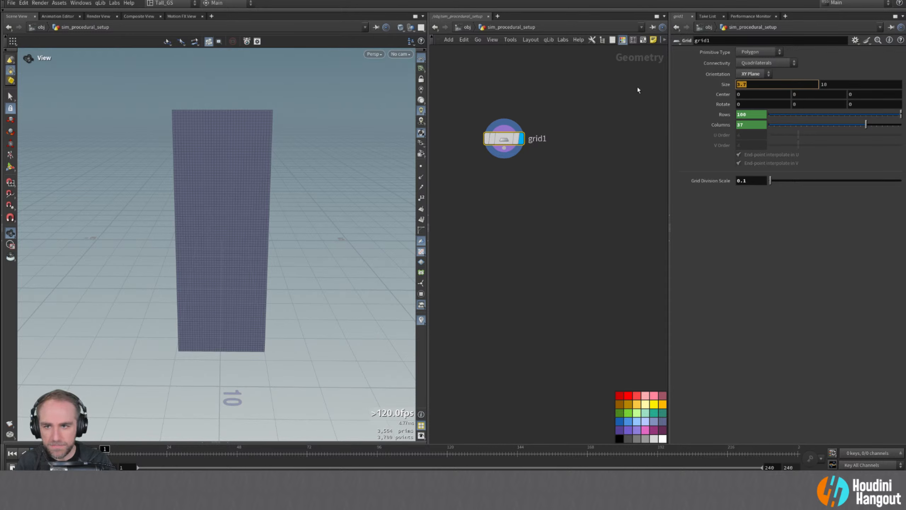
- Set the width of grid1 to 4
type("4")
key("Return")
left_click_drag(224, 153, 198, 172)
- Add a Match Size node beneath grid1 and feed the grid into it
key("Tab")
type("match")
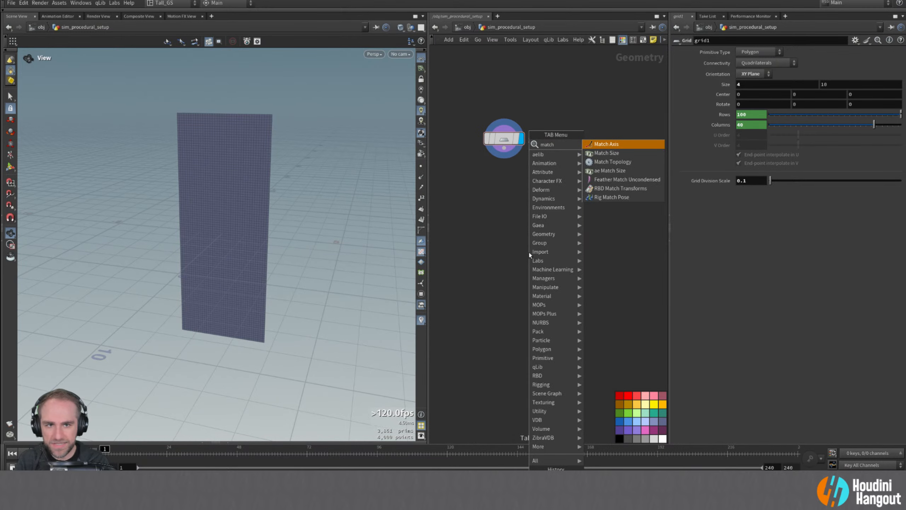
key("Return")
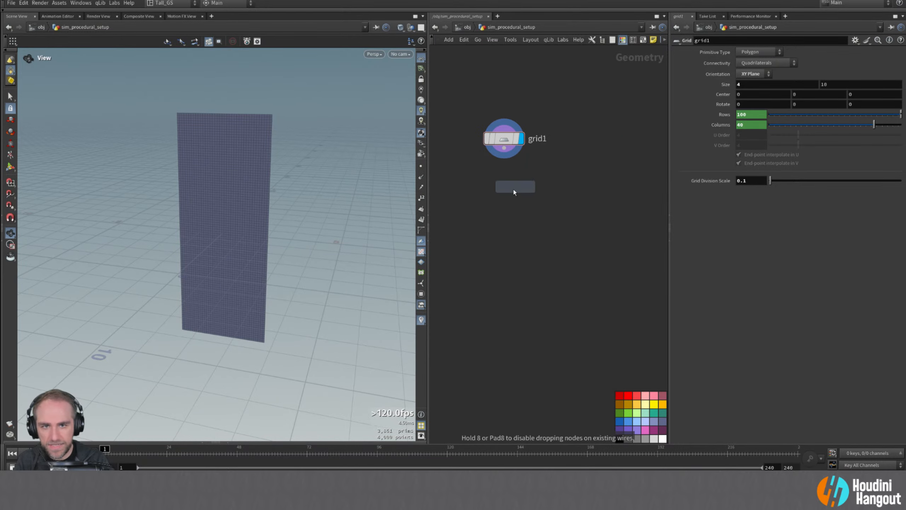
left_click(506, 180)
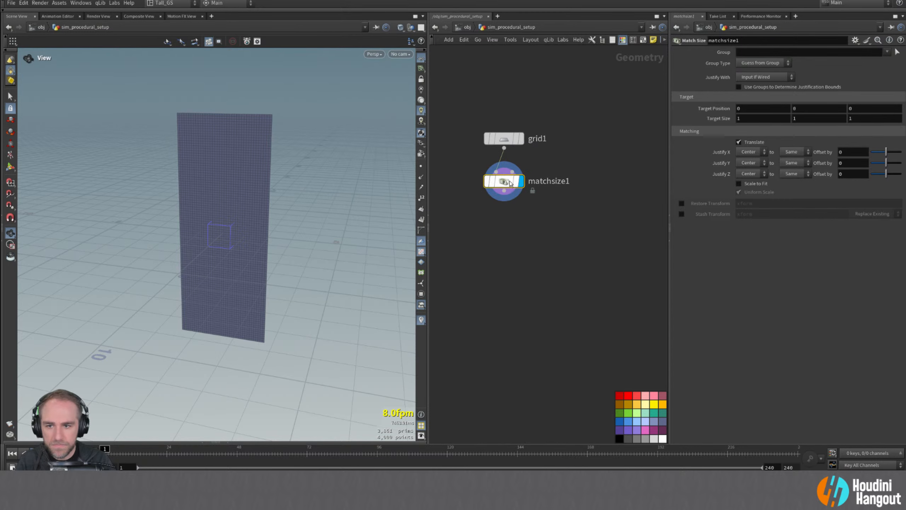
- Insert a Reverse node between grid1 and matchsize1 to flip the grid's facing direction
left_click_drag(155, 293, 194, 285)
key("Tab")
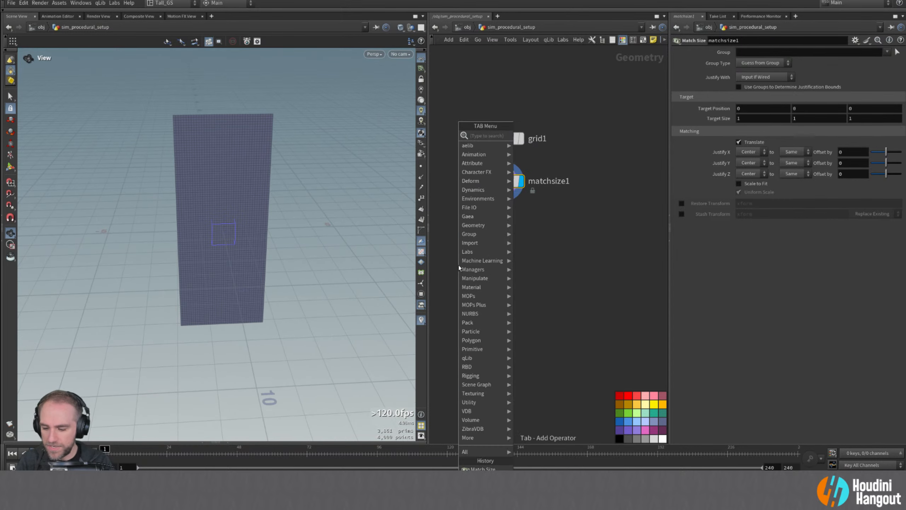
type("rev")
key("Return")
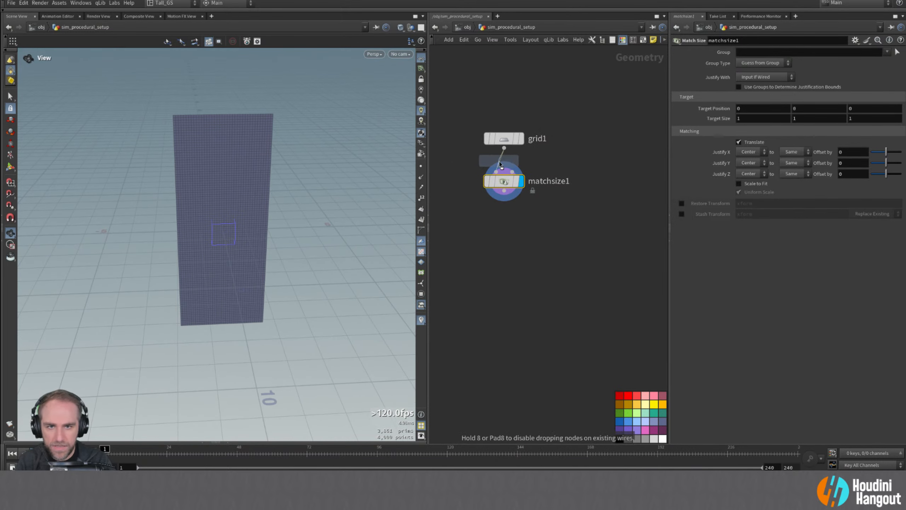
left_click(499, 173)
left_click_drag(499, 177, 505, 179)
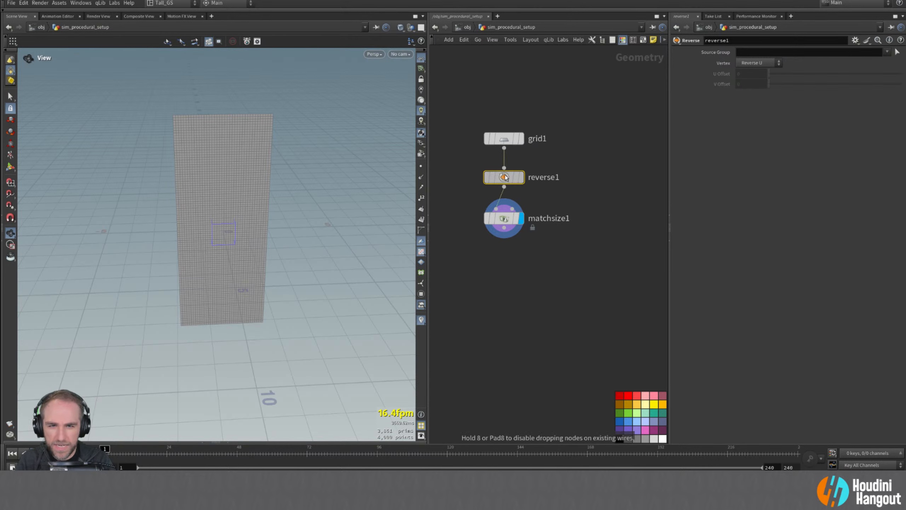
- Set matchsize1's Justify Y to Min so the grid's lower edge rests on the ground plane
left_click_drag(511, 219, 511, 223)
mouse_move(253, 225)
left_mouse_down()
mouse_move(213, 210)
mouse_move(266, 216)
left_mouse_up()
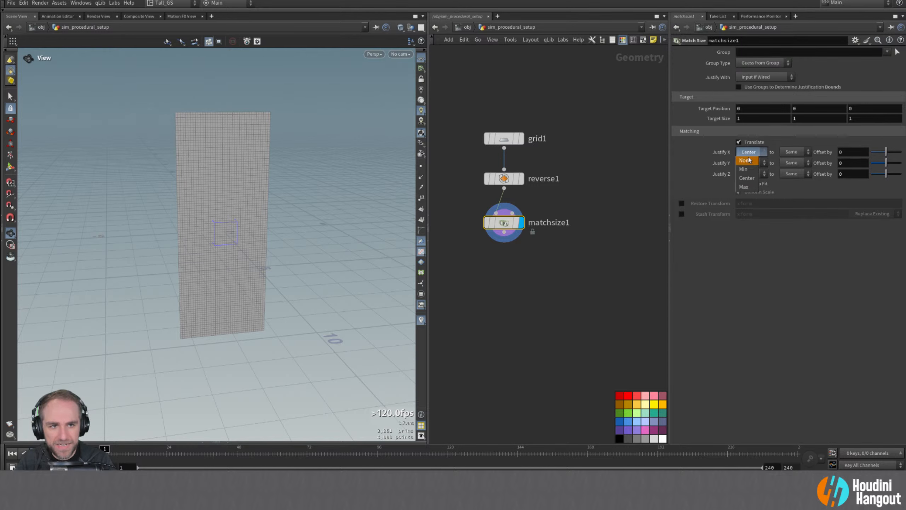
left_click(749, 163)
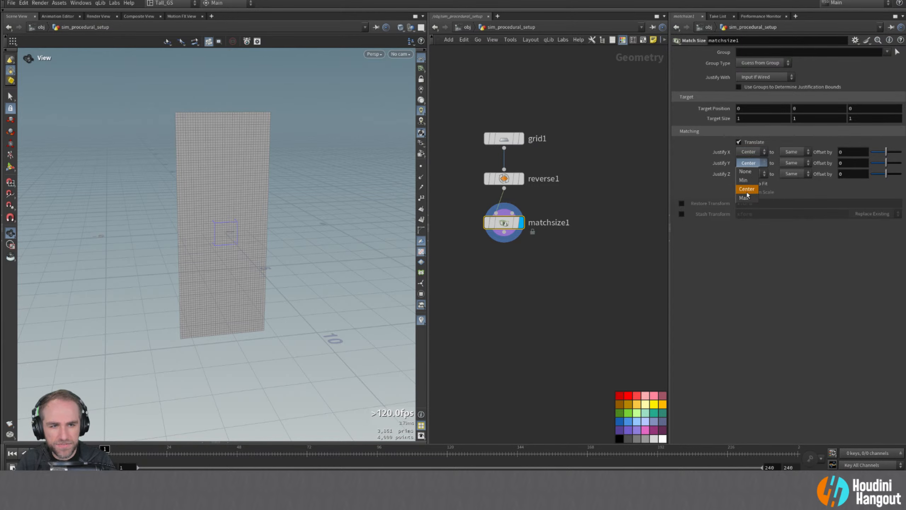
left_click(744, 180)
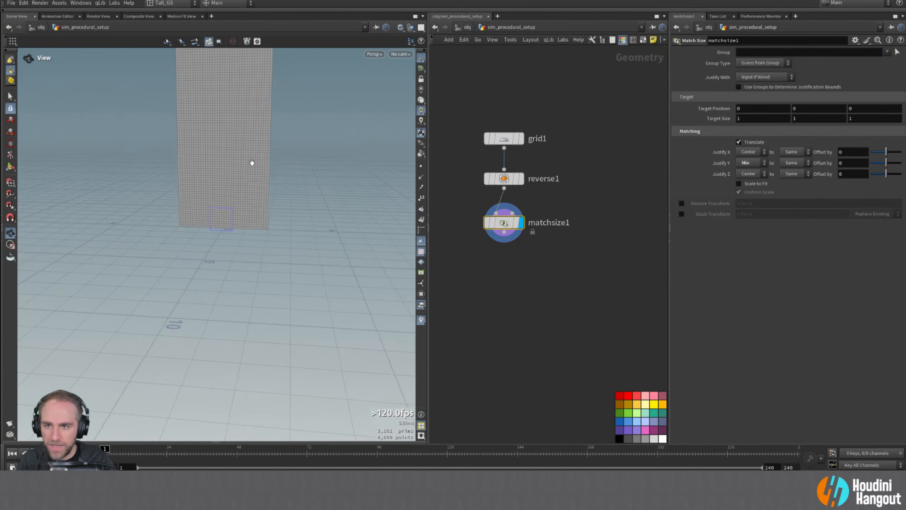
left_click_drag(251, 162, 233, 238)
left_click_drag(375, 250, 249, 359)
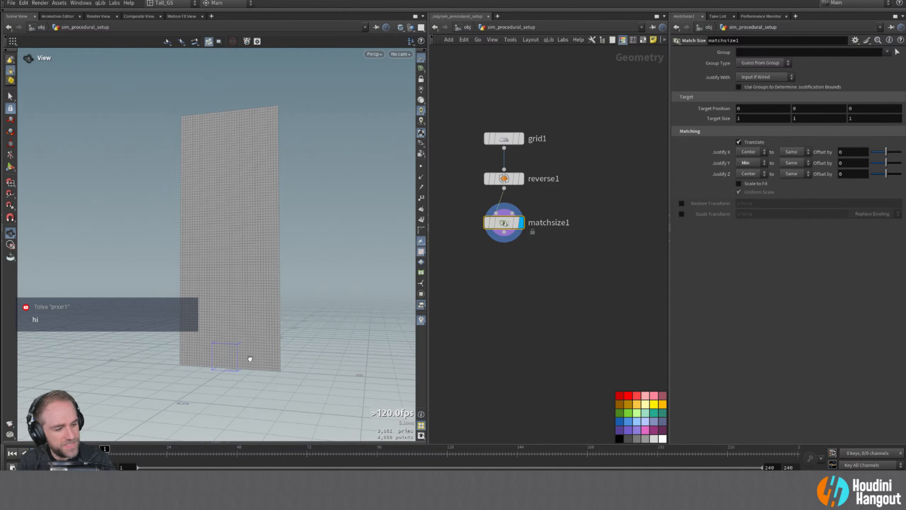
left_click_drag(187, 317, 254, 303)
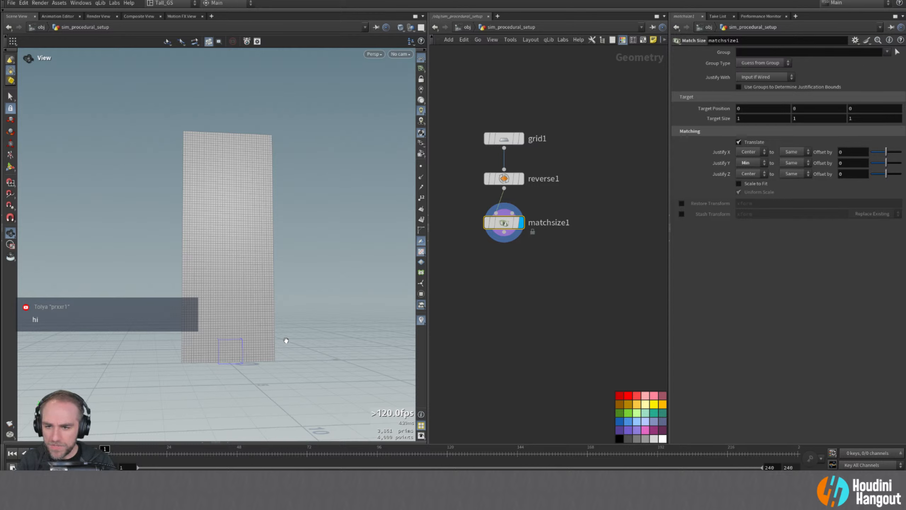
right_click_drag(204, 369, 260, 309)
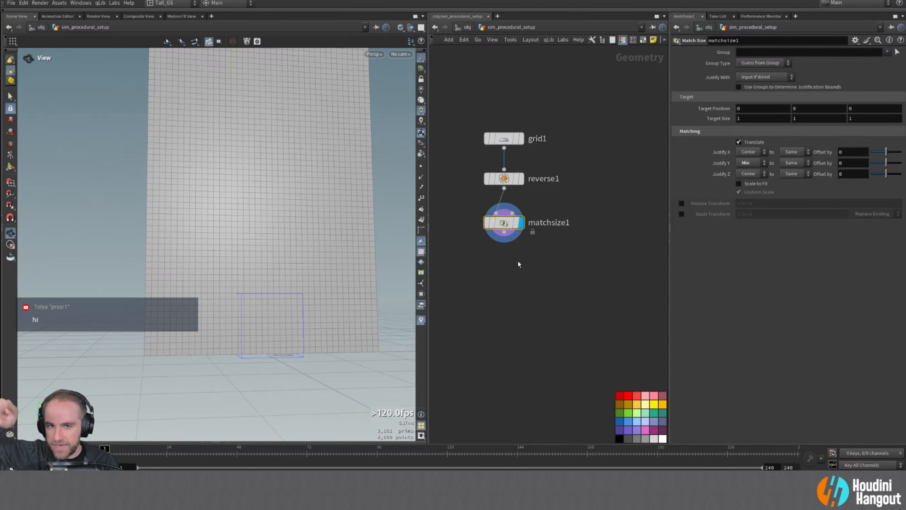
- Copy grid1's Grid Division Scale parameter and select the matchsize1 node
left_click(504, 139)
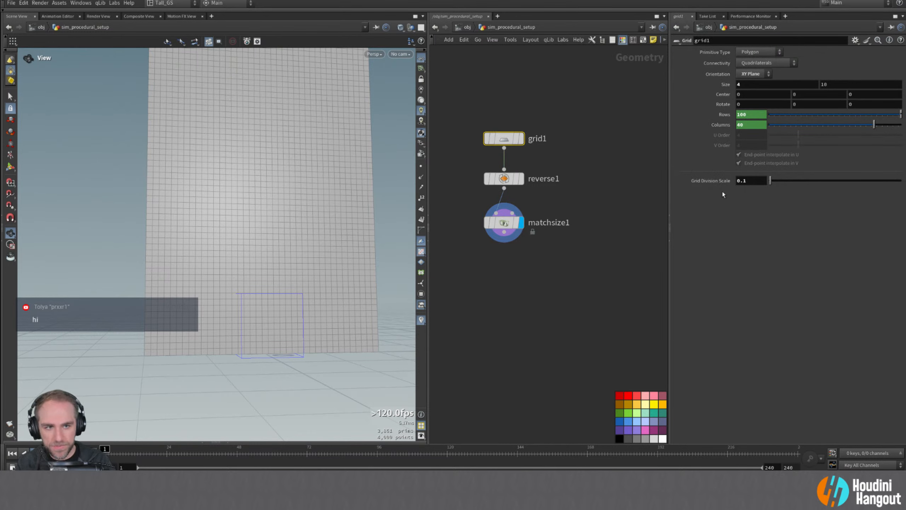
right_click(713, 181)
left_click(729, 254)
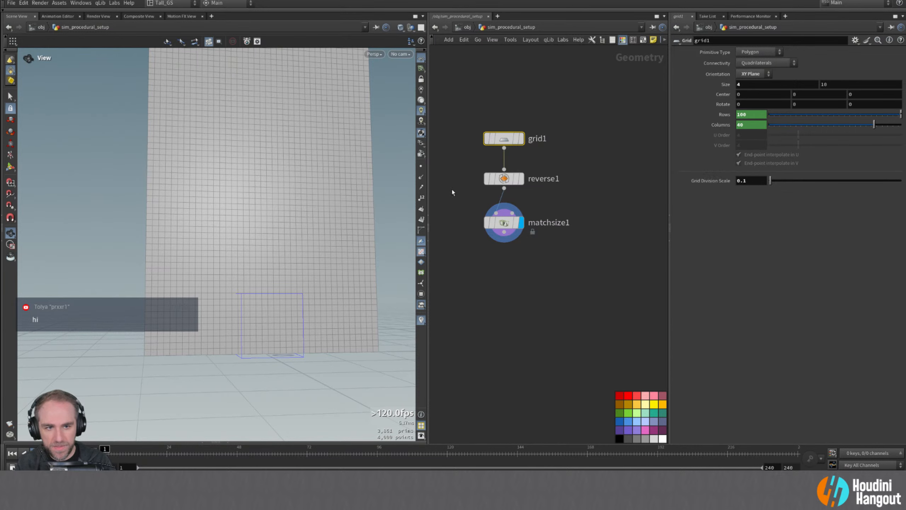
left_click(504, 223)
right_click(713, 165)
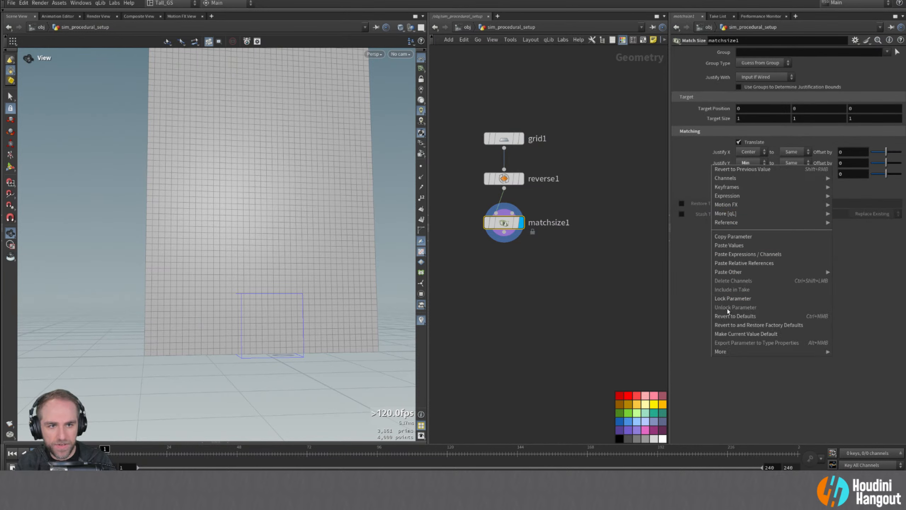
left_click(736, 265)
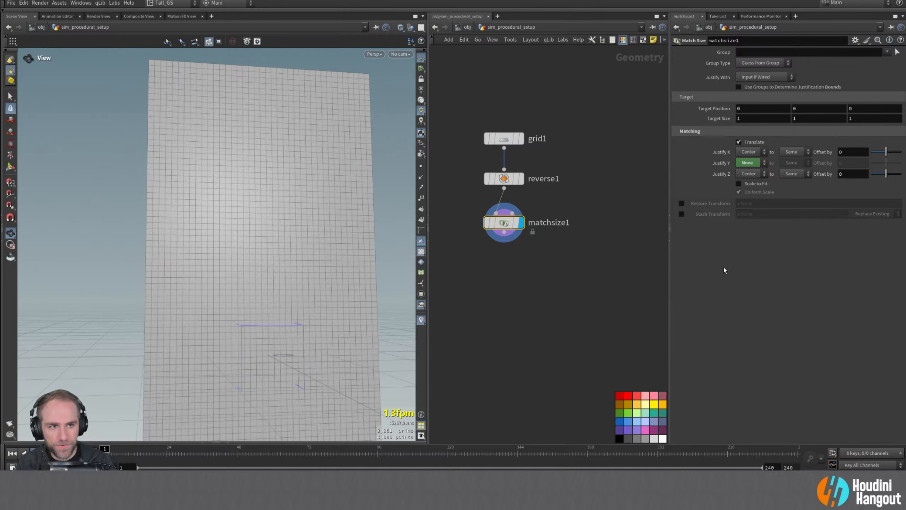
key("ctrl+z")
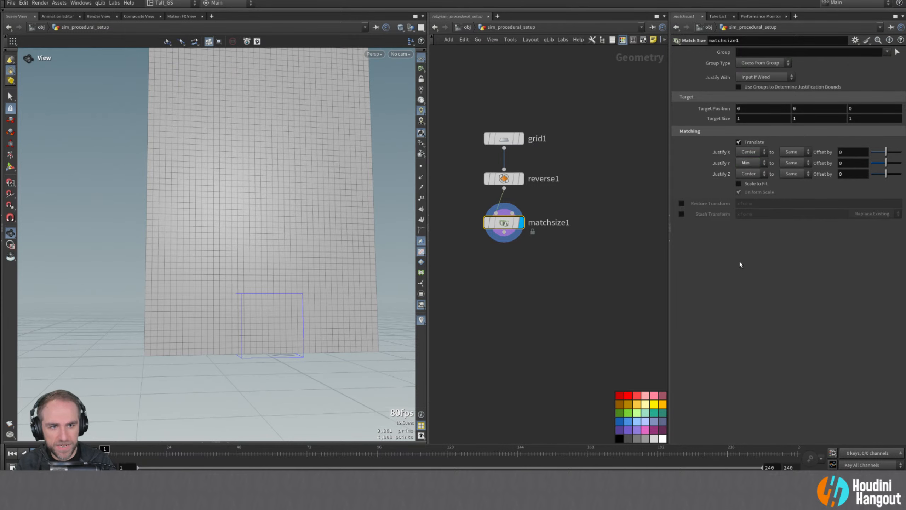
- Paste the copied Grid Division Scale as a relative reference into matchsize1's Justify Y offset
right_click(853, 161)
left_click(826, 258)
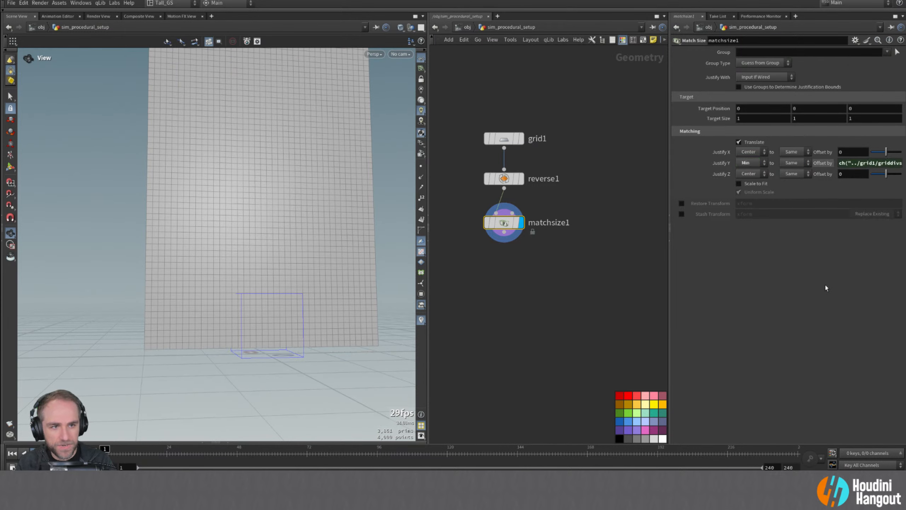
left_click(830, 163)
- Turn on point display in the viewport and examine the points along the grid's lower edge
left_click_drag(292, 325, 367, 260)
left_click(421, 166)
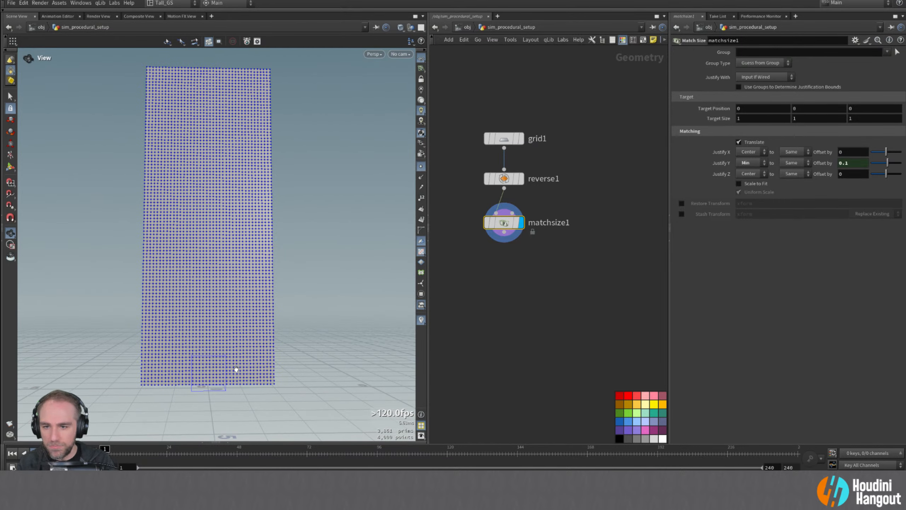
left_click_drag(233, 371, 257, 364)
right_click_drag(258, 363, 309, 321)
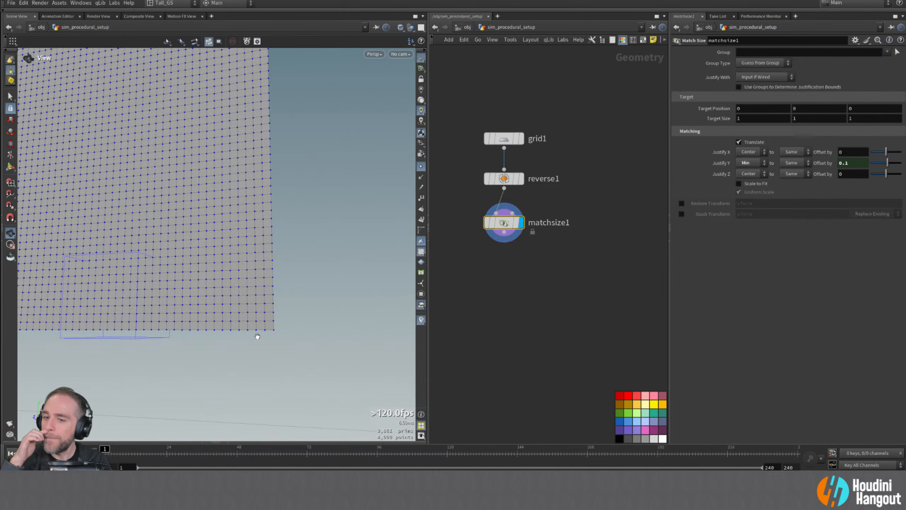
right_click_drag(241, 248, 192, 244)
middle_click_drag(192, 244, 216, 306)
right_click_drag(215, 306, 196, 321)
left_click_drag(196, 322, 170, 303)
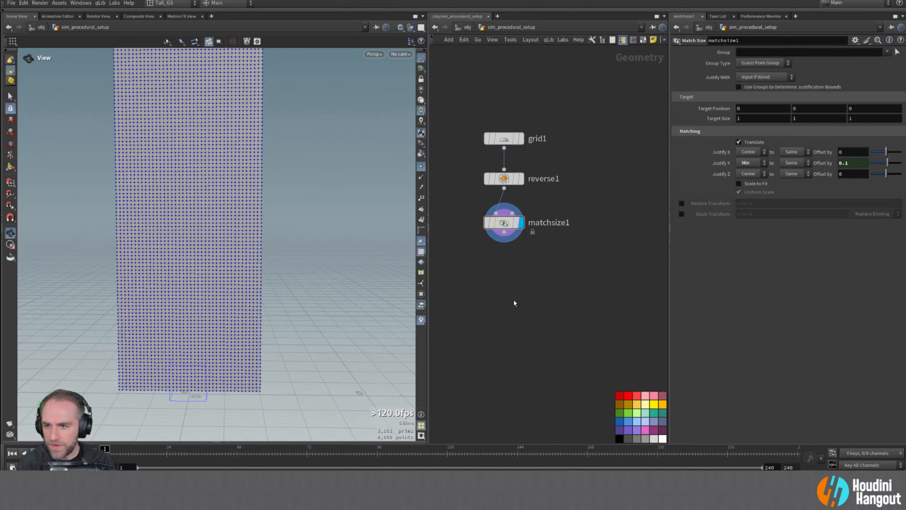
- Add a second Grid node, unconnected, beside the matchsize1 node
key("Tab")
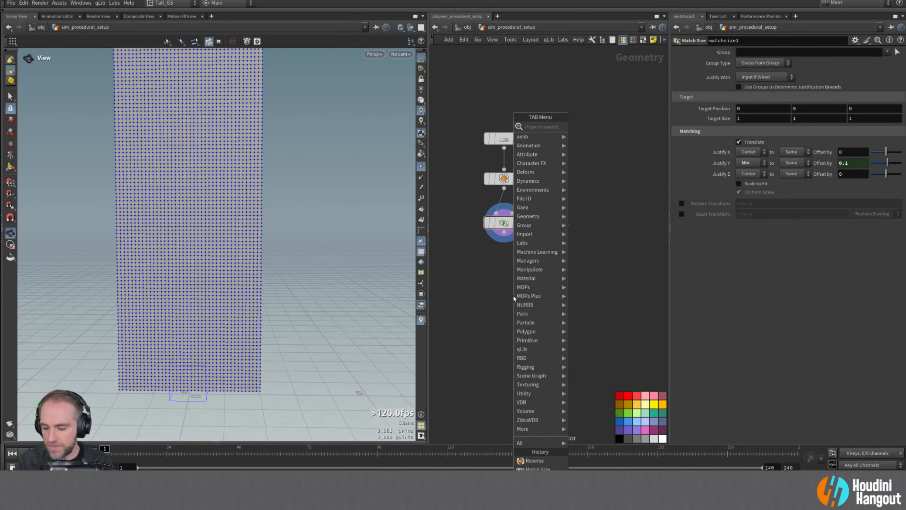
type("grid")
key("Return")
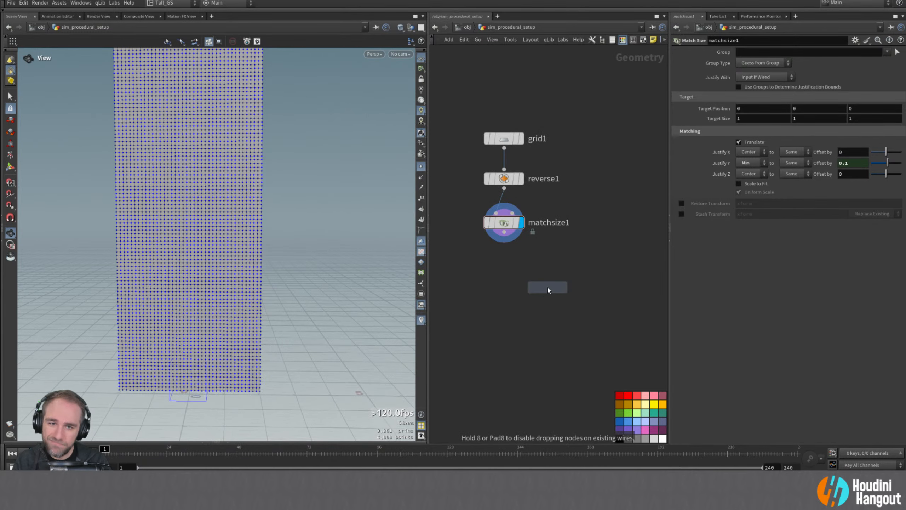
left_click(458, 227)
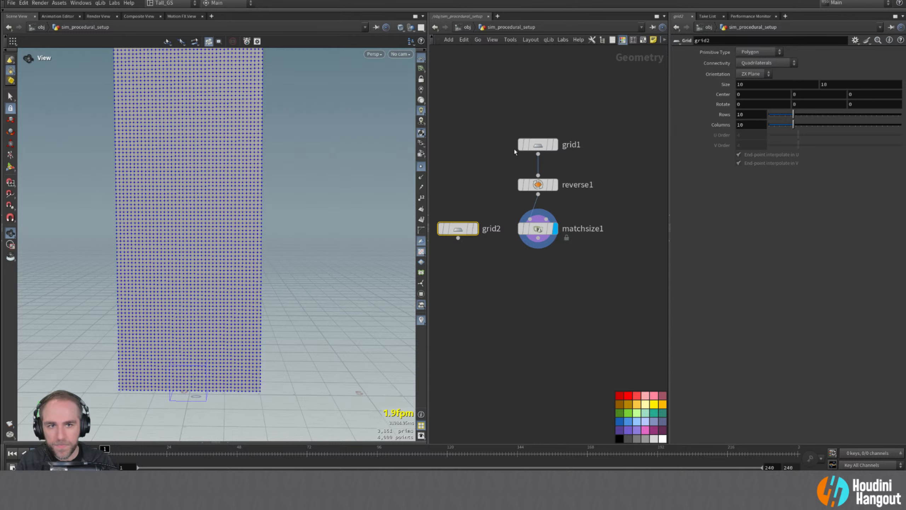
- Set grid2 to 2 rows and 2 columns and display it in the viewport
mouse_move(453, 227)
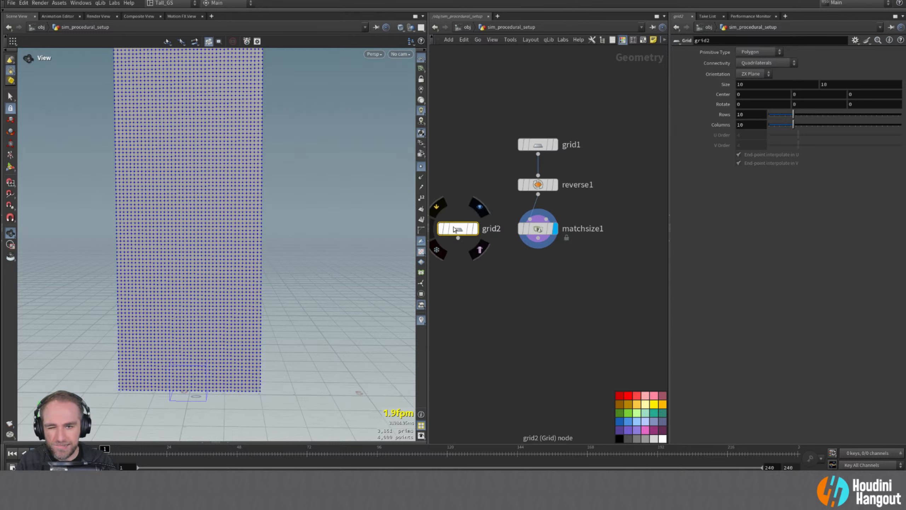
left_click_drag(758, 115, 655, 111)
type("2")
key("Tab")
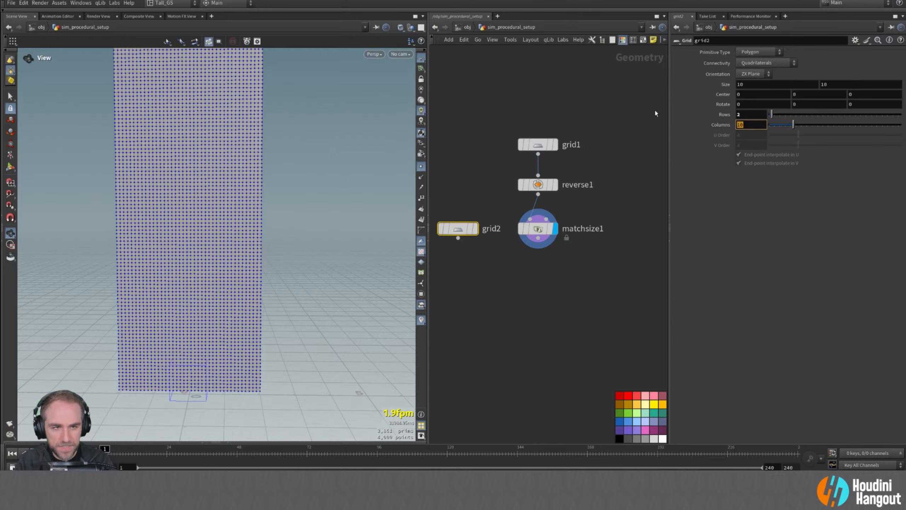
type("2")
key("Return")
left_click(475, 228)
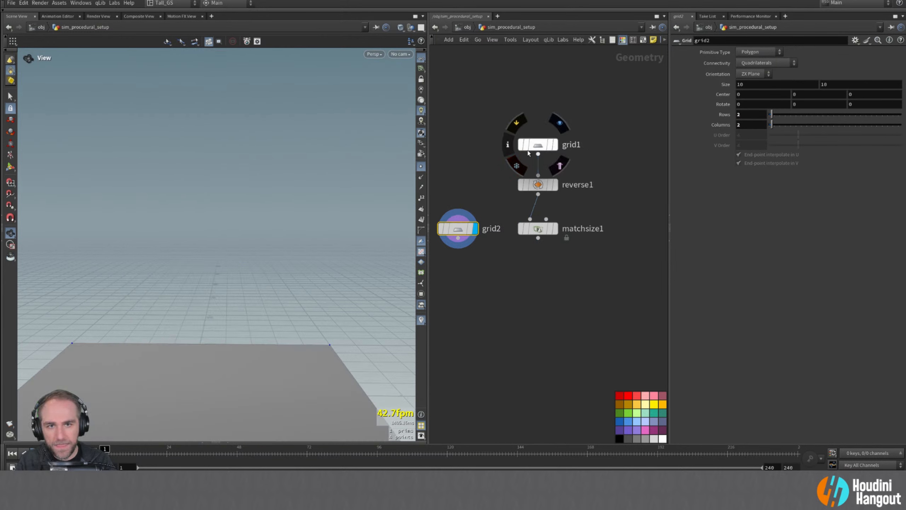
- Link both size values of grid2 to grid1's Grid Division Scale with relative references
left_click(536, 146)
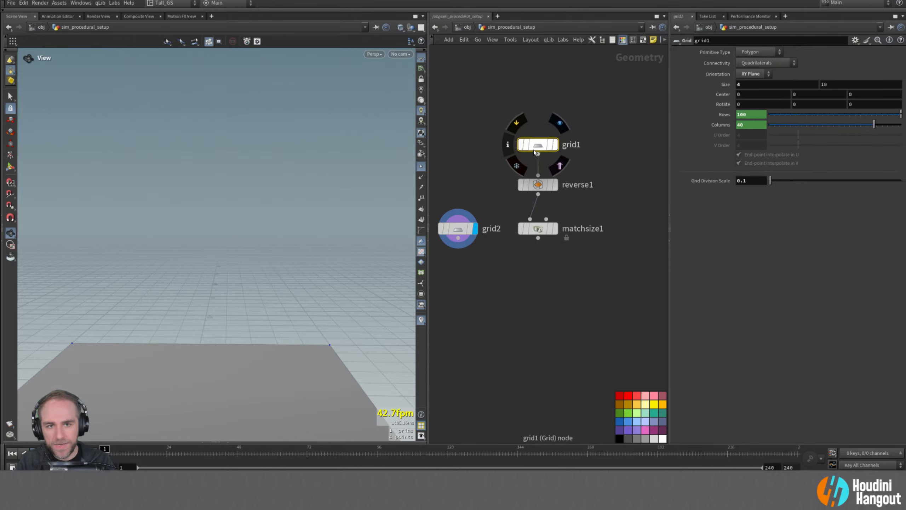
right_click(710, 181)
left_click(728, 253)
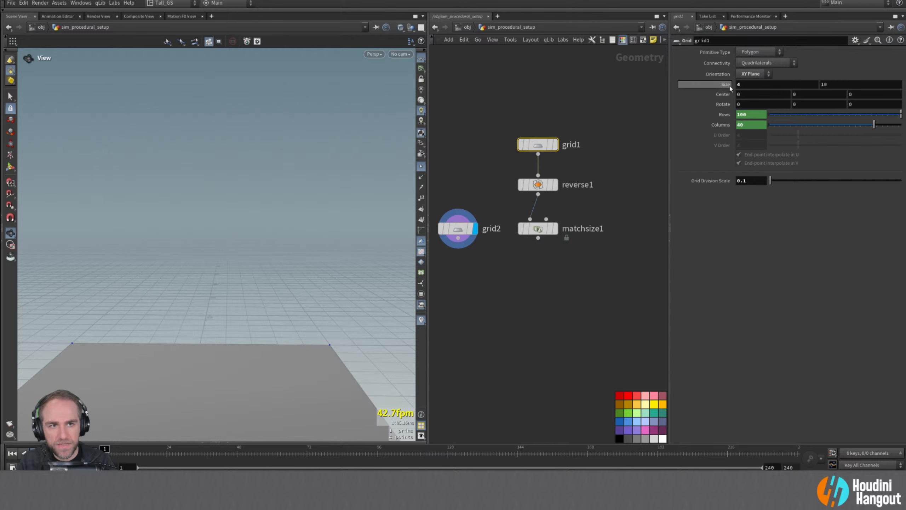
left_click(457, 228)
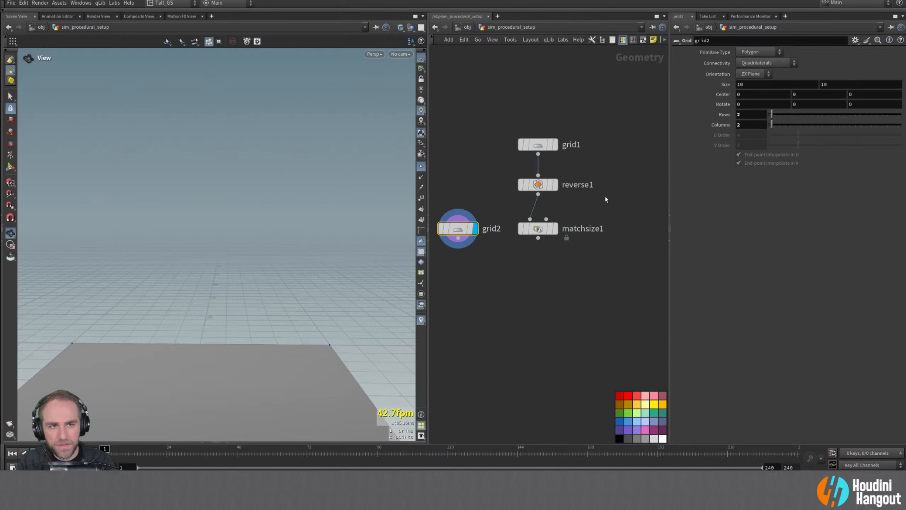
right_click(718, 84)
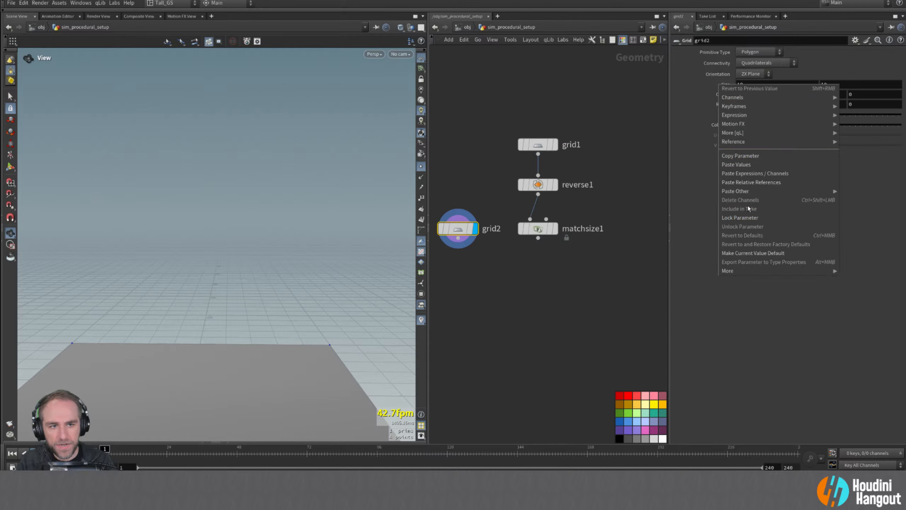
left_click(751, 182)
right_click(784, 86)
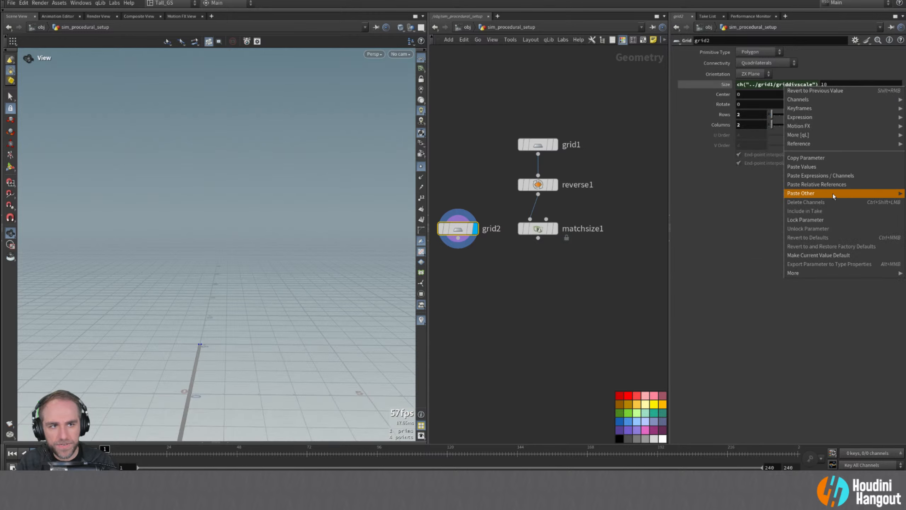
left_click(834, 184)
left_click(720, 87)
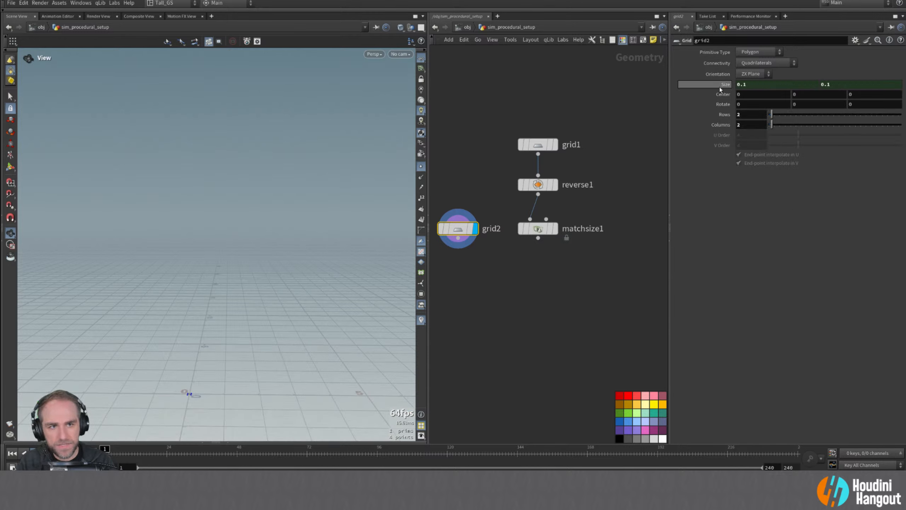
- Inspect the small grid2 square and show the expressions behind its size values
right_click_drag(156, 387, 210, 396)
middle_click_drag(228, 373, 235, 330)
left_click_drag(234, 329, 203, 341)
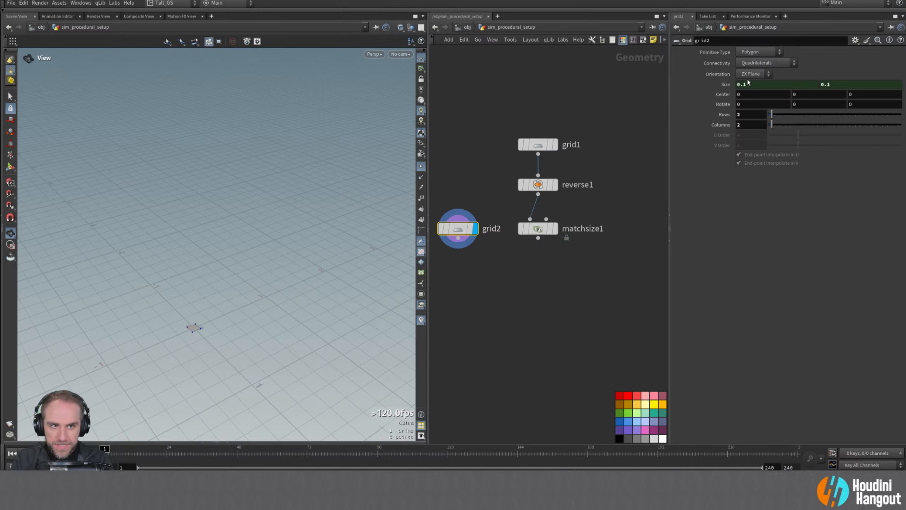
left_click(727, 85)
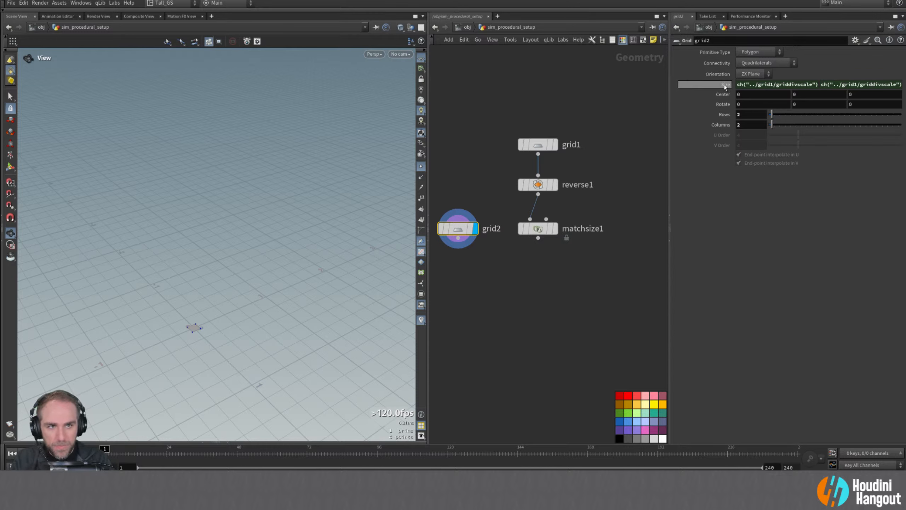
- Multiply both of grid2's linked size expressions by .9 and check the resulting size in the node's info
left_click(816, 85)
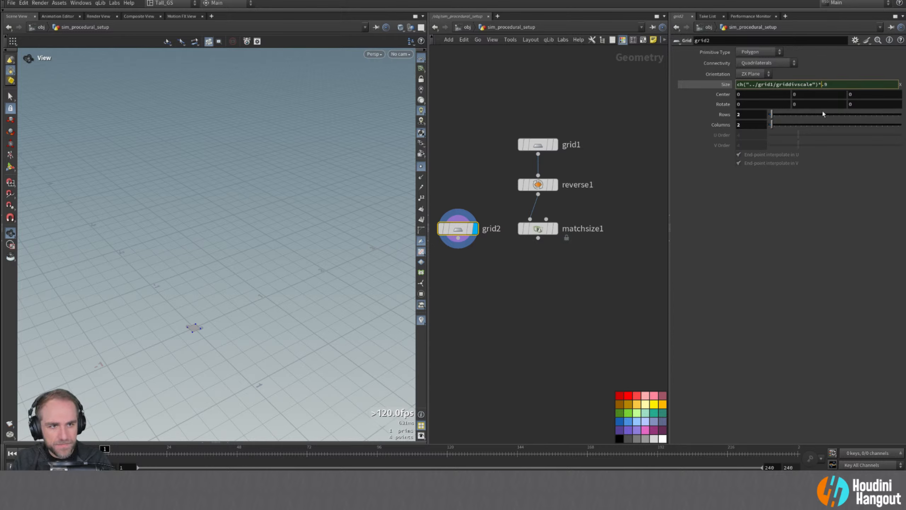
double_click(823, 85)
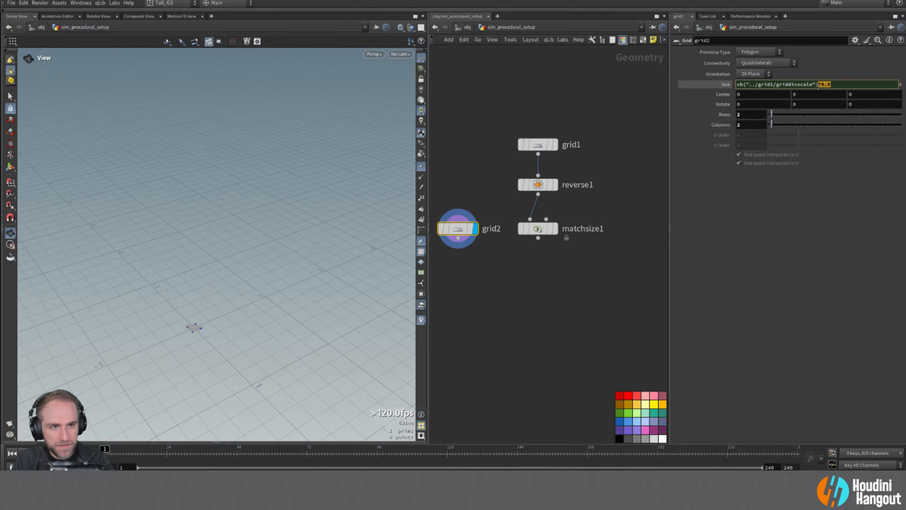
key("BackSpace")
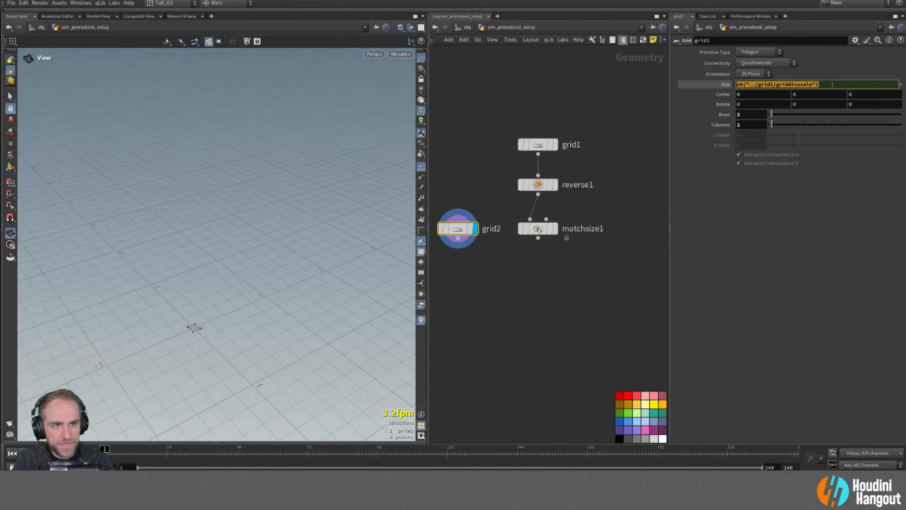
key("Return")
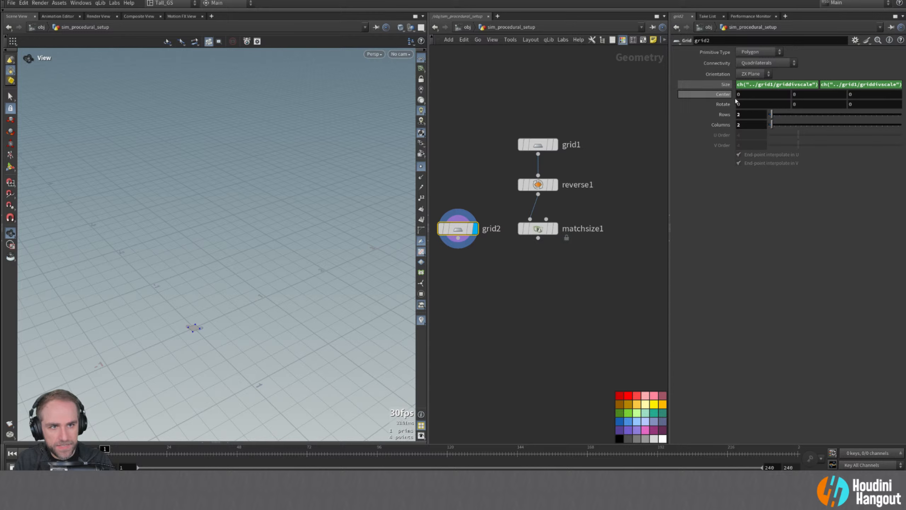
middle_click(457, 228)
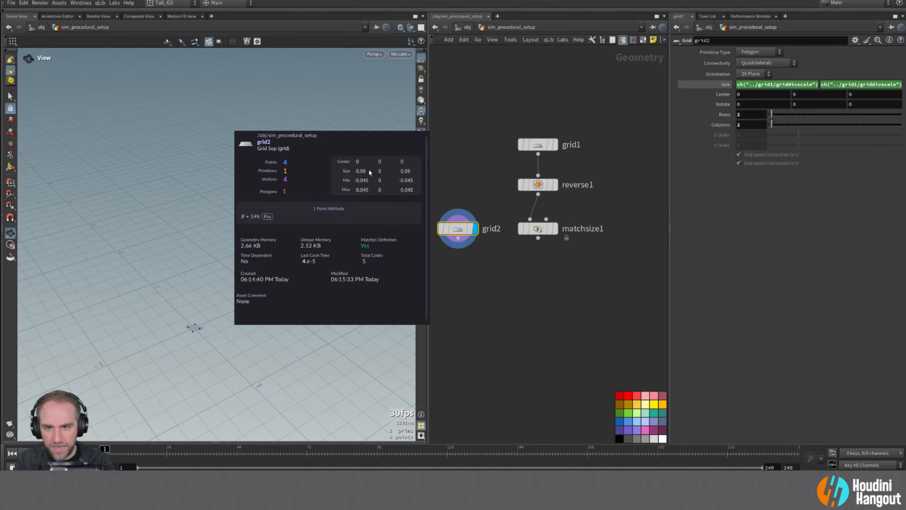
- Add a Copy to Points node with grid2 as the geometry to copy and matchsize1 as the target points, and display it
key("Tab")
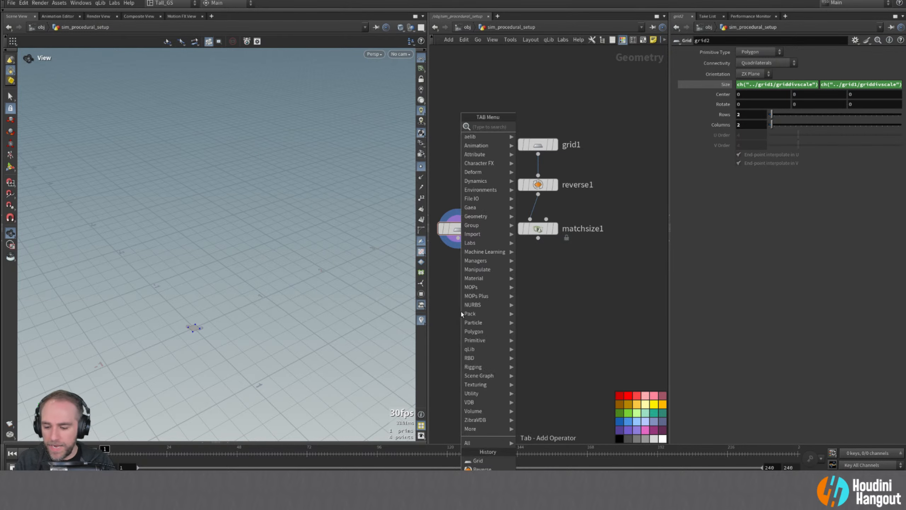
type("copy to")
key("Down")
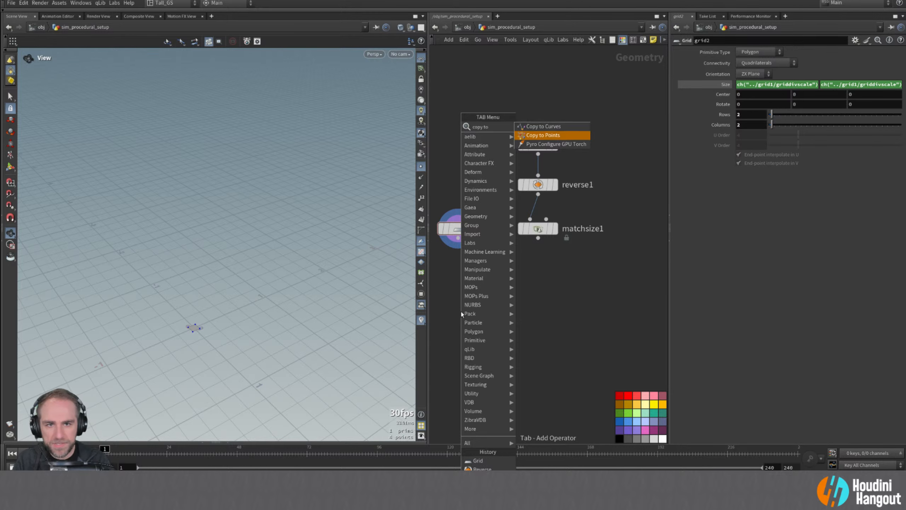
key("Return")
left_click(499, 290)
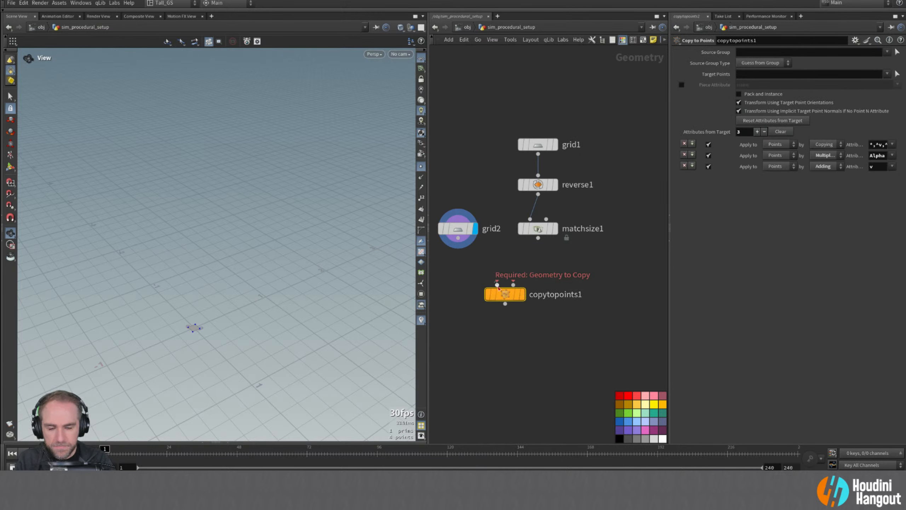
left_click_drag(497, 284, 458, 238)
left_click_drag(513, 285, 539, 243)
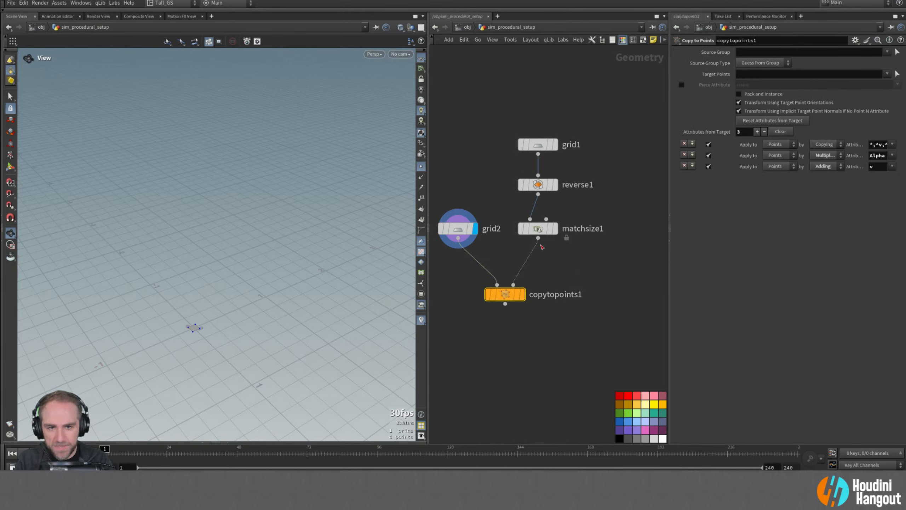
left_click(522, 294)
- Set grid2's orientation to XY Plane and check the copied squares up close
left_click_drag(178, 185, 362, 269)
left_click(458, 229)
left_click(752, 74)
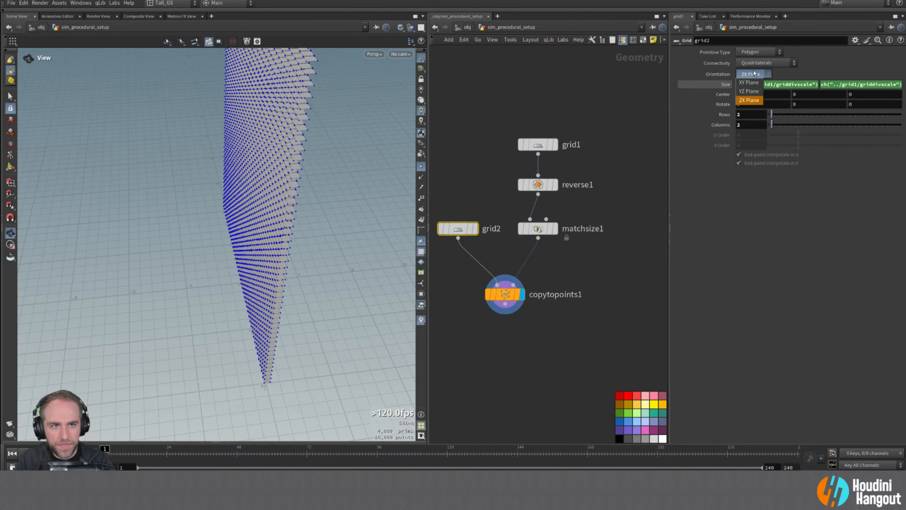
left_click(749, 83)
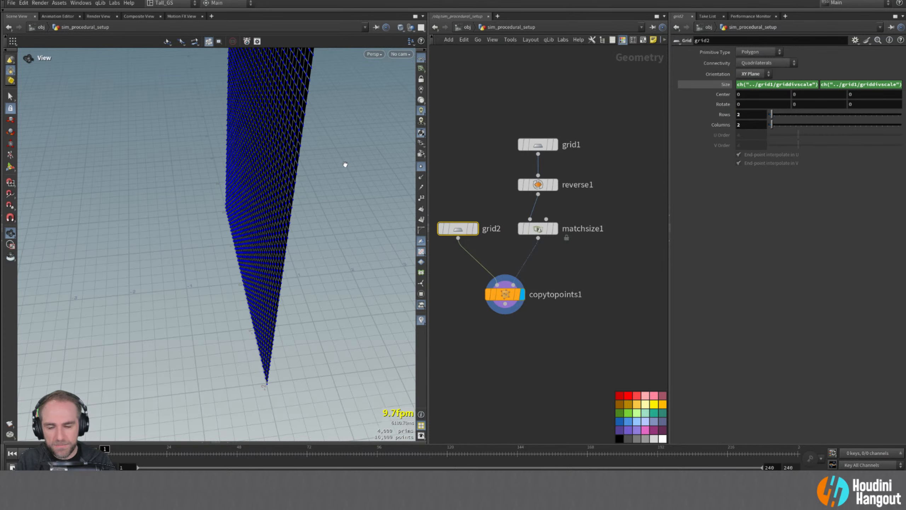
left_click_drag(345, 164, 212, 178)
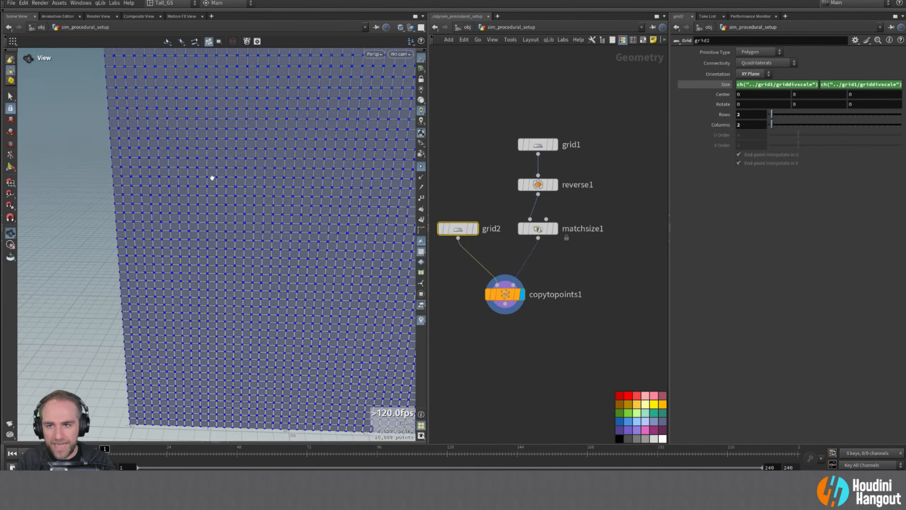
right_click_drag(212, 177, 305, 141)
mouse_move(295, 154)
left_mouse_down()
mouse_move(428, 146)
mouse_move(281, 159)
mouse_move(299, 152)
left_mouse_up()
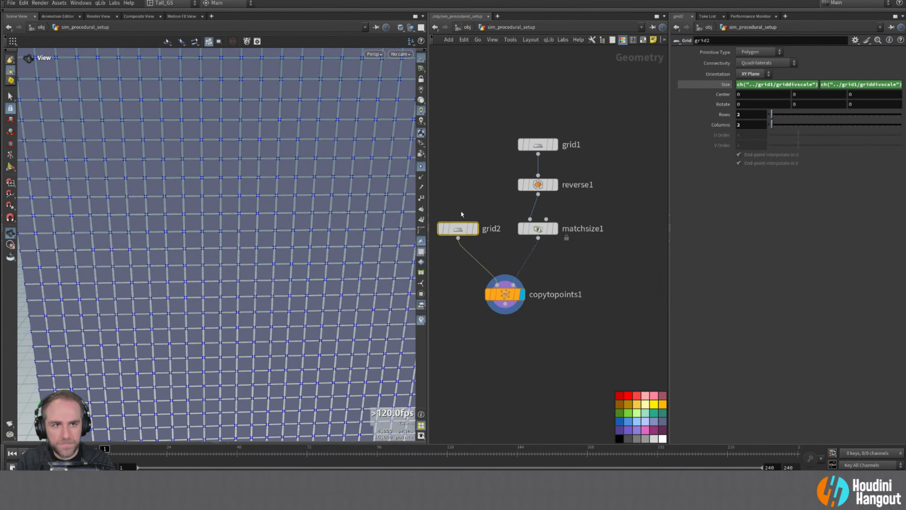
- Duplicate the reverse1 node and insert the copy between grid2 and copytopoints1
left_click(463, 193)
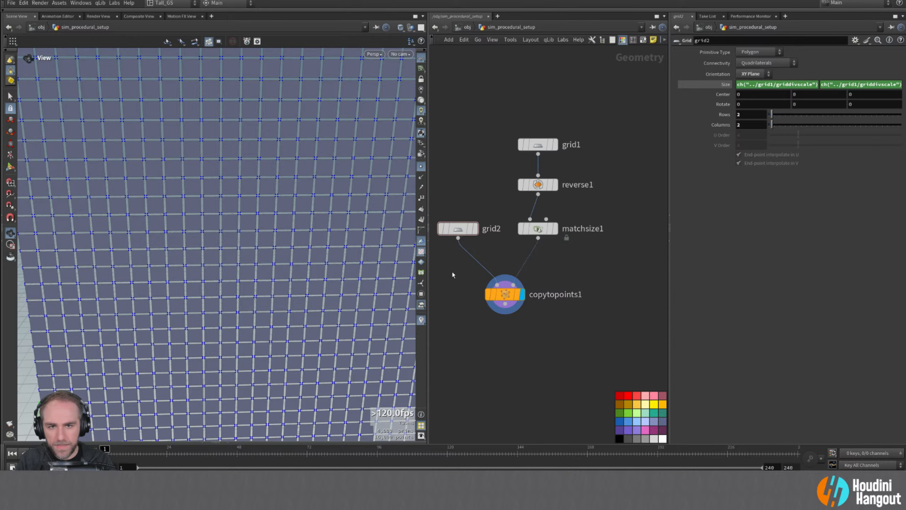
left_click_drag(538, 185, 460, 270, "alt")
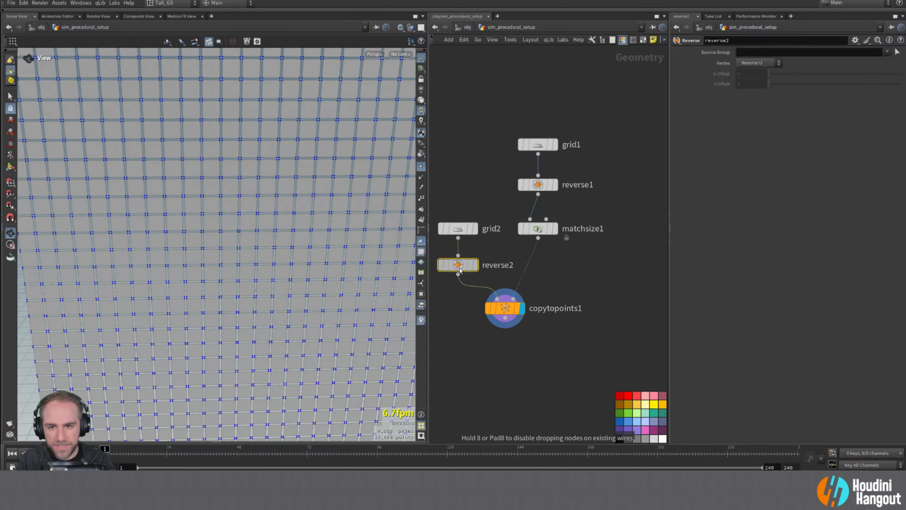
left_click_drag(324, 278, 253, 207)
- Hide the point markers to view the whole panel of squares, and move copytopoints1 slightly lower in the network
left_click(421, 167)
right_click_drag(253, 207, 257, 220)
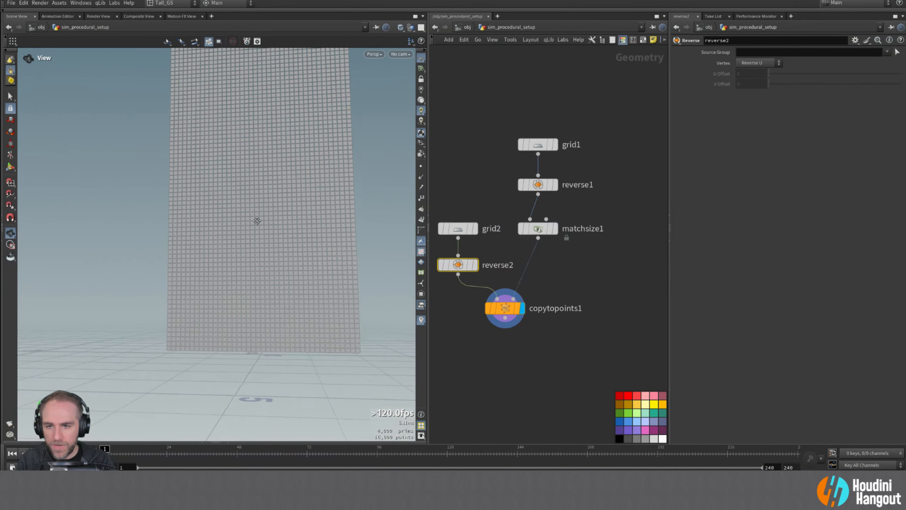
middle_click_drag(257, 221, 247, 272)
left_click_drag(225, 289, 230, 317)
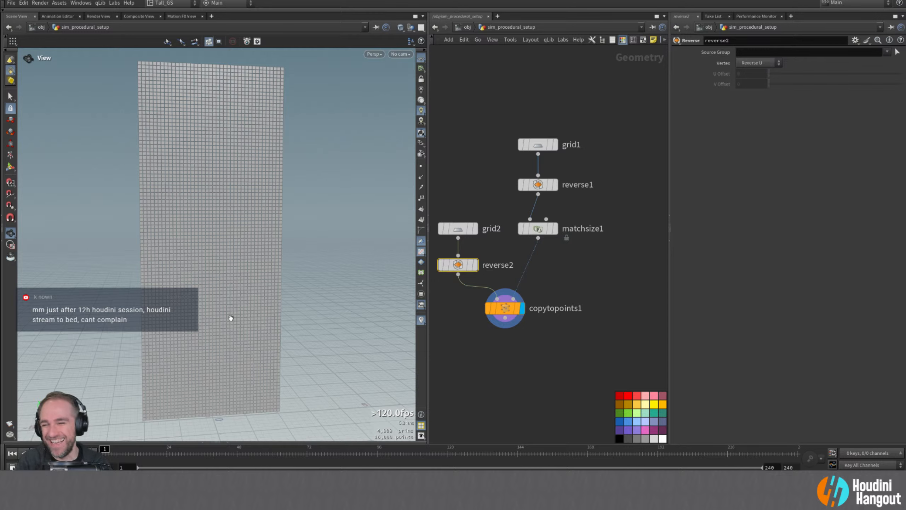
left_click_drag(513, 309, 514, 323)
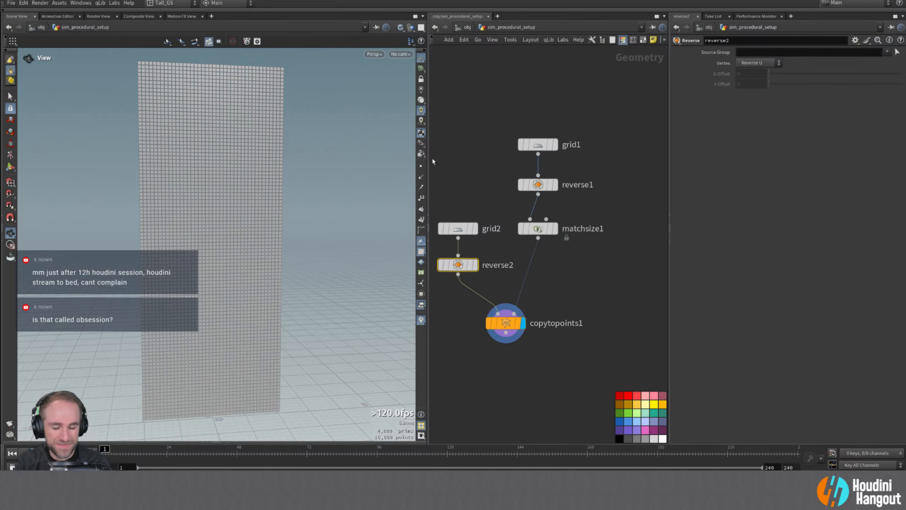
- Start saving the scene under a new name and browse to D:/Houdini_Hangout/00_Stream_Project_Files/2025
left_click(10, 4)
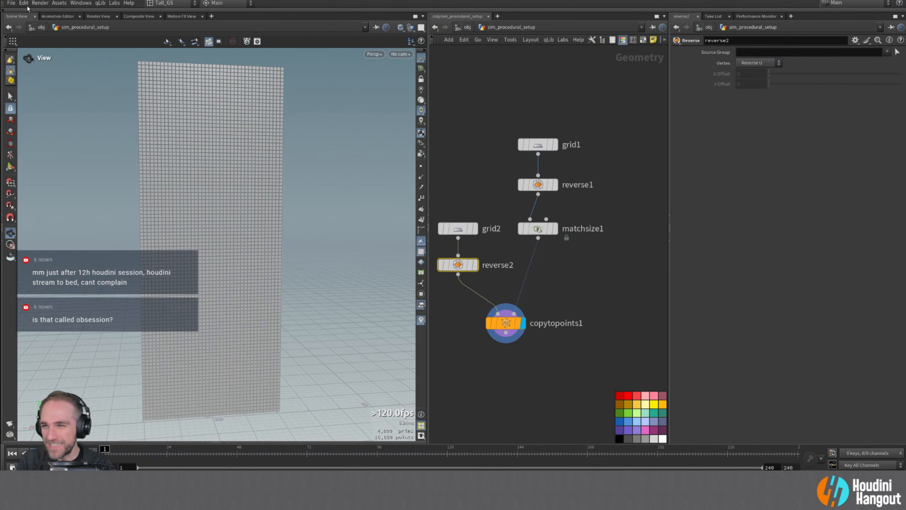
mouse_move(13, 30)
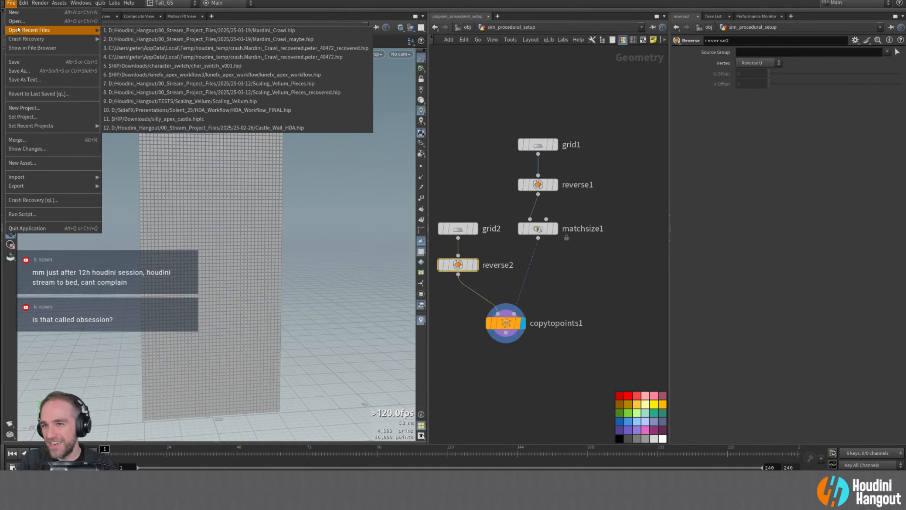
left_click(19, 70)
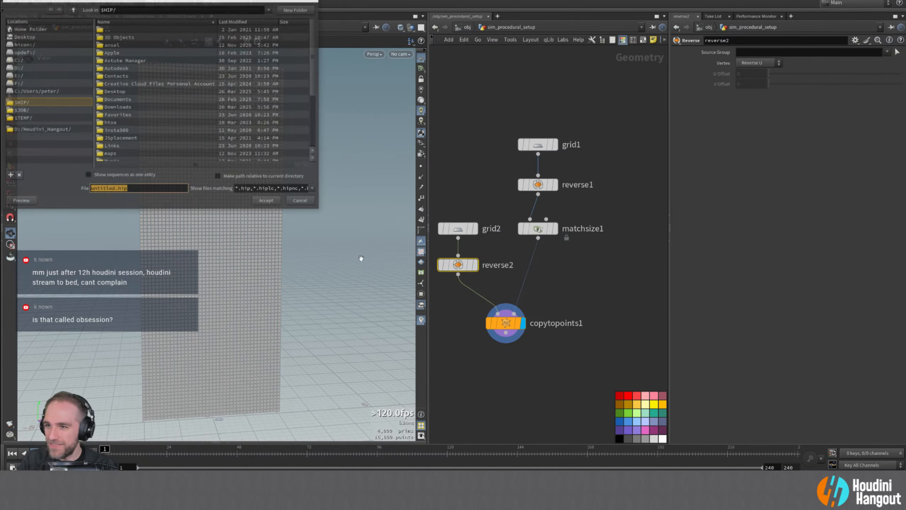
left_click(41, 129)
double_click(116, 37)
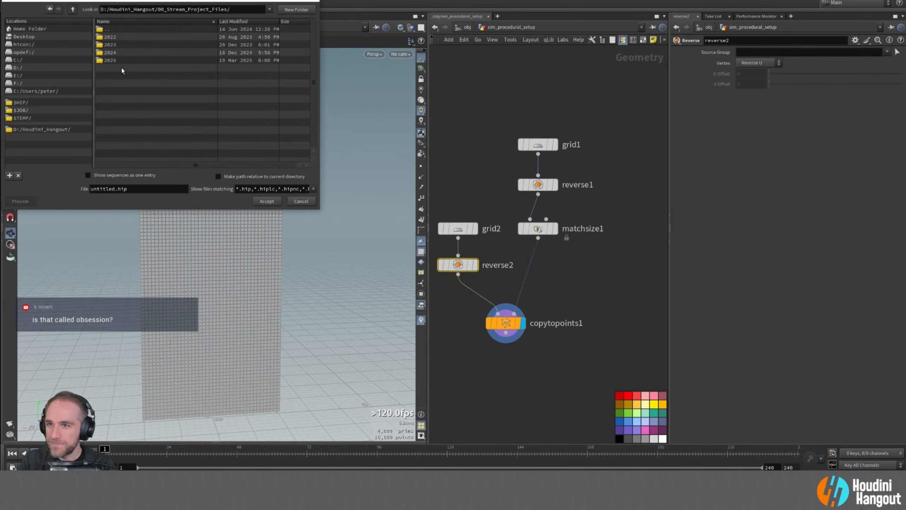
double_click(117, 73)
- Create a new folder named 25-03-26 inside the 2025 project folder
left_click(294, 9)
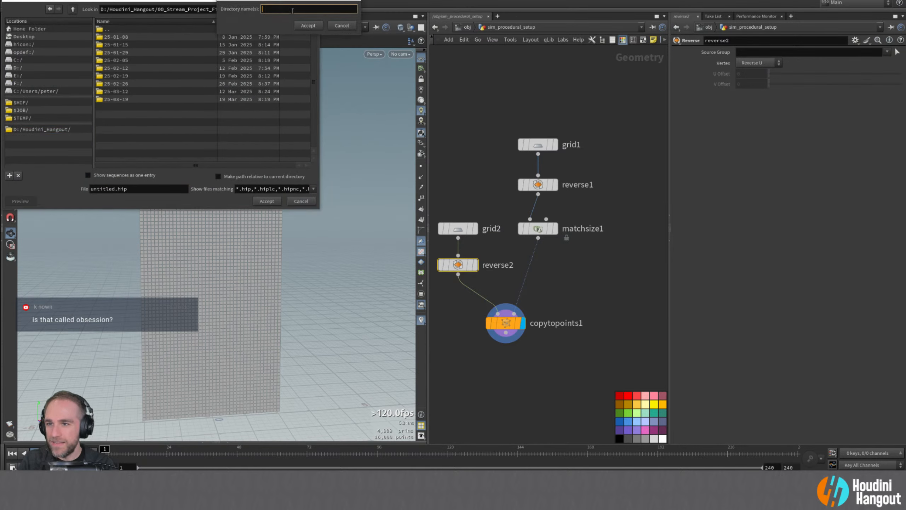
type("25-26-1")
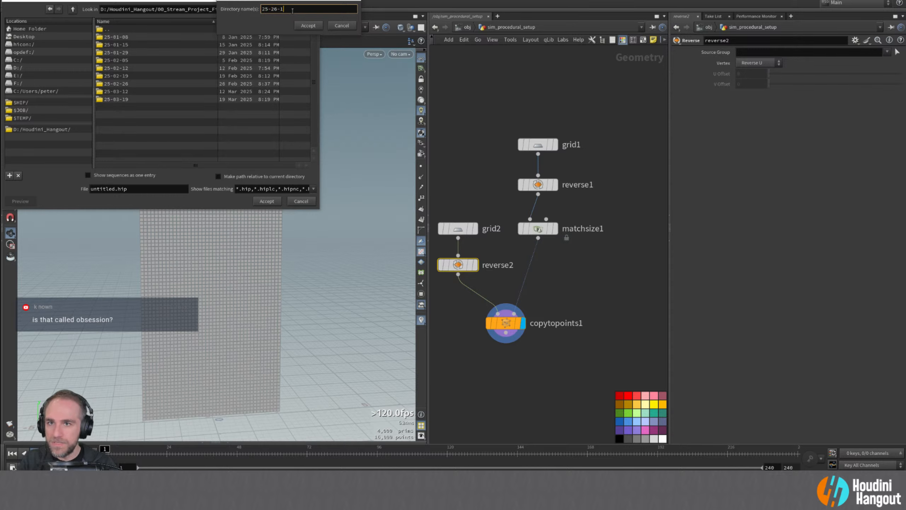
key("BackSpace")
key("BackSpace")
key("BackSpace")
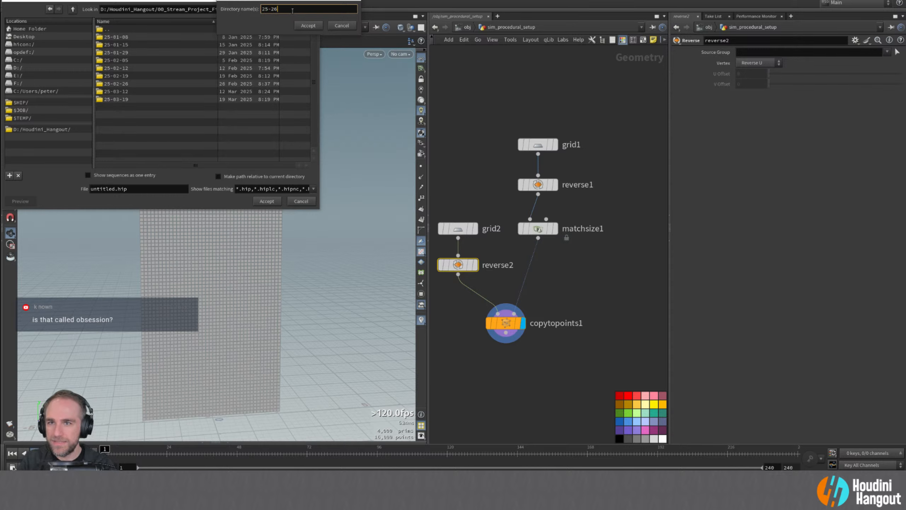
type("-03")
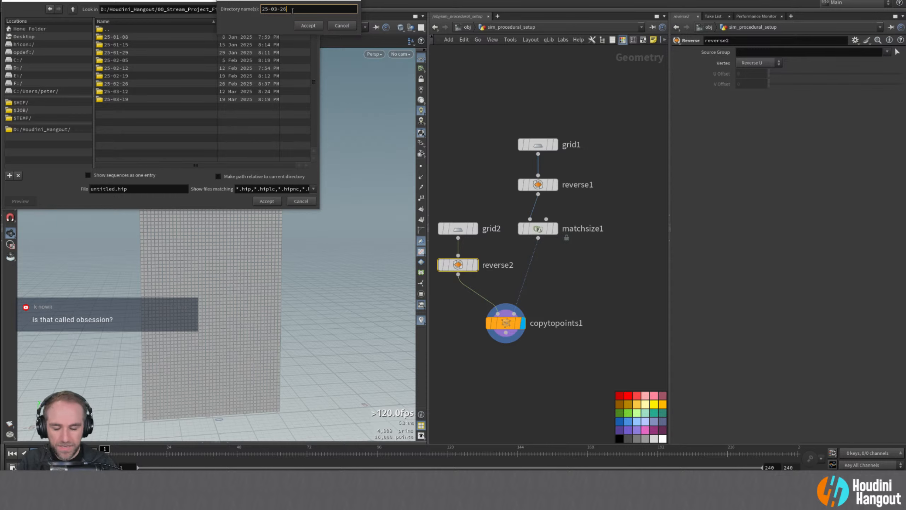
key("Return")
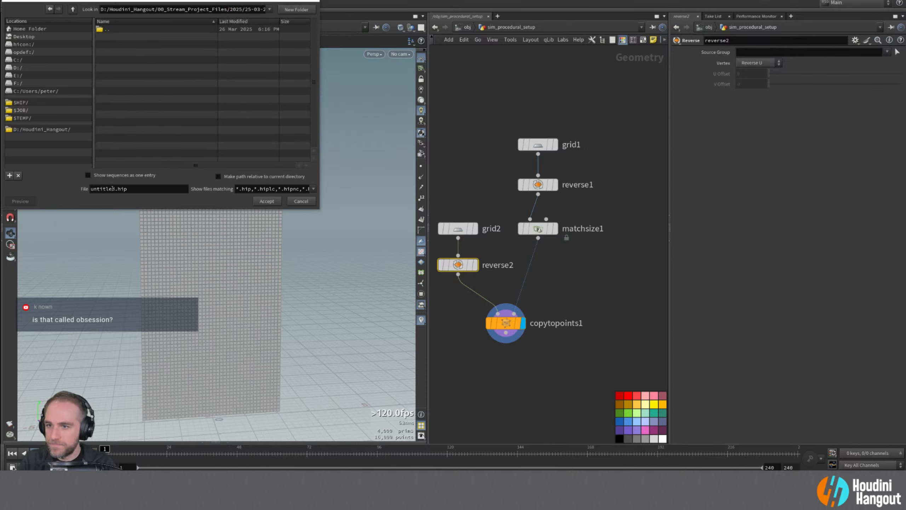
- Name the scene file Kinetic_Wind_Sculpture.hip and save it in the new folder
double_click(112, 188)
type("Kinet")
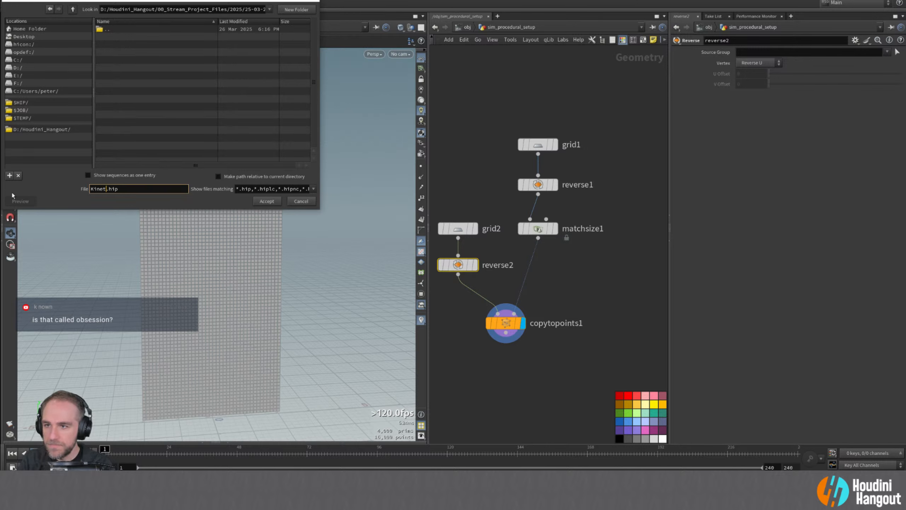
type("ic_")
type("Wind_Scul")
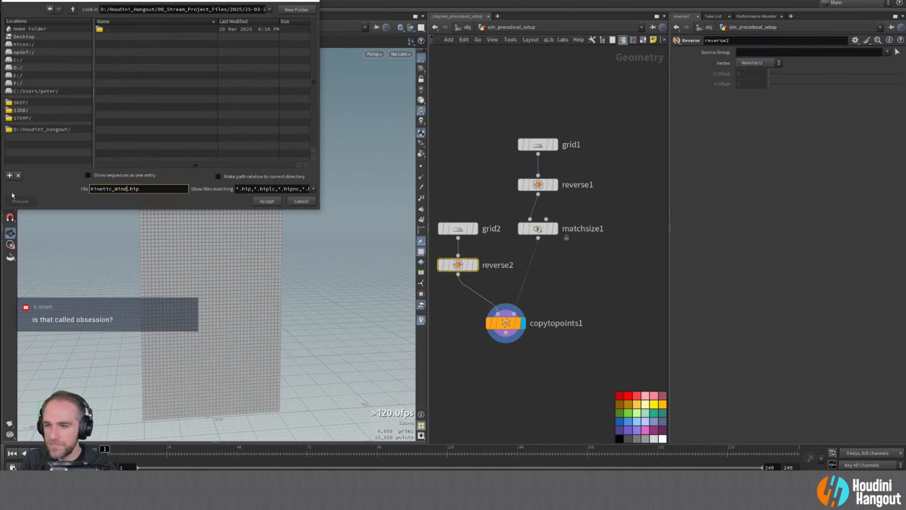
type("pture")
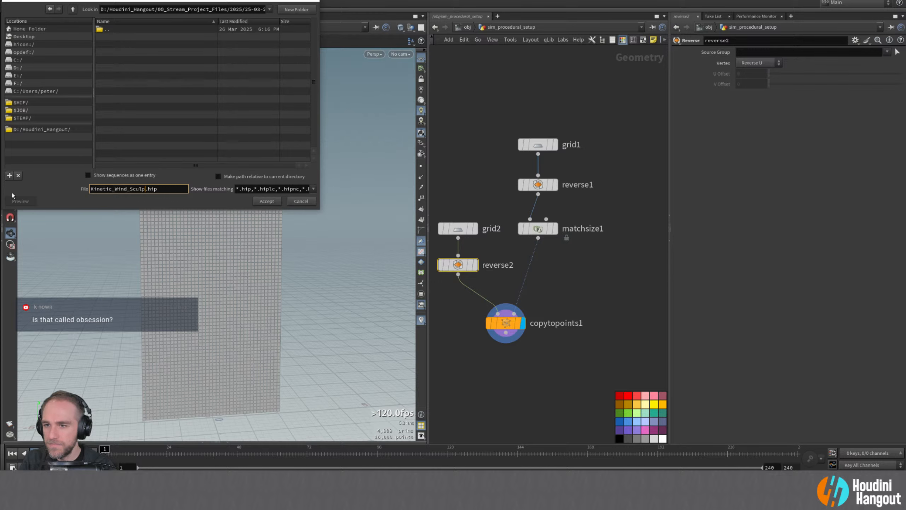
key("Return")
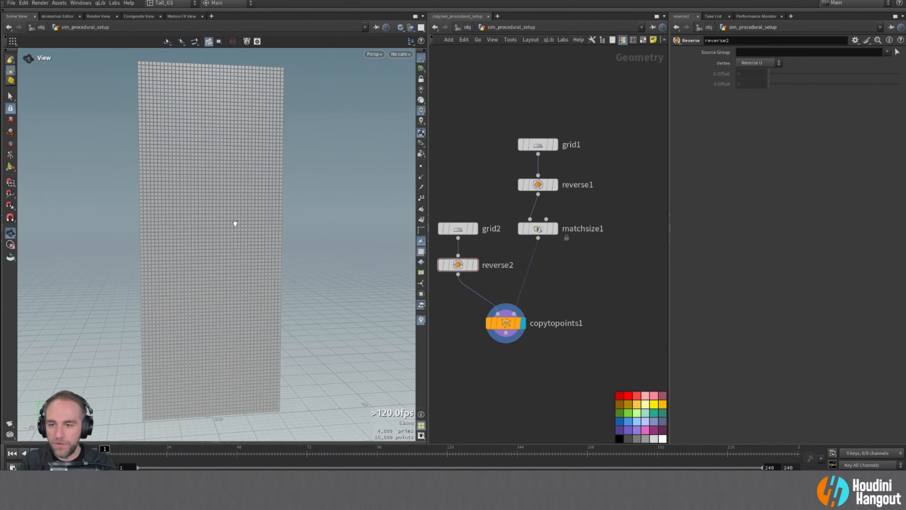
left_click_drag(235, 223, 176, 189)
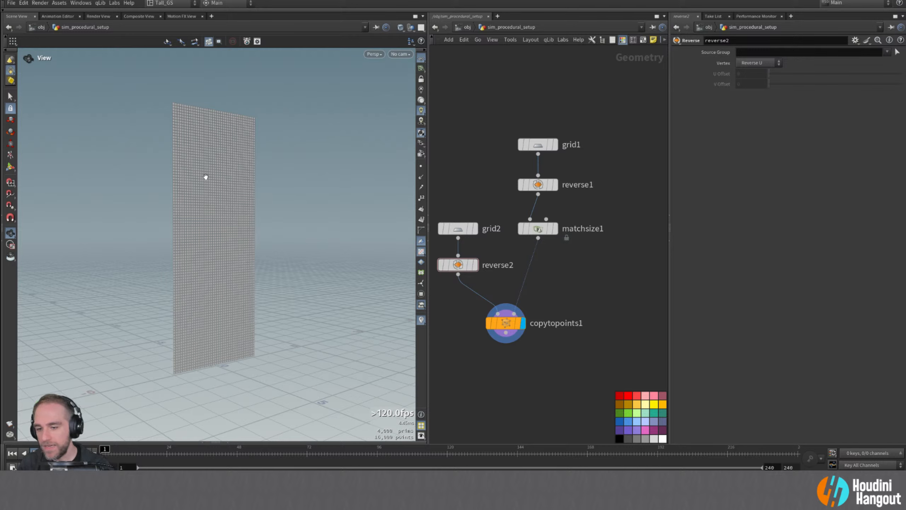
left_click_drag(204, 178, 198, 217)
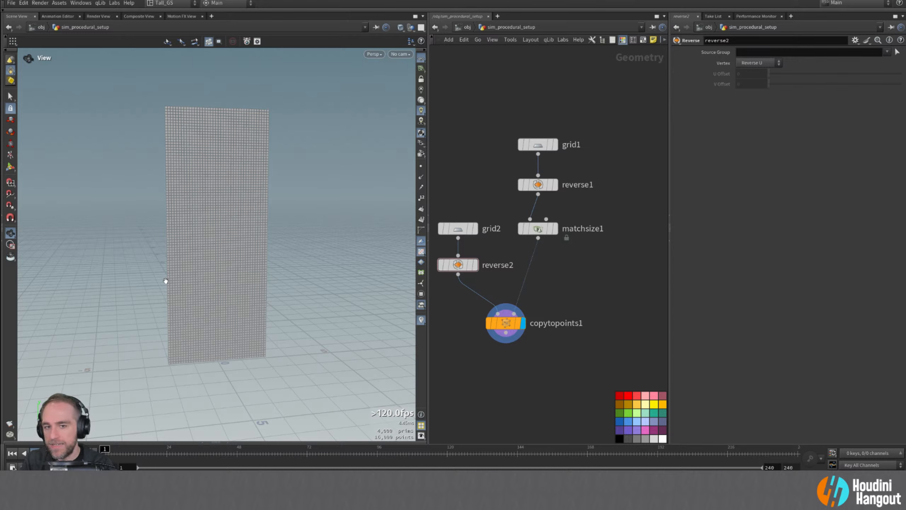
left_click_drag(204, 206, 182, 140)
- Insert an Attribute Adjust Vector node between matchsize1 and copytopoints1 and line it up below matchsize1
key("Tab")
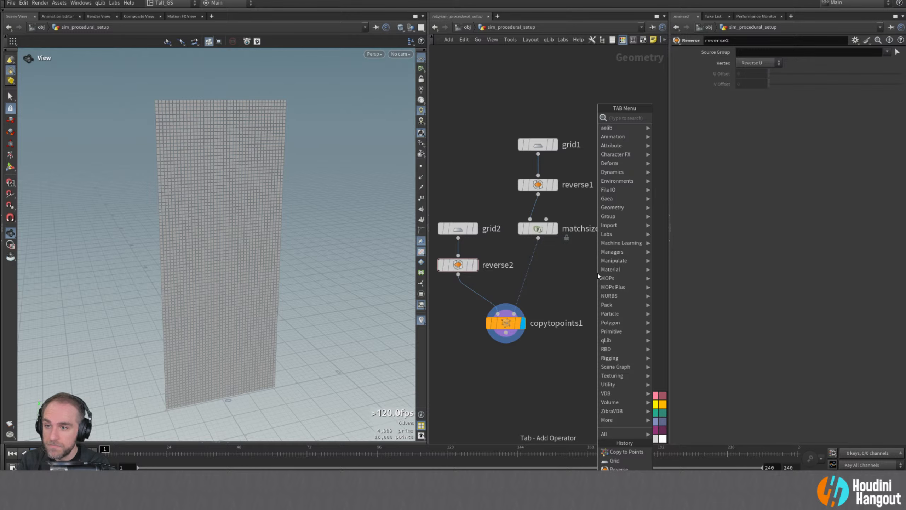
type("att adju")
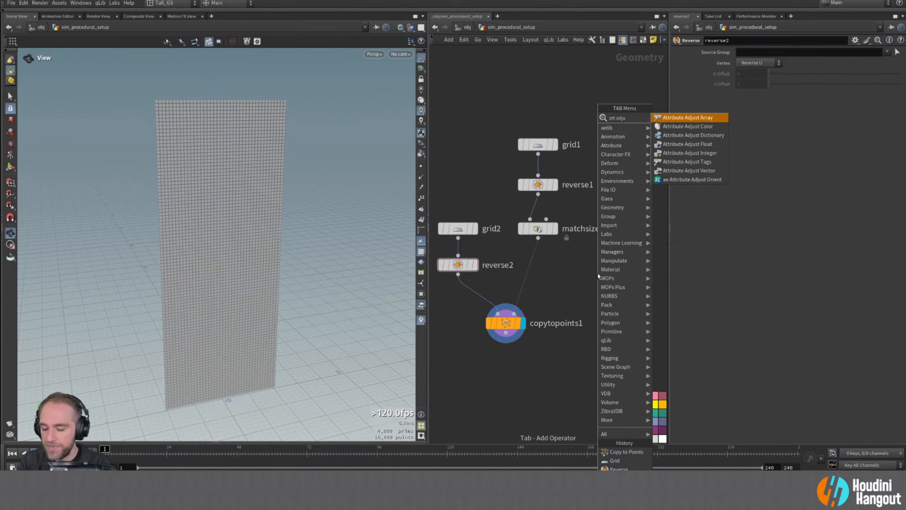
key("Down")
key("Down")
key("Down")
key("Down")
key("Down")
key("Down")
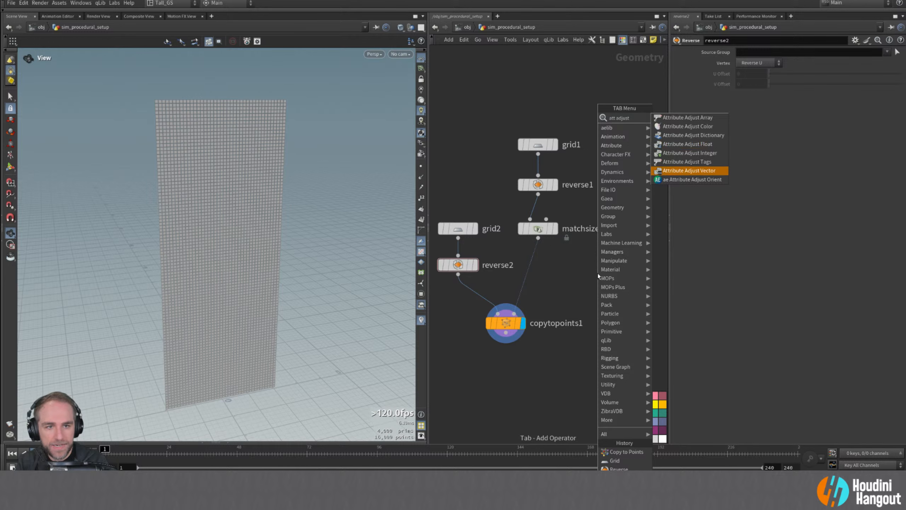
key("Return")
left_click(530, 282)
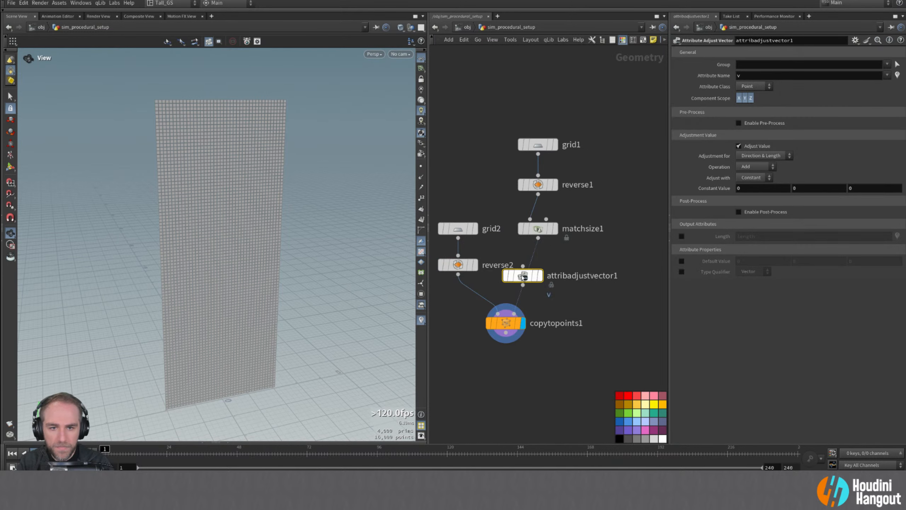
left_click_drag(531, 282, 538, 266)
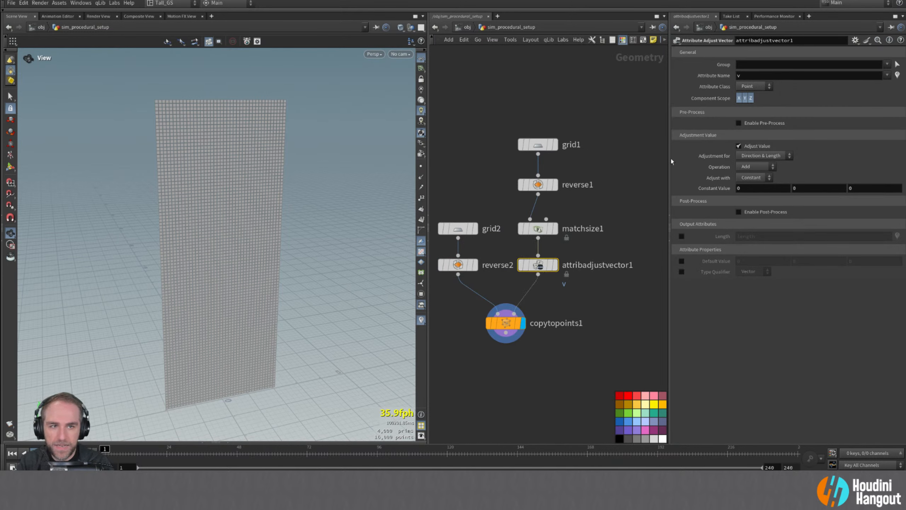
- Set the attribute name of attribadjustvector1 to N
double_click(750, 77)
type("N")
key("Return")
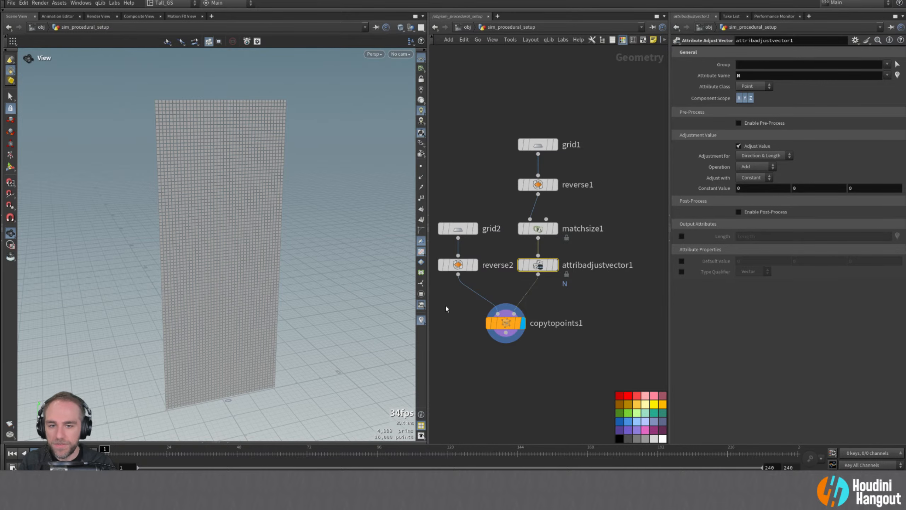
- Display grid2 on its own and insert a Match Size node between grid2 and reverse2
middle_click_drag(445, 306, 481, 289)
left_click_drag(154, 414, 230, 269)
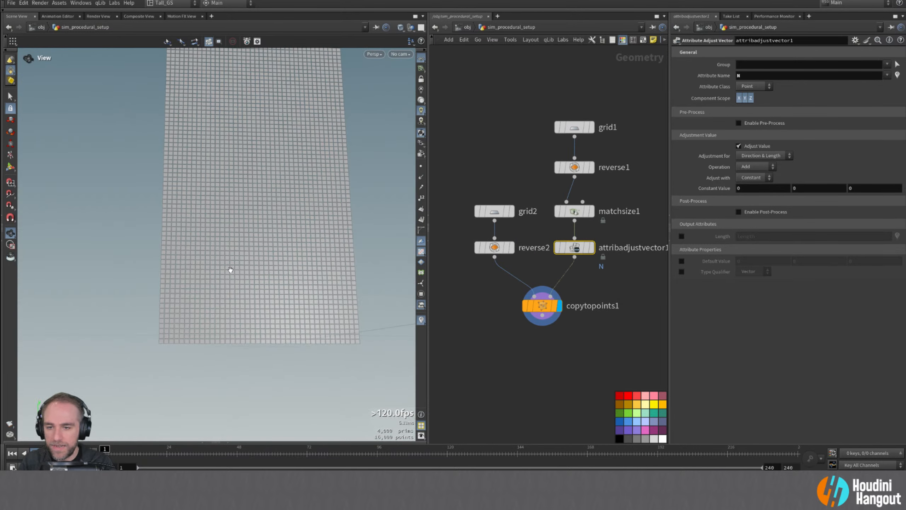
left_click(510, 212)
left_click(506, 211)
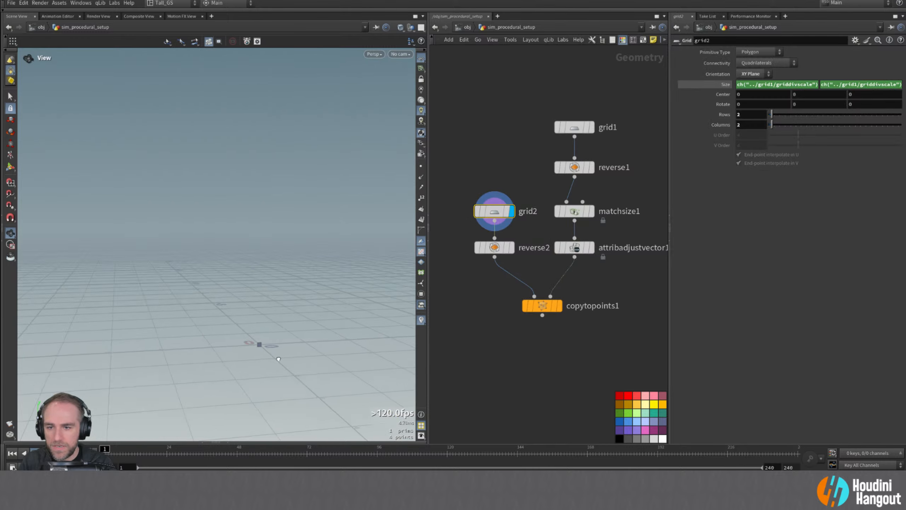
key("Tab")
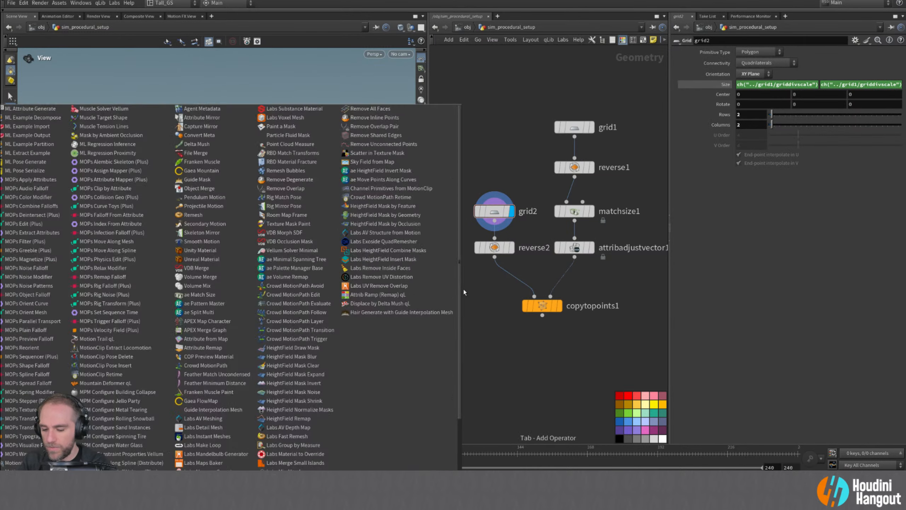
type("match")
key("Return")
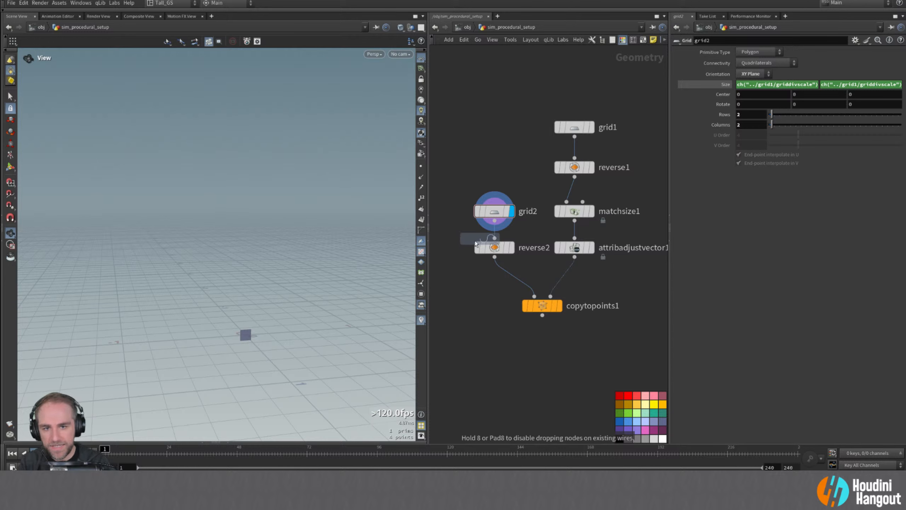
left_click(494, 232)
left_click(495, 231)
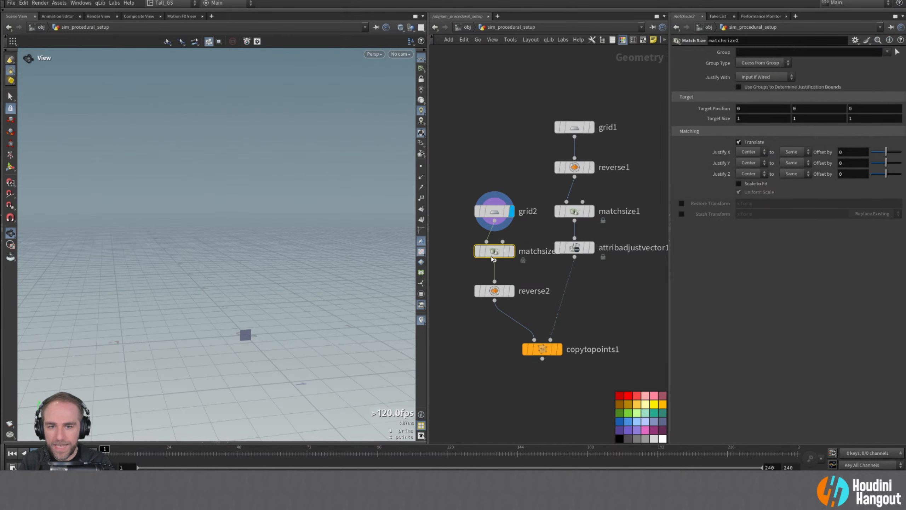
- Set Justify Y of matchsize2 to Max and display that node
scroll(242, 339, "up", 5)
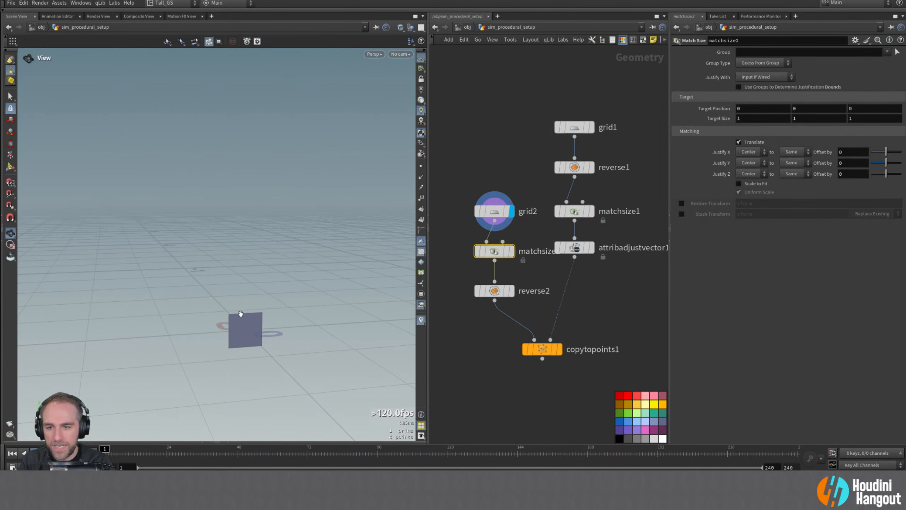
left_click(749, 163)
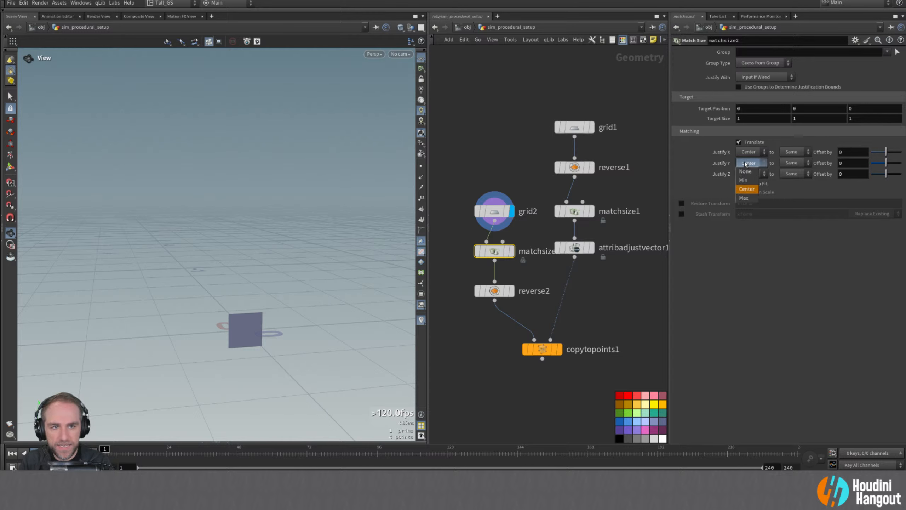
left_click(747, 194)
left_click(512, 251)
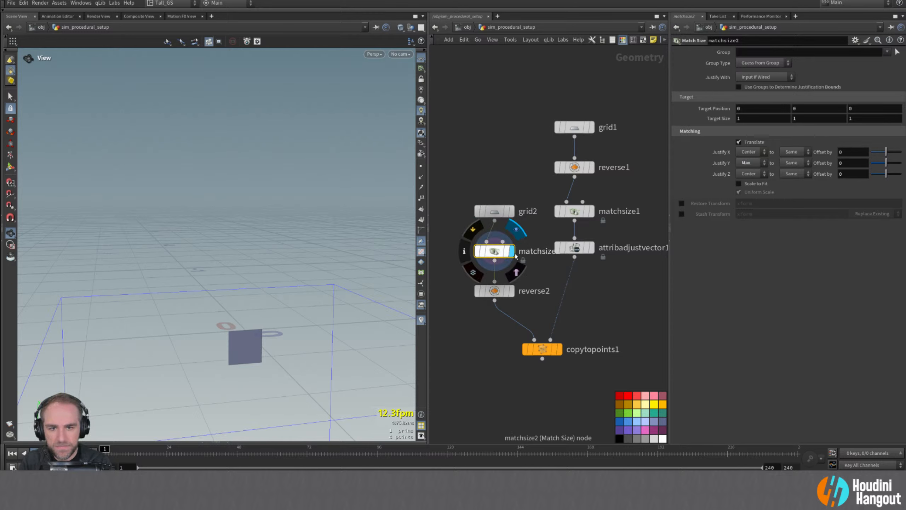
left_click_drag(217, 343, 280, 333)
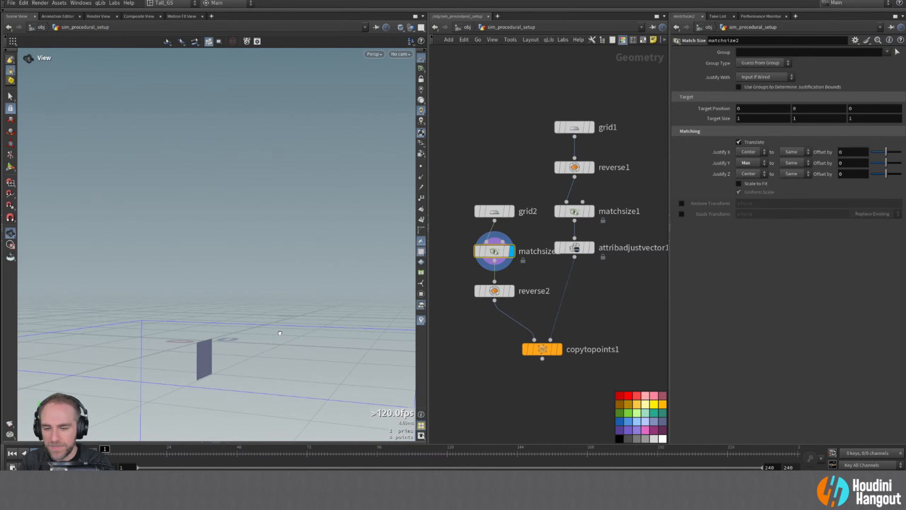
- Display reverse2 and then copytopoints1, and examine how the top-justified squares sit on the panel
left_click(512, 291)
left_click_drag(210, 330, 275, 353)
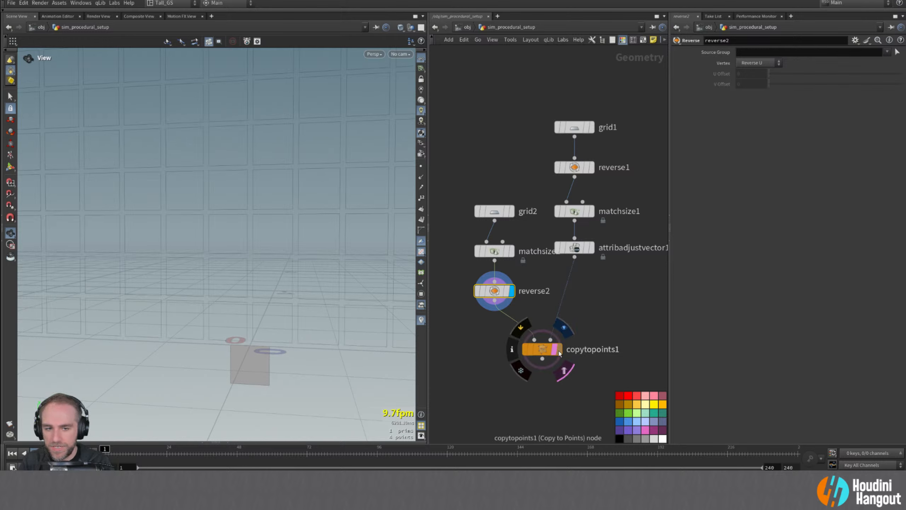
left_click(558, 350)
left_click(540, 352)
left_click_drag(308, 304, 368, 293)
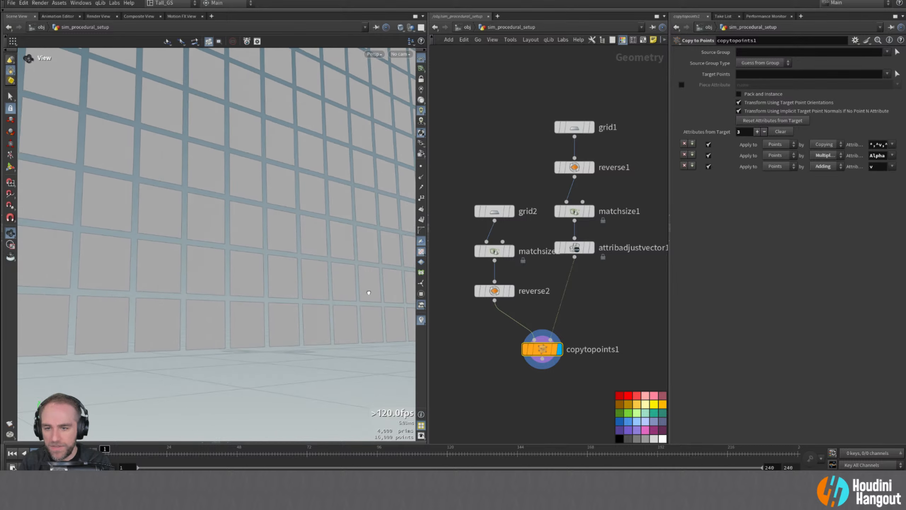
right_click_drag(368, 294, 232, 320)
left_click_drag(233, 320, 269, 348)
right_click_drag(269, 348, 157, 357)
left_click_drag(157, 357, 90, 354)
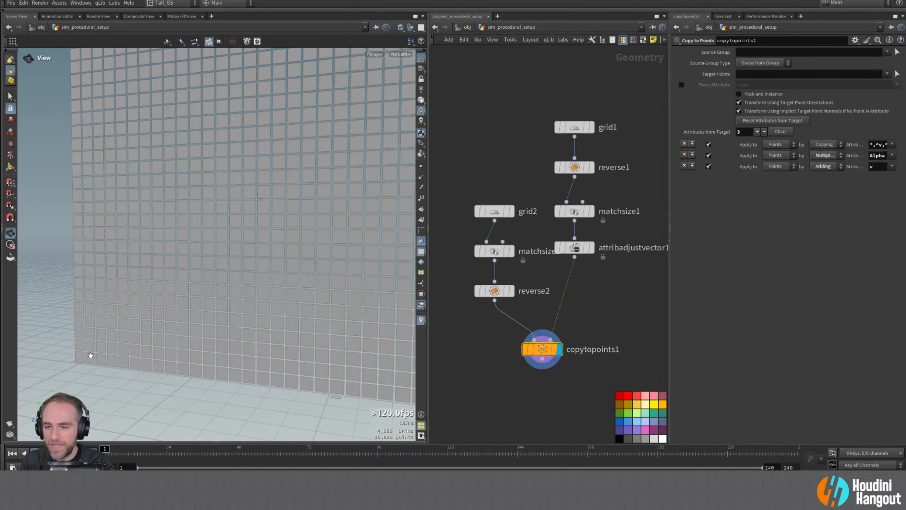
- Spread the grid2 branch away from the grid1 branch in the network and reposition copytopoints1 between them
middle_click_drag(612, 304, 588, 315)
left_click_drag(468, 201, 461, 276)
left_click_drag(542, 365, 525, 340)
middle_click_drag(537, 298, 535, 329)
- Display attribadjustvector1 and set its Adjust With option to Noise
left_click(585, 309)
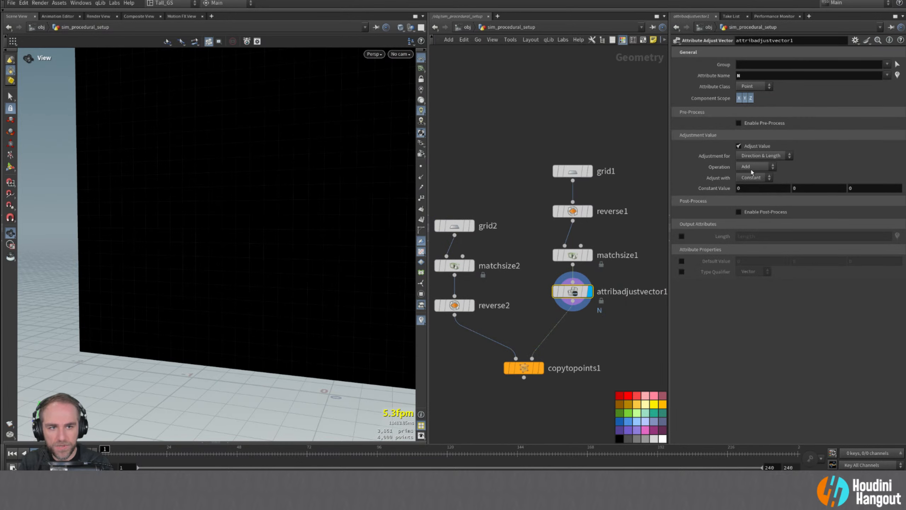
left_click(749, 177)
left_click(748, 204)
mouse_move(341, 242)
left_mouse_down()
mouse_move(253, 264)
mouse_move(300, 251)
mouse_move(285, 241)
mouse_move(221, 305)
left_mouse_up()
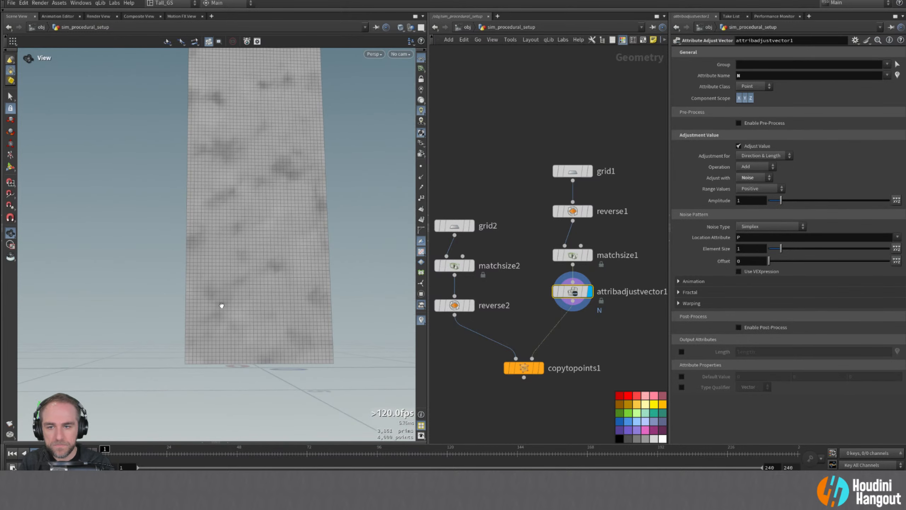
- Display copytopoints1 and examine how the noise on the normals orients the copied squares
left_click(541, 367)
left_click(523, 368)
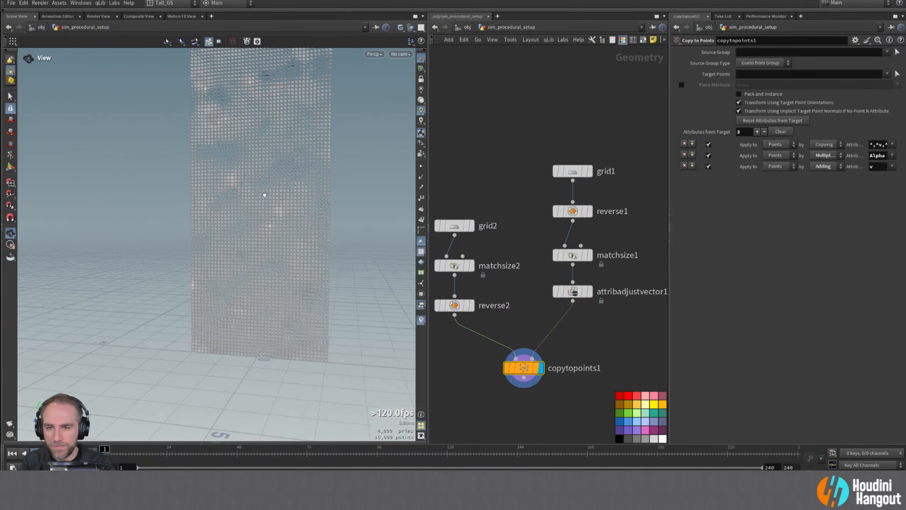
mouse_move(264, 195)
left_mouse_down()
mouse_move(217, 196)
mouse_move(344, 203)
mouse_move(288, 209)
mouse_move(388, 204)
mouse_move(164, 225)
mouse_move(301, 207)
mouse_move(221, 203)
mouse_move(228, 210)
mouse_move(249, 188)
left_mouse_up()
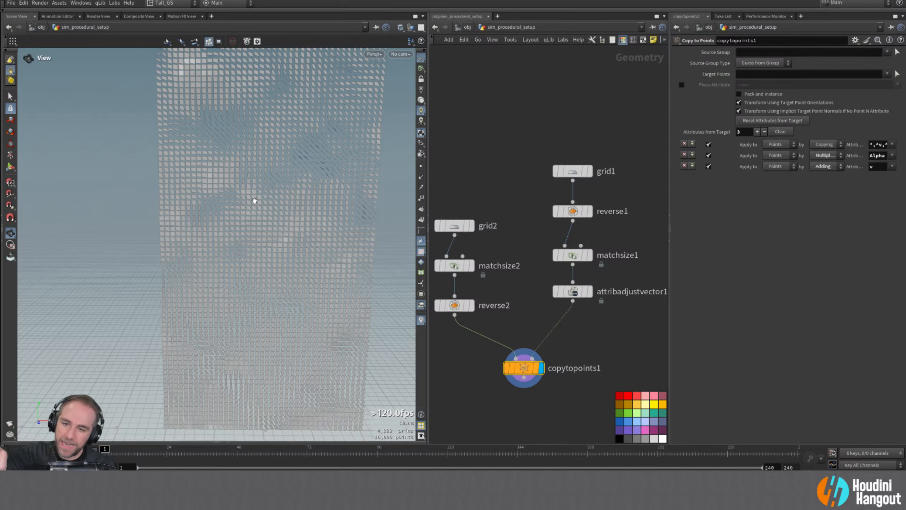
middle_click_drag(529, 407, 529, 396)
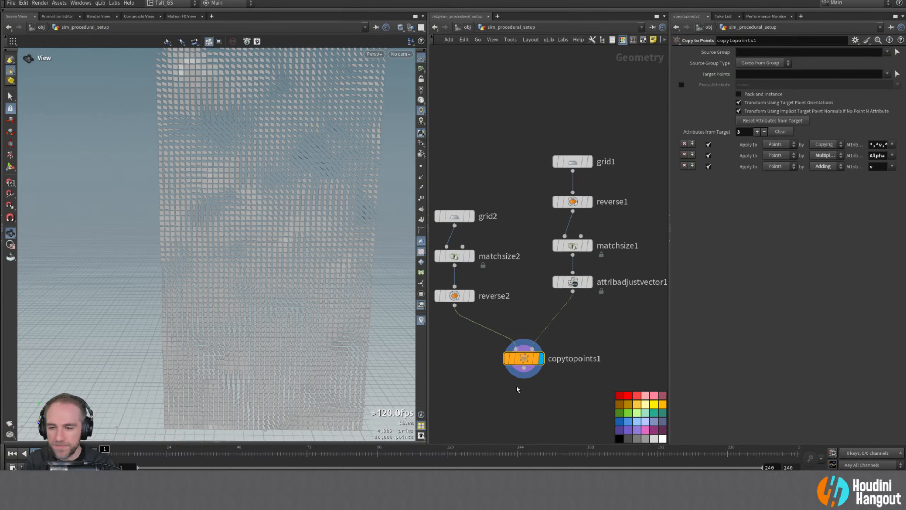
left_click_drag(265, 327, 298, 323)
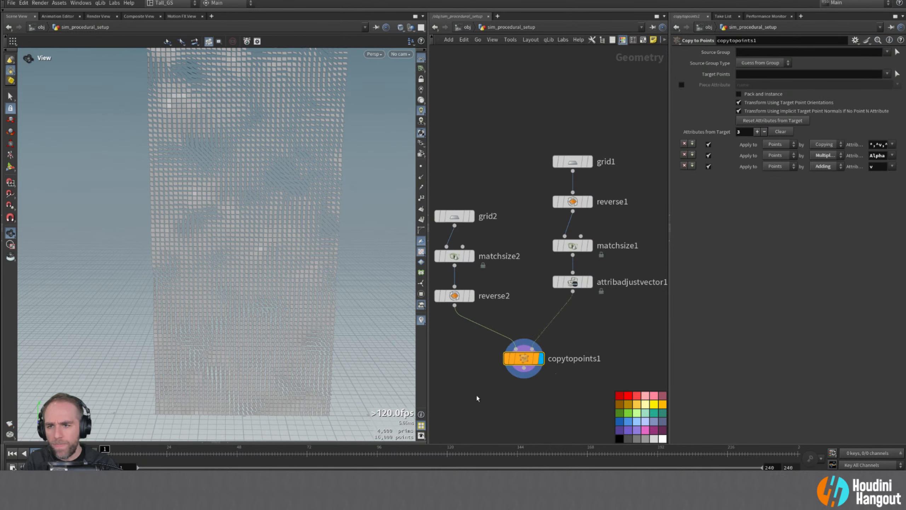
- Enable Animate Noise in the animation settings of attribadjustvector1
left_click(573, 282)
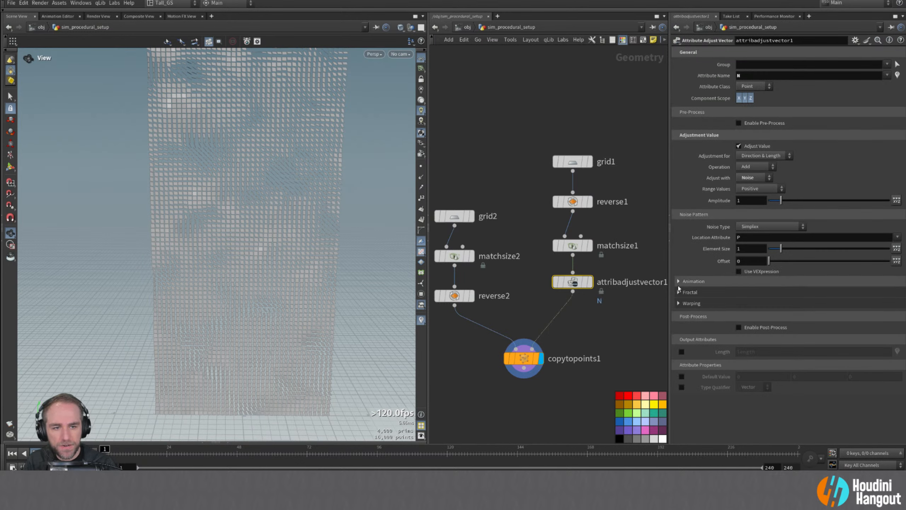
left_click(678, 281)
left_click(739, 292)
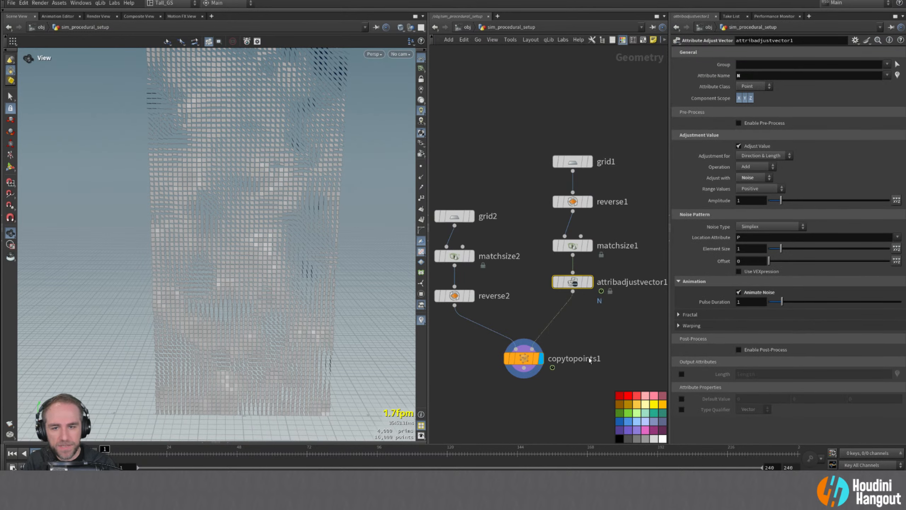
- Play the timeline and examine the moving squares of the panel from several angles
mouse_move(113, 459)
left_mouse_down()
mouse_move(478, 460)
mouse_move(120, 458)
left_mouse_up()
left_click_drag(235, 379, 296, 297)
right_click_drag(296, 296, 306, 245)
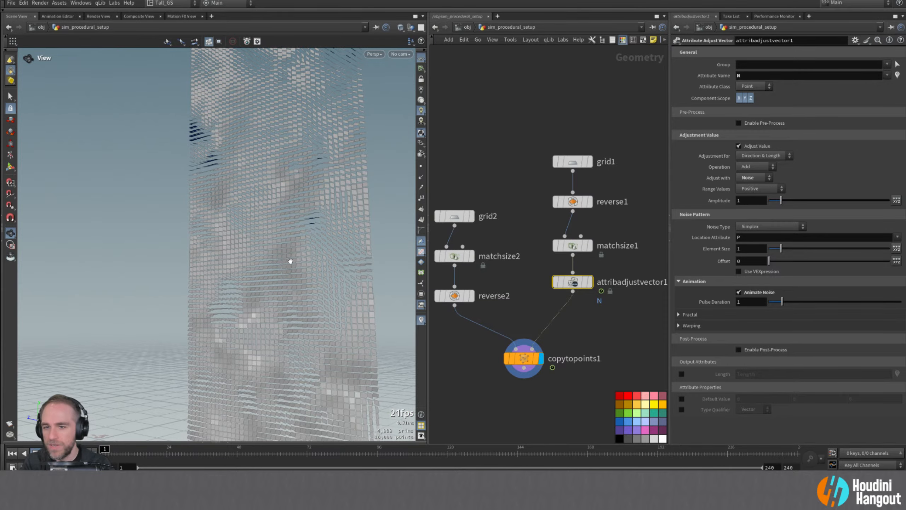
left_click_drag(261, 275, 342, 260)
right_click_drag(343, 260, 348, 180)
left_click_drag(349, 180, 253, 231)
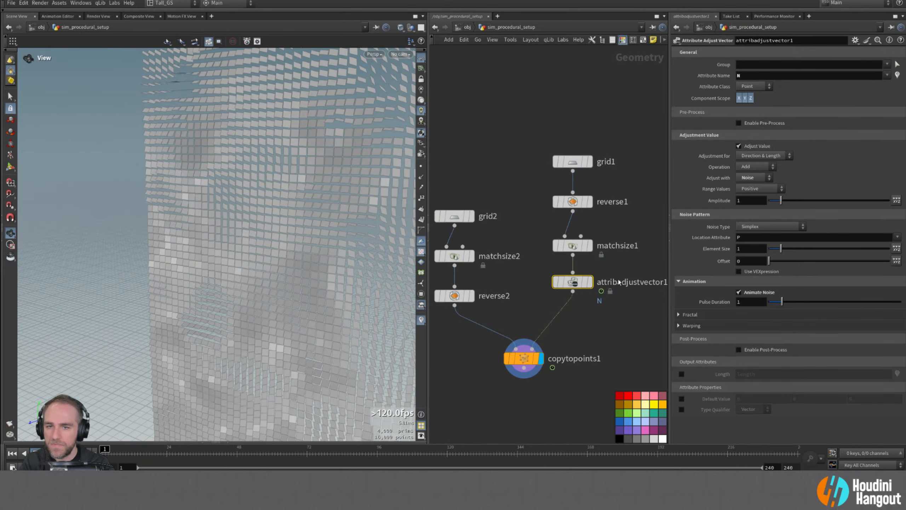
- Display attribadjustvector1, check its node information, and show the point normals in the viewport
left_click(591, 282)
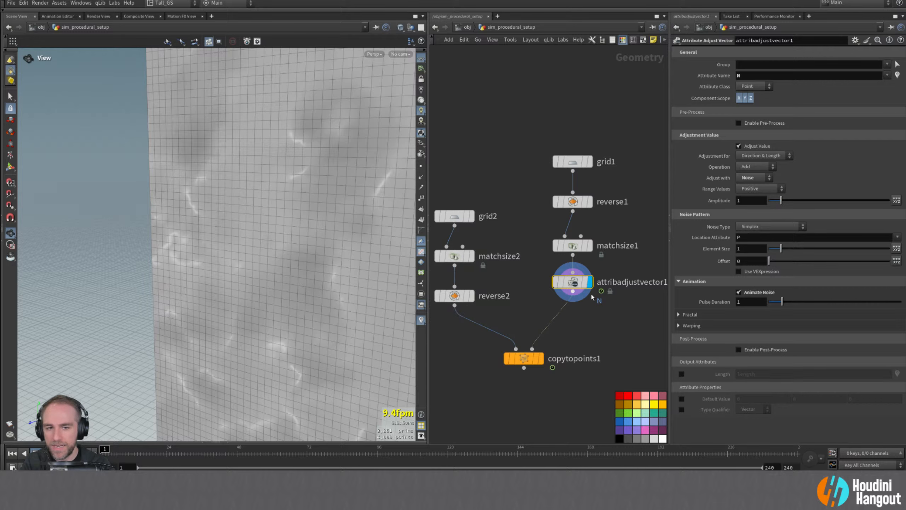
middle_click(548, 285)
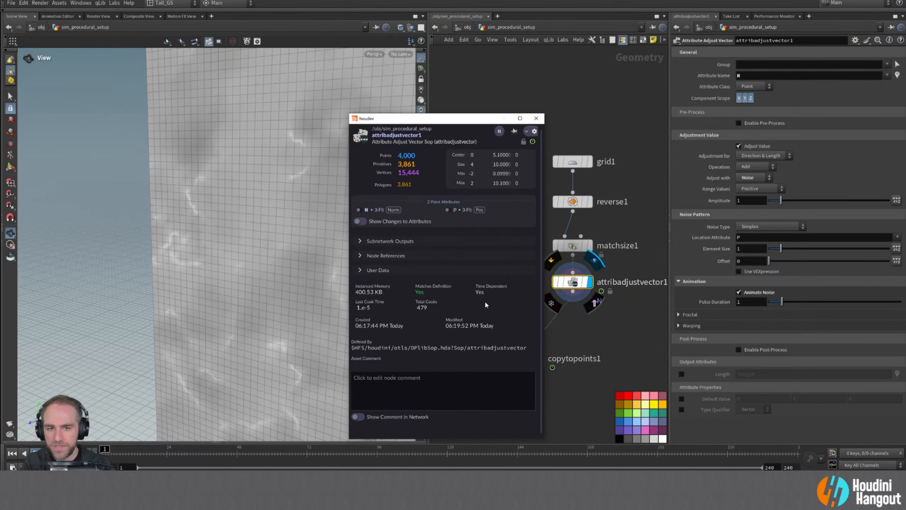
left_click(540, 121)
left_click(421, 177)
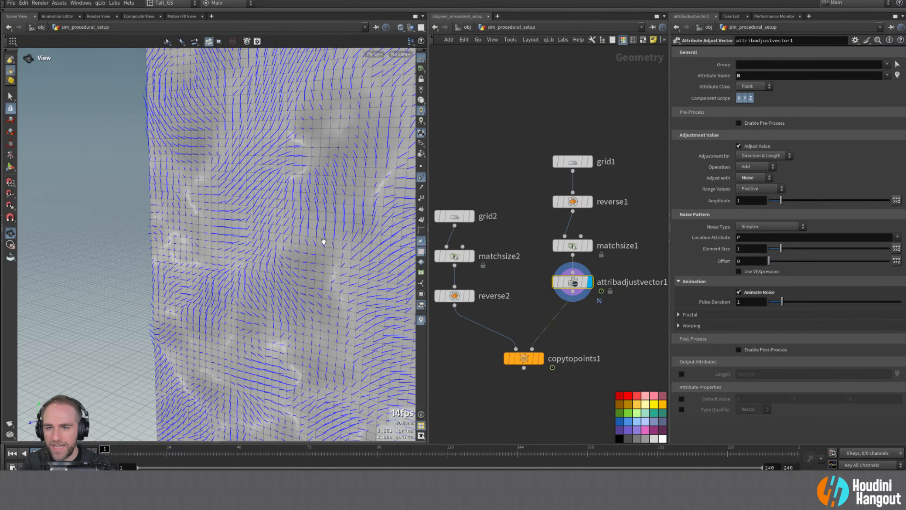
- Run the timeline and examine the direction of the animated point normals
left_click_drag(323, 241, 302, 217)
left_click_drag(108, 457, 546, 458)
left_click_drag(142, 311, 279, 318)
- Set the noise Range Values of attribadjustvector1 to Zero Centered and view the normals from the panel's side
left_click(758, 188)
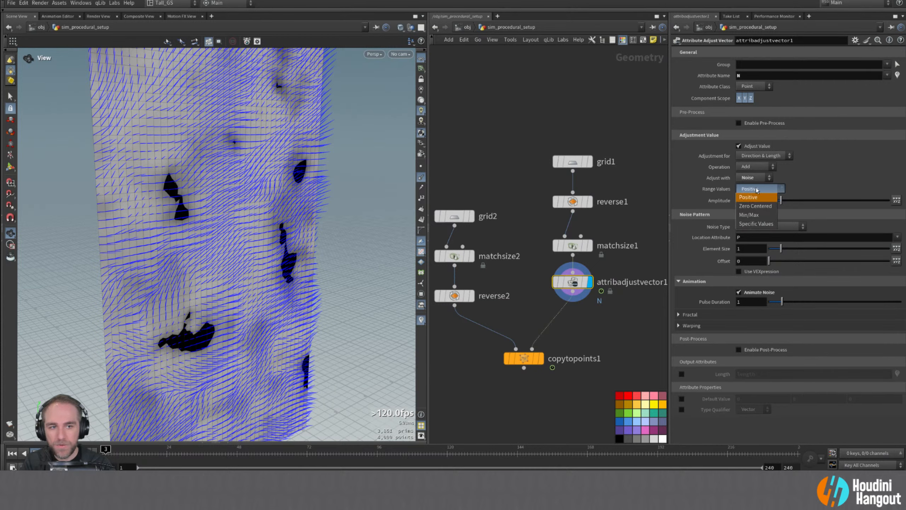
left_click(754, 209)
left_click_drag(224, 260, 105, 256)
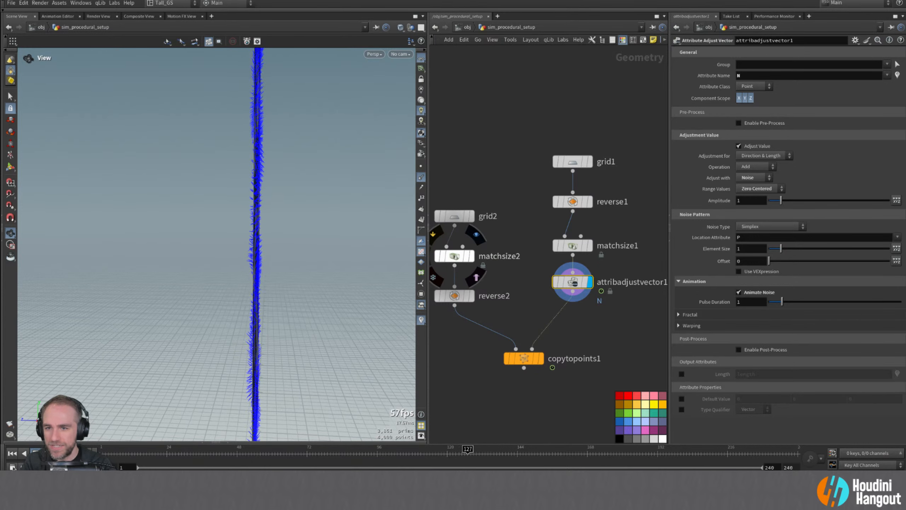
- Insert an Extract All Points node between matchsize1 and attribadjustvector1
left_click_drag(263, 272, 171, 236)
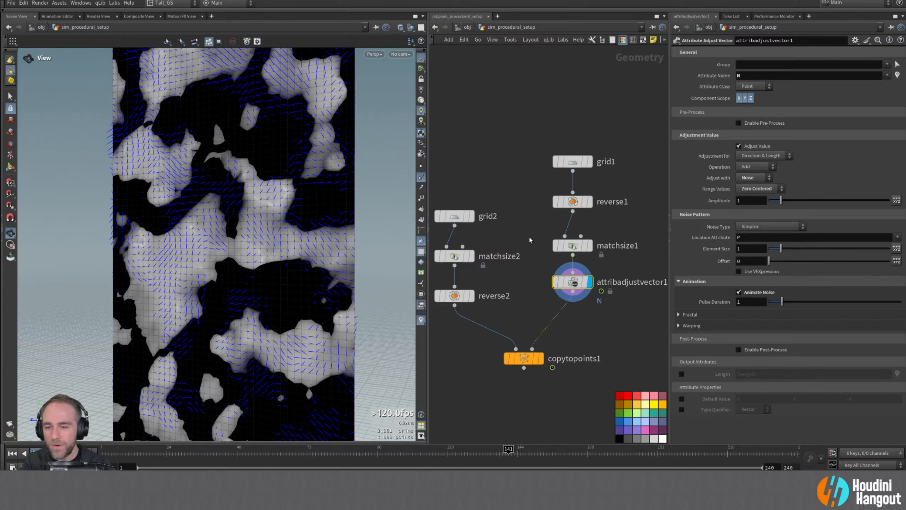
key("Tab")
type("extra")
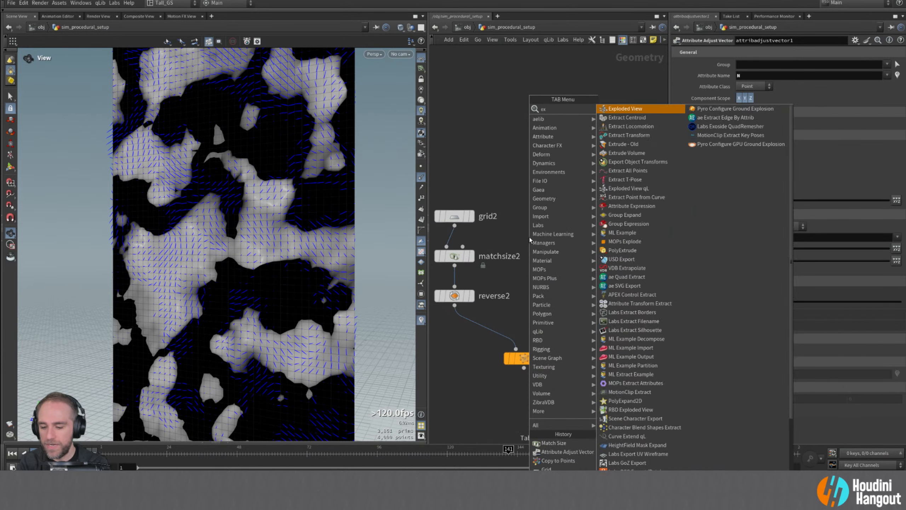
key("Down")
key("Down")
key("Down")
key("Return")
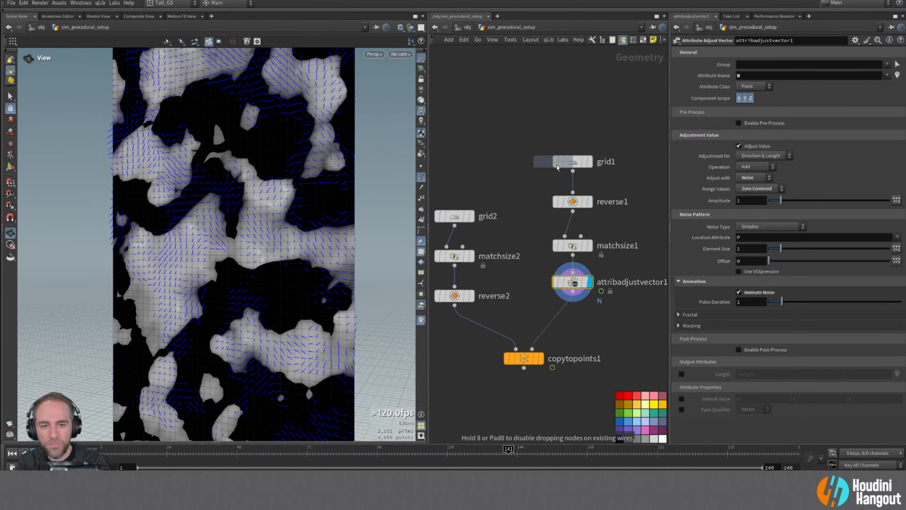
left_click(574, 266)
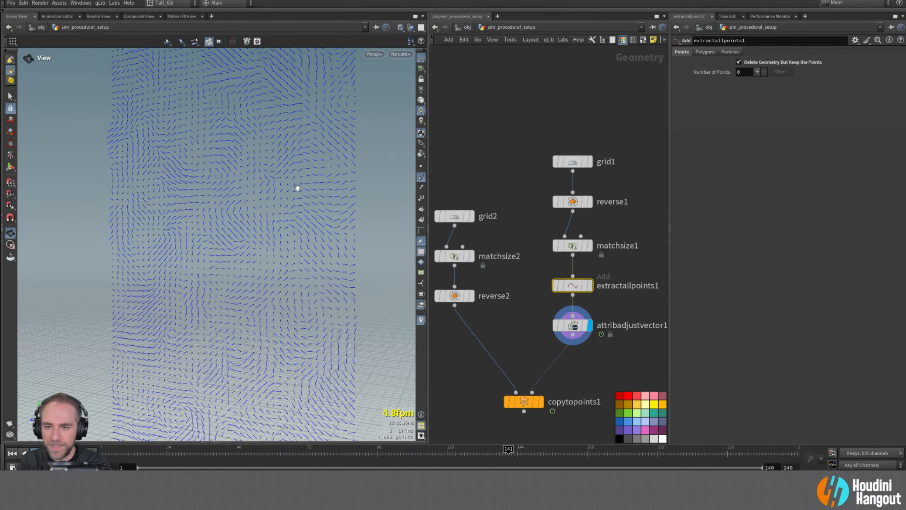
- Run the timeline and examine the animated normals on the bare points from several angles
left_click_drag(264, 243, 172, 216)
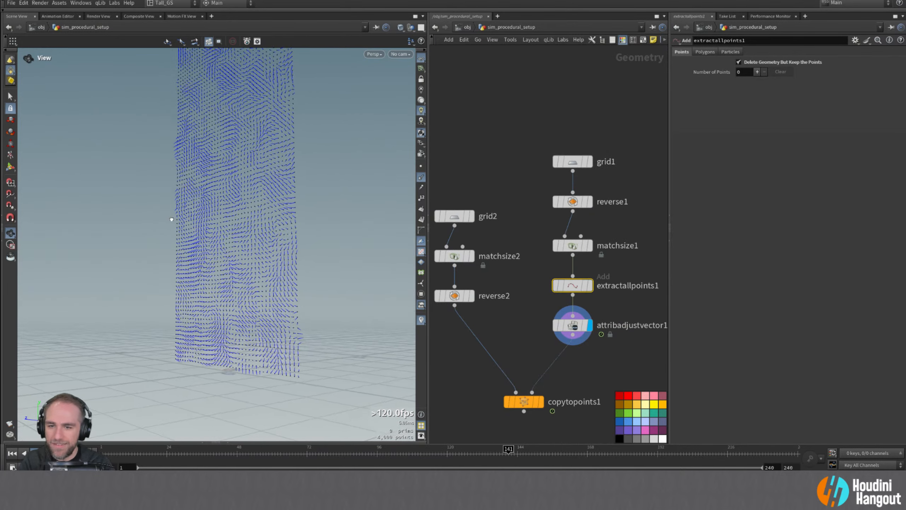
left_click_drag(233, 218, 283, 206)
right_click_drag(284, 206, 260, 186)
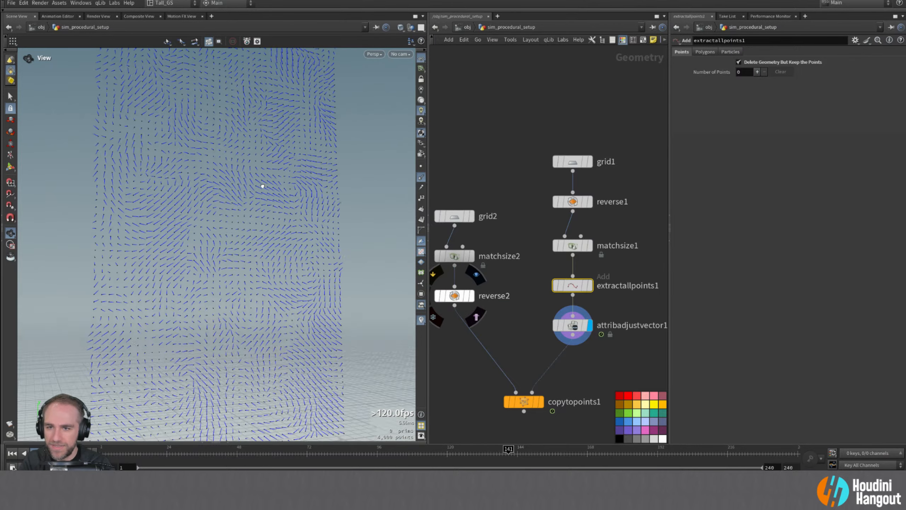
left_click_drag(260, 186, 148, 352)
left_click(11, 454)
left_click(48, 453)
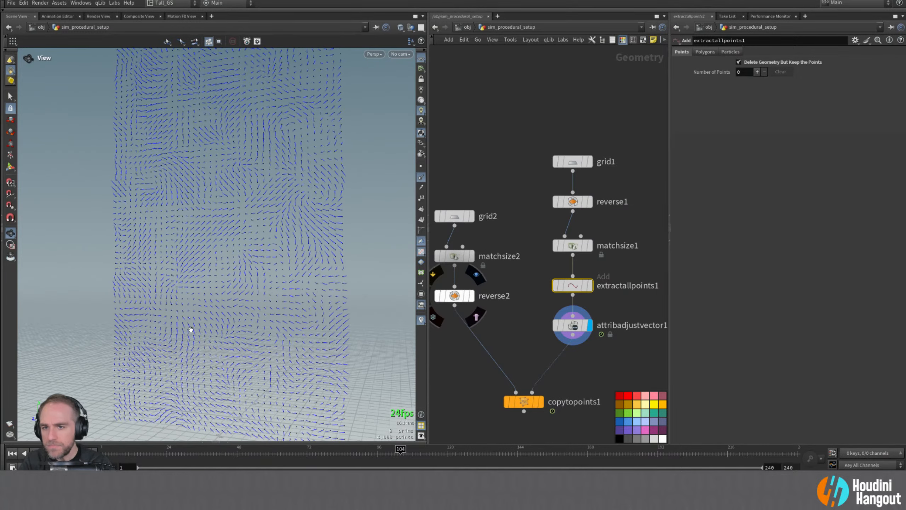
left_click(36, 453)
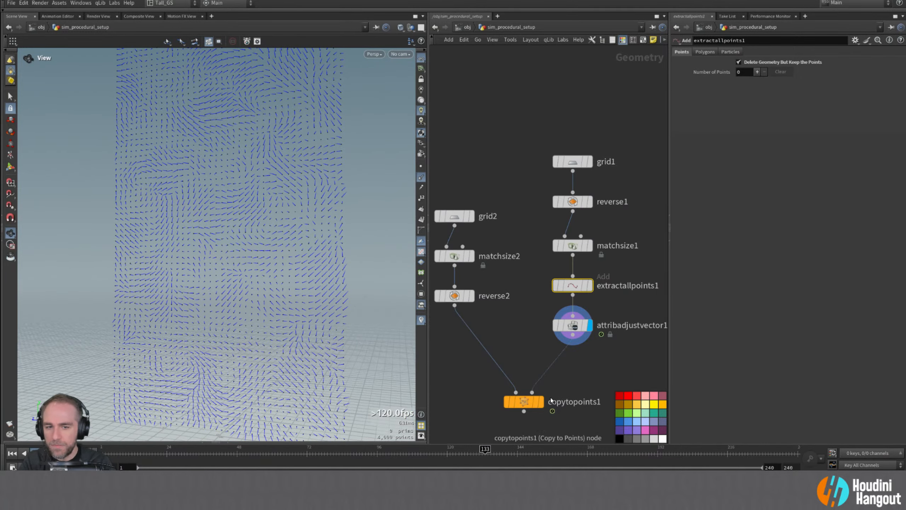
- Compare copytopoints1 with attribadjustvector1, keep the copied squares templated behind the displayed normals, and scrub the timeline
left_click(541, 402)
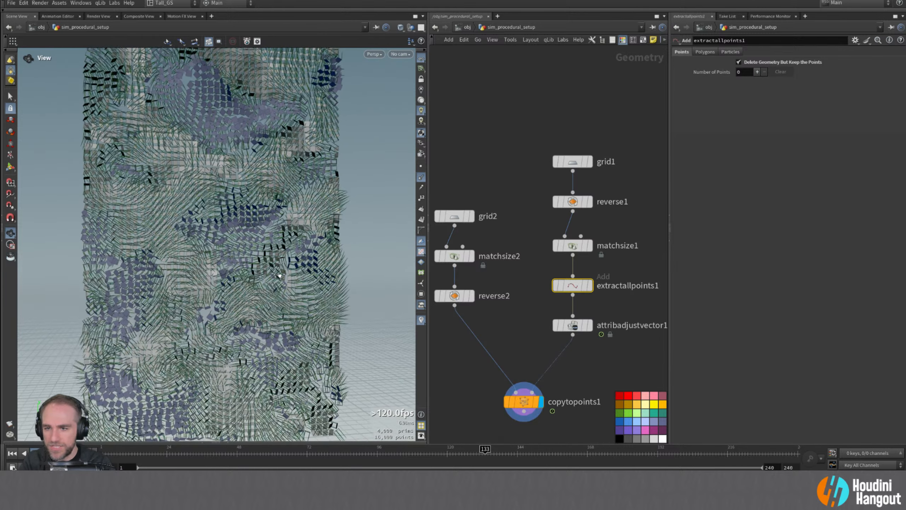
left_click(590, 326)
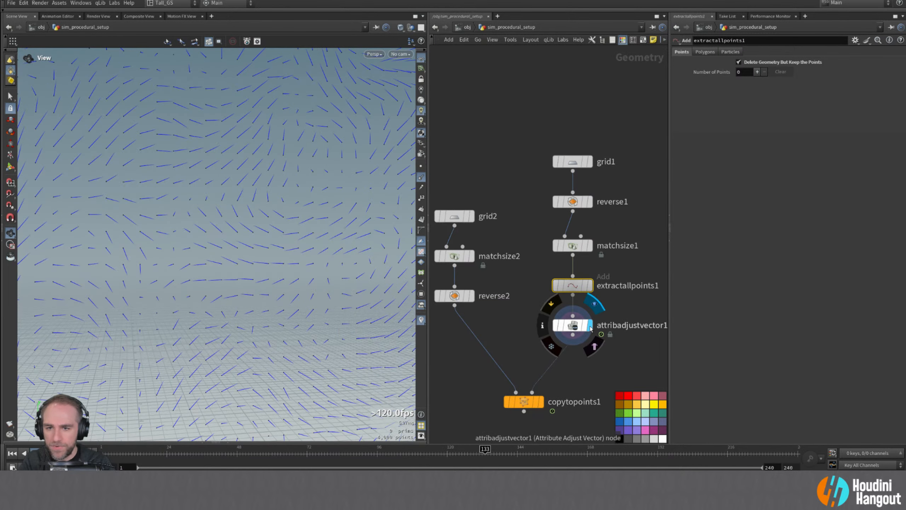
left_click(537, 402)
left_click_drag(252, 279, 298, 328)
left_click_drag(131, 454, 255, 465)
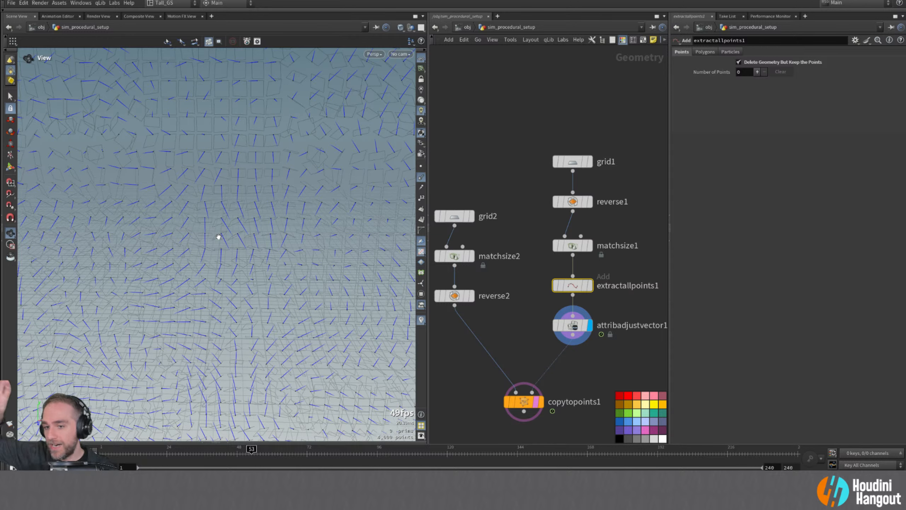
- Display reverse2 and examine the single source square against the templated copies
left_click(452, 296)
left_click(470, 295)
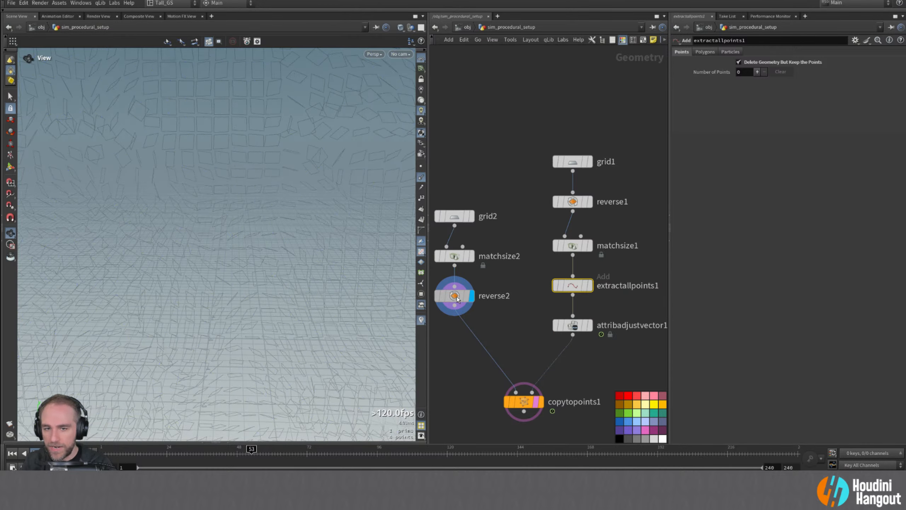
left_click_drag(239, 325, 255, 342)
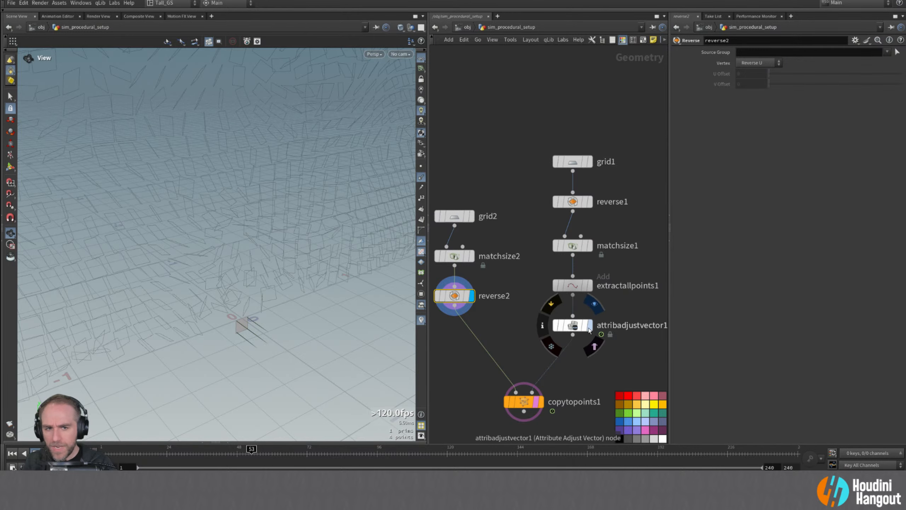
- Display attribadjustvector1 again and enable its post-process with Make Vectors Unit Length
left_click(573, 325)
left_click(589, 325)
mouse_move(239, 309)
left_mouse_down()
mouse_move(189, 289)
mouse_move(249, 299)
mouse_move(262, 309)
mouse_move(257, 320)
mouse_move(261, 303)
mouse_move(202, 299)
mouse_move(259, 302)
mouse_move(220, 367)
left_mouse_up()
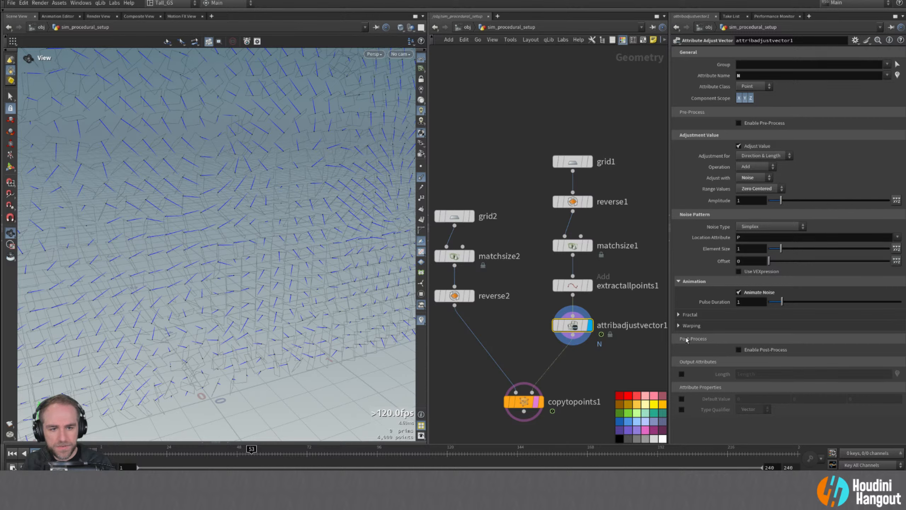
left_click(738, 349)
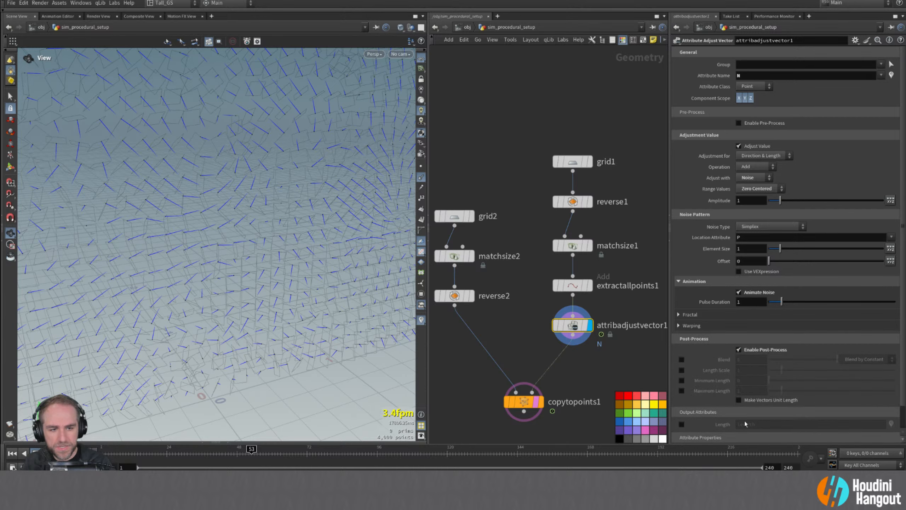
left_click(738, 400)
left_click_drag(297, 321, 286, 279)
right_click_drag(286, 279, 266, 190)
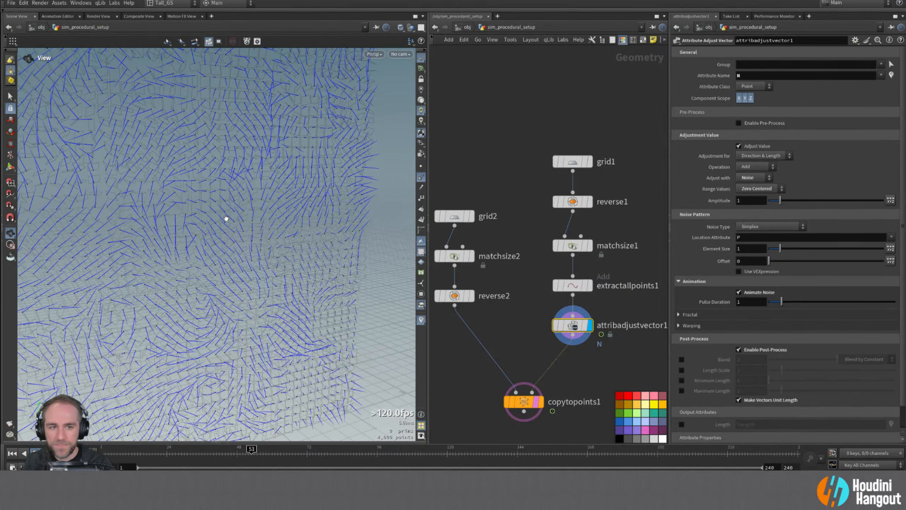
mouse_move(220, 223)
left_mouse_down()
mouse_move(163, 219)
mouse_move(220, 225)
left_mouse_up()
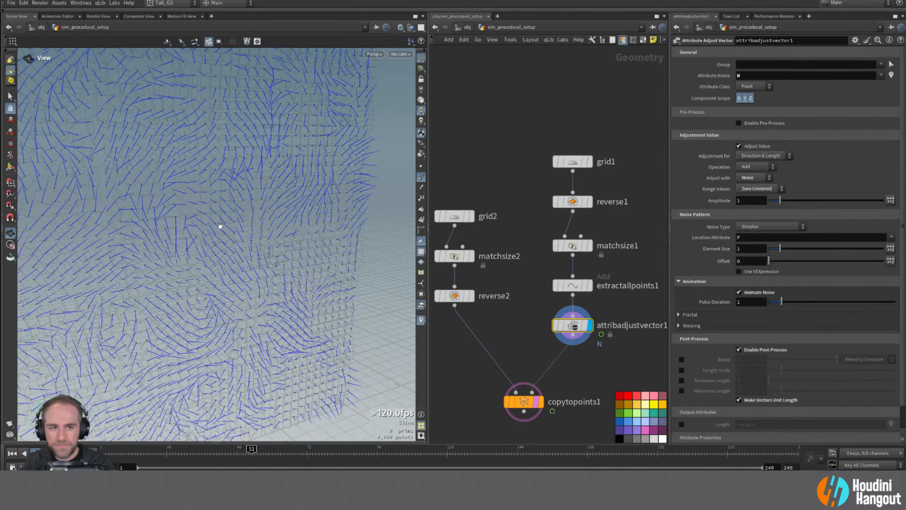
- Try setting attribadjustvector1 to adjust Direction Only, using Noise as the adjustment
left_click(771, 158)
left_click(767, 175)
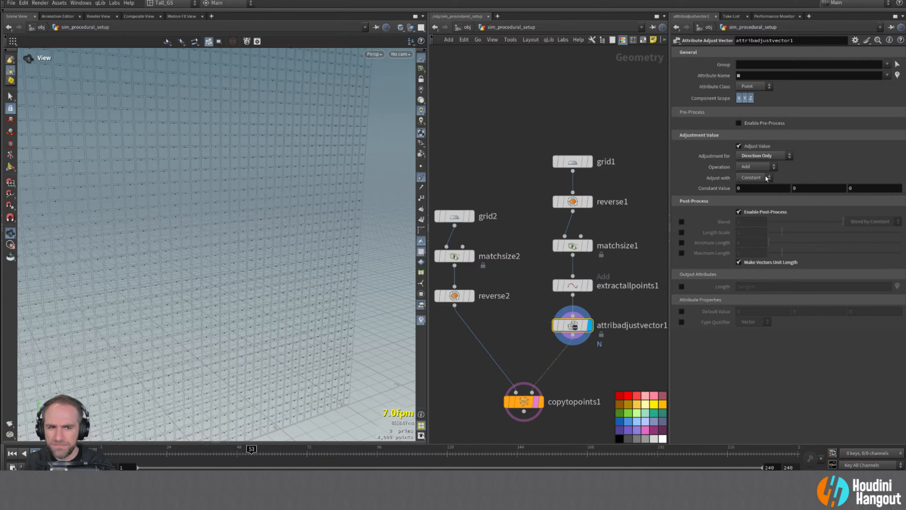
left_click(763, 178)
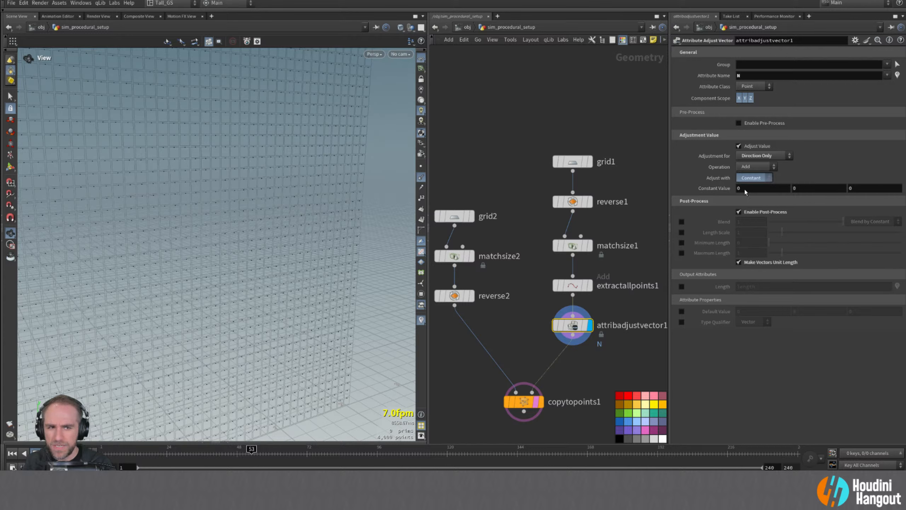
left_click(752, 178)
left_click(750, 178)
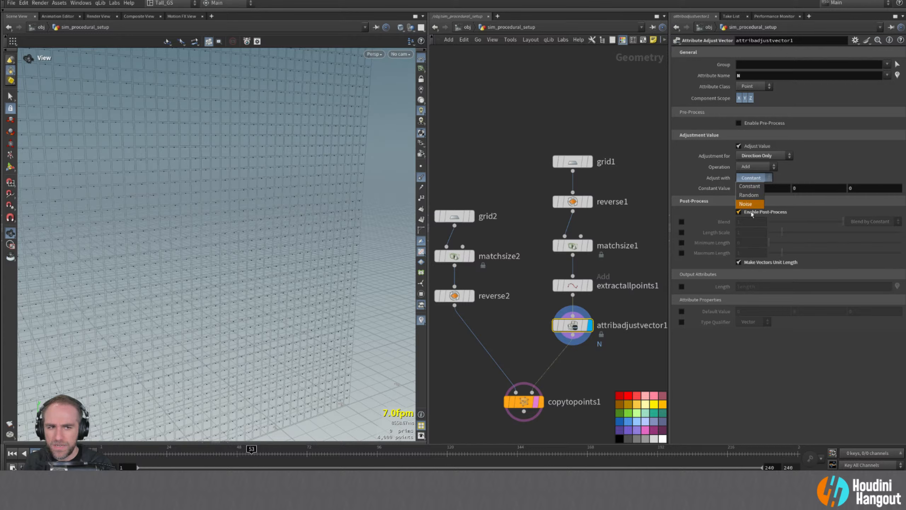
left_click(750, 205)
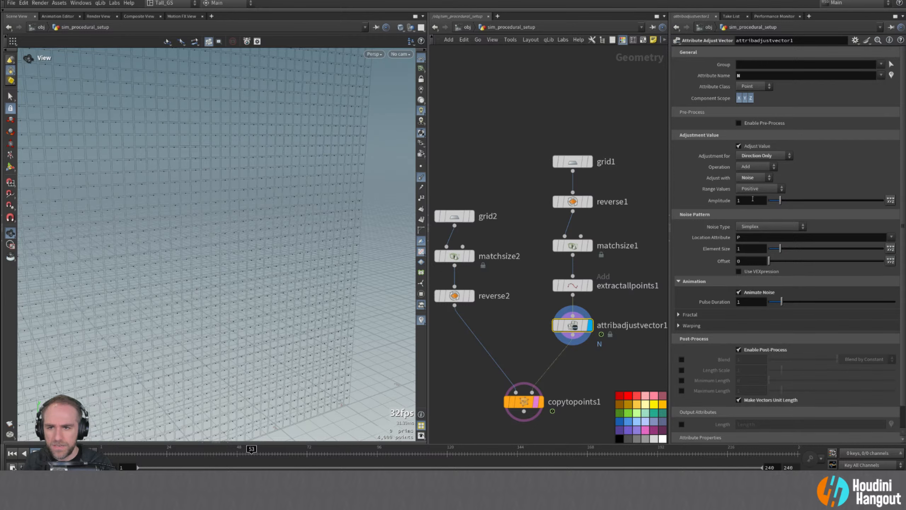
left_click(756, 188)
left_click(753, 197)
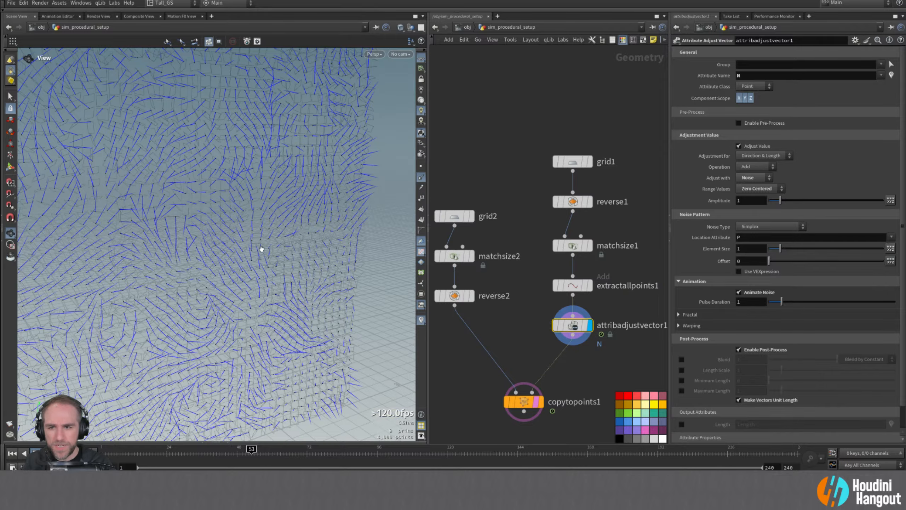
- Set the noise's fractal Roughness to 0.25, check the animated normals during playback, and return to the first frame
mouse_move(261, 248)
left_mouse_down()
mouse_move(228, 246)
mouse_move(263, 243)
mouse_move(215, 265)
mouse_move(144, 270)
mouse_move(351, 331)
left_mouse_up()
left_click(47, 453)
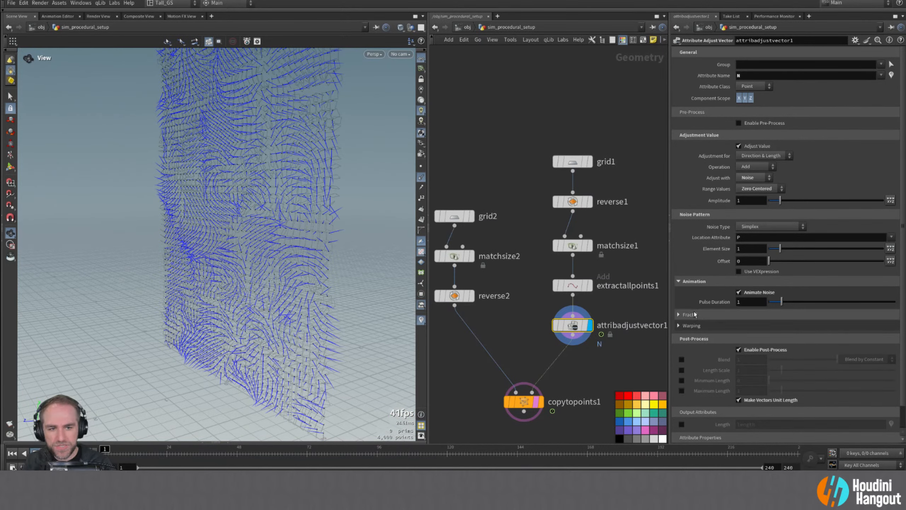
left_click(708, 314)
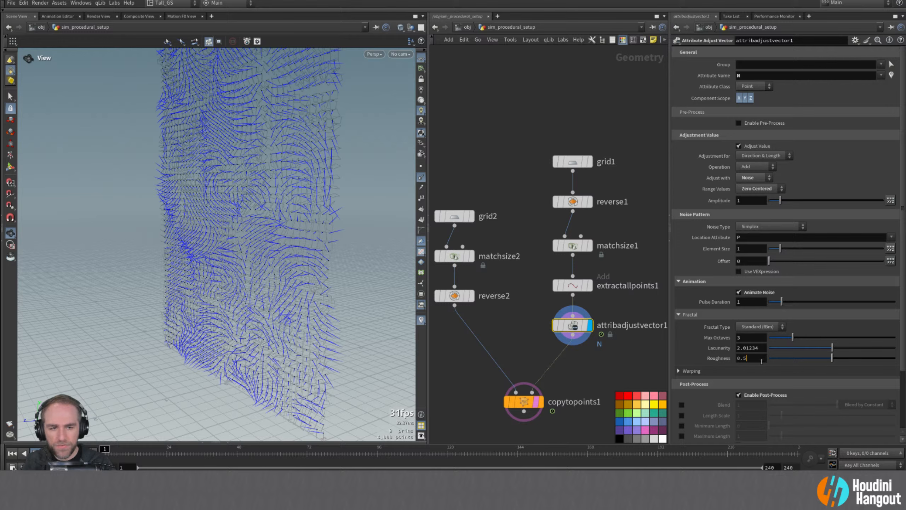
left_click_drag(759, 358, 648, 372)
type("0.25")
key("Return")
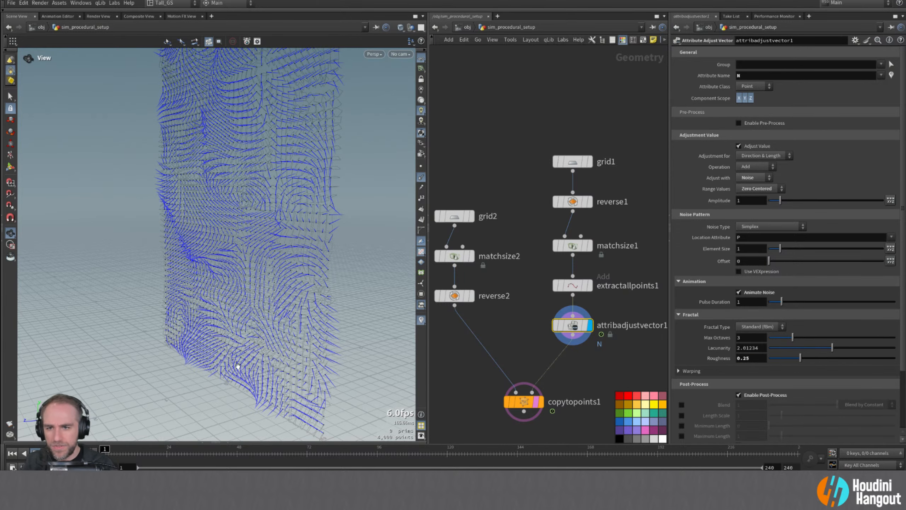
left_click_drag(238, 366, 323, 361)
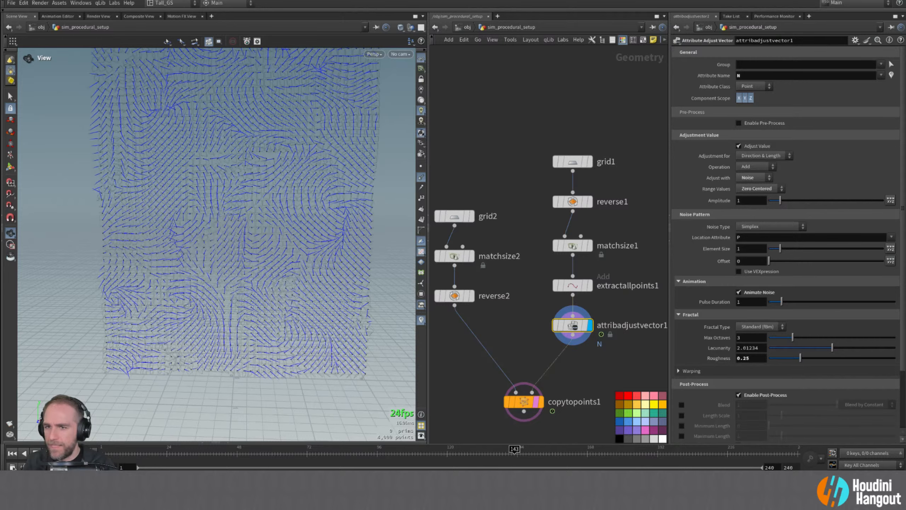
key("ctrl+Up")
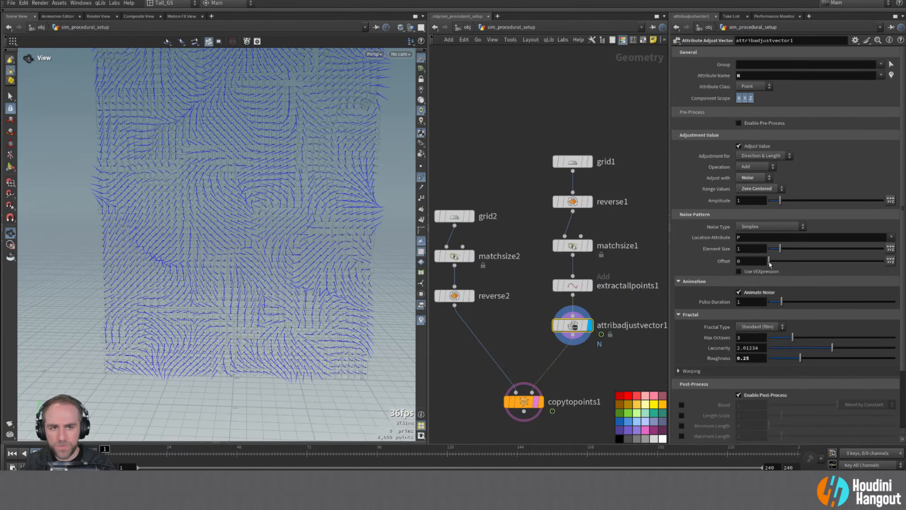
- Test shifting the noise Offset, expose its per-axis values, test the Y component, and undo both shifts
left_click_drag(769, 264, 781, 262)
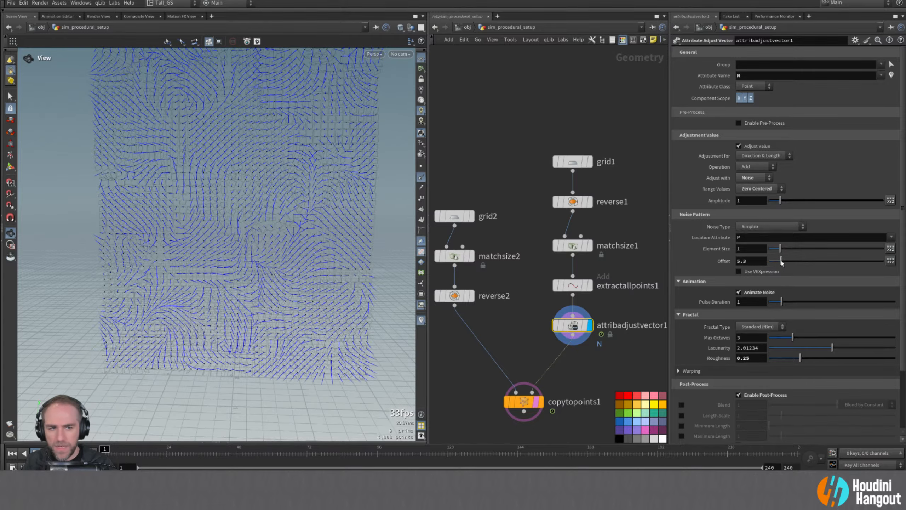
key("ctrl+z")
left_click(890, 261)
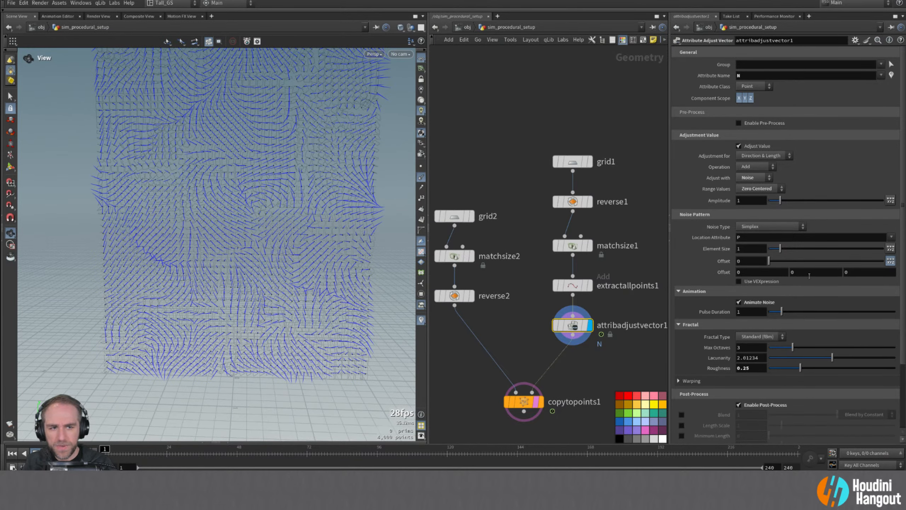
middle_click_drag(809, 276, 846, 273)
key("ctrl+z")
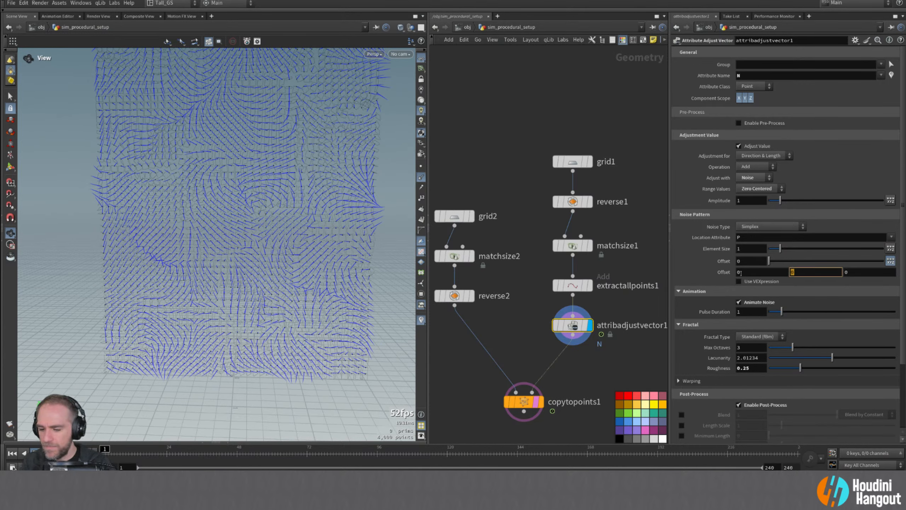
- Drive the noise's Y Offset with $F, and replace that expression with $T
type("$F")
key("Return")
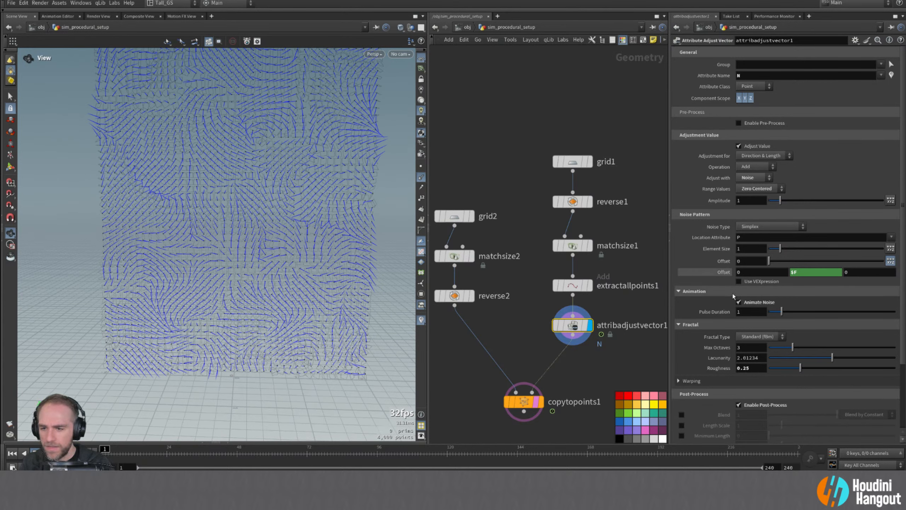
left_click(793, 272)
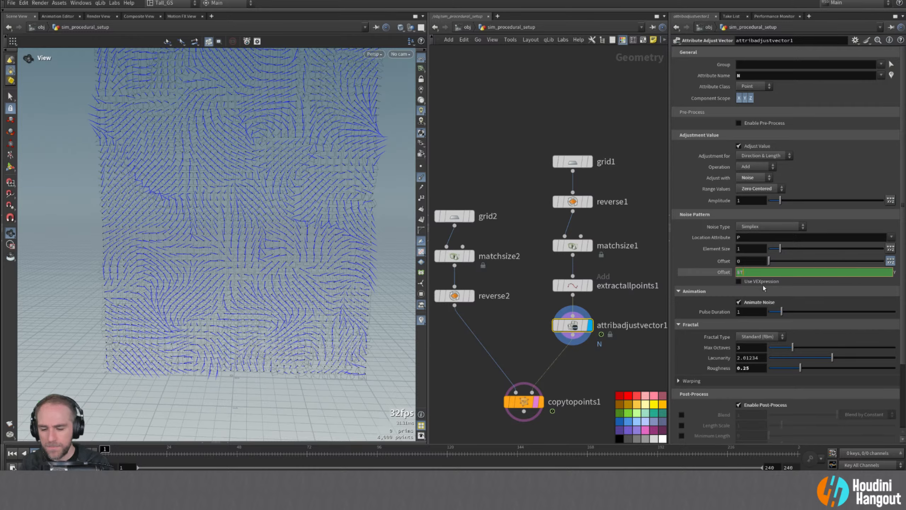
key("Return")
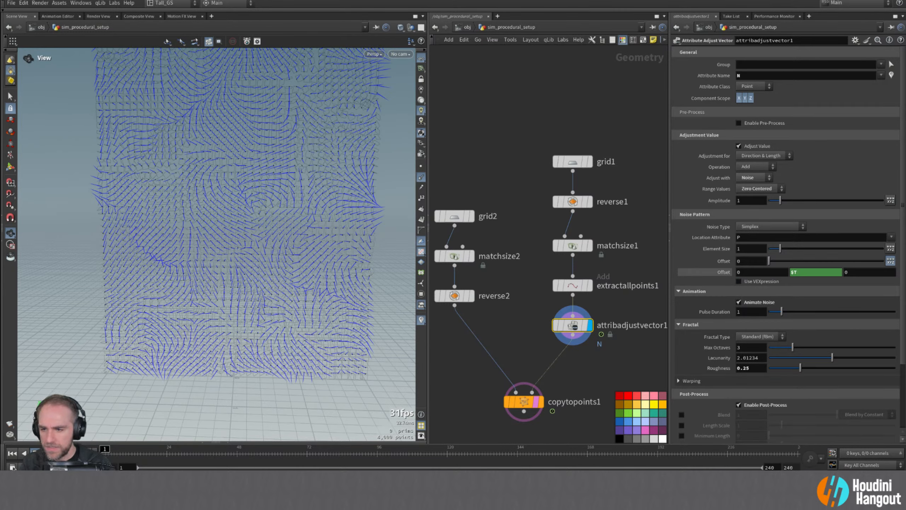
- Play the timeline and examine the time-driven noise across the whole panel of normals
left_click(45, 453)
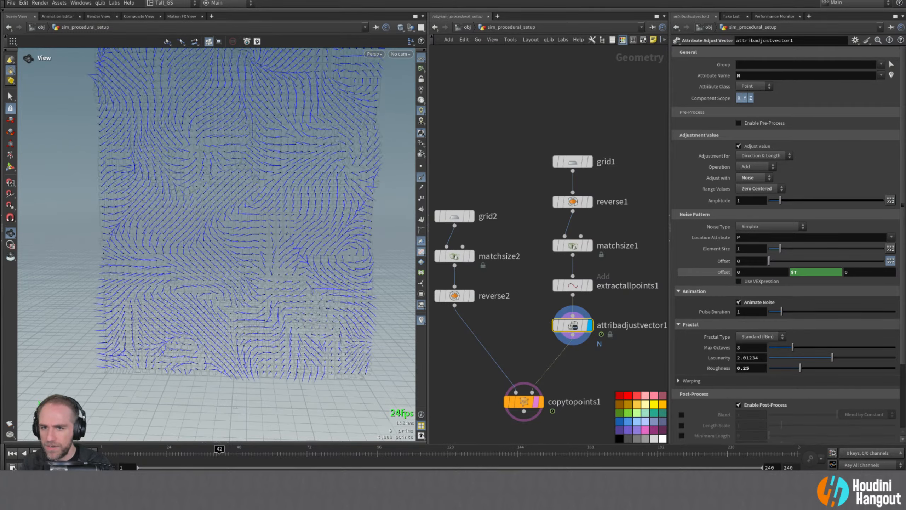
right_click_drag(245, 273, 204, 271)
left_click_drag(205, 271, 241, 243)
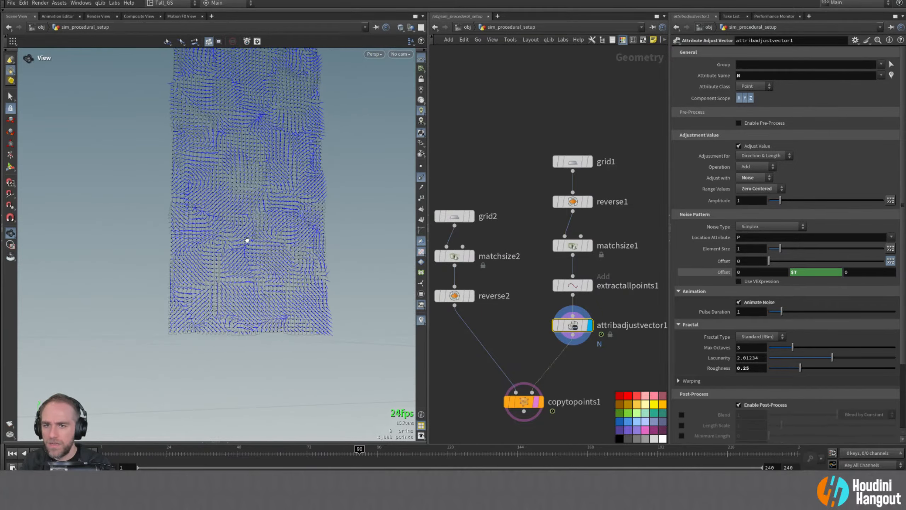
- Set the noise's Y Offset expression to $T*0.5, check it during playback, and return to the first frame
middle_click_drag(247, 240, 238, 285)
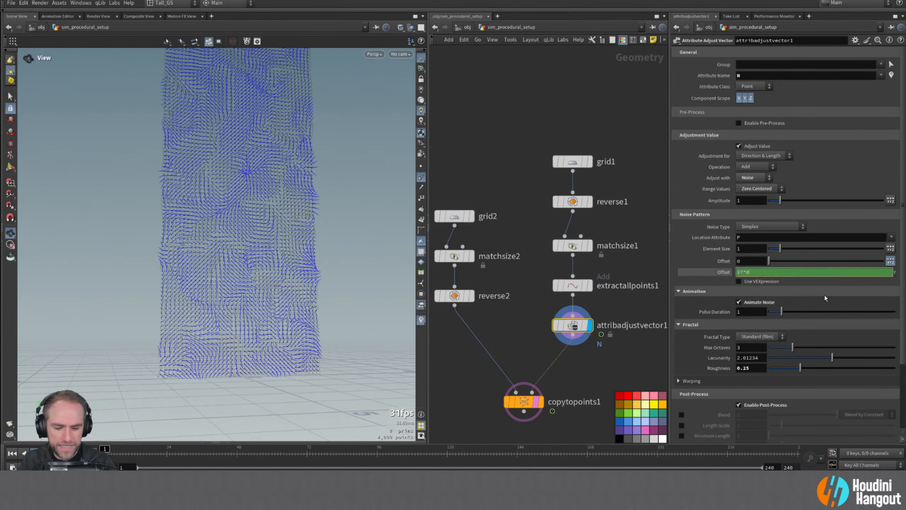
key("Return")
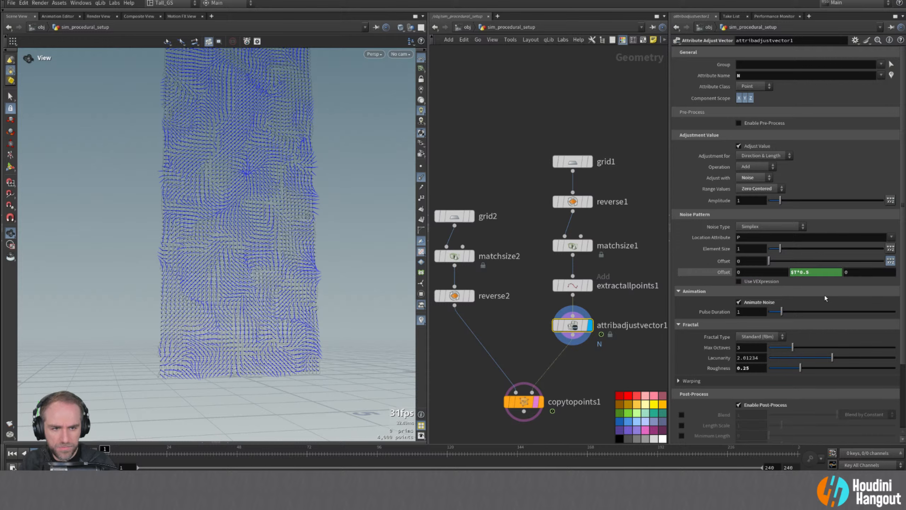
left_click(46, 453)
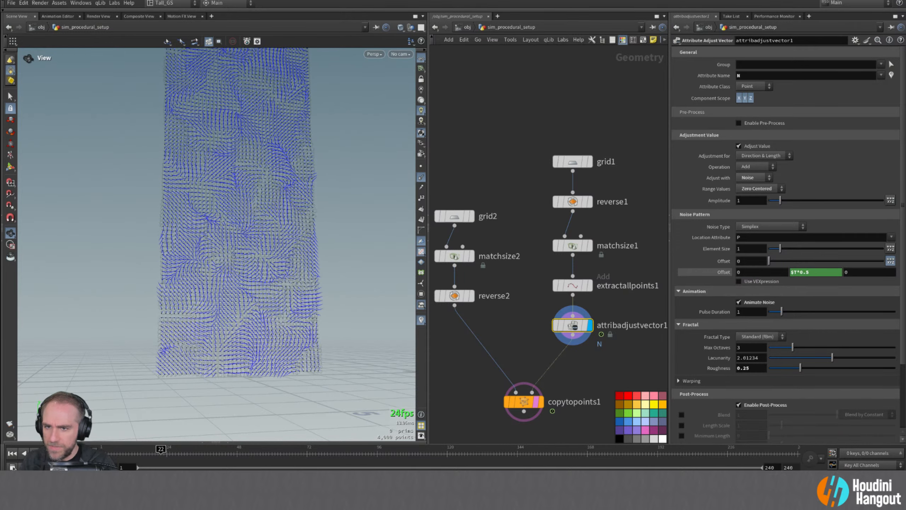
left_click(12, 454)
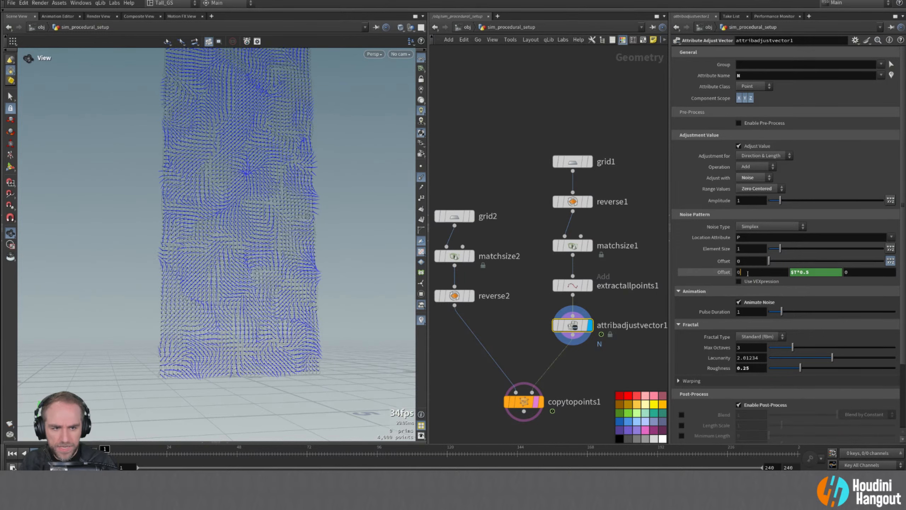
- Drive the noise's X Offset with $T*0.25 and examine the drifting normals during playback
left_click(684, 272)
type("$")
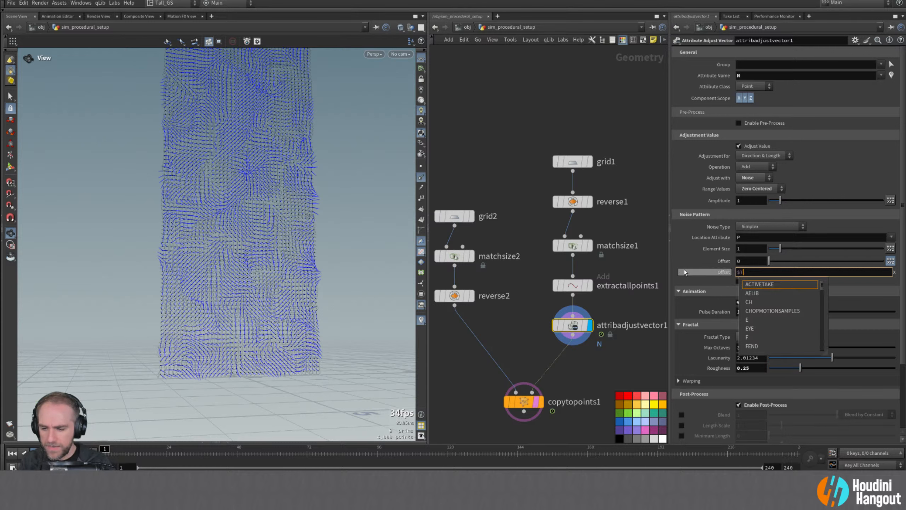
type("T*.")
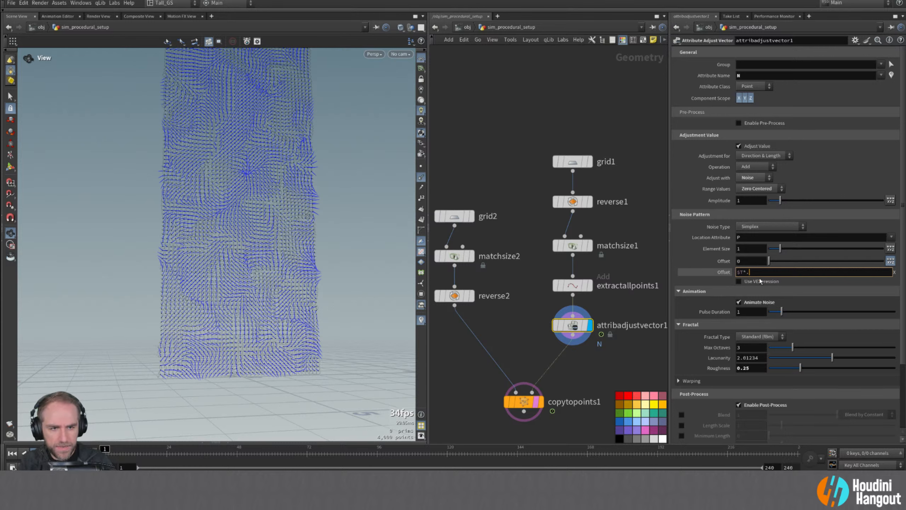
type("0")
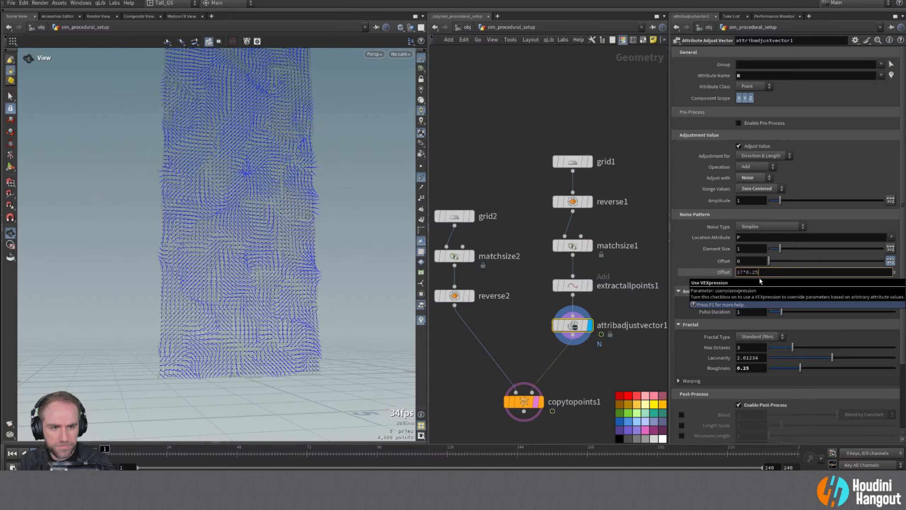
key("Return")
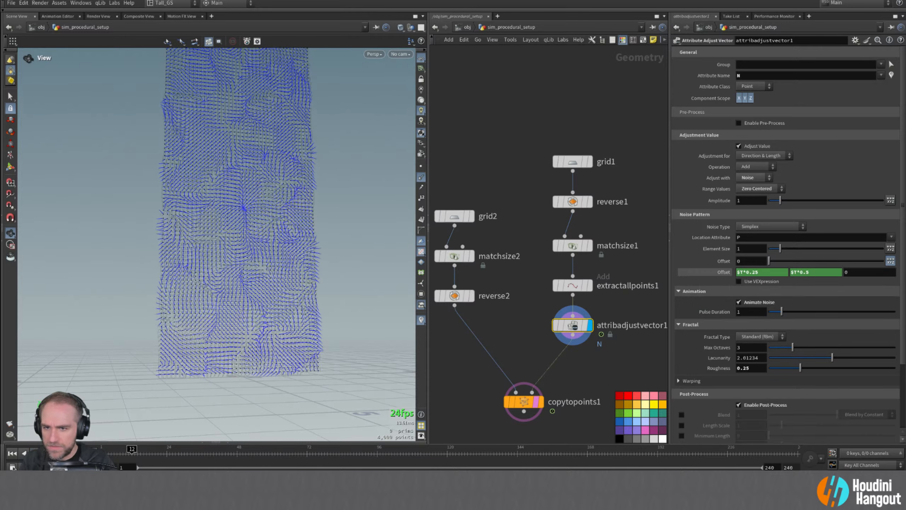
right_click_drag(253, 229, 277, 199)
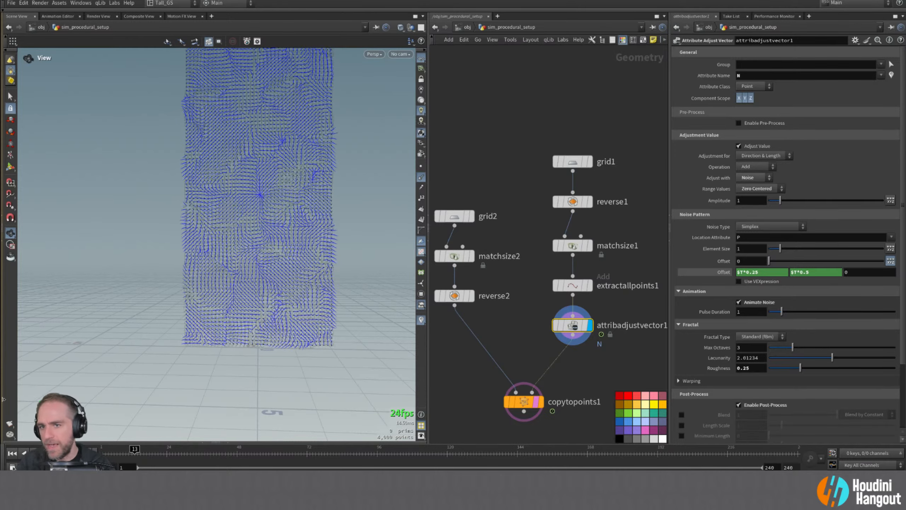
left_click_drag(188, 300, 238, 246)
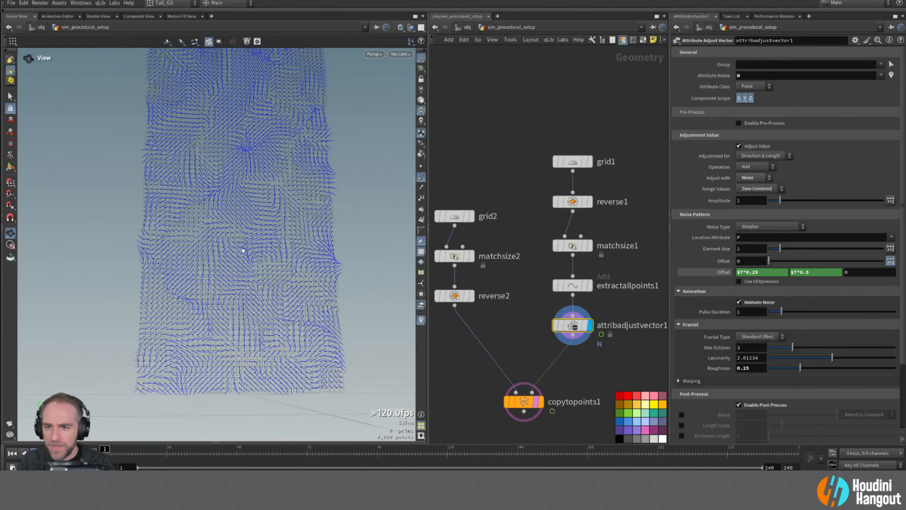
- Display the Copy to Points result and turn off the point normals over the copied squares
left_click(541, 403)
left_click(526, 402)
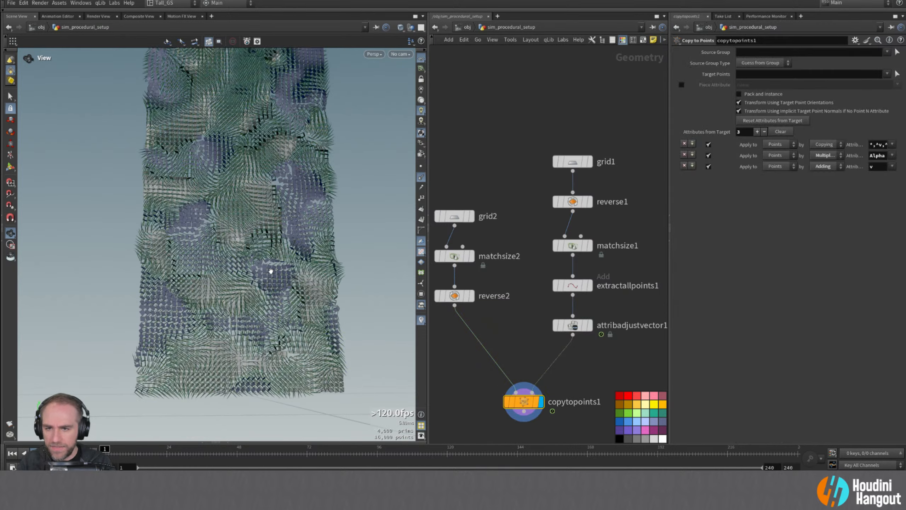
right_click_drag(271, 269, 360, 162)
left_click_drag(360, 162, 299, 212)
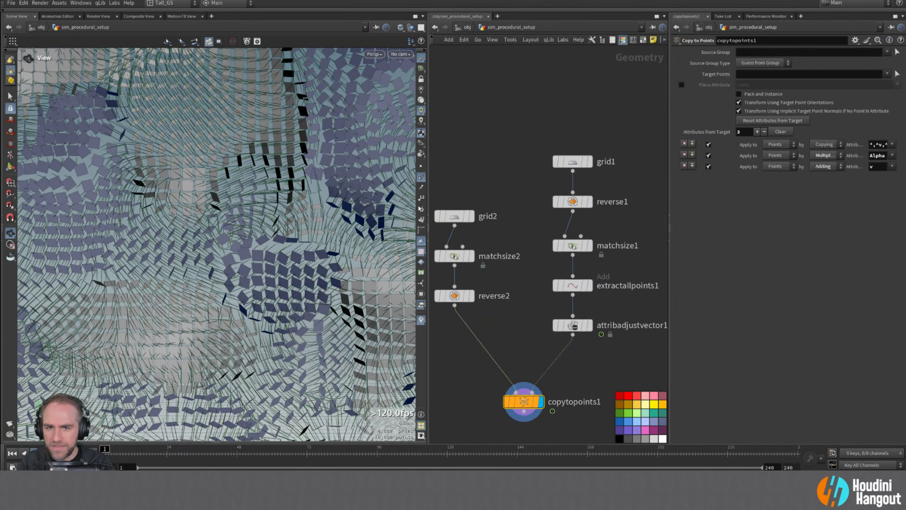
left_click(420, 178)
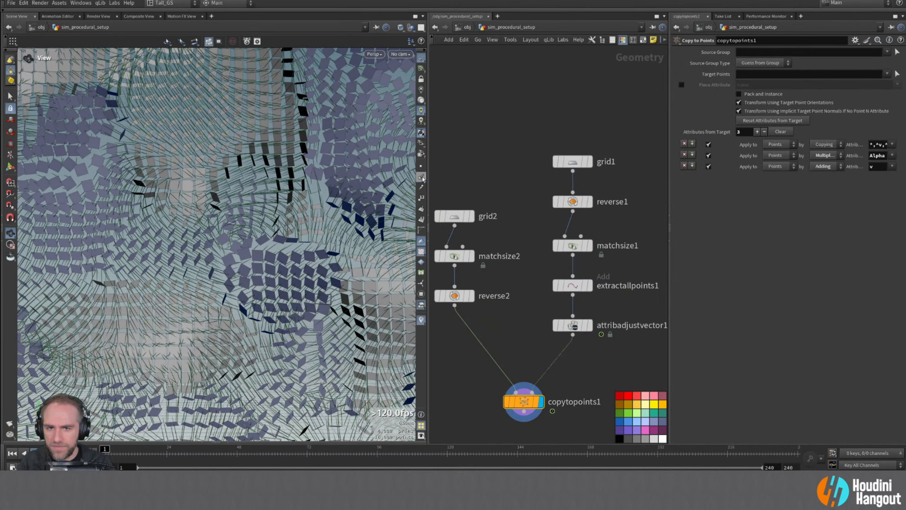
- Play the timeline and examine the rotating squares across the panel from several distances and angles
right_click_drag(358, 205, 133, 267)
middle_click_drag(286, 230, 255, 254)
left_click_drag(255, 254, 266, 267)
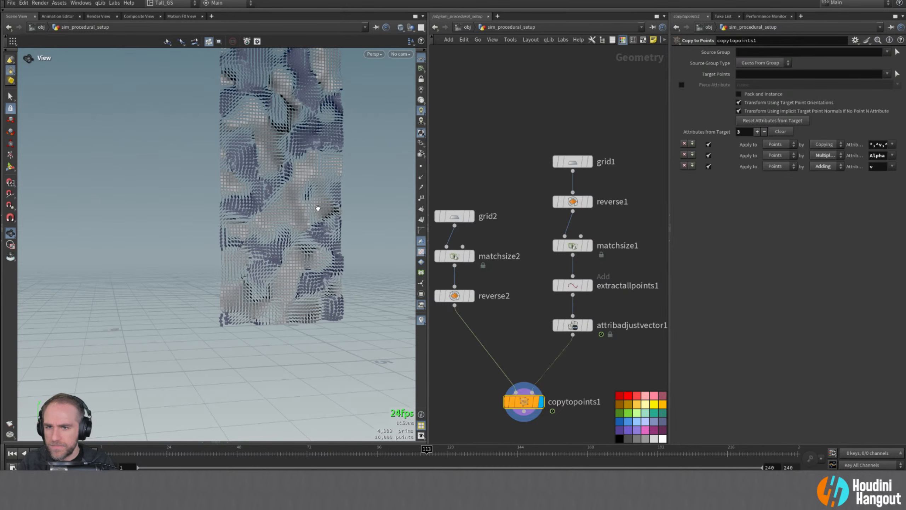
left_click_drag(316, 208, 317, 146)
right_click_drag(318, 146, 352, 123)
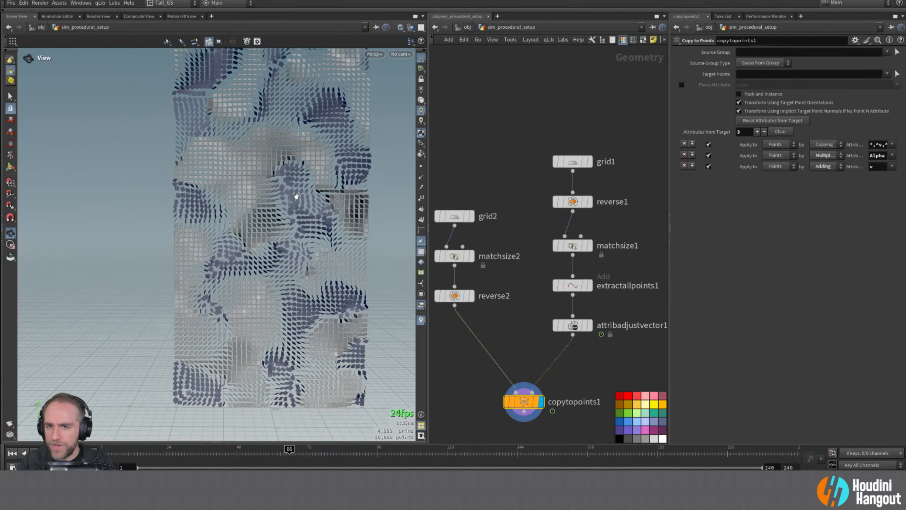
right_click_drag(296, 196, 269, 180)
left_click_drag(284, 177, 216, 267)
right_click_drag(217, 267, 258, 237)
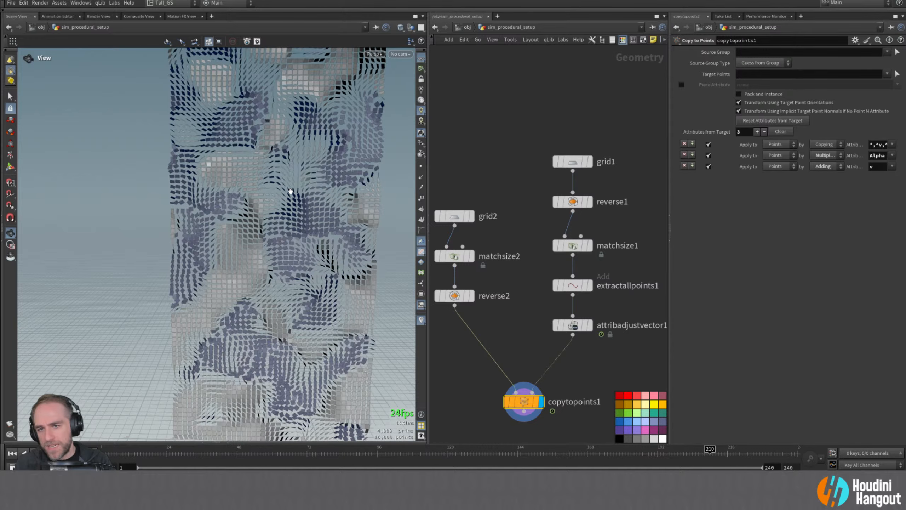
- Review the Warping settings of the Attribute Adjust Vector noise
left_click(574, 326)
scroll(719, 274, "down", 2)
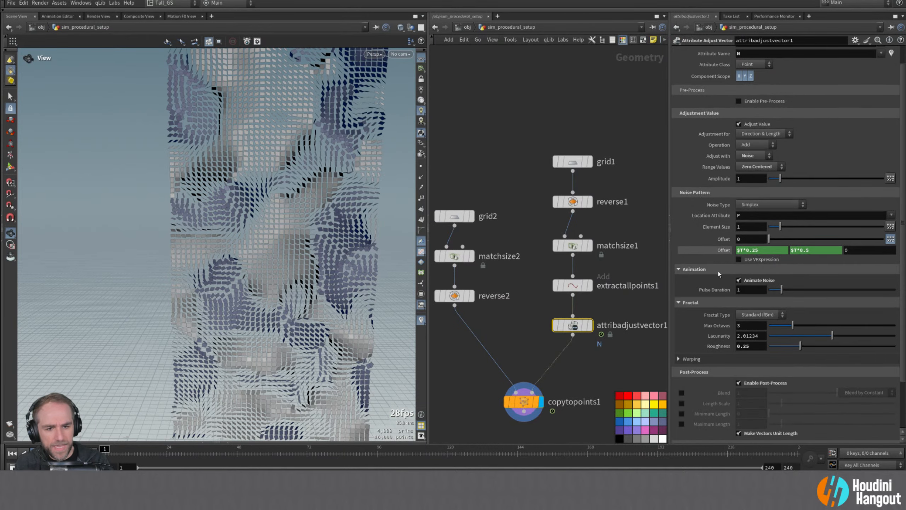
left_click(678, 358)
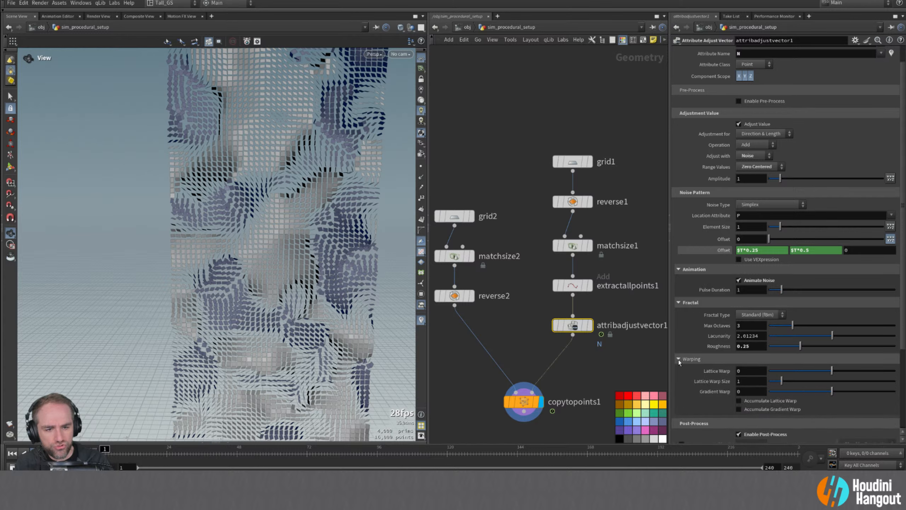
left_click(678, 358)
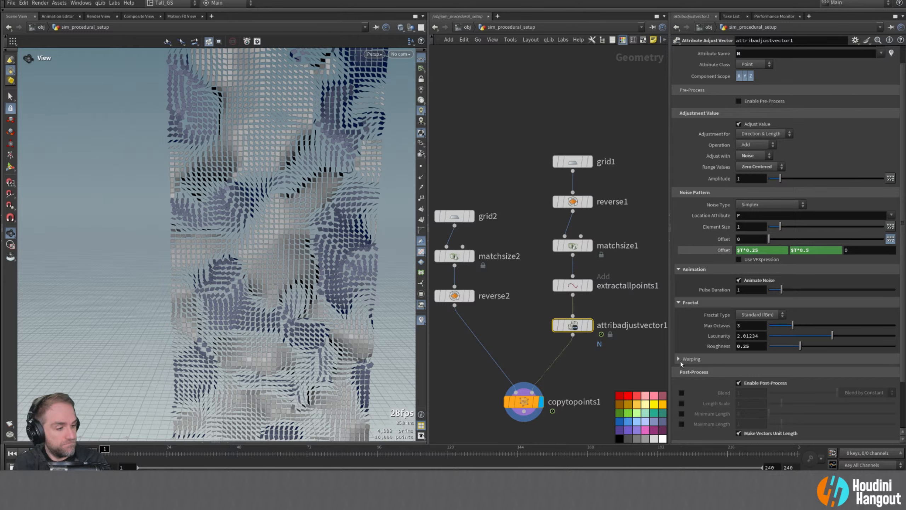
- Insert an Attribute Blur node between extractallpoints1 and attribadjustvector1, display it, and bypass extractallpoints1
key("Tab")
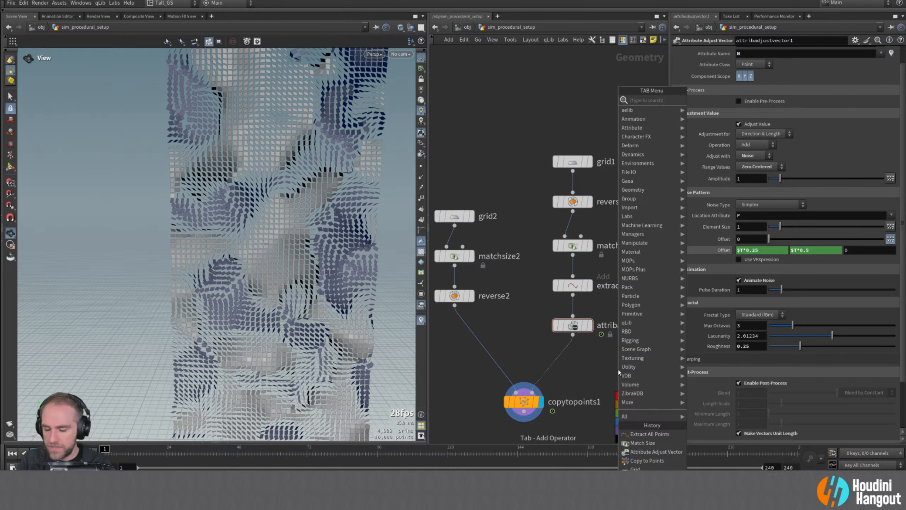
type("att blur")
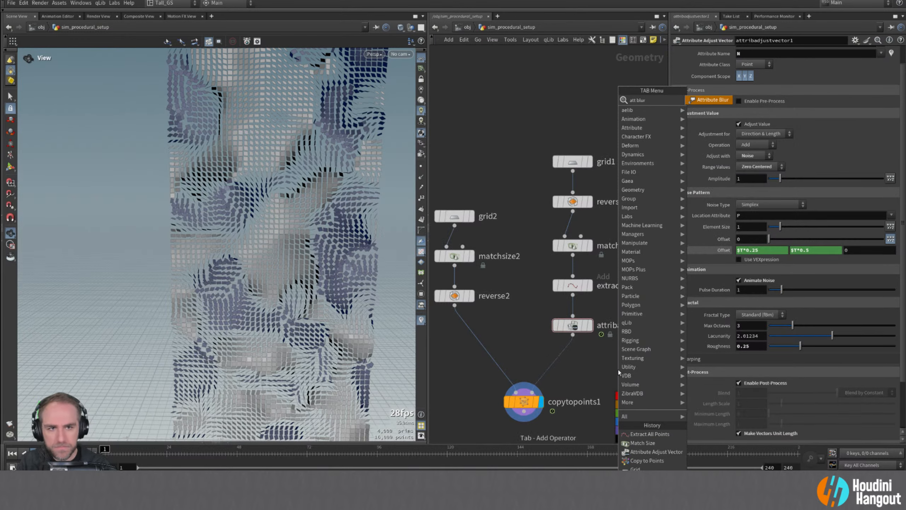
key("Return")
left_click(617, 370)
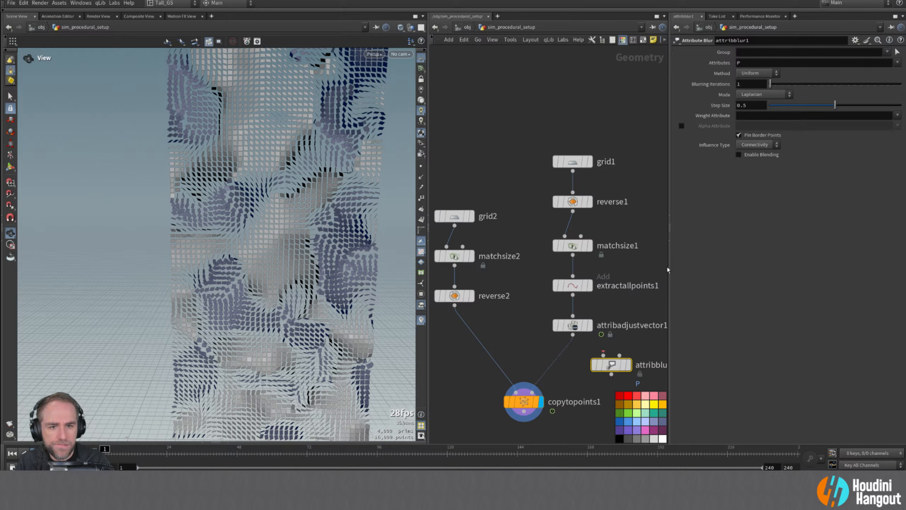
left_click_drag(621, 367, 572, 310)
left_click(590, 324)
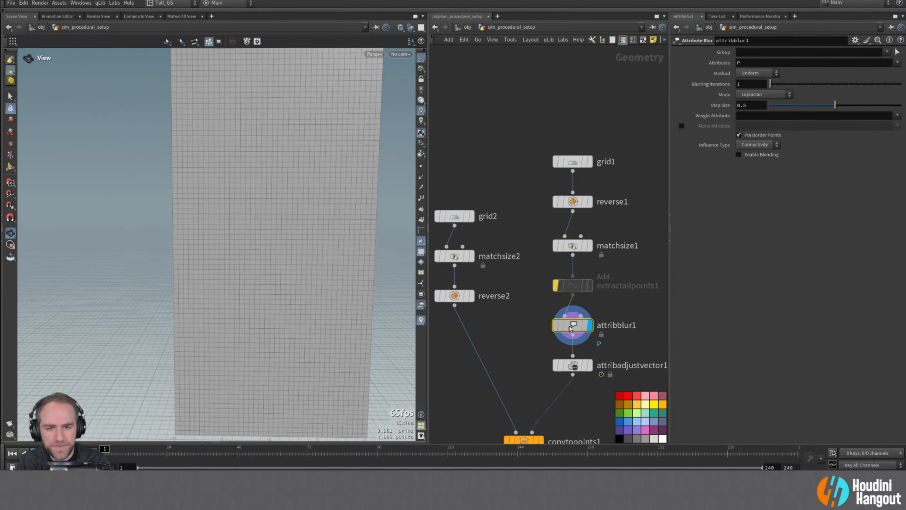
- Set the Attribute Blur to act on N, rewire it between attribadjustvector1 and copytopoints1, and display it
left_click(589, 365)
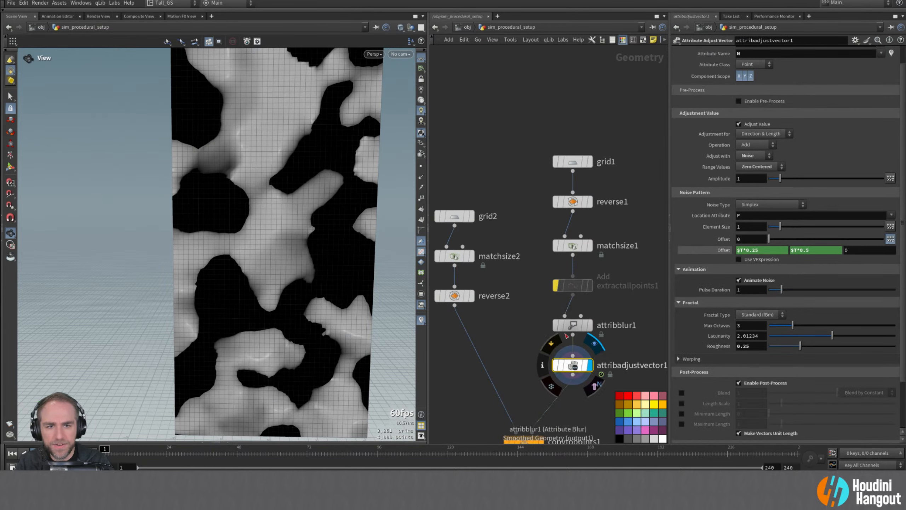
double_click(790, 63)
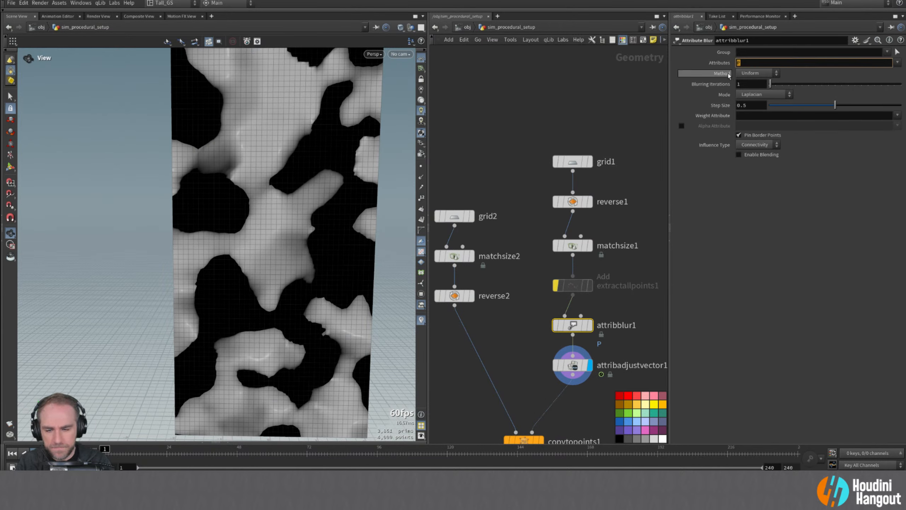
type("N")
left_click_drag(577, 329, 573, 407)
left_click_drag(531, 350, 599, 413)
left_click_drag(573, 367, 573, 327)
middle_click_drag(526, 333, 551, 270)
left_click_drag(550, 382, 551, 356)
middle_click_drag(564, 292, 509, 323)
left_click(560, 335)
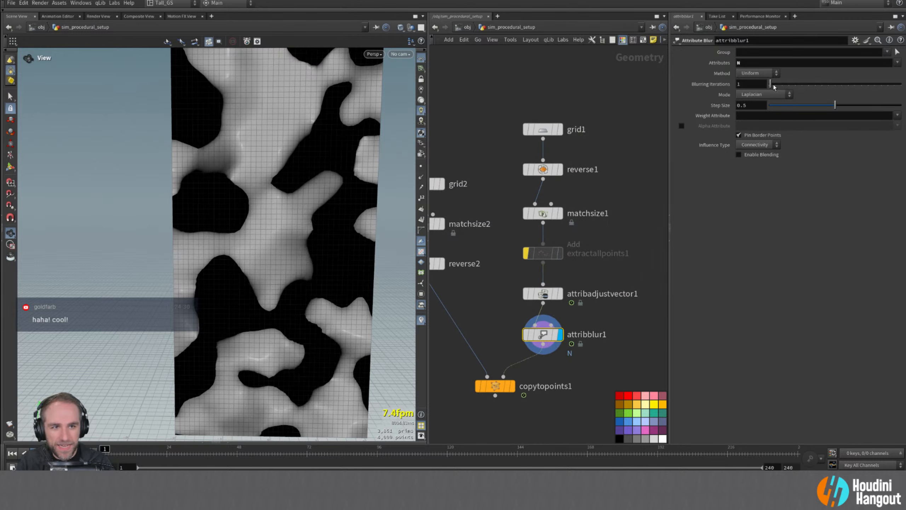
- Set the blur's Blurring Iterations to 9 and display the point normals to examine the smoothing
left_click_drag(774, 86, 780, 86)
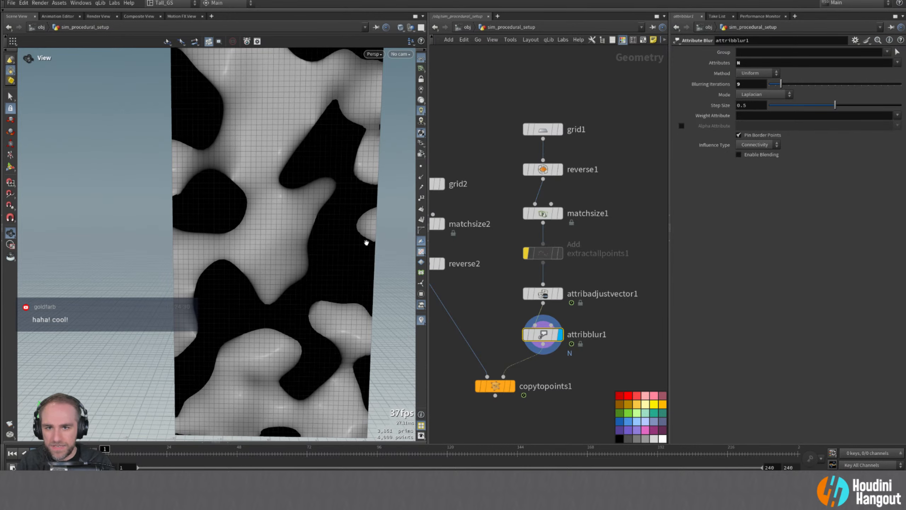
right_click_drag(295, 285, 218, 263)
left_click(420, 177)
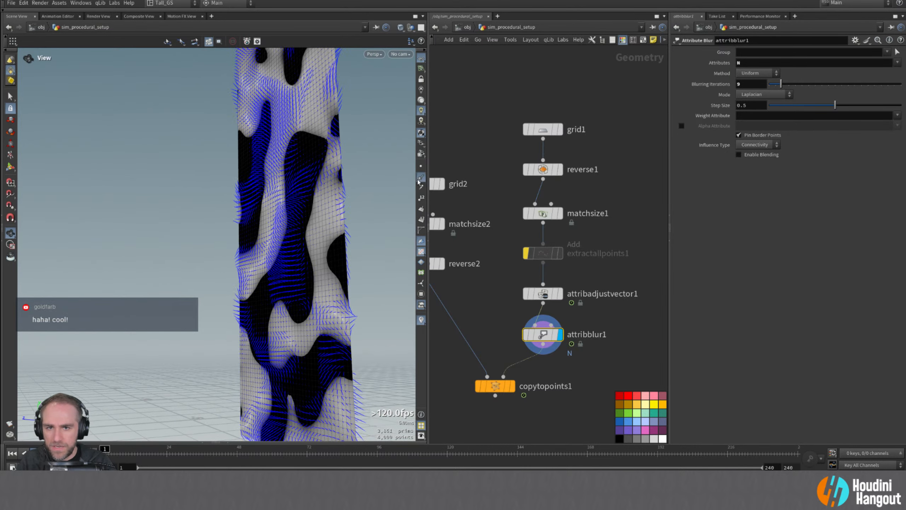
left_click_drag(275, 241, 306, 226)
right_click_drag(306, 227, 344, 219)
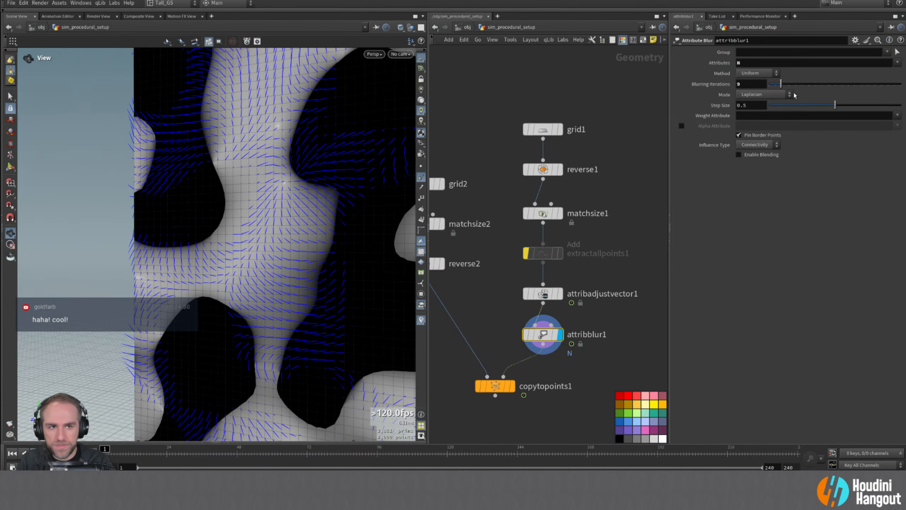
- Lower the blur's Blurring Iterations to 5 and examine the smoothed normals across the panel
left_click_drag(778, 86, 775, 86)
right_click_drag(263, 186, 314, 162)
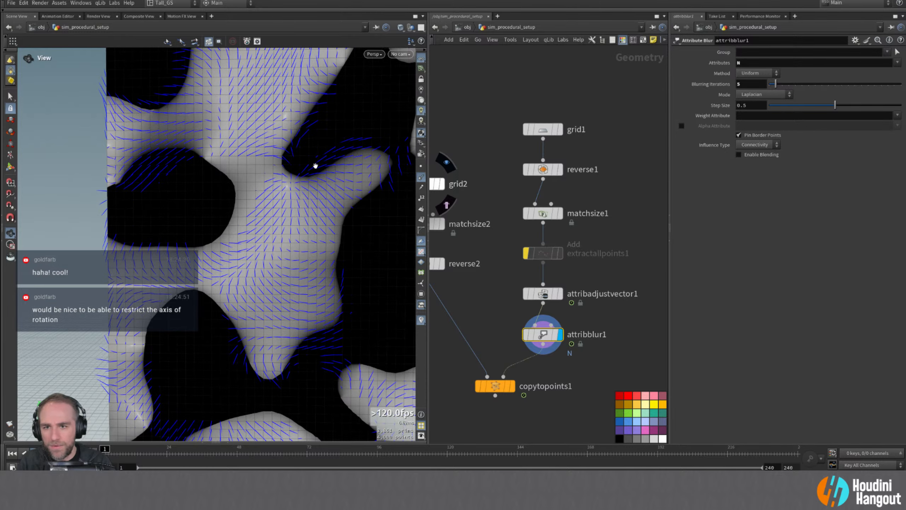
left_click_drag(309, 185, 285, 217)
right_click_drag(285, 216, 246, 237)
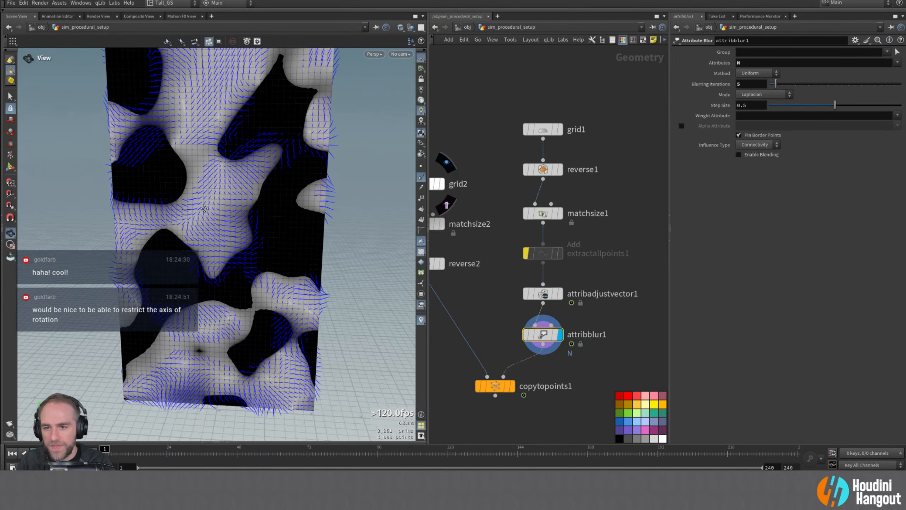
- Display copytopoints1 and view the animated squares from a more frontal angle
left_click(512, 386)
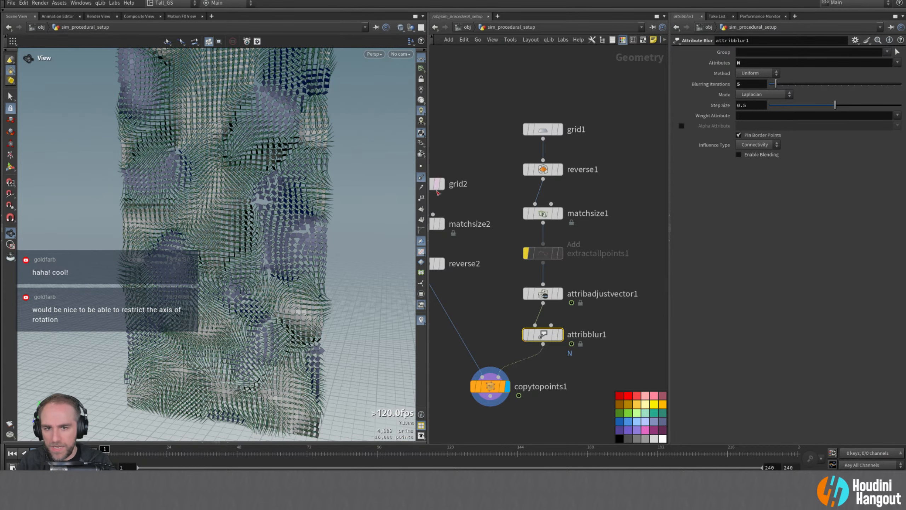
left_click_drag(211, 225, 230, 223)
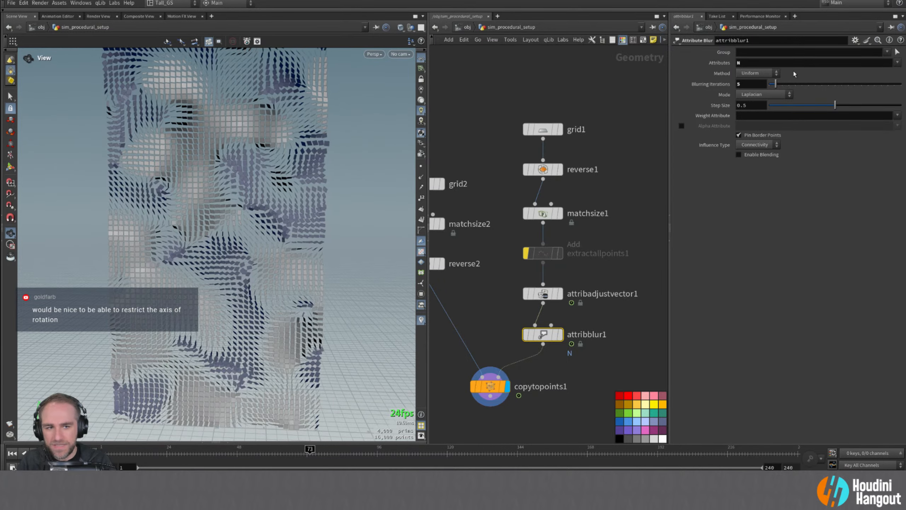
- Try 22 Blurring Iterations on attribblur1, and set them back to 5
left_click_drag(775, 84, 836, 89)
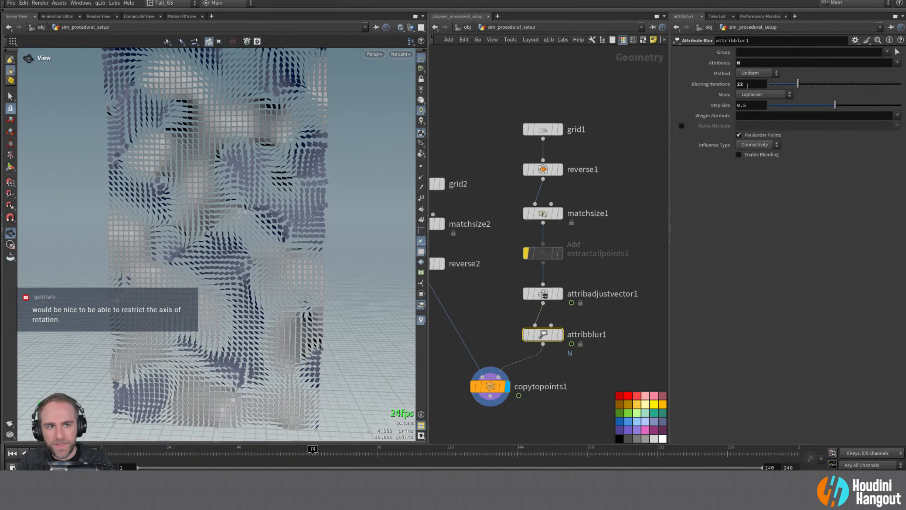
left_click_drag(743, 86, 692, 86)
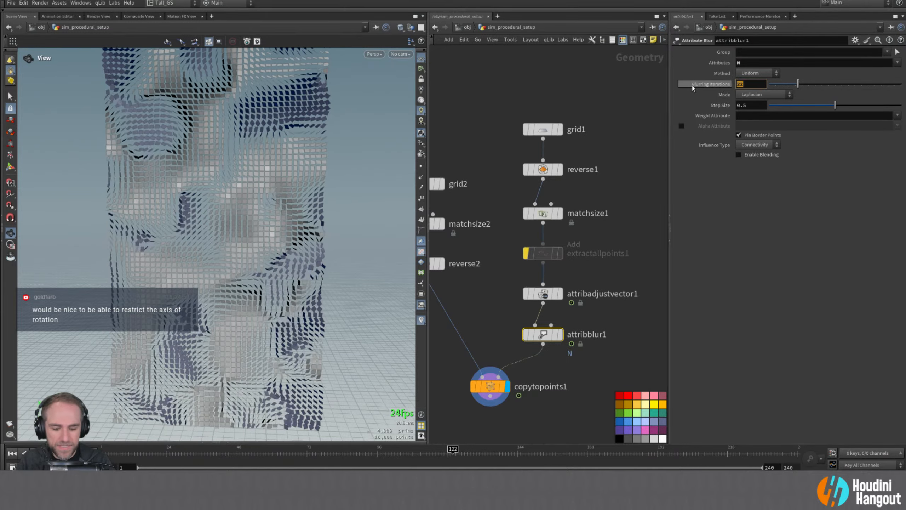
type("5")
key("Return")
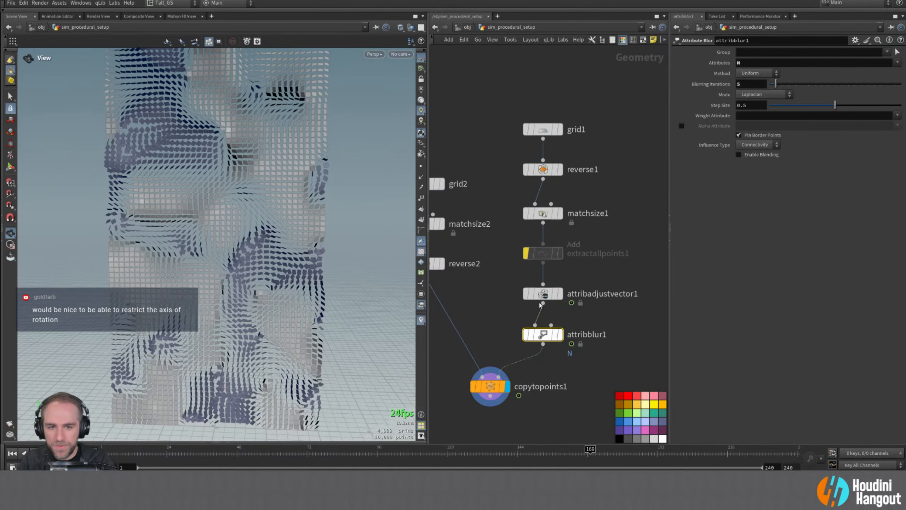
- Set attribadjustvector1's Noise Type to Sparse Convolution and its Element Size to 1.24
left_click(542, 294)
left_click(760, 205)
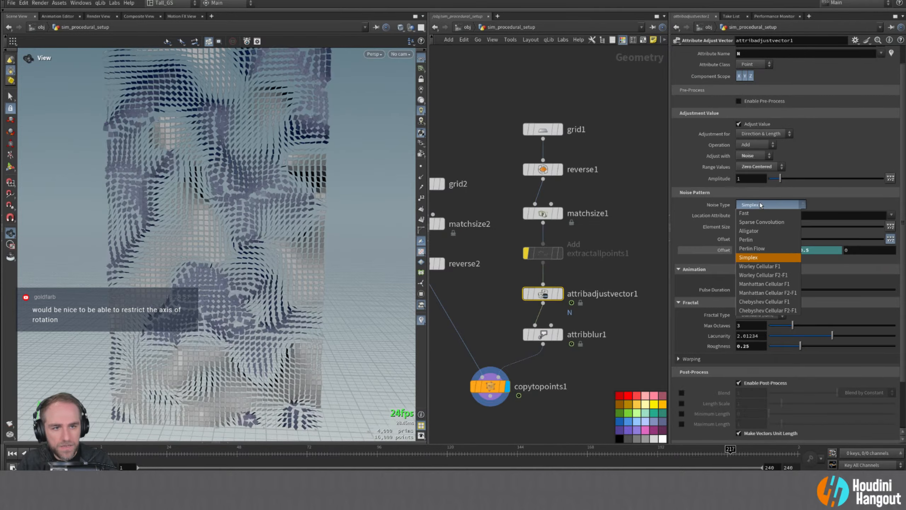
left_click(759, 222)
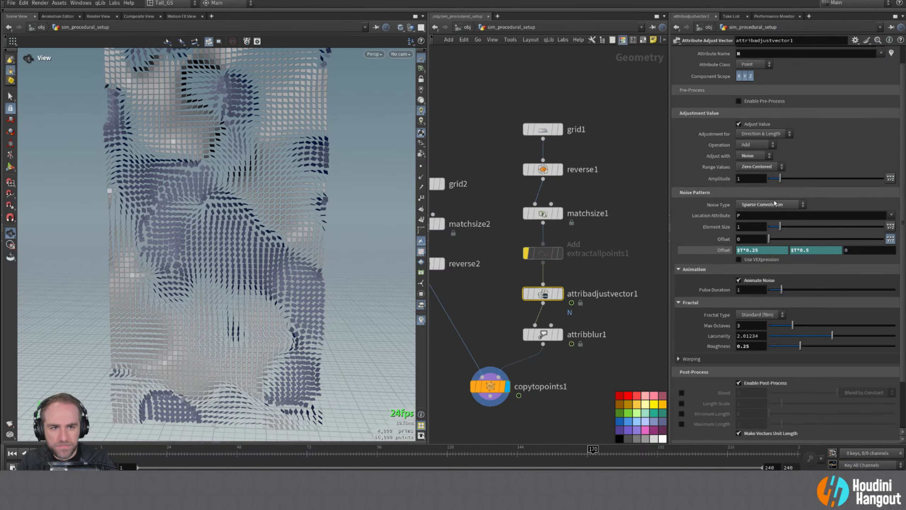
left_click_drag(780, 227, 784, 226)
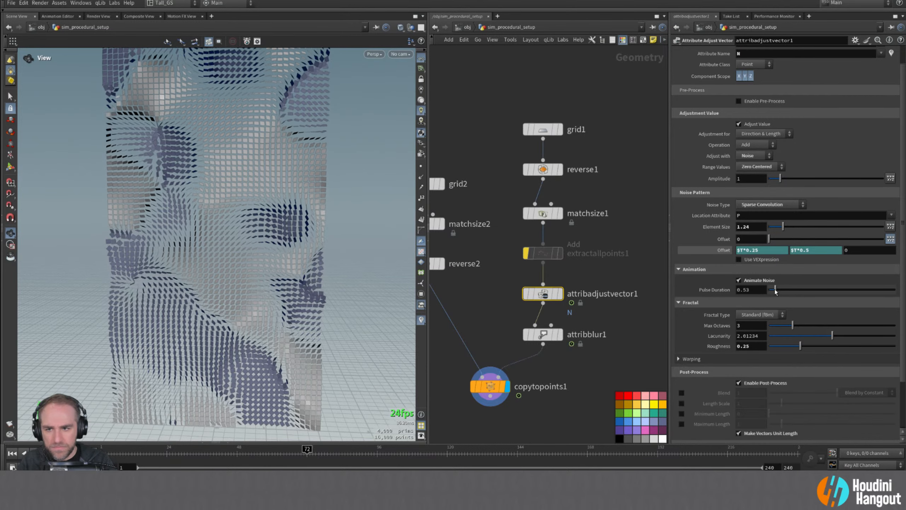
- Try lowering the noise's Pulse Duration and turning off Animate Noise
left_click_drag(773, 289, 770, 290)
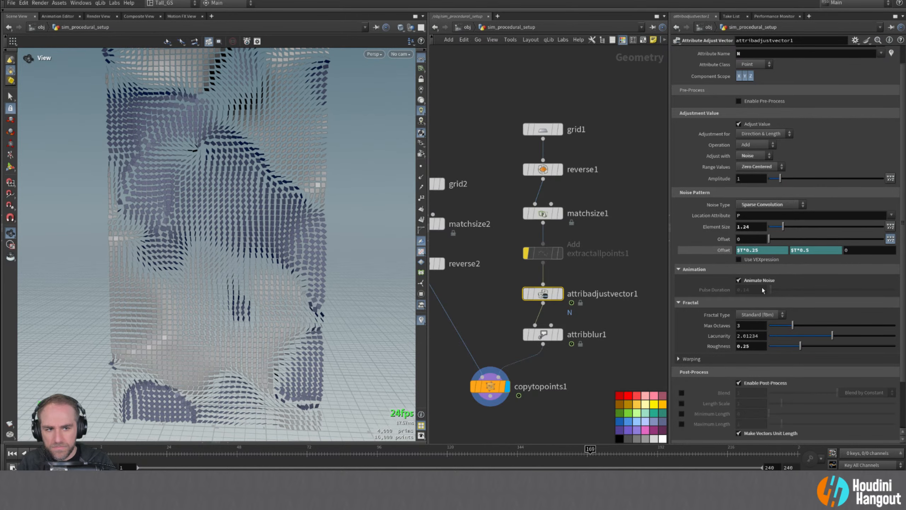
left_click(738, 281)
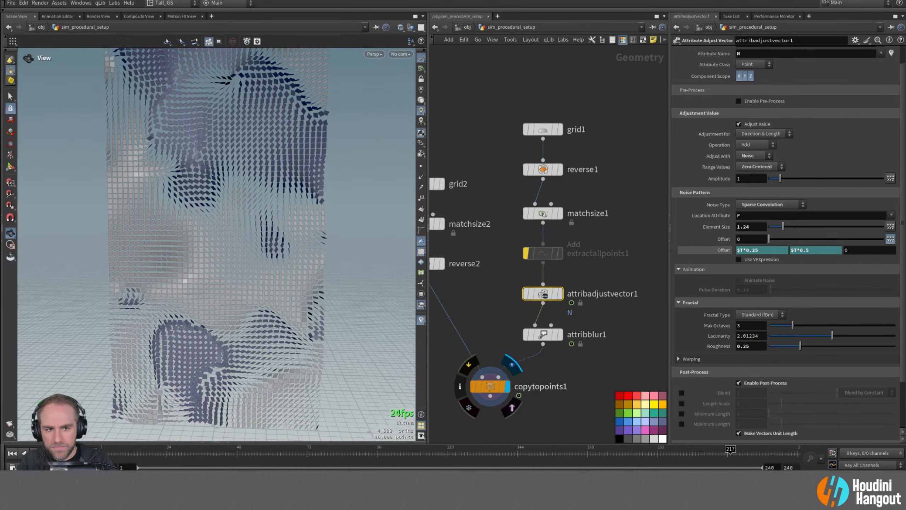
- Try Simplex as the Noise Type, and switch it to Perlin Flow with Animate Noise enabled
left_click(771, 207)
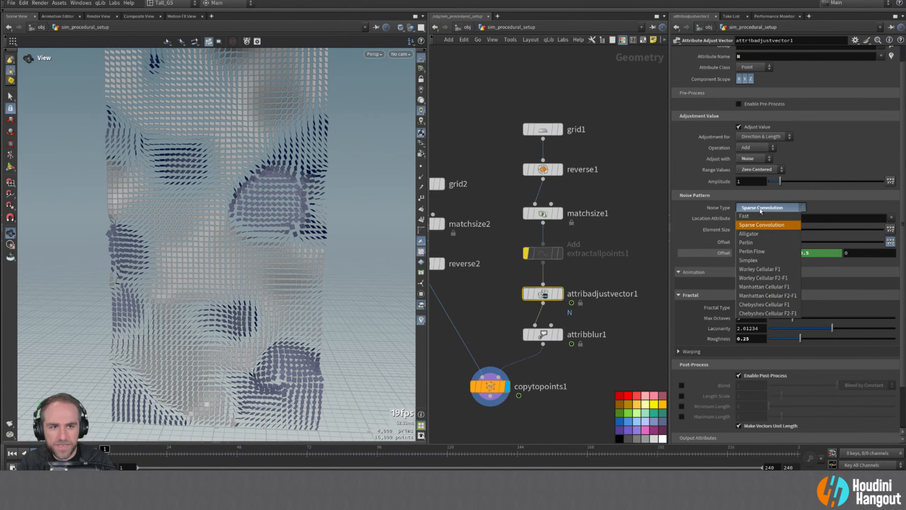
left_click(744, 264)
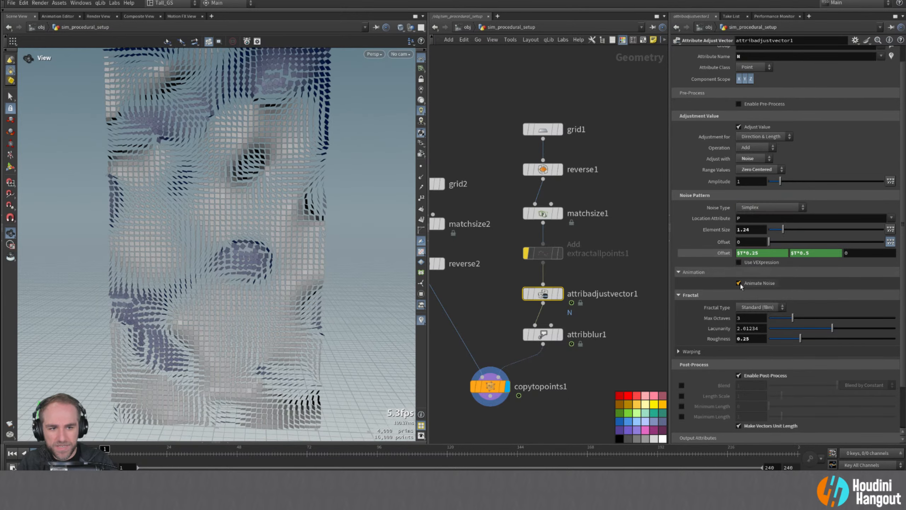
left_click(761, 208)
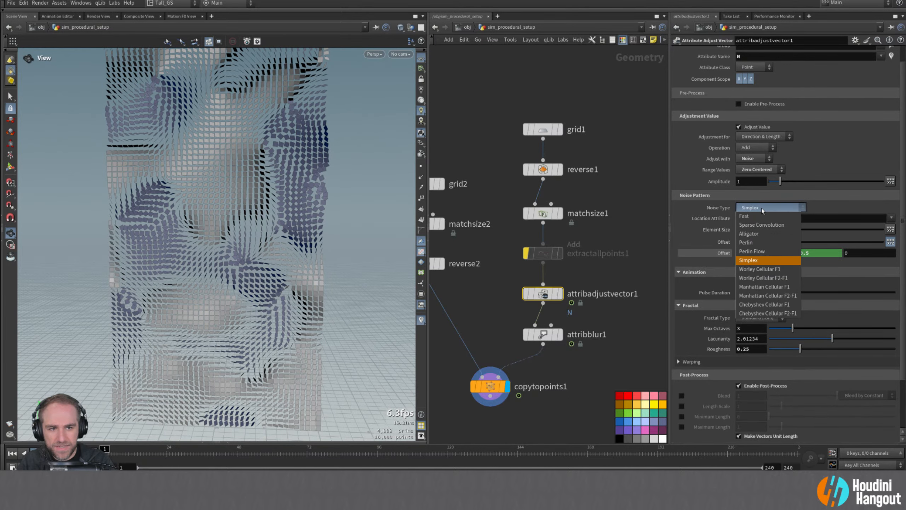
left_click(764, 252)
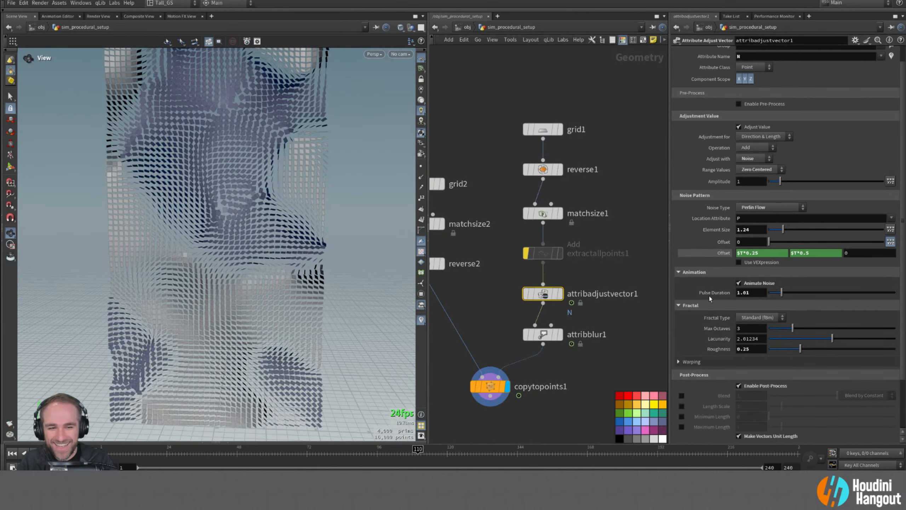
- Try a Pulse Duration of 1 for the animated noise, and set it to 2
double_click(749, 292)
type("1")
key("Return")
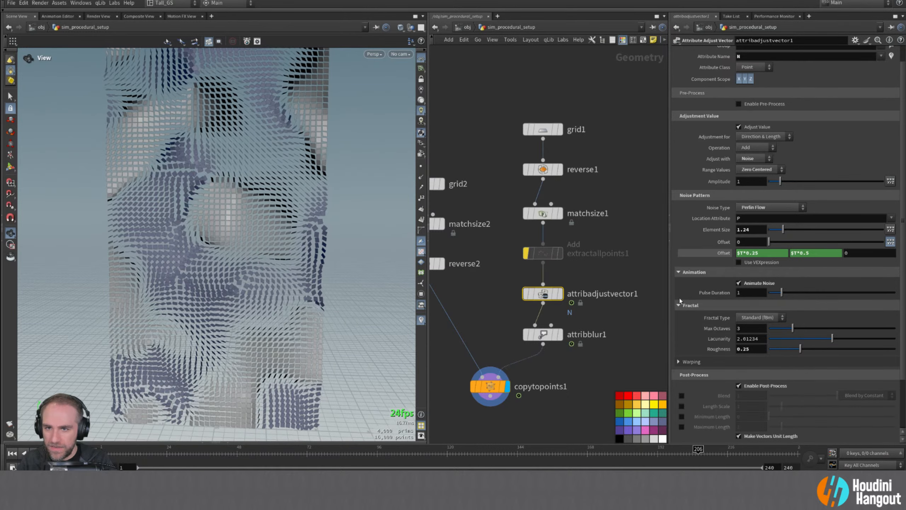
double_click(749, 292)
type("2")
key("Return")
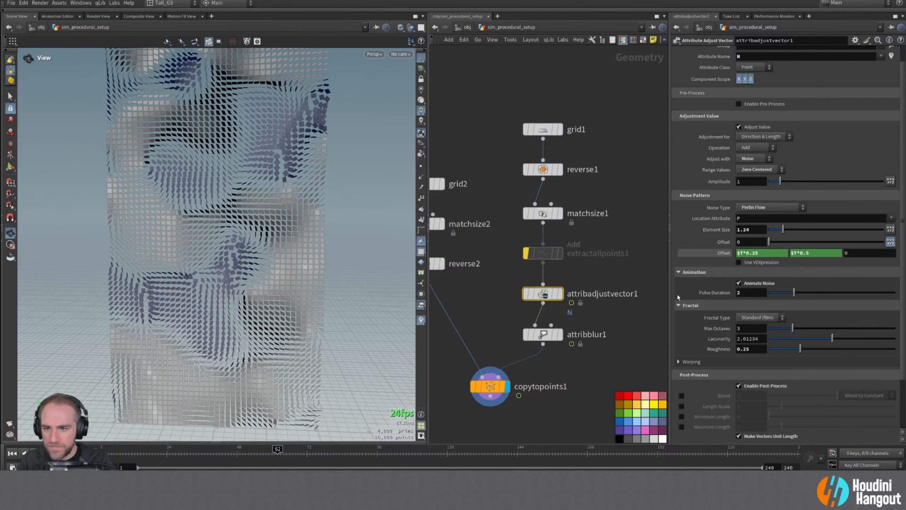
- Bypass attribblur1 to compare the unblurred squares, return to frame 1 and re-enable the blur
mouse_move(536, 332)
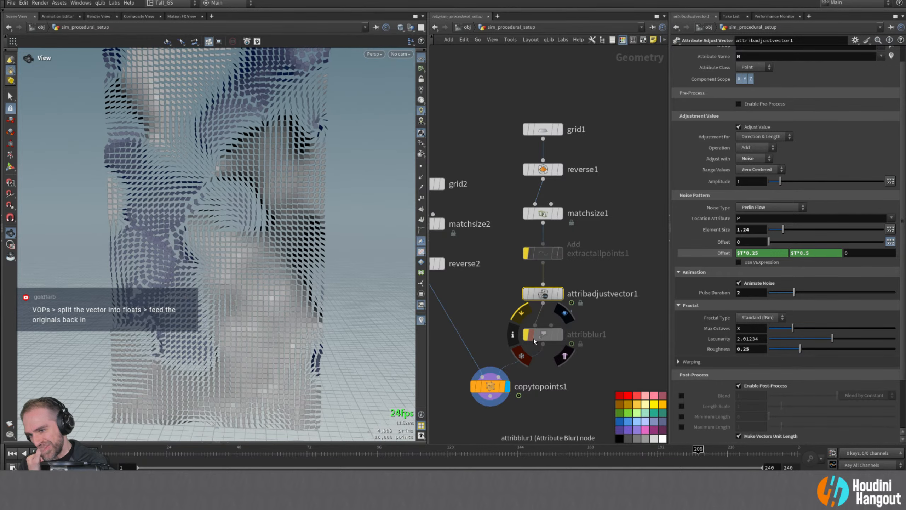
left_click(14, 453)
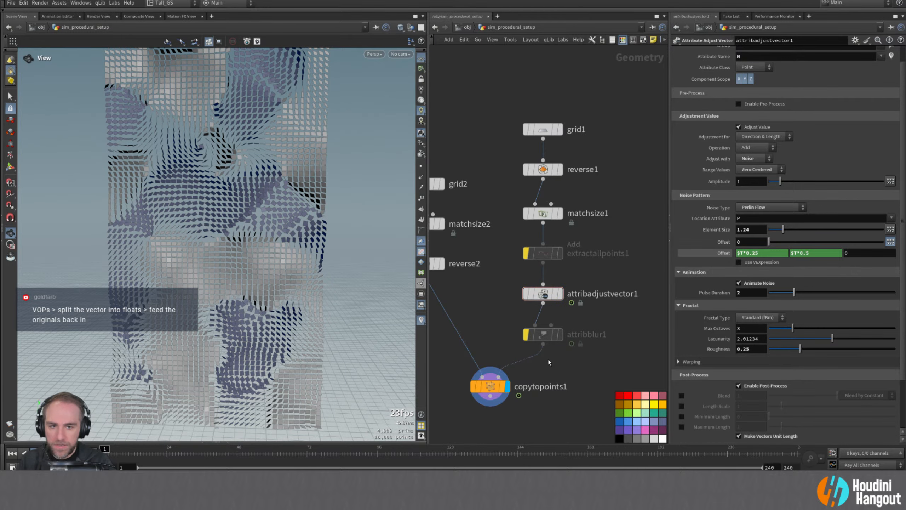
mouse_move(526, 339)
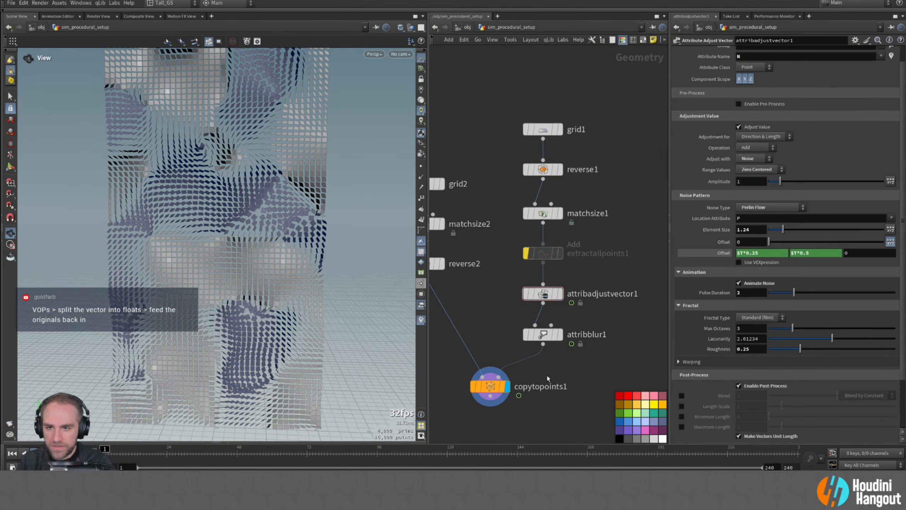
- Insert a Point VOP node between attribblur1 and copytopoints1
scroll(564, 347, "up", 4)
key("Tab")
type("vop")
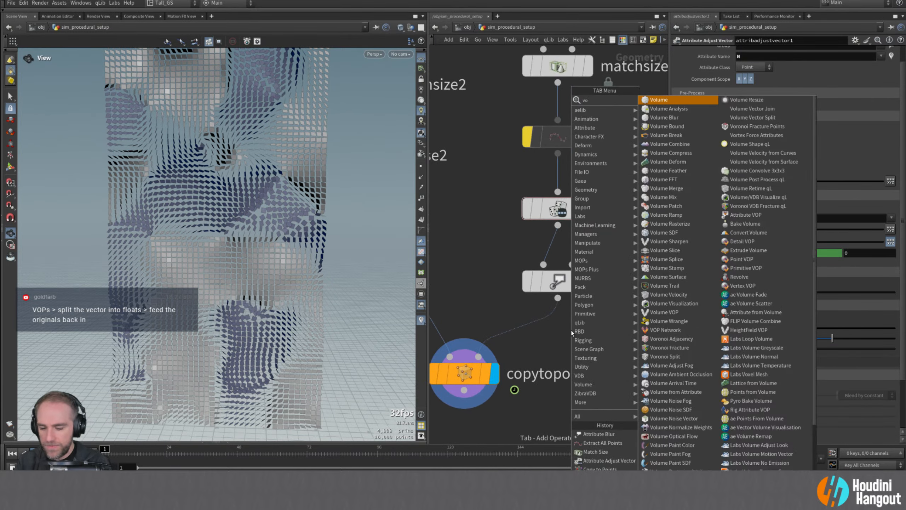
key("Down")
key("Down")
key("Down")
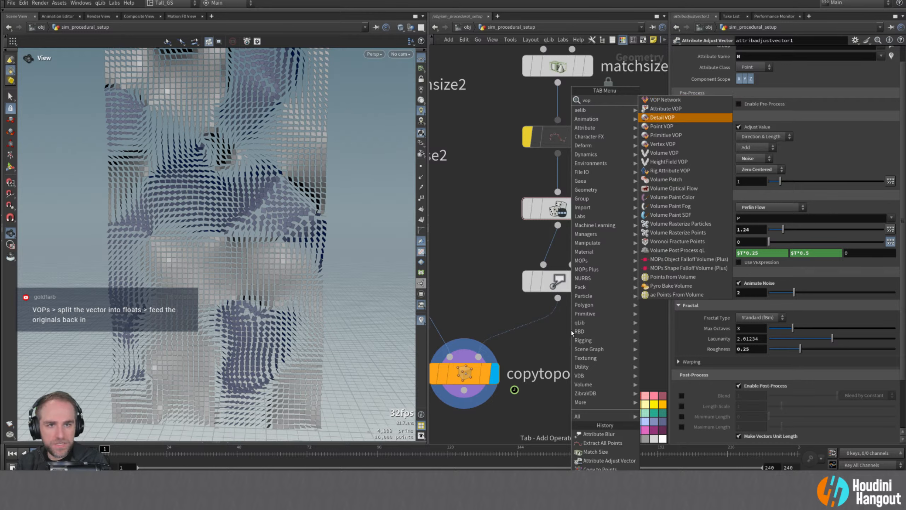
key("Return")
left_click(528, 334)
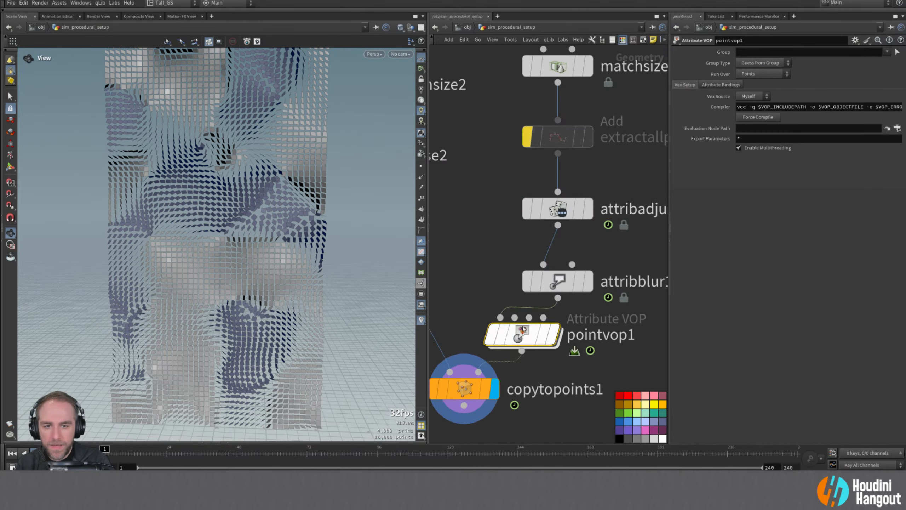
- Inside pointvop1, add a Vector to Float node and wire the global N output into it
double_click(535, 346)
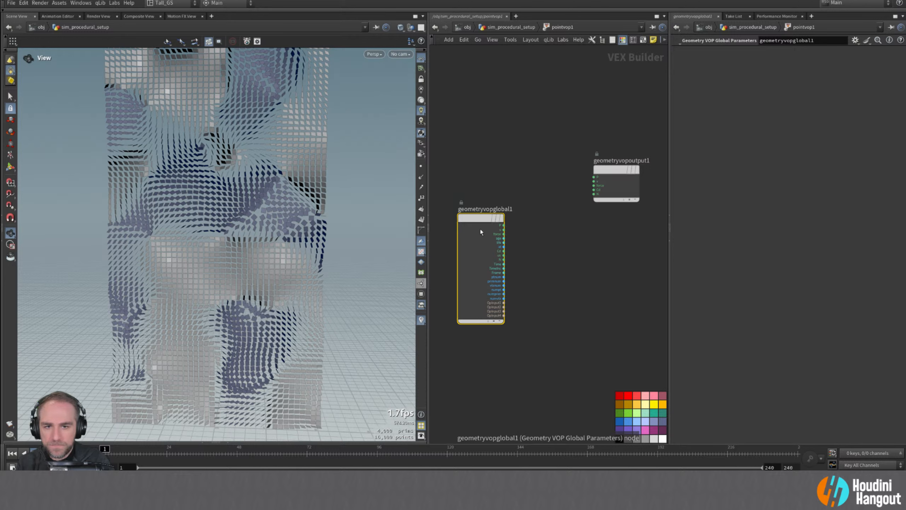
left_click_drag(484, 220, 475, 153)
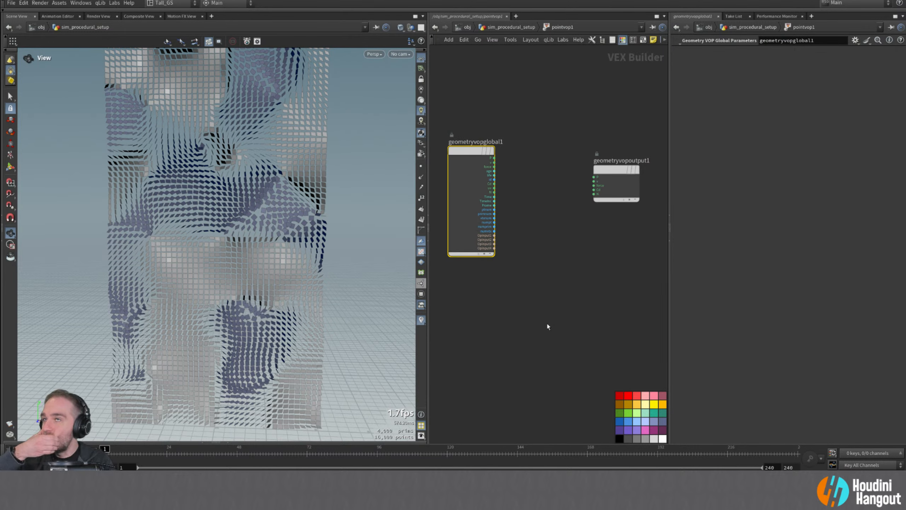
key("Tab")
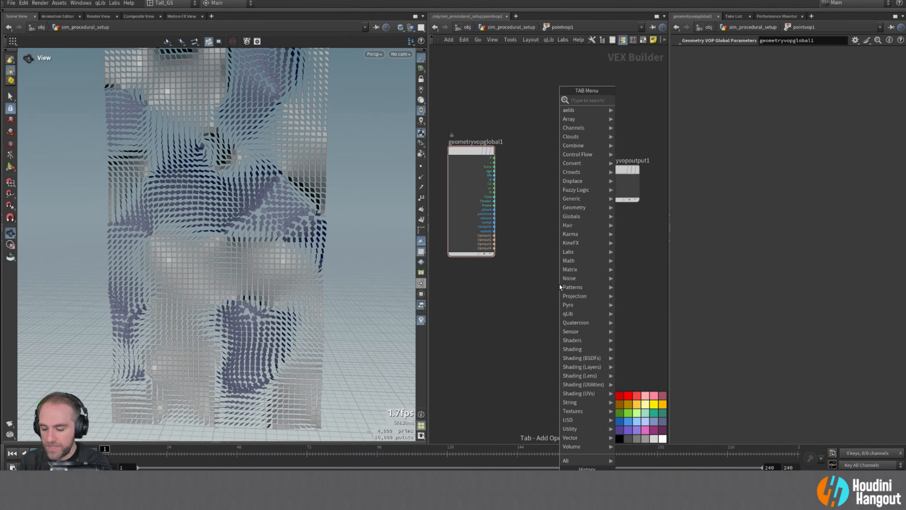
type("vector to fl")
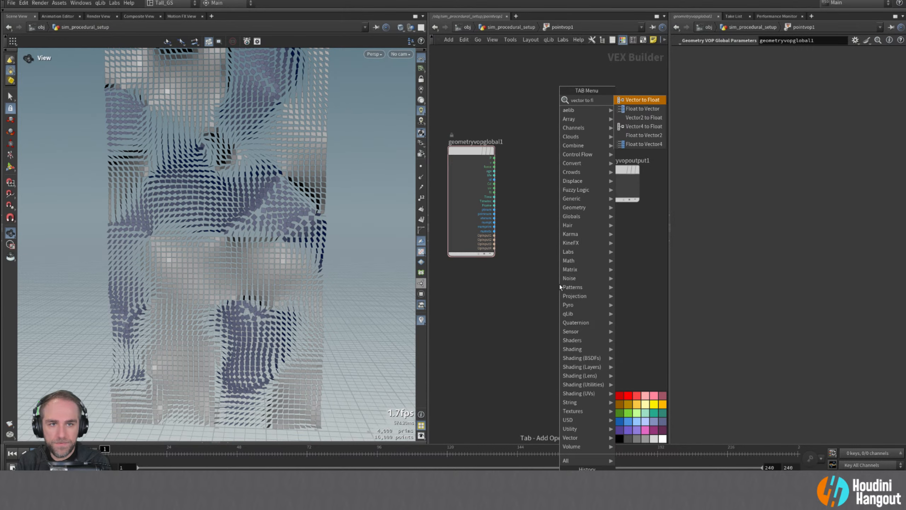
key("Return")
left_click(540, 202)
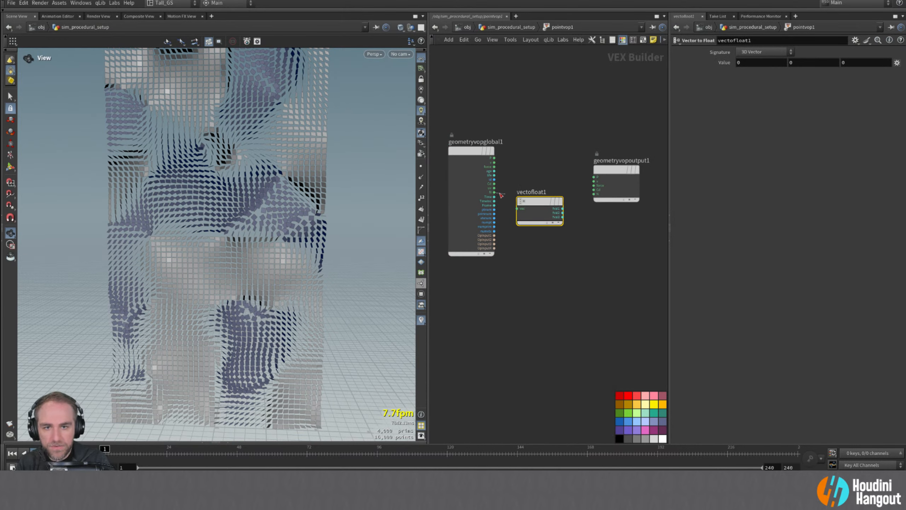
left_click_drag(502, 195, 539, 193)
middle_click_drag(562, 250, 532, 252)
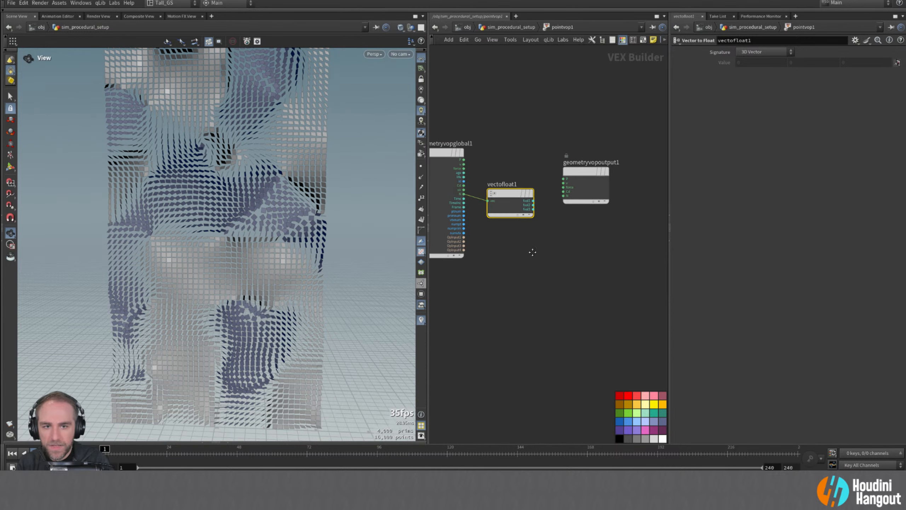
- Space out the VOP nodes and place a Float to Vector node between vectofloat1 and geometryvopoutput1
left_click_drag(517, 194, 516, 188)
left_click_drag(578, 172, 617, 176)
middle_click_drag(573, 265, 543, 263)
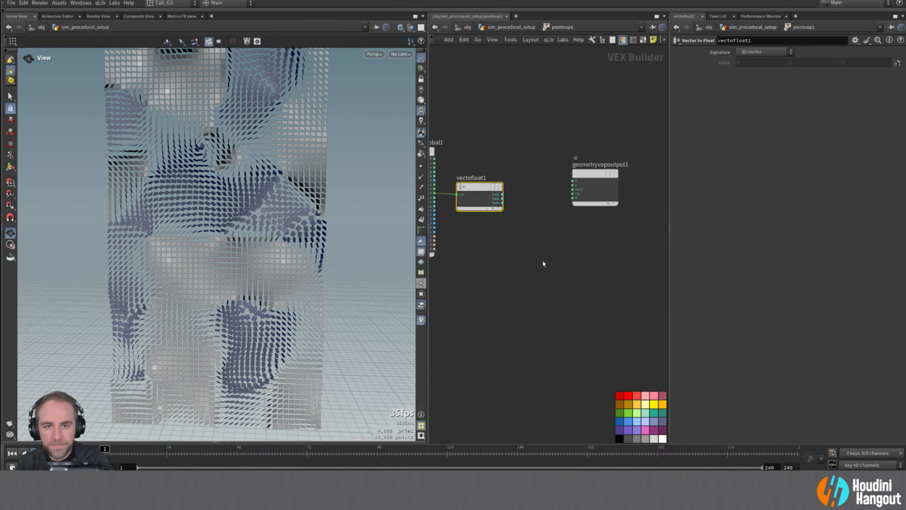
left_click_drag(587, 174, 613, 179)
middle_click_drag(573, 241, 560, 241)
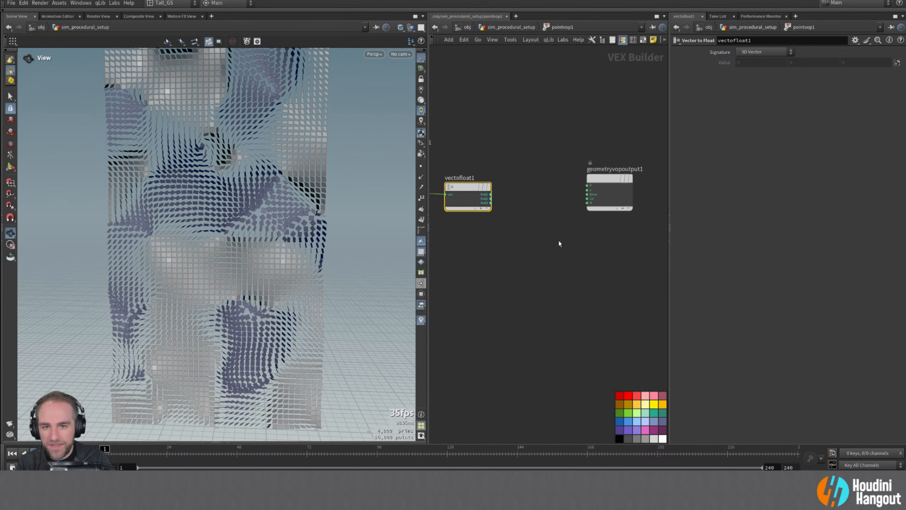
key("Tab")
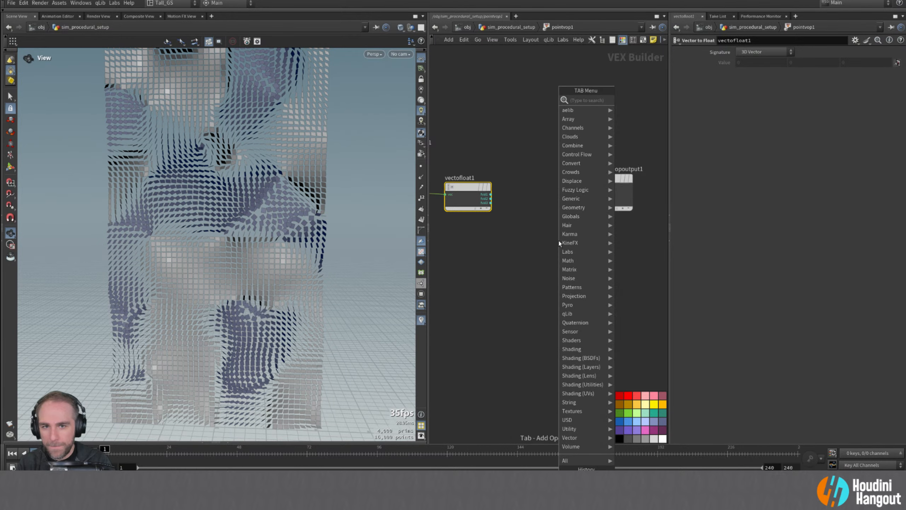
type("float")
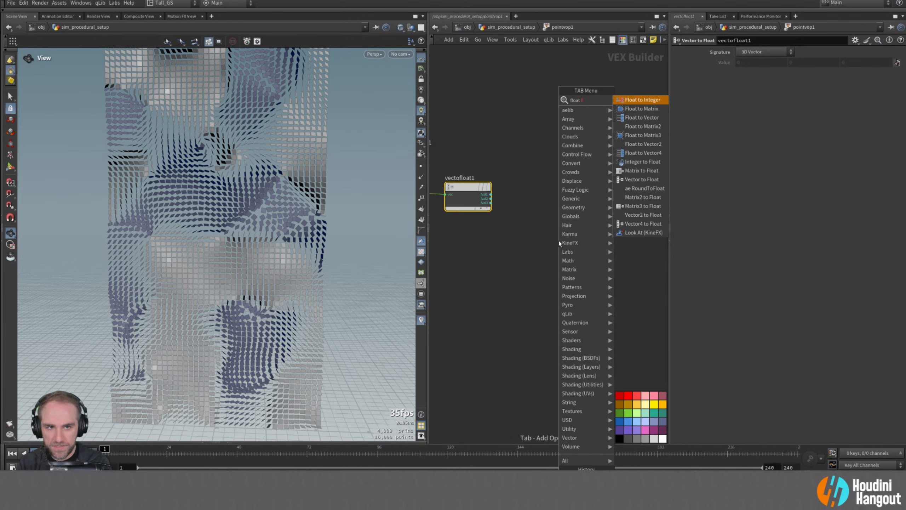
type(" to")
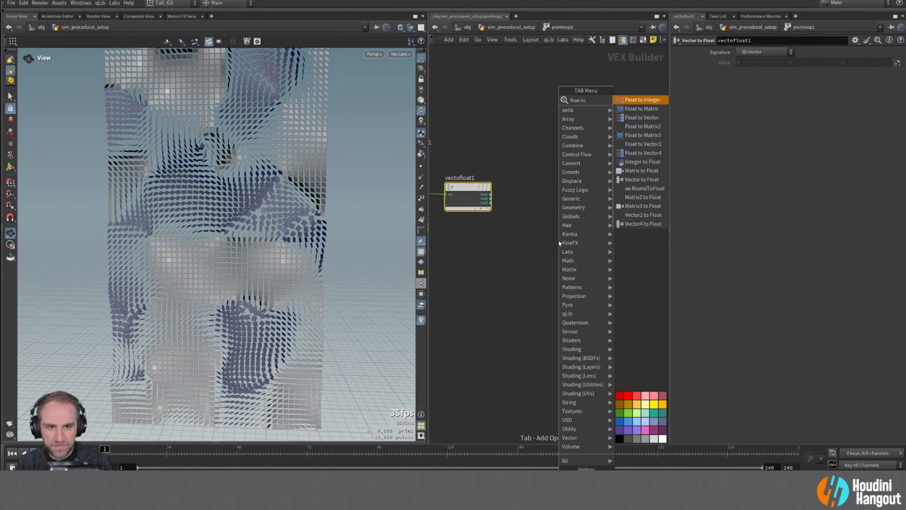
key("Down")
key("Down")
key("Return")
left_click(548, 193)
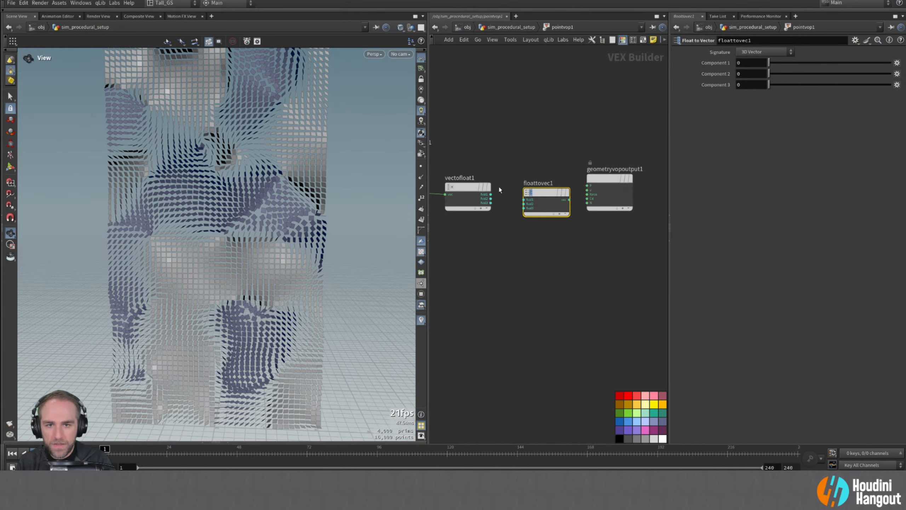
- Wire all three vectofloat1 outputs into floattovec1 and connect its vector output to the N input of geometryvopoutput1
left_click(492, 197)
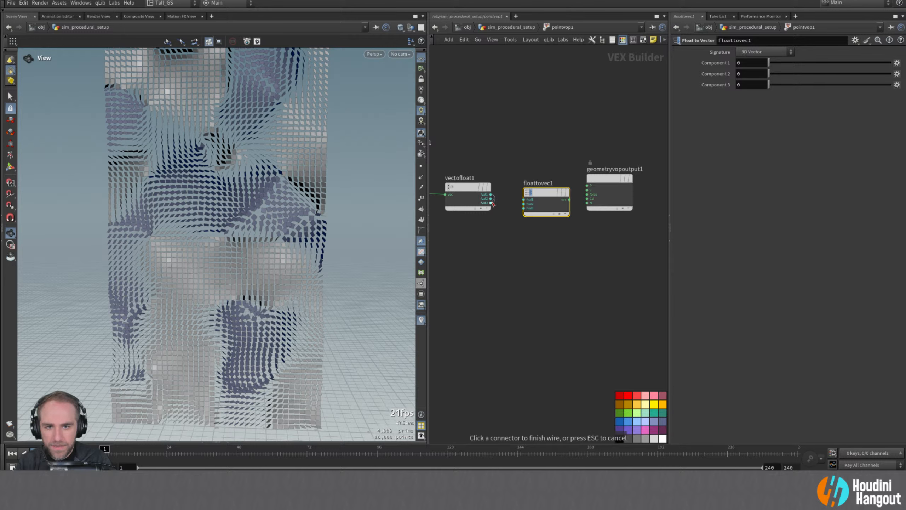
left_click(523, 200)
left_click_drag(550, 202, 541, 198)
middle_click_drag(567, 225, 537, 229)
left_click(531, 198)
left_click(558, 206)
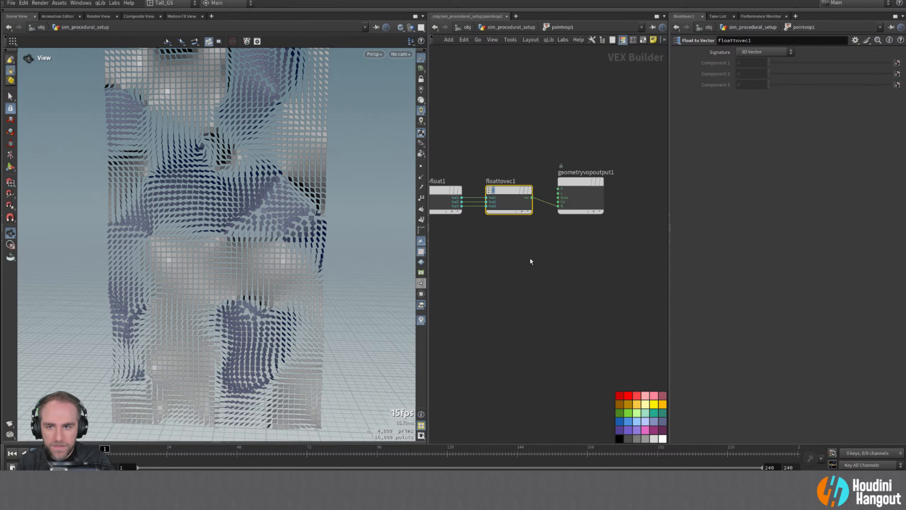
middle_click_drag(530, 261, 582, 260)
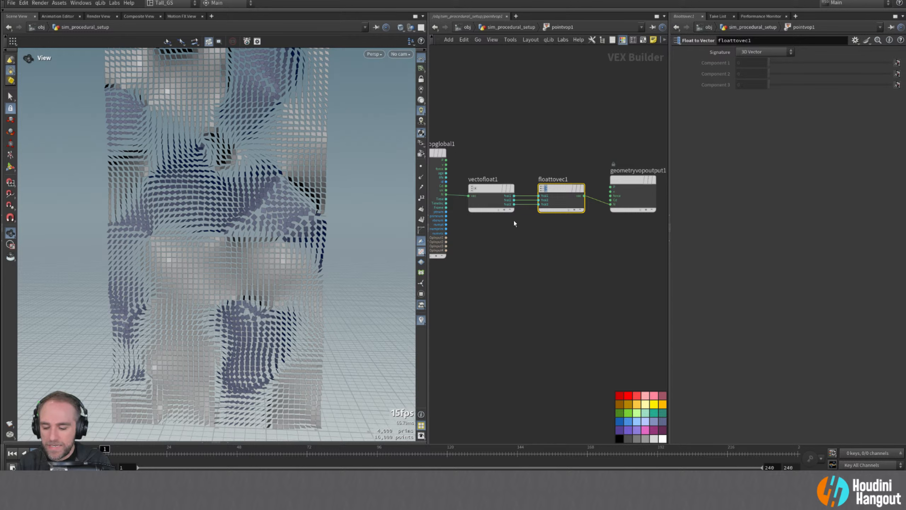
- Cut the first-component wire between vectofloat1 and floattovec1, and move geometryvopoutput1 farther away to make room
key("y")
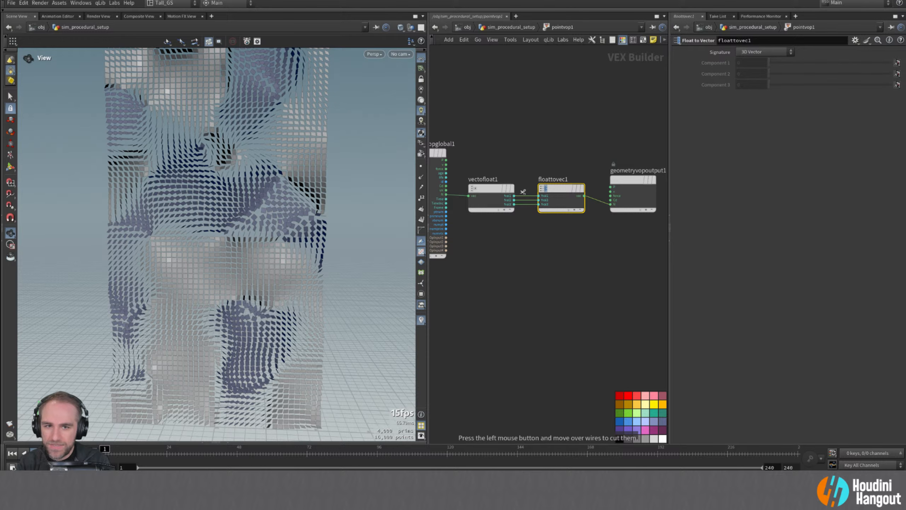
left_click_drag(525, 196, 525, 197)
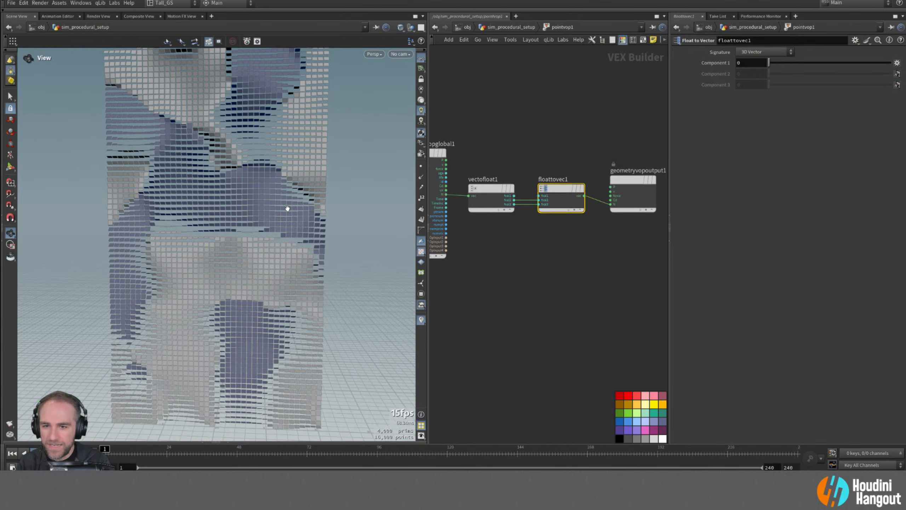
mouse_move(287, 208)
left_mouse_down()
mouse_move(132, 200)
mouse_move(265, 202)
mouse_move(285, 217)
left_mouse_up()
left_click_drag(628, 180, 652, 173)
middle_click_drag(613, 133, 532, 143)
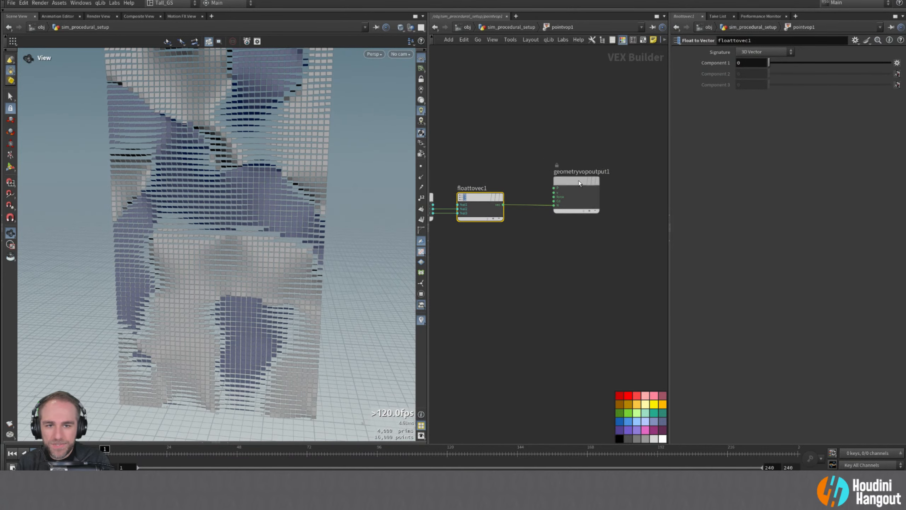
left_click_drag(579, 181, 586, 193)
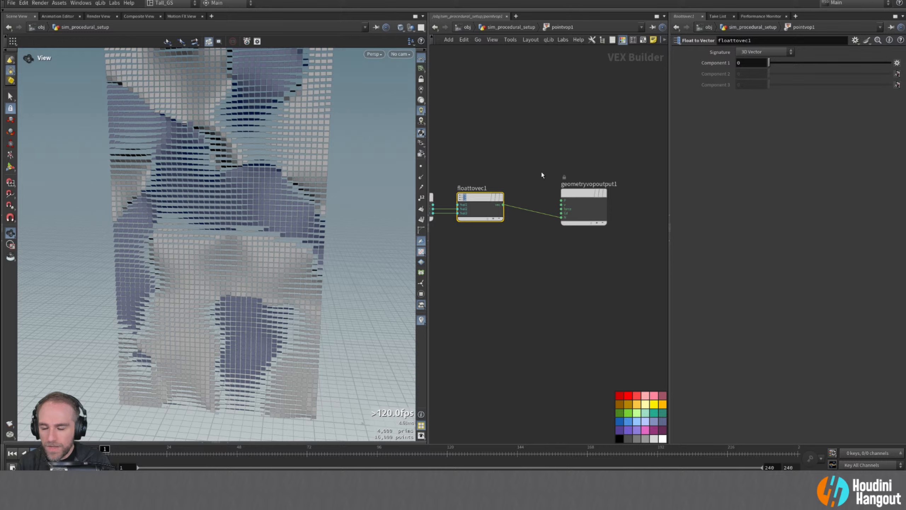
- Play the animation and examine the axis-restricted squares from the side and the front
key("Up")
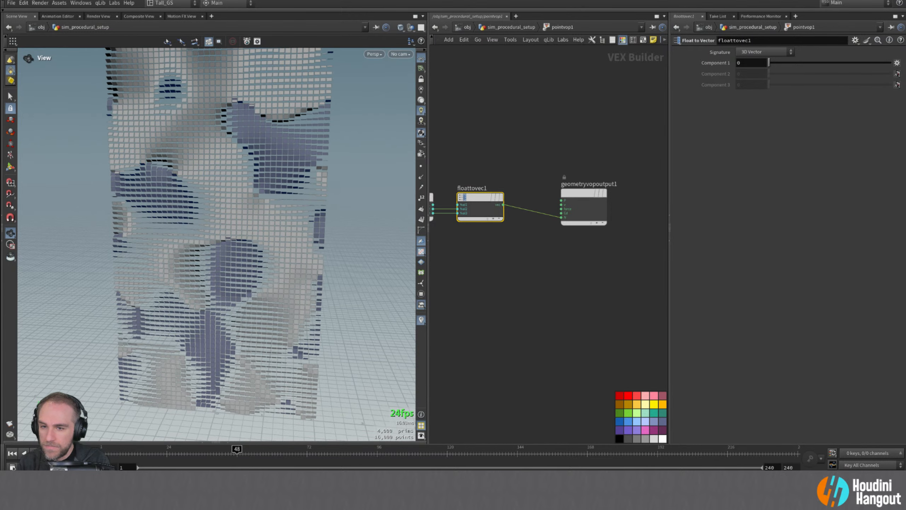
left_click_drag(196, 268, 265, 265)
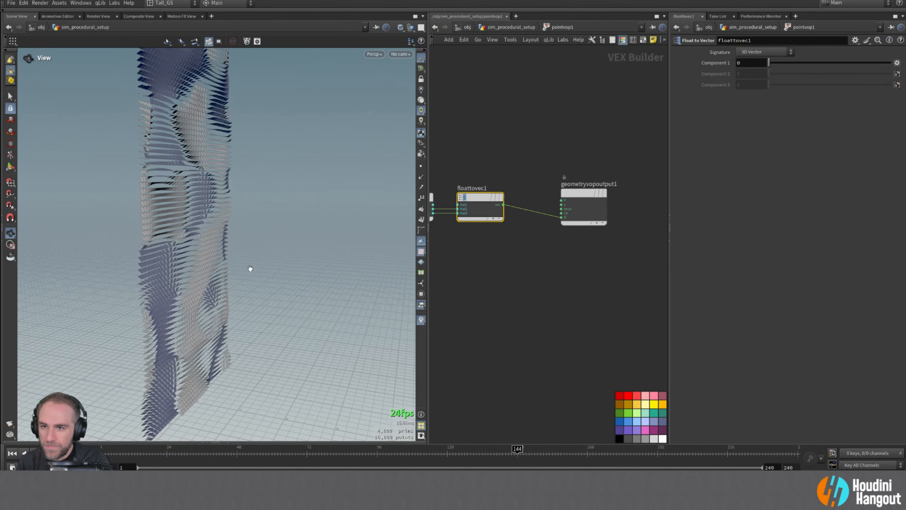
left_click_drag(206, 273, 136, 263)
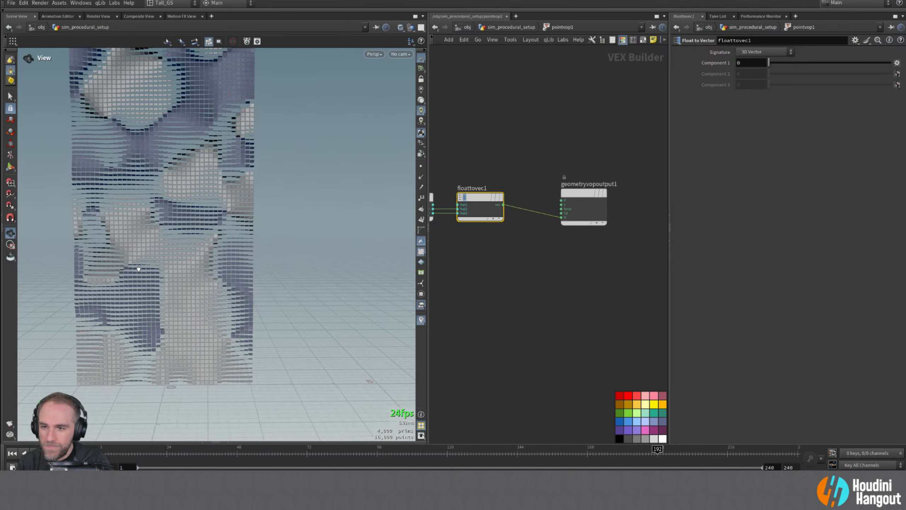
middle_click_drag(450, 256, 511, 272)
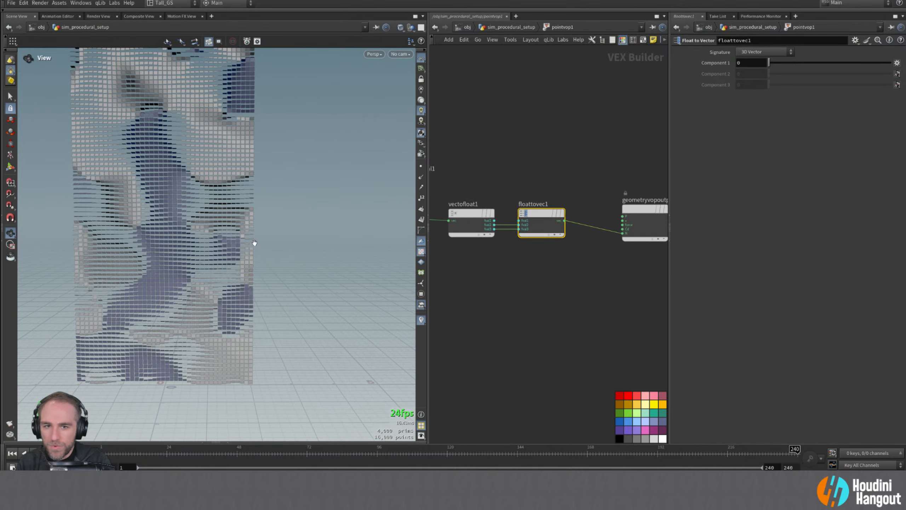
- Insert a Normalize node on the wire between floattovec1 and geometryvopoutput1 and align the nodes
left_click(528, 285)
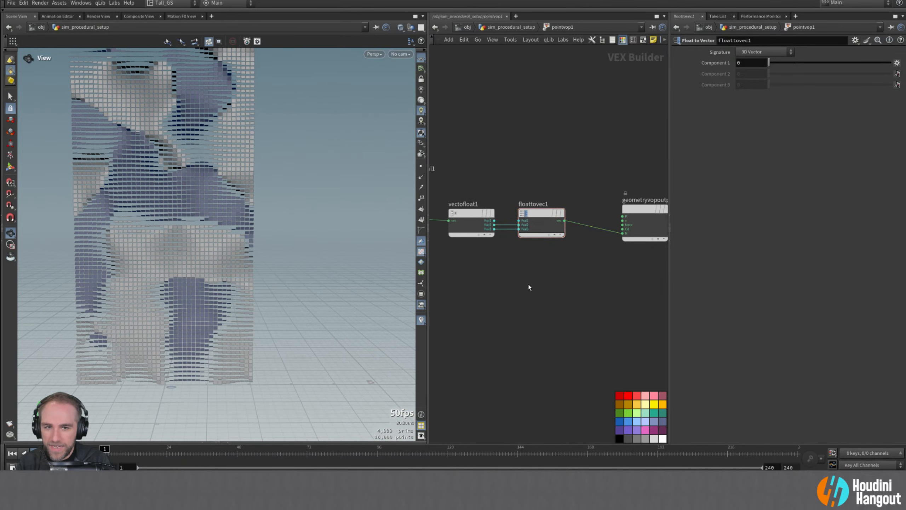
key("Tab")
type("ni")
key("BackSpace")
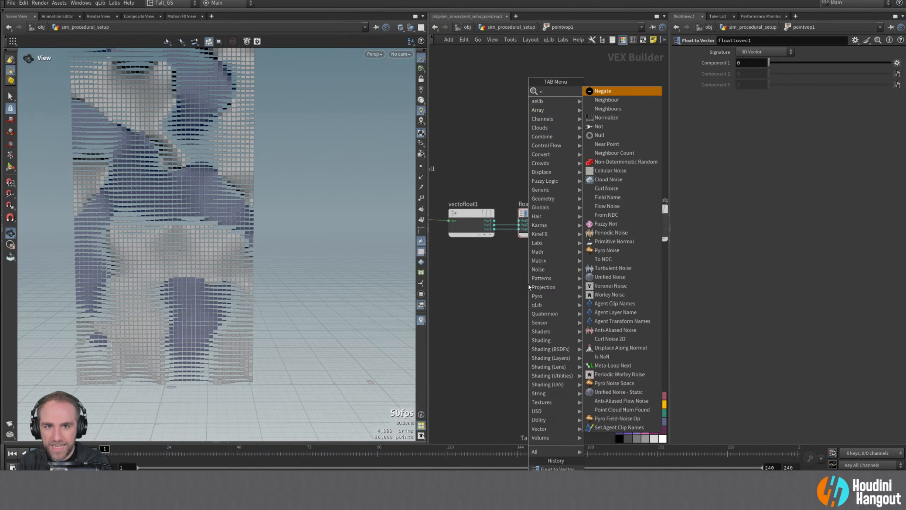
type("orm")
key("Return")
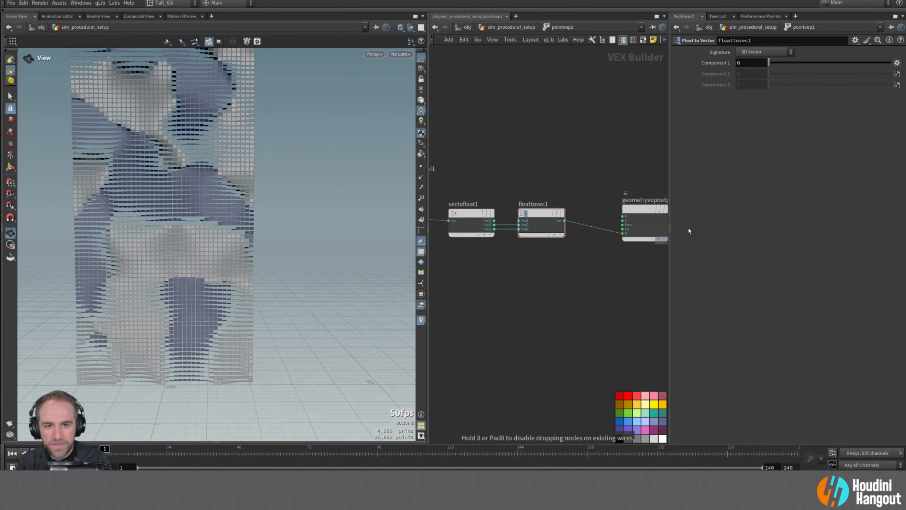
left_click(592, 232)
middle_click_drag(609, 298, 478, 294)
left_click_drag(581, 206, 581, 193)
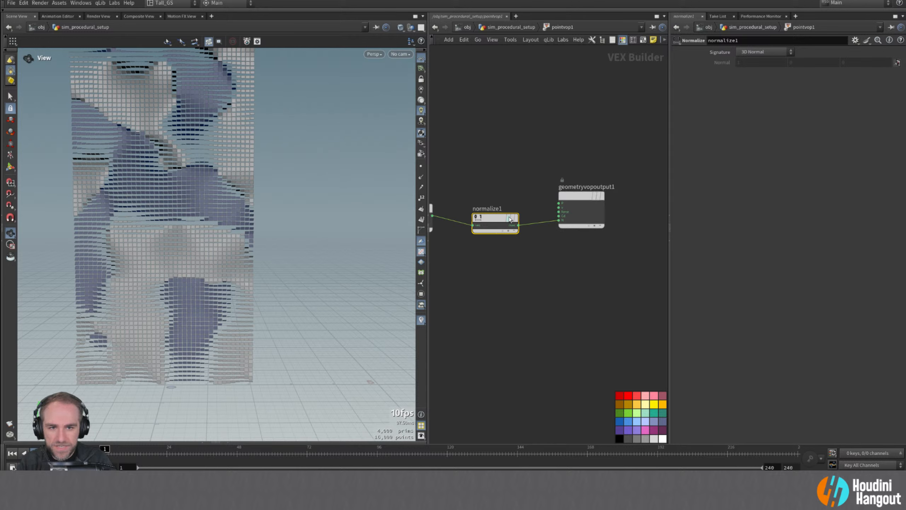
left_click_drag(504, 217, 500, 206)
- Add a Set Vector Component node below vectofloat1 and floattovec1
middle_click_drag(526, 271, 619, 264)
scroll(603, 269, "down", 4)
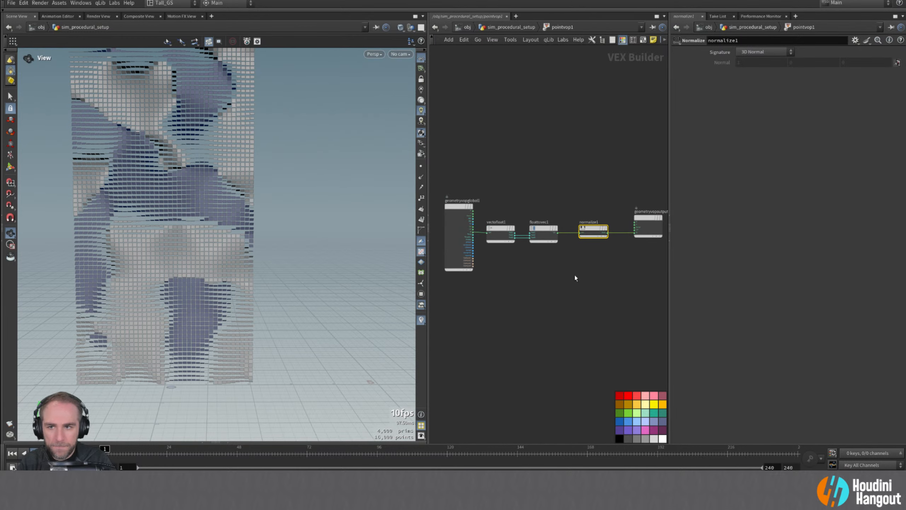
middle_click_drag(566, 279, 558, 263)
scroll(541, 273, "up", 2)
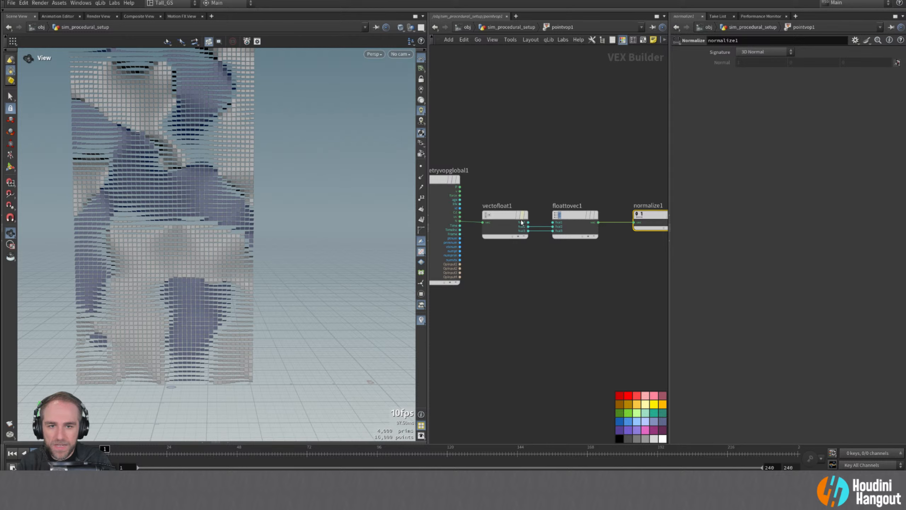
left_click(545, 231)
key("Tab")
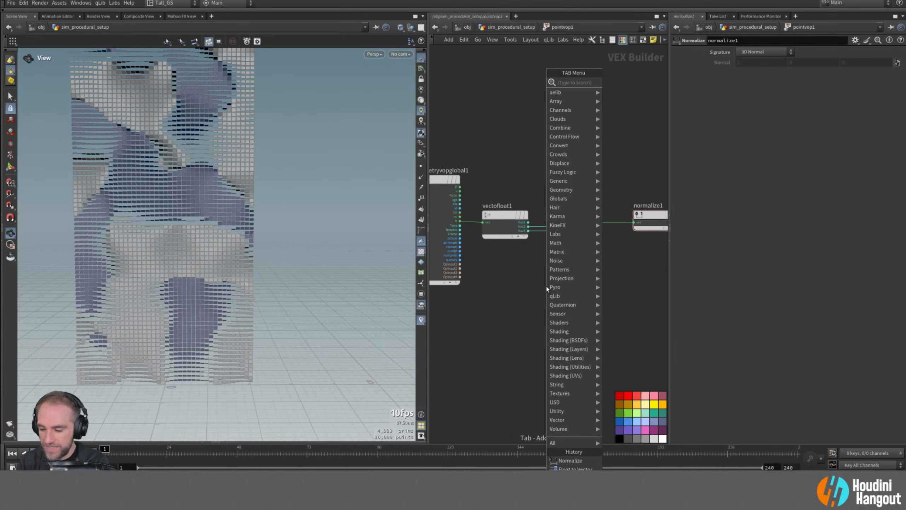
type("set com")
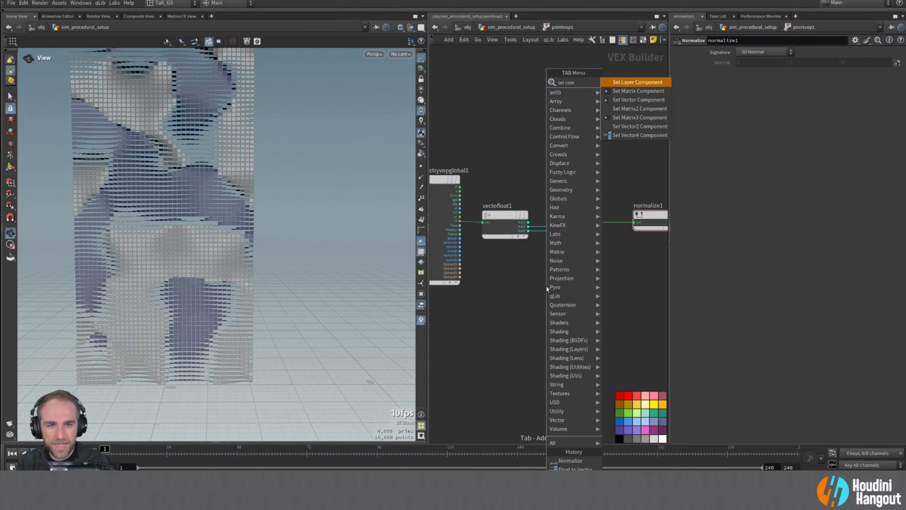
key("Down")
key("Down")
key("Return")
left_click(555, 258)
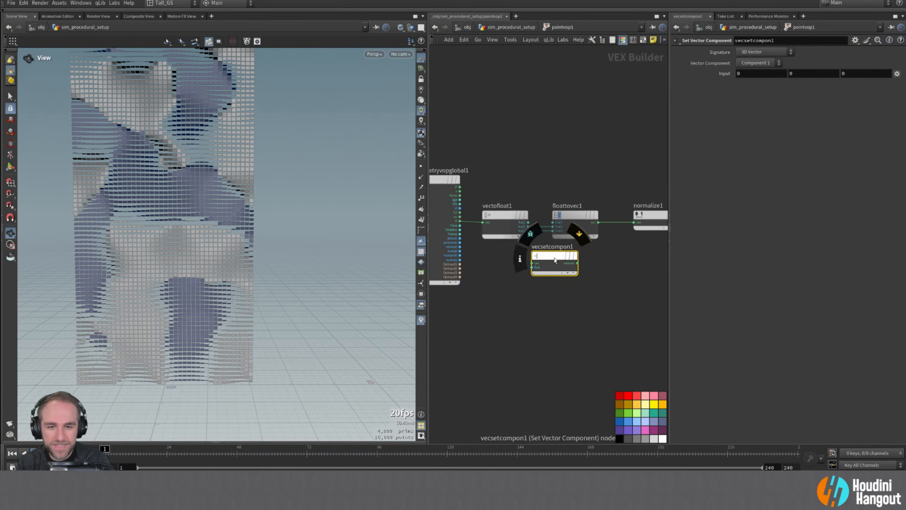
- Route the global N through vecsetcompon1 into normalize1, separating it from the two conversion nodes above
left_click_drag(554, 259, 561, 282)
left_click_drag(459, 221, 633, 222)
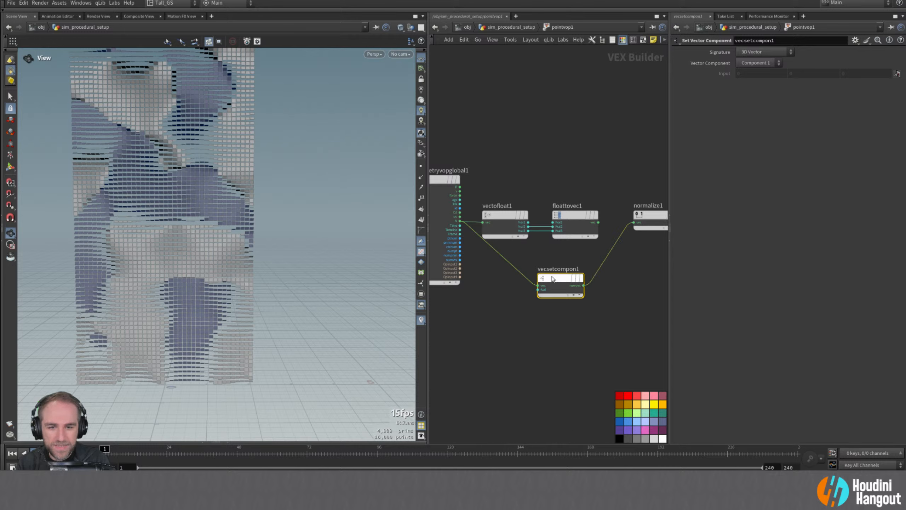
left_click_drag(499, 183, 592, 188)
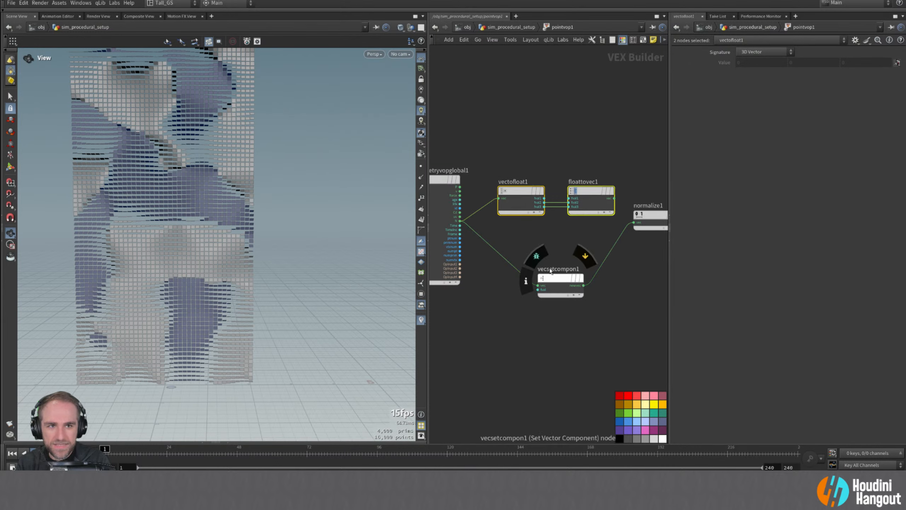
left_click_drag(552, 252, 569, 325)
left_click_drag(562, 282, 556, 265)
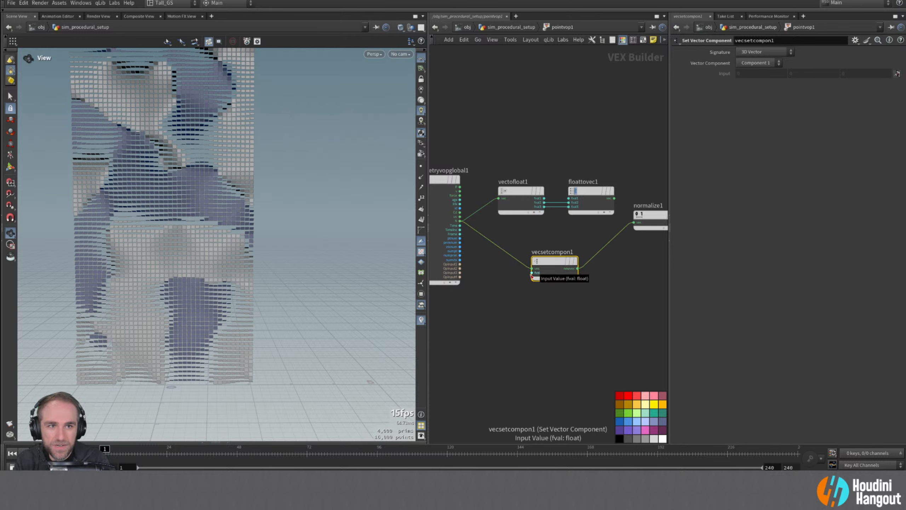
- Create a Constant node on the float value input of vecsetcompon1 and place it below that node
right_click(533, 275)
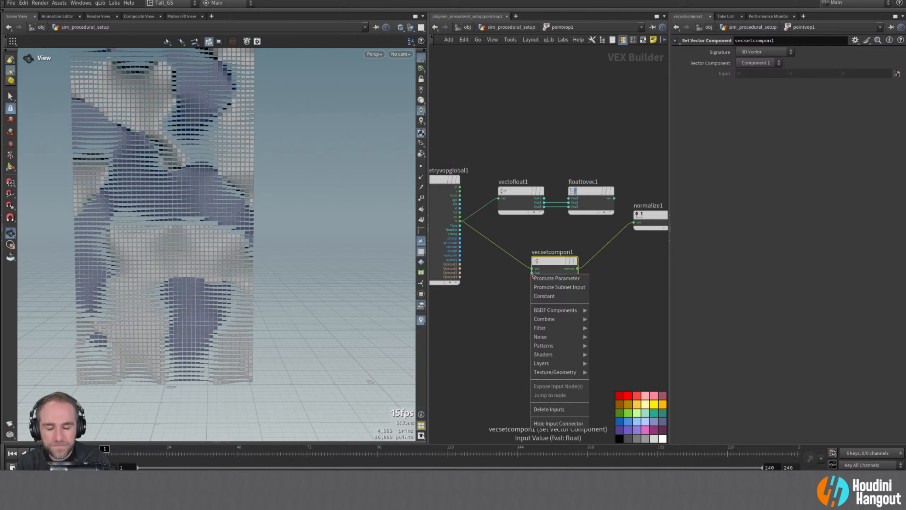
left_click(553, 297)
left_click_drag(487, 262, 491, 309)
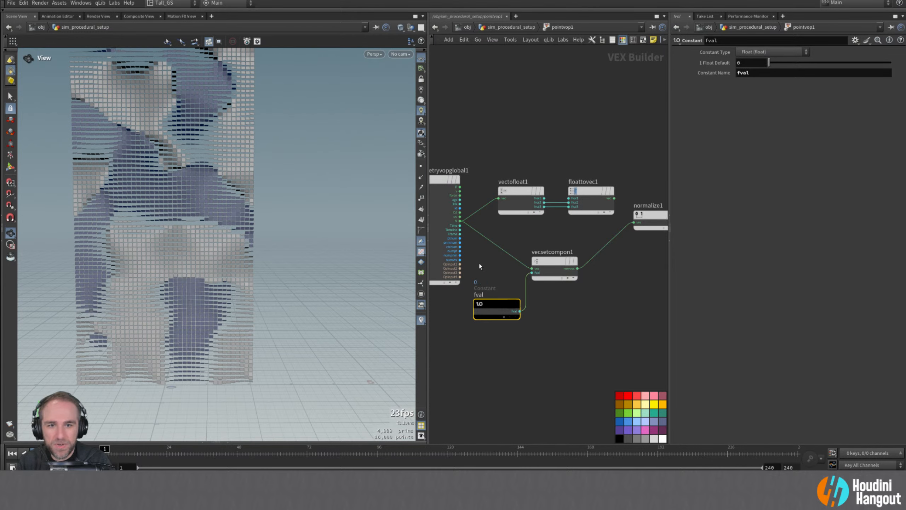
left_click_drag(490, 306, 476, 315)
- Delete vectofloat1 and floattovec1, then line up vecsetcompon1 and its fval constant with normalize1
scroll(540, 347, "down", 3)
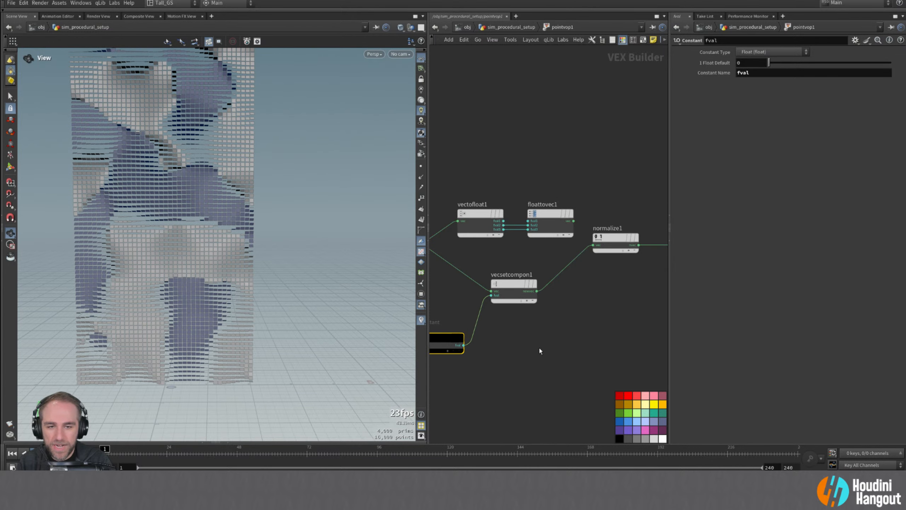
left_click_drag(514, 252, 548, 275)
key("Delete")
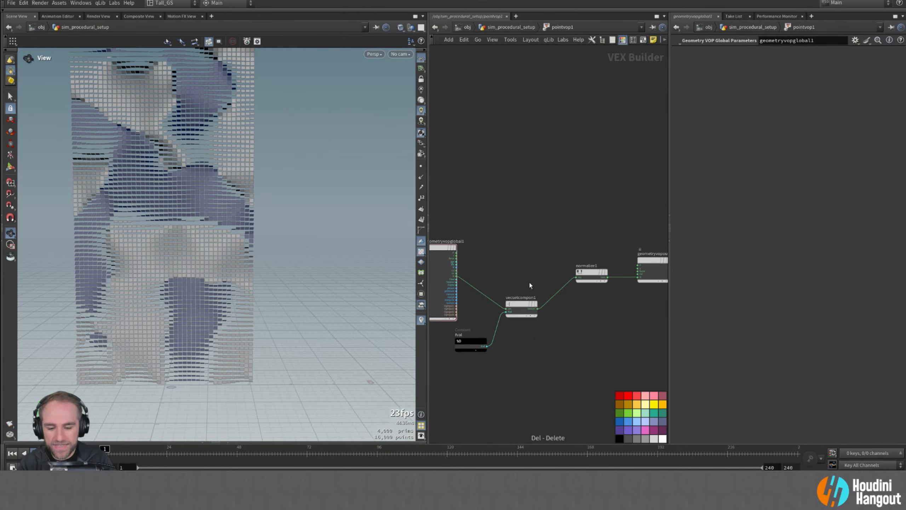
left_click_drag(519, 303, 539, 270)
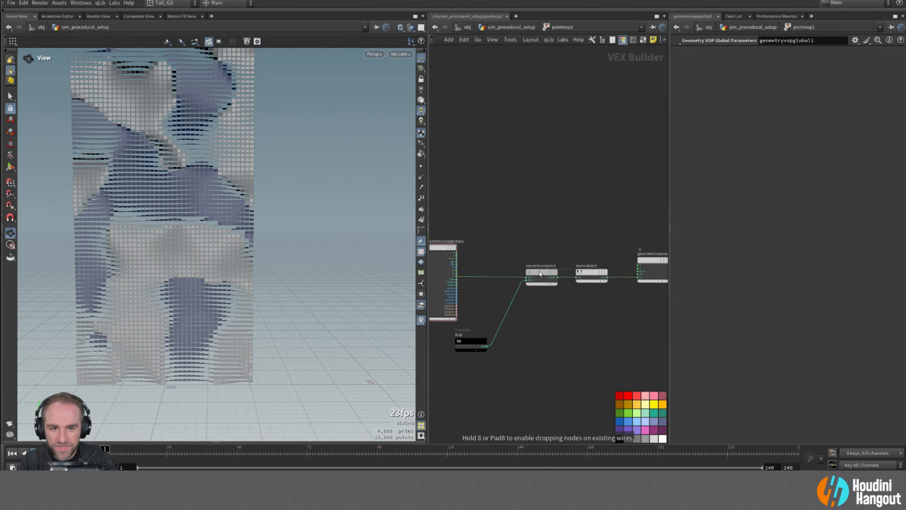
left_click_drag(476, 334, 493, 296)
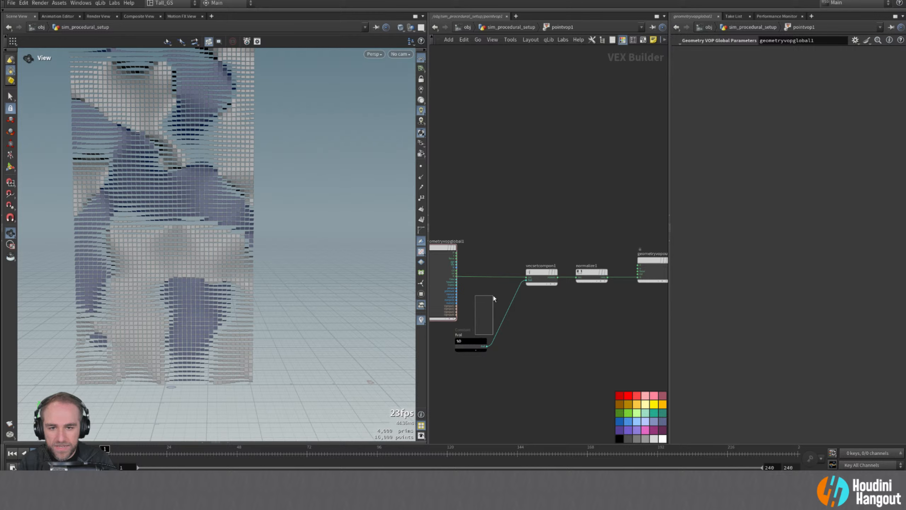
left_click_drag(468, 343, 486, 300)
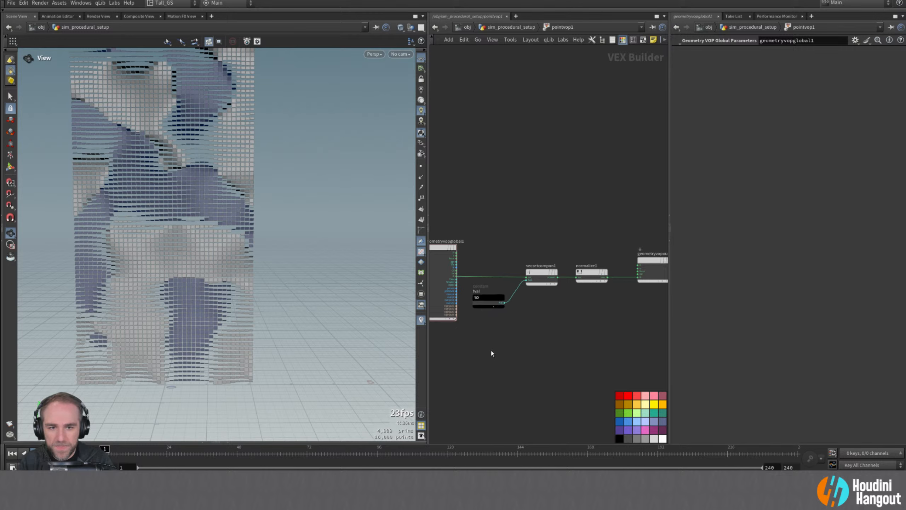
- Return to the sim_procedural_setup network, turn on point normals in the viewport and display the pointvop1 output
scroll(491, 349, "up", 1)
key("u")
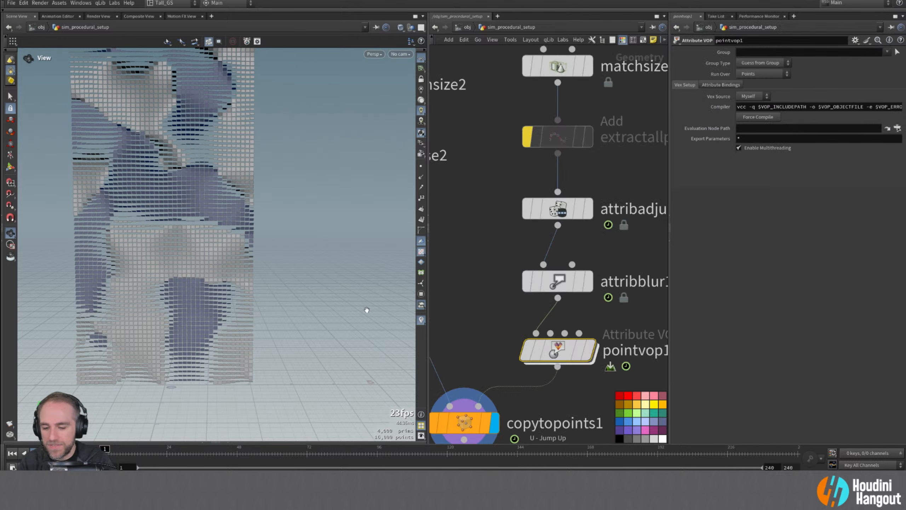
left_click(421, 177)
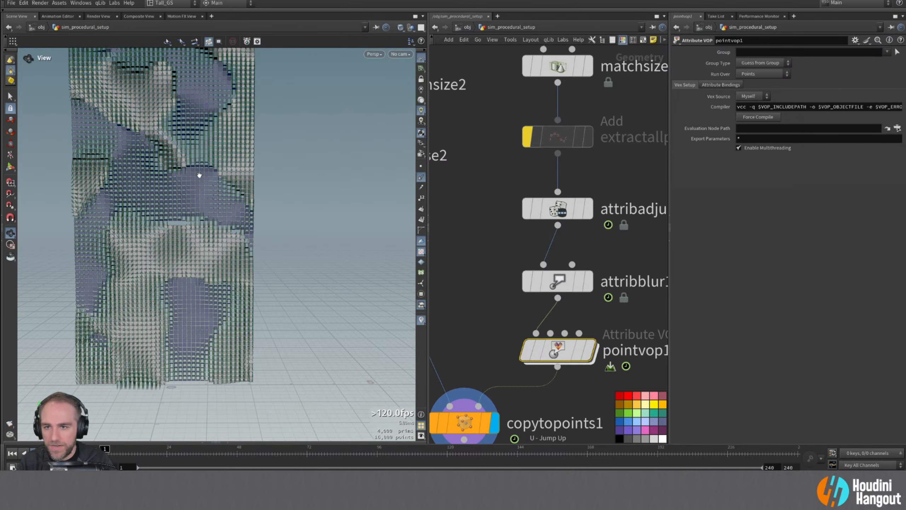
left_click(589, 350)
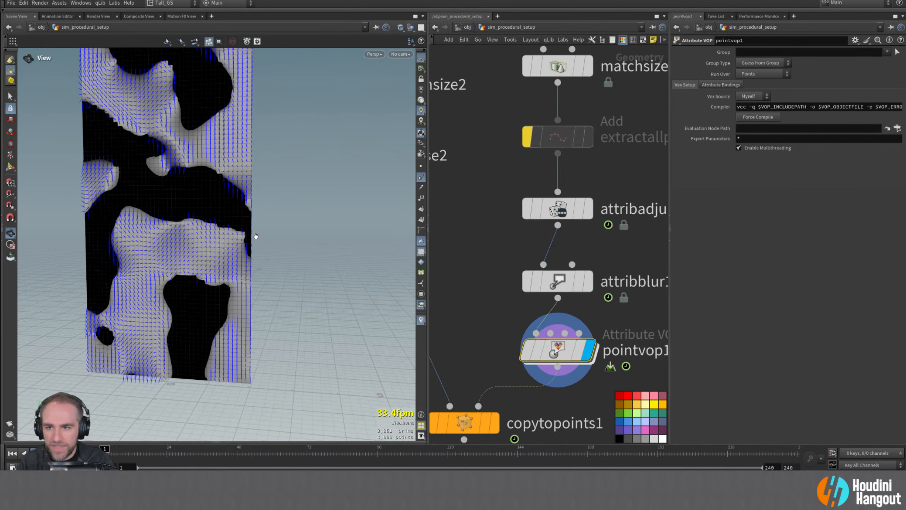
- Insert an Extract All Points node between pointvop1 and copytopoints1 and align it beneath pointvop1
middle_click_drag(461, 374, 510, 198)
left_click_drag(512, 247, 507, 321)
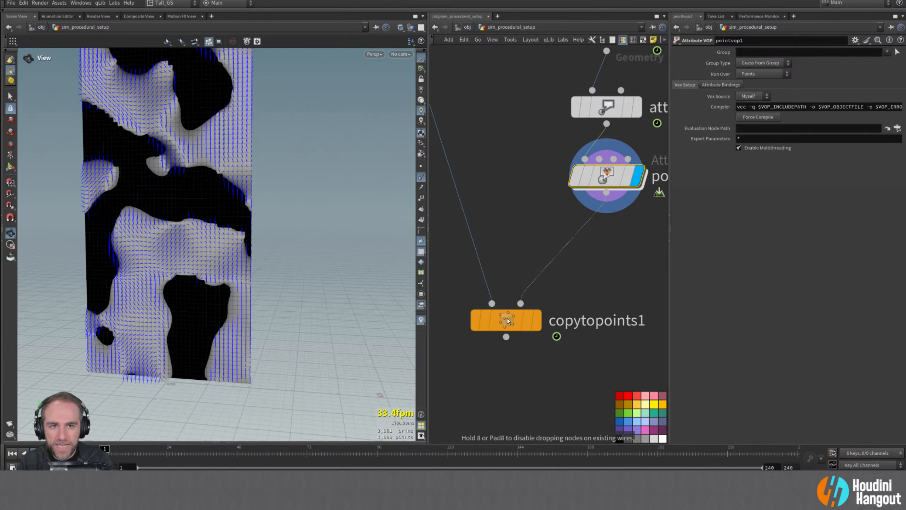
left_click(520, 253)
key("Tab")
type("extr")
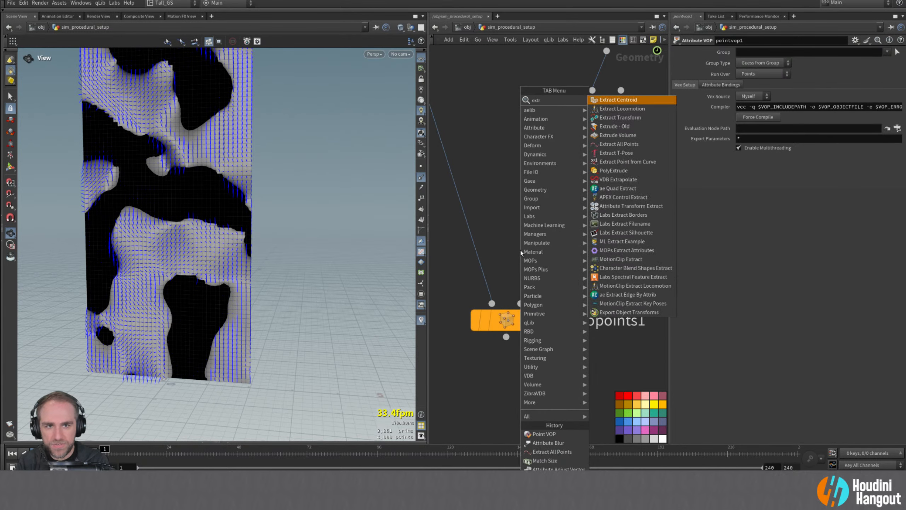
key("Down")
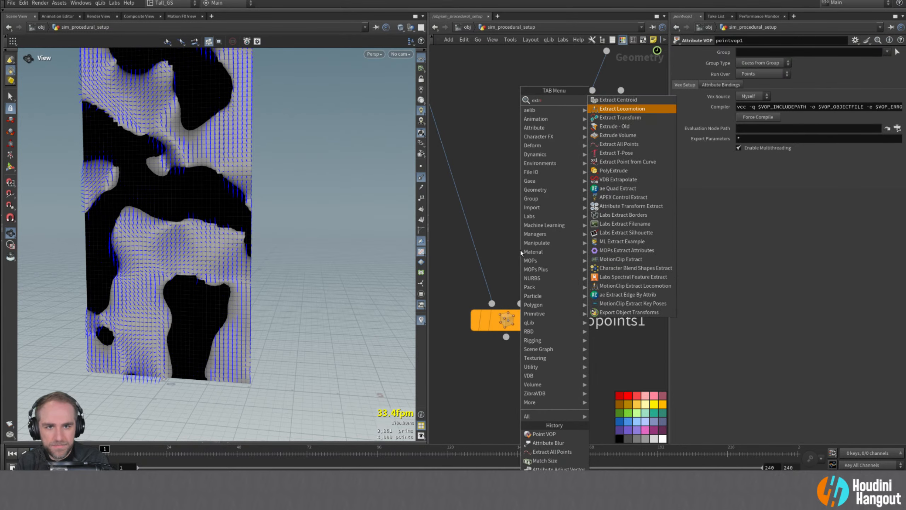
key("Down")
key("Down")
key("Down")
key("Down")
key("Return")
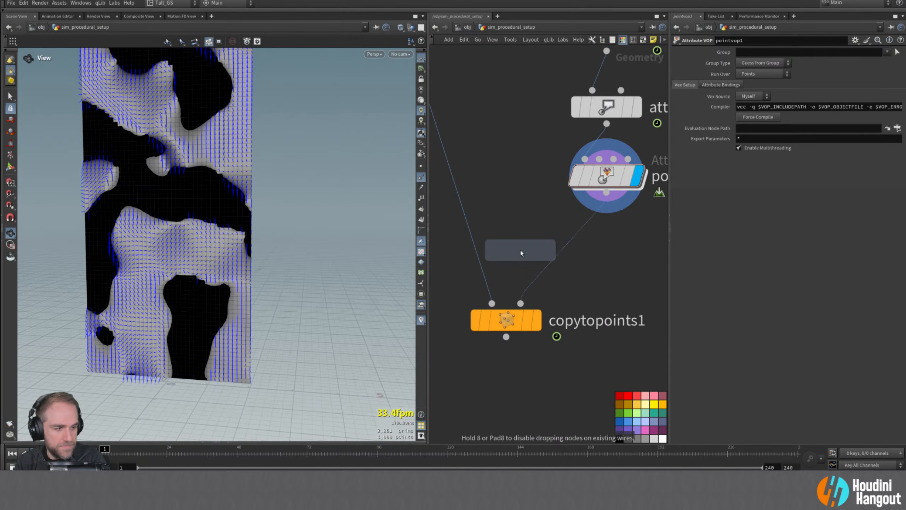
left_click(520, 246)
key("l")
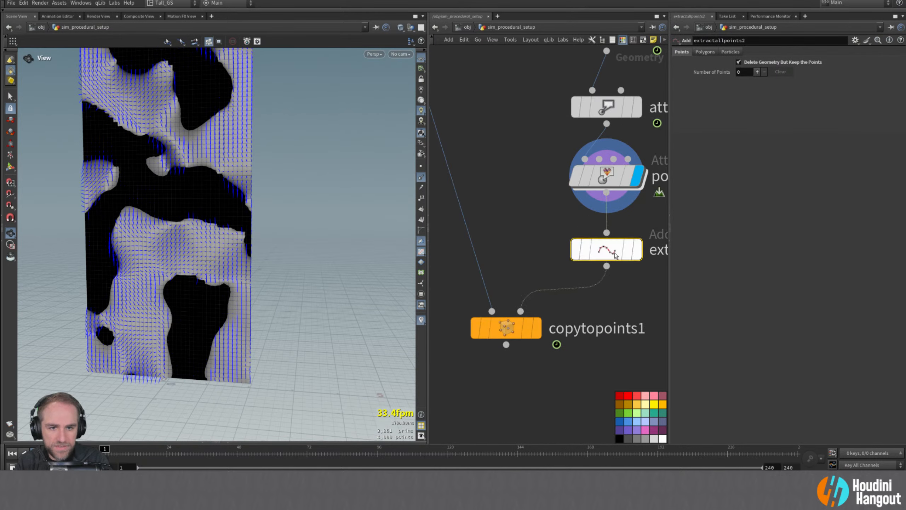
- Display the extractallpoints2 output and play the animation, examining the point normals from the front and side
left_click(637, 249)
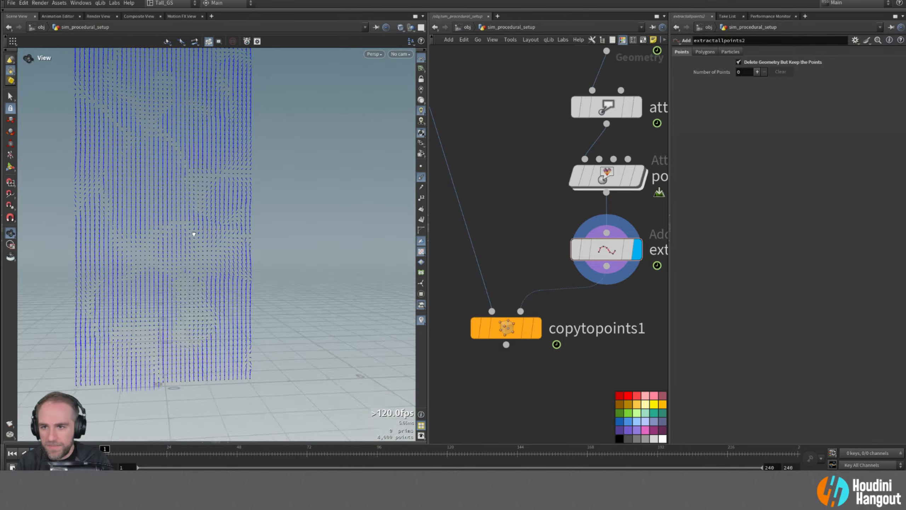
scroll(266, 181, "up", 5)
left_click_drag(267, 181, 109, 259)
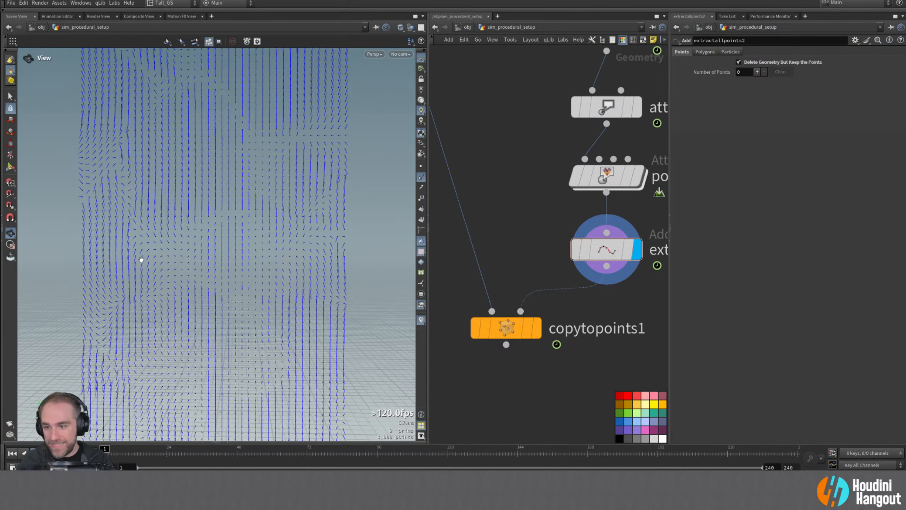
left_click(46, 453)
left_click_drag(85, 318, 226, 313)
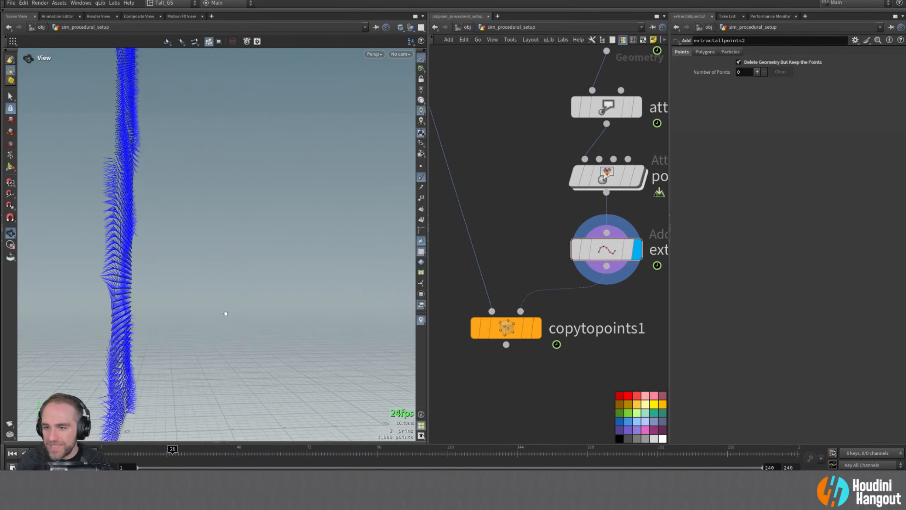
left_click_drag(145, 305, 197, 308)
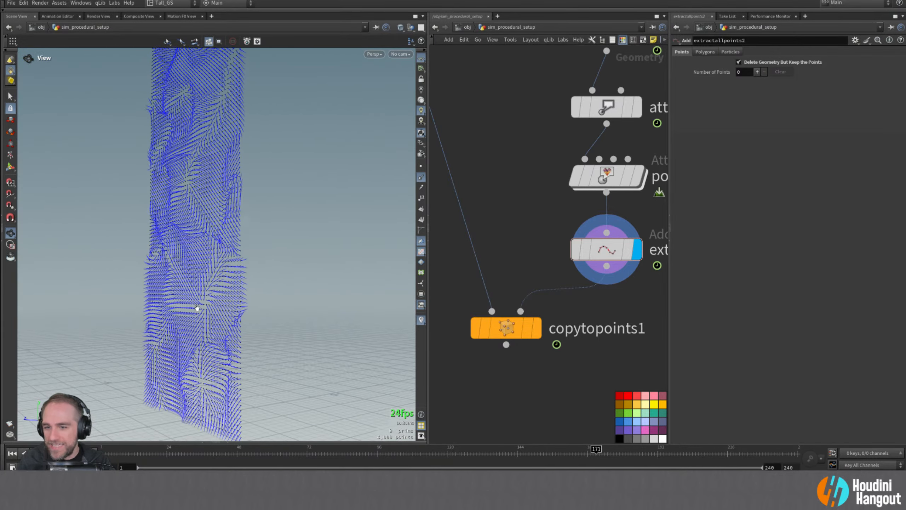
- Display the copytopoints1 output, select that node and examine the animated squares from several angles
left_click(542, 284)
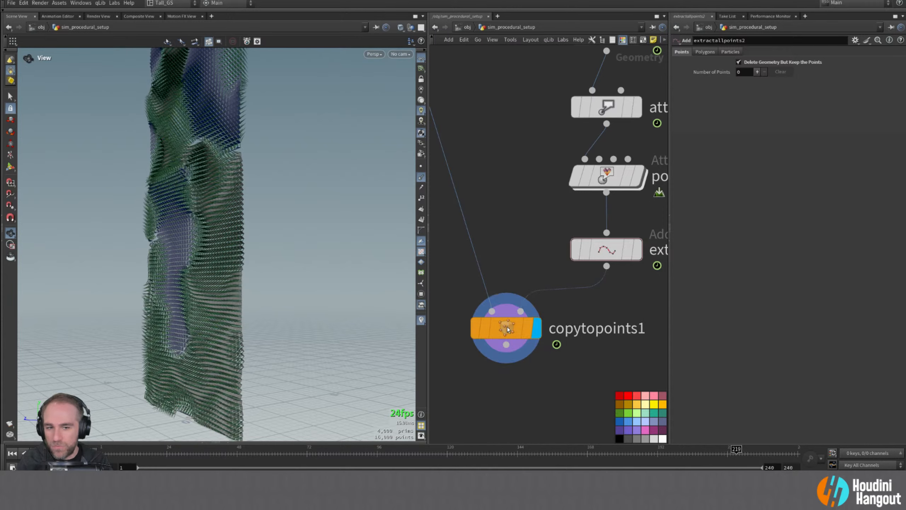
left_click(508, 329)
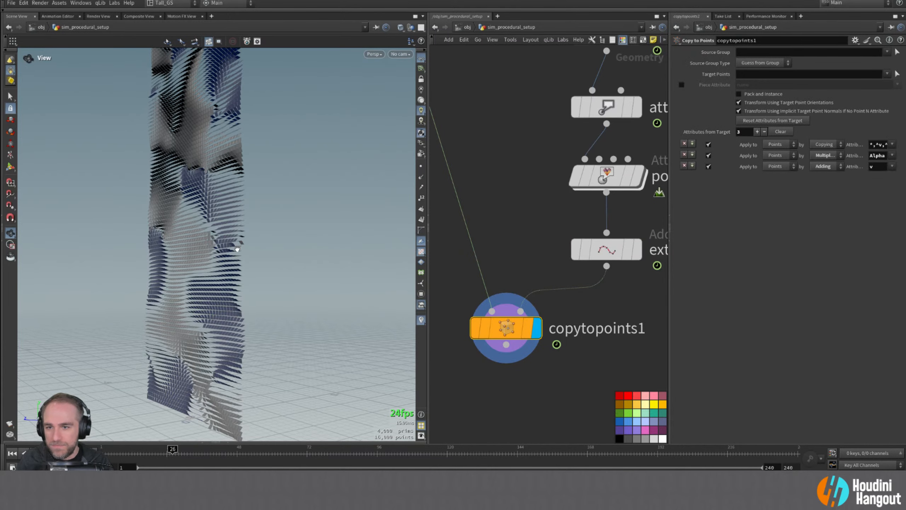
left_click_drag(236, 249, 310, 259)
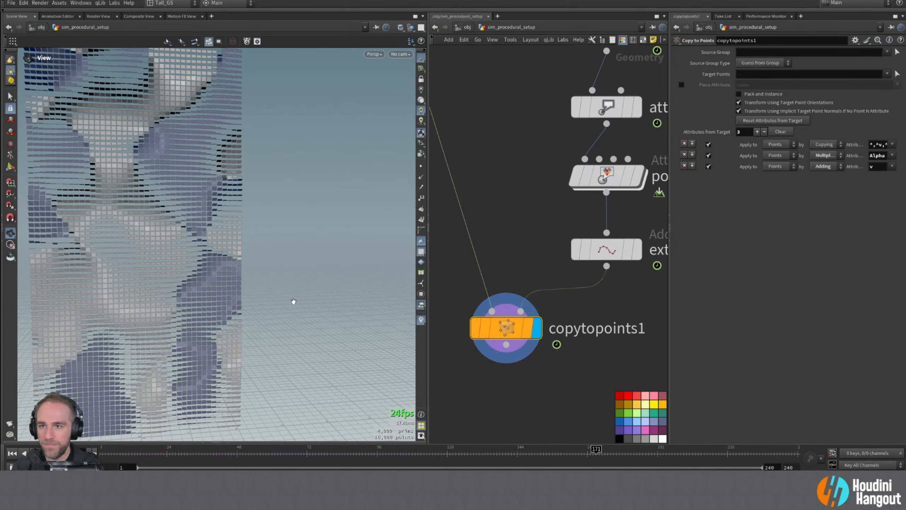
left_click_drag(335, 197, 256, 259)
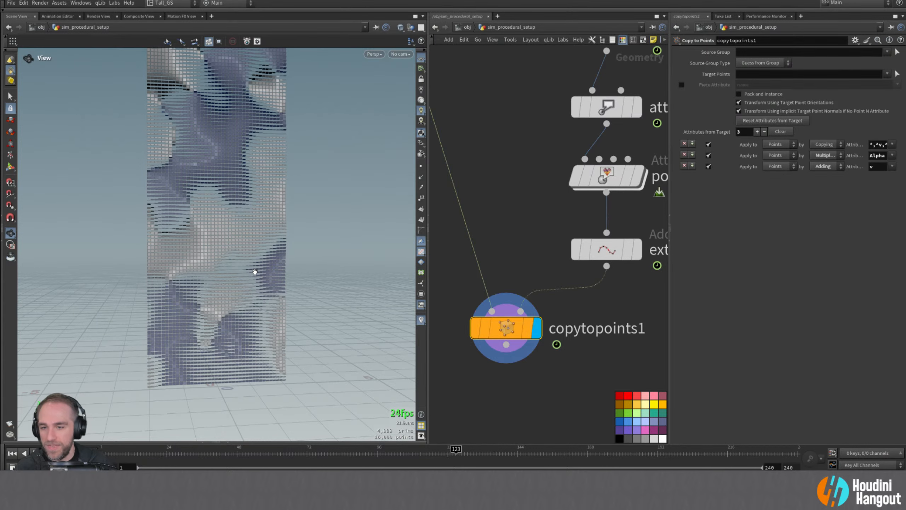
mouse_move(240, 266)
left_mouse_down()
mouse_move(202, 272)
mouse_move(228, 264)
left_mouse_up()
- On attribadjustvector1, change the noise type to Simplex and set the element size to 0.74
middle_click_drag(525, 223, 480, 293)
scroll(481, 293, "down", 2)
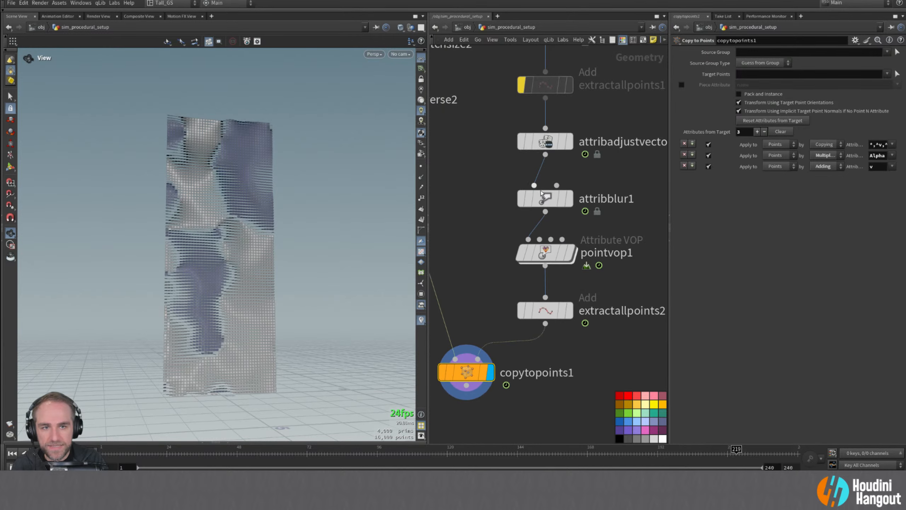
left_click(544, 141)
left_click(768, 213)
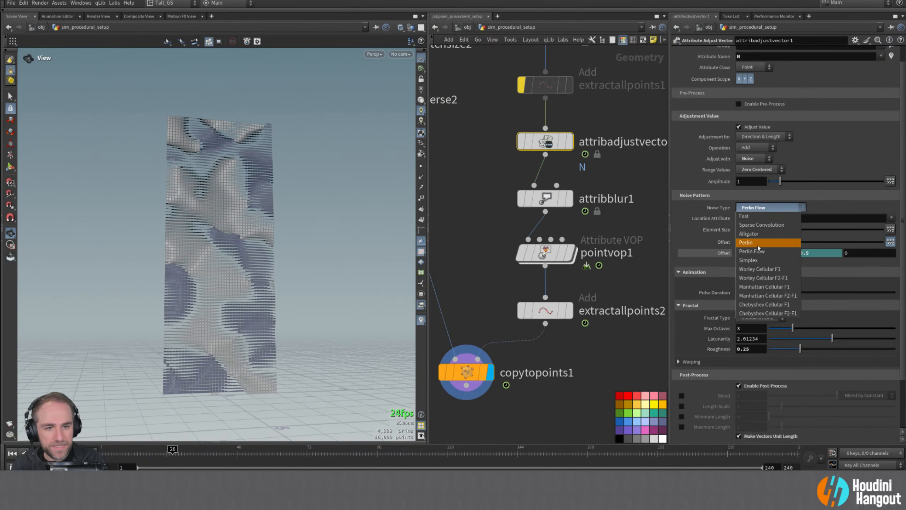
left_click(759, 262)
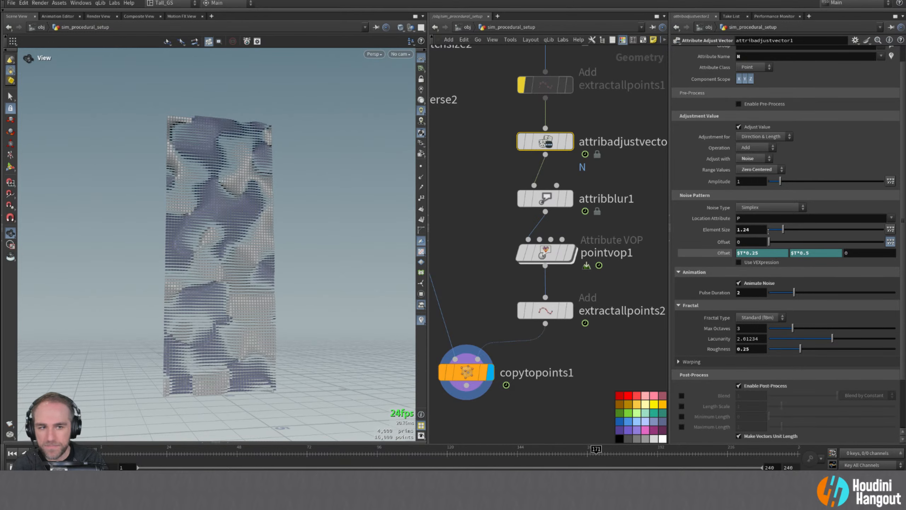
left_click_drag(783, 229, 777, 231)
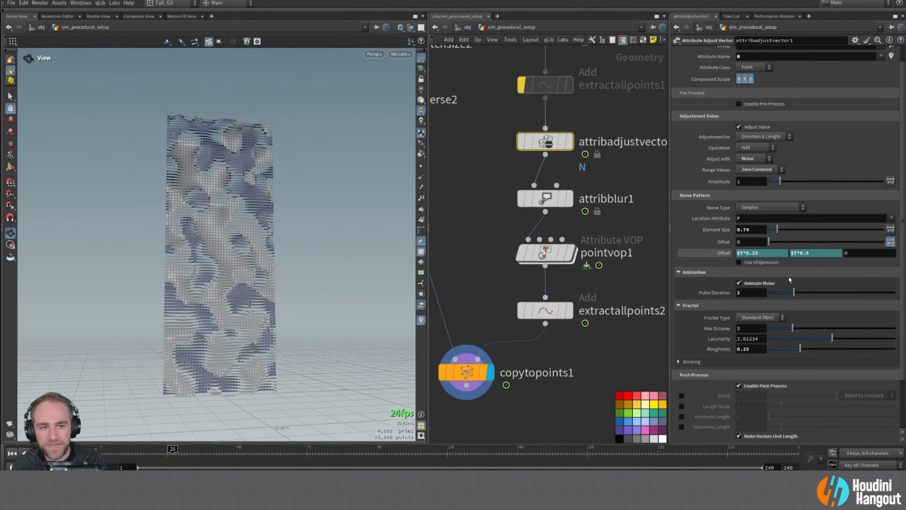
- Set the noise pulse duration of attribadjustvector1 to 3
left_click_drag(795, 294, 825, 295)
left_click(742, 293)
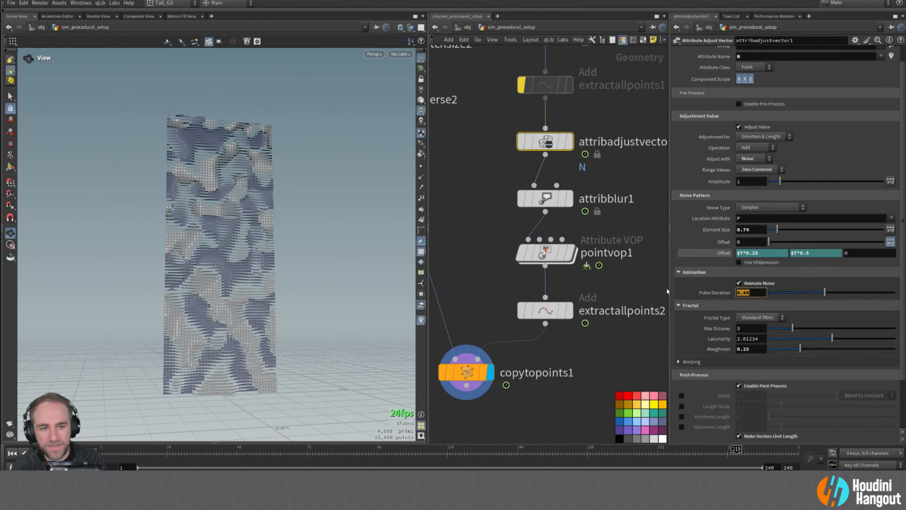
type("3")
key("Return")
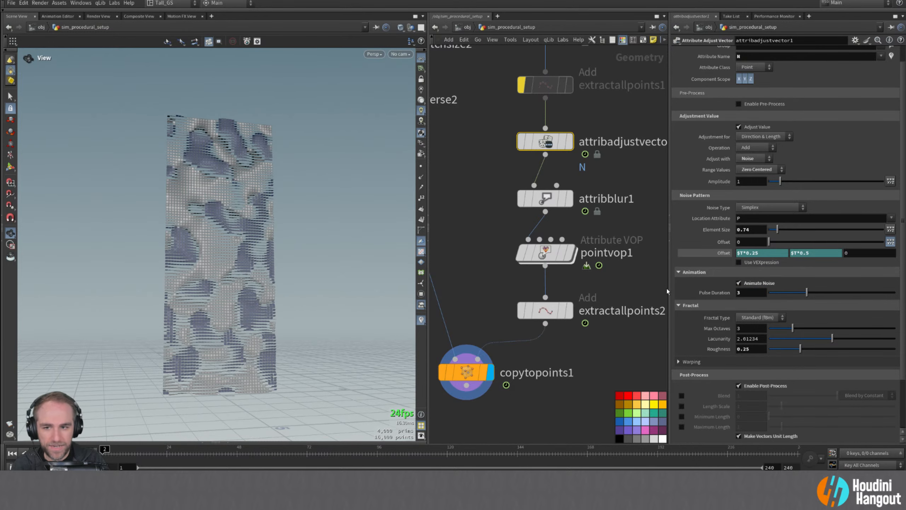
- Set the noise offset expressions of attribadjustvector1 to $T*0.5 in X and $T*1 in Y
left_click(763, 255)
key("BackSpace")
key("BackSpace")
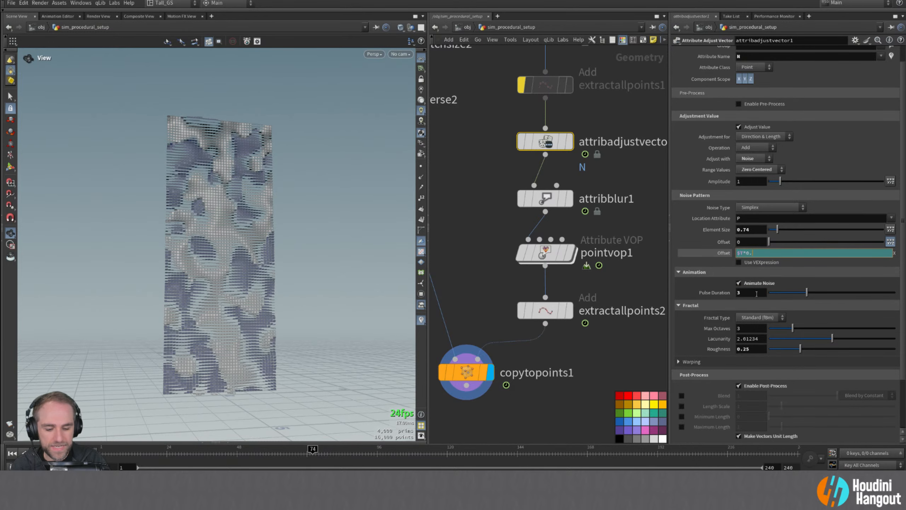
type("5")
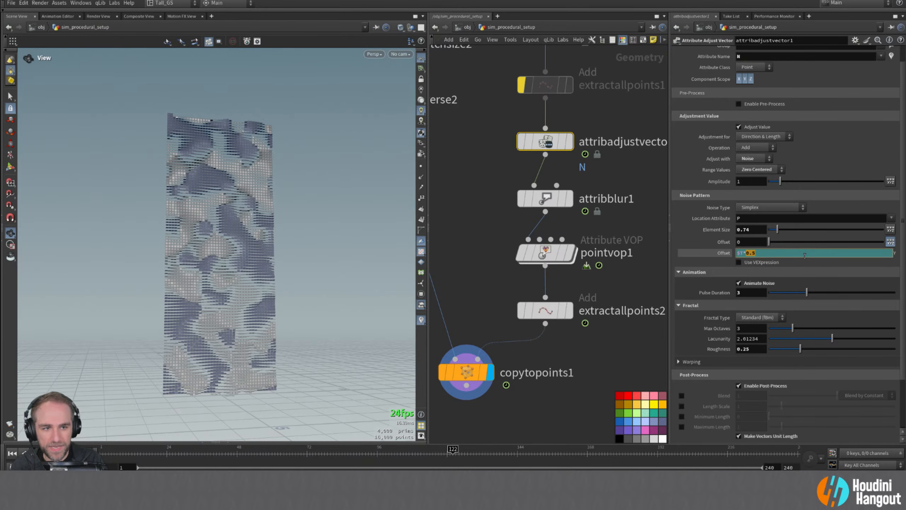
key("Return")
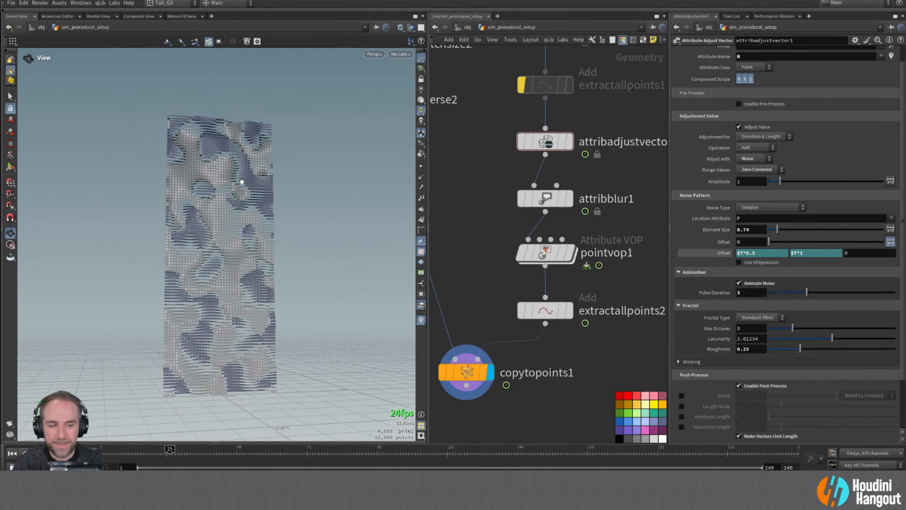
- Examine the animated panel from several angles and return the playback to the first frame
left_click_drag(242, 181, 233, 181)
right_click_drag(232, 182, 217, 239)
left_click_drag(217, 239, 247, 247)
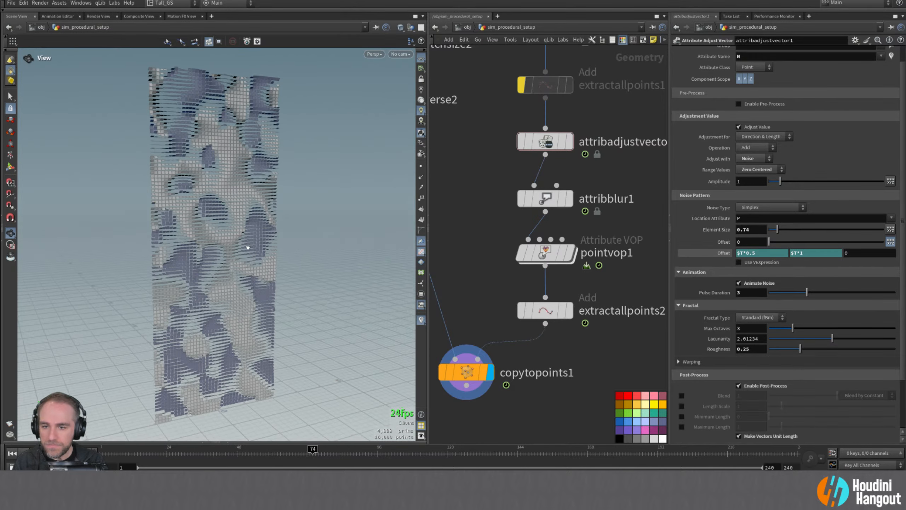
right_click_drag(247, 247, 206, 253)
left_click_drag(207, 253, 185, 245)
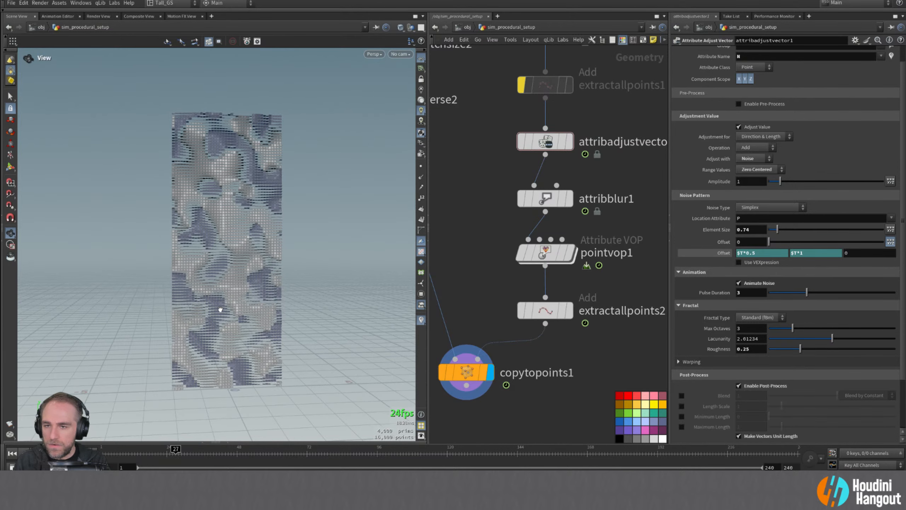
left_click(11, 453)
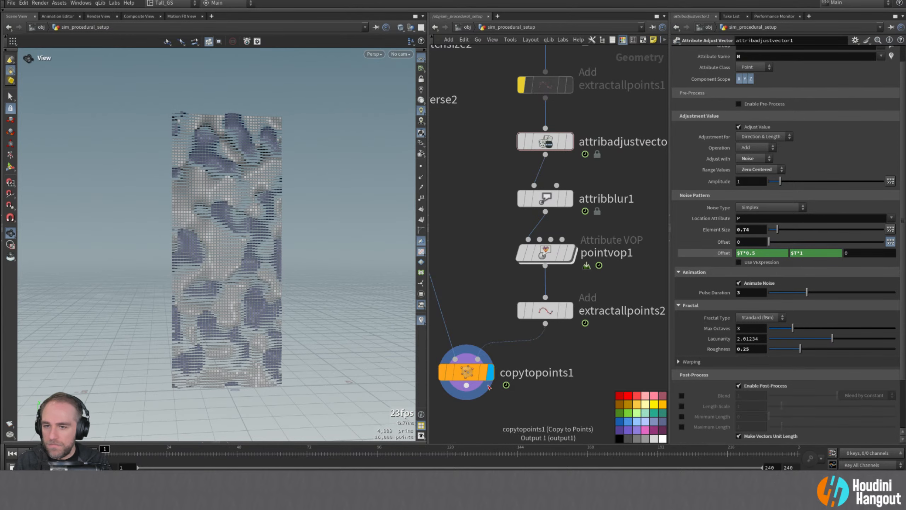
- Enable Pack and Instance on copytopoints1 and check the packed squares in the viewport
left_click(466, 372)
left_click(738, 94)
middle_click_drag(458, 309, 477, 257)
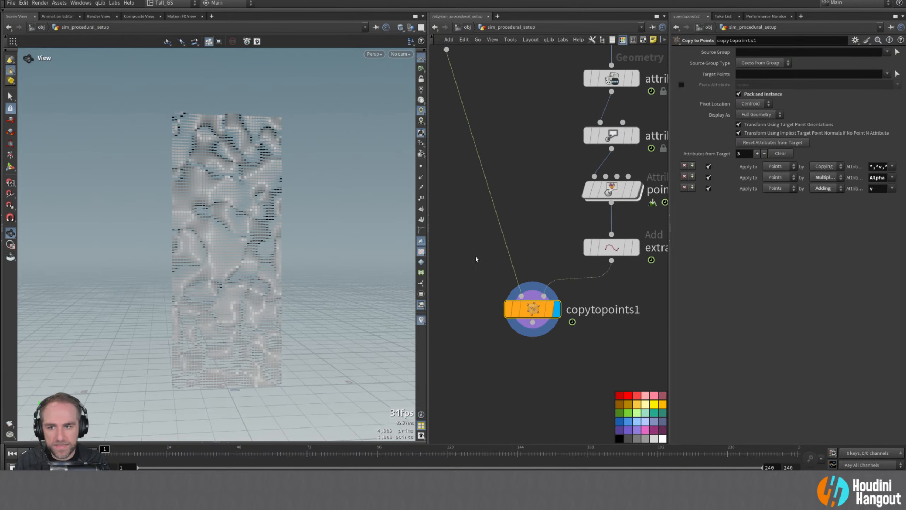
left_click_drag(252, 235, 204, 284)
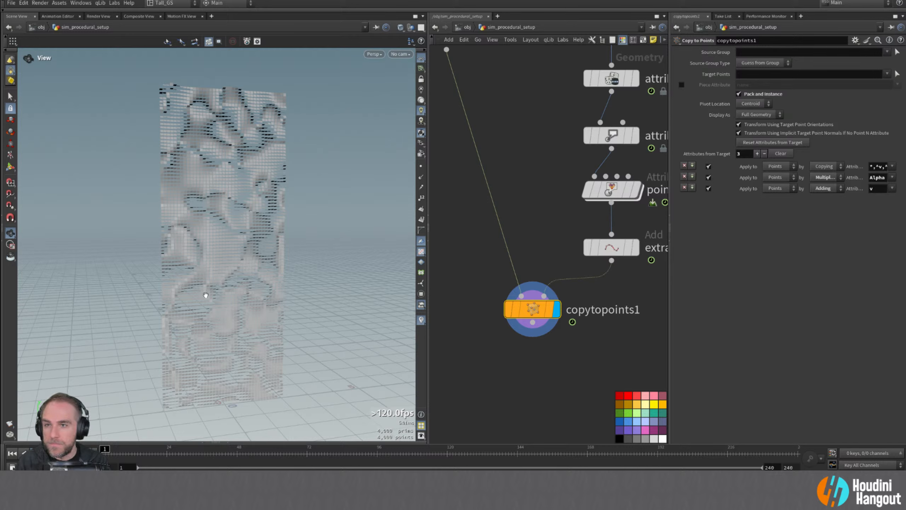
scroll(226, 252, "up", 1)
left_click_drag(226, 252, 239, 256)
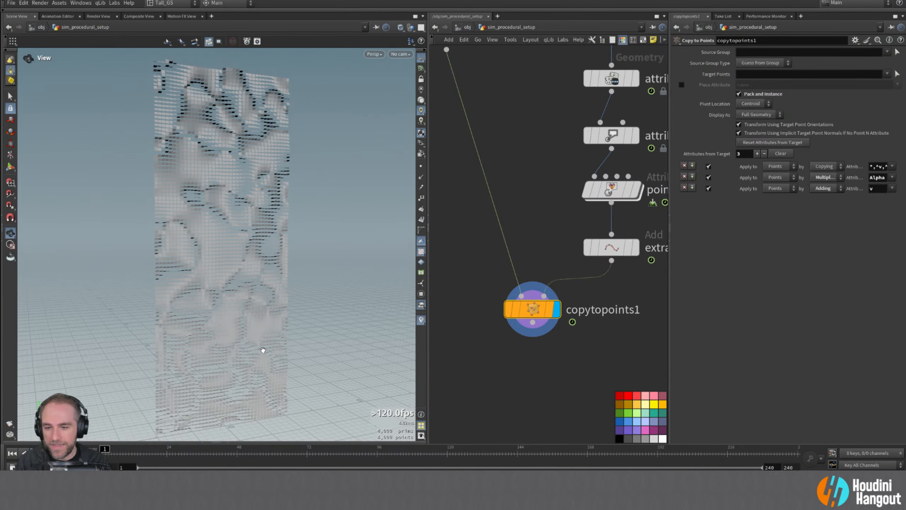
left_click_drag(263, 350, 231, 342)
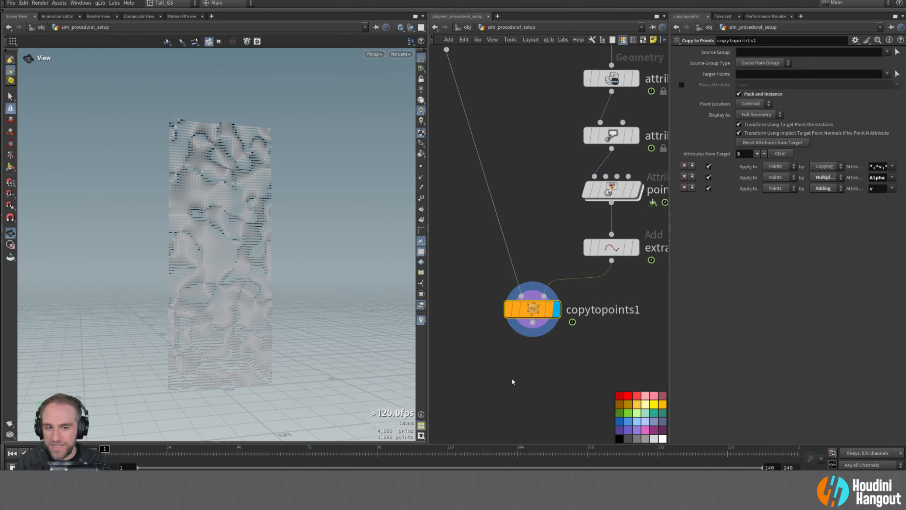
- Move the grid2, matchsize2 and reverse2 chain down close to copytopoints1
scroll(512, 381, "down", 4)
middle_click_drag(438, 173, 465, 194)
left_click_drag(456, 82, 499, 296)
- Add a Null node below copytopoints1 and connect it to that node's output
middle_click_drag(487, 381, 480, 358)
key("Tab")
type("n")
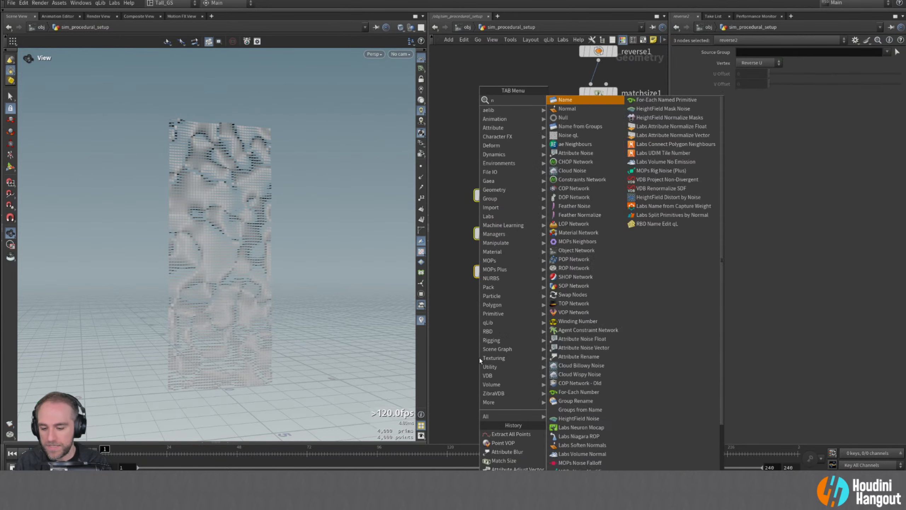
key("BackSpace")
key("Escape")
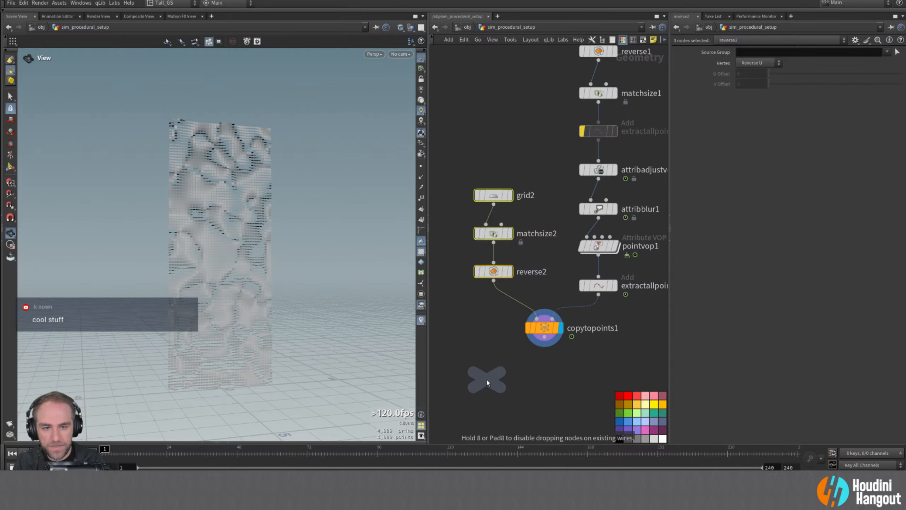
left_click(543, 369)
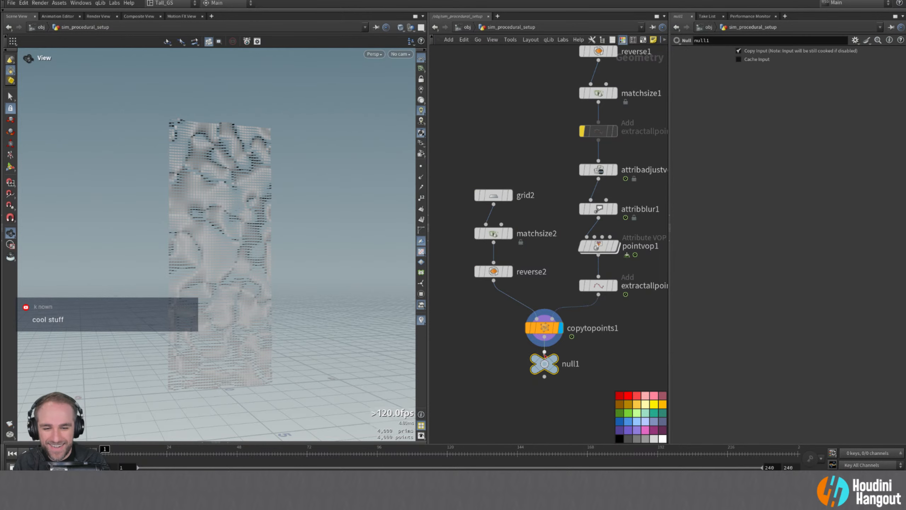
- Rename the null below copytopoints1 as OUT_INSTANCES and colour the node green
double_click(571, 370)
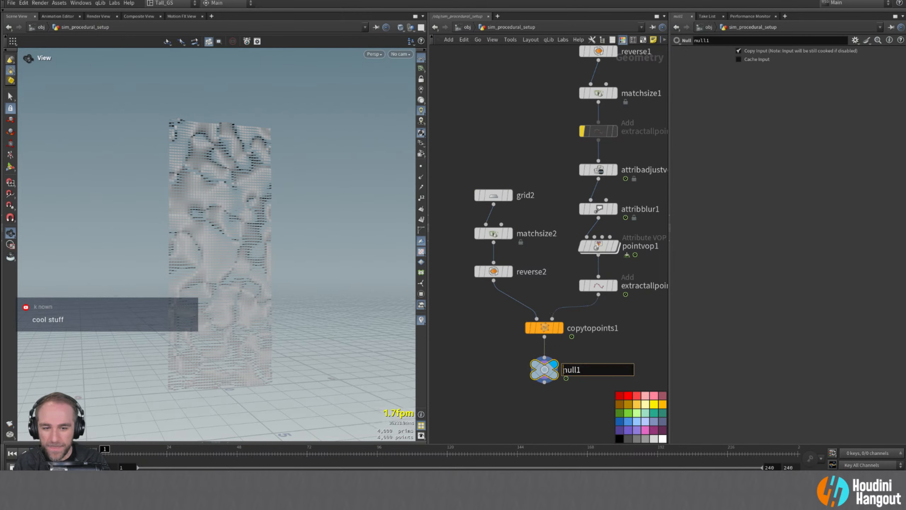
double_click(564, 369)
type("OPU")
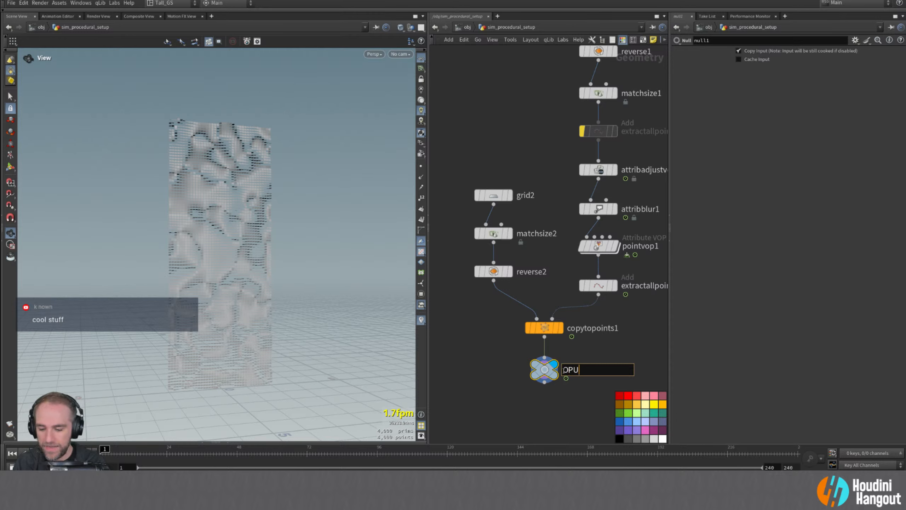
type("T_INSTNC")
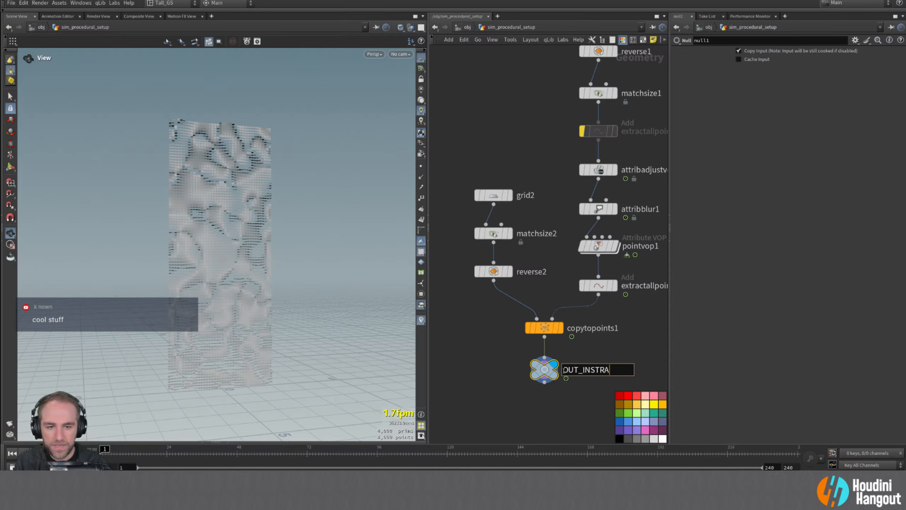
key("BackSpace")
key("BackSpace")
type("ANCES")
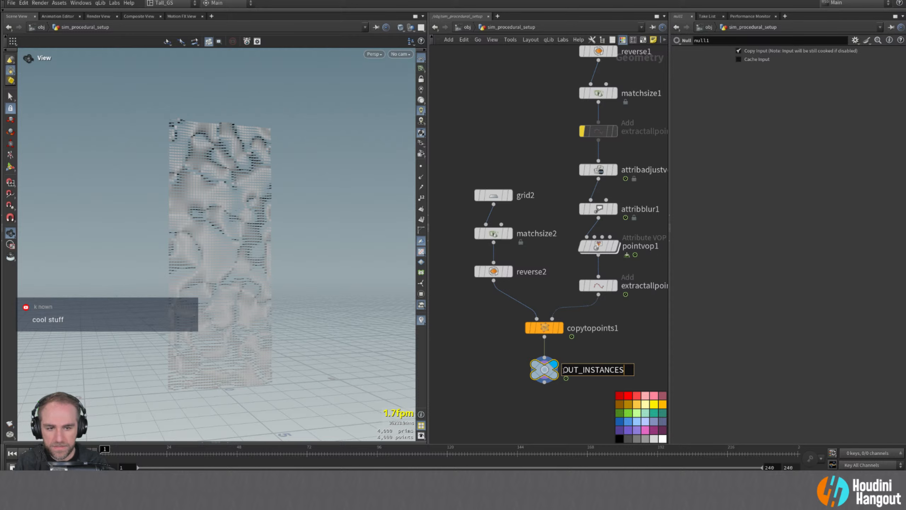
key("Return")
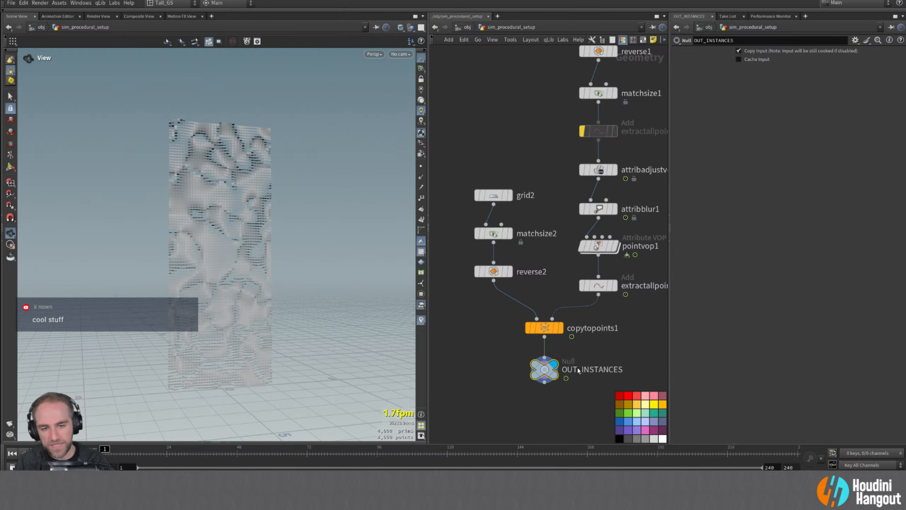
left_click(620, 412)
left_click(578, 417)
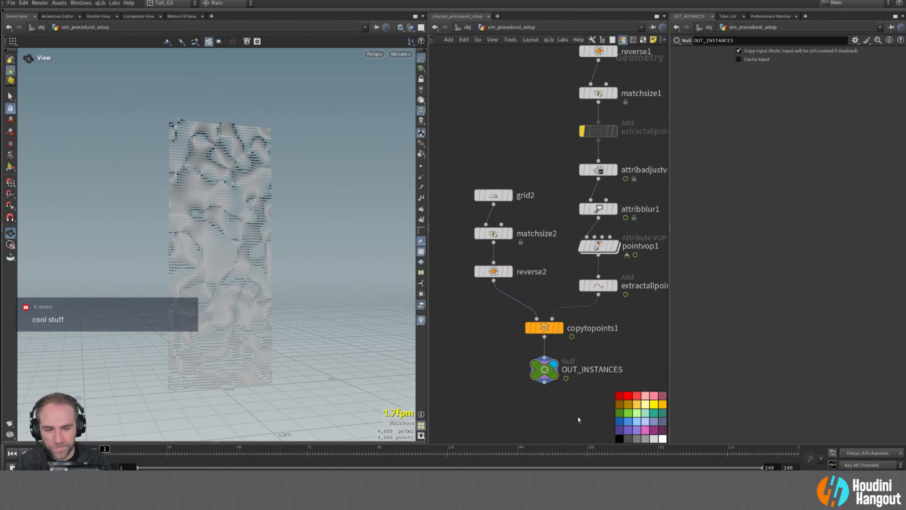
- Add a LOP Network at the object level below sim_procedural_setup and rename it SOLARIS
key("h")
key("u")
key("Tab")
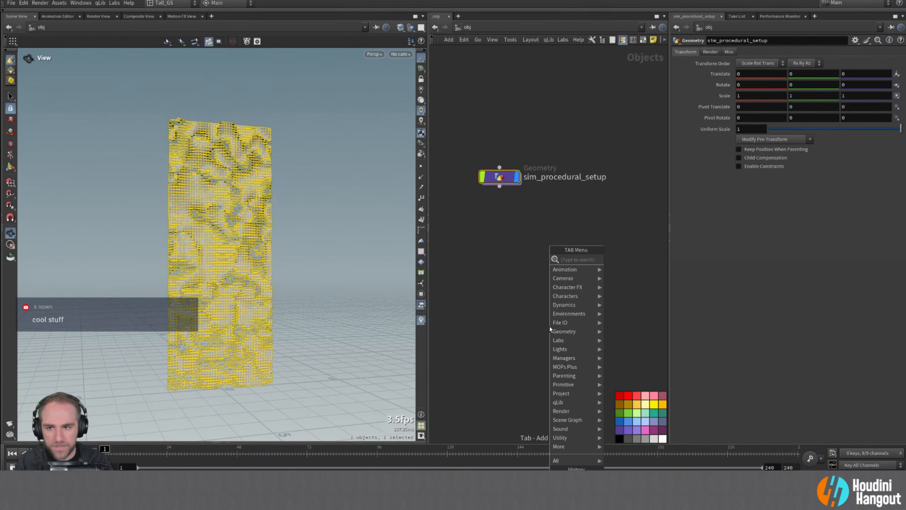
type("dopnet")
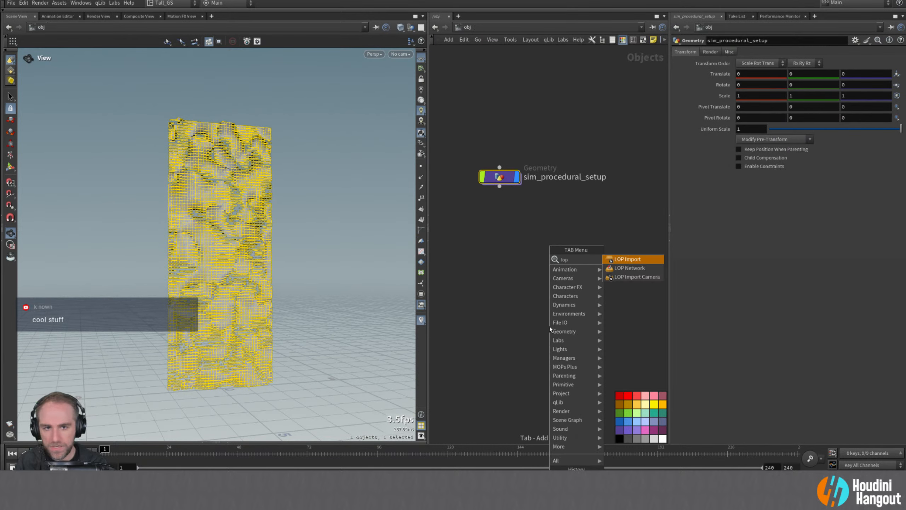
key("Return")
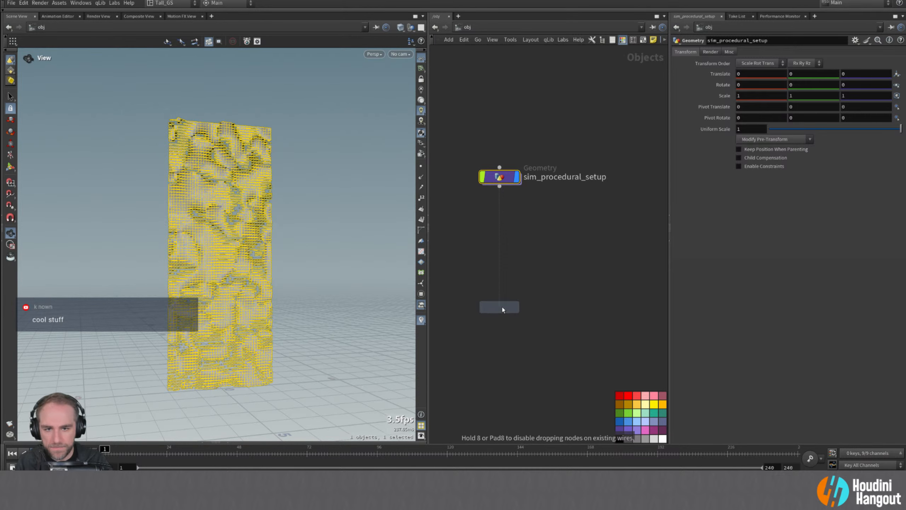
left_click(502, 306)
double_click(534, 309)
type("SOLARTI")
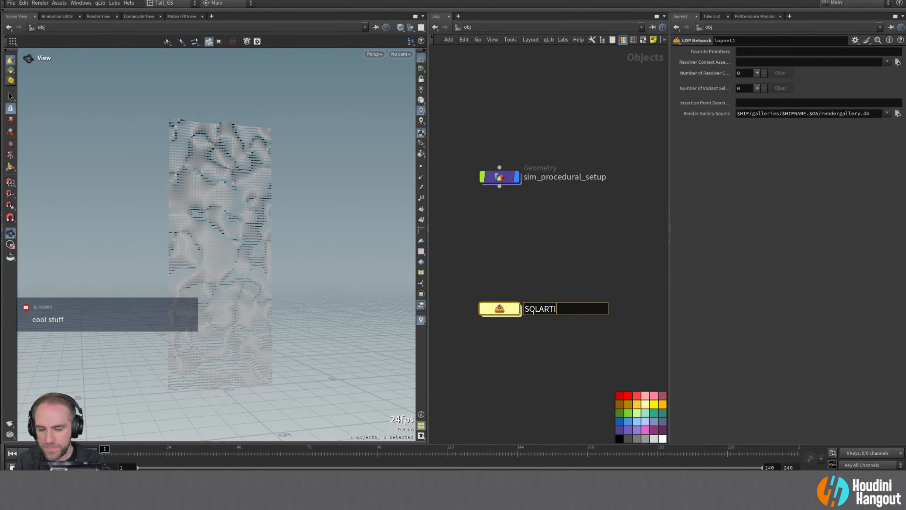
type("S")
key("Return")
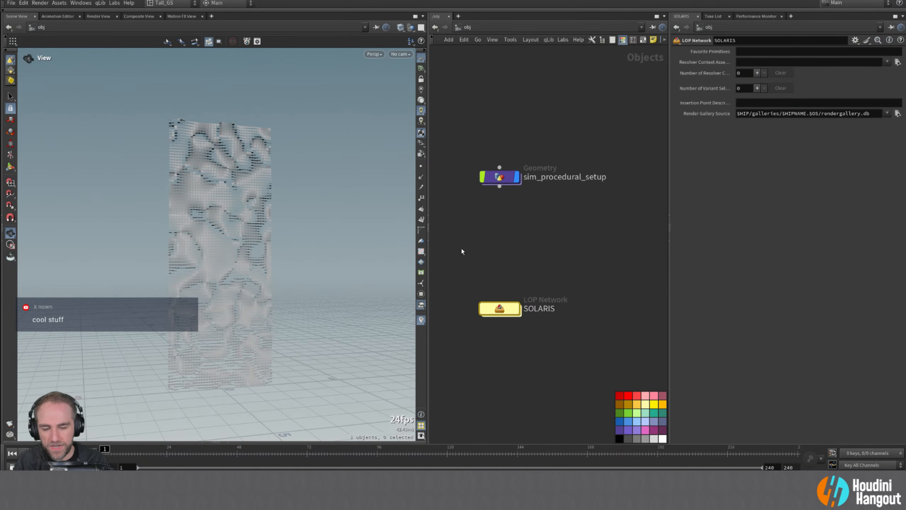
left_click(637, 394)
- Enter the SOLARIS network and add a SOP Import node
double_click(500, 310)
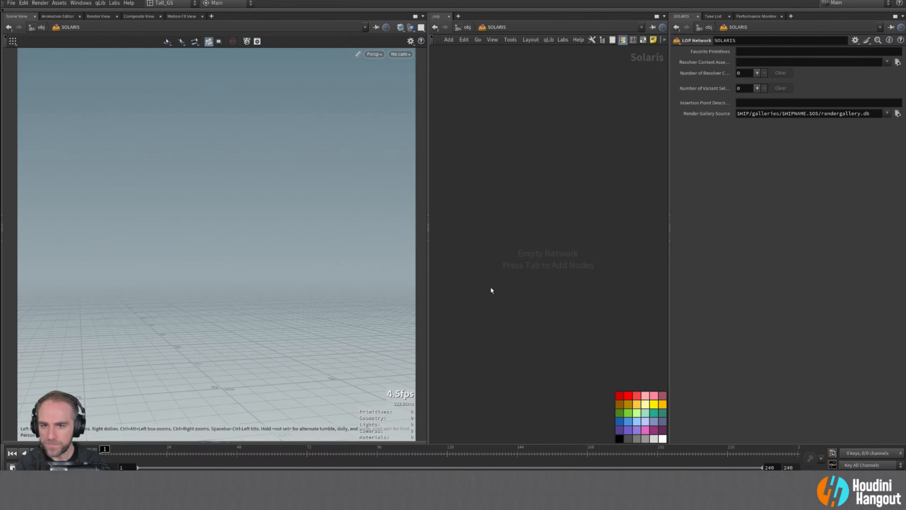
key("Tab")
type("sop")
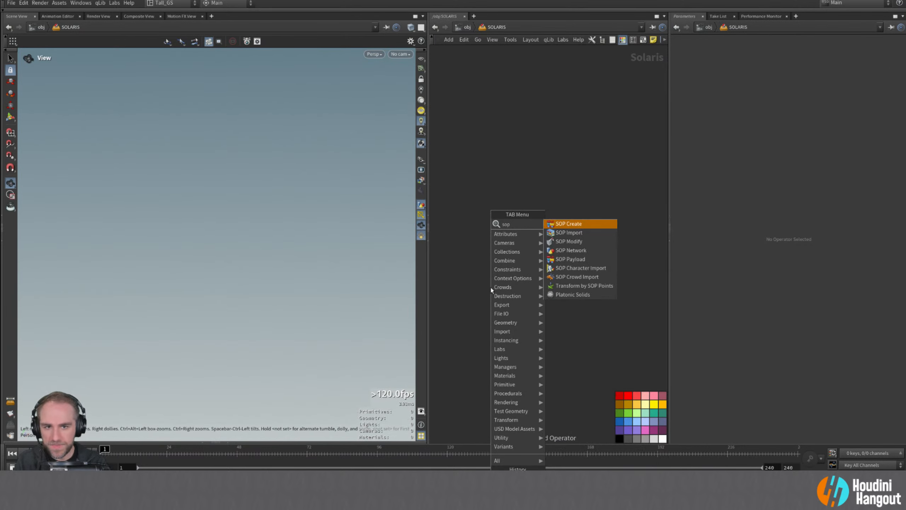
key("Down")
key("Return")
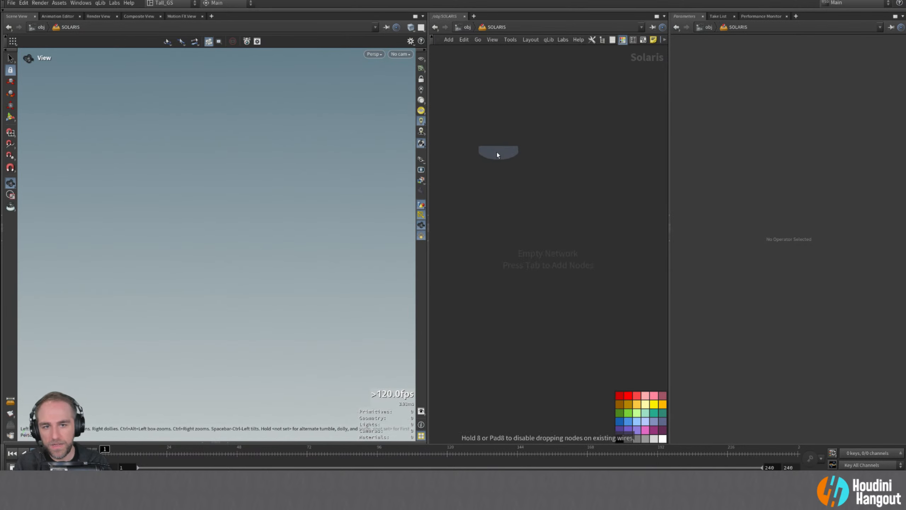
left_click(528, 164)
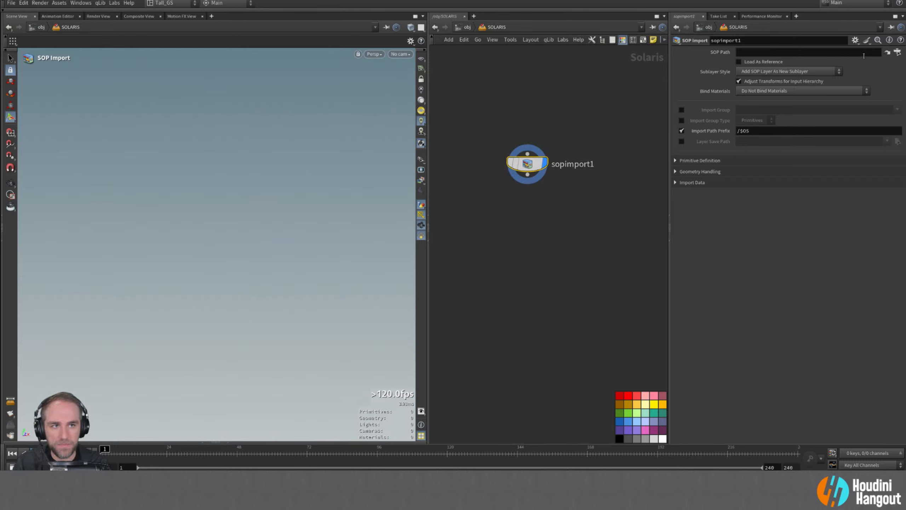
- Set the SOP Path of sopimport1 to /obj/sim_procedural_setup/OUT_INSTANCES
left_click(898, 52)
left_click_drag(840, 5, 494, 103)
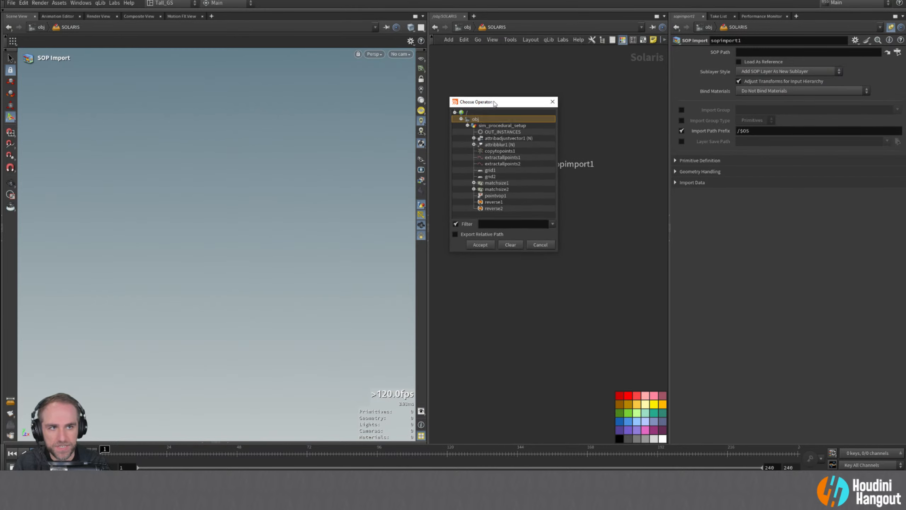
left_click(502, 131)
left_click(473, 245)
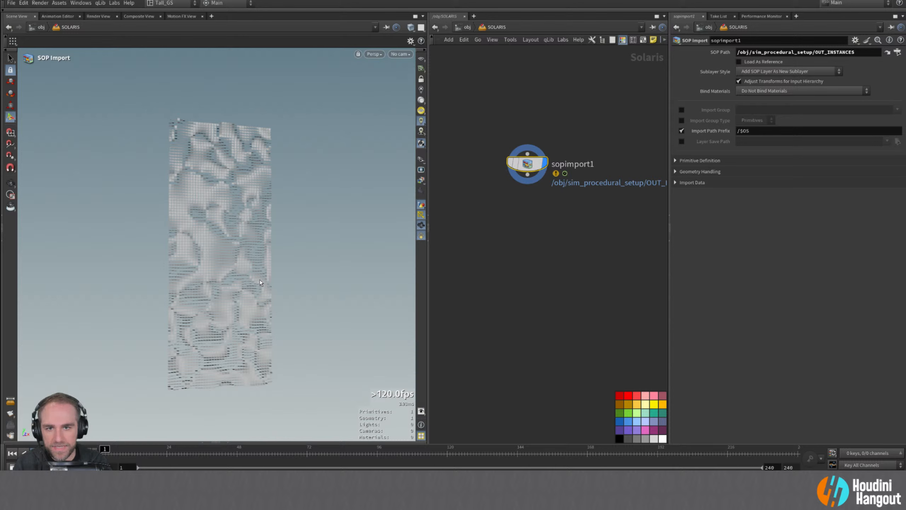
- Look through the Import Data and Primitive Definition settings of sopimport1
left_click(681, 182)
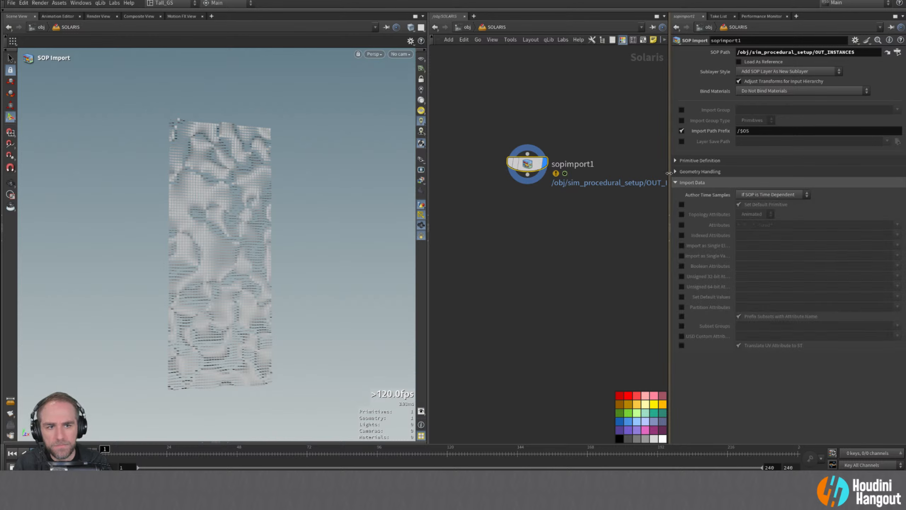
left_click(675, 182)
left_click(675, 161)
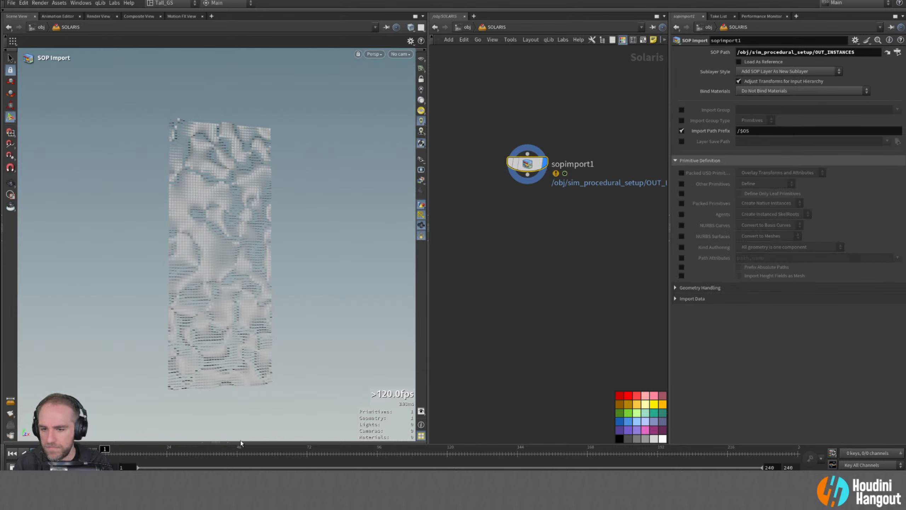
- Reveal the scene graph below the viewport and expand sopimport1 to examine its child primitives with the full panel in view
left_click_drag(216, 442, 216, 280)
left_click(12, 339)
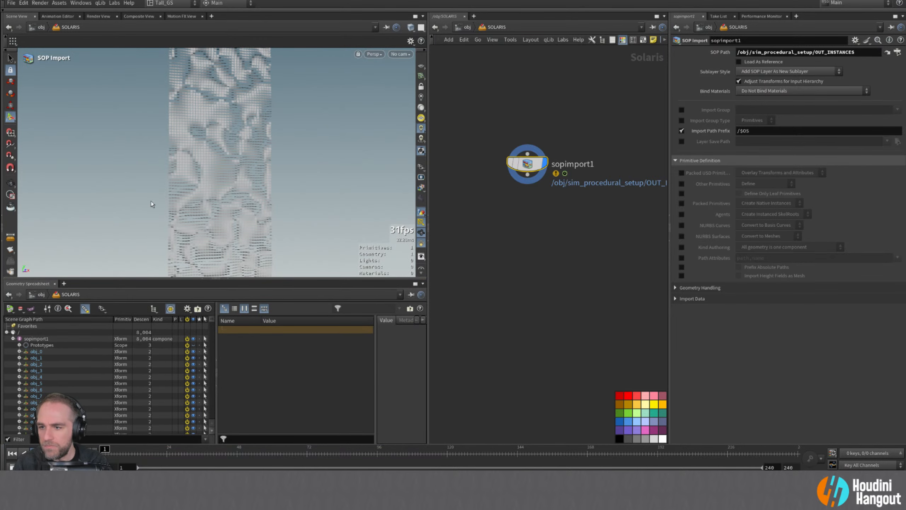
key("Escape")
scroll(209, 163, "down", 3)
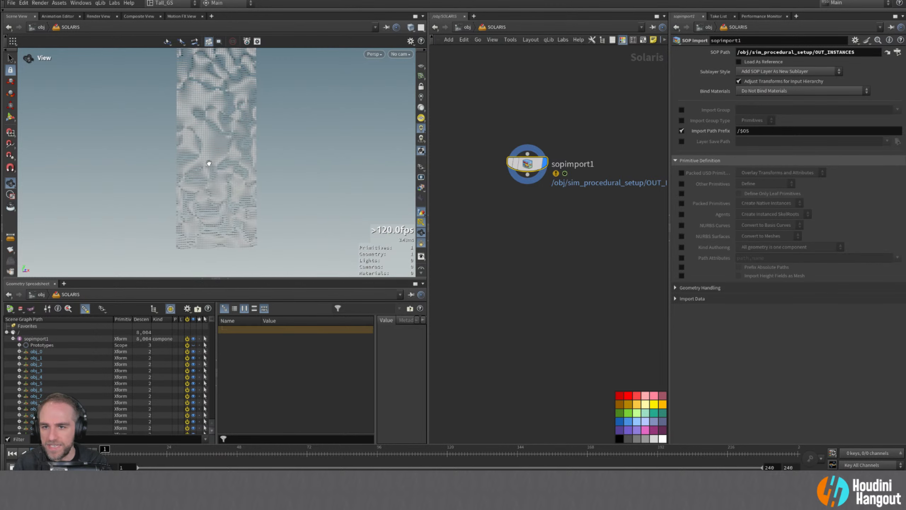
middle_click_drag(211, 178, 216, 203, "alt")
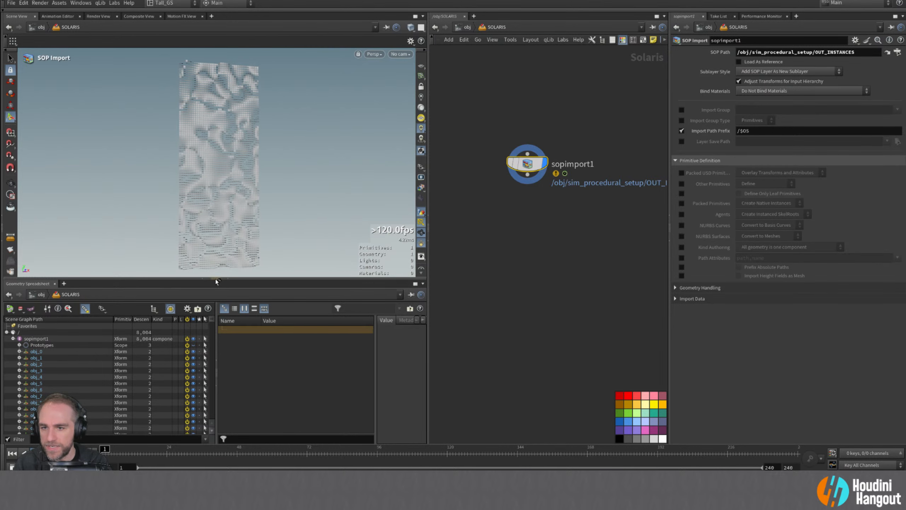
left_click_drag(215, 280, 216, 287)
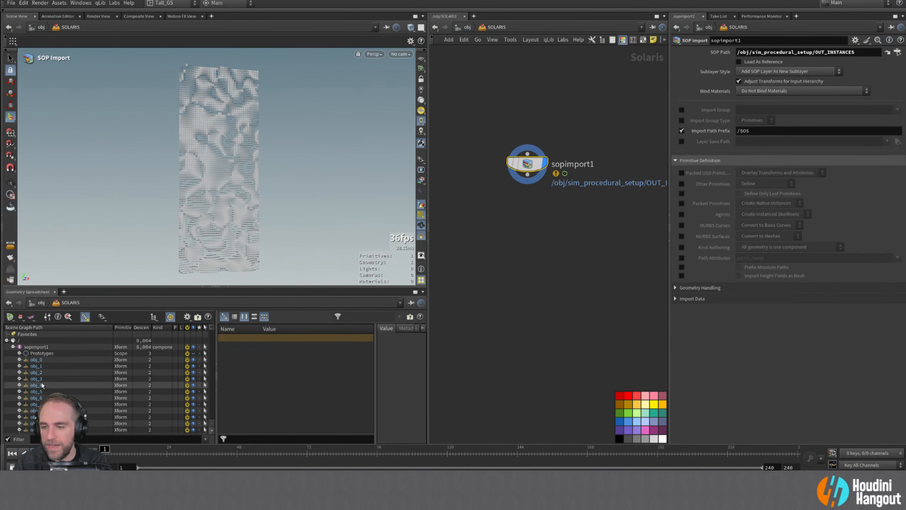
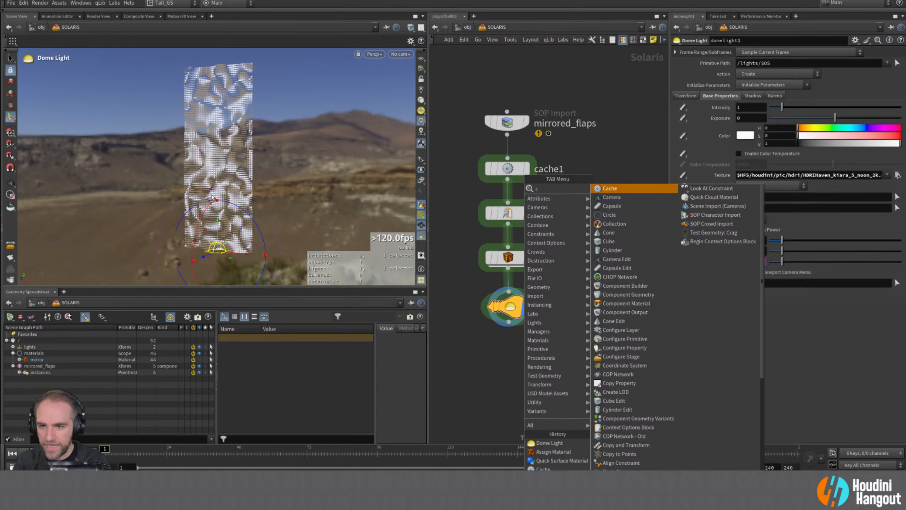
- Add a Camera node after domelight1, created from the current viewport view
key("Escape")
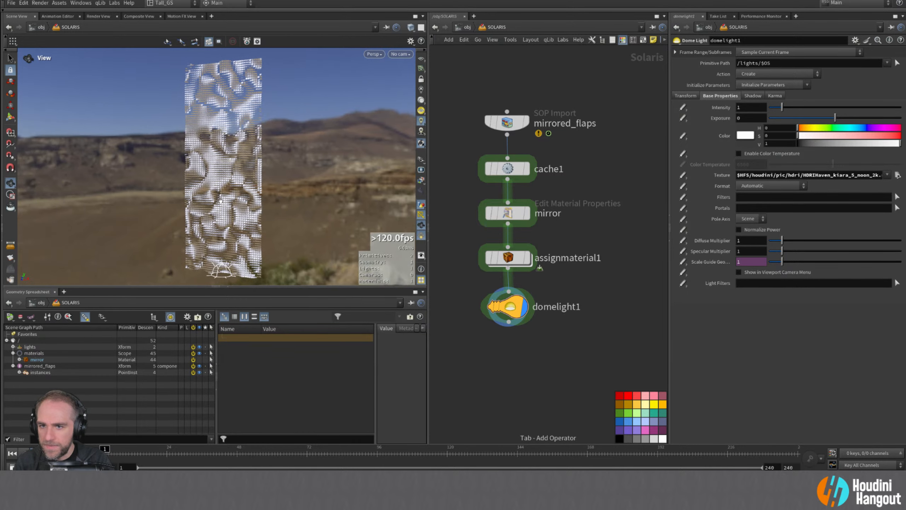
key("Tab")
type("camer")
key("Return")
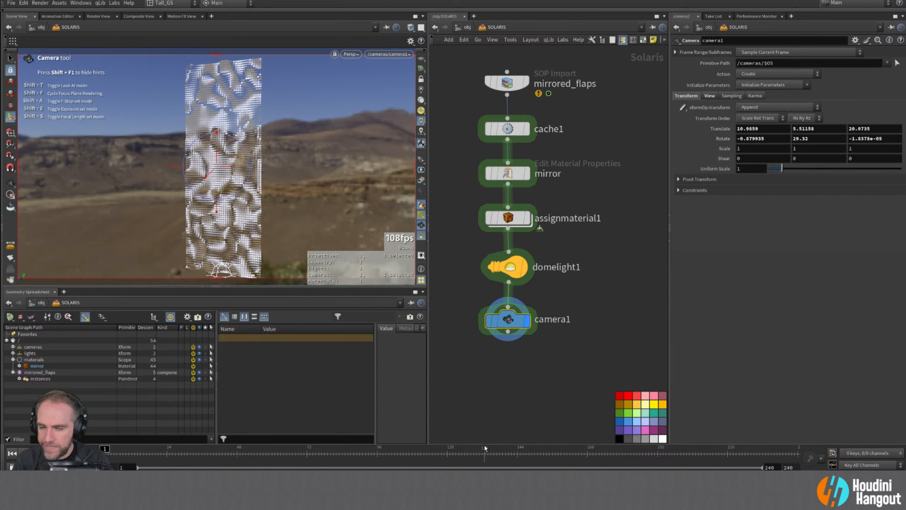
- Add Karma render nodes below camera1 and switch the viewport renderer to Karma CPU
key("Tab")
type("karma")
key("Return")
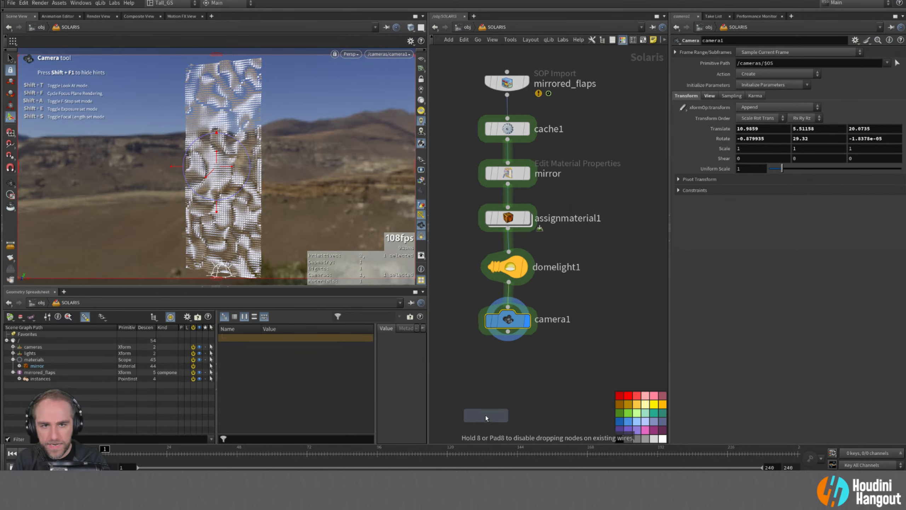
left_click(528, 366)
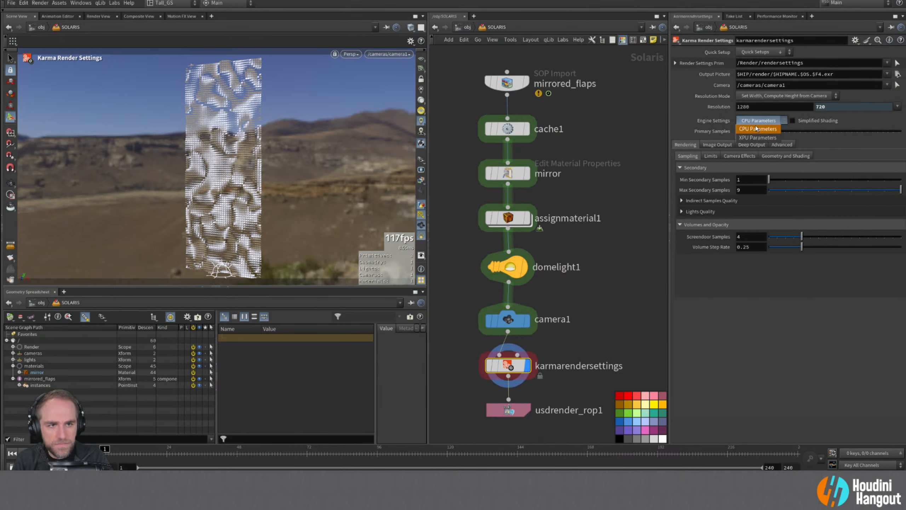
left_click(350, 55)
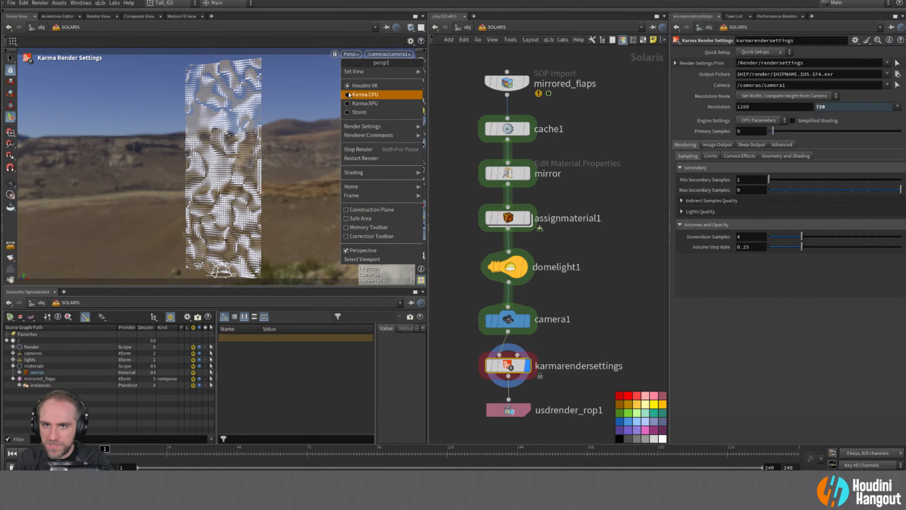
left_click(350, 92)
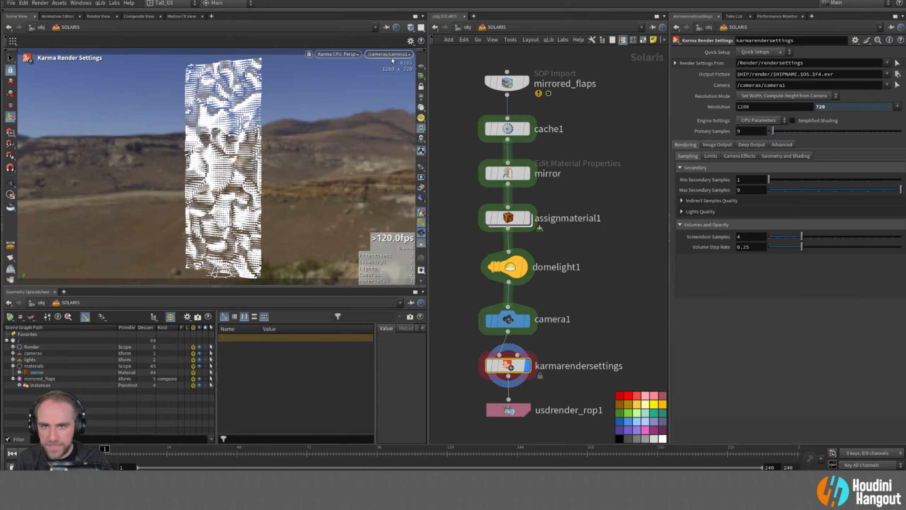
- Lock camera1 to the view, move it in close on the mirrored flaps, and go to frame 44
left_click(421, 87)
right_click_drag(235, 161, 458, 132, "alt")
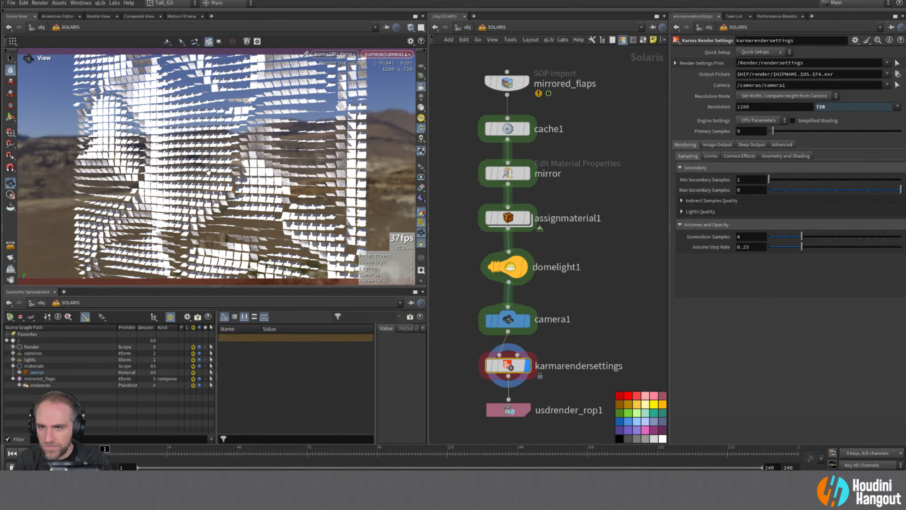
right_click_drag(209, 172, 257, 170, "alt")
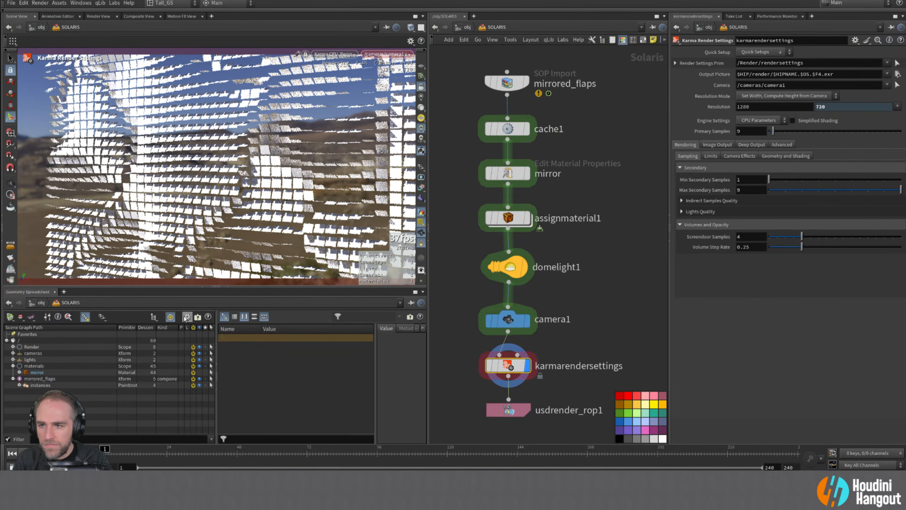
left_click_drag(128, 452, 226, 451)
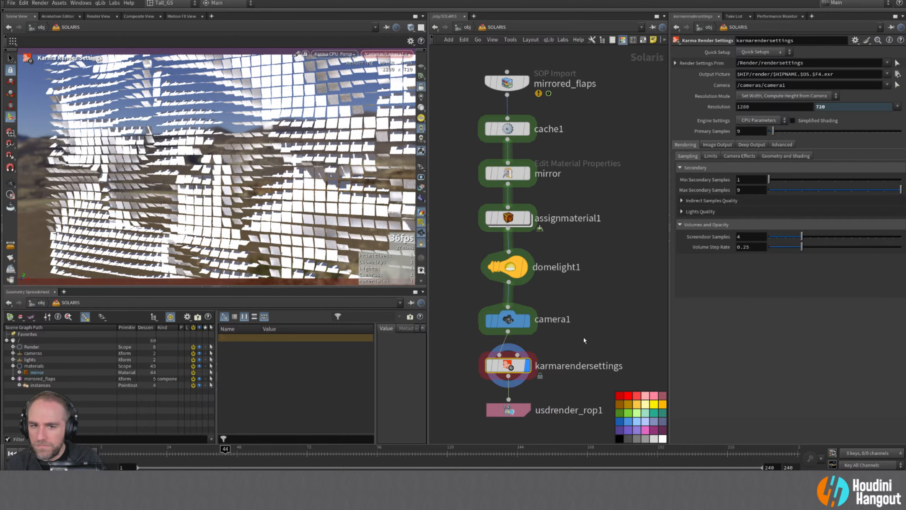
- Set the exposure of domelight1 to -0.5
left_click(508, 267)
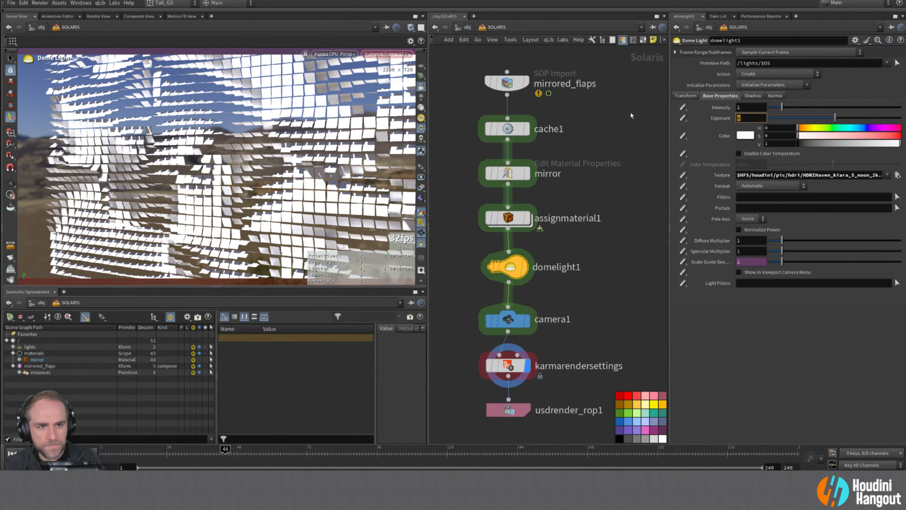
type("-0.5")
key("Return")
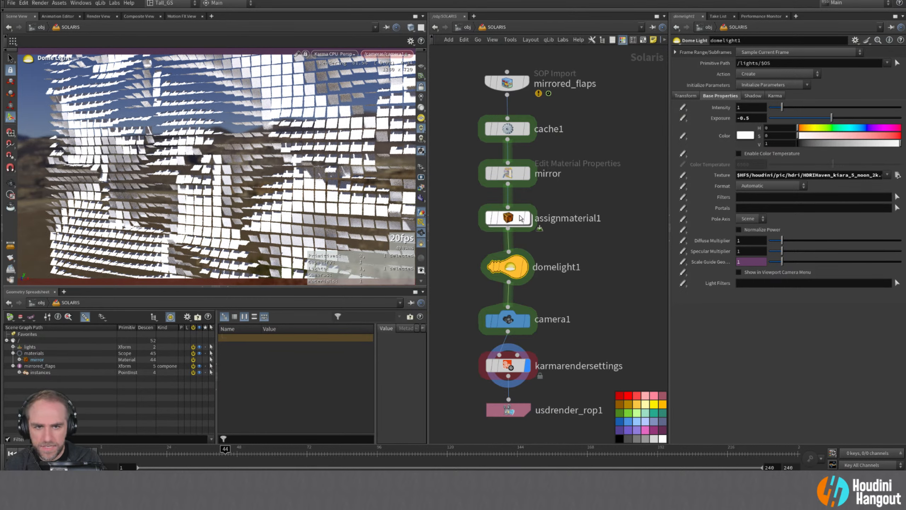
- Set the mirror material's specular roughness to 0 and inspect the flap reflections up close at frame 60
left_click(510, 175)
left_click_drag(774, 218, 768, 221)
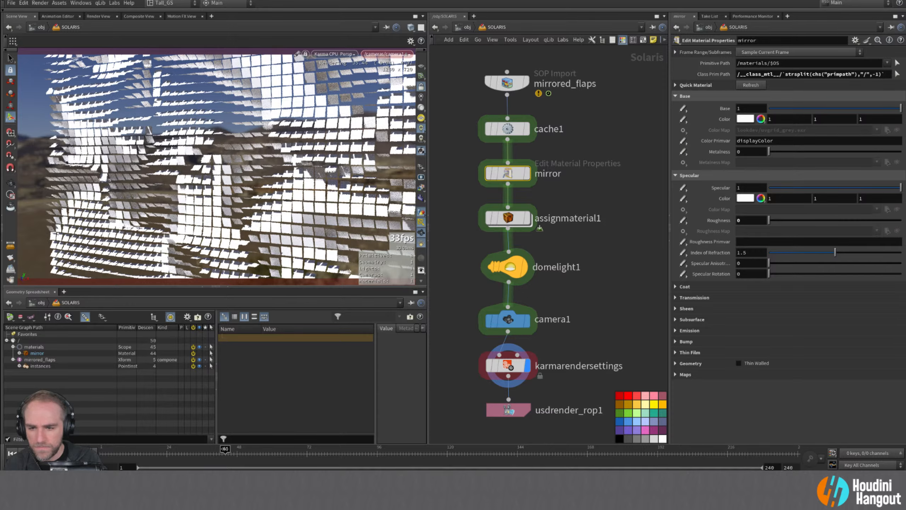
left_click_drag(225, 449, 272, 449)
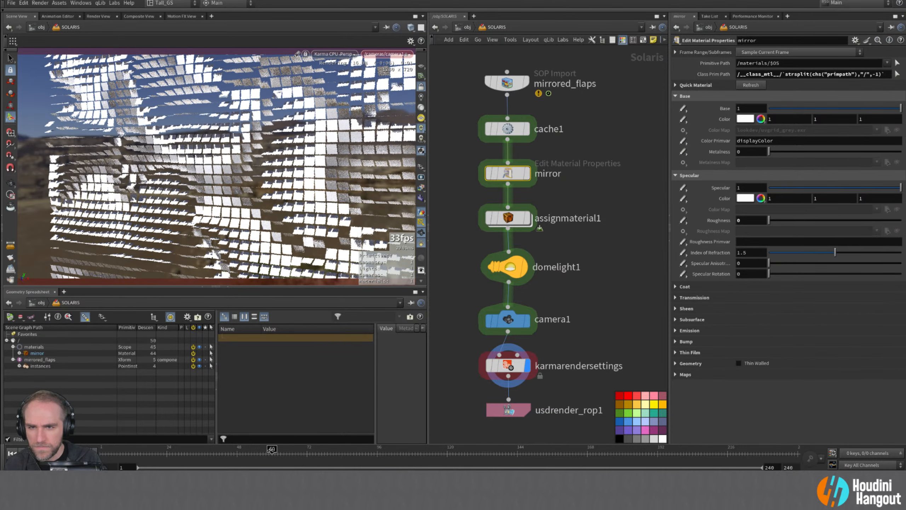
left_click_drag(286, 130, 159, 152, "alt")
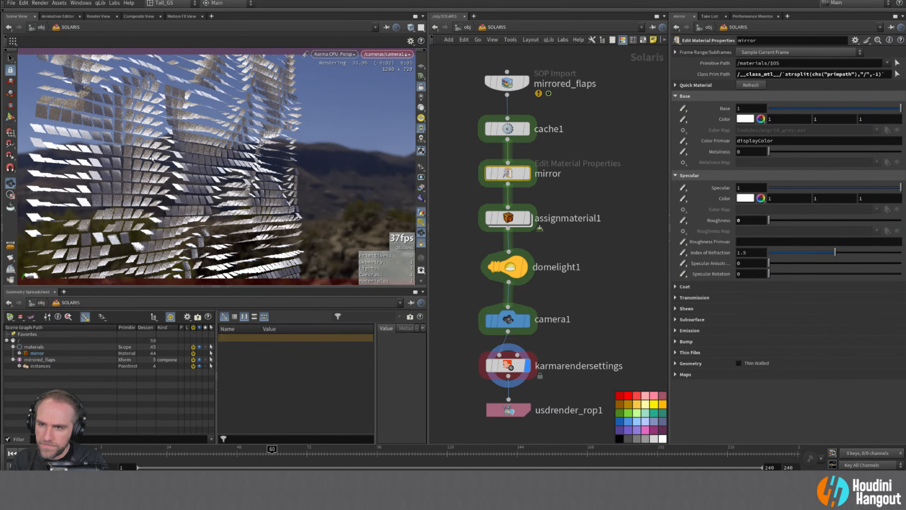
left_click_drag(149, 157, 248, 168, "alt")
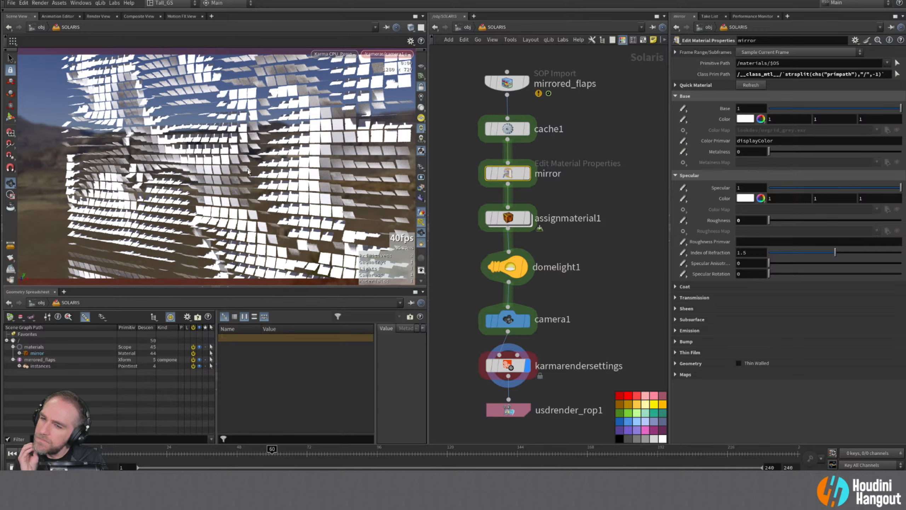
right_click_drag(249, 172, 499, 134)
left_click_drag(277, 196, 300, 148)
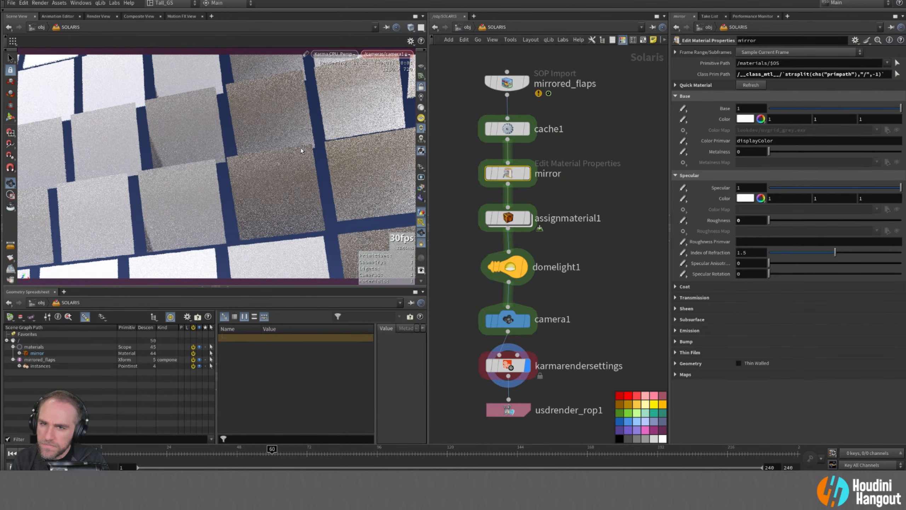
left_click_drag(291, 160, 289, 146)
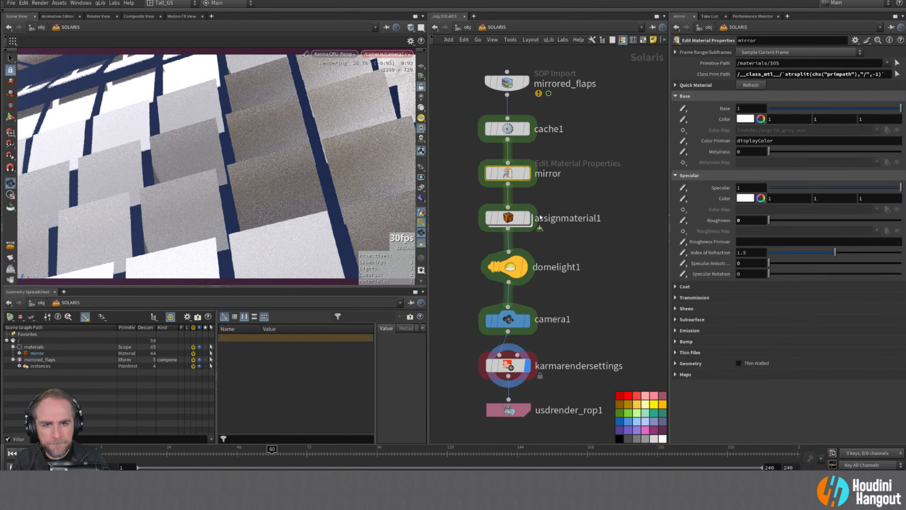
- Set the mirror material's coat roughness to 0
left_click(675, 297)
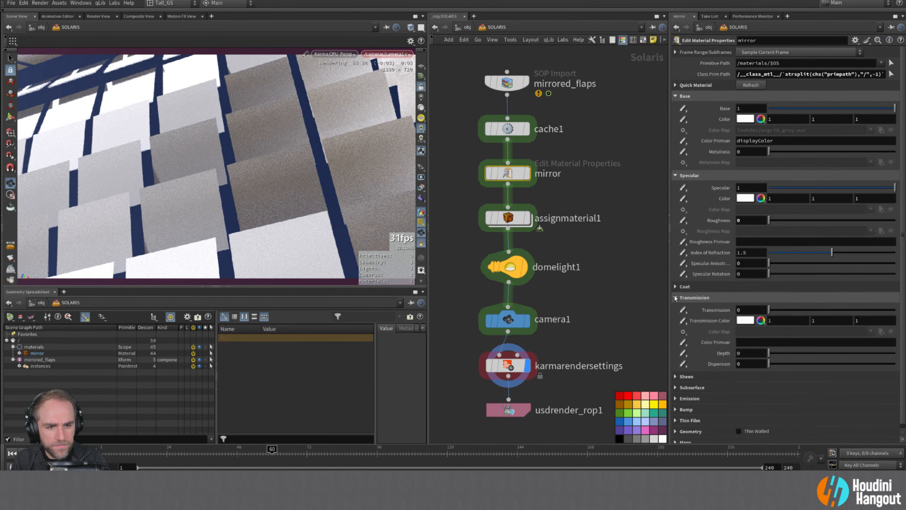
left_click(676, 297)
left_click(675, 287)
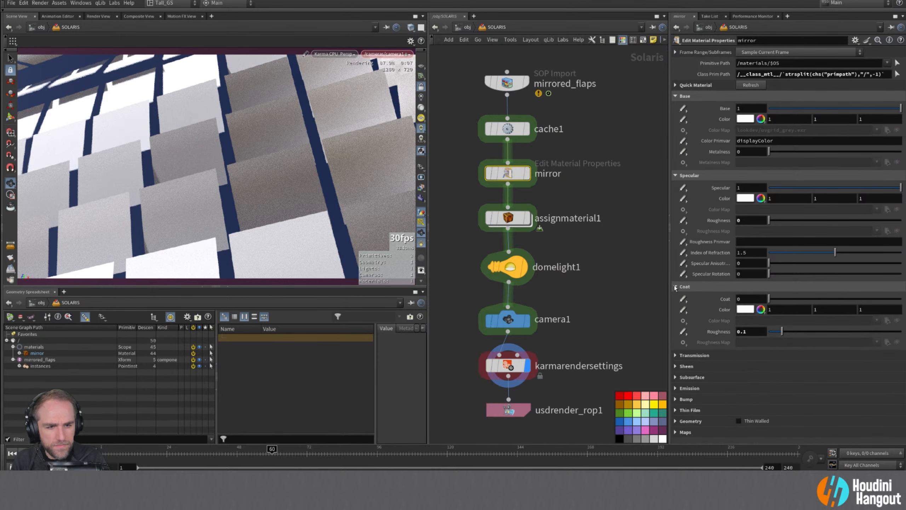
left_click(676, 287)
left_click(675, 287)
left_click_drag(782, 334, 750, 336)
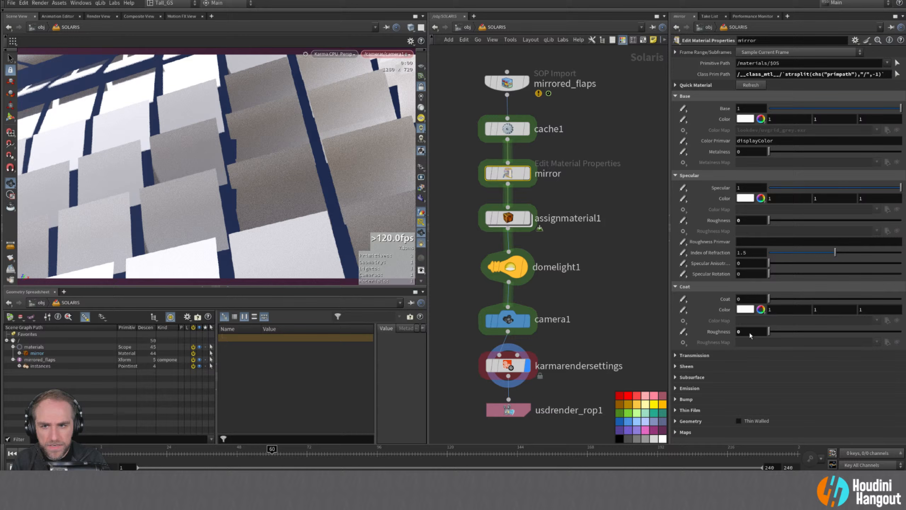
- Set the mirror material's sheen roughness to 0 and expand its remaining parameter groups, including Subsurface and Emission
left_click(675, 366)
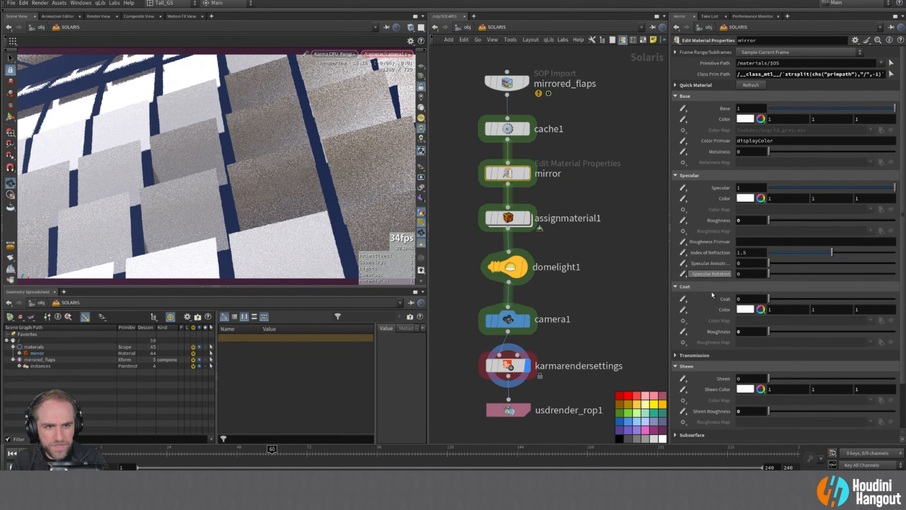
scroll(713, 280, "down", 3)
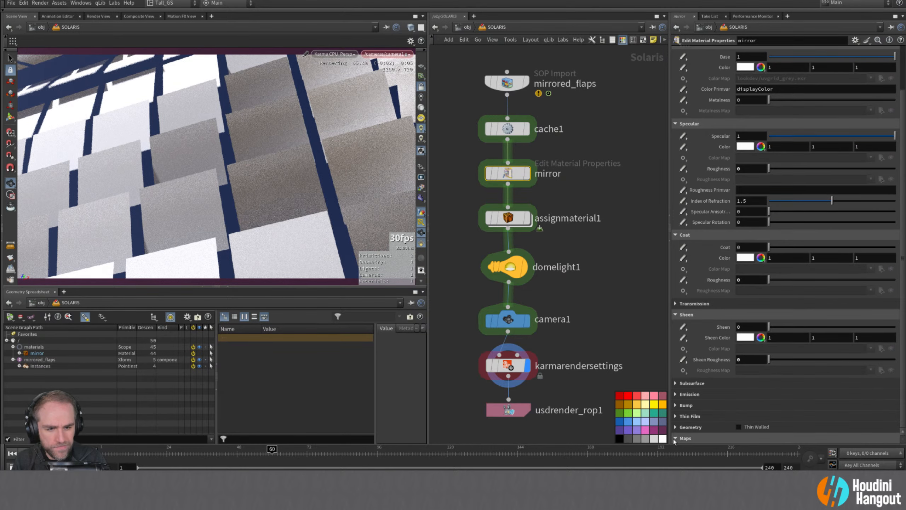
left_click(676, 393)
left_click(678, 383)
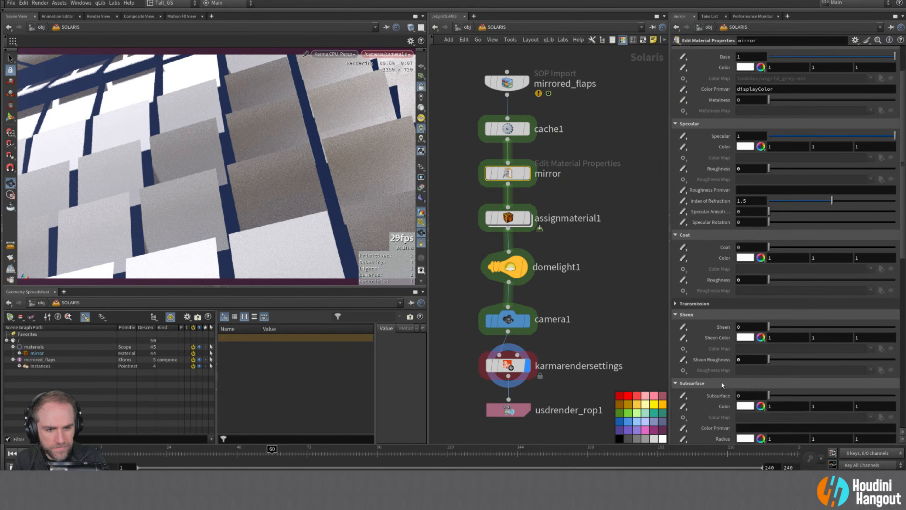
- Try a Bump Scale of 0 on the mirror material and undo it while reviewing the remaining parameters
scroll(721, 385, "down", 12)
scroll(720, 386, "down", 7)
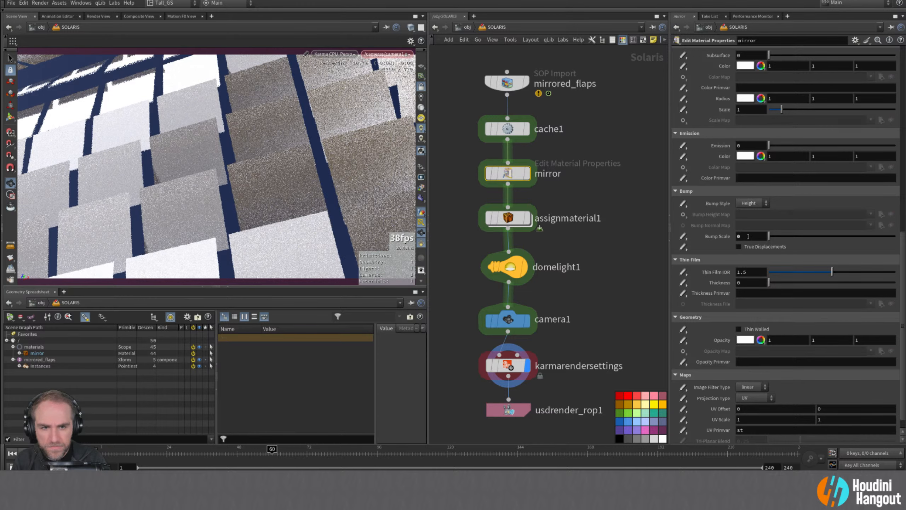
key("ctrl+z")
scroll(724, 311, "down", 1)
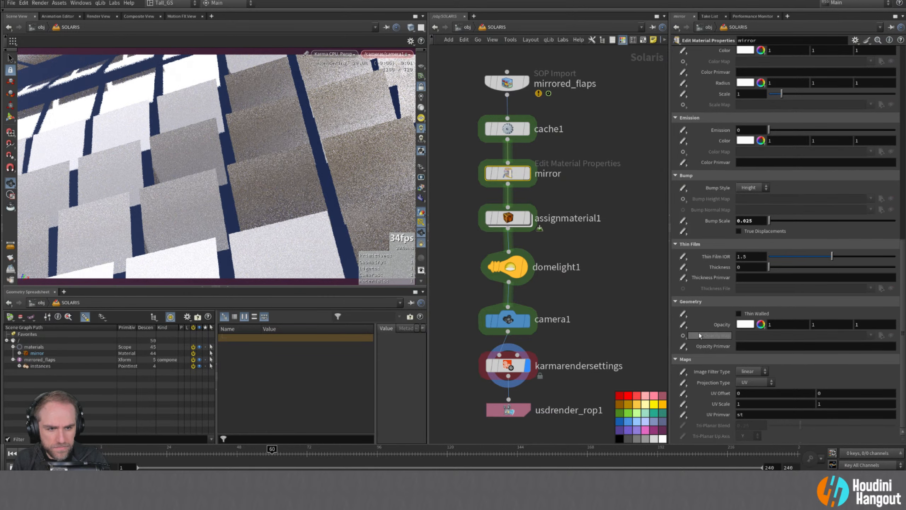
scroll(700, 333, "up", 20)
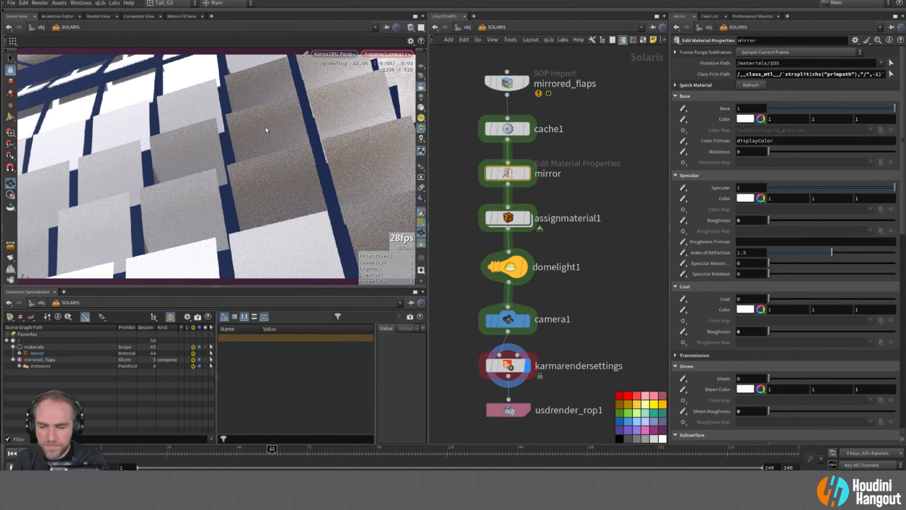
- Expand the instances in the scene graph and set assignmaterial1's primitives to the mesh_0 prototype instead of the whole /mirrored_flaps primitive
left_click_drag(266, 127, 172, 188)
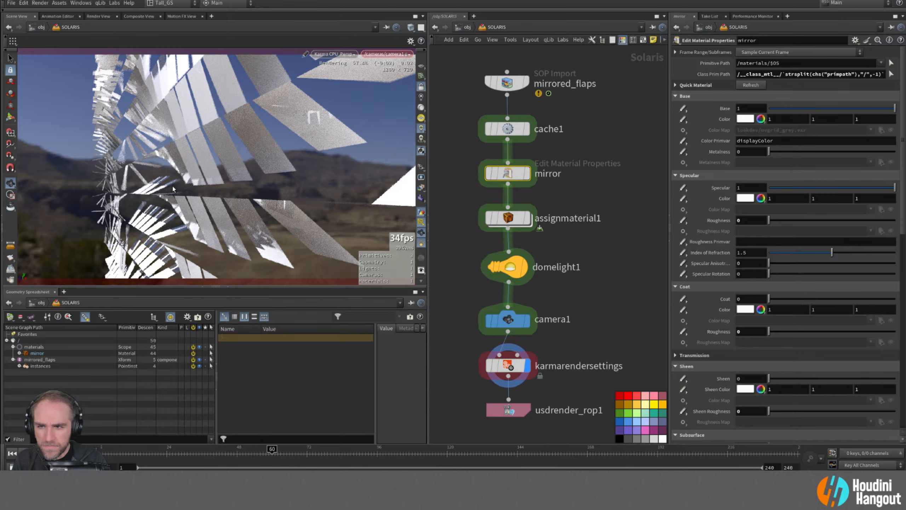
left_click_drag(173, 185, 198, 186)
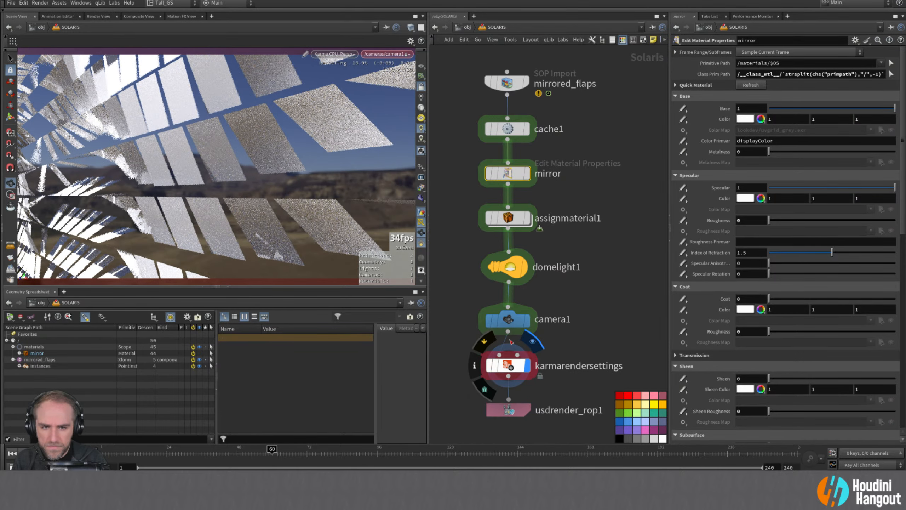
left_click(510, 219)
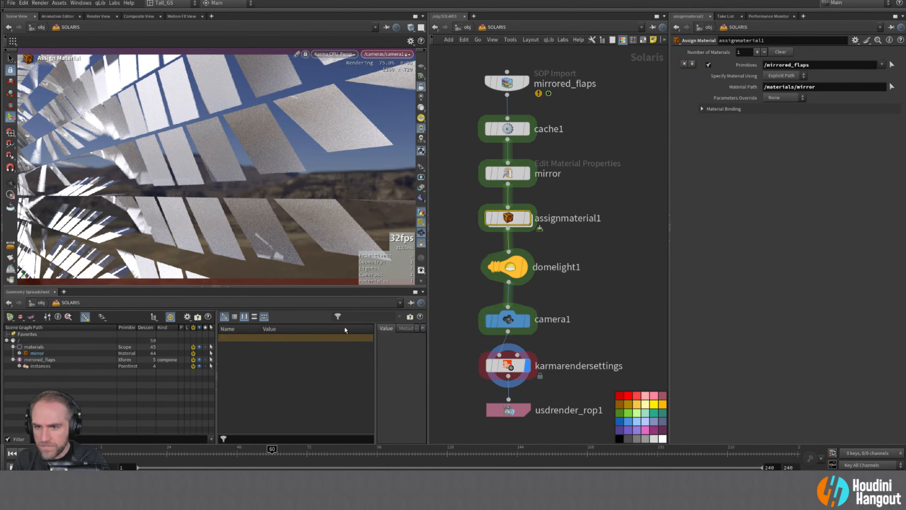
left_click(505, 174)
left_click(509, 224)
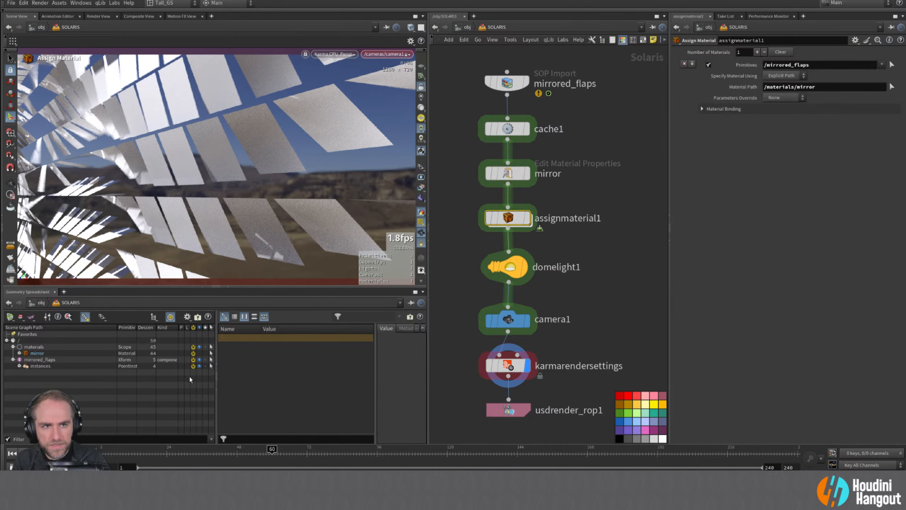
left_click(19, 366)
left_click(26, 372)
left_click(33, 379)
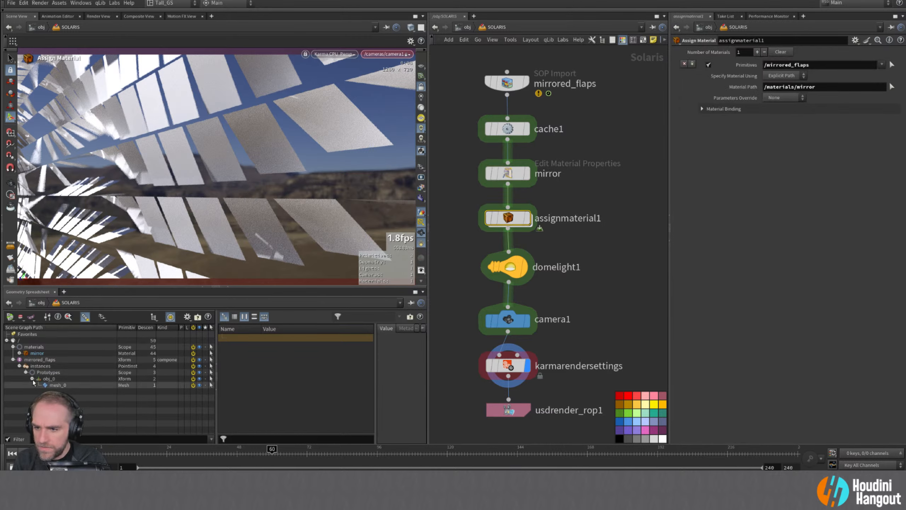
left_click(54, 385)
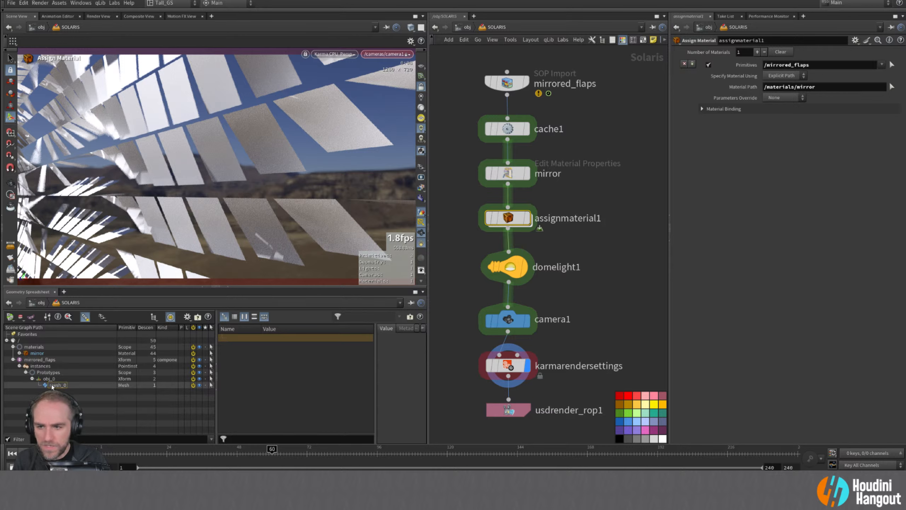
left_click_drag(809, 57, 809, 63)
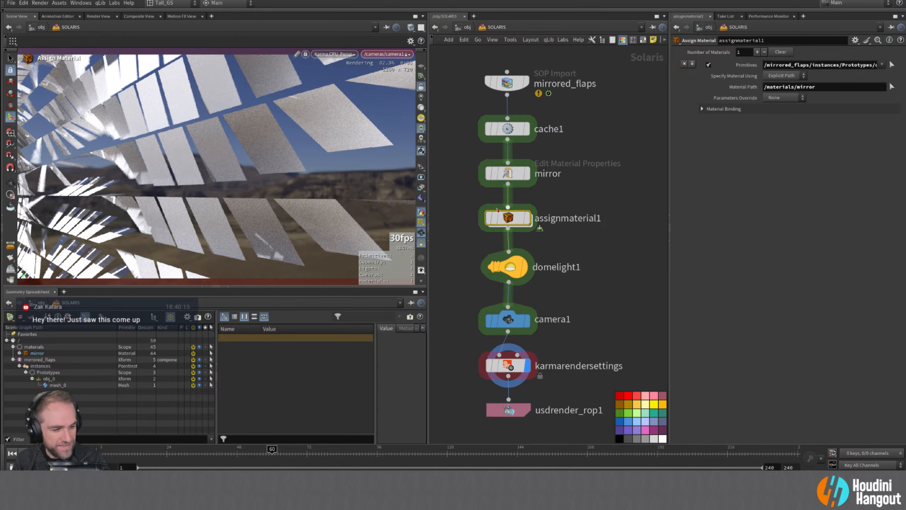
- Try the Normalize Power option on domelight1 while viewing a wider section of the flaps
left_click_drag(272, 165, 231, 195, "alt")
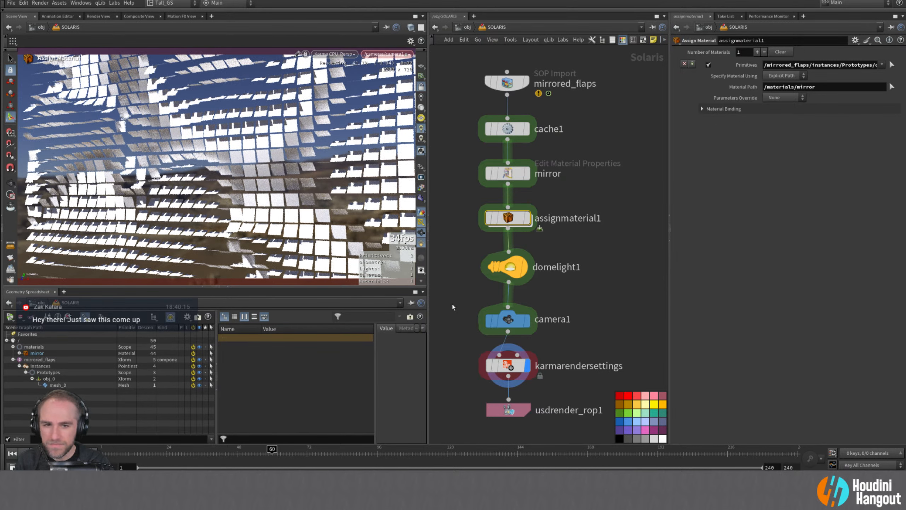
left_click(510, 268)
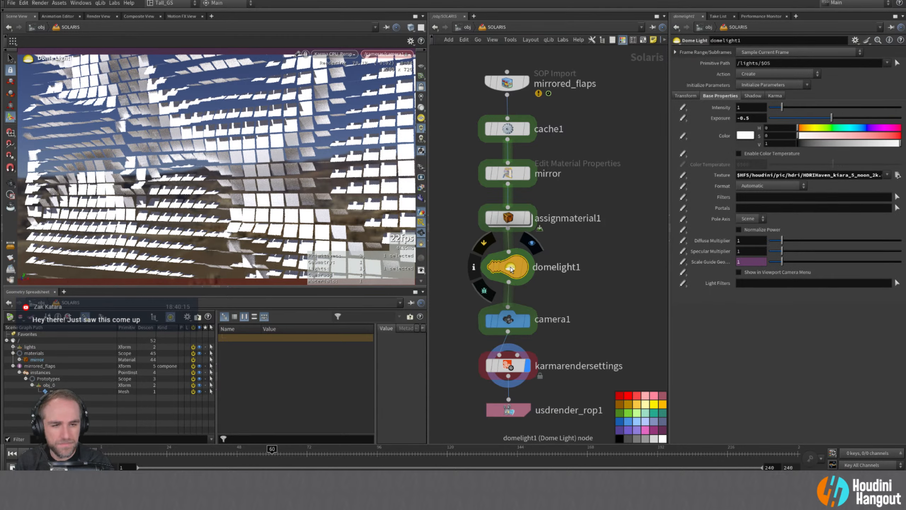
left_click(737, 229)
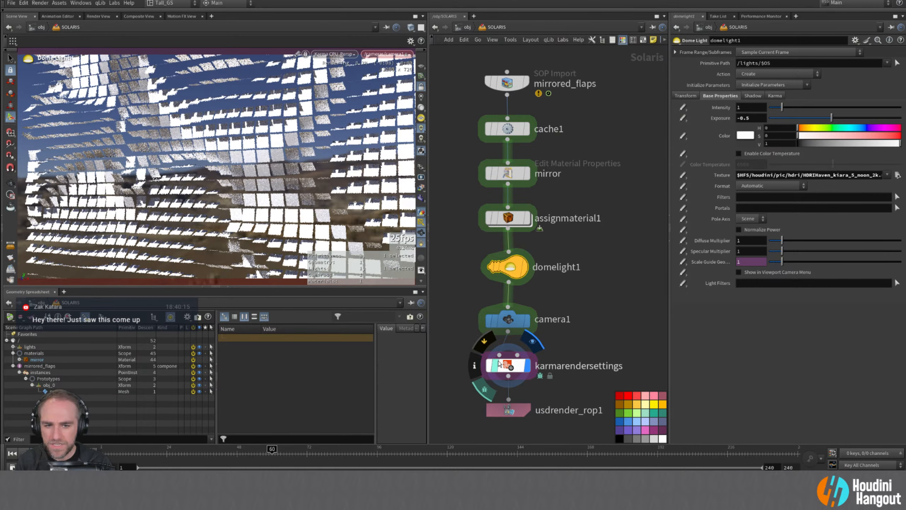
- Try another Diffuse Limit in the Karma render settings and return it to 1
left_click(508, 371)
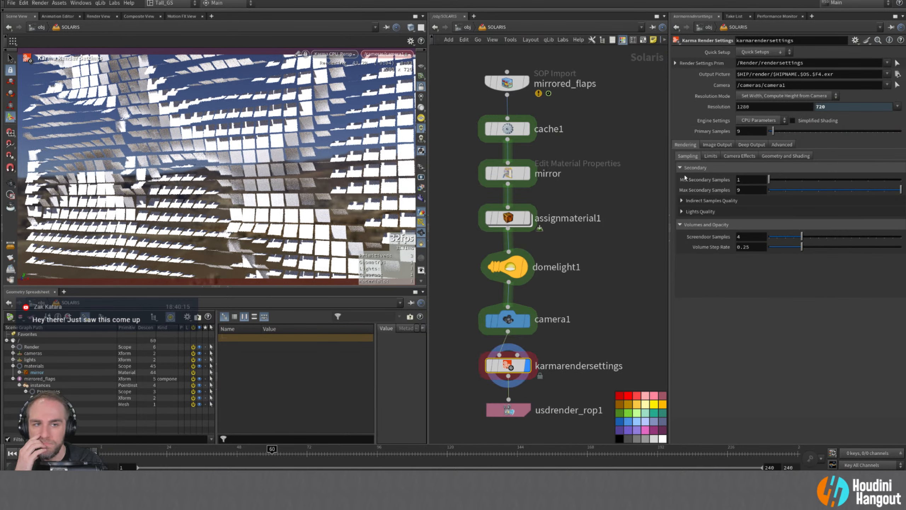
left_click(705, 156)
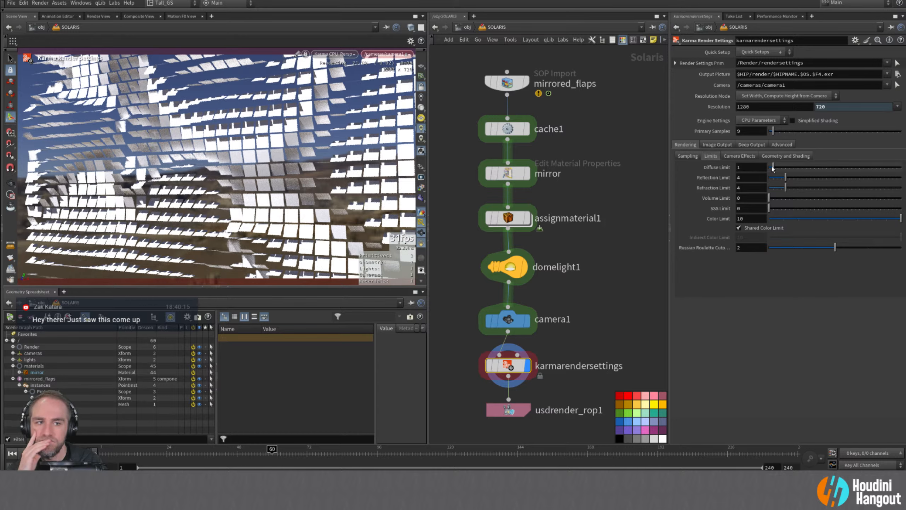
left_click_drag(777, 167, 772, 167)
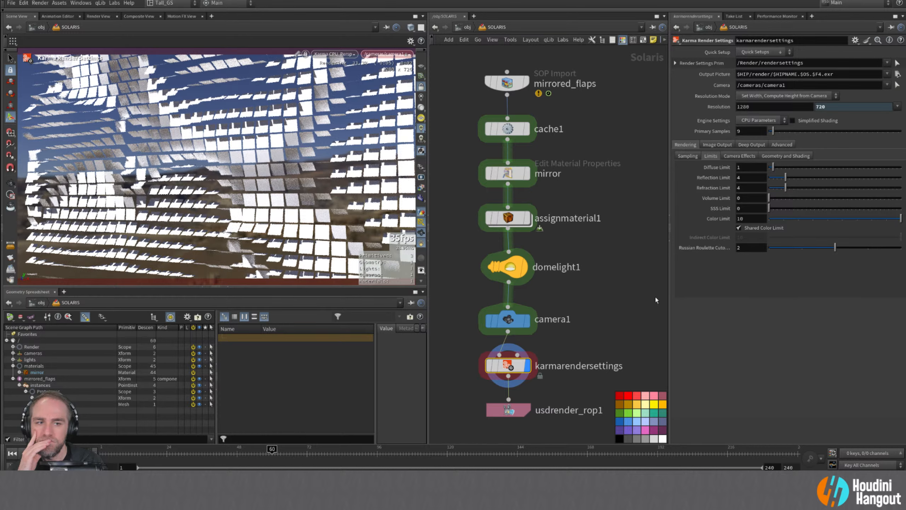
- Try Render Light Geometry on domelight1, switch it off again and return the parameter to Do Nothing
left_click(511, 268)
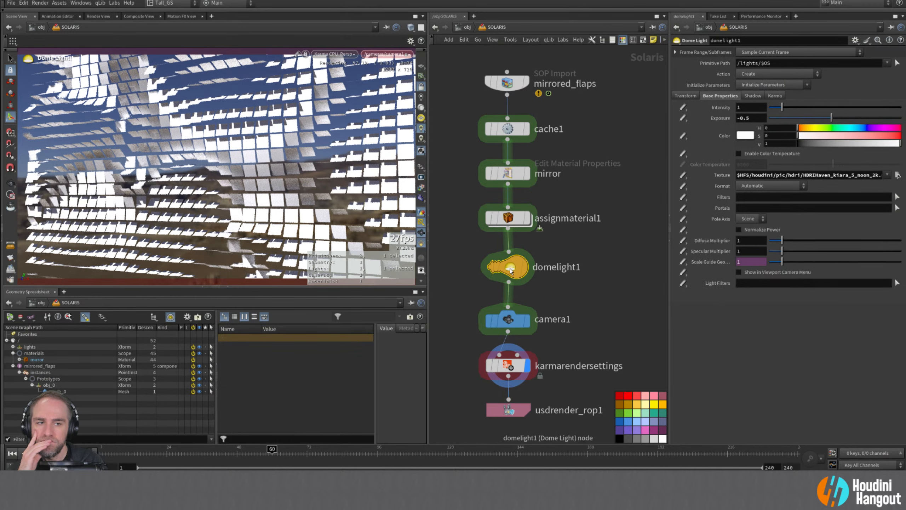
left_click(773, 97)
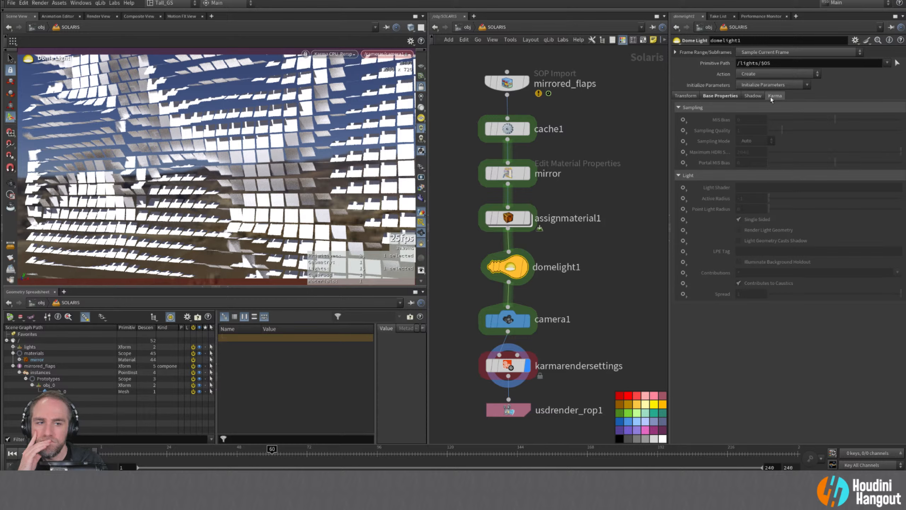
left_click(683, 234)
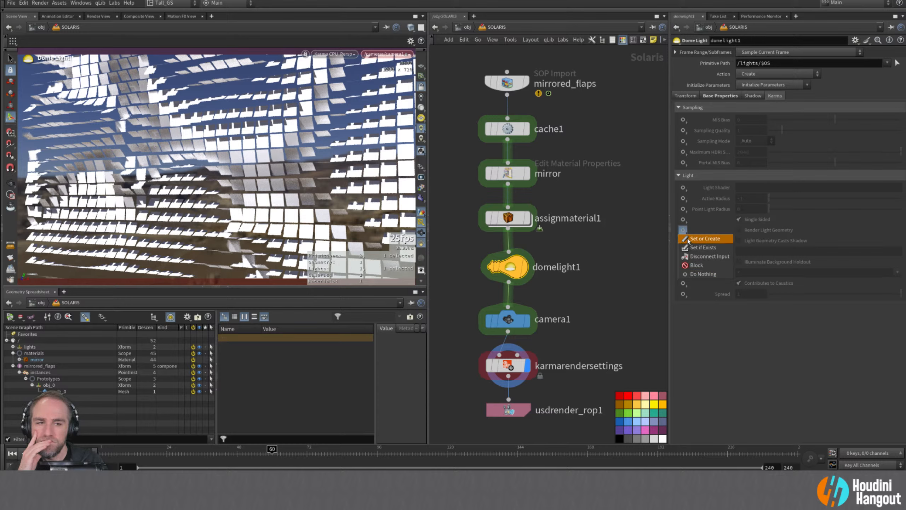
left_click(687, 240)
left_click(739, 230)
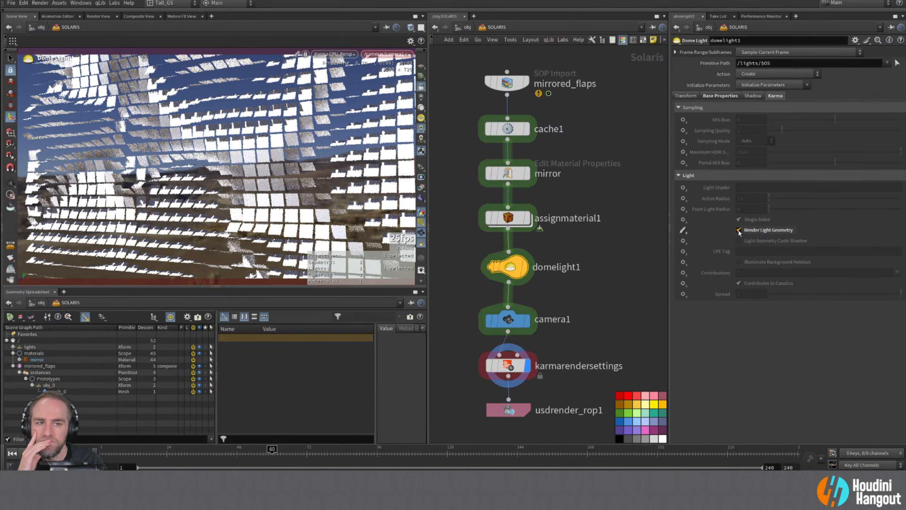
left_click(739, 230)
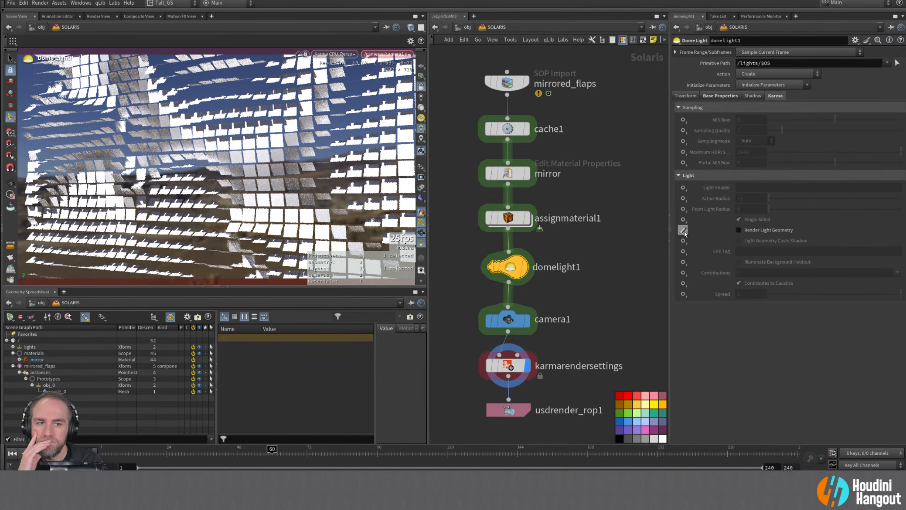
left_click(683, 231)
left_click(696, 275)
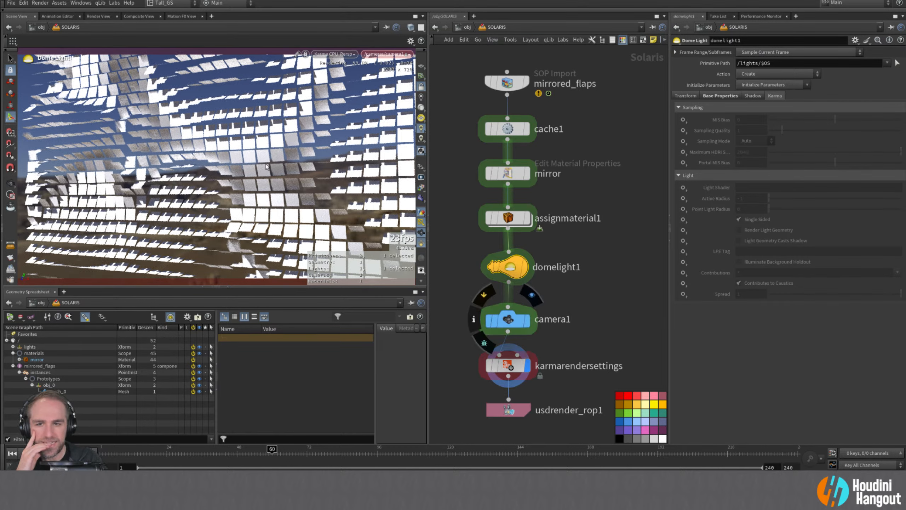
left_click_drag(263, 165, 138, 166, "alt")
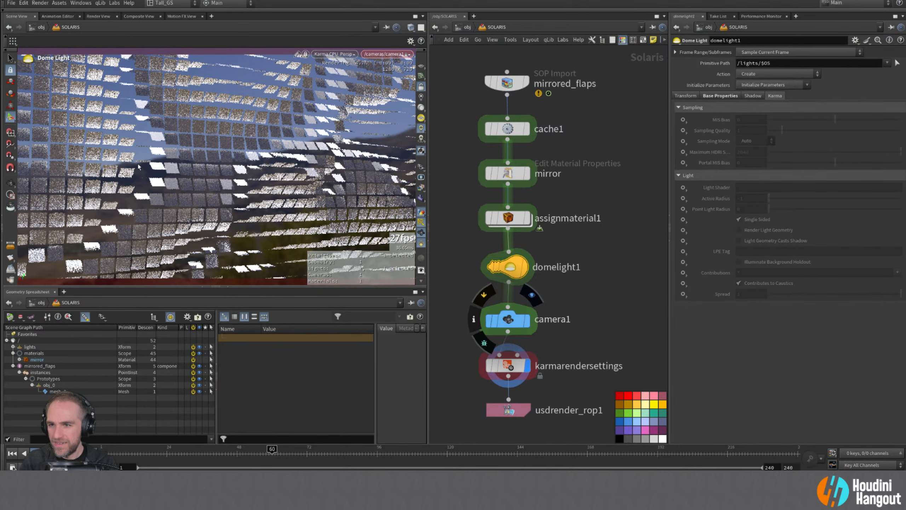
- Inspect the rendered flaps in the Karma viewport up close and from a wider angle showing the whole sculpture
key("Escape")
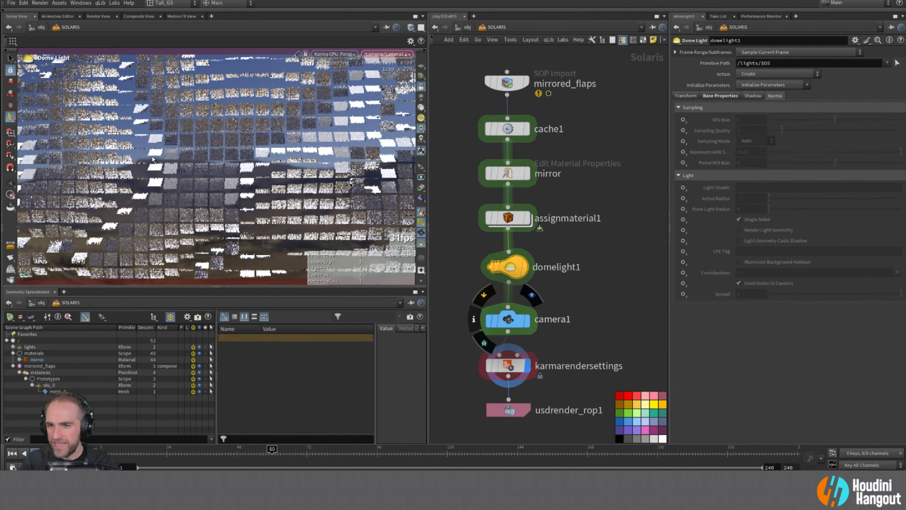
key("Return")
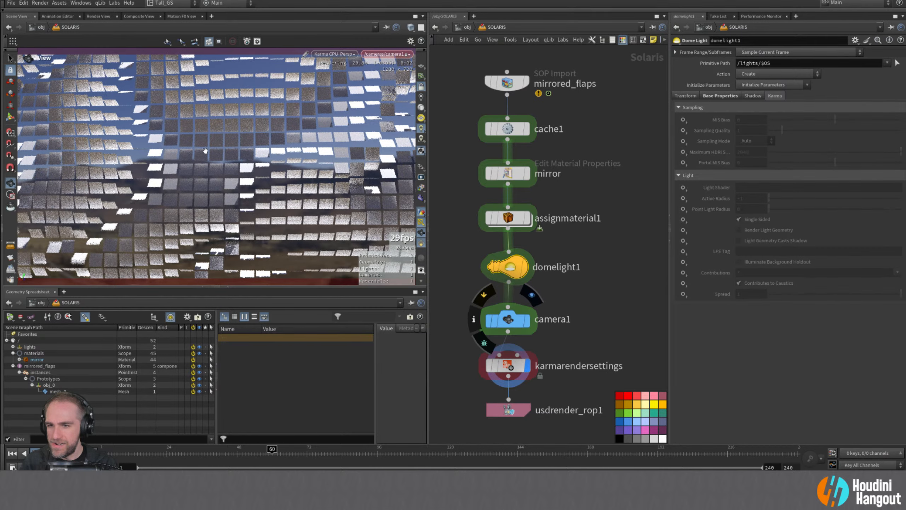
left_click_drag(206, 151, 267, 157, "alt")
right_click_drag(267, 157, 267, 175, "alt")
key("Return")
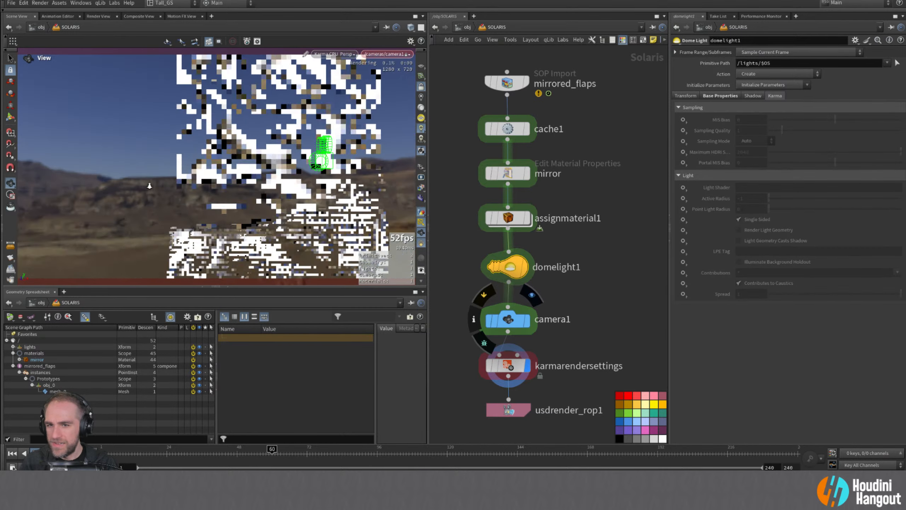
left_click_drag(250, 186, 220, 182, "alt")
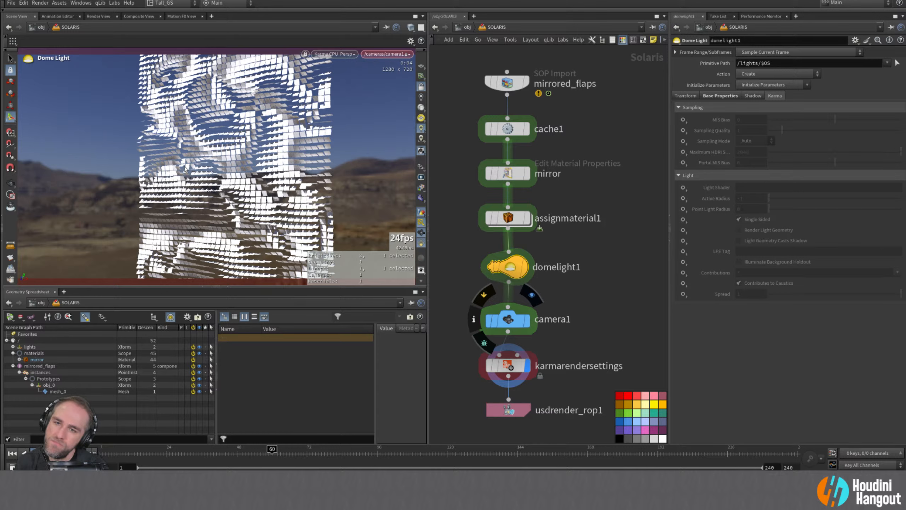
- Bypass cache1, add a Normal node between reverse2 and copytopoints1 in sim_procedural_setup, and display OUT_INSTANCES
scroll(603, 252, "down", 4)
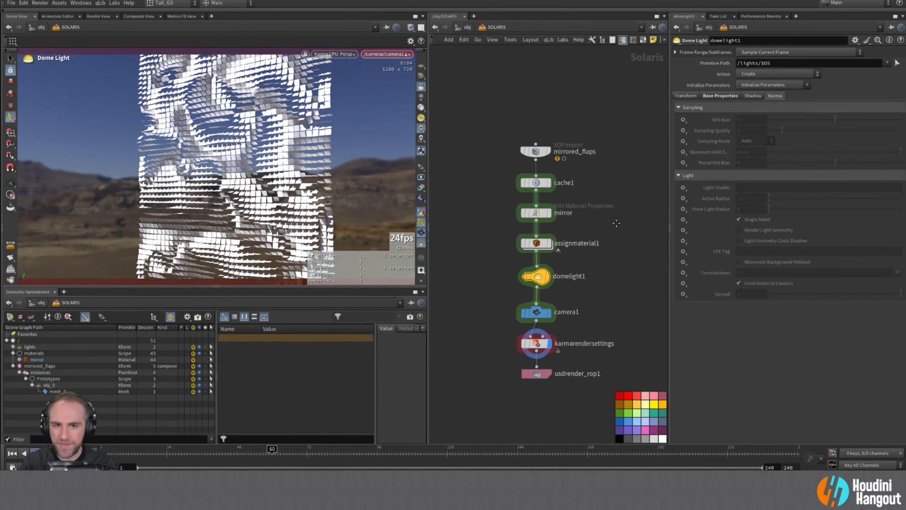
left_click(519, 170)
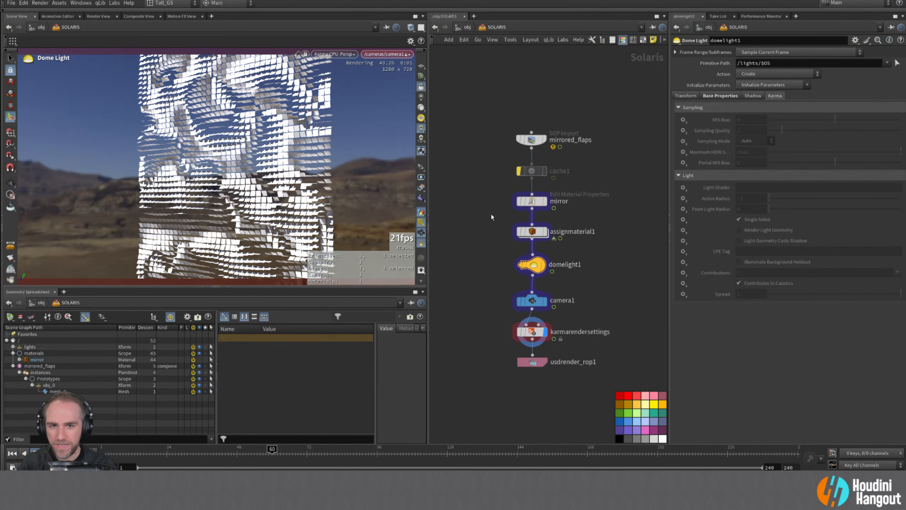
key("u")
double_click(501, 177)
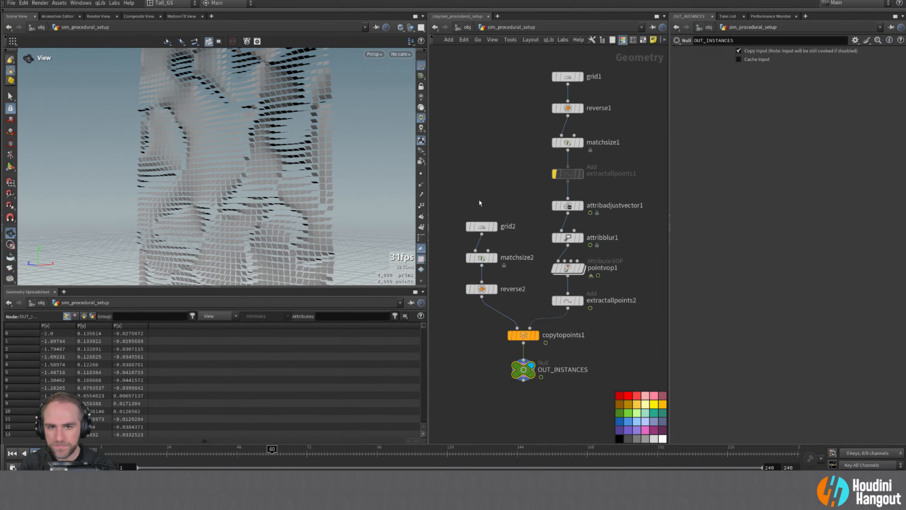
key("Tab")
type("norm")
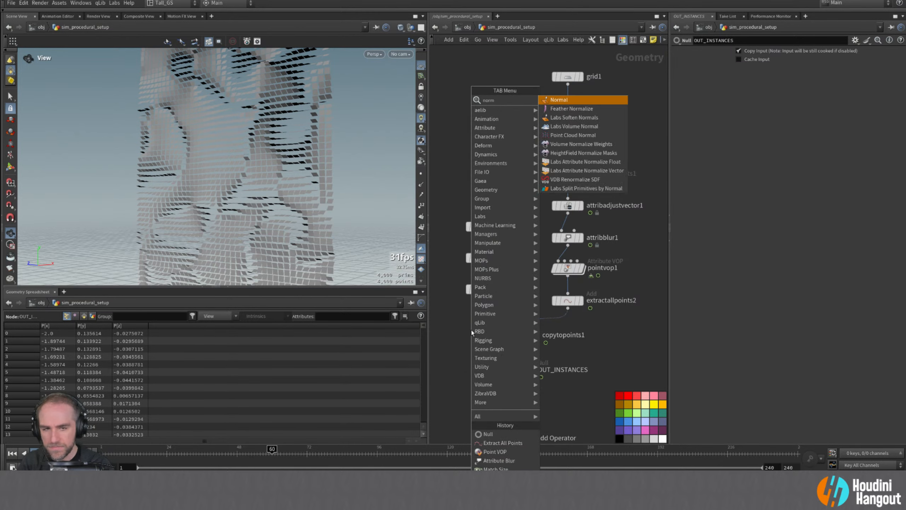
key("Return")
left_click(481, 317)
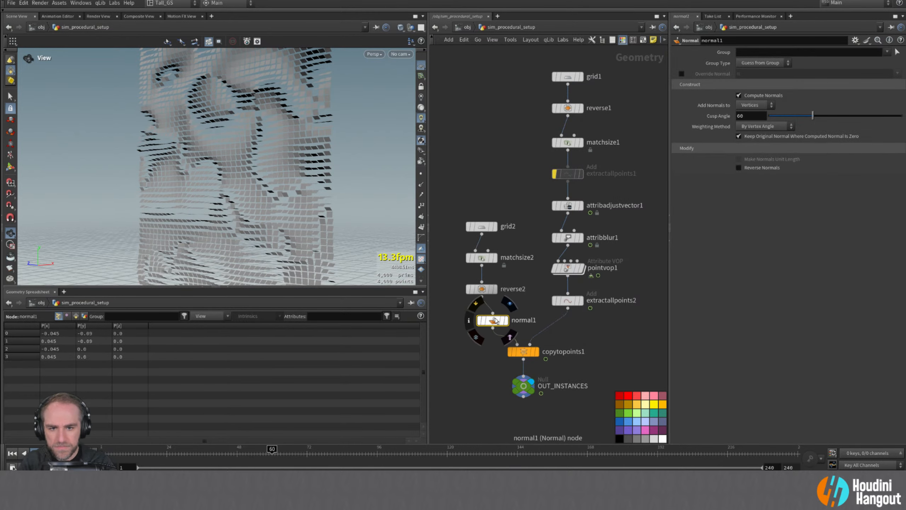
left_click(494, 317)
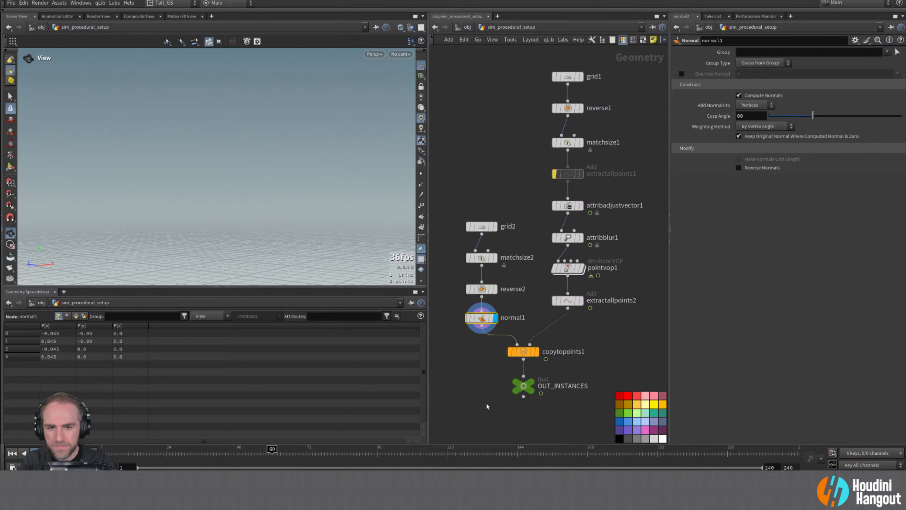
left_click(539, 370)
- In SOLARIS, set the mirror material's Metalness to 1, try Coat at 1 before returning it to 0, and reset the coat Roughness to 0.1
key("u")
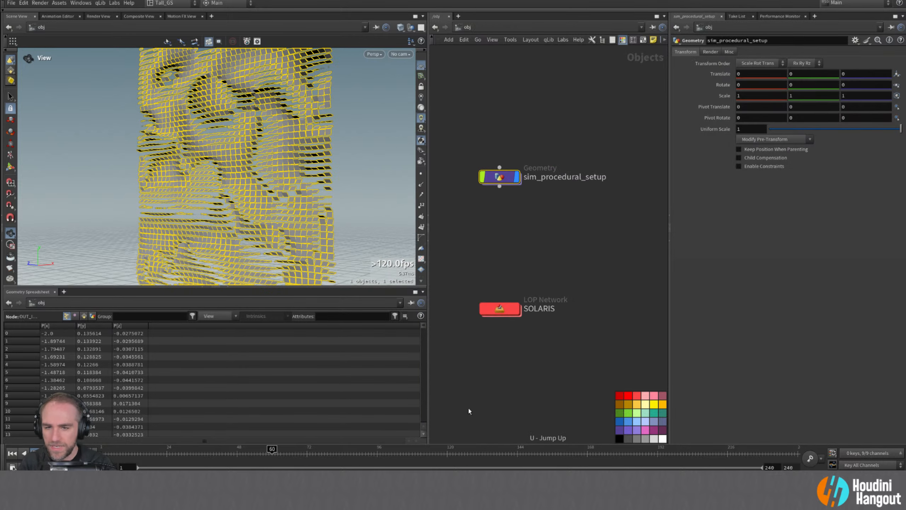
double_click(501, 310)
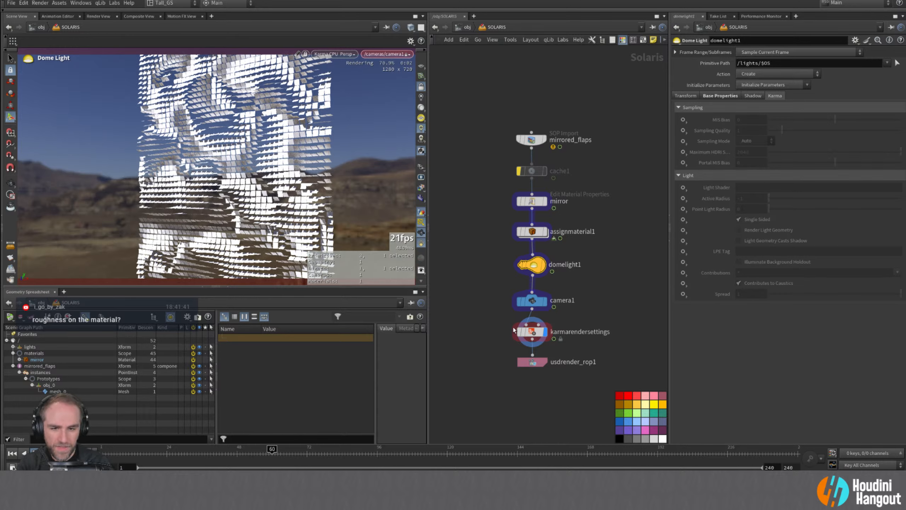
left_click(531, 201)
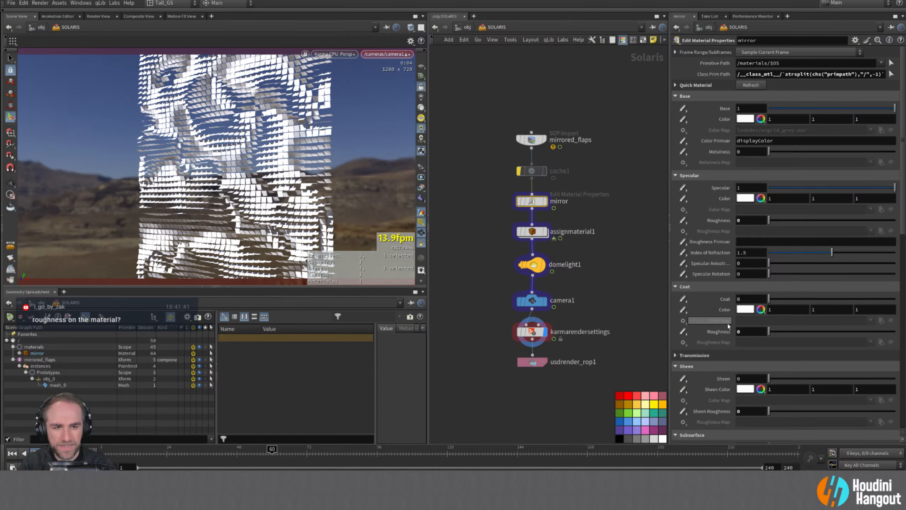
left_click_drag(770, 300, 905, 298)
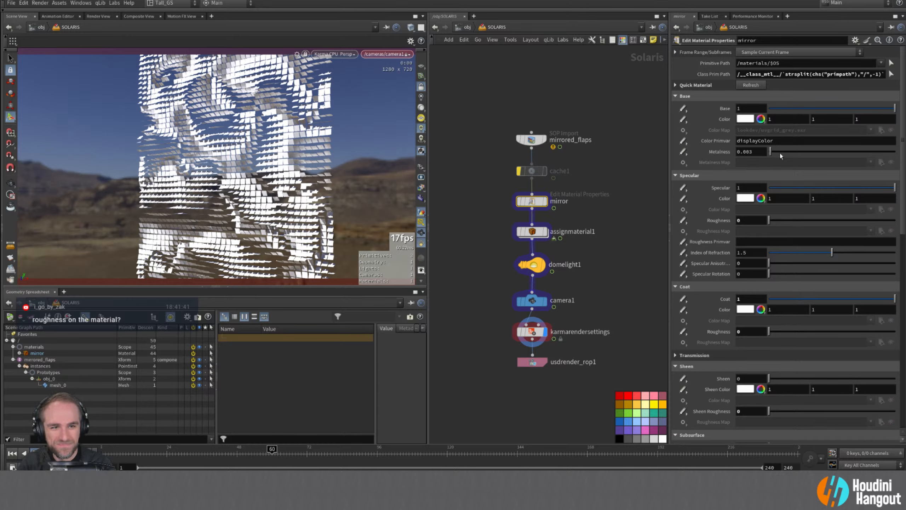
left_click_drag(780, 156, 894, 152)
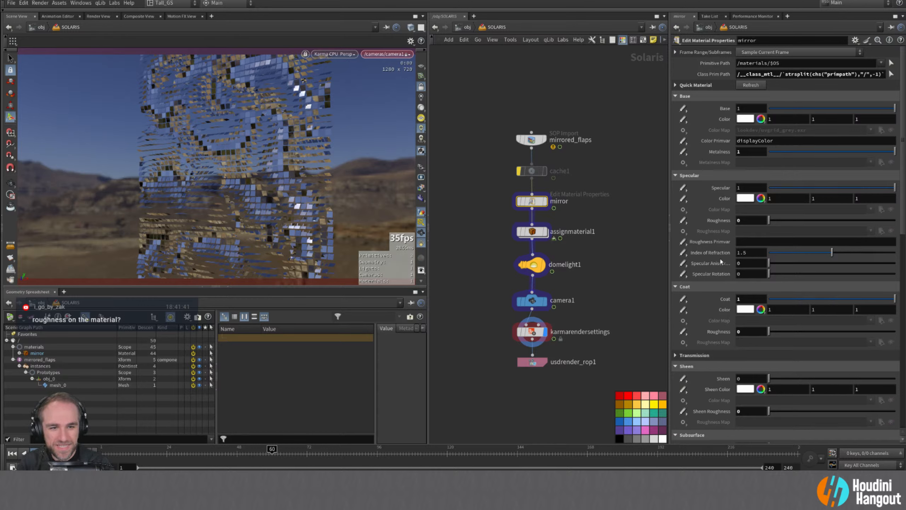
middle_click(719, 334, "ctrl")
left_click_drag(778, 300, 699, 302)
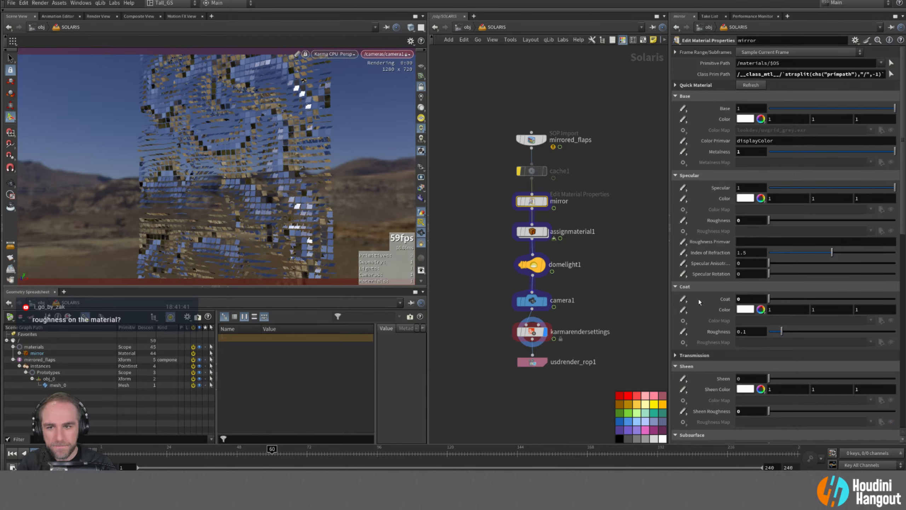
- Try the mirror material's specular Roughness at 0.2, then set it to 0.1 and check the reflections on the flaps
left_click_drag(784, 220, 794, 221)
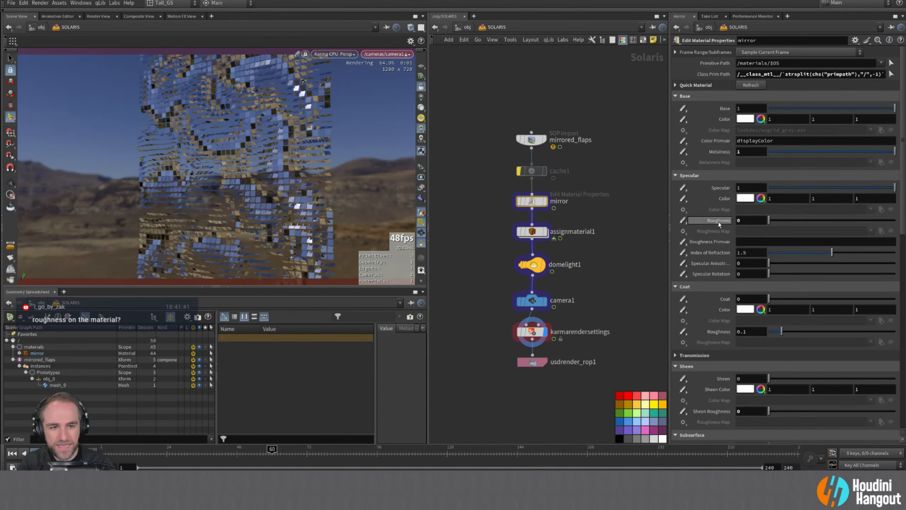
right_click_drag(273, 185, 296, 200)
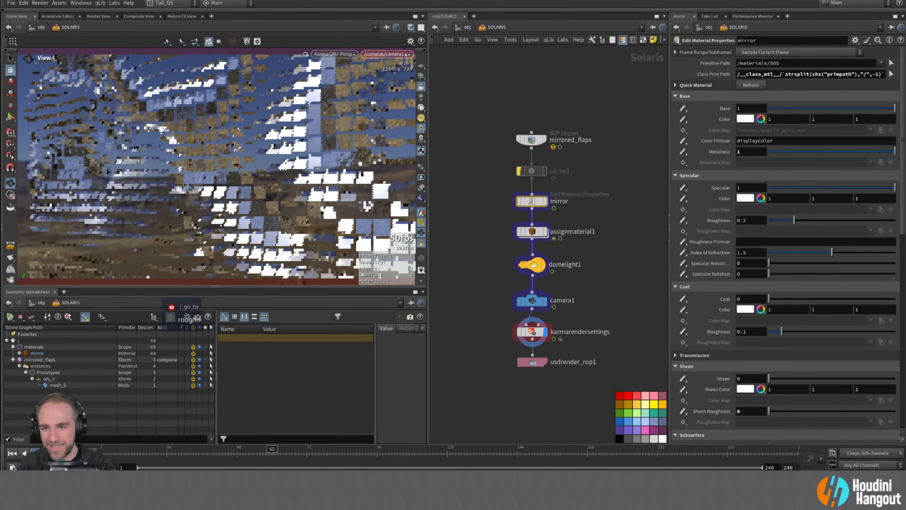
left_click_drag(296, 200, 310, 202)
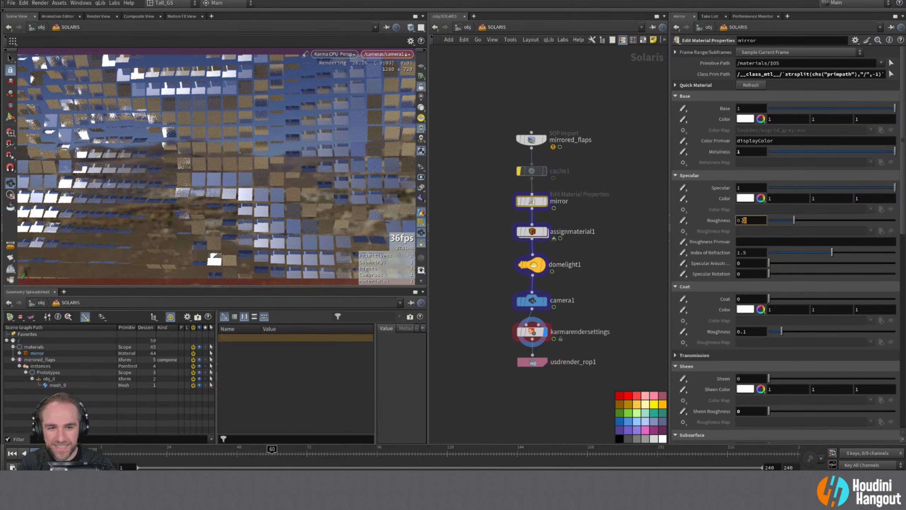
left_click(742, 220)
type("0.1")
key("Return")
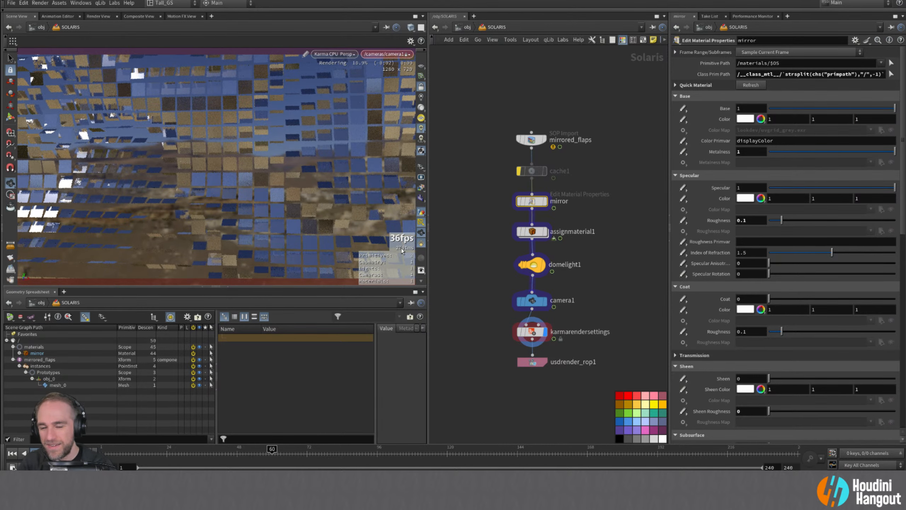
left_click_drag(273, 194, 155, 215, "alt")
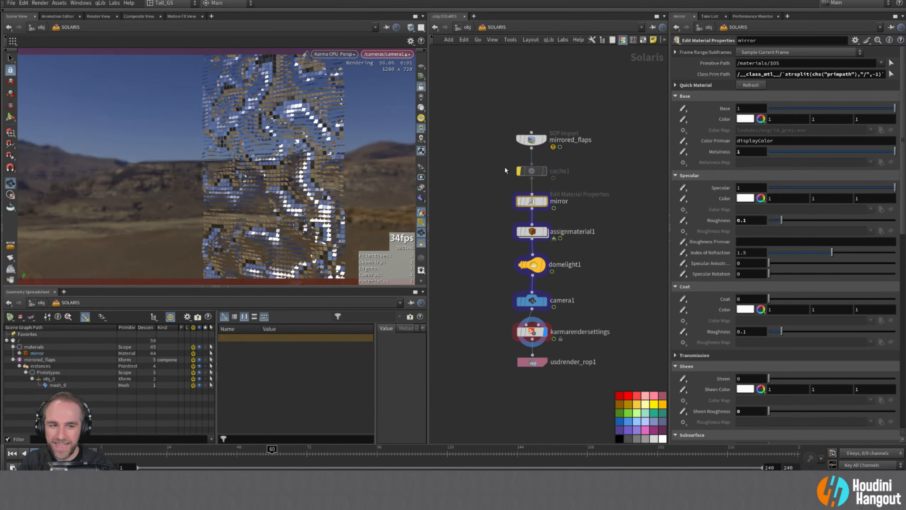
- Try a SOP Create node with a box inside it above mirrored_flaps, and delete the node again
key("Tab")
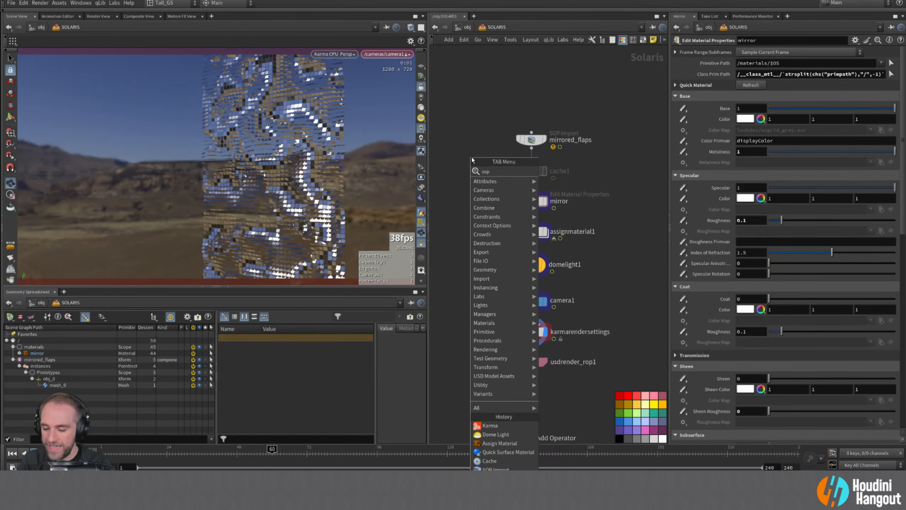
key("Return")
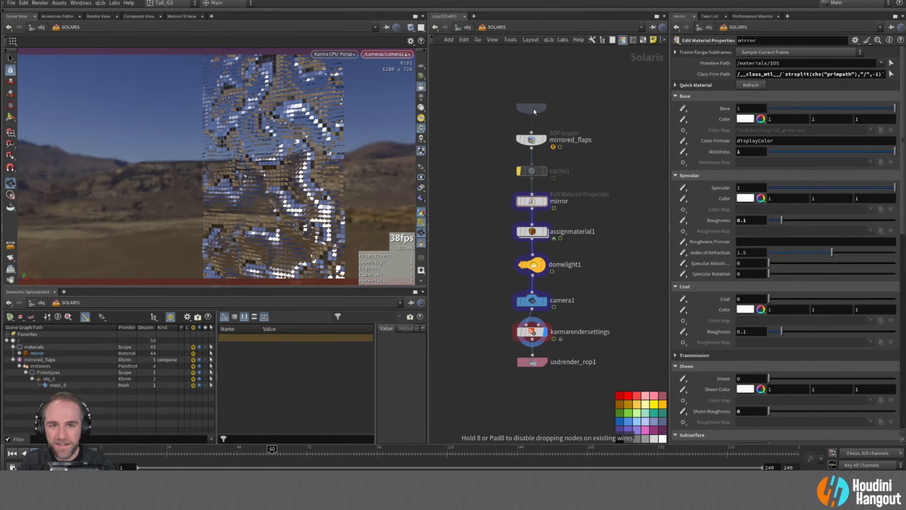
left_click(534, 111)
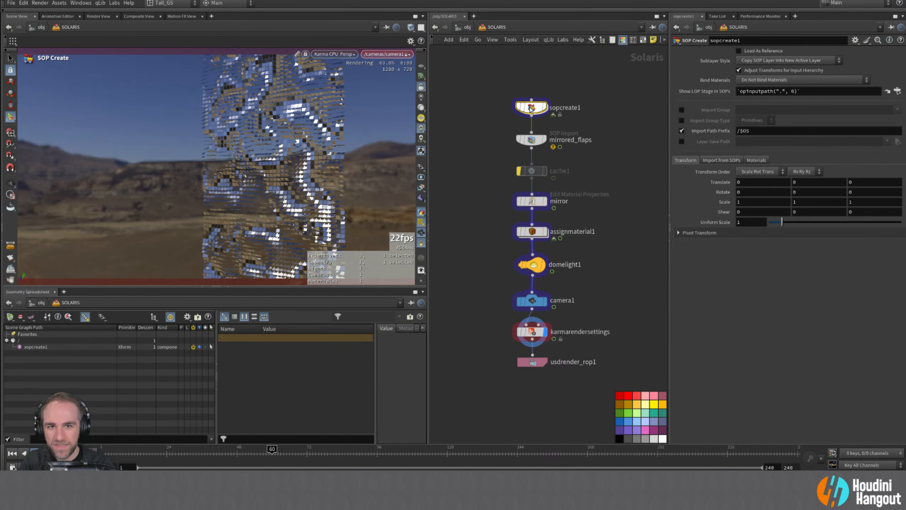
double_click(531, 108)
key("Tab")
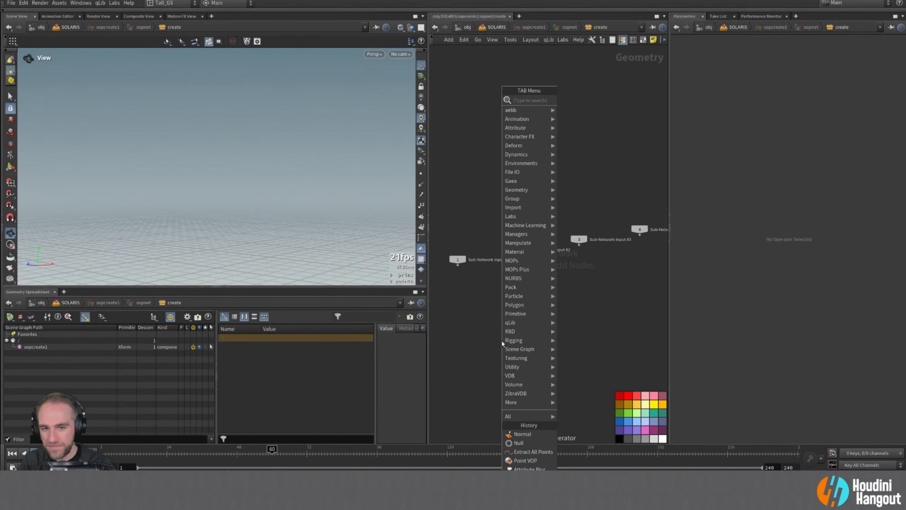
type("box")
key("Return")
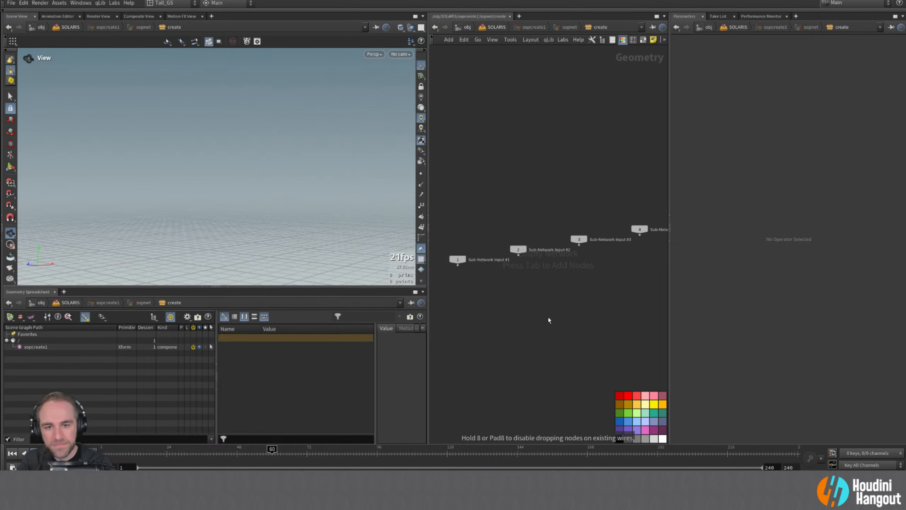
left_click(548, 320)
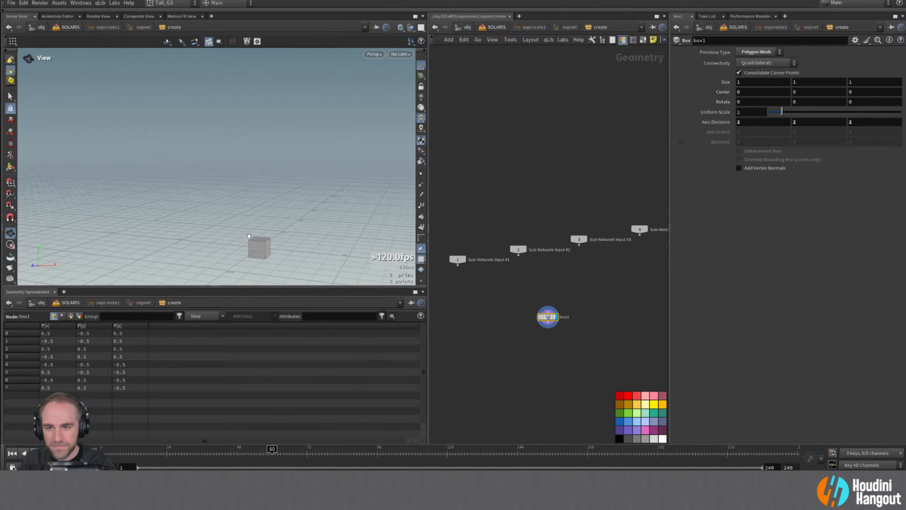
mouse_move(249, 236)
left_mouse_down()
mouse_move(262, 281)
mouse_move(239, 221)
left_mouse_up()
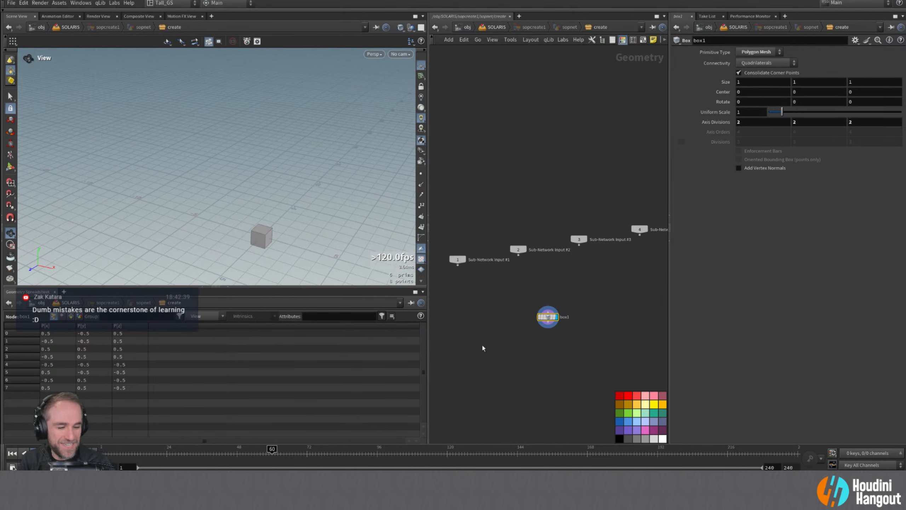
key("u")
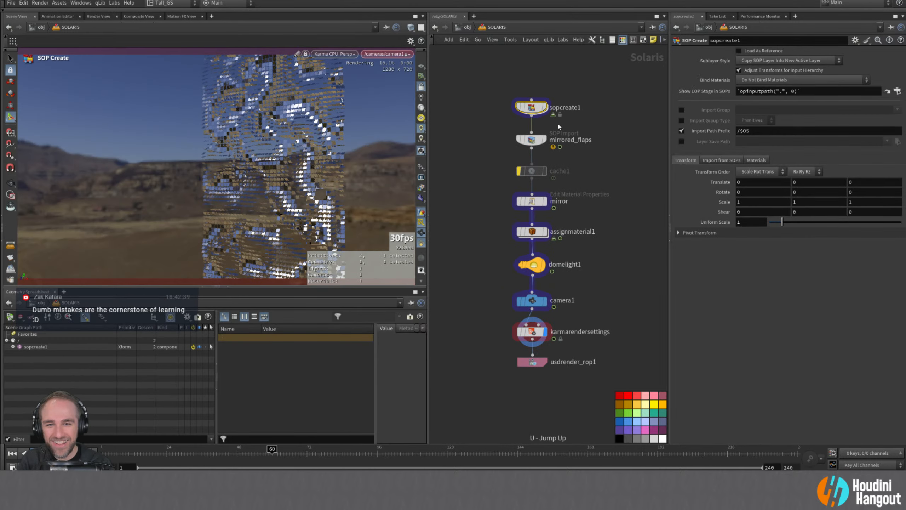
key("Delete")
- Set the Sublayer Style of mirrored_flaps to Merge SOP Layer Into Existing Active Layer and re-enable cache1
left_click(531, 140)
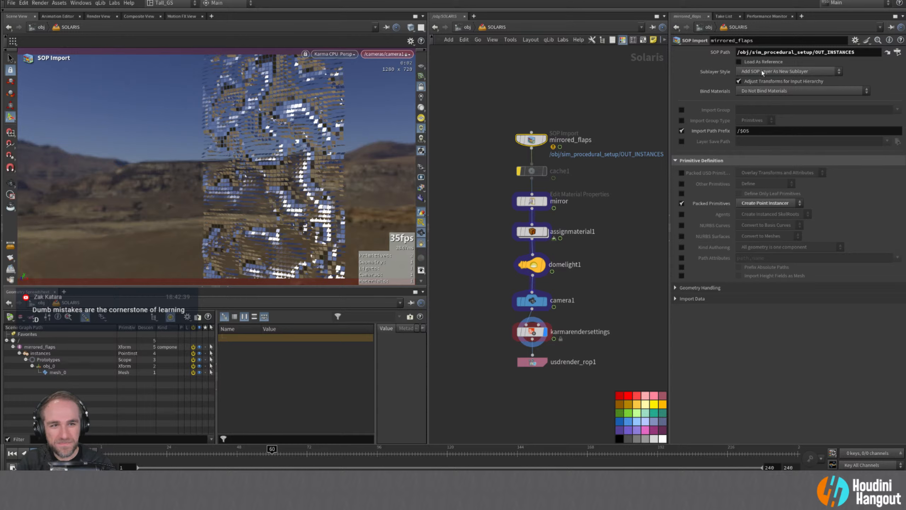
left_click(786, 71)
left_click(788, 88)
mouse_move(519, 172)
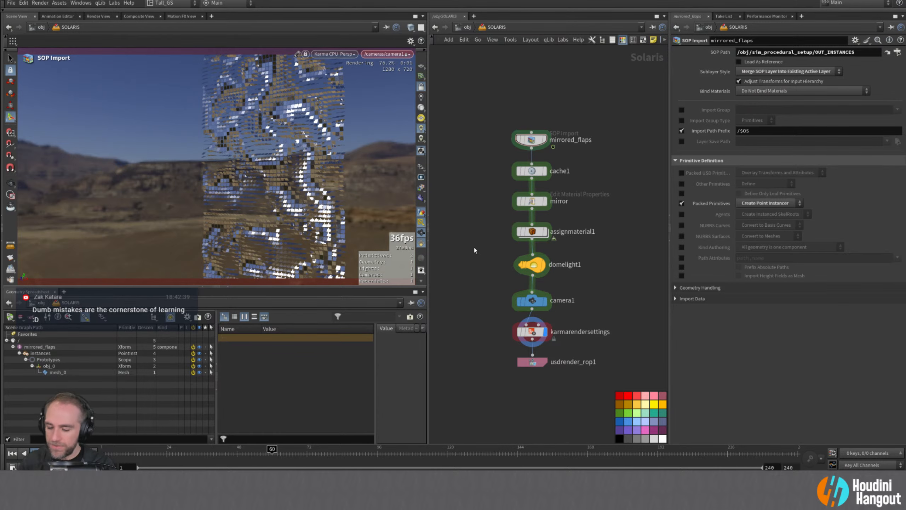
- In sim_procedural_setup, display grid1 and delete the bypassed extractallpoints1 node between matchsize1 and attribadjustvector1
key("u")
double_click(500, 176)
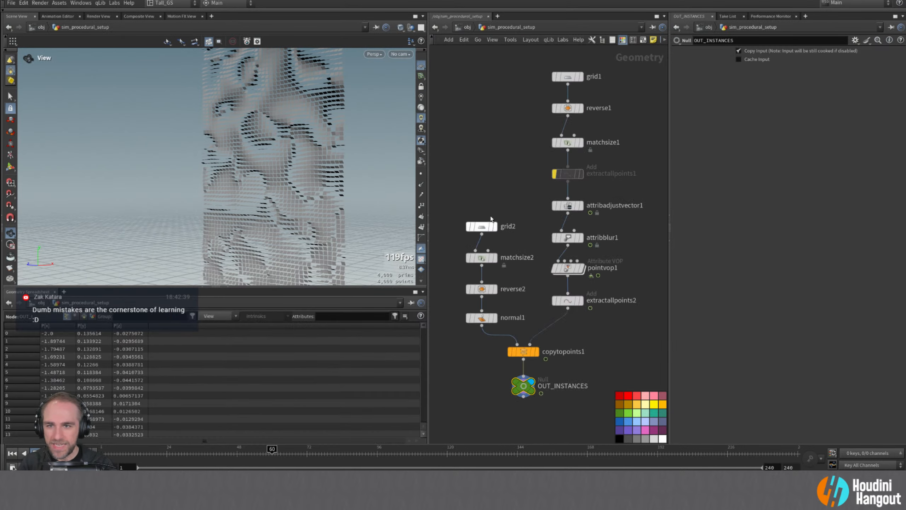
key("r")
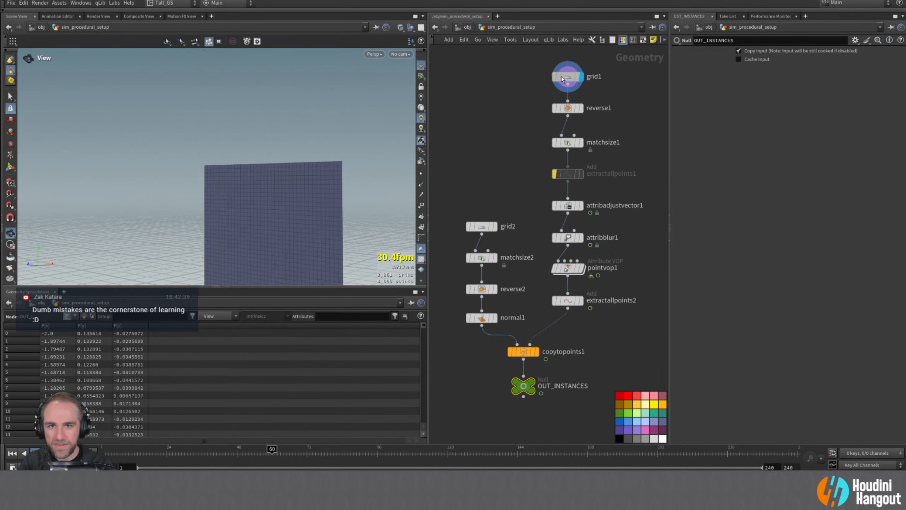
left_click(561, 79)
right_click_drag(250, 161, 101, 263)
left_click_drag(101, 262, 253, 202)
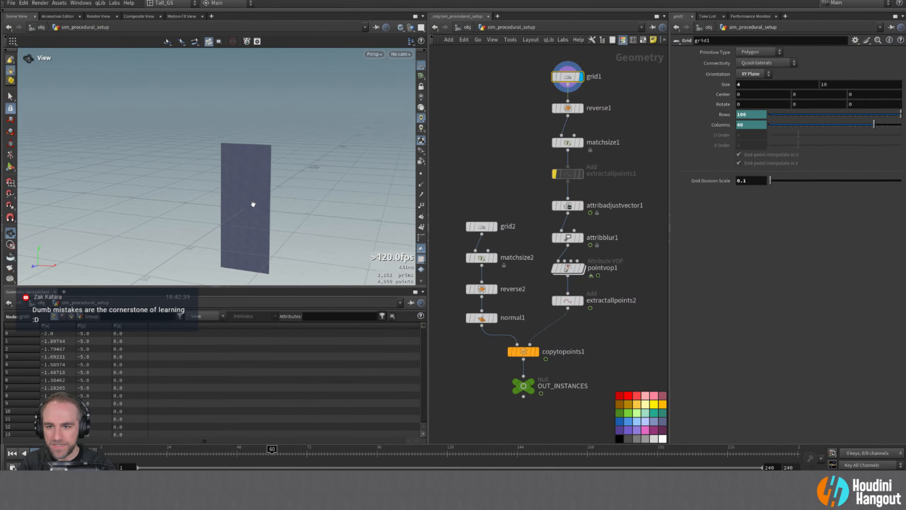
left_click(581, 176)
key("Delete")
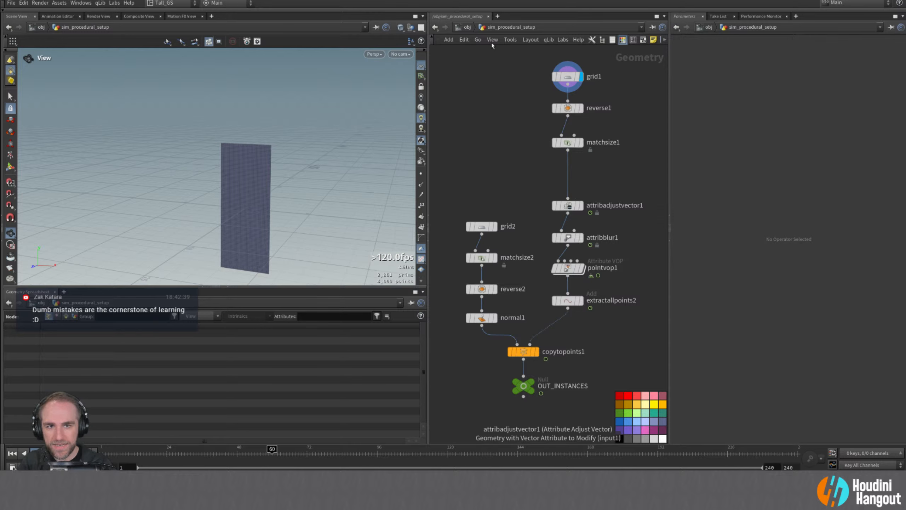
- Lay out the node chain from grid1 to extractallpoints2 evenly and display the matchsize1 result
left_click_drag(526, 61, 631, 326)
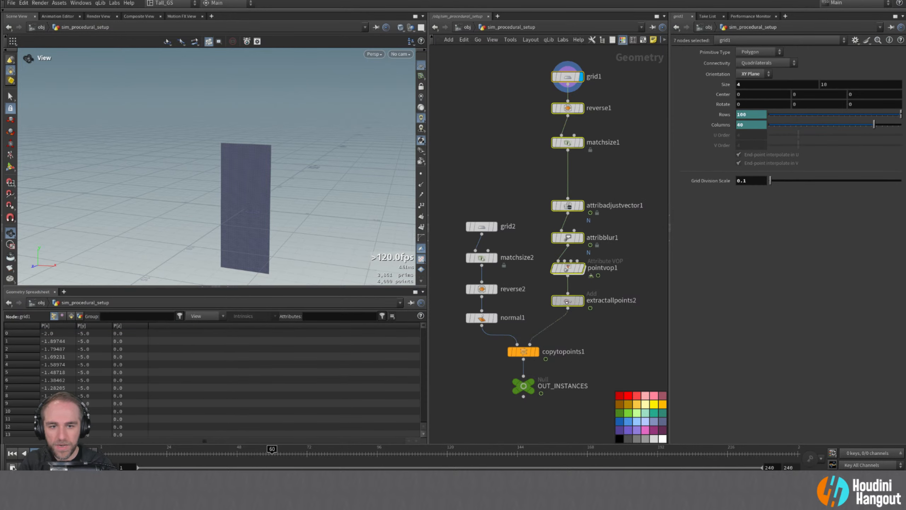
key("l")
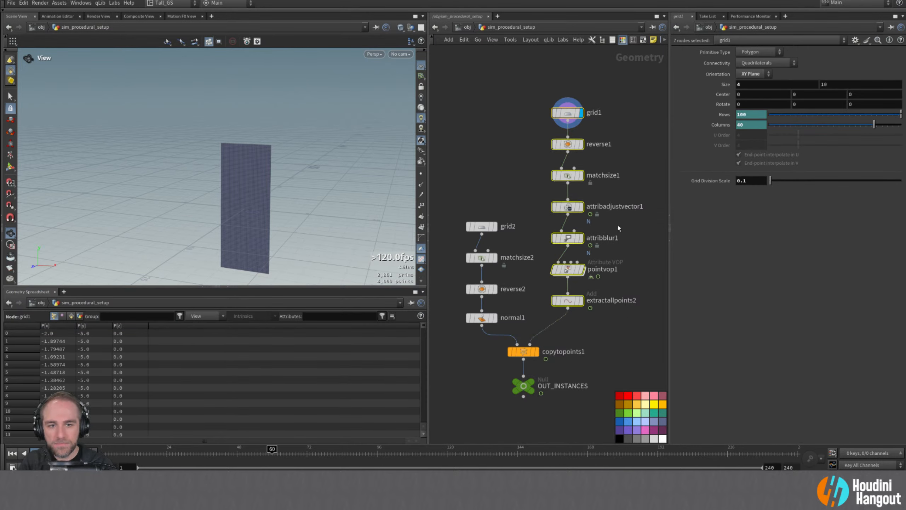
left_click(580, 270)
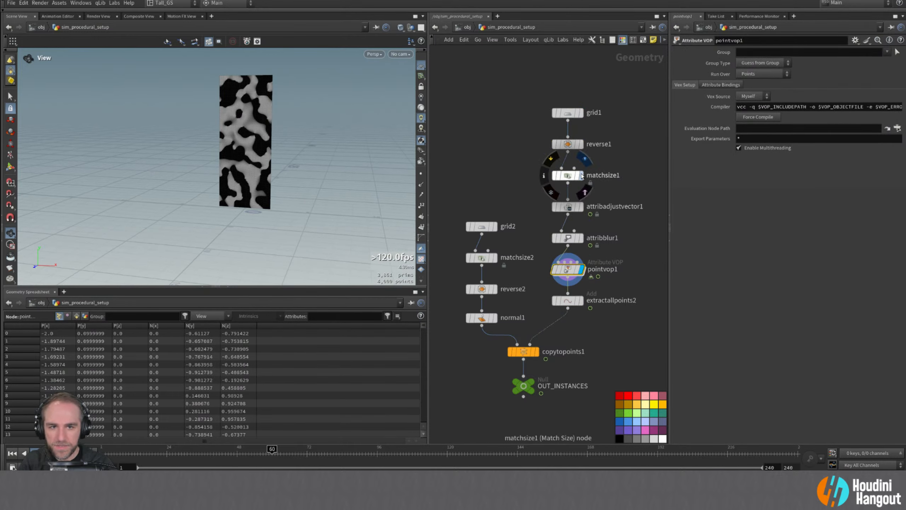
left_click(582, 175)
left_click_drag(238, 154, 291, 151)
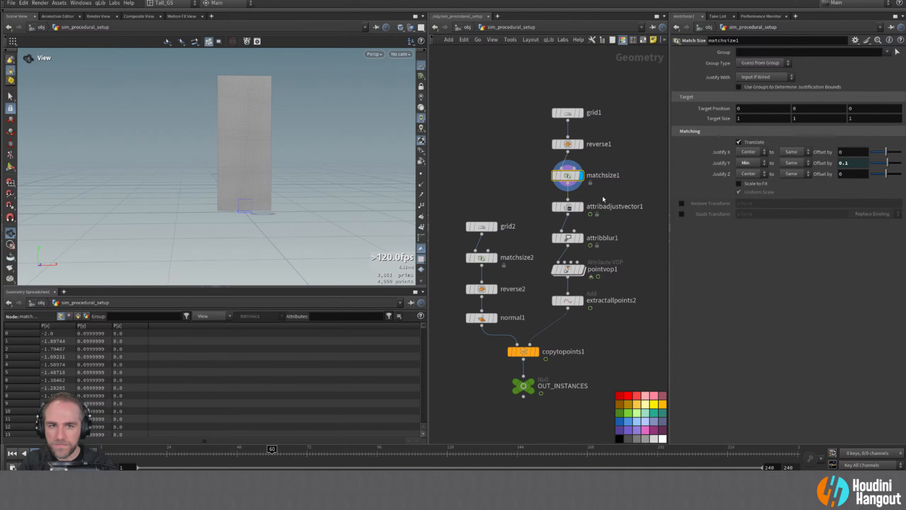
- Add a Box node and a new Match Size node beside the grid1 chain
key("Tab")
type("b")
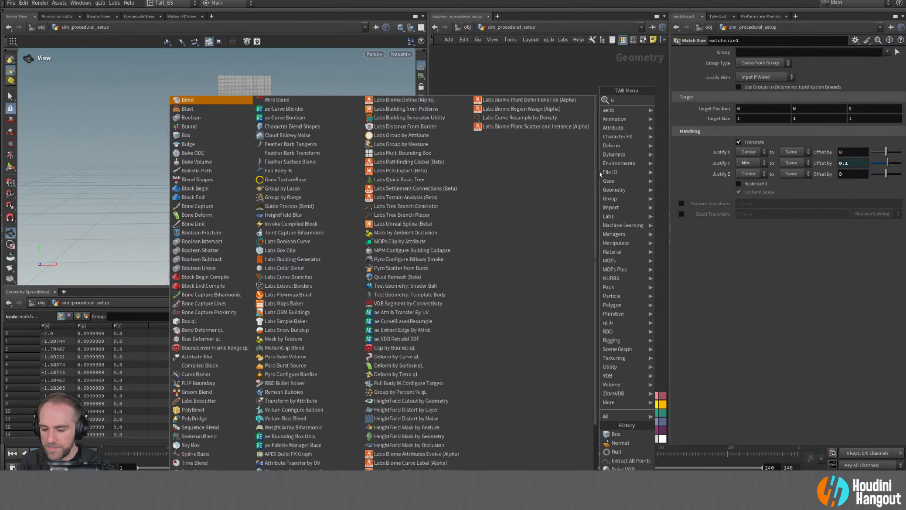
type("ox")
key("Return")
left_click(604, 154)
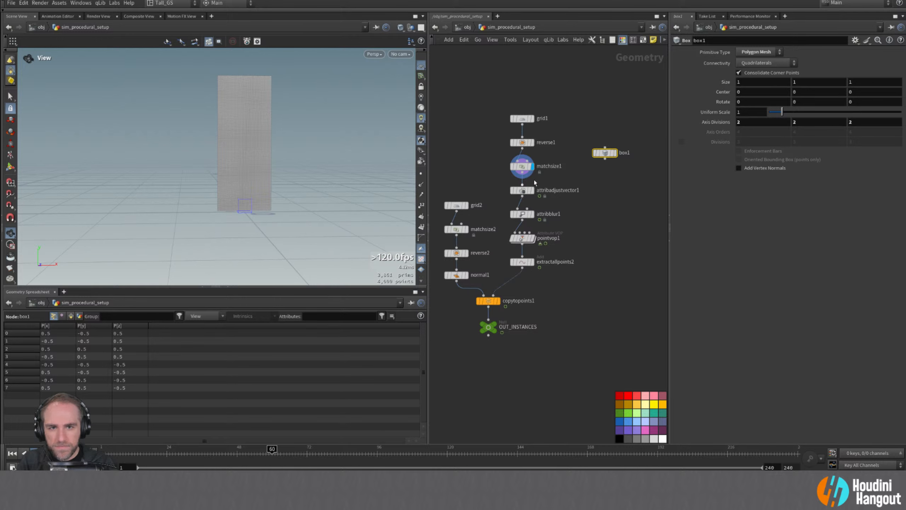
key("Tab")
type("matchs")
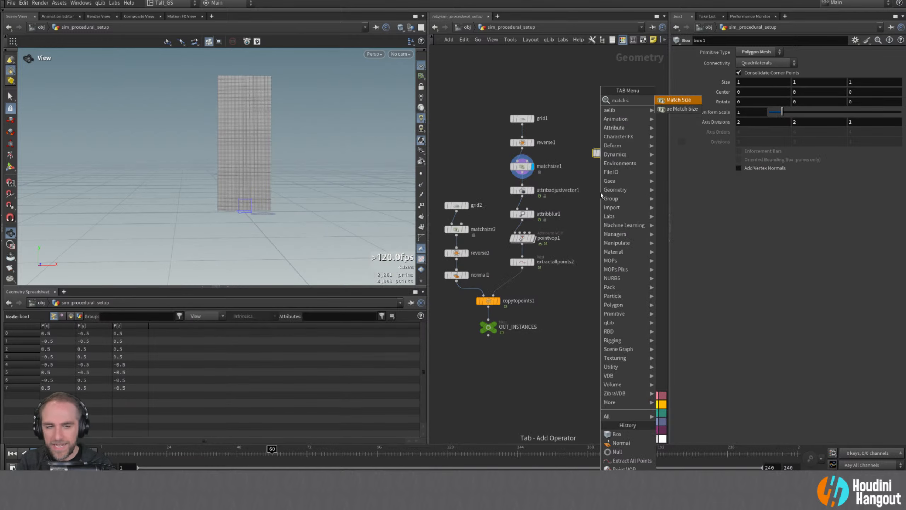
key("Return")
left_click(443, 178)
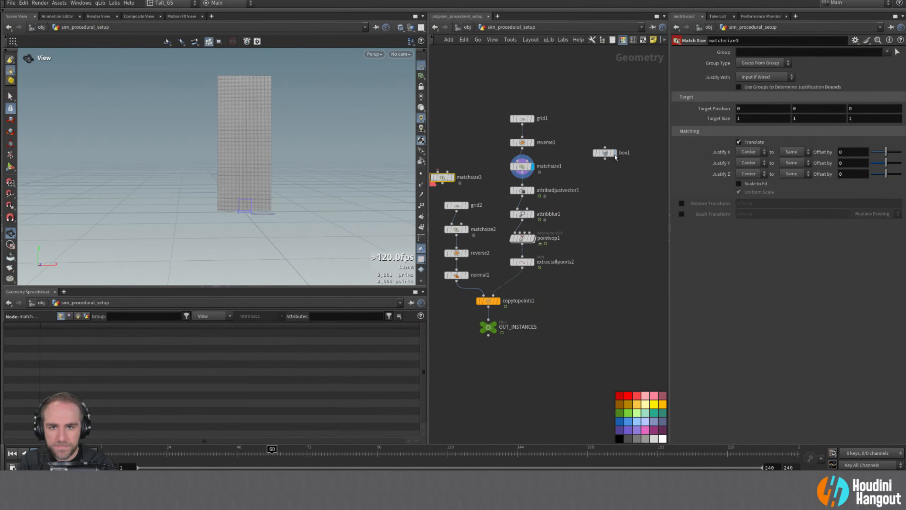
- Wire box1 into matchsize3 with matchsize1 as its size reference, and display matchsize3
left_click_drag(612, 153, 470, 137)
middle_click_drag(494, 170, 561, 187)
left_click(472, 173)
left_click(547, 174)
left_click_drag(504, 190, 460, 203)
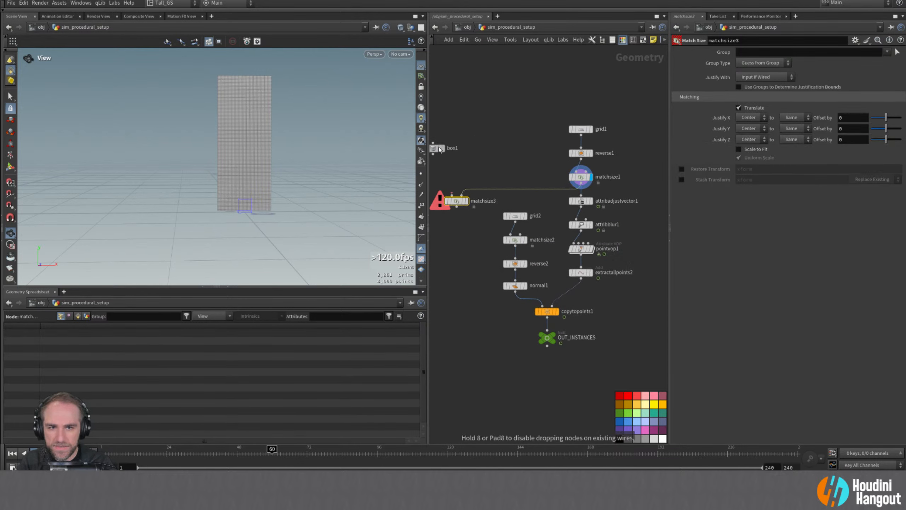
left_click_drag(521, 148, 462, 154)
middle_click_drag(486, 172, 555, 177)
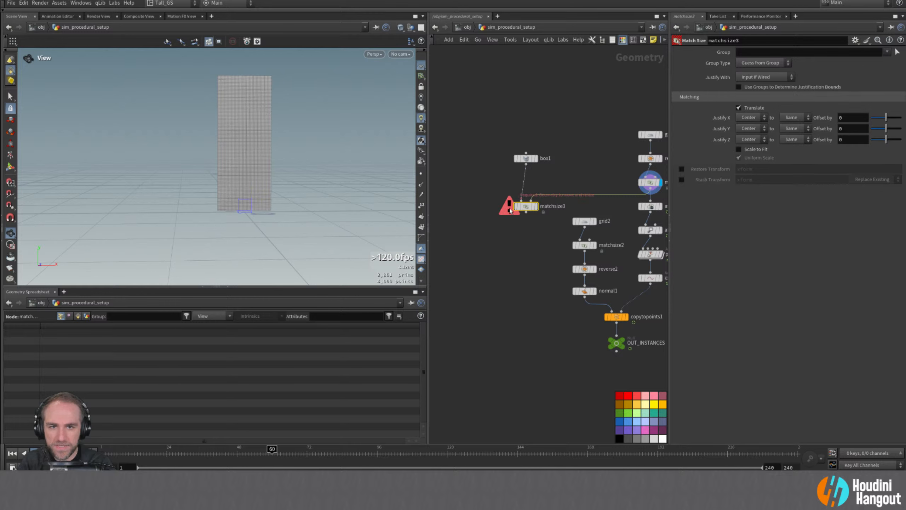
left_click_drag(525, 158, 499, 178)
left_click(535, 207)
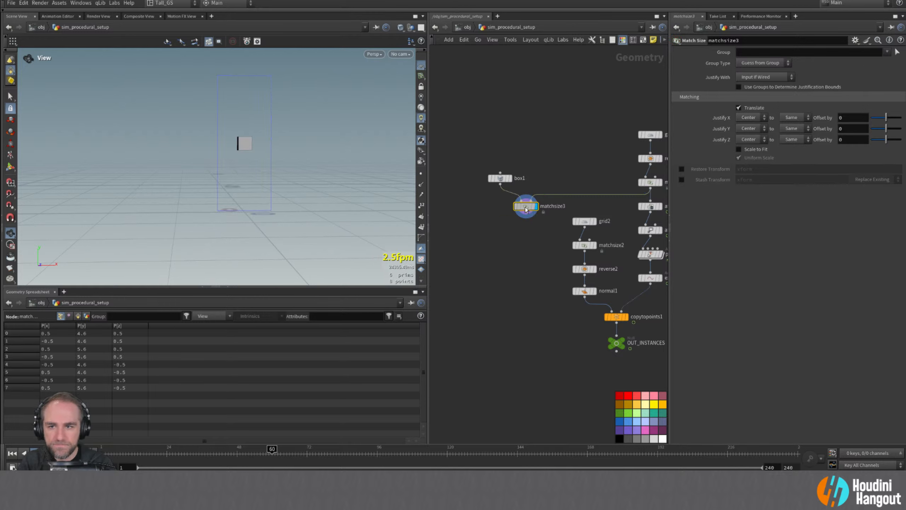
- Try Scale to Fit on matchsize3 to fit the box to the grid, then delete both box1 and matchsize3
left_click(738, 149)
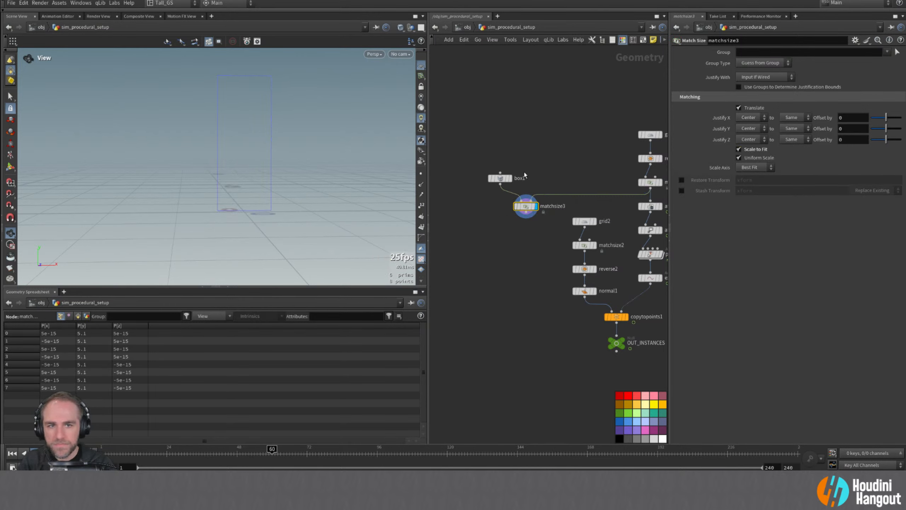
left_click(500, 177)
left_click(527, 209)
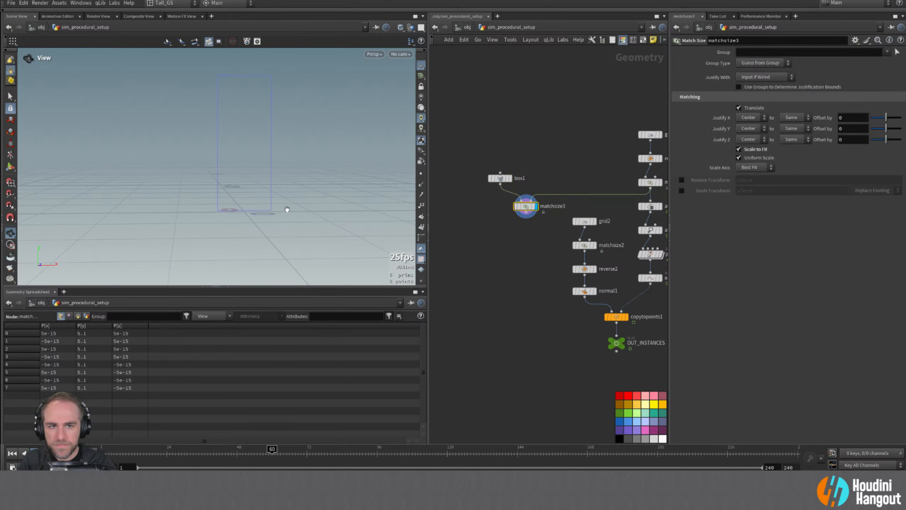
left_click_drag(245, 192, 272, 202)
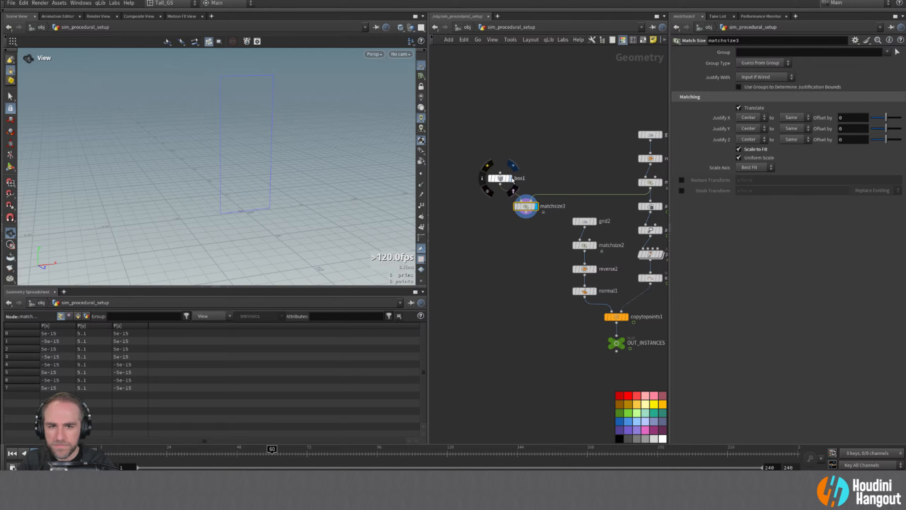
left_click(510, 178)
left_click(496, 178)
left_click(535, 207)
left_click(527, 207)
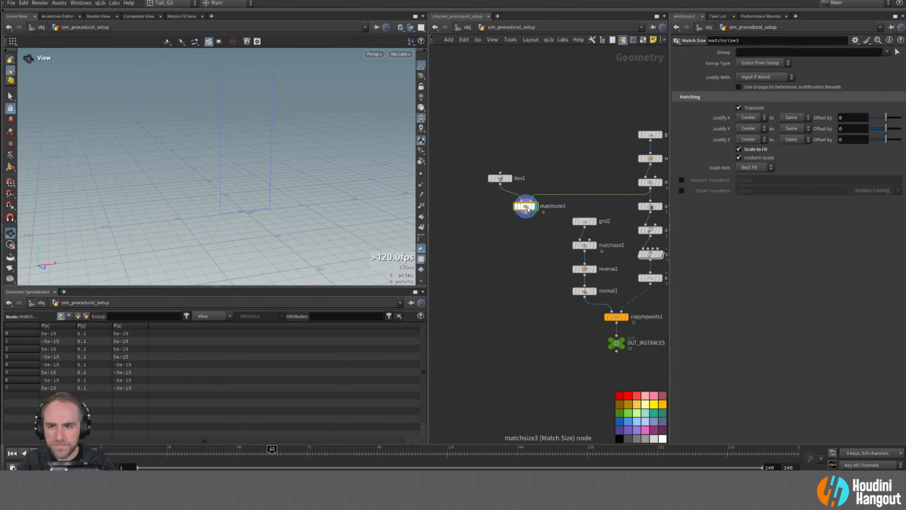
left_click_drag(461, 124, 539, 224)
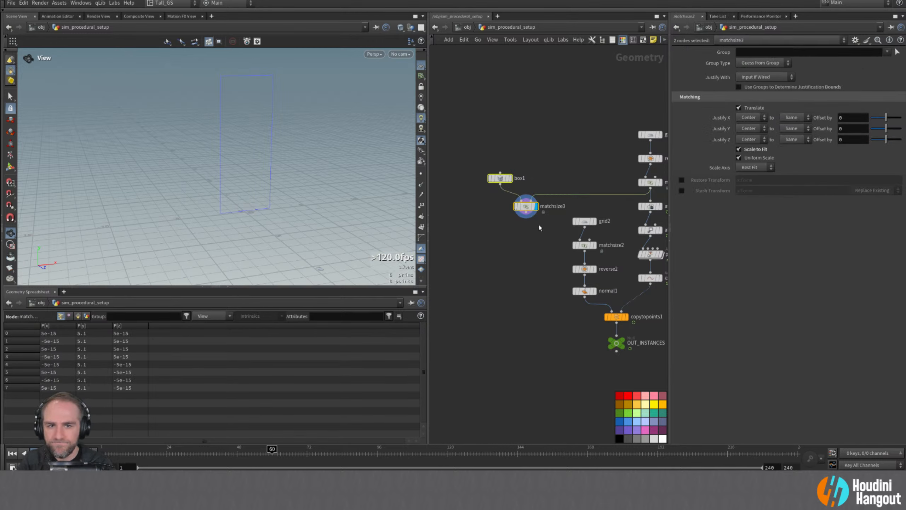
key("Delete")
- Add a PolyExtrude node fed by matchsize1, place it beside the grid2 branch and display it
key("Tab")
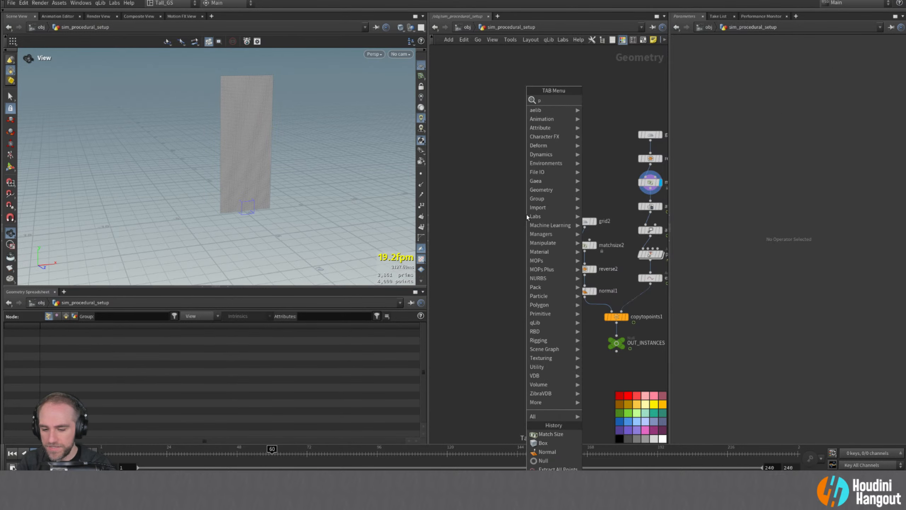
type("polyex")
key("Return")
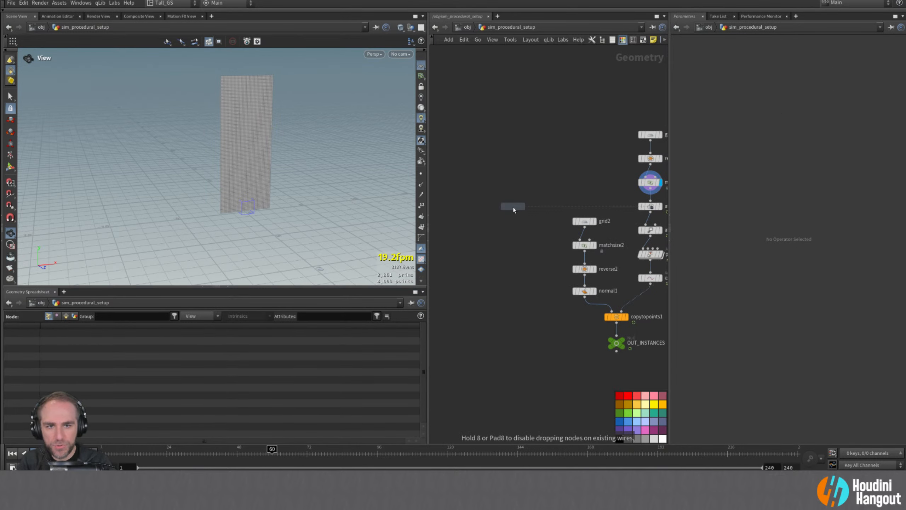
left_click(512, 207)
left_click_drag(531, 198, 650, 189)
left_click(524, 194)
left_click_drag(512, 206, 513, 227)
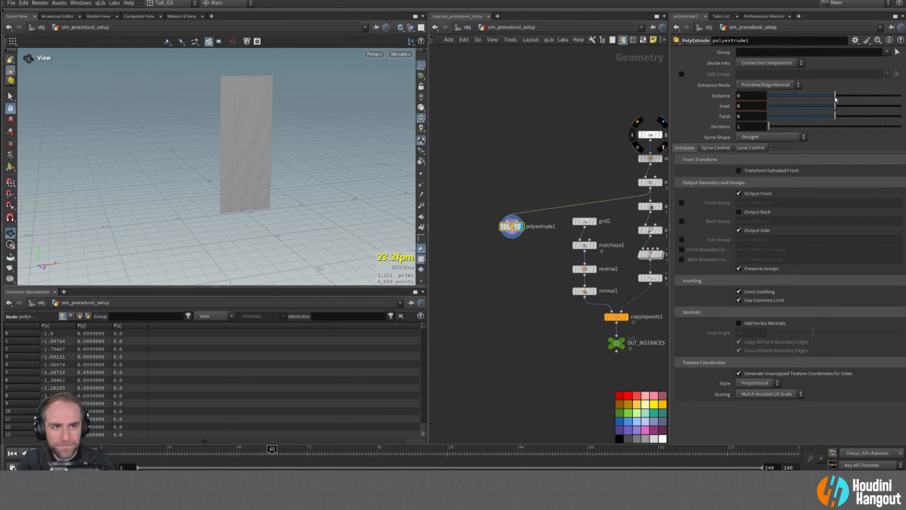
- Extrude the grid by a Distance of about 0.244 and enable Output Back on polyextrude1
left_click_drag(835, 98, 851, 98)
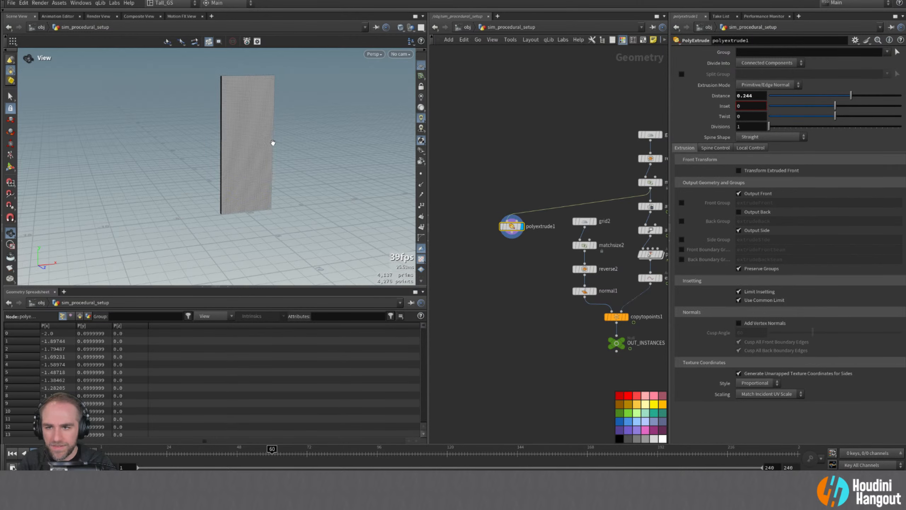
left_click_drag(273, 142, 271, 117)
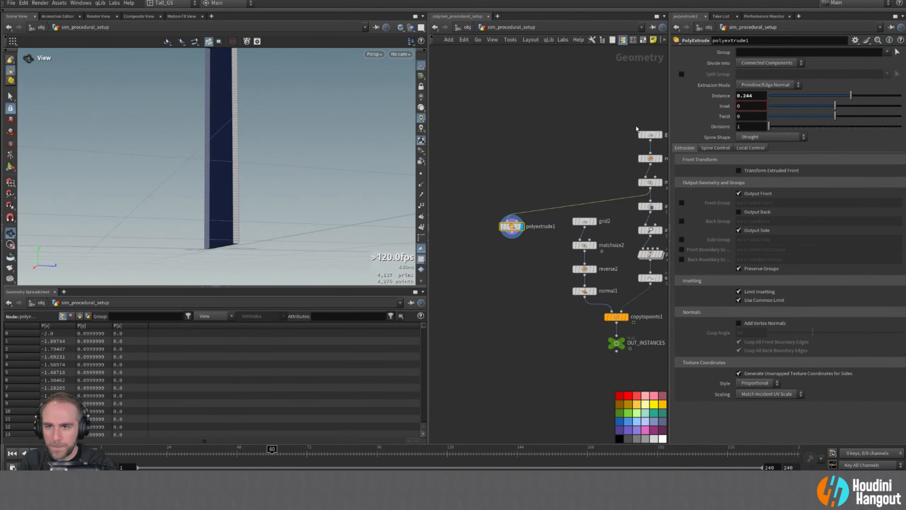
left_click(738, 212)
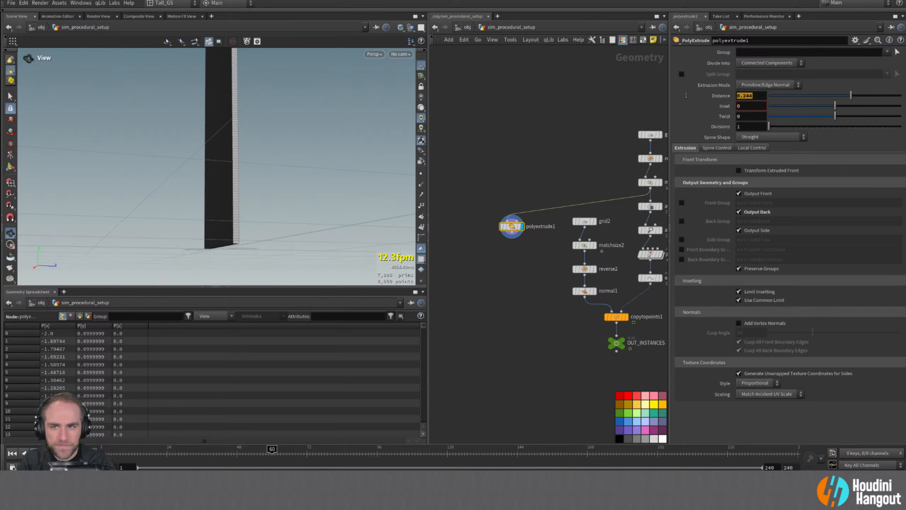
- Set the extrusion distance on polyextrude1 to 0.5
left_click_drag(329, 146, 272, 164)
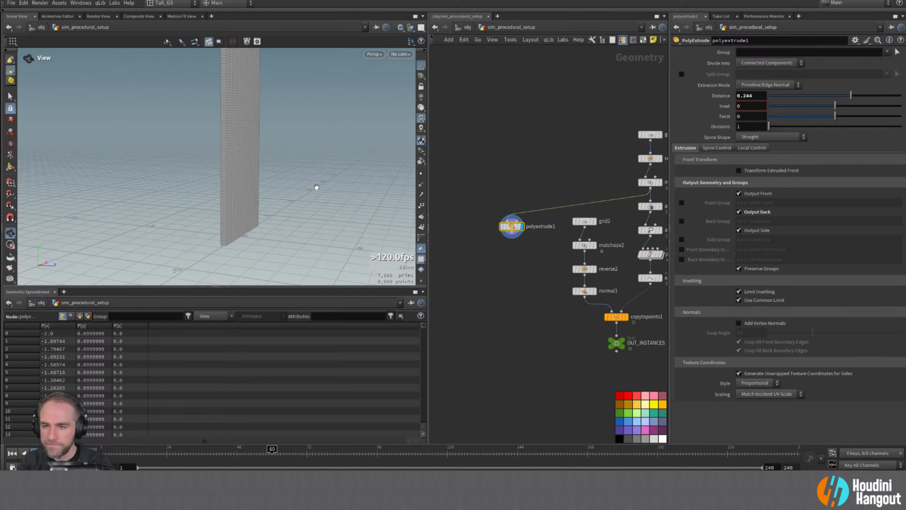
left_click_drag(244, 174, 198, 168)
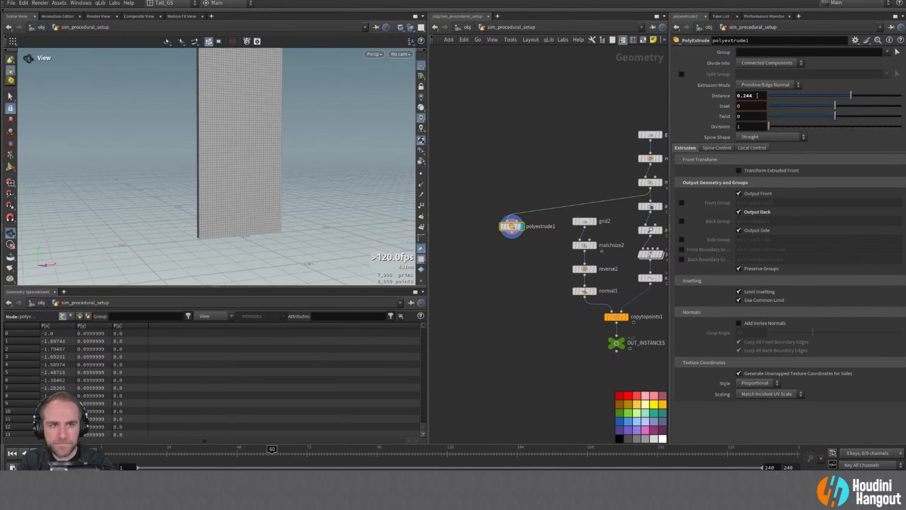
type("0.5")
key("Return")
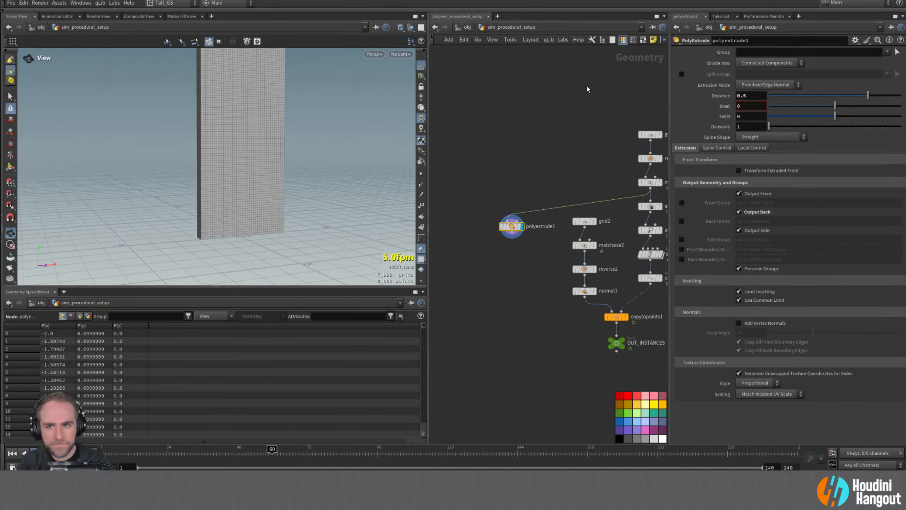
left_click_drag(344, 154, 382, 160)
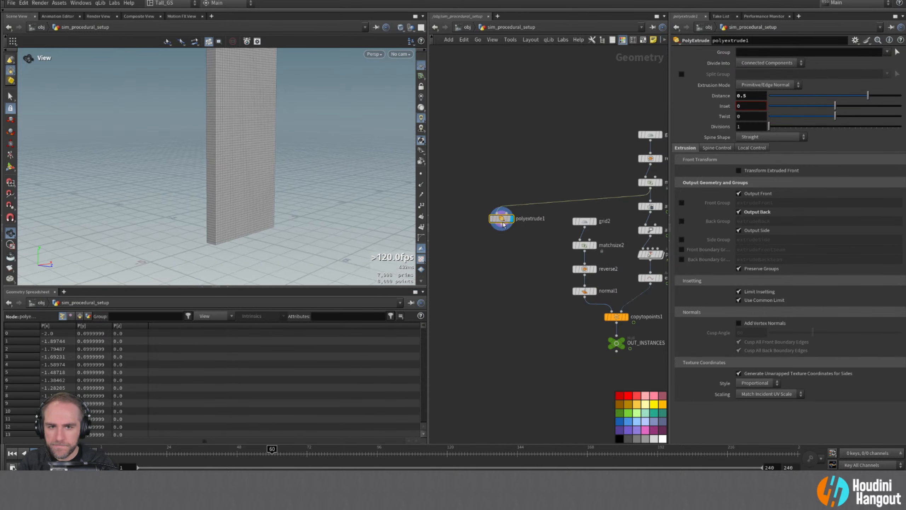
- Add a Transform node after polyextrude1, display it, and move the wall to a Z translate of about -0.775
key("Tab")
type("t")
key("Return")
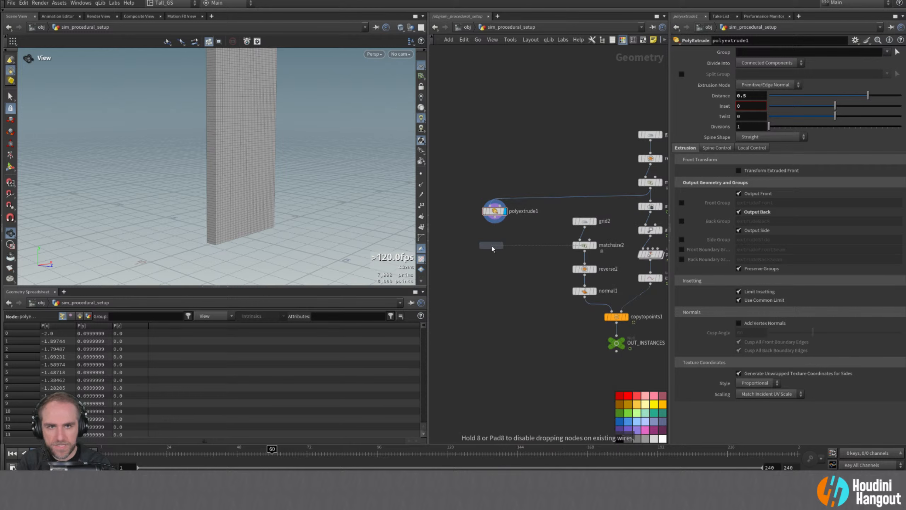
left_click(494, 235)
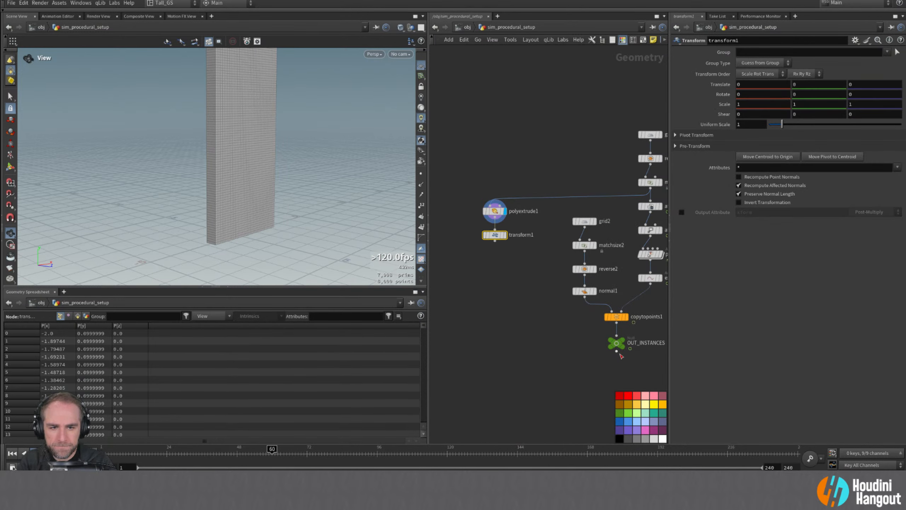
left_click_drag(299, 254, 314, 181)
left_click(505, 235)
key("Return")
left_click_drag(276, 243, 258, 241)
left_click_drag(271, 228, 311, 224, "alt")
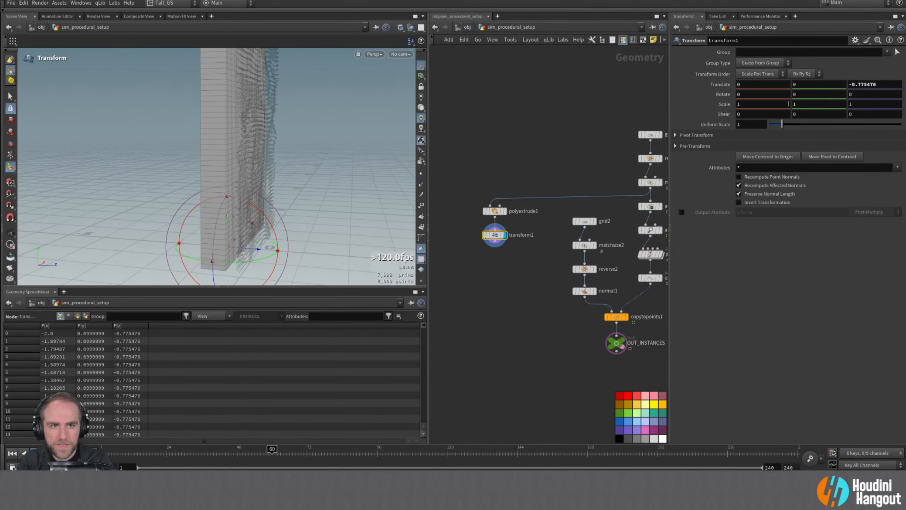
left_click_drag(782, 128, 785, 128)
left_click_drag(314, 210, 245, 197, "alt")
key("Return")
key("ctrl+z")
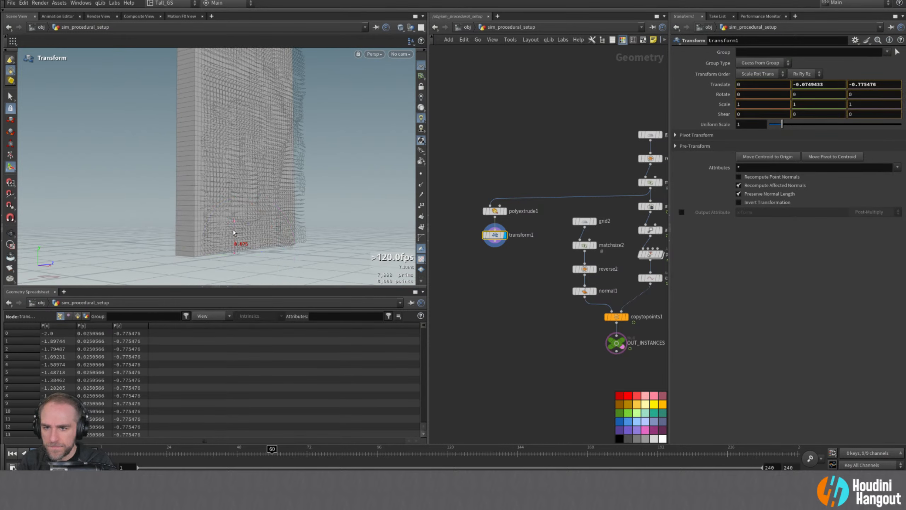
- Set the Transform's uniform scale to 1.5 and move the wall to a Z translate of about -0.92
left_click_drag(300, 275, 344, 280, "alt")
left_click_drag(755, 126, 640, 124)
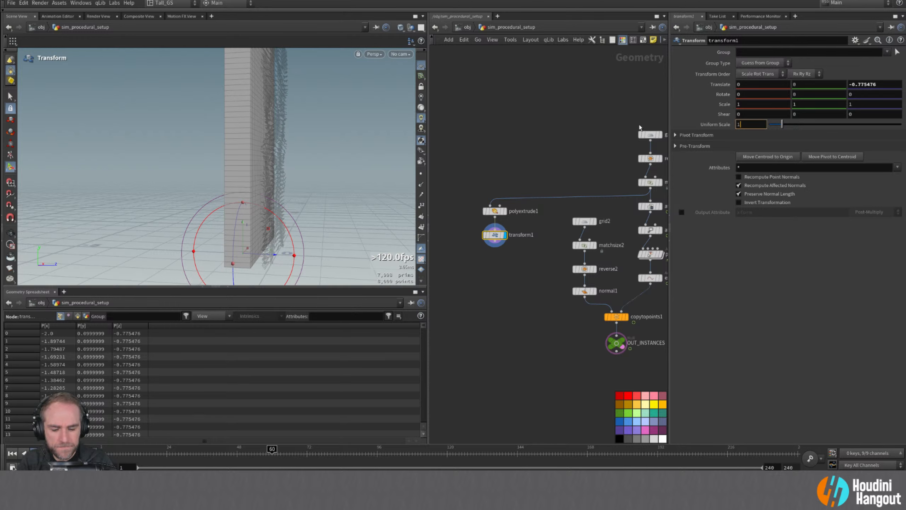
key("Return")
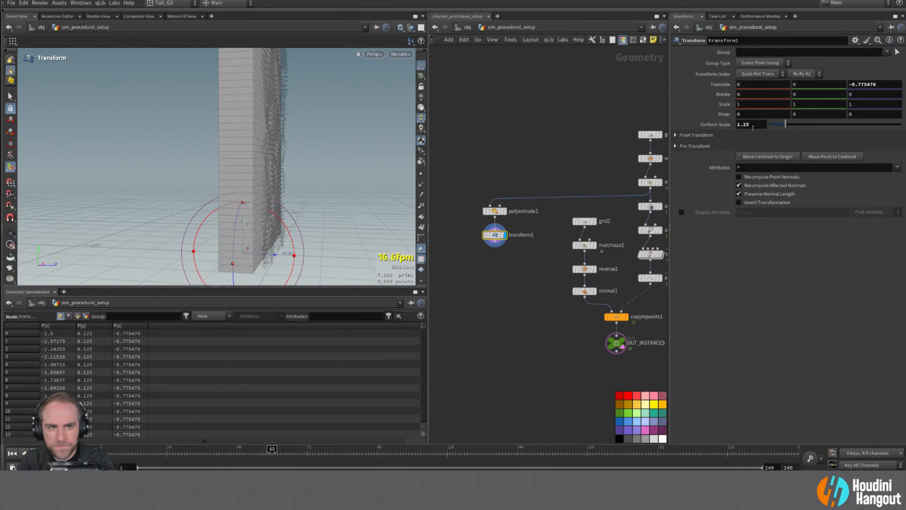
left_click_drag(752, 124, 680, 133)
type("1.5")
key("Return")
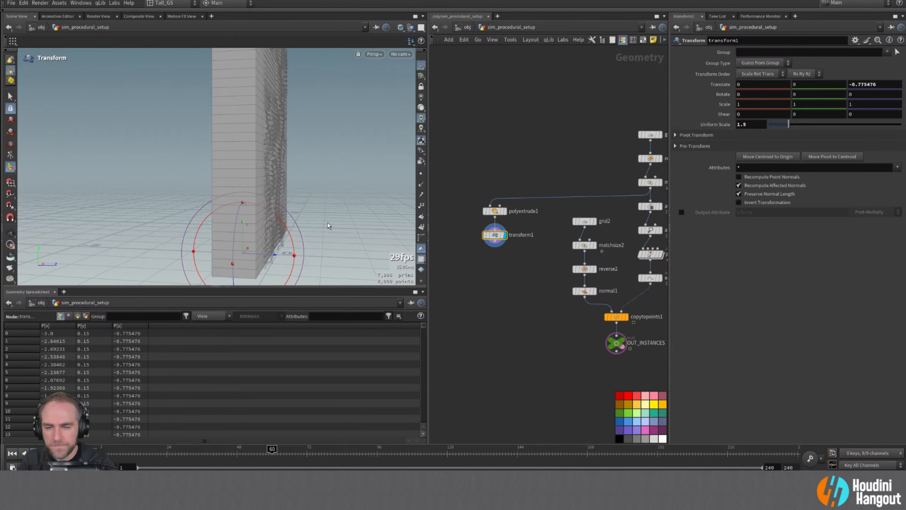
left_click_drag(327, 223, 410, 215, "alt")
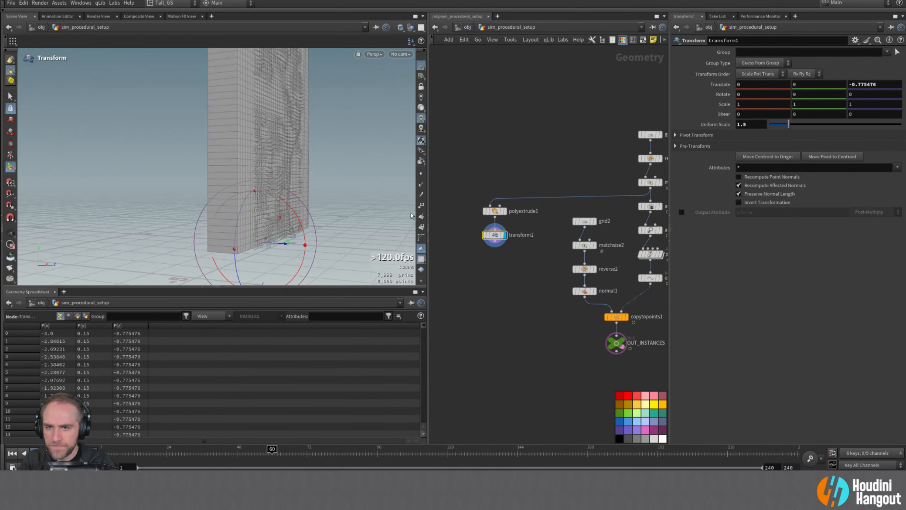
left_click_drag(285, 251, 279, 250)
- Add a Match Size node after transform1 and display its result
key("Tab")
type("match")
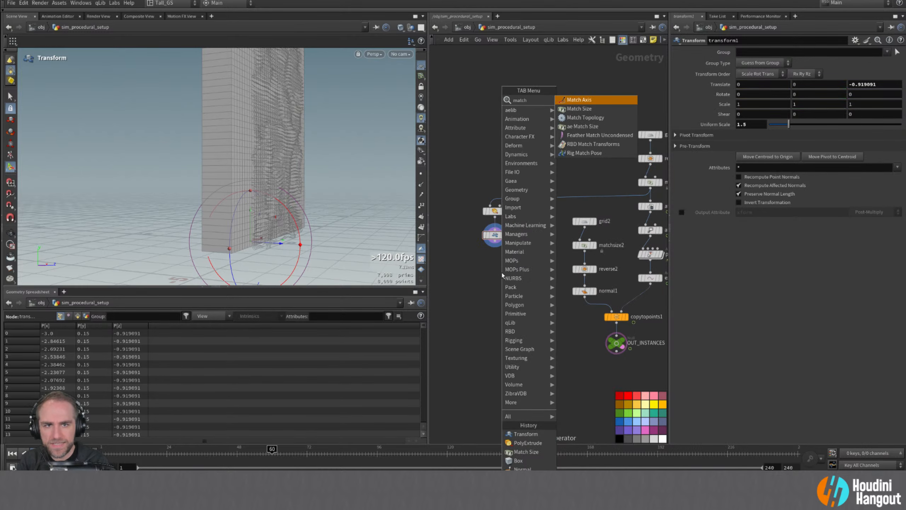
key("Return")
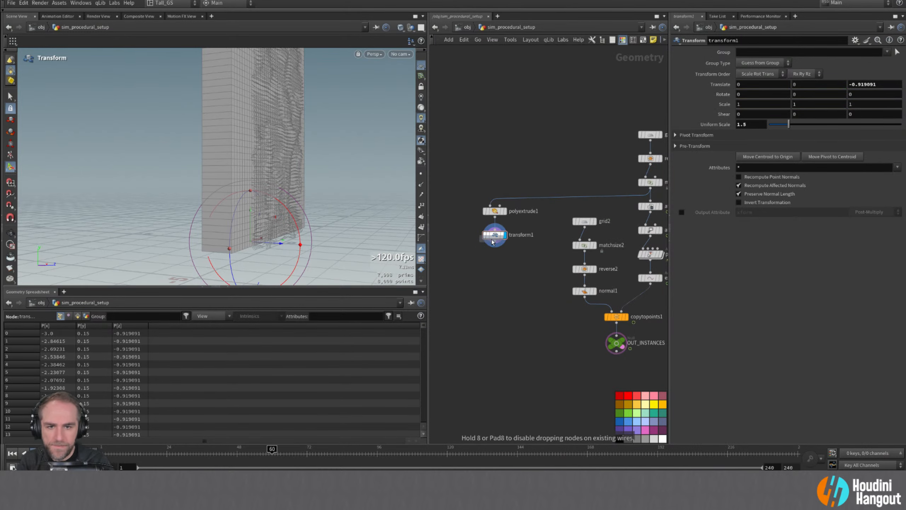
left_click(495, 260)
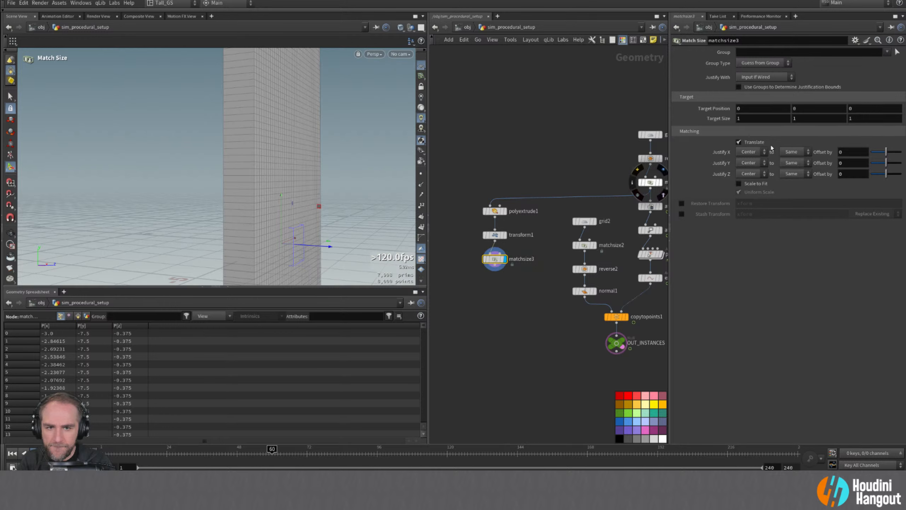
- Set the Match Size node's Justify Y to Min and both Justify X and Justify Z to None
left_click(750, 163)
left_click(747, 173)
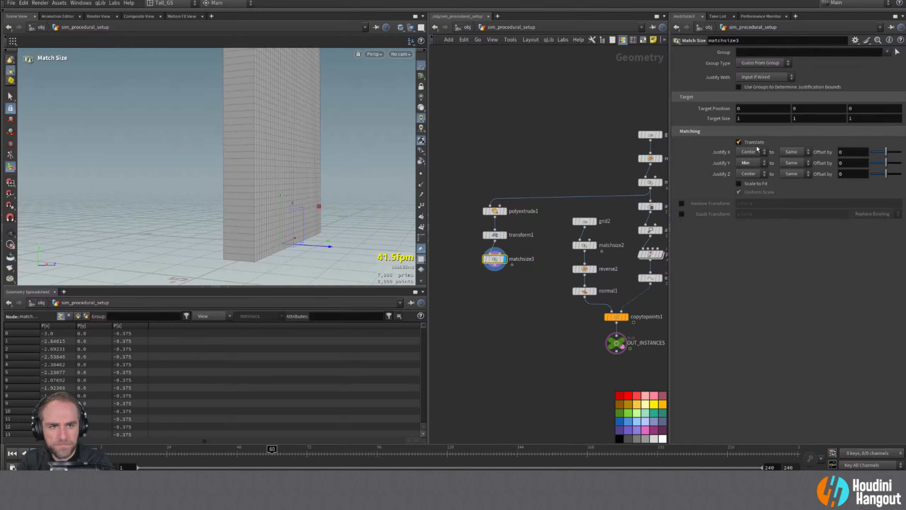
left_click(746, 152)
left_click(746, 160)
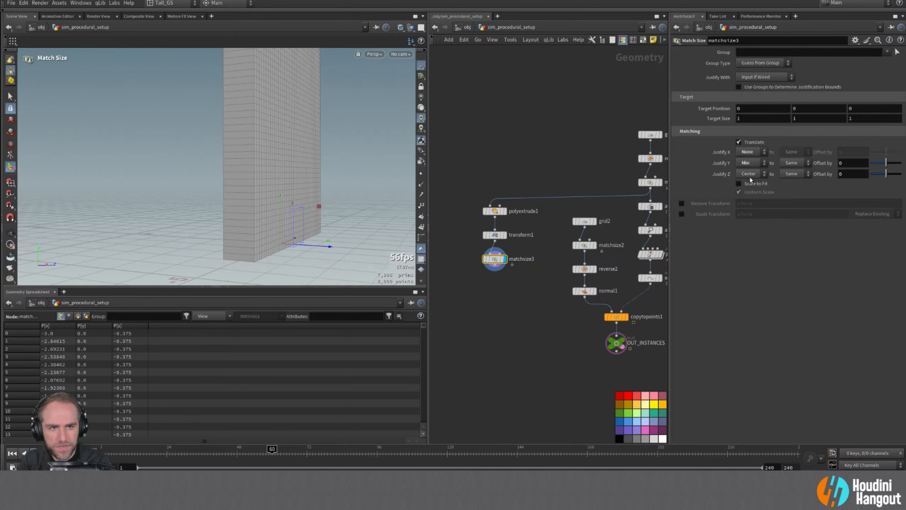
left_click(749, 173)
left_click(751, 184)
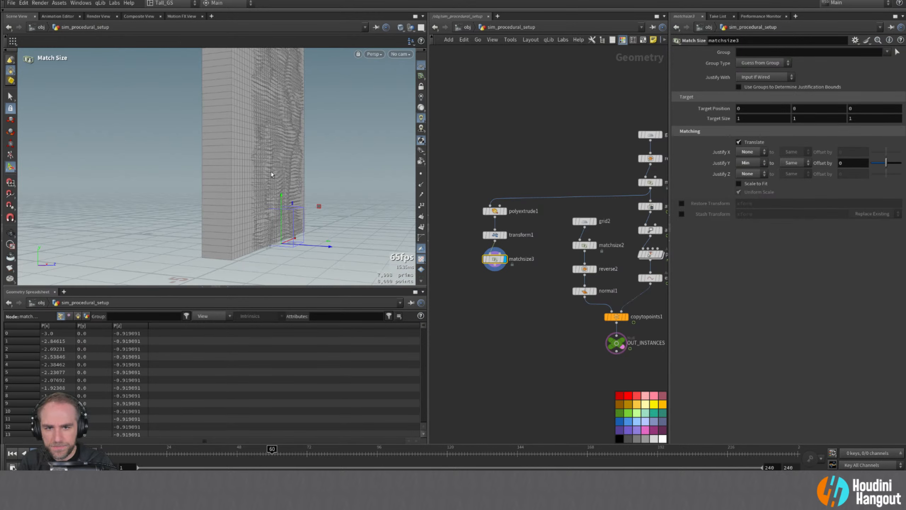
- On transform1, reset the uniform scale to 1 and set the scale to 1.7 in X and 1.2 in Y
mouse_move(272, 173)
left_mouse_down("alt")
mouse_move(277, 158)
mouse_move(224, 170)
mouse_move(265, 184)
mouse_move(253, 201)
mouse_move(279, 181)
left_mouse_up("alt")
left_click(494, 234)
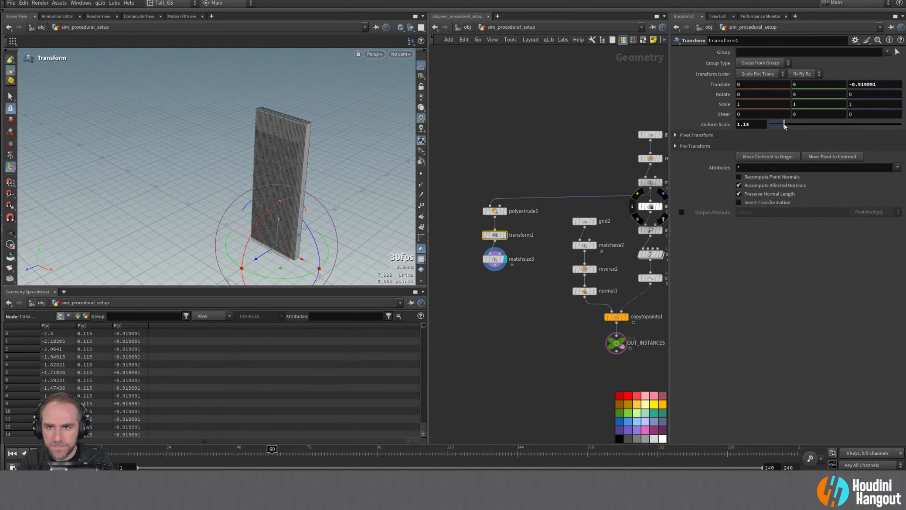
left_click_drag(322, 201, 350, 196, "alt")
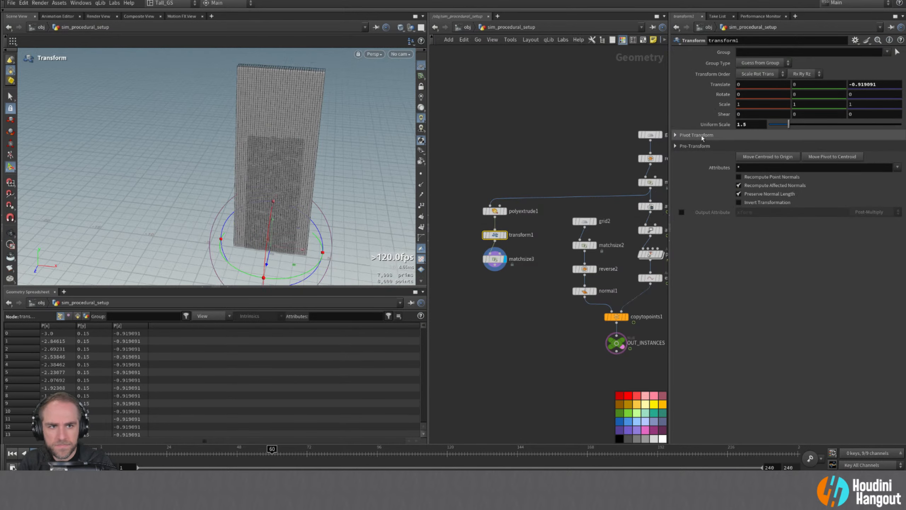
middle_click(711, 126, "ctrl")
middle_click_drag(755, 105, 812, 107)
left_click_drag(347, 179, 300, 137, "alt")
right_click_drag(300, 136, 370, 135, "alt")
middle_click_drag(813, 106, 827, 107)
left_click(535, 338)
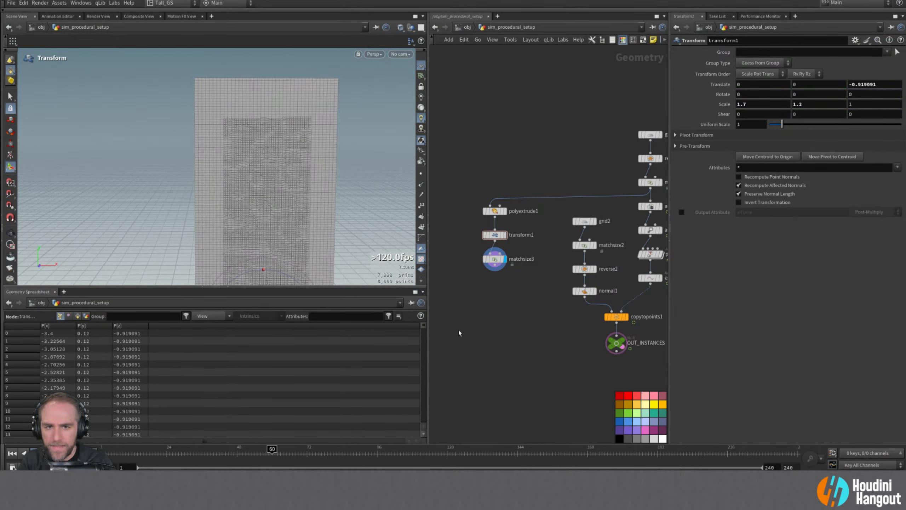
- Move the wall closer to the flaps, to a Z translate of about -0.69 on transform1
left_click_drag(221, 133, 324, 137, "alt")
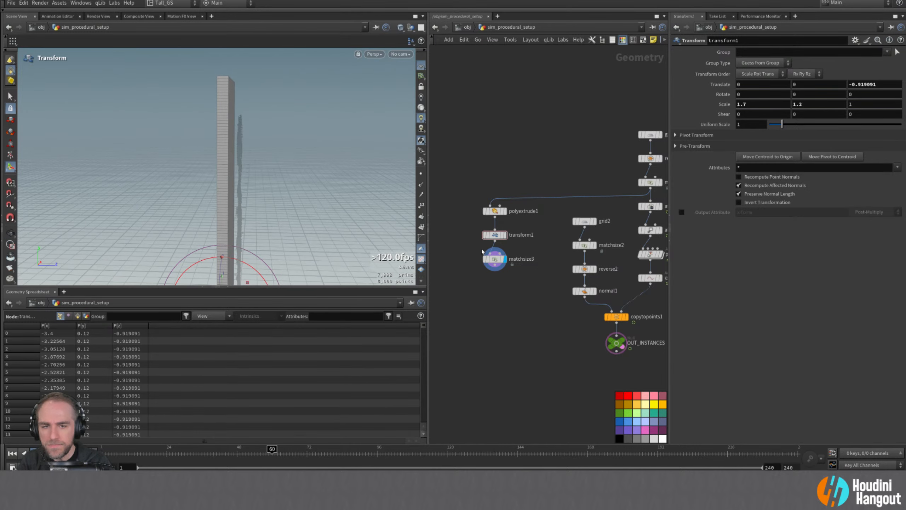
middle_click_drag(304, 261, 317, 205, "alt")
left_click_drag(259, 251, 264, 250)
left_click_drag(252, 193, 148, 189, "alt")
key("Return")
- Add a Null node after the Match Size node of the wall branch
key("Tab")
type("null")
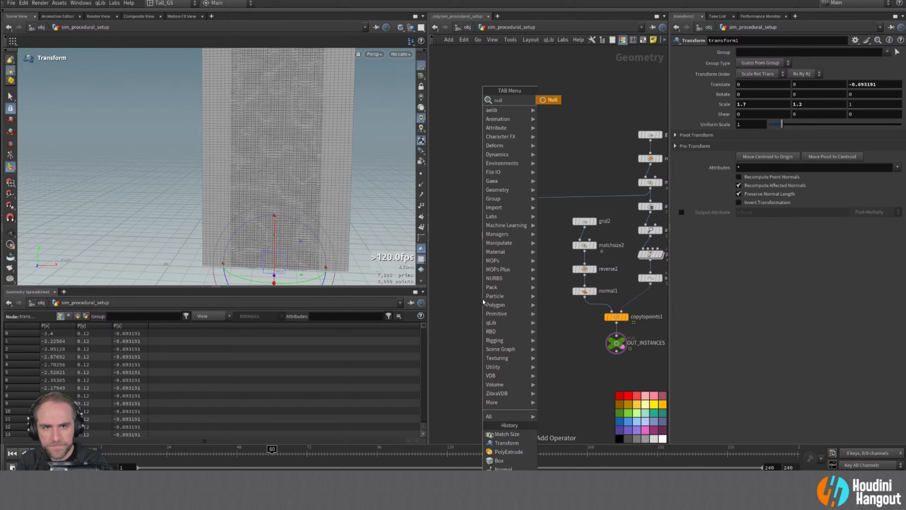
key("Return")
left_click(494, 285)
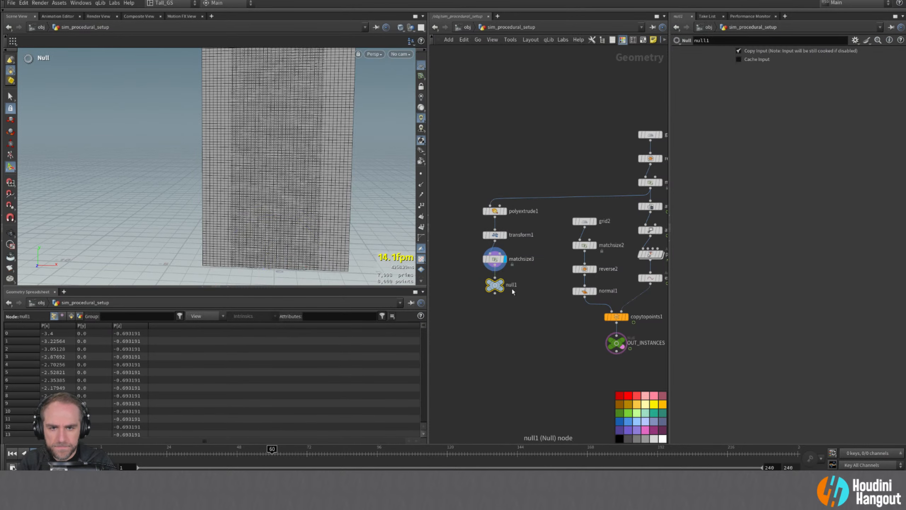
- Rename the new null as OUT_WALL and colour it green
double_click(512, 285)
type("OUT_WALL")
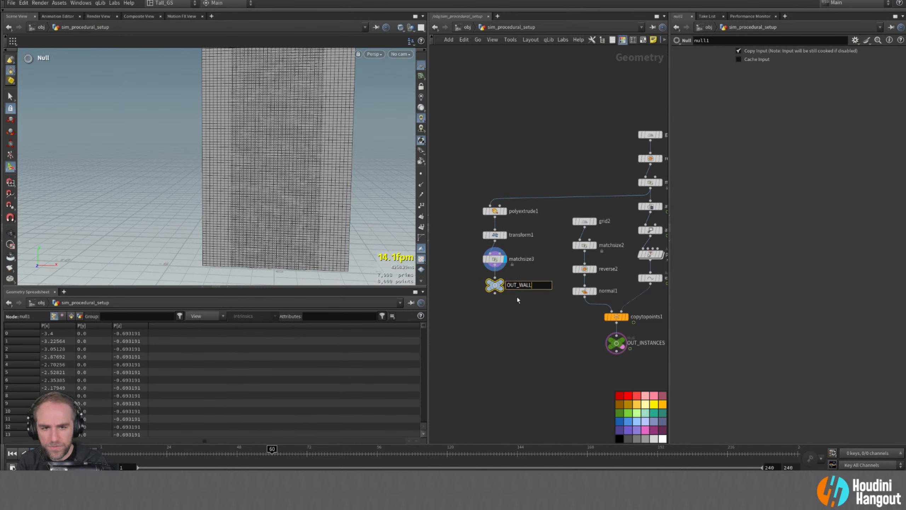
key("Return")
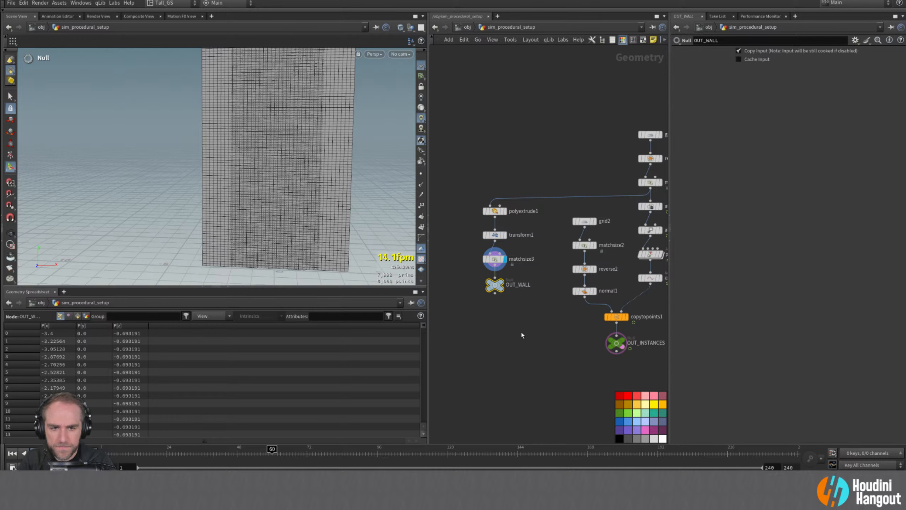
left_click(620, 412)
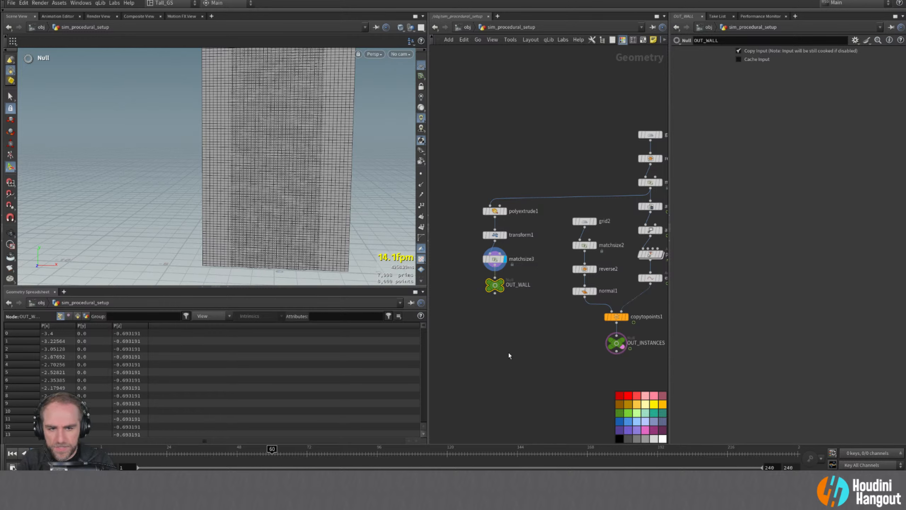
- Go up to the object level, enter the SOLARIS network and add a SOP Import node above mirrored_flaps
key("u")
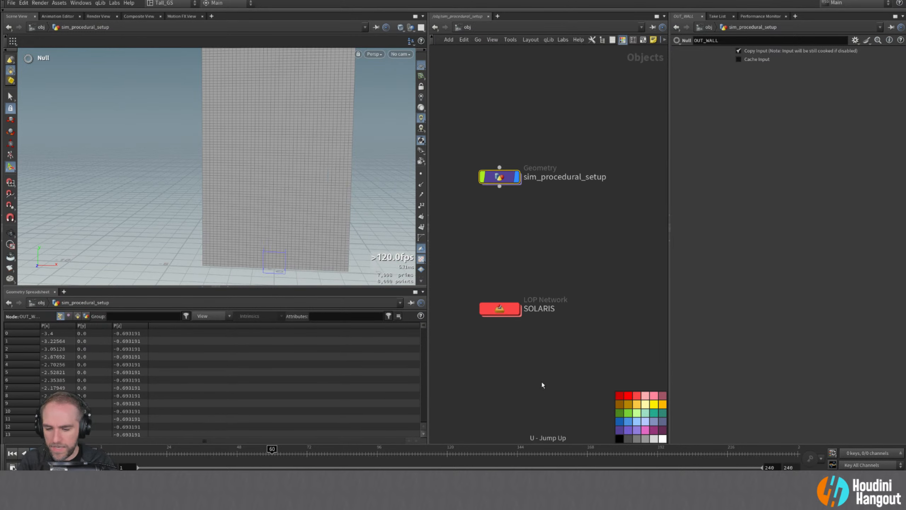
double_click(501, 310)
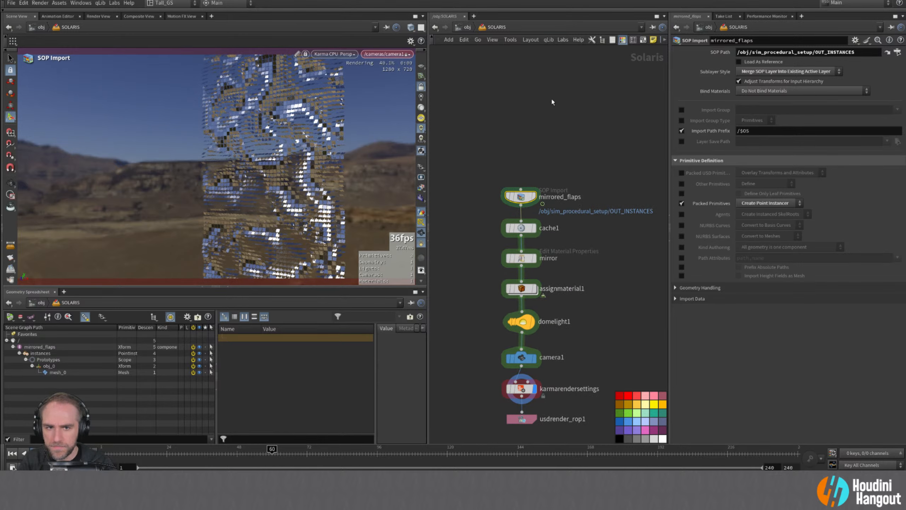
key("Tab")
type("sopim")
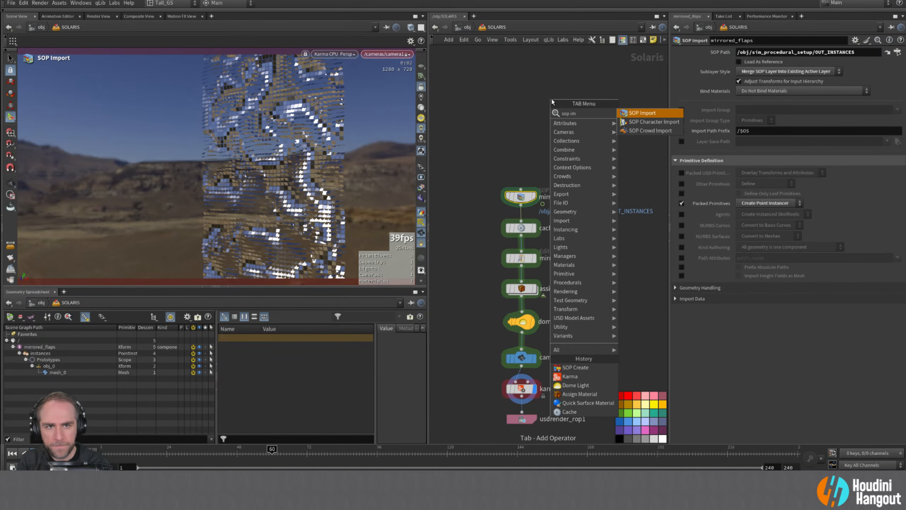
key("Return")
left_click(517, 158)
- Pull mirrored_flaps and cache1 out of the chain and merge them with the new SOP Import ahead of the mirror node
left_click(521, 172)
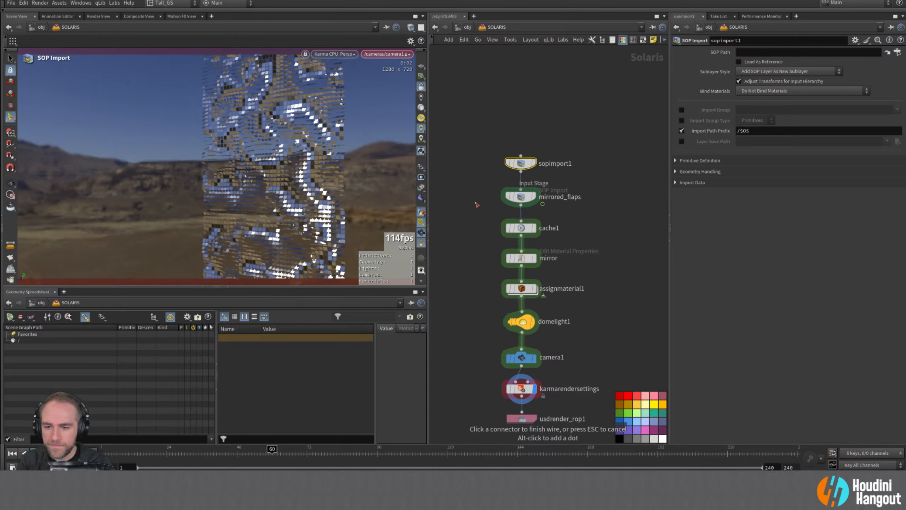
left_click_drag(473, 185, 545, 222)
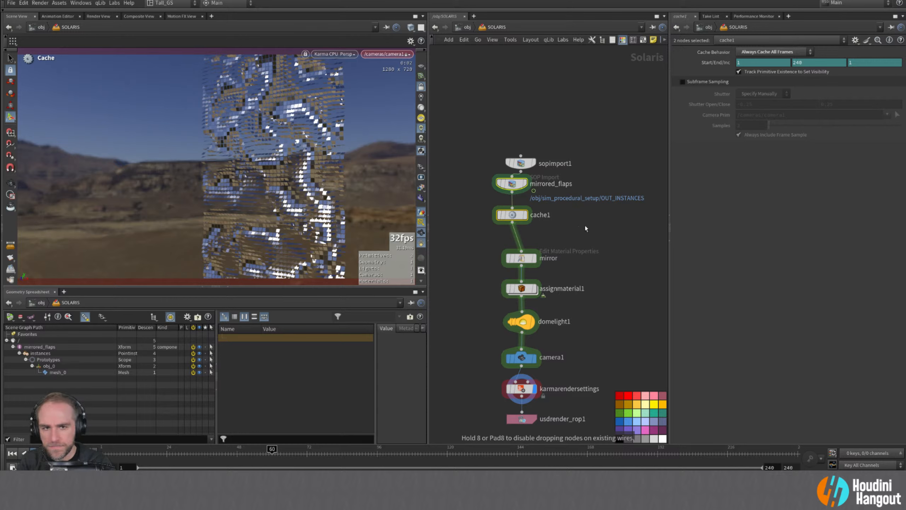
left_click_drag(584, 225, 585, 205)
left_click(520, 192)
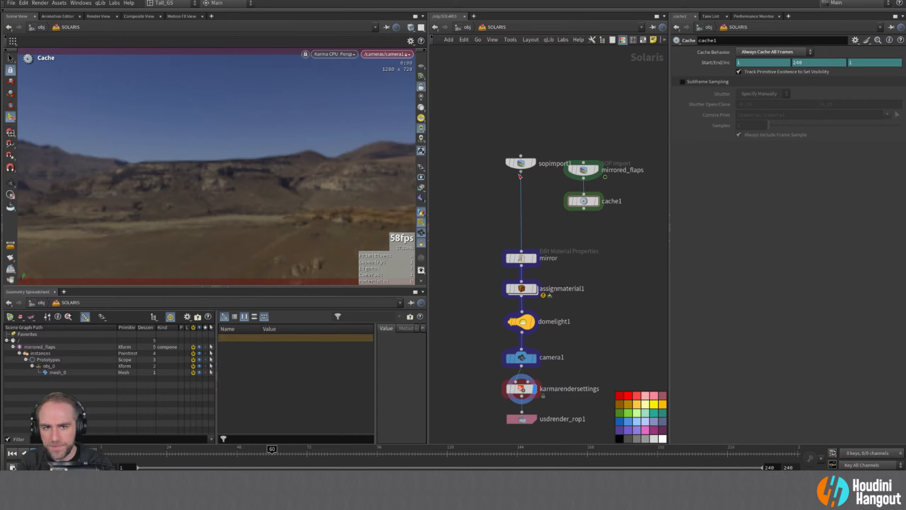
left_click(583, 208)
left_click(523, 251)
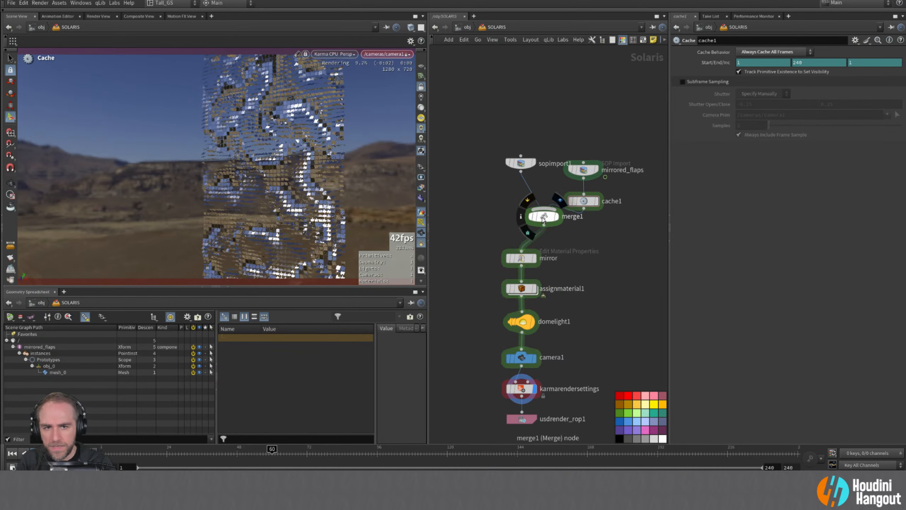
- Arrange the merge node above mirror, with the new SOP Import and the mirrored_flaps branch side by side above it
left_click_drag(542, 216, 520, 224)
left_click_drag(523, 166, 470, 149)
left_click_drag(548, 134, 569, 182)
left_click(516, 182)
left_click_drag(477, 150, 492, 152)
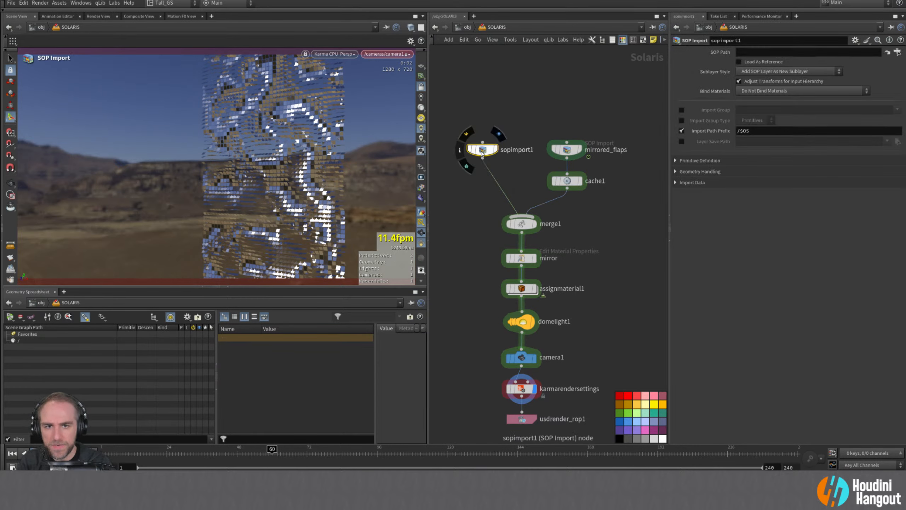
- Set the new SOP Import's SOP path to /obj/sim_procedural_setup/OUT_WALL
left_click(897, 52)
left_click(843, 39)
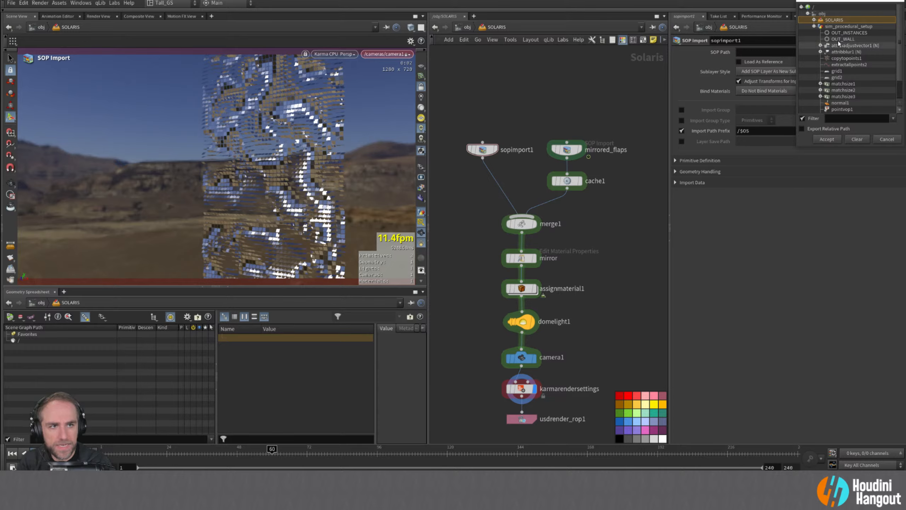
left_click(826, 139)
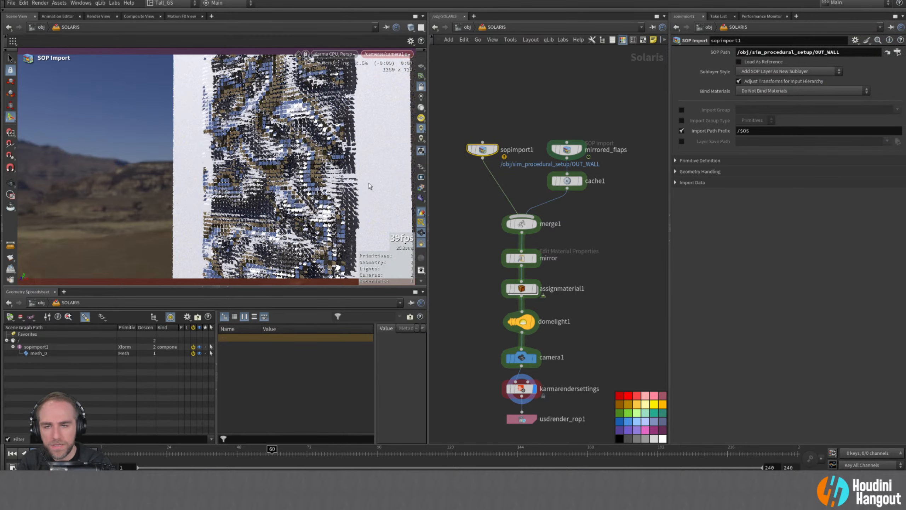
- Examine the imported wall behind the mirrored flaps from several angles and distances in the Karma render view
right_click_drag(271, 168, 235, 195, "alt")
left_click_drag(235, 194, 243, 168, "alt")
right_click_drag(243, 168, 200, 202, "alt")
middle_click_drag(266, 190, 227, 187, "alt")
left_click_drag(227, 187, 263, 194, "alt")
right_click_drag(262, 195, 306, 185, "alt")
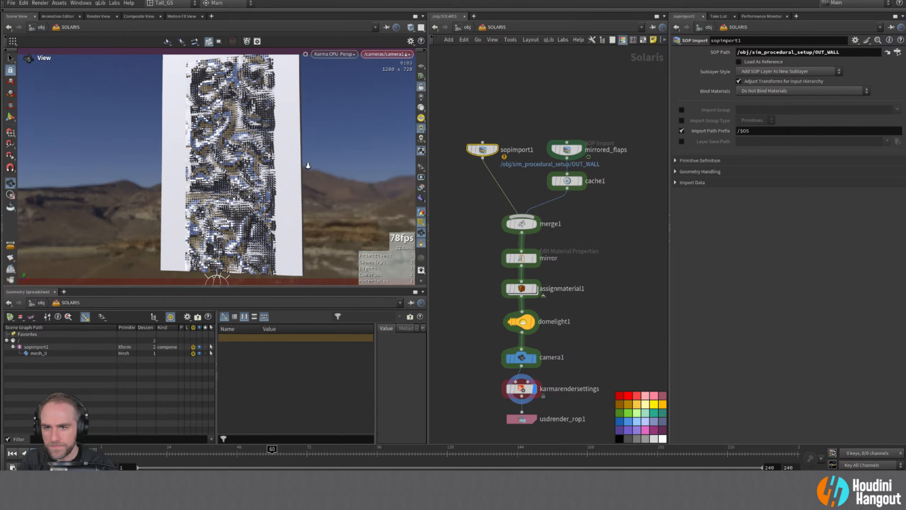
right_click_drag(307, 166, 332, 152, "alt")
left_click_drag(250, 172, 301, 175, "alt")
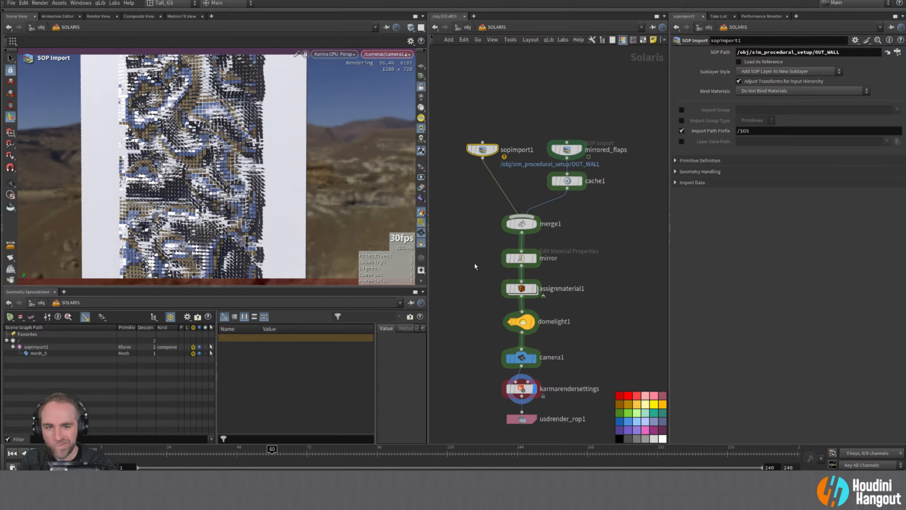
- Set the exposure of domelight1 to -1
left_click(522, 323)
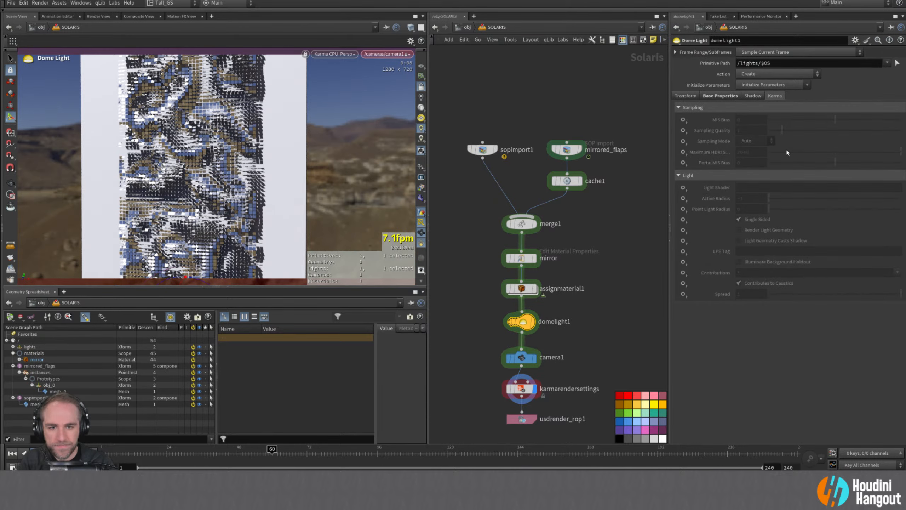
left_click(714, 98)
type("-1")
key("Return")
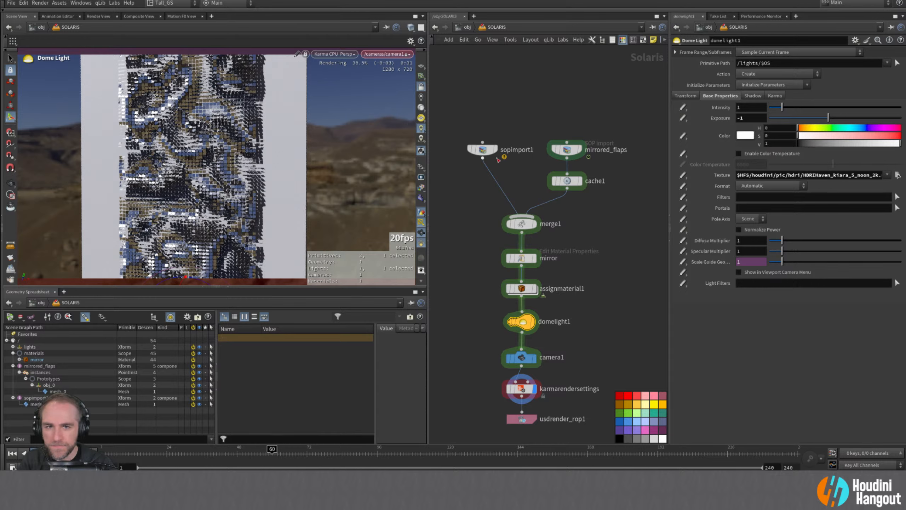
- Set the new SOP Import's sublayer style to Merge SOP Layer Into Existing Active Layer and rename the node as wall
left_click(481, 152)
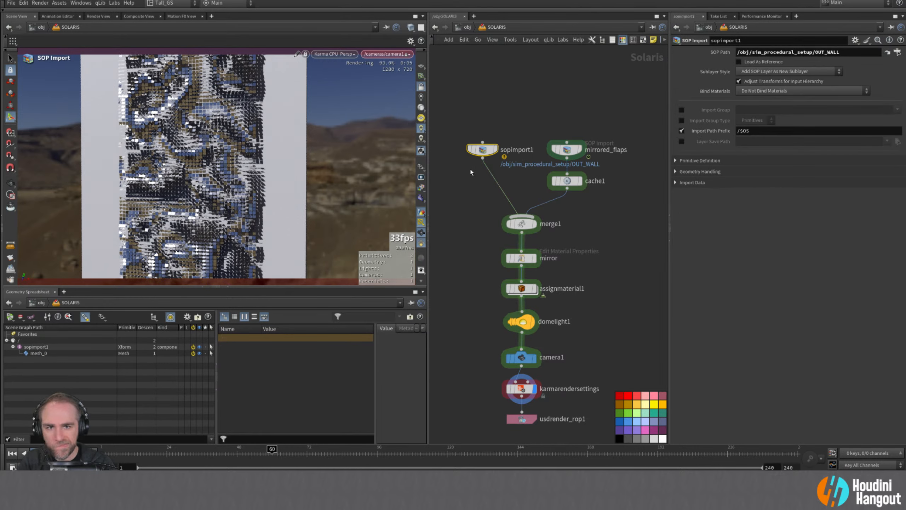
left_click(786, 71)
left_click(760, 92)
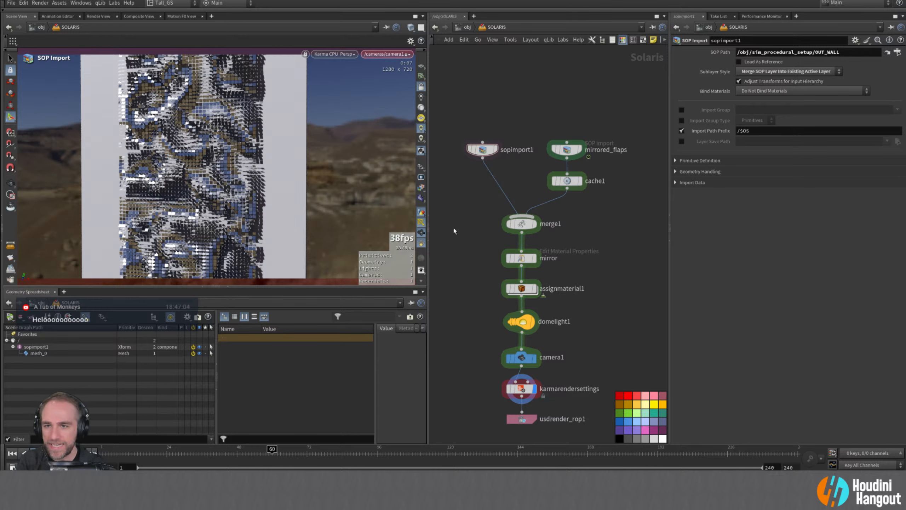
double_click(509, 150)
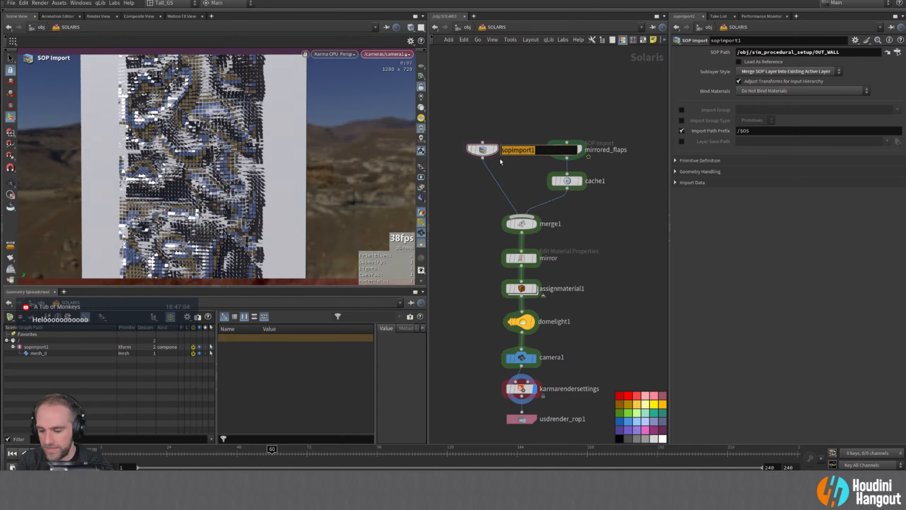
type("wall")
key("Return")
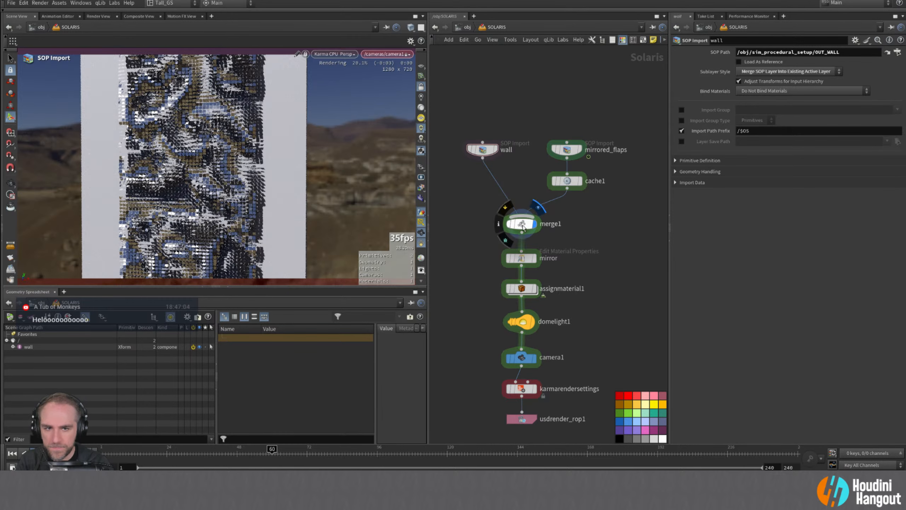
- Display the merge node's output and set the wall node's import path prefix to /geo/$OS
left_click(522, 226)
left_click(485, 150)
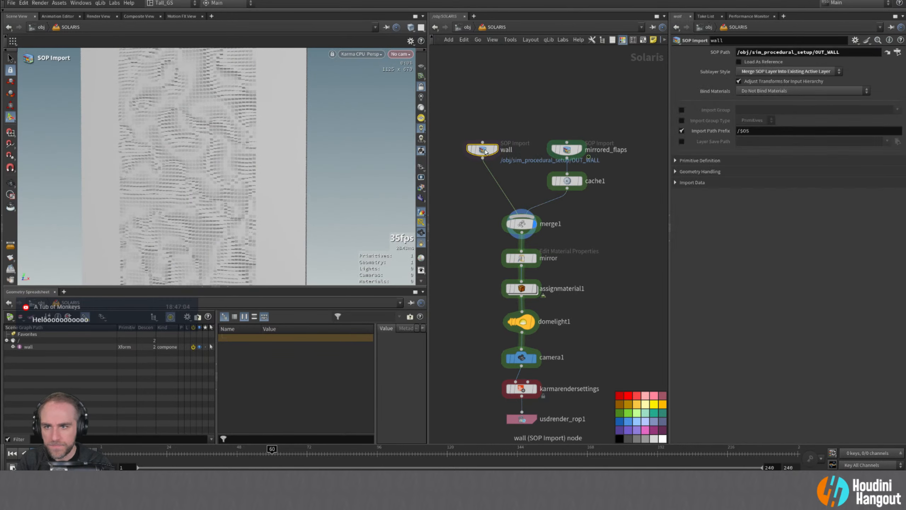
left_click(737, 130)
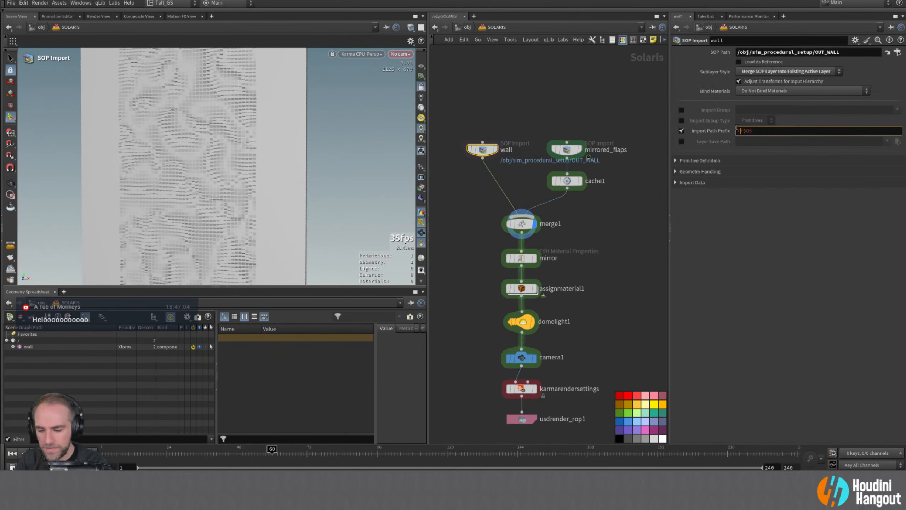
type("geo/")
key("Return")
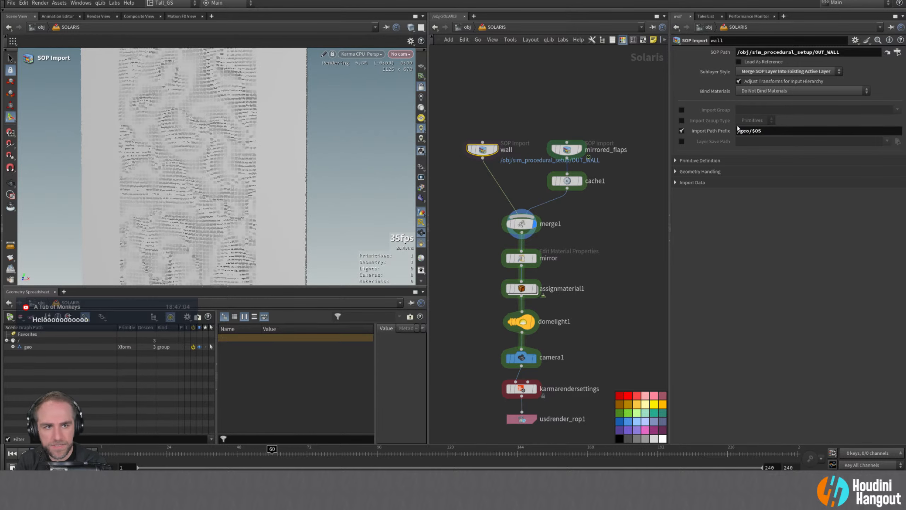
- Set the import path prefix of mirrored_flaps to /geo/$OS and display the mirror node's output
left_click(565, 150)
left_click(738, 131)
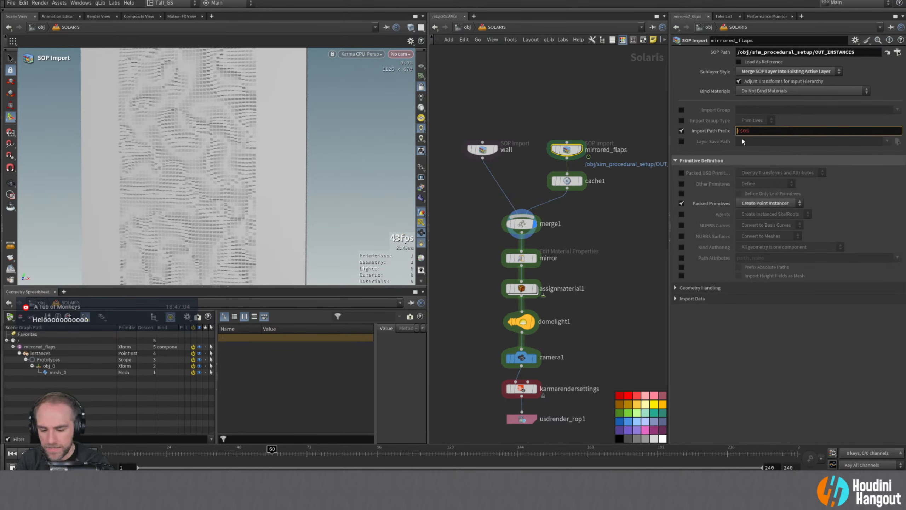
type("geo/")
key("Return")
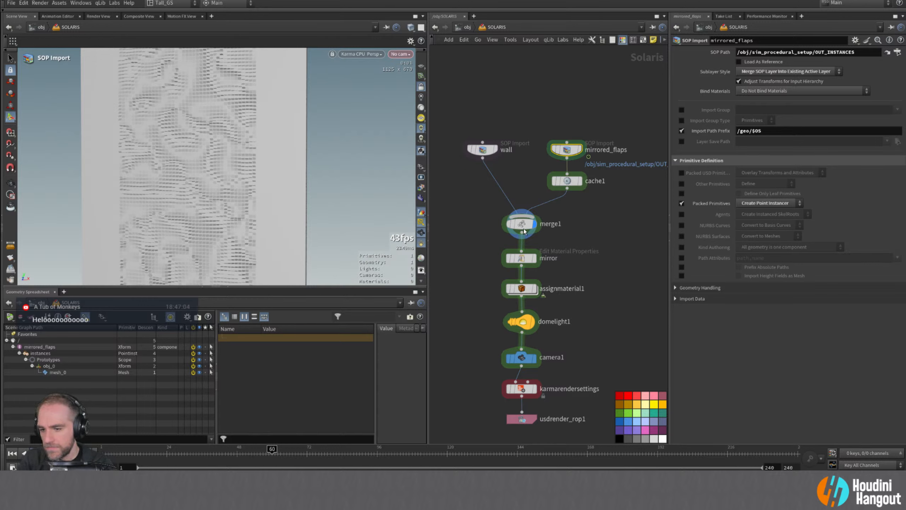
left_click(524, 230)
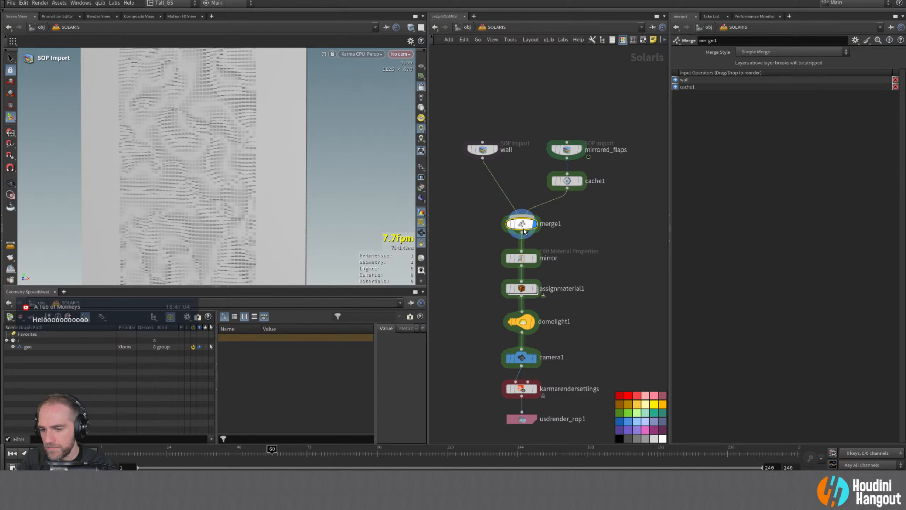
left_click(523, 259)
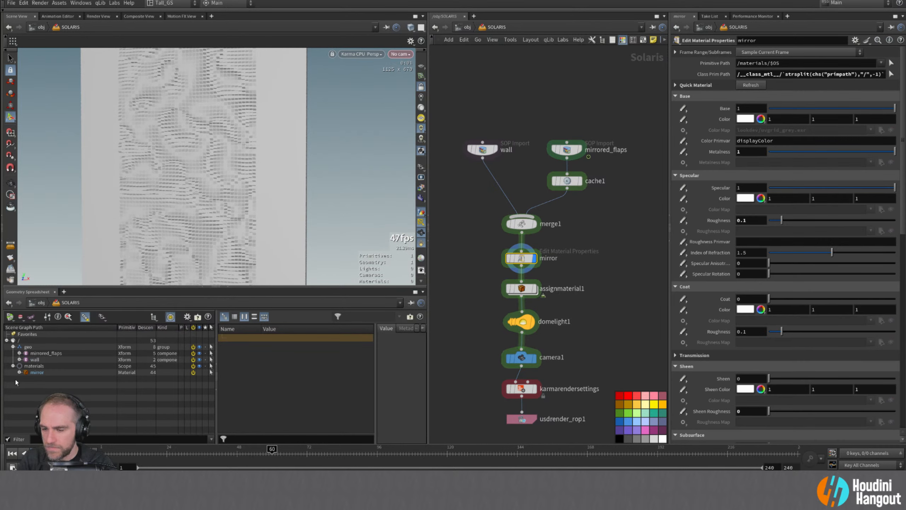
- Insert a Material Linker node between merge1 and mirror
middle_click_drag(462, 338, 467, 287)
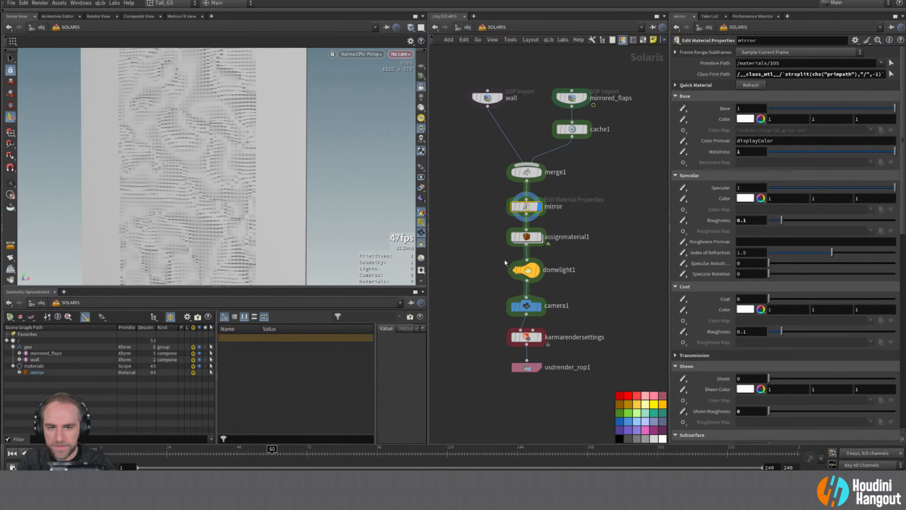
key("Tab")
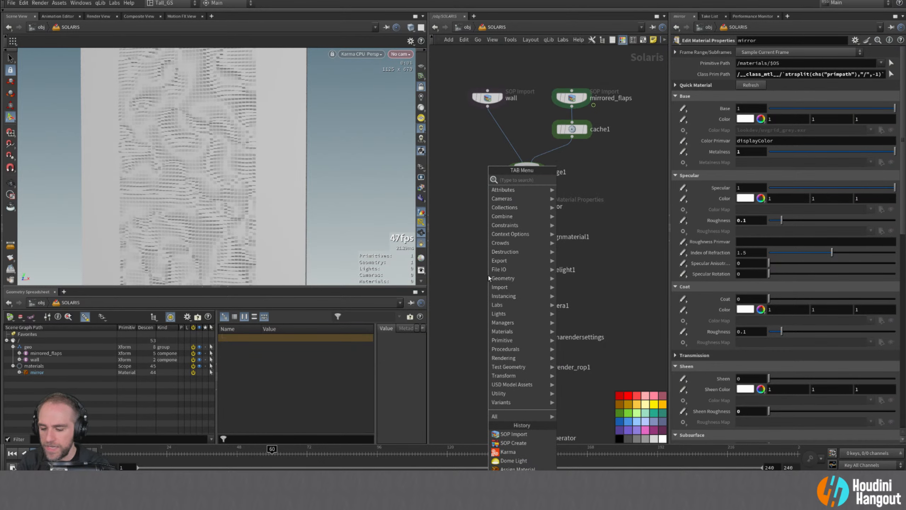
type("mater")
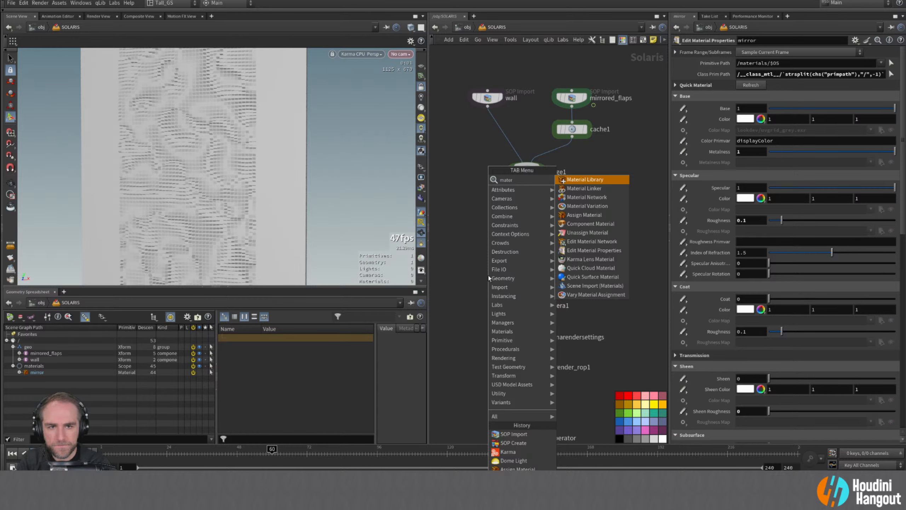
key("Down")
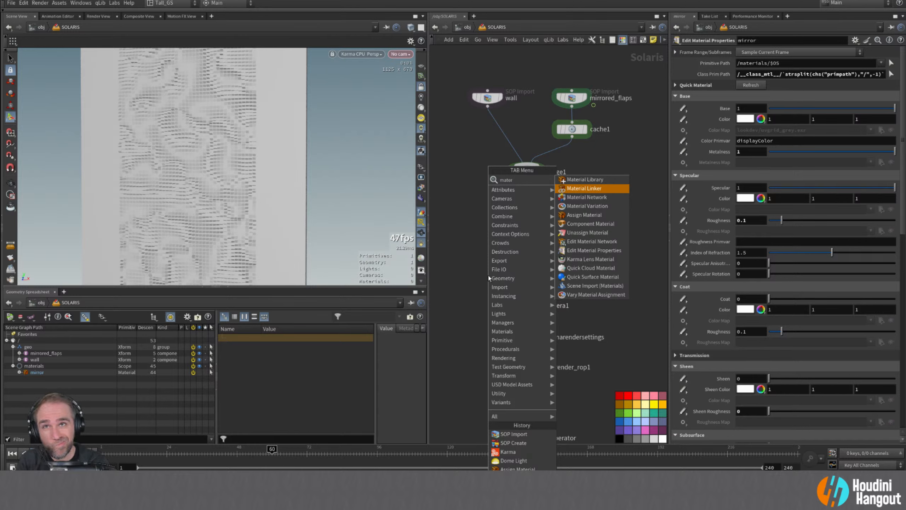
key("Return")
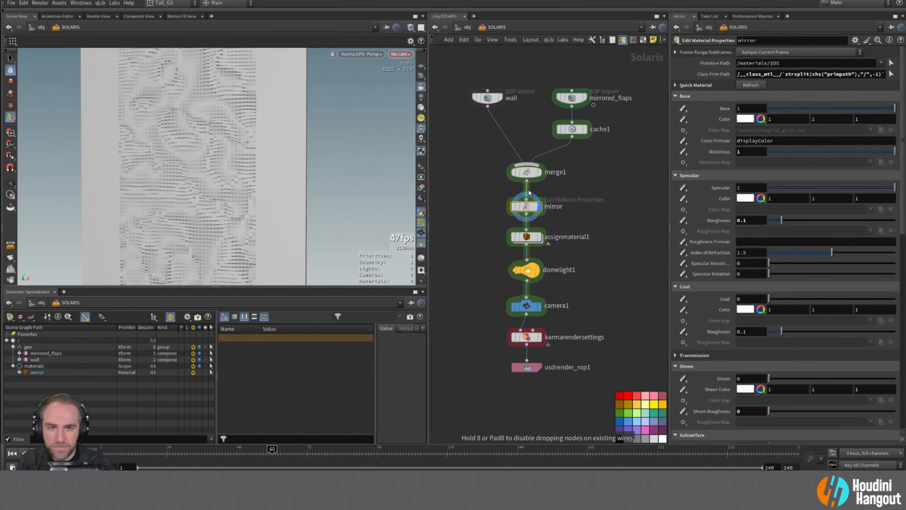
left_click(528, 194)
- Assign the Concrete material from the Material Linker's catalog to the wall primitive under geo
left_click(752, 64)
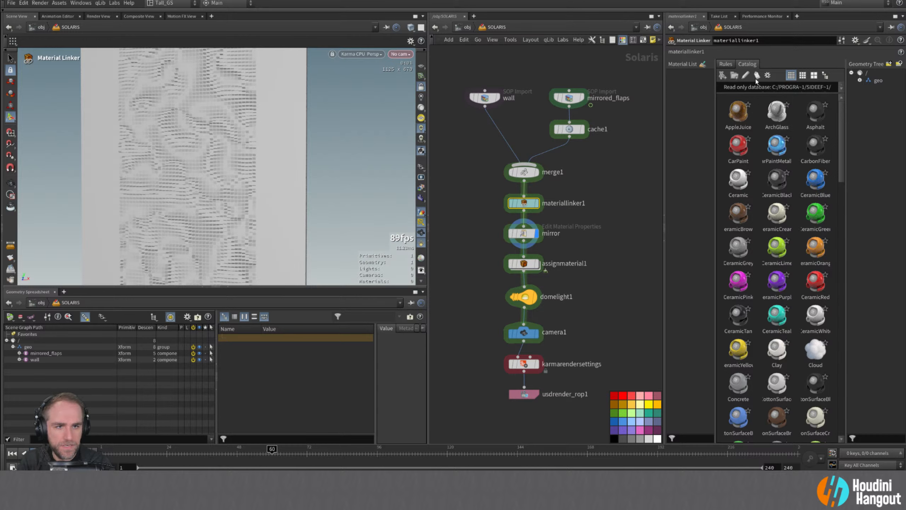
scroll(760, 178, "down", 10)
scroll(762, 193, "up", 10)
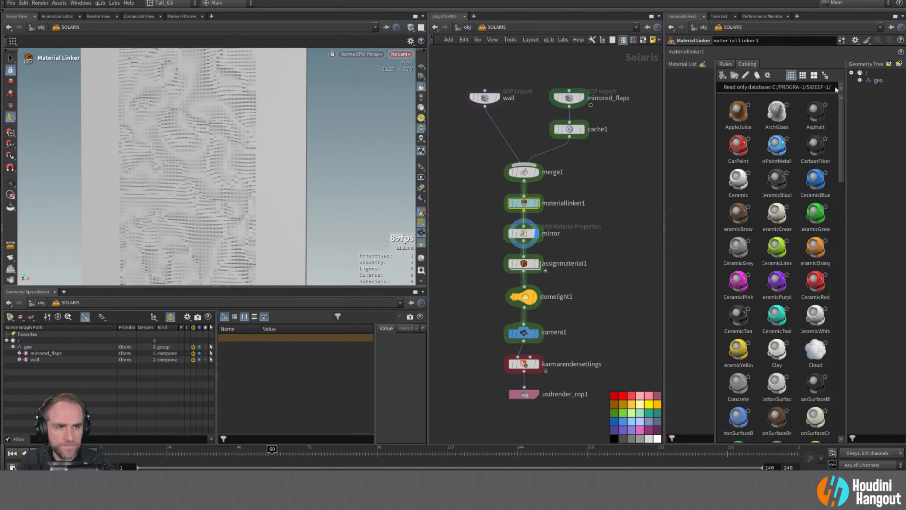
left_click(859, 80)
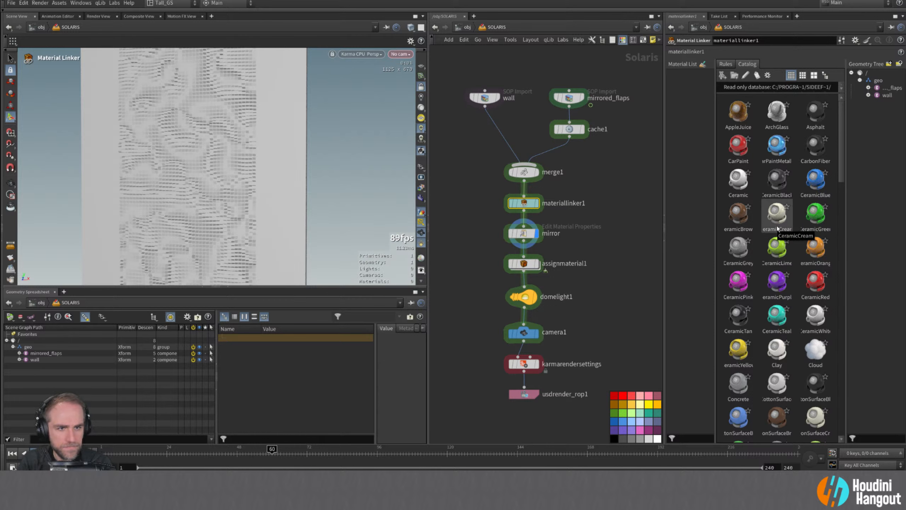
left_click(737, 388)
left_click_drag(737, 388, 887, 95)
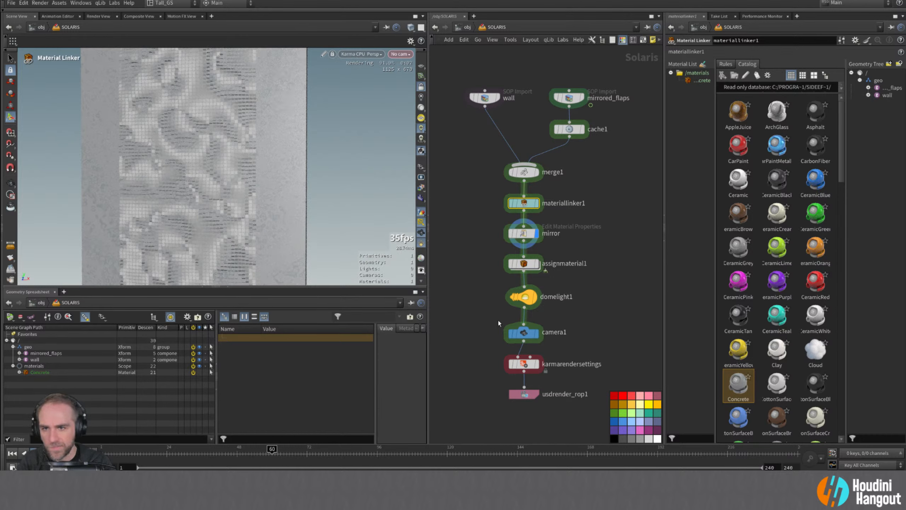
- Display the karmarendersettings output and view the whole concrete wall with the flaps from an angle
left_click(537, 364)
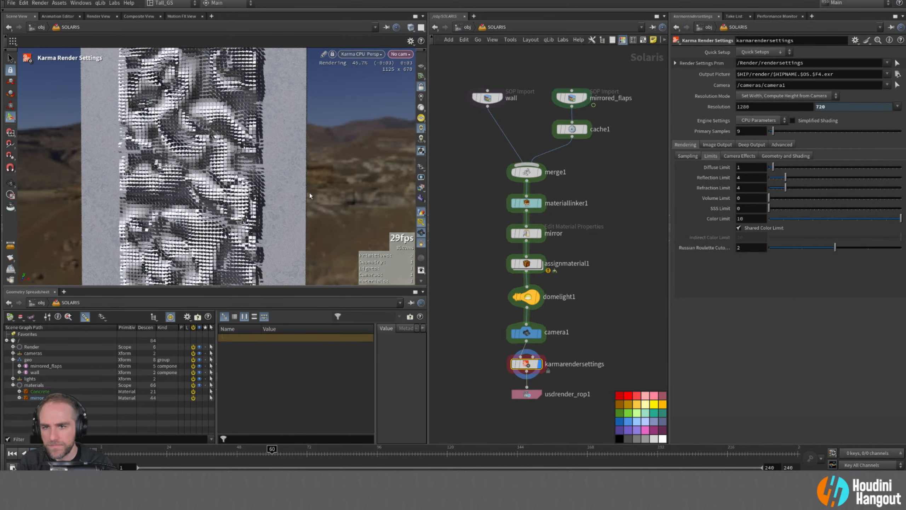
key("Escape")
left_click_drag(309, 193, 192, 209)
right_click_drag(191, 209, 179, 216, "alt")
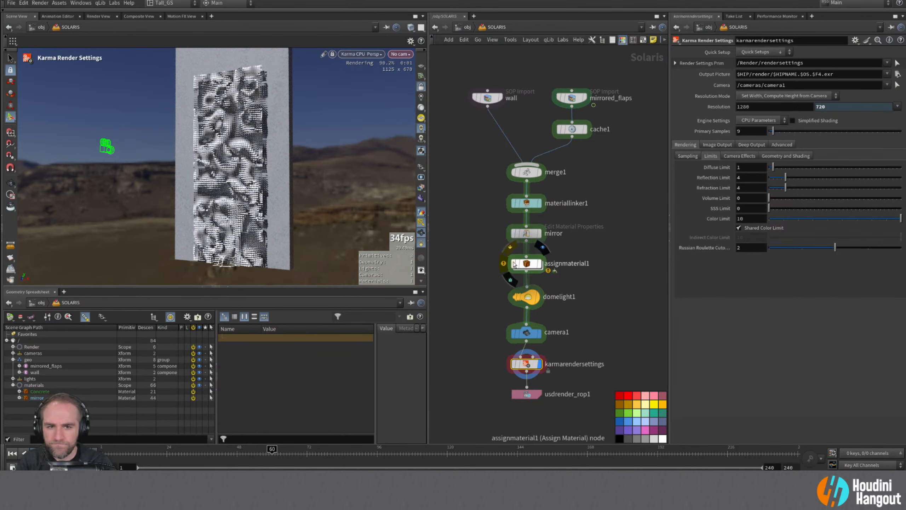
- Set the primitives of assignmaterial1 to /geo/mirrored_flaps from the scene graph, keeping the material path /materials/mirror
left_click(526, 203)
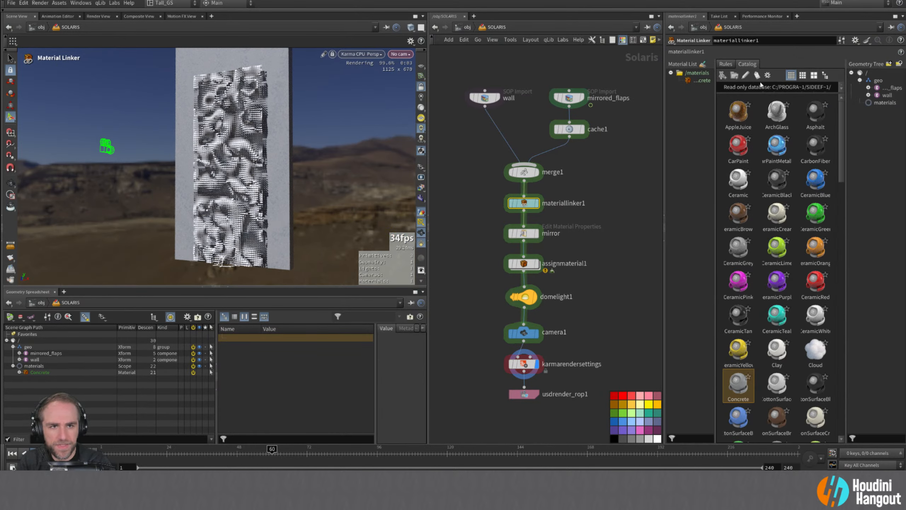
left_click(527, 265)
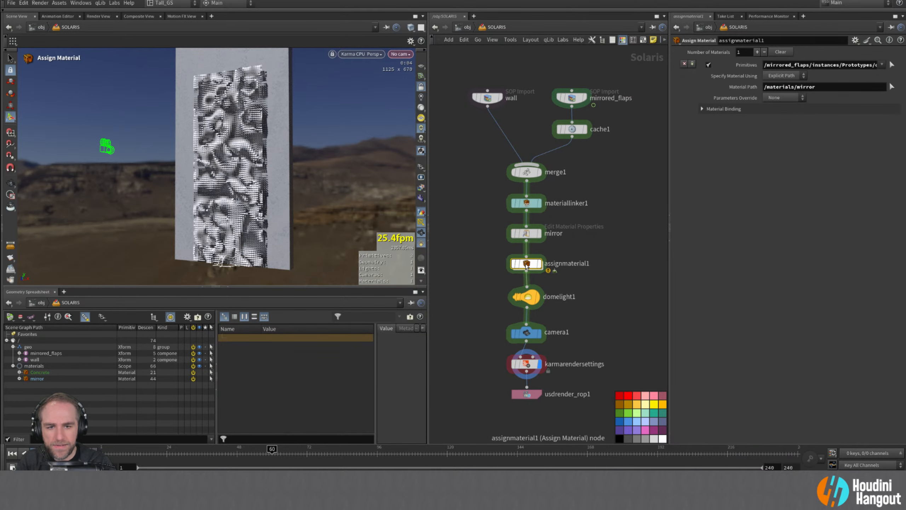
middle_click(527, 265)
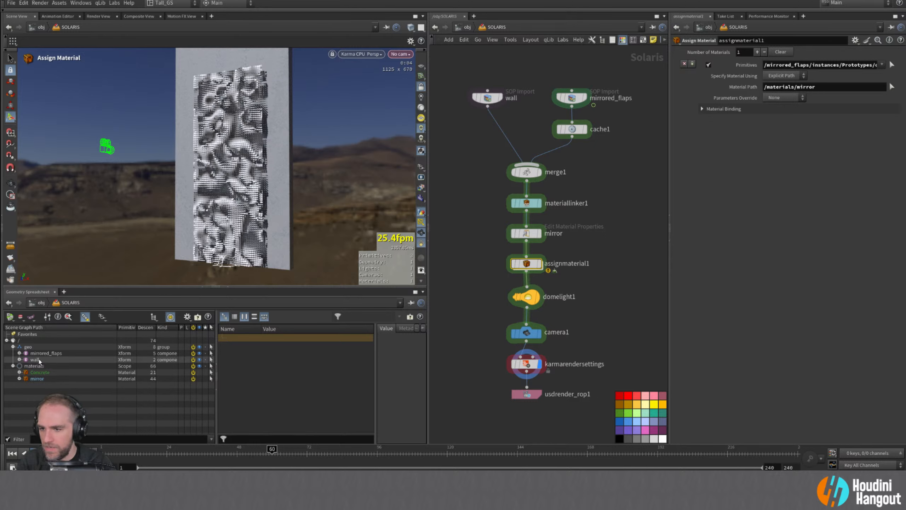
left_click(19, 353)
left_click(38, 353)
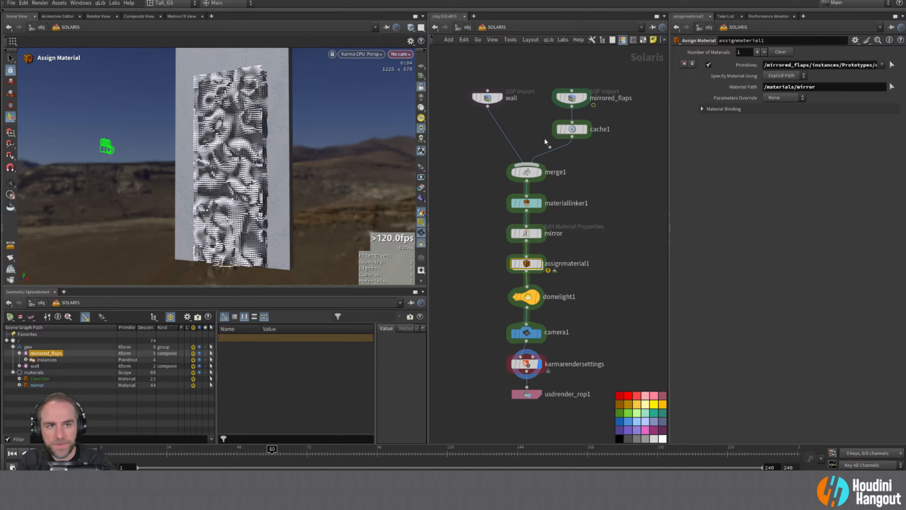
left_click_drag(820, 66, 820, 66)
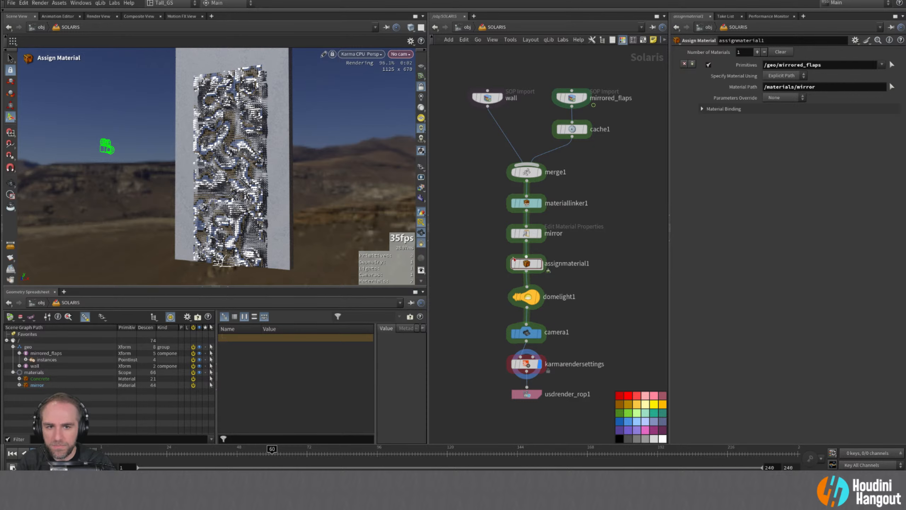
- Load the GPUOpen materials in materiallinker1's catalog, with the 2025/25-03-26 stream project folder as the material download location
left_click(529, 201)
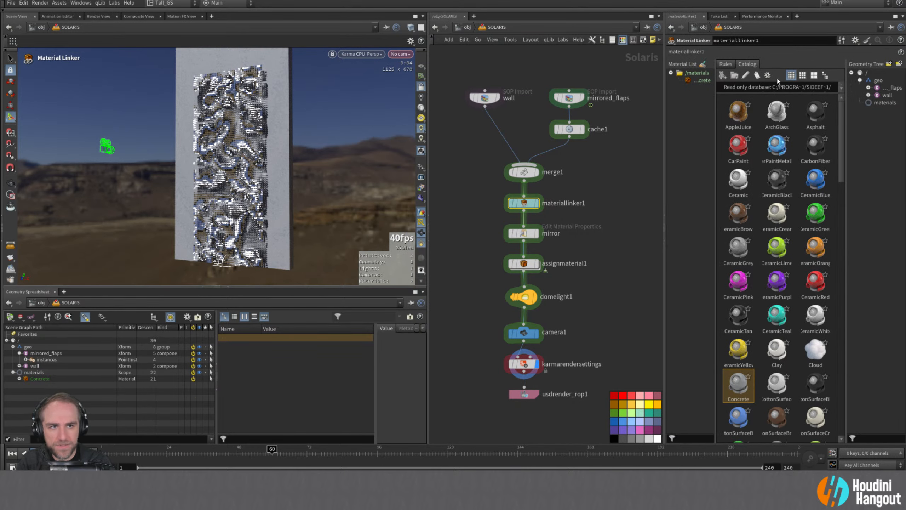
left_click(767, 75)
left_click(784, 129)
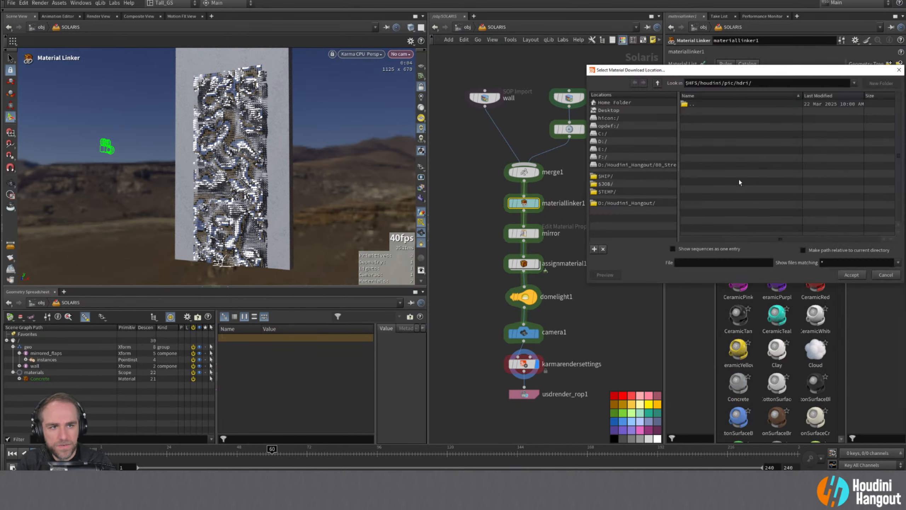
left_click_drag(803, 76, 724, 98)
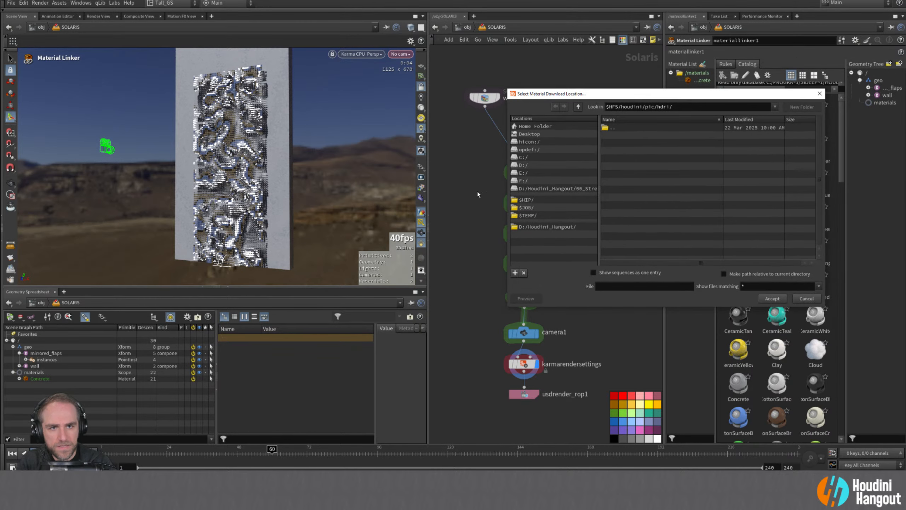
left_click(532, 188)
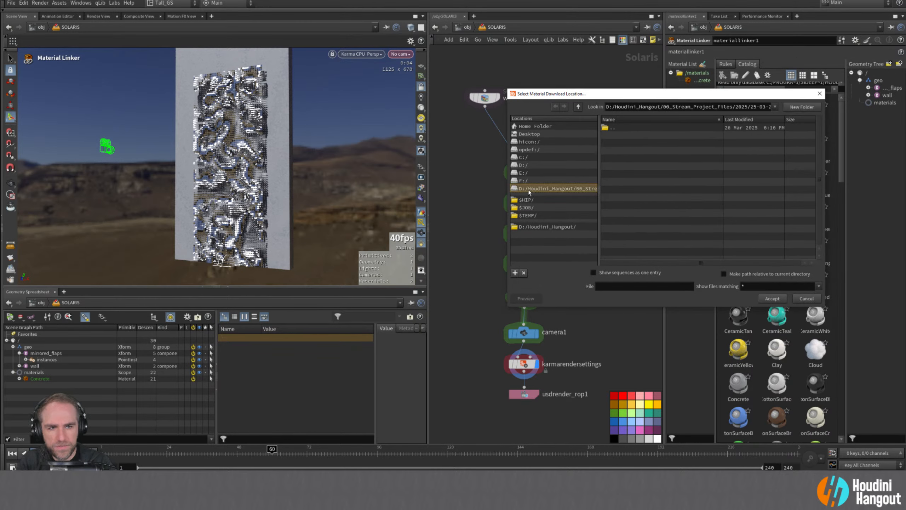
left_click_drag(748, 107, 803, 108)
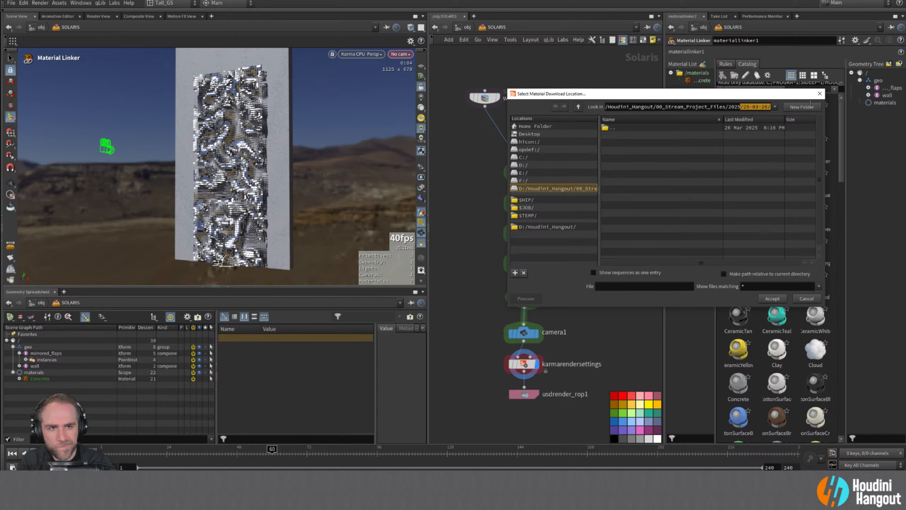
left_click(645, 197)
left_click(797, 107)
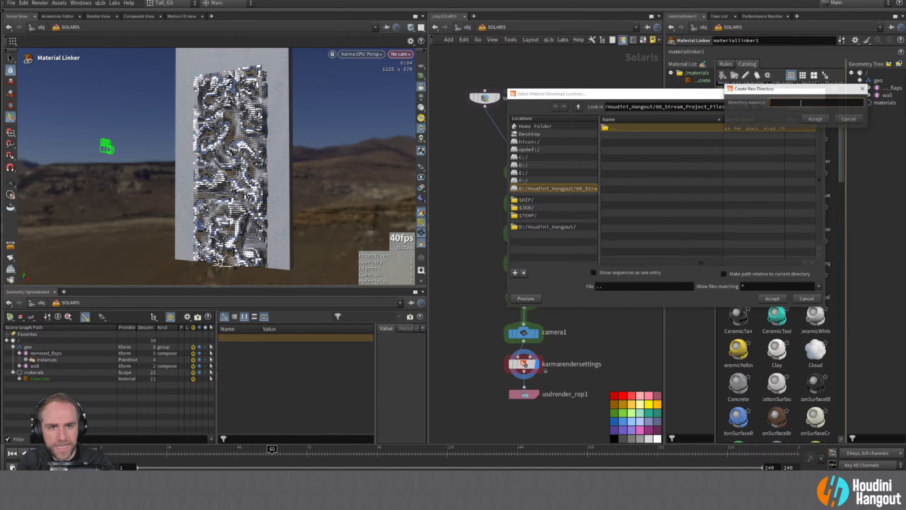
key("Return")
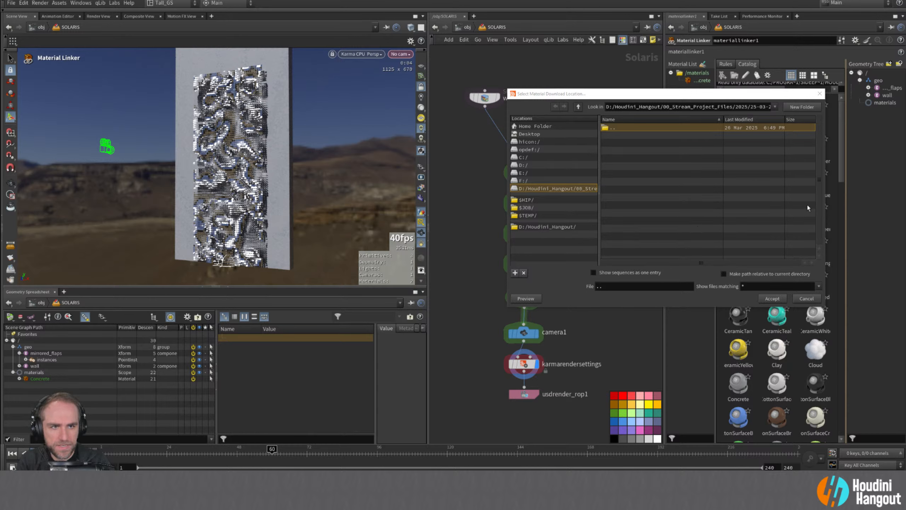
left_click(772, 298)
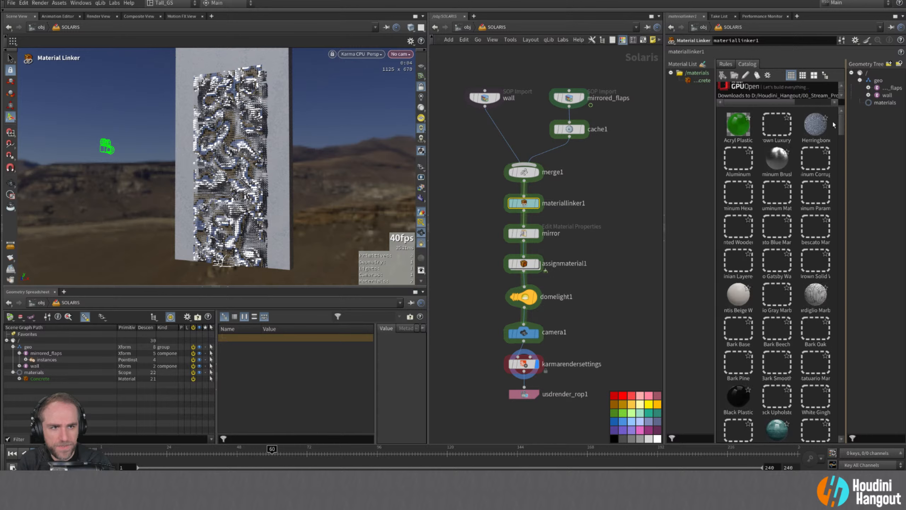
- Widen the Material Linker's catalog, search it for "concrete" and enlarge the material previews to the largest size
left_click_drag(715, 96, 682, 96)
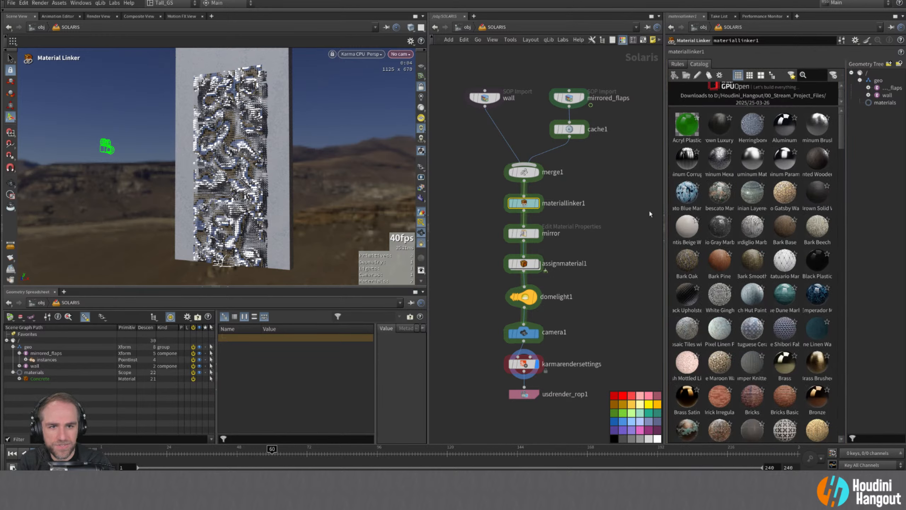
left_click_drag(665, 231, 602, 231)
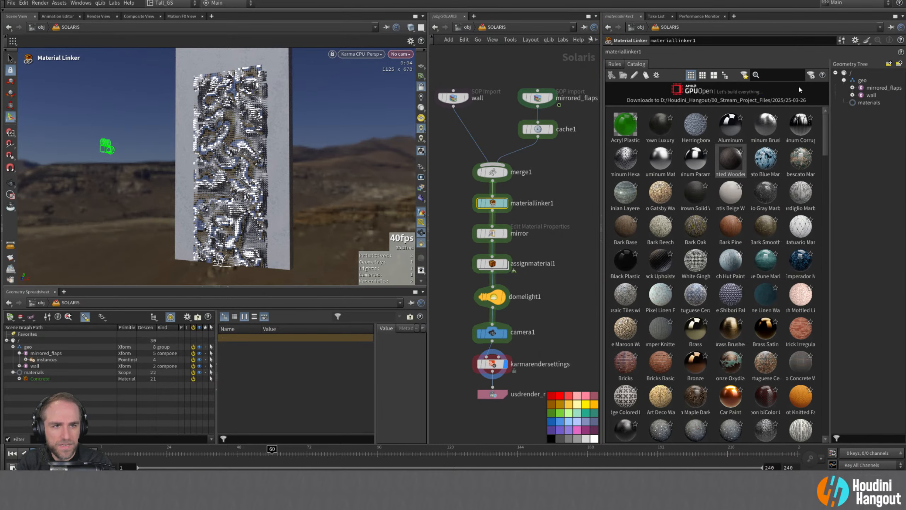
left_click(777, 78)
type("concrete")
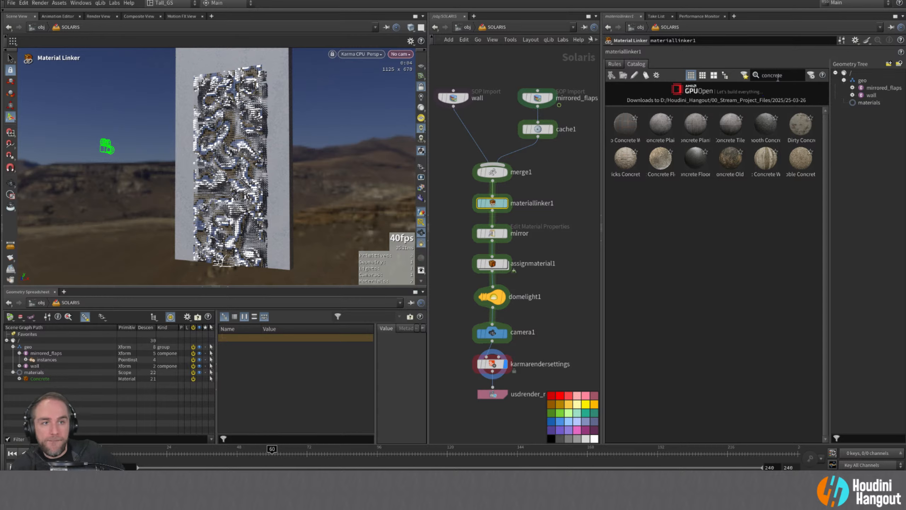
left_click(702, 75)
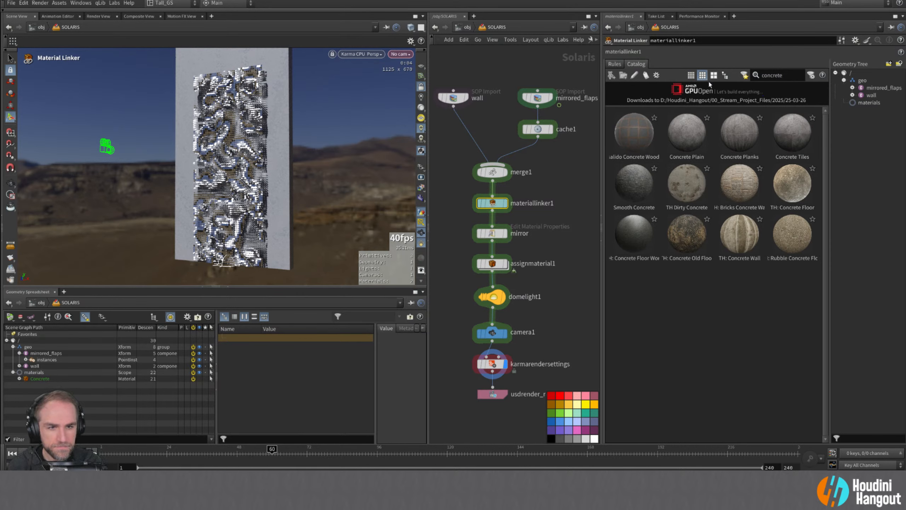
left_click(714, 75)
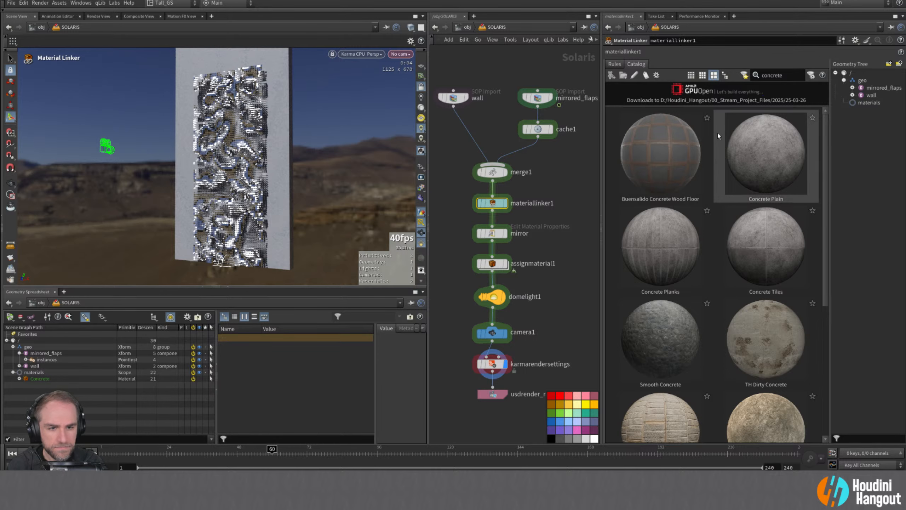
- Assign the TH: Bricks Concrete Wall material from the catalog to the wall primitive under geo
scroll(717, 135, "down", 3)
scroll(718, 138, "up", 3)
scroll(717, 141, "down", 3)
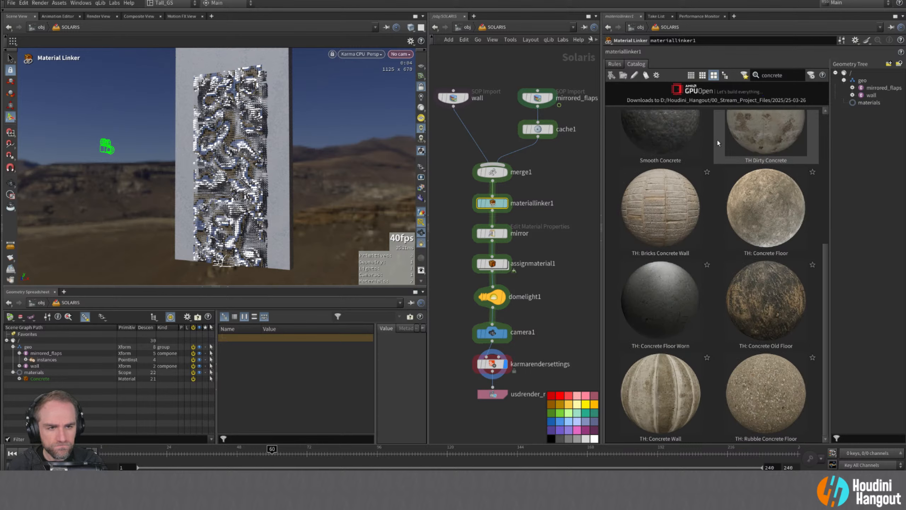
left_click_drag(661, 213, 867, 103)
mouse_move(829, 56)
left_mouse_down()
mouse_move(822, 75)
mouse_move(822, 51)
mouse_move(823, 102)
mouse_move(824, 59)
left_mouse_up()
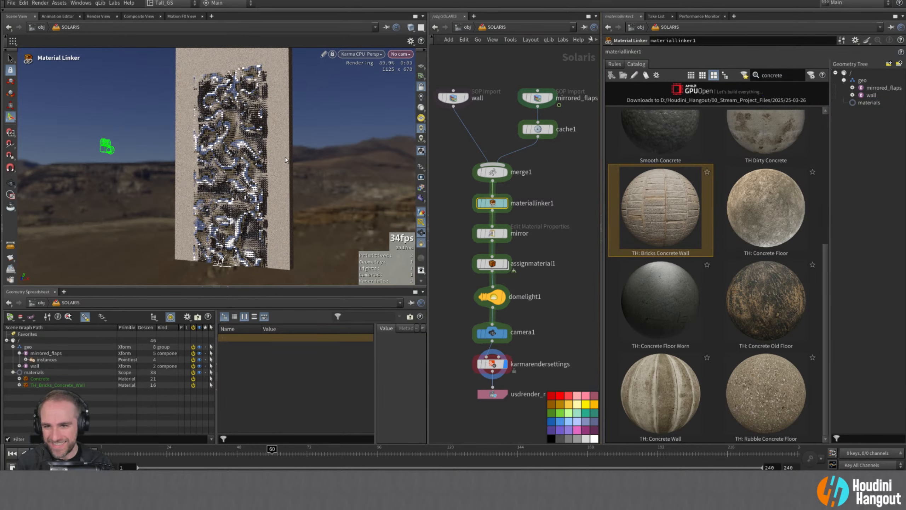
- Examine the material on the wall surface up close and check the wall import's source path
right_click_drag(285, 160, 501, 88, "alt")
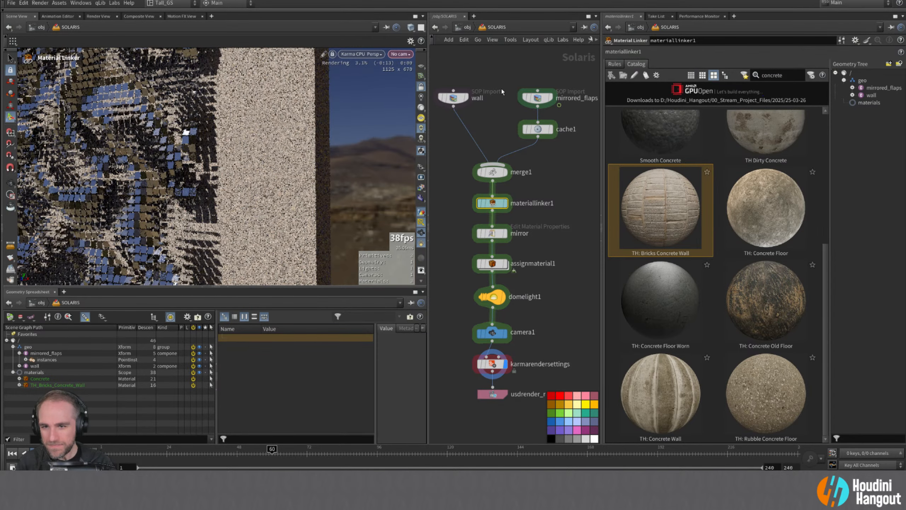
left_click(454, 98)
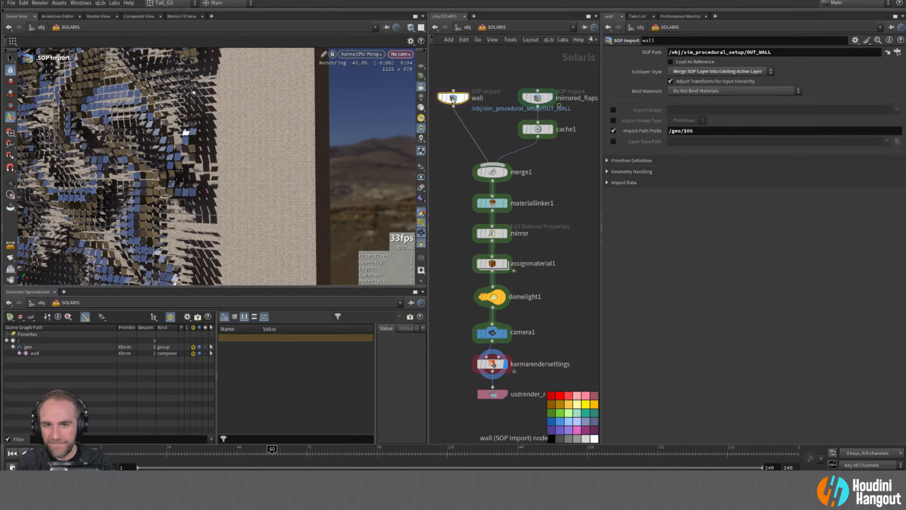
middle_click_drag(448, 172, 463, 176)
right_click_drag(188, 203, 47, 250, "alt")
- Insert a Labs Auto UV node directly before OUT_WALL in the sim_procedural_setup network and display its result
left_click(505, 59)
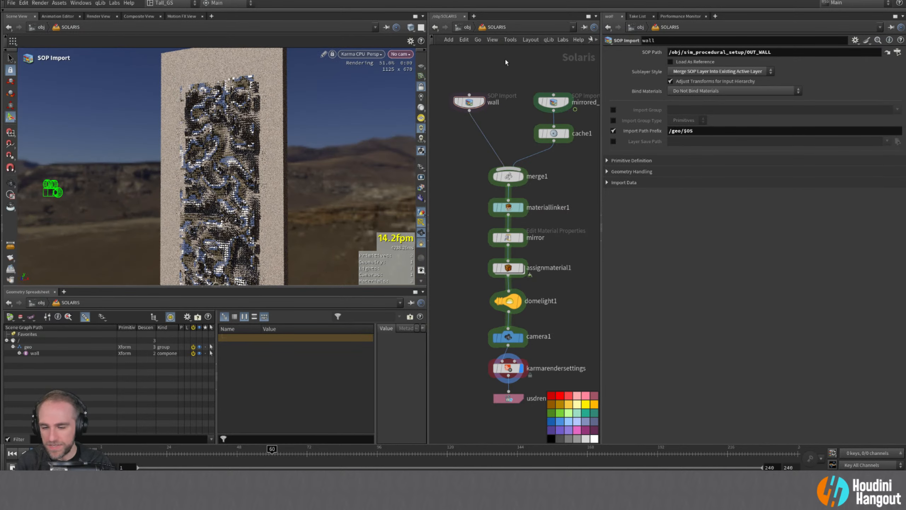
key("u")
double_click(478, 197)
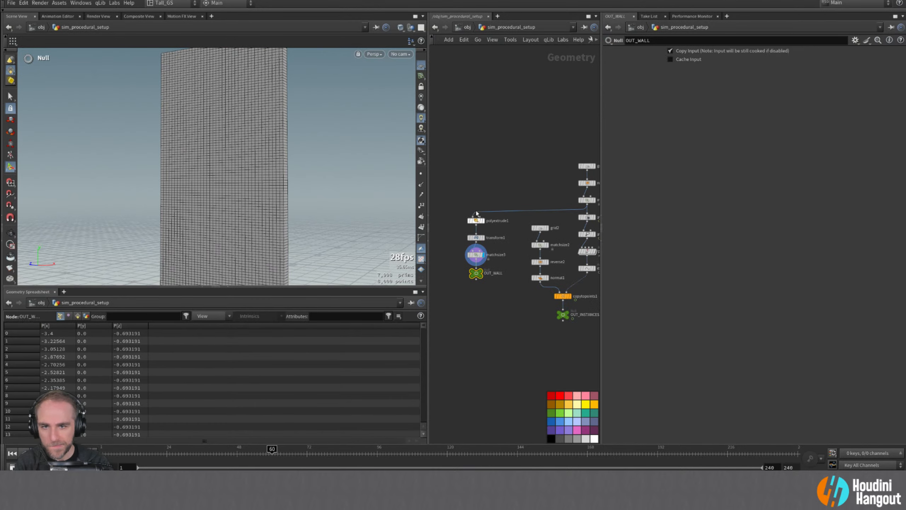
key("Tab")
type("auto")
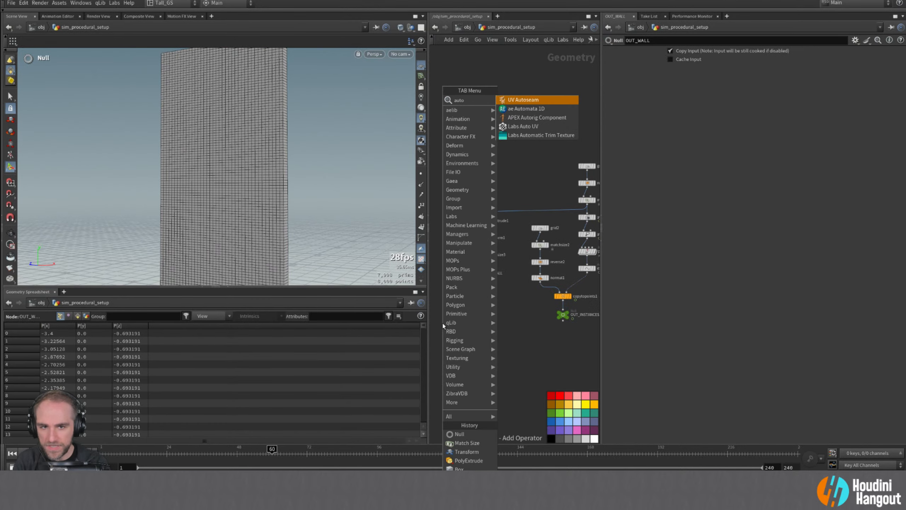
key("Down")
key("Down")
key("Down")
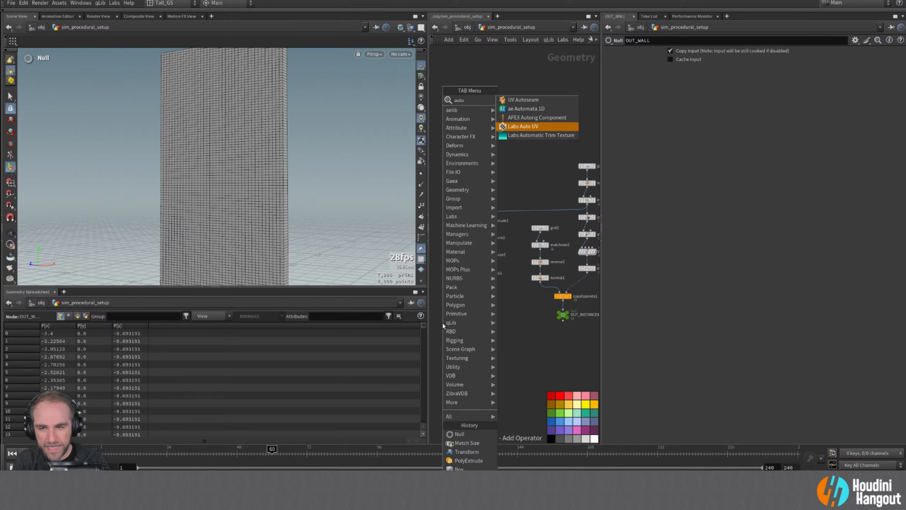
key("Return")
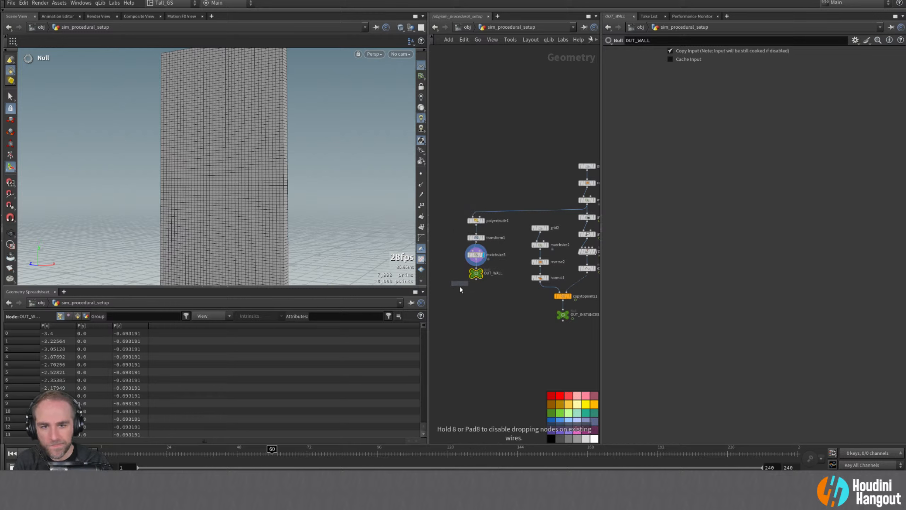
left_click(487, 281)
left_click(482, 271)
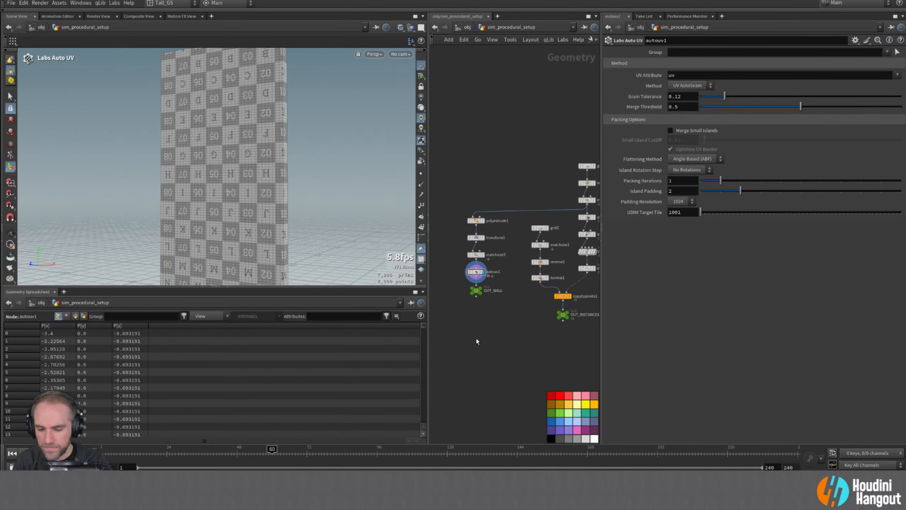
- Return to the Solaris network and examine the brick texture mapping on the rendered wall
key("u")
double_click(481, 291)
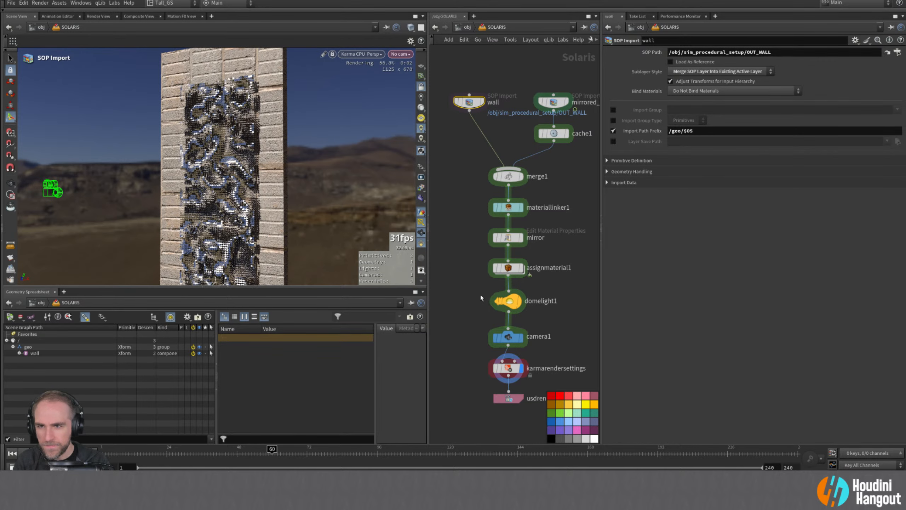
right_click_drag(264, 178, 310, 182, "alt")
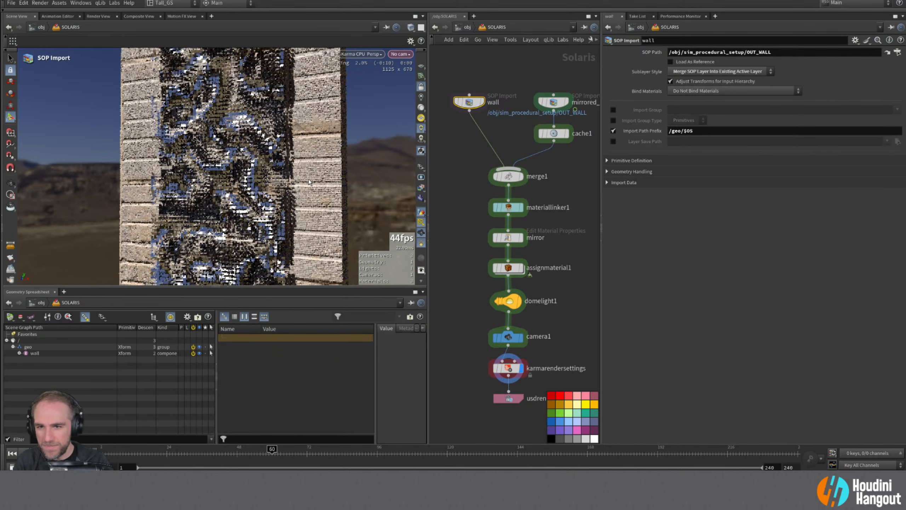
- Assign the Concrete Plain material from materiallinker1's catalog to the wall primitive under geo
left_click(510, 269)
left_click(510, 210)
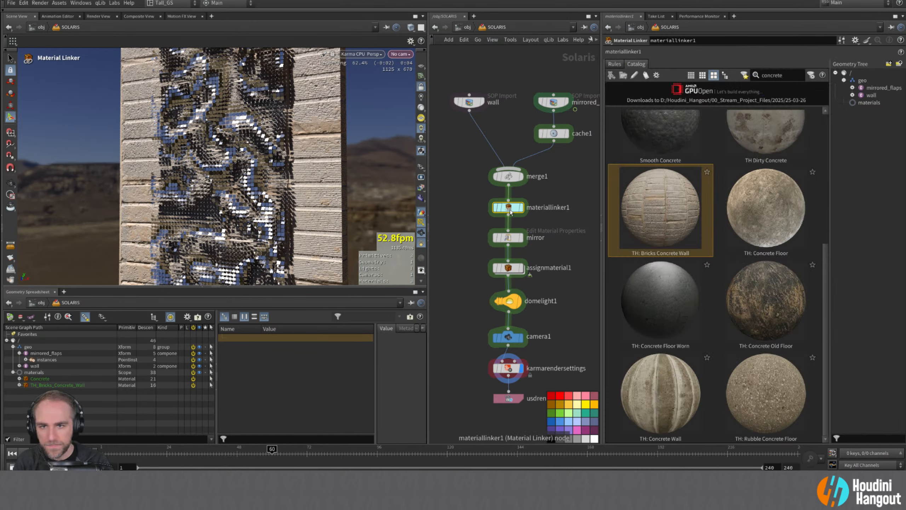
scroll(701, 222, "up", 3)
left_click_drag(756, 143, 873, 95)
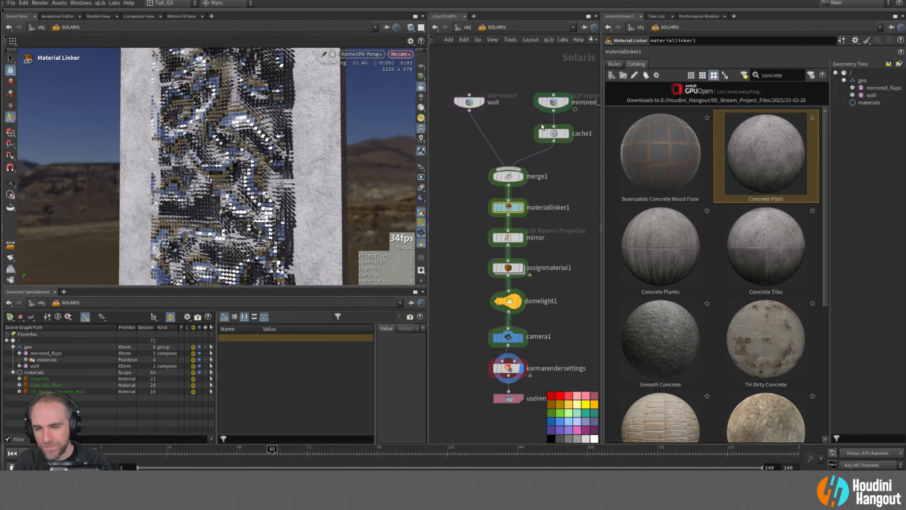
- View the whole concrete wall from the front in an enlarged scene view and switch the view to camera1
left_click_drag(288, 173, 304, 175, "alt")
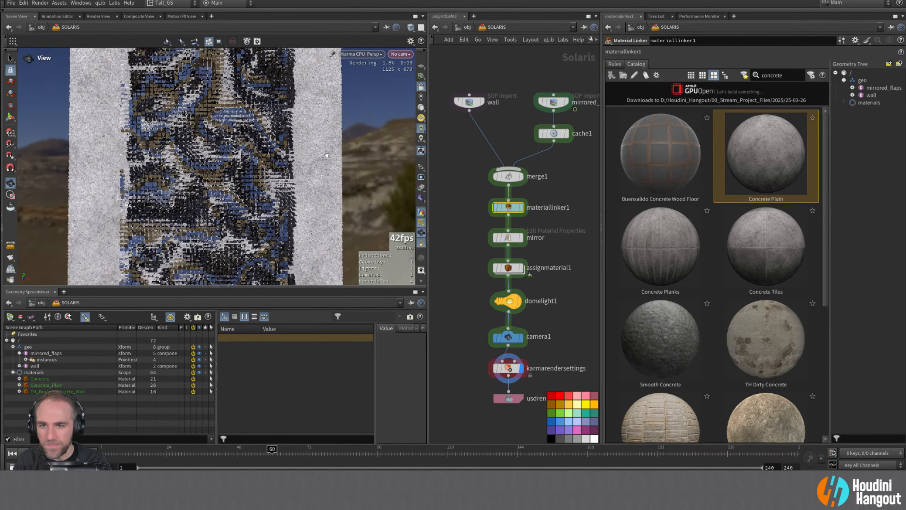
right_click_drag(288, 173, 248, 239, "alt")
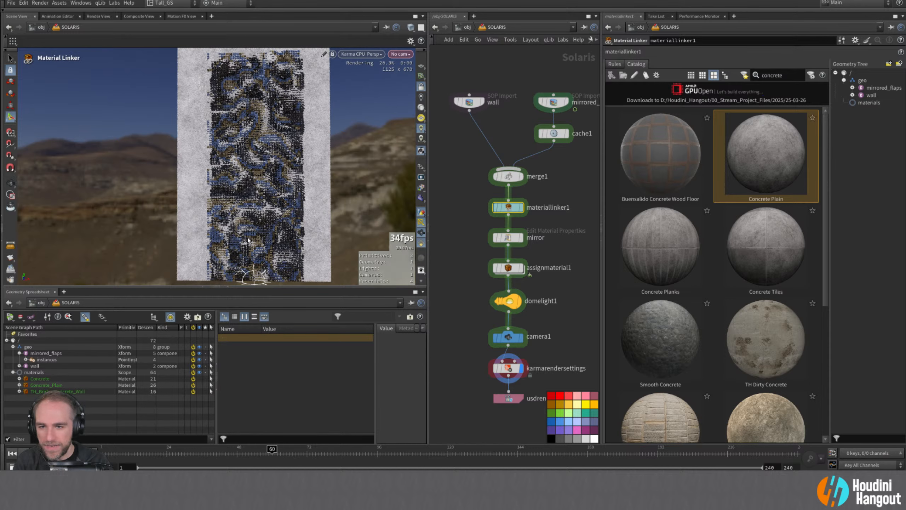
left_click_drag(239, 276, 287, 269, "alt")
right_click_drag(287, 269, 316, 228, "alt")
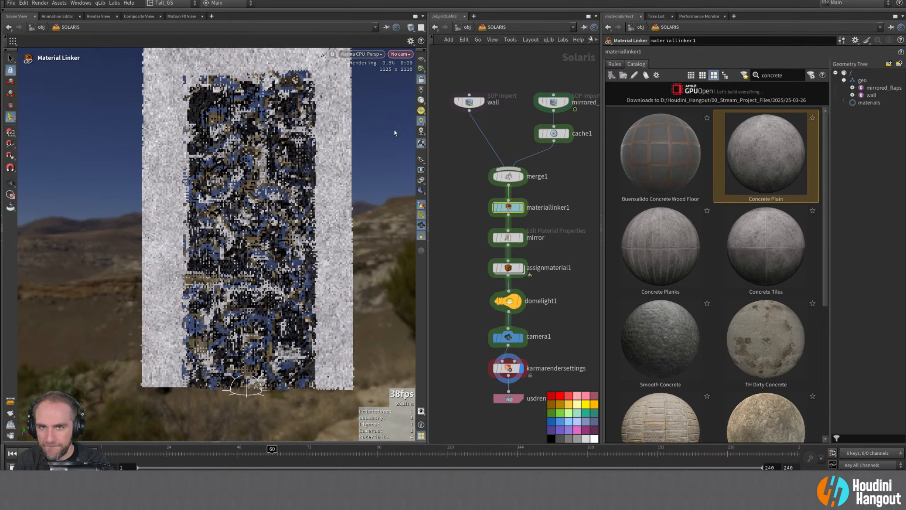
left_click(404, 54)
left_click(455, 346)
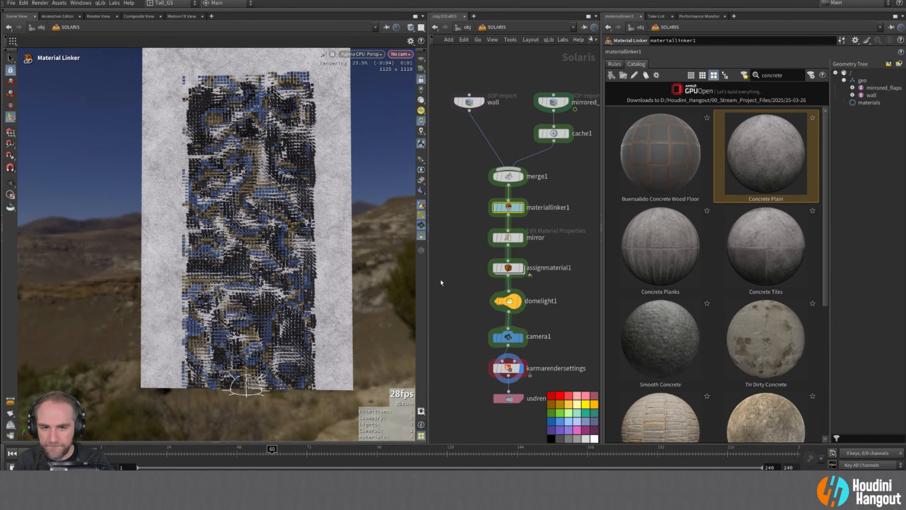
left_click(401, 55)
left_click(413, 72)
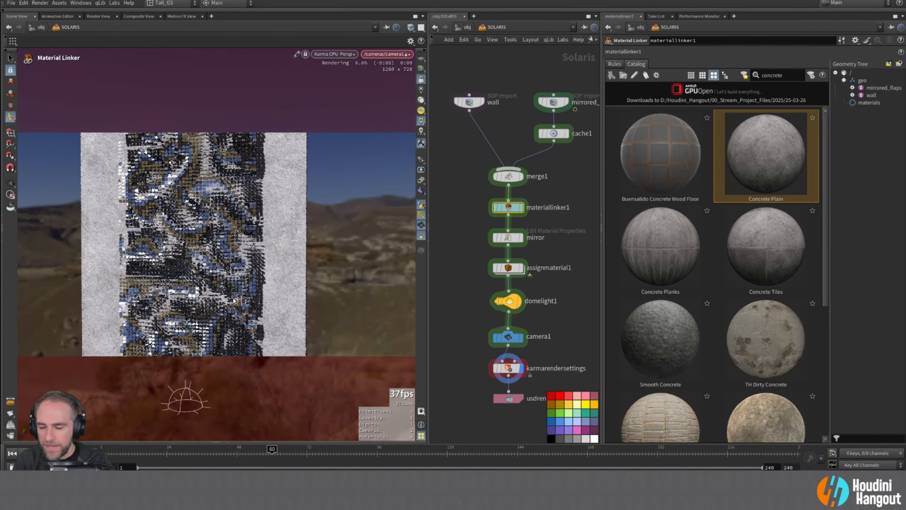
- Reframe the camera1 view as a close-up of the mirrored flaps and return the timeline to frame 1
key("Escape")
right_click_drag(215, 267, 183, 268)
middle_click_drag(184, 270, 214, 264)
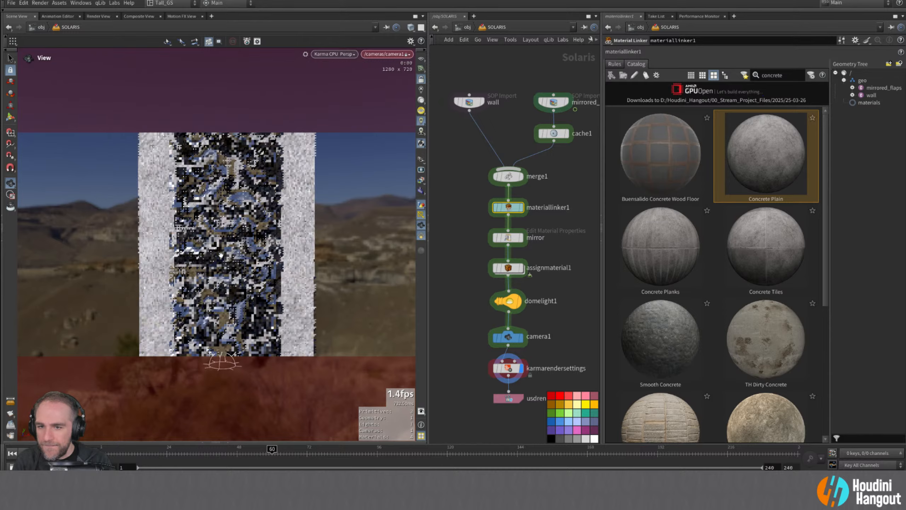
right_click_drag(215, 264, 412, 222)
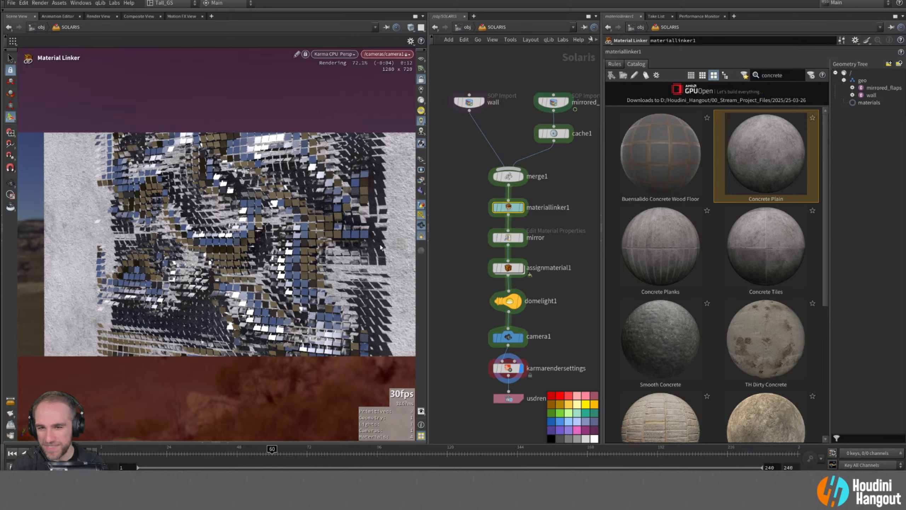
left_click(11, 454)
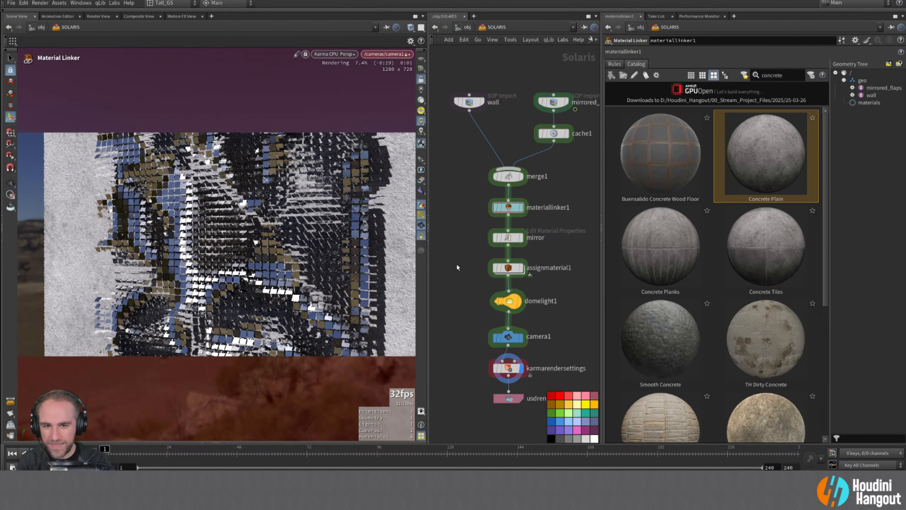
- Open the sim_procedural_setup network and display the normal1 node's single flap panel framed at an angle
key("u")
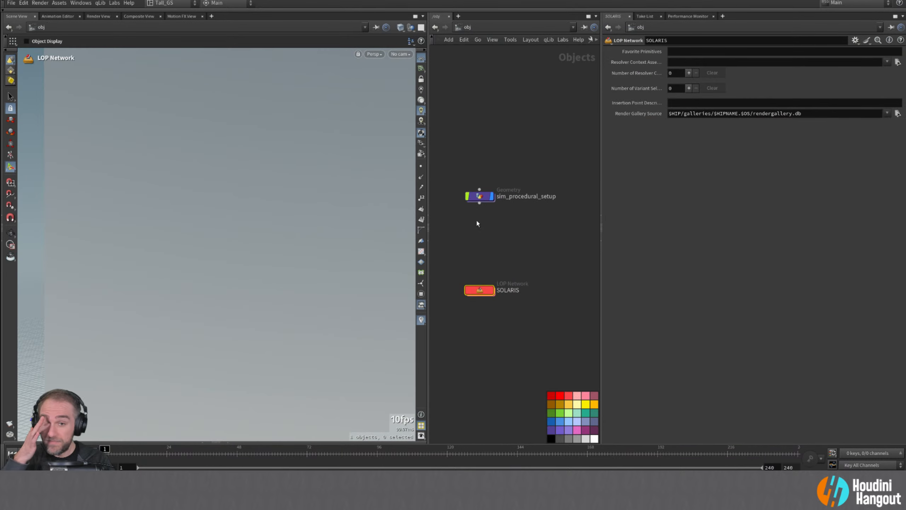
double_click(479, 197)
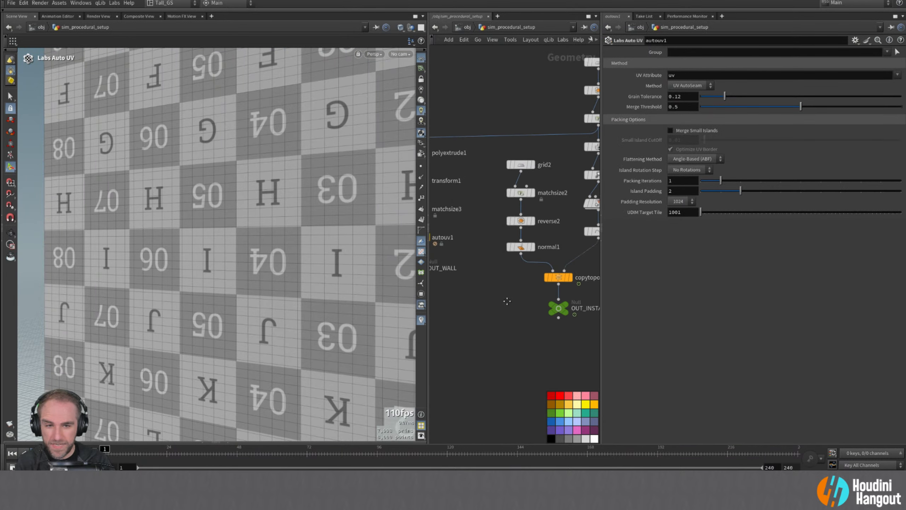
middle_click_drag(506, 301, 485, 303)
key("r")
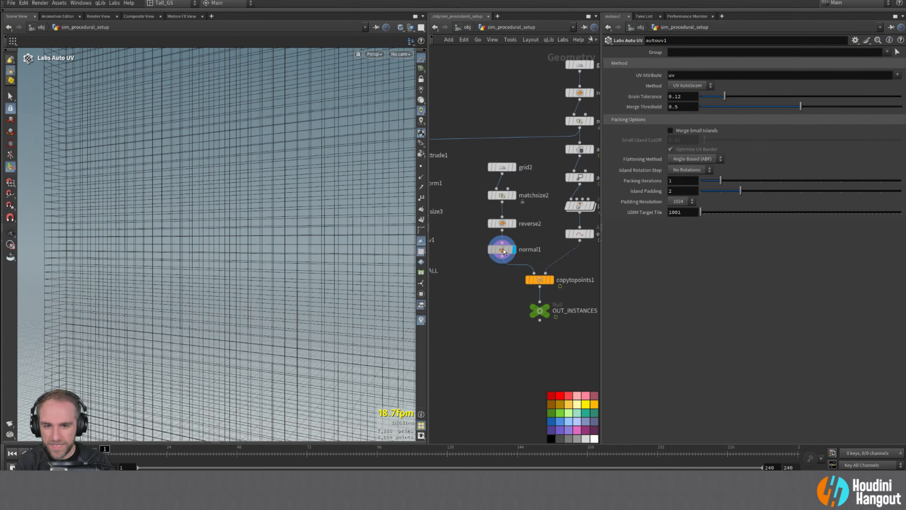
left_click(504, 251)
key("space+g")
left_click_drag(225, 242, 261, 221, "alt")
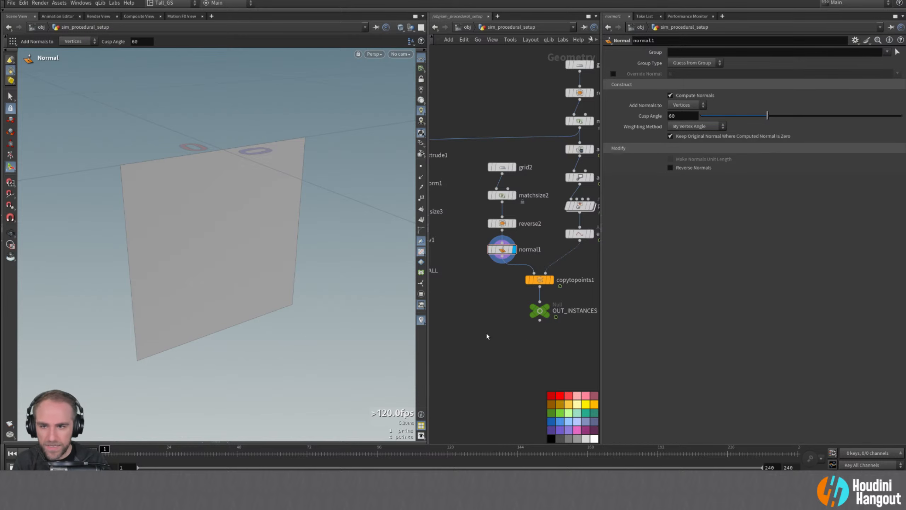
- Insert a Labs Thicken node between normal1 and copytopoints1 and display its result
key("Tab")
key("Escape")
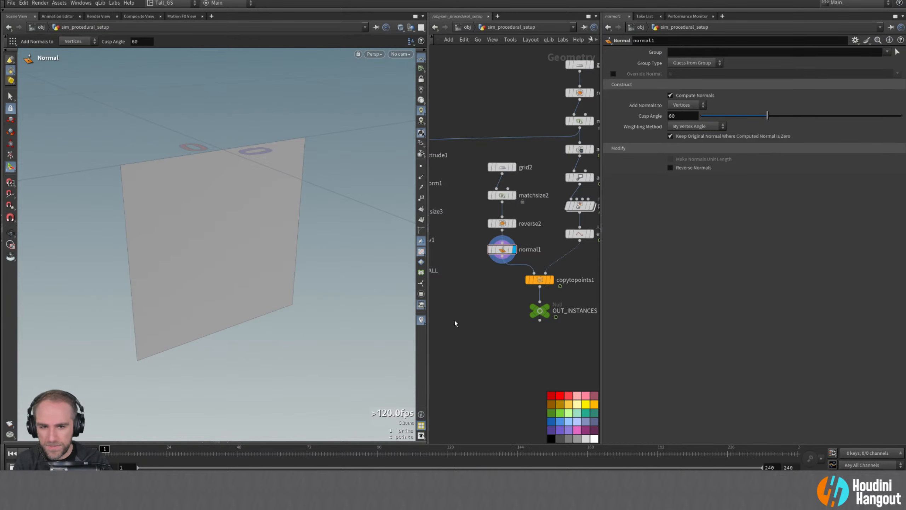
key("Tab")
type("thi")
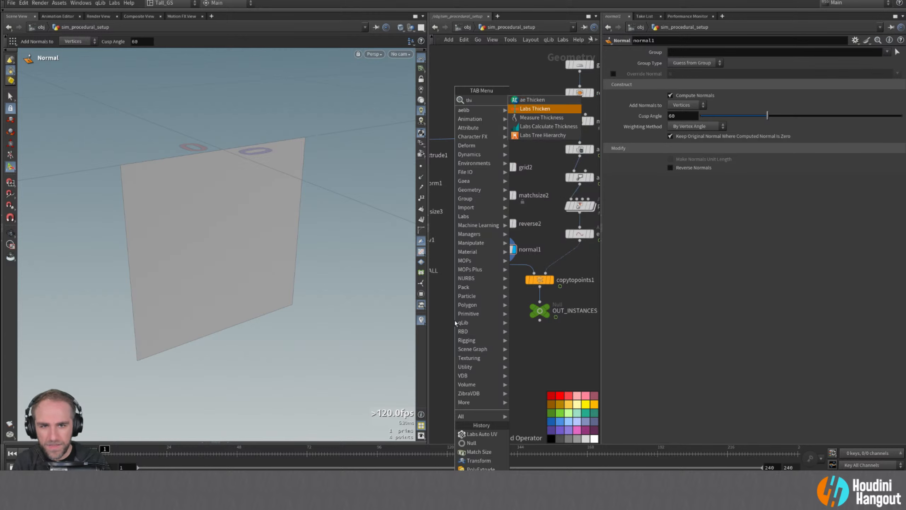
key("Return")
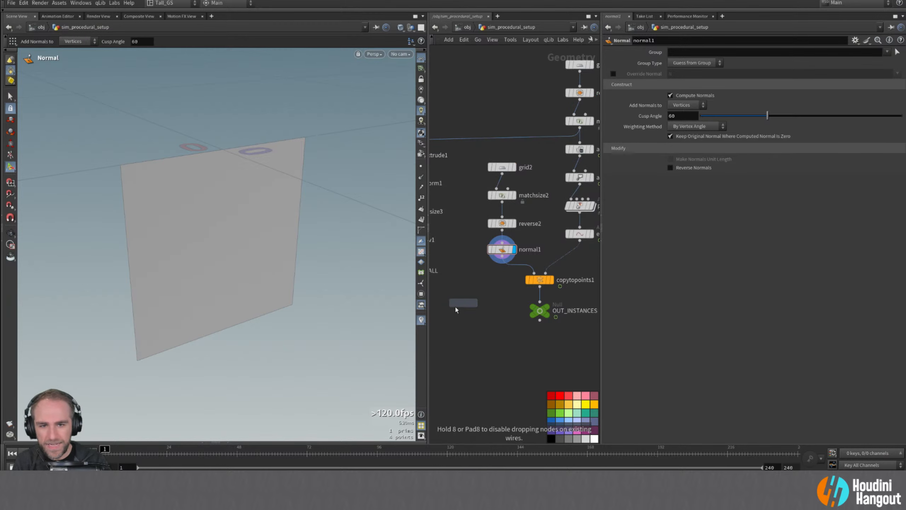
left_click(510, 271)
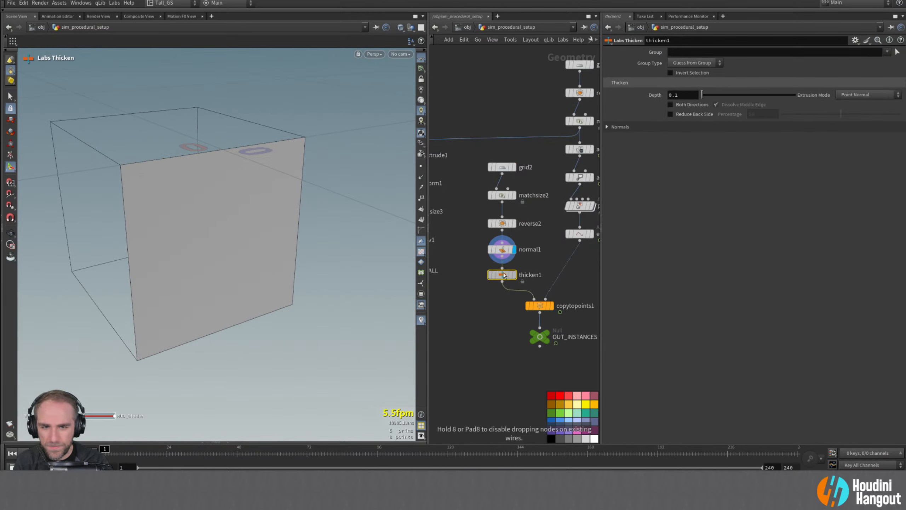
left_click(514, 278)
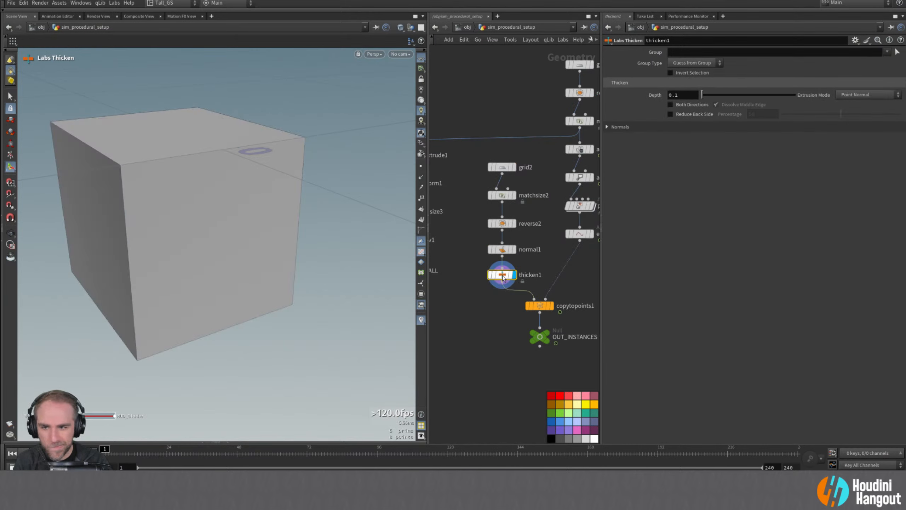
- Make the Thicken node extrude the flap panel in both directions with a depth of 0.01
left_click(671, 104)
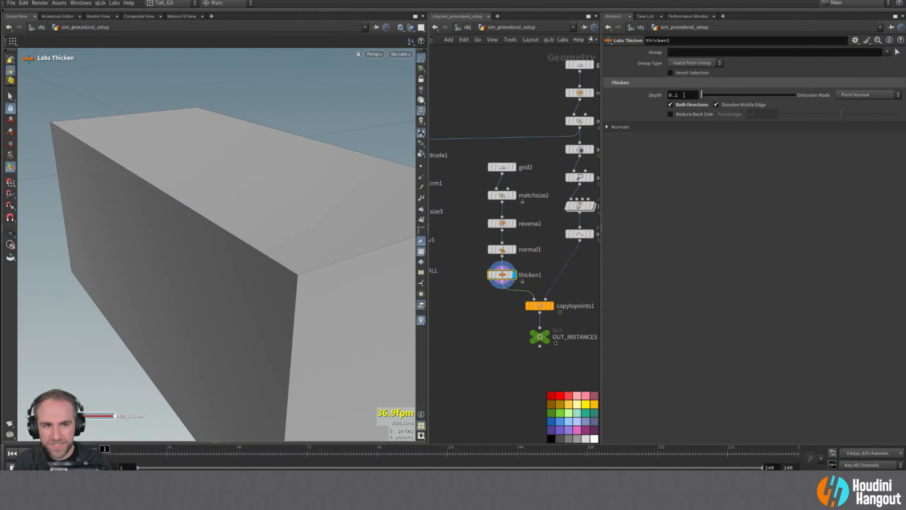
left_click_drag(684, 95, 590, 100)
type("0.0")
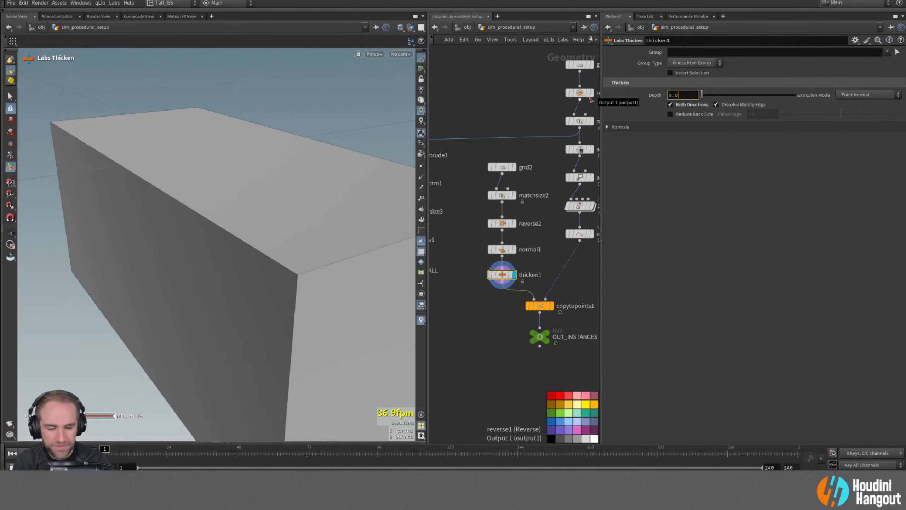
type("1")
key("Return")
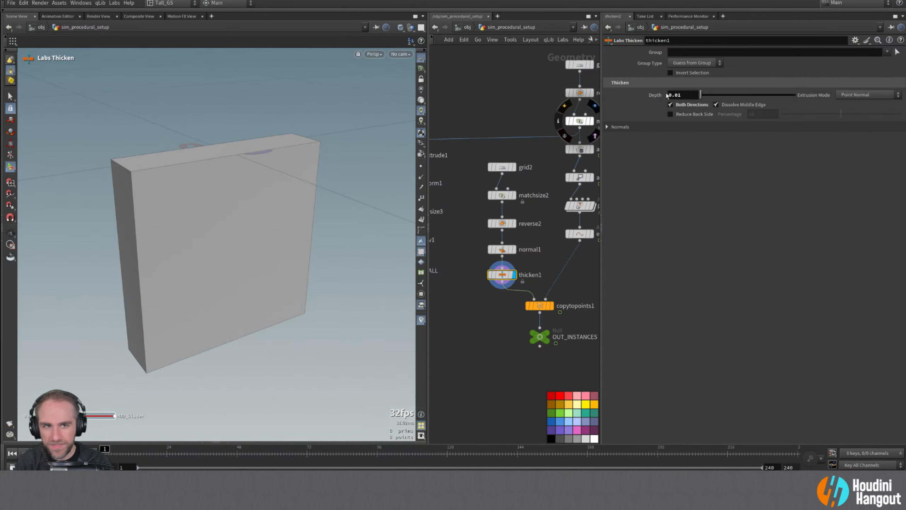
- Reduce the Thicken depth through 0.005 and 0.0025 to 0.00125, inspecting the panel's thickness from several angles
left_click_drag(676, 95, 692, 115)
type("05")
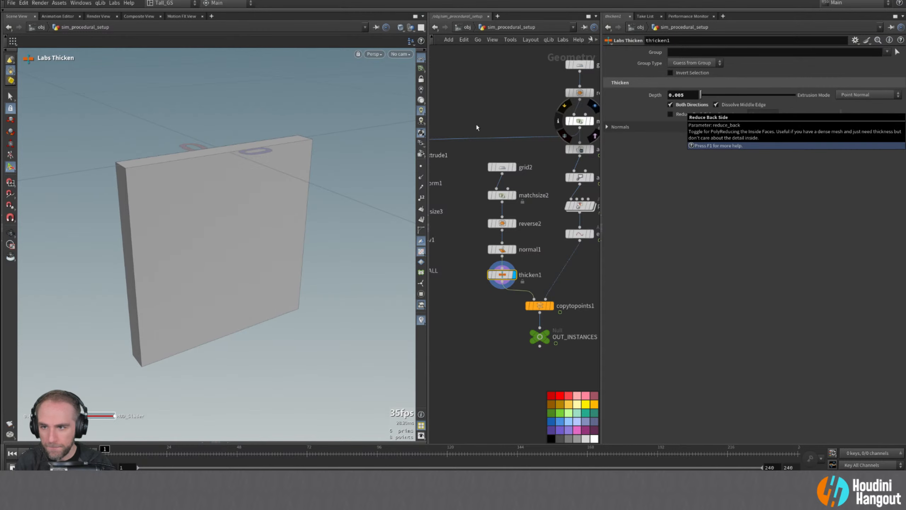
key("Return")
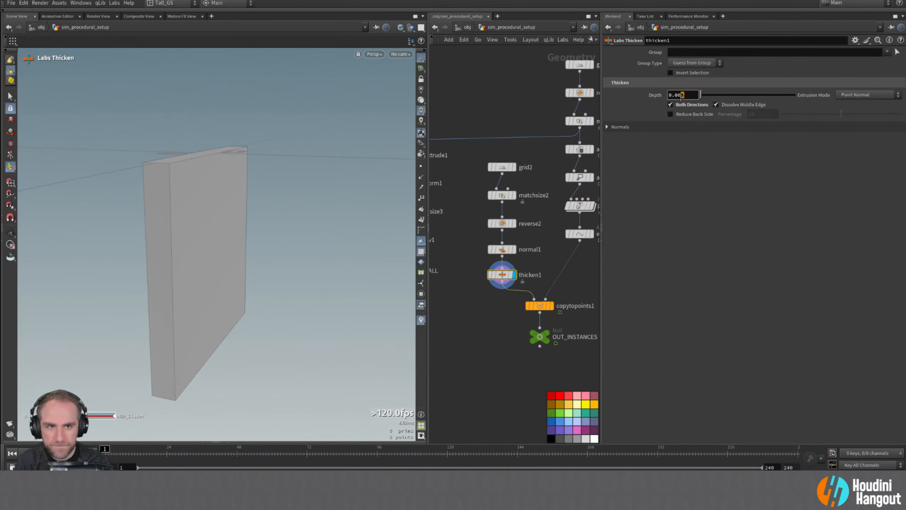
type("5")
key("Return")
key("Escape")
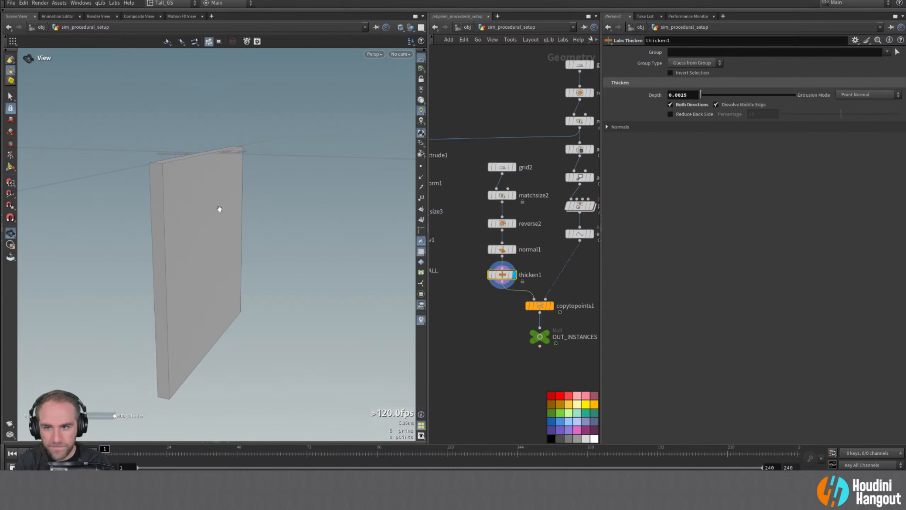
left_click_drag(219, 206, 199, 204)
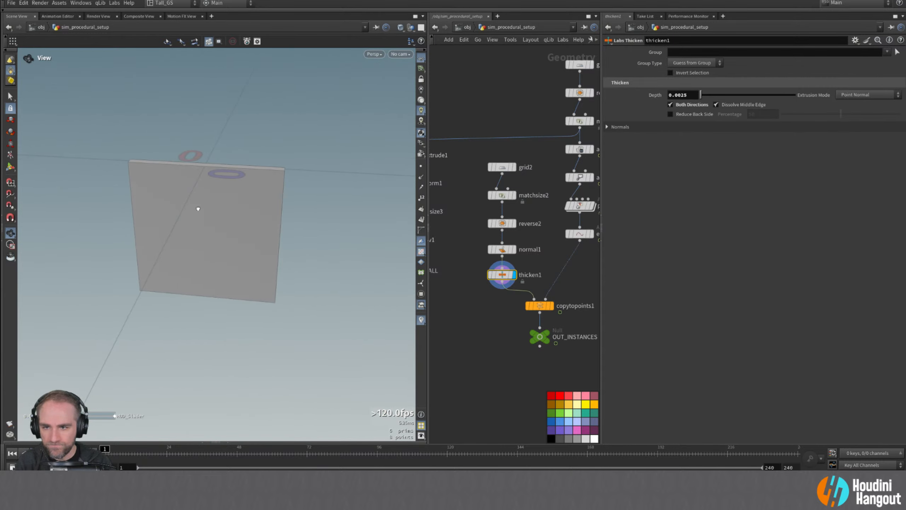
key("Return")
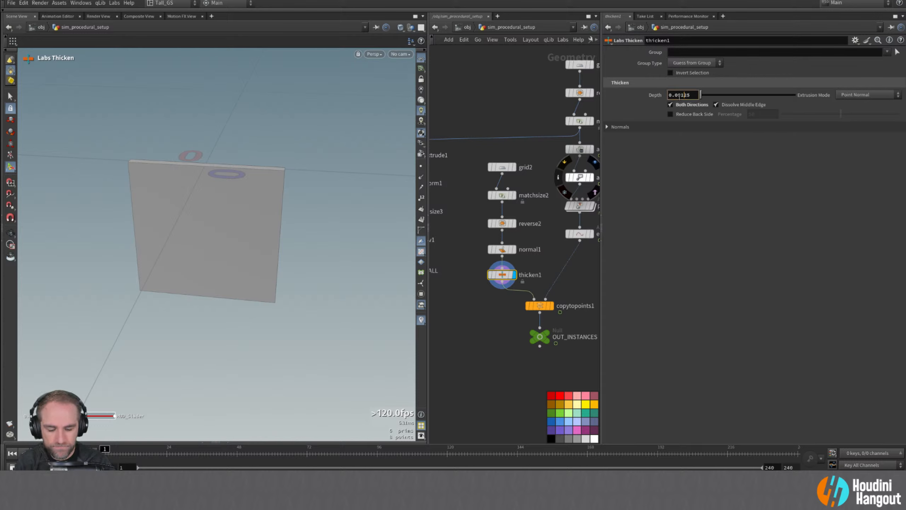
key("Escape")
left_click_drag(172, 202, 263, 180)
key("Return")
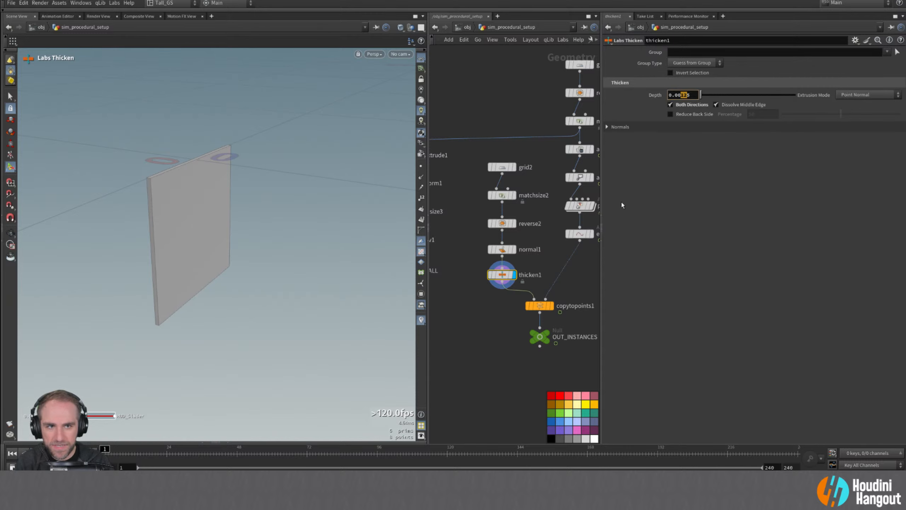
- Return to the Solaris network, select karmarendersettings and examine the Karma render of the thickened flaps from another angle
key("u")
double_click(481, 292)
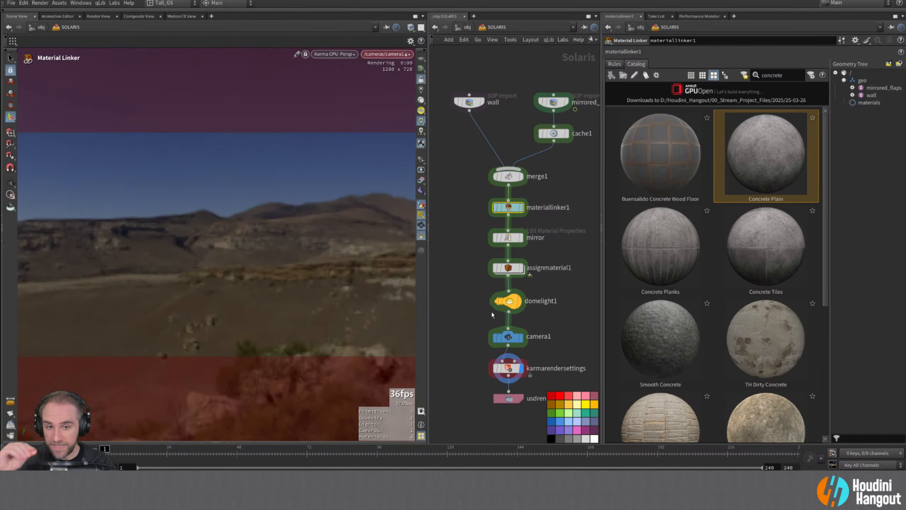
left_click(508, 368)
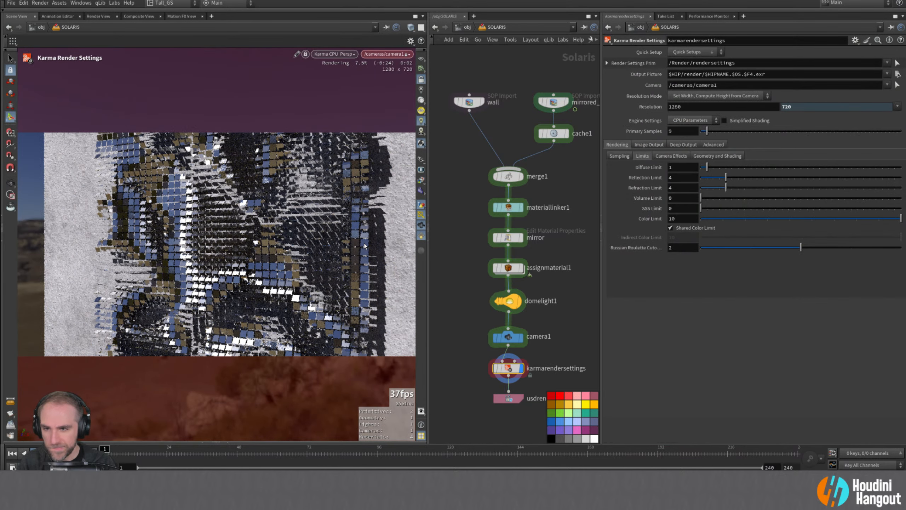
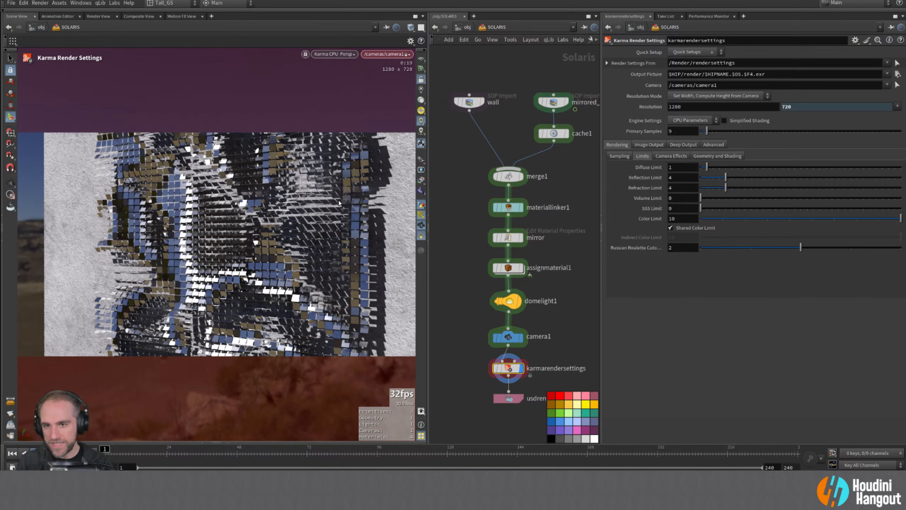
left_click_drag(258, 224, 216, 231, "alt")
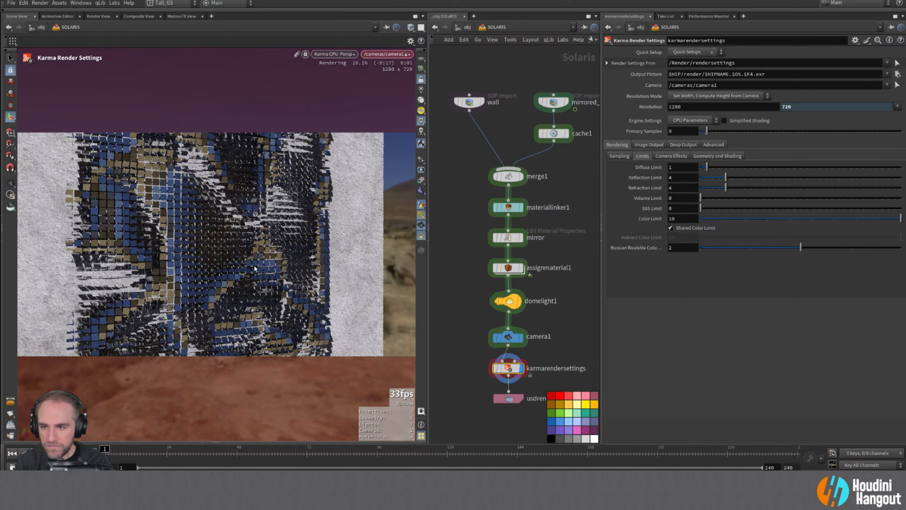
scroll(501, 309, "down", 2)
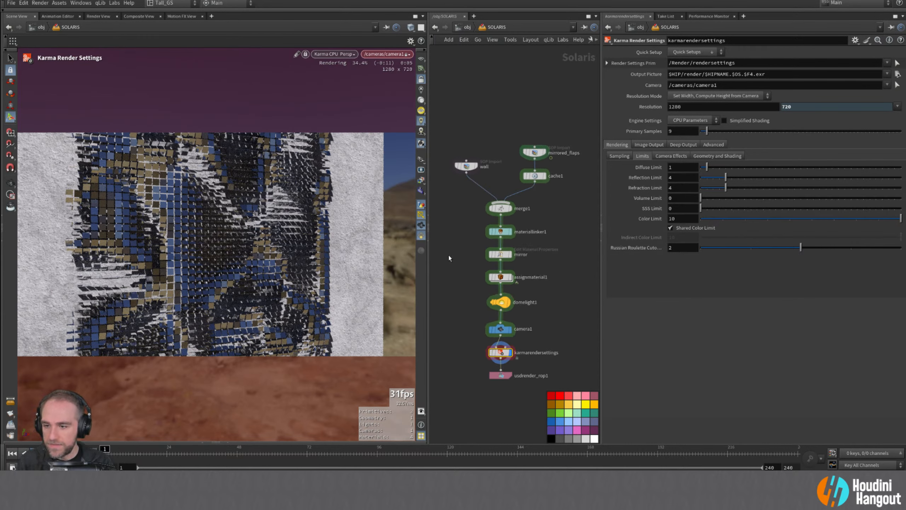
- Turn on Auto Save and switch the scene view from Karma CPU to the standard viewport renderer
left_click(22, 3)
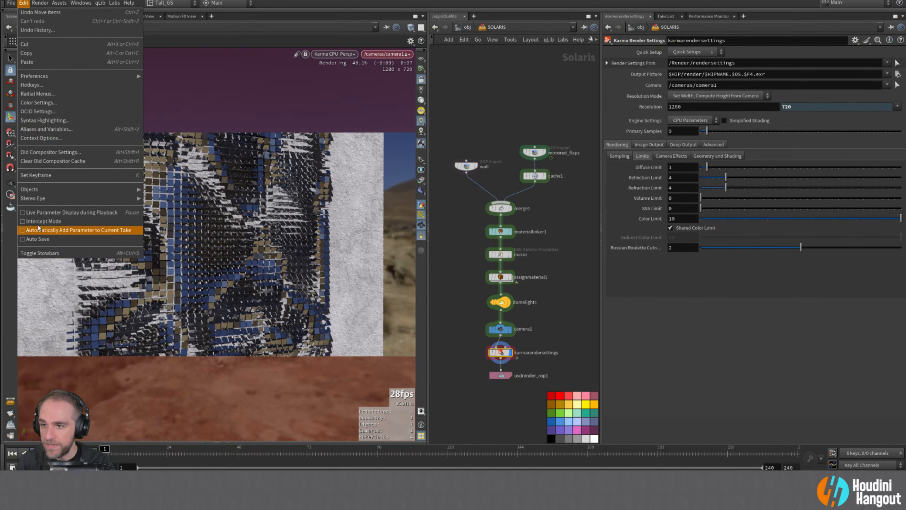
left_click(42, 239)
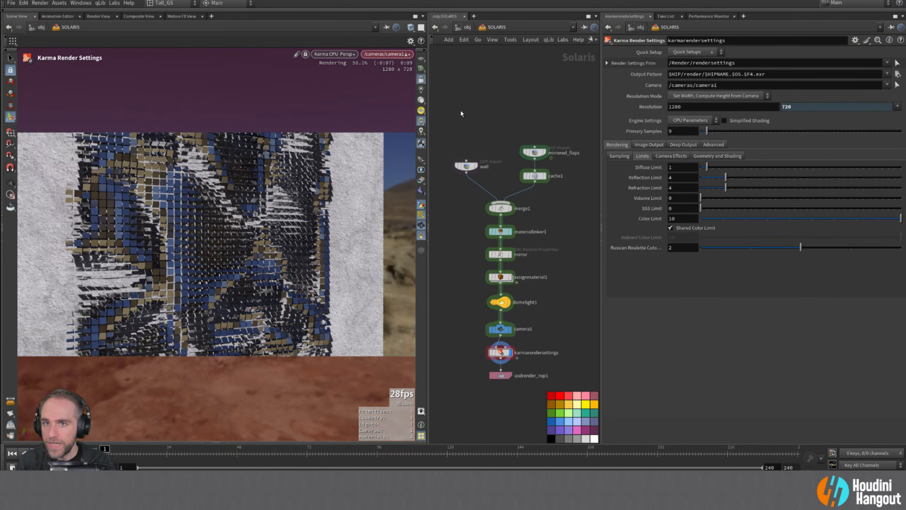
left_click(328, 54)
left_click(328, 86)
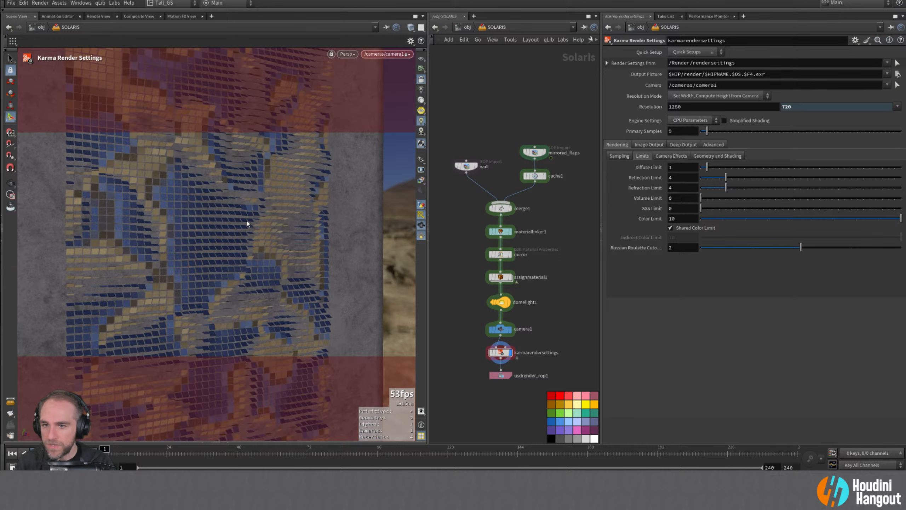
- Reframe the camera1 view with the wall's edge against the landscape and render it with Karma CPU
key("Escape")
left_click_drag(221, 246, 154, 254)
key("Return")
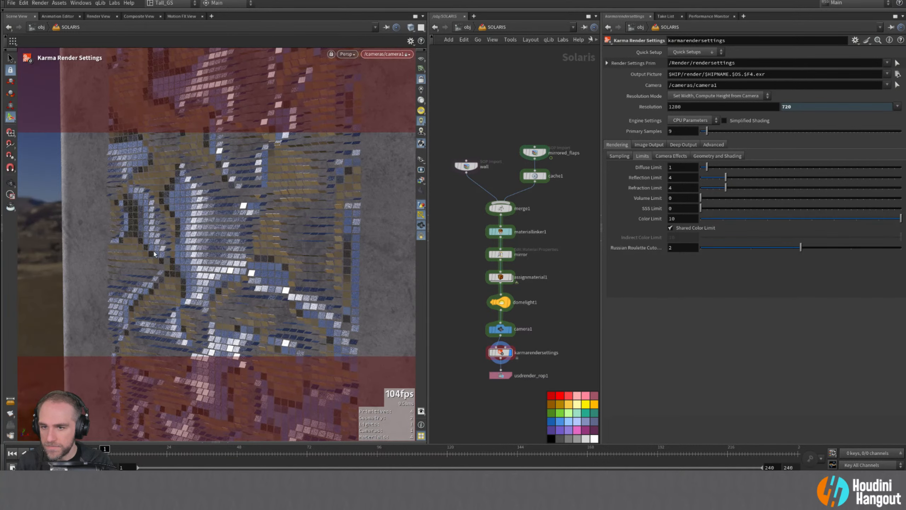
key("u")
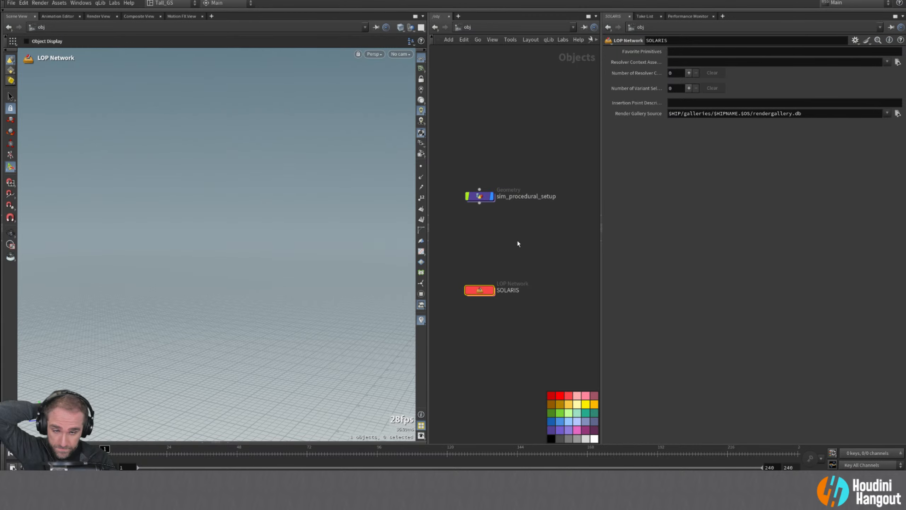
key("i")
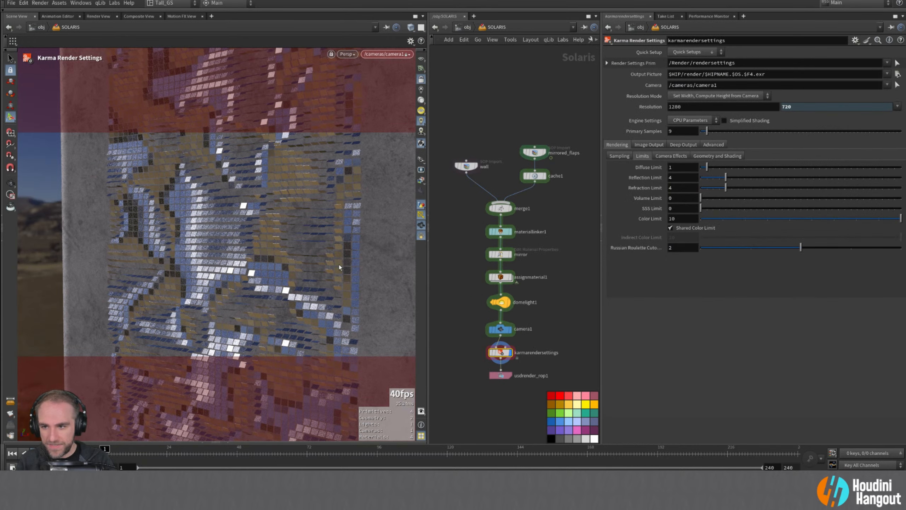
left_click(347, 54)
left_click(346, 99)
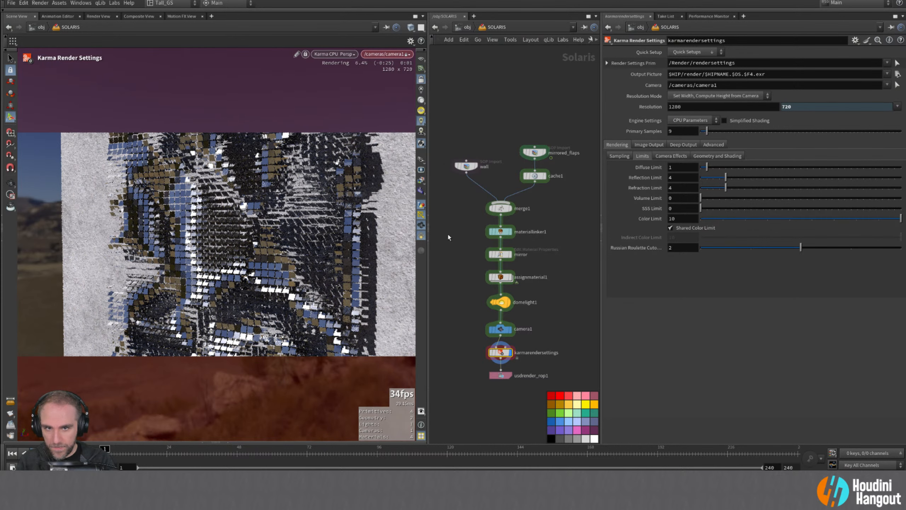
- Insert a SOP Create grid node between wall and merge1, and switch the scene view back to the standard viewport renderer
key("Tab")
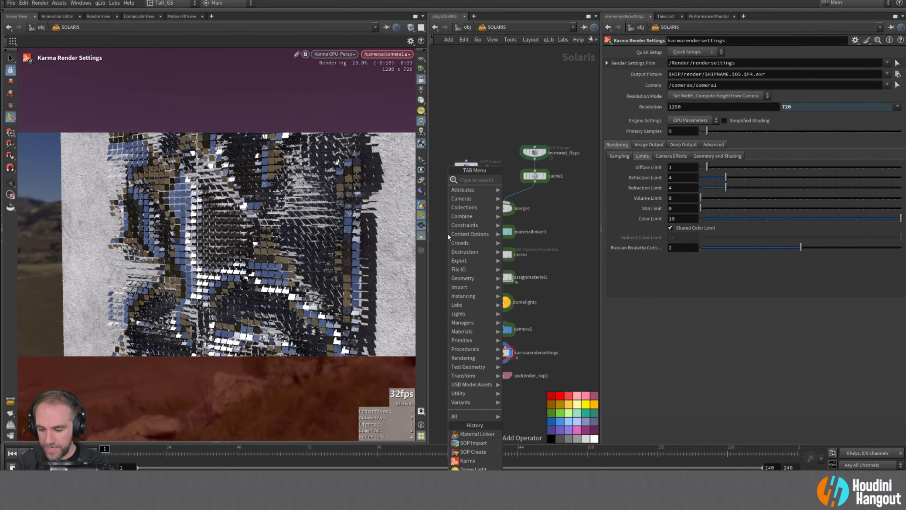
type("cache")
key("Return")
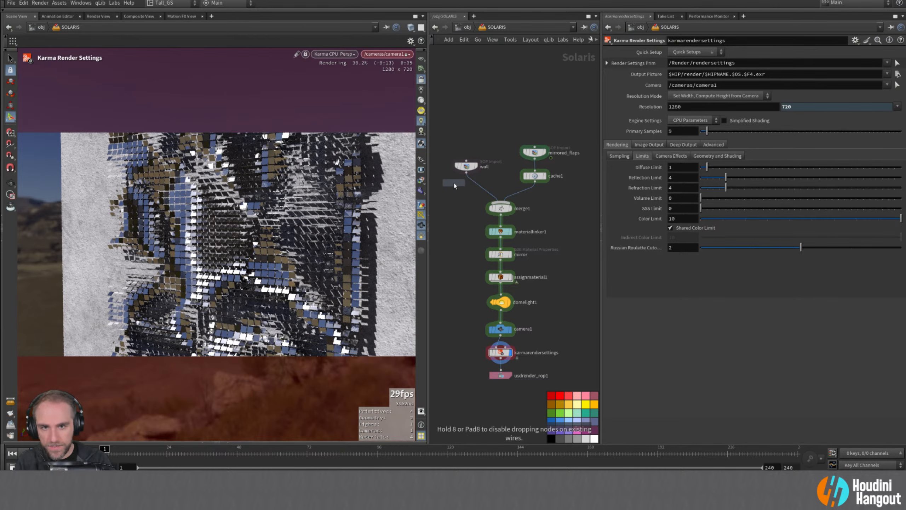
left_click(467, 190)
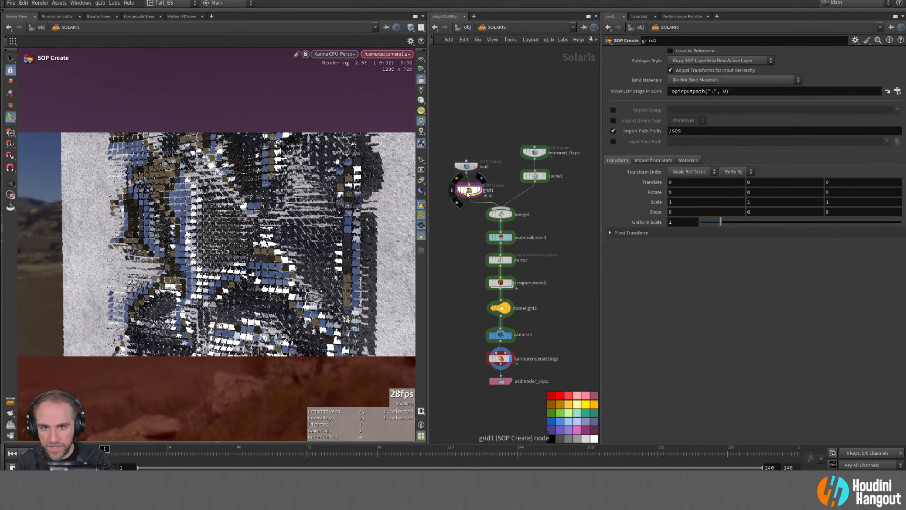
left_click_drag(467, 193, 464, 189)
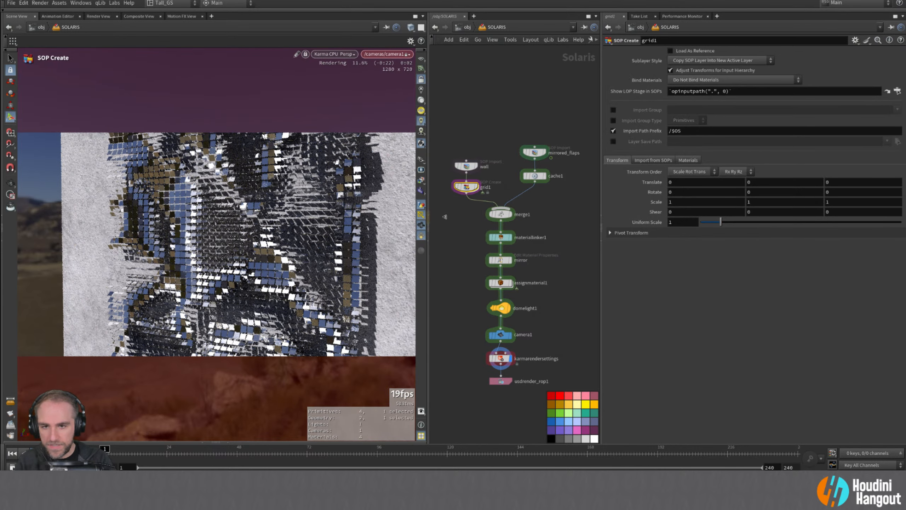
left_click(334, 54)
left_click(335, 104)
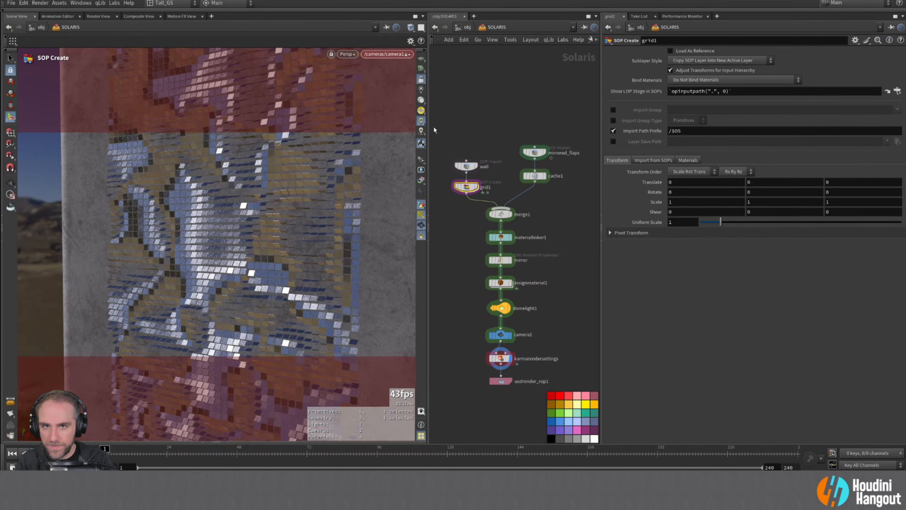
- Leave the camera1 view to see the whole wall and set the grid's uniform scale to 5
left_click(421, 78)
right_click_drag(330, 228, 308, 299, "alt")
left_click_drag(307, 299, 299, 340, "alt")
key("Return")
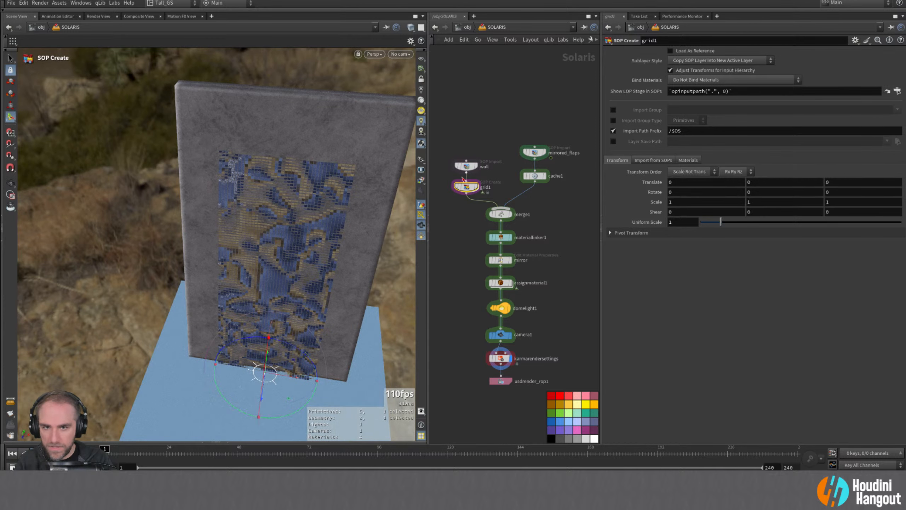
left_click(688, 222)
type("5")
key("Return")
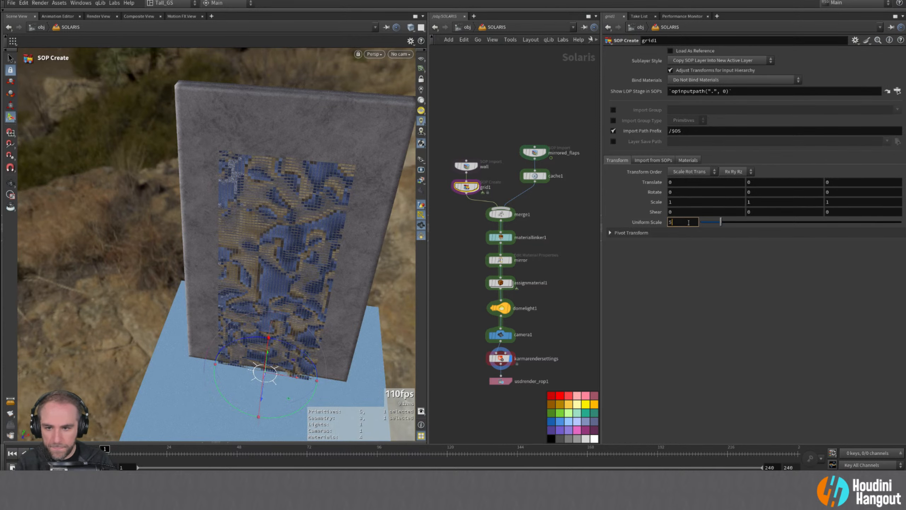
key("Escape")
left_click_drag(250, 250, 205, 292, "alt")
key("Return")
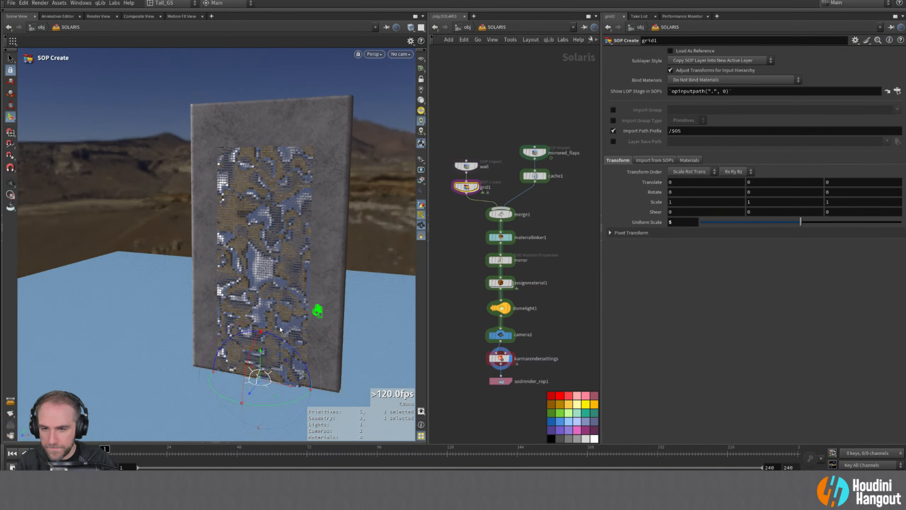
- Render the free perspective view with Karma CPU, framed closer on the wall and the scaled grid
left_click(373, 54)
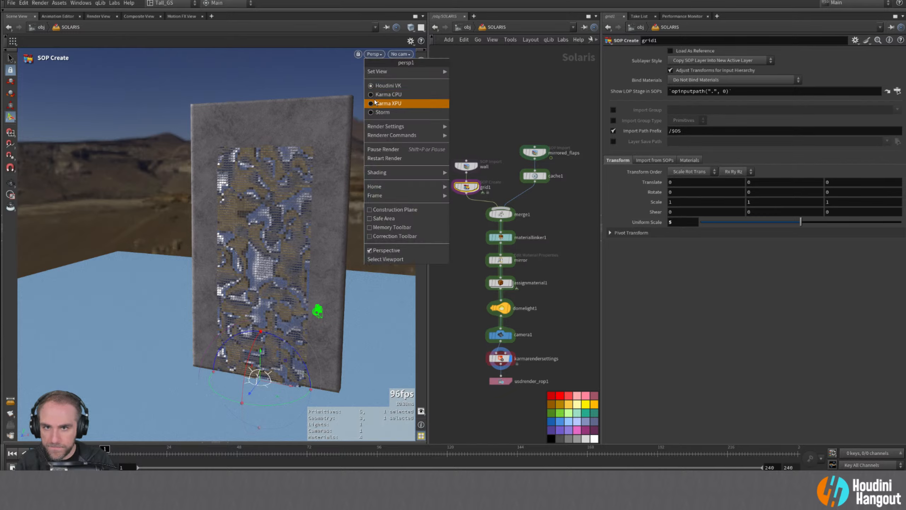
left_click(376, 100)
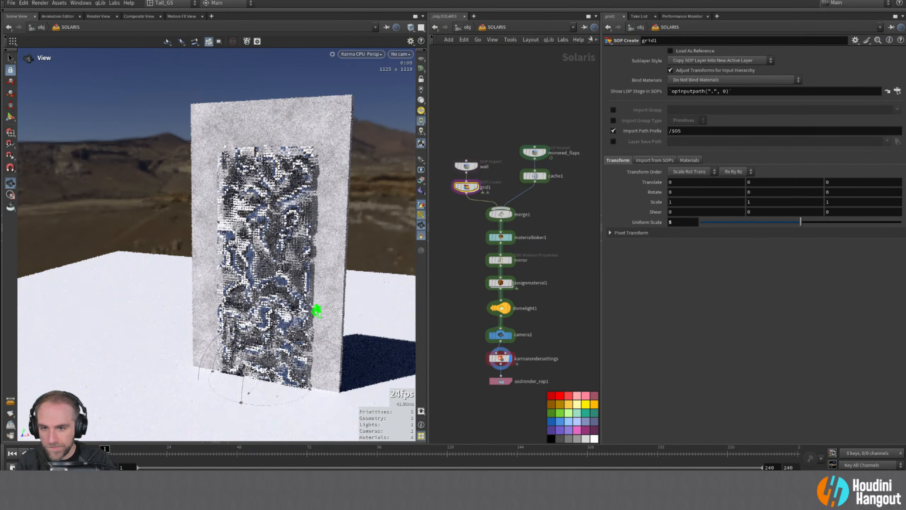
middle_click_drag(310, 262, 267, 230, "alt")
right_click_drag(267, 230, 278, 253, "alt")
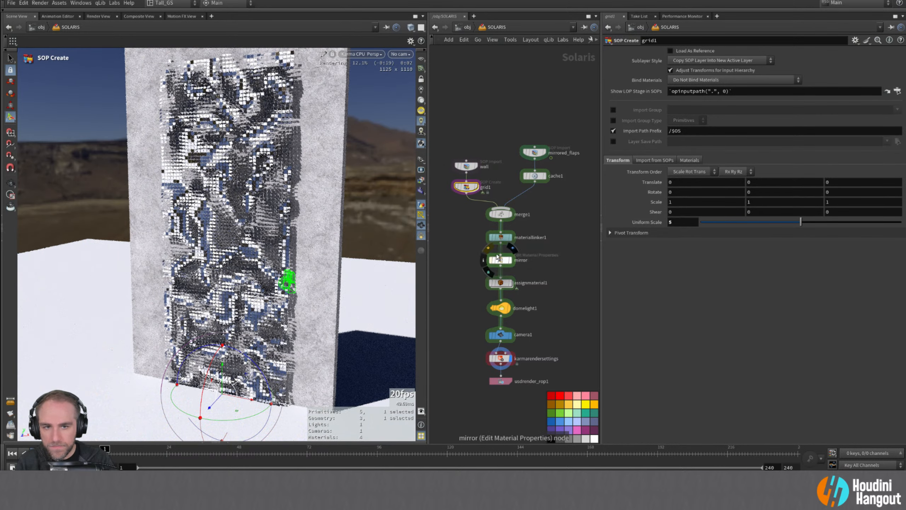
left_click(452, 268)
key("Tab")
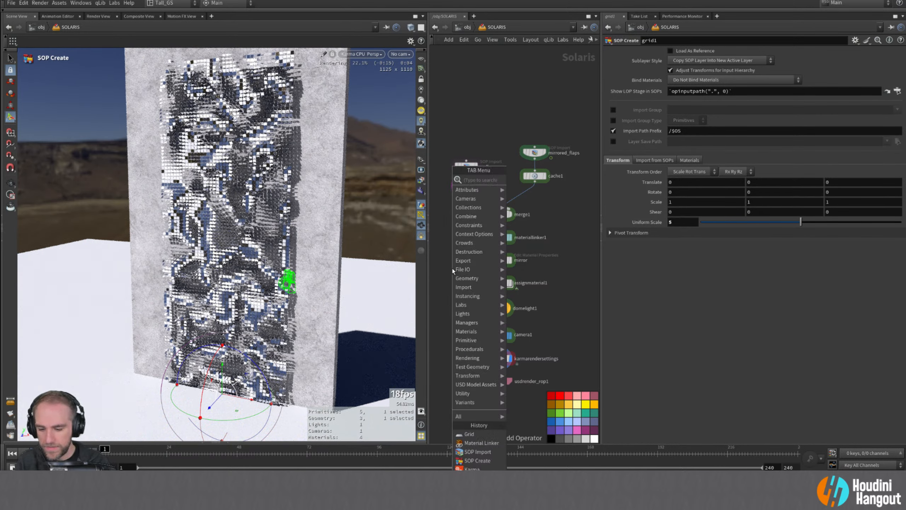
key("Escape")
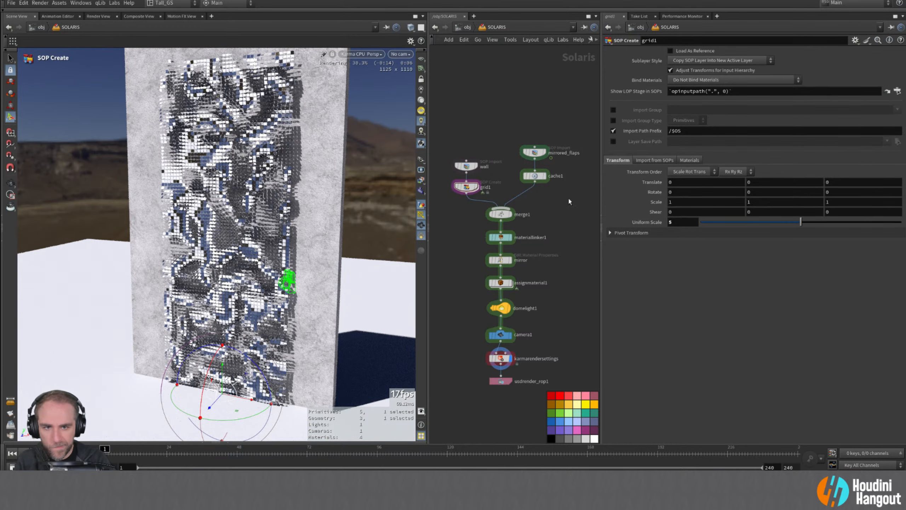
- Search the material catalog of materiallinker1 for "asp"
left_click(506, 235)
double_click(787, 77)
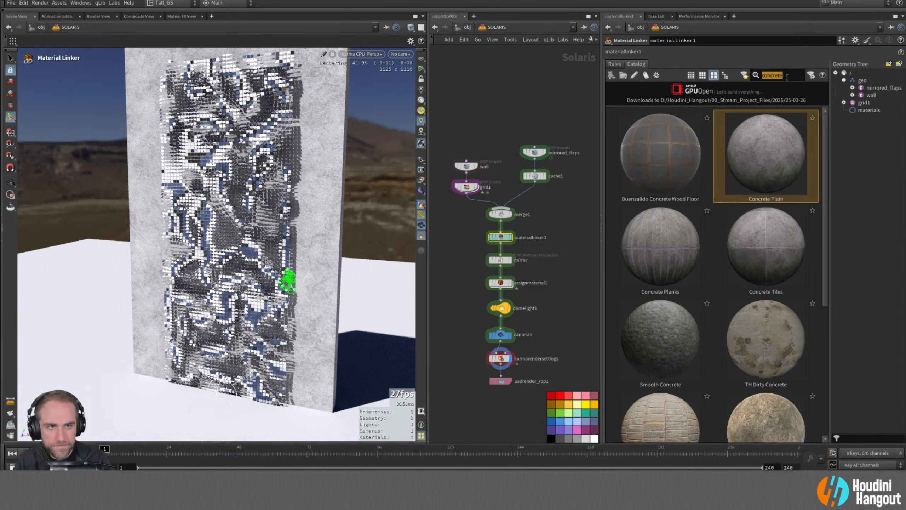
type("asp")
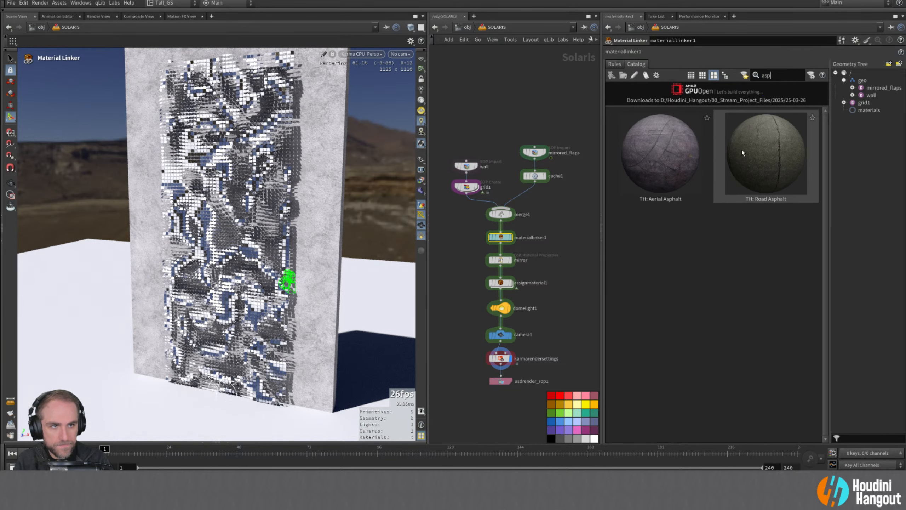
- Set the grid node's import path prefix to /geo/$OS and rename the node to ground
left_click(466, 186)
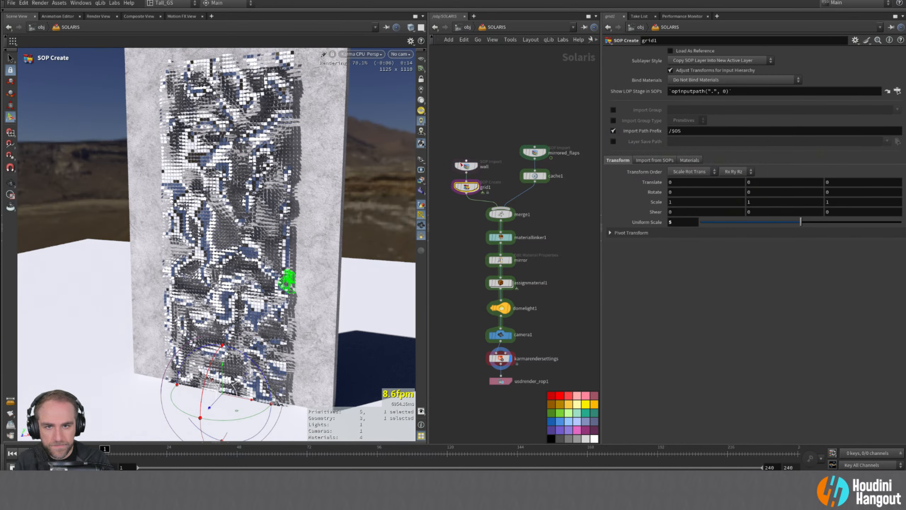
left_click(669, 131)
type("/g")
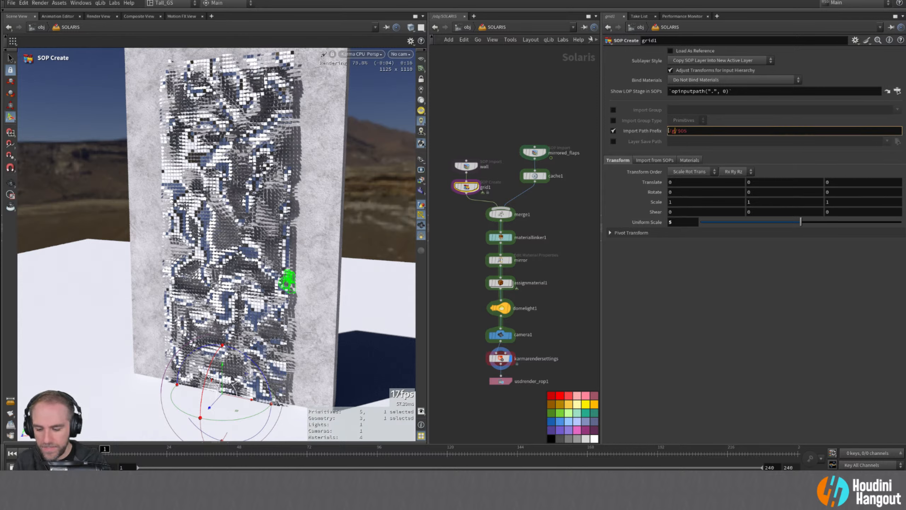
type("eo")
key("Return")
double_click(485, 187)
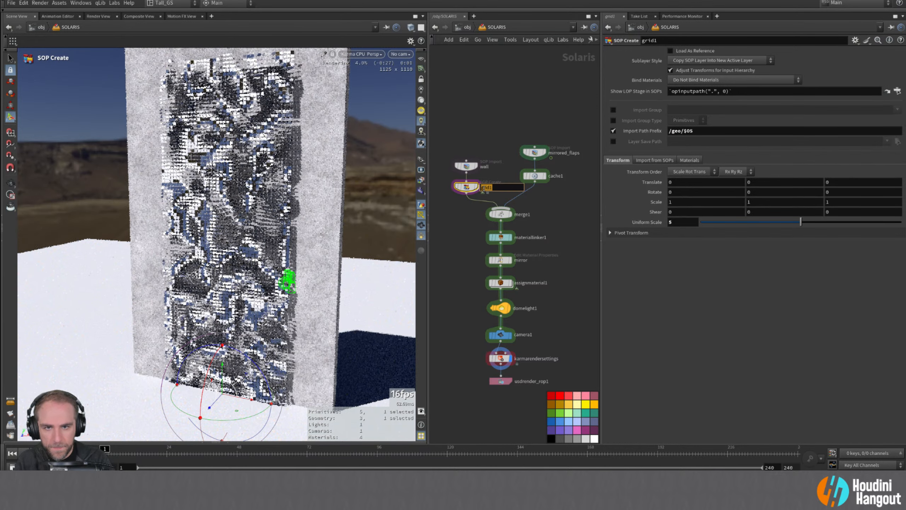
type("ground")
key("Return")
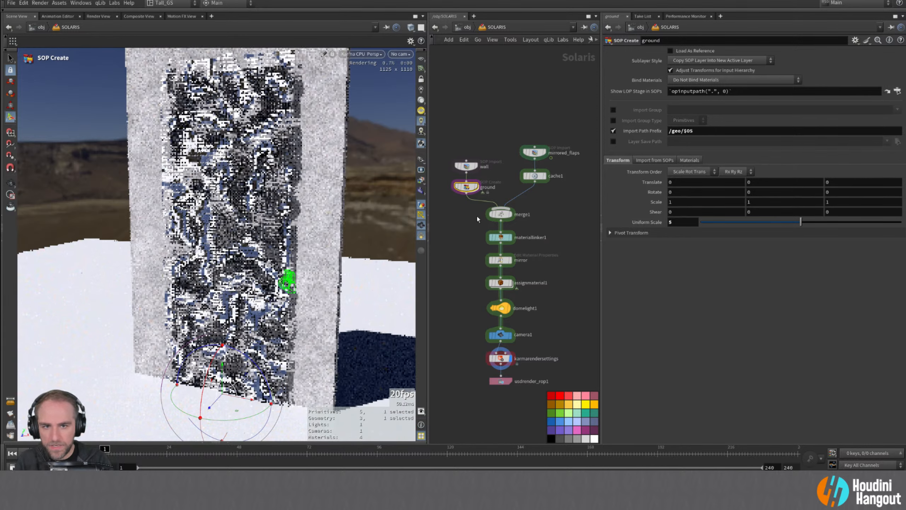
- Reveal the scene graph below the scene view and display merge1 to check its geometry hierarchy
left_click(216, 442)
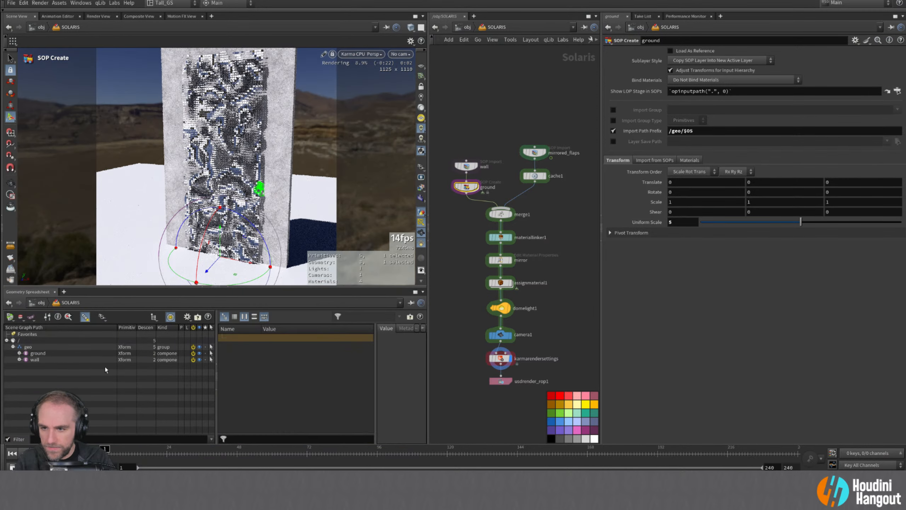
left_click(508, 215)
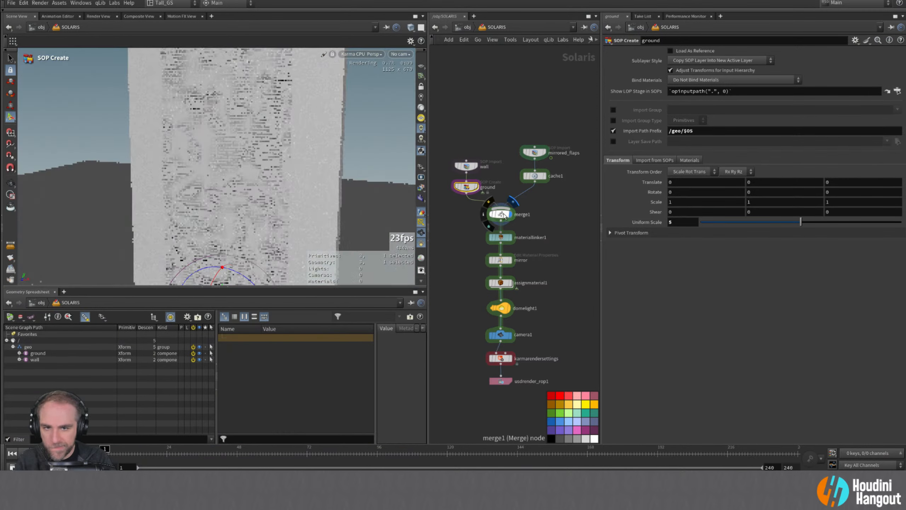
left_click(502, 215)
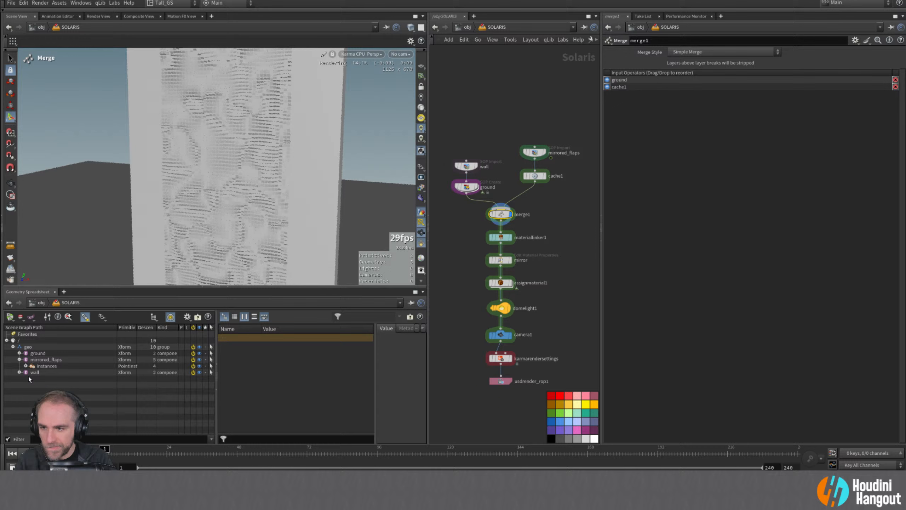
- Assign the TH: Road Asphalt material to the ground in materiallinker1 and display the result at karmarendersettings
left_click(502, 240)
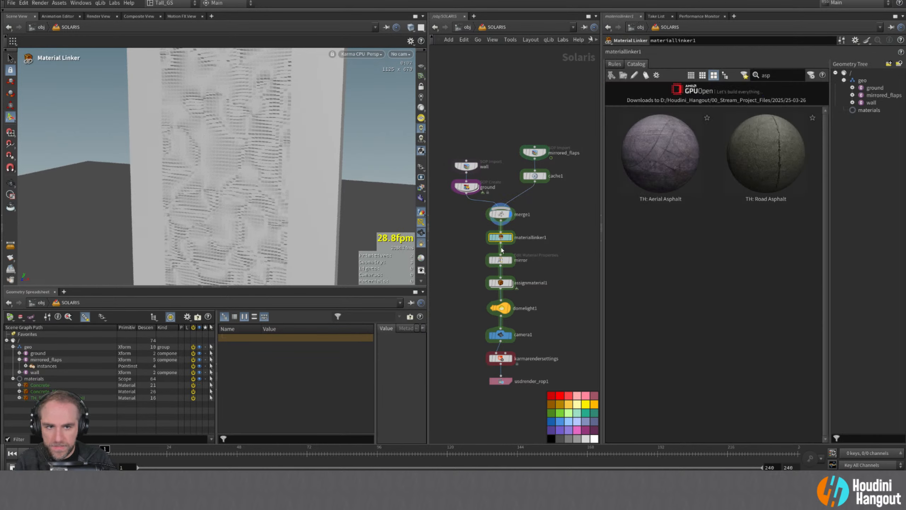
left_click(770, 180)
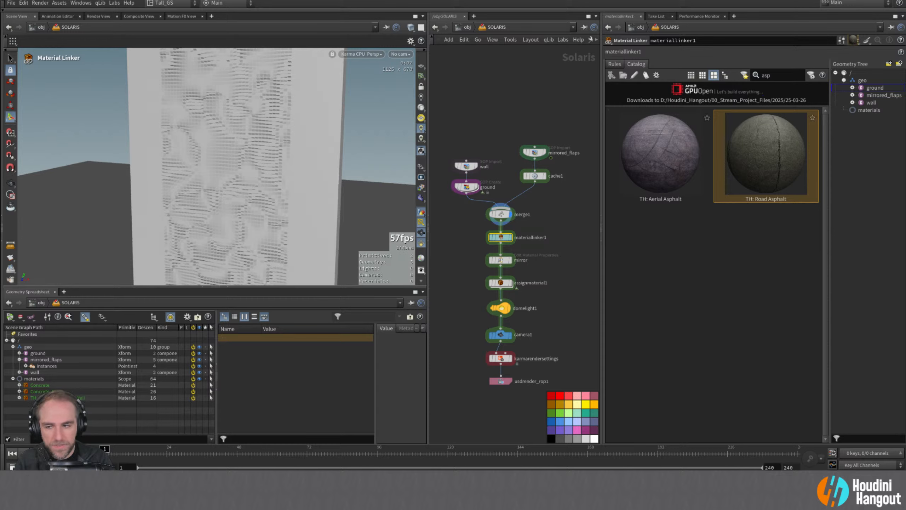
left_click_drag(896, 88, 898, 88)
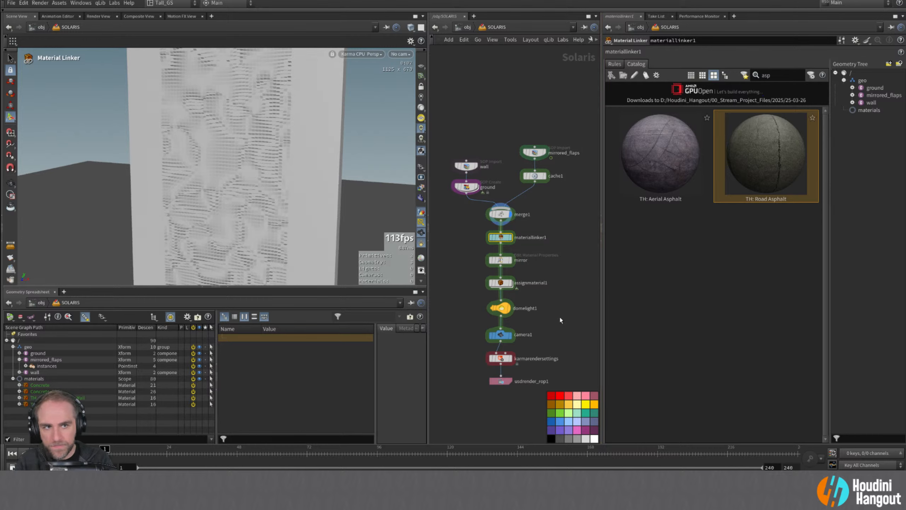
left_click(509, 358)
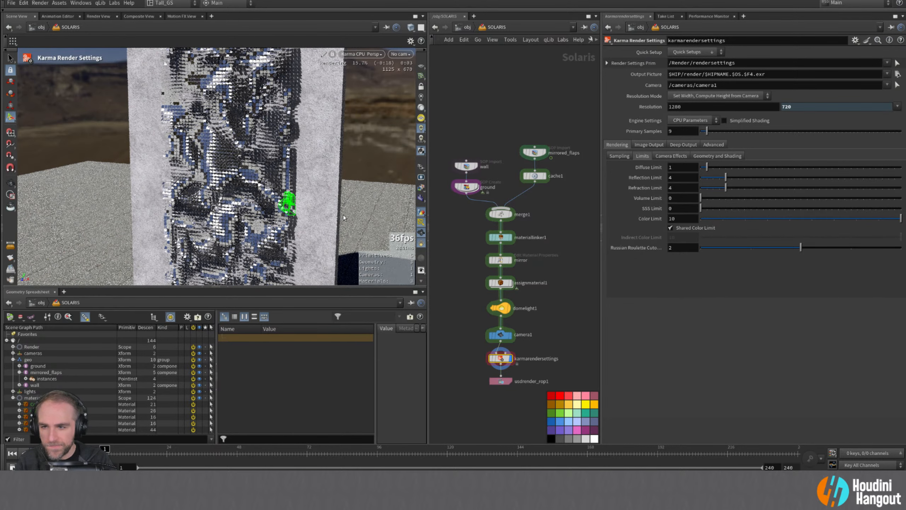
- Inside the ground node, connect a UV Project node below grid1, display it and check the UV pattern across the grid
double_click(460, 186)
middle_click_drag(460, 258, 510, 212)
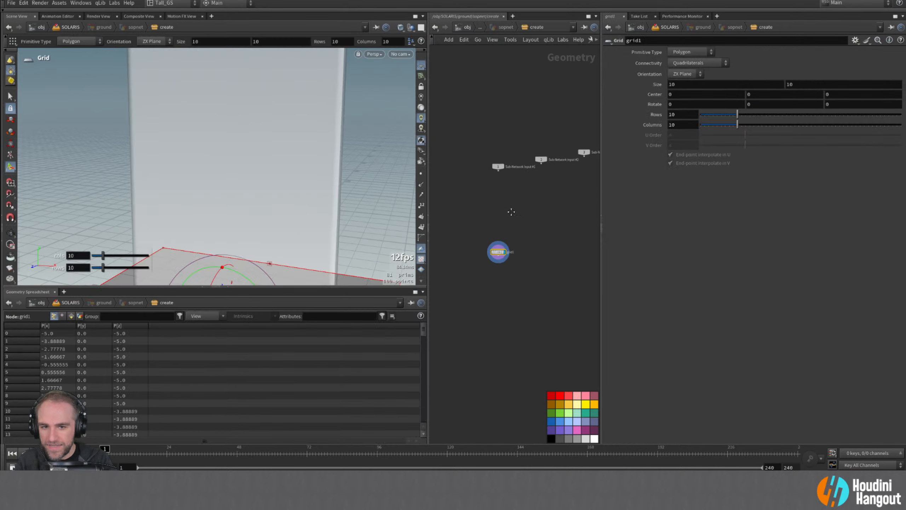
scroll(490, 274, "up", 4)
key("Tab")
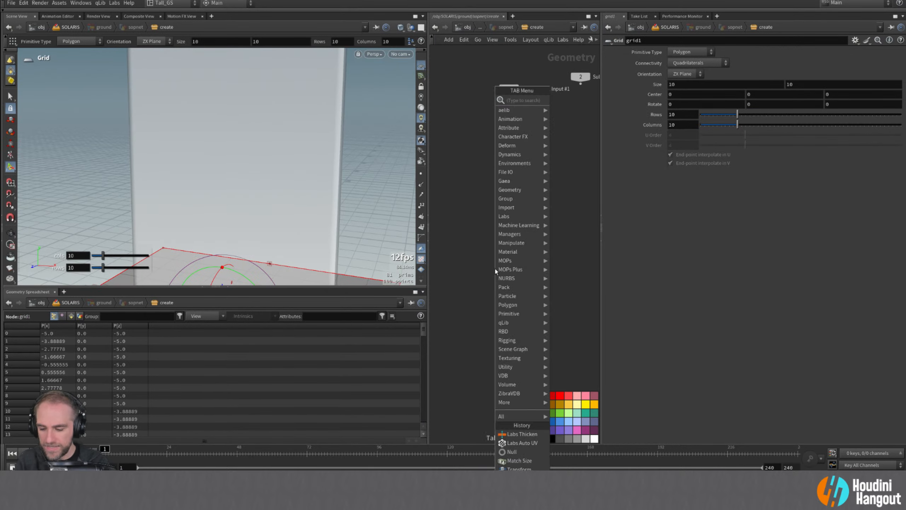
type("uvpro")
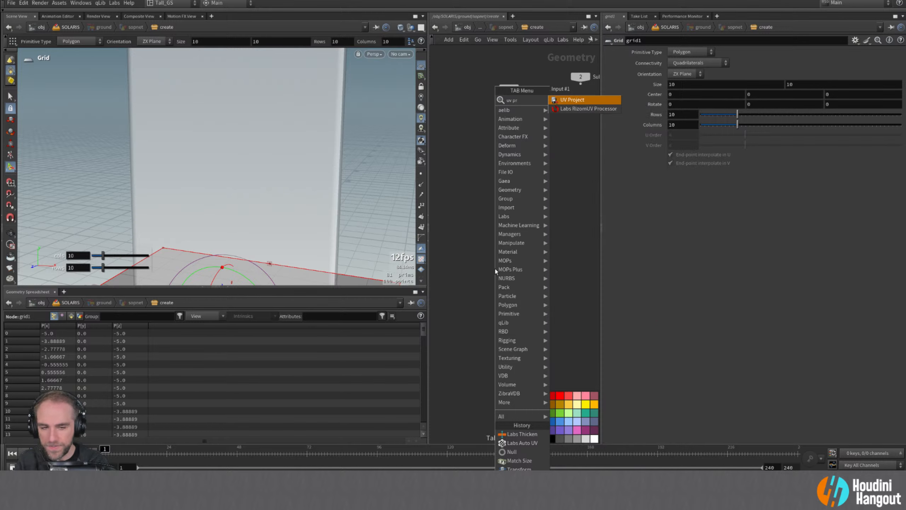
key("Return")
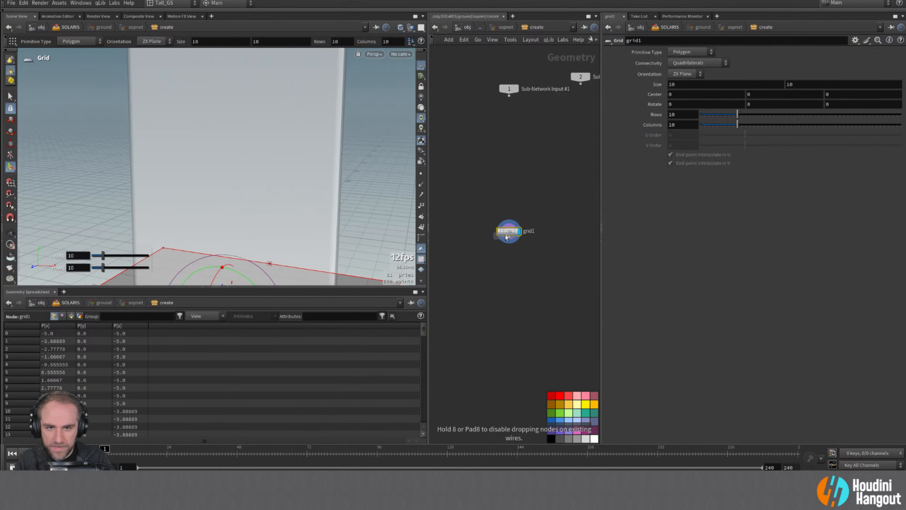
left_click(520, 255)
left_click(520, 254)
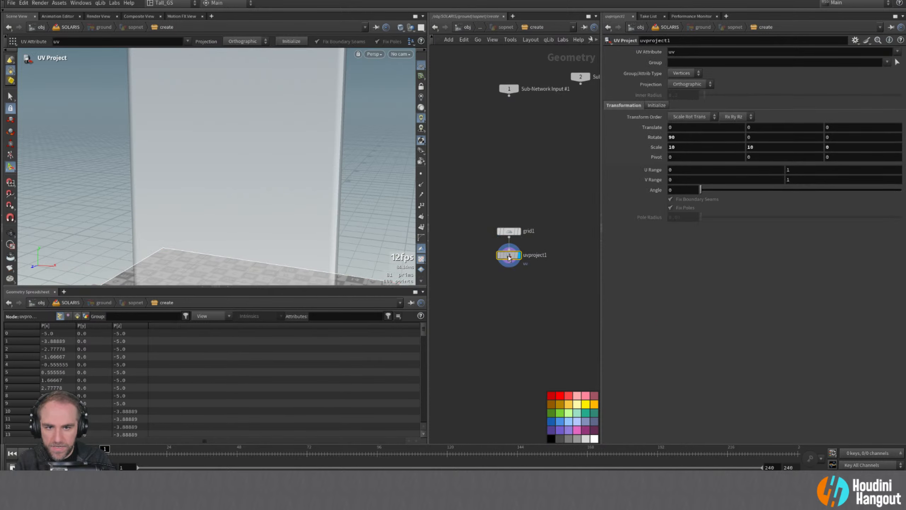
key("Escape")
middle_click_drag(329, 222, 302, 73)
left_click_drag(302, 73, 335, 157)
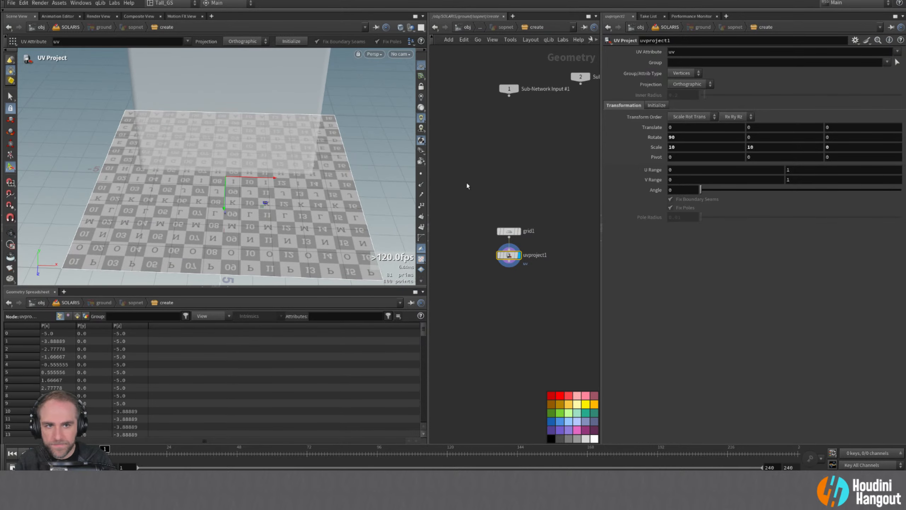
- Return to the Solaris network, hide the scene graph pane and frame the whole wall on the asphalt ground in the Karma render
key("u")
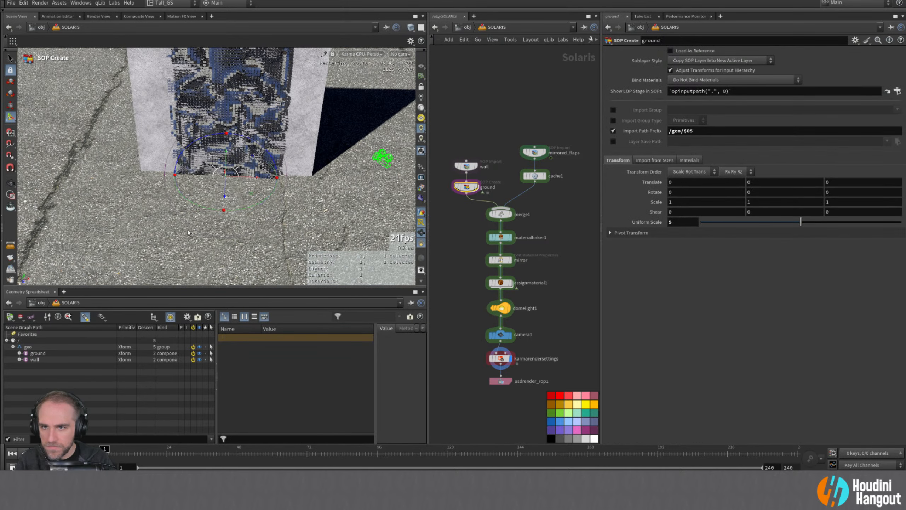
left_click_drag(189, 238, 177, 193, "alt")
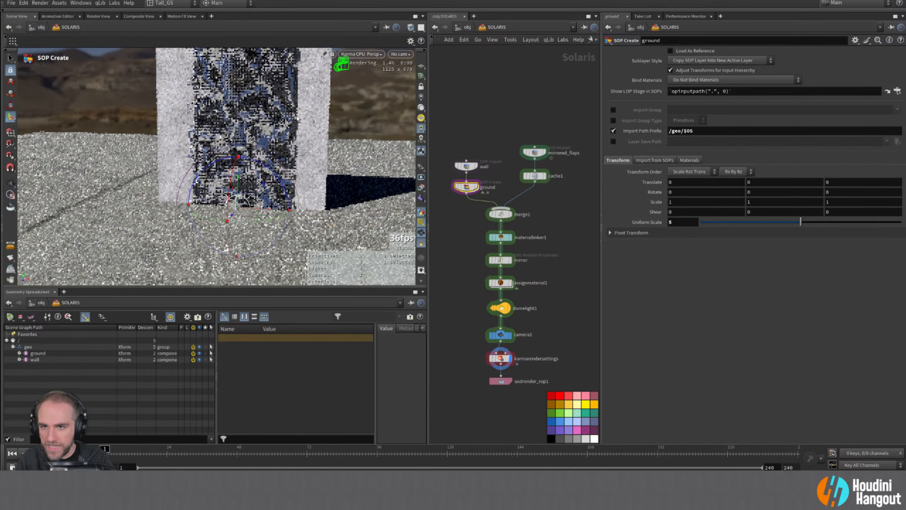
middle_click_drag(178, 194, 171, 214, "alt")
left_click(226, 287)
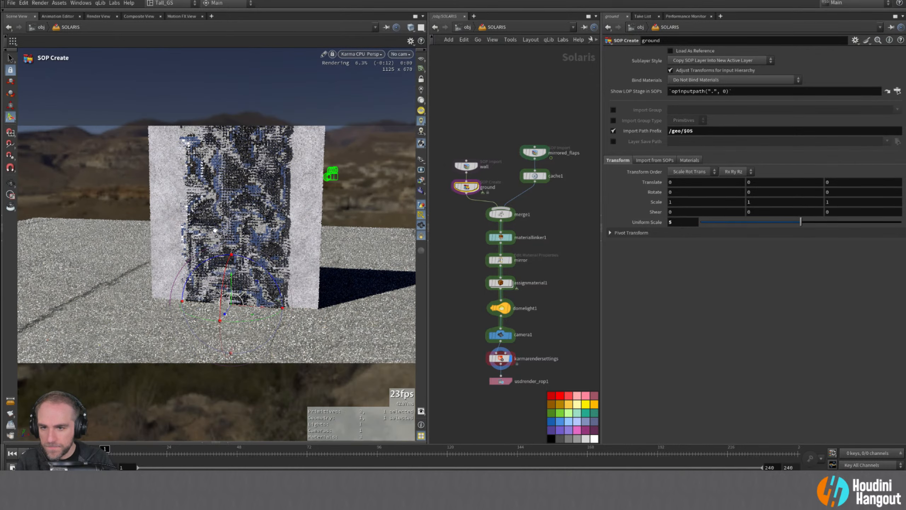
right_click_drag(214, 230, 221, 252, "alt")
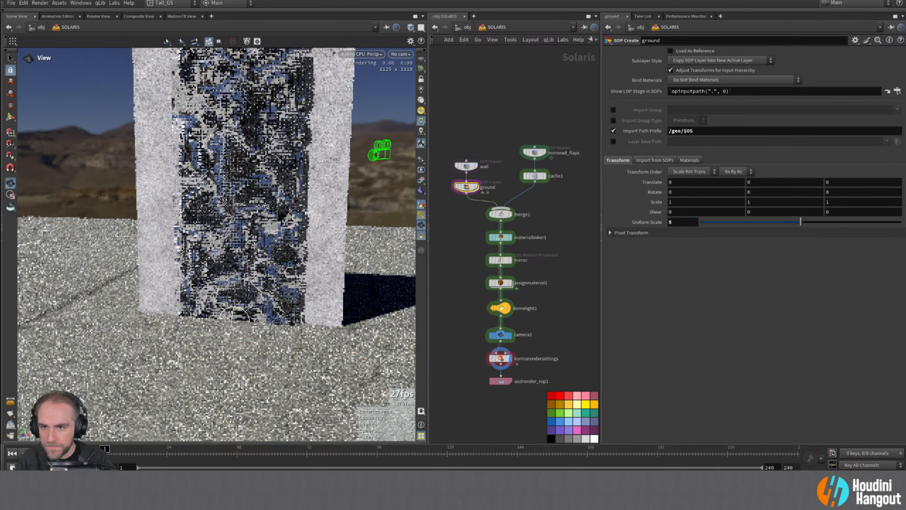
middle_click_drag(221, 251, 207, 311, "alt")
right_click_drag(206, 311, 202, 307, "alt")
left_click_drag(201, 307, 190, 300, "alt")
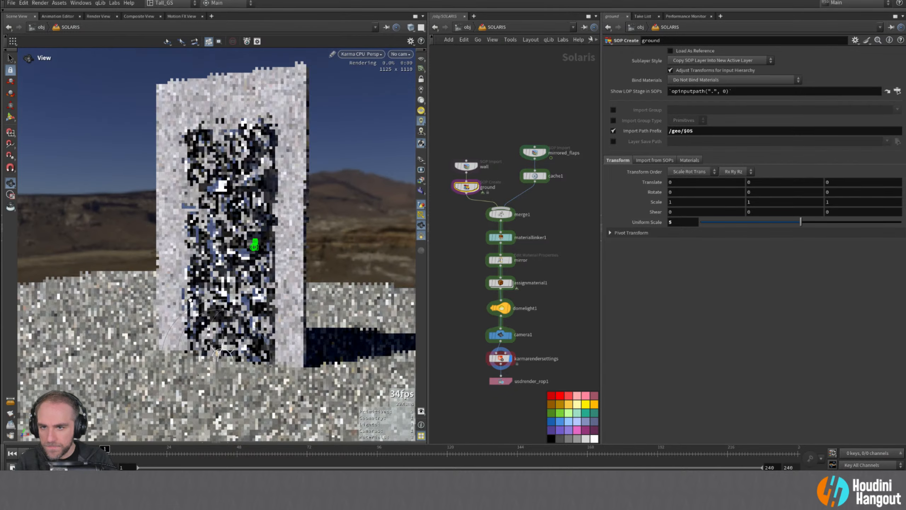
key("Return")
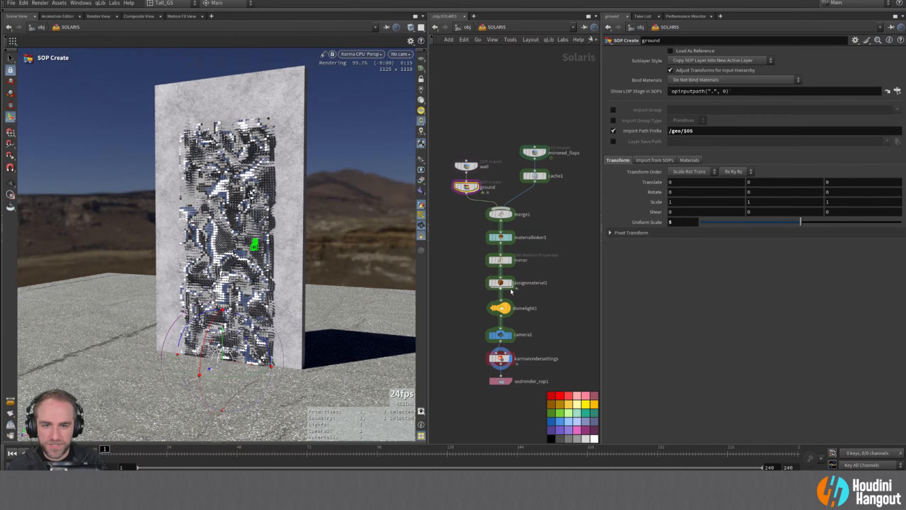
- Set domelight1's texture to HDRIHaven_lenong_1_2k.rat from the Houdini hdri folder
left_click(499, 307)
left_click(898, 175)
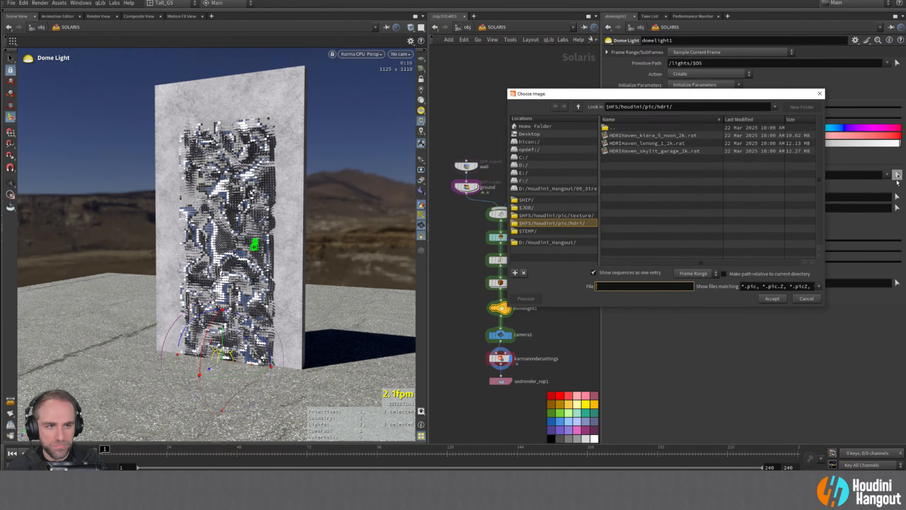
left_click(661, 143)
left_click(772, 298)
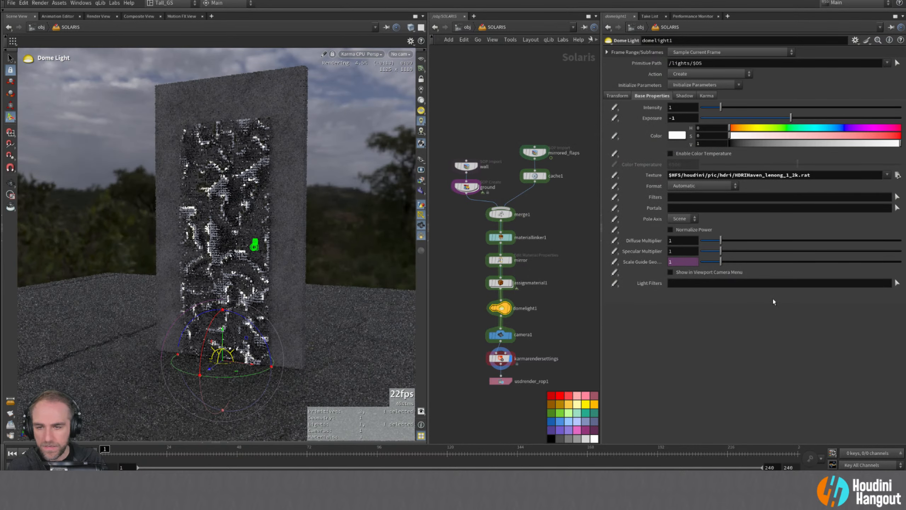
- Set domelight1's exposure to 0 and check the reflections on the mirrored flaps up close
left_click_drag(686, 118, 563, 121)
type("0")
key("Return")
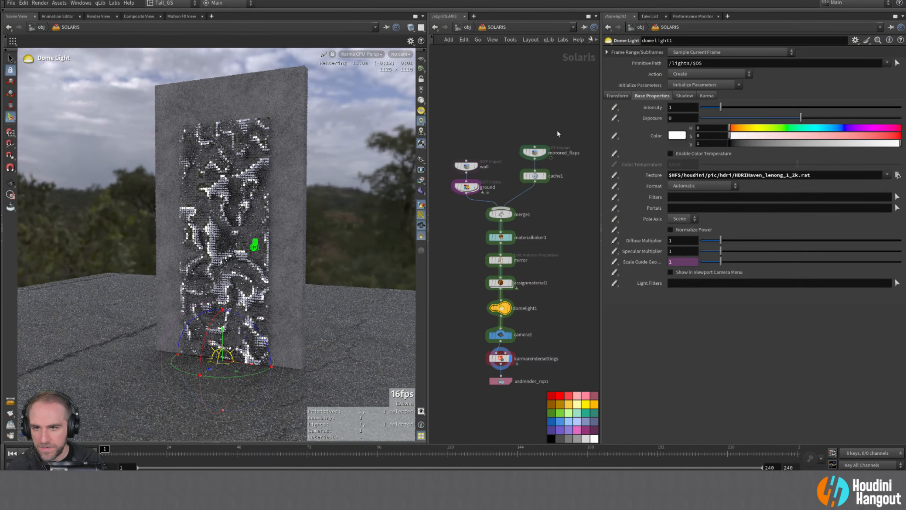
right_click_drag(226, 218, 226, 264, "alt")
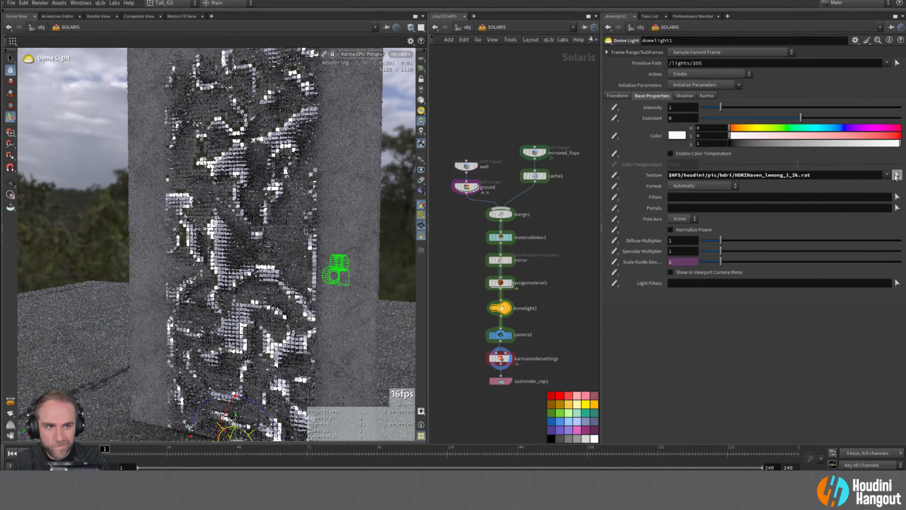
- Try HDRIHaven_skylit_garage_2k.rat as domelight1's texture and check the flaps at frame 48
left_click(897, 175)
left_click(660, 151)
left_click(770, 299)
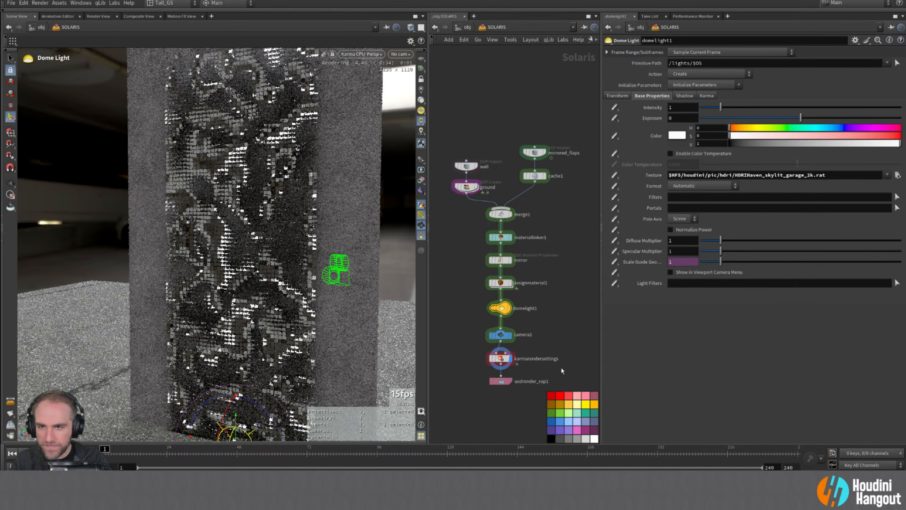
left_click(237, 451)
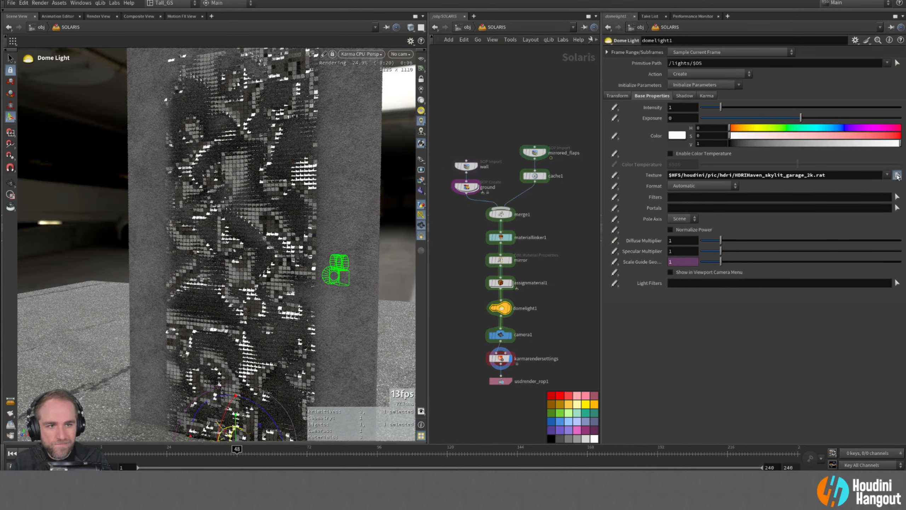
- Set domelight1's texture to HDRIHaven_kiara_5_noon_2k.rat and its exposure to -1
left_click(898, 174)
left_click(648, 137)
left_click(772, 298)
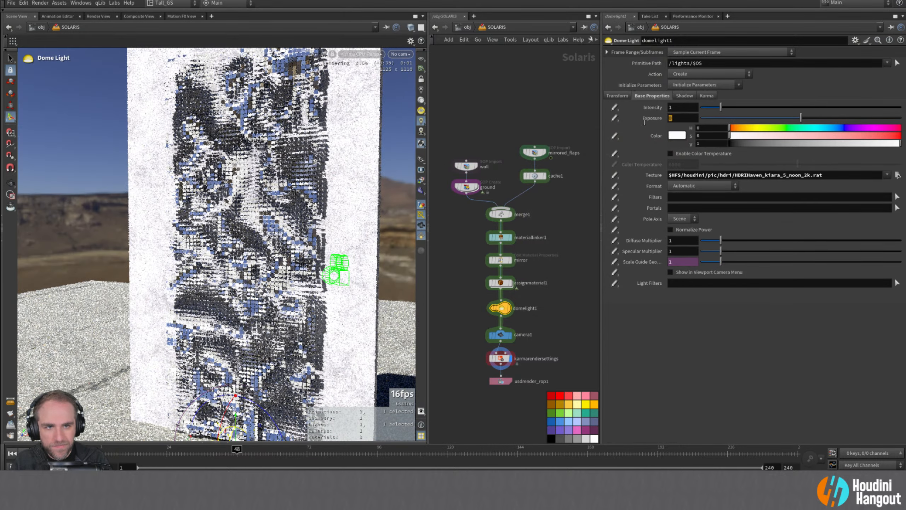
left_click(677, 118)
type("-1")
key("Return")
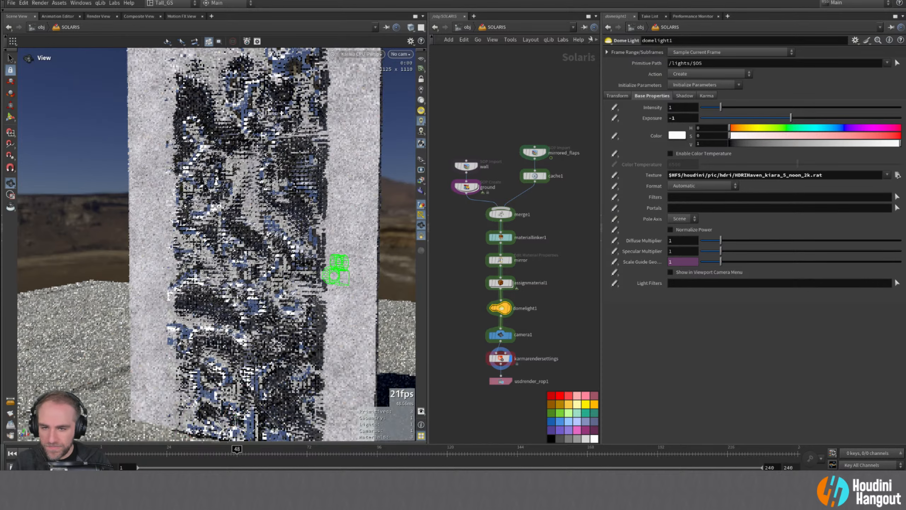
right_click_drag(229, 175, 256, 231, "alt")
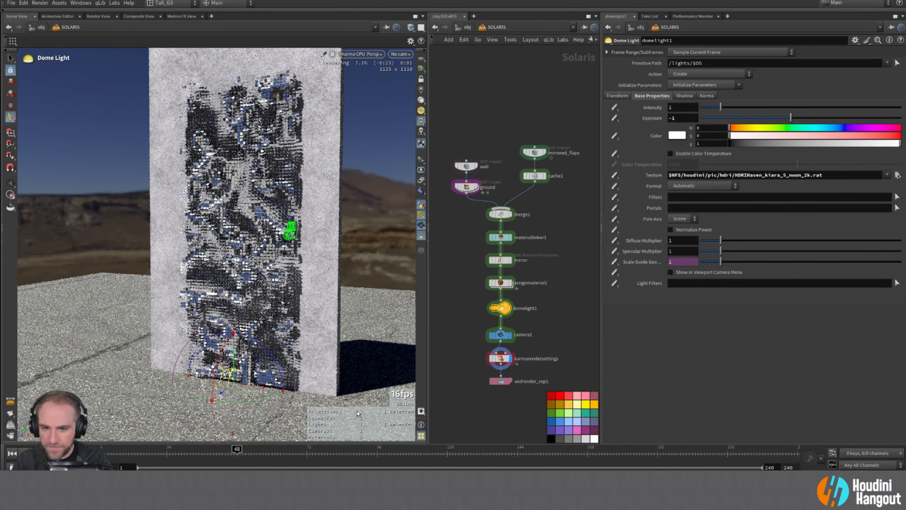
- Hide the camera guide and rotate the dome light about its vertical axis so the sun rakes across the flaps, checking them at frame 1
left_click(421, 225)
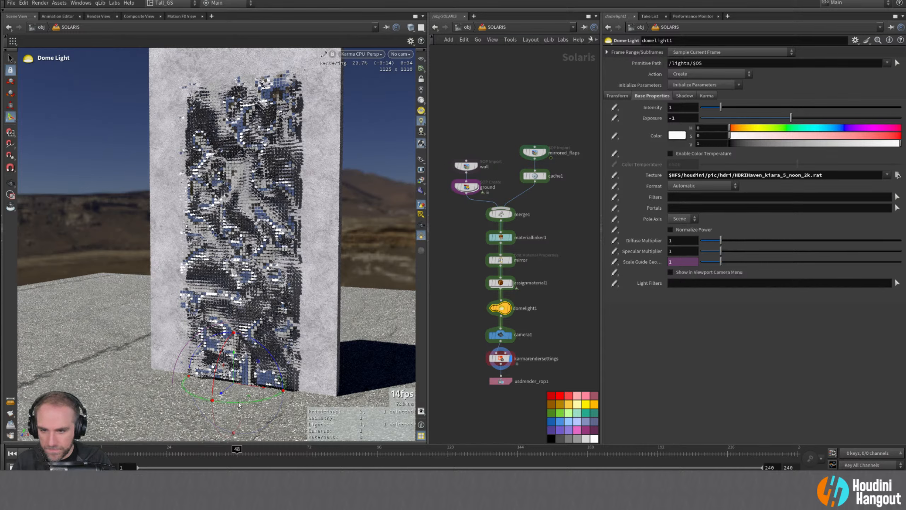
left_click_drag(238, 405, 397, 371)
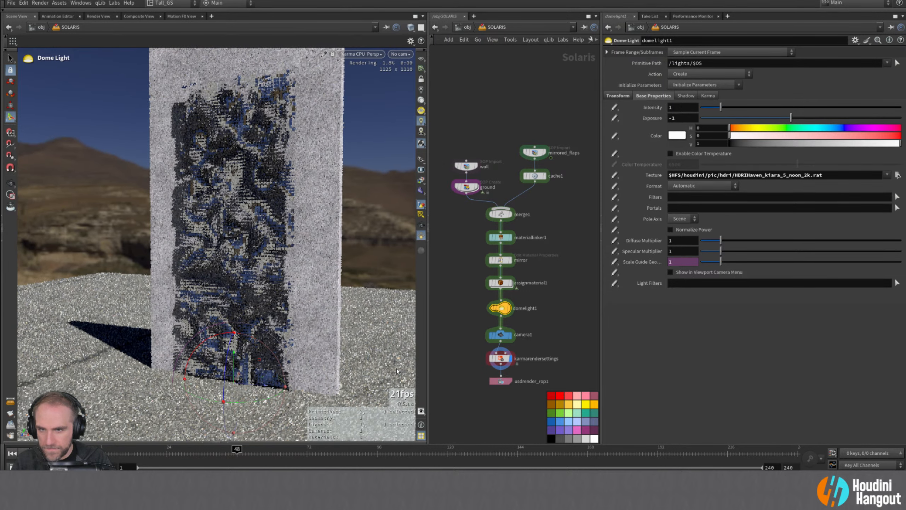
left_click_drag(258, 402, 79, 377)
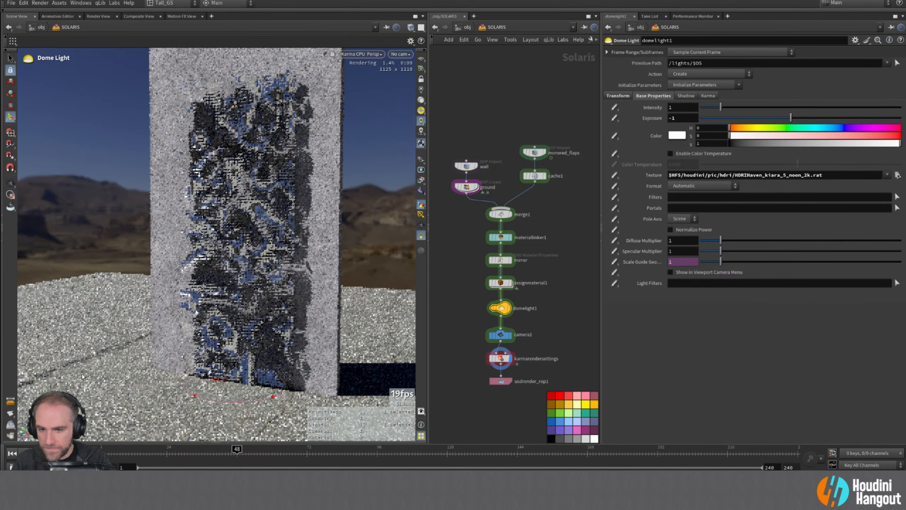
scroll(284, 223, "up", 5)
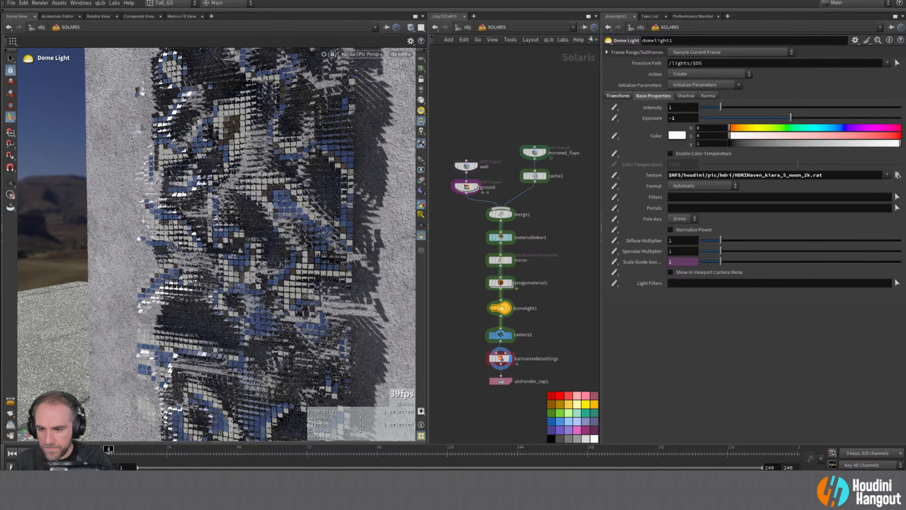
key("ctrl+Up")
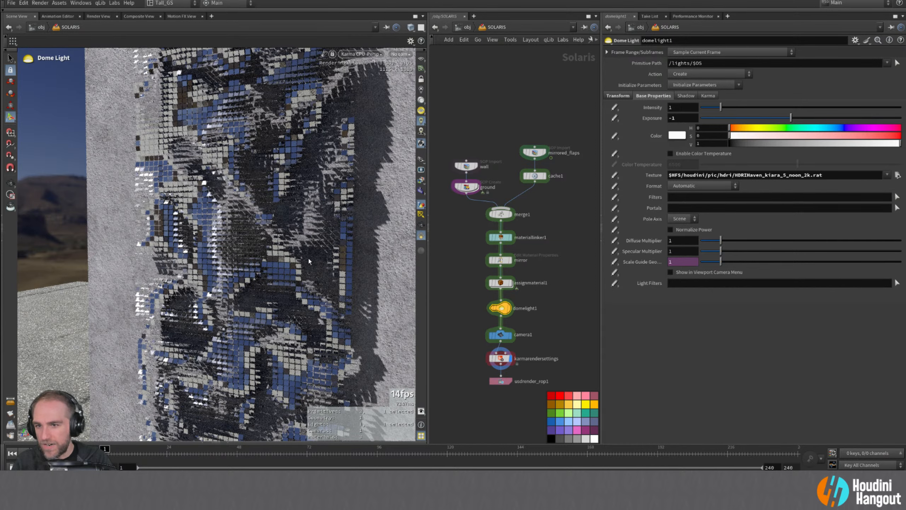
scroll(309, 261, "down", 5)
middle_click_drag(454, 359, 469, 361)
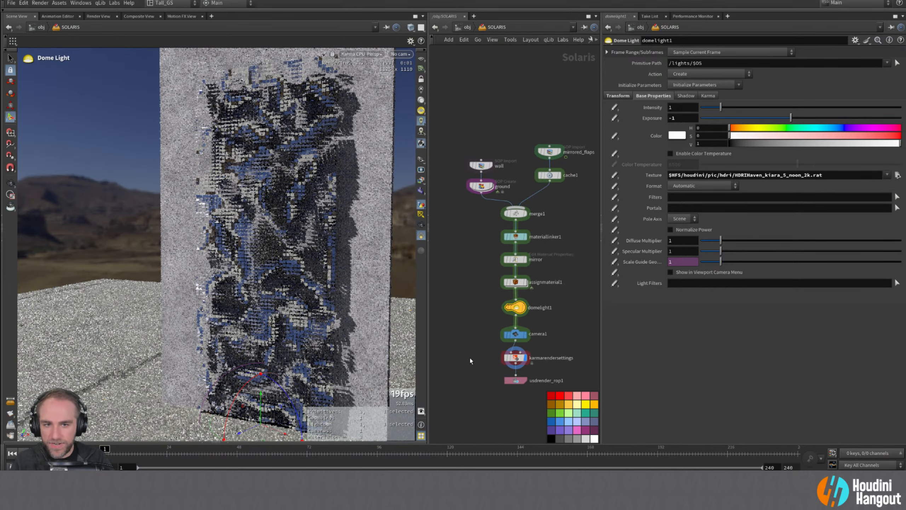
- Open the sim_procedural_setup geometry network, widen the network pane and display OUT_INSTANCES
key("u")
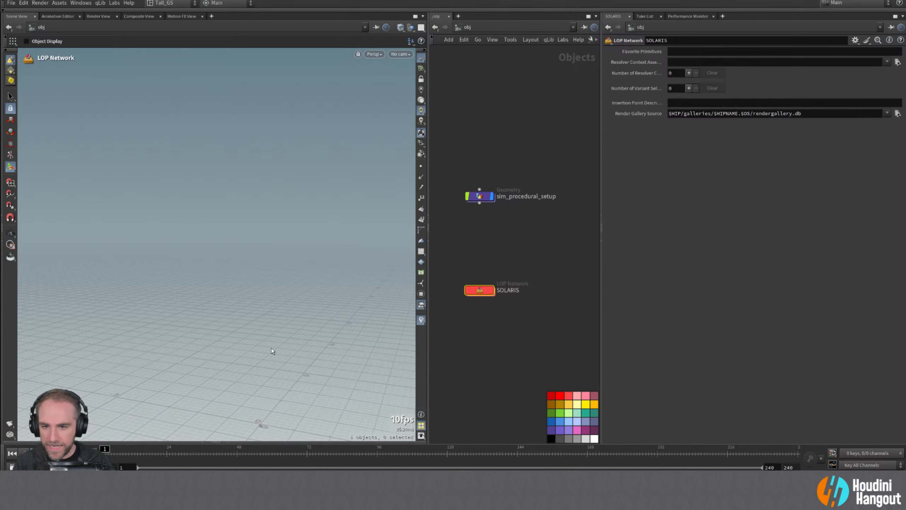
double_click(478, 196)
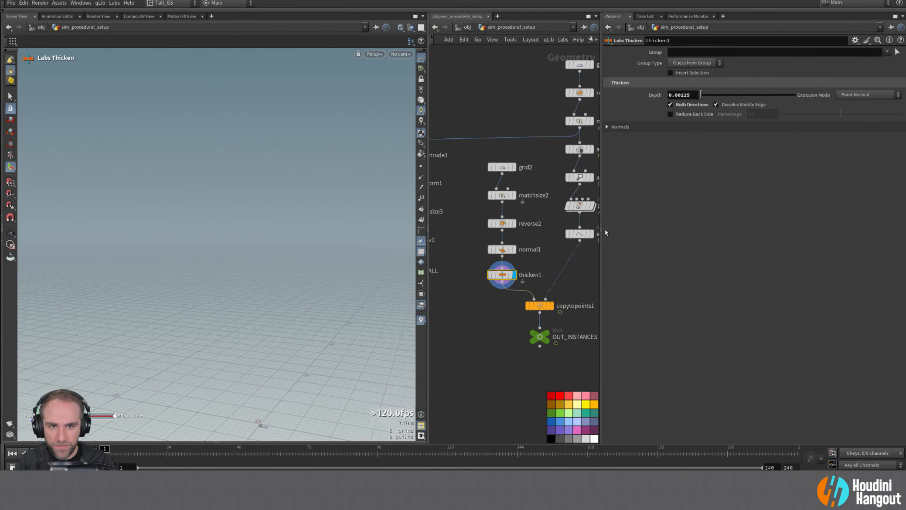
left_click_drag(601, 232, 679, 232)
scroll(527, 337, "down", 3)
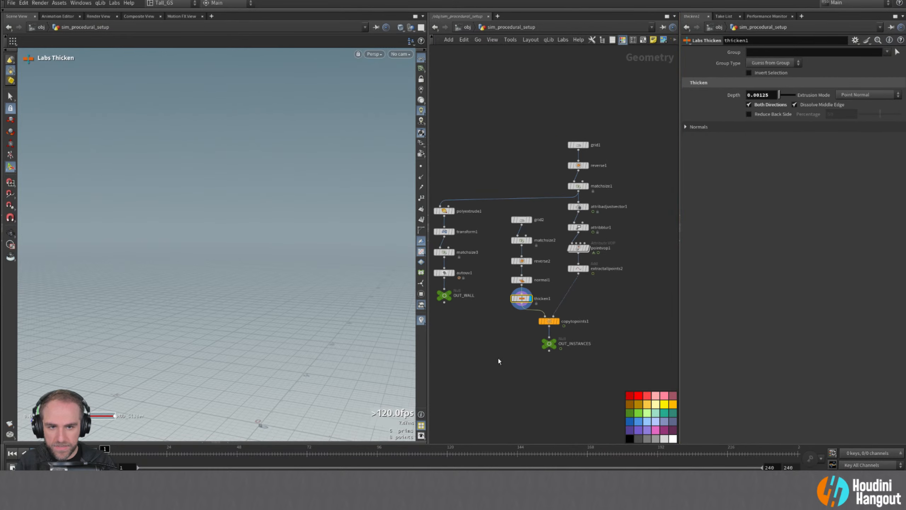
left_click(538, 326)
left_click(528, 337)
scroll(232, 294, "down", 2)
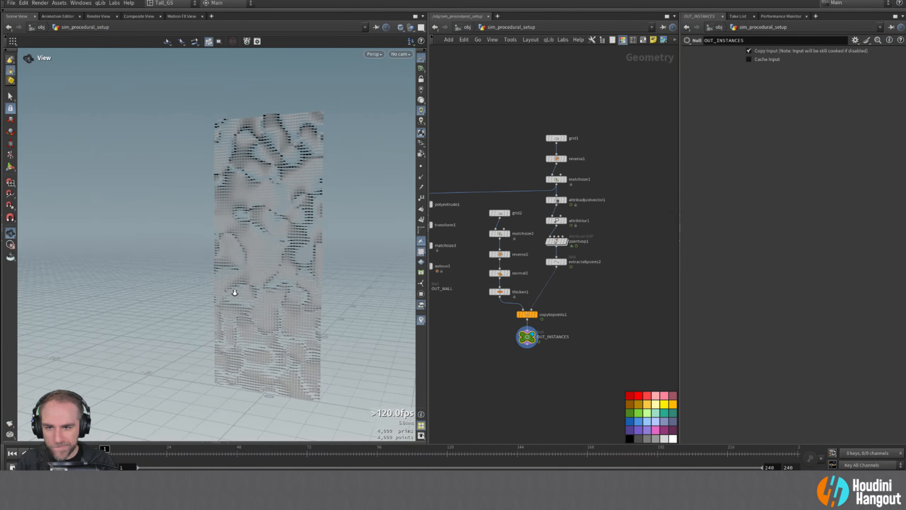
left_click_drag(233, 293, 284, 296, "alt")
middle_click_drag(284, 296, 251, 285, "alt")
scroll(251, 285, "up", 2)
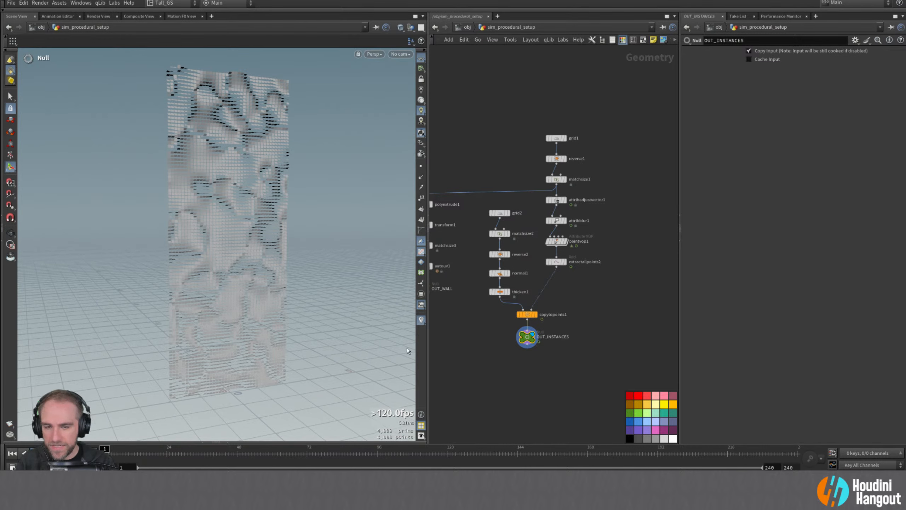
middle_click_drag(518, 377, 540, 359)
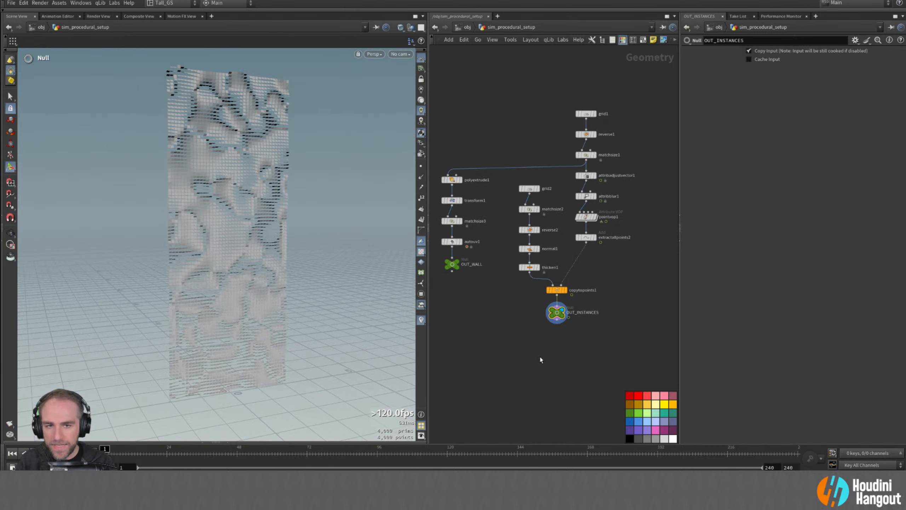
- Duplicate sim_procedural_setup at object level and rename the copy sim_pyro_vel_setup
key("u")
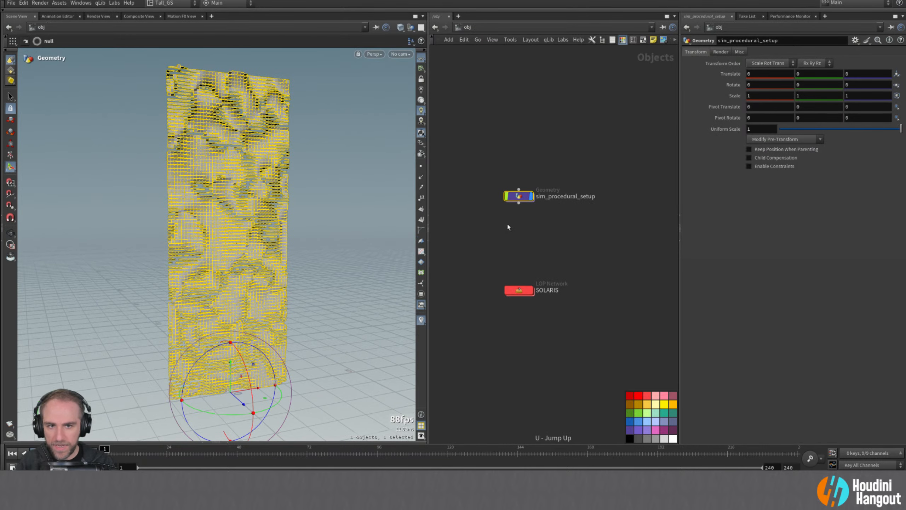
left_click(519, 229)
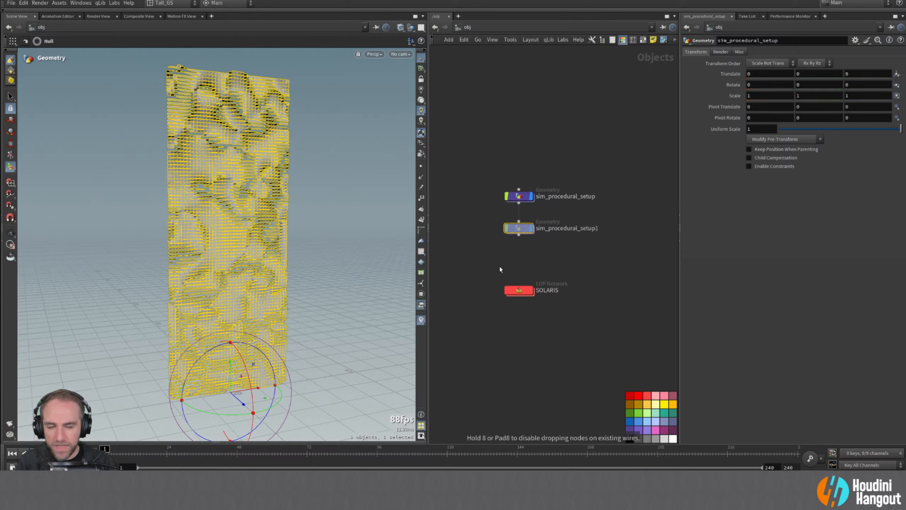
double_click(549, 229)
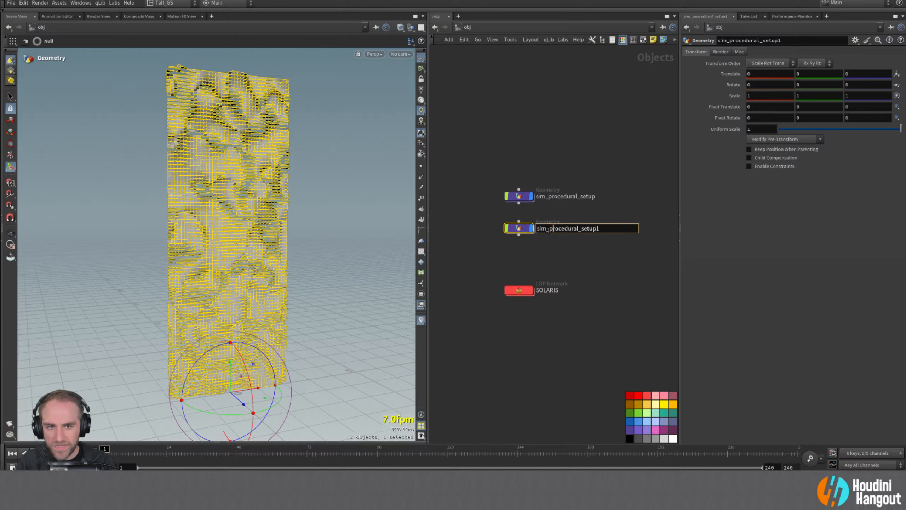
left_click_drag(549, 228, 615, 230)
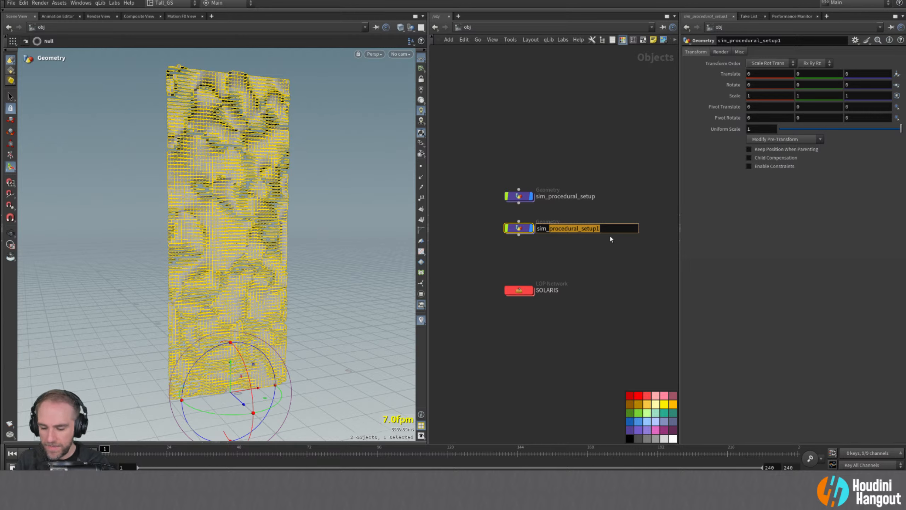
type("p")
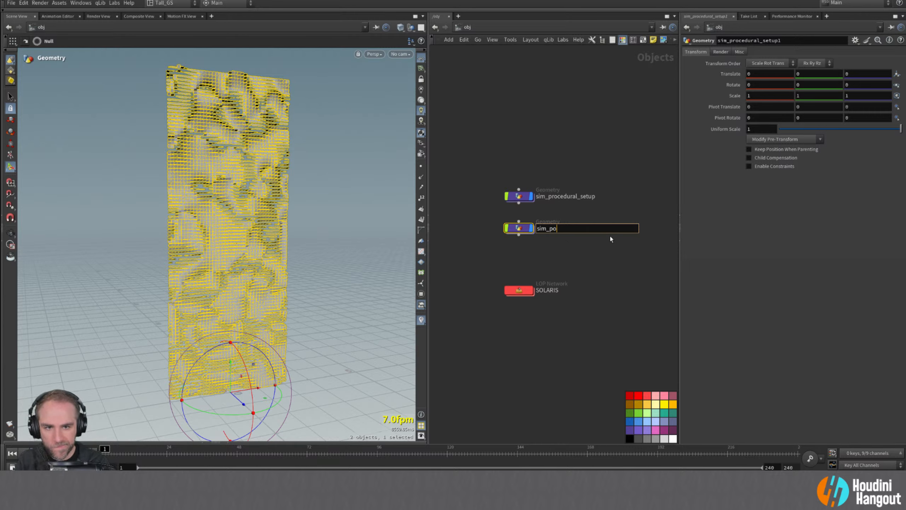
type("yro")
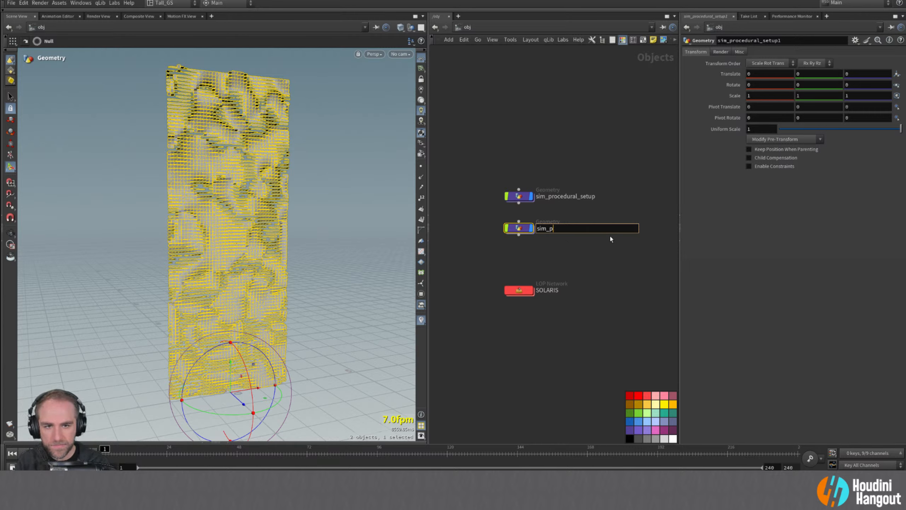
type("_")
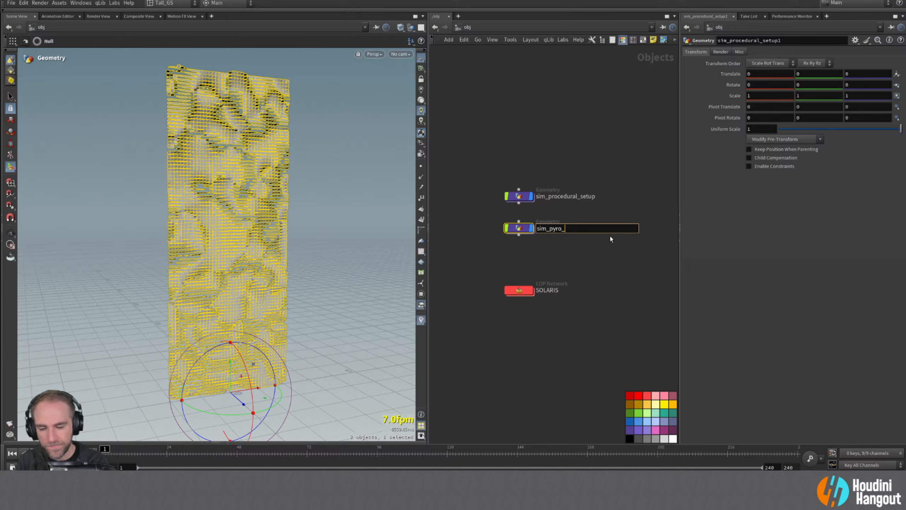
type("vel_setup")
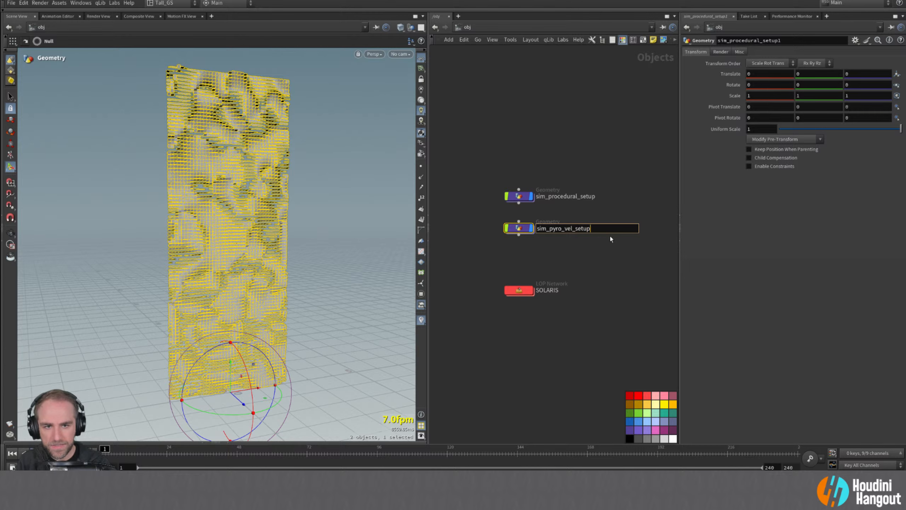
key("Return")
- Inside sim_pyro_vel_setup, delete the wall branch from polyextrude1 down to OUT_WALL
double_click(518, 232)
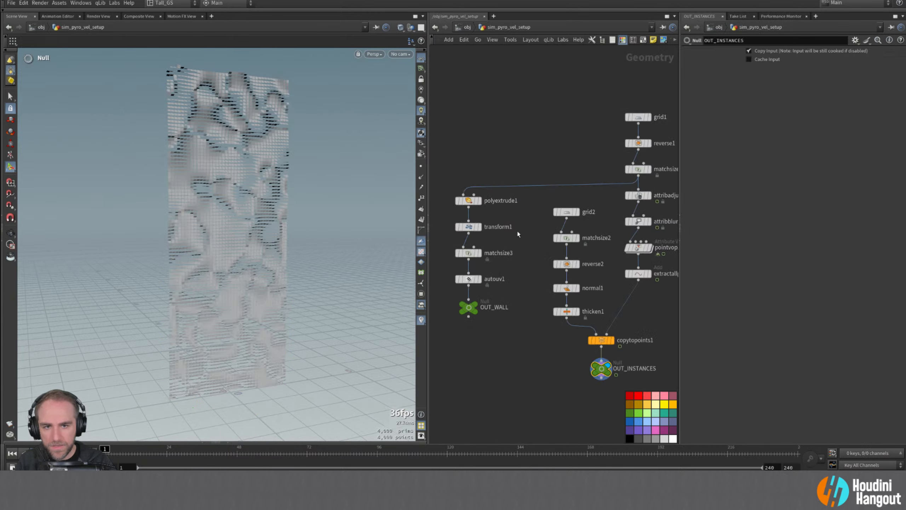
left_click_drag(445, 147, 496, 379)
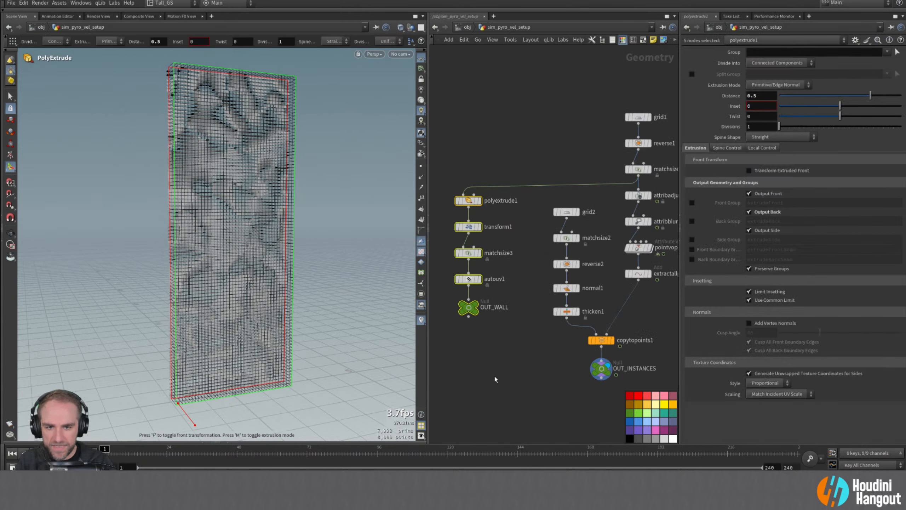
key("Delete")
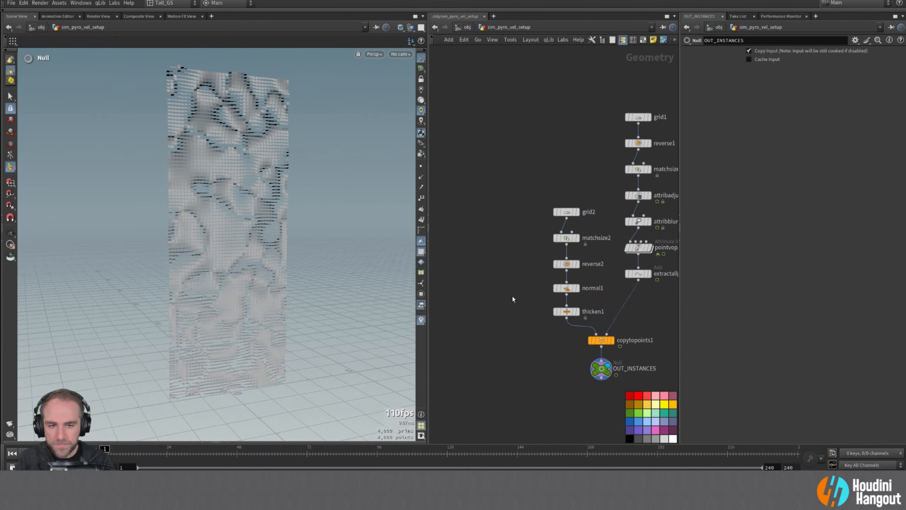
- Shift the grid2-to-thicken1 branch slightly away from copytopoints1 and select copytopoints1
middle_click_drag(625, 373, 582, 322)
left_click_drag(492, 129, 547, 281)
left_click_drag(525, 260, 513, 247)
left_click(558, 289)
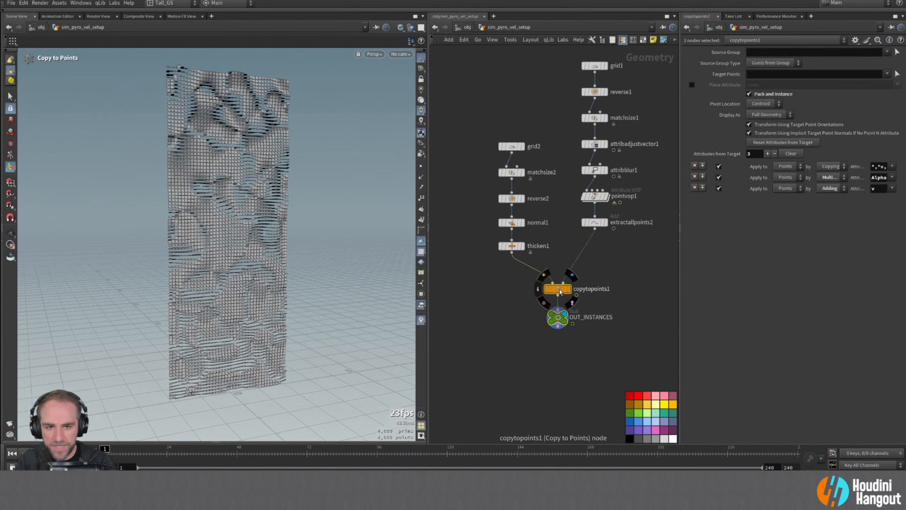
key("Escape")
scroll(242, 211, "up", 3)
key("Return")
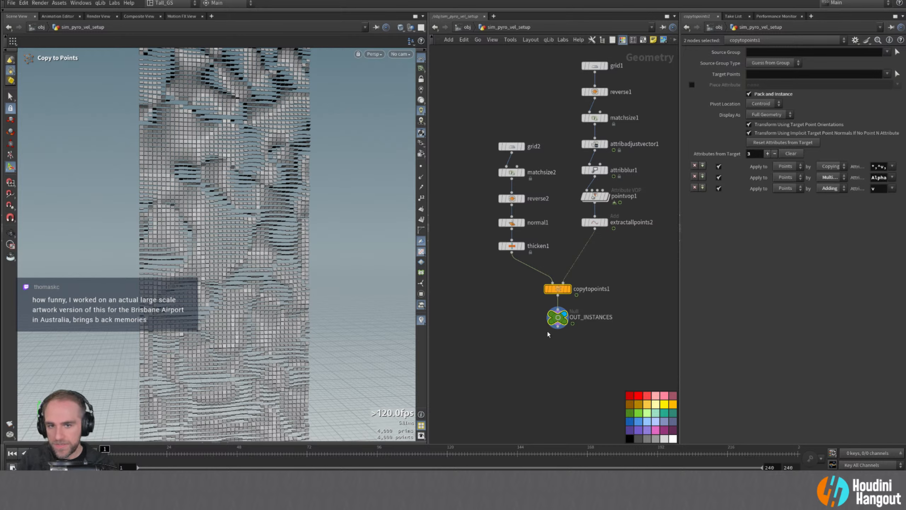
scroll(544, 332, "down", 4)
middle_click_drag(246, 319, 236, 265, "alt")
right_click_drag(237, 265, 207, 306, "alt")
left_click_drag(208, 306, 194, 307, "alt")
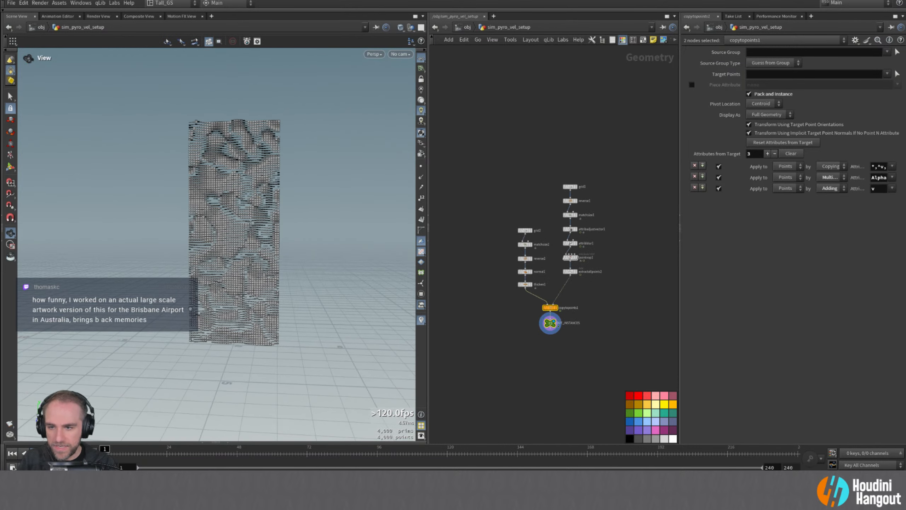
- Add the Pyro Configure Billowy Smoke setup to the network beside the flap branches
left_click(570, 377)
middle_click_drag(623, 323, 592, 324)
scroll(586, 316, "up", 4)
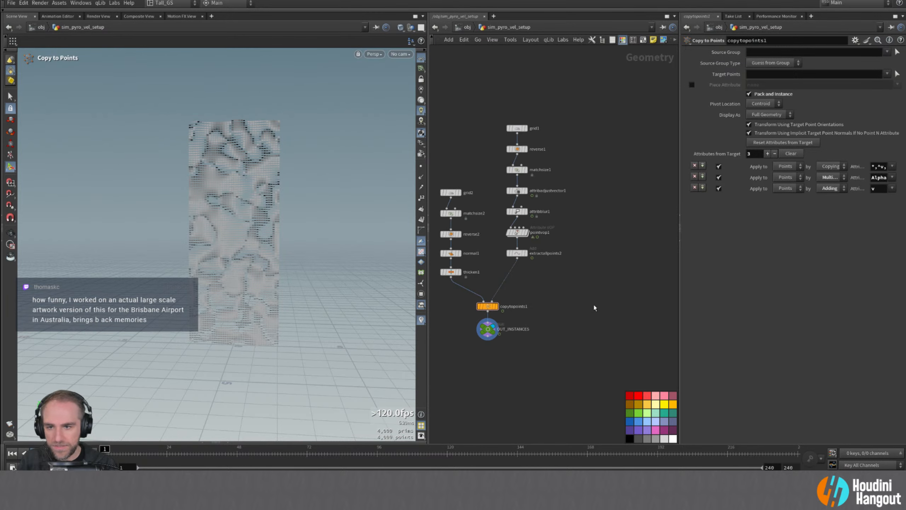
scroll(596, 285, "up", 2)
key("Tab")
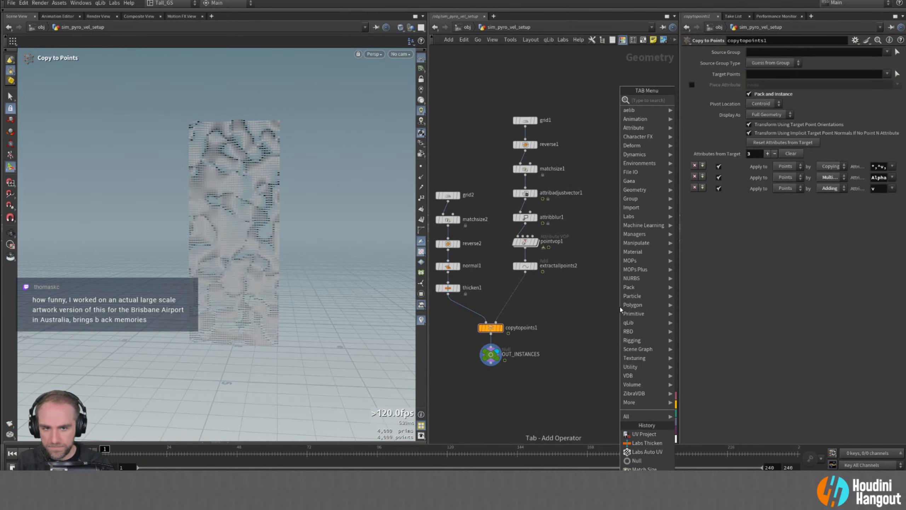
type("pyro")
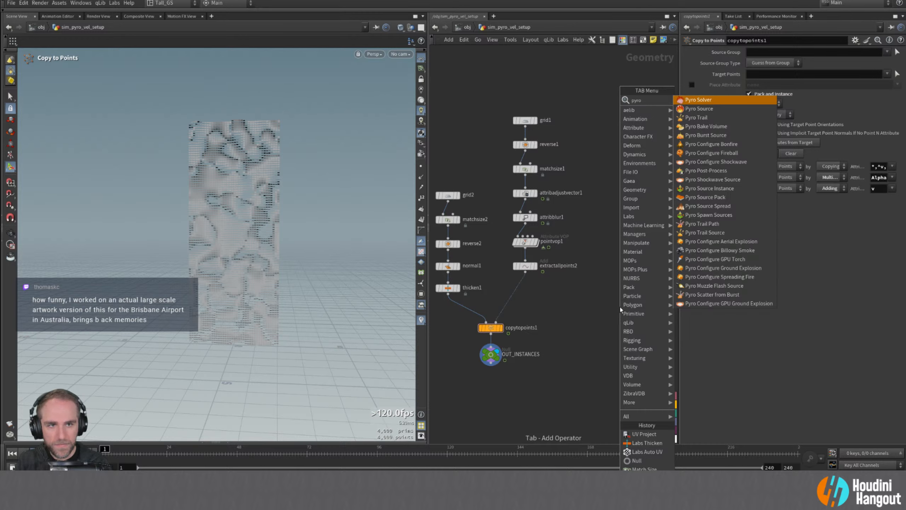
type(" con")
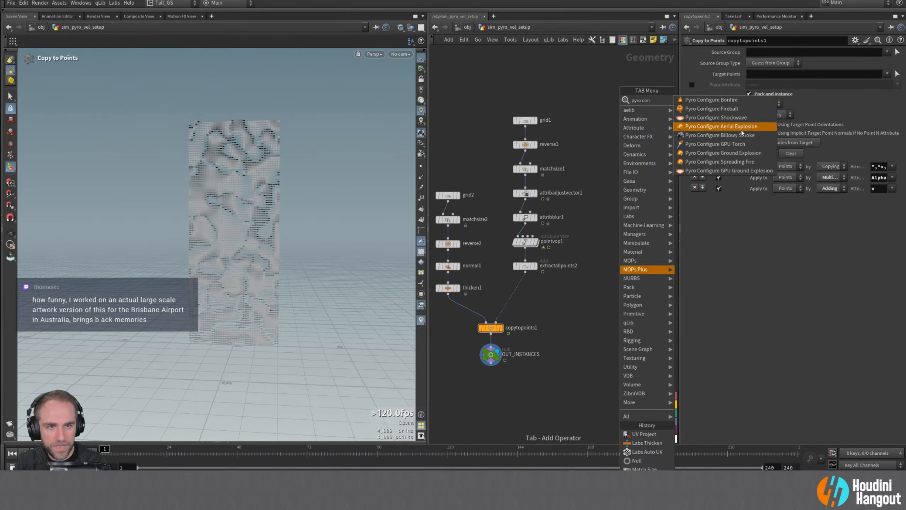
left_click(724, 135)
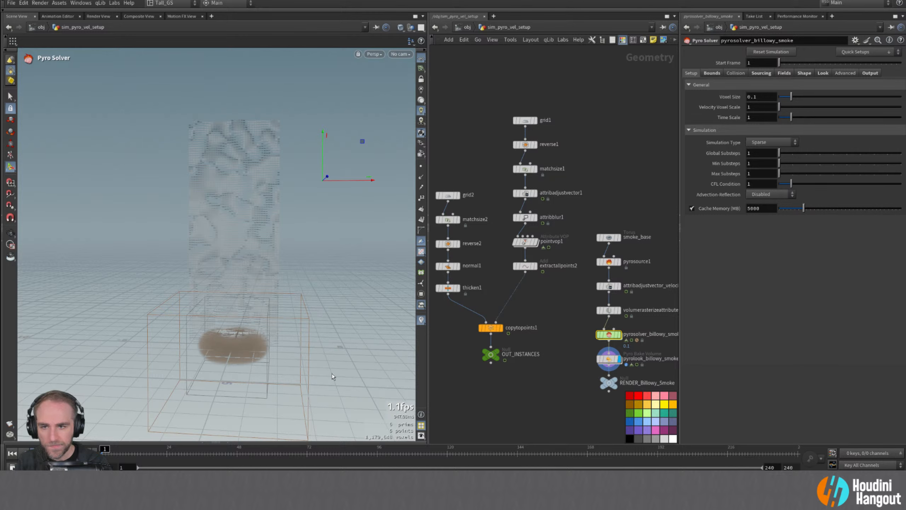
- Move the whole billowy smoke chain, from smoke_base to RENDER_Billowy_Smoke, up and away from the copytopoints1 branches
middle_click_drag(550, 321, 470, 312)
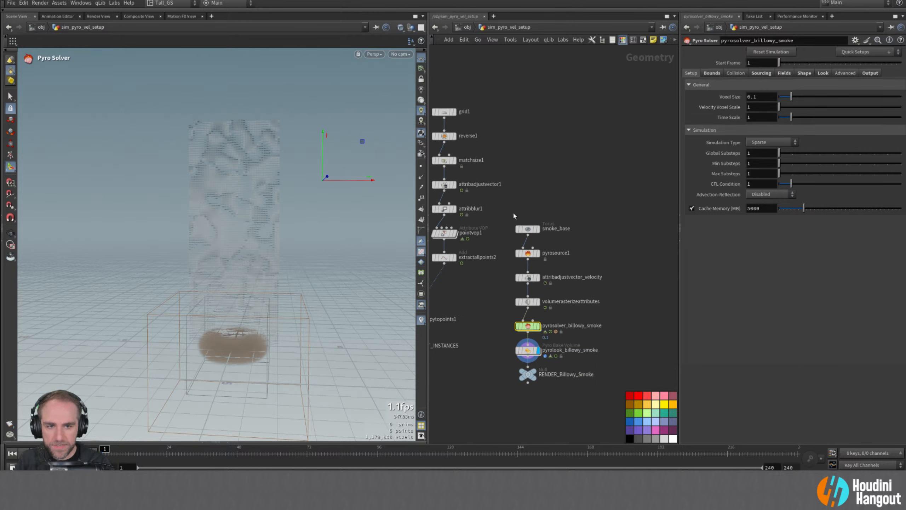
left_click_drag(513, 212, 562, 425)
left_click_drag(524, 326, 575, 185)
left_click(526, 294)
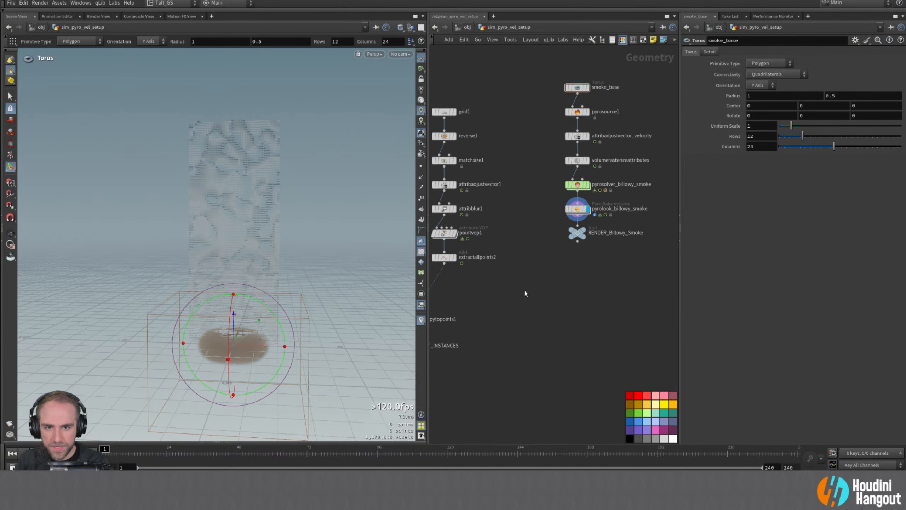
- Delete attribadjustvector1 from the grid1 branch so matchsize1 feeds directly into attribblur1
middle_click_drag(524, 307, 561, 309)
scroll(510, 284, "up", 2)
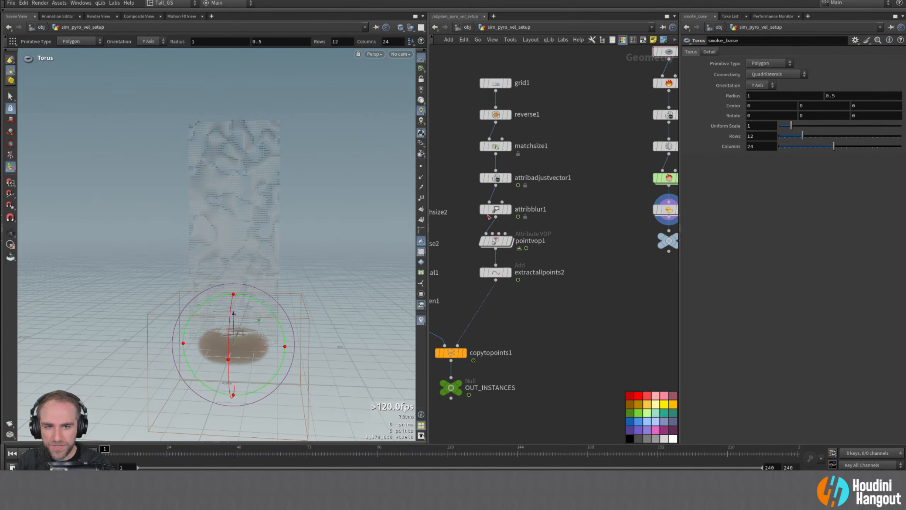
left_click(487, 178)
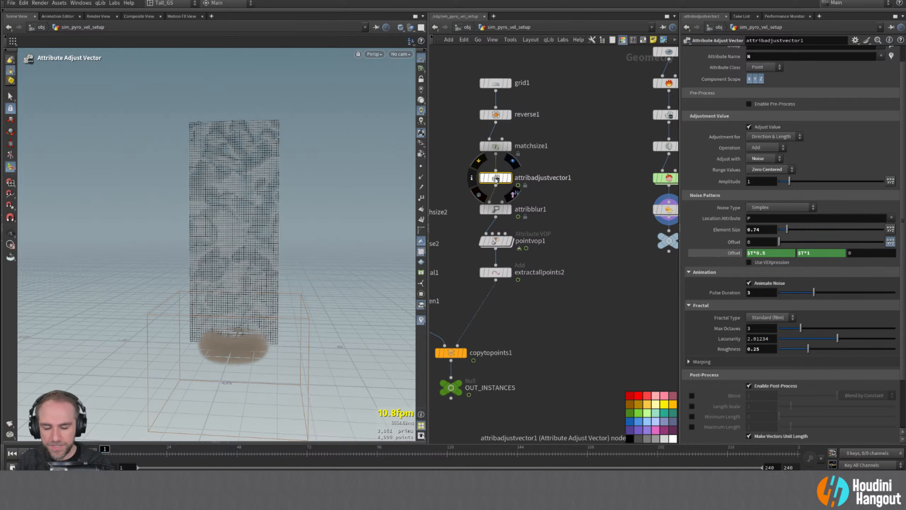
key("Delete")
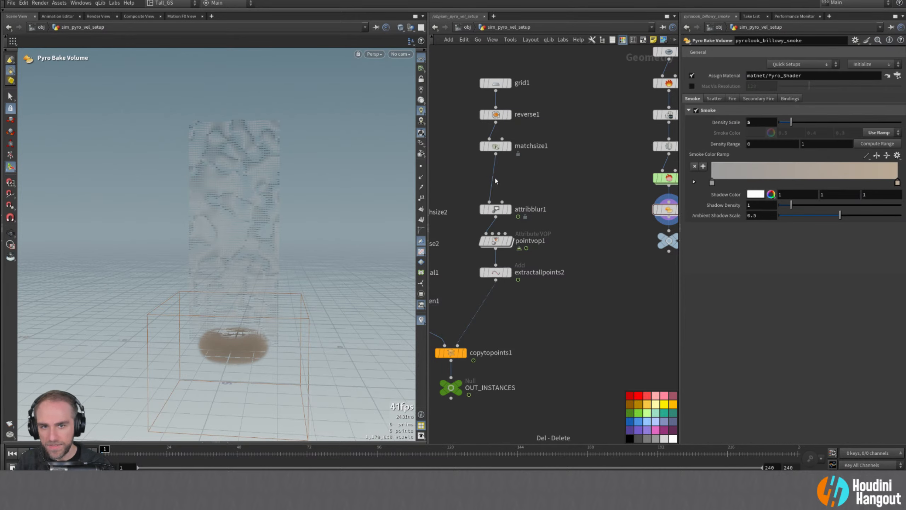
- Display the extractallpoints2 points, followed by the copytopoints1 instances
left_click(510, 273)
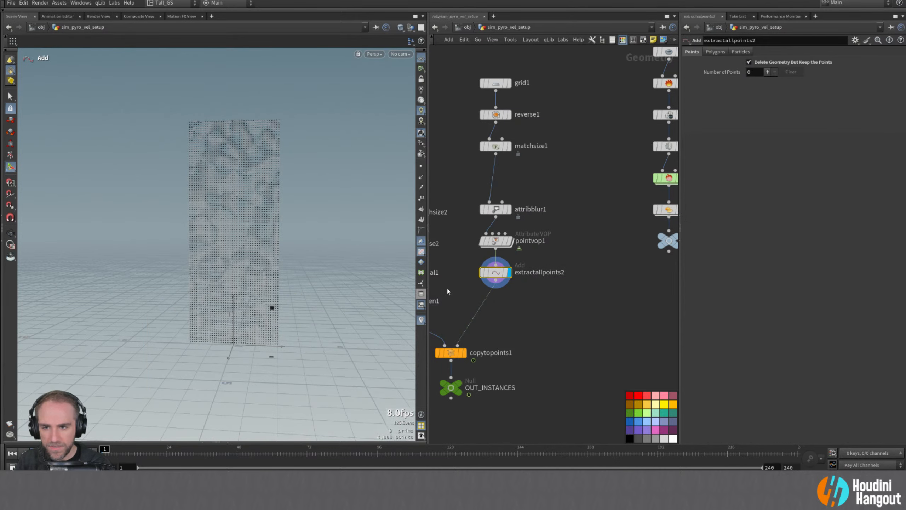
left_click(465, 354)
left_click(452, 353)
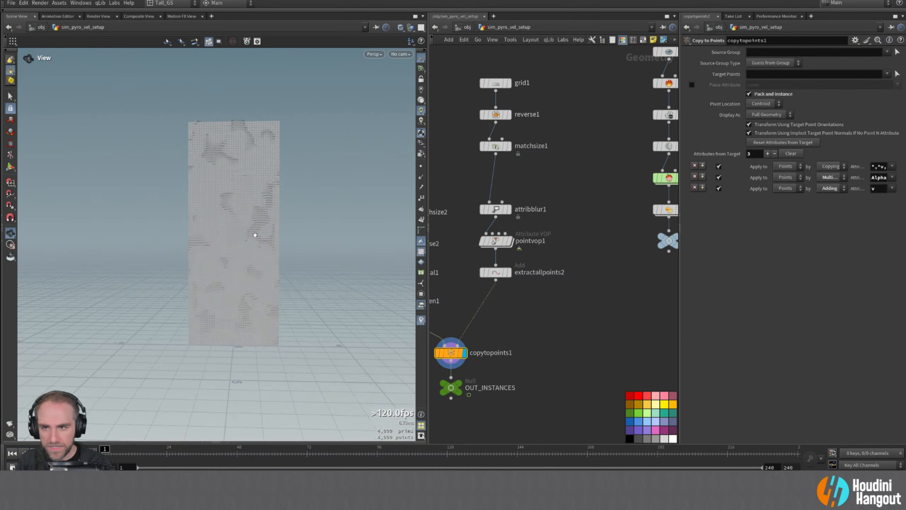
- Examine the instanced flap wall up close and from several angles
scroll(265, 194, "up", 5)
key("Return")
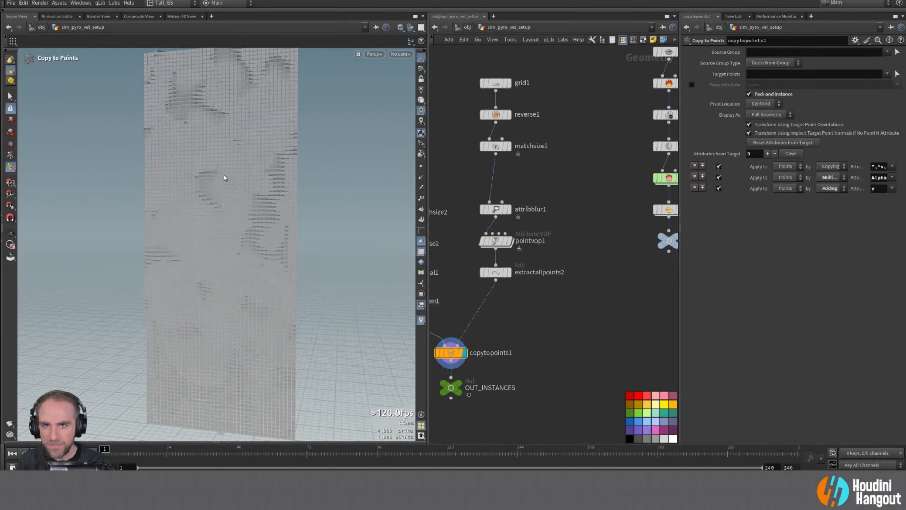
left_click(410, 27)
left_click(423, 59)
scroll(242, 236, "down", 3)
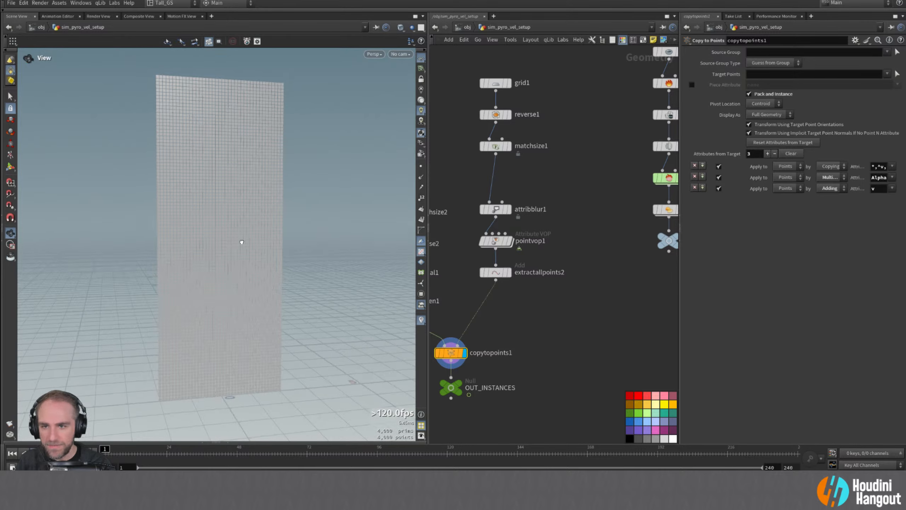
left_click_drag(241, 242, 196, 247, "alt")
scroll(273, 216, "up", 3)
left_click_drag(273, 217, 278, 279, "alt")
key("Escape")
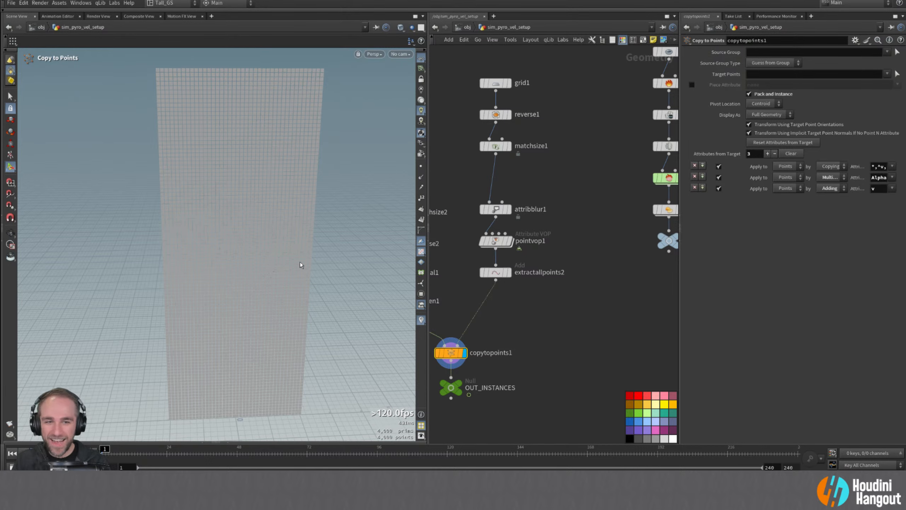
key("Escape")
left_click_drag(370, 202, 345, 215)
key("Return")
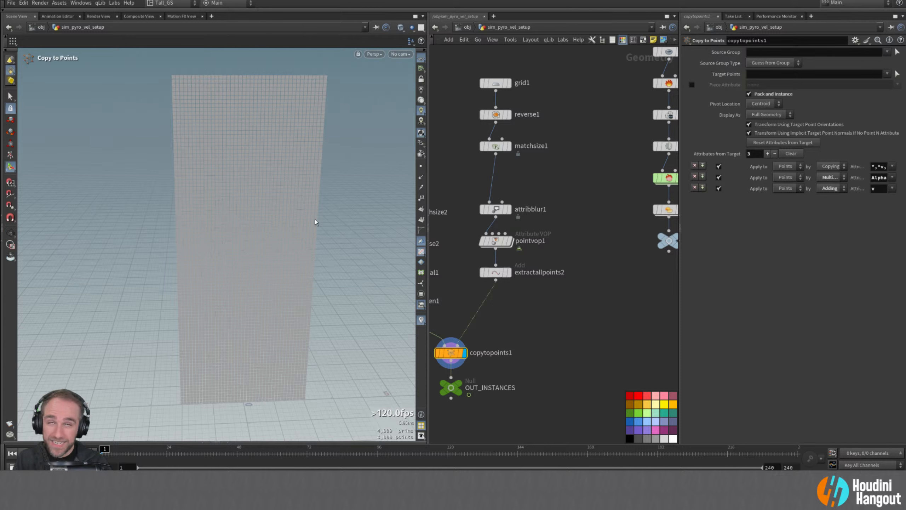
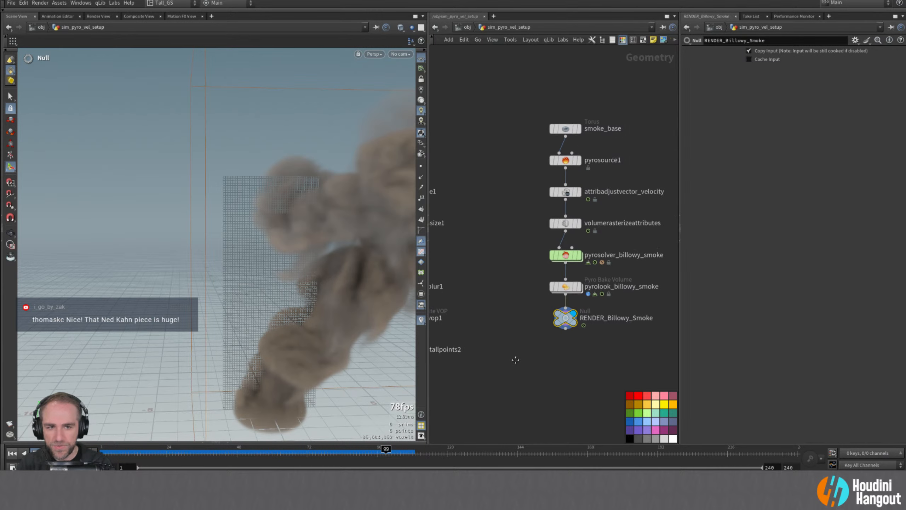
- Set the cache memory of pyrosolver_billowy_smoke to 32000 MB
left_click(569, 264)
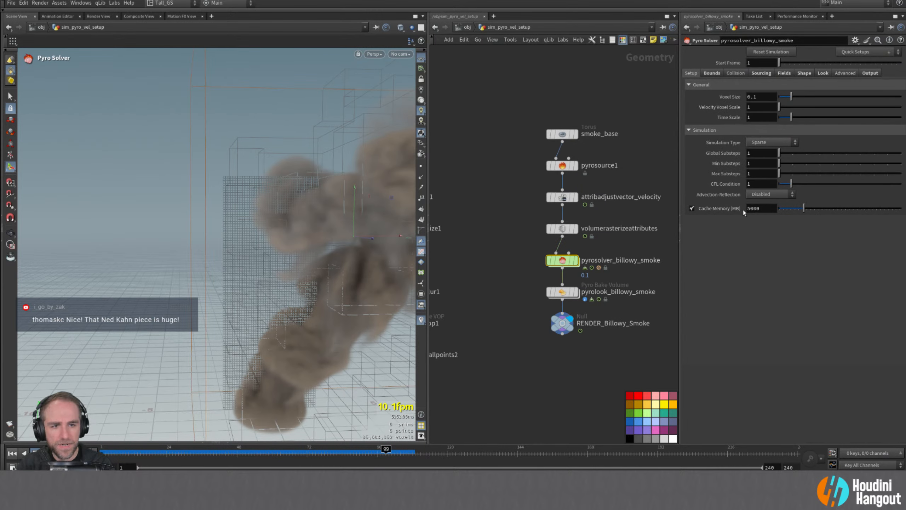
type("32000")
key("Return")
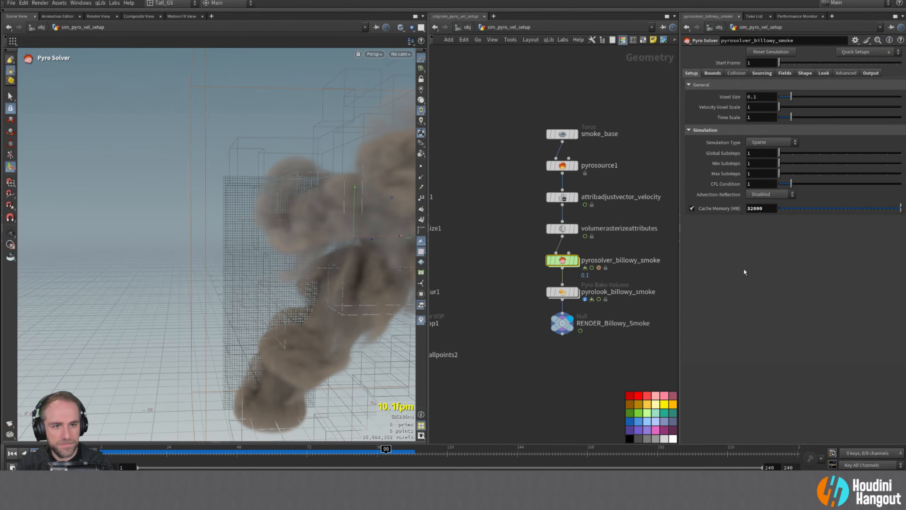
- Set the pyro solver's wind speed to 1, replay the simulation briefly and return to the first frame
left_click(804, 73)
left_click(702, 107)
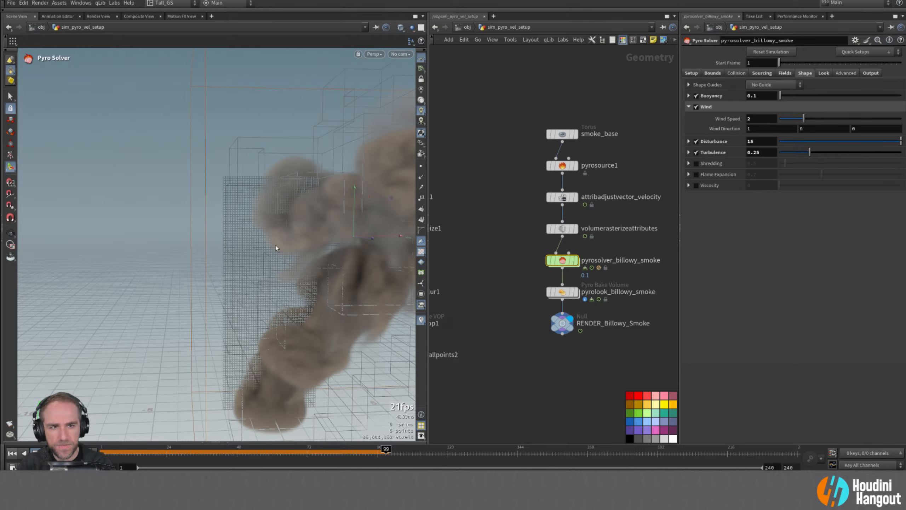
key("Escape")
mouse_move(276, 248)
left_mouse_down()
mouse_move(251, 261)
mouse_move(182, 257)
mouse_move(384, 257)
mouse_move(277, 251)
left_mouse_up()
left_click_drag(759, 120, 684, 143)
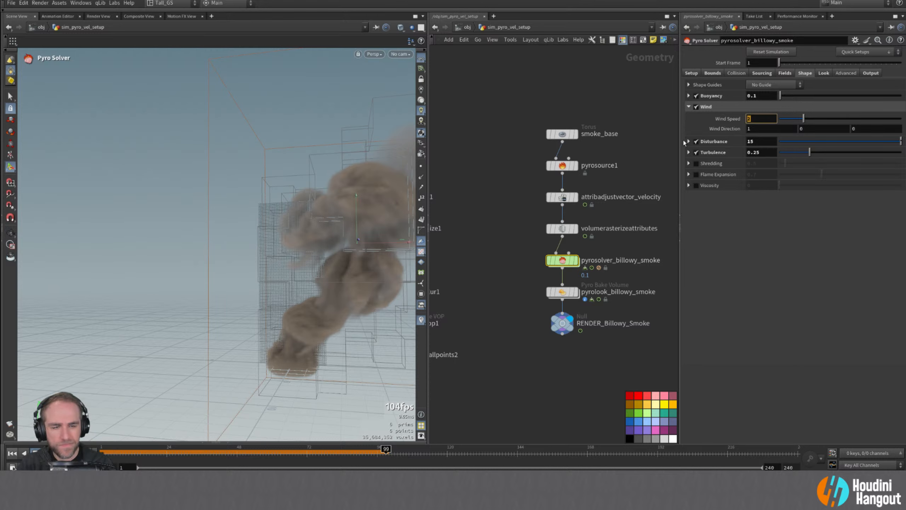
left_click(12, 453)
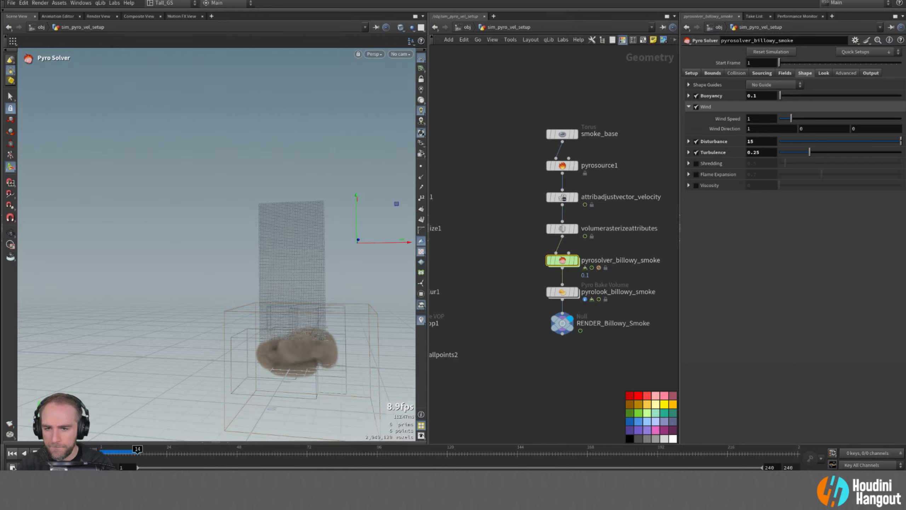
left_click(11, 453)
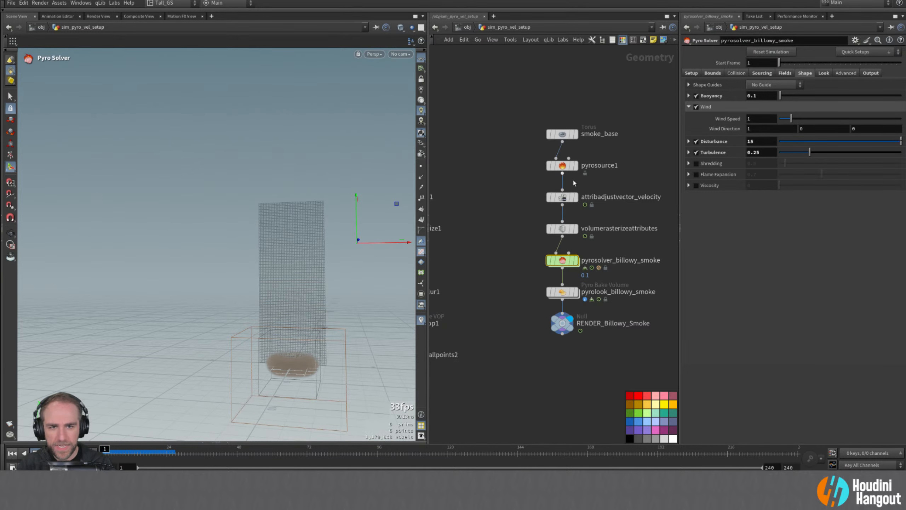
- Move the smoke_base torus beside and below the wall, to a centre of about -2.15 in X and -0.98 in Y
left_click(562, 135)
left_click_drag(323, 367, 285, 367)
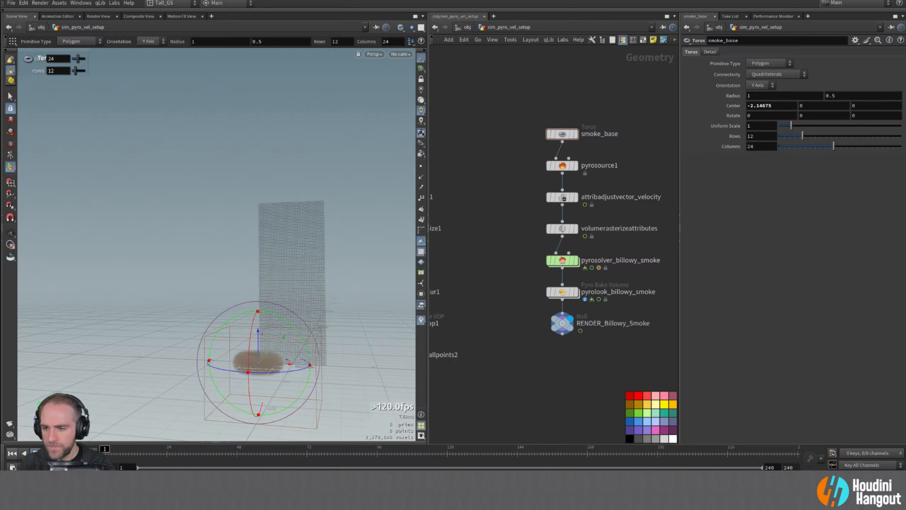
left_click_drag(259, 334, 258, 349)
- Play the smoke simulation, examine the plume against the wall points from several angles, and return to the first frame
left_click_drag(199, 346, 217, 339, "alt")
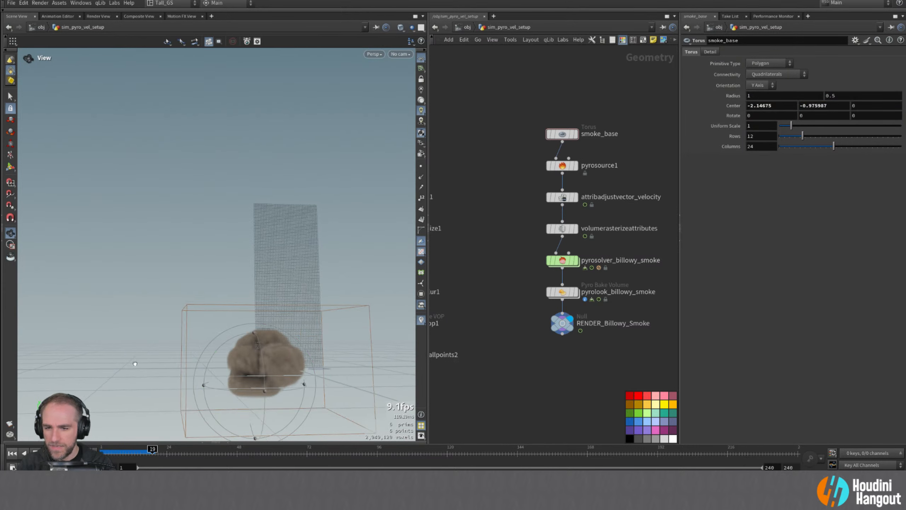
left_click_drag(115, 355, 200, 378, "alt")
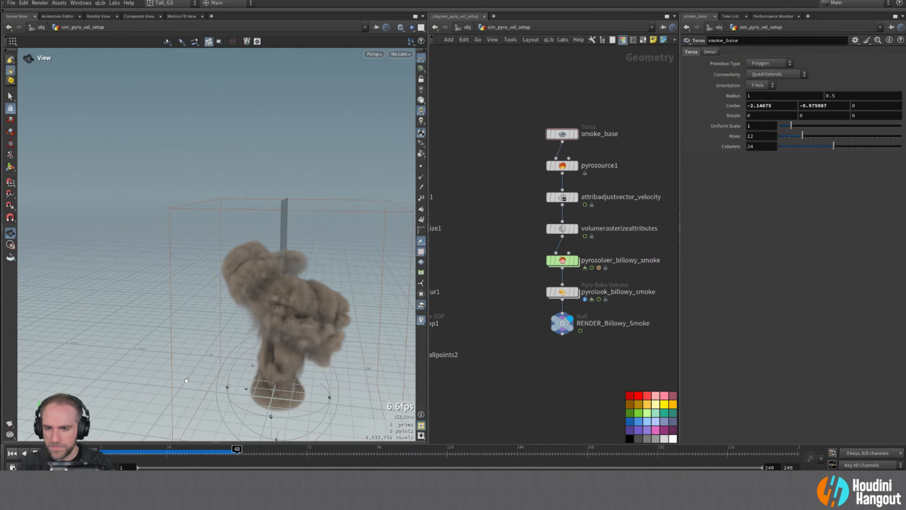
left_click_drag(200, 378, 119, 369, "alt")
key("Return")
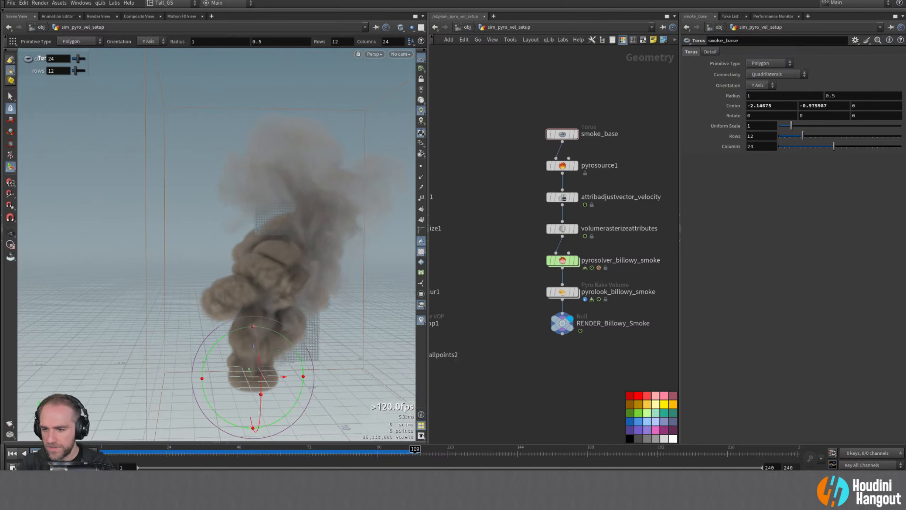
mouse_move(239, 314)
left_mouse_down("alt")
mouse_move(324, 322)
mouse_move(326, 303)
mouse_move(88, 307)
mouse_move(280, 285)
mouse_move(226, 303)
left_mouse_up("alt")
key("Return")
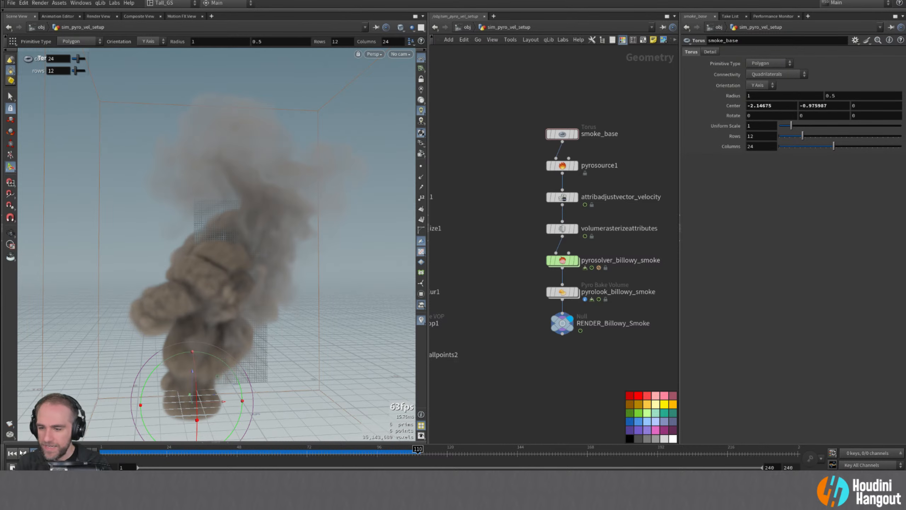
left_click(21, 453)
key("Escape")
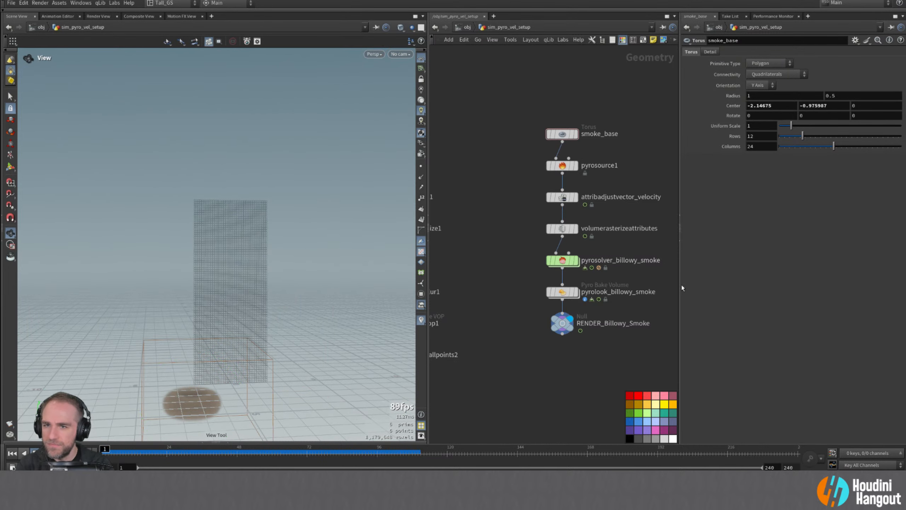
- Move RENDER_Billowy_Smoke down to make room below pyrolook_billowy_smoke, and inspect its primitive attributes in the Geometry Spreadsheet
middle_click_drag(578, 366, 558, 364)
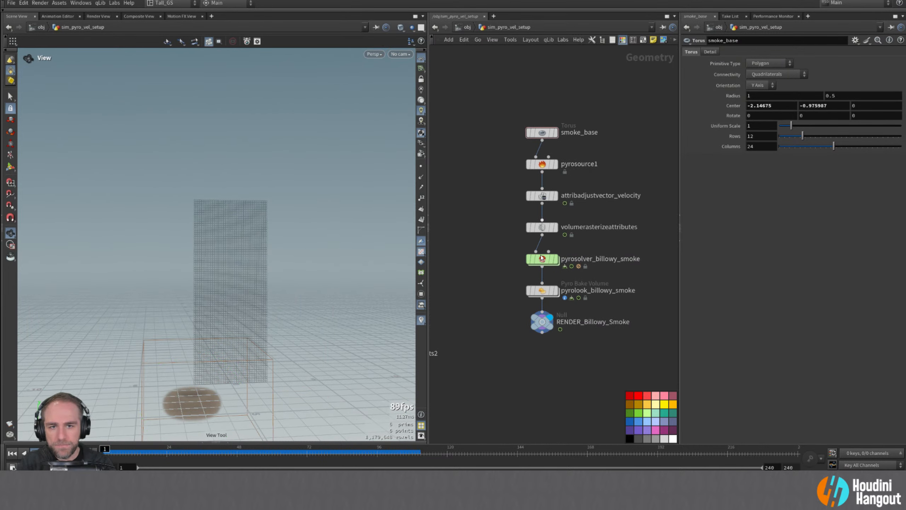
left_click_drag(546, 327, 546, 354)
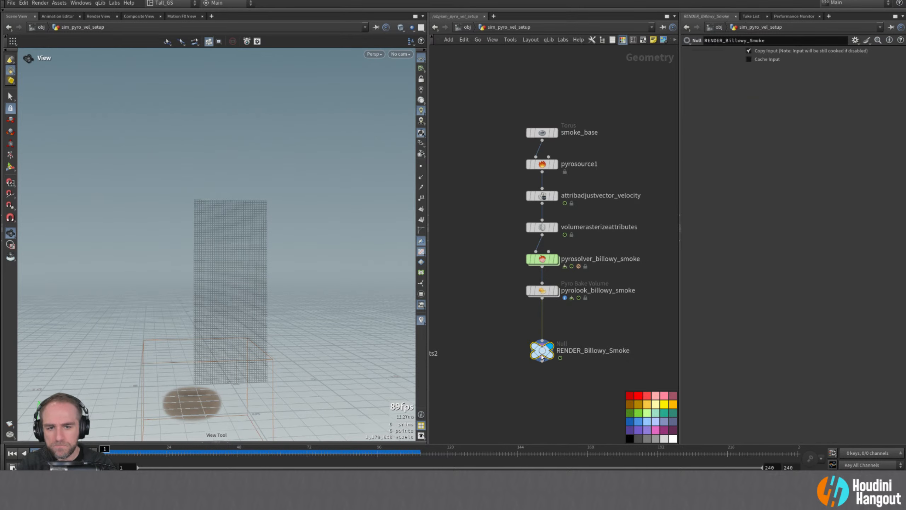
left_click(199, 442)
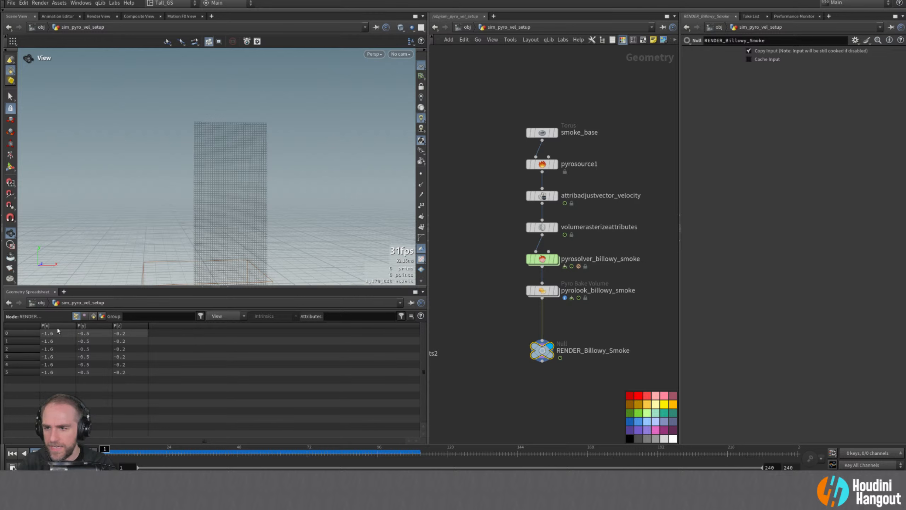
left_click(94, 317)
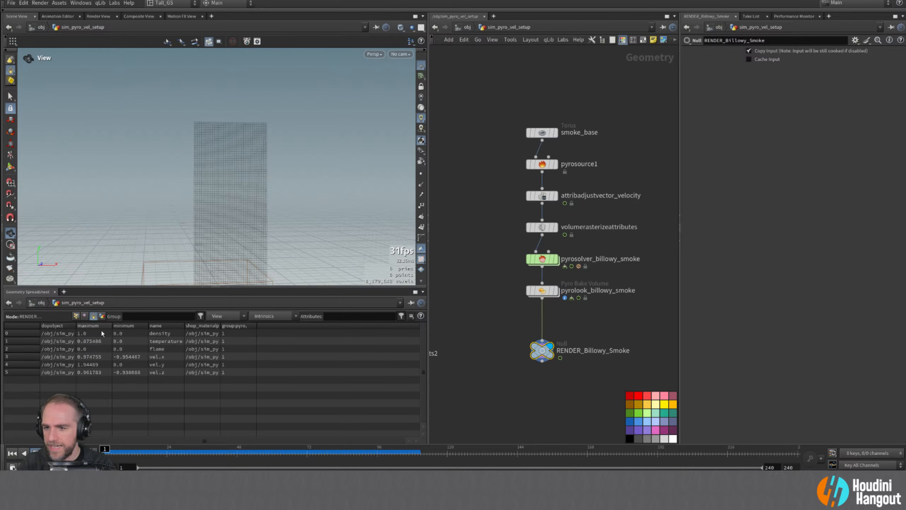
middle_click(542, 291)
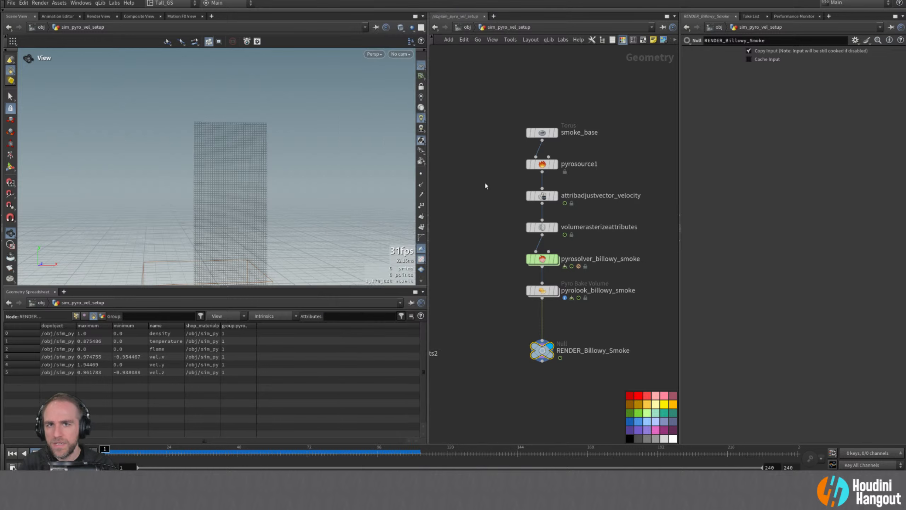
- Insert a Pyro Post-Process node between pyrolook_billowy_smoke and RENDER_Billowy_Smoke, with Convert to VDB enabled
key("Tab")
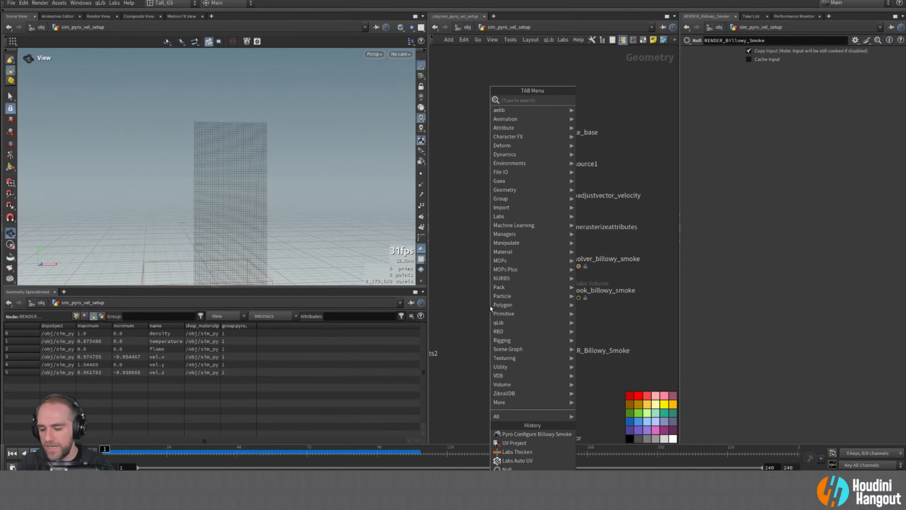
type("pyro pos")
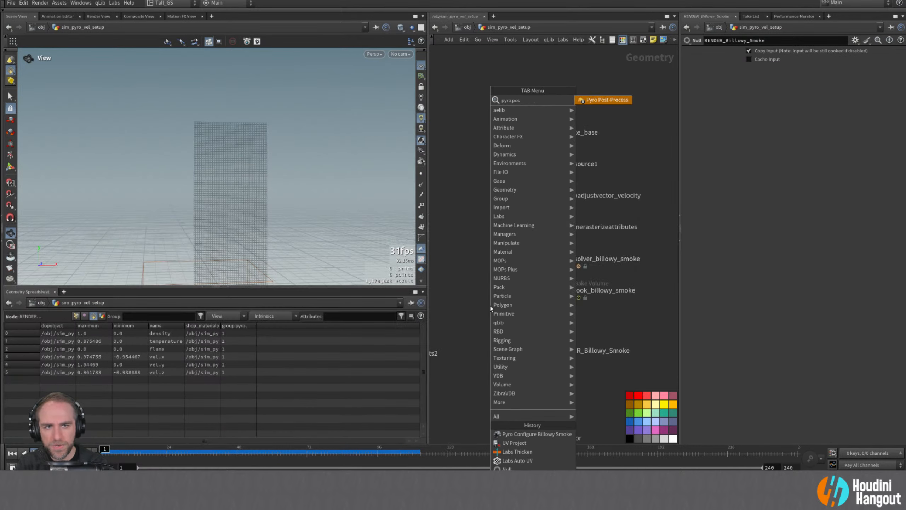
key("Return")
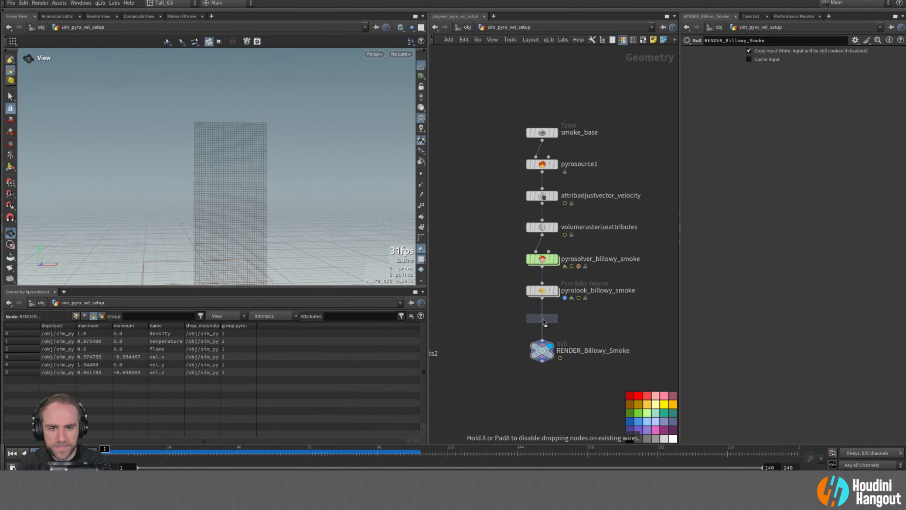
left_click(545, 322)
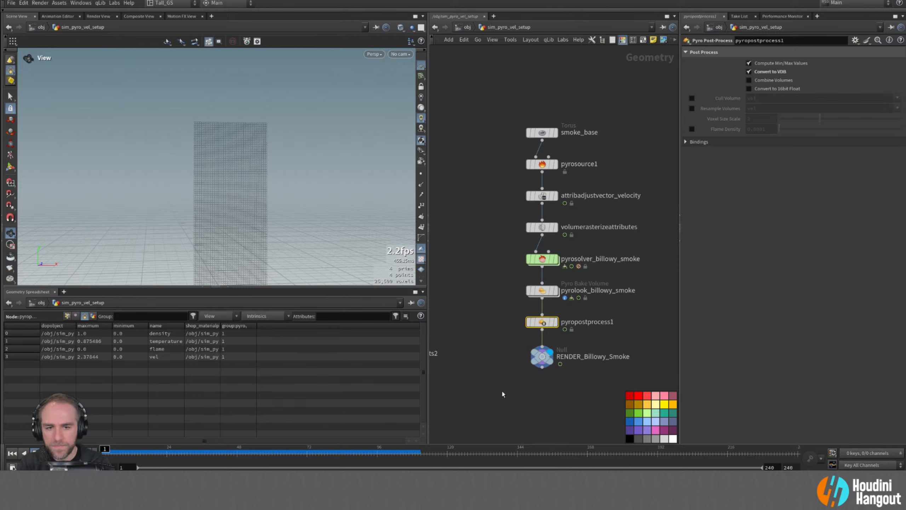
key("Tab")
type("filecache")
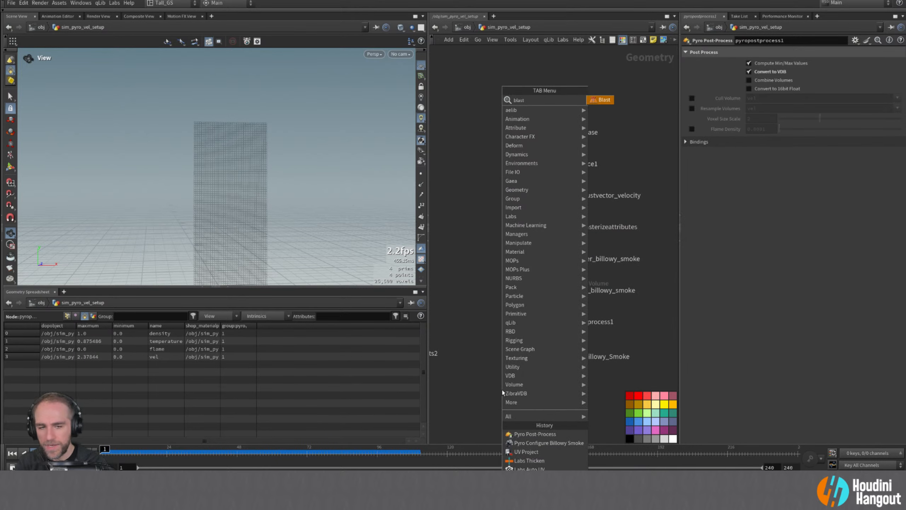
key("Return")
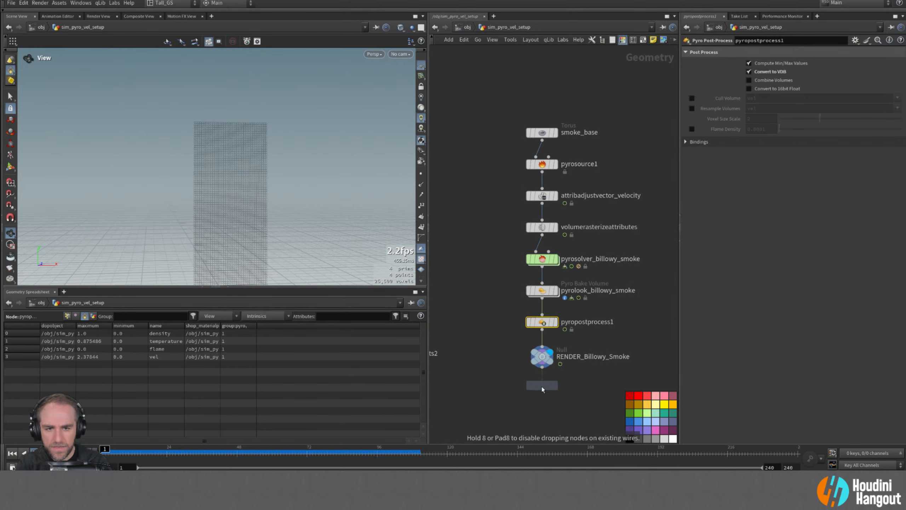
left_click(533, 366)
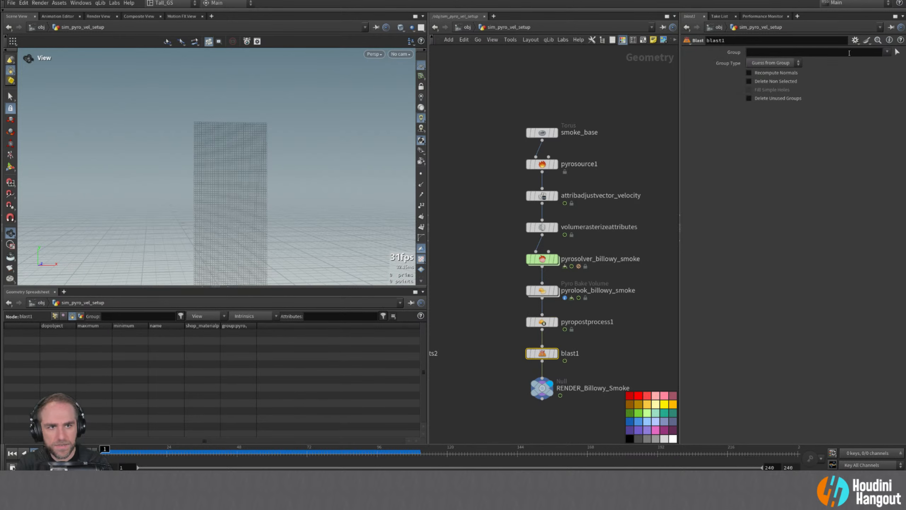
left_click(887, 52)
left_click(812, 115)
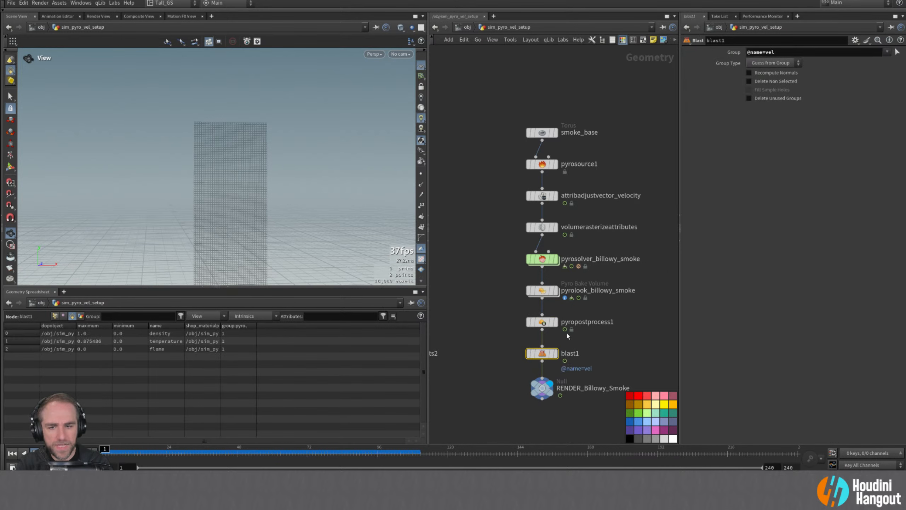
left_click(763, 85)
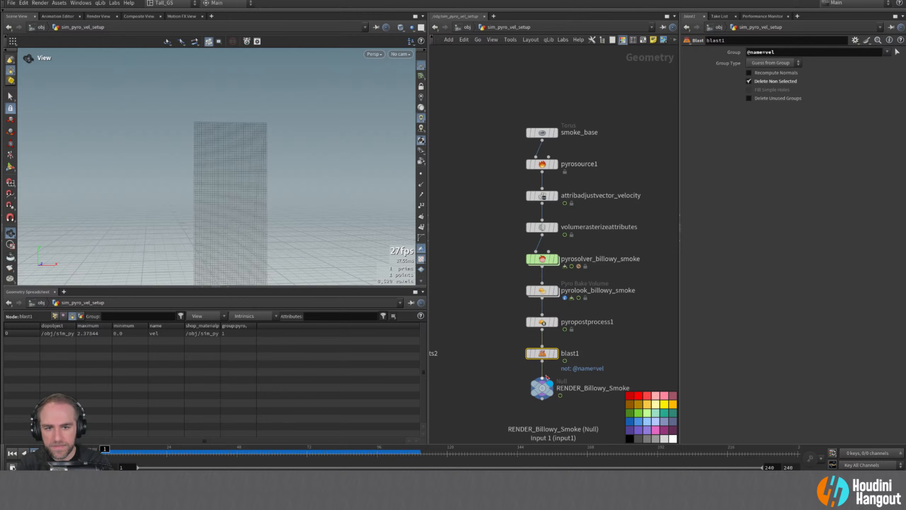
- Place RENDER_Billowy_Smoke ahead of blast1 in the chain, check its volumes at frame 71, and display blast1
left_click(555, 353)
middle_click_drag(502, 403, 553, 368)
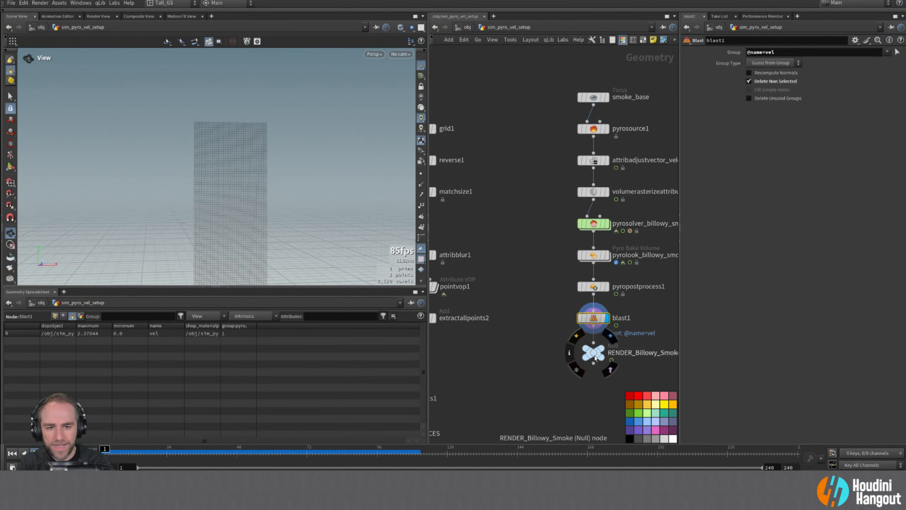
left_click_drag(593, 354, 593, 321)
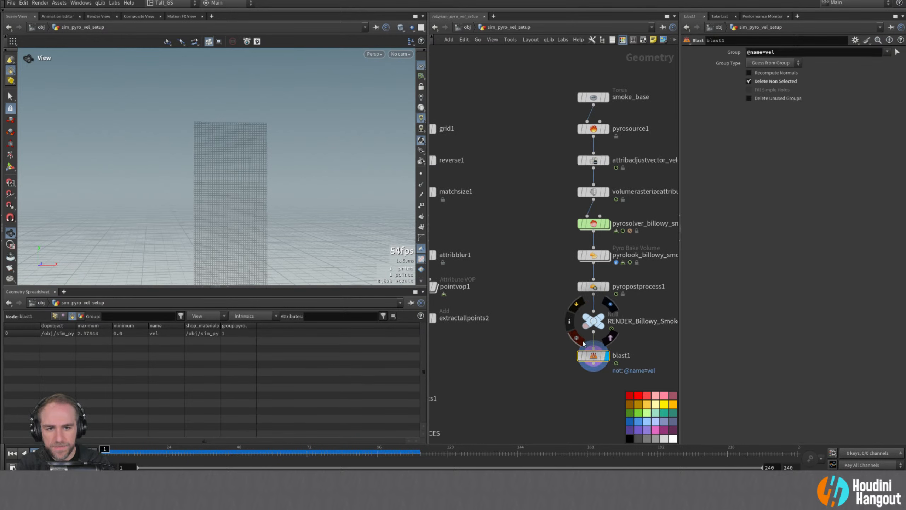
left_click(607, 317)
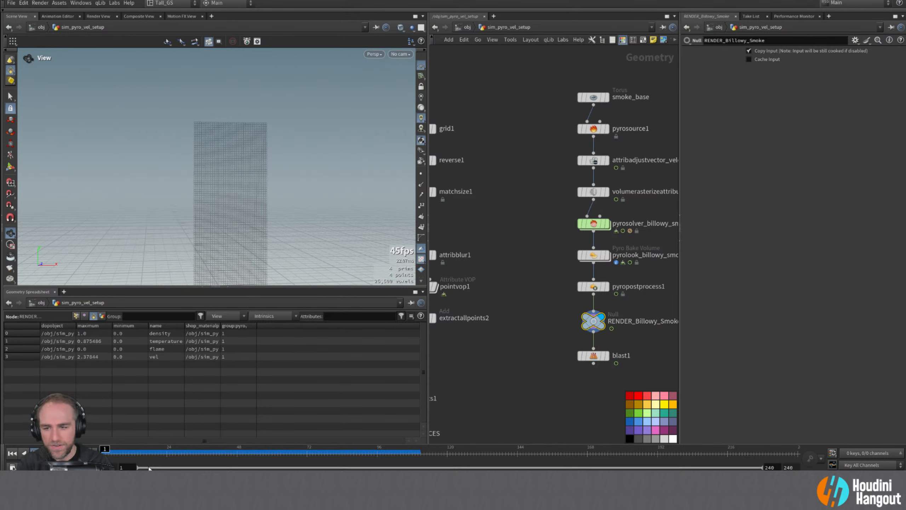
left_click_drag(167, 450, 345, 462)
left_click(606, 355)
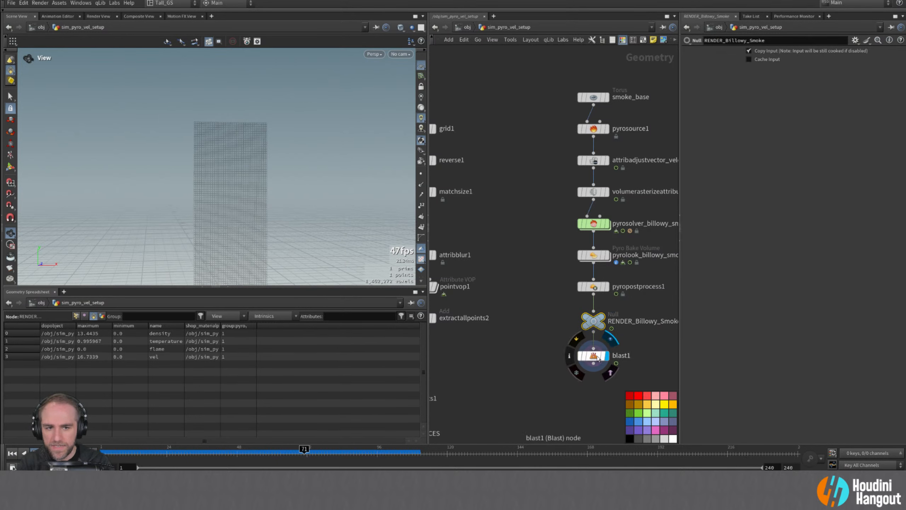
- Move the whole smoke chain, from smoke_base to blast1, up so it sits above and beside the grid1 chain
middle_click_drag(559, 355, 545, 359)
left_click_drag(545, 81, 626, 394)
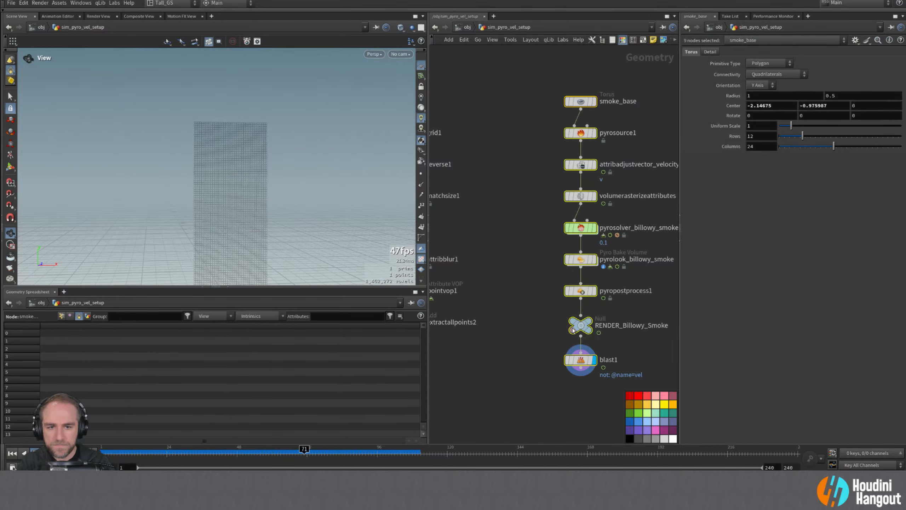
left_click_drag(579, 328, 578, 238)
scroll(578, 239, "down", 5)
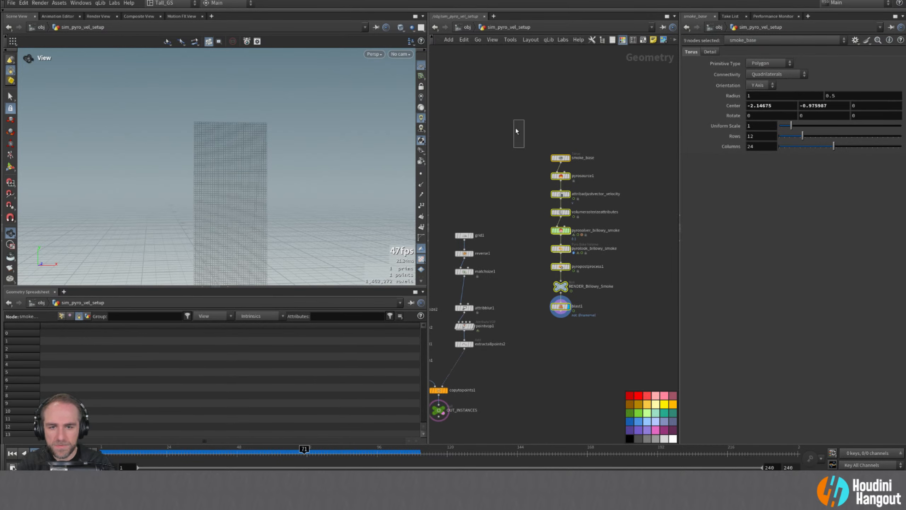
left_click_drag(570, 313, 564, 282)
left_click(537, 320)
scroll(528, 301, "up", 2)
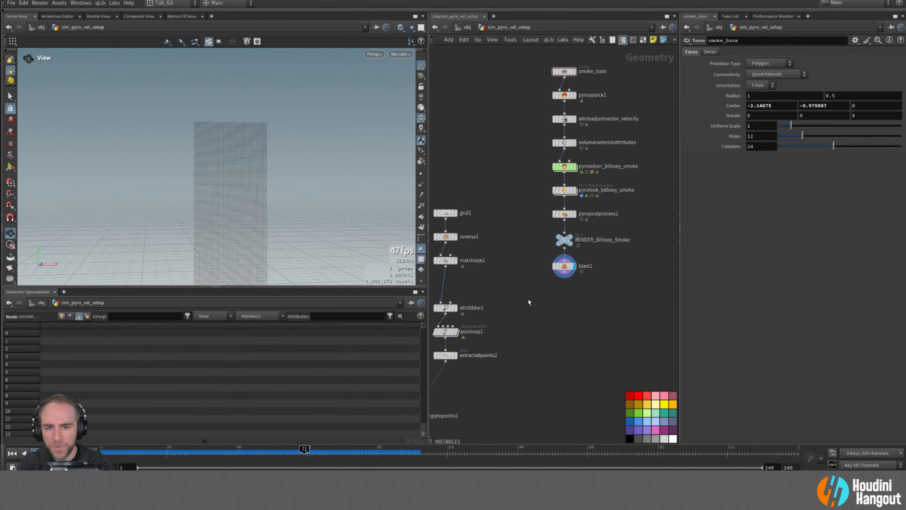
left_click_drag(224, 243, 222, 196)
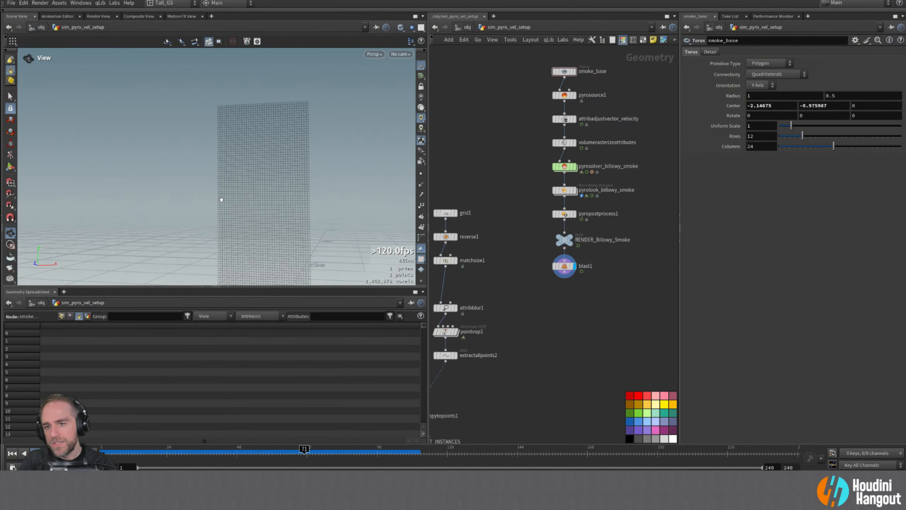
- Insert a Point VOP between matchsize1 and attribblur1
middle_click_drag(472, 292, 528, 295)
key("Tab")
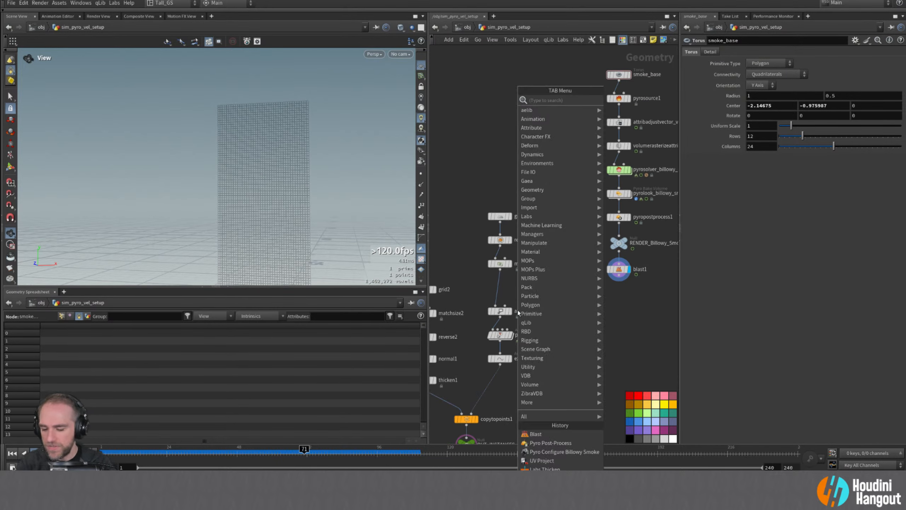
type("poin")
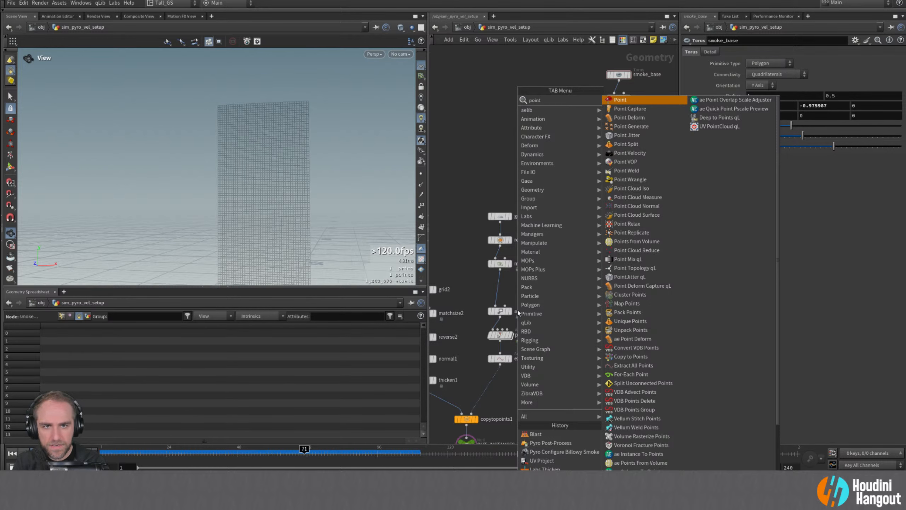
type("t")
key("Return")
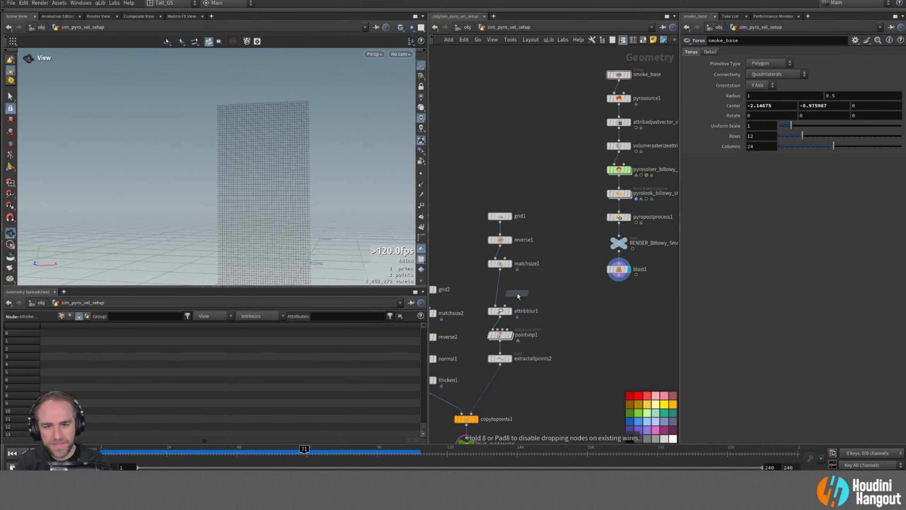
left_click(498, 291)
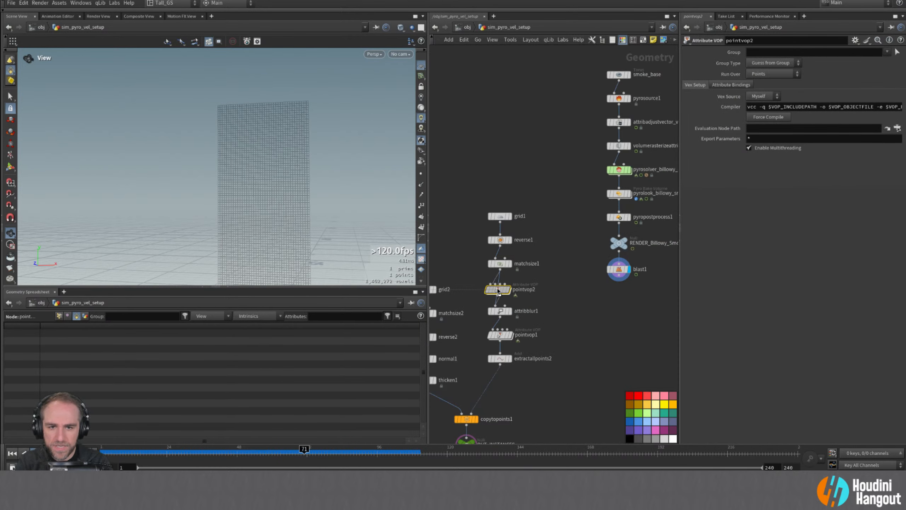
- Wire the output of blast1 into the second input of pointvop2
scroll(475, 261, "up", 1)
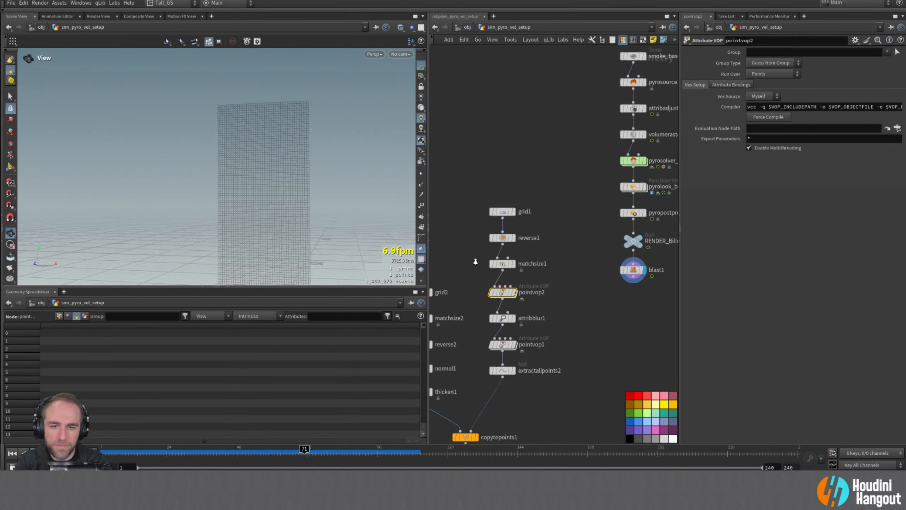
scroll(474, 262, "up", 1)
left_click(507, 291)
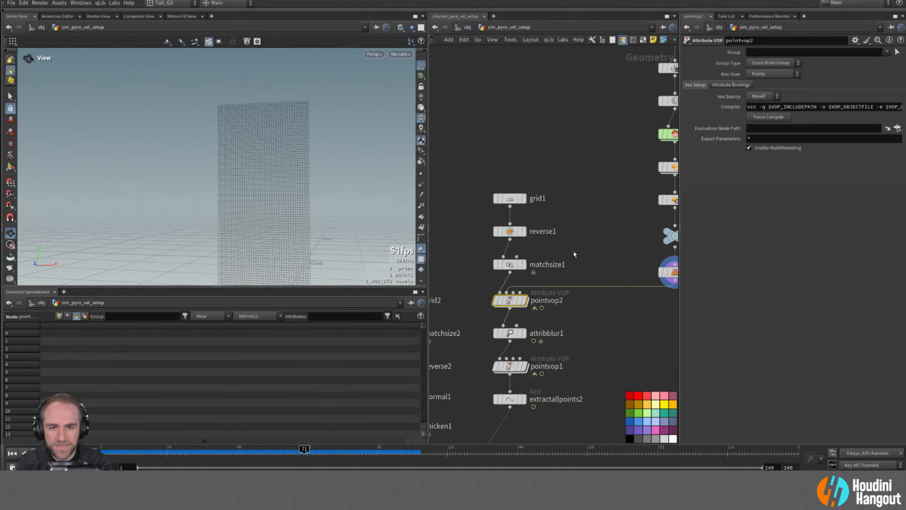
left_click_drag(621, 282, 552, 274, "shift")
- Shift grid1, reverse1 and matchsize1 together up and away from pointvop2 to tidy the network
middle_click_drag(527, 264, 566, 271)
left_click_drag(464, 189, 473, 268)
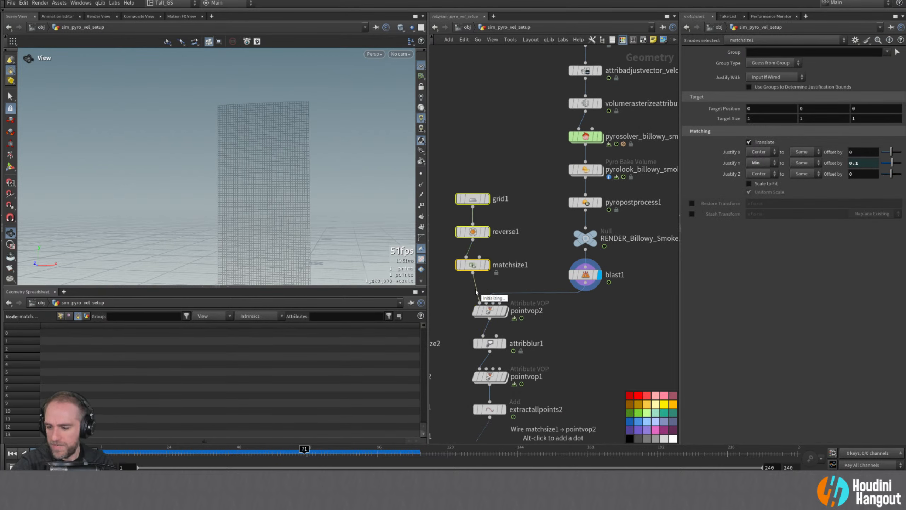
middle_click_drag(476, 291, 496, 310)
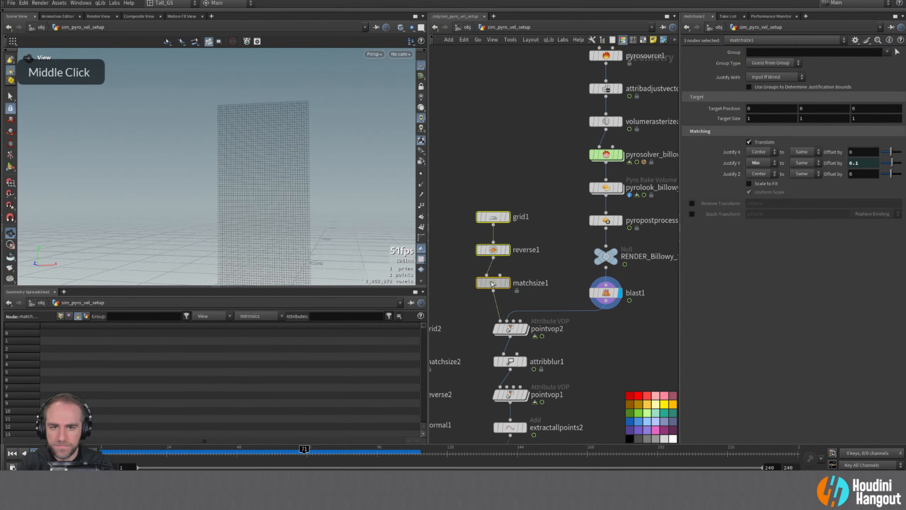
left_click_drag(492, 284, 484, 274)
middle_click_drag(473, 305, 491, 305)
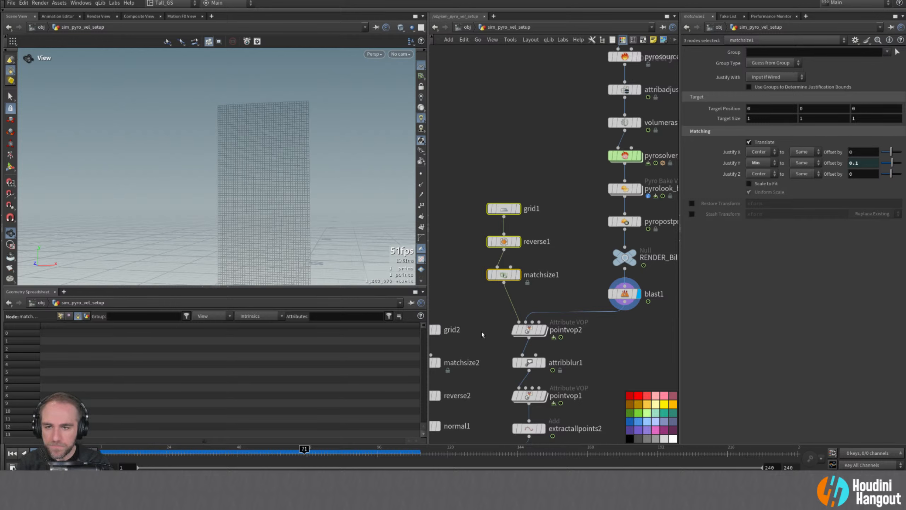
- Display pointvop2, view the wall grid up close, and turn off the template display of OUT_INSTANCES
double_click(542, 329)
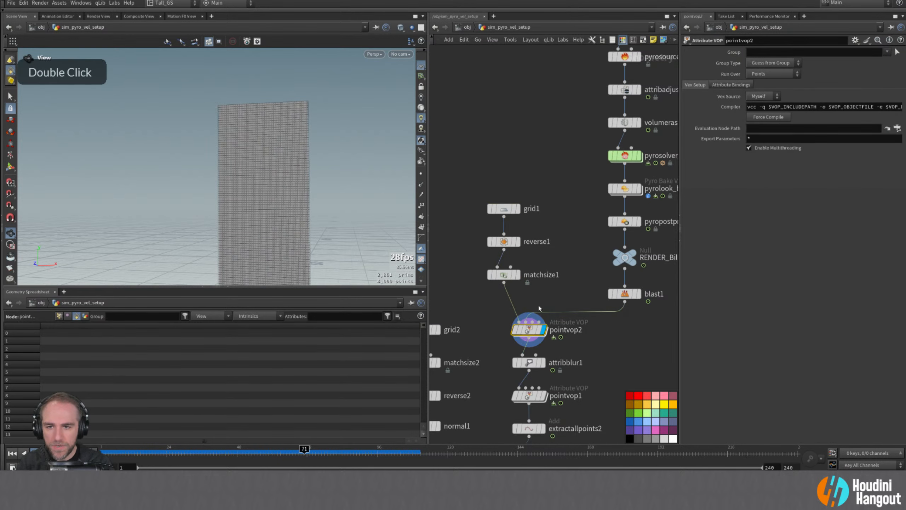
right_click_drag(235, 161, 278, 158, "alt")
middle_click_drag(278, 158, 248, 182, "alt")
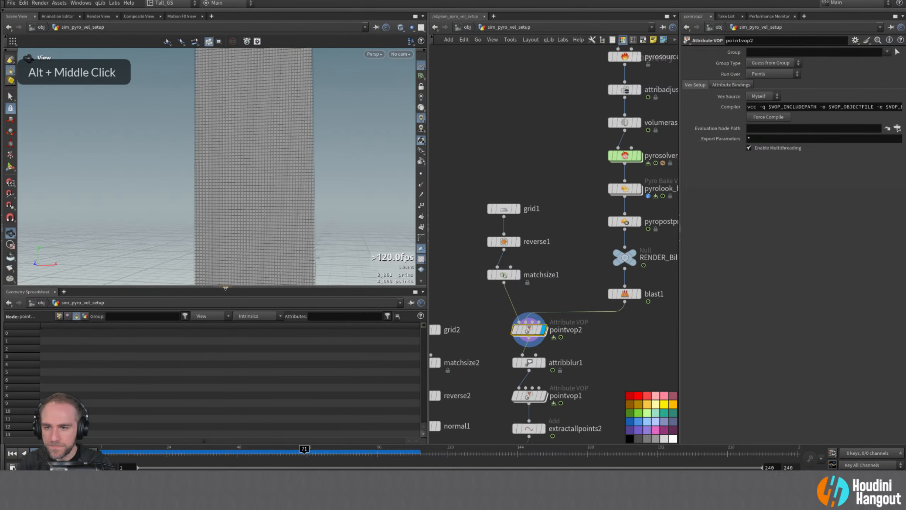
right_click_drag(263, 188, 266, 160, "alt")
mouse_move(267, 160)
middle_mouse_down("alt")
mouse_move(275, 151)
mouse_move(270, 163)
middle_mouse_up("alt")
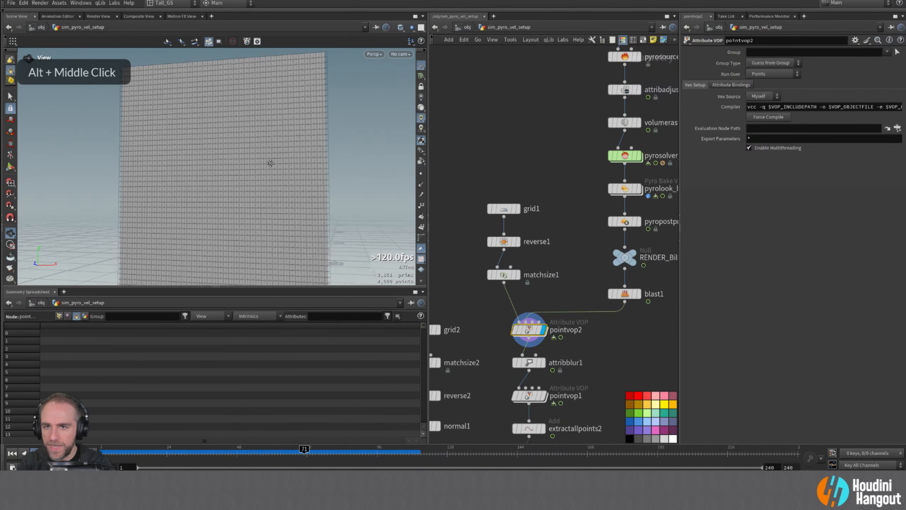
left_click_drag(270, 163, 273, 205, "alt")
middle_click_drag(493, 342, 498, 201)
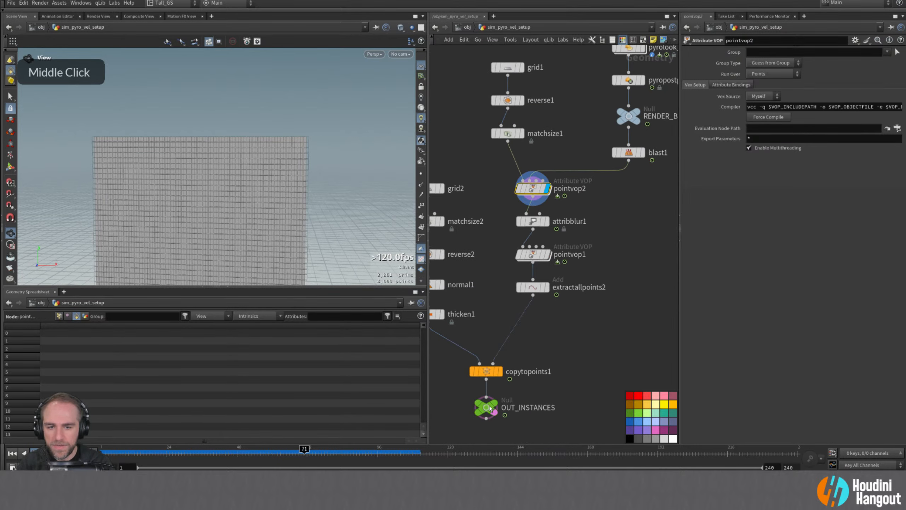
middle_click(489, 408)
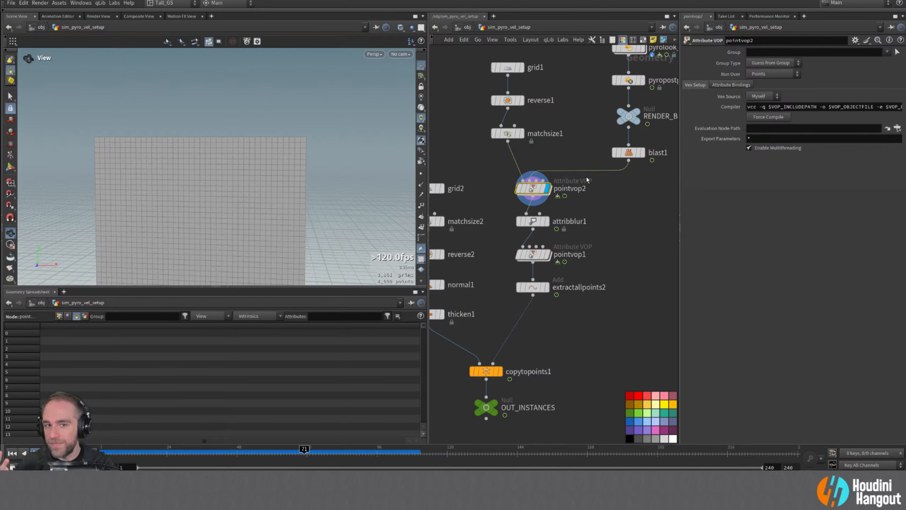
- Enter the pointvop2 network and move geometryvopglobal1 up to clear working space
double_click(533, 188)
left_click(490, 218)
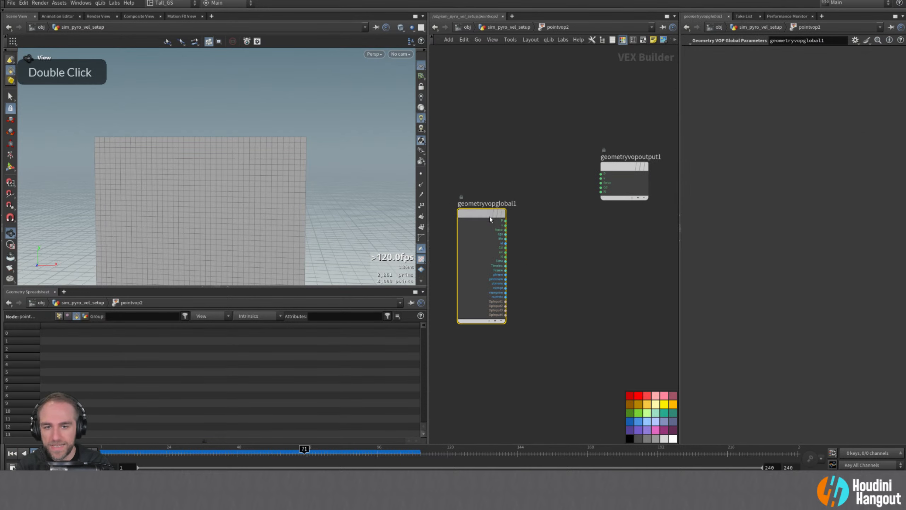
left_click_drag(490, 219, 472, 133)
- Add a Volume Sample Vector node between geometryvopglobal1 and geometryvopoutput1
key("Tab")
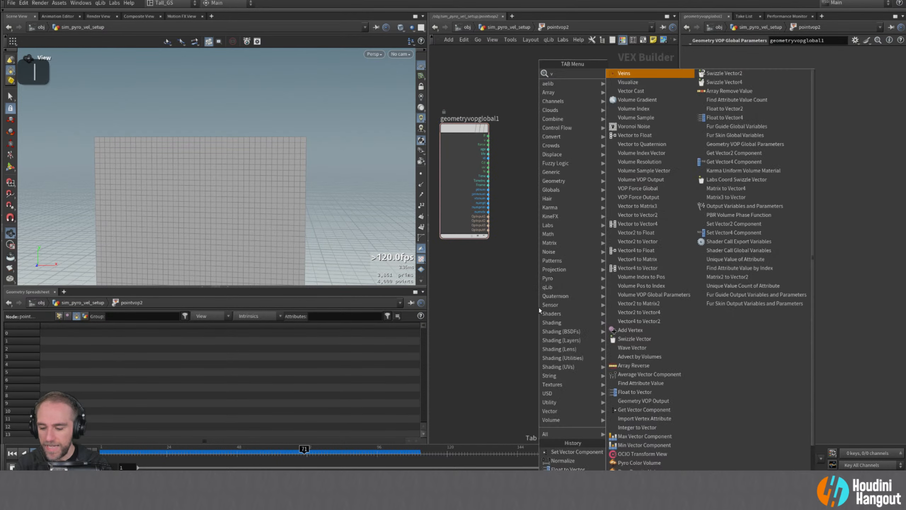
type("vector vol")
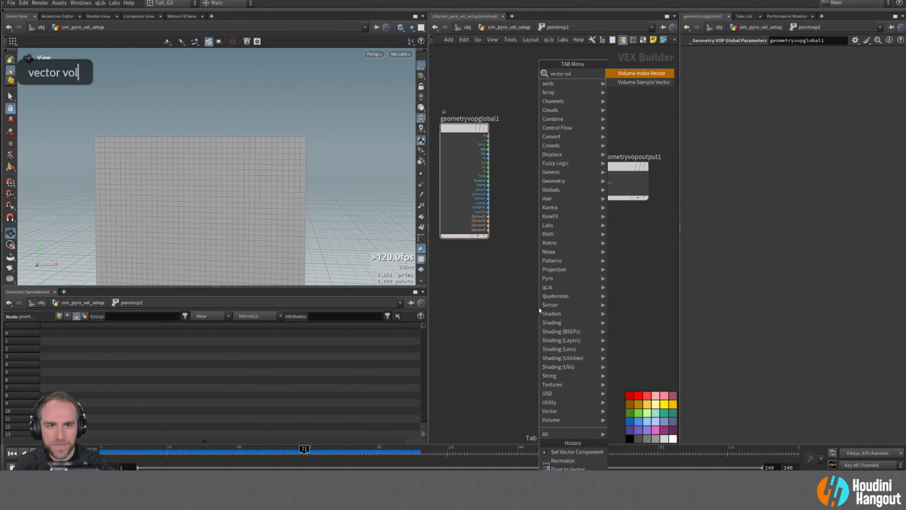
key("Down")
key("BackSpace")
key("BackSpace")
key("BackSpace")
key("BackSpace")
key("BackSpace")
key("BackSpace")
key("BackSpace")
key("BackSpace")
key("BackSpace")
key("BackSpace")
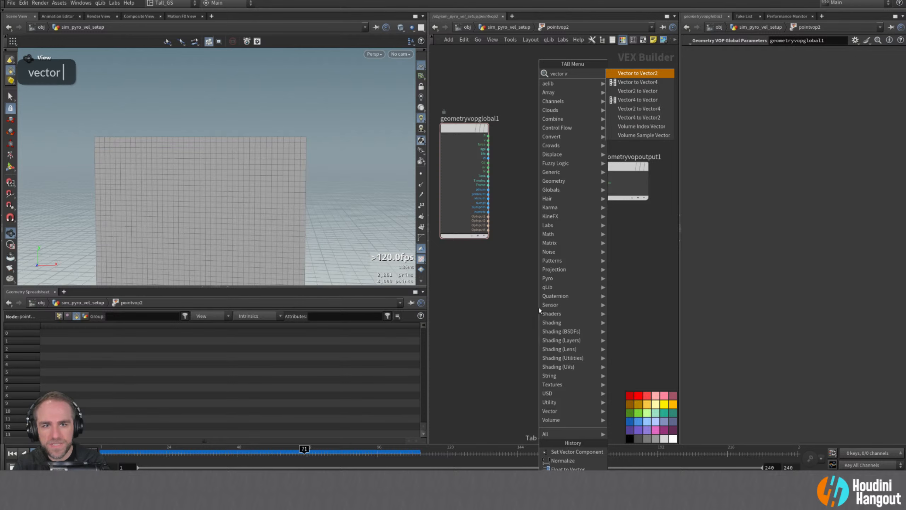
type("vol vec")
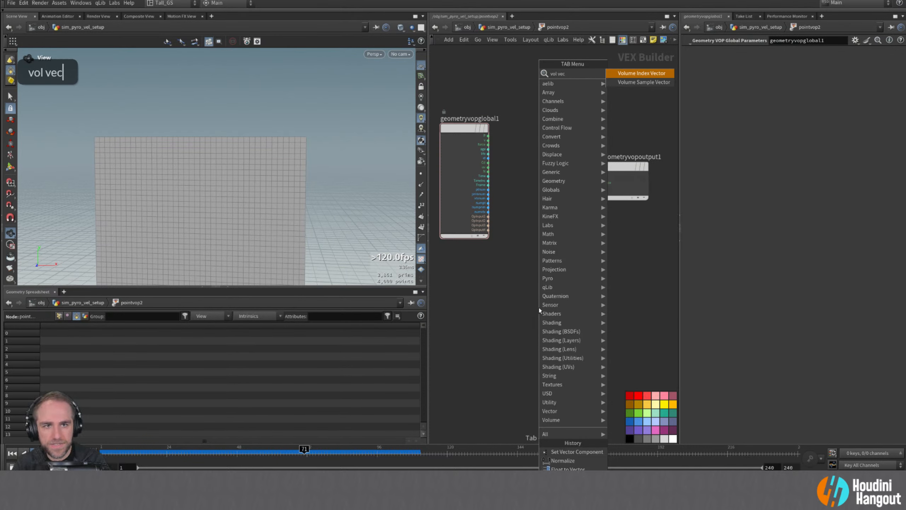
key("Down")
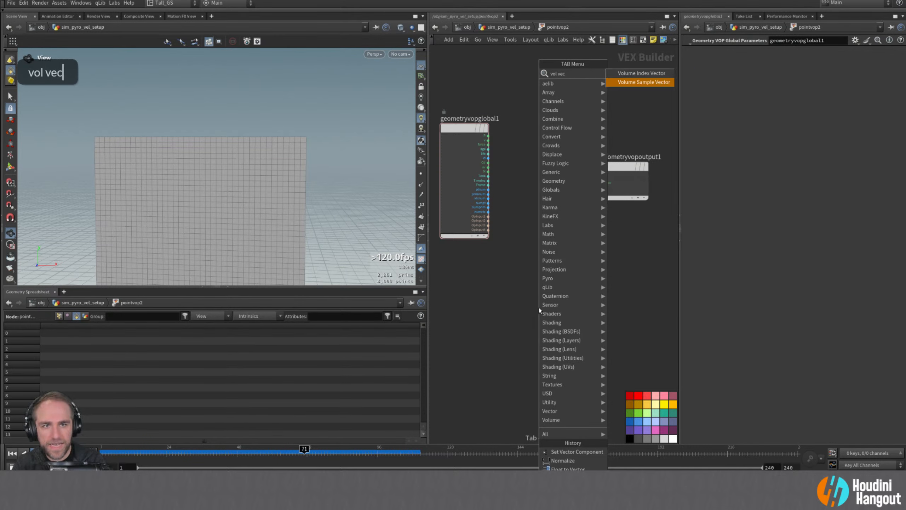
key("Return")
left_click(551, 201)
left_click_drag(551, 202, 553, 223)
- Set the input of volumesamplevfile1 to Second Input, keeping its signature at Primitive Number
left_click(758, 63)
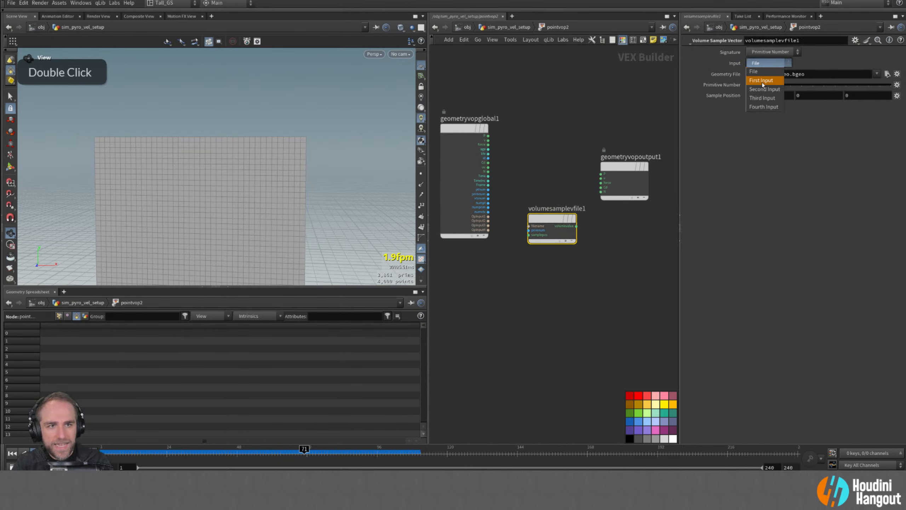
left_click(759, 81)
left_click(759, 53)
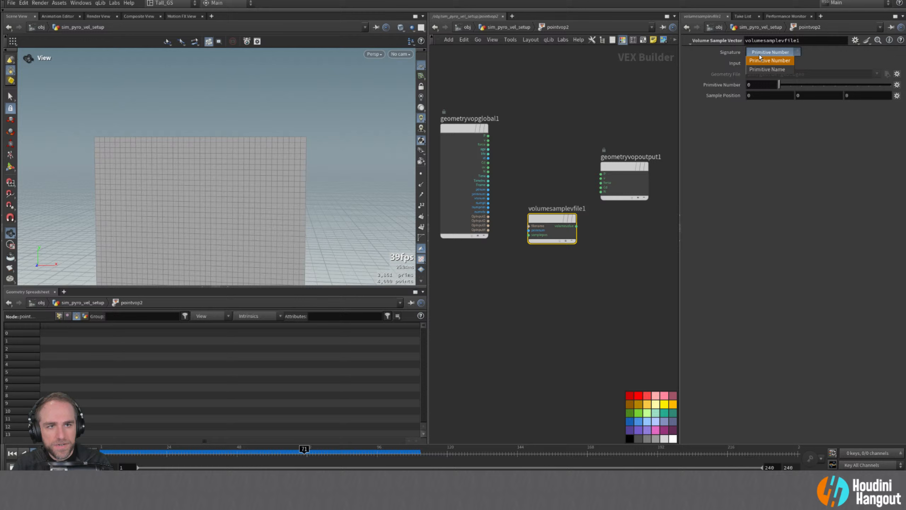
left_click(833, 59)
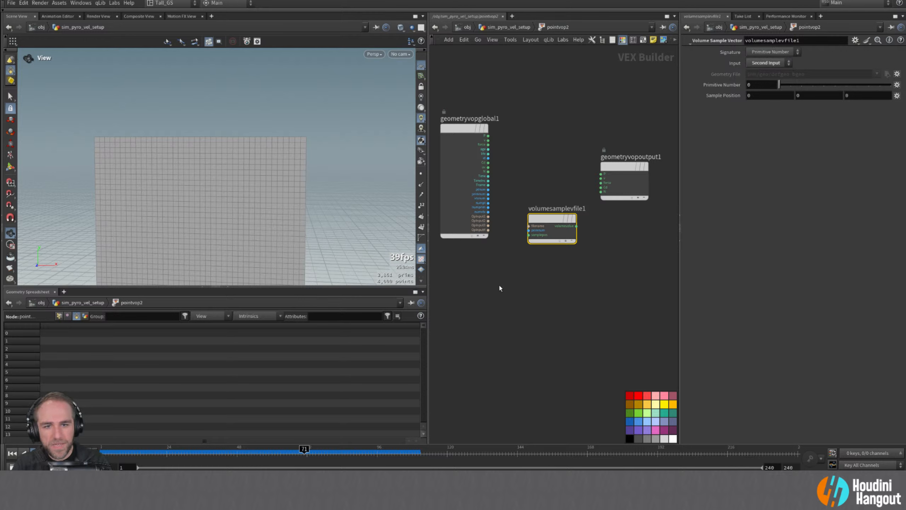
- Wire P from geometryvopglobal1 into samplepos of volumesamplevfile1 and shift the sample node lower in the network
right_click_drag(499, 287, 527, 226)
left_click_drag(539, 215, 484, 76)
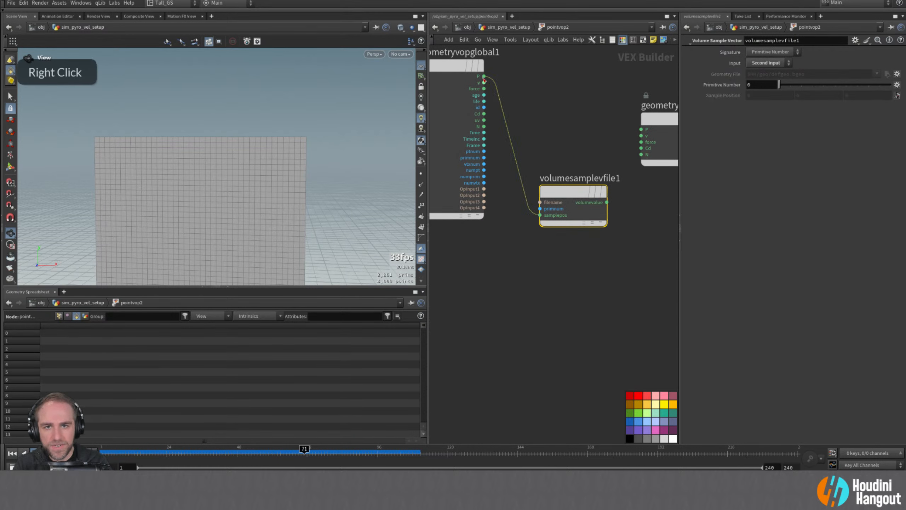
left_click_drag(566, 193, 552, 211)
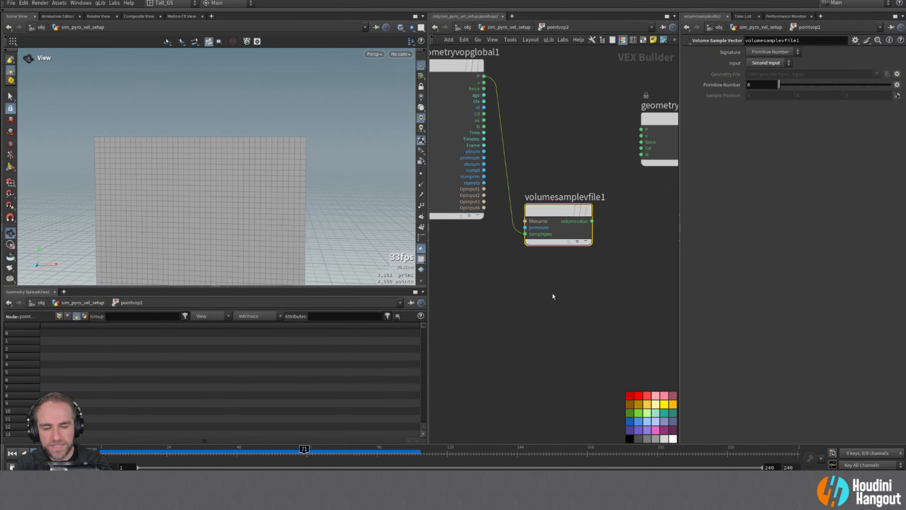
middle_click_drag(592, 282, 602, 312)
left_click_drag(547, 254, 548, 269)
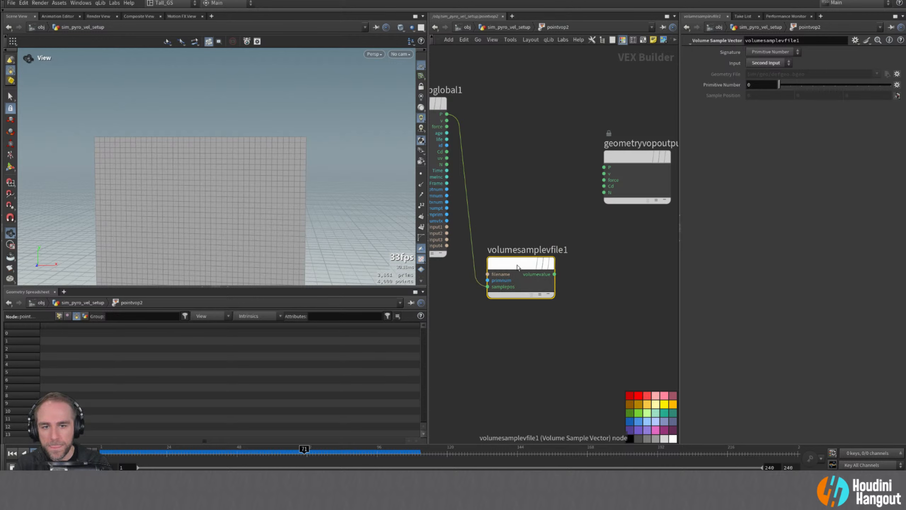
- Move volumesamplevfile1 up in line with geometryvopoutput1 and wire its volumevalue output into N
left_click_drag(519, 263, 520, 182)
left_click(550, 194)
left_click(604, 192)
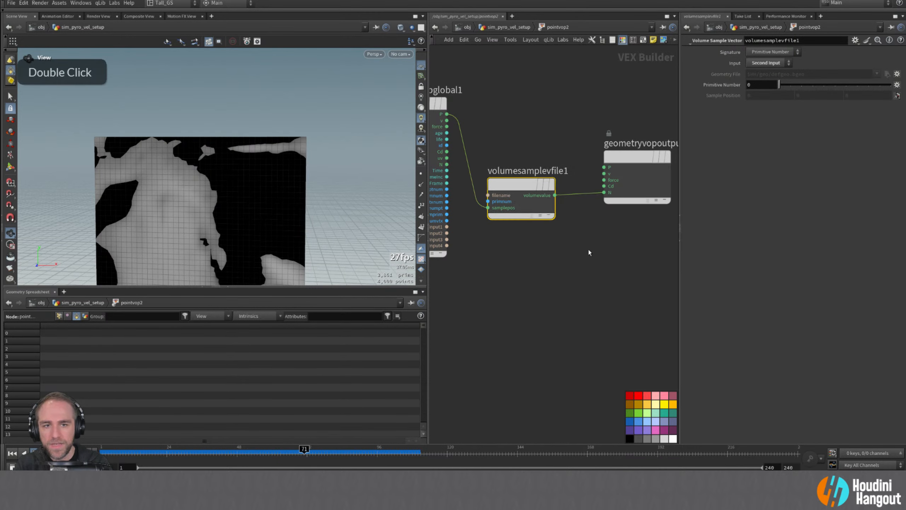
- Move geometryvopoutput1 away to make room and insert a Set Vector Component node on the wire between volumevalue and N
middle_click_drag(589, 253, 514, 260)
left_click_drag(549, 167, 610, 170)
middle_click_drag(543, 174, 549, 174)
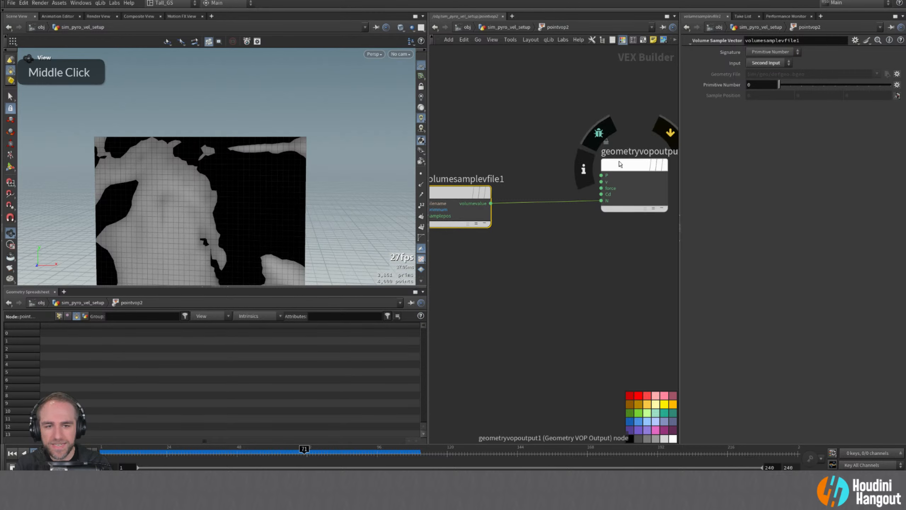
left_click_drag(621, 165, 650, 171)
middle_click_drag(589, 257, 605, 257)
key("Tab")
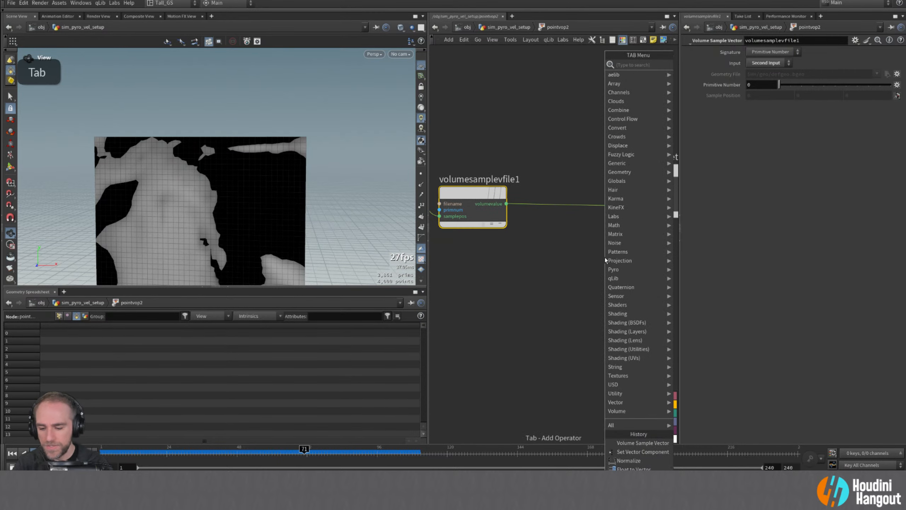
type("set com")
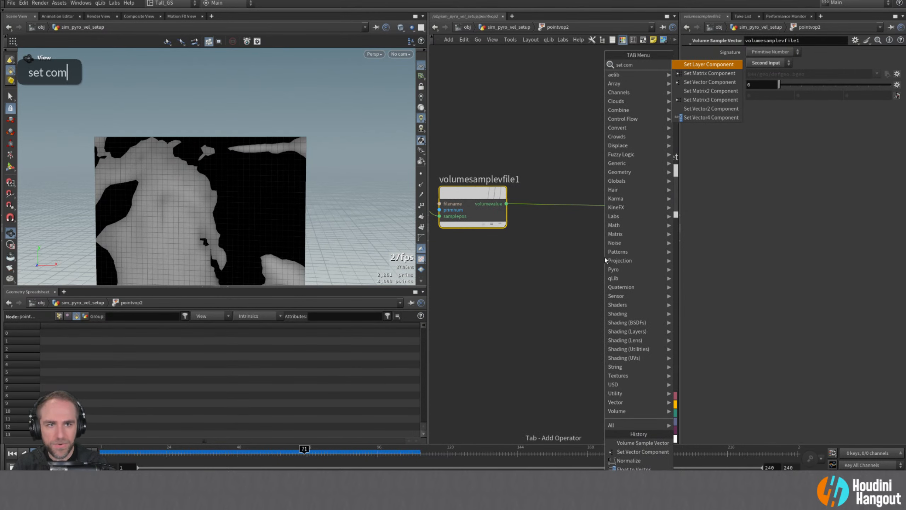
key("Down")
key("Down")
key("Return")
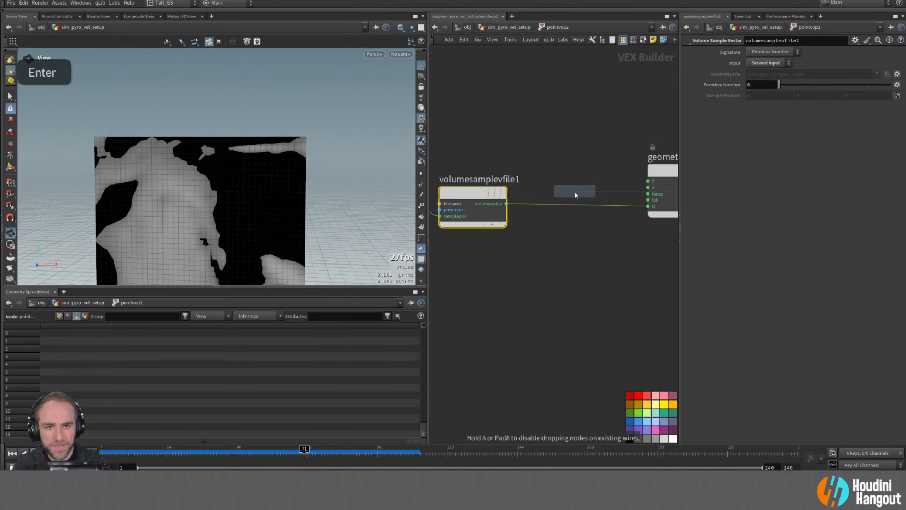
left_click(574, 205)
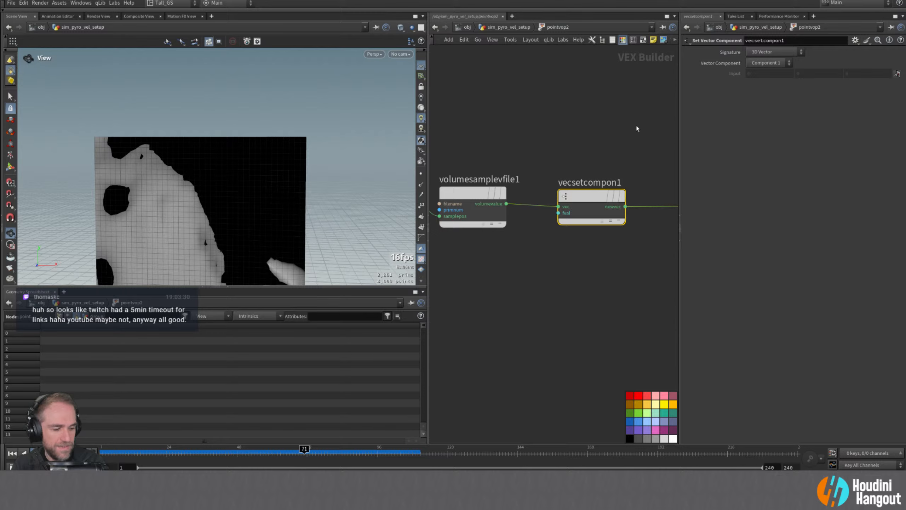
- Move geometryvopoutput1 closer to vecsetcompon1 so the two nodes line up
middle_click_drag(595, 194, 516, 201)
left_click_drag(517, 202, 512, 202)
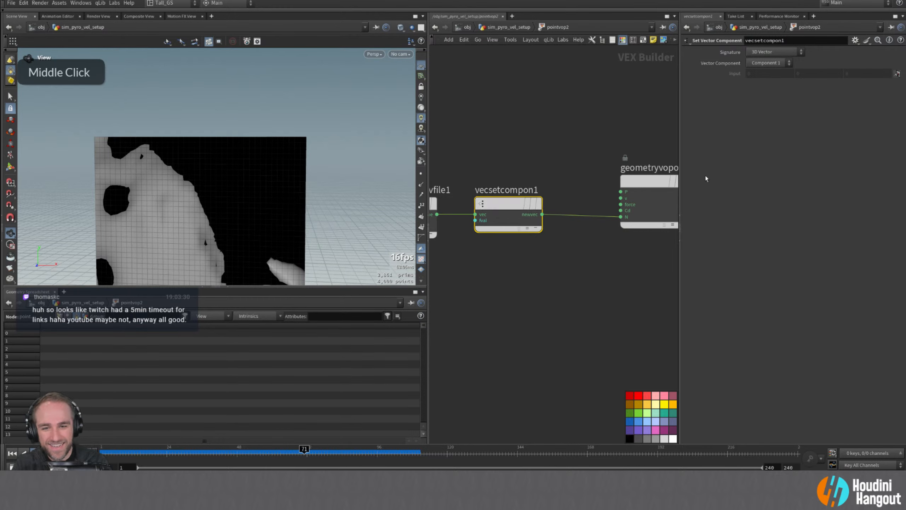
left_click_drag(637, 175, 605, 197)
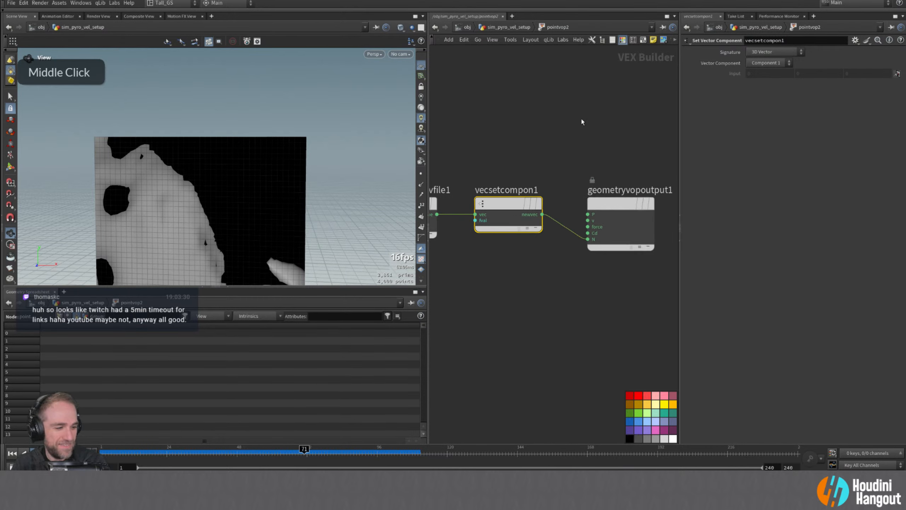
right_click_drag(581, 119, 591, 123)
middle_click_drag(592, 123, 618, 137)
left_click_drag(488, 118, 471, 127)
middle_click_drag(554, 116, 521, 119)
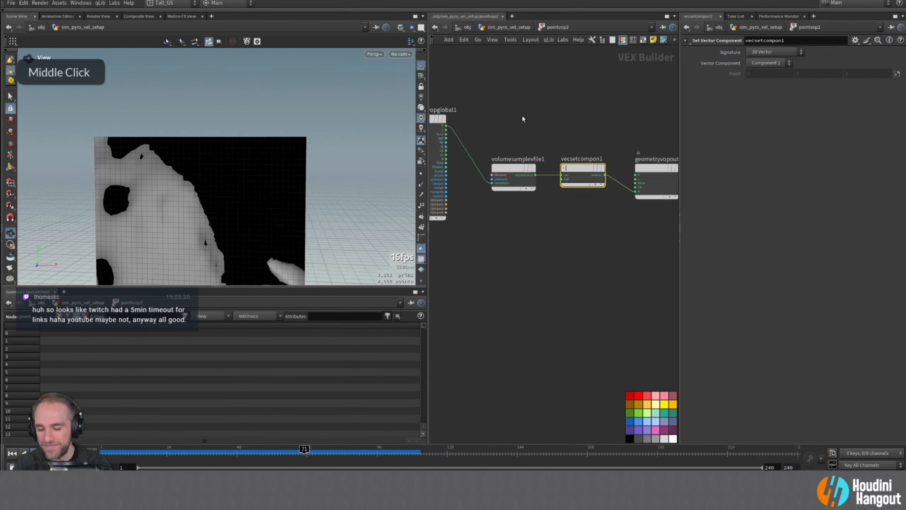
- Return to the geometry network, display extractallpoints2, check the contents of pointvop1, and delete pointvop1
key("u")
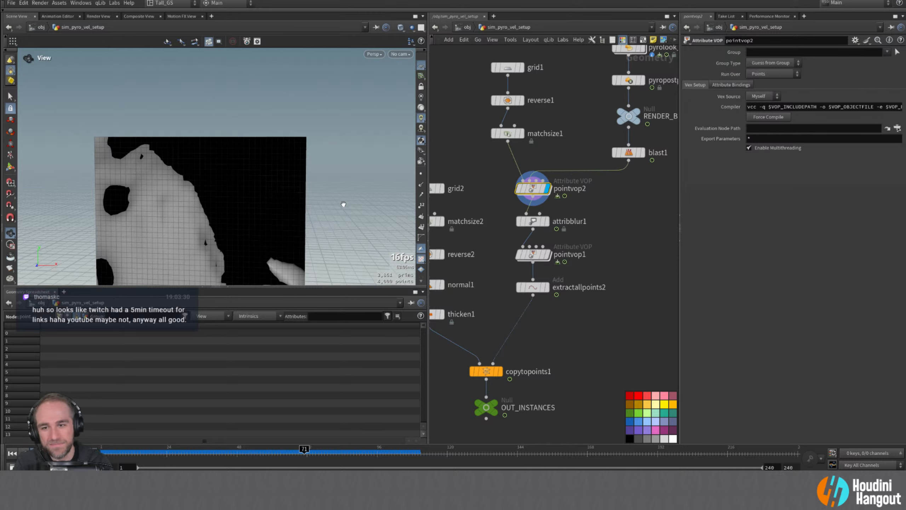
middle_click_drag(188, 184, 228, 183, "alt")
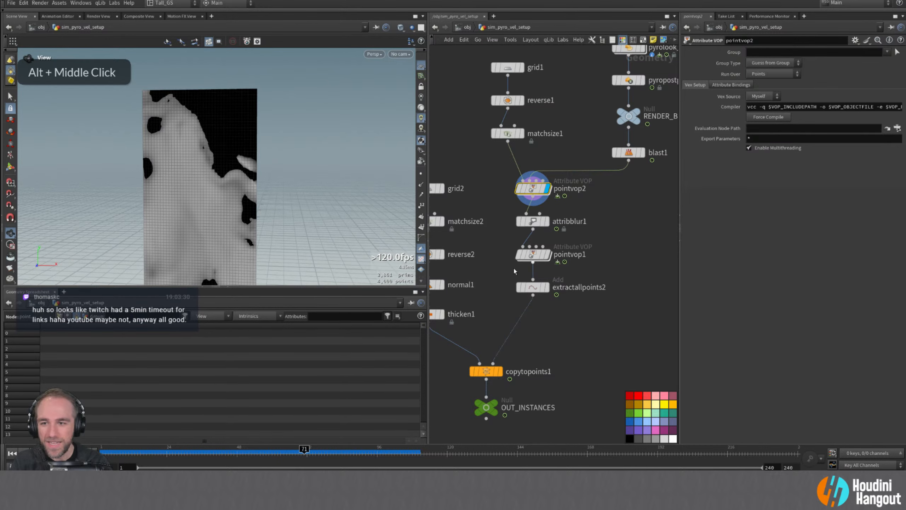
left_click(546, 288)
double_click(533, 254)
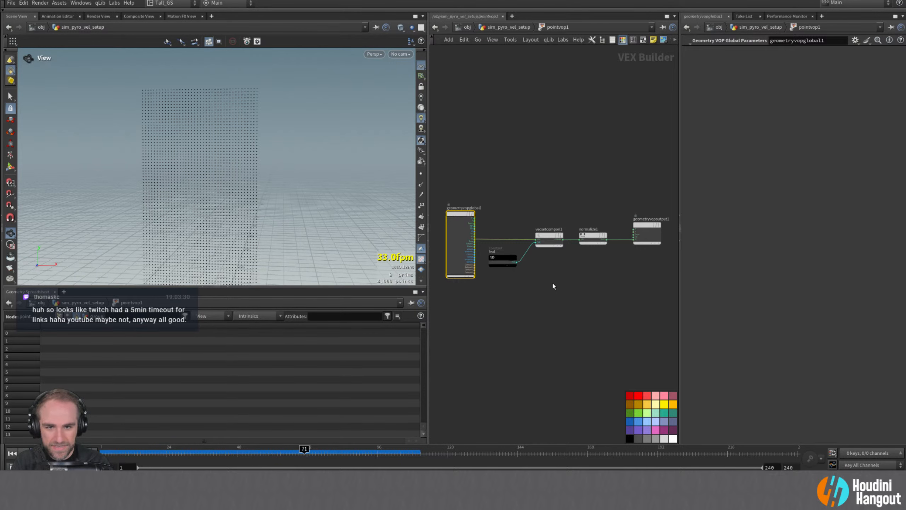
key("u")
mouse_move(533, 193)
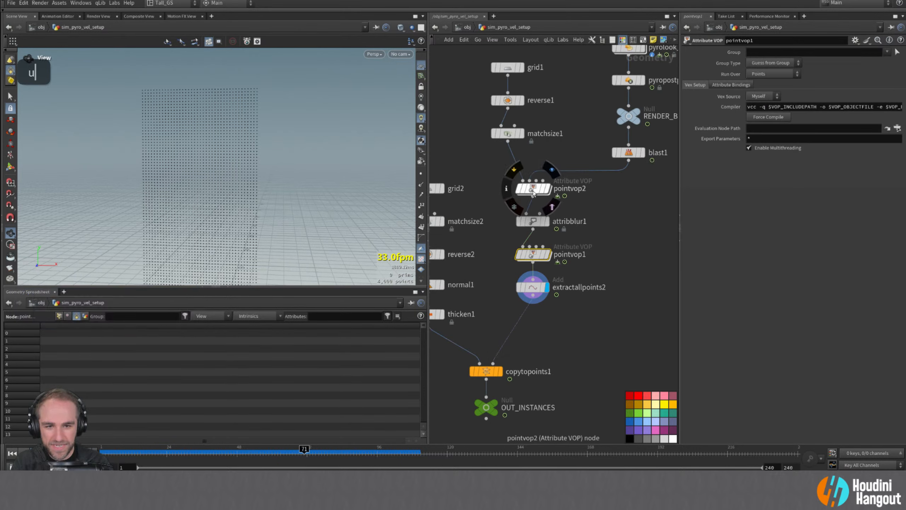
mouse_move(534, 257)
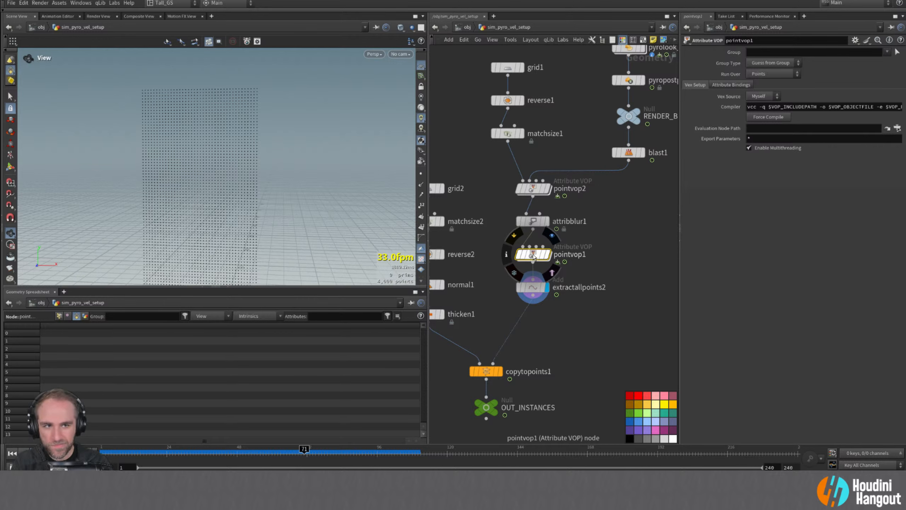
key("Delete")
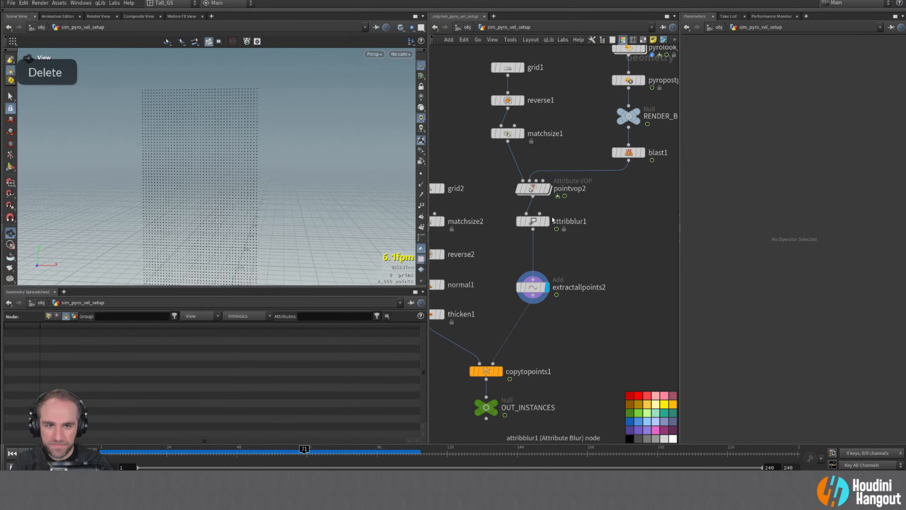
- Display attribblur1 and move it together with pointvop2 down closer to extractallpoints2
double_click(538, 227)
left_click_drag(499, 176, 539, 244)
left_click(500, 233)
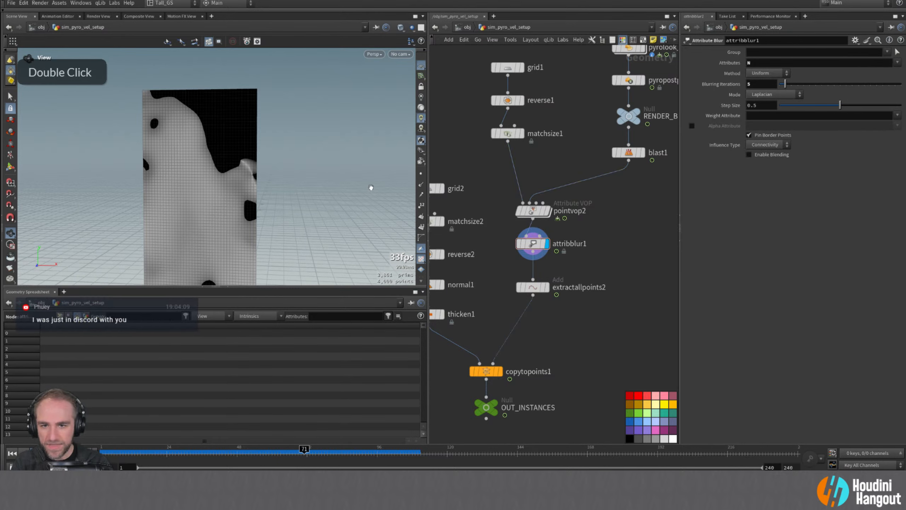
- Turn on the point normals display and examine the blurred normals on the wall from several angles
left_click(421, 184)
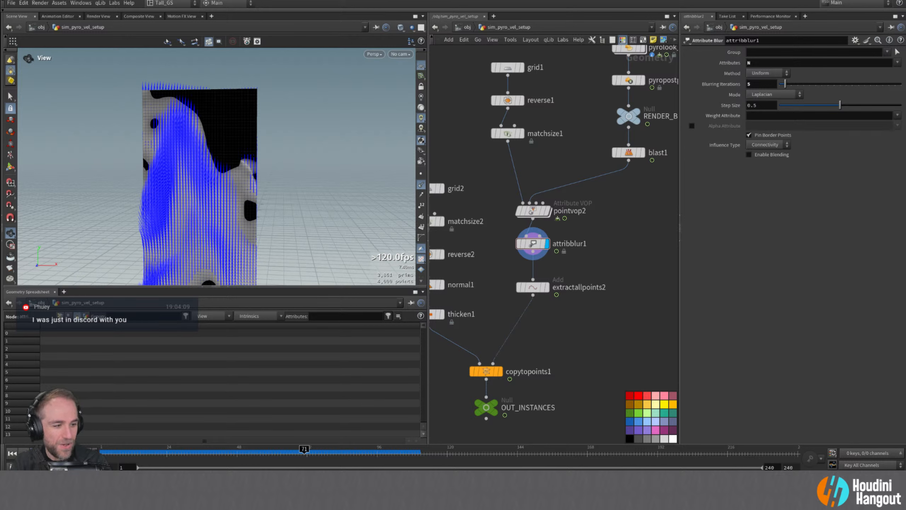
left_click_drag(204, 182, 196, 174, "alt")
right_click_drag(196, 175, 206, 170, "alt")
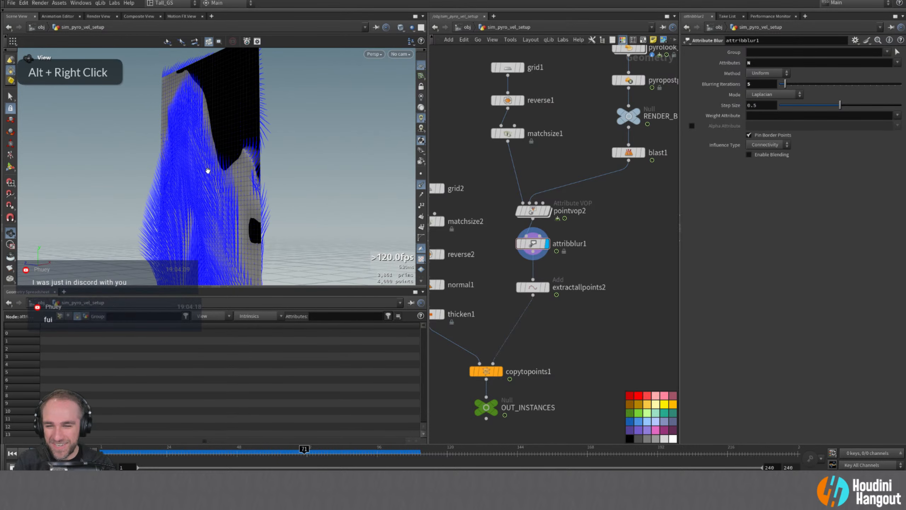
left_click_drag(209, 171, 196, 175, "alt")
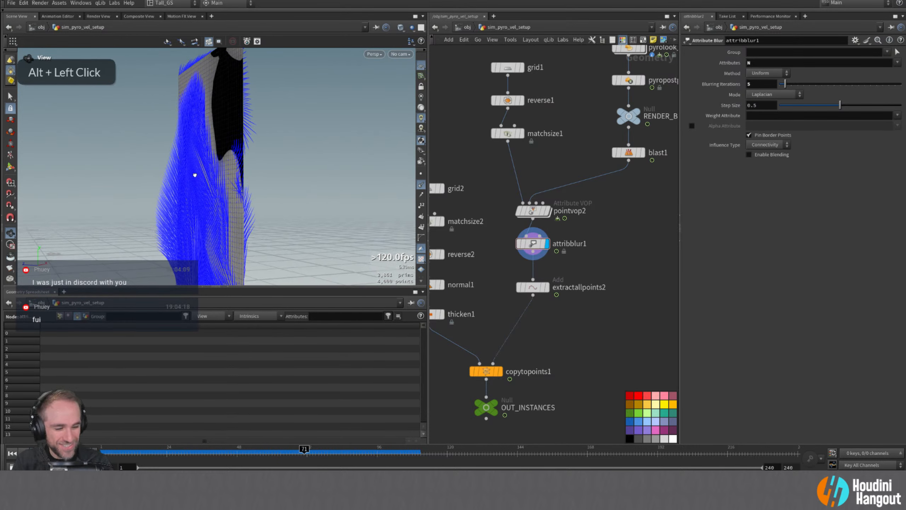
middle_click_drag(196, 174, 180, 147, "alt")
left_click_drag(180, 148, 268, 182, "alt")
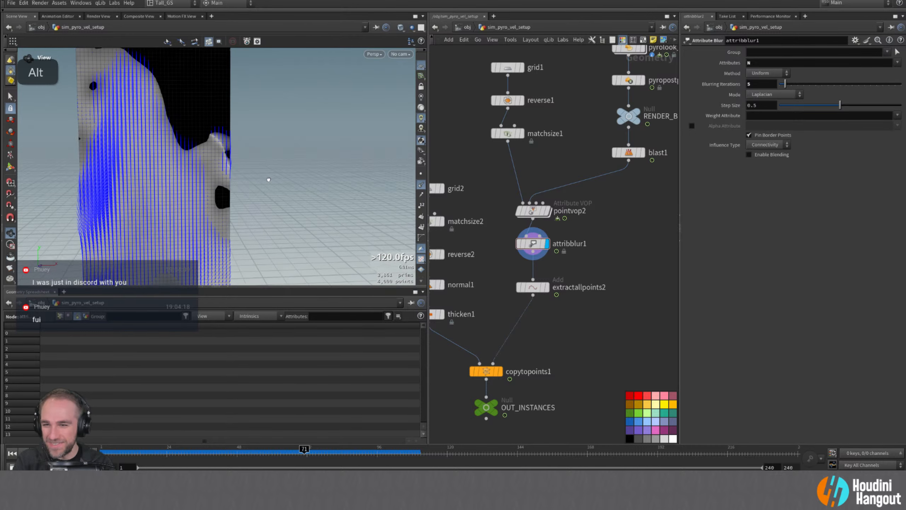
middle_click_drag(268, 182, 307, 186, "alt")
left_click_drag(307, 185, 336, 167, "alt")
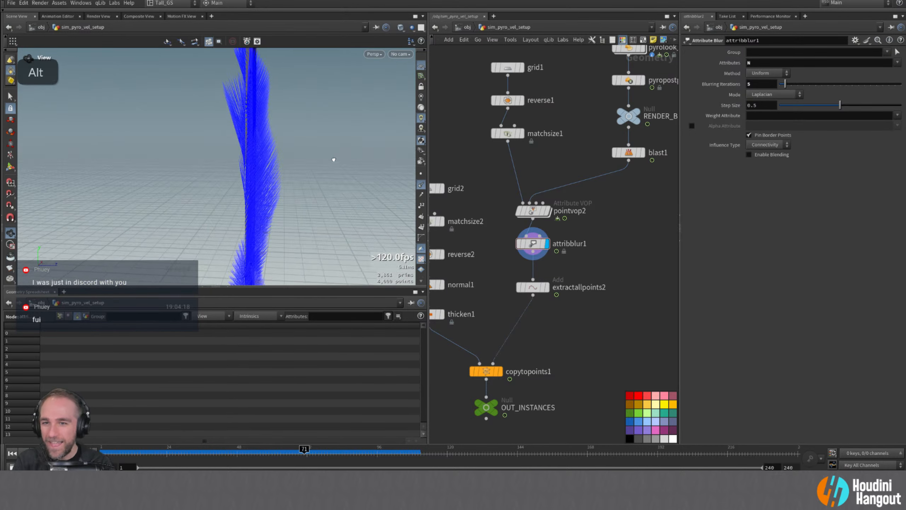
right_click_drag(333, 158, 246, 236, "alt")
- Scrub the timeline to frame 105 and examine how the wall's normals follow the smoke velocity
left_click_drag(301, 449, 403, 462)
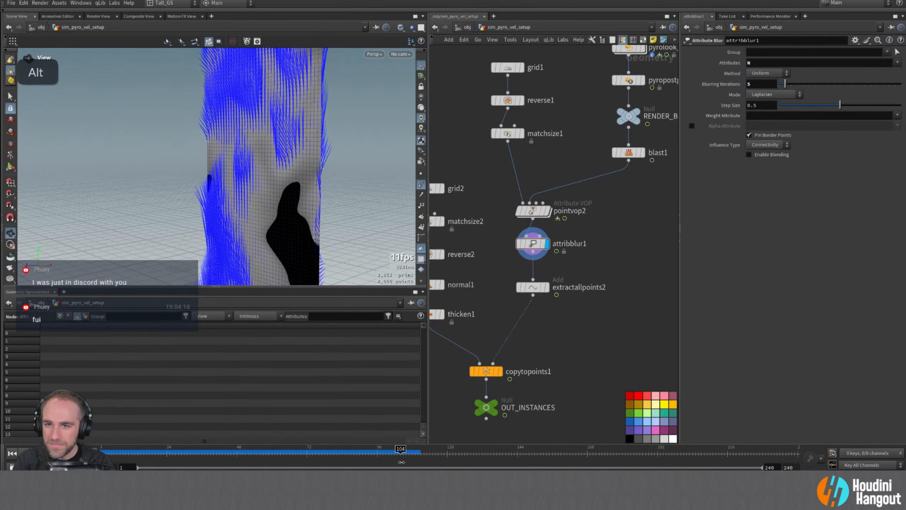
left_click_drag(302, 233, 285, 214, "alt")
right_click_drag(285, 214, 269, 211, "alt")
left_click_drag(269, 211, 252, 225, "alt")
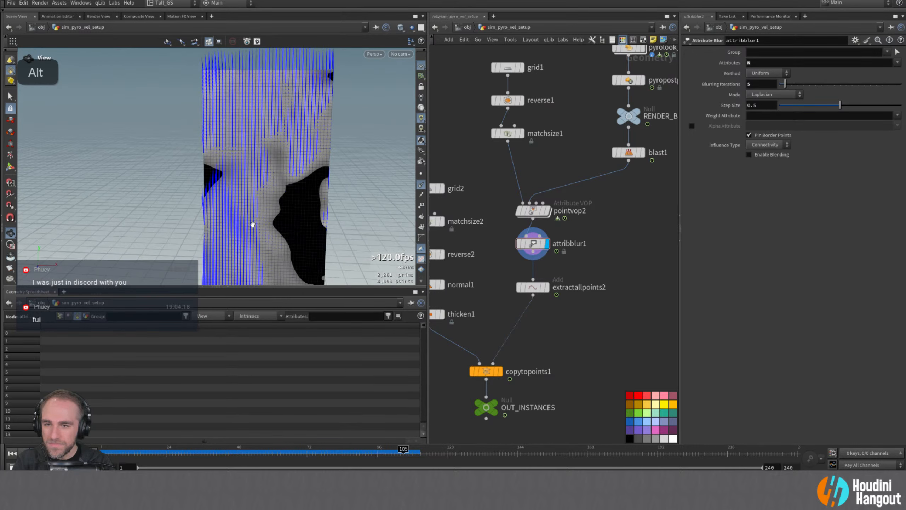
- Inside pointvop2, insert a Normalize node between volumesamplevfile1 and vecsetcompon1
double_click(533, 210)
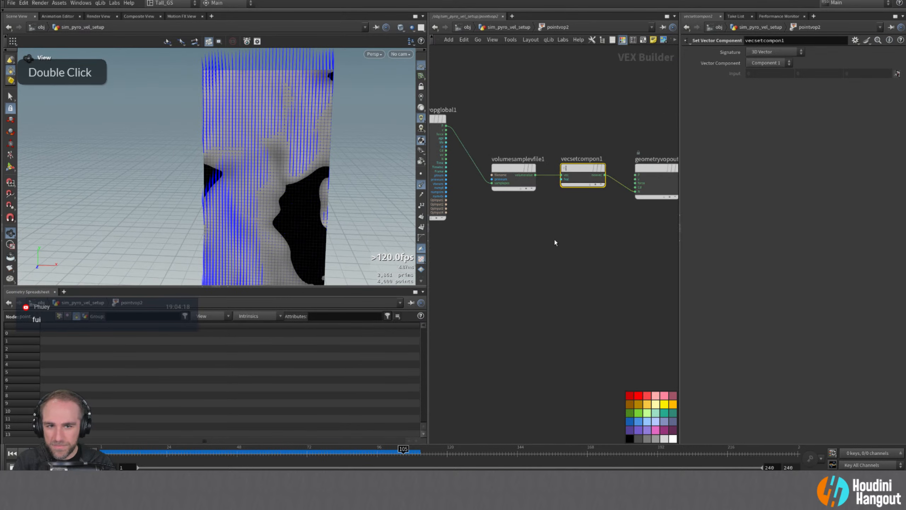
middle_click_drag(576, 246, 518, 274)
middle_click_drag(529, 186, 571, 180)
key("Tab")
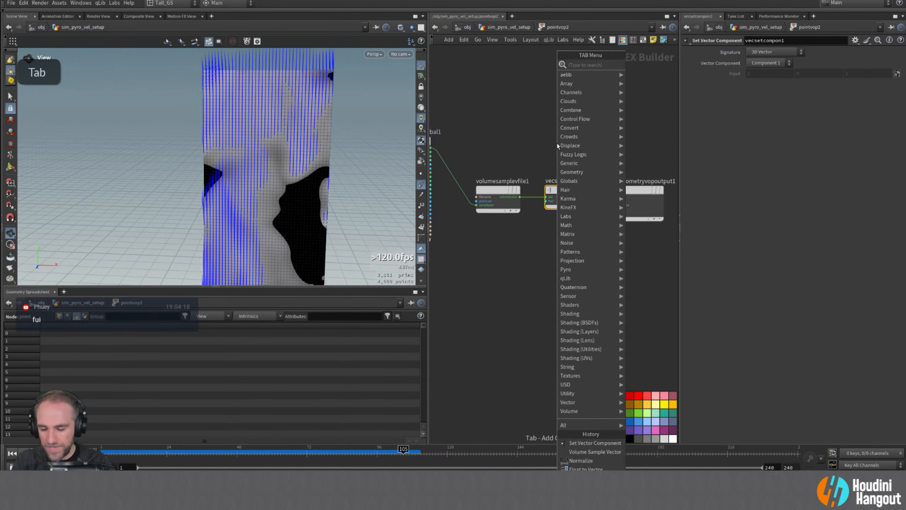
type("norm")
key("Return")
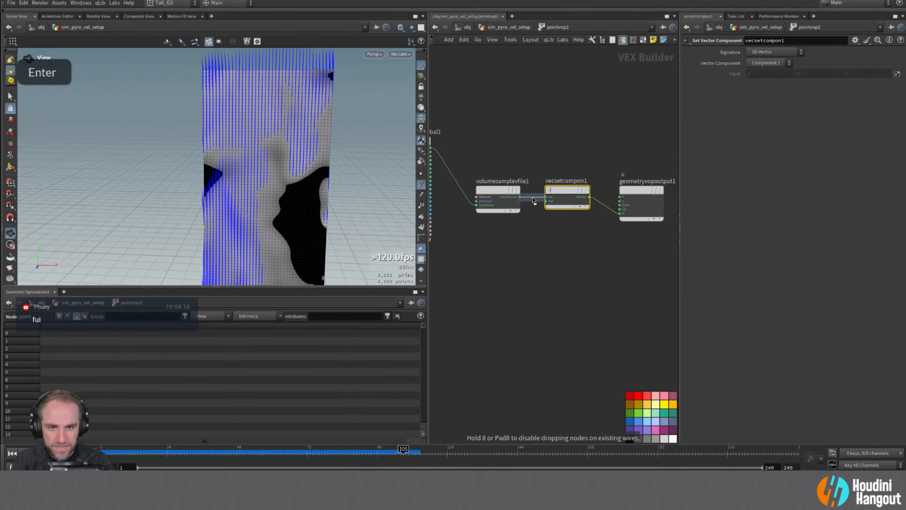
left_click(532, 199)
middle_click_drag(588, 273, 538, 283)
left_click_drag(537, 209, 528, 202)
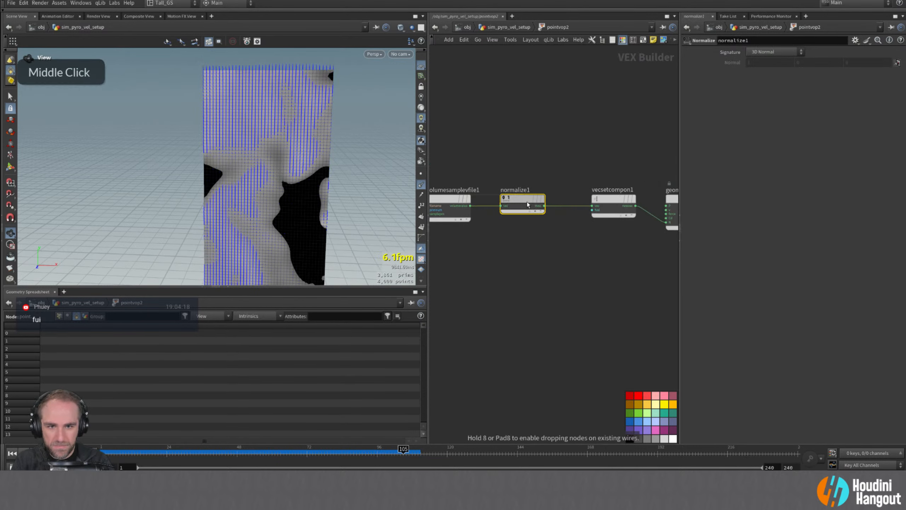
- Tidy the spacing of the nodes after normalize1 and return to the geometry network
middle_click_drag(552, 238, 518, 251)
left_click_drag(579, 213, 559, 218)
left_click_drag(653, 213, 627, 218)
double_click(556, 314)
key("u")
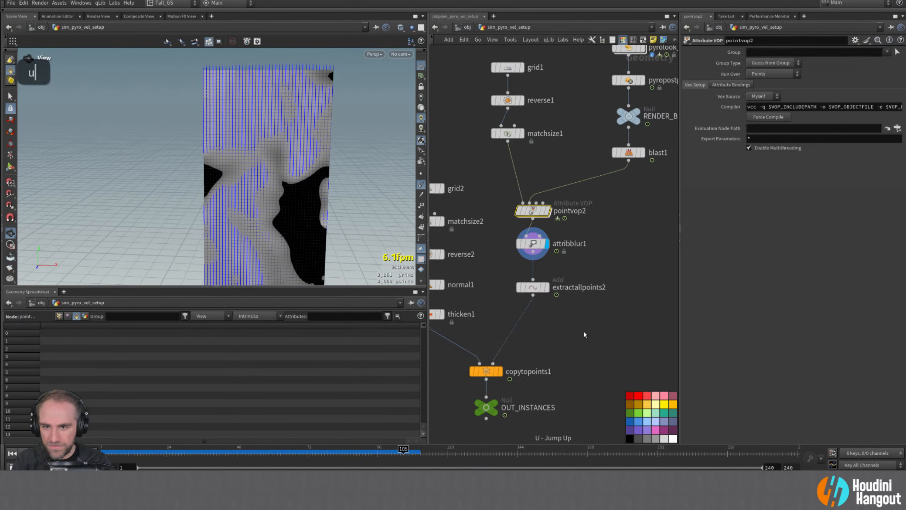
- Display extractallpoints2, scrub the timeline, and examine the normalized point normals from several angles
left_click(549, 287)
double_click(535, 287)
left_click_drag(265, 167, 237, 172, "alt")
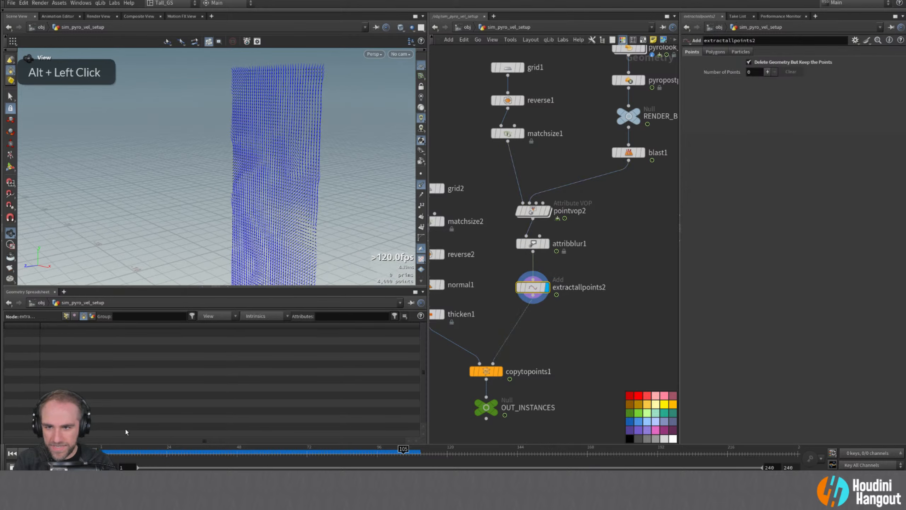
left_click_drag(166, 458, 454, 444)
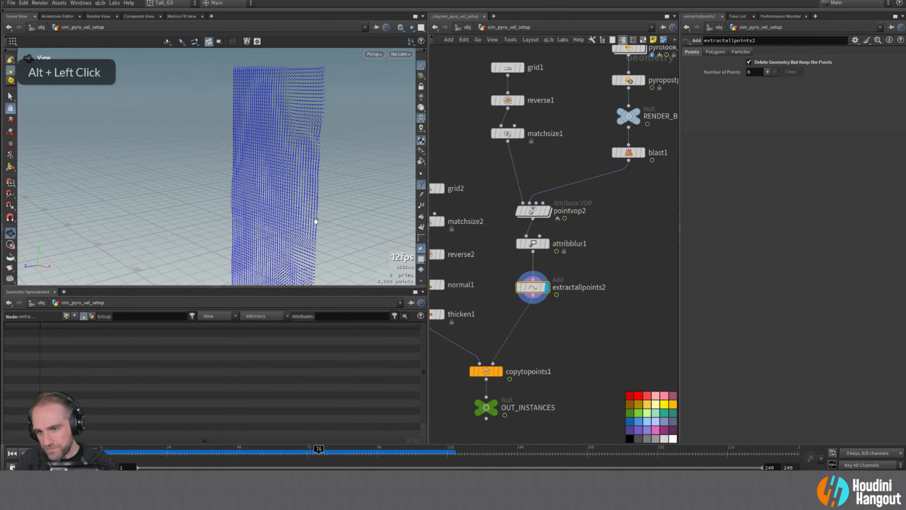
middle_click_drag(316, 217, 319, 175, "alt")
left_click_drag(278, 214, 308, 186, "alt")
middle_click_drag(309, 185, 309, 113, "alt")
left_click_drag(309, 113, 283, 137, "alt")
right_click_drag(283, 138, 299, 133, "alt")
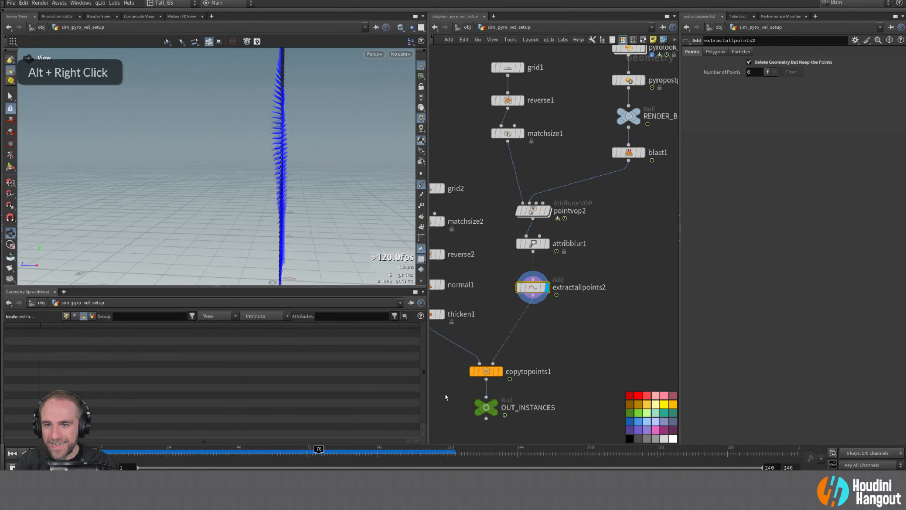
- Display OUT_INSTANCES and examine the orientation of the copied flaps from the front and at an angle
left_click(486, 418)
key("Escape")
left_click(495, 402)
left_click(491, 406)
left_click_drag(241, 279, 323, 202, "alt")
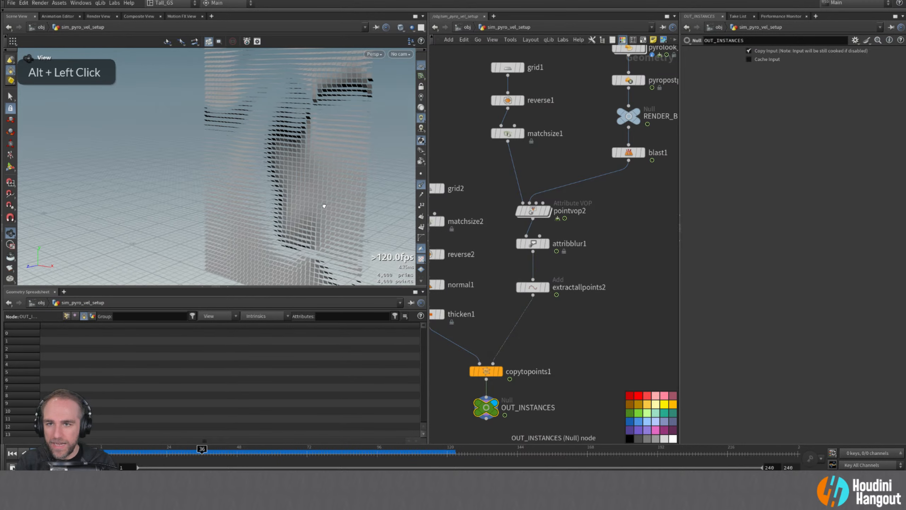
right_click_drag(323, 202, 303, 216, "alt")
left_click_drag(303, 216, 309, 178, "alt")
middle_click_drag(309, 178, 278, 211, "alt")
left_click_drag(279, 211, 298, 189, "alt")
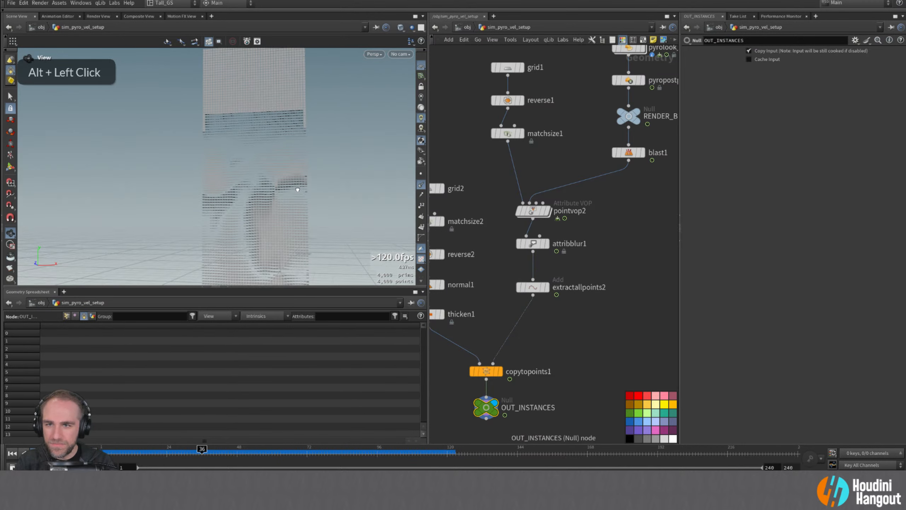
- Play the animation and examine the moving flaps from the front and the side
left_click(10, 454)
left_click(48, 454)
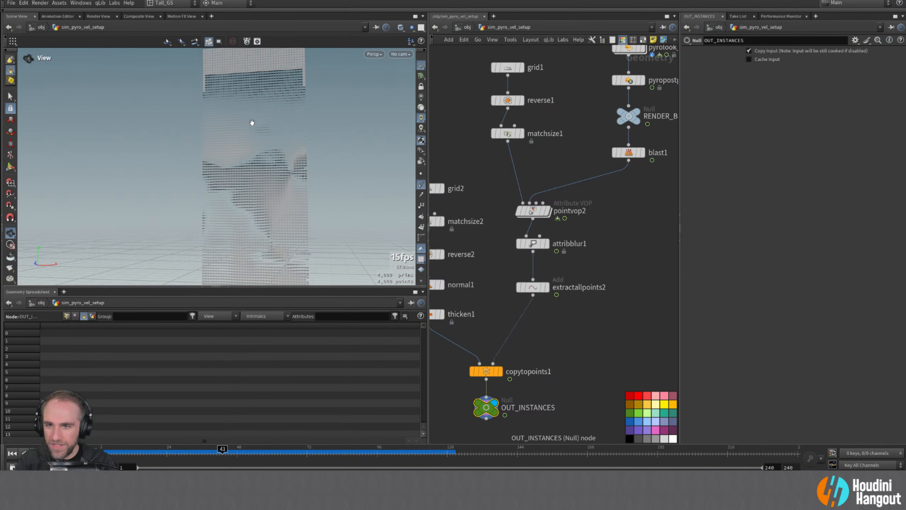
middle_click_drag(375, 120, 375, 120, "alt")
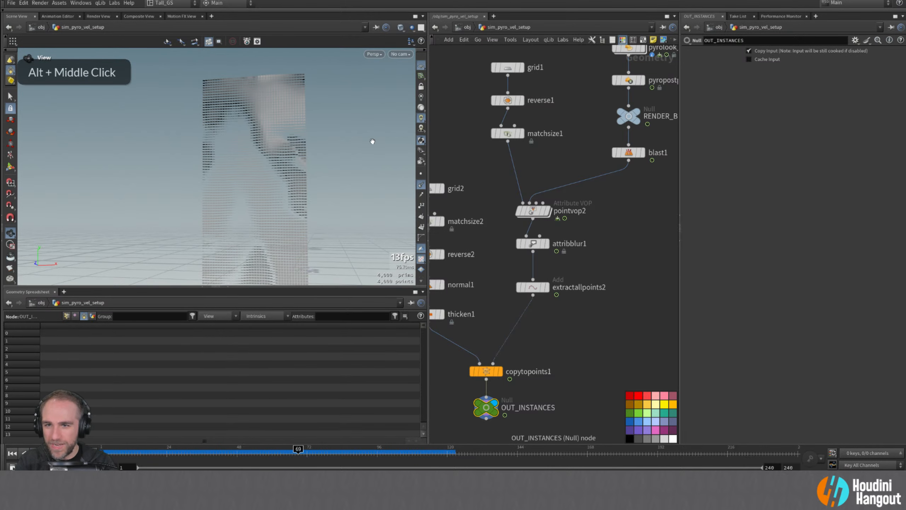
left_click_drag(263, 233, 177, 231, "alt")
right_click_drag(223, 246, 303, 162, "alt")
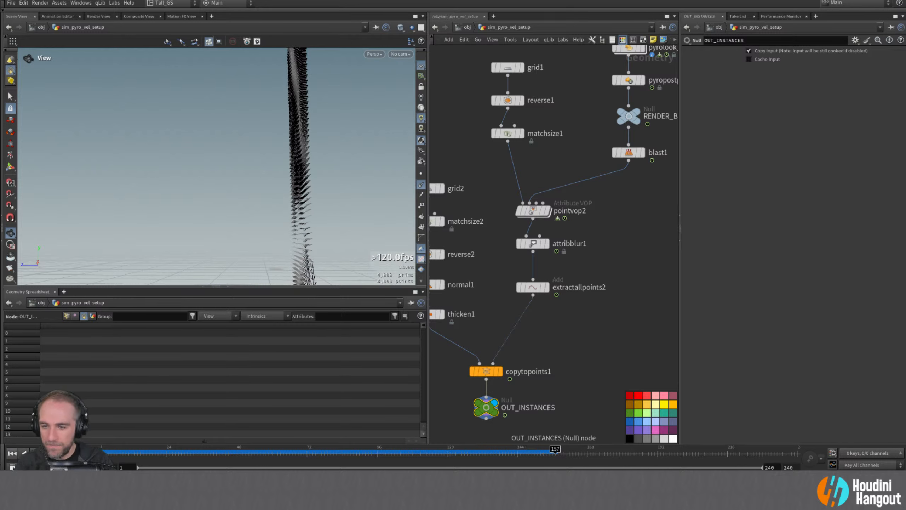
- Return to the first frame and set the timeline's end frame to 120
left_click(13, 453)
double_click(788, 467)
type("120")
key("Return")
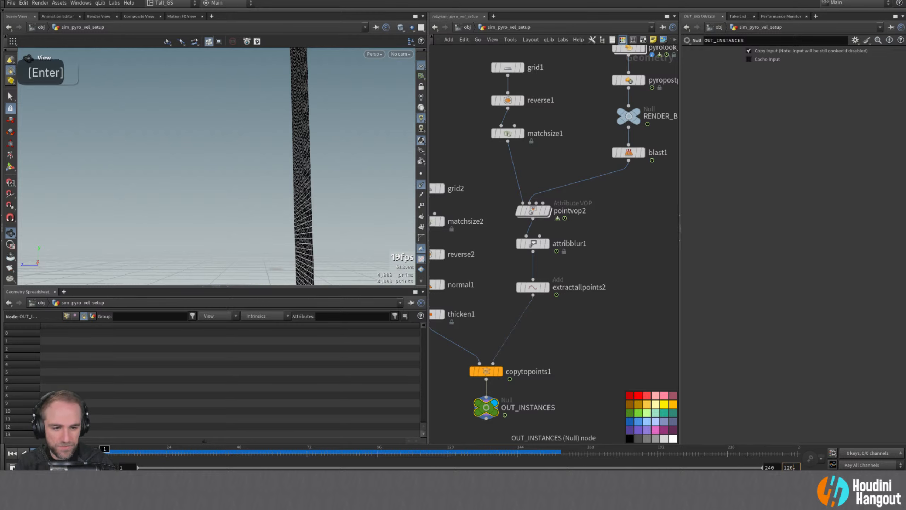
- Hide the geometry spreadsheet to enlarge the viewport, frame the whole wall, and play the flap animation
left_click_drag(330, 271, 339, 227, "alt")
right_click_drag(339, 227, 299, 243, "alt")
middle_click_drag(299, 243, 299, 188, "alt")
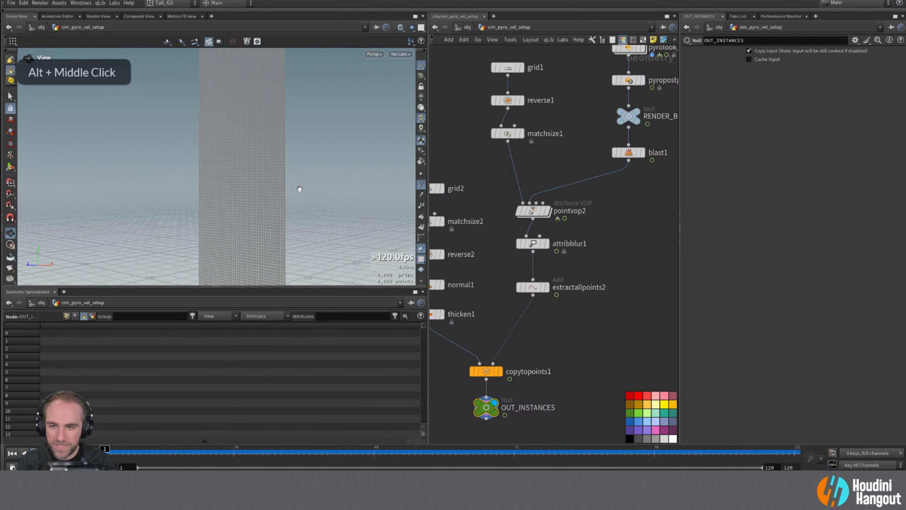
right_click_drag(299, 187, 265, 214, "alt")
left_click(227, 289)
right_click_drag(239, 275, 253, 263, "alt")
key("Up")
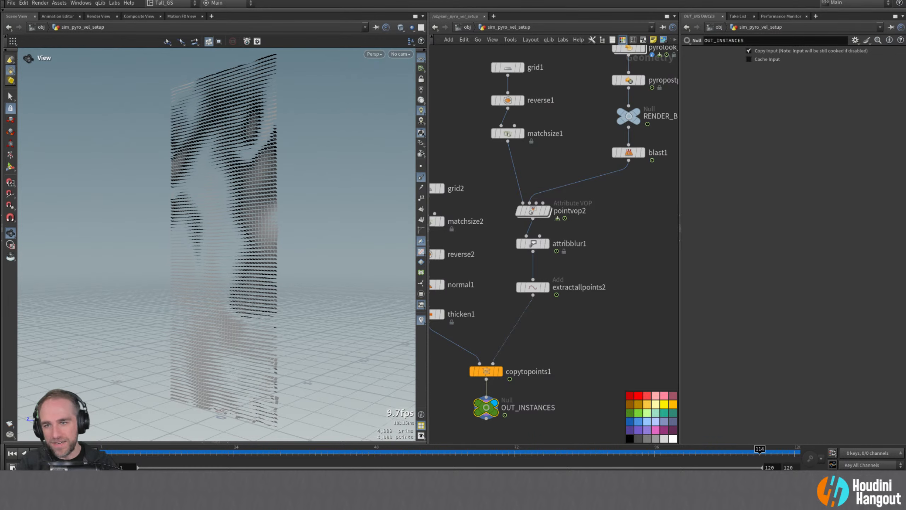
- Widen the wall by setting grid1's horizontal size to 6
middle_click_drag(483, 145, 505, 221, "alt")
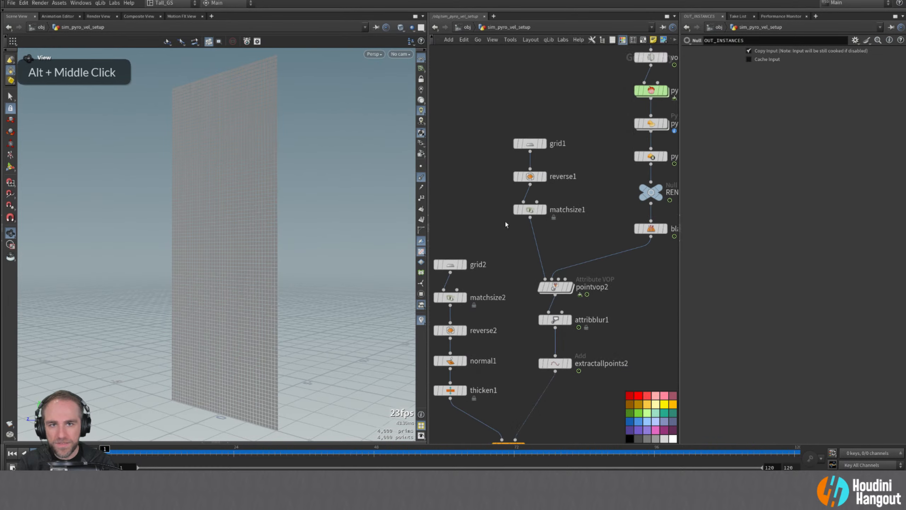
left_click(529, 143)
left_click_drag(216, 181, 208, 182, "alt")
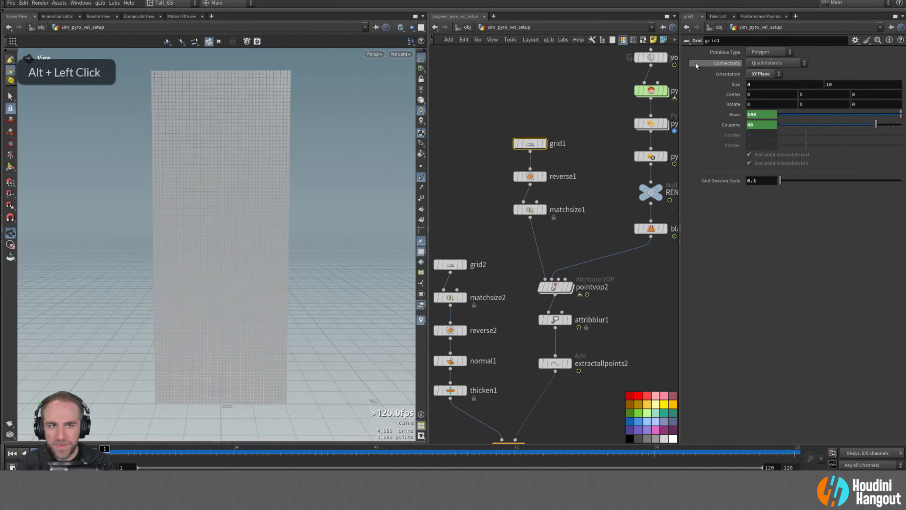
double_click(749, 85)
type("5")
key("Return")
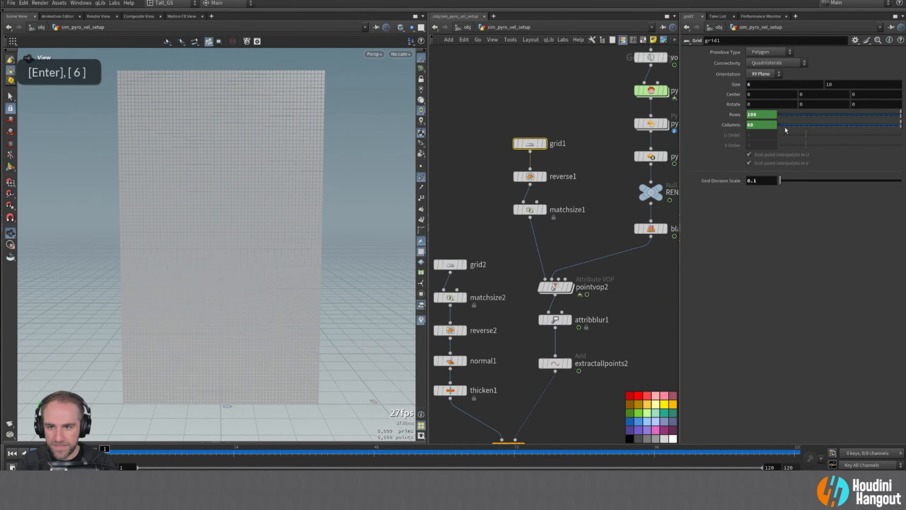
- Play and scrub the animation of the widened wall, examining the flap motion from slightly different angles
middle_click_drag(523, 402, 531, 301, "alt")
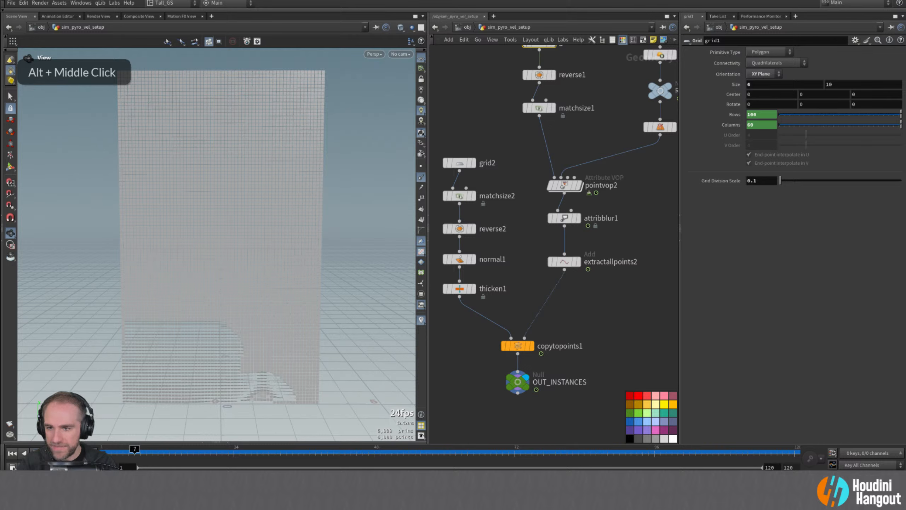
left_click_drag(209, 328, 210, 309, "alt")
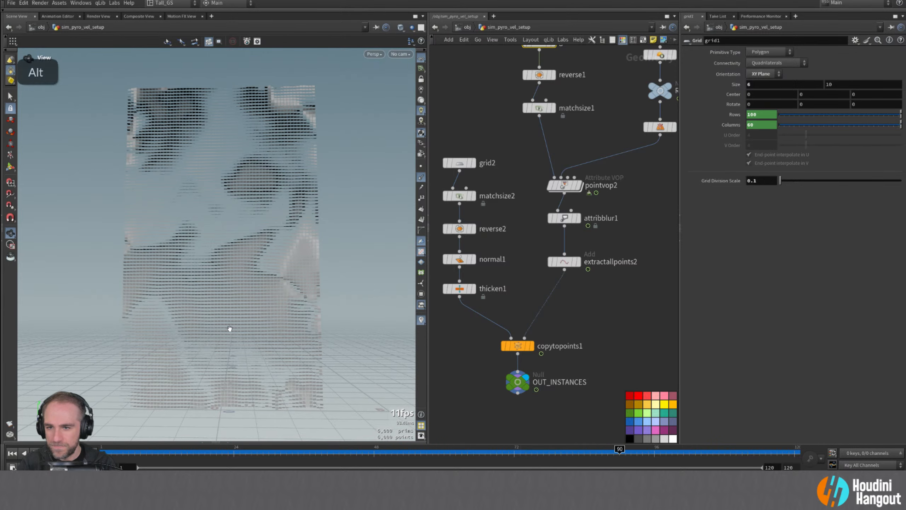
mouse_move(229, 328)
left_mouse_down("alt")
mouse_move(129, 330)
mouse_move(245, 333)
left_mouse_up("alt")
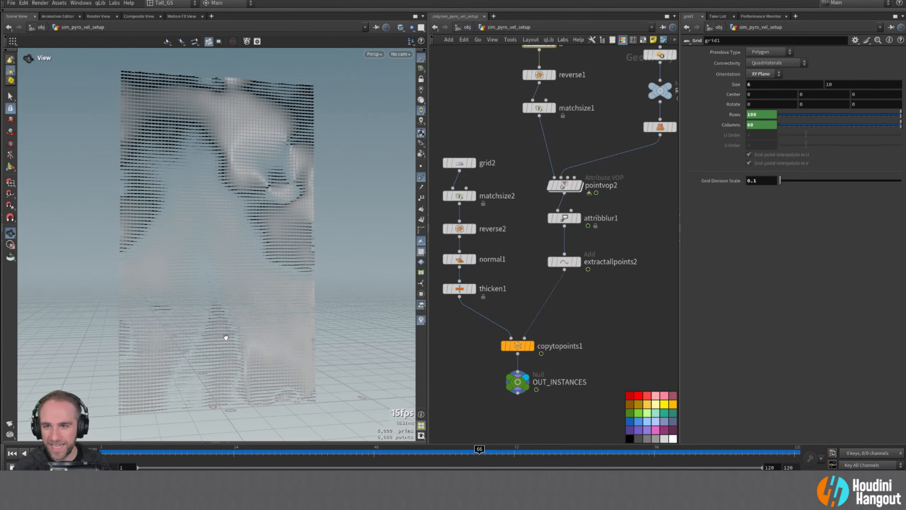
left_click(13, 453)
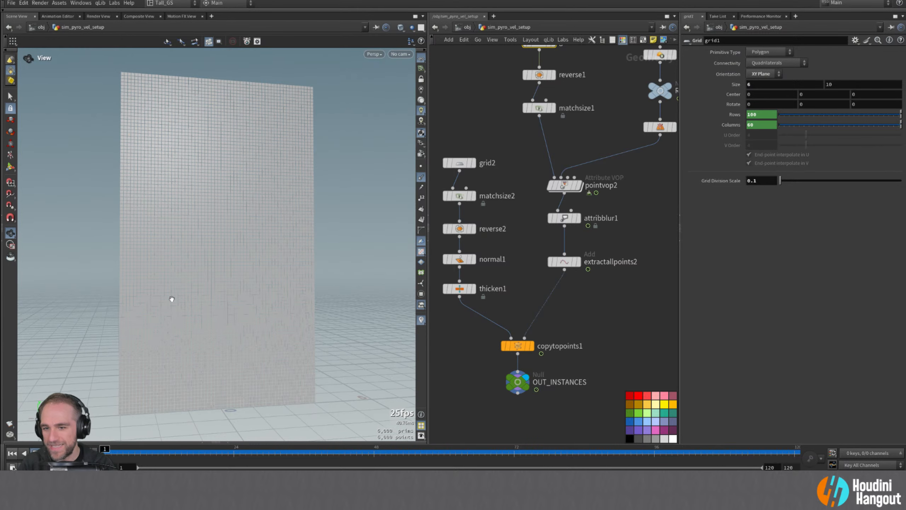
left_click_drag(103, 453, 219, 456)
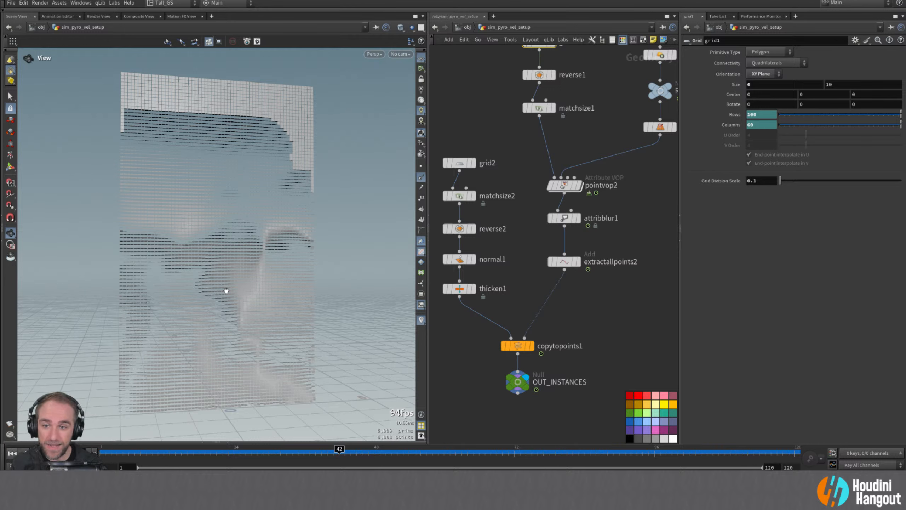
- Reopen pointvop2 and separate volumesamplevfile1 from the normalize1 branch to make room for more nodes
double_click(564, 186)
middle_click_drag(514, 295, 601, 265)
middle_click_drag(532, 277, 501, 280)
left_click(559, 183)
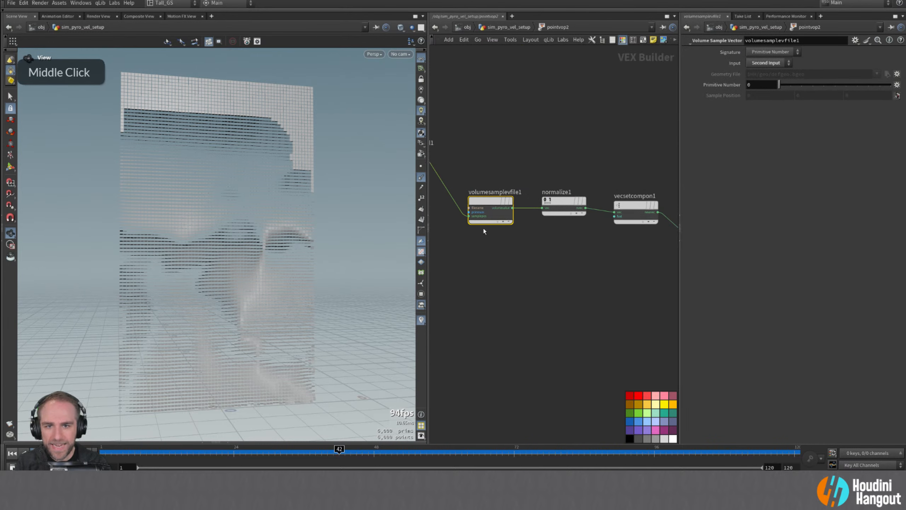
left_click_drag(483, 201, 468, 200)
middle_click_drag(574, 281, 512, 308)
left_click_drag(500, 187, 657, 285)
left_click_drag(516, 232, 504, 202)
left_click(516, 254)
middle_click_drag(497, 289, 578, 275)
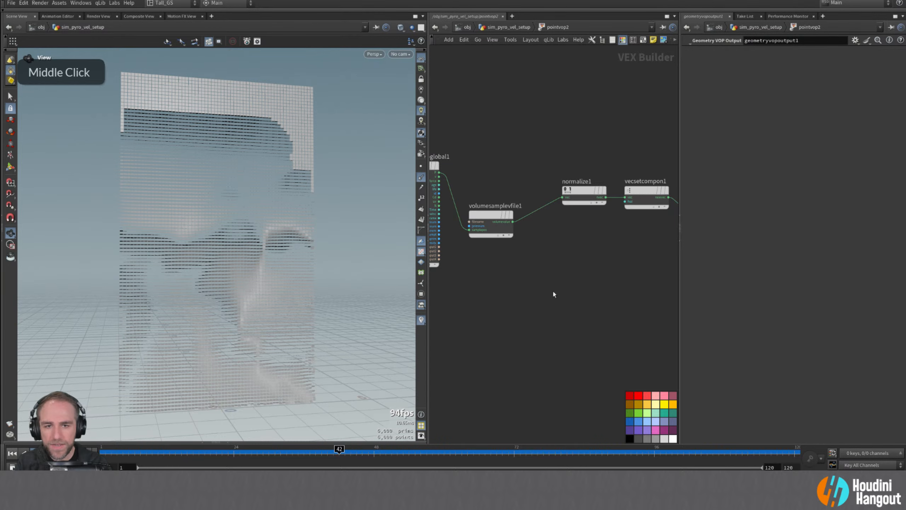
- Add a Length node fed by volumesamplevfile1's output and show the point attributes in the geometry spreadsheet
key("Tab")
type("length")
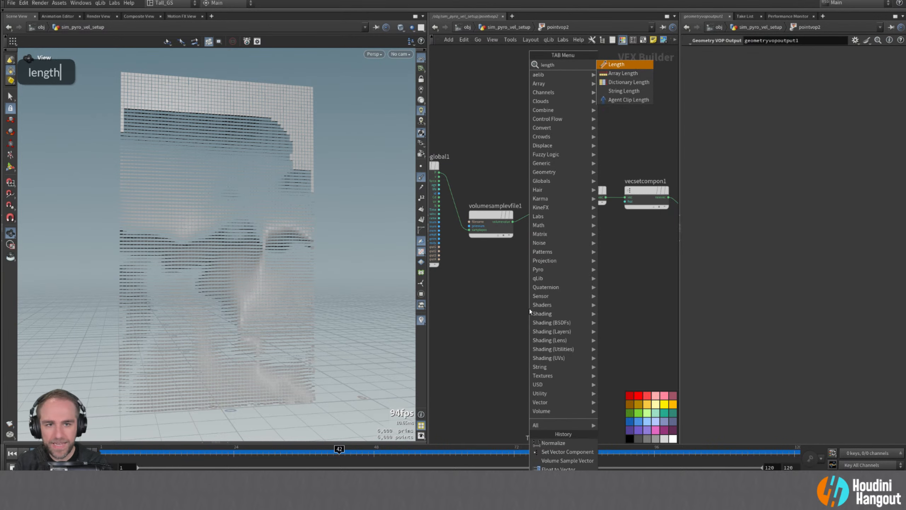
key("Return")
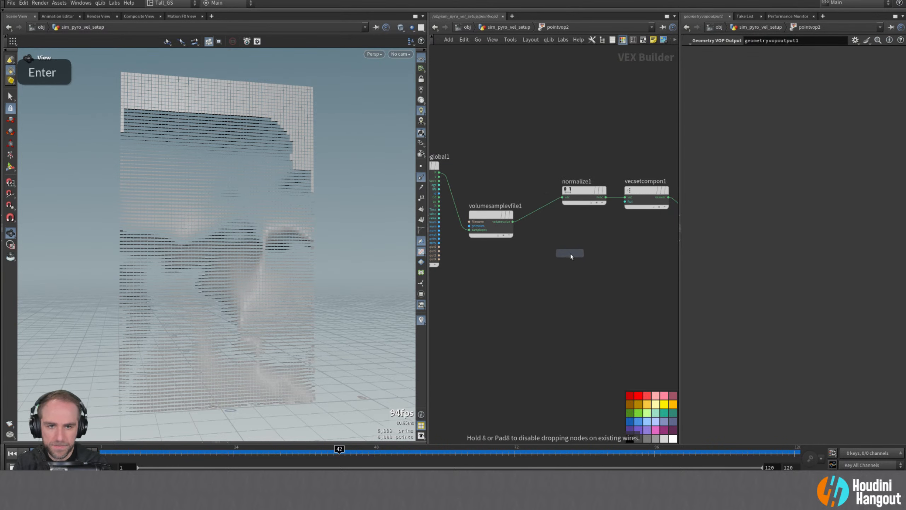
left_click(570, 254)
left_click_drag(511, 223, 567, 252)
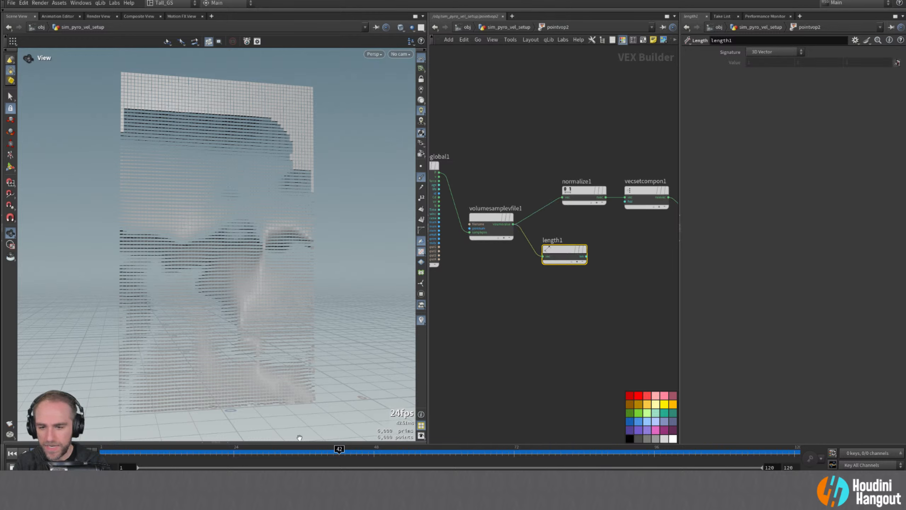
left_click(226, 443)
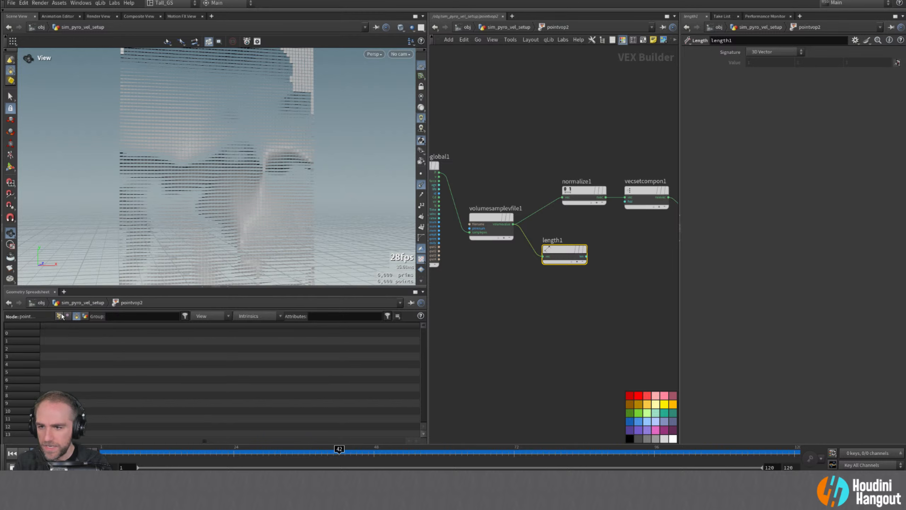
middle_click_drag(564, 366, 550, 364, "alt")
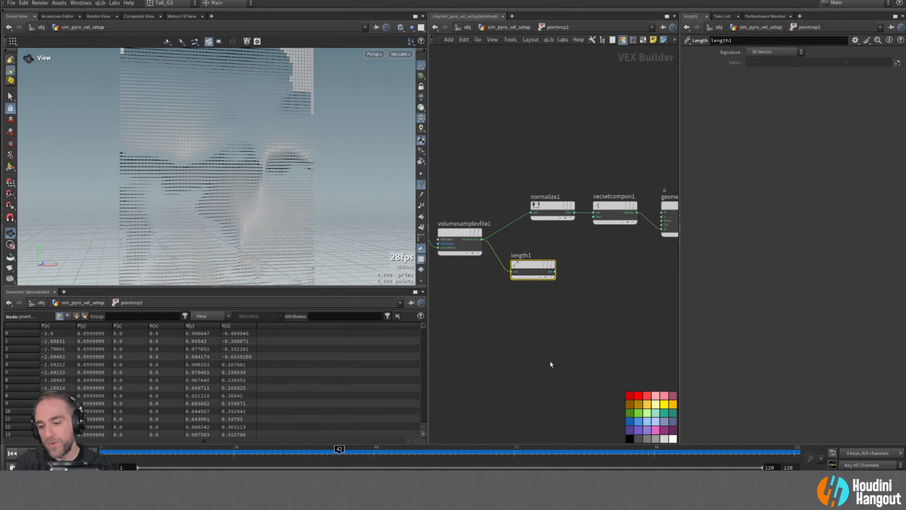
- Add a Bind Export node in pointvop2 and feed it with length1's output
key("Tab")
type("bind")
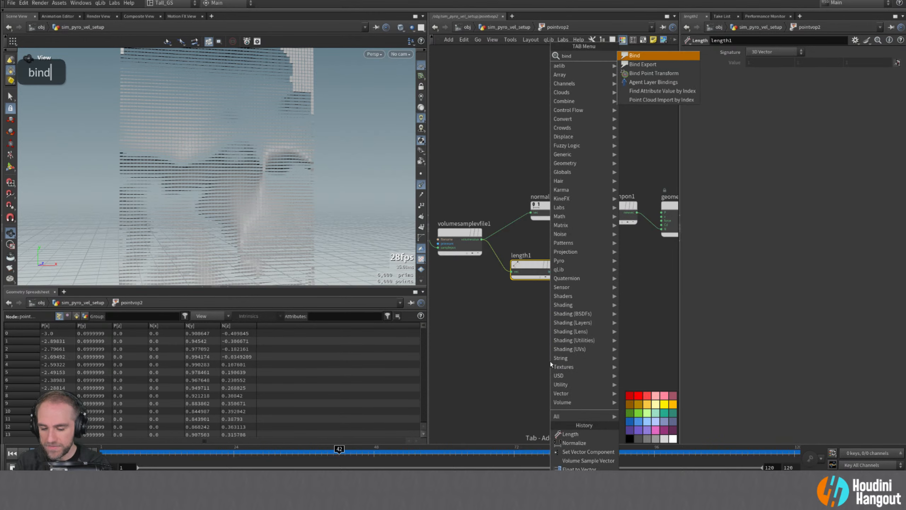
key("Return")
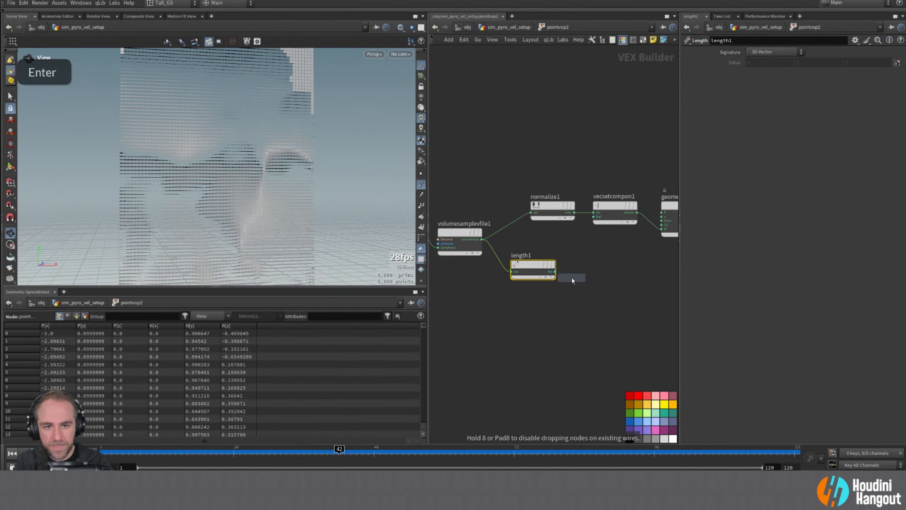
left_click(610, 268)
left_click(555, 271)
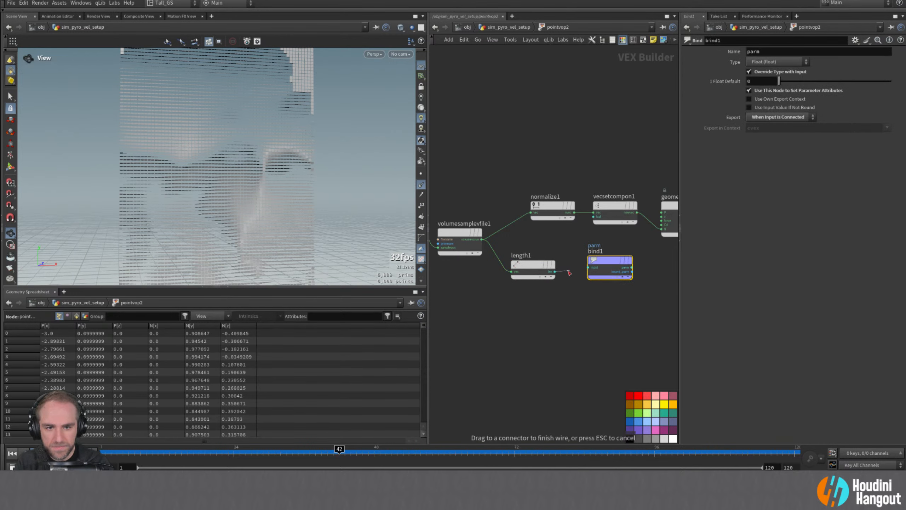
left_click(588, 268)
- Name the attribute exported by the new bind node speed
double_click(754, 52)
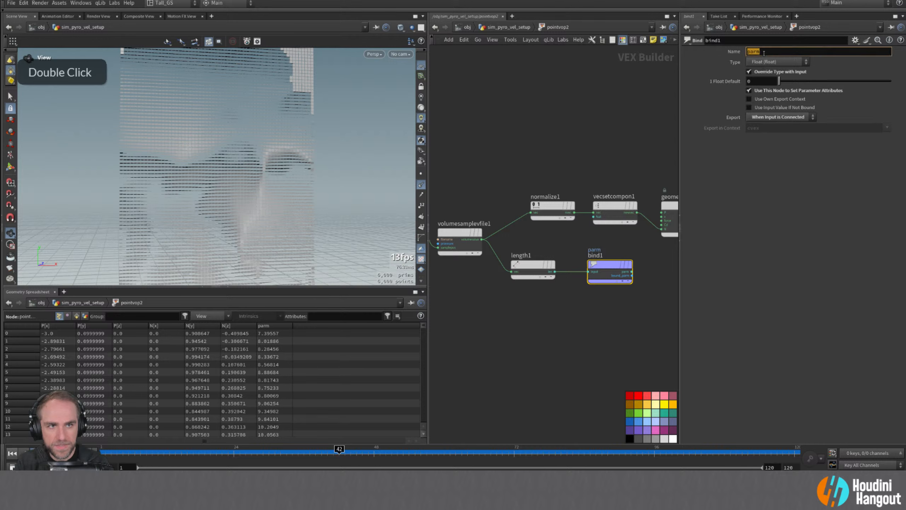
type("spe")
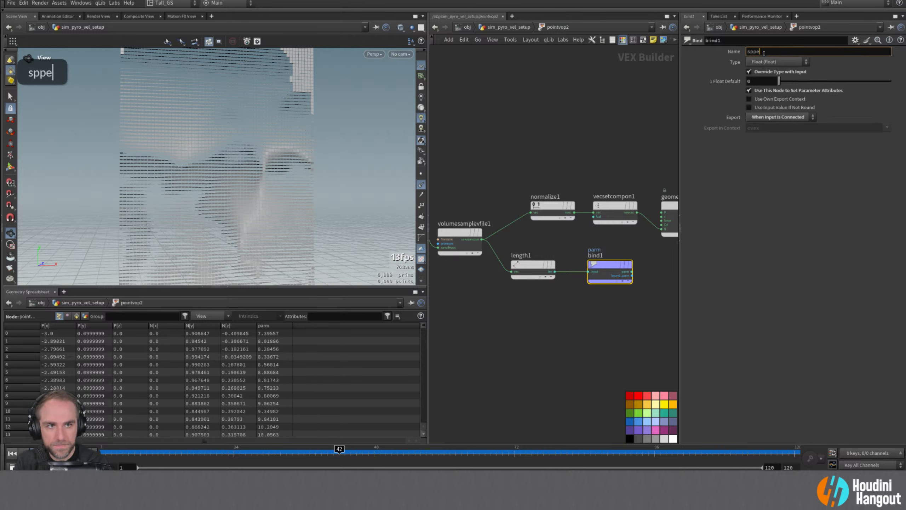
type("ed")
key("Return")
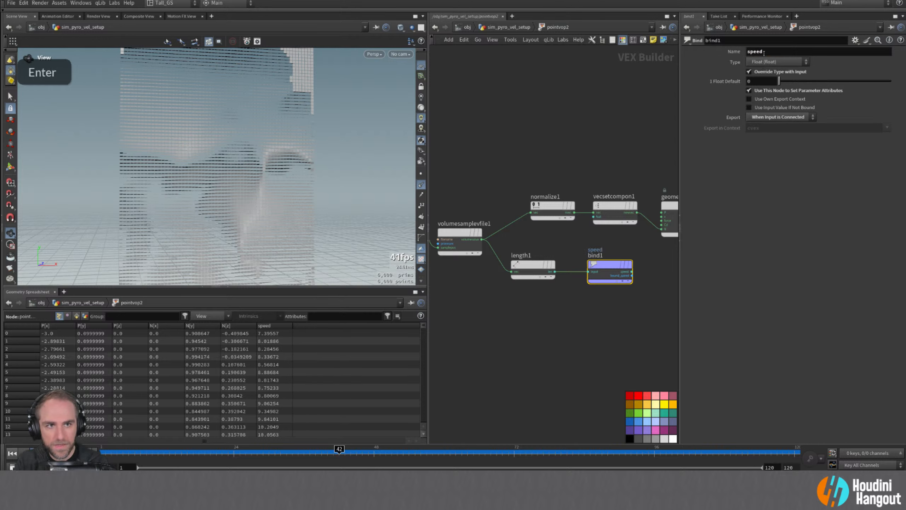
- Sort the points by speed and examine the highest and lowest values at different frames, up to frame 120
left_click(264, 326)
scroll(274, 358, "down", 1)
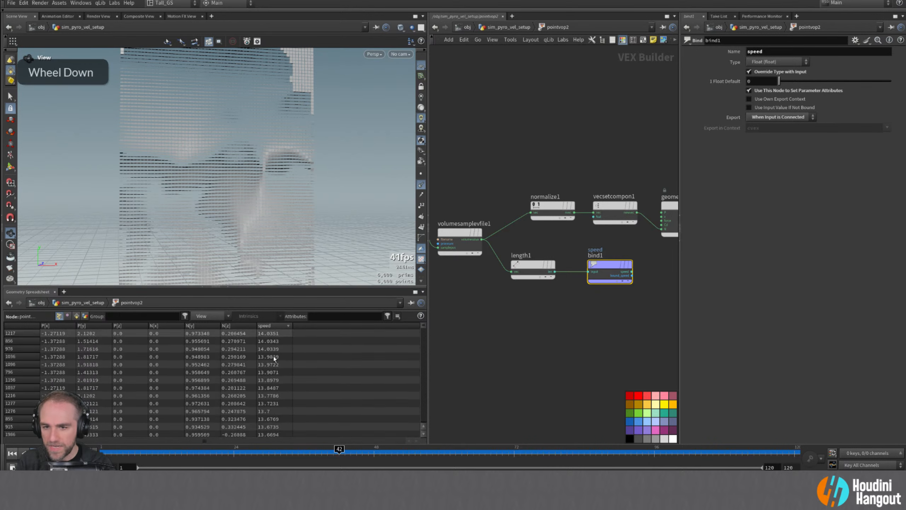
scroll(274, 358, "up", 2)
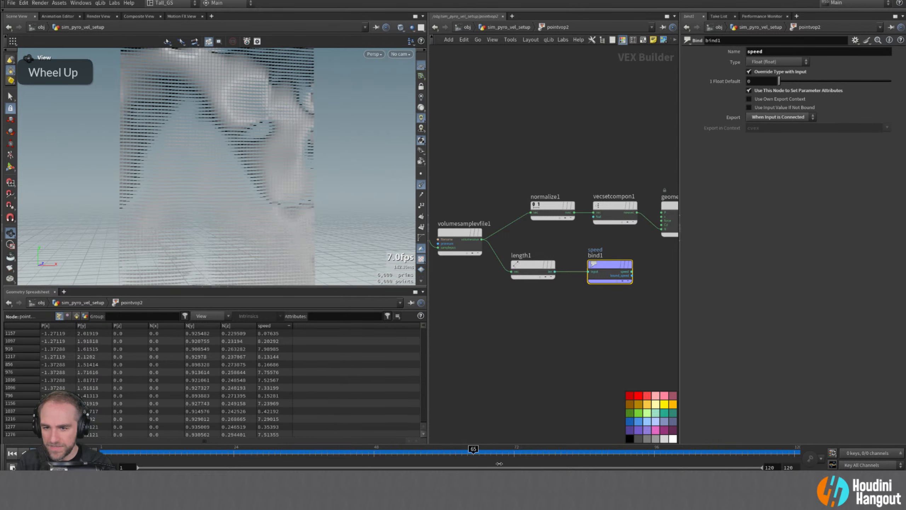
double_click(287, 326)
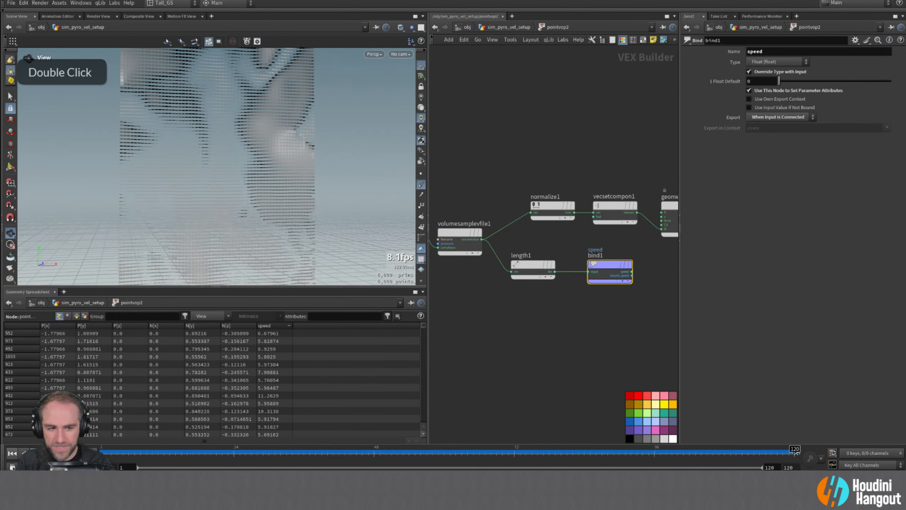
left_click(265, 326)
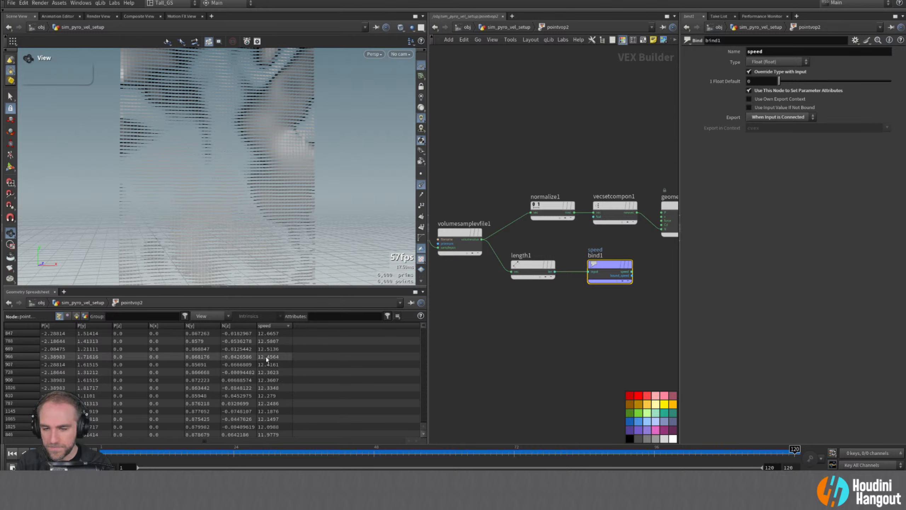
scroll(266, 357, "up", 2)
scroll(423, 332, "down", 10)
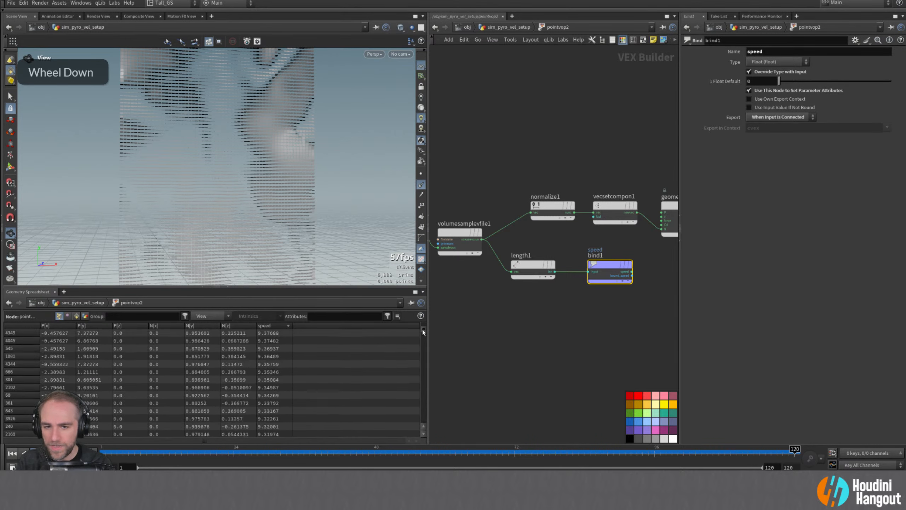
scroll(424, 332, "down", 15)
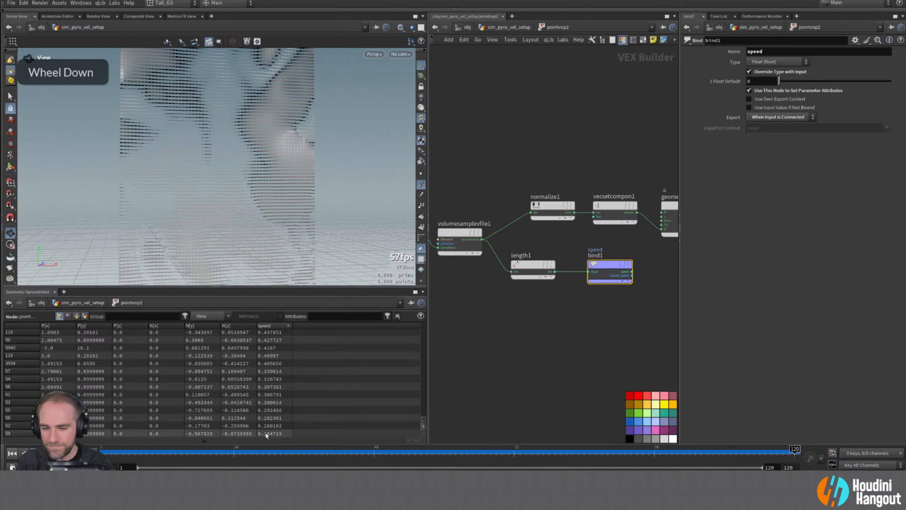
right_click_drag(274, 216, 249, 227, "alt")
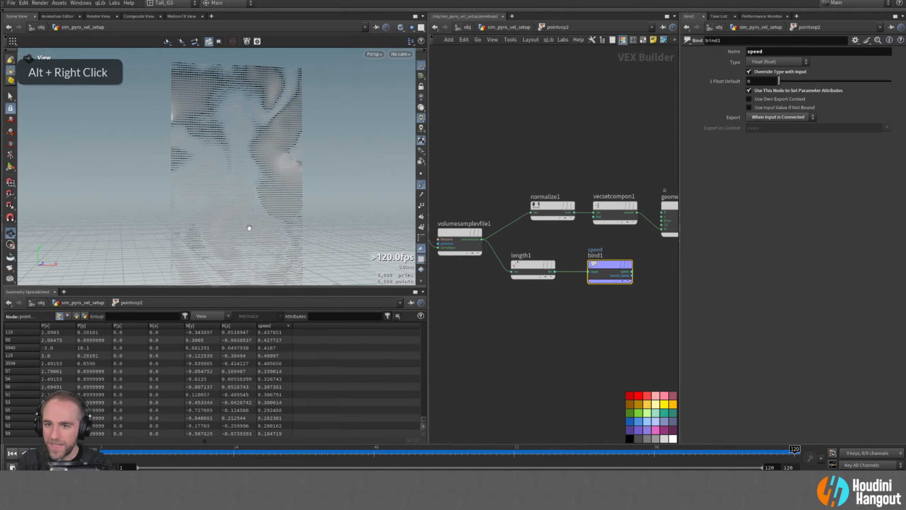
middle_click_drag(249, 227, 232, 193, "alt")
right_click_drag(232, 193, 223, 224, "alt")
mouse_move(224, 224)
left_mouse_down("alt")
mouse_move(230, 218)
mouse_move(216, 216)
left_mouse_up("alt")
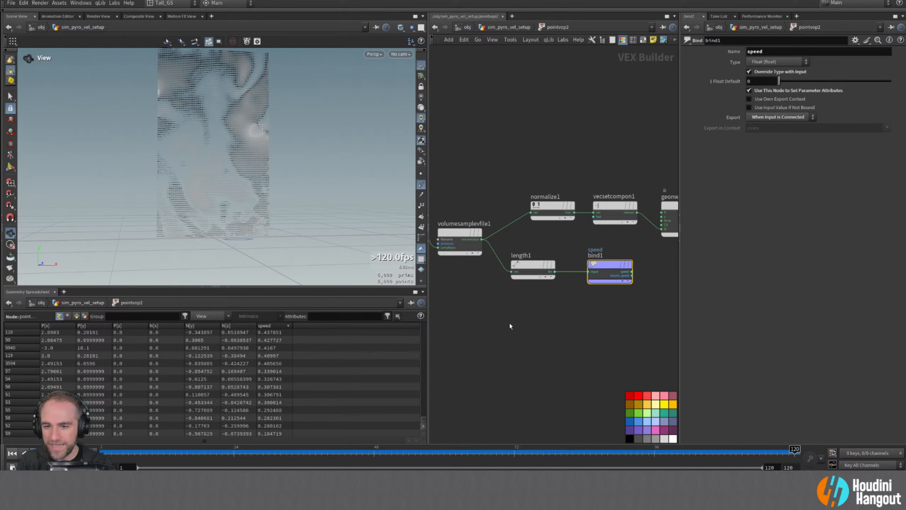
mouse_move(534, 291)
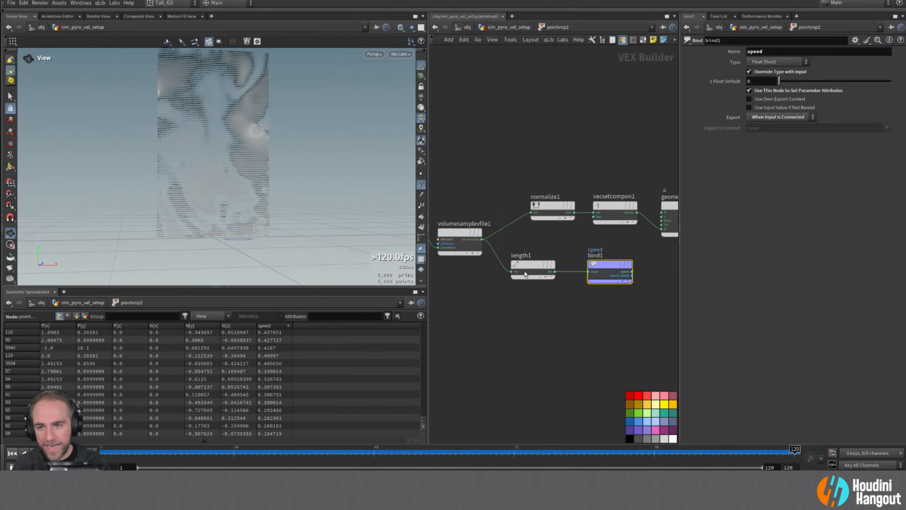
middle_click_drag(533, 336, 456, 366)
right_click_drag(457, 366, 480, 363)
middle_click_drag(480, 363, 502, 363)
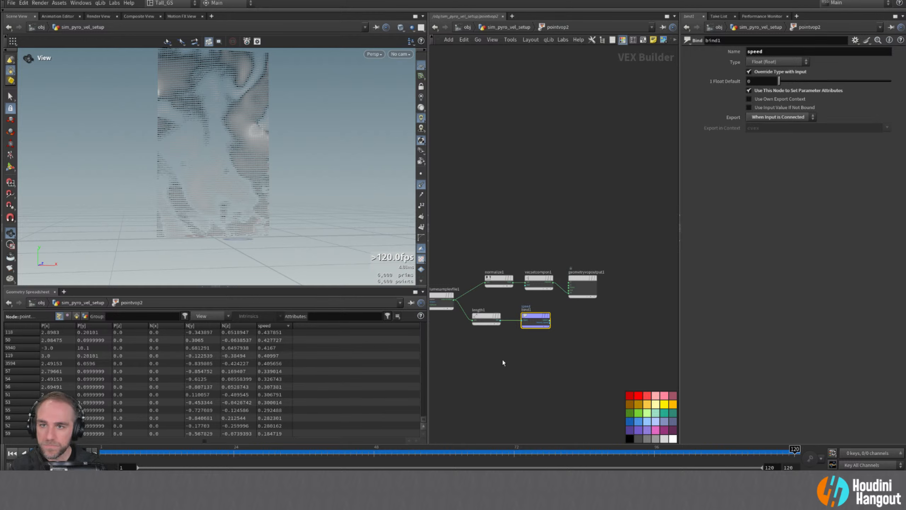
left_click(502, 360)
key("Tab")
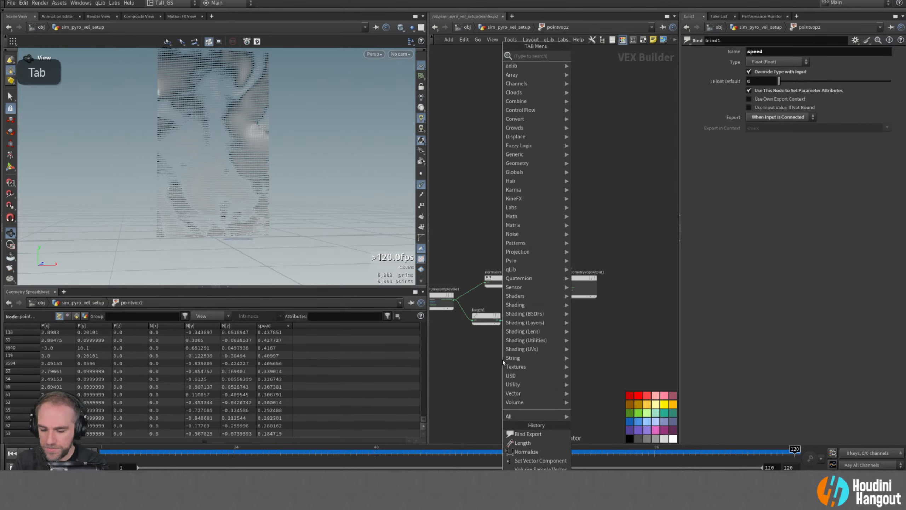
type("l")
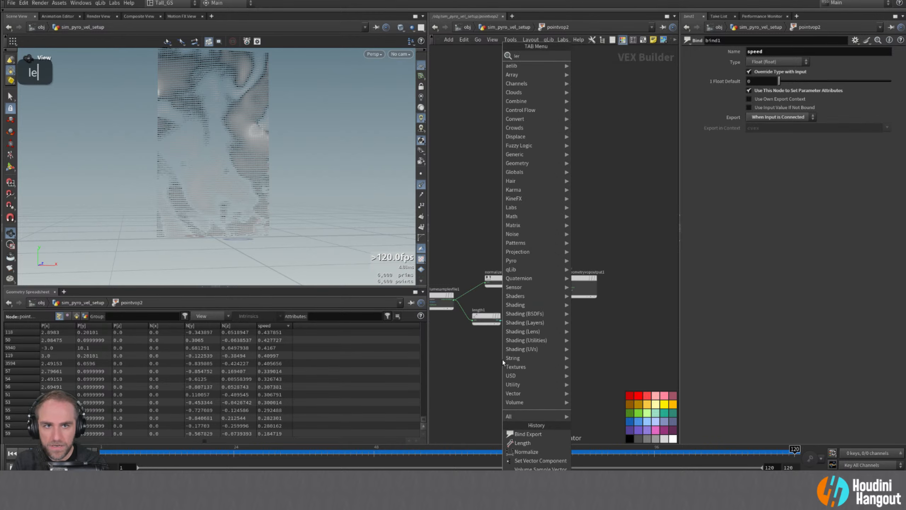
type("inear")
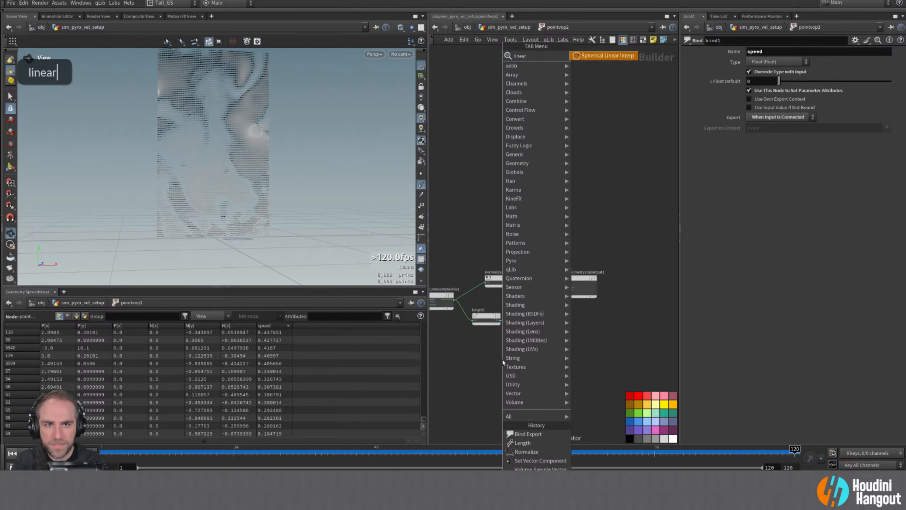
key("BackSpace")
key("BackSpace")
key("BackSpace")
key("BackSpace")
key("BackSpace")
key("BackSpace")
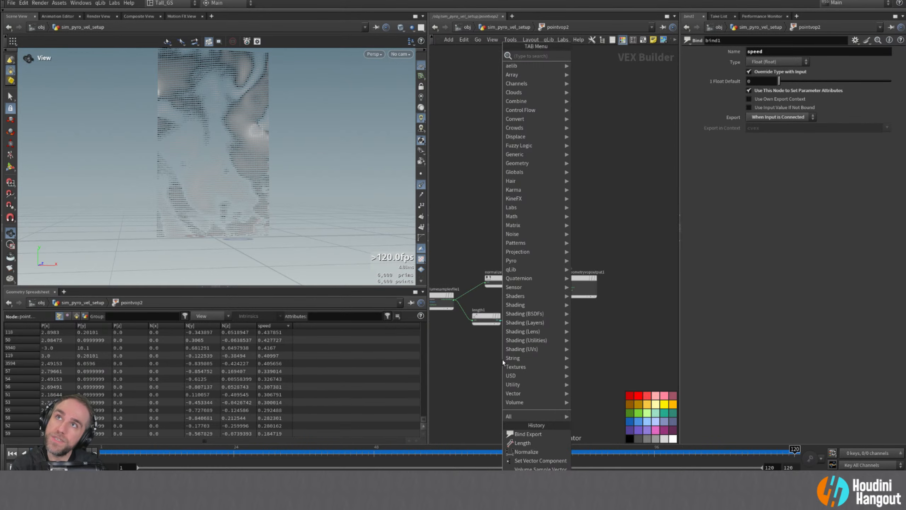
- Add a Mix node near bind1 and set its signature to 3D Vector
type("vec")
key("Return")
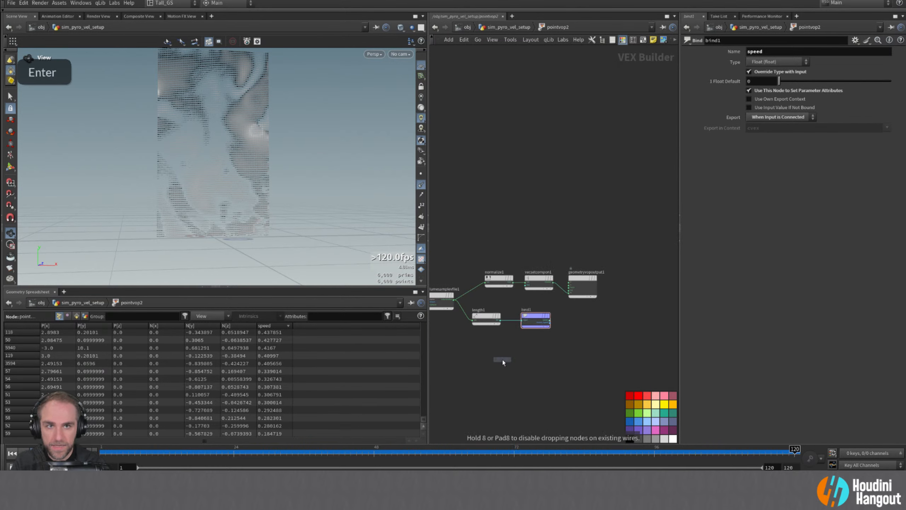
left_click(586, 328)
right_click_drag(568, 382, 575, 359)
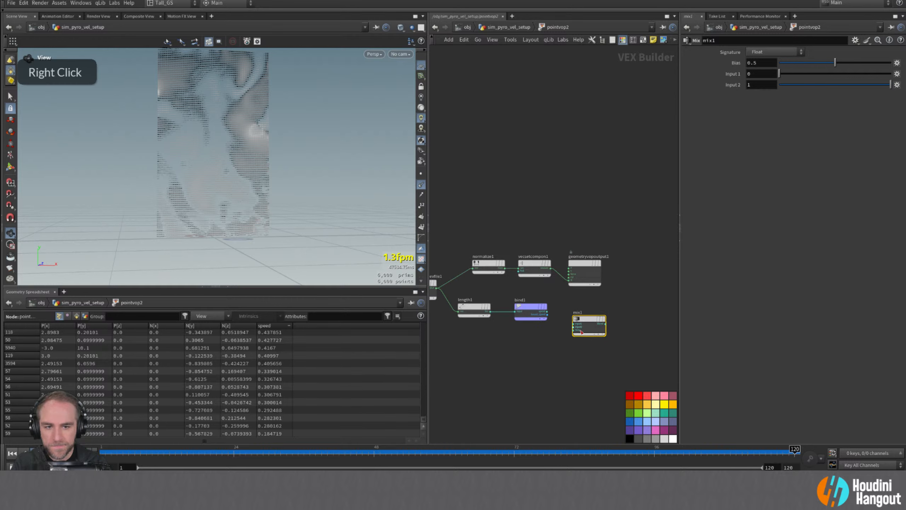
left_click(772, 51)
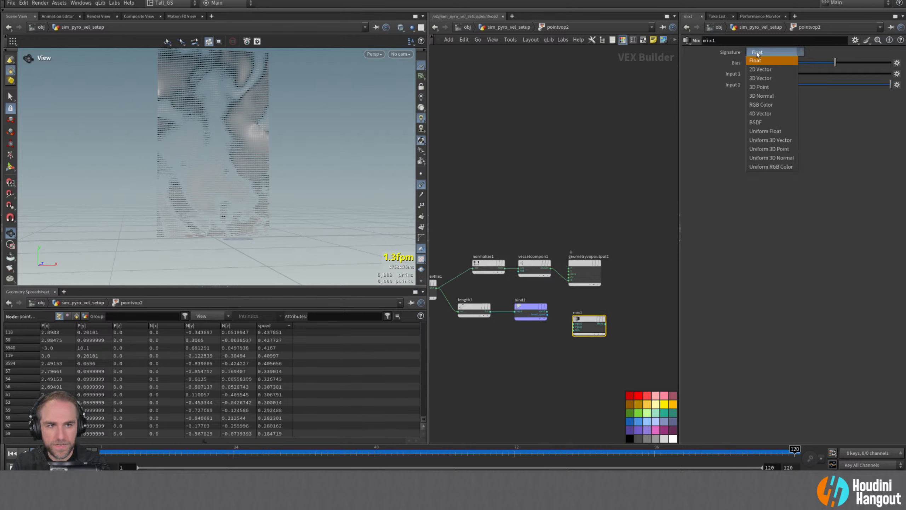
left_click(762, 78)
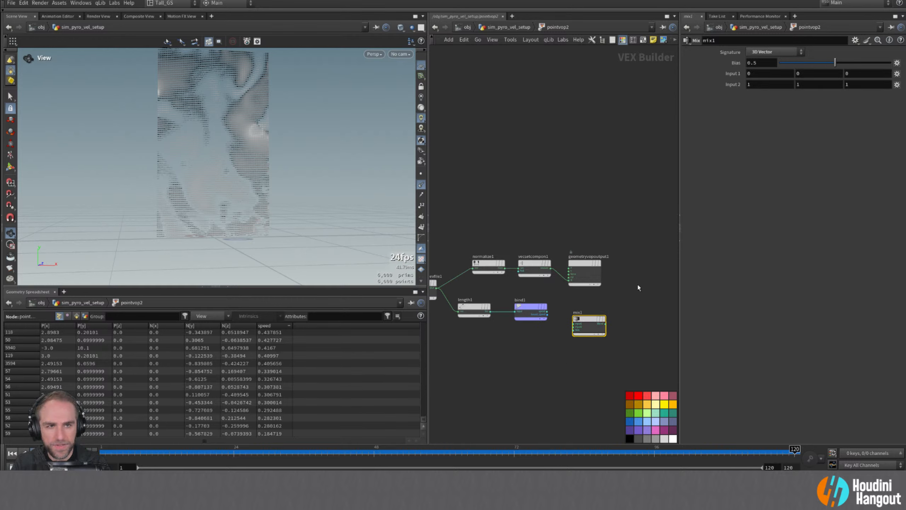
left_click_drag(592, 335, 603, 328)
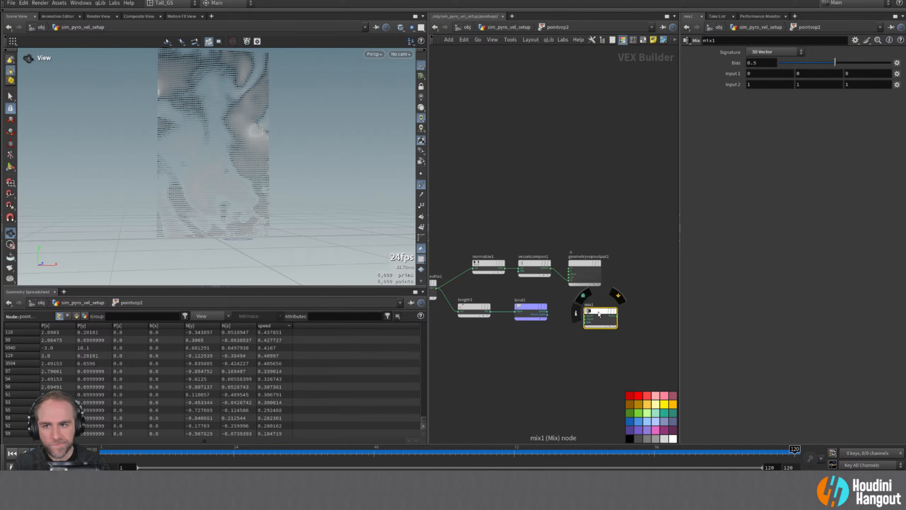
- Return to frame 1, go back up to the geometry network and display matchsize1's output
left_click_drag(111, 454, 100, 454)
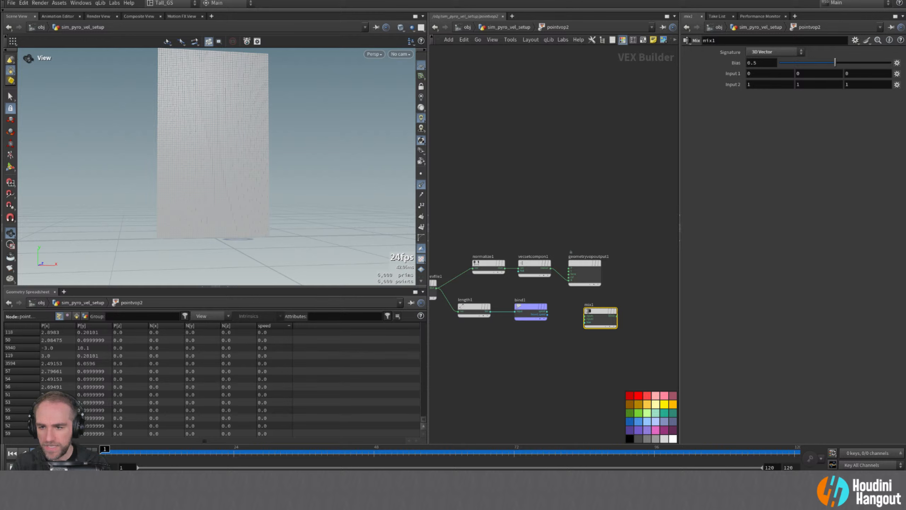
key("u")
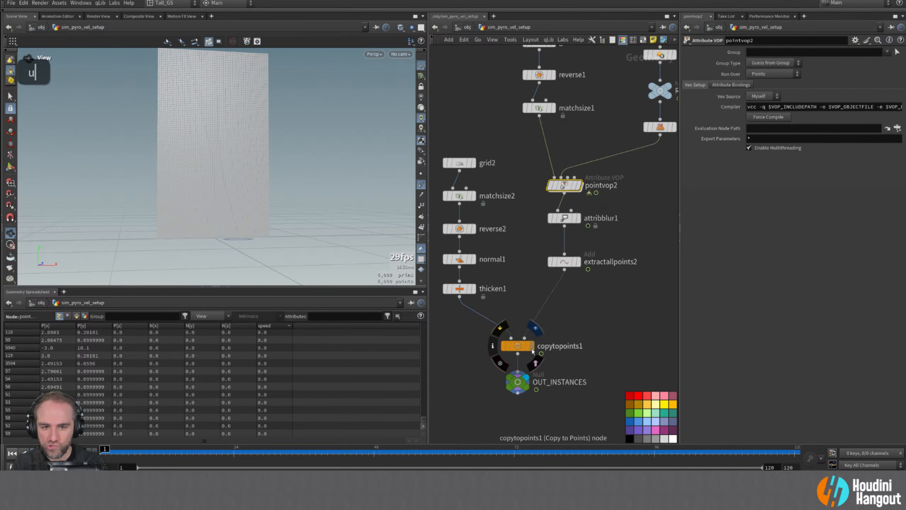
left_click(575, 186)
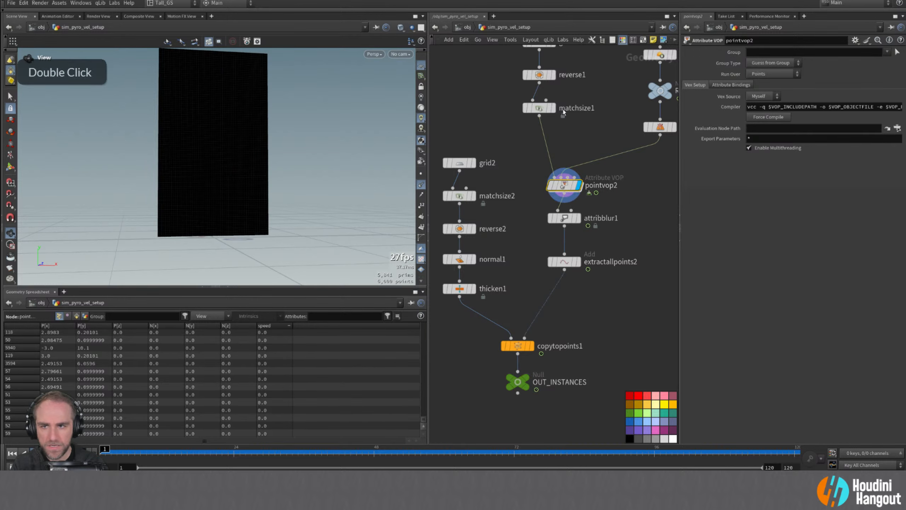
left_click(553, 108)
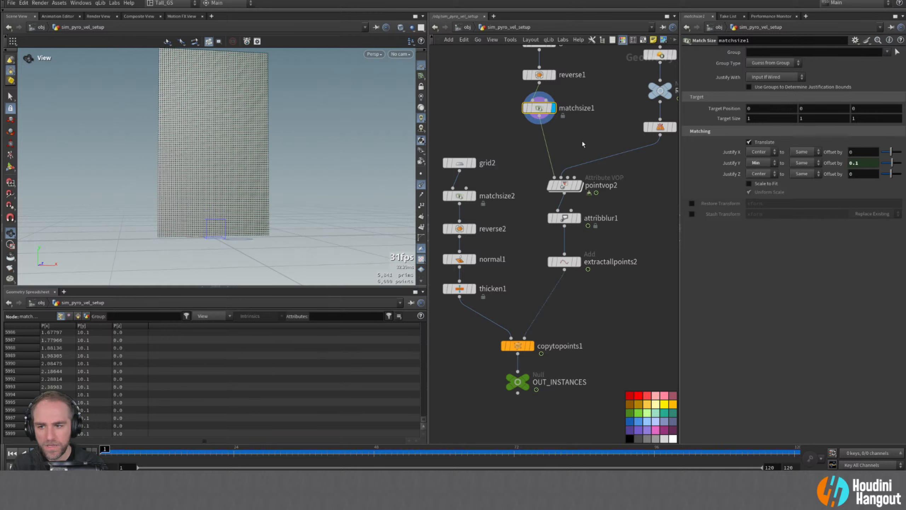
- Insert a Normal node between matchsize1 and pointvop2, display it and set it to add normals to points
key("Tab")
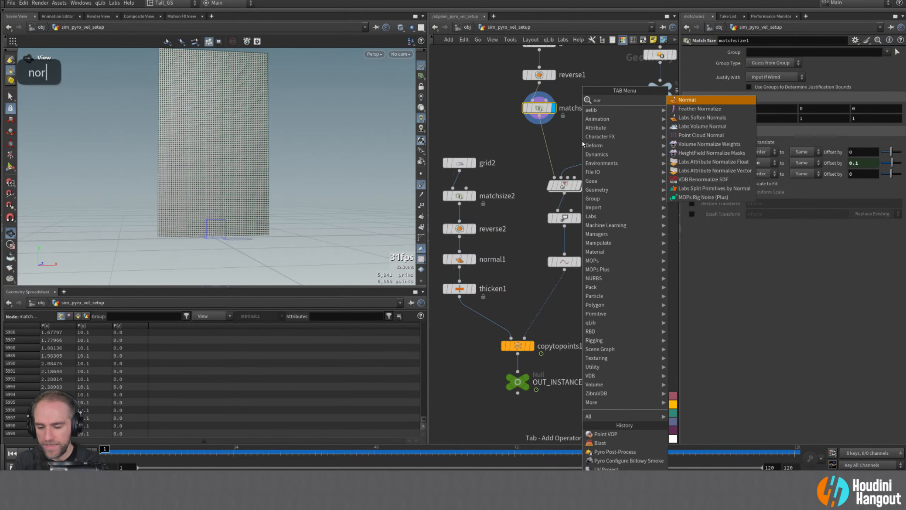
key("Return")
left_click(539, 140)
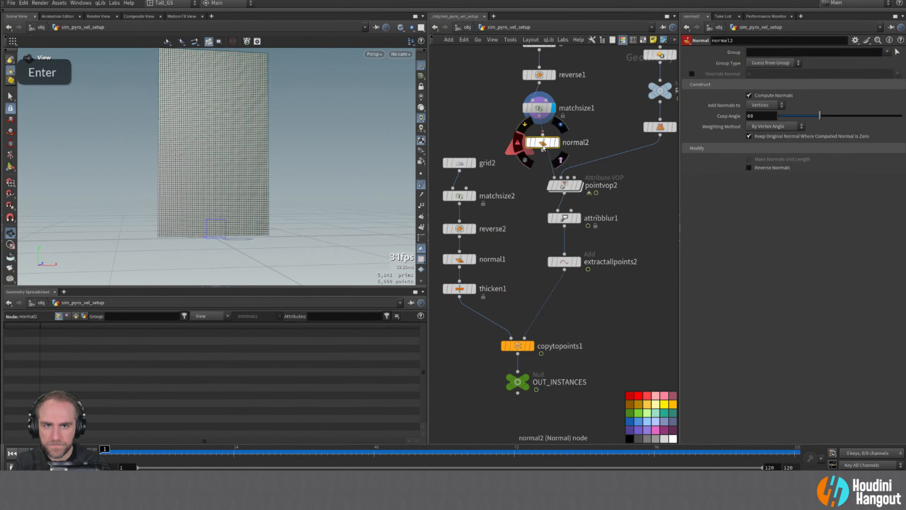
double_click(539, 142)
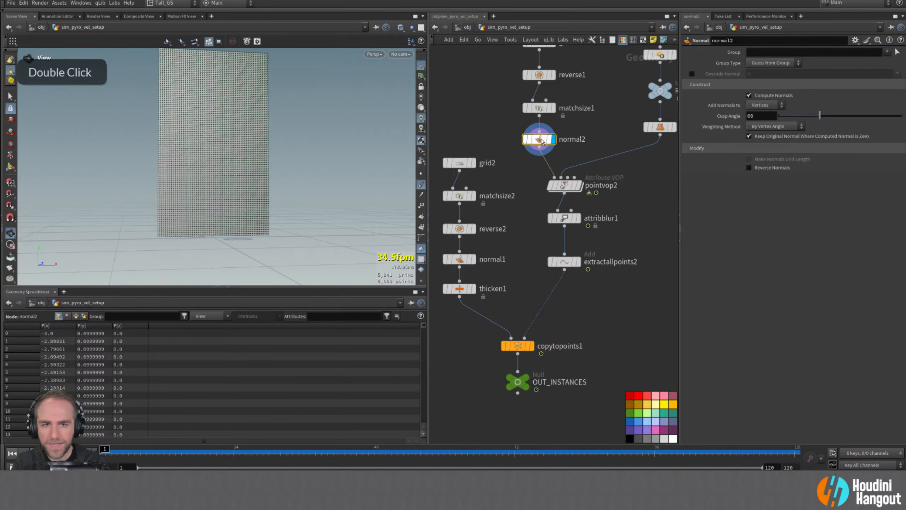
left_click(763, 105)
left_click(760, 105)
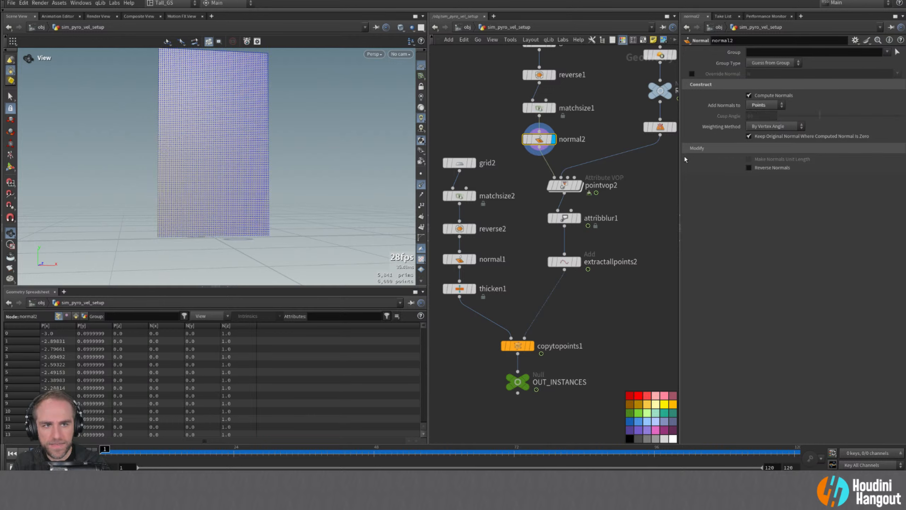
left_click_drag(190, 173, 243, 178, "alt")
right_click_drag(243, 178, 251, 151, "alt")
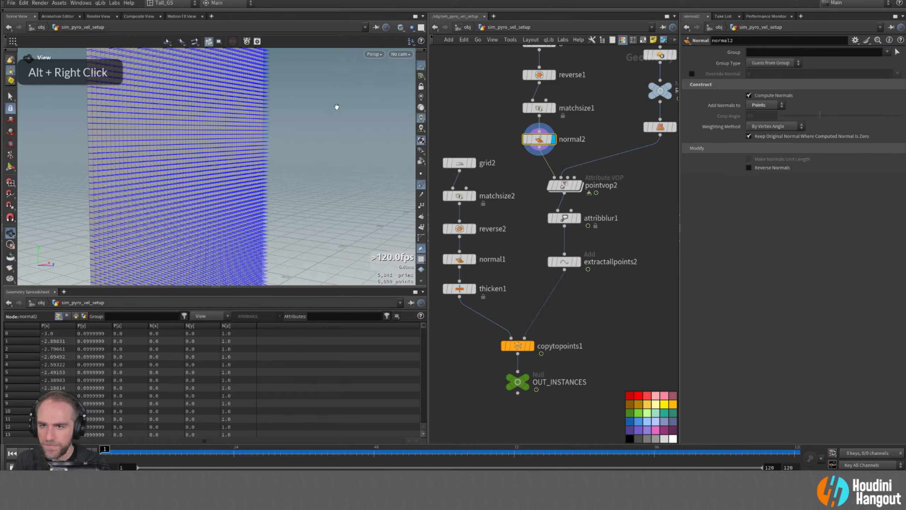
- Move pointvop2 aside and rewire copytopoints1's target points input directly to normal2
left_click_drag(565, 185, 588, 177)
left_click_drag(524, 337, 542, 159)
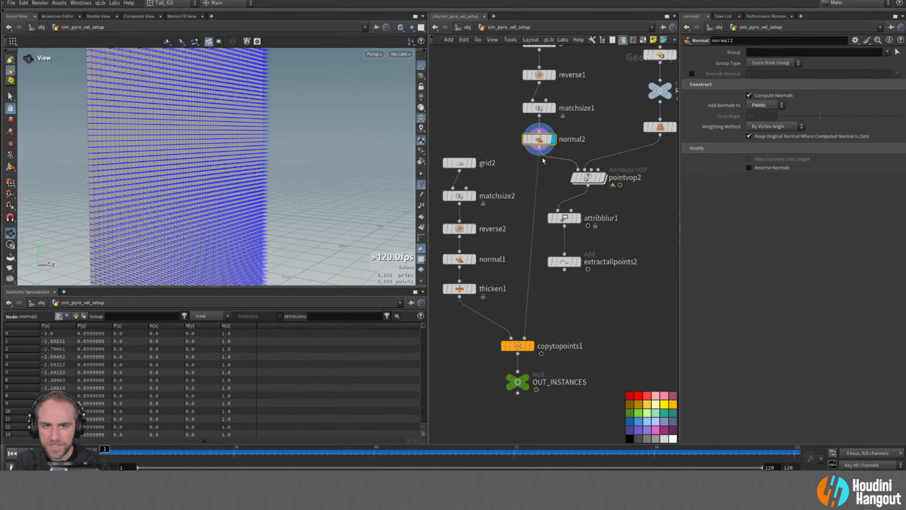
- Display OUT_INSTANCES and wire extractallpoints2 into copytopoints1's target points input
left_click(528, 377)
left_click_drag(224, 200, 203, 192, "alt")
right_click_drag(203, 192, 202, 214, "alt")
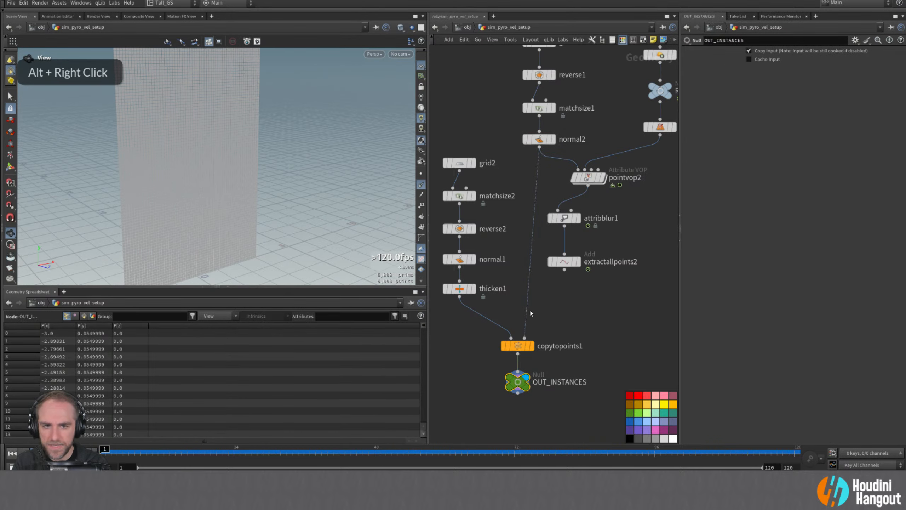
left_click_drag(563, 270, 525, 338)
- Line up pointvop2, attribblur1 and extractallpoints2 in a column between normal2 and copytopoints1
left_click_drag(578, 177, 568, 205)
left_click(568, 215)
left_click_drag(565, 248, 566, 241)
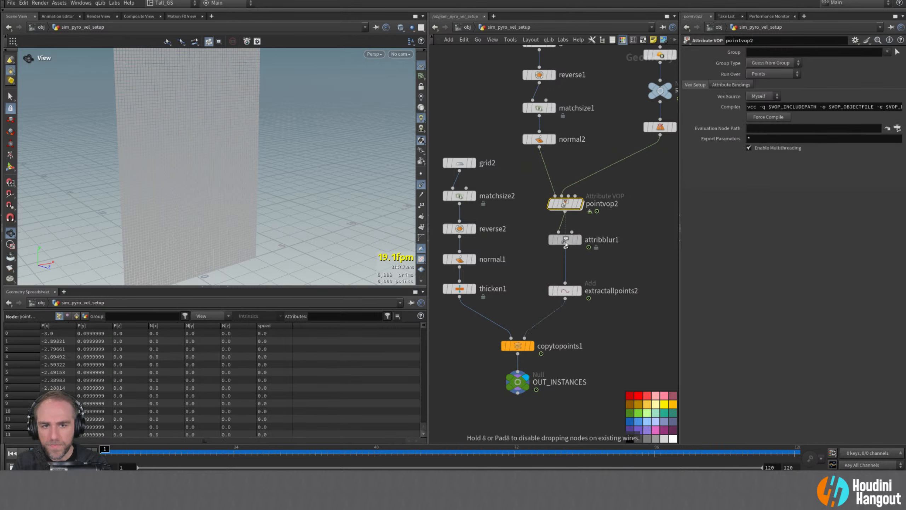
left_click_drag(564, 294, 564, 275)
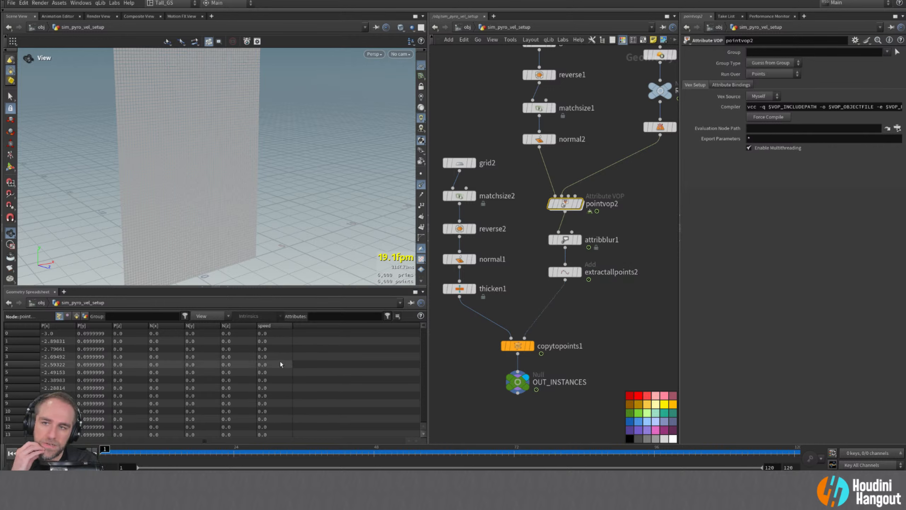
- Go inside pointvop2 and move mix1 above the normalize1 and vecsetcompon1 nodes
double_click(564, 204)
middle_click_drag(468, 218, 497, 213)
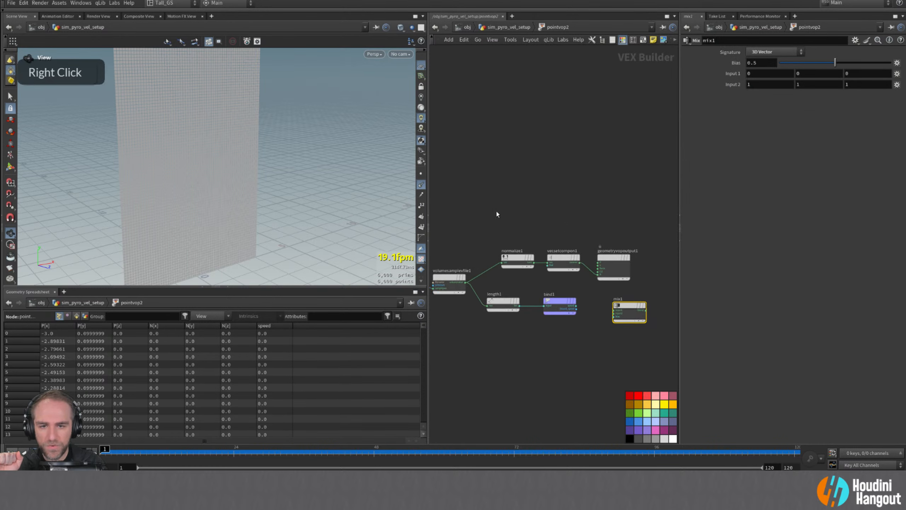
right_click_drag(496, 212, 513, 203)
middle_click_drag(491, 216, 588, 162)
right_click_drag(588, 162, 551, 185)
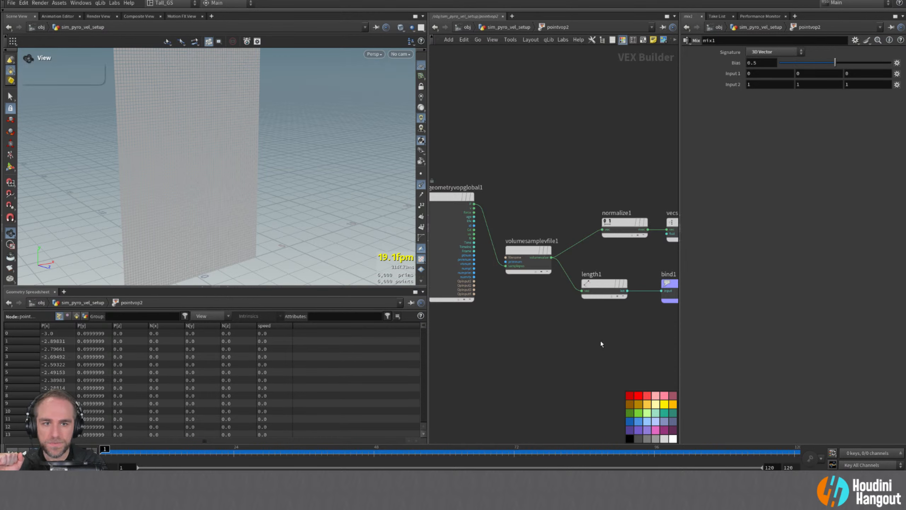
middle_click_drag(600, 340, 493, 342)
left_click_drag(483, 139, 514, 155)
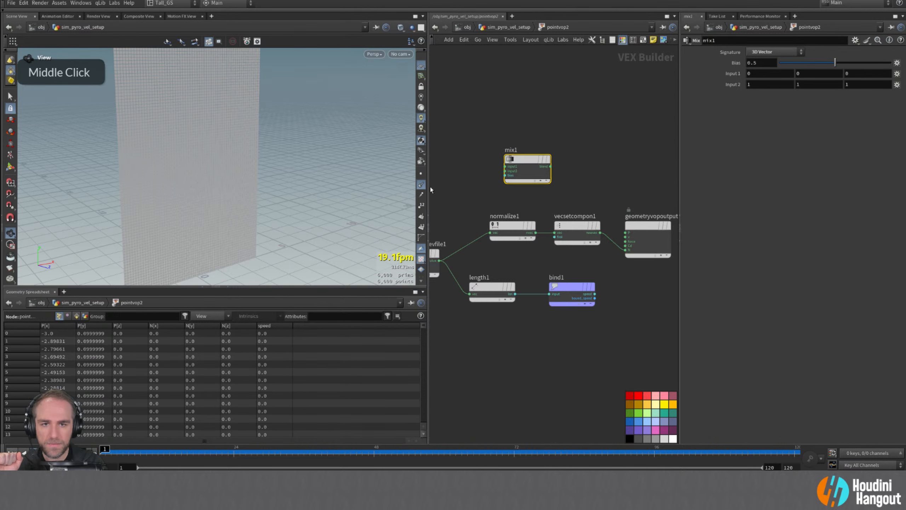
- Wire length1's output into mix1's bias and normalize1's output into mix1's second input
middle_click_drag(465, 231, 558, 250)
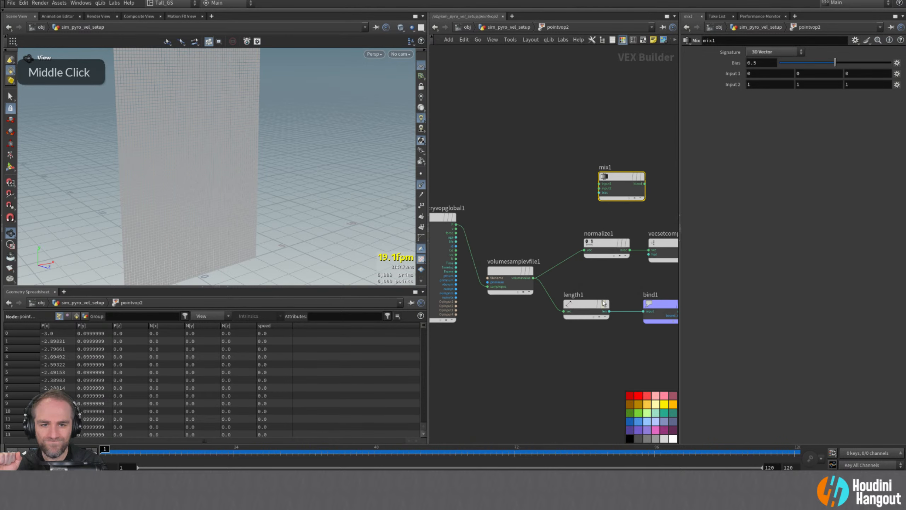
left_click_drag(608, 311, 601, 193)
middle_click_drag(600, 193, 532, 195)
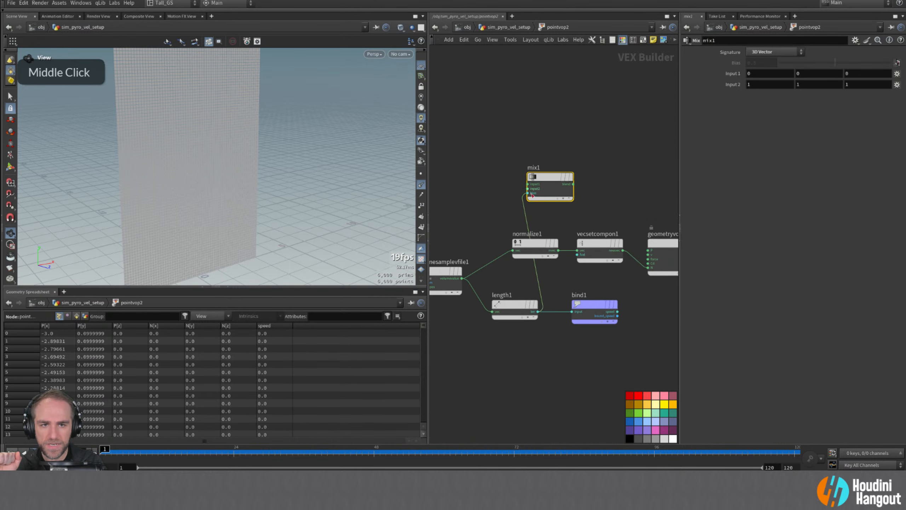
left_click_drag(532, 195, 582, 199)
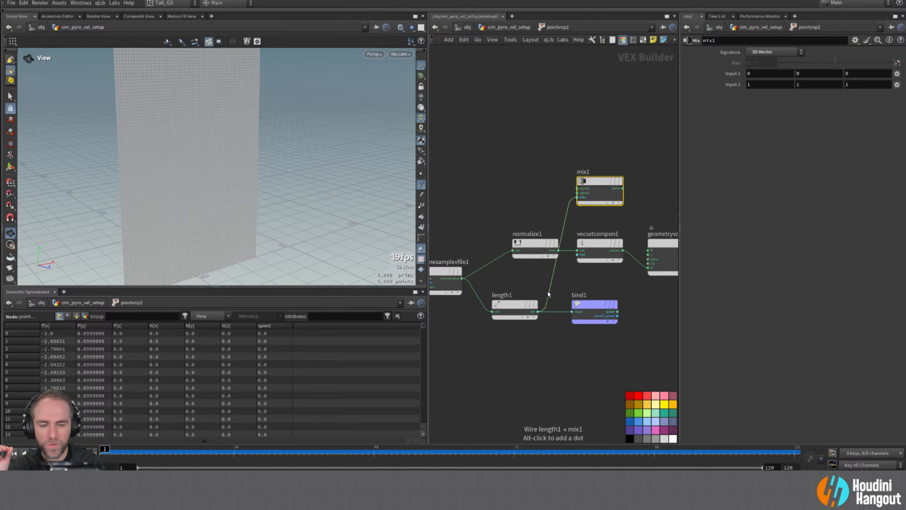
left_click_drag(549, 260, 577, 193)
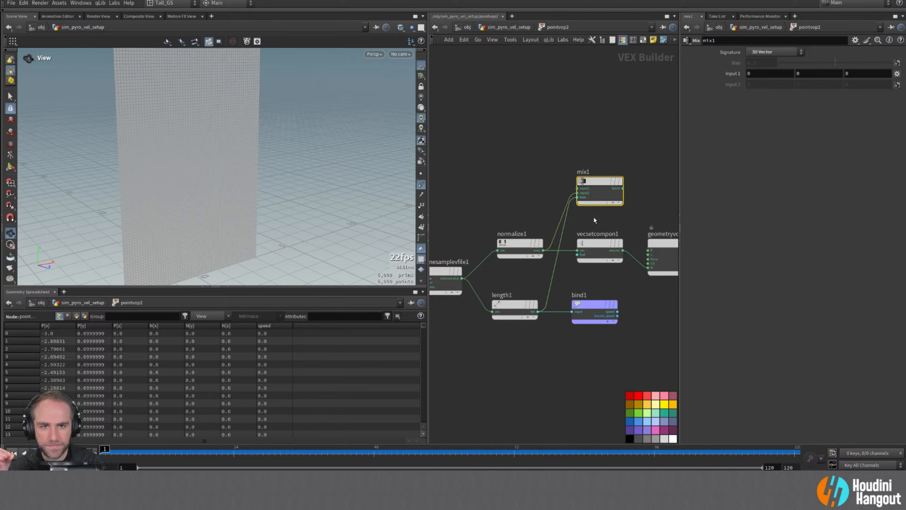
- Shift vecsetcompon1 and the output node aside, feed mix1's result into vecsetcompon1 and place mix1 between normalize1 and vecsetcompon1
middle_click_drag(610, 223, 566, 228)
left_click_drag(614, 224, 634, 260)
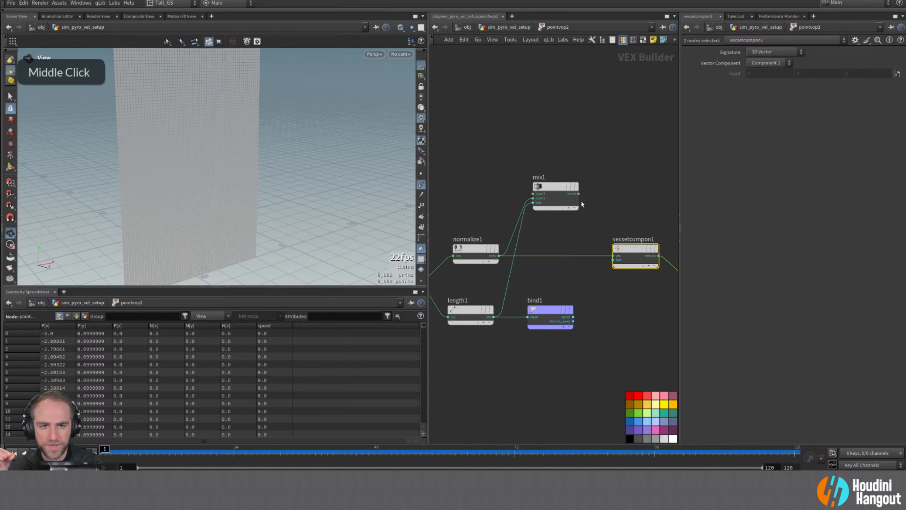
left_click_drag(578, 194, 613, 252)
left_click(614, 253)
left_click_drag(551, 189, 550, 246)
right_click_drag(572, 200, 556, 200)
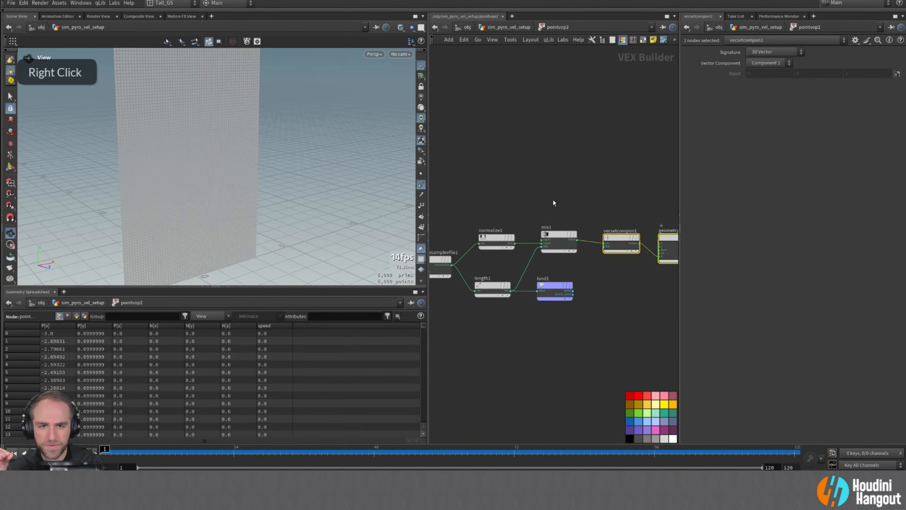
- Wire the global N output over the other nodes through two dots into mix1's first input, and scrub the opening frames back to frame 1
middle_click_drag(556, 201, 613, 203)
left_click(449, 253)
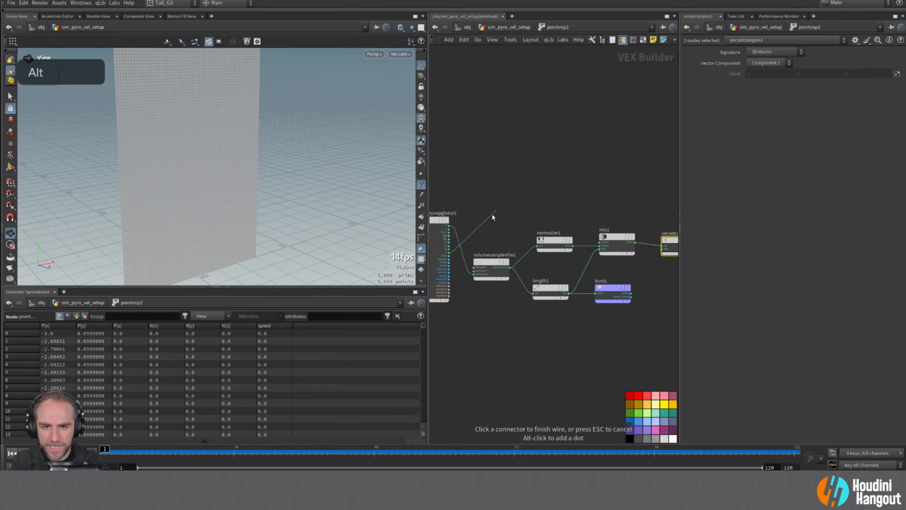
left_click(489, 209, "alt")
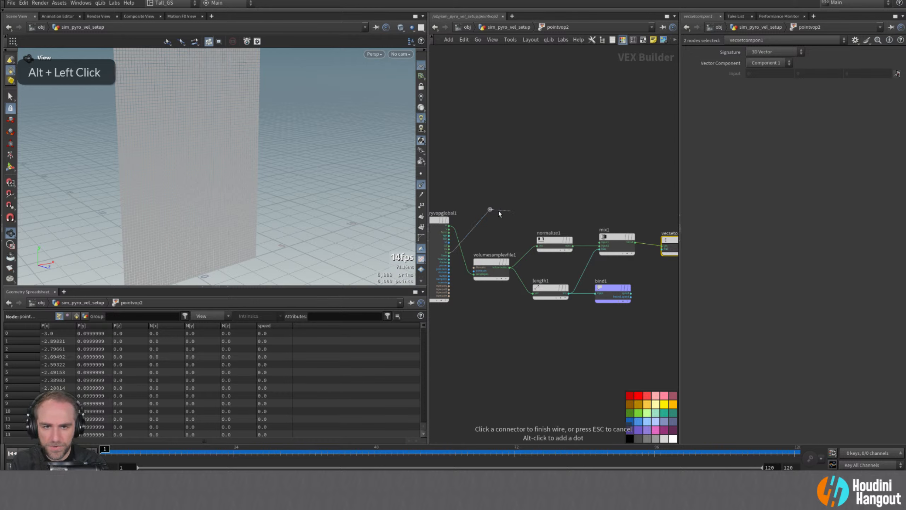
left_click(577, 210, "alt")
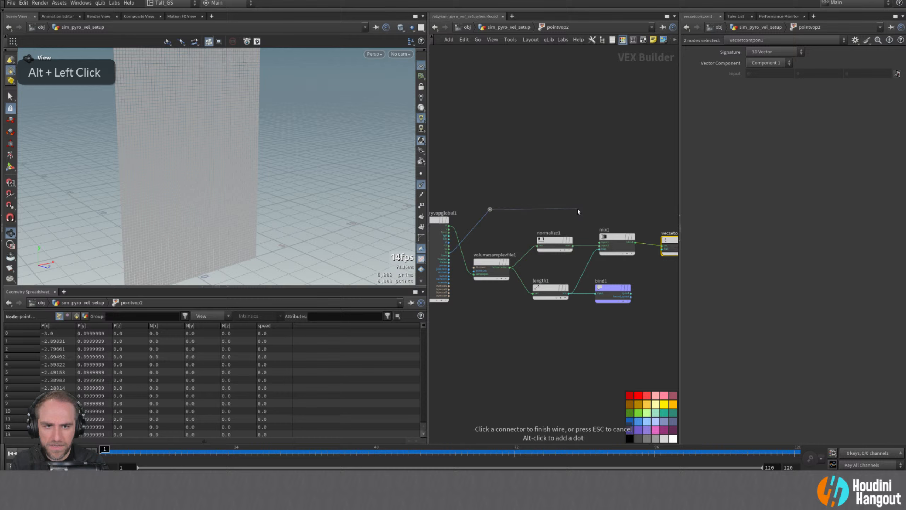
left_click(594, 245)
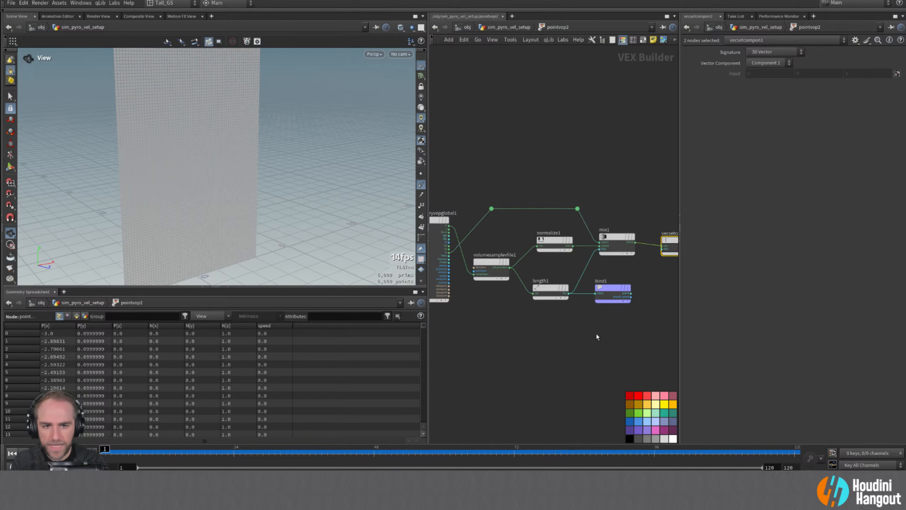
middle_click_drag(574, 232, 531, 234)
left_click_drag(148, 457, 104, 450)
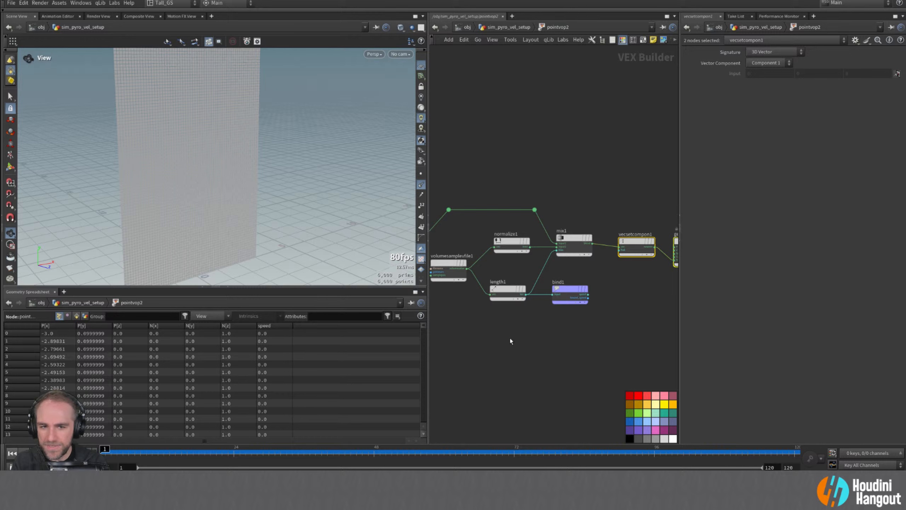
- Insert a Fit Range node on the wire from length1 to mix1's bias and move bind1 below it
key("Tab")
type("fit")
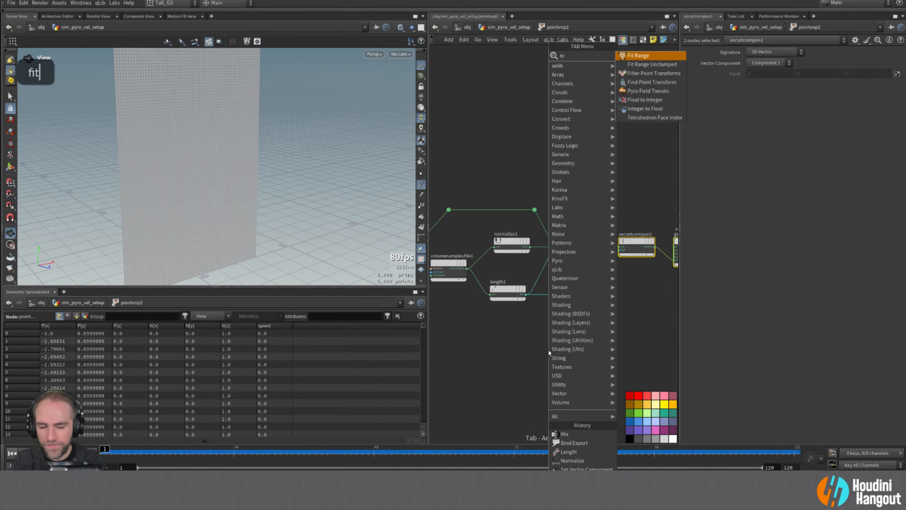
key("Return")
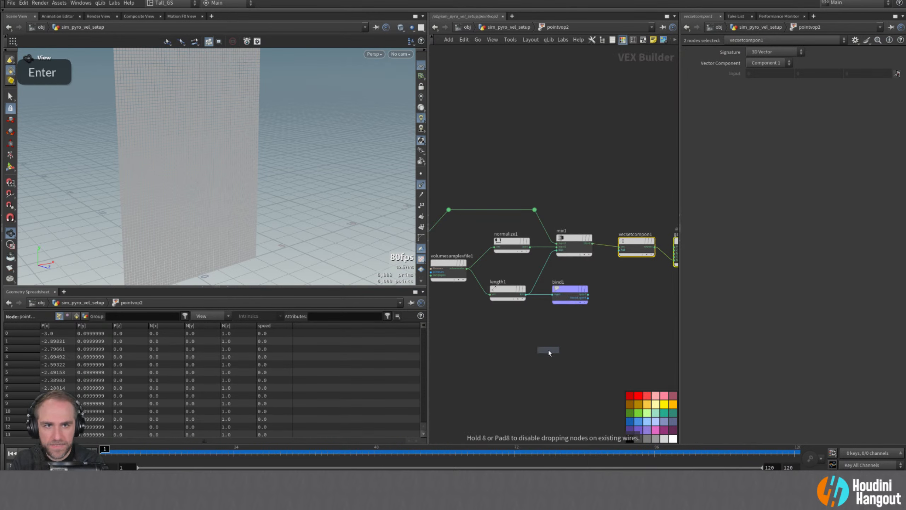
left_click(543, 277)
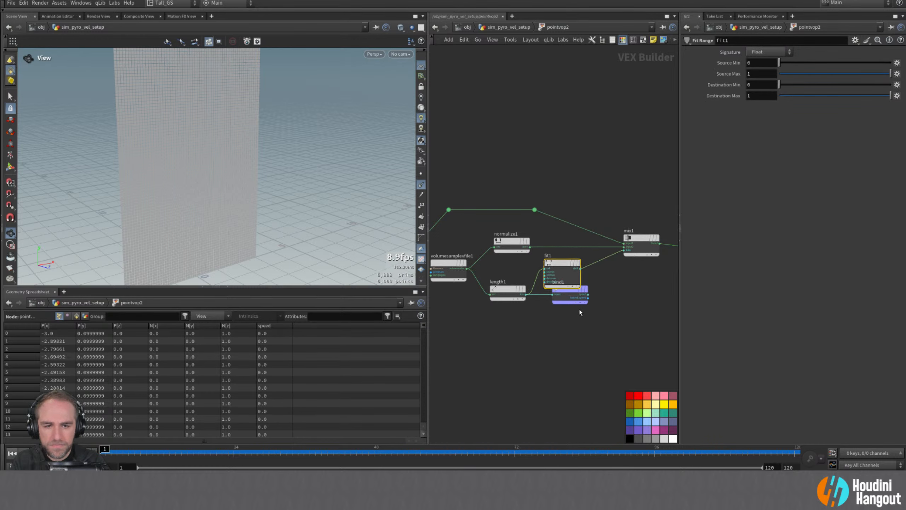
left_click_drag(574, 294, 569, 350)
left_click_drag(561, 277, 569, 287)
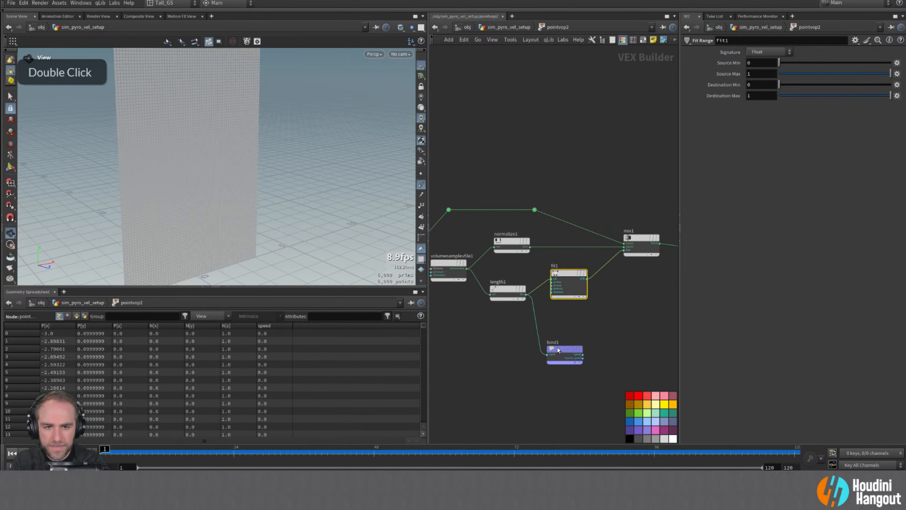
- Align the Bind node below the Fit Range node and sort the point spreadsheet by speed at frame 118
left_click_drag(557, 348, 560, 333)
left_click_drag(195, 443, 788, 460)
left_click(271, 327)
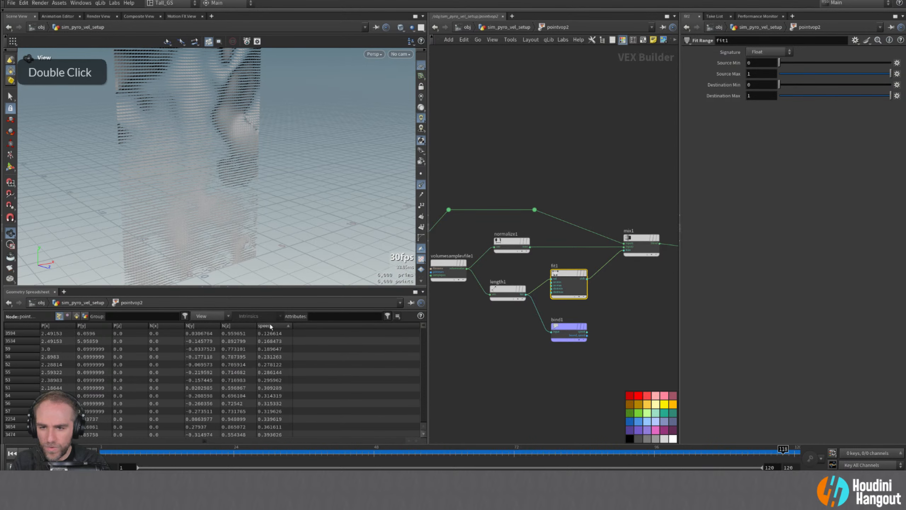
scroll(300, 375, "up", 1)
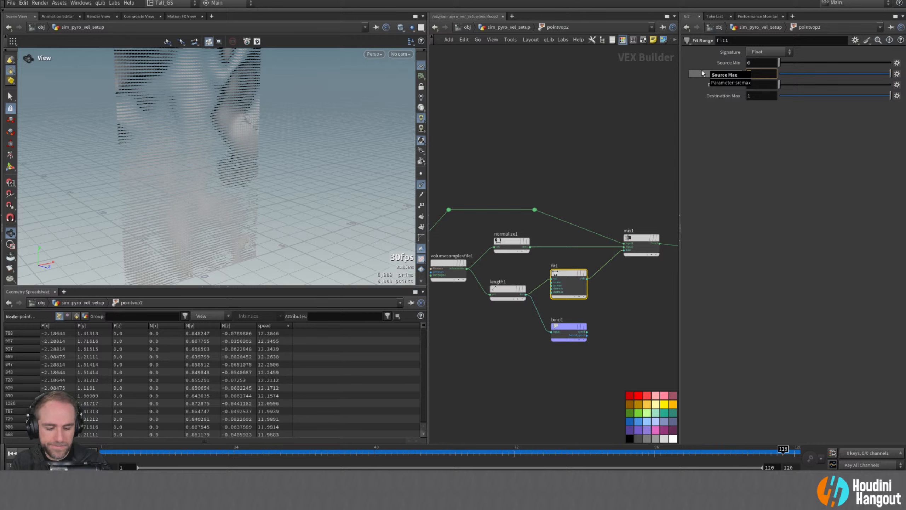
- Set the Fit Range node's Source Min to 0.5 and Source Max to 5
type("5")
key("Return")
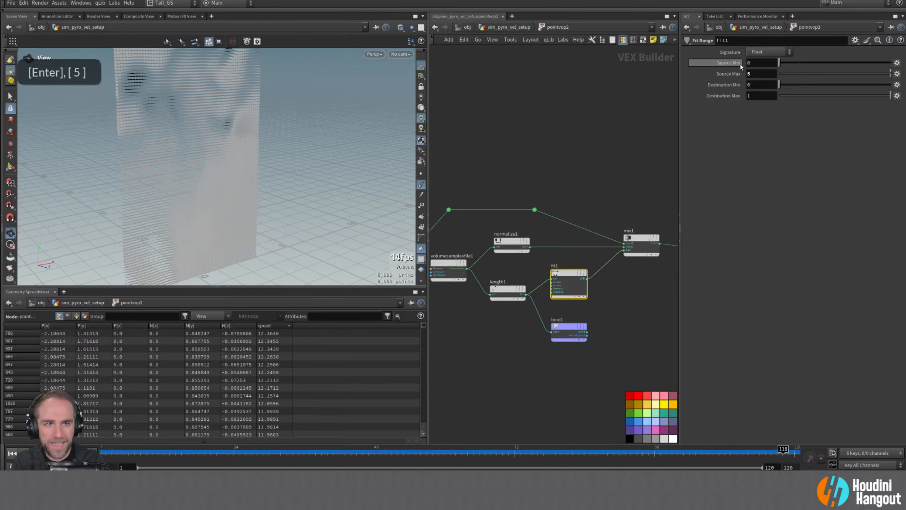
double_click(754, 63)
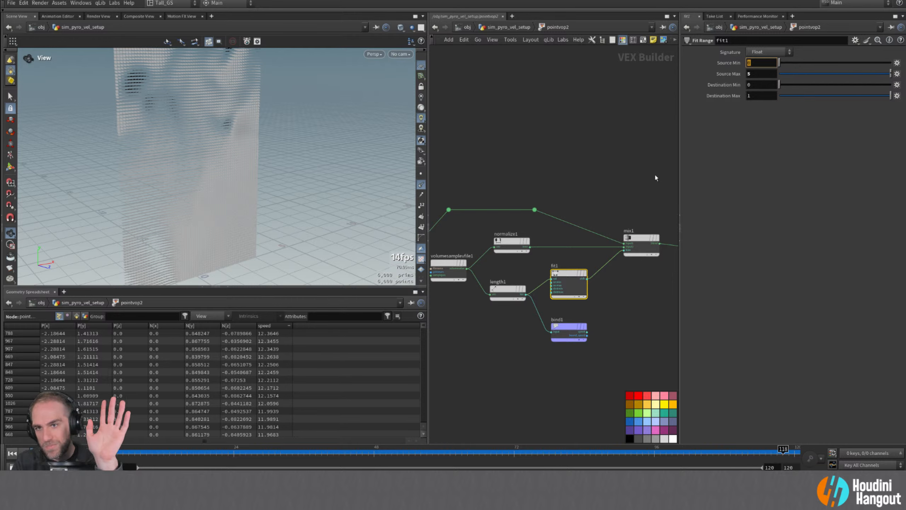
type("0.5")
key("Return")
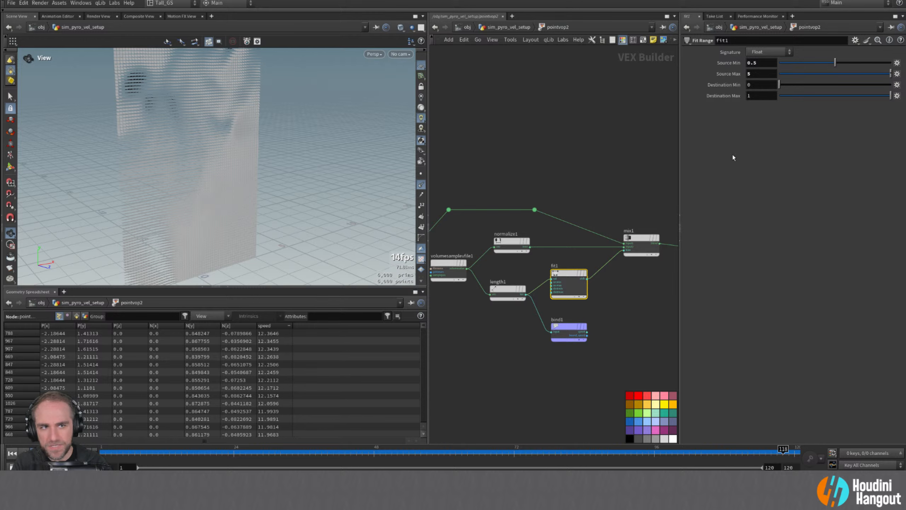
- Examine how the instanced grid tilts at the current frame from several angles and distances
left_click_drag(202, 210, 200, 211, "alt")
right_click_drag(200, 210, 229, 178, "alt")
left_click_drag(229, 178, 234, 208, "alt")
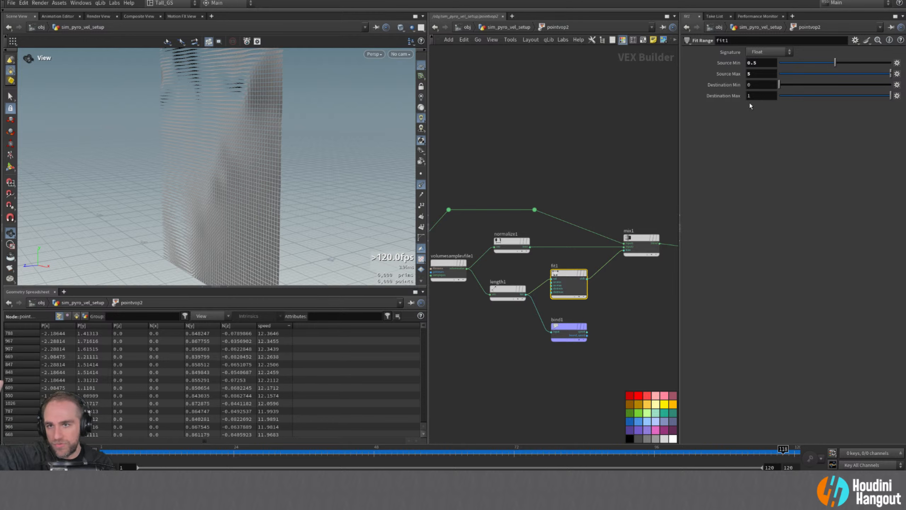
left_click_drag(247, 87, 307, 95, "alt")
right_click_drag(307, 94, 234, 119, "alt")
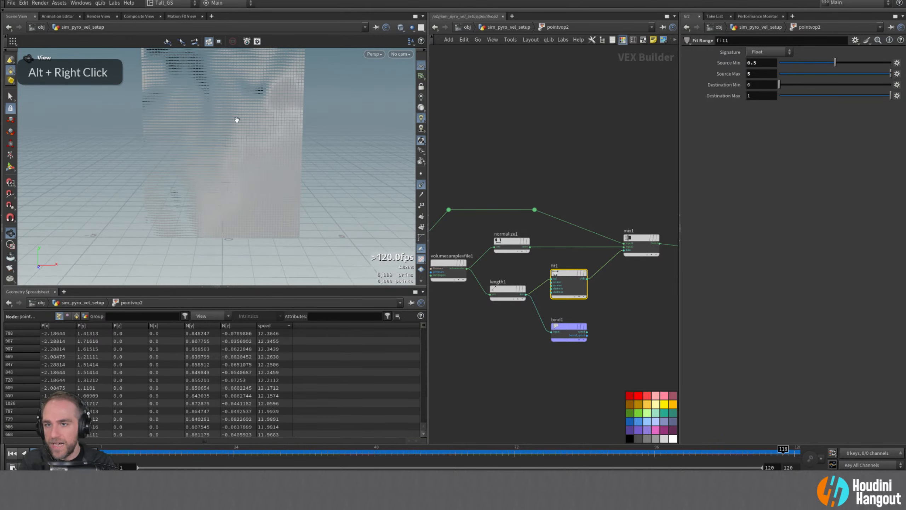
middle_click_drag(235, 119, 248, 157, "alt")
right_click_drag(247, 156, 220, 164, "alt")
middle_click_drag(221, 164, 225, 147, "alt")
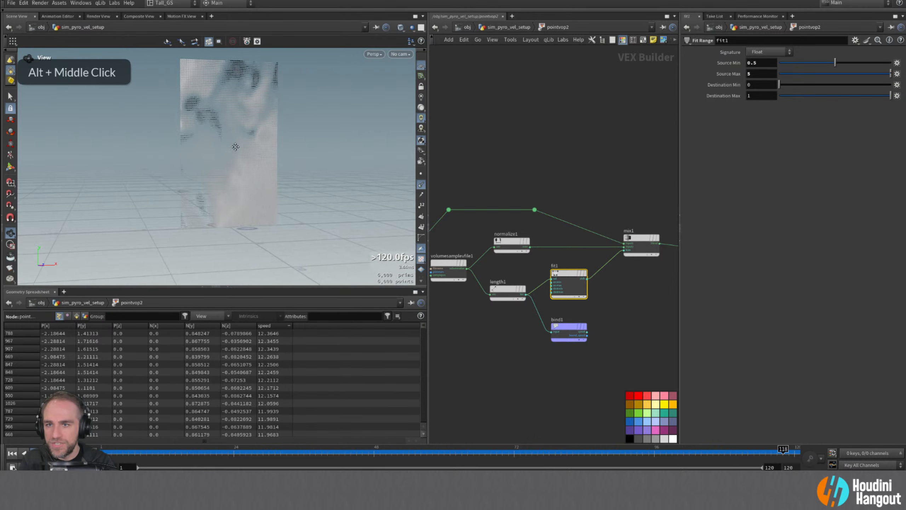
right_click_drag(225, 146, 235, 122, "alt")
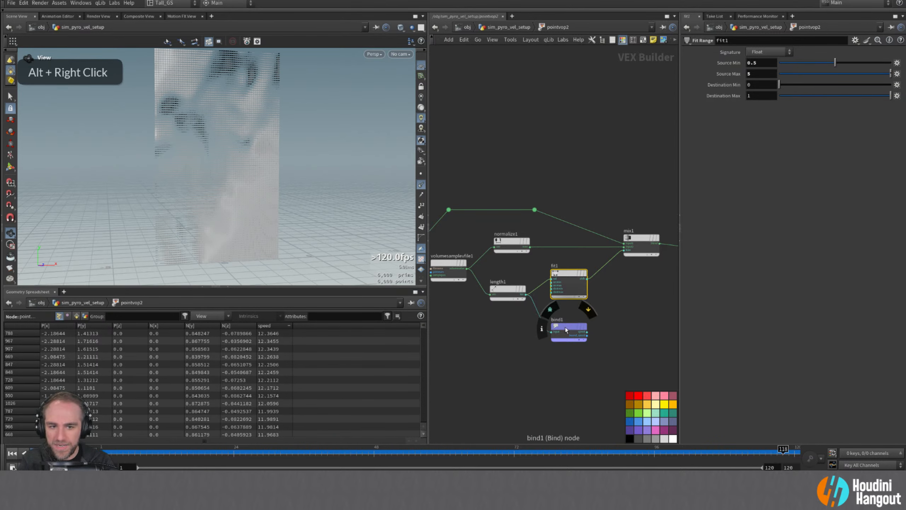
- Play the animation and examine how the smoke velocity turns the grid instances over time
left_click_drag(565, 327, 566, 323)
right_click_drag(643, 304, 621, 302, "alt")
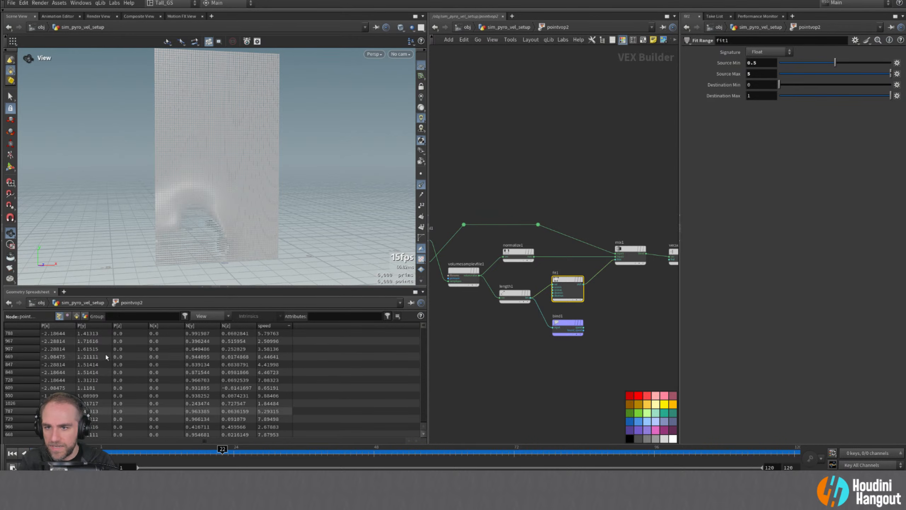
right_click_drag(218, 216, 218, 188, "alt")
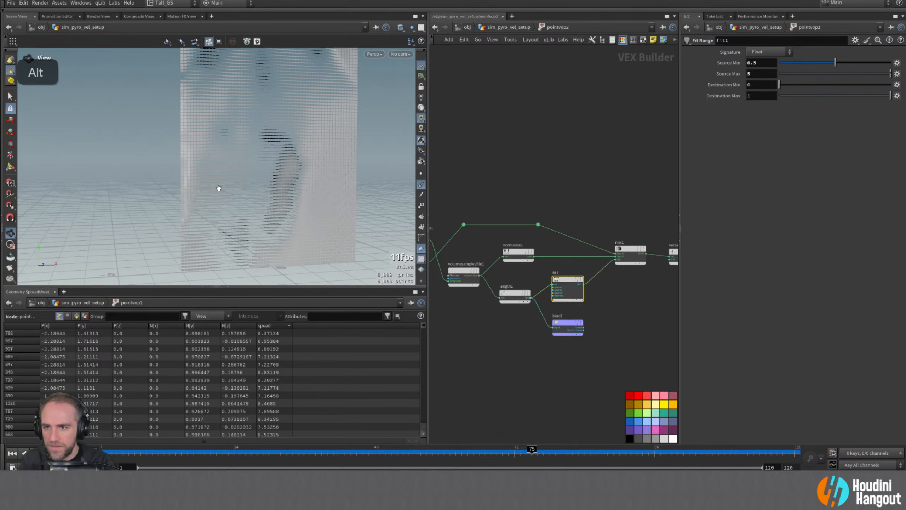
left_click_drag(218, 188, 168, 167, "alt")
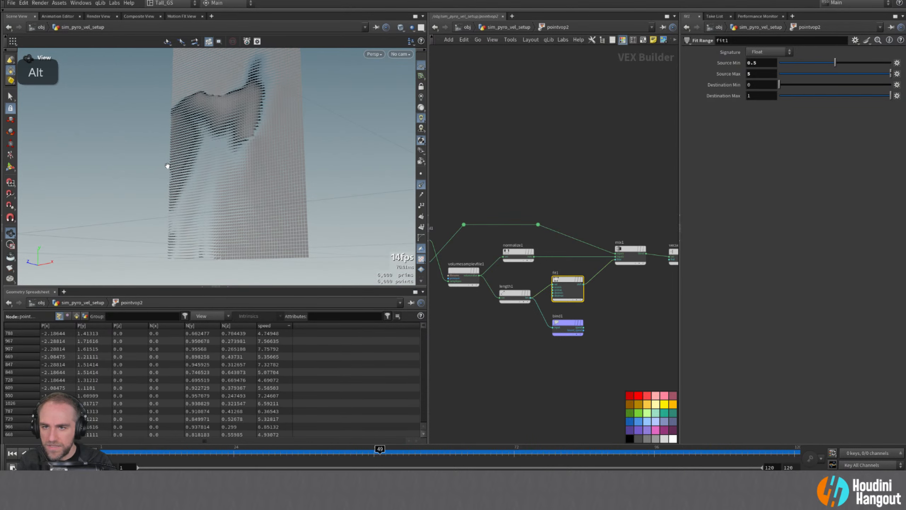
middle_click_drag(240, 151, 248, 184, "alt")
left_click_drag(248, 184, 293, 197, "alt")
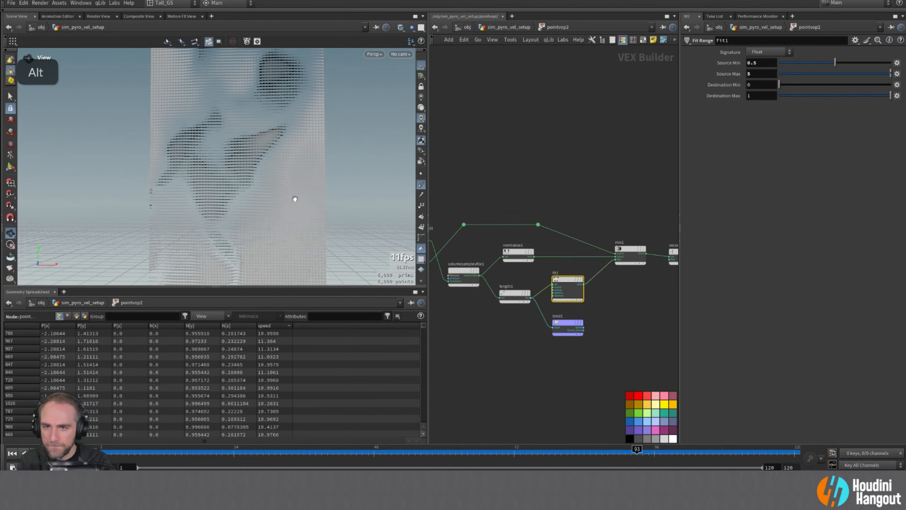
right_click_drag(294, 199, 259, 241, "alt")
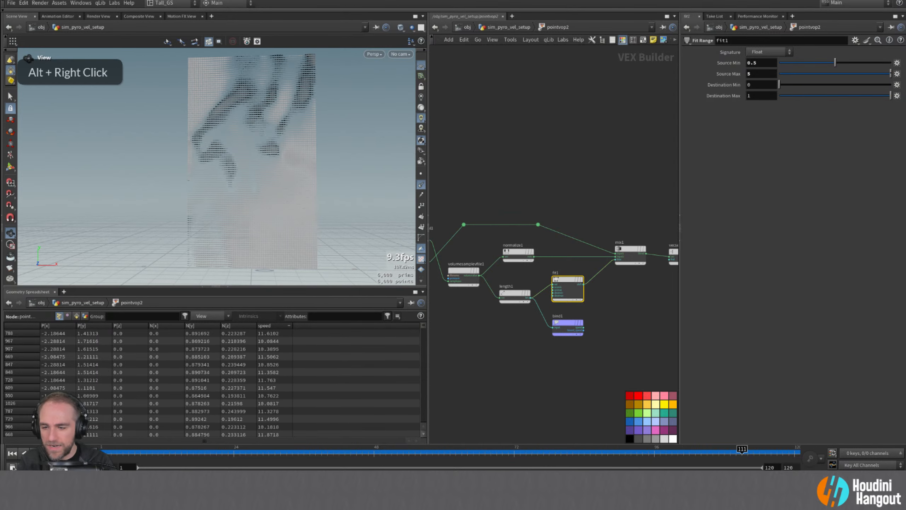
left_click_drag(235, 257, 298, 225, "alt")
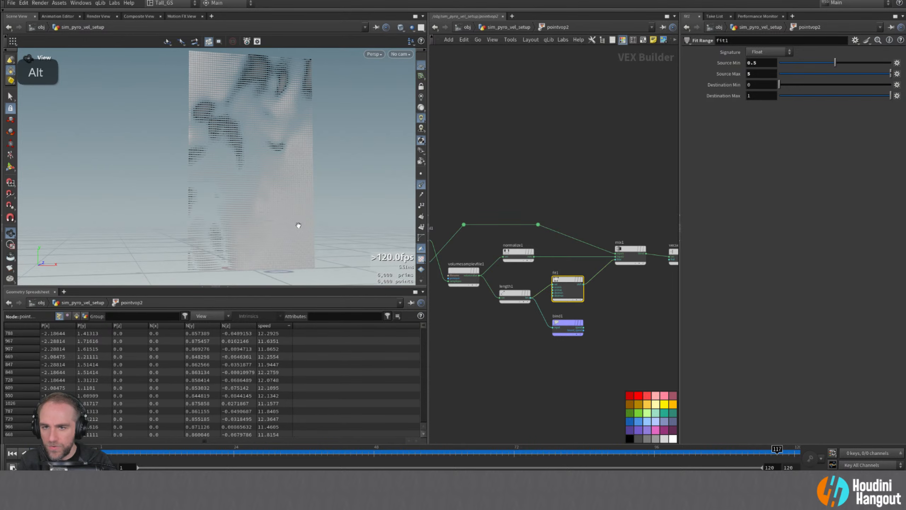
- Collapse the geometry spreadsheet to enlarge the viewport and inspect the tilted instances at frame 117
left_click(228, 288)
right_click_drag(263, 265, 374, 245, "alt")
middle_click_drag(374, 245, 291, 282, "alt")
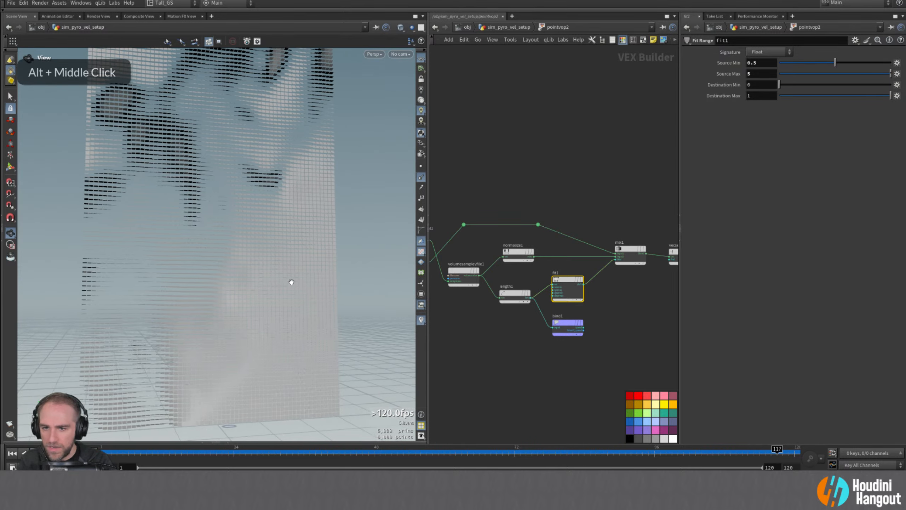
left_click_drag(291, 282, 312, 282, "alt")
right_click_drag(312, 282, 293, 300, "alt")
middle_click_drag(293, 300, 269, 314, "alt")
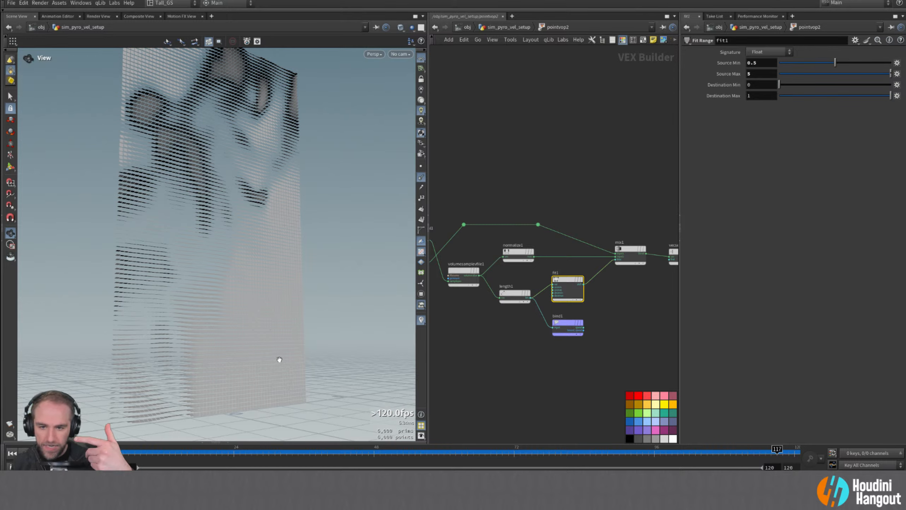
- Set the viewport background color scheme to Dark Grey
key("d")
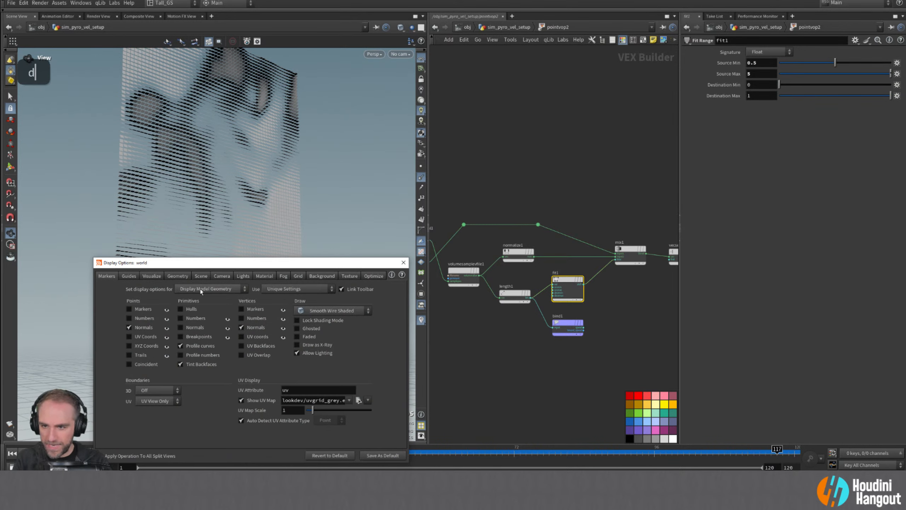
left_click(332, 278)
double_click(171, 286)
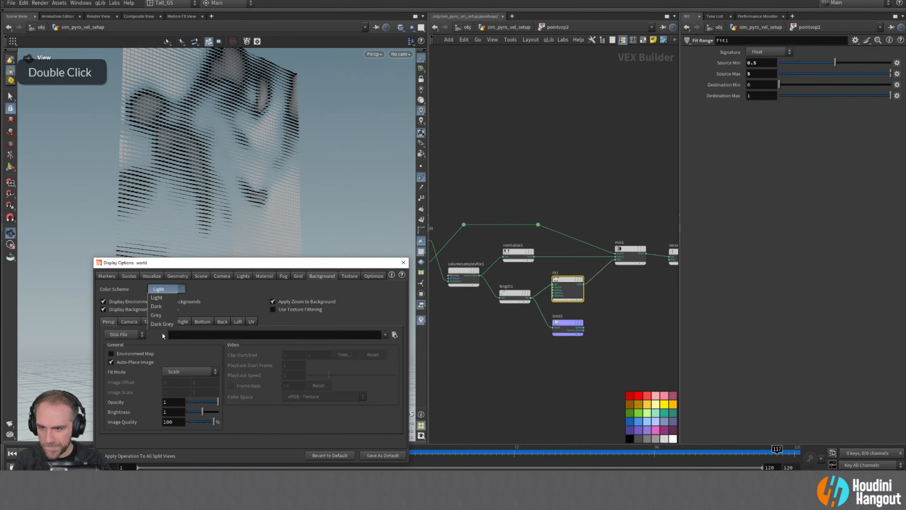
left_click(162, 333)
left_click(403, 262)
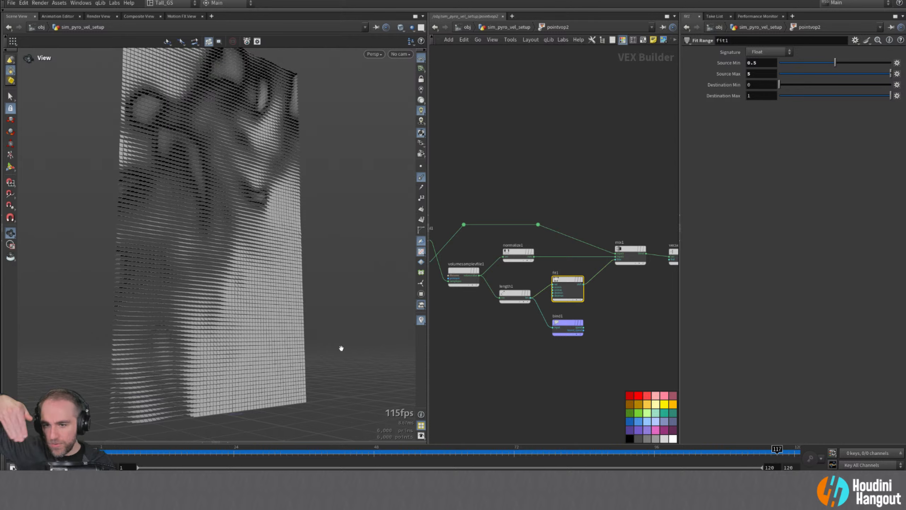
- Leave the pointvop2 network and display the smoke RENDER null above blast1 together with OUT_INSTANCES
key("u")
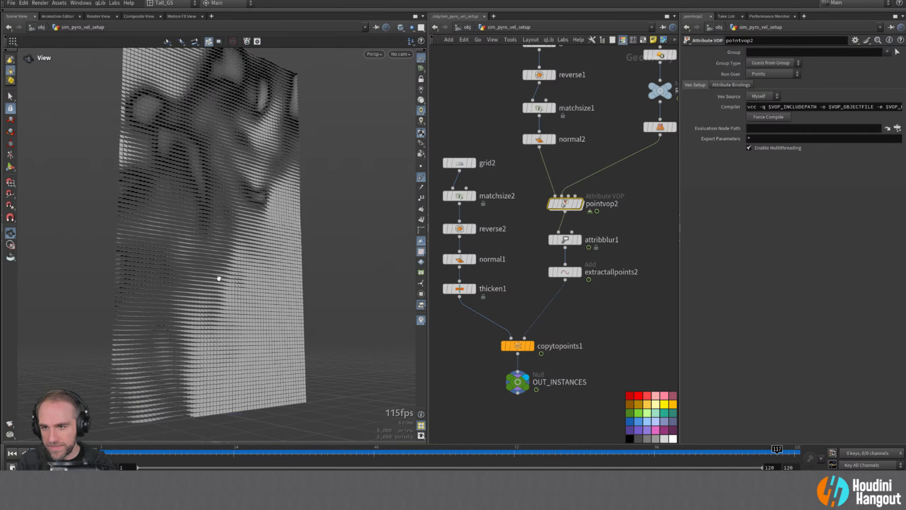
left_click(548, 223)
left_click(547, 223)
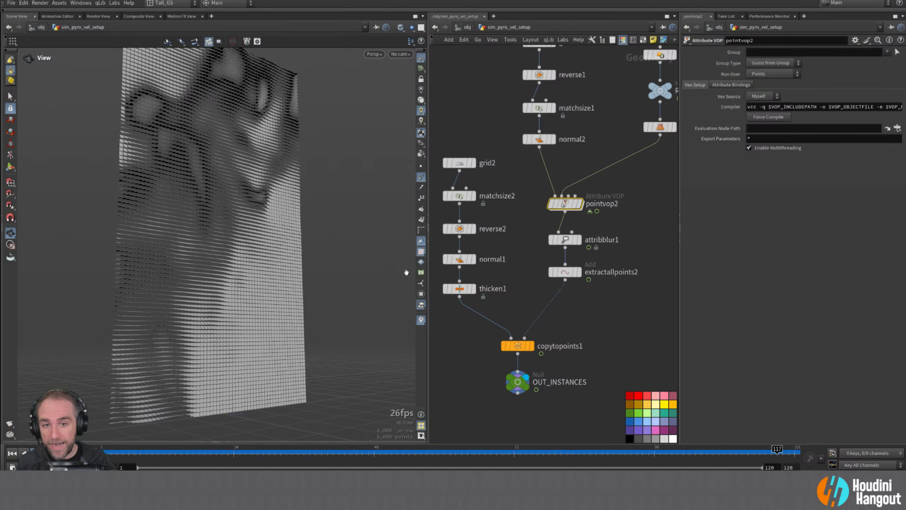
middle_click_drag(584, 153, 539, 205)
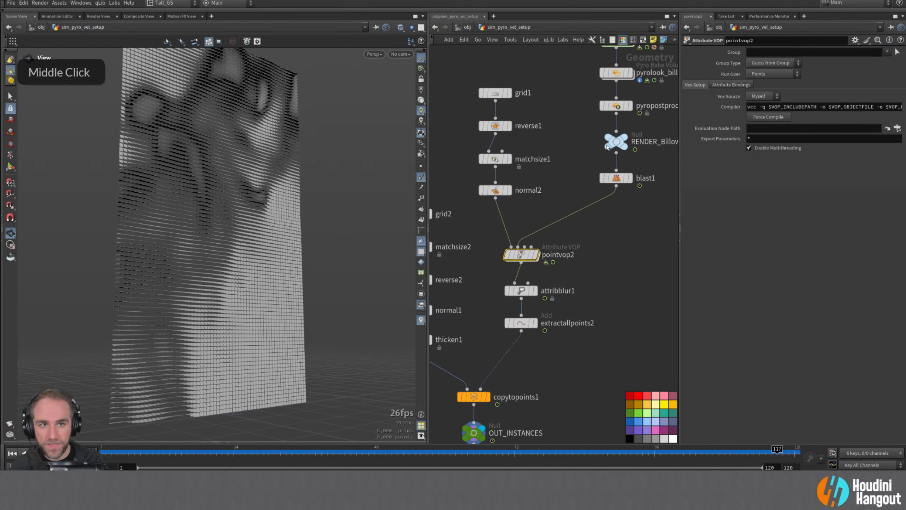
left_click(627, 138)
middle_click_drag(571, 250, 587, 199)
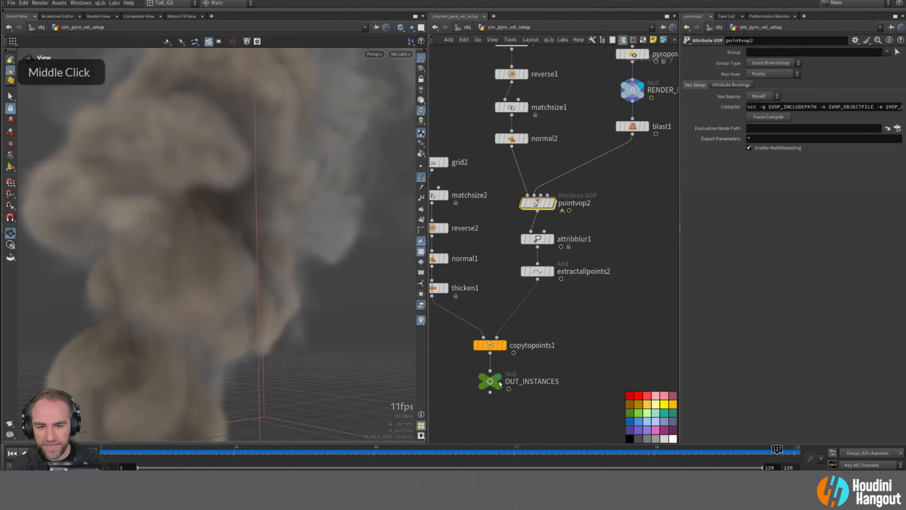
left_click(499, 388, "ctrl")
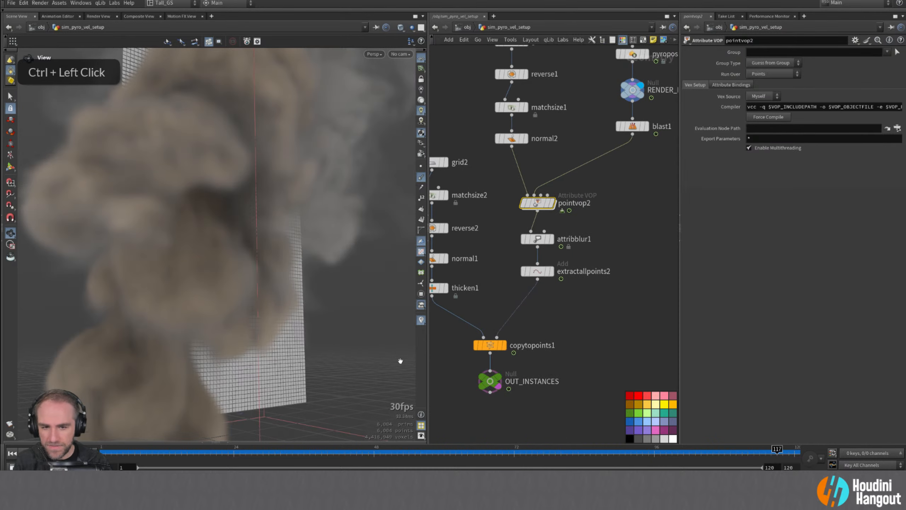
- Compare the smoke volume with the instance grid from farther away and scrub back to frame 35
left_click_drag(396, 362, 374, 276, "alt")
right_click_drag(371, 372, 317, 382, "alt")
mouse_move(318, 382)
left_mouse_down("alt")
mouse_move(305, 392)
mouse_move(321, 395)
left_mouse_up("alt")
right_click_drag(321, 395, 273, 410, "alt")
middle_click_drag(321, 437, 280, 418, "alt")
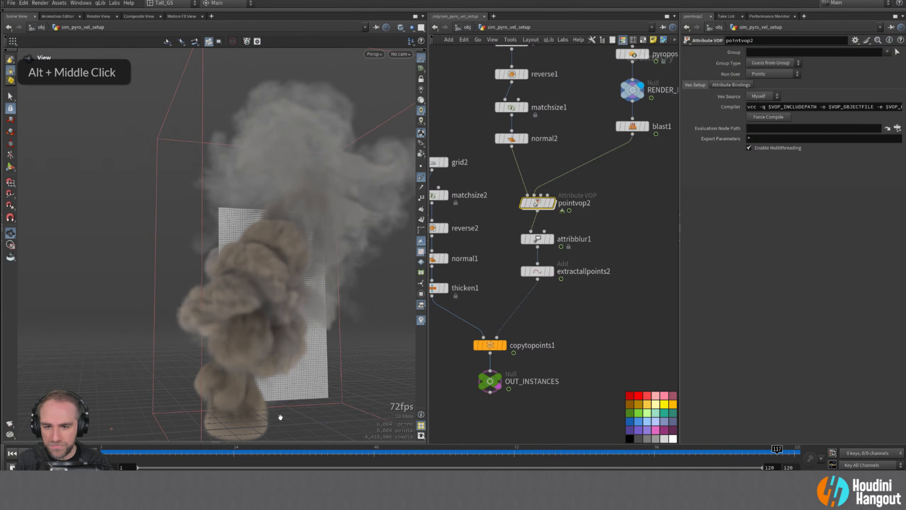
left_click_drag(206, 452, 252, 466)
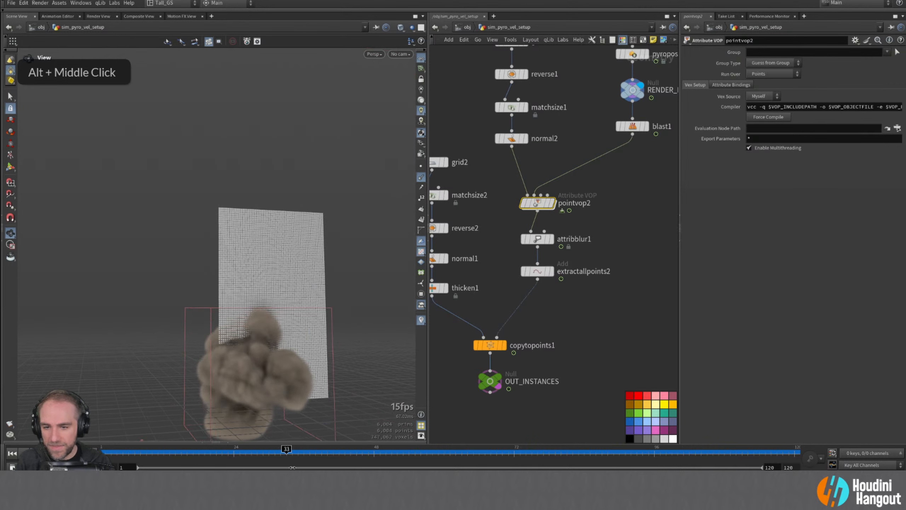
- Display only OUT_INSTANCES and set attribblur1's Blurring Iterations to 2
left_click(496, 379)
right_click_drag(318, 376, 351, 329, "alt")
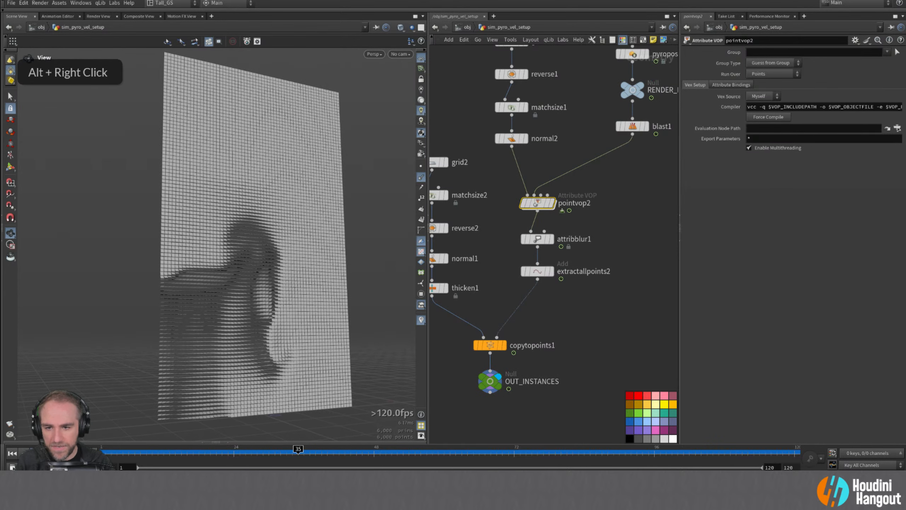
left_click(537, 238)
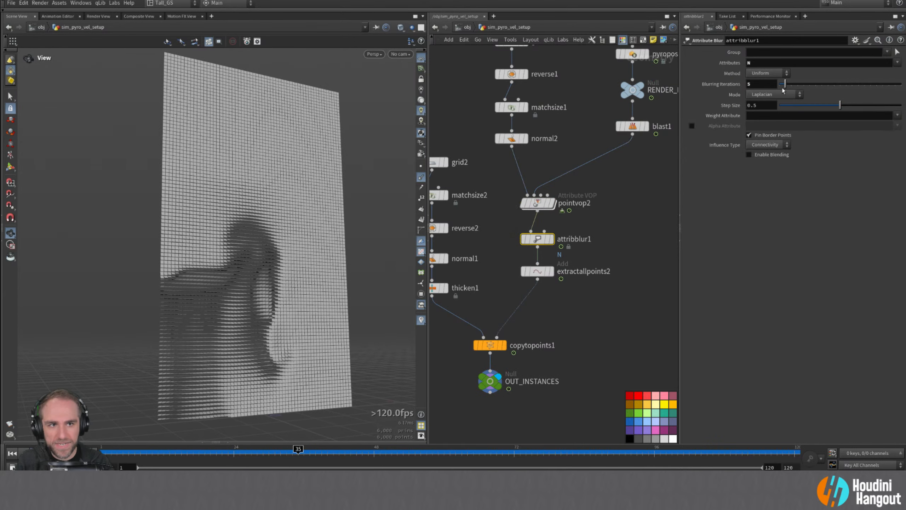
left_click_drag(783, 84, 779, 84)
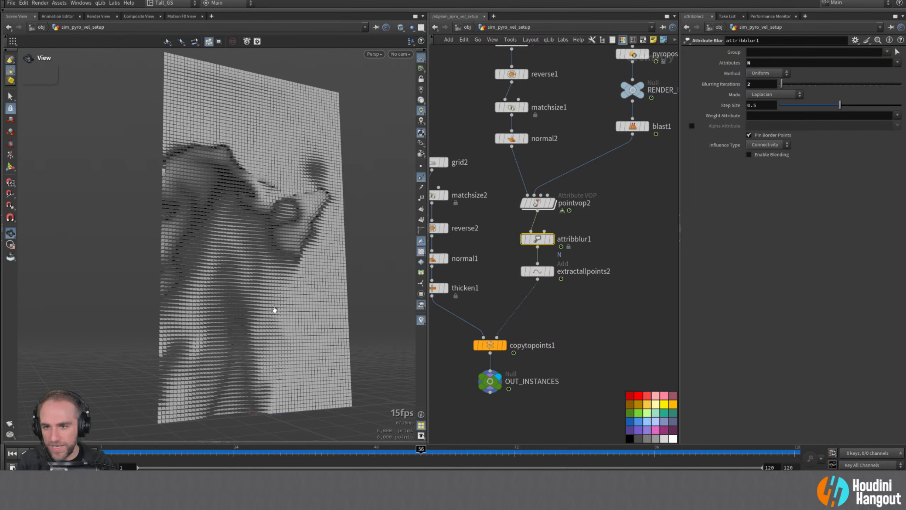
- Review the animated grid with the reduced normal blur from several angles during playback
left_click_drag(275, 312, 208, 322, "alt")
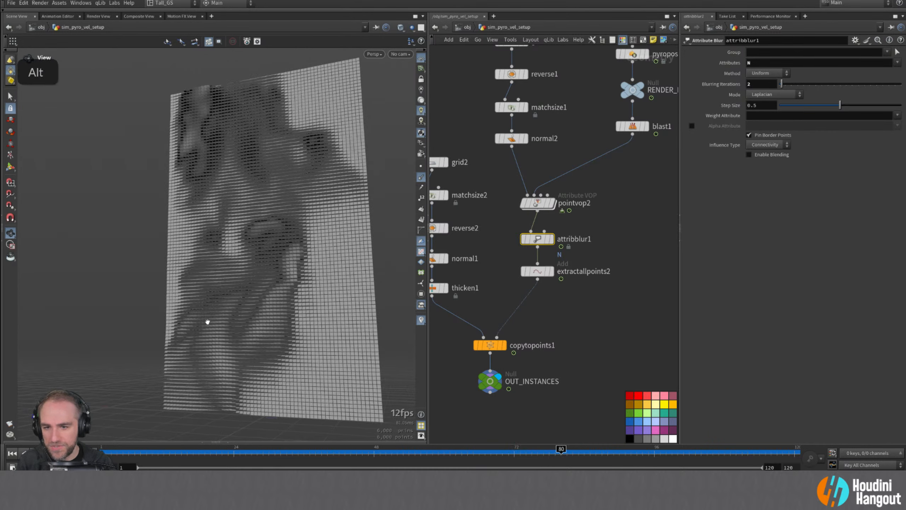
left_click_drag(222, 320, 316, 326, "alt")
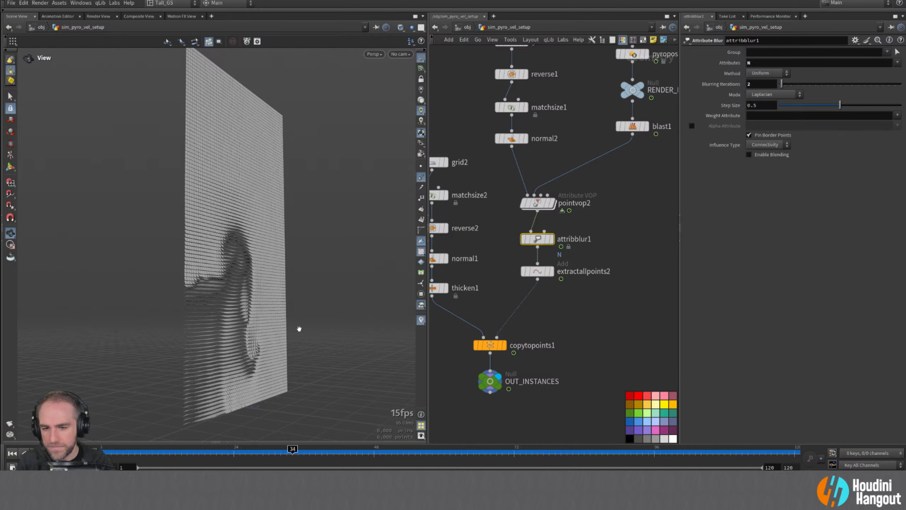
left_click_drag(273, 324, 236, 333, "alt")
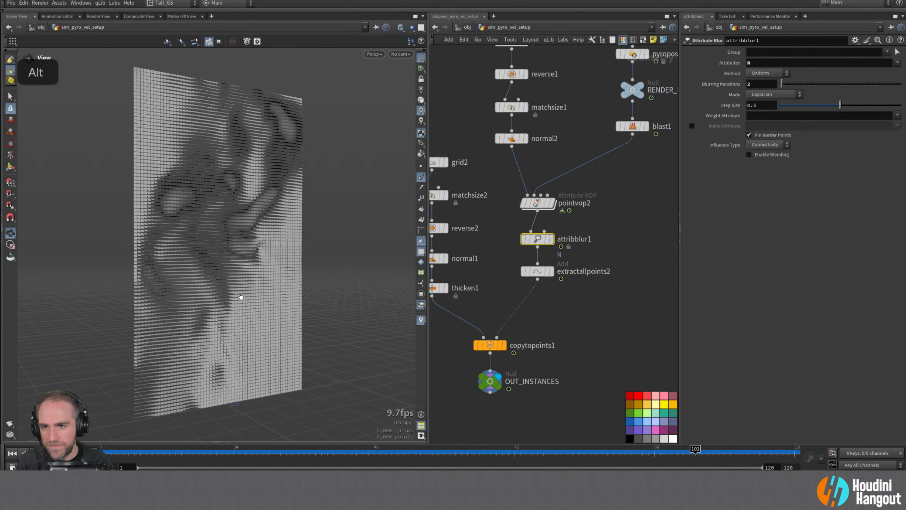
left_click_drag(241, 297, 177, 295, "alt")
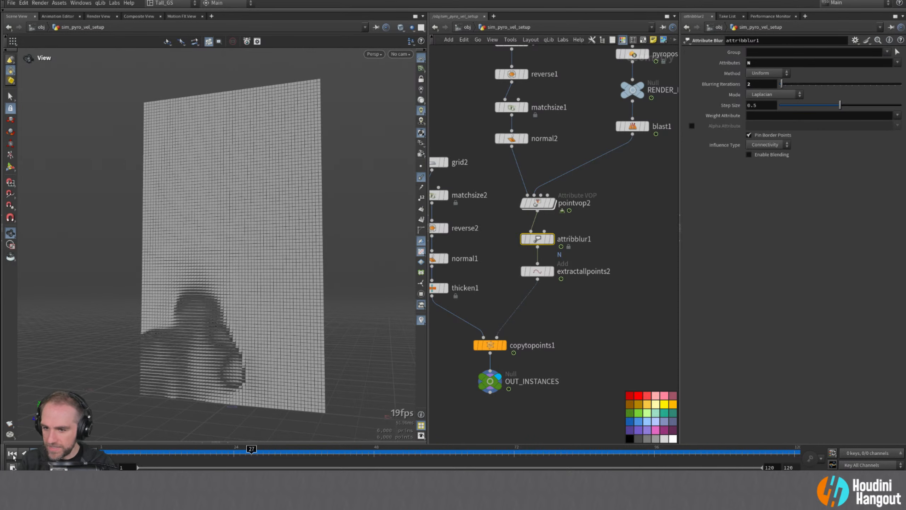
- Return the timeline to the first frame and go up to the object level
left_click(12, 453)
key("u")
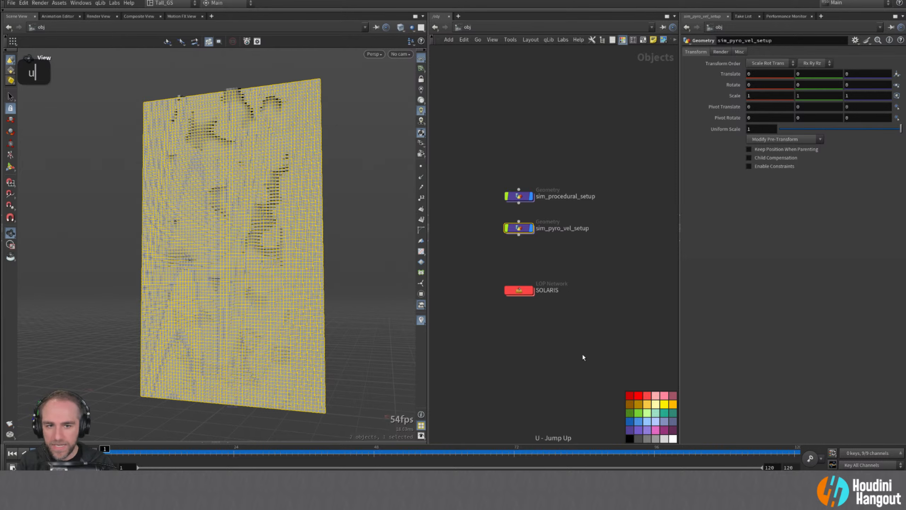
- Enter the SOLARIS network and insert a Switch node on the wire between mirrored_flaps and cache1
double_click(519, 291)
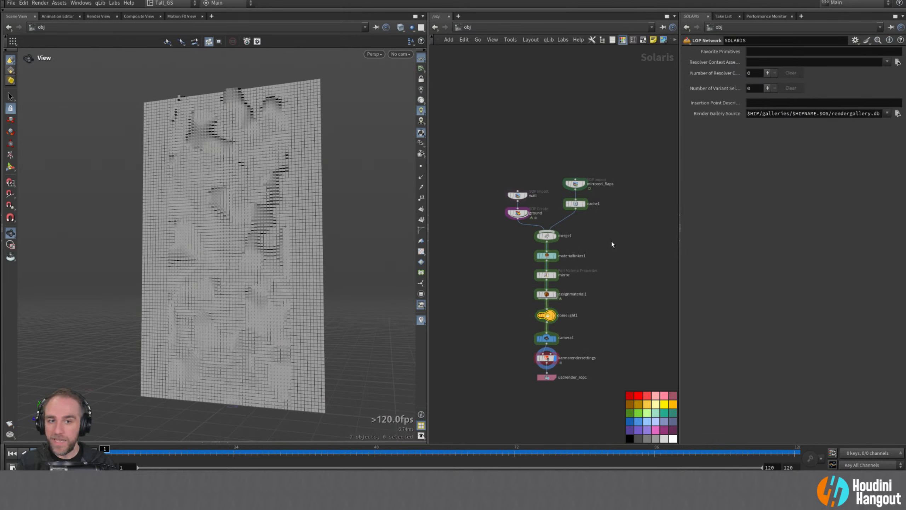
middle_click(609, 263)
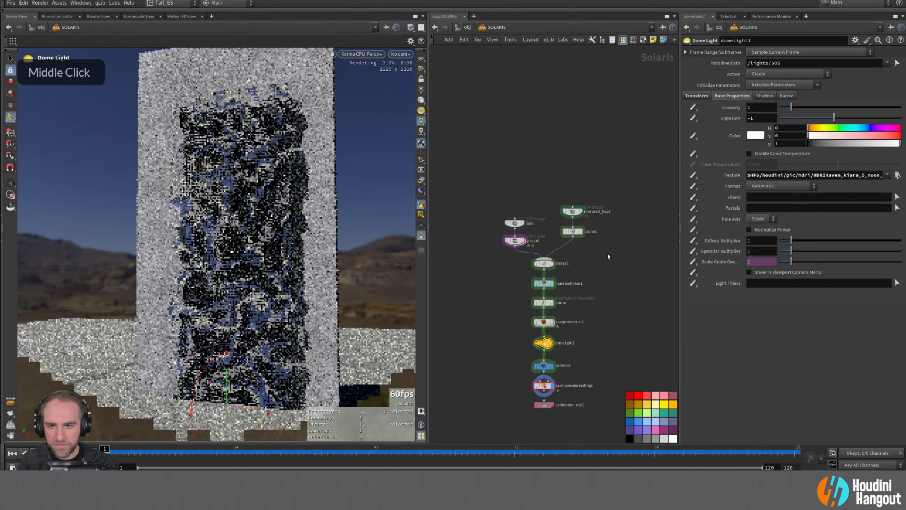
right_click_drag(602, 256, 604, 298, "alt")
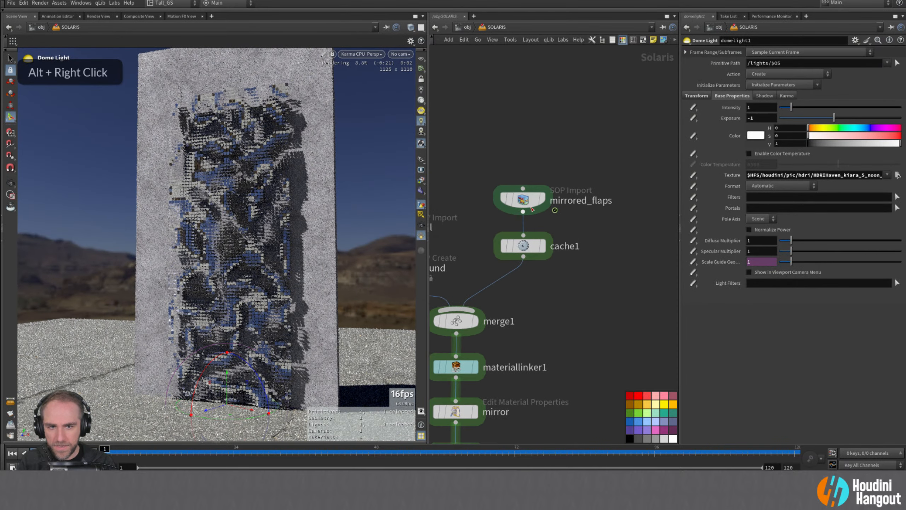
left_click_drag(523, 198, 500, 128)
double_click(594, 223)
key("Tab")
type("switch")
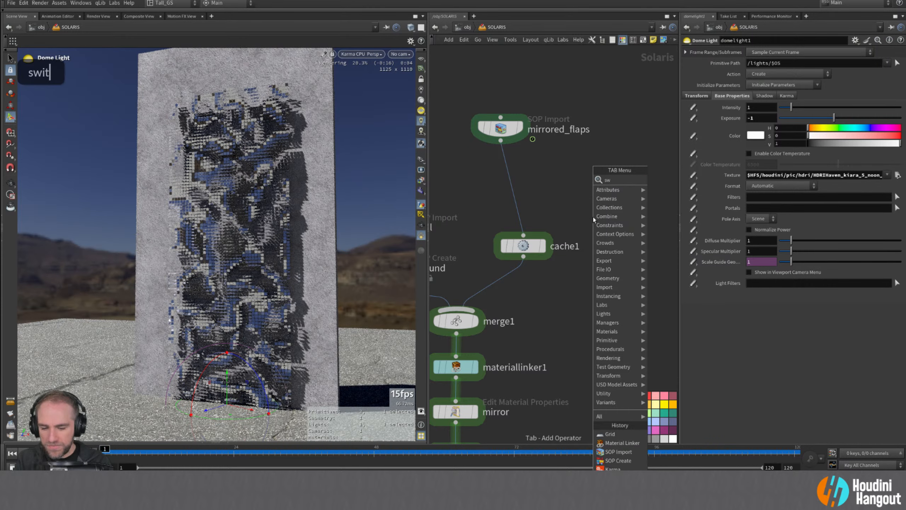
key("Return")
left_click(515, 209)
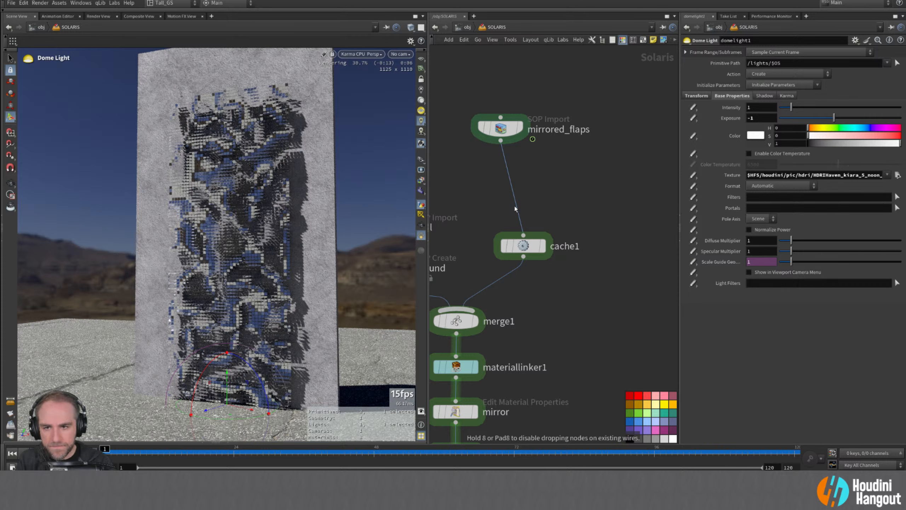
left_click(515, 209)
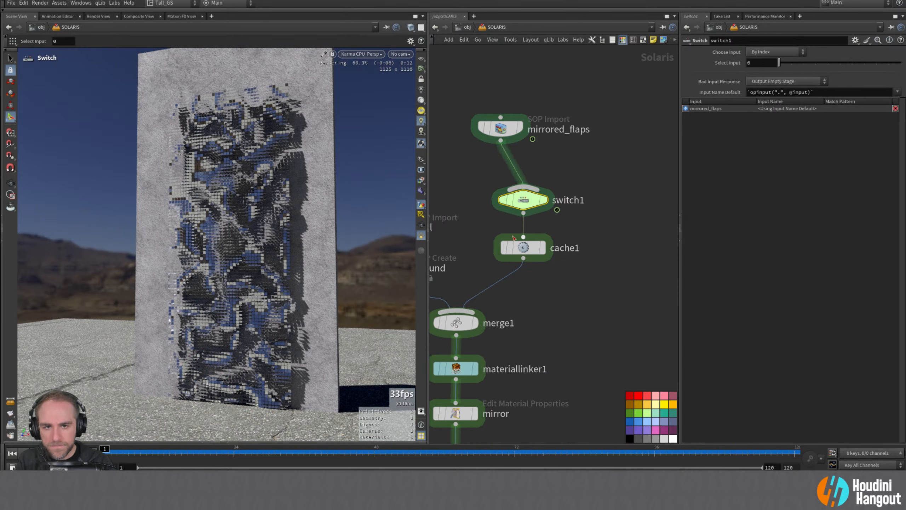
- Bypass cache1 and make a duplicate of the mirrored_flaps SOP Import beside the original
left_click(505, 247)
middle_click_drag(623, 210, 620, 257)
left_click_drag(500, 178, 588, 180)
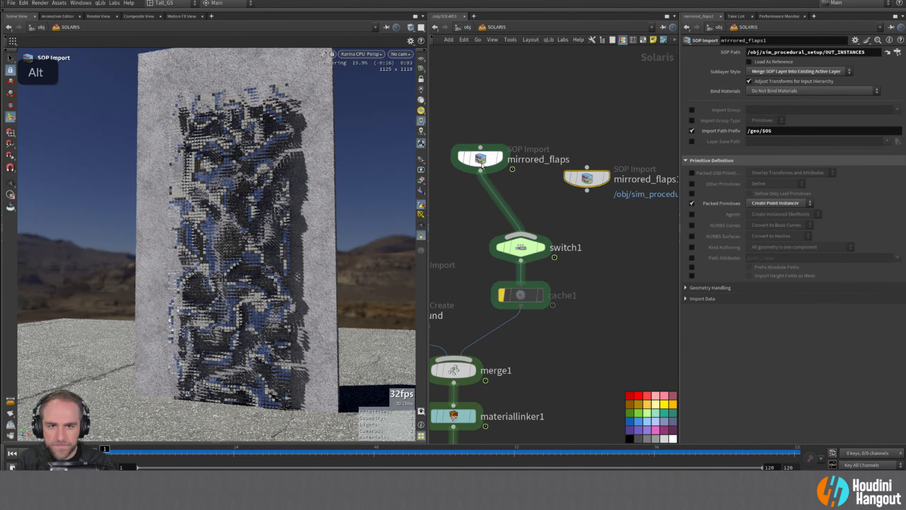
- Rename the original mirrored_flaps SOP Import to mirrored_flaps_proc
double_click(541, 149)
key("space")
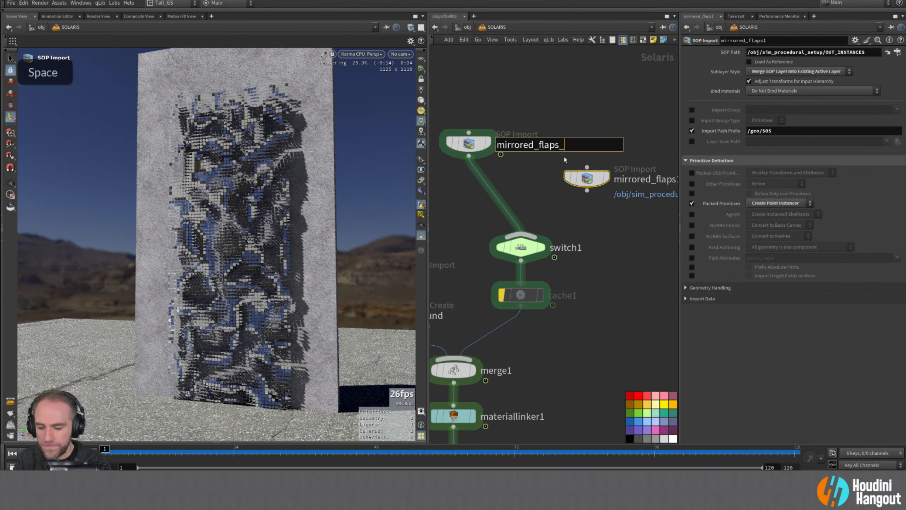
type("proc")
key("Return")
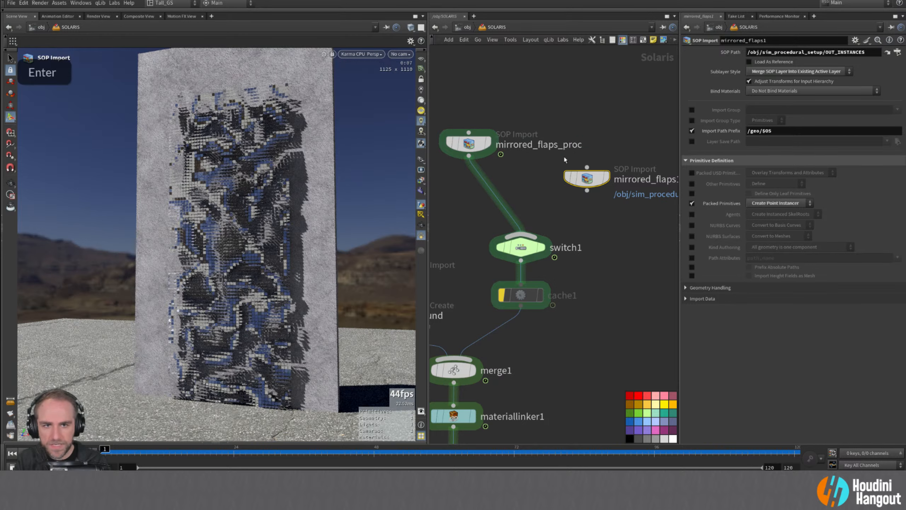
- Move the duplicated SOP Import closer to switch1 and rename it mirrored_flaps_sim_driven
left_click_drag(586, 179, 561, 185)
middle_click_drag(600, 218, 560, 228)
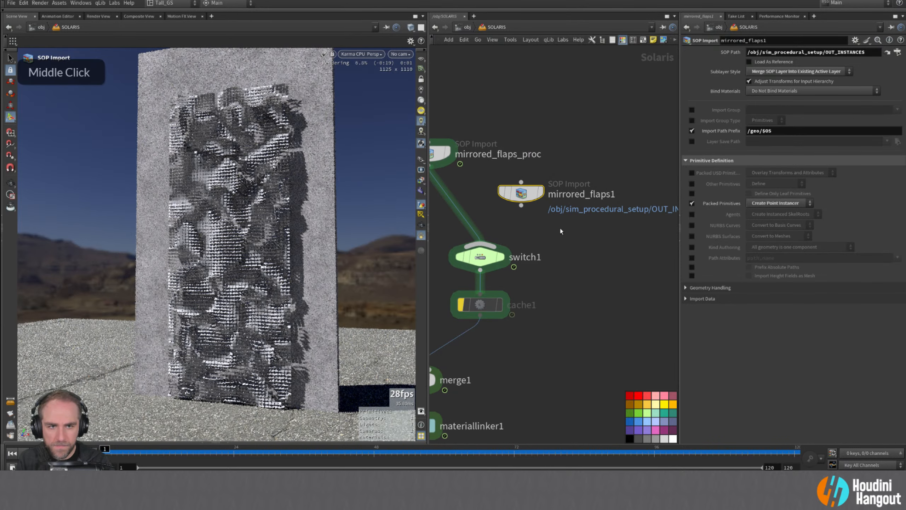
left_click(611, 195)
left_click_drag(611, 195, 633, 195)
type("_sim_d")
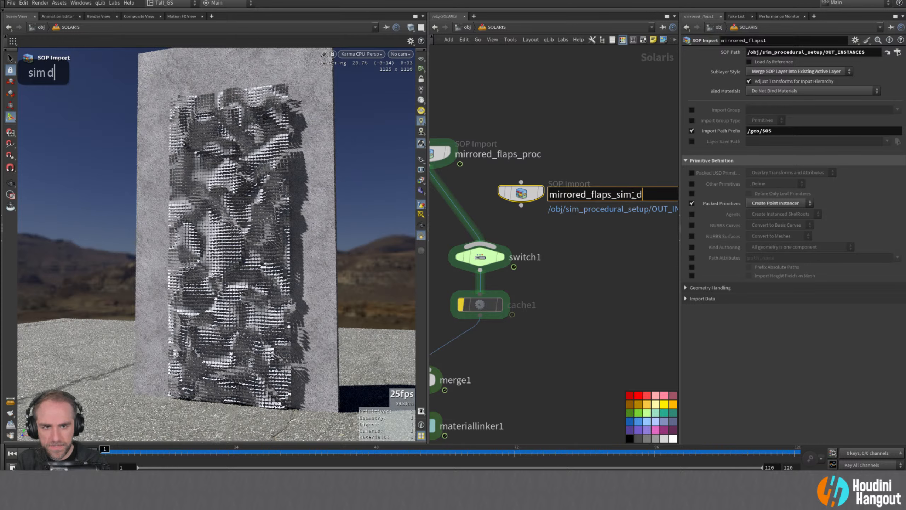
type("riven")
key("Return")
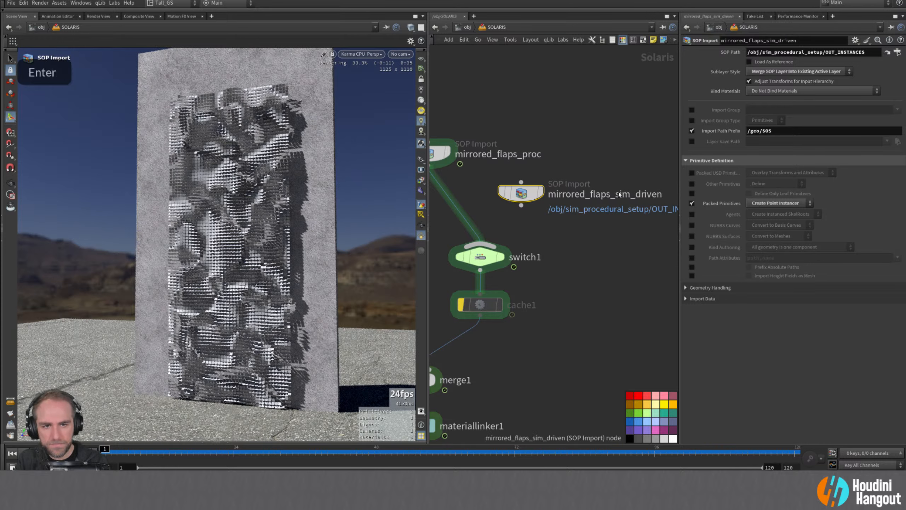
- Feed mirrored_flaps_sim_driven into switch1 with Select Input 1 and point its SOP Path to /obj/sim_pyro_vel_setup/OUT_INSTANCES
double_click(497, 248)
left_click(478, 258)
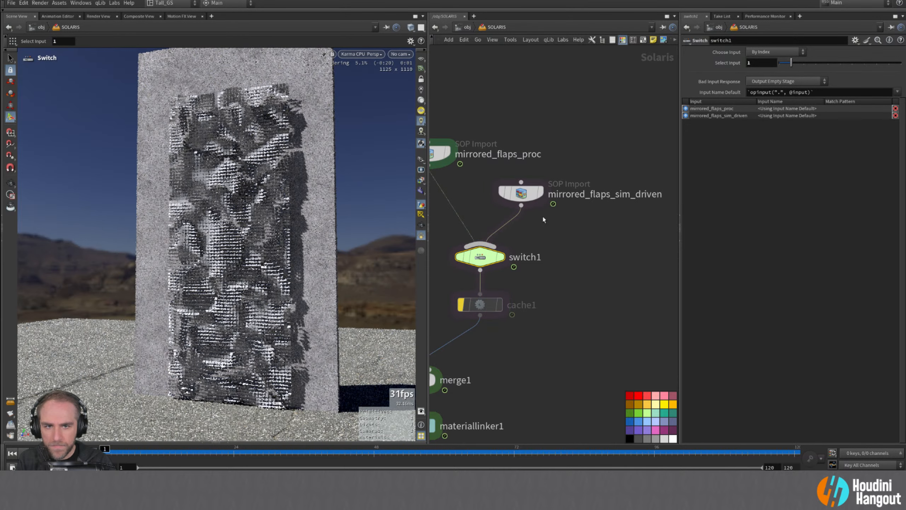
left_click(521, 193)
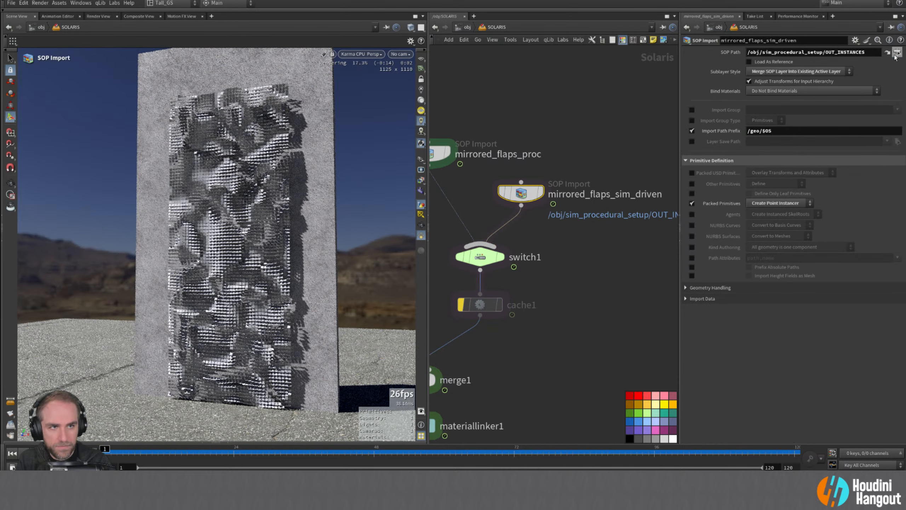
left_click(887, 52)
left_click(813, 27)
left_click(814, 32)
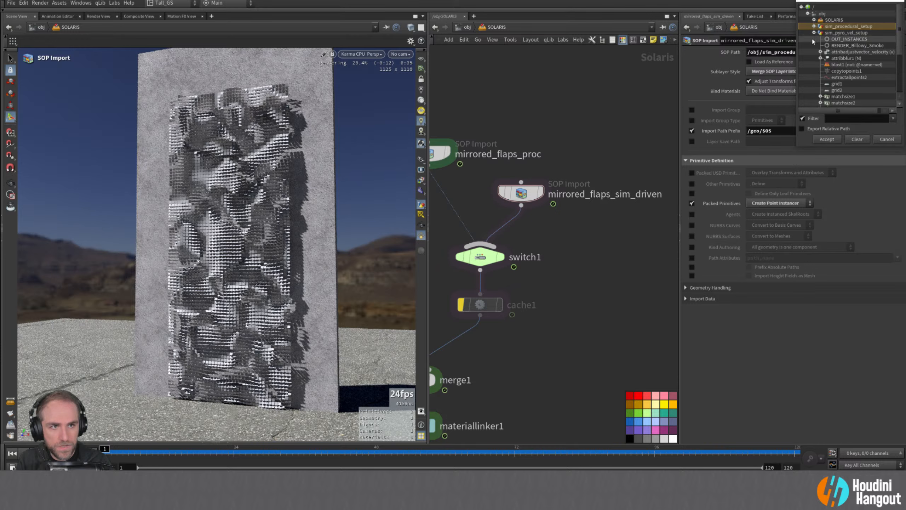
left_click(839, 41)
left_click(826, 140)
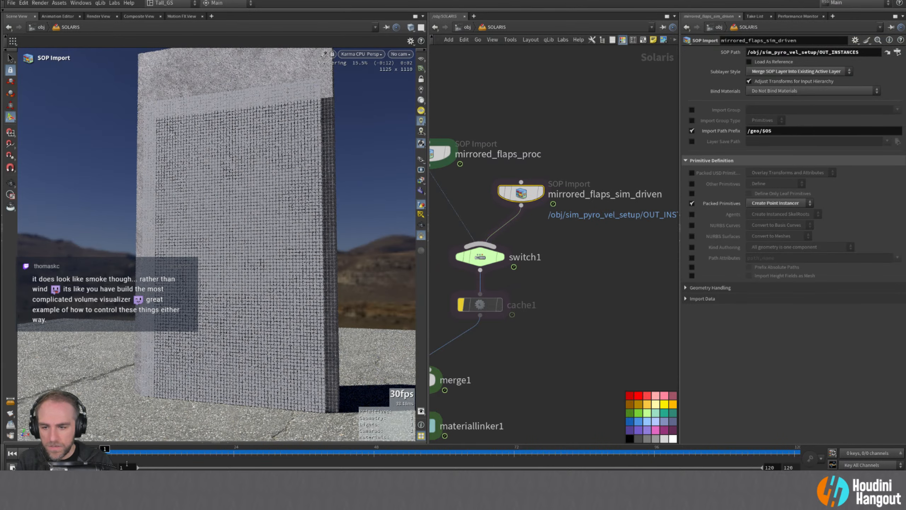
- Scrub the timeline to frame 64 and inspect the rendered simulation-driven flaps from several angles
left_click(233, 455)
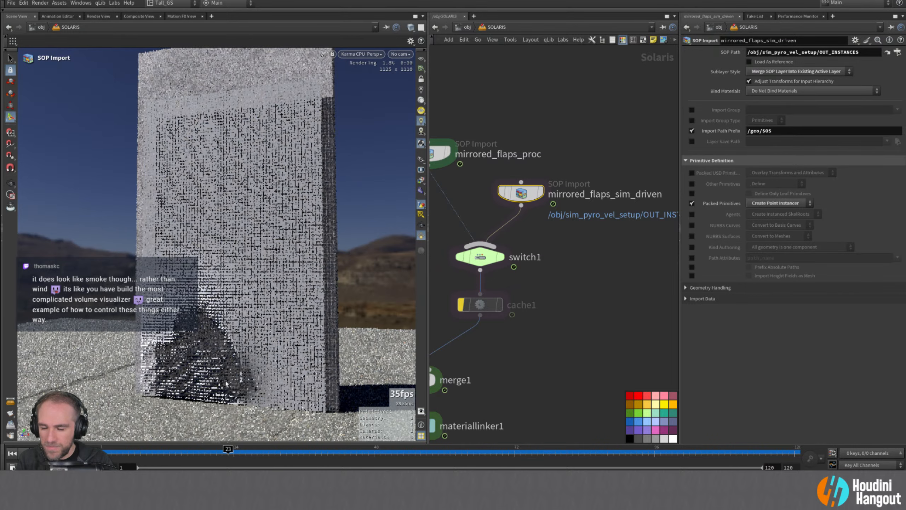
mouse_move(258, 322)
left_mouse_down("alt")
mouse_move(271, 324)
mouse_move(264, 327)
left_mouse_up("alt")
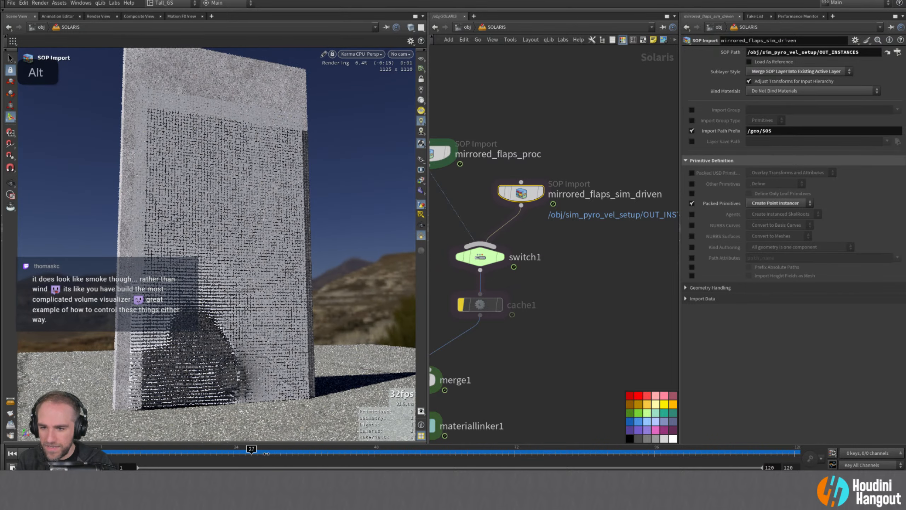
left_click(292, 452)
left_click_drag(293, 452, 470, 455)
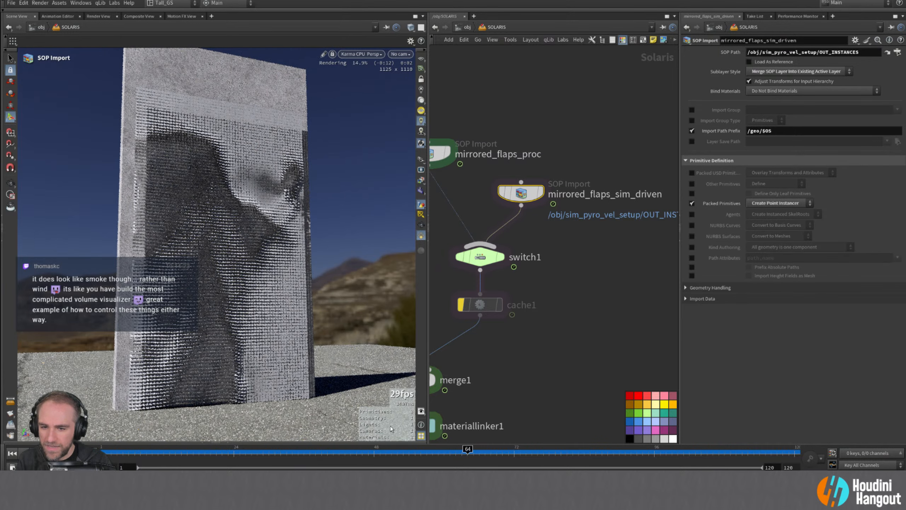
left_click_drag(254, 371, 271, 368, "alt")
left_click_drag(195, 316, 243, 327, "alt")
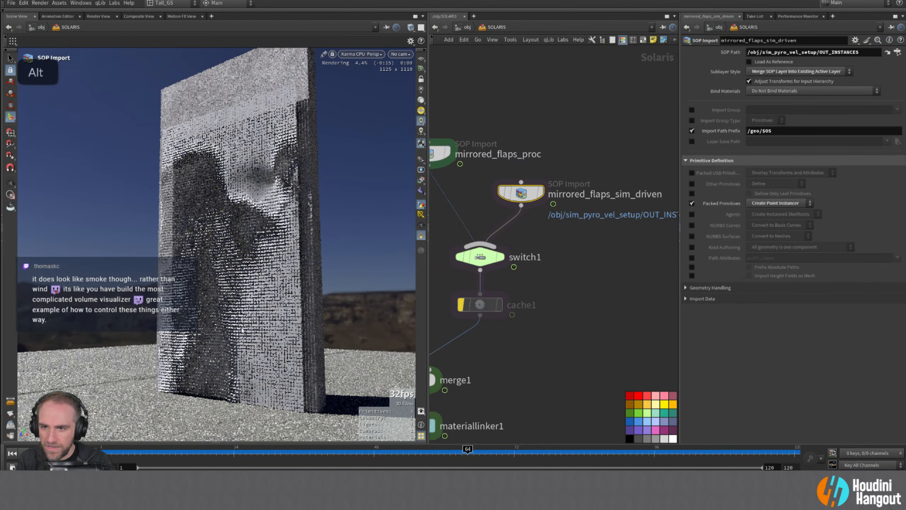
- Select the assignmaterial1 node and open the scene graph pane below the viewport
middle_click_drag(571, 376, 585, 310, "alt")
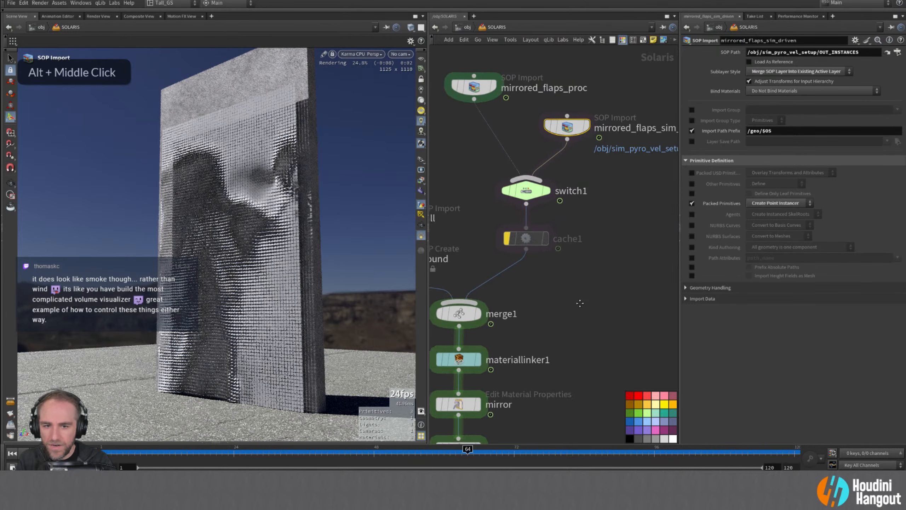
right_click_drag(585, 310, 569, 309, "alt")
middle_click_drag(569, 309, 591, 250, "alt")
left_click(505, 358)
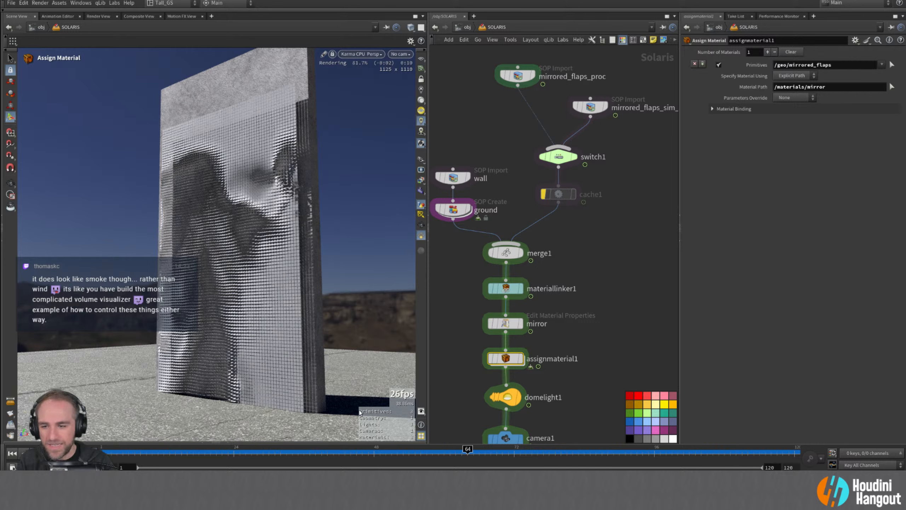
left_click(201, 441)
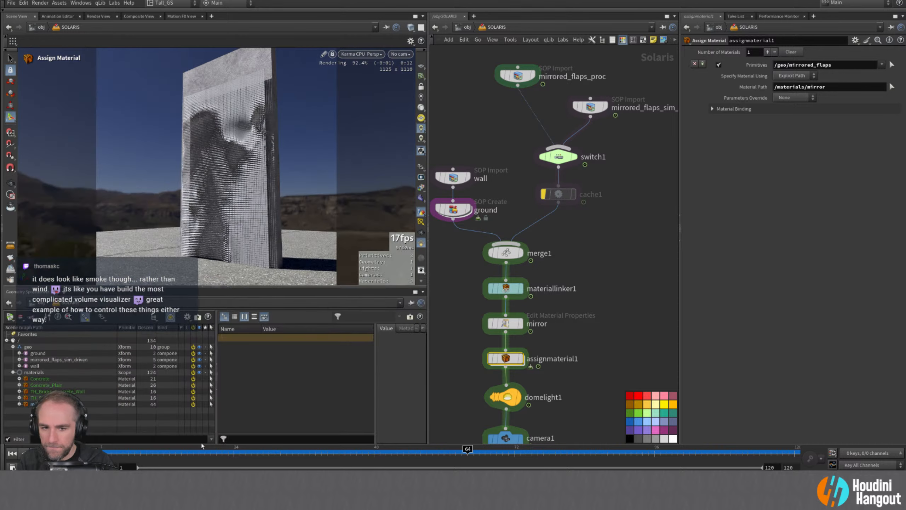
- Display assignmaterial1 and give it 2 materials, with /geo/mirrored_flaps_sim_driven as the first entry's Primitives
double_click(521, 358)
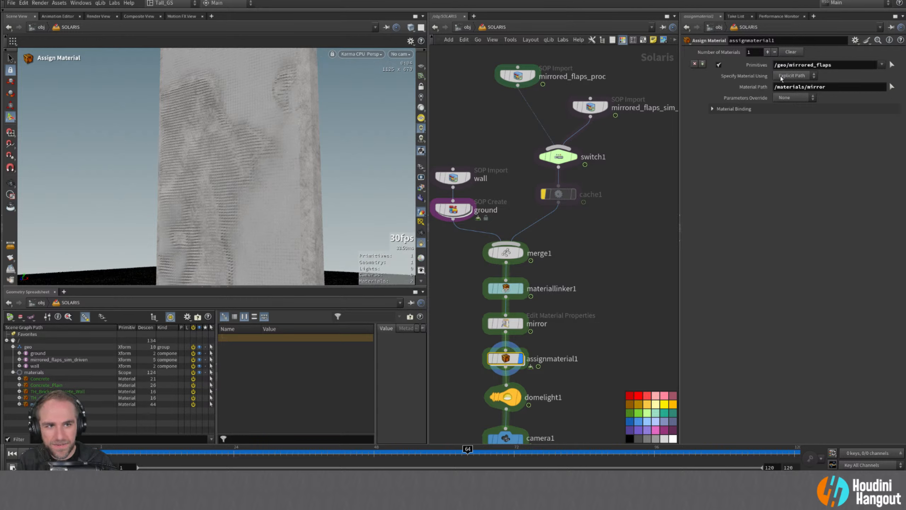
left_click(769, 52)
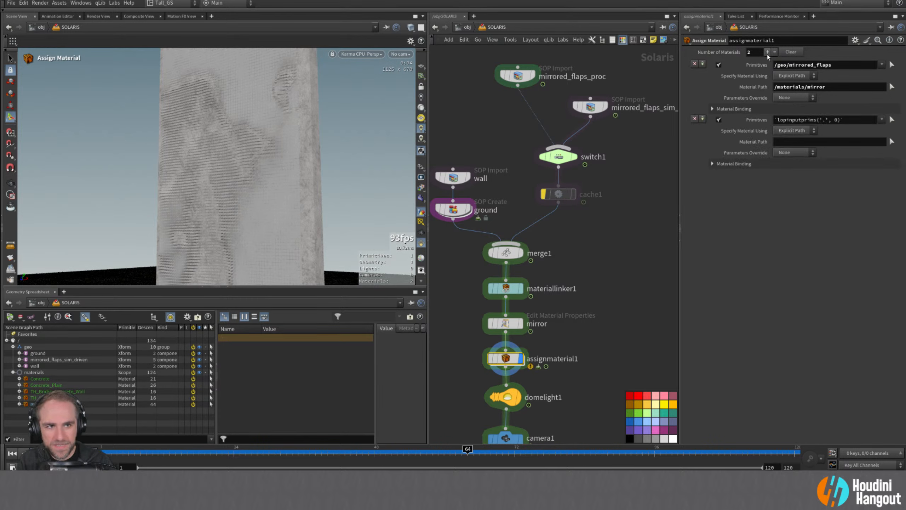
left_click_drag(58, 359, 818, 68)
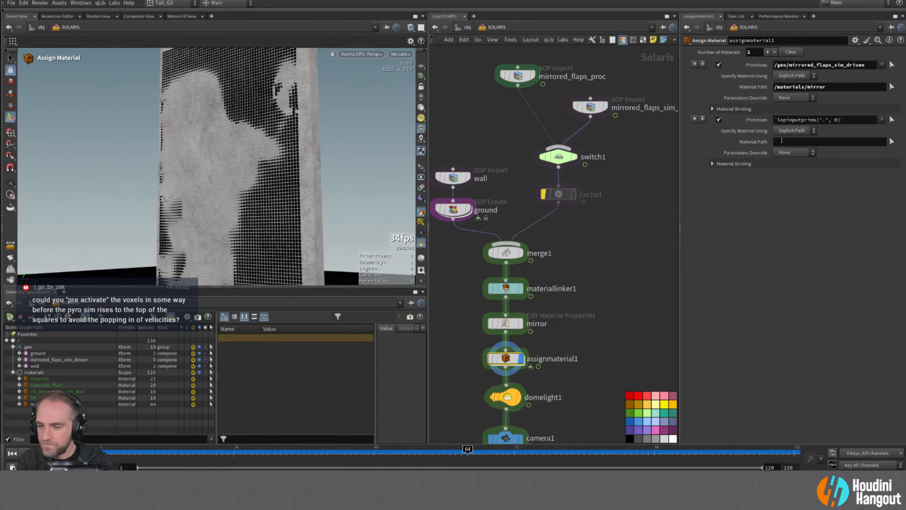
- Set switch1's Select Input to 0 and change assignmaterial1's first Primitives entry to /geo/mirrored_flaps_proc
left_click(558, 156)
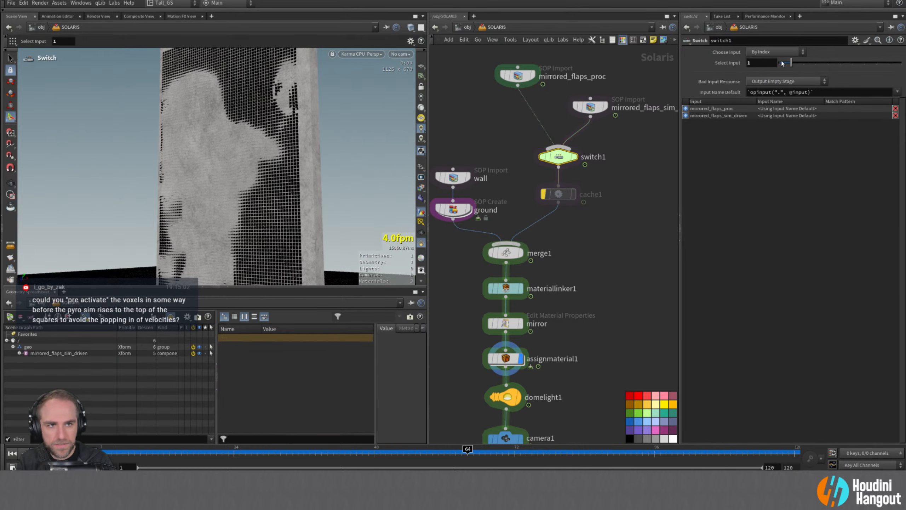
left_click_drag(781, 64, 779, 64)
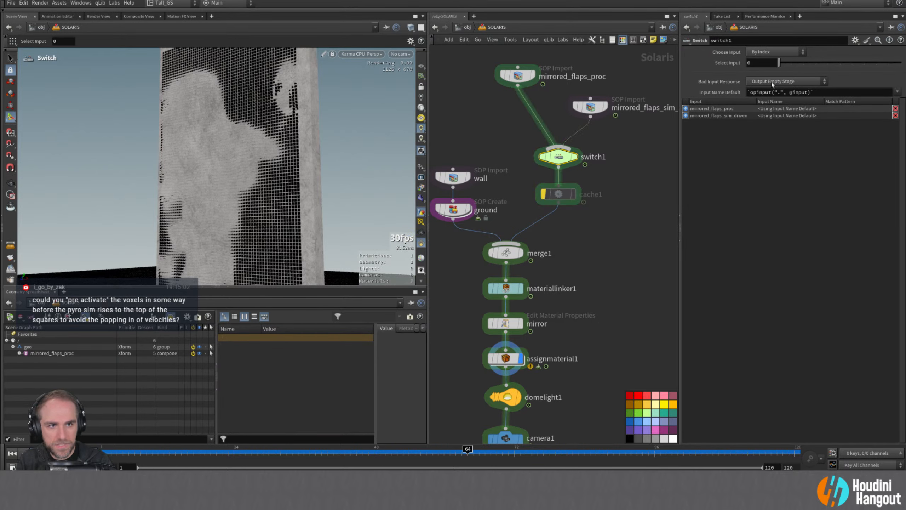
left_click(498, 357)
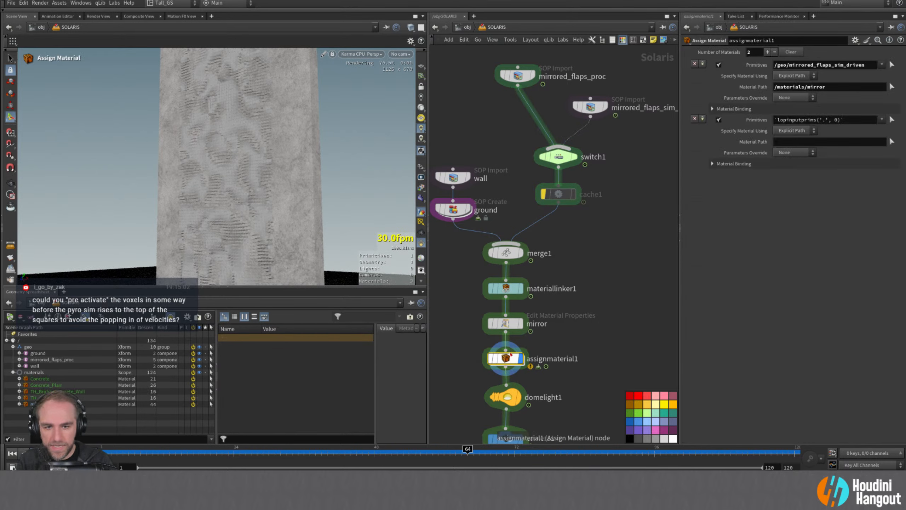
left_click(40, 361)
left_click_drag(805, 67, 806, 68)
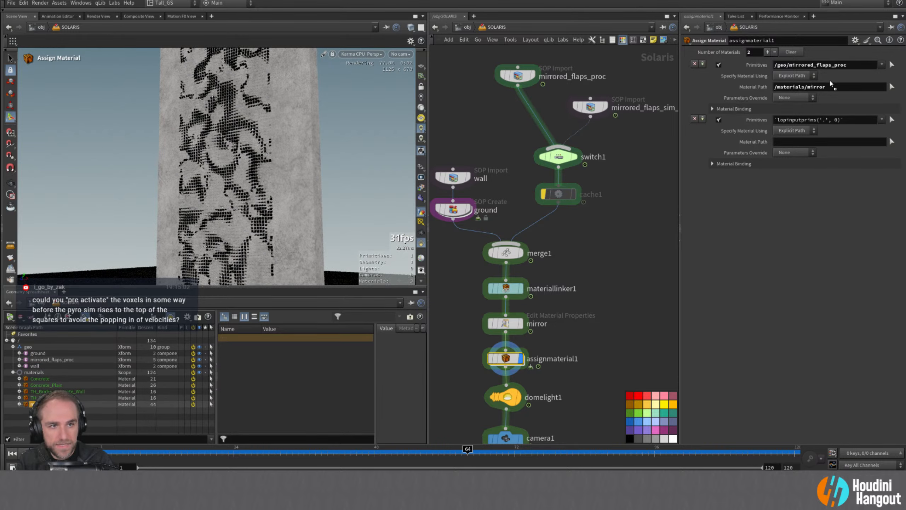
- With switch1 set back to input 1, assign /materials/mirror to /geo/mirrored_flaps_sim_driven in assignmaterial1's second entry
left_click_drag(808, 142, 807, 142)
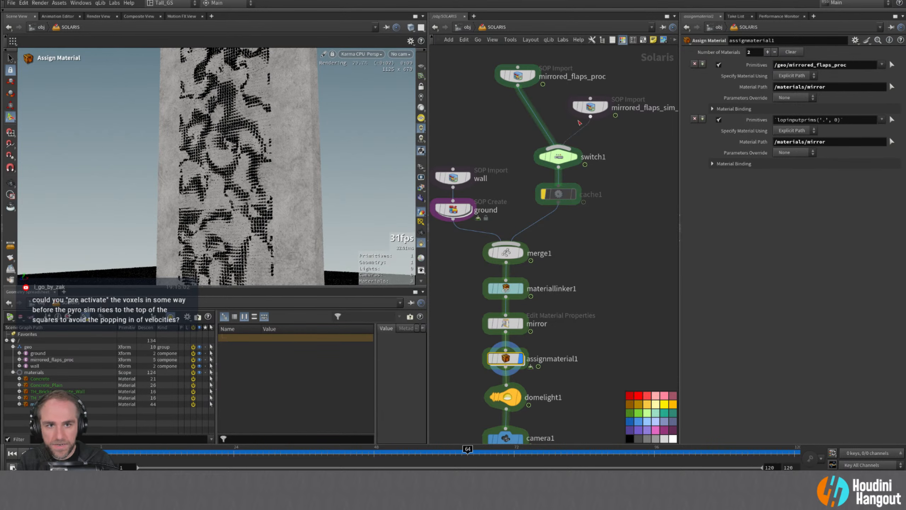
left_click(570, 155)
left_click(795, 66)
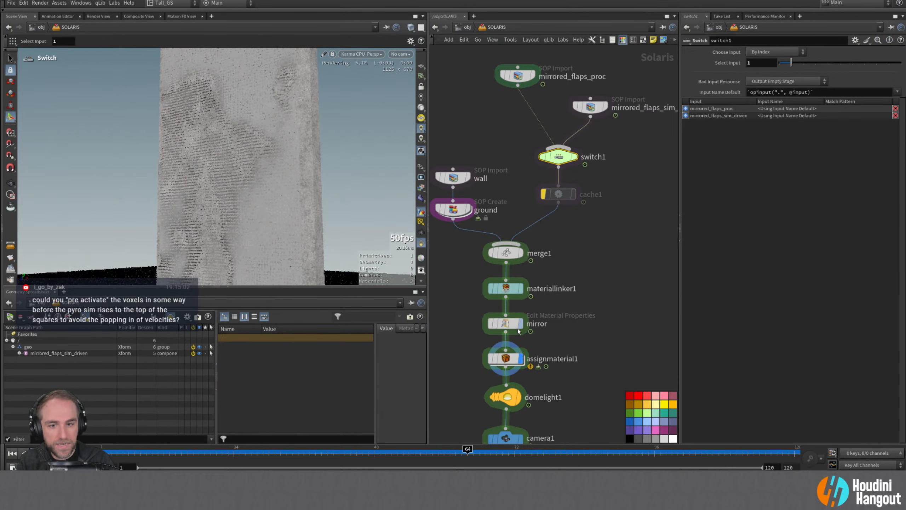
left_click(505, 358)
left_click_drag(59, 359, 813, 120)
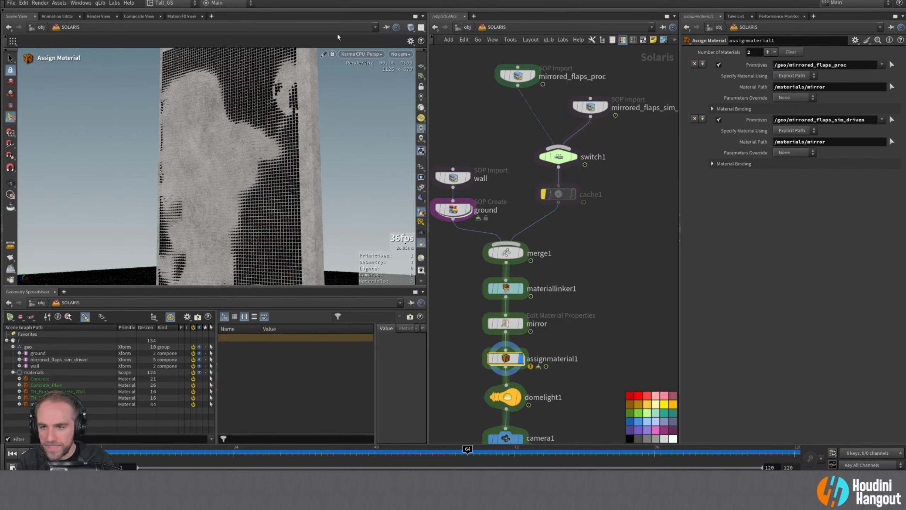
- Select karmarendersettings and make it the displayed node
middle_click_drag(455, 353, 483, 213)
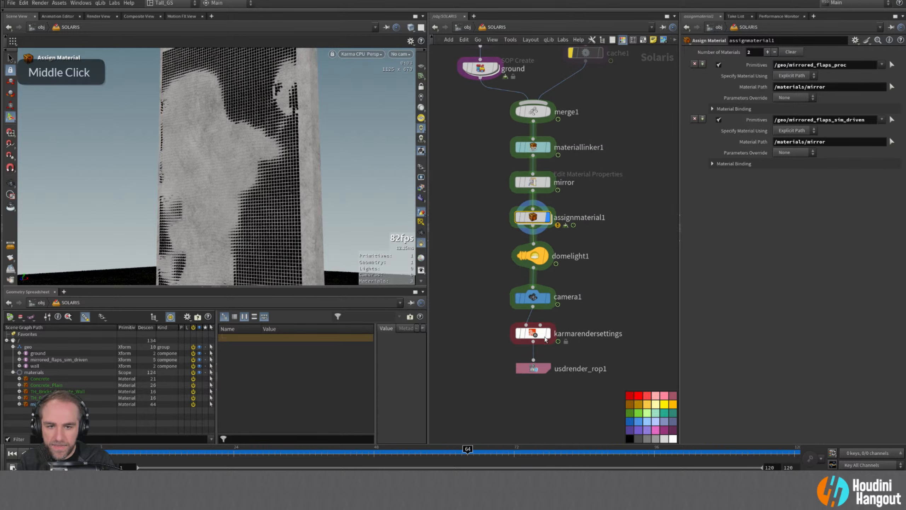
left_click(547, 334)
left_click(533, 333)
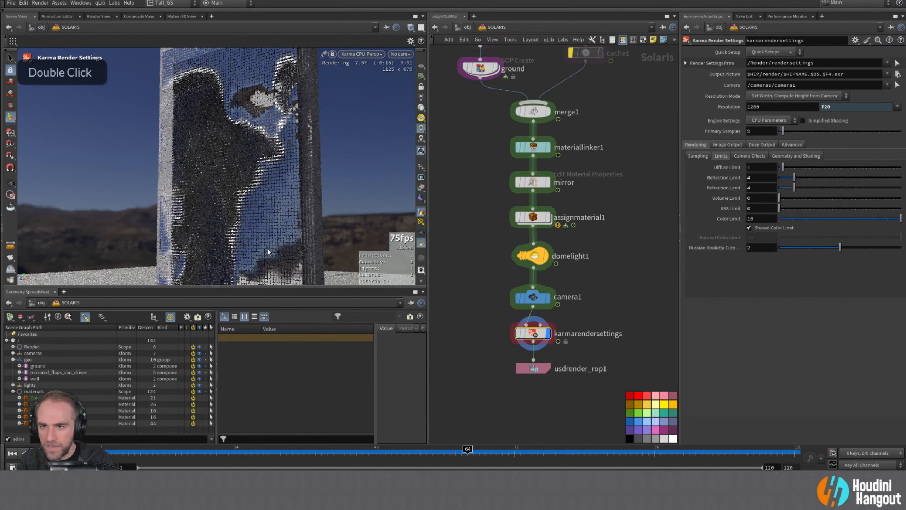
- Examine the Karma render of the mirrored flaps at frame 64 from several angles and distances
left_click_drag(330, 280, 306, 231, "alt")
middle_click_drag(306, 230, 302, 225, "alt")
right_click_drag(302, 226, 298, 221, "alt")
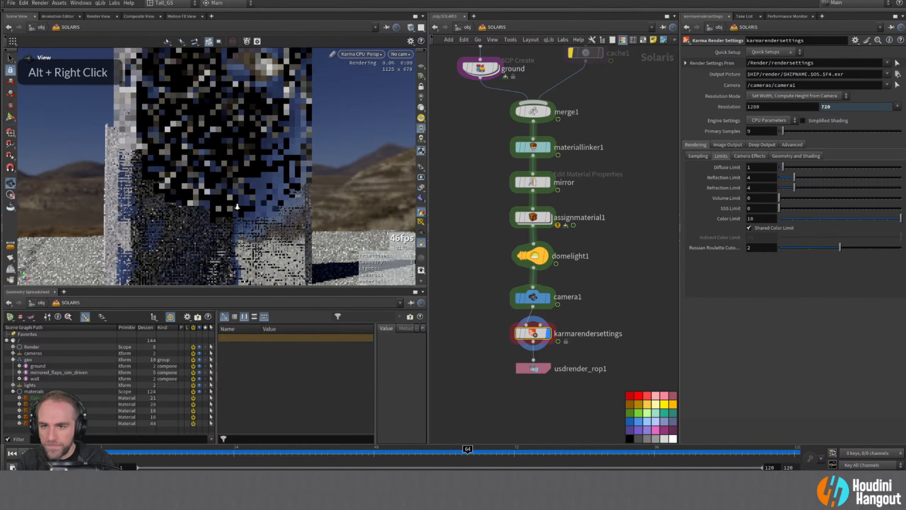
left_click_drag(298, 221, 286, 209, "alt")
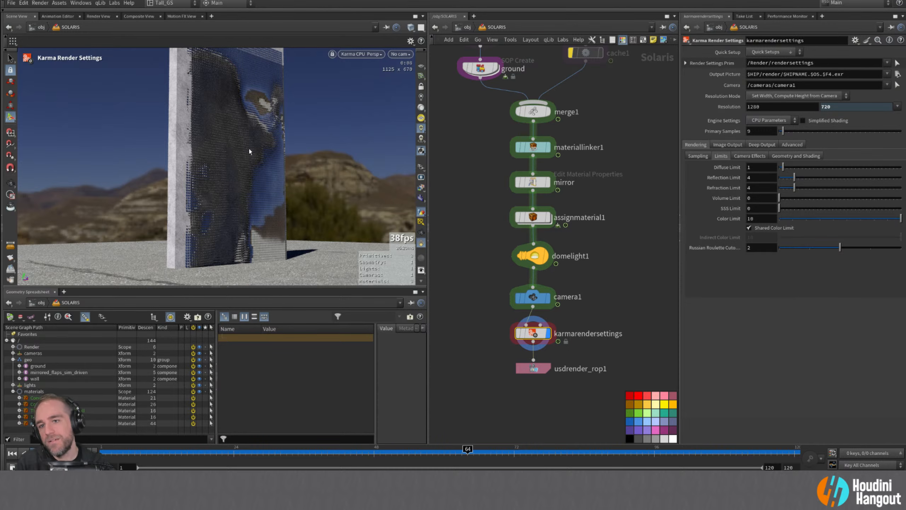
left_click_drag(250, 152, 223, 160, "alt")
middle_click_drag(223, 160, 255, 172, "alt")
left_click_drag(255, 171, 209, 181, "alt")
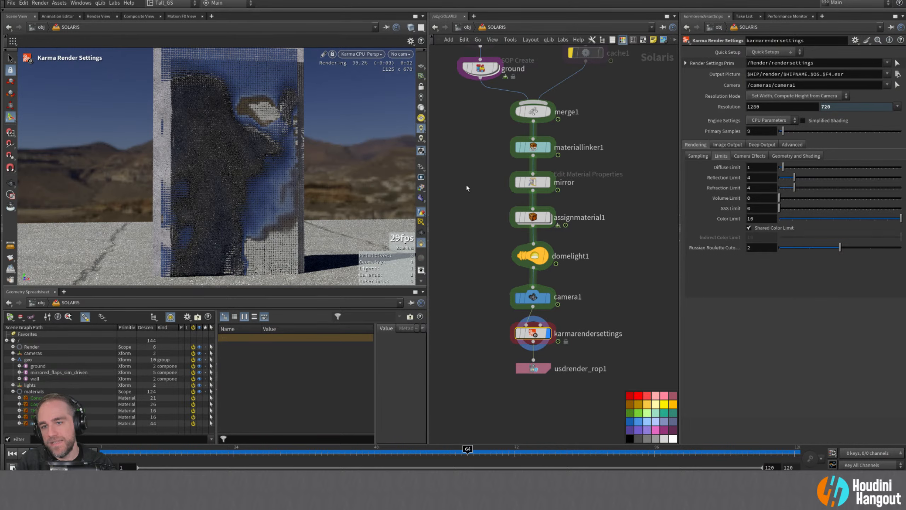
left_click(361, 54)
left_click(375, 79)
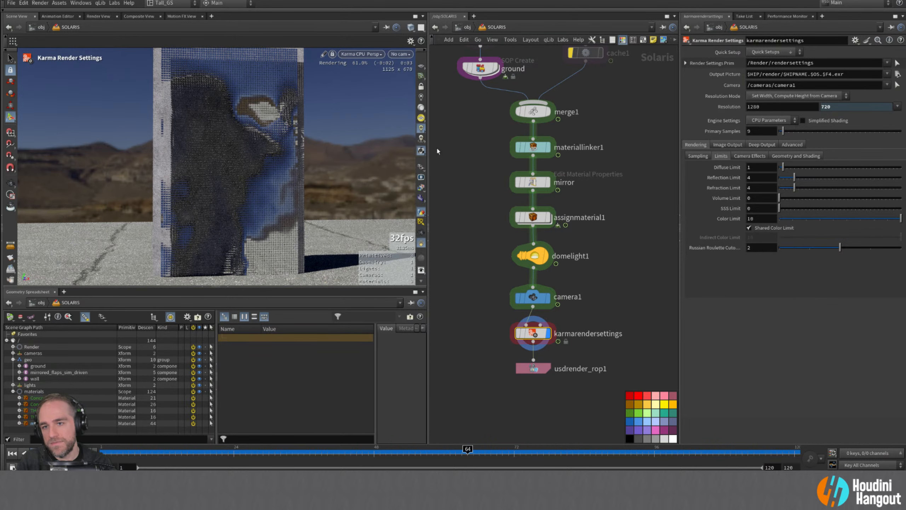
- Inside sim_pyro_vel_setup, bypass pyropostprocess1 and display pointvop2
key("u")
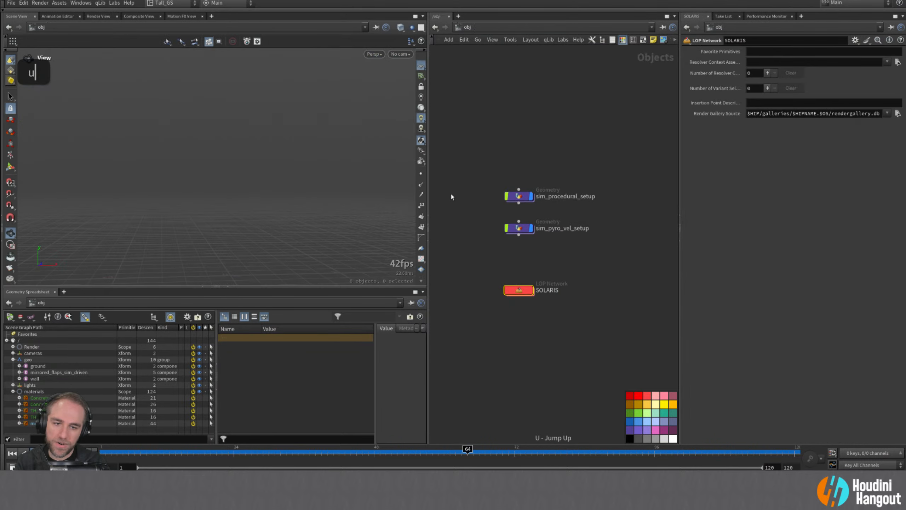
double_click(519, 228)
middle_click_drag(527, 196, 478, 233)
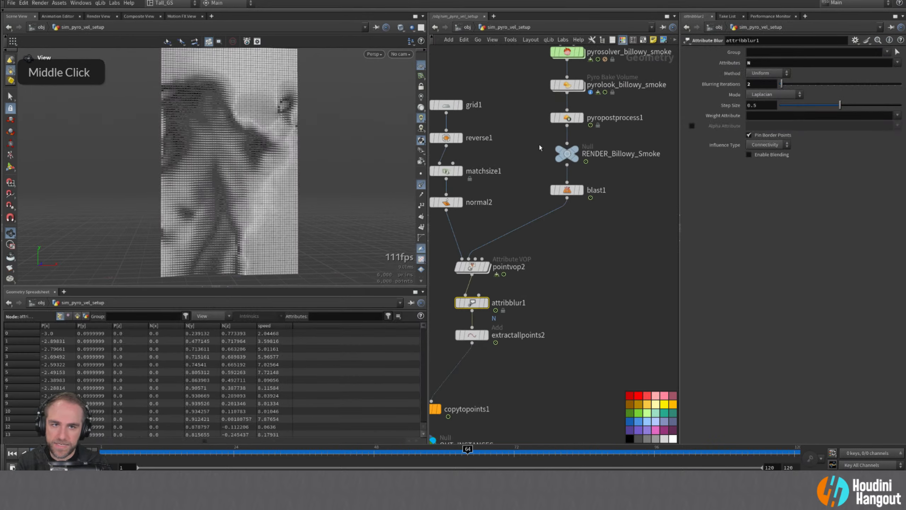
left_click(553, 118)
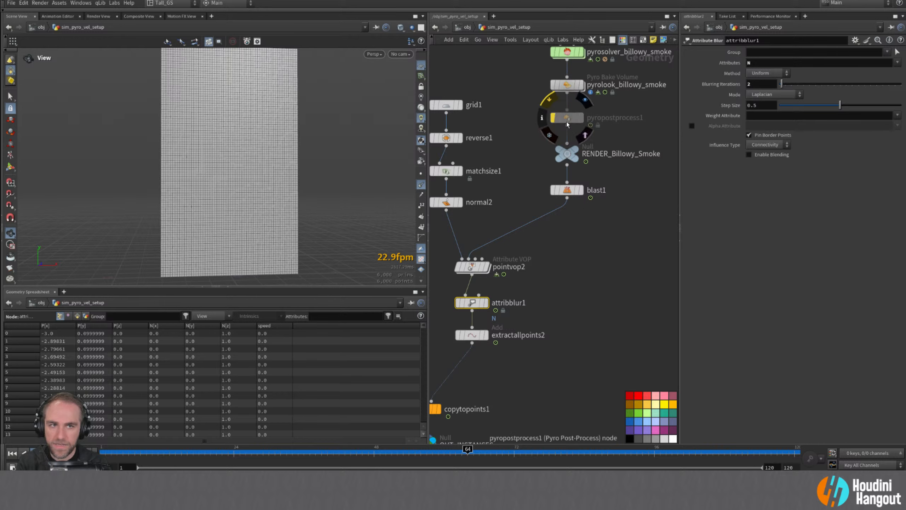
left_click(567, 123)
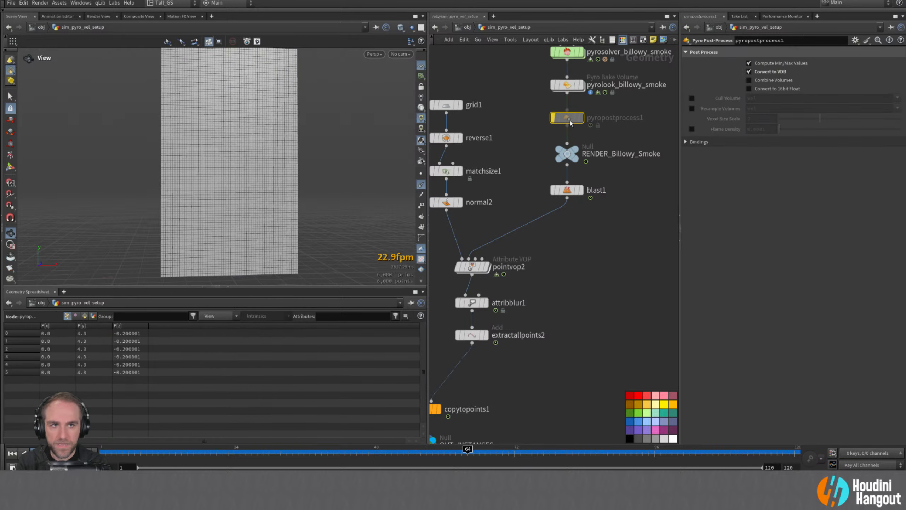
left_click(487, 270)
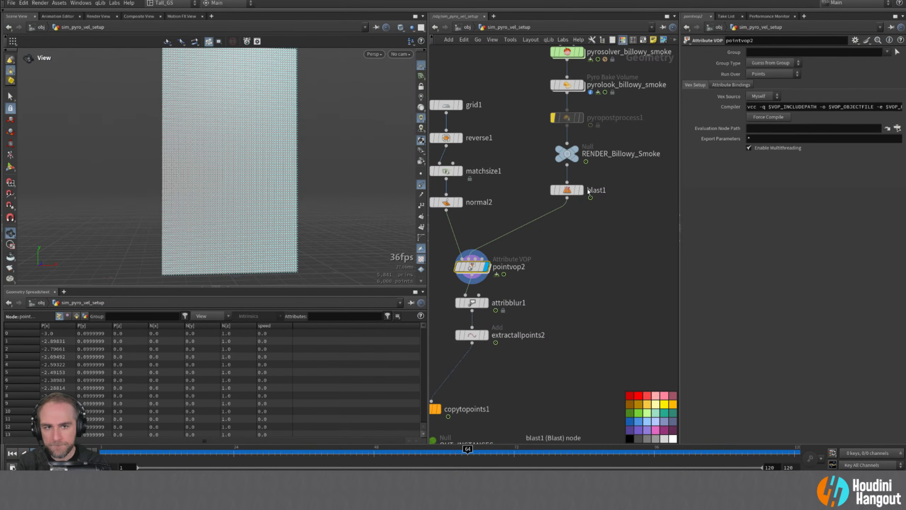
double_click(572, 192)
left_click(887, 52)
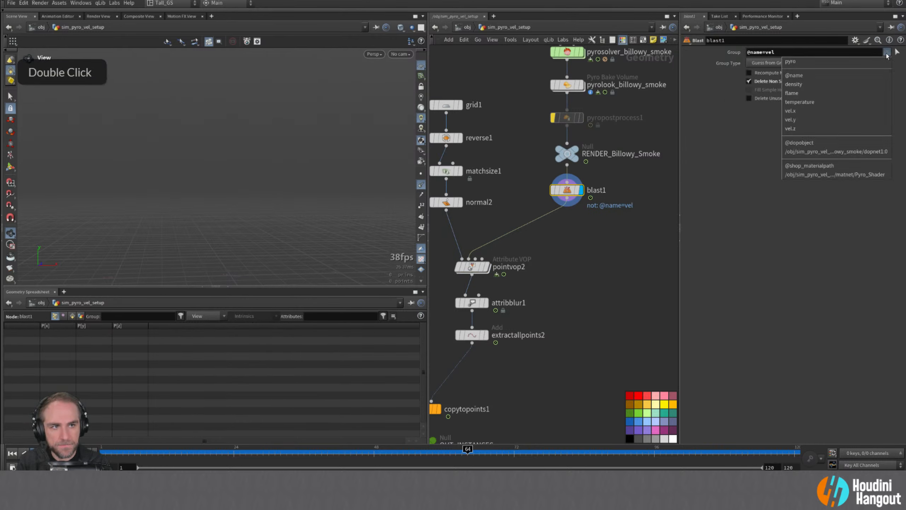
left_click(837, 112)
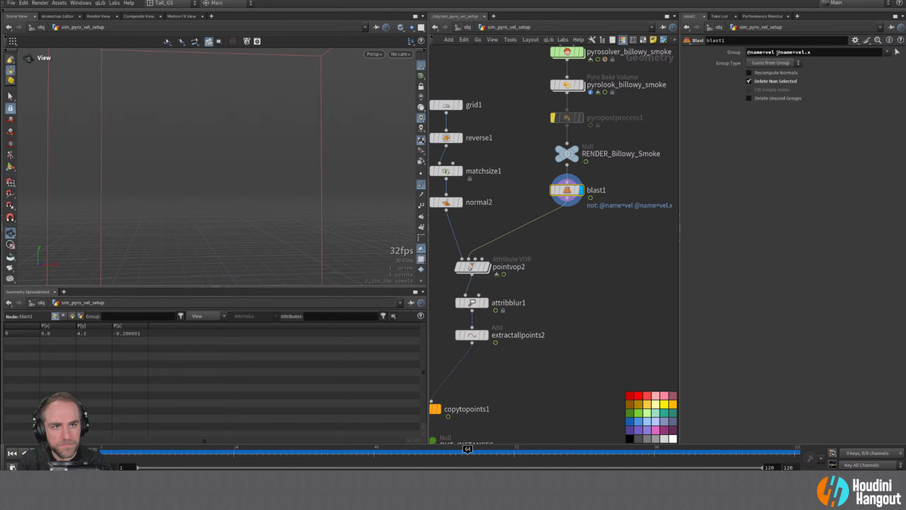
left_click_drag(807, 52, 814, 54)
type("*")
key("Return")
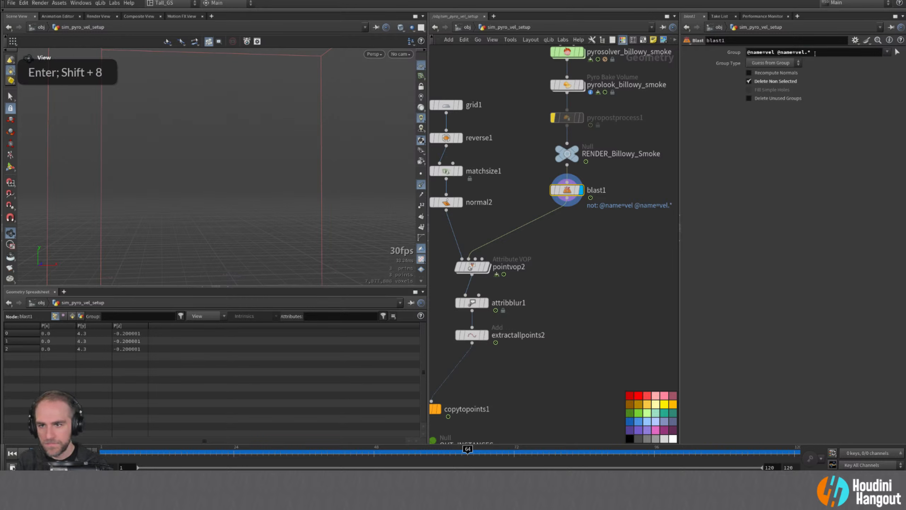
left_click(567, 276)
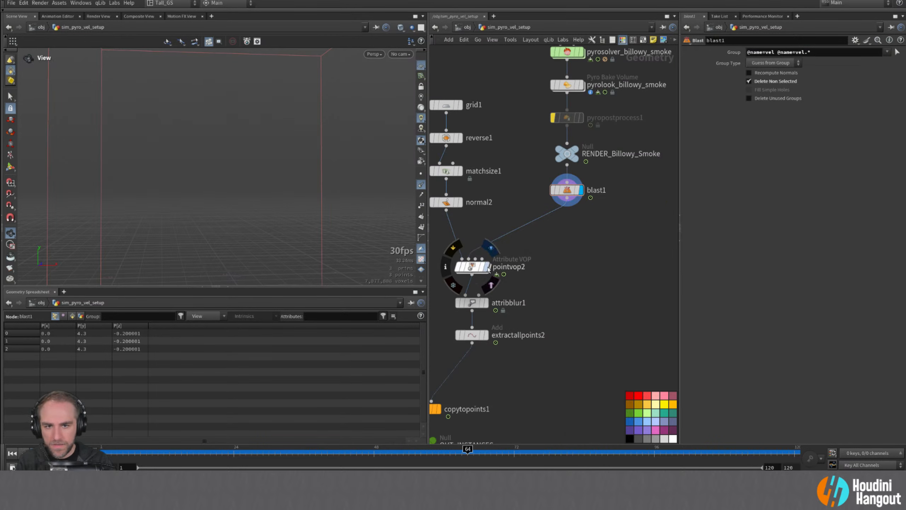
left_click(486, 267)
left_click(472, 268)
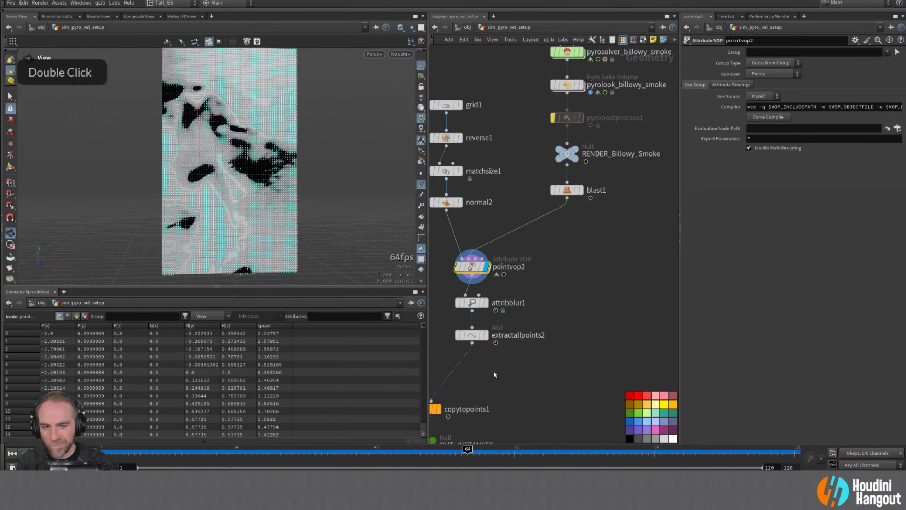
- Scrub pointvop2's result to frame 36 and hide the point normals in the viewport
left_click_drag(104, 452, 193, 453)
left_click_drag(189, 458, 304, 465)
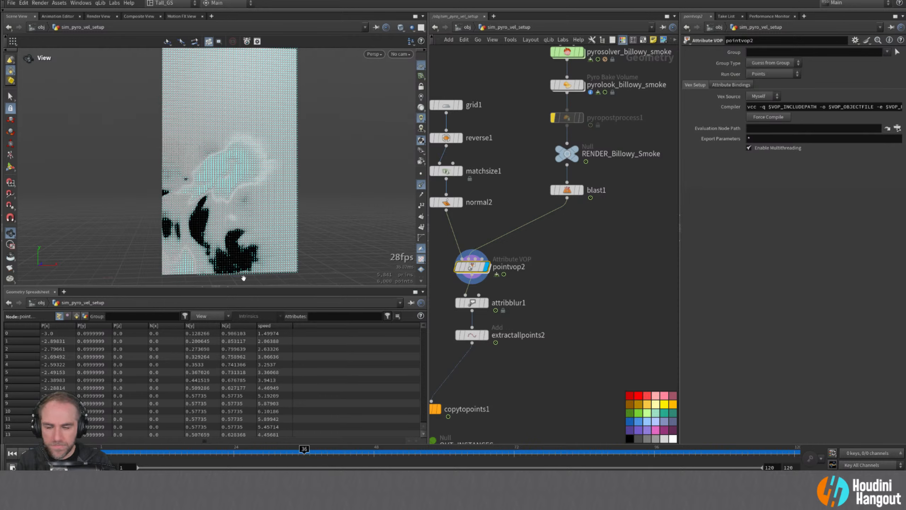
left_click(420, 183)
right_click_drag(202, 211, 226, 195, "alt")
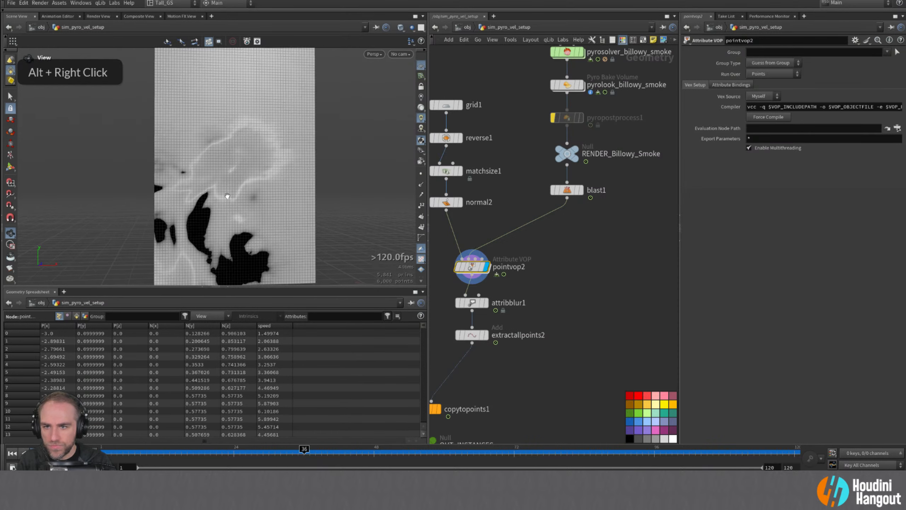
- Display extractallpoints2 and then OUT_INSTANCES, and scrub the flap animation to frame 41
double_click(488, 339)
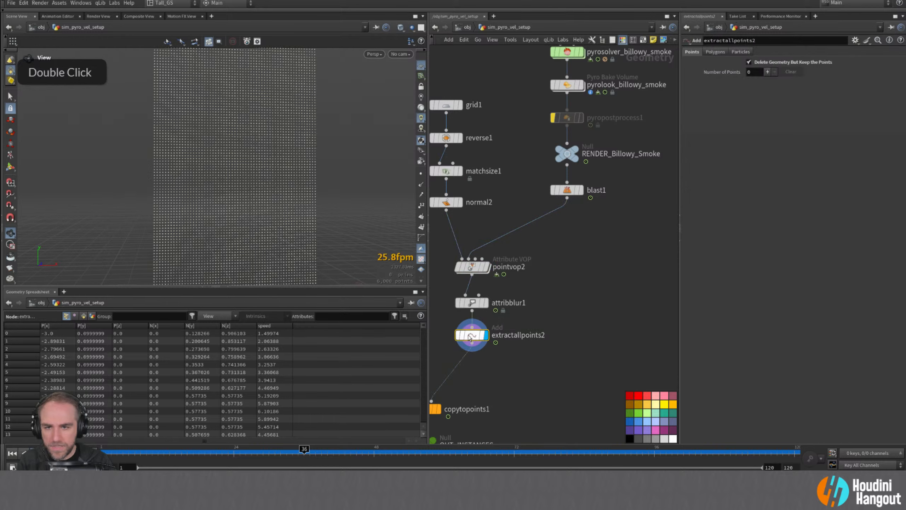
middle_click_drag(488, 339, 575, 283, "alt")
double_click(520, 386)
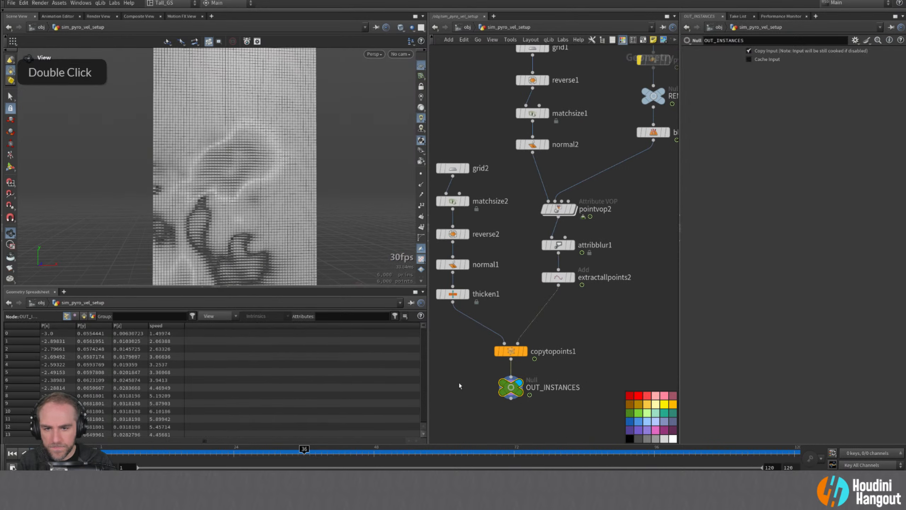
left_click_drag(249, 185, 257, 189, "alt")
right_click_drag(256, 189, 263, 193, "alt")
left_click_drag(263, 192, 297, 191, "alt")
mouse_move(188, 453)
left_mouse_down()
mouse_move(107, 460)
mouse_move(334, 466)
left_mouse_up()
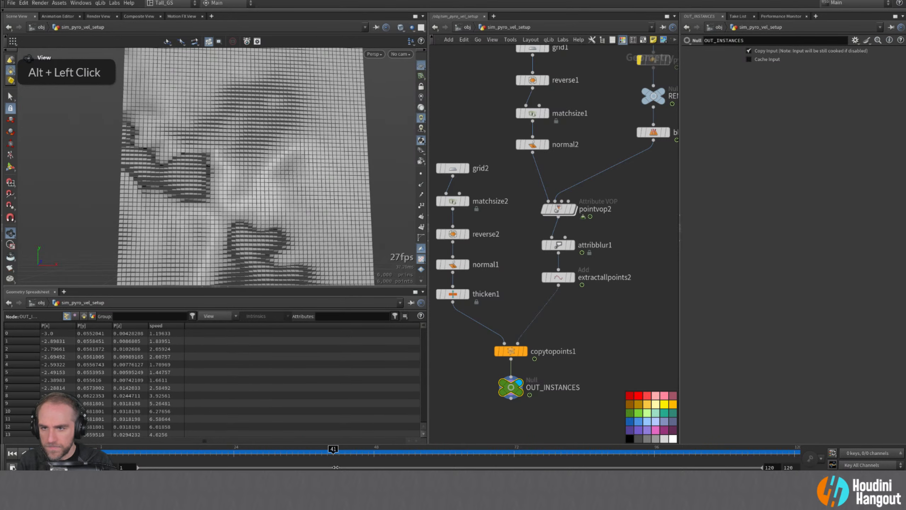
- Inside pointvop2, move mix1 aside and try wiring normalize1 directly into the node downstream of mix1
left_click(558, 211)
double_click(559, 211)
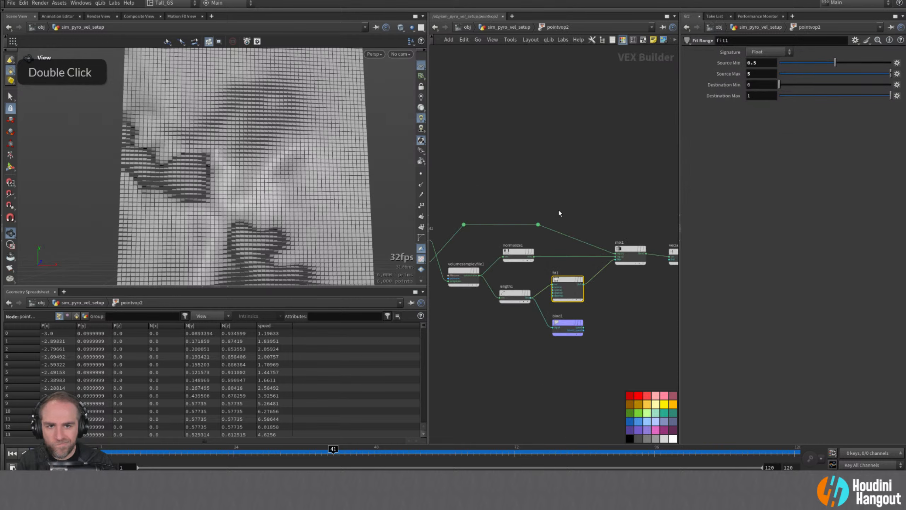
middle_click_drag(542, 225, 504, 213)
right_click_drag(552, 200, 530, 315)
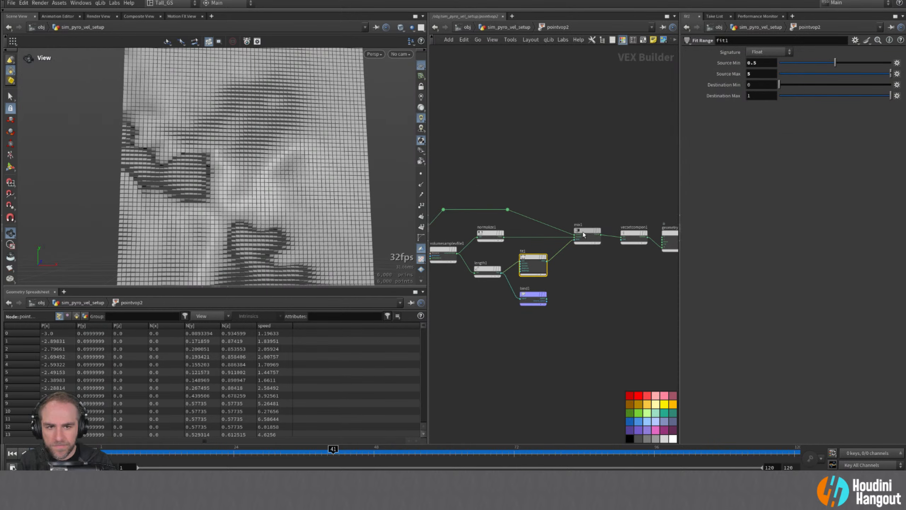
left_click_drag(583, 237, 577, 206)
left_click_drag(505, 237, 621, 237)
left_click_drag(267, 180, 265, 203, "alt")
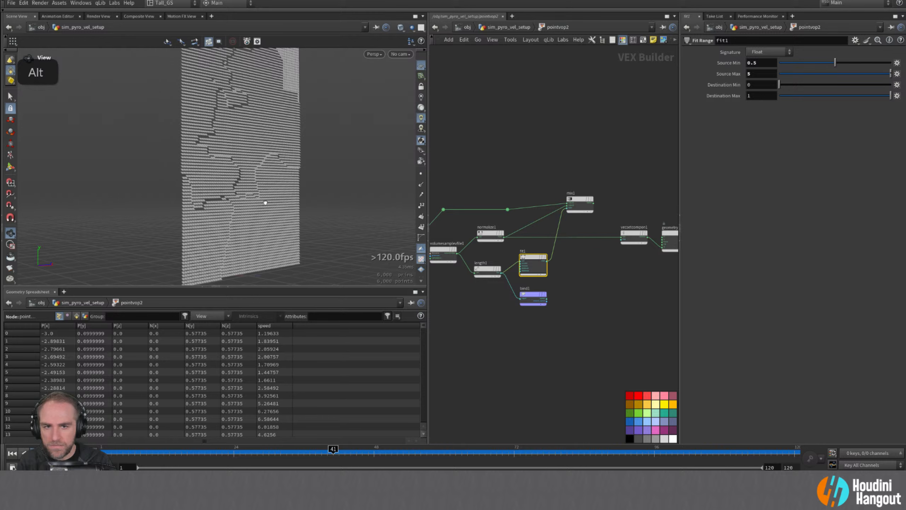
- Try sampling volumesamplevfile1 by name, with Signature set to Primitive Name and Primitive Name set to vel.*
left_click(449, 251)
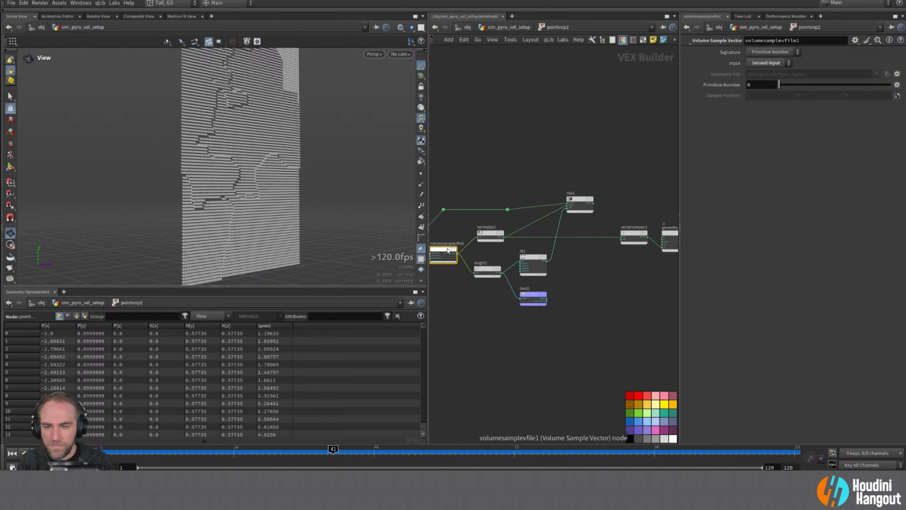
left_click(59, 316)
double_click(58, 318)
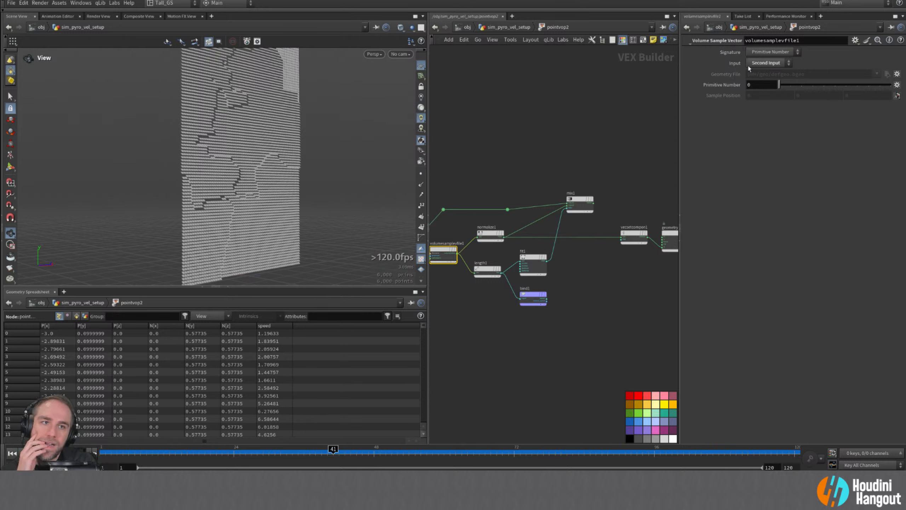
left_click(768, 52)
left_click(761, 57)
left_click(756, 86)
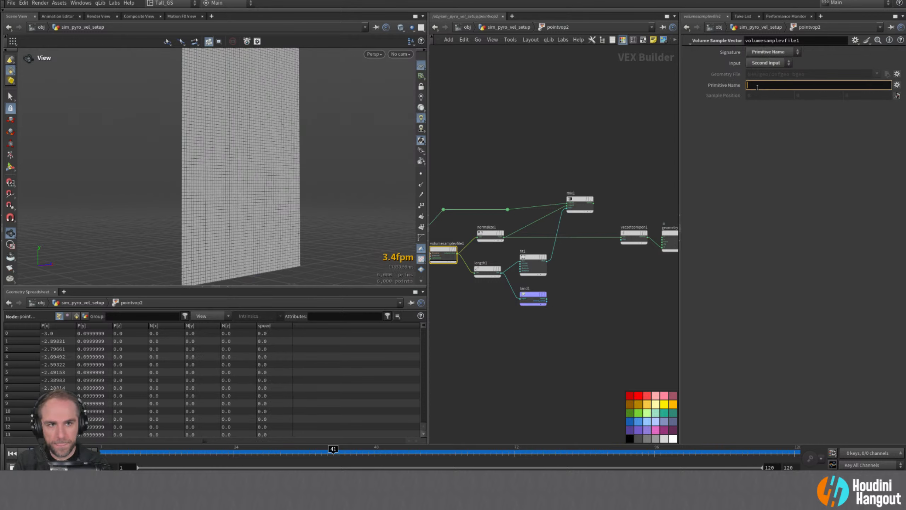
type("vel")
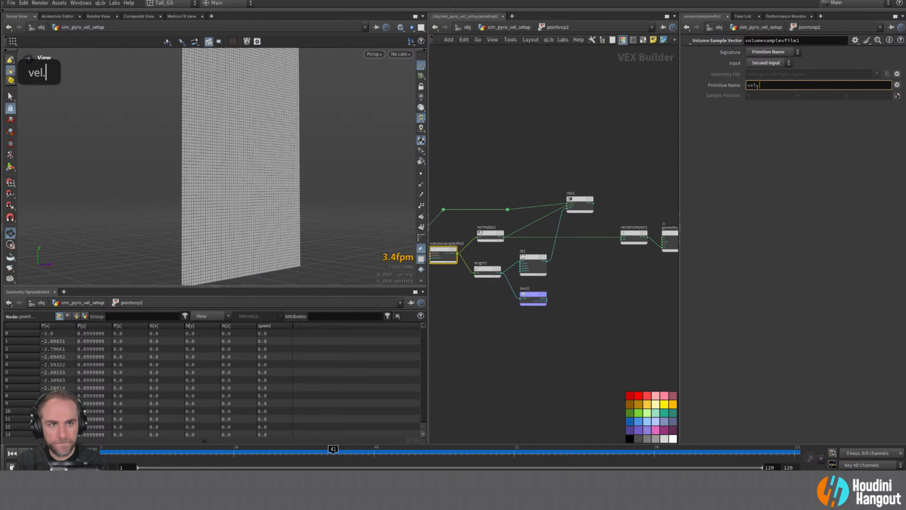
type(".*")
key("Return")
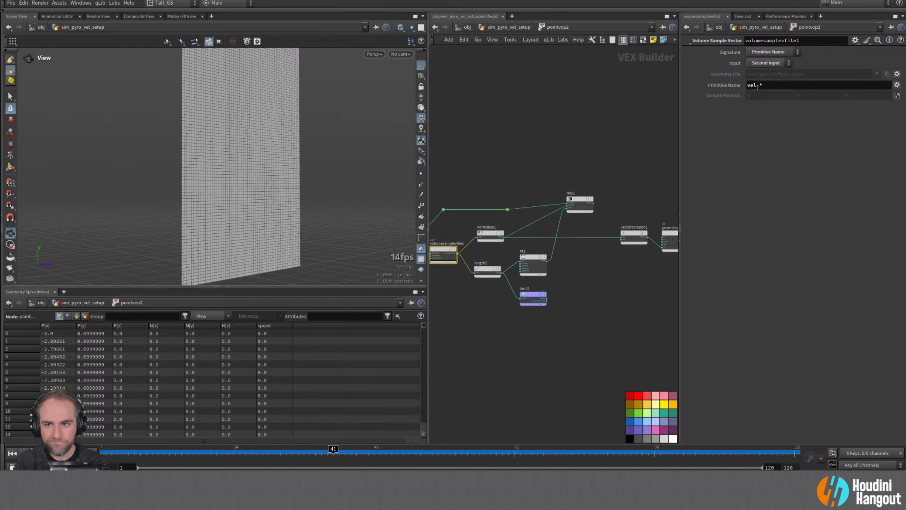
- Inspect blast1's primitive attributes in the geometry spreadsheet
left_click(76, 316)
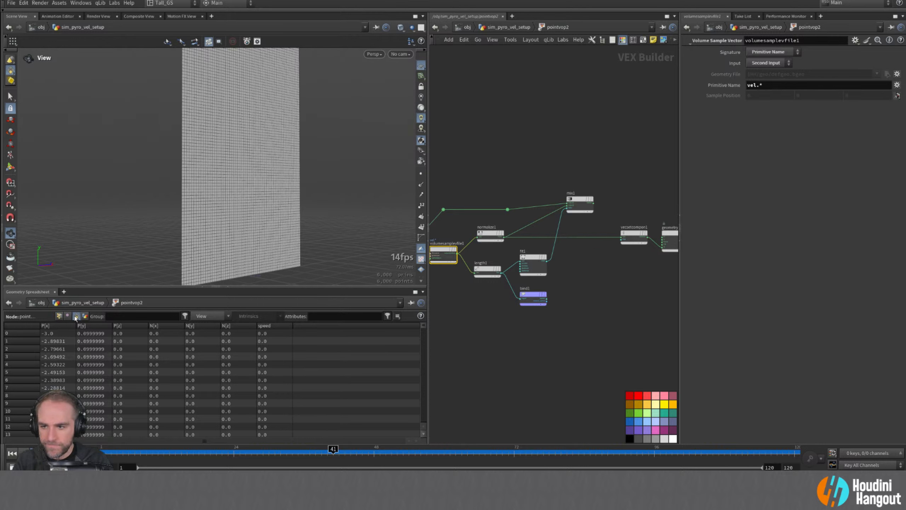
key("u")
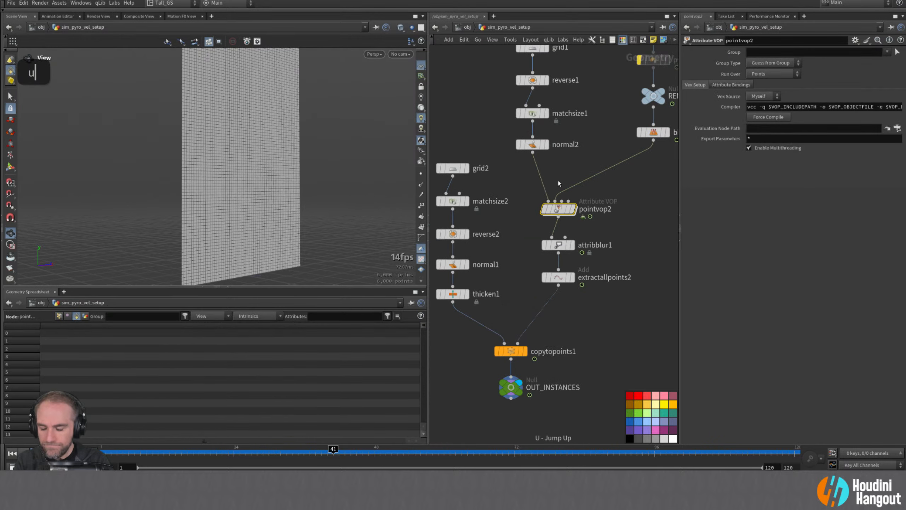
left_click(654, 132)
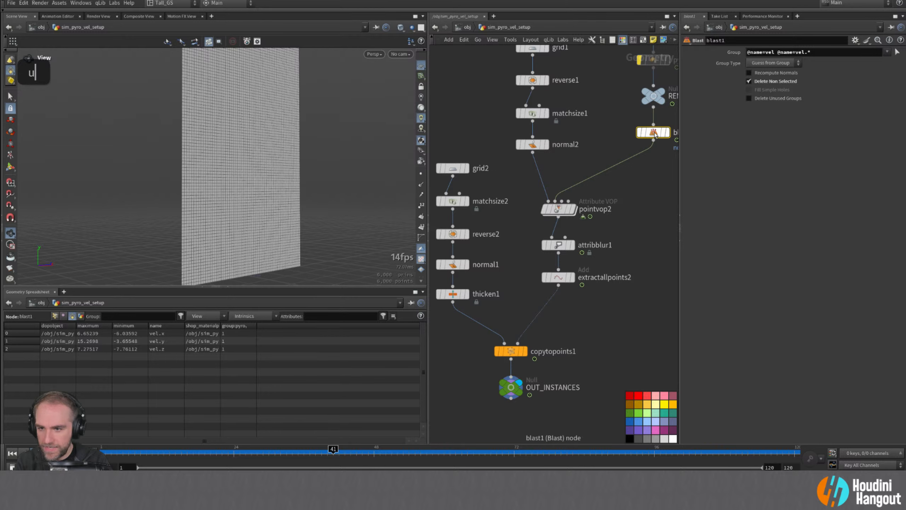
mouse_move(655, 134)
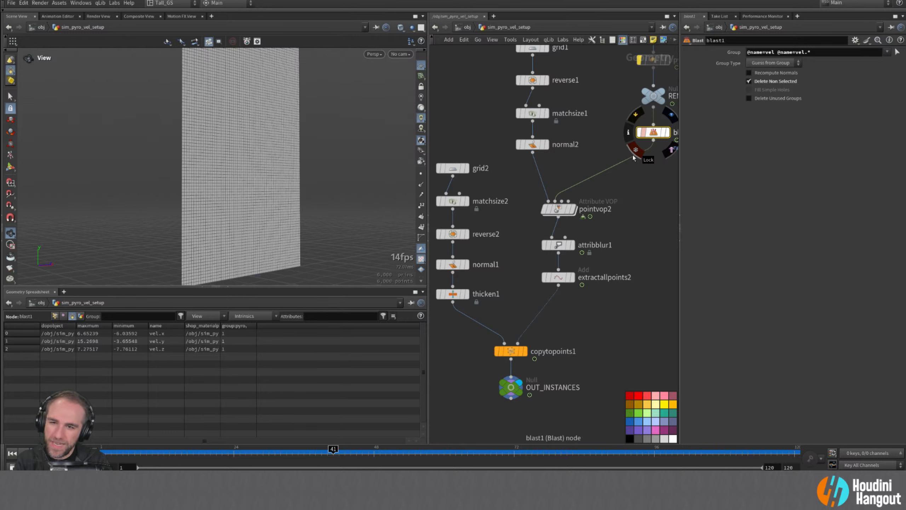
- Undo the Primitive Name and Signature changes on volumesamplevfile1 and the rewiring around mix1 in pointvop2
double_click(556, 208)
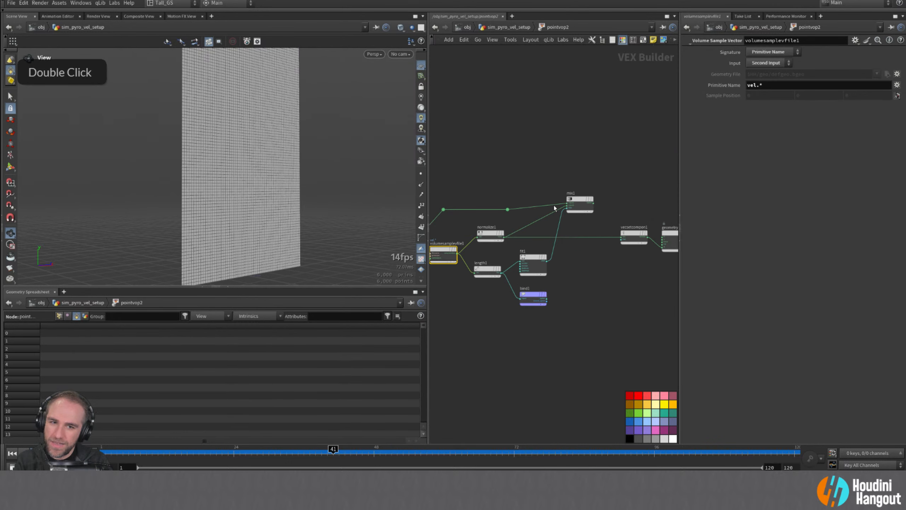
key("ctrl+z")
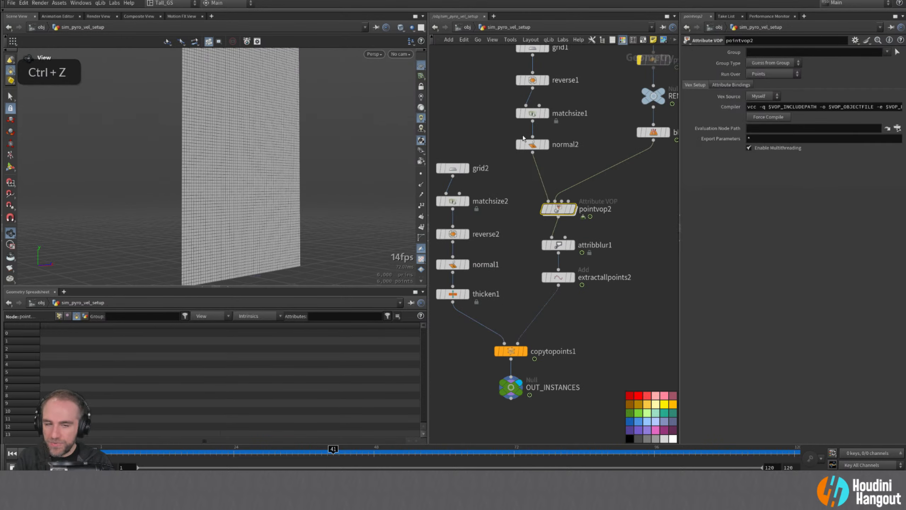
key("ctrl+z")
key("ctrl+z")
key("ctrl+z")
key("ctrl+z")
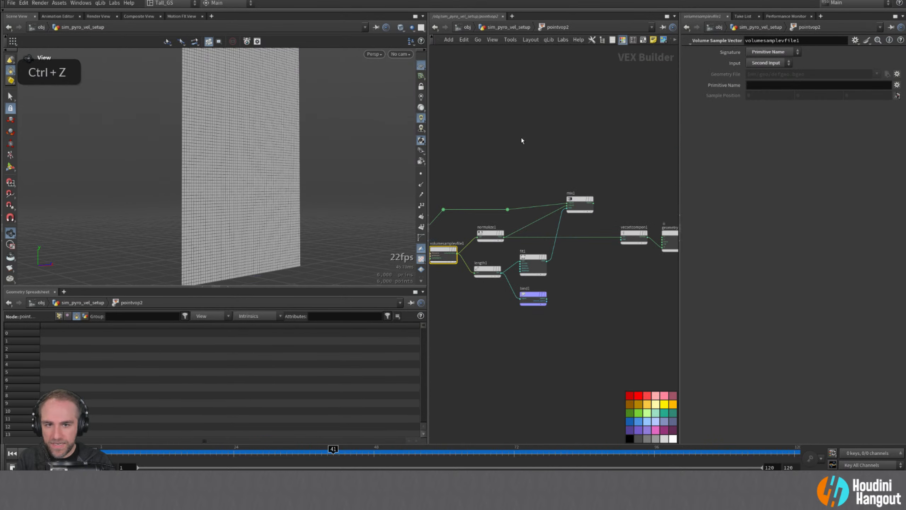
key("ctrl+z")
key("ctrl+z")
key("ctrl+z")
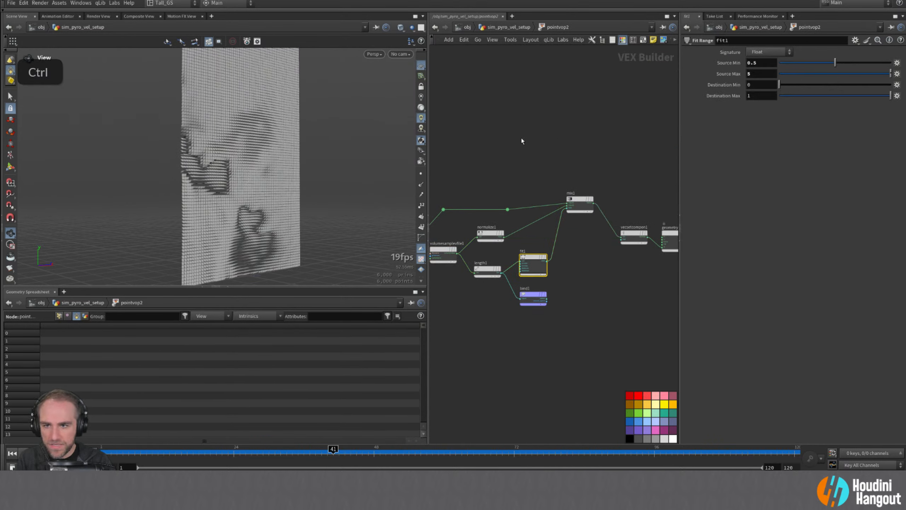
- Undo the recent changes to mix1, blast1's group and pyropostprocess1's bypass, and recheck the network inside pointvop2
key("ctrl+z")
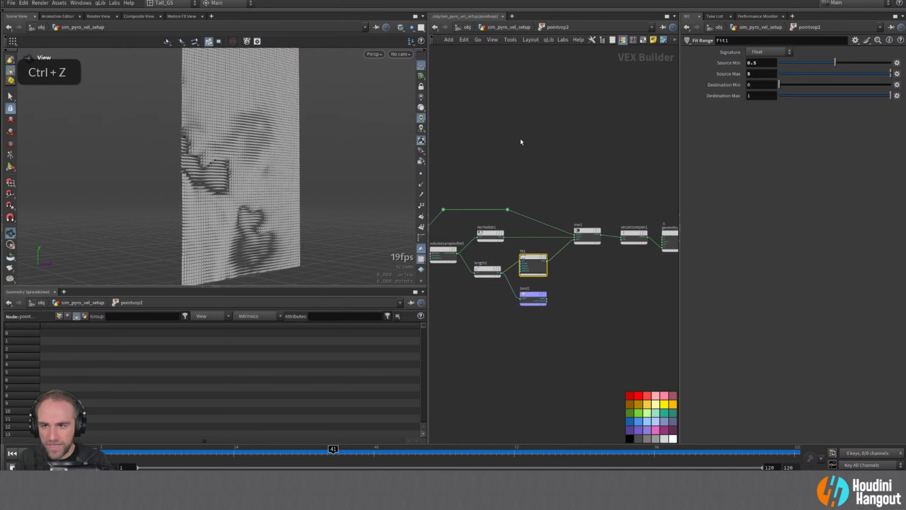
key("ctrl+z")
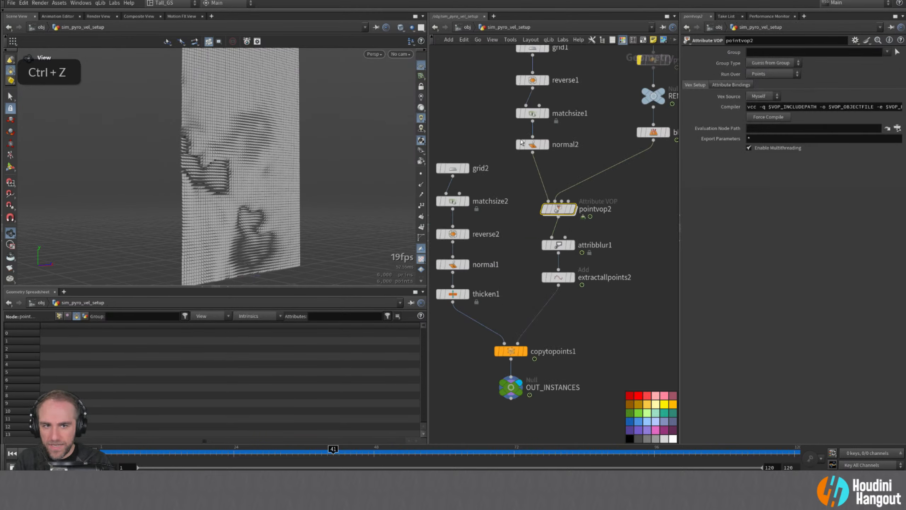
key("ctrl+z")
key("ctrl+z")
key("ctrl+z")
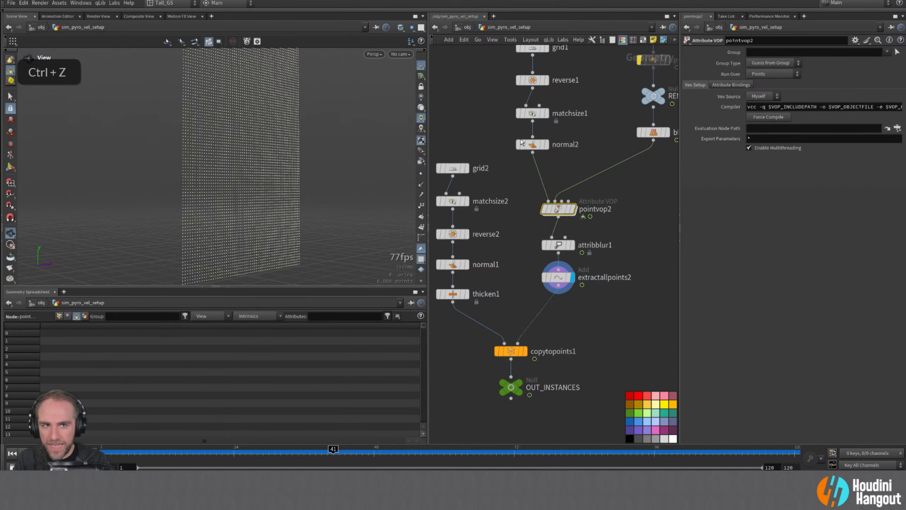
key("ctrl+z")
key("ctrl+z")
key("ctrl+z")
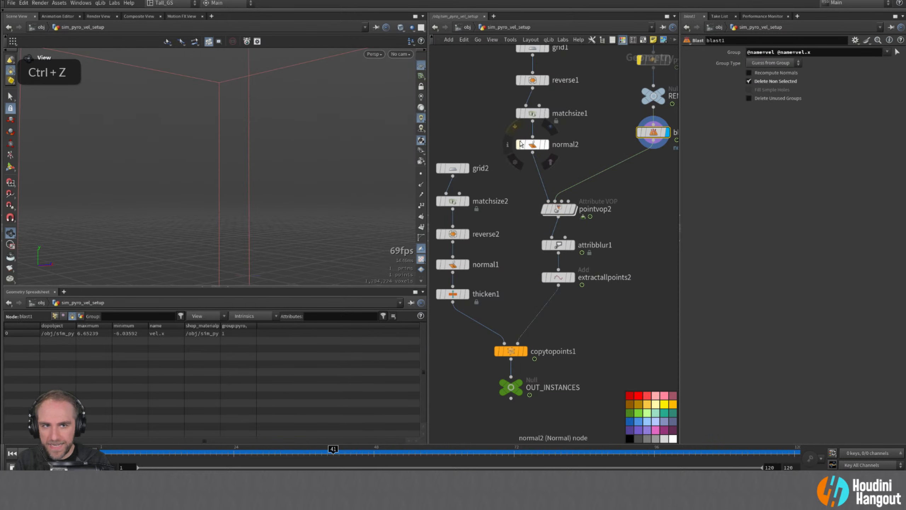
key("ctrl+z")
key("ctrl+z")
key("ctrl+z")
key("ctrl+z")
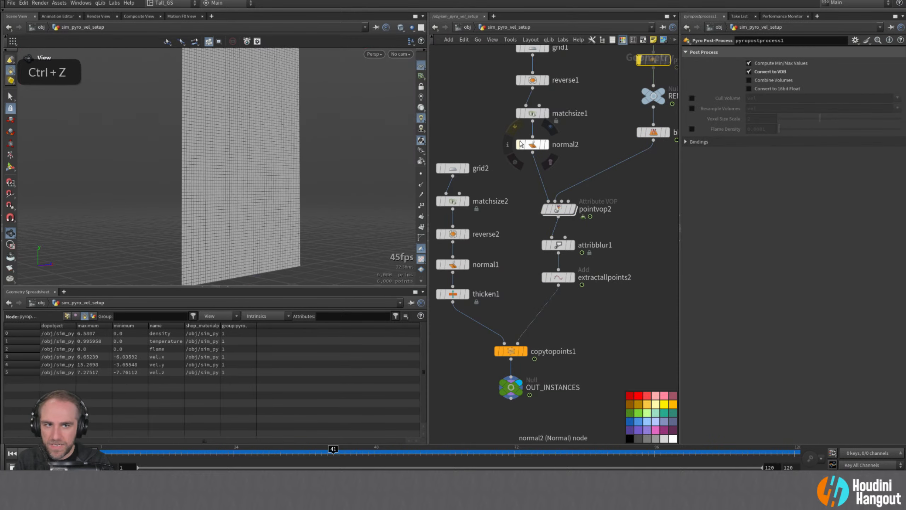
key("ctrl+z")
key("ctrl+z")
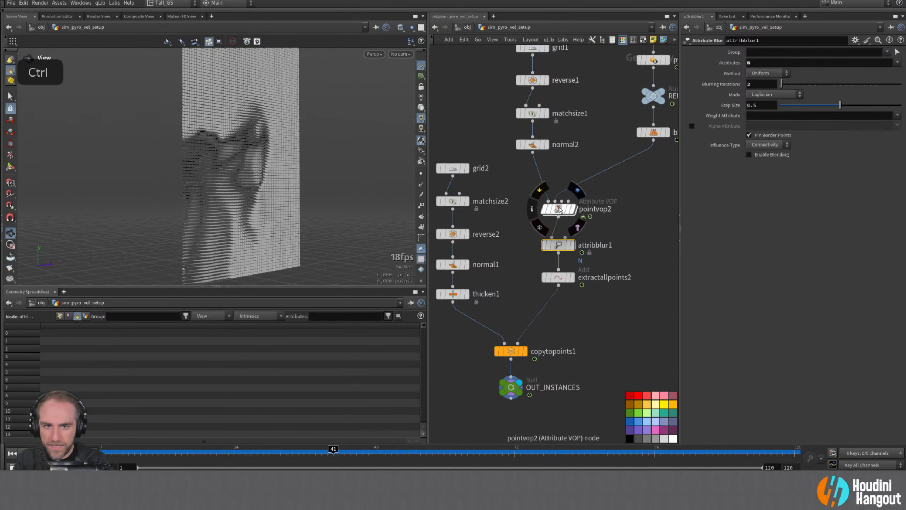
double_click(559, 210)
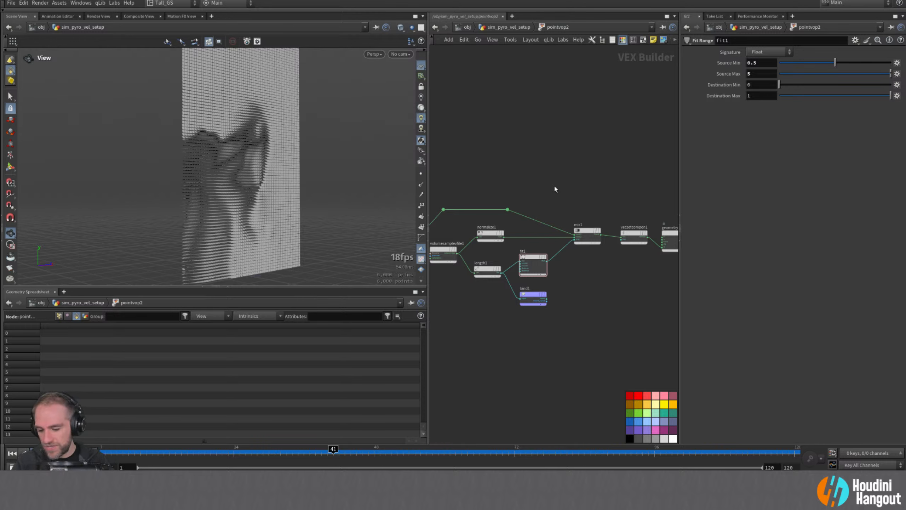
key("u")
- Show pyrosolver_billowy_smoke as a template alongside the flap grid and inspect the grid from several angles over the timeline
middle_click_drag(584, 151, 515, 240)
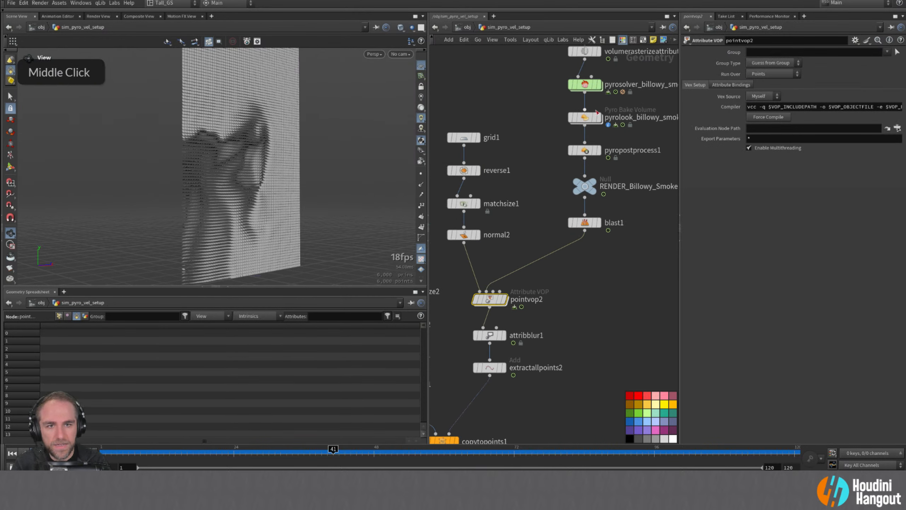
left_click(597, 84)
right_click_drag(356, 167, 194, 251, "alt")
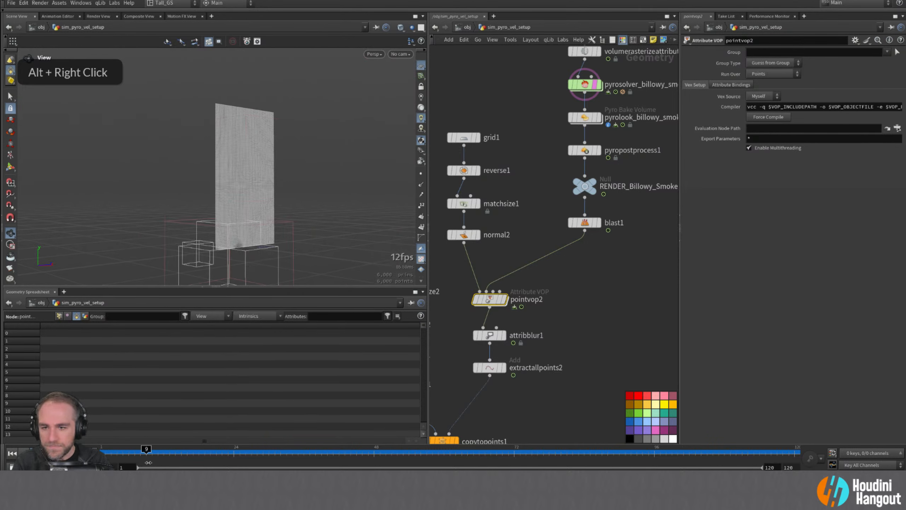
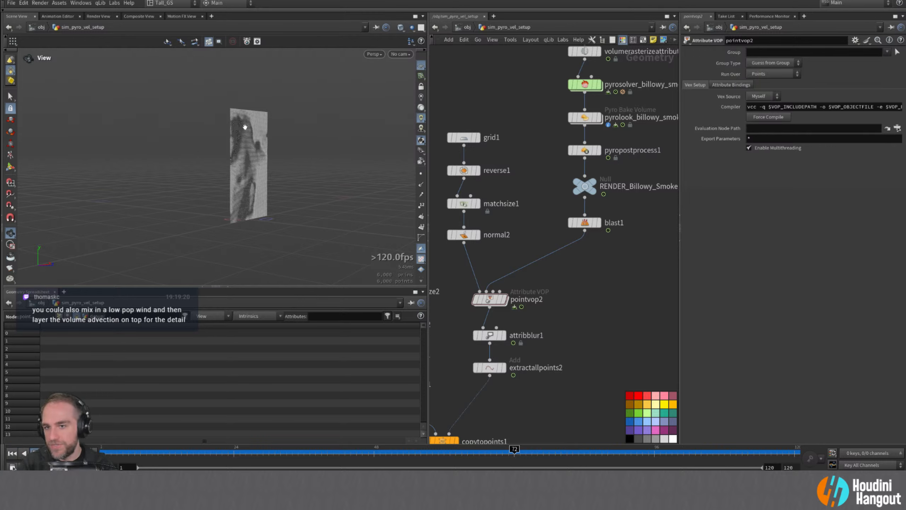
right_click_drag(245, 126, 269, 152, "alt")
left_click_drag(269, 152, 218, 162, "alt")
mouse_move(218, 162)
right_mouse_down("alt")
mouse_move(283, 132)
mouse_move(242, 166)
mouse_move(212, 172)
right_mouse_up("alt")
left_click_drag(212, 172, 286, 167, "alt")
- Check the result of pointvop2 in the viewport and return the display to OUT_INSTANCES
double_click(504, 299)
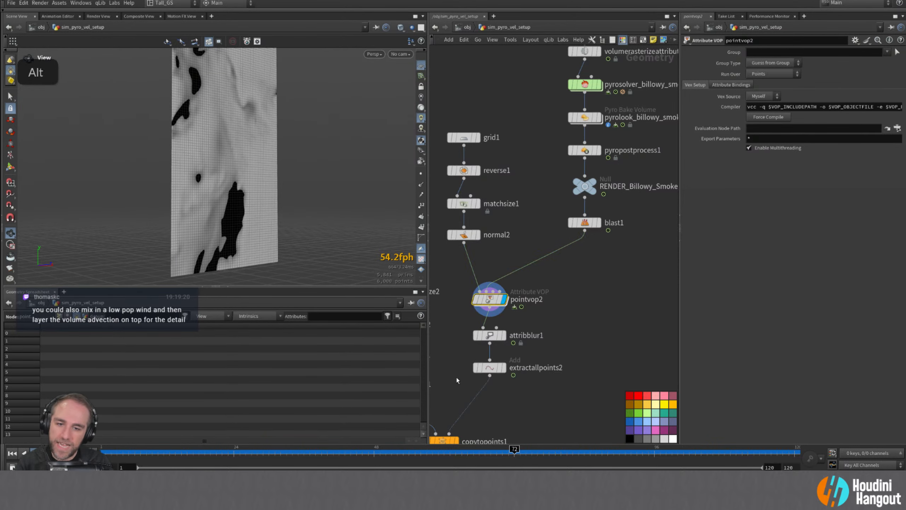
middle_click_drag(457, 381, 502, 305, "alt")
double_click(485, 401)
left_click_drag(239, 203, 259, 188, "alt")
right_click_drag(259, 188, 235, 182, "alt")
left_click_drag(234, 182, 211, 177, "alt")
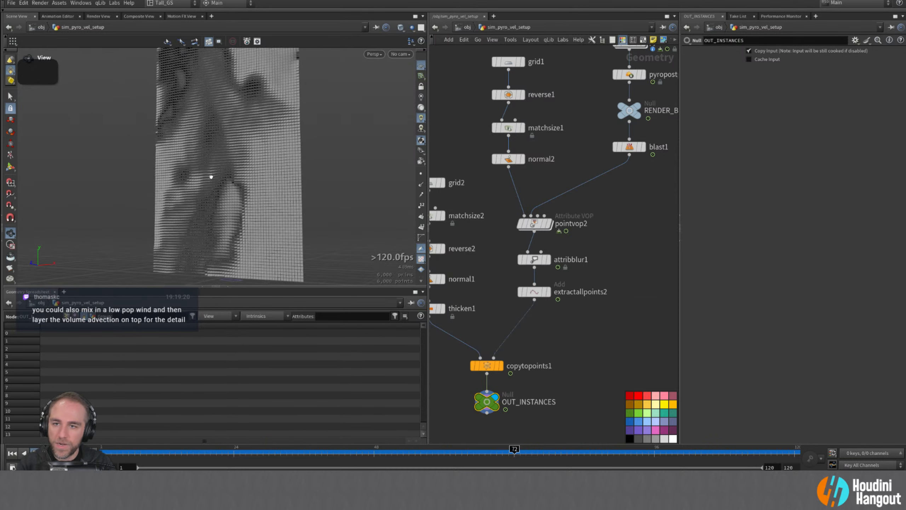
- Collapse the geometry spreadsheet to enlarge the viewport, examine the full flap grid, and return to frame 1
right_click_drag(211, 176, 229, 295, "alt")
left_click(228, 287)
right_click_drag(235, 257, 257, 217, "alt")
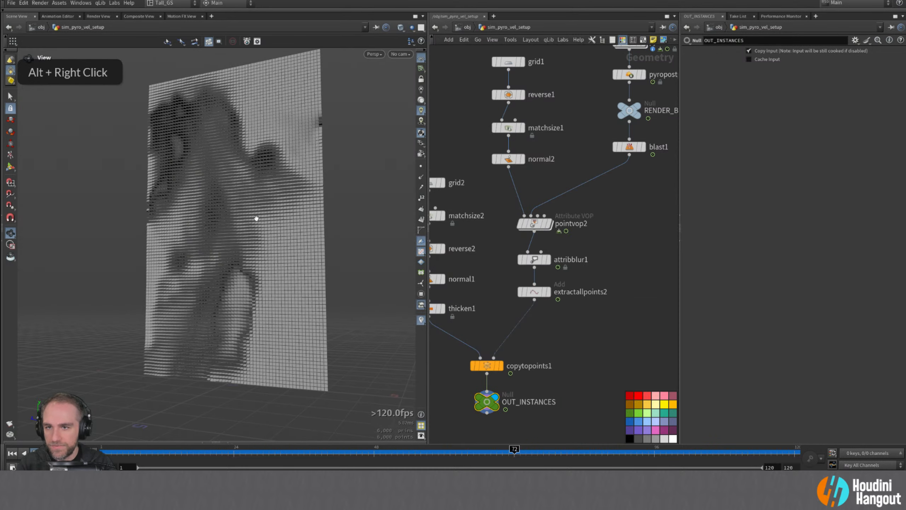
left_click_drag(257, 217, 249, 233, "alt")
right_click_drag(248, 233, 220, 224, "alt")
left_click_drag(221, 224, 237, 205, "alt")
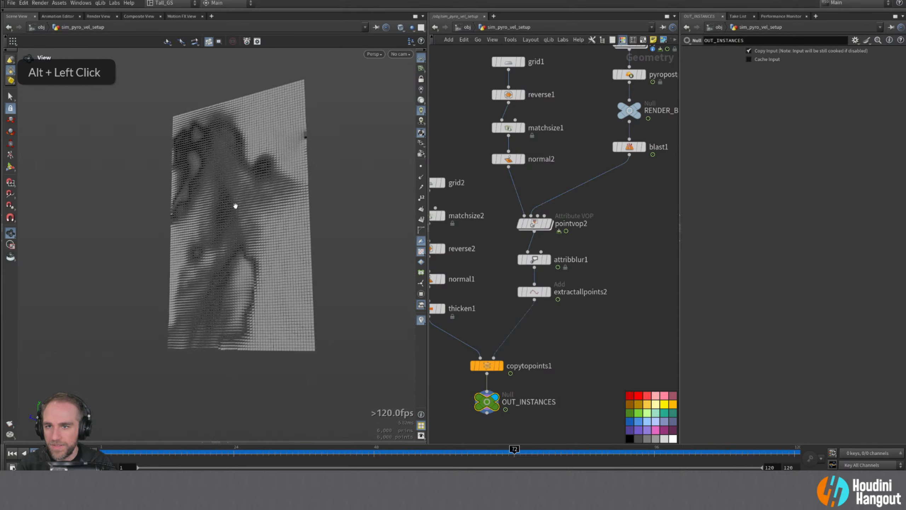
right_click_drag(237, 205, 255, 196, "alt")
left_click_drag(255, 197, 282, 224, "alt")
right_click_drag(282, 224, 109, 457, "alt")
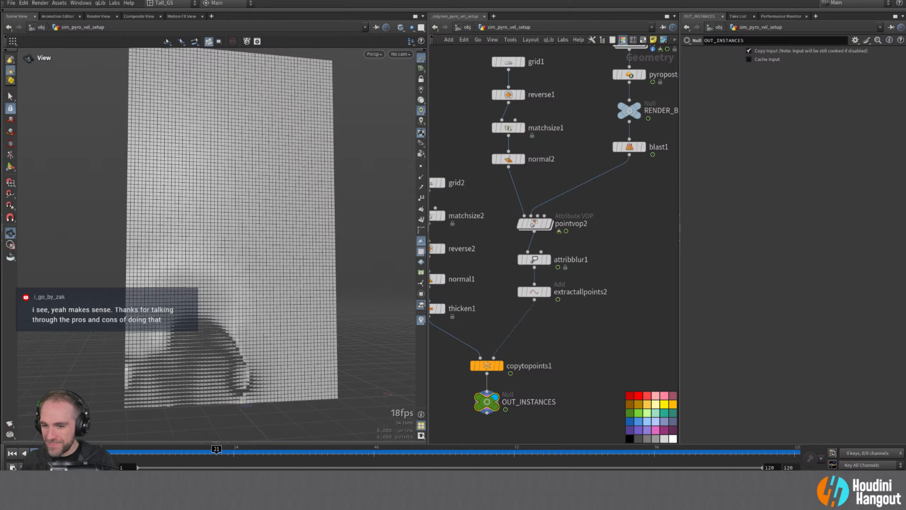
left_click(12, 453)
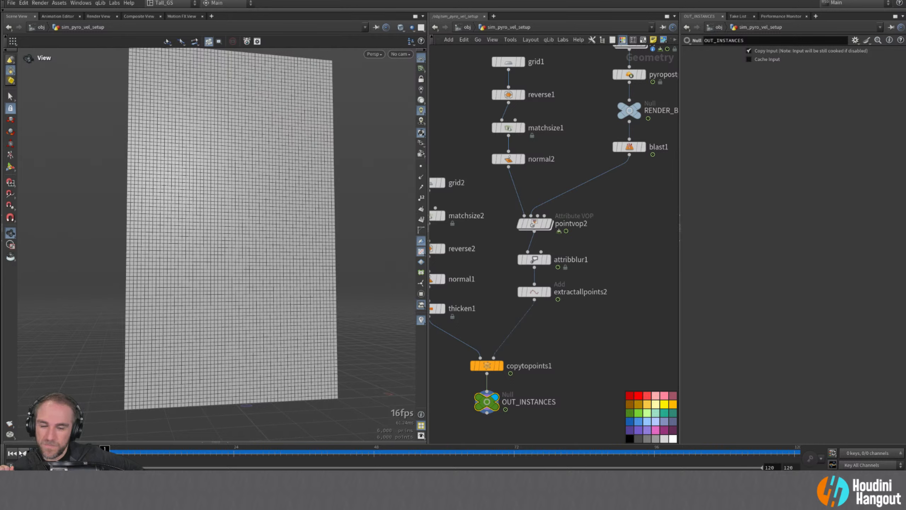
- At object level, move the SOLARIS network down and duplicate sim_pyro_vel_setup between the original and SOLARIS
middle_click_drag(618, 350, 581, 286)
right_click_drag(581, 286, 576, 293)
middle_click_drag(576, 293, 609, 331)
right_click_drag(609, 331, 597, 328)
middle_click_drag(597, 329, 550, 362)
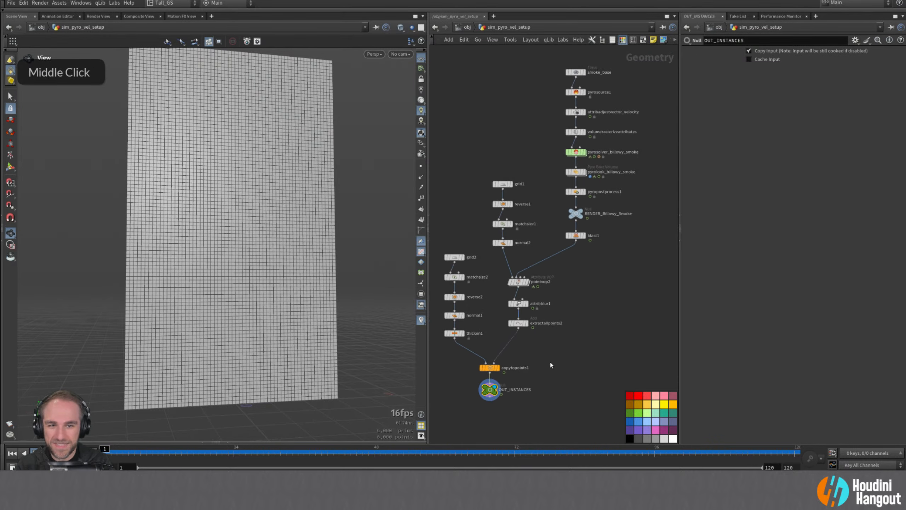
key("u")
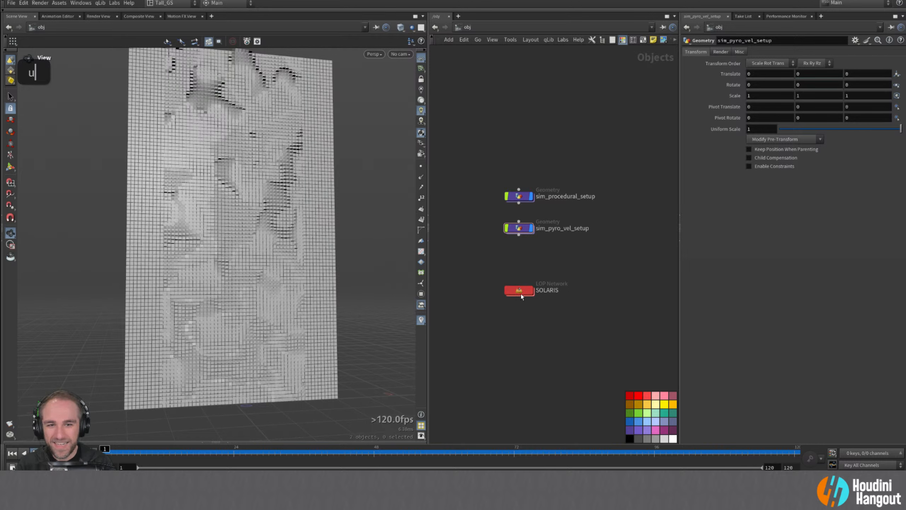
left_click_drag(520, 294, 521, 349)
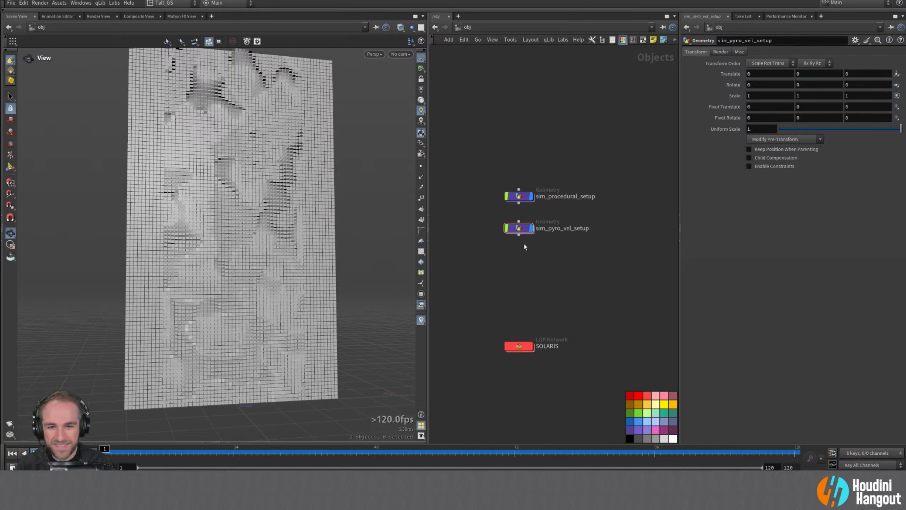
left_click_drag(518, 232, 519, 265, "alt")
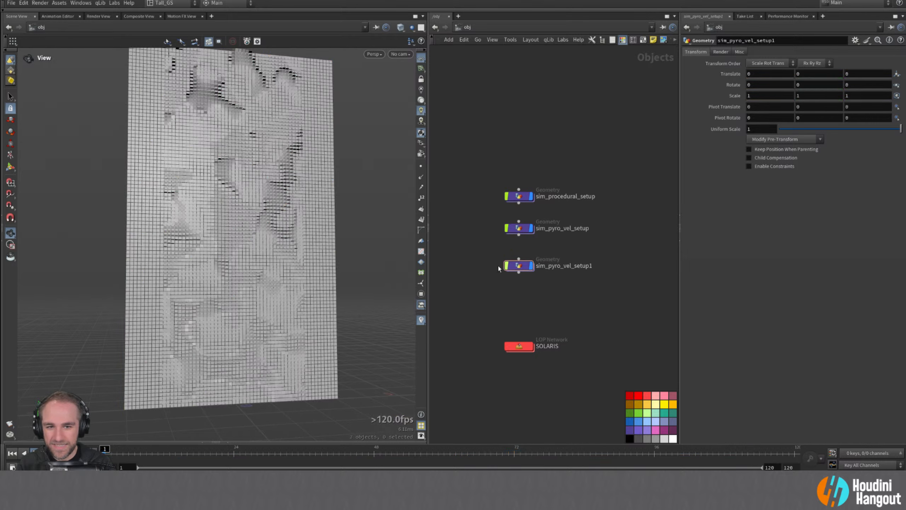
- Inside sim_pyro_vel_setup1, delete the billowy smoke simulation branch that feeds pointvop2, and dismiss the console
double_click(518, 265)
middle_click_drag(620, 292, 558, 312)
left_click_drag(526, 76, 606, 288)
key("Delete")
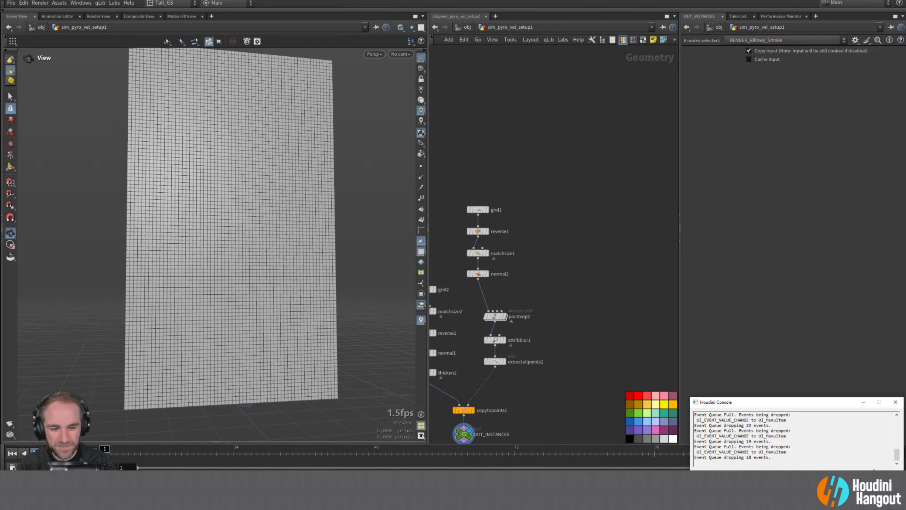
left_click(895, 401)
middle_click_drag(595, 249, 606, 265)
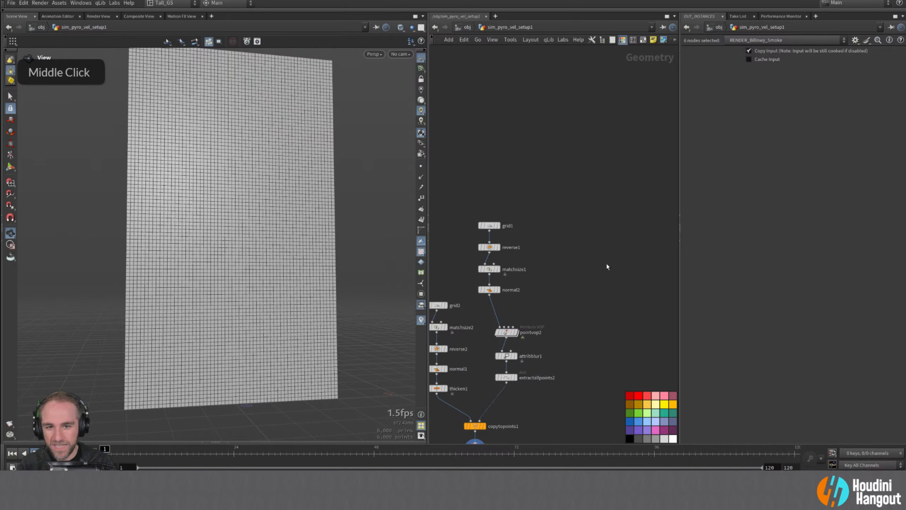
- Inside the original sim_pyro_vel_setup, insert a Null between blast1 and pointvop2
key("u")
double_click(518, 227)
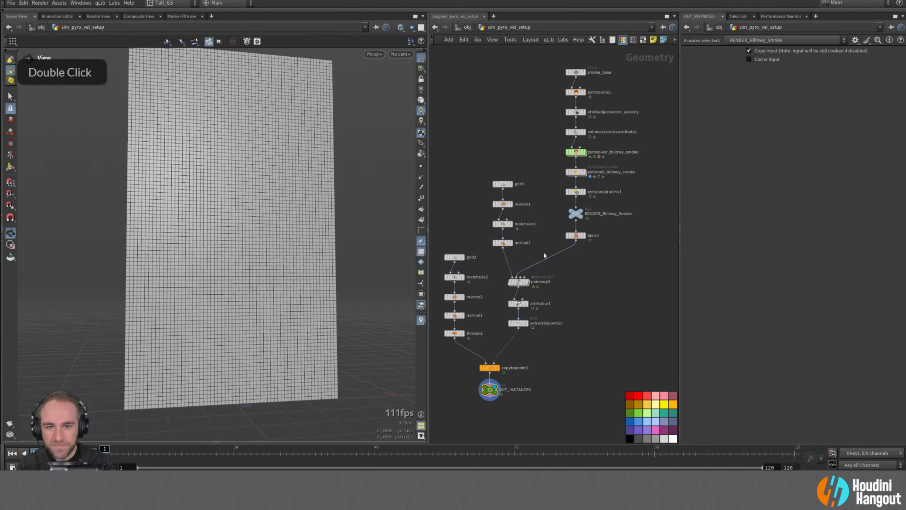
key("Tab")
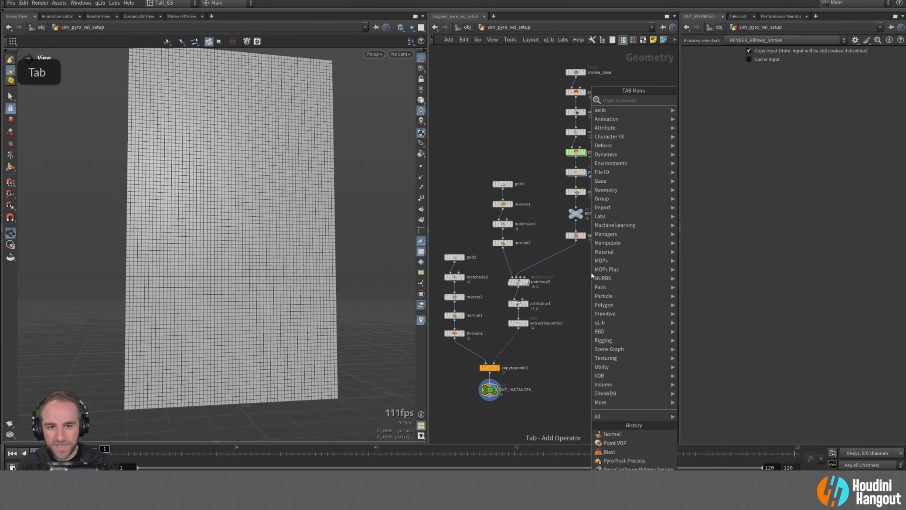
type("null")
key("Return")
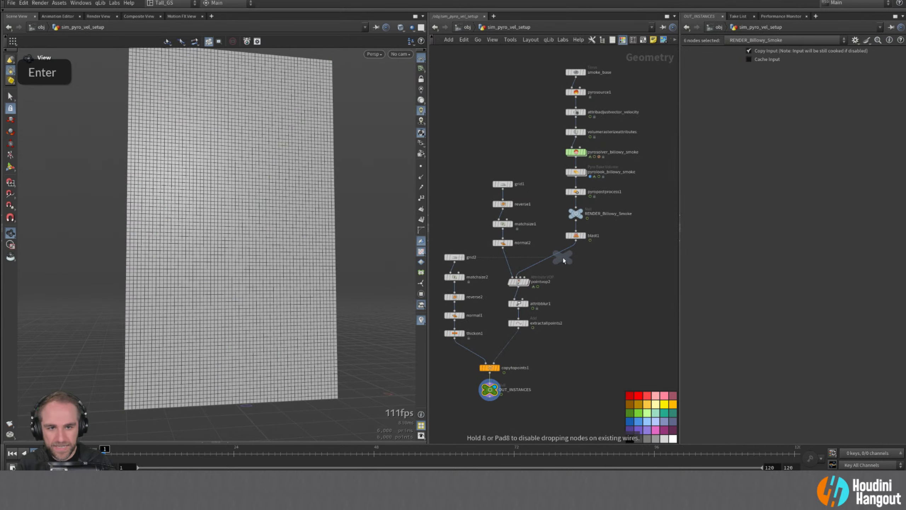
left_click(575, 257)
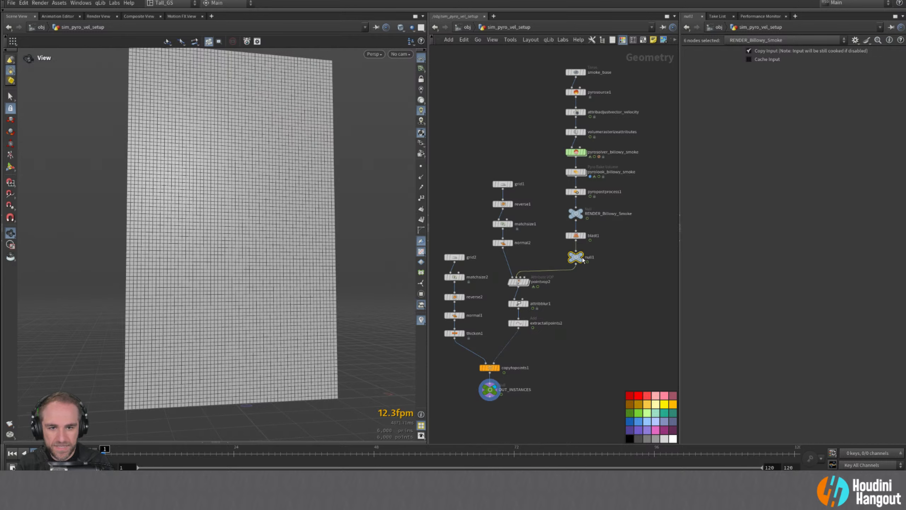
- Rename the new Null below blast1 as SIM_VEL and color it orange
double_click(589, 257)
type("OUT_")
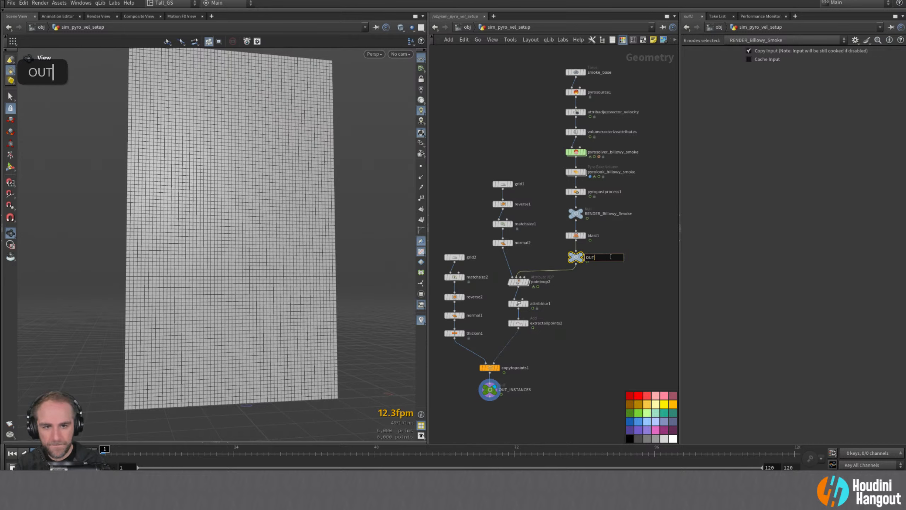
key("BackSpace")
key("BackSpace")
key("BackSpace")
type("SIM_VEL")
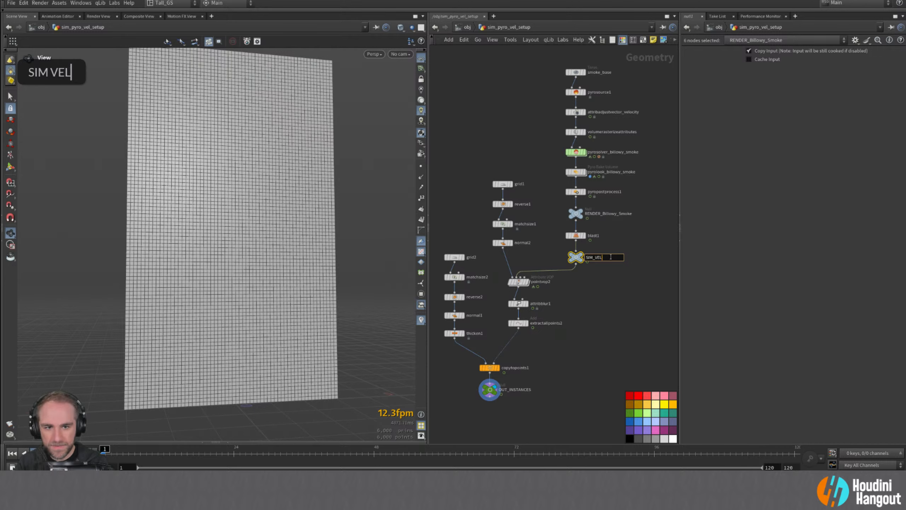
key("Return")
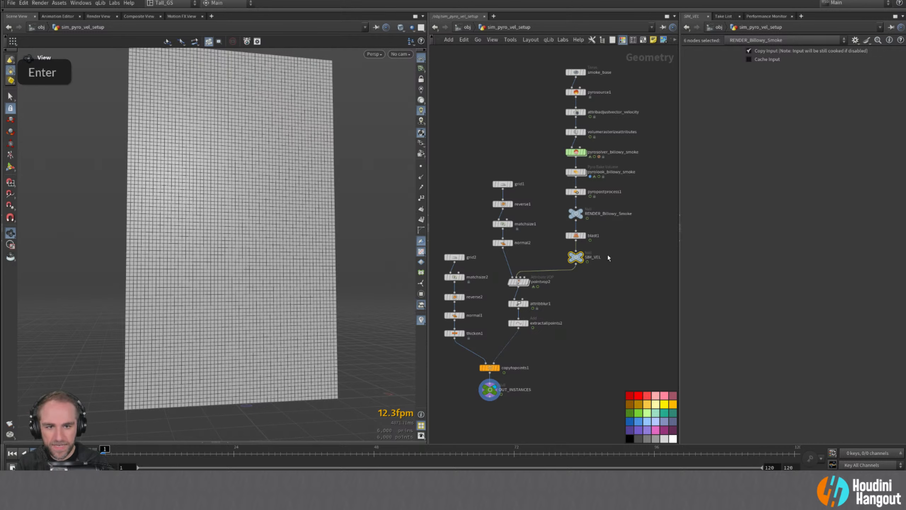
left_click(646, 406)
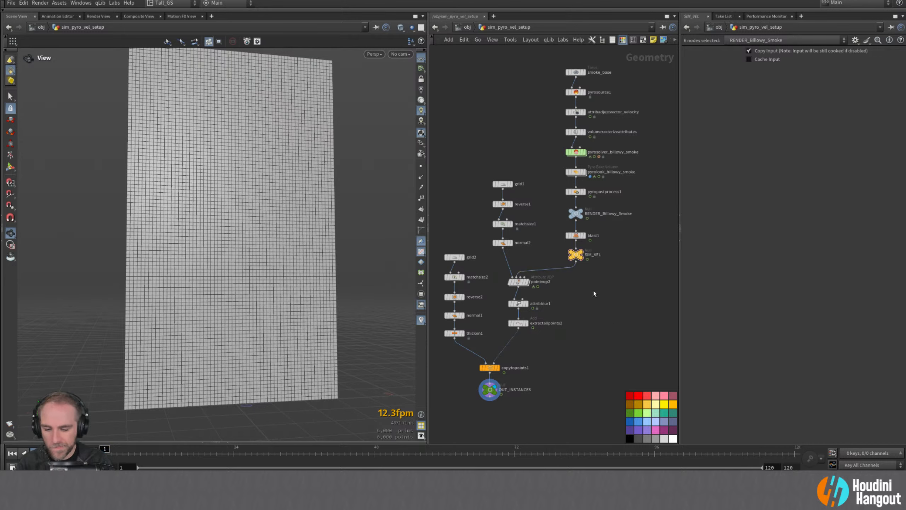
- Display SIM_VEL from the first frame and compare it with the output of RENDER_Billowy_Smoke
double_click(579, 253)
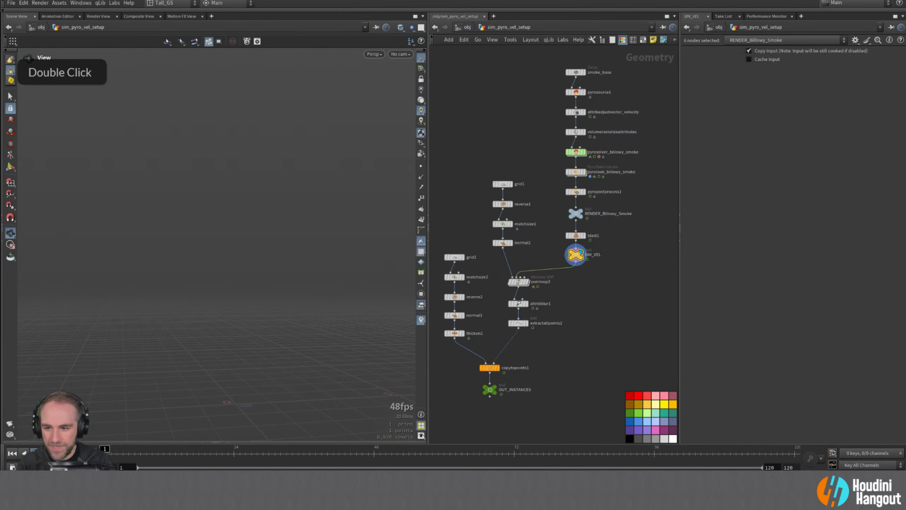
left_click(12, 453)
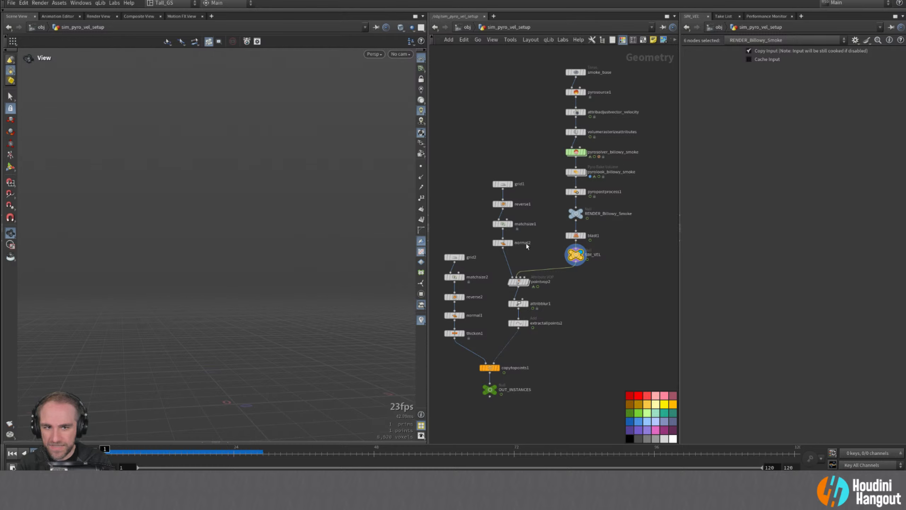
left_click(582, 214)
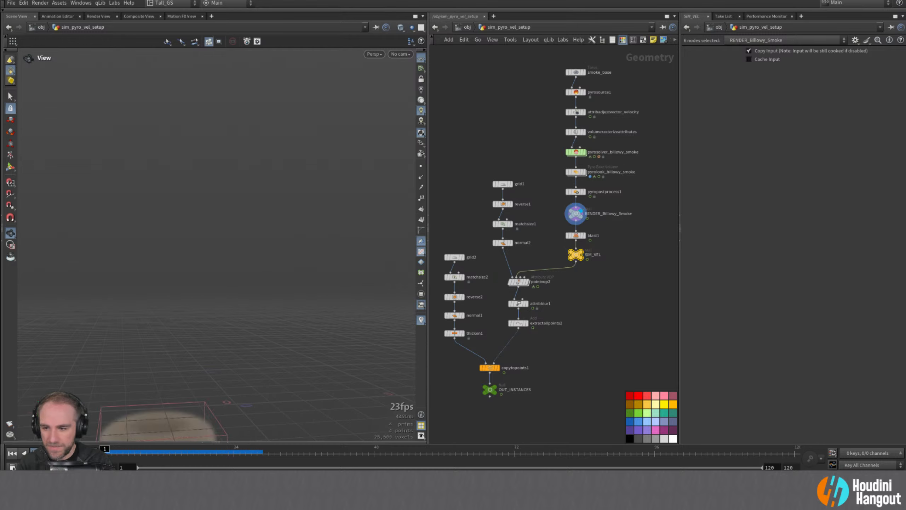
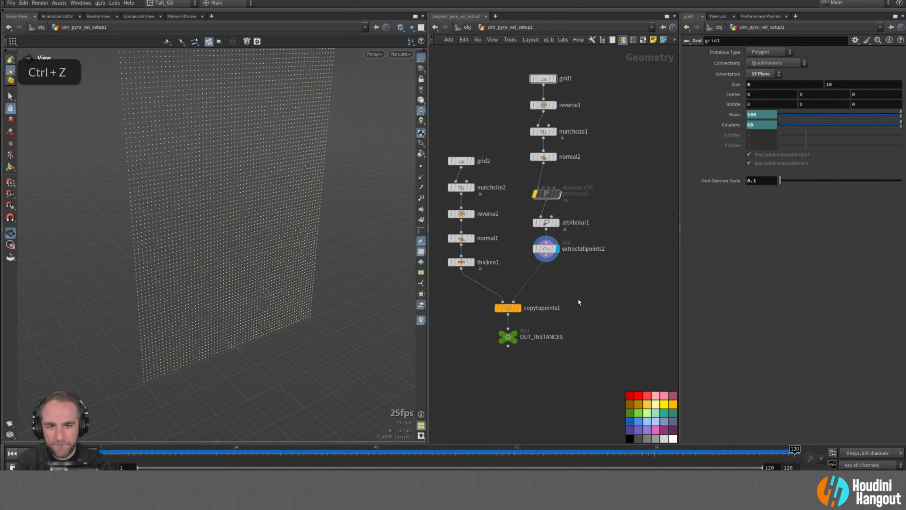
- Undo the latest display changes in sim_pyro_vel_setup1
key("ctrl+z")
key("ctrl+z")
key("ctrl+z")
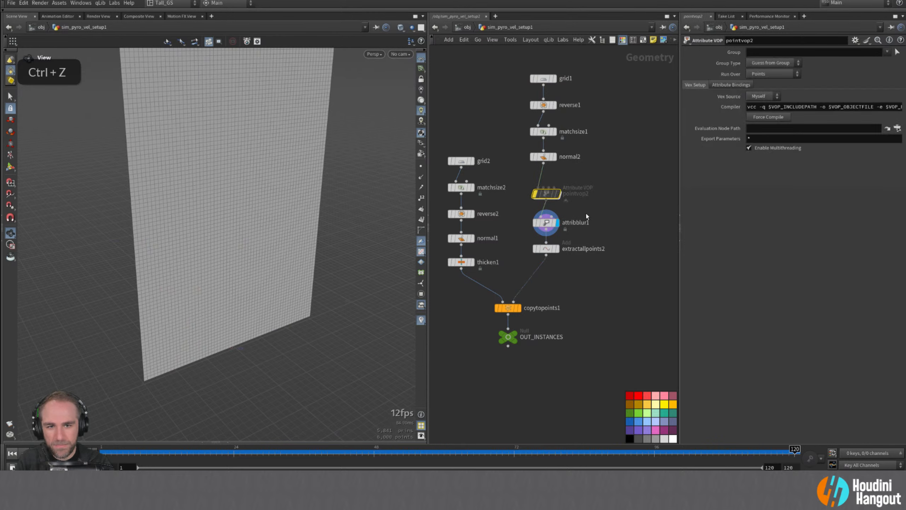
double_click(623, 162)
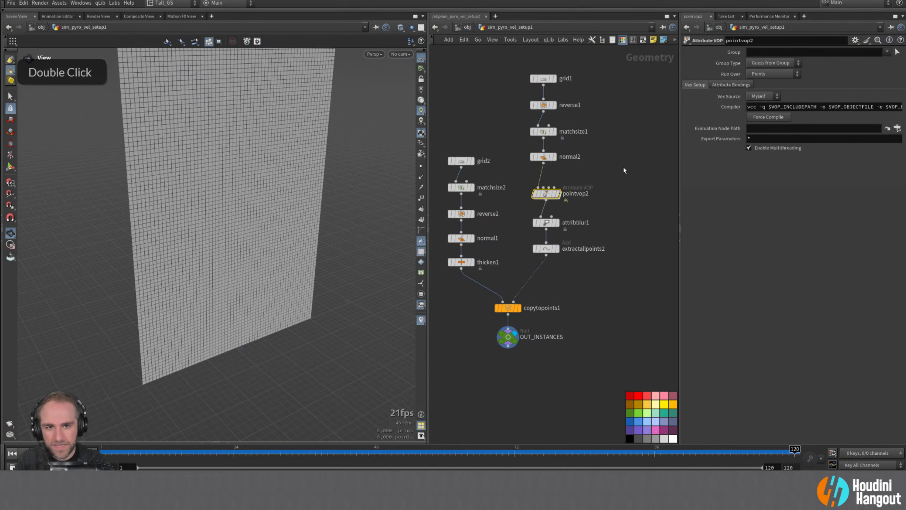
middle_click_drag(624, 162, 611, 189)
key("Tab")
type("OBJECT")
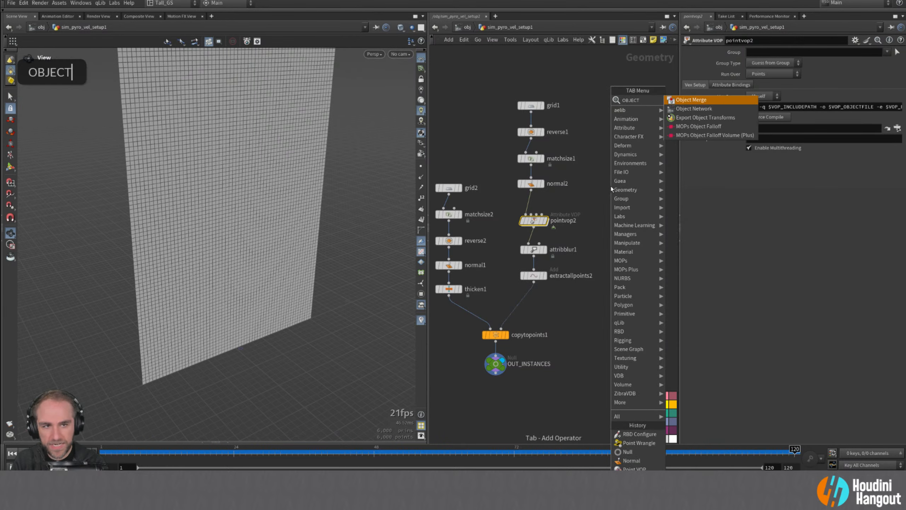
key("Return")
key("Escape")
- Add an Object Merge node beside normal2 and connect it to the second input of pointvop2
key("Tab")
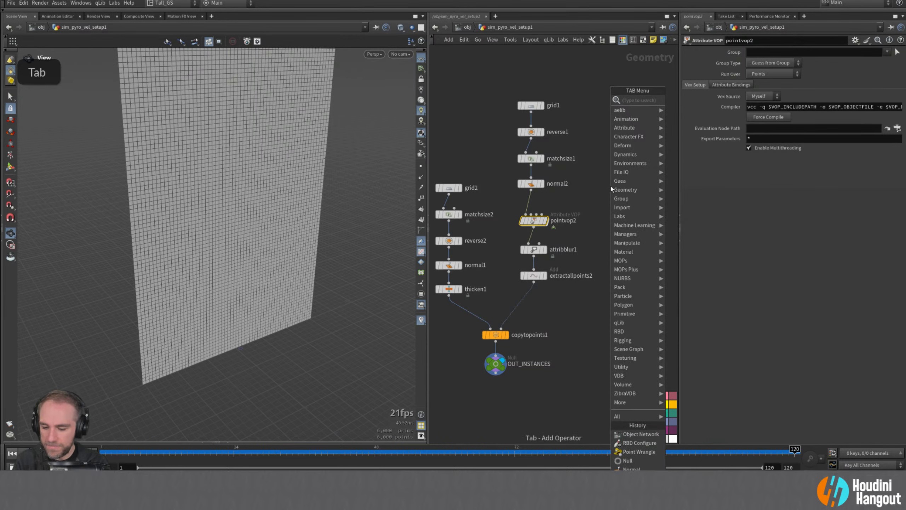
type("IO")
key("BackSpace")
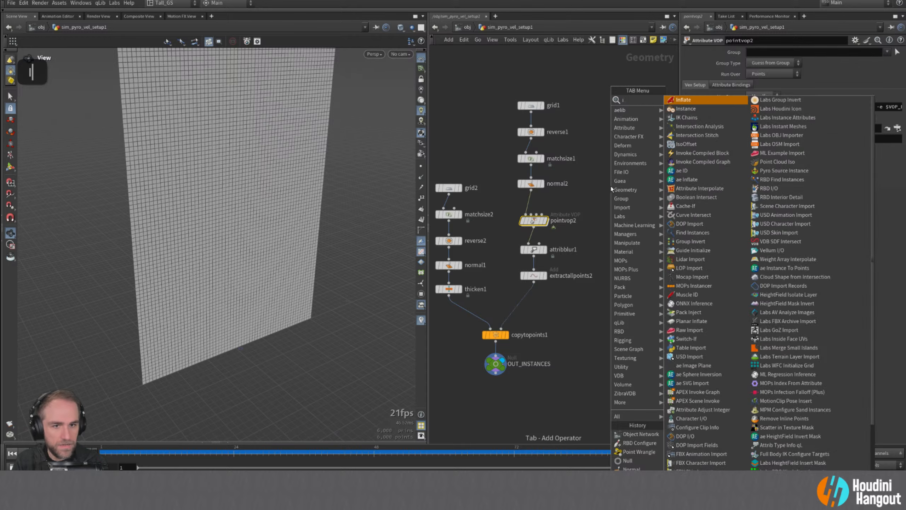
type("B")
key("BackSpace")
key("BackSpace")
key("Caps_Lock")
type("object m")
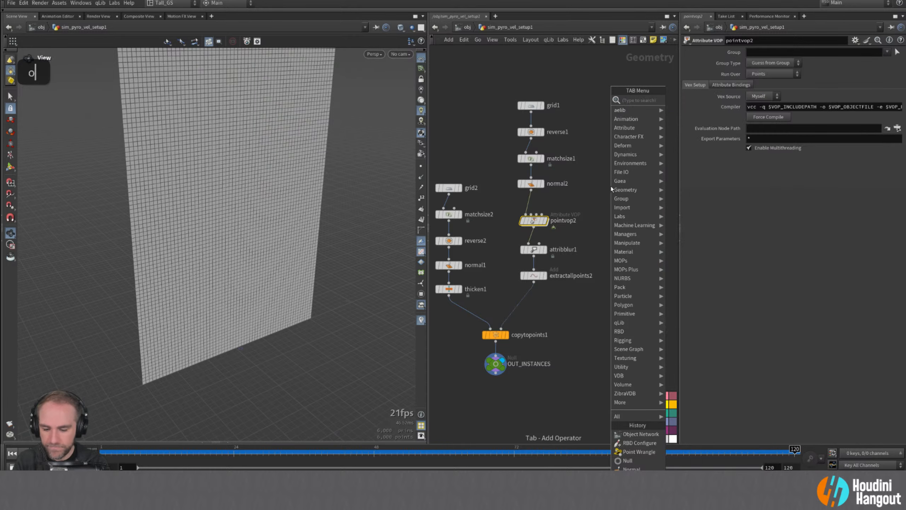
key("Return")
left_click(611, 187)
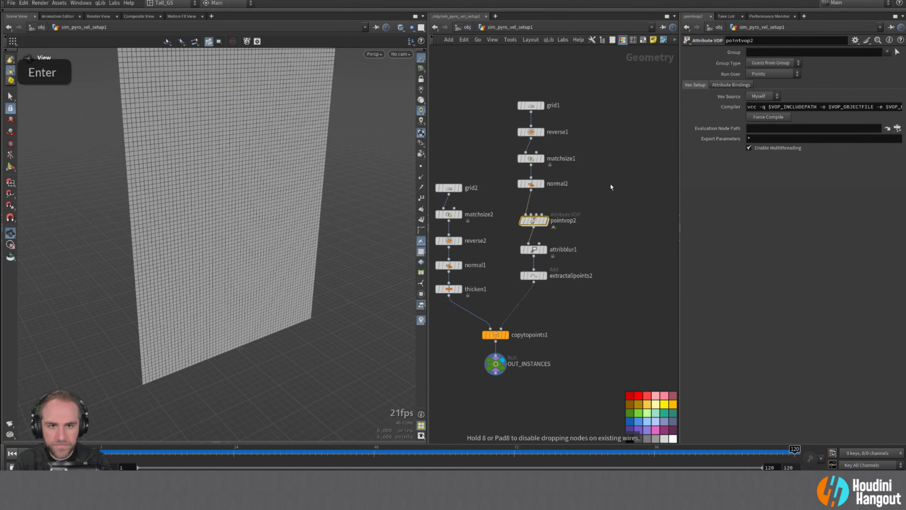
left_click(610, 190)
left_click(531, 214)
left_click_drag(611, 183, 595, 184)
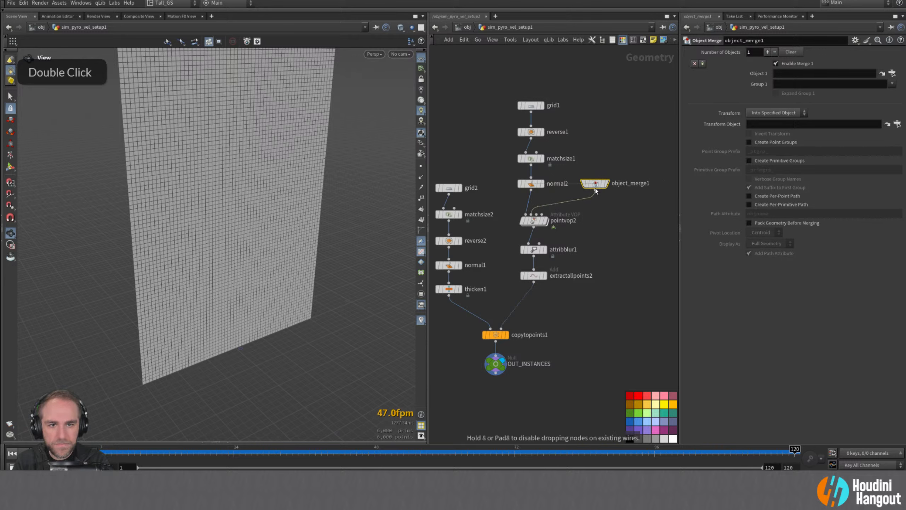
- Tidy the network layout by repositioning the grid1 and grid2 branches, the Object Merge, and copytopoints1 with OUT_INSTANCES
left_click_drag(498, 91, 603, 191)
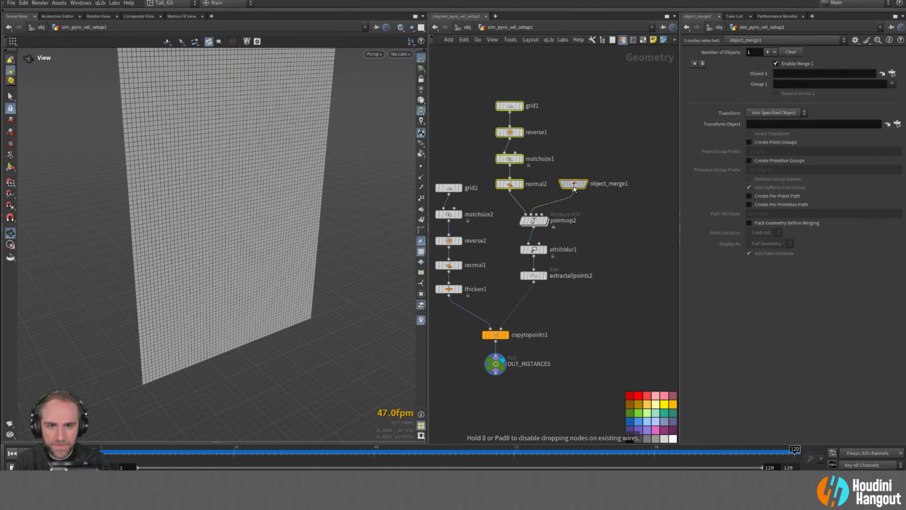
middle_click_drag(441, 174, 491, 175)
left_click_drag(491, 176, 499, 276)
left_click_drag(521, 328, 591, 398)
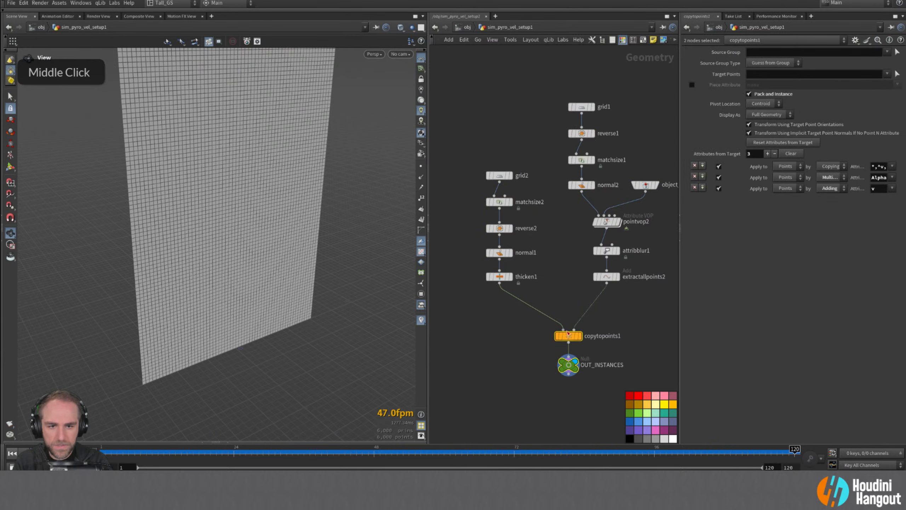
left_click(573, 329)
key("Escape")
left_click_drag(575, 331, 567, 312)
middle_click_drag(568, 312, 532, 359)
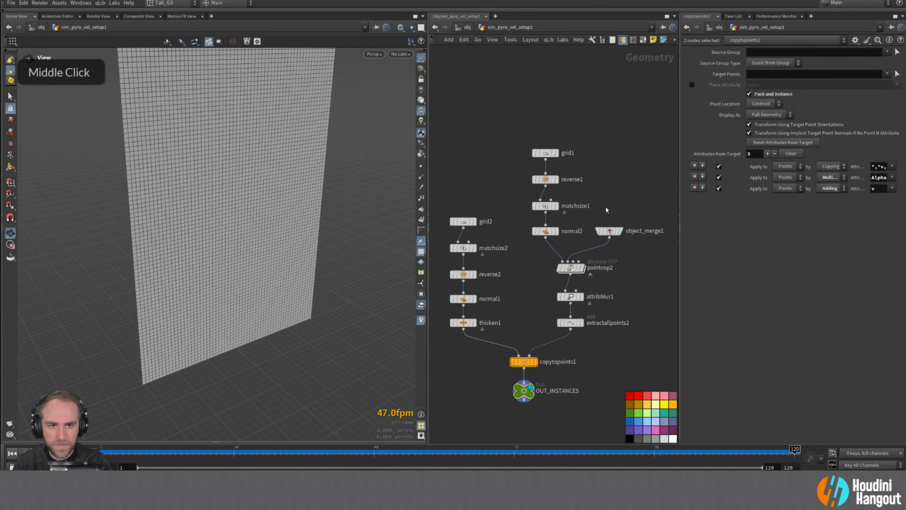
- Rename the new Object Merge node get_volume_sim
left_click(608, 230)
double_click(645, 231)
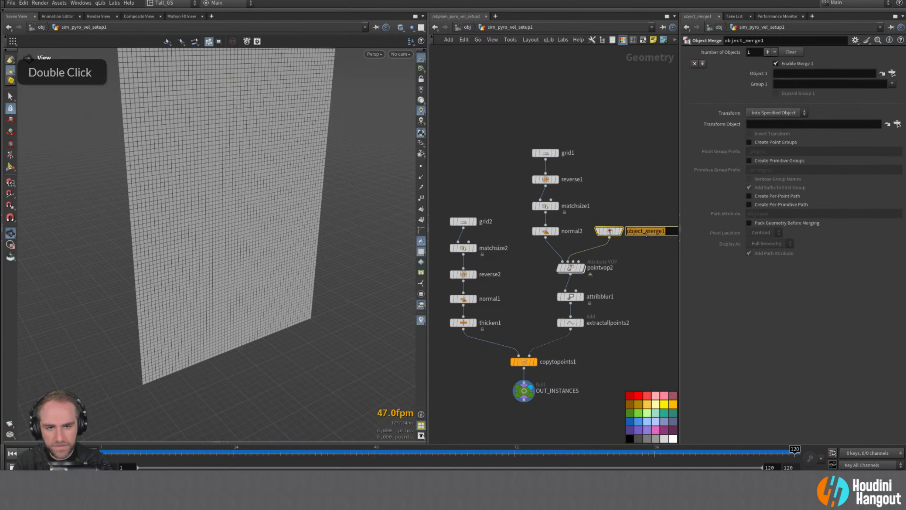
type("get_vo")
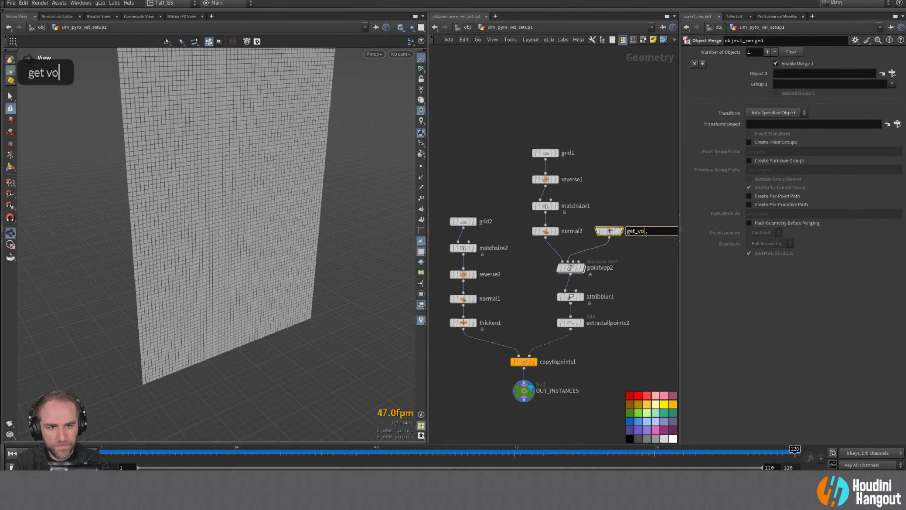
type("lume_sim")
key("Return")
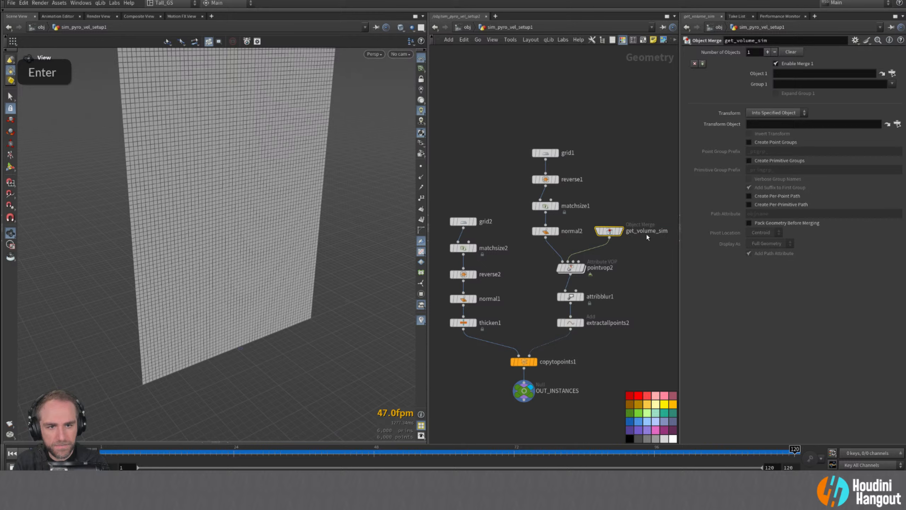
- Display get_volume_sim and set its Object 1 source to /obj/sim_pyro_vel_setup/SIM_VEL
middle_click_drag(636, 199, 598, 200)
left_click(584, 232)
double_click(583, 232)
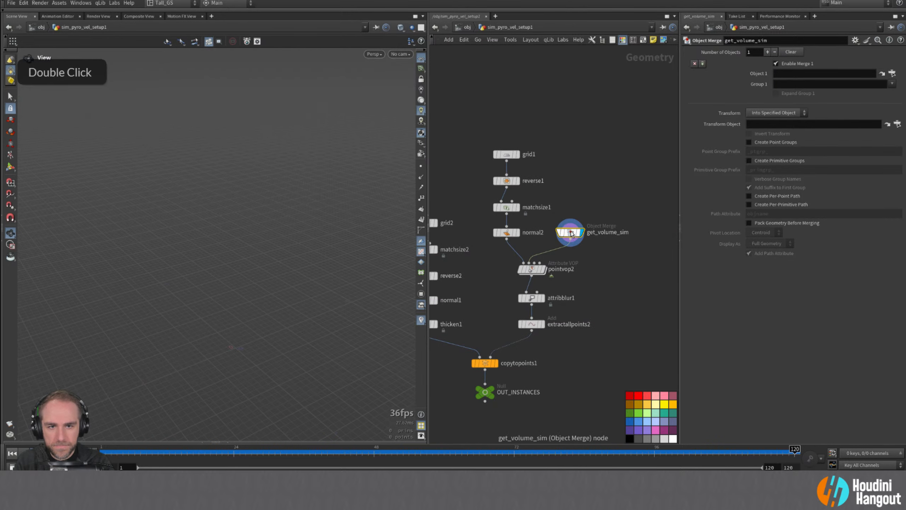
left_click(892, 73)
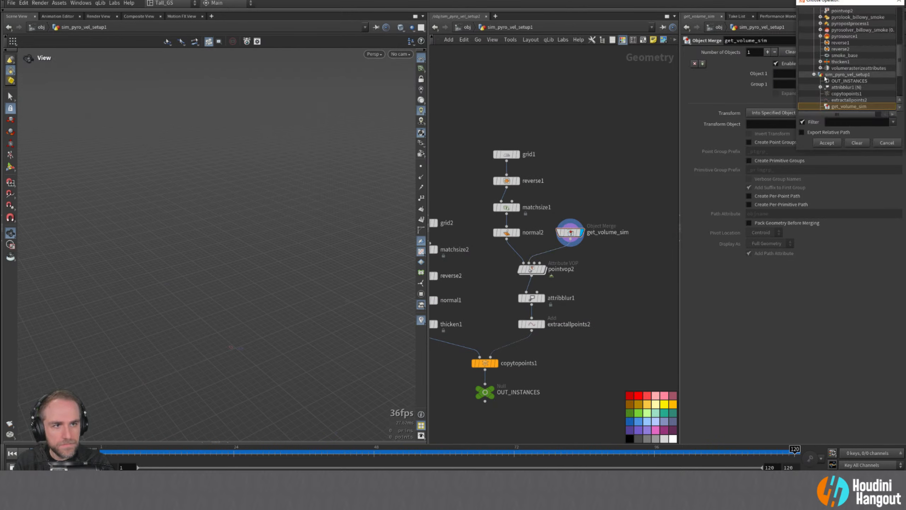
scroll(817, 82, "up", 10)
left_click(840, 55)
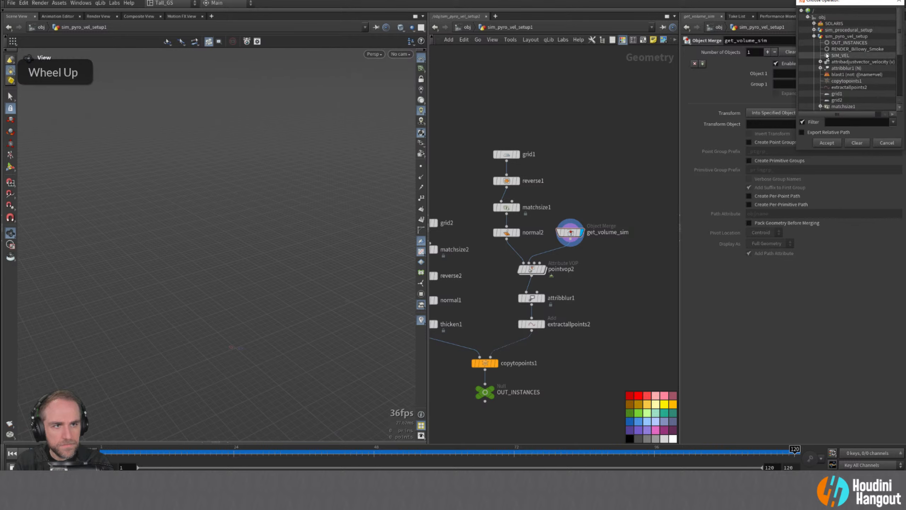
left_click(826, 143)
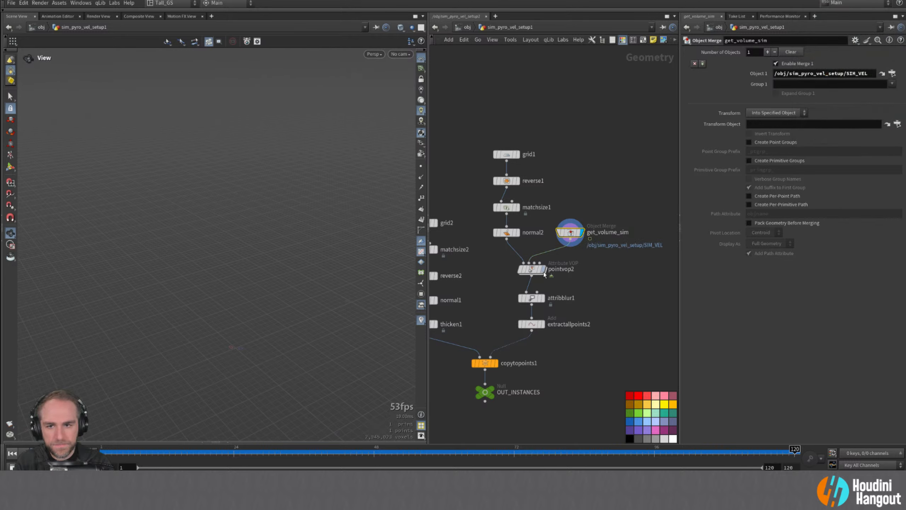
- Check the imported velocity's effect by displaying pointvop2, copytopoints1 and OUT_INSTANCES in turn
double_click(535, 269)
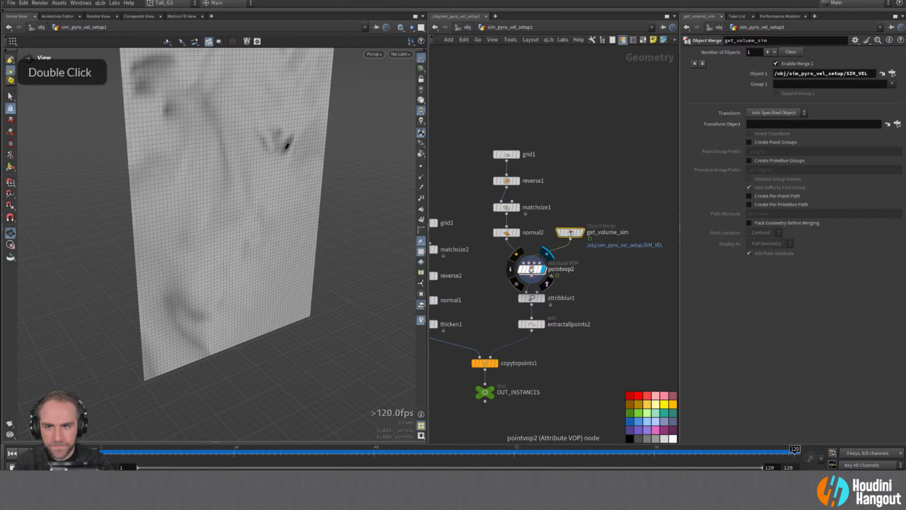
left_click(507, 232)
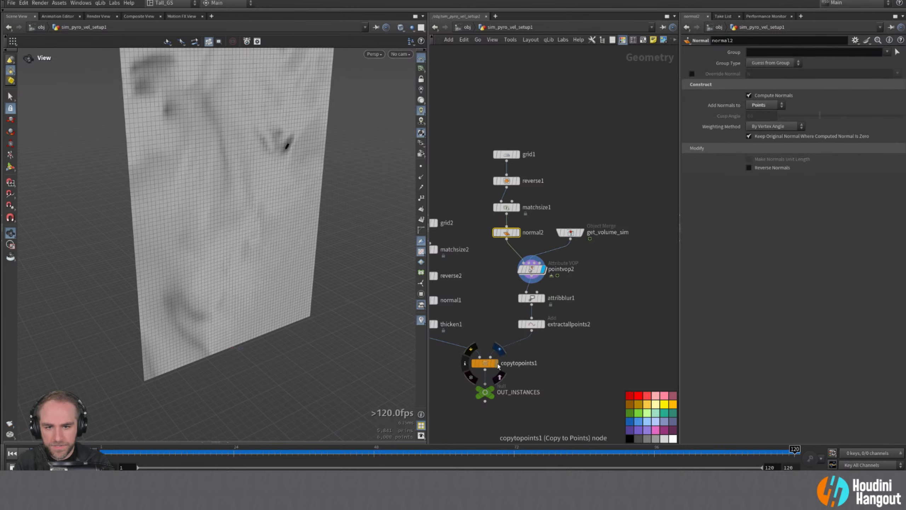
double_click(494, 363)
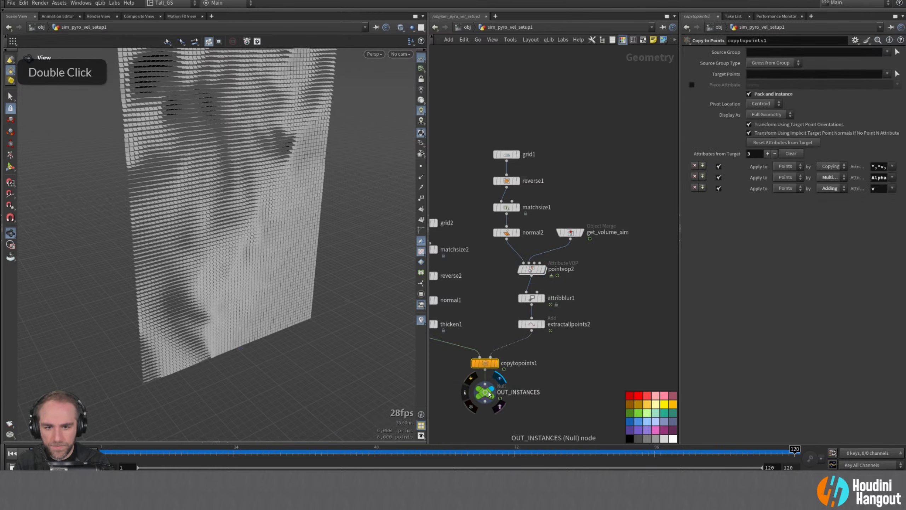
left_click(488, 393)
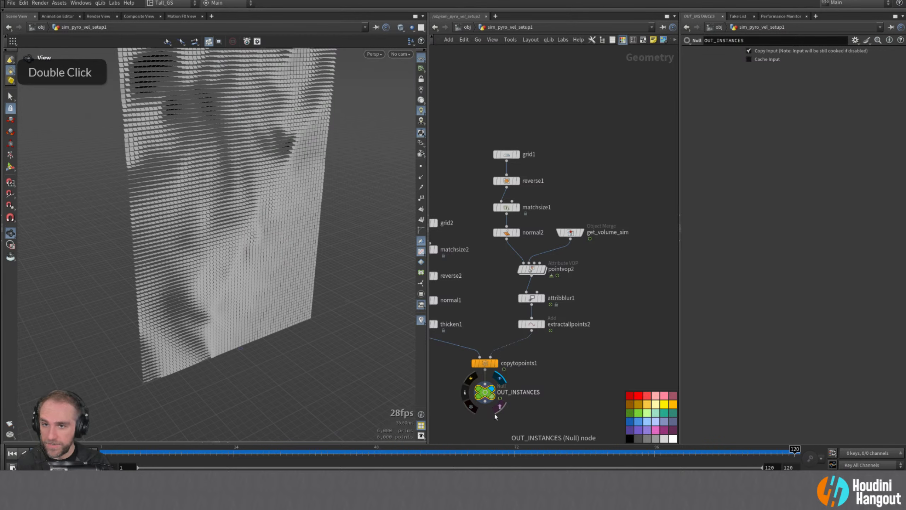
- Add an RBD Configure node below OUT_INSTANCES, wire it to that output and display it
middle_click_drag(493, 421, 508, 363)
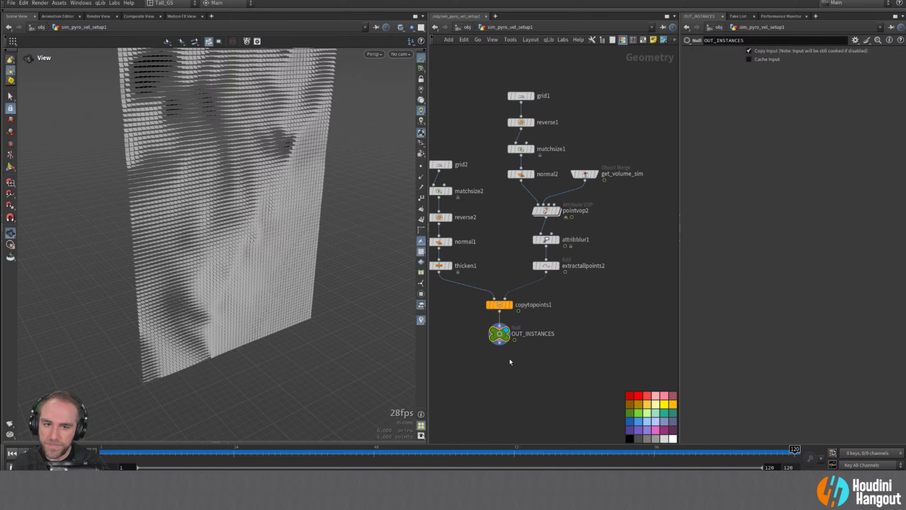
mouse_move(501, 369)
middle_mouse_down()
mouse_move(521, 369)
mouse_move(512, 375)
middle_mouse_up()
right_click_drag(513, 375, 505, 385)
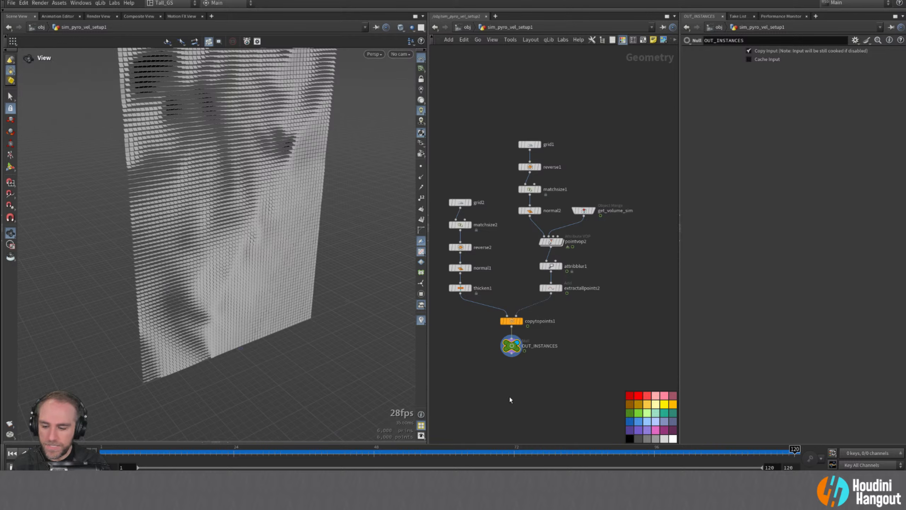
key("Tab")
type("conf")
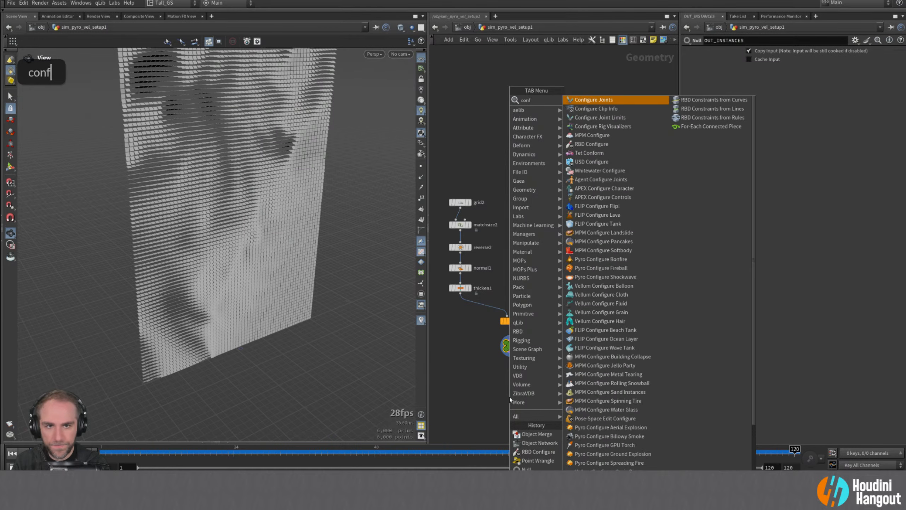
type("igure rb")
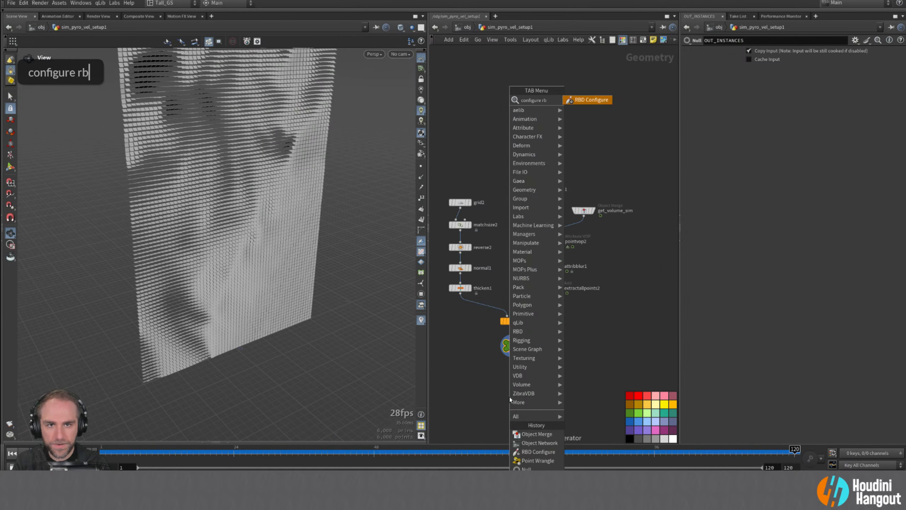
key("Return")
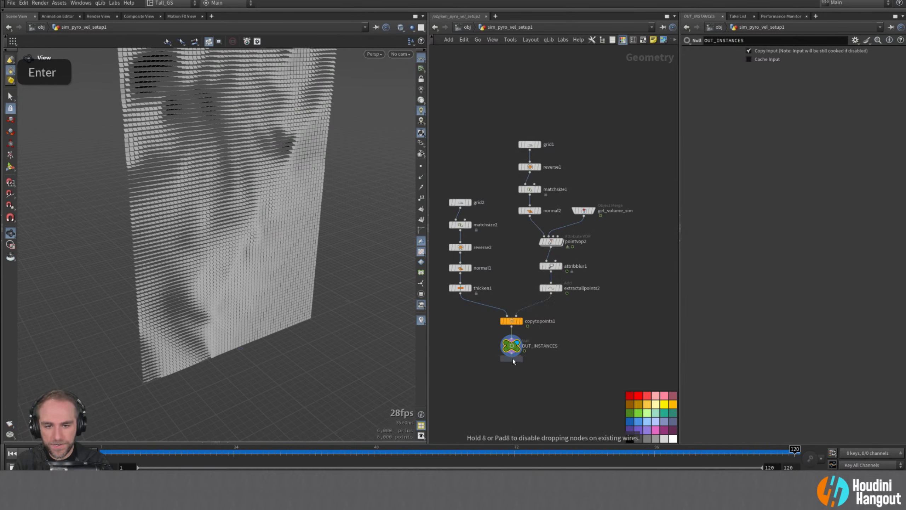
left_click(512, 368)
double_click(521, 376)
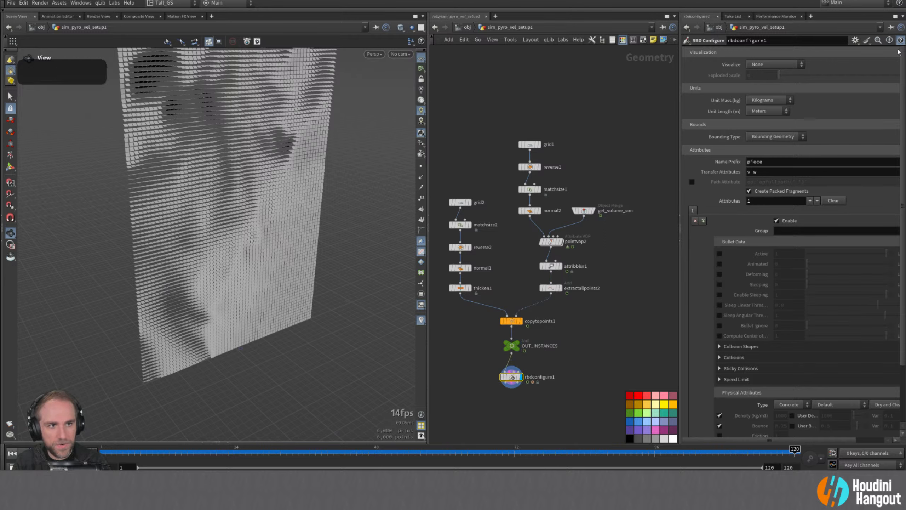
- Open the RBD Configure help page beside the network and examine its description
left_click(900, 40)
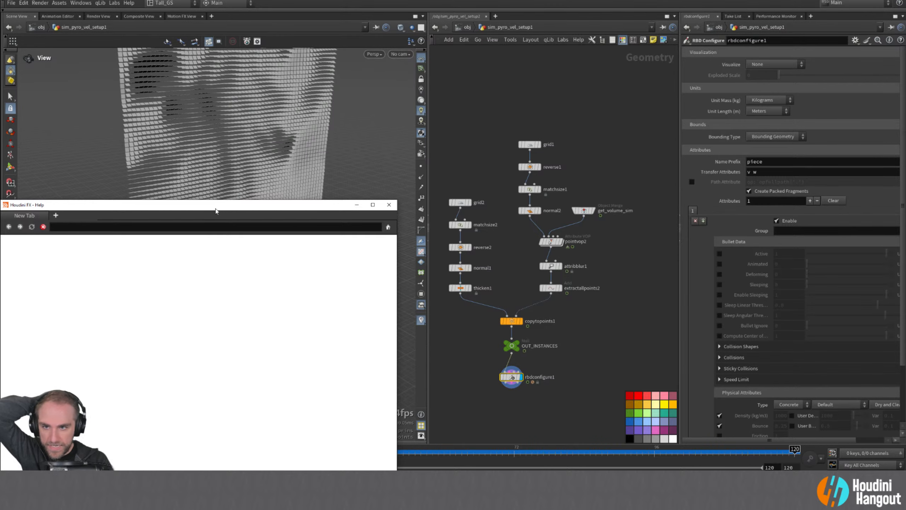
left_click_drag(219, 208, 2, 200)
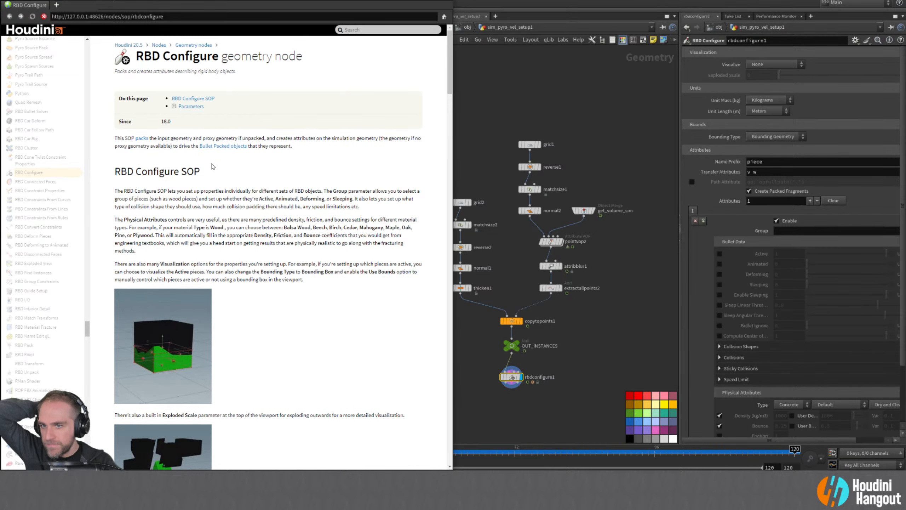
scroll(213, 167, "down", 3)
scroll(218, 157, "up", 3)
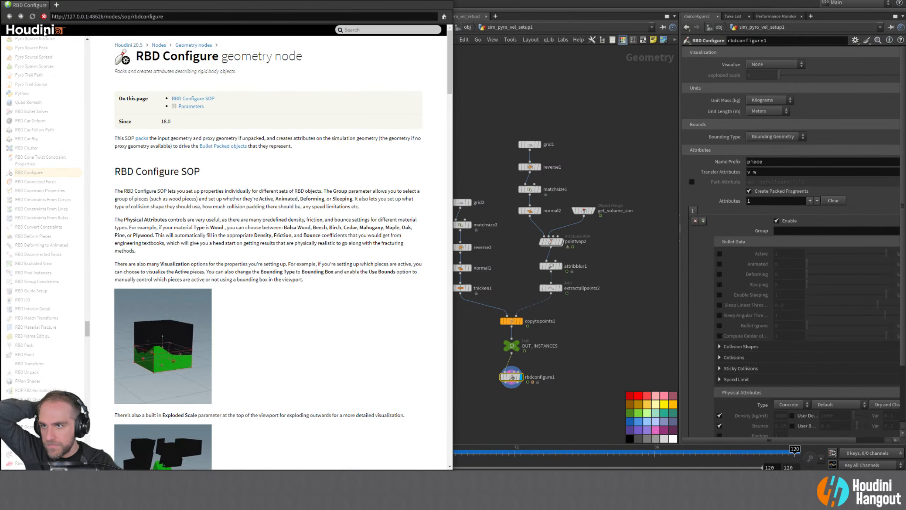
- Open the Dynamics section from the Houdini help home page and look through its subtopics
left_click(32, 17)
scroll(100, 260, "down", 7)
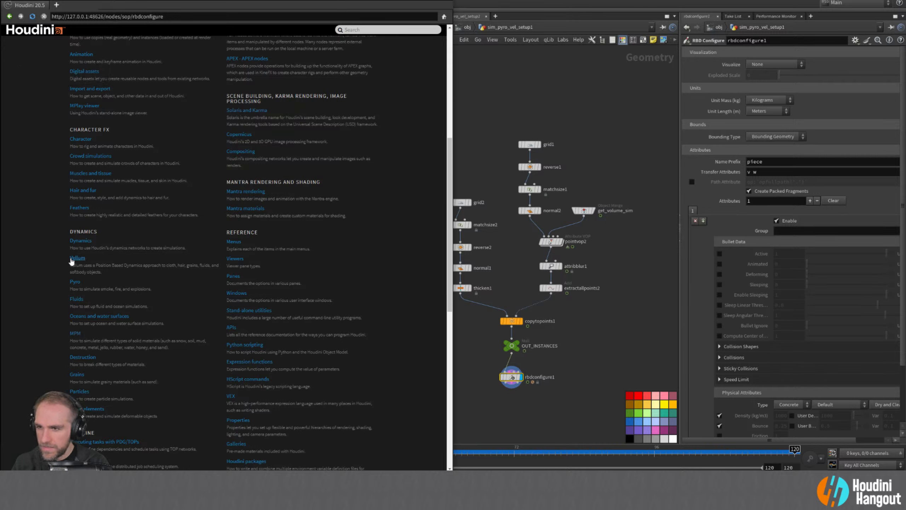
scroll(32, 332, "down", 1)
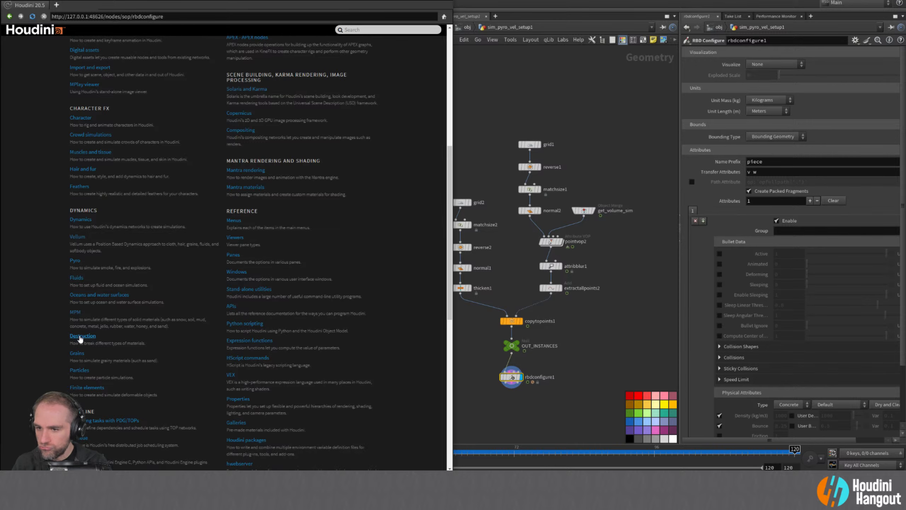
left_click(74, 221)
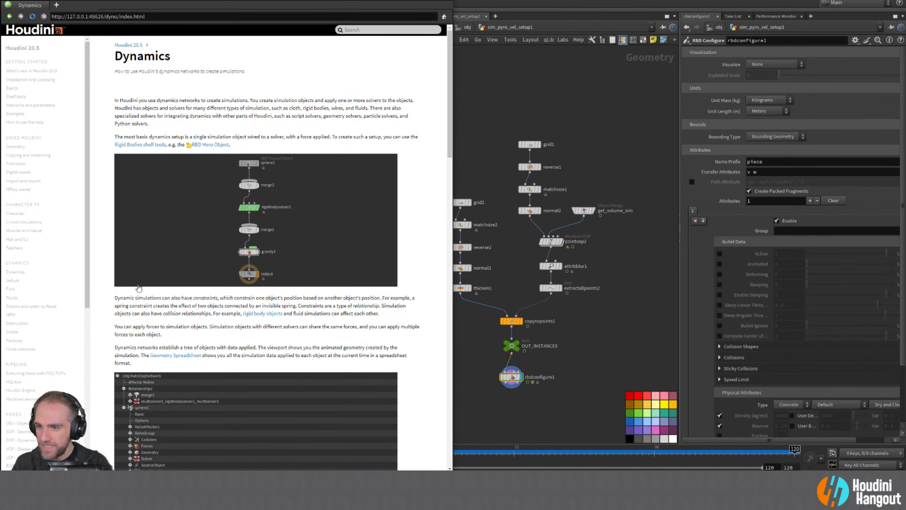
scroll(139, 288, "down", 15)
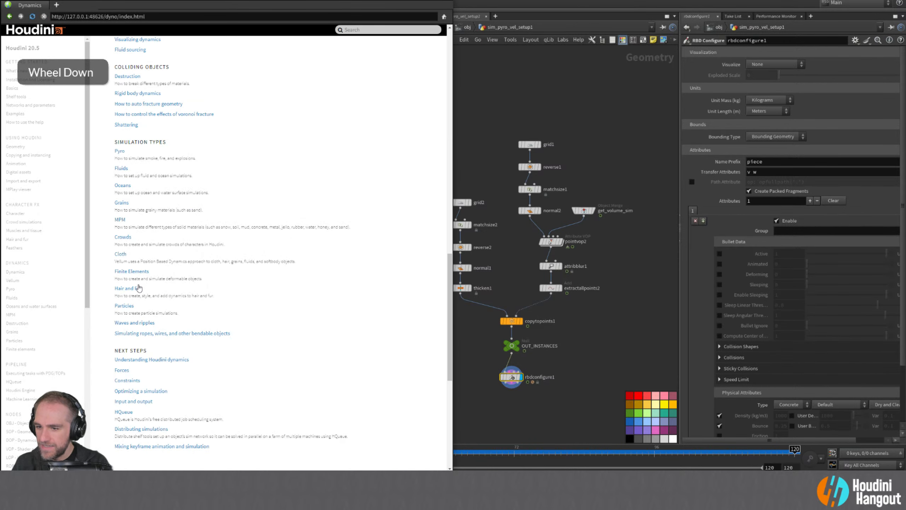
scroll(317, 308, "up", 1)
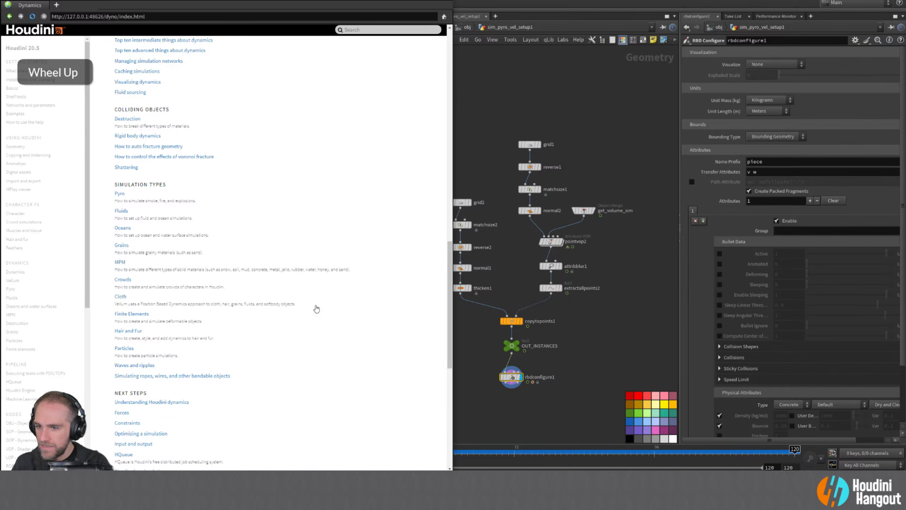
scroll(317, 308, "up", 2)
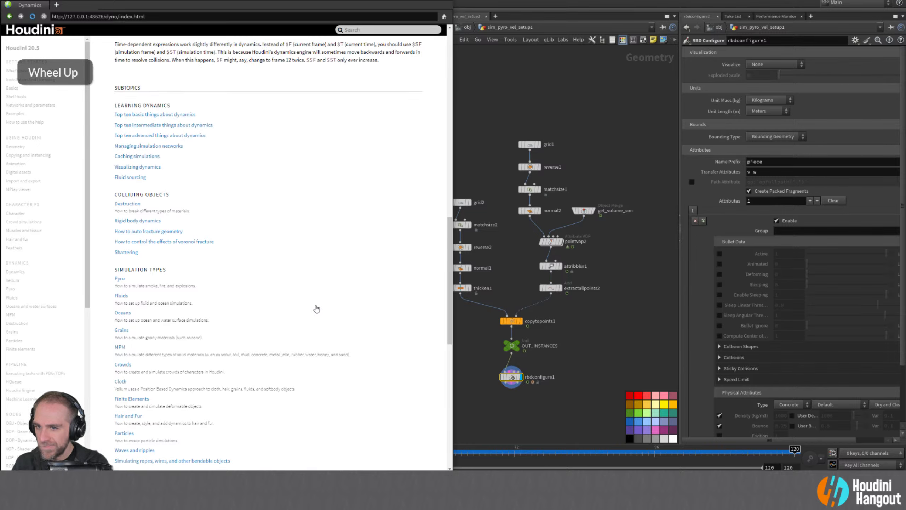
- Open the Rigid body dynamics help page and skim it from the overview to the tips
left_click(136, 221)
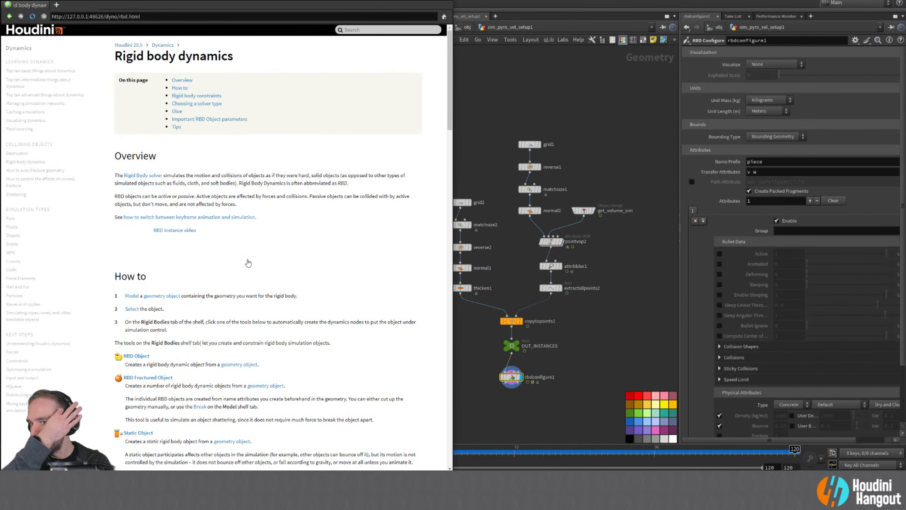
scroll(248, 263, "down", 15)
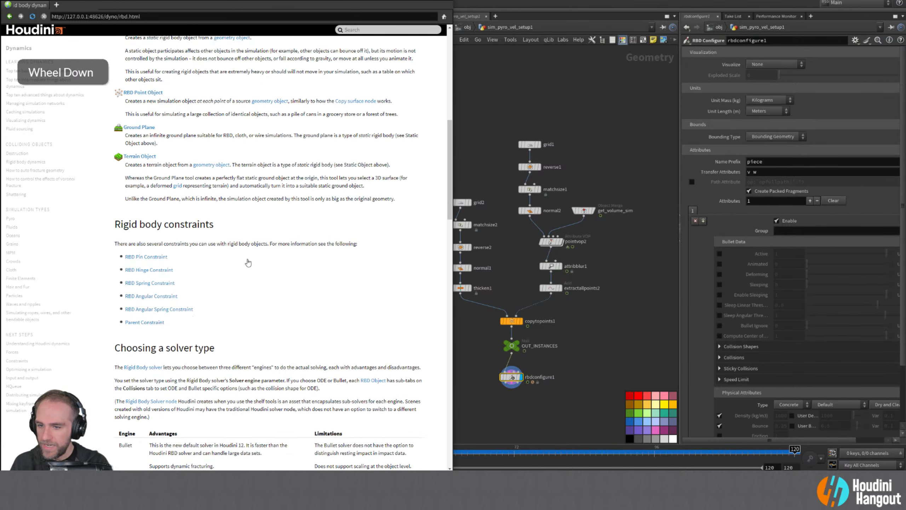
scroll(248, 263, "down", 18)
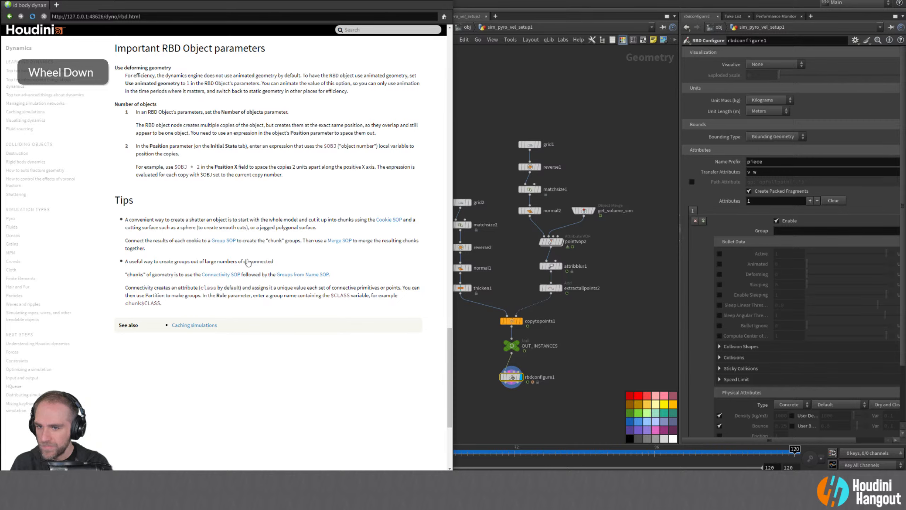
scroll(248, 263, "up", 20)
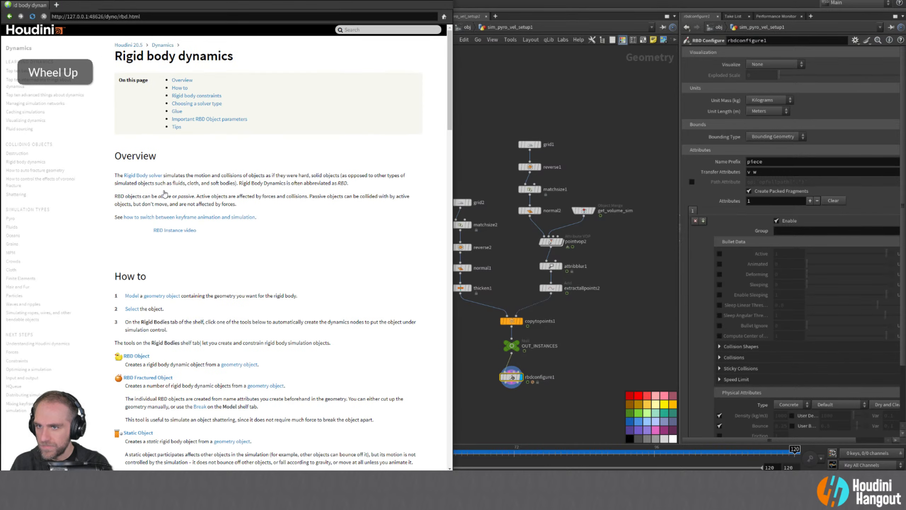
- Return to the Dynamics help index and search its subtopics for a page about animated simulation objects
left_click(17, 36)
scroll(222, 194, "down", 15)
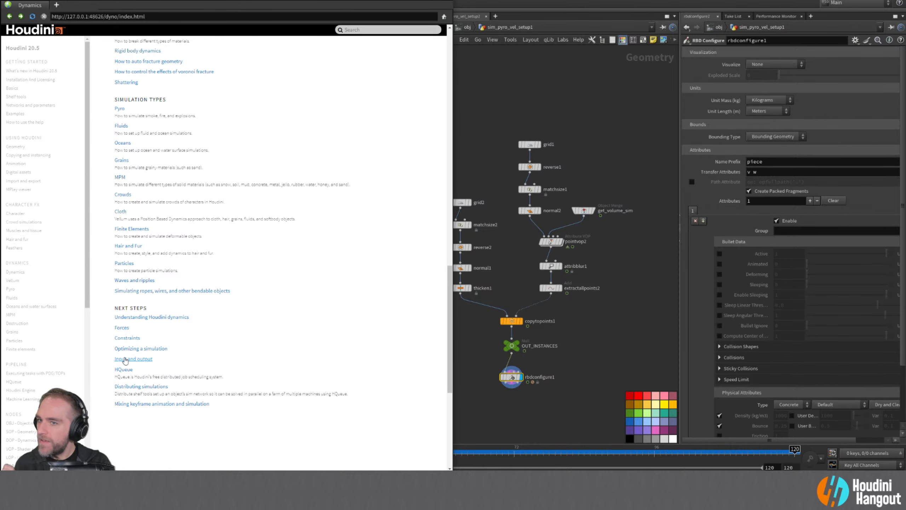
scroll(139, 344, "up", 2)
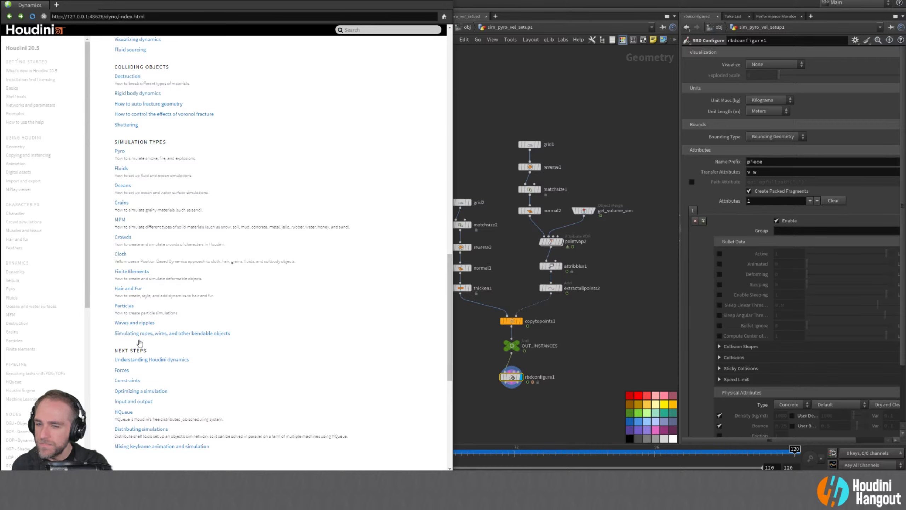
scroll(139, 343, "down", 2)
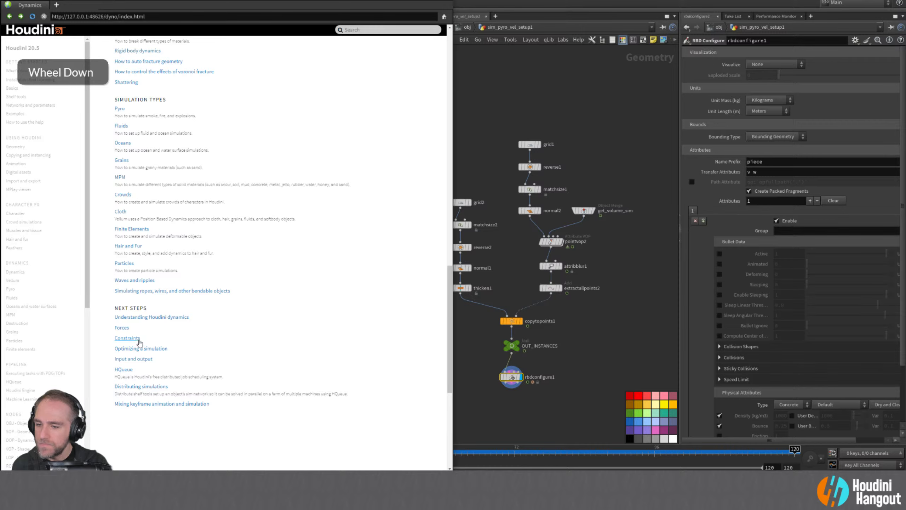
scroll(139, 343, "up", 1)
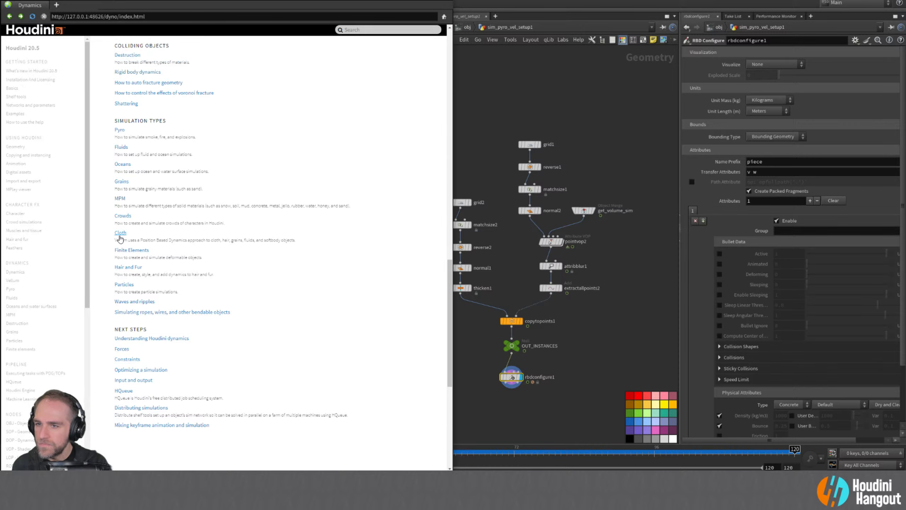
scroll(136, 243, "up", 1)
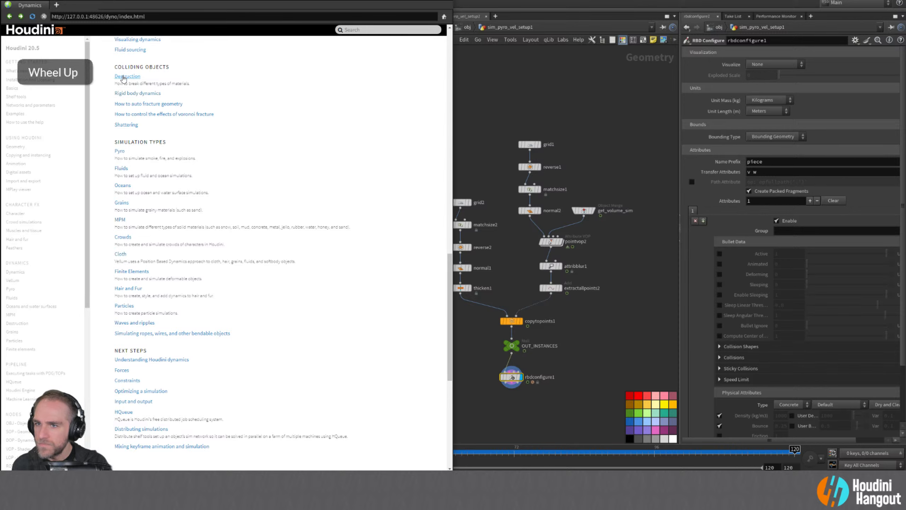
scroll(109, 102, "up", 2)
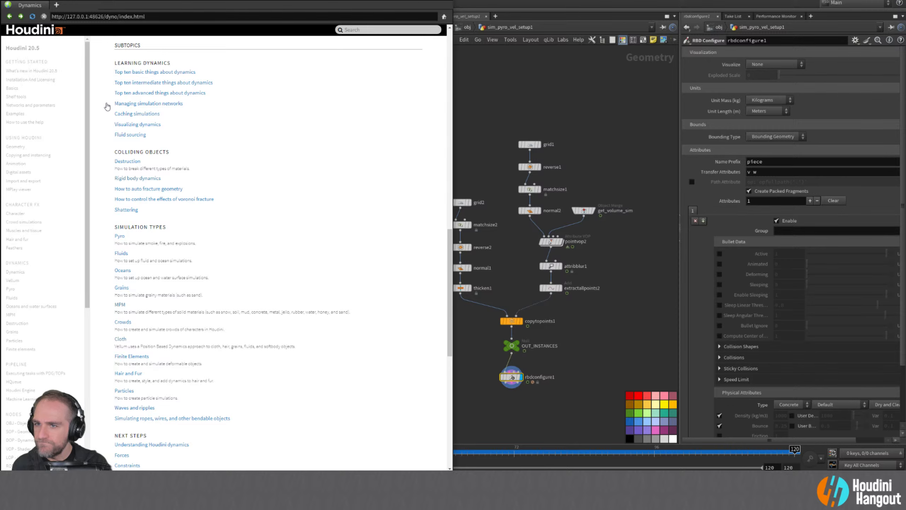
scroll(107, 107, "down", 9)
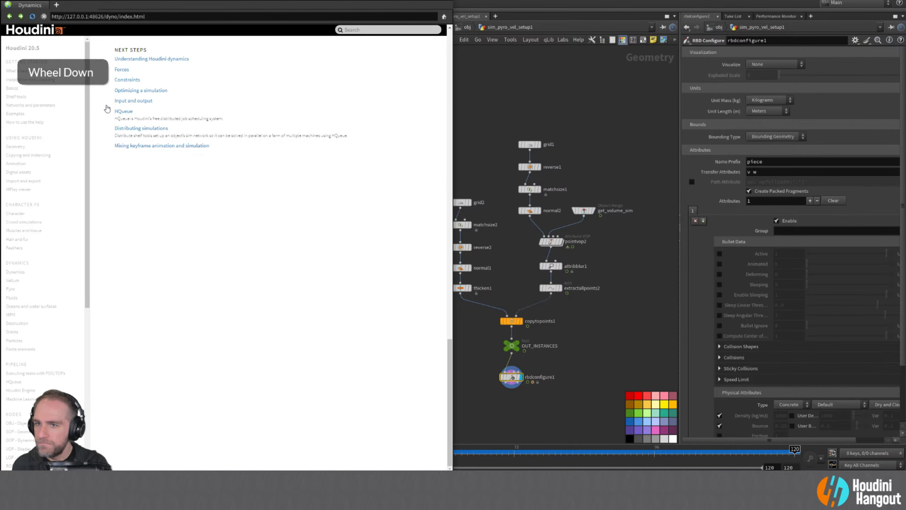
- Open the Mixing keyframe animation and simulation help page and examine its sections on switching, blending and SOP-level keyframing
left_click(148, 145)
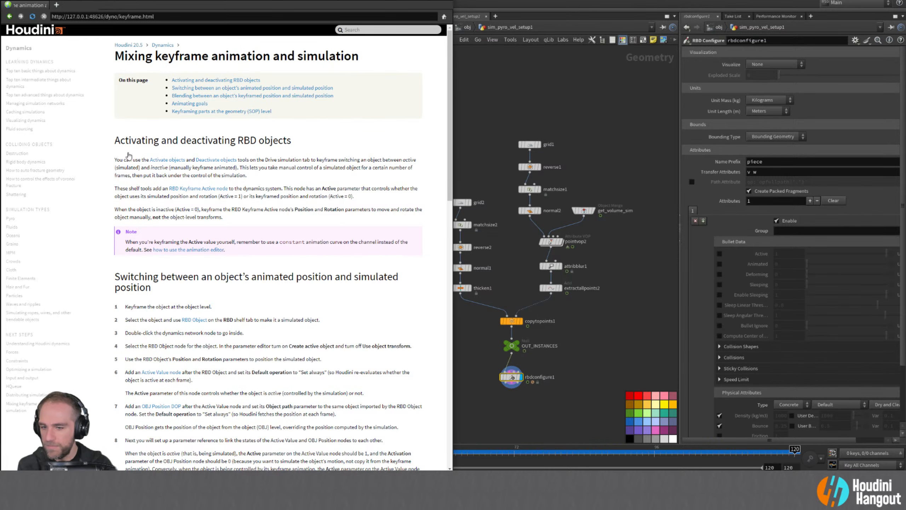
scroll(132, 158, "down", 5)
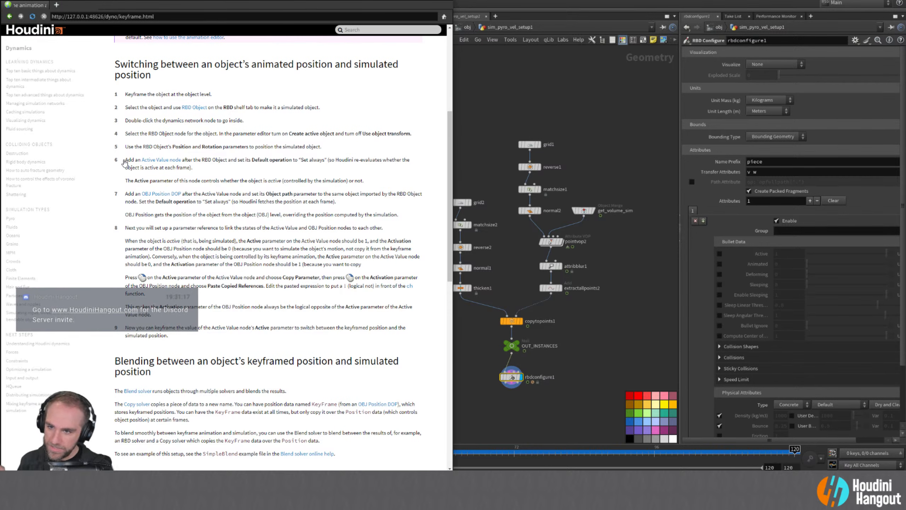
scroll(252, 189, "down", 3)
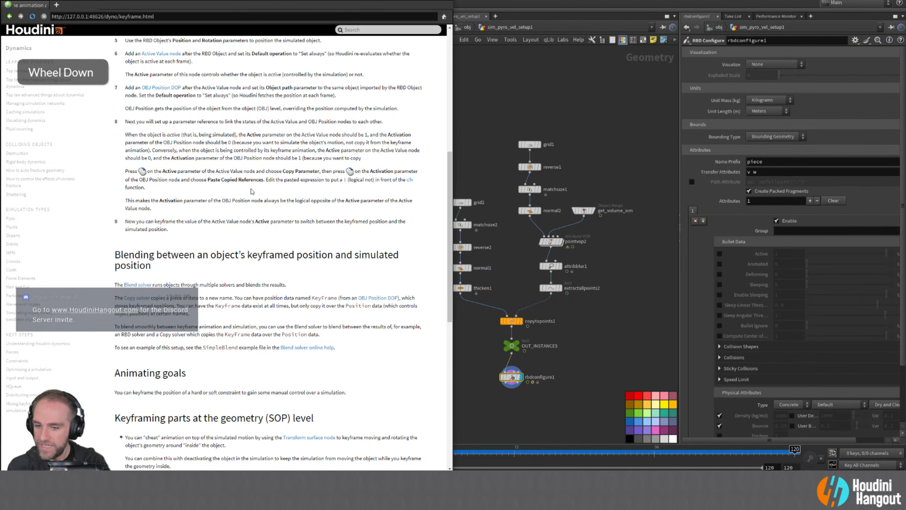
scroll(251, 191, "down", 1)
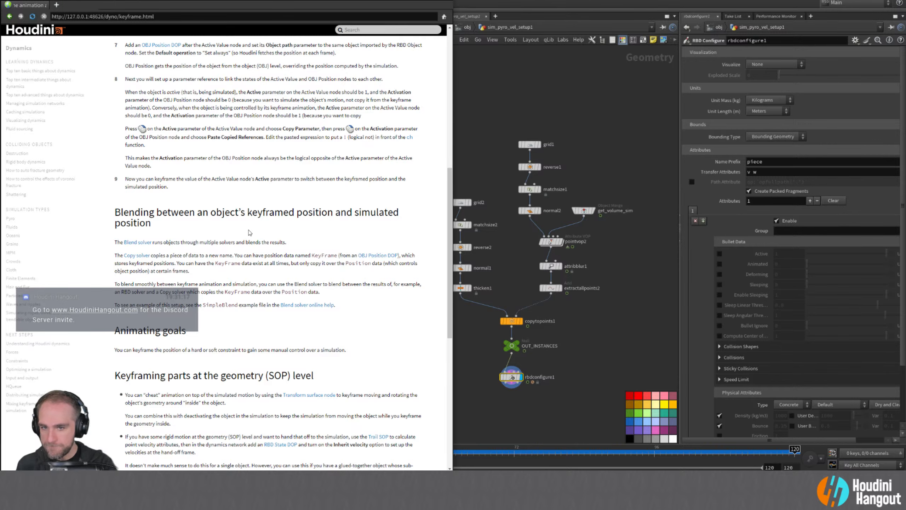
scroll(249, 233, "up", 2)
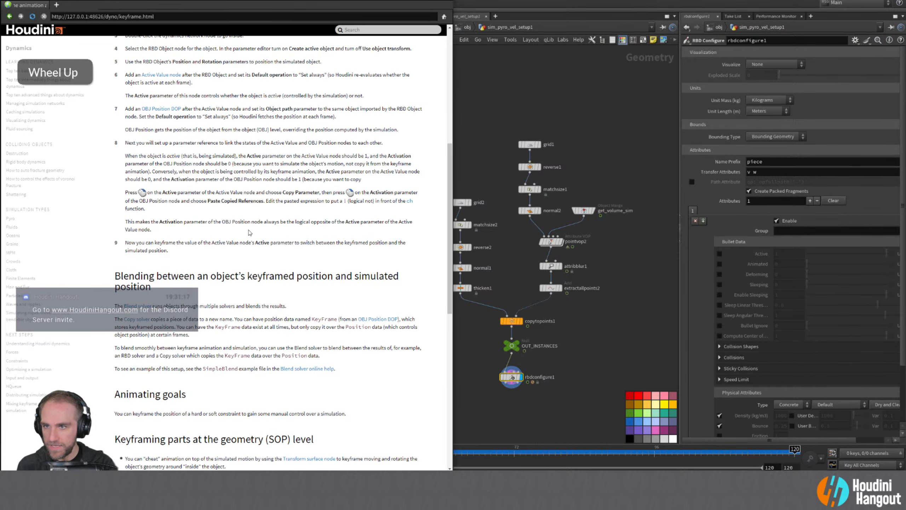
scroll(248, 232, "up", 1)
scroll(250, 232, "down", 8)
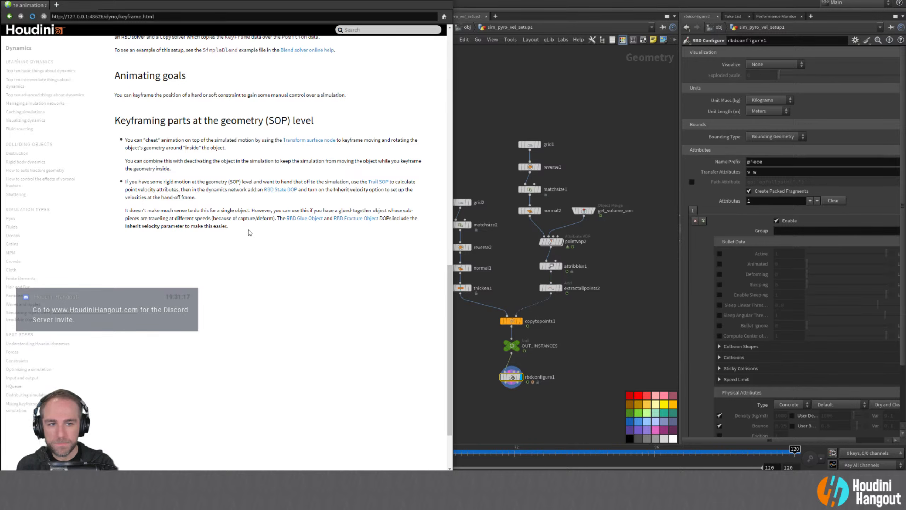
scroll(249, 232, "up", 15)
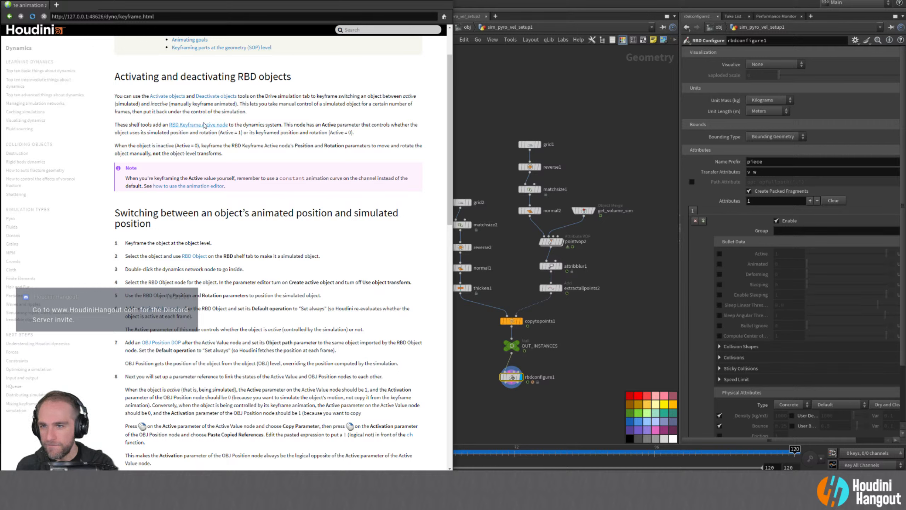
scroll(202, 125, "up", 3)
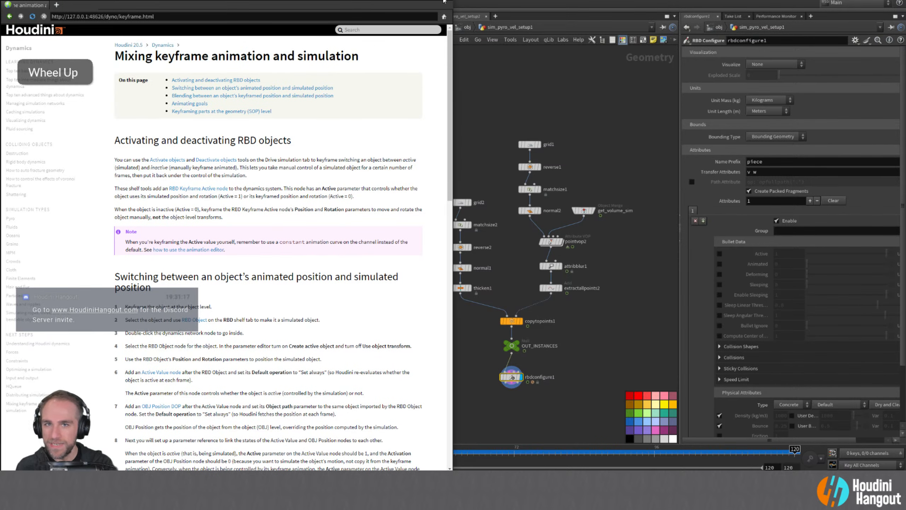
- Close the help browser and enable Animated at 1 and Active at 0 in rbdconfigure1's Bullet Data
left_click(444, 2)
middle_click_drag(469, 350, 470, 346)
right_click_drag(469, 346, 472, 358)
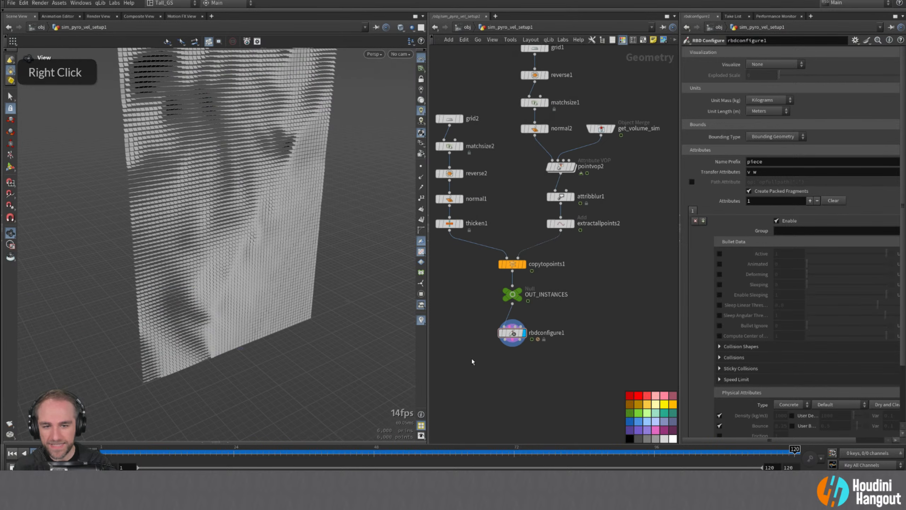
middle_click_drag(471, 359, 483, 329)
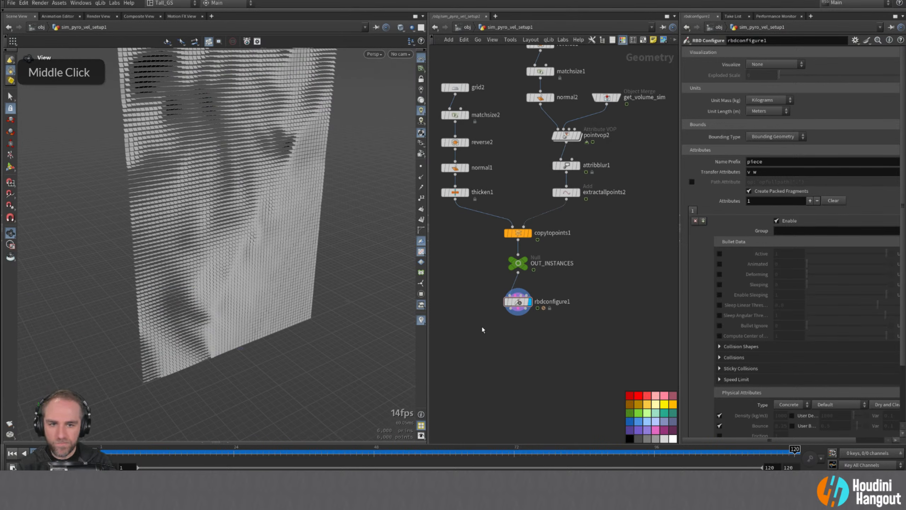
left_click(720, 264)
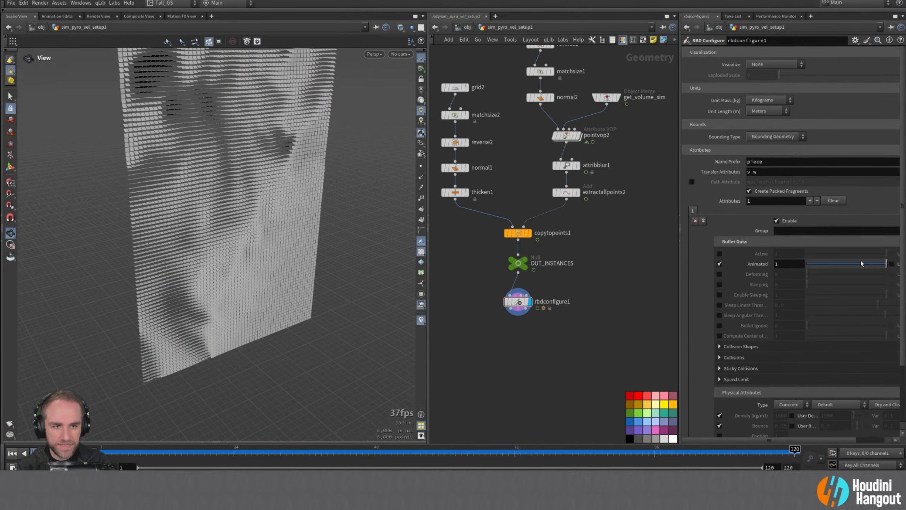
left_click(719, 253)
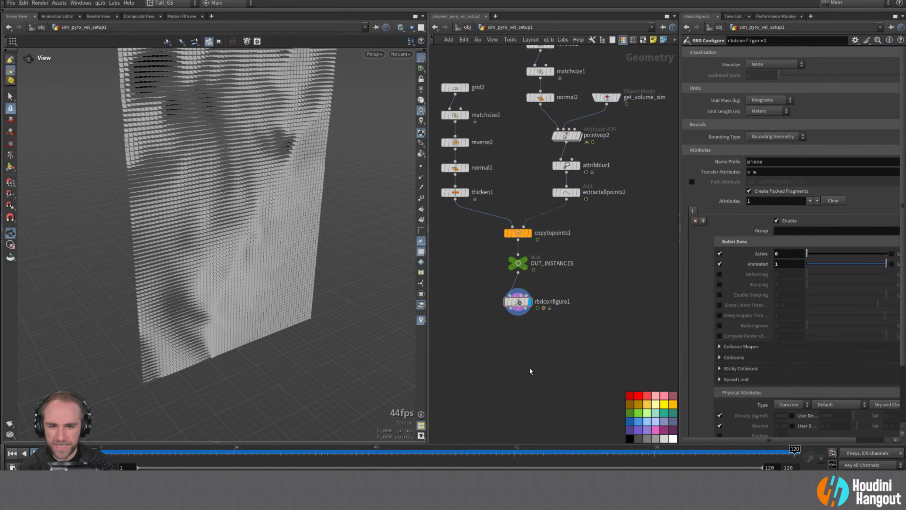
- Add an RBD Bullet Solver below rbdconfigure1, wire it to that node's outputs and display it
key("Tab")
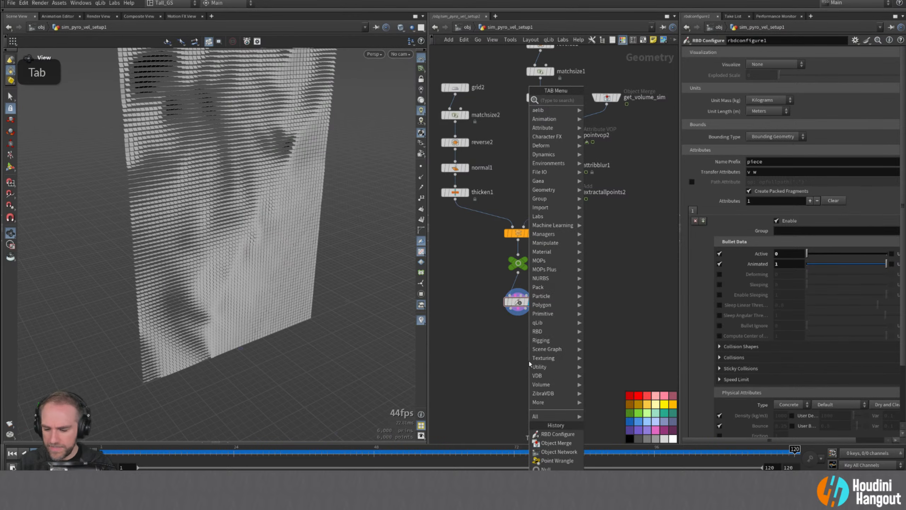
type("rbd so")
key("Return")
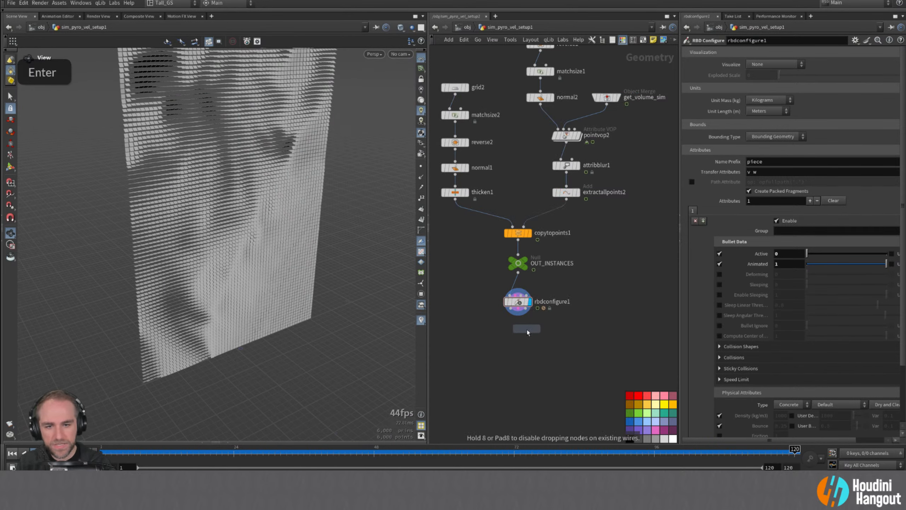
left_click(527, 329)
mouse_move(519, 330)
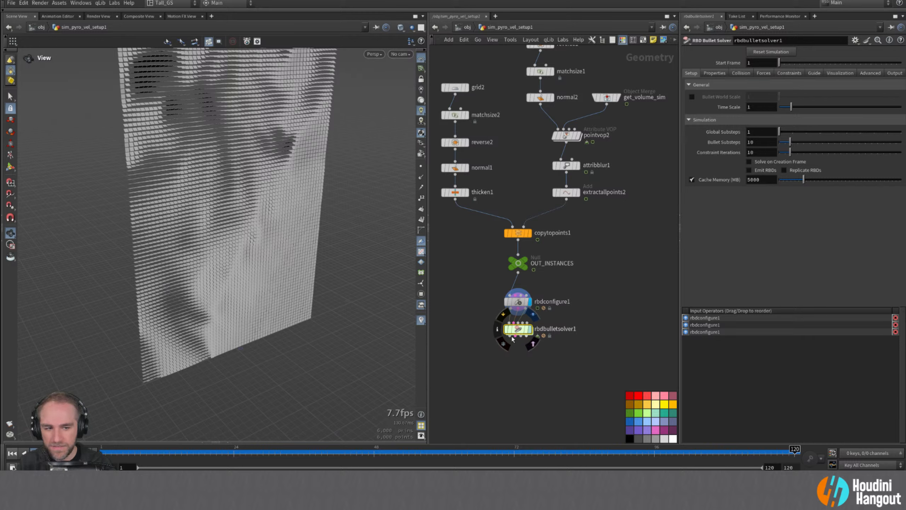
key("Escape")
- Play the bullet simulation from the start, return to frame 1 and show rbdconfigure1's parameters
double_click(12, 453)
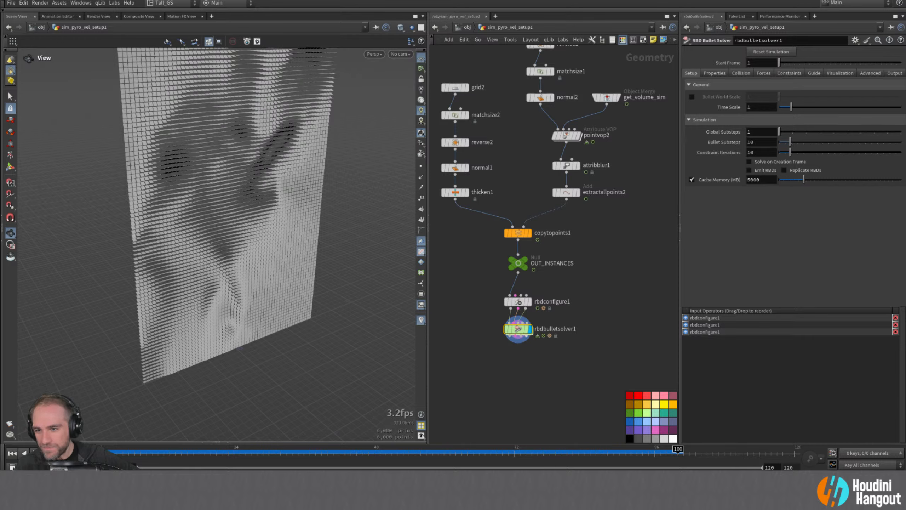
left_click(9, 456)
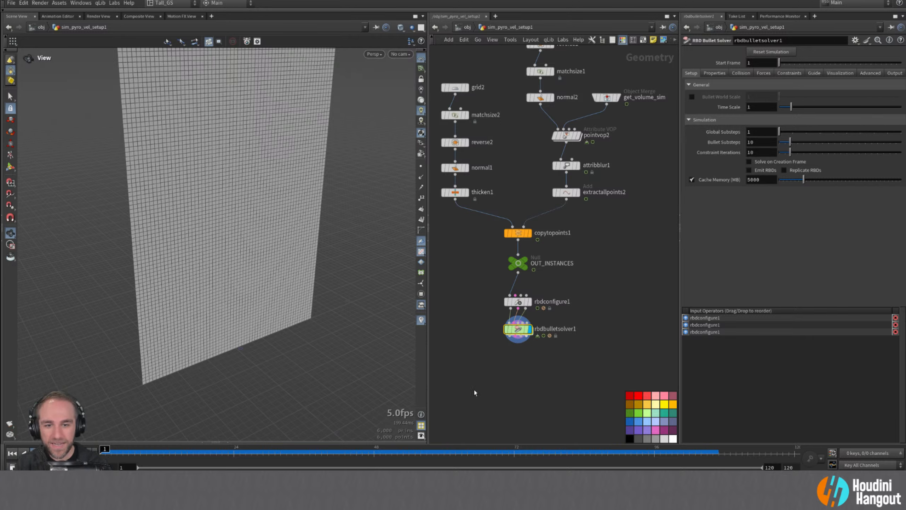
left_click(517, 302)
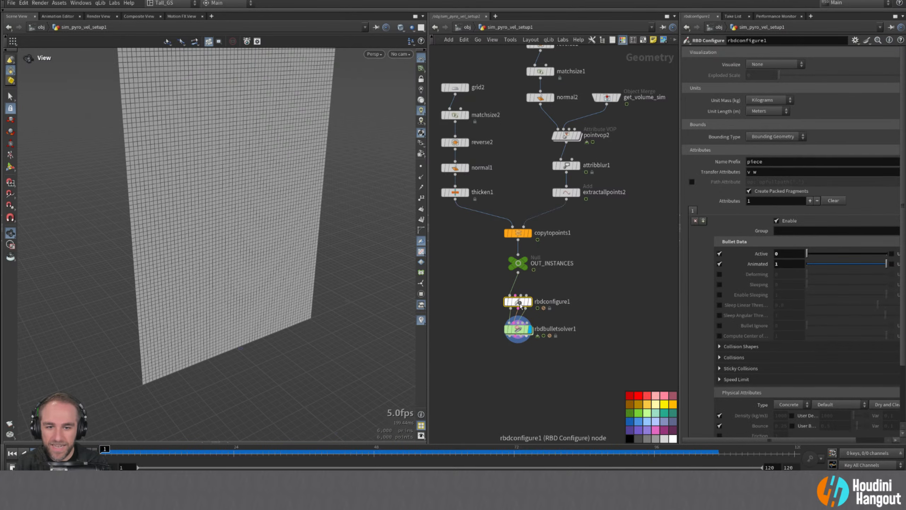
- Set Active to 1 and Animated to 0 in rbdconfigure1, and set rbdbulletsolver1's ground collision type to Ground Plane
left_click(809, 263)
left_click(849, 254)
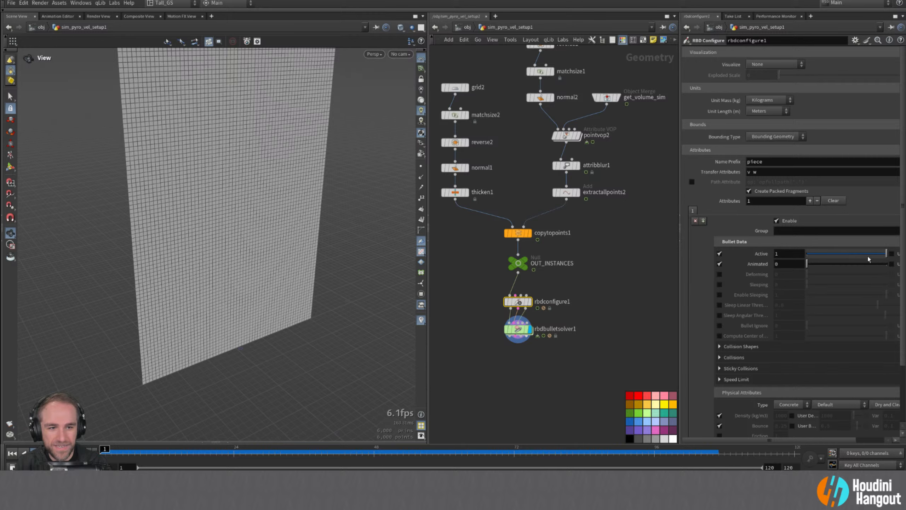
left_click(506, 329)
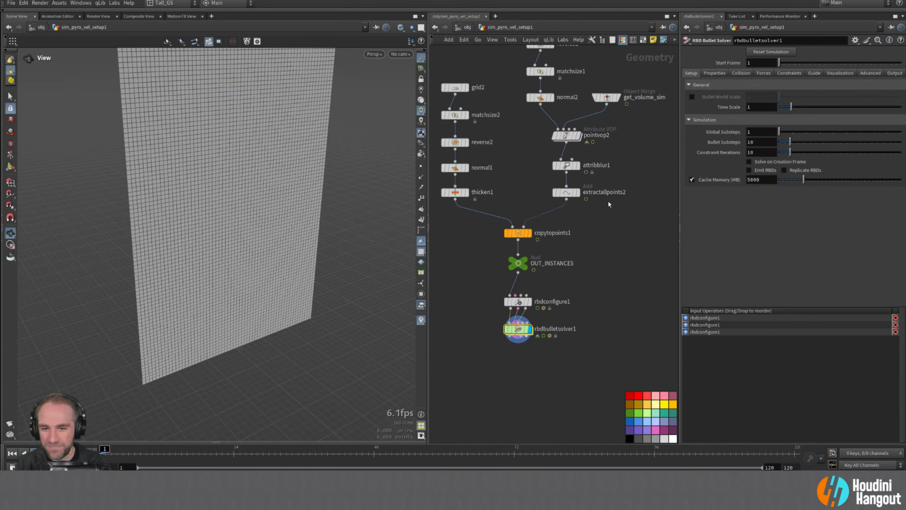
left_click(740, 73)
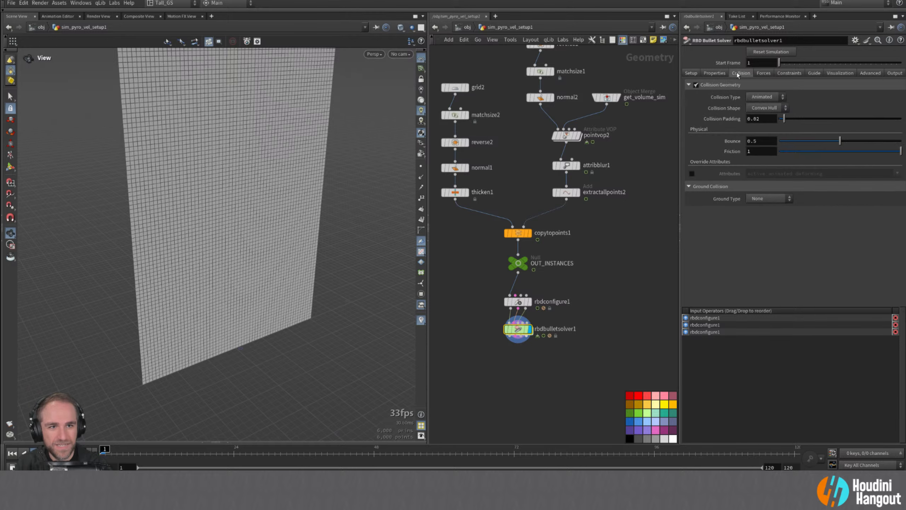
left_click(768, 199)
left_click(763, 217)
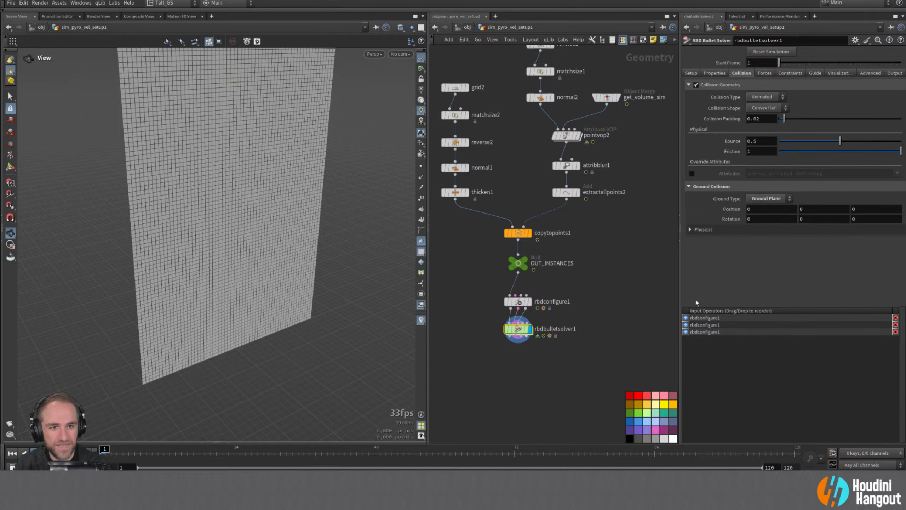
- Play the bullet simulation with the ground plane, stop it and return to frame 1
key("Up")
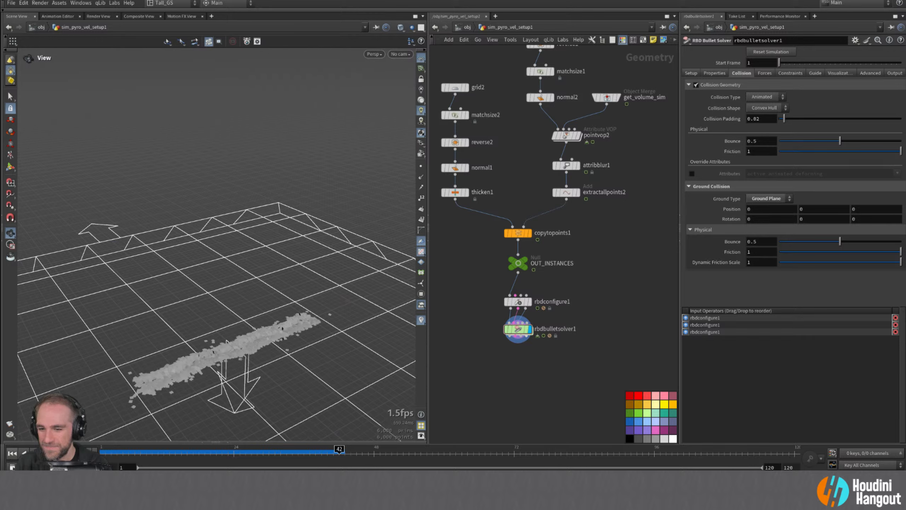
key("ctrl+Up")
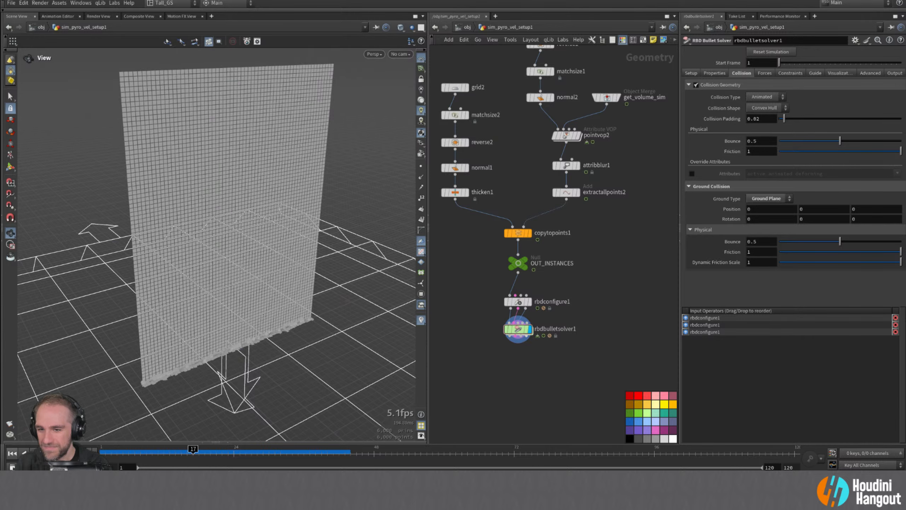
left_click(12, 453)
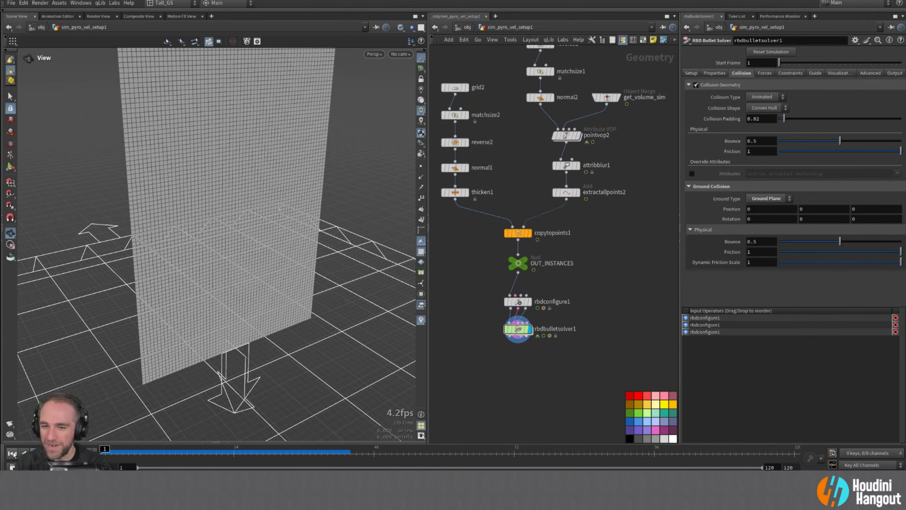
- Examine rbdbulletsolver1's constraint break thresholds, the PRESOLVE and POSTSOLVE nodes inside its forces network, and its guide settings
left_click(790, 73)
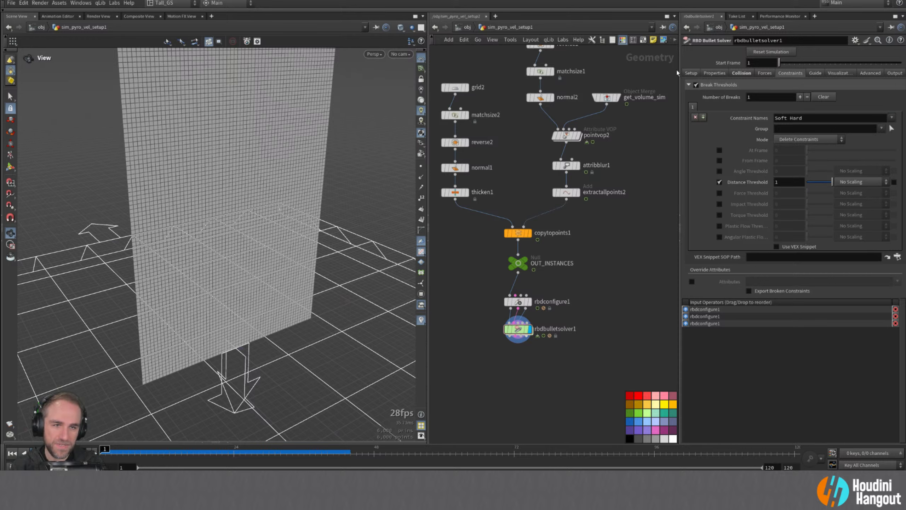
double_click(520, 326)
right_click_drag(532, 308, 547, 277)
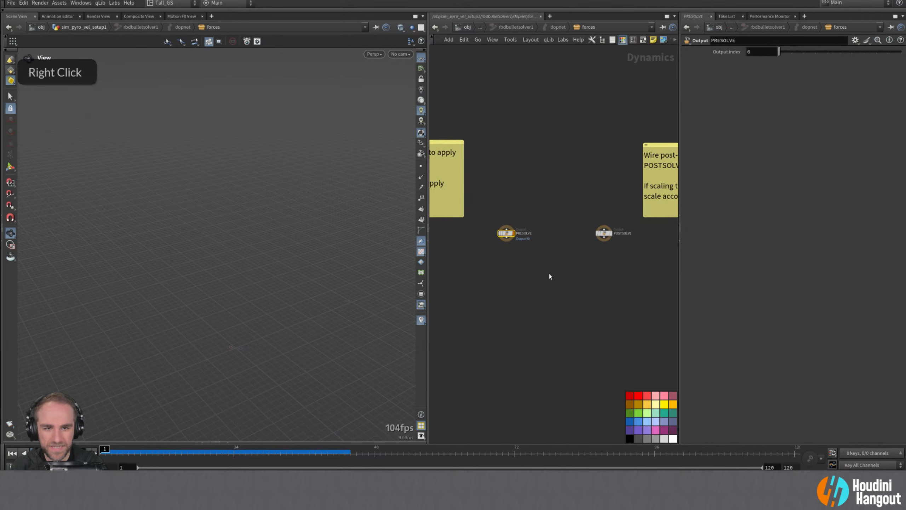
middle_click_drag(549, 275, 438, 315)
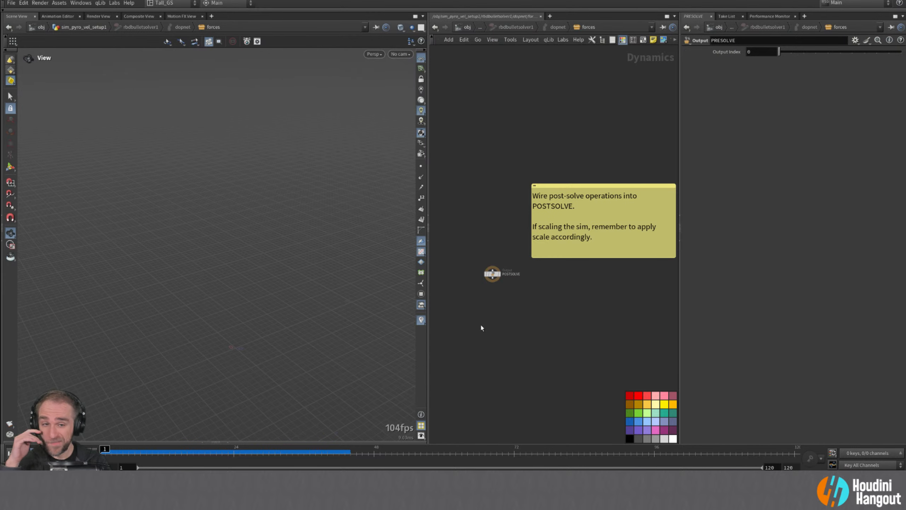
middle_click_drag(482, 325, 540, 356)
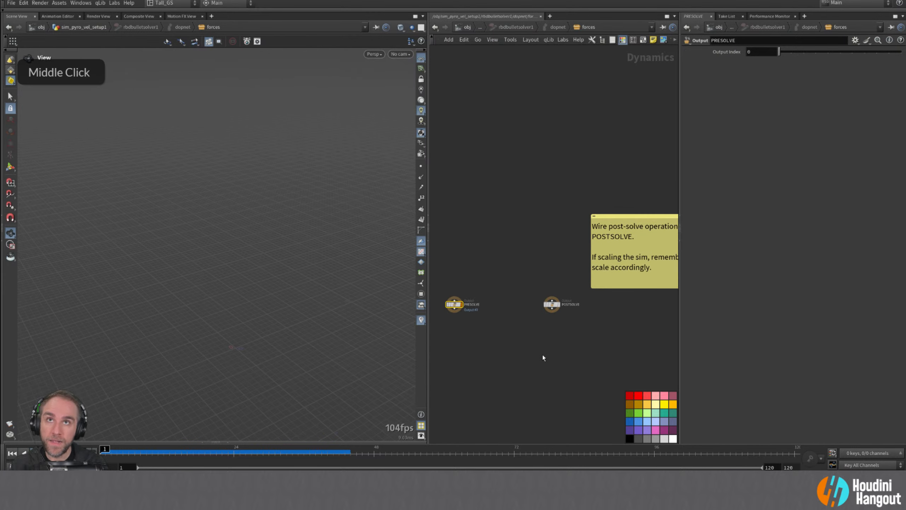
key("u")
key("u")
key("u")
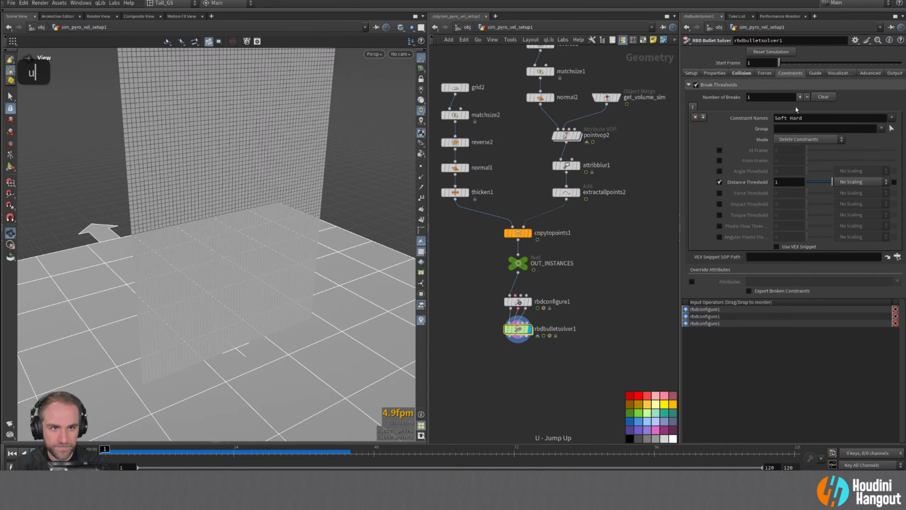
left_click(815, 73)
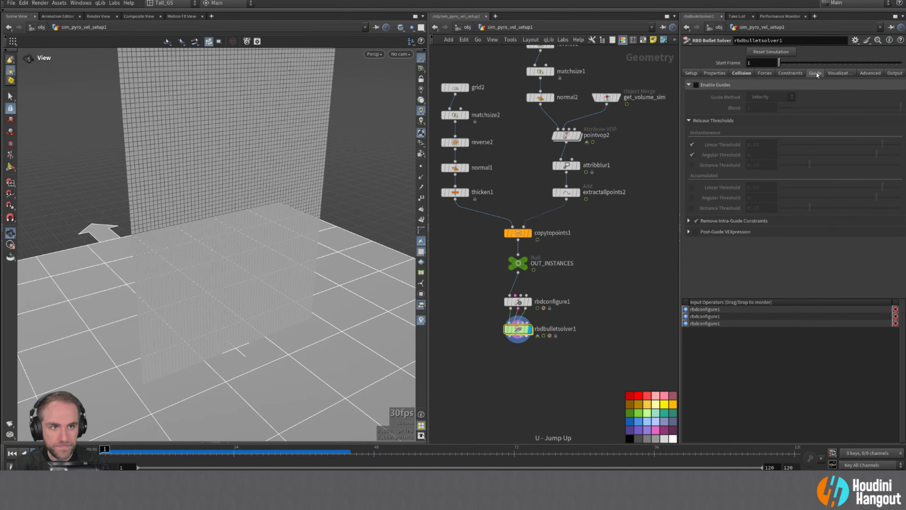
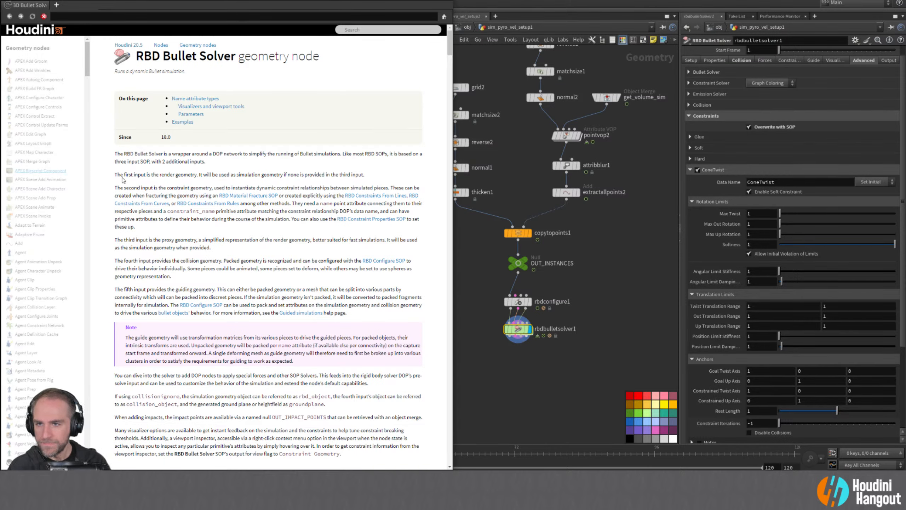
- Read through the RBD Bullet Solver help page from the input descriptions to the Overwrite with SOP entry under Advanced Constraints
scroll(175, 190, "down", 1)
scroll(175, 189, "down", 10)
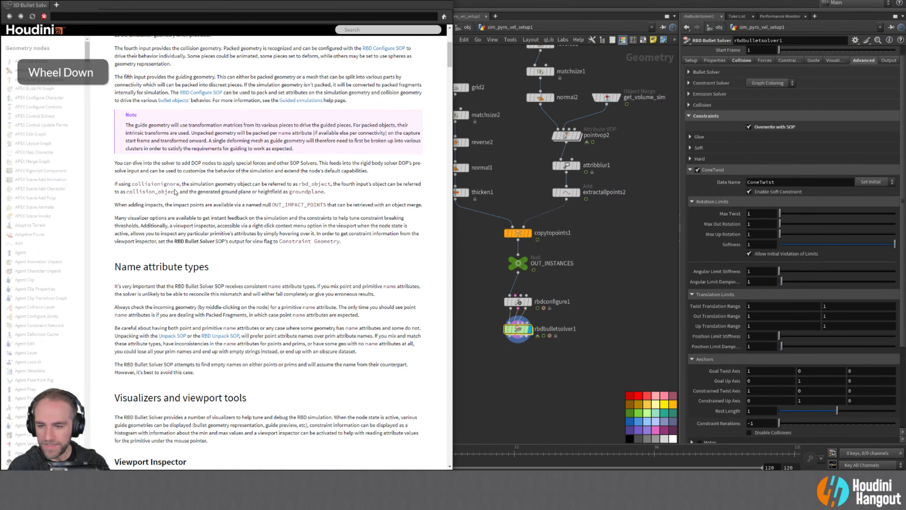
scroll(175, 194, "down", 6)
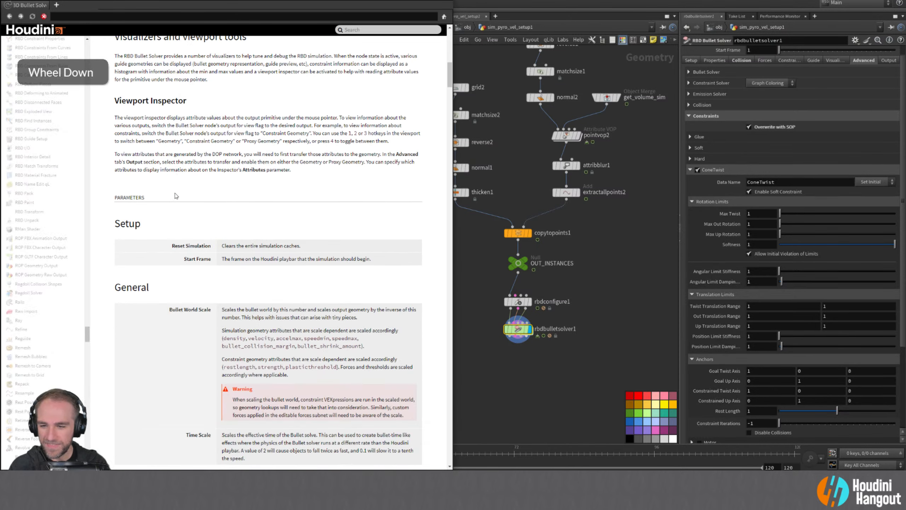
scroll(175, 195, "down", 1)
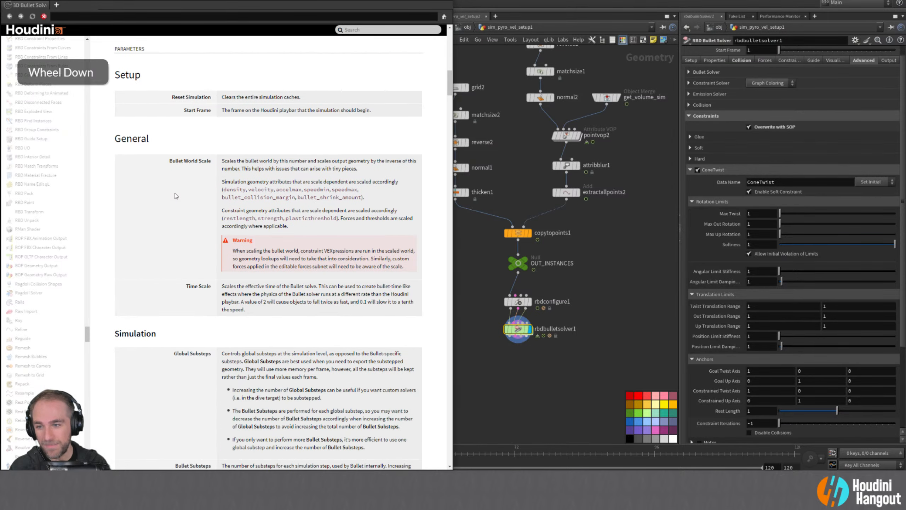
scroll(175, 196, "down", 8)
scroll(175, 195, "down", 11)
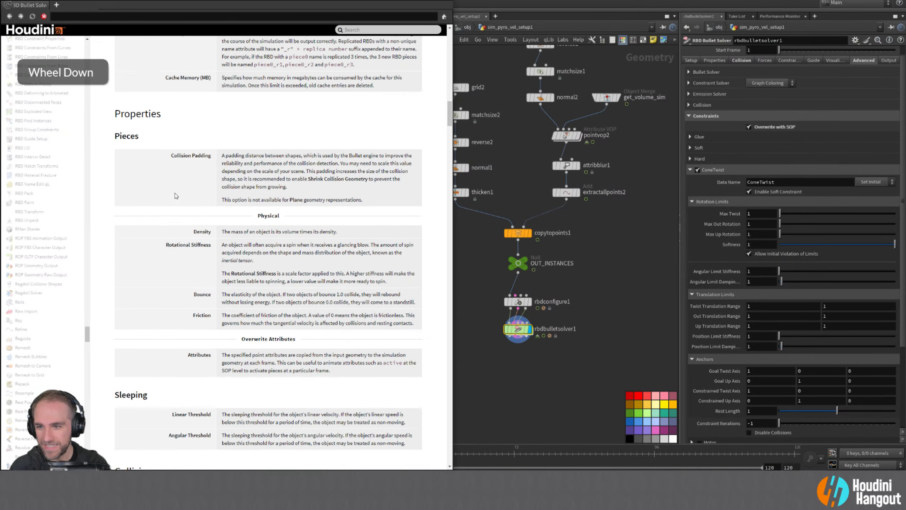
scroll(176, 195, "down", 10)
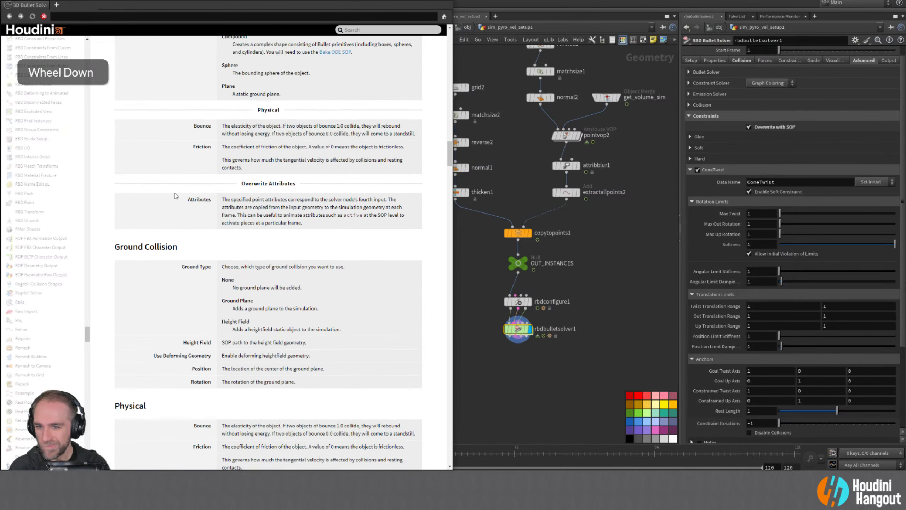
scroll(175, 196, "down", 20)
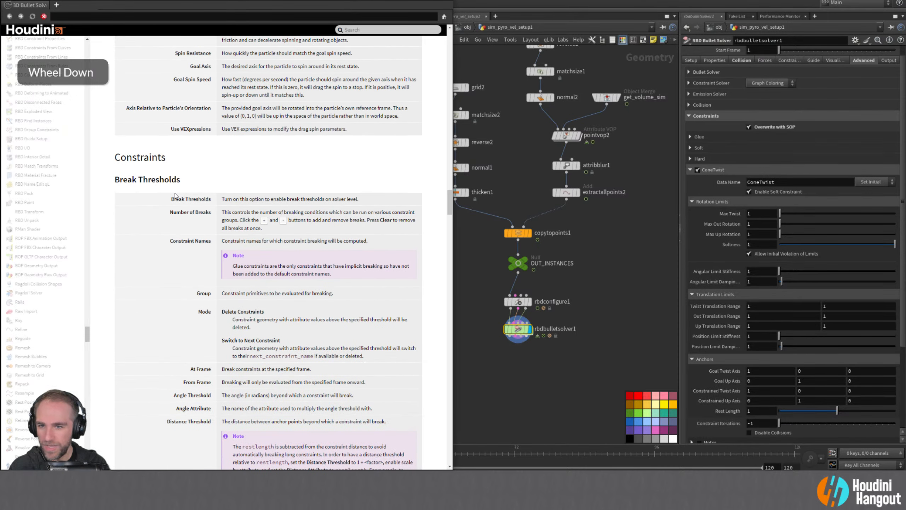
scroll(143, 221, "down", 1)
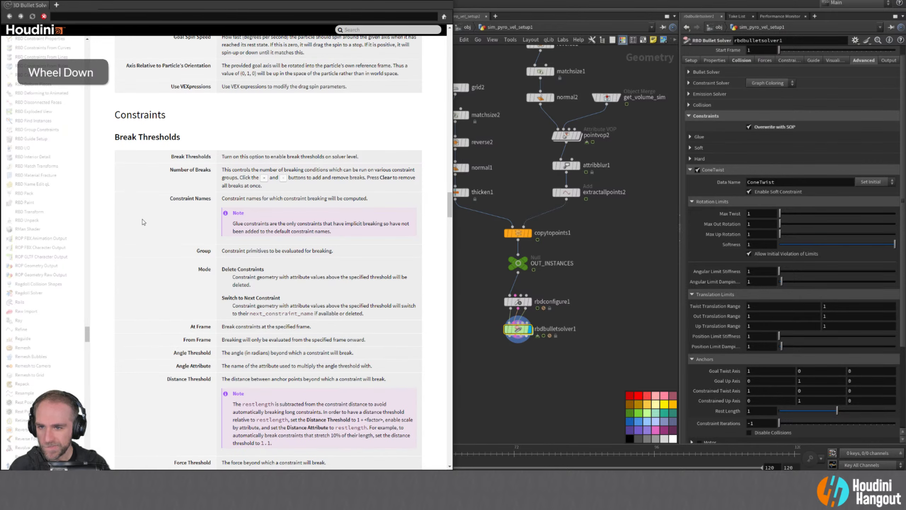
scroll(142, 221, "down", 3)
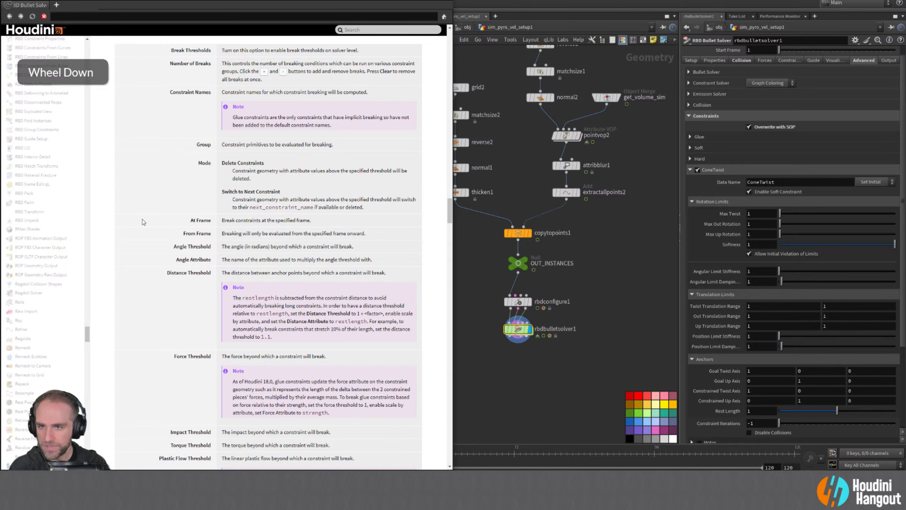
scroll(143, 221, "down", 1)
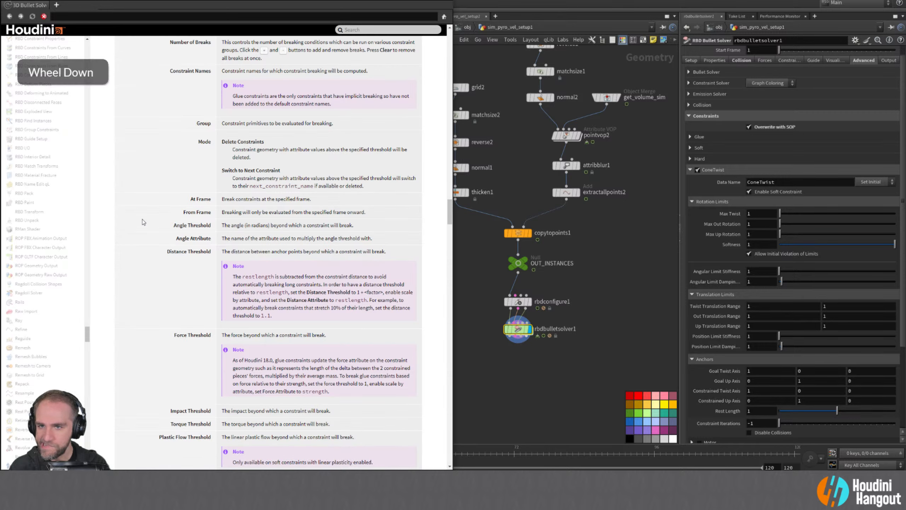
scroll(142, 222, "down", 8)
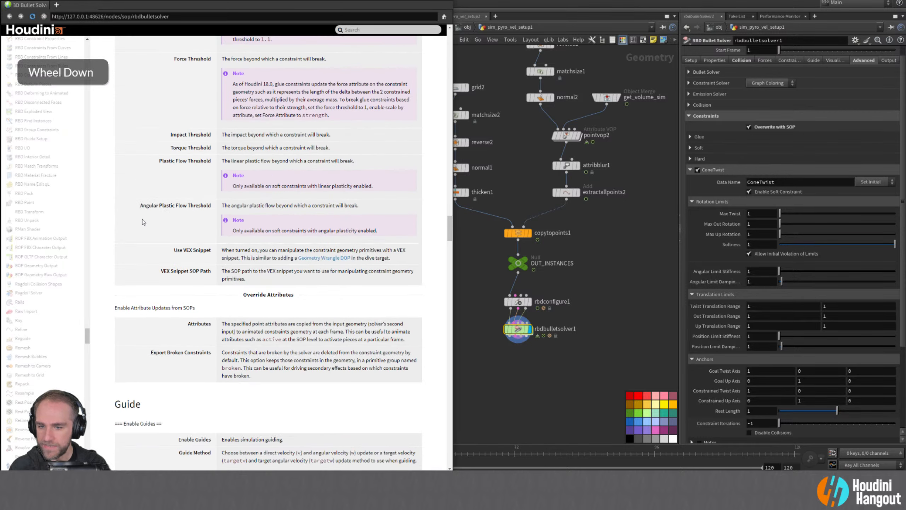
scroll(143, 221, "down", 1)
scroll(143, 221, "down", 20)
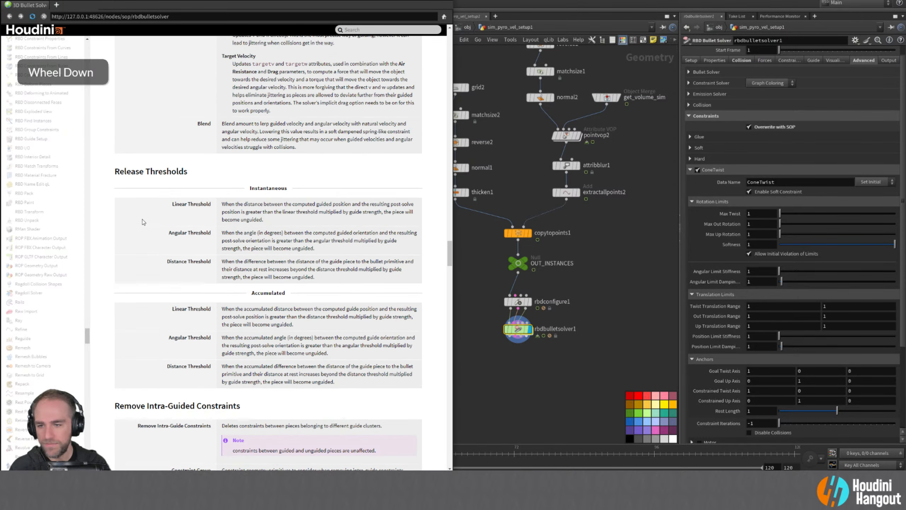
scroll(143, 222, "down", 20)
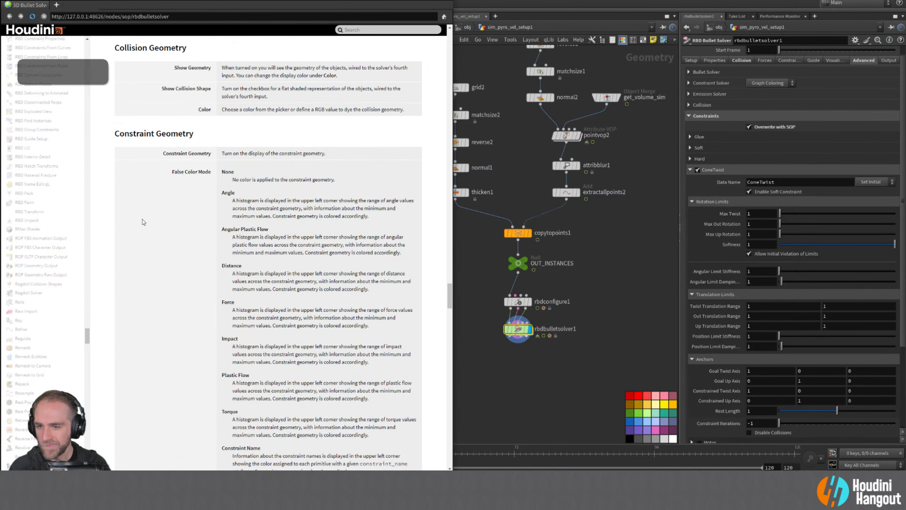
scroll(142, 222, "down", 7)
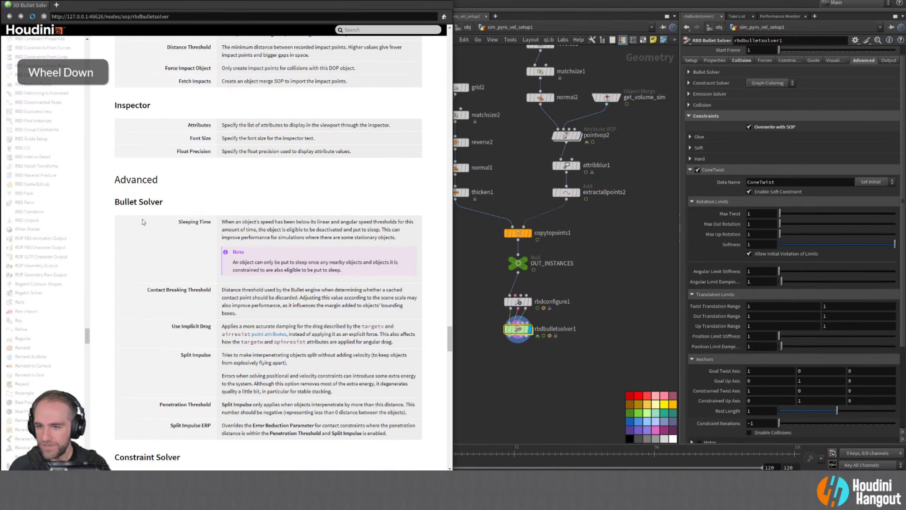
scroll(143, 221, "down", 9)
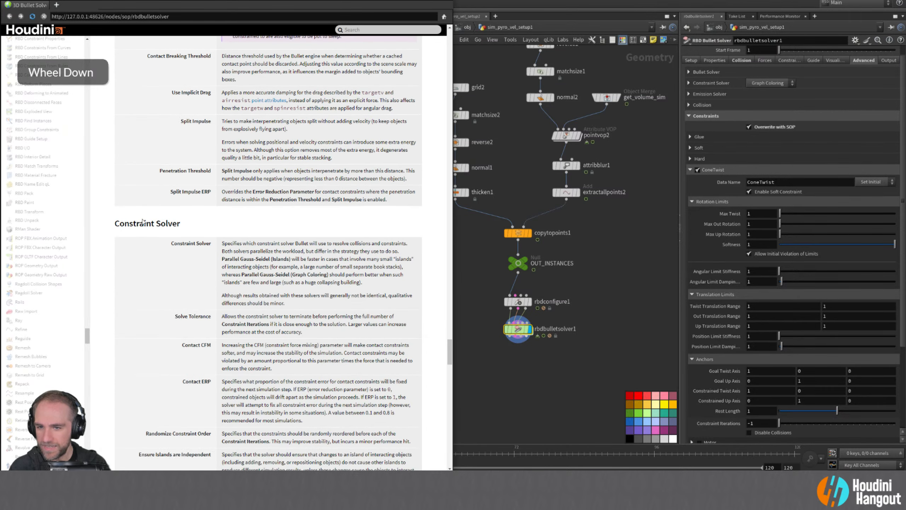
scroll(143, 222, "down", 9)
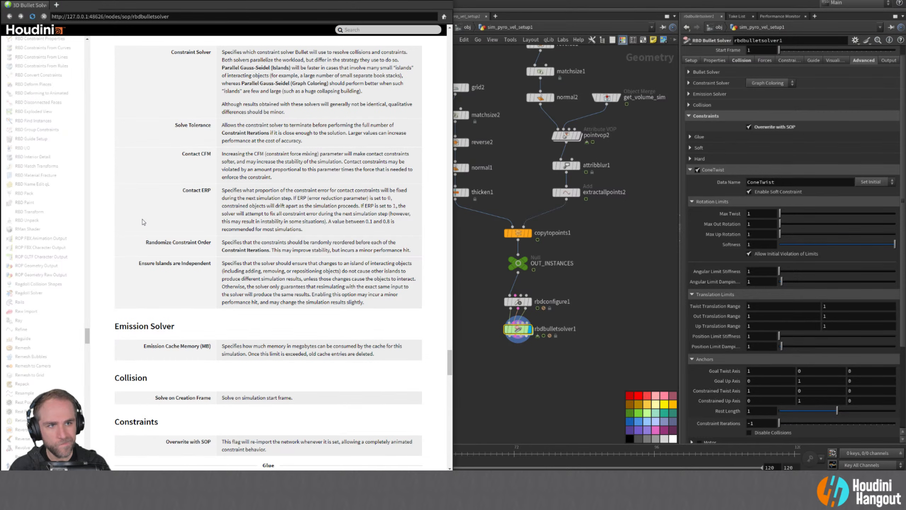
scroll(143, 222, "down", 9)
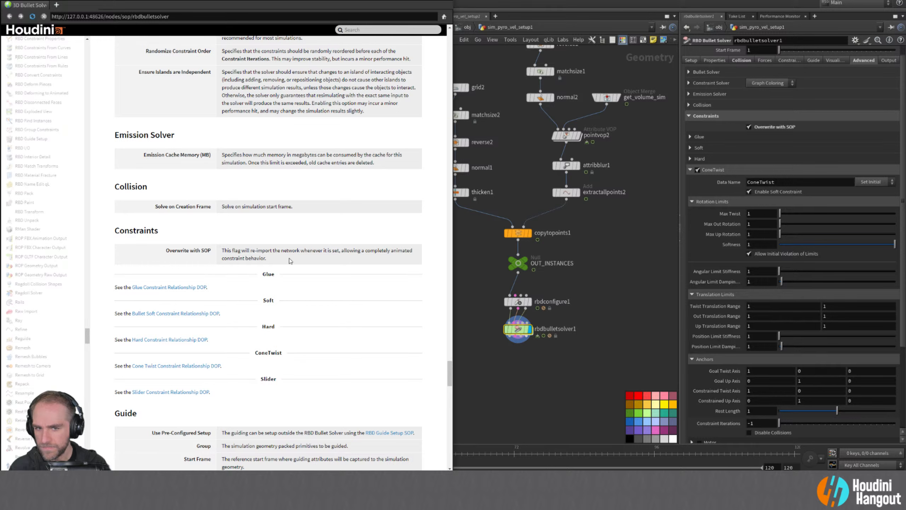
mouse_move(512, 296)
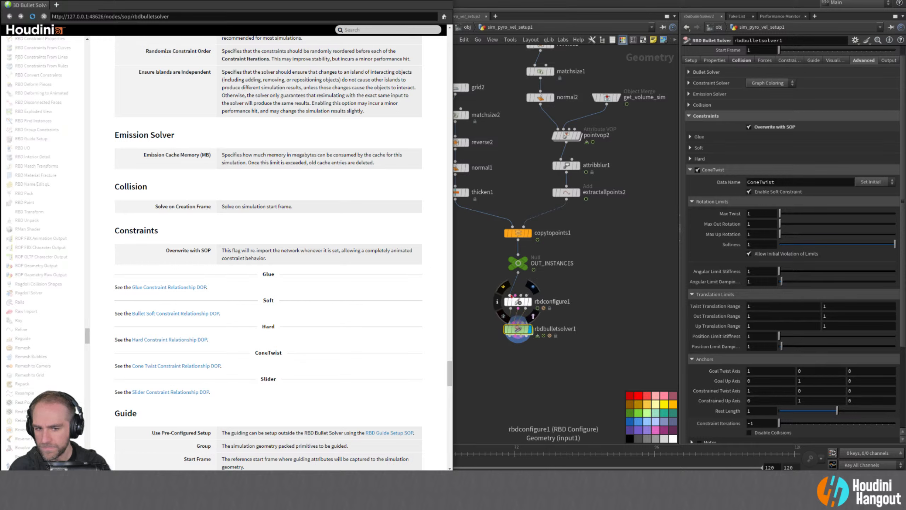
key("Tab")
type("rbd c")
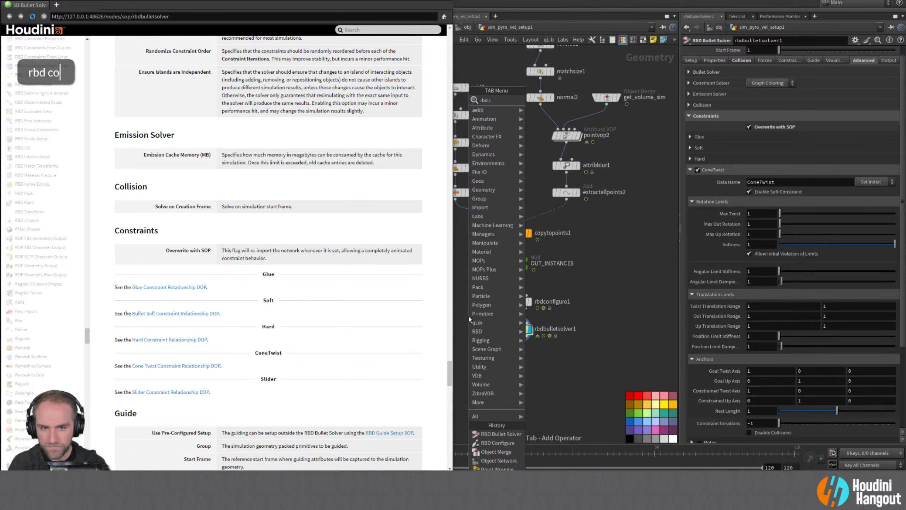
type("ons")
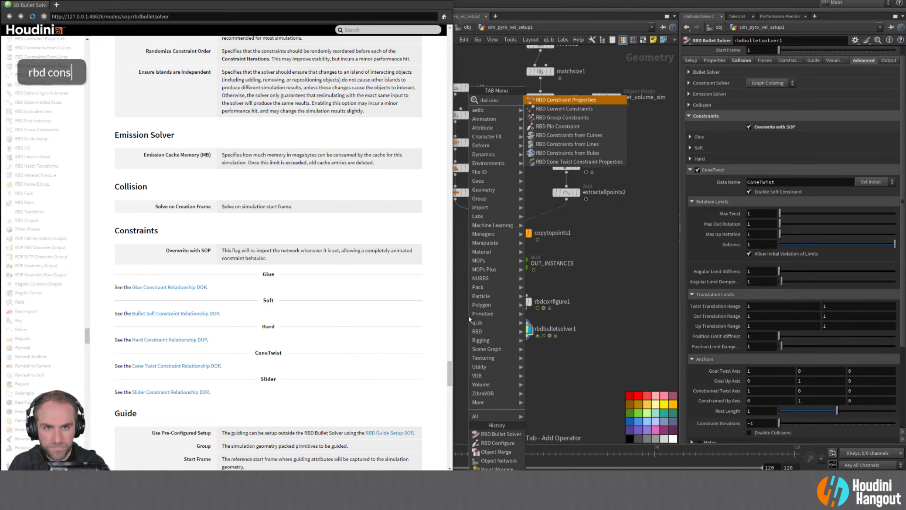
type("tr")
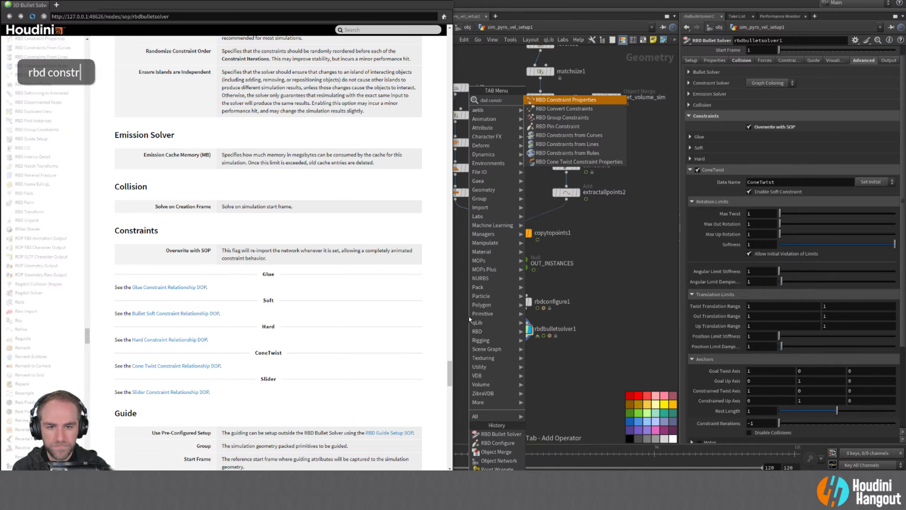
key("Escape")
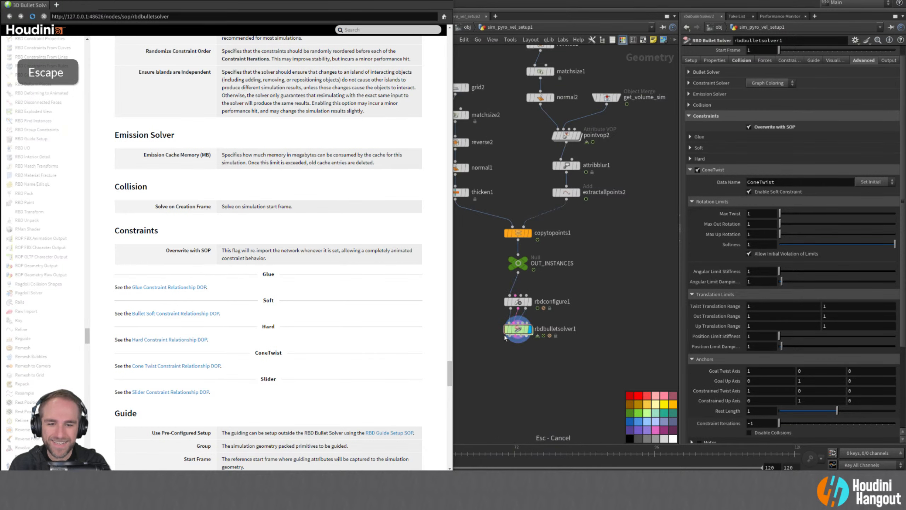
- Add an RBD Cone Twist Constraint Properties node below rbdbulletsolver1
right_click_drag(513, 325, 506, 344)
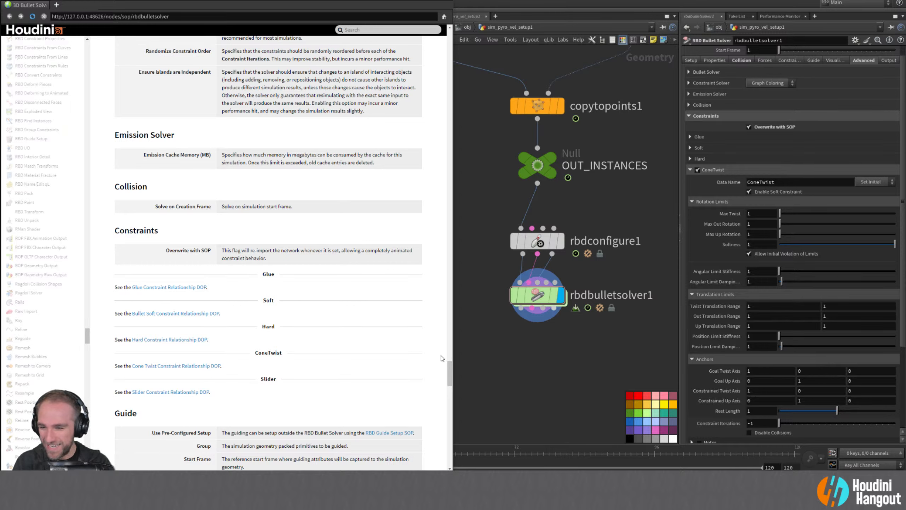
left_click(416, 0)
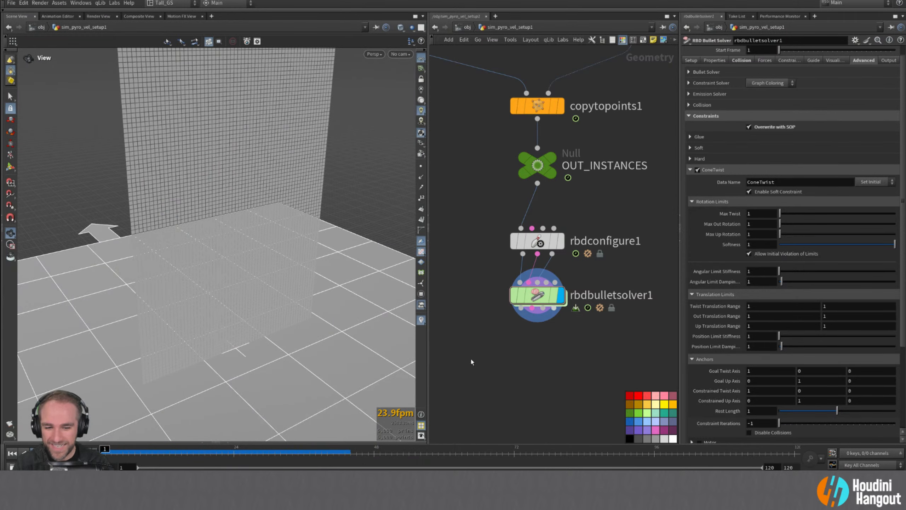
key("Tab")
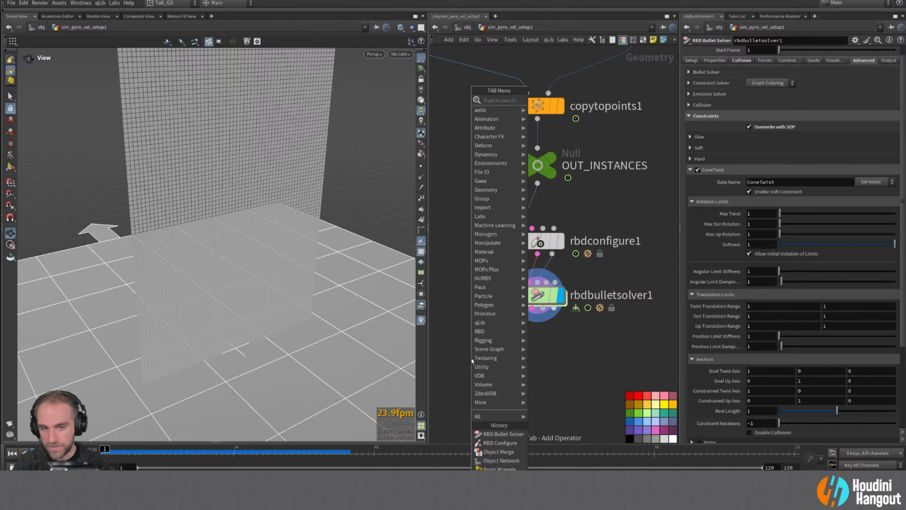
type("cone")
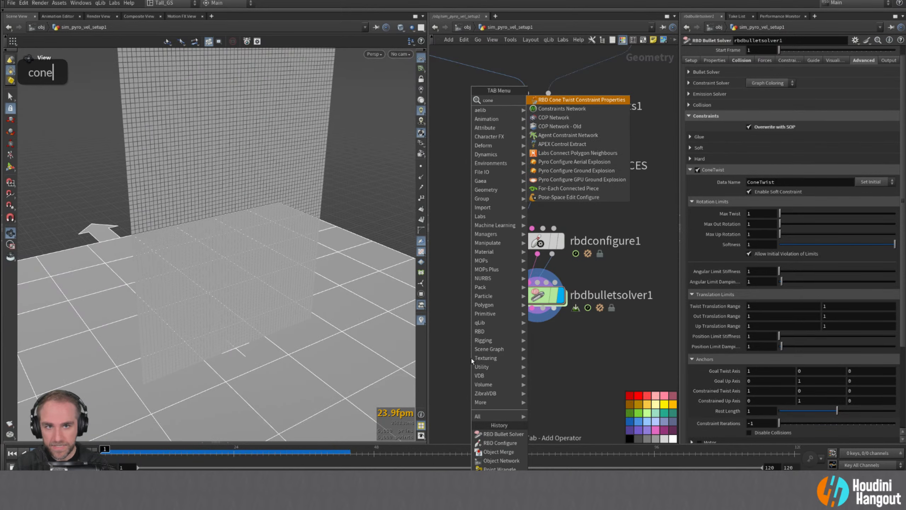
key("BackSpace")
key("BackSpace")
key("BackSpace")
key("BackSpace")
type("rbd")
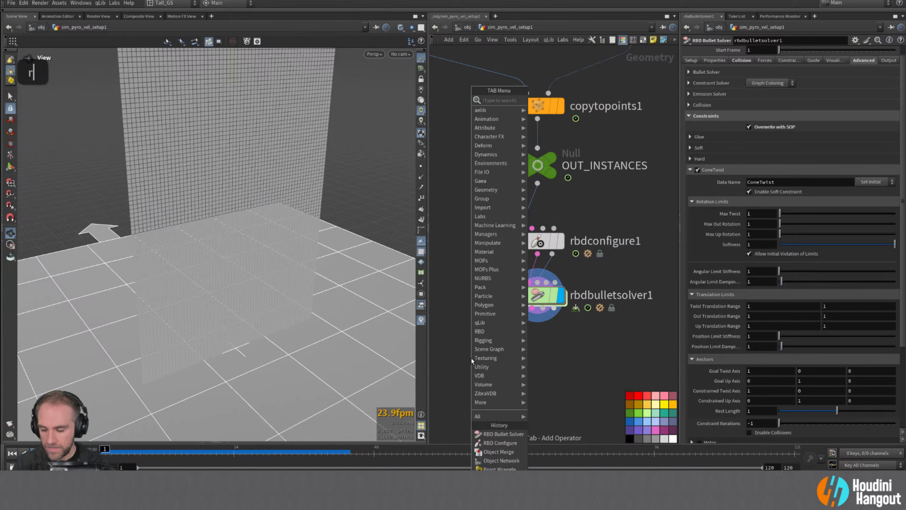
type(" con")
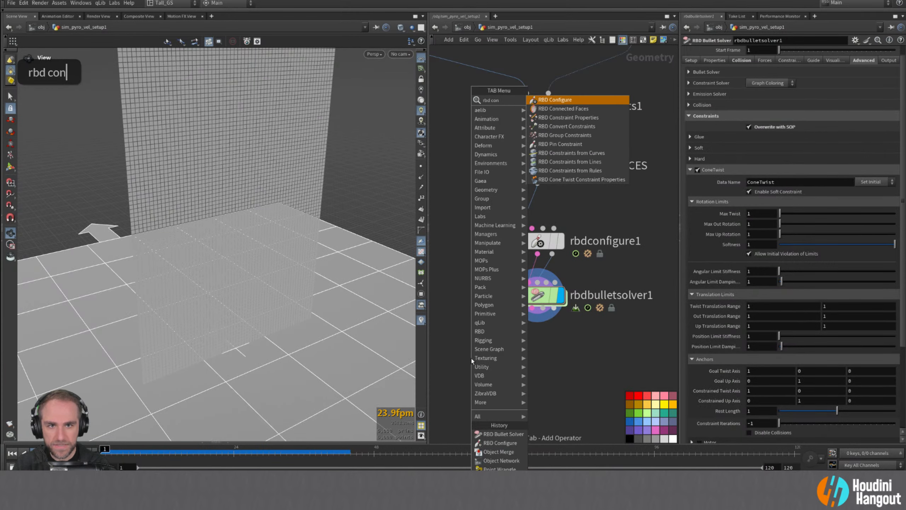
type("strain")
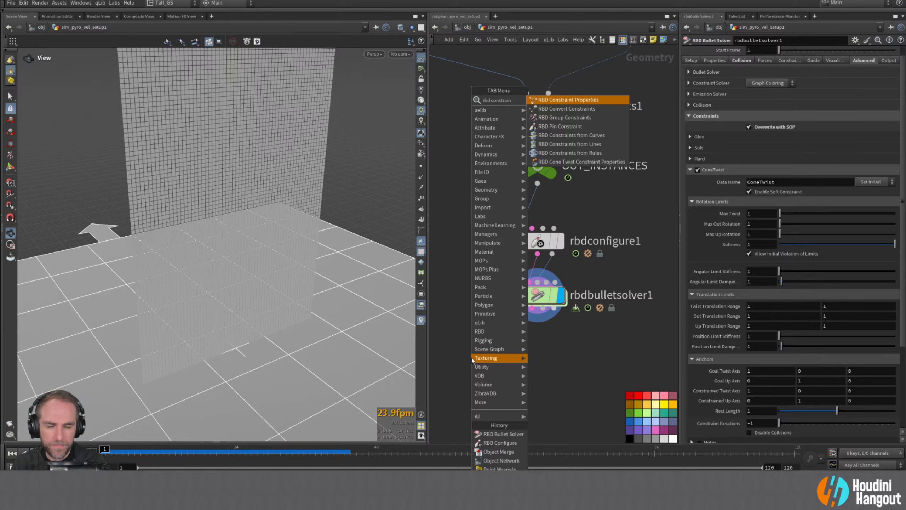
left_click(566, 162)
left_click(513, 362)
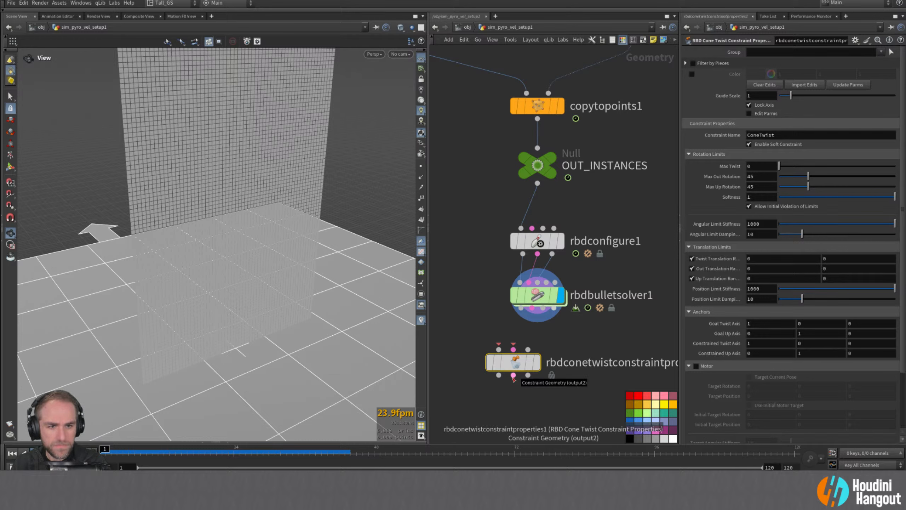
- Make room above rbdbulletsolver1 and insert the cone twist constraint node into all three wires between rbdconfigure1 and the solver
left_click_drag(538, 297, 539, 315)
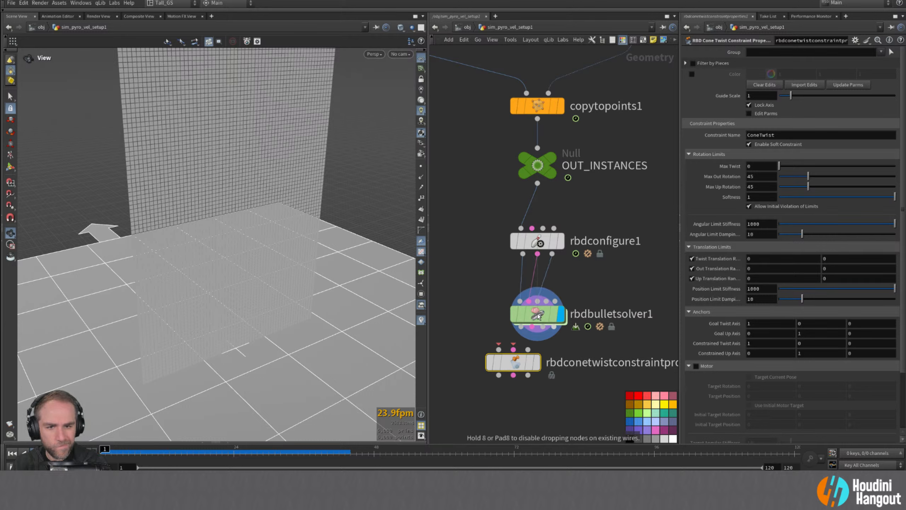
middle_click_drag(538, 316, 515, 261)
left_click_drag(515, 260, 509, 301)
mouse_move(509, 279)
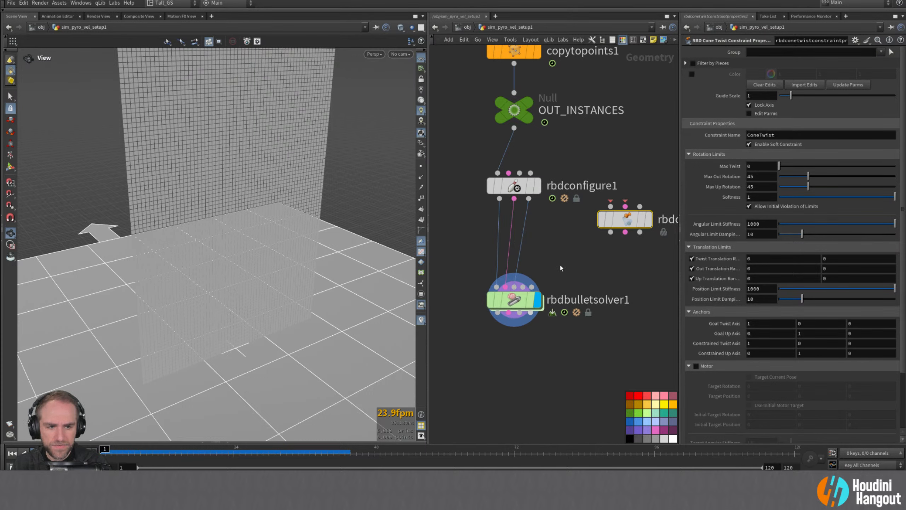
left_click_drag(628, 224, 585, 256)
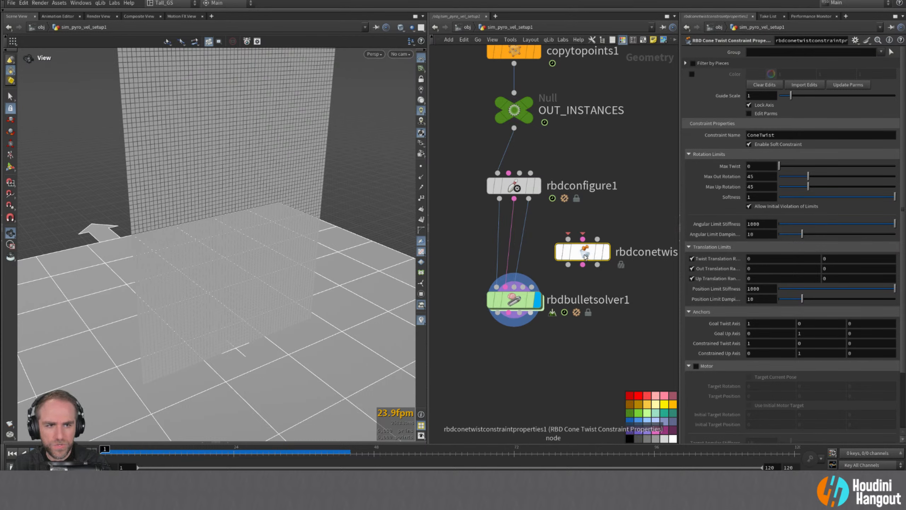
mouse_move(585, 257)
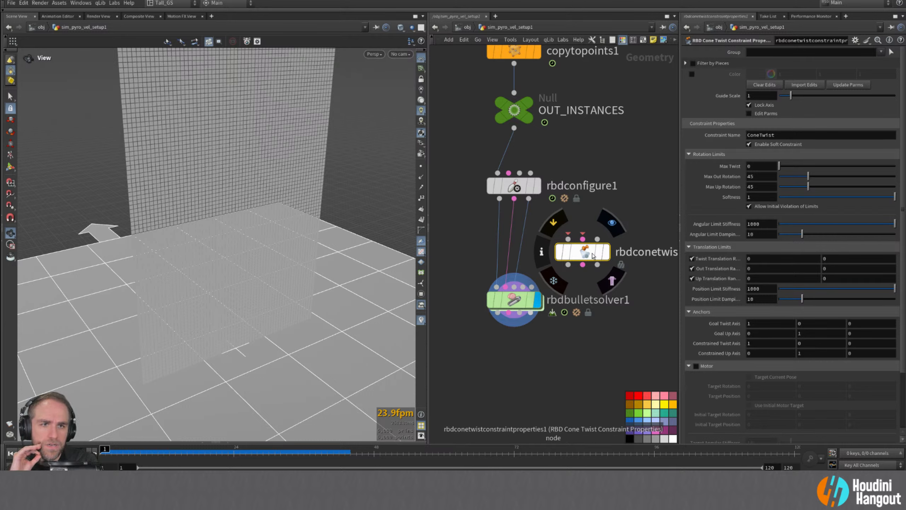
left_click_drag(585, 255, 515, 248)
middle_click(509, 245)
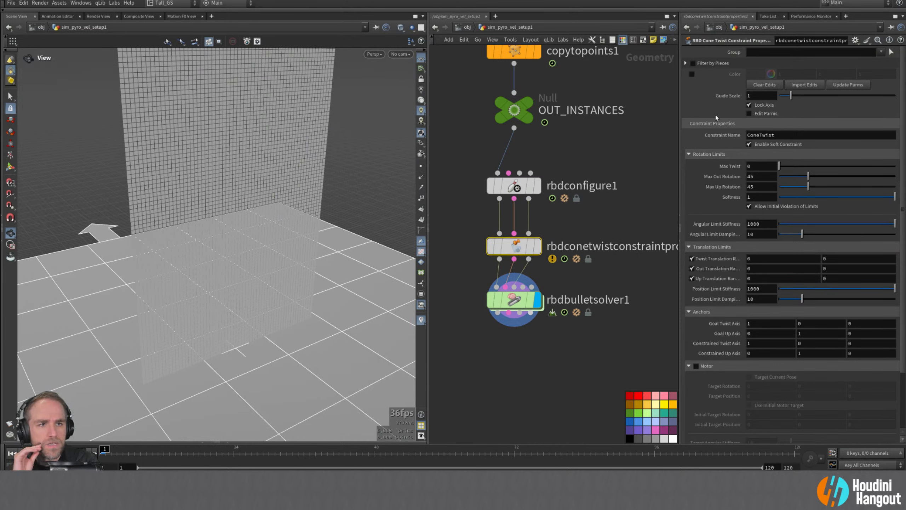
- Review the cone twist constraint parameters and move that node and rbdbulletsolver1 together further below rbdconfigure1
scroll(715, 118, "down", 3)
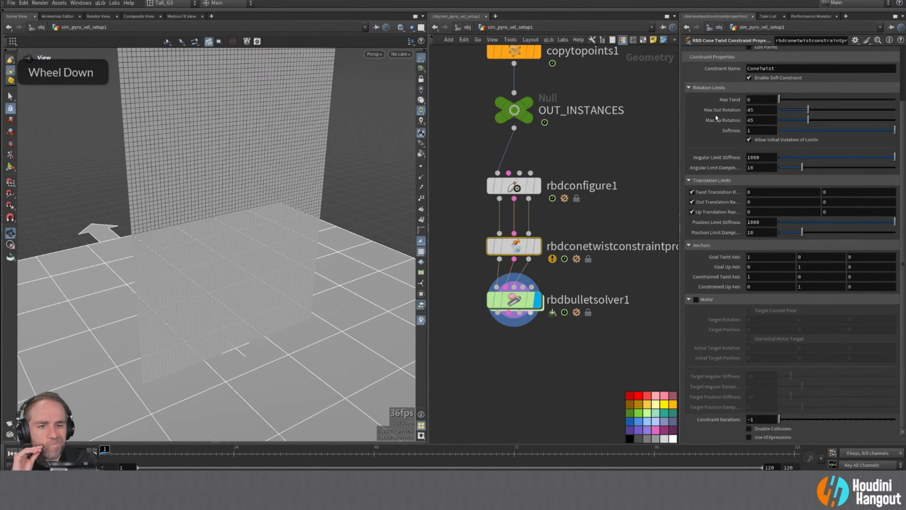
scroll(717, 118, "up", 3)
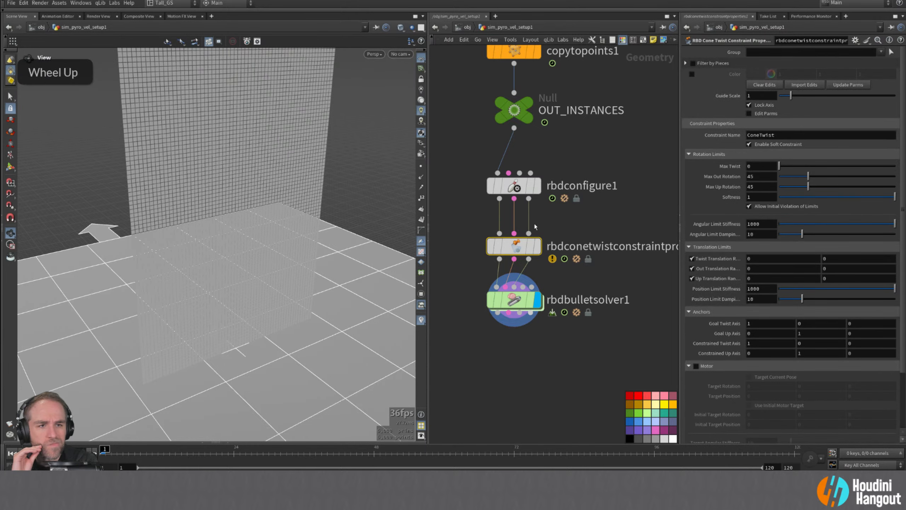
left_click_drag(461, 216, 561, 349)
left_click_drag(514, 252, 512, 325)
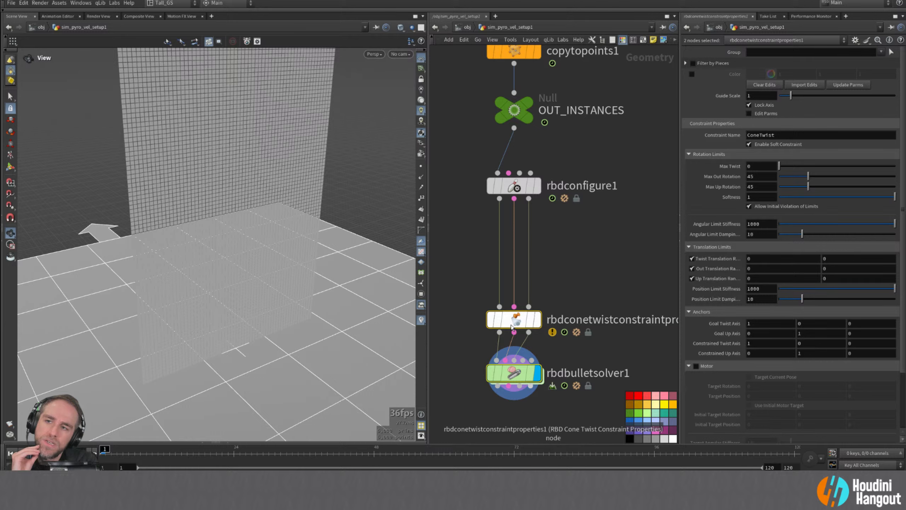
mouse_move(511, 327)
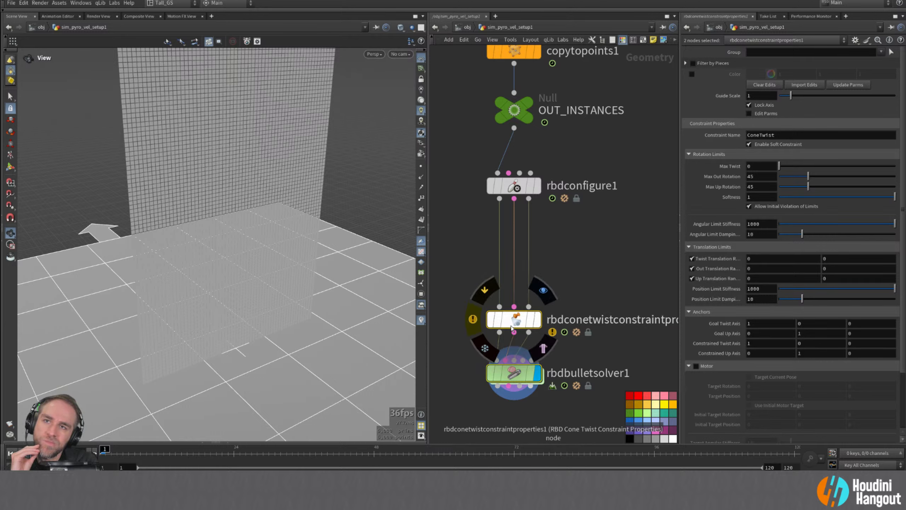
- Switch to the Houdini help browser and return to the start of the RBD Bullet Solver page
key("alt+Tab")
scroll(176, 207, "up", 20)
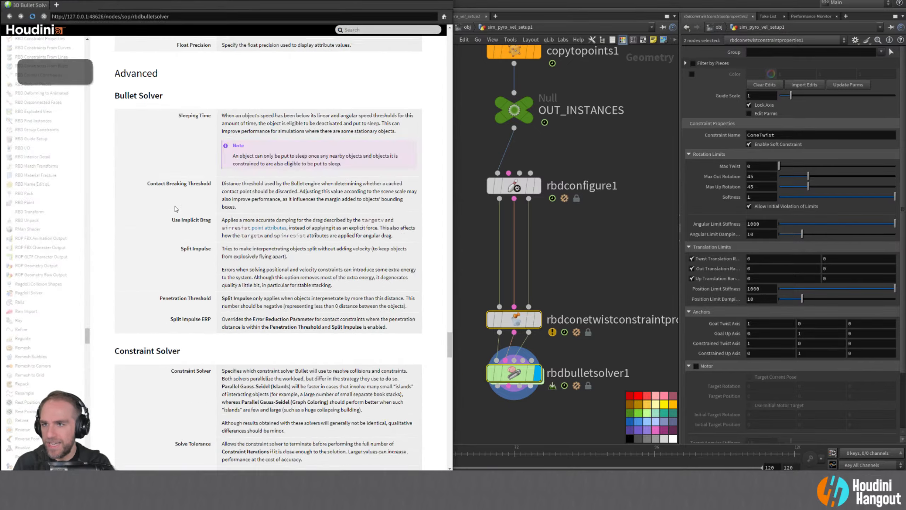
scroll(175, 206, "up", 15)
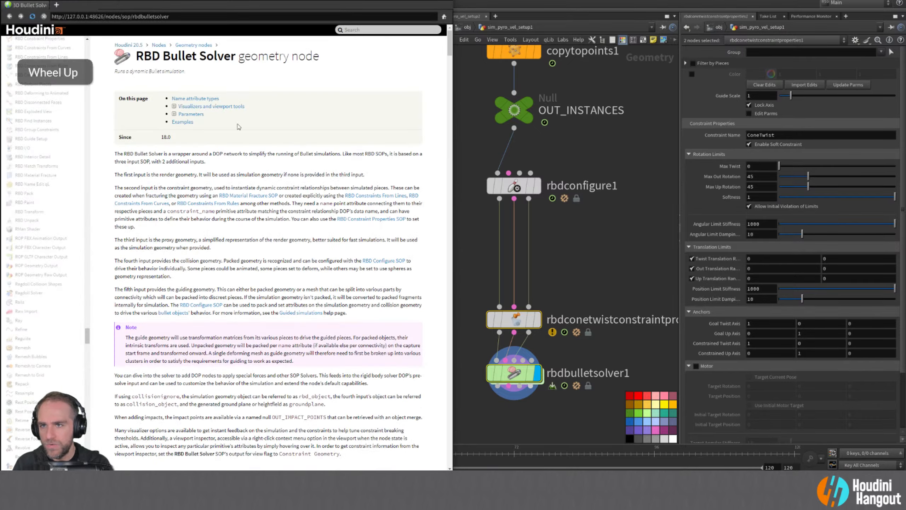
left_click(362, 30)
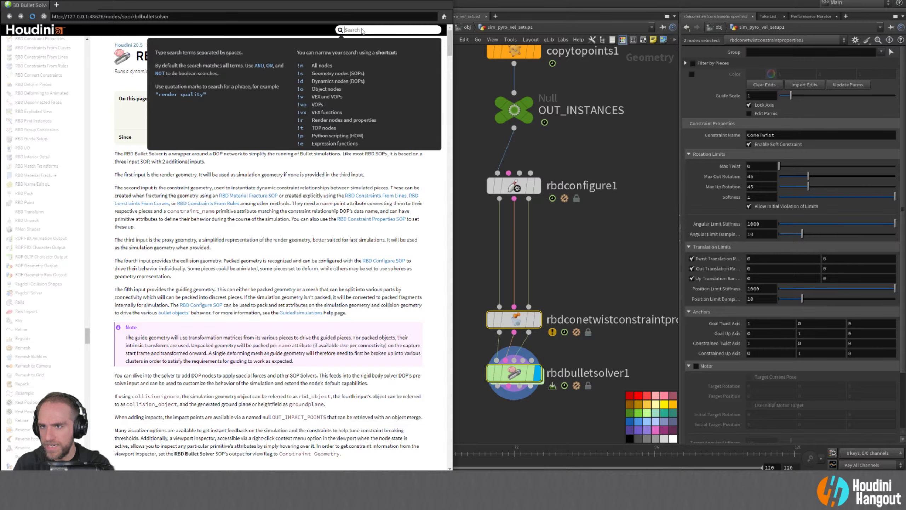
type("r")
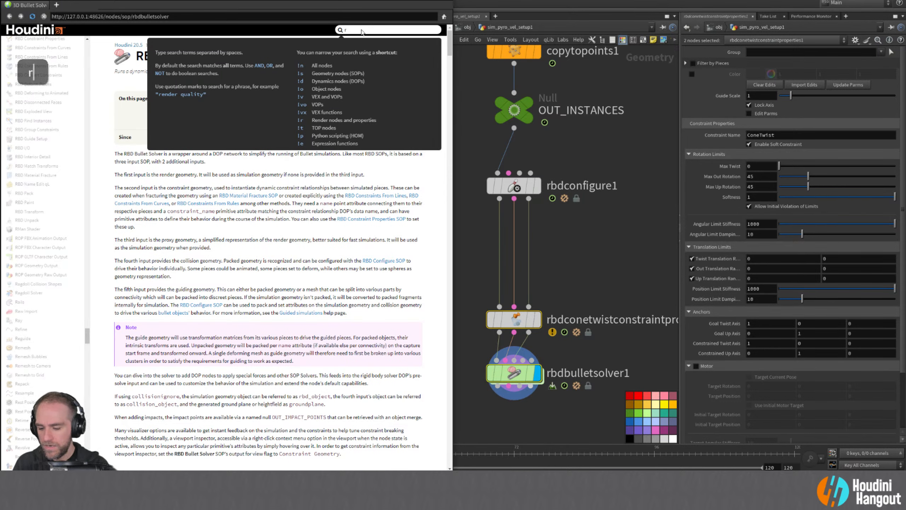
type("bd b")
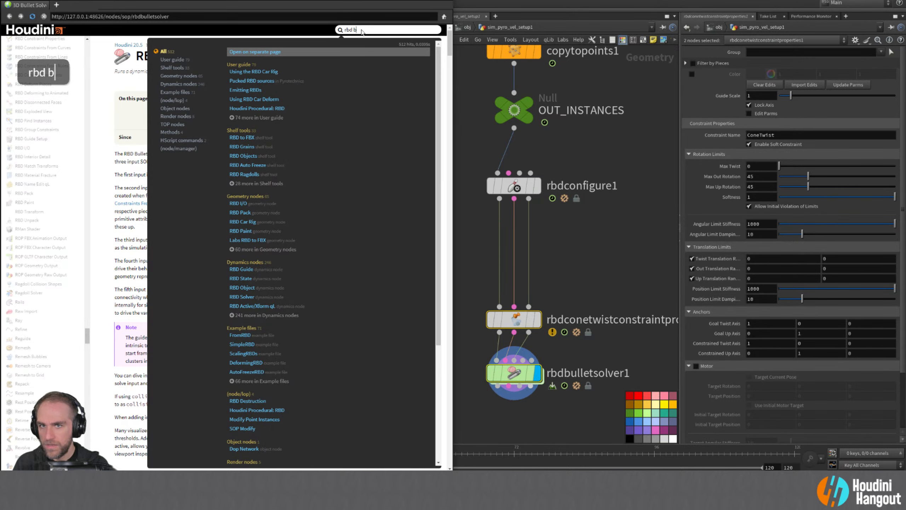
type("uk")
key("BackSpace")
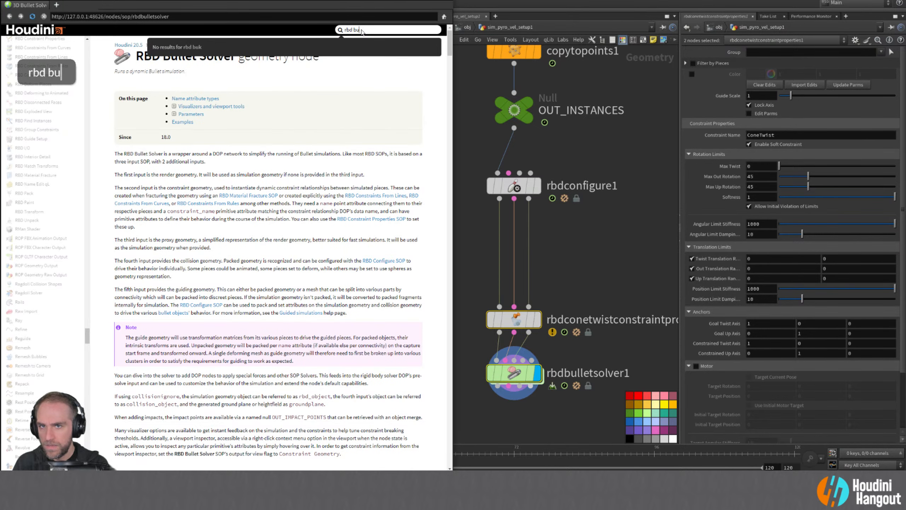
type("llet cons")
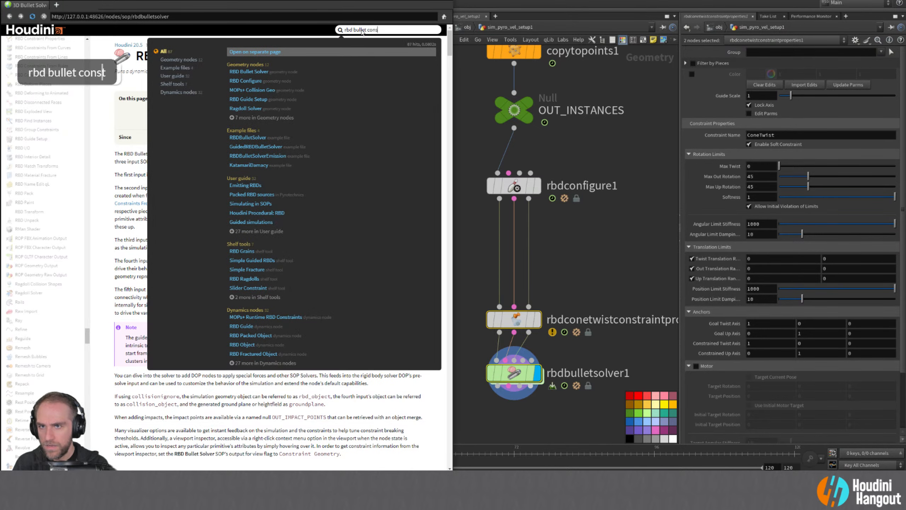
type("t")
key("BackSpace")
key("BackSpace")
key("BackSpace")
key("BackSpace")
key("BackSpace")
key("BackSpace")
key("BackSpace")
key("BackSpace")
key("BackSpace")
key("BackSpace")
key("BackSpace")
key("BackSpace")
key("BackSpace")
key("BackSpace")
key("BackSpace")
key("BackSpace")
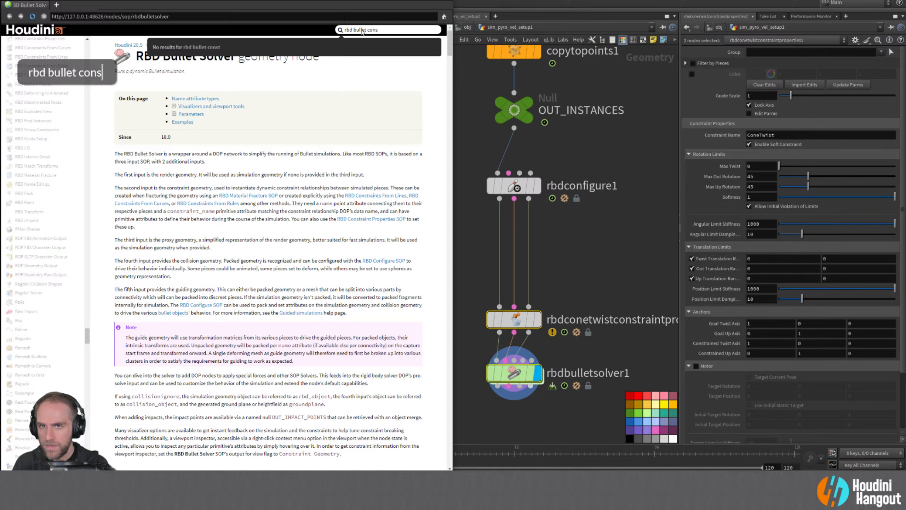
- Search the help for "rbd constraint" and open the Constraints page from the user guide results
type("r")
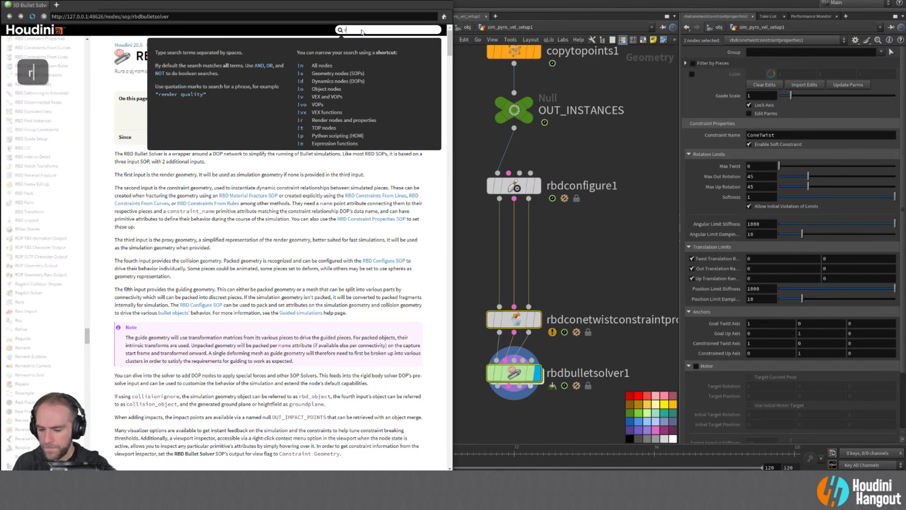
type("bd constraint")
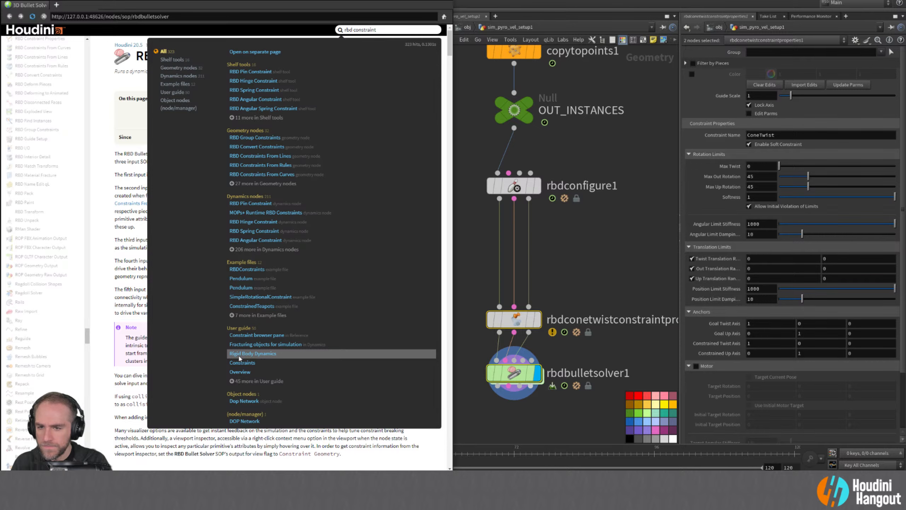
left_click(239, 364)
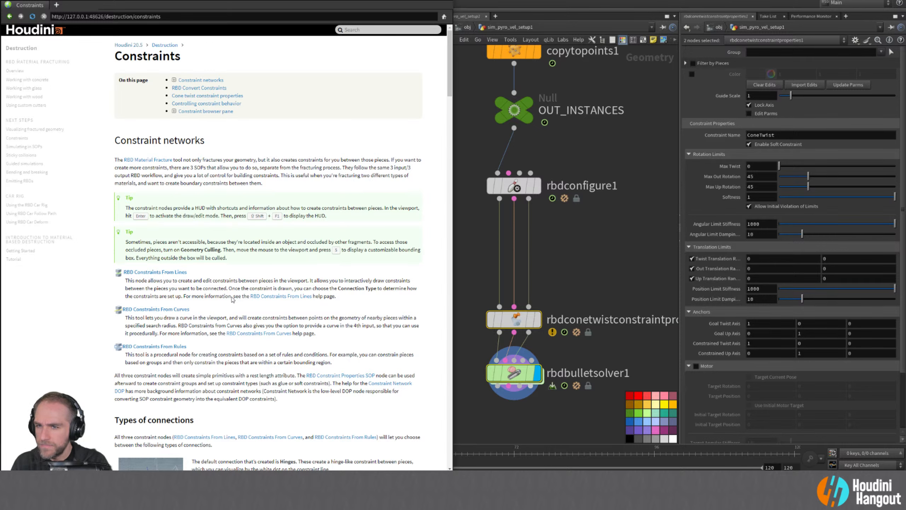
- Read through the Constraints help page from constraint networks and connection types to the cone twist constraint properties section
scroll(232, 299, "down", 1)
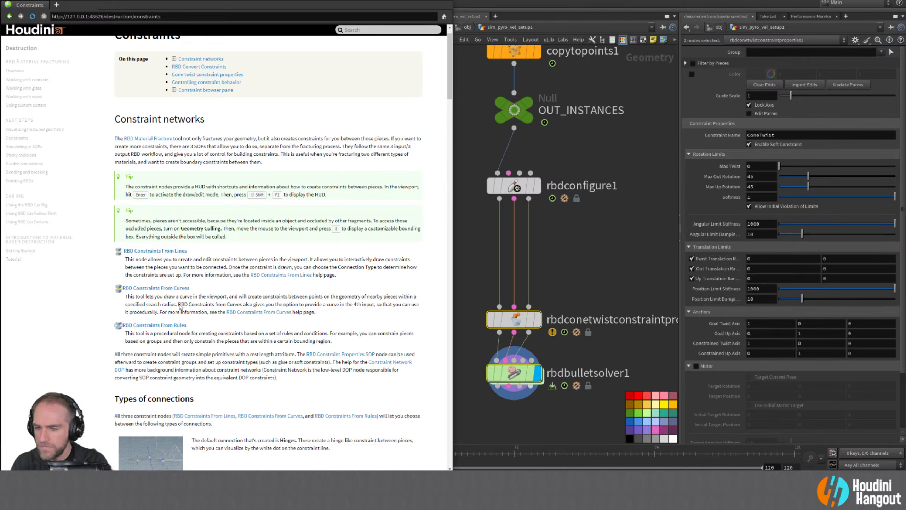
scroll(180, 306, "down", 3)
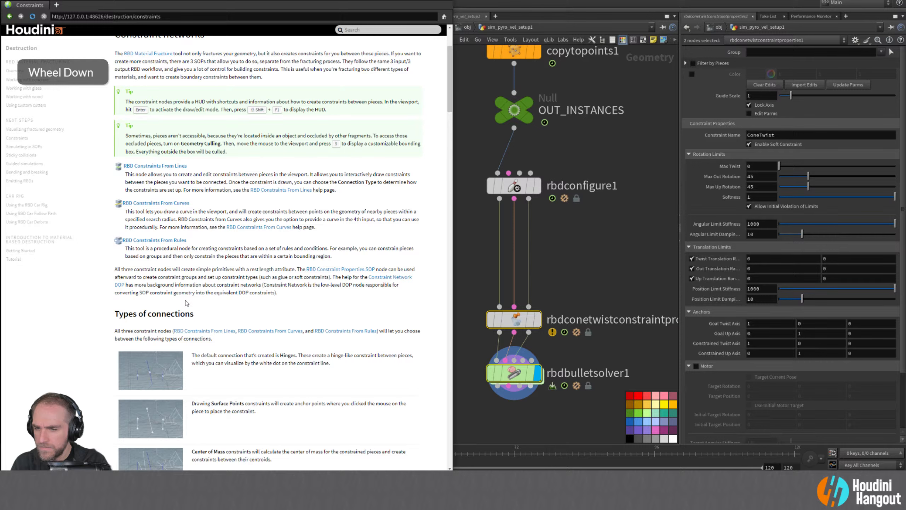
scroll(187, 303, "down", 2)
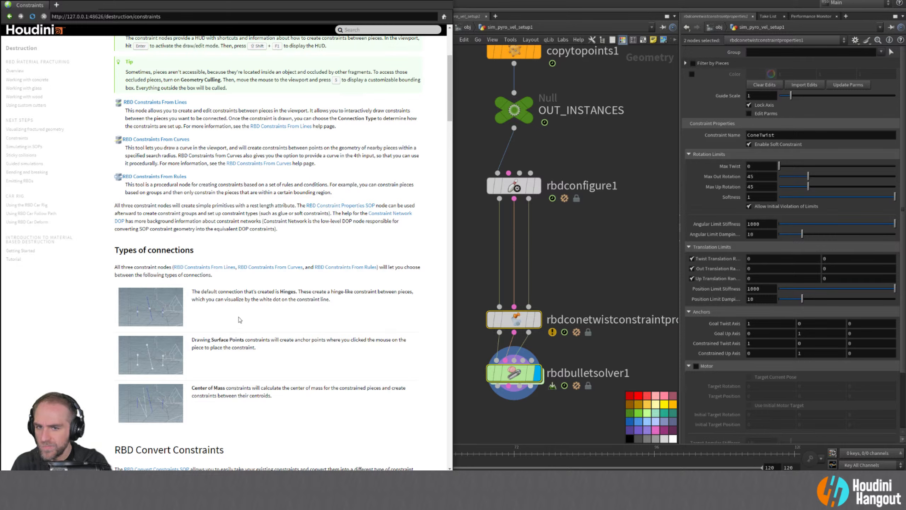
scroll(239, 319, "down", 5)
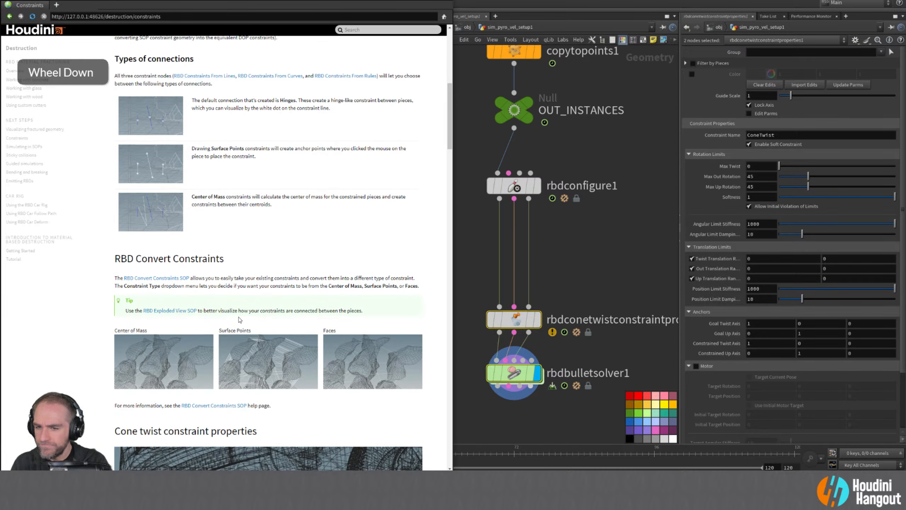
scroll(239, 320, "down", 3)
scroll(239, 320, "down", 7)
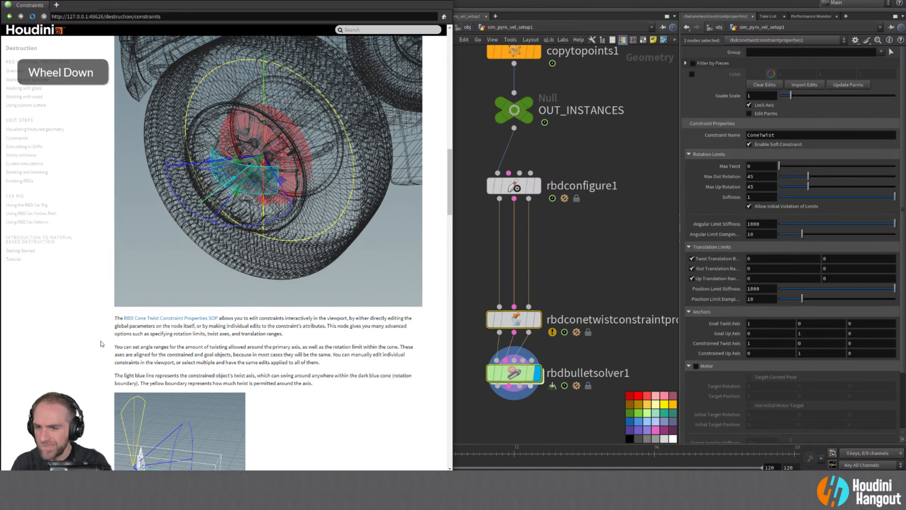
scroll(131, 349, "down", 2)
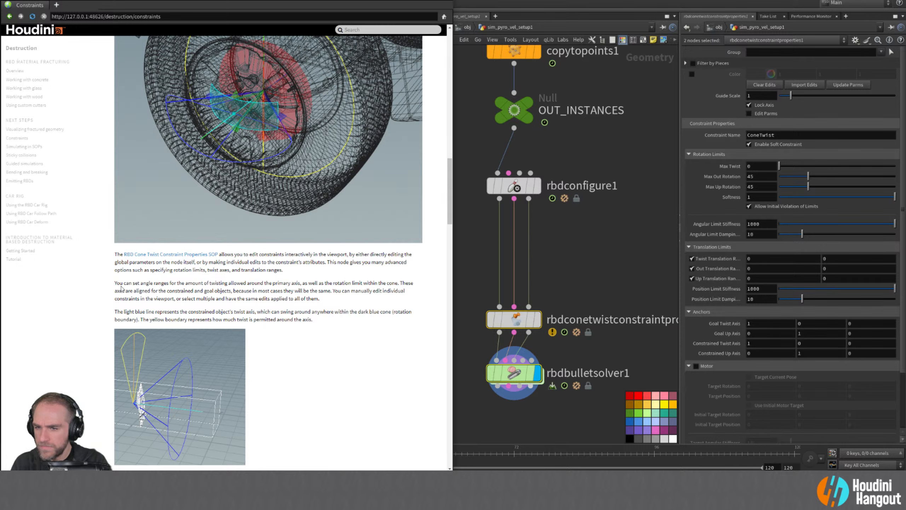
scroll(121, 289, "up", 1)
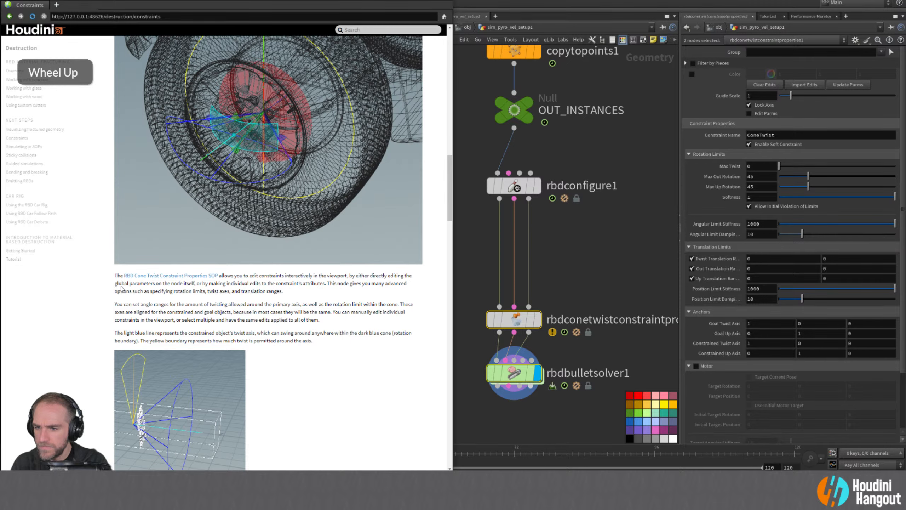
- Insert an RBD Constraints from Rules node between rbdconfigure1 and the cone twist constraint properties node, and display it
scroll(121, 288, "up", 10)
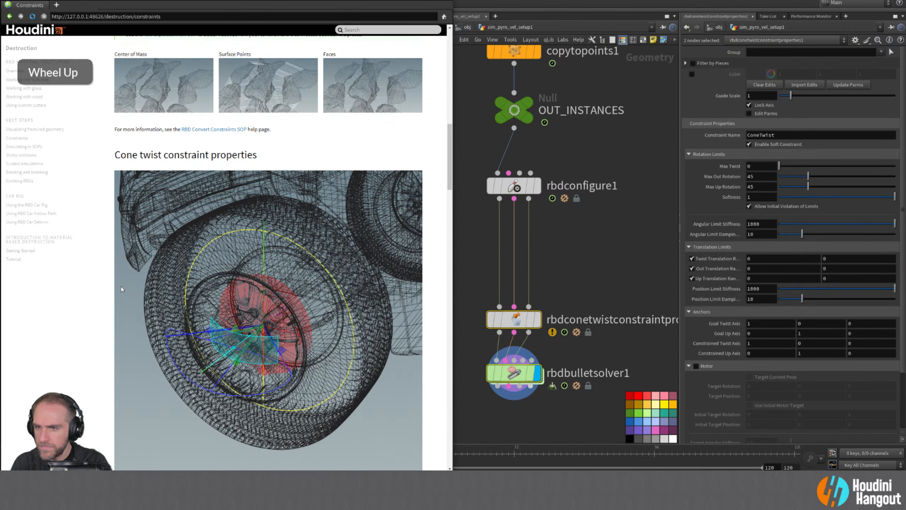
scroll(122, 290, "up", 10)
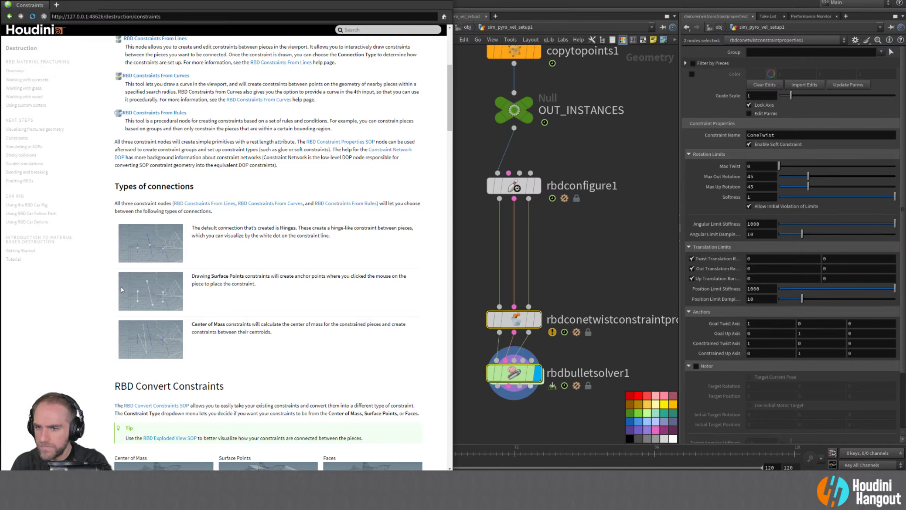
scroll(122, 289, "up", 3)
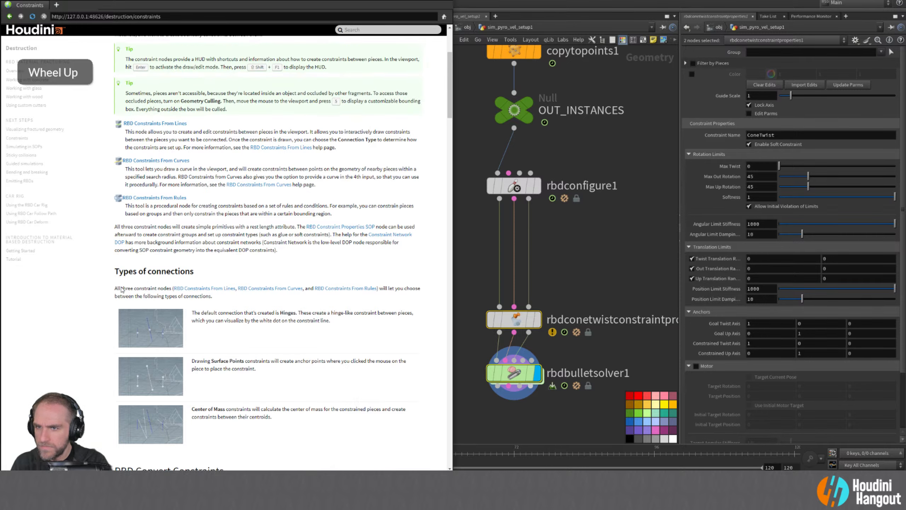
left_click(578, 242)
key("Tab")
type("constr")
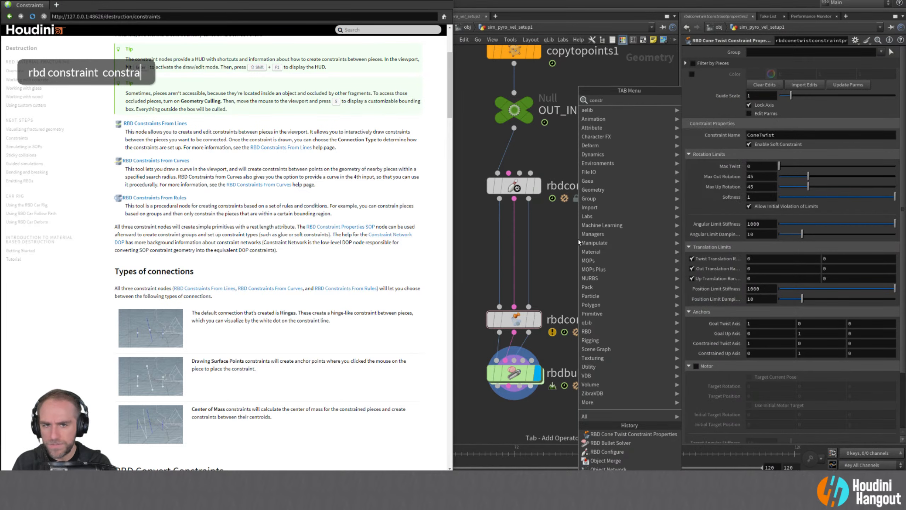
type("aints from")
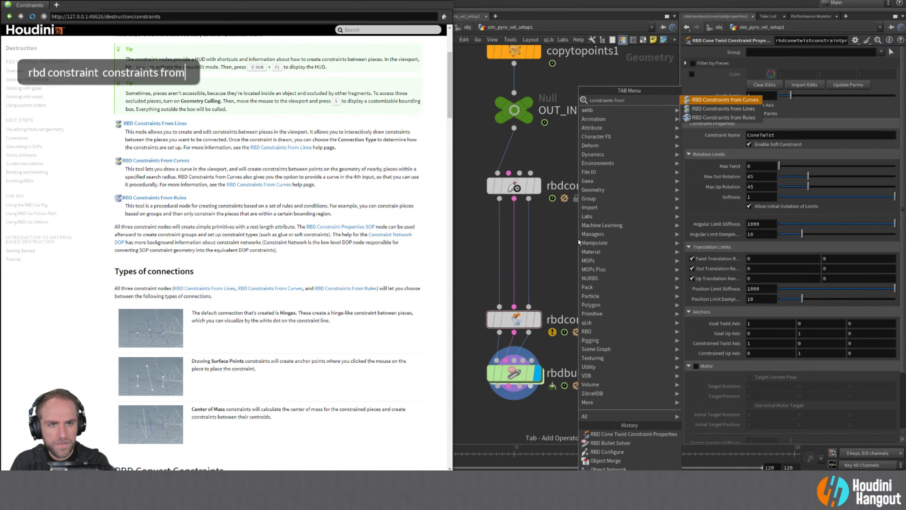
key("Return")
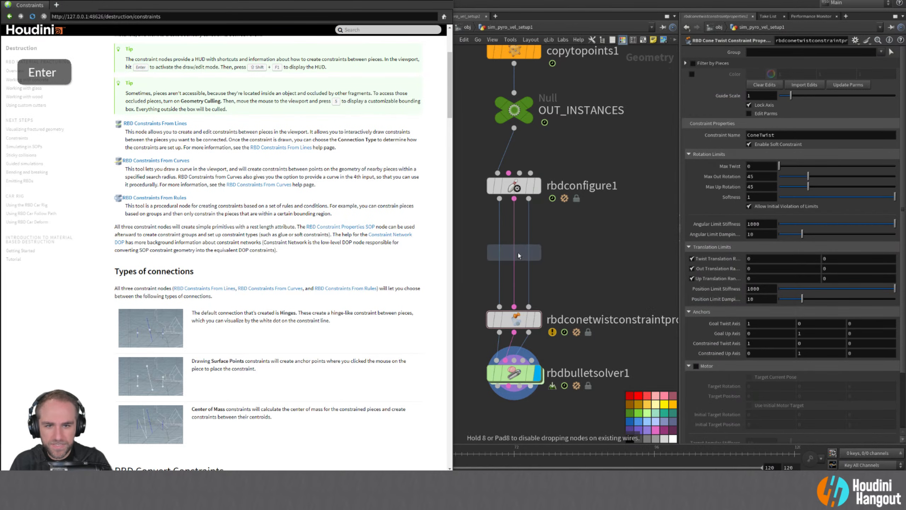
left_click(517, 252)
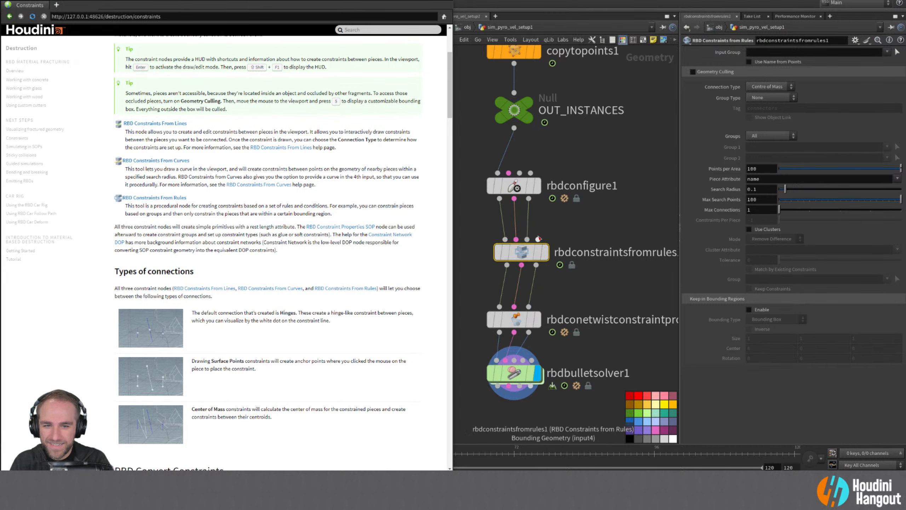
double_click(522, 254)
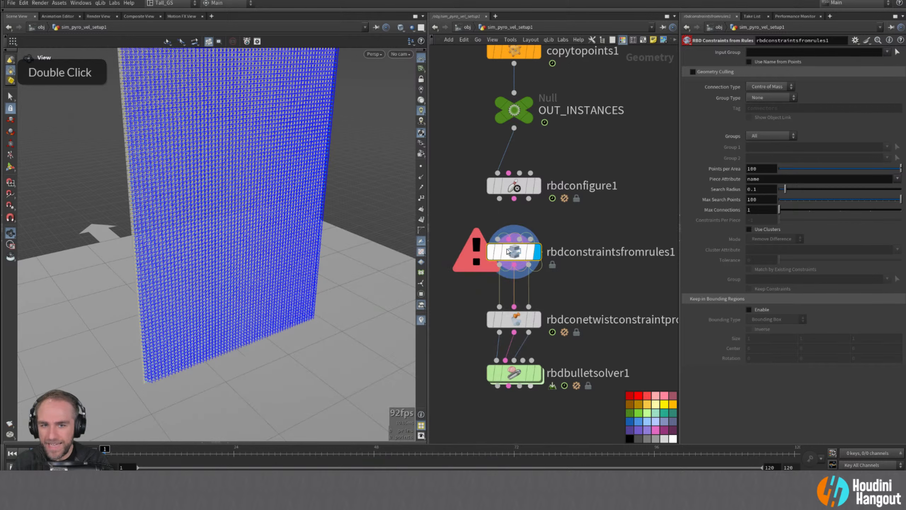
- Dismiss the fatal error dialog and relaunch Houdini 20.5.545 from the desktop
key("ctrl+z")
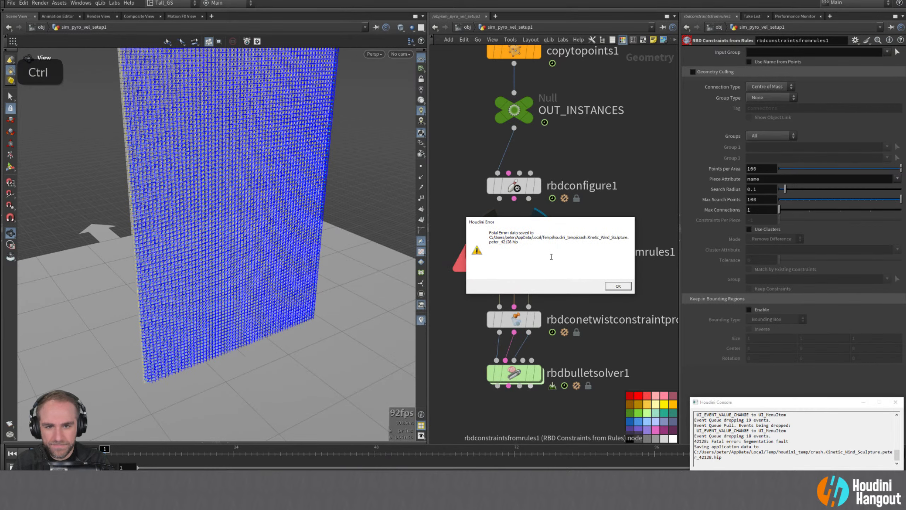
left_click(618, 285)
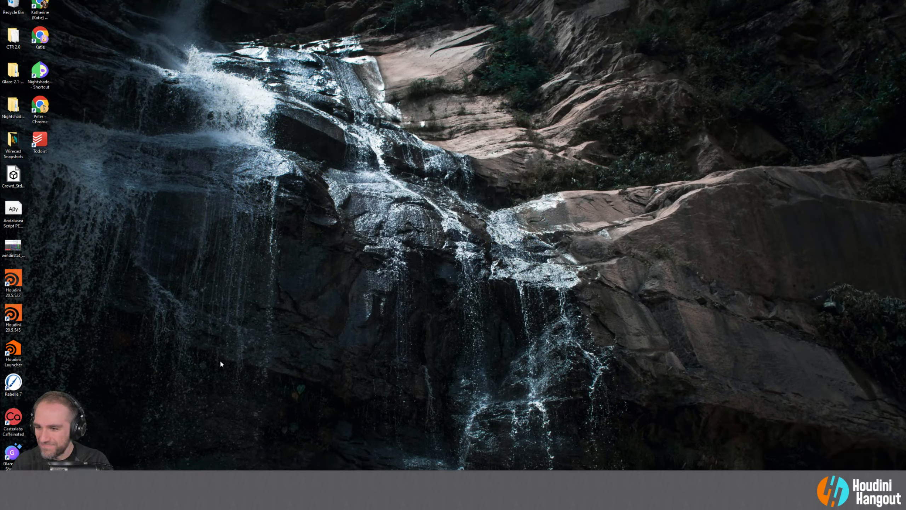
double_click(13, 315)
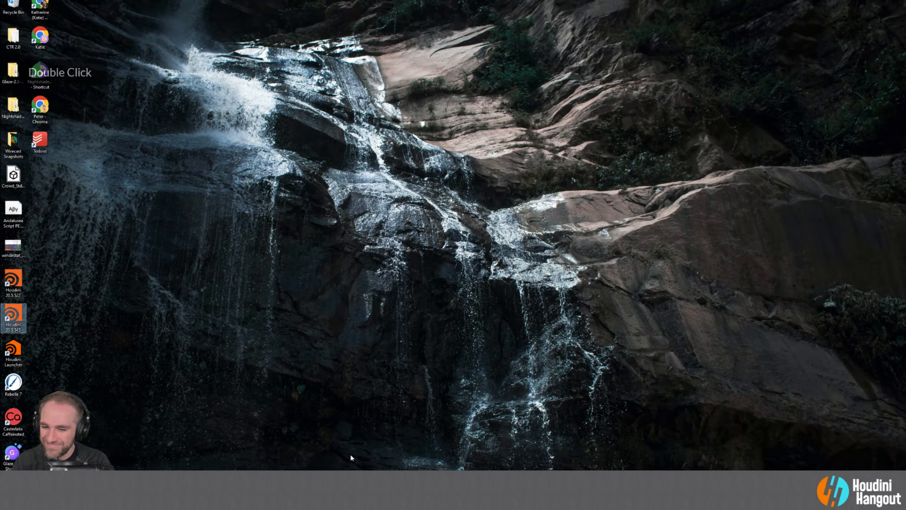
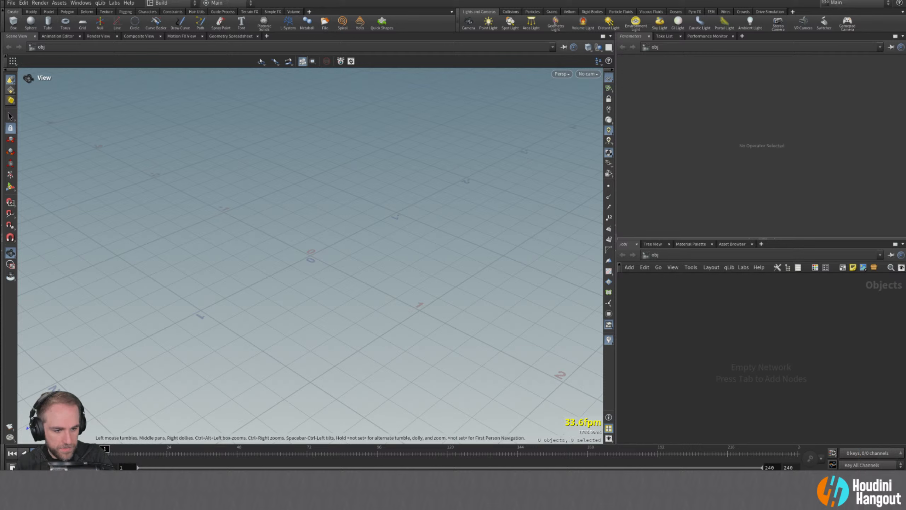
- Open the 7:40 PM Kinetic_Wind_Sculpture crash file from the houdini_temp folder in the crash directory
left_click(11, 4)
mouse_move(25, 39)
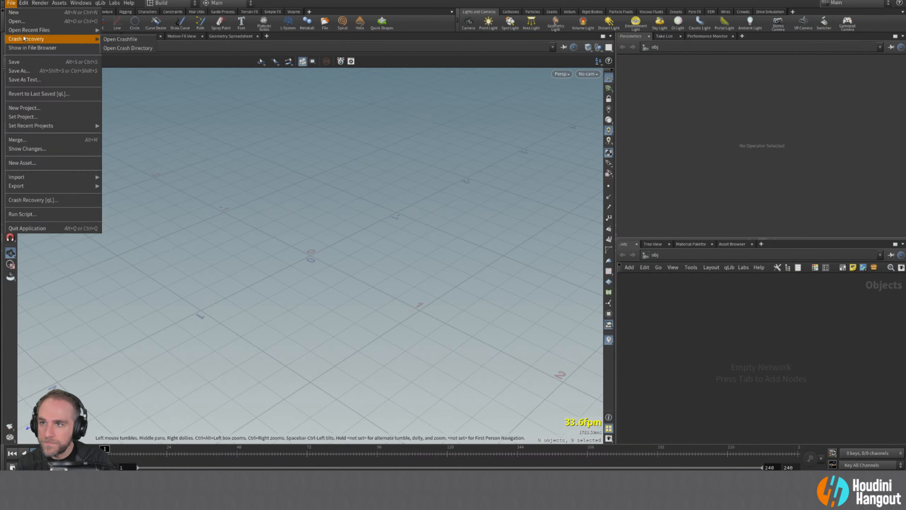
left_click(128, 48)
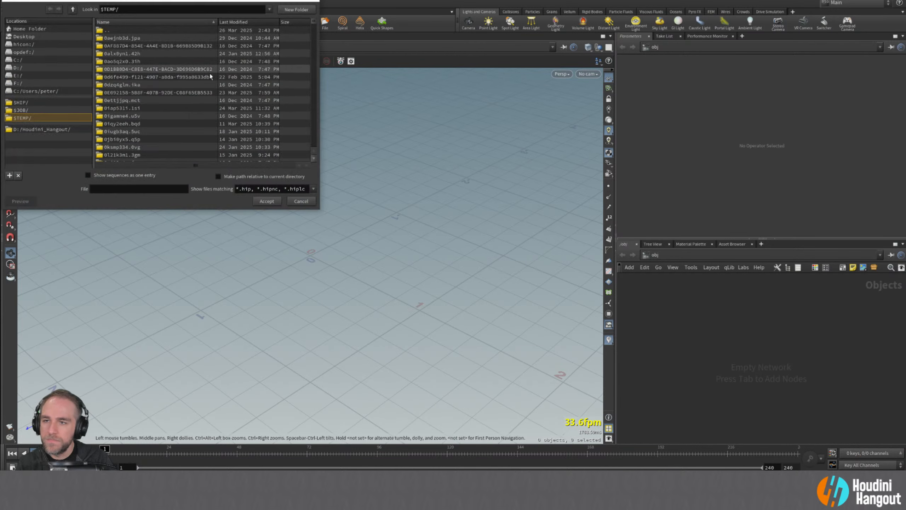
left_click(226, 22)
double_click(151, 40)
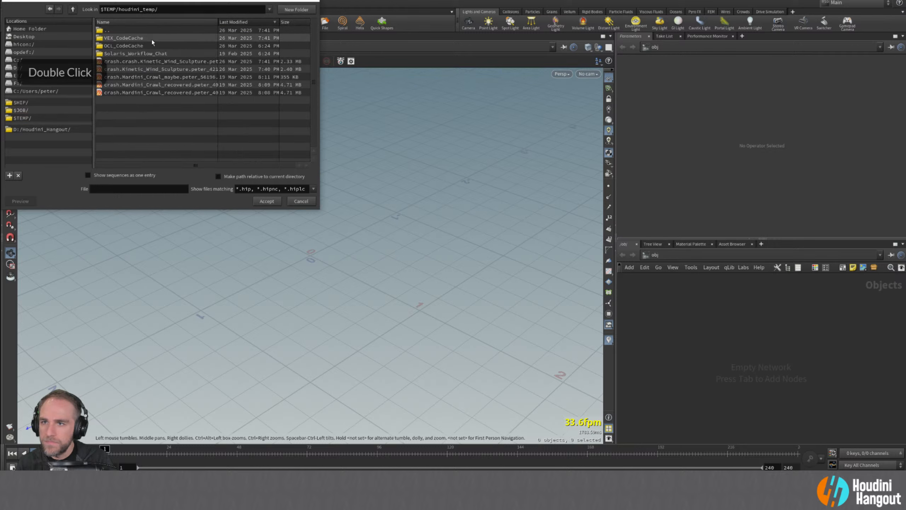
left_click(150, 61)
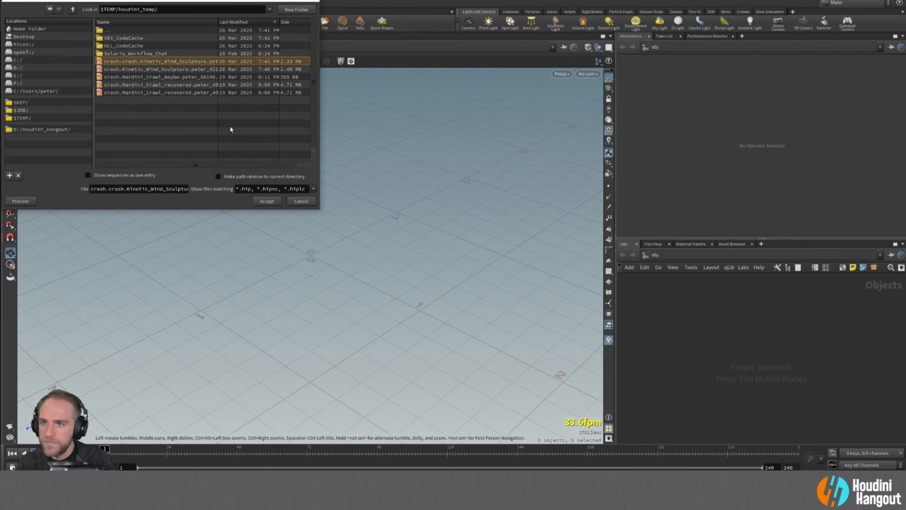
left_click(145, 69)
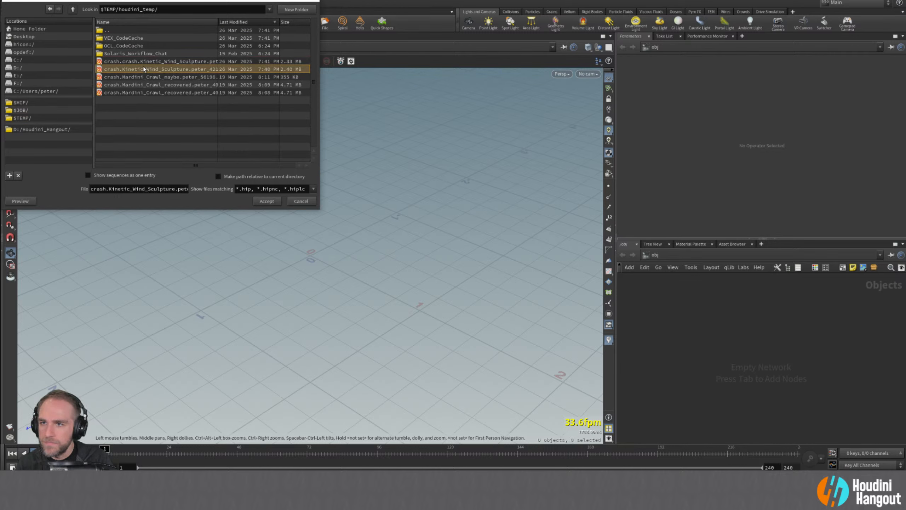
left_click(267, 201)
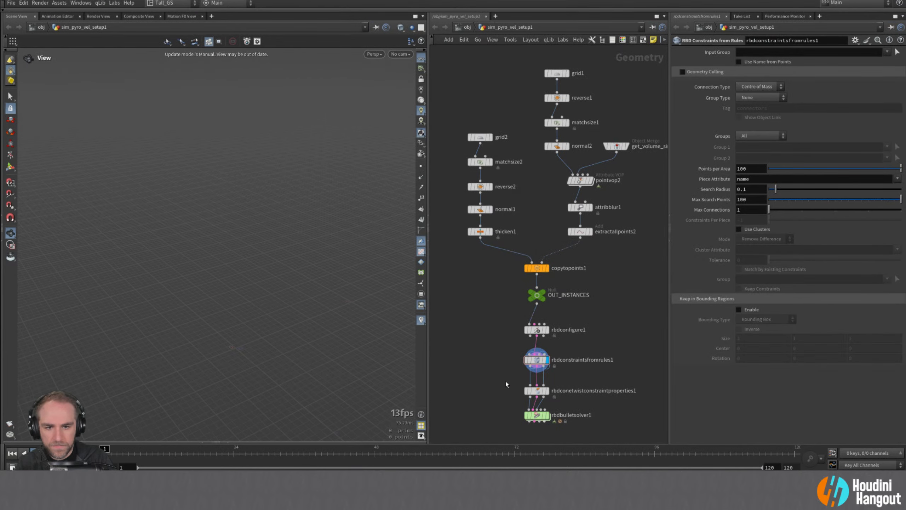
- Rewire rbdconstraintsfromrules1 so all three rbdconfigure1 outputs feed it and its three outputs feed the cone twist constraint properties node
right_click_drag(506, 381, 507, 367)
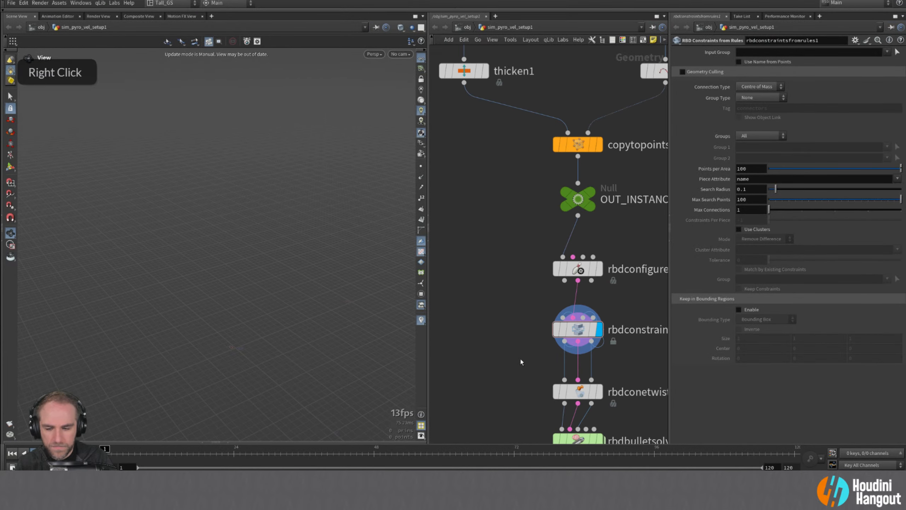
key("y")
left_click_drag(616, 347, 557, 358)
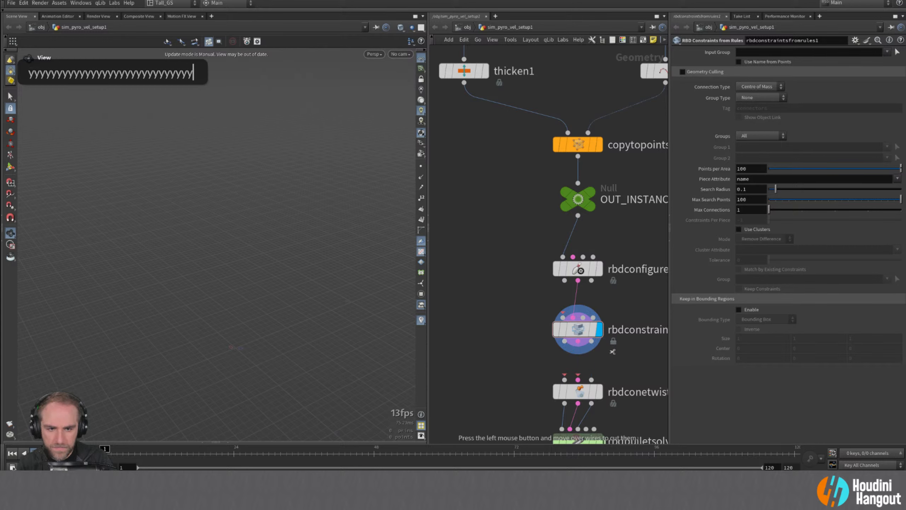
double_click(588, 321)
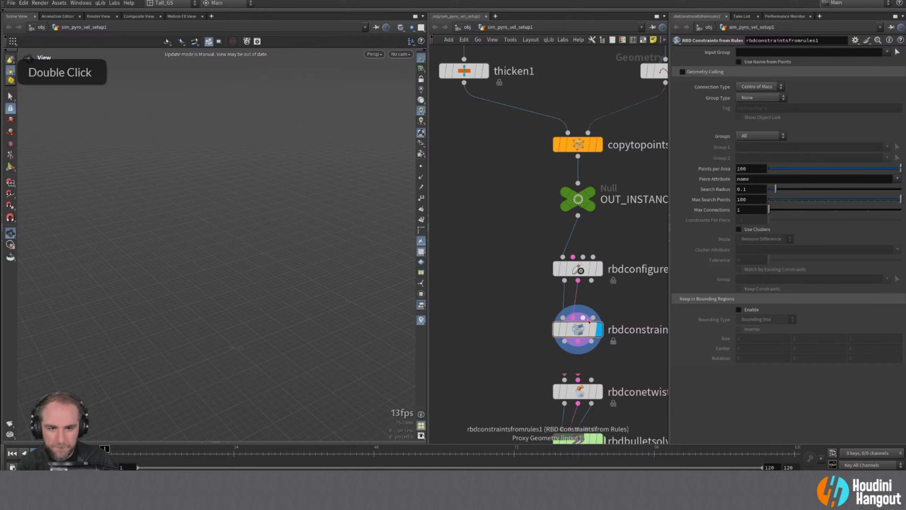
left_click(588, 319)
left_click(592, 282)
left_click(565, 346)
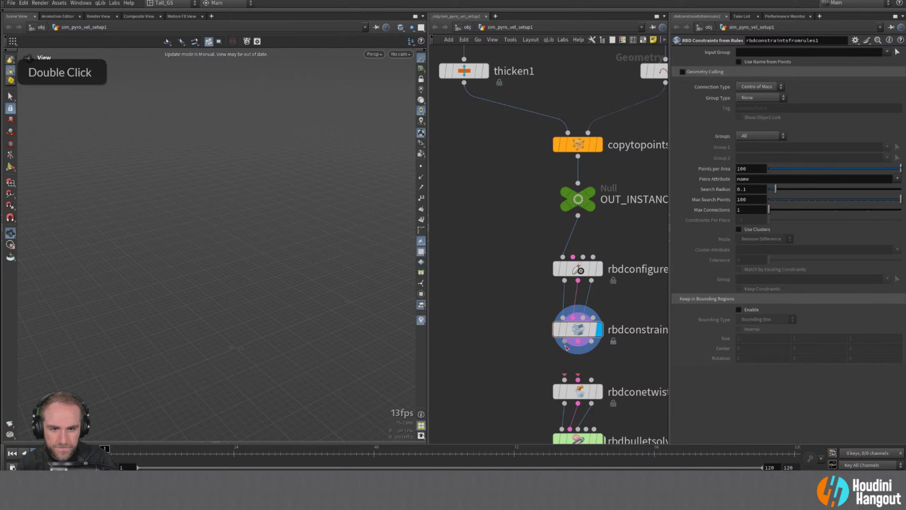
left_click_drag(566, 347, 564, 379)
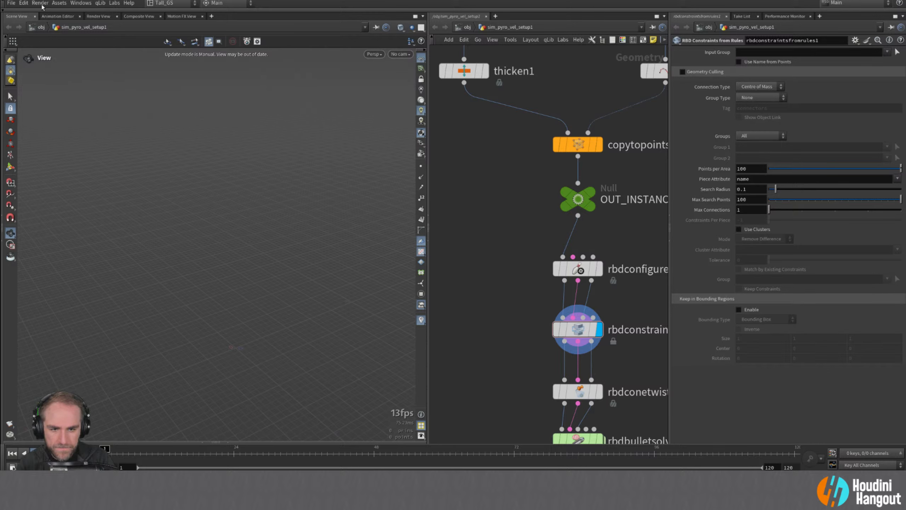
- Save the recovered scene over Kinetic_Wind_Sculpture.hip in the latest dated folder under D:/Houdini_Hangout/00_Stream_Project_Files/2025
left_click(11, 3)
left_click(21, 72)
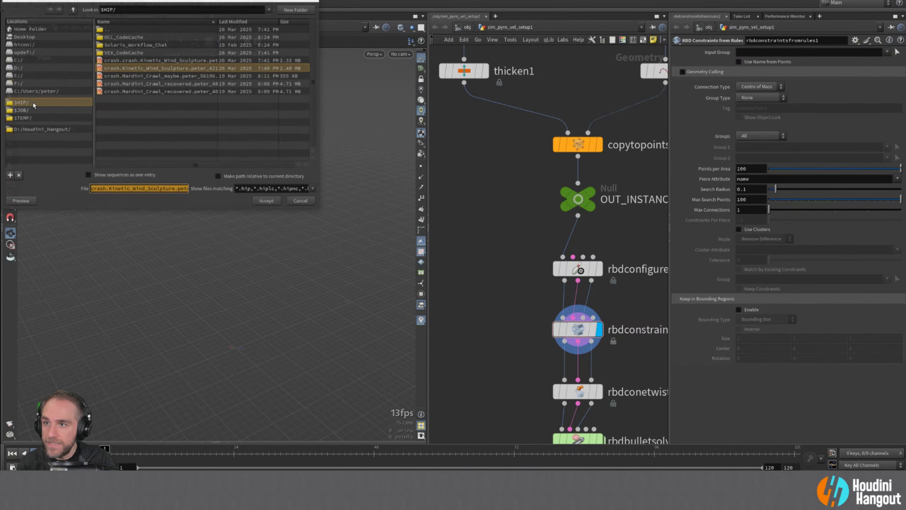
left_click(33, 131)
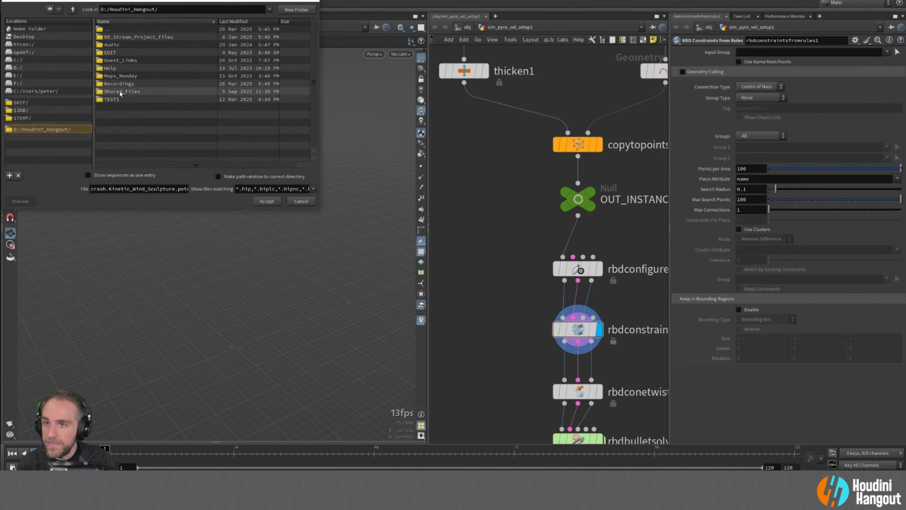
double_click(118, 37)
double_click(118, 60)
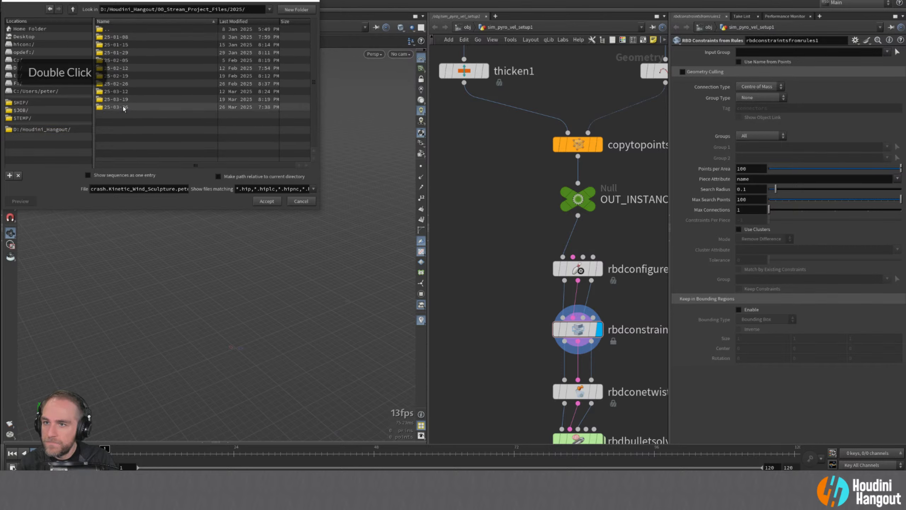
double_click(124, 106)
left_click(123, 75)
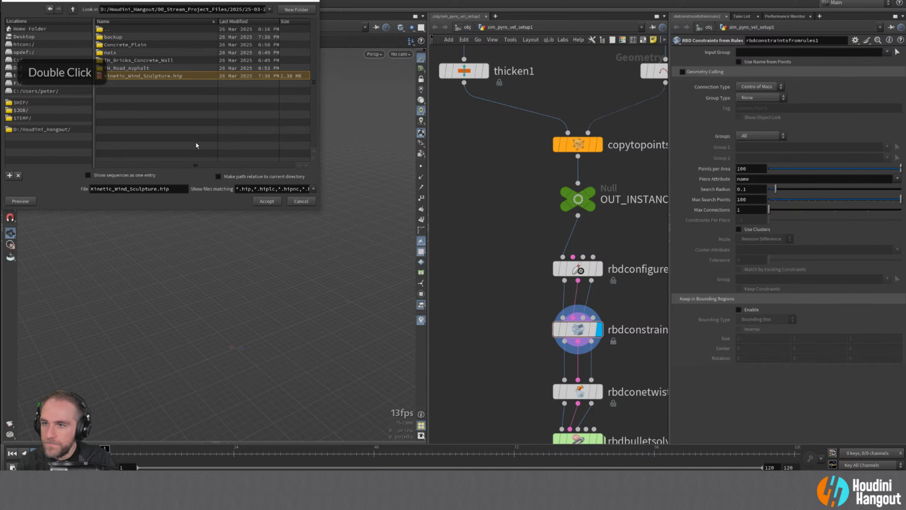
left_click(267, 201)
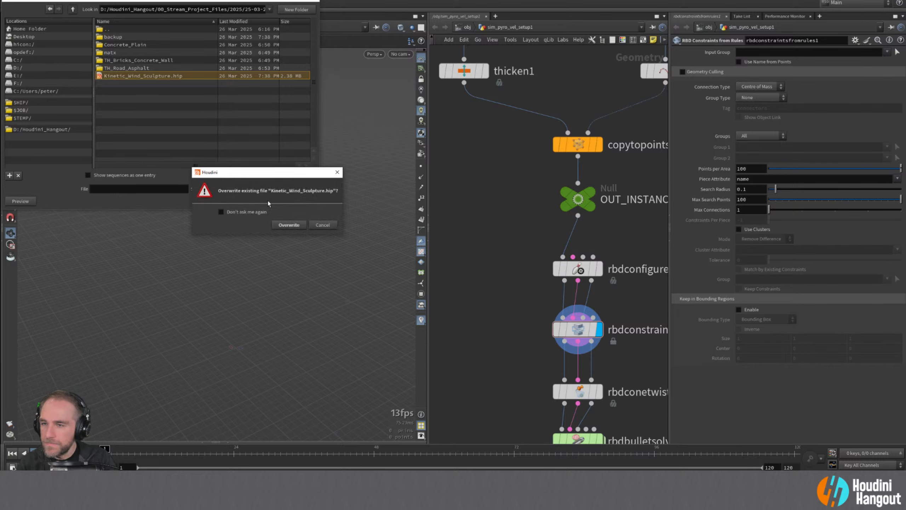
left_click(289, 225)
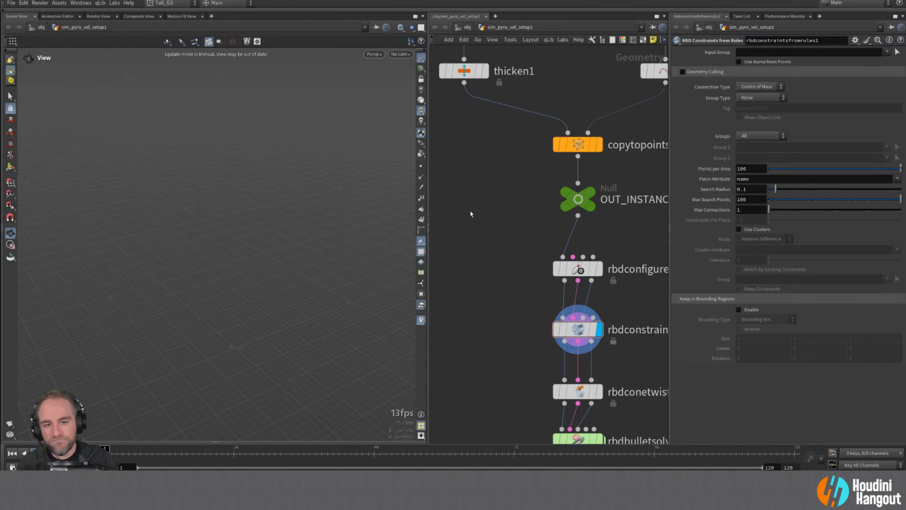
- Inspect the constraints from rbdconstraintsfromrules1 on the flap grid and set its Max Search Points to 2
middle_click_drag(504, 317, 473, 263, "alt")
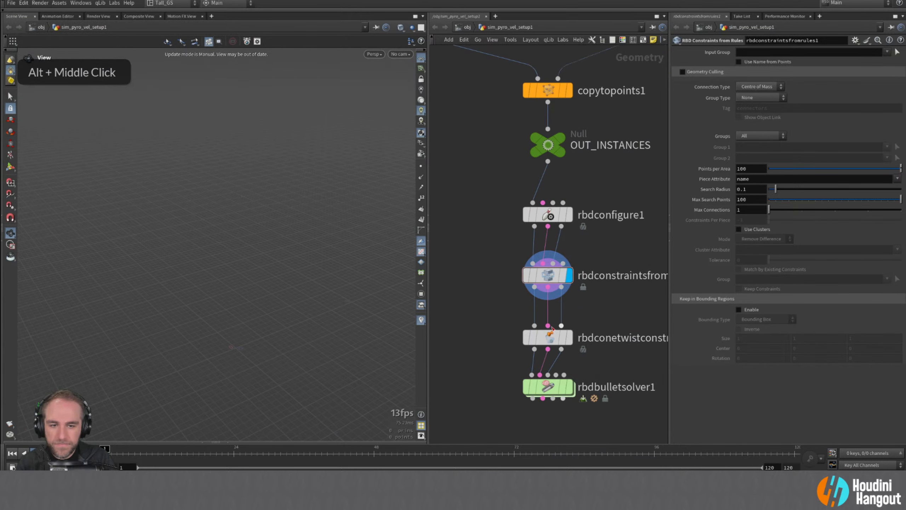
left_click(552, 278)
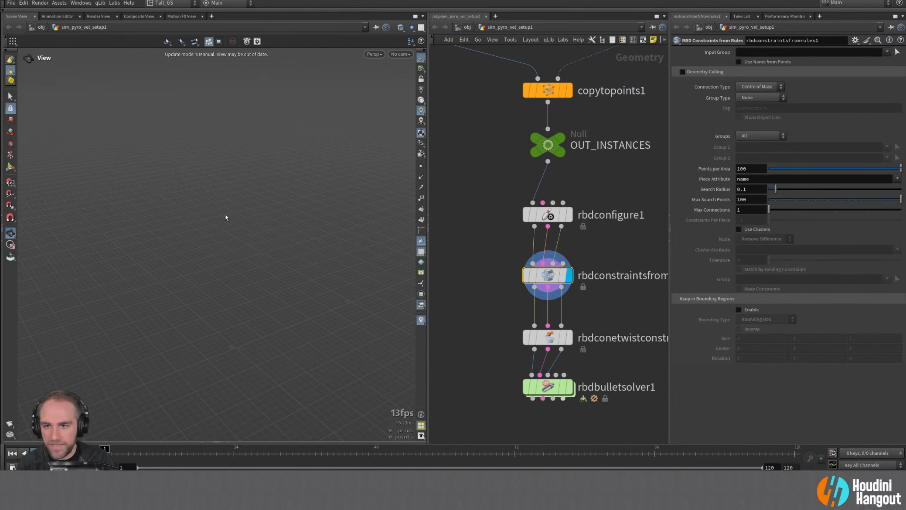
left_click_drag(229, 196, 204, 192, "alt")
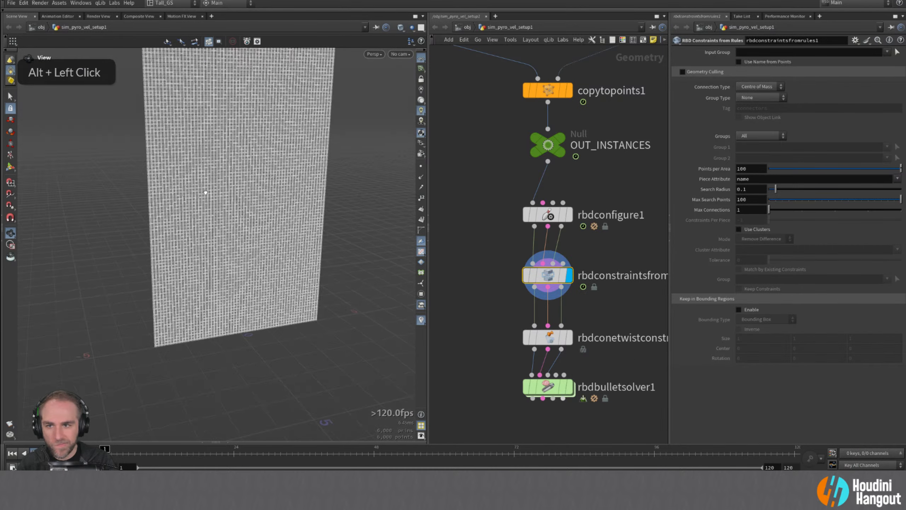
right_click_drag(204, 192, 263, 141, "alt")
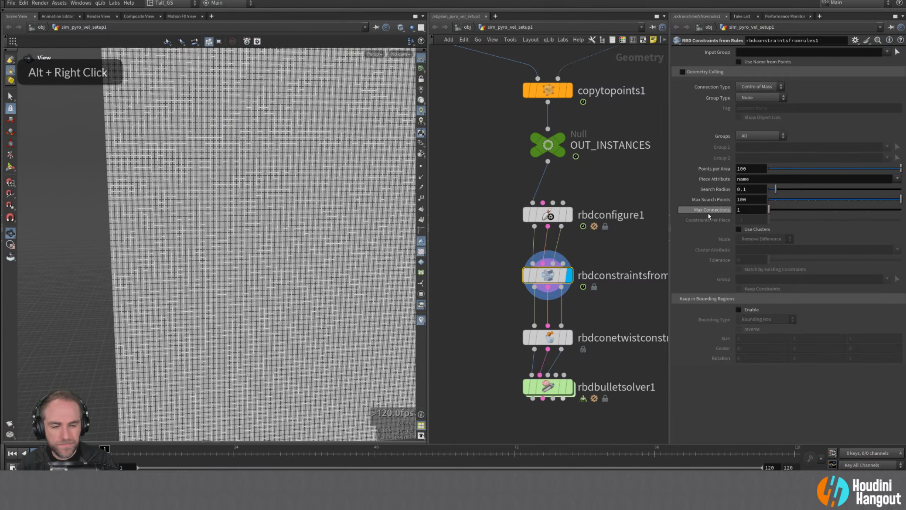
left_click_drag(776, 203, 773, 202)
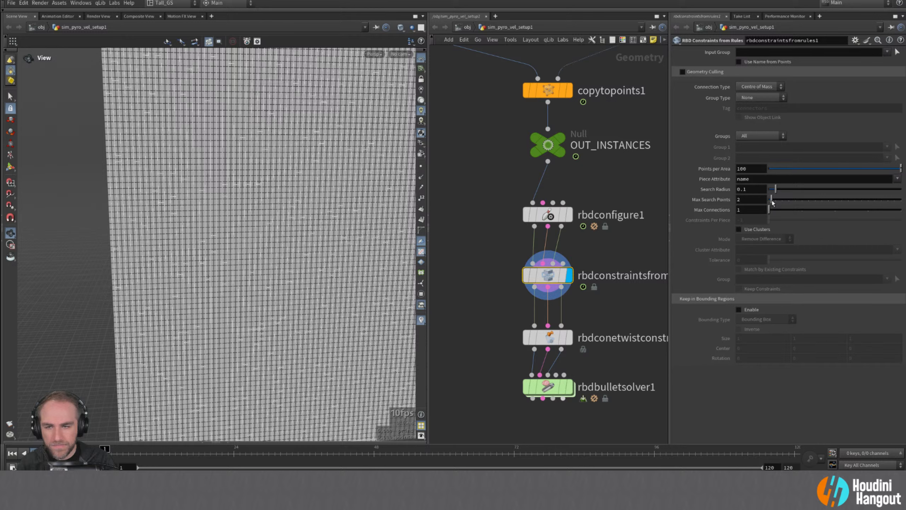
left_click(749, 99)
left_click(824, 88)
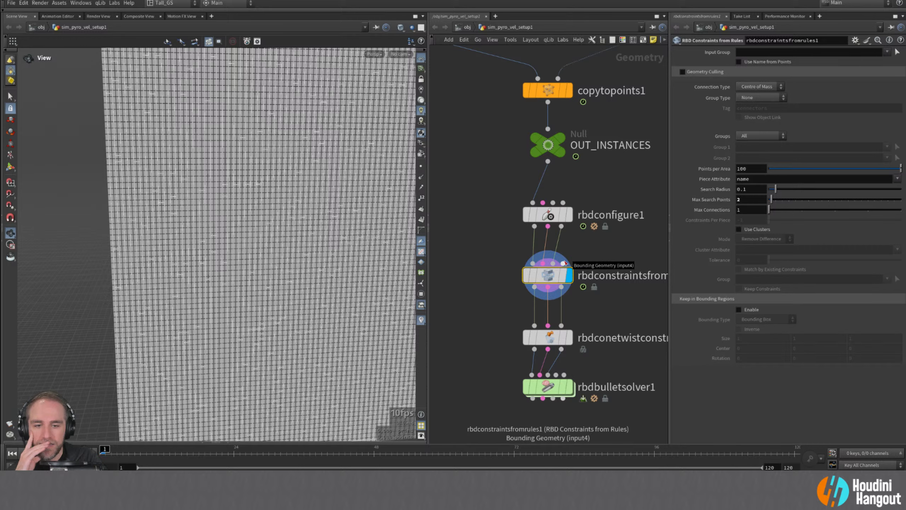
- Check the node info of rbdconstraintsfromrules1 and examine the cone twist constraint guides across the flap grid
left_click(607, 258)
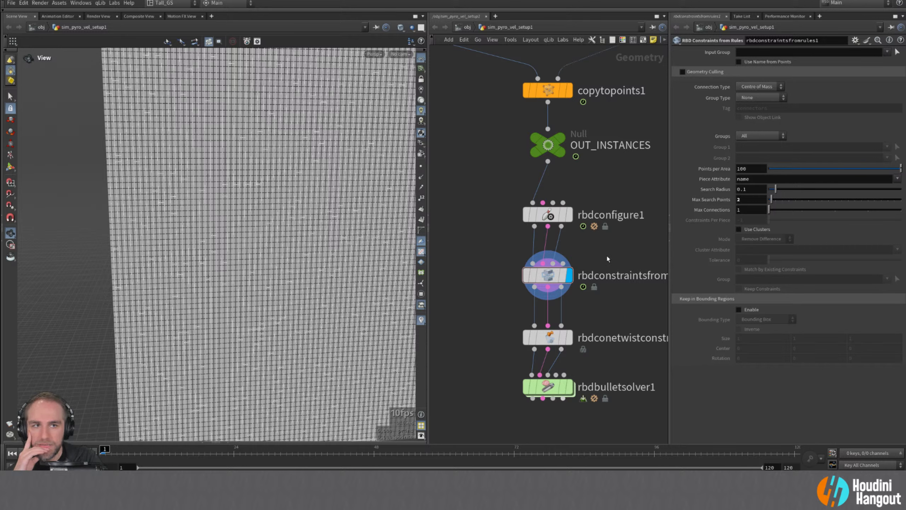
middle_click(543, 278)
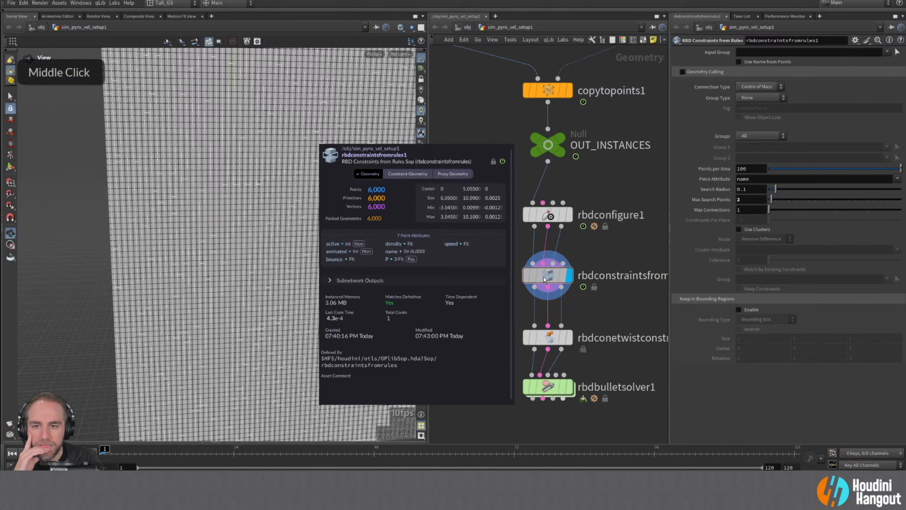
left_click(554, 339)
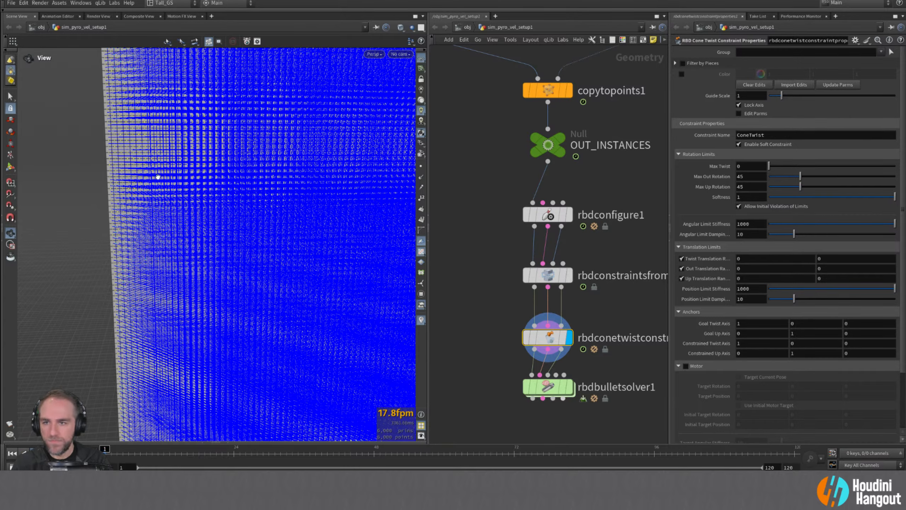
left_click_drag(157, 176, 156, 212, "alt")
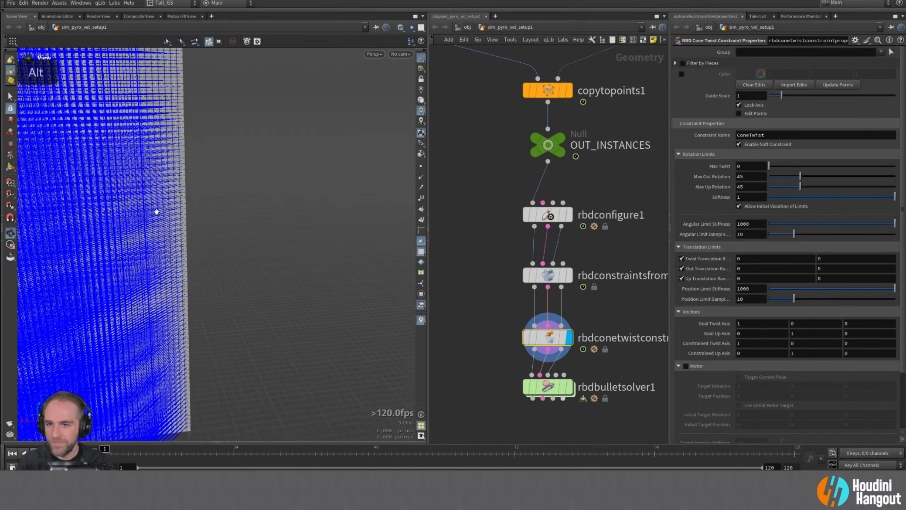
right_click_drag(156, 212, 360, 166, "alt")
left_click_drag(360, 166, 85, 196, "alt")
right_click_drag(85, 197, 180, 198, "alt")
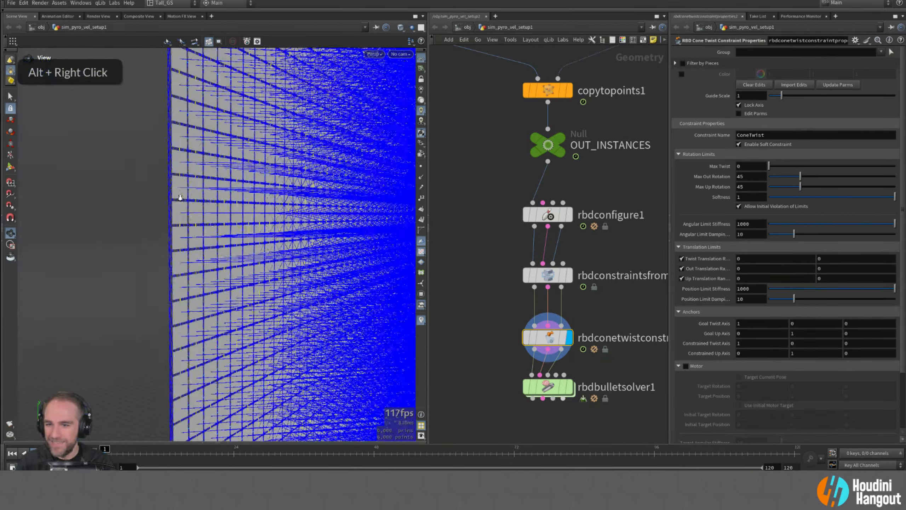
left_click_drag(181, 197, 141, 210, "alt")
right_click_drag(142, 211, 156, 203, "alt")
middle_click_drag(155, 203, 167, 227, "alt")
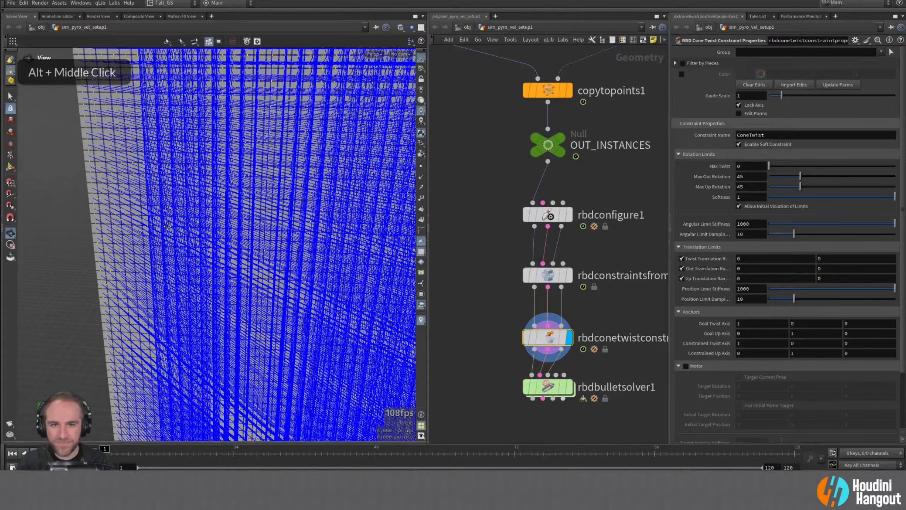
left_click_drag(167, 227, 229, 235, "alt")
right_click_drag(228, 235, 125, 259, "alt")
left_click_drag(126, 259, 214, 235, "alt")
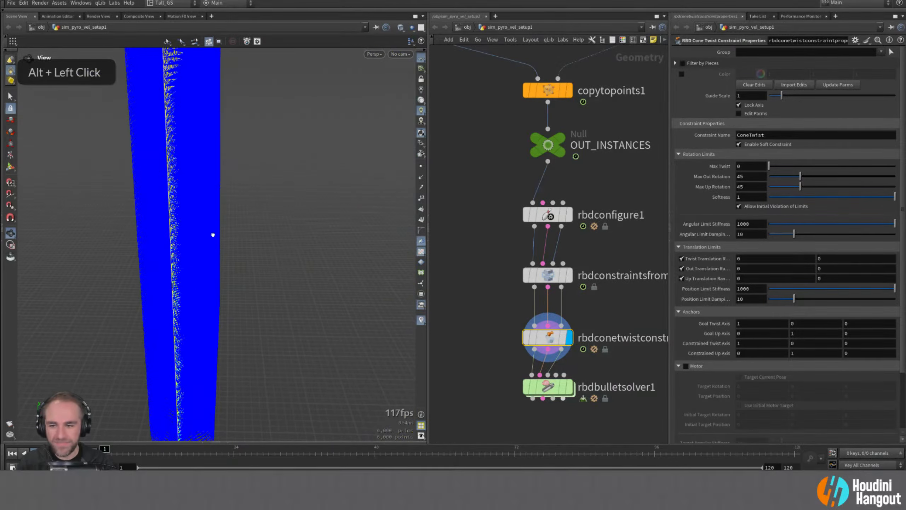
- Open the Geometry Spreadsheet and examine the point and primitive attributes of the cone twist node's Constraint Geometry
double_click(219, 442)
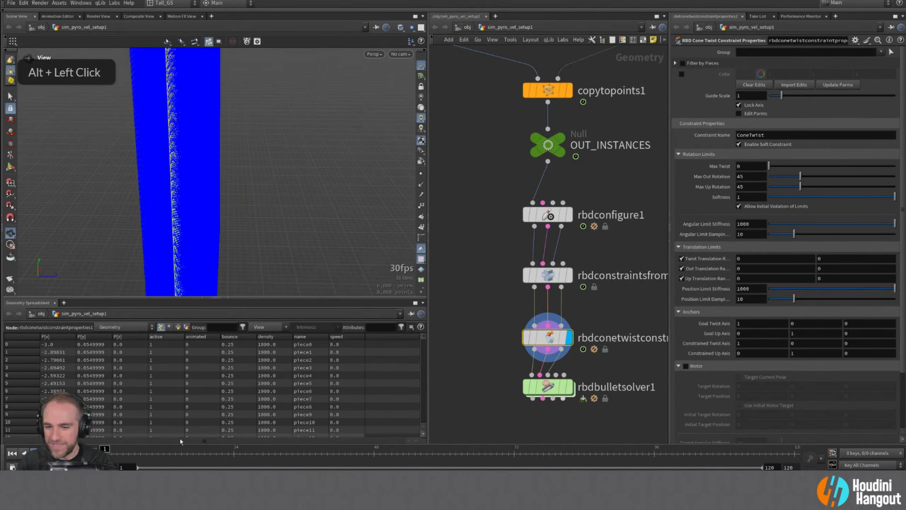
left_click(112, 327)
left_click(118, 344)
scroll(184, 370, "down", 10)
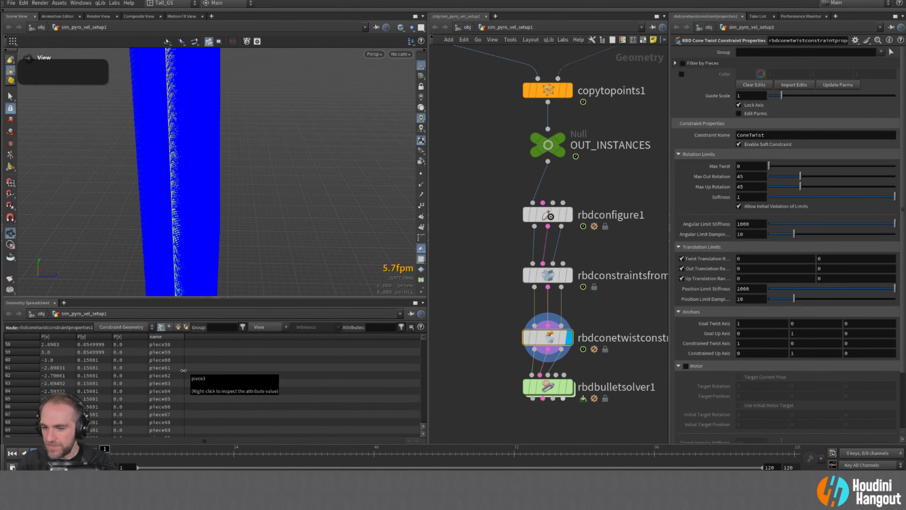
scroll(183, 370, "down", 15)
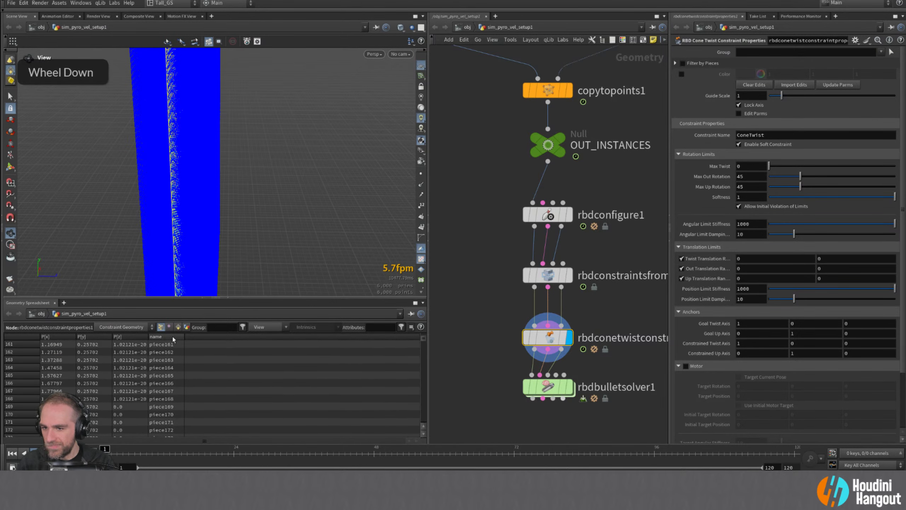
left_click(178, 326)
scroll(167, 378, "up", 10)
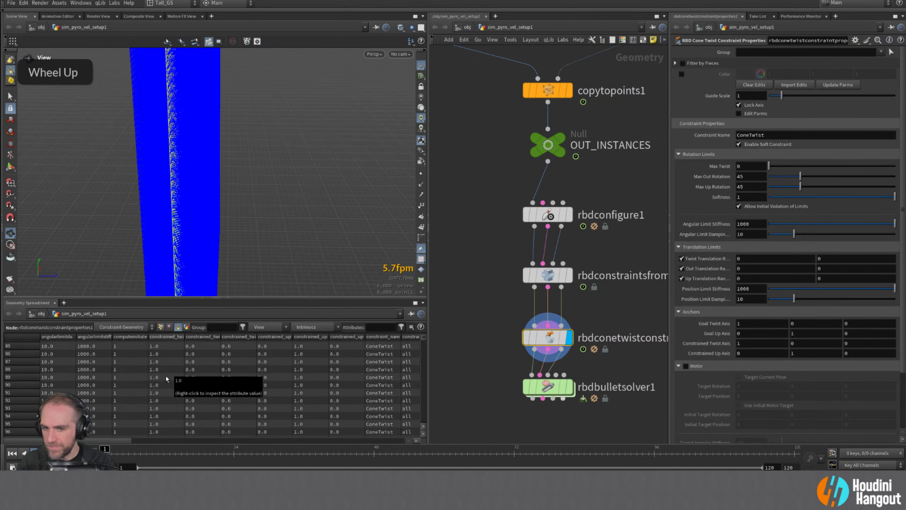
scroll(166, 378, "up", 12)
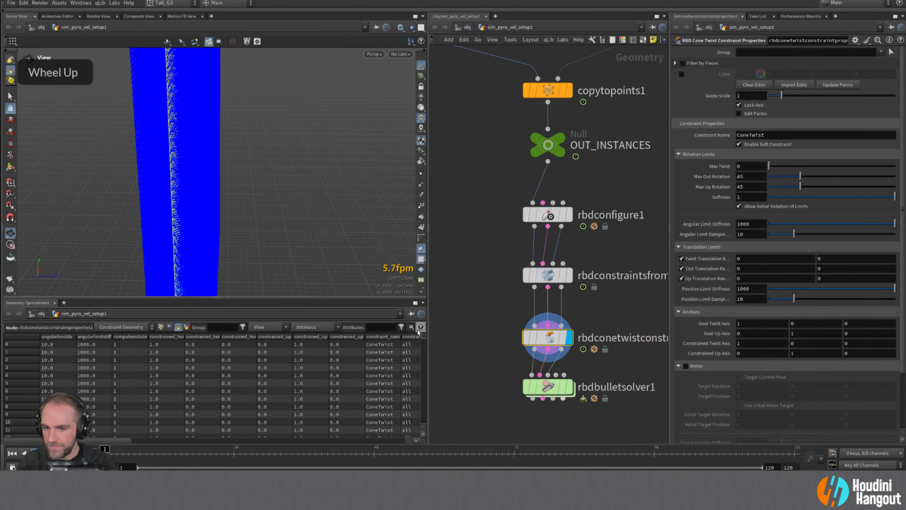
left_click_drag(423, 343, 424, 315)
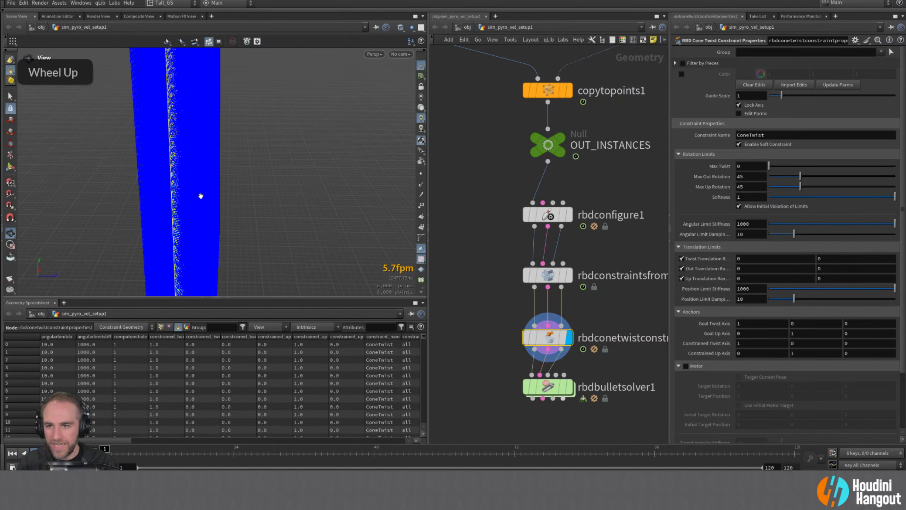
- Compare the cone twist guides with the displayed output of rbdconstraintsfromrules1 on the flap grid
right_click_drag(200, 196, 137, 166, "alt")
left_click_drag(137, 166, 81, 150, "alt")
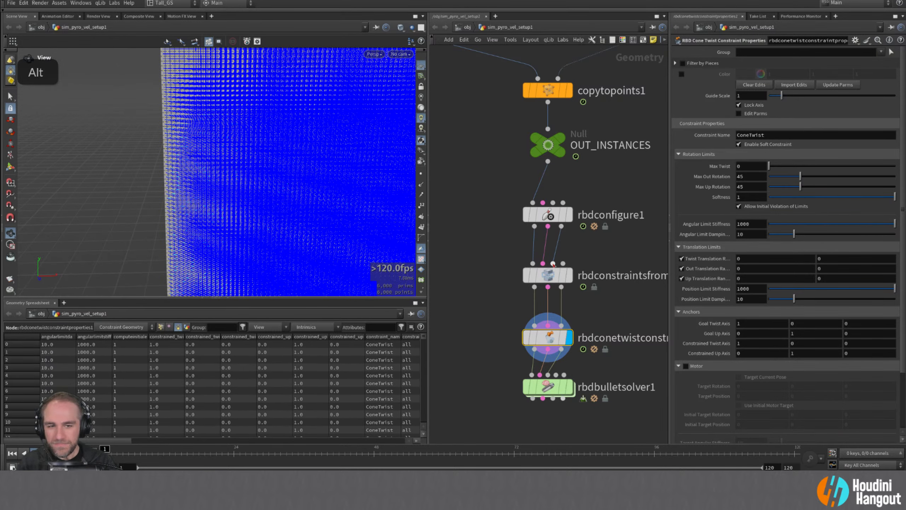
left_click(569, 275)
left_click(551, 276)
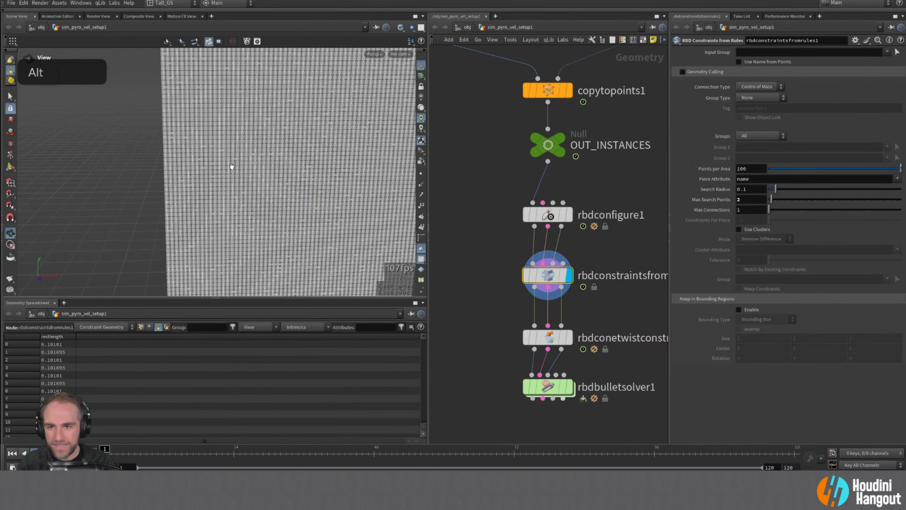
left_click_drag(232, 166, 251, 166, "alt")
- Add an RBD Constraints from Lines node beside rbdconstraintsfromrules1 and look through its parameters
key("Tab")
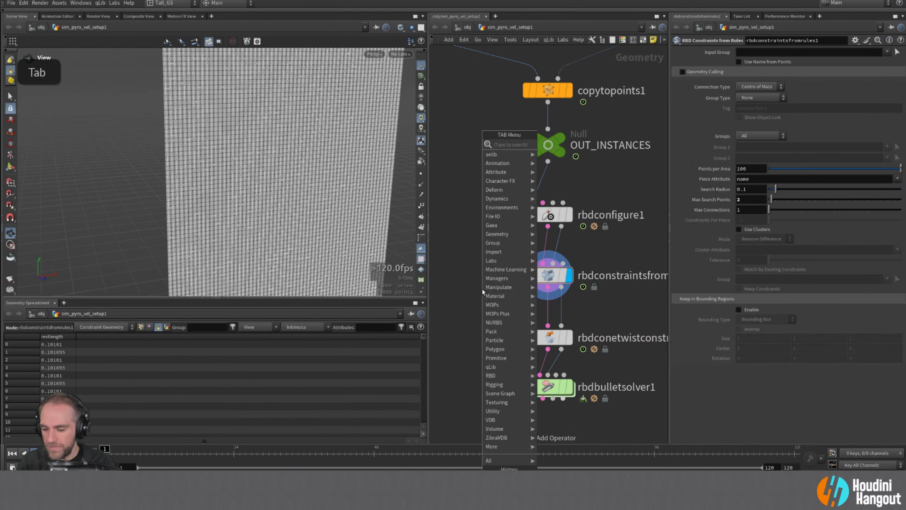
type("rbd from")
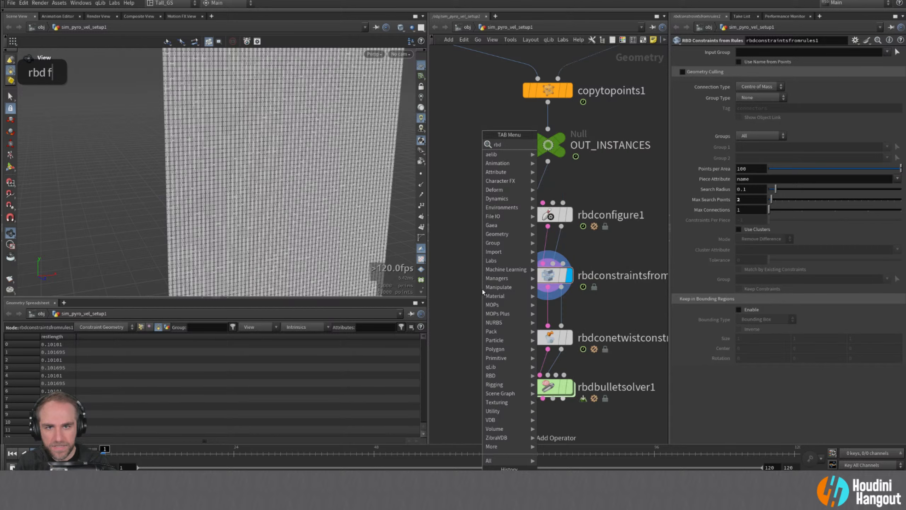
key("Down")
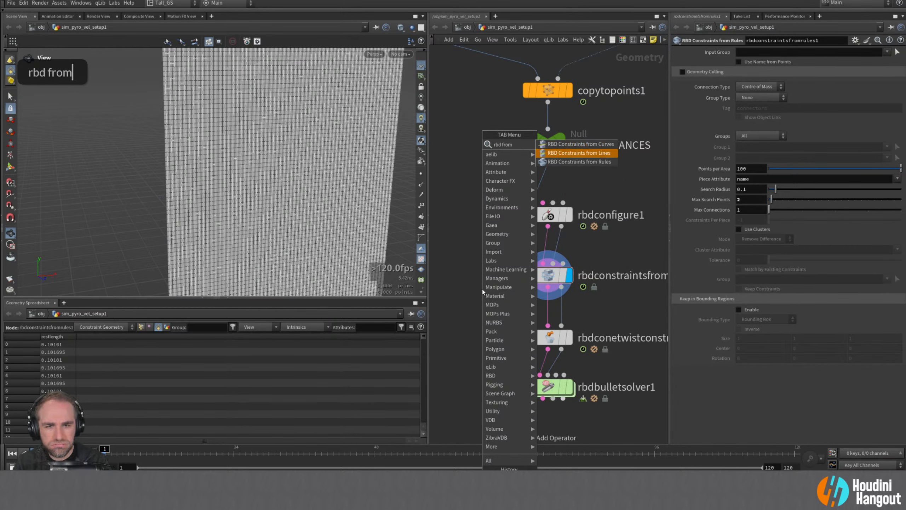
key("Return")
left_click(472, 278)
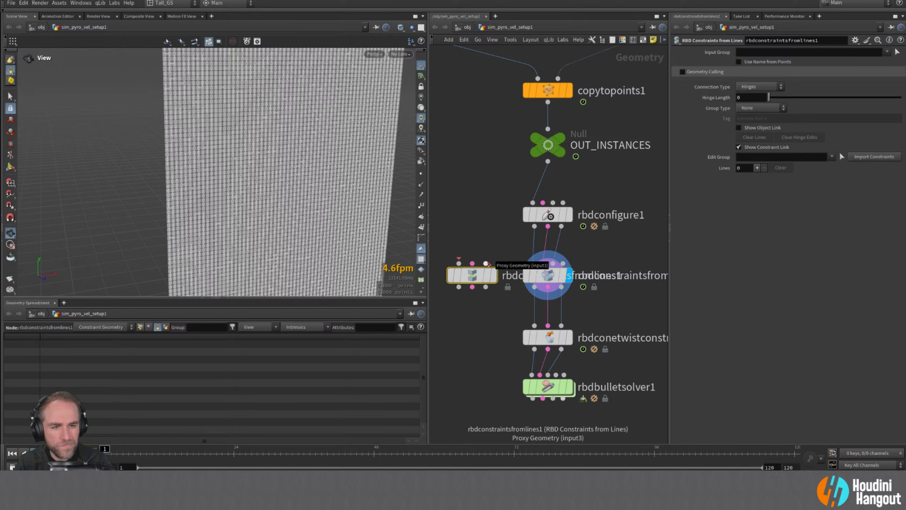
double_click(832, 159)
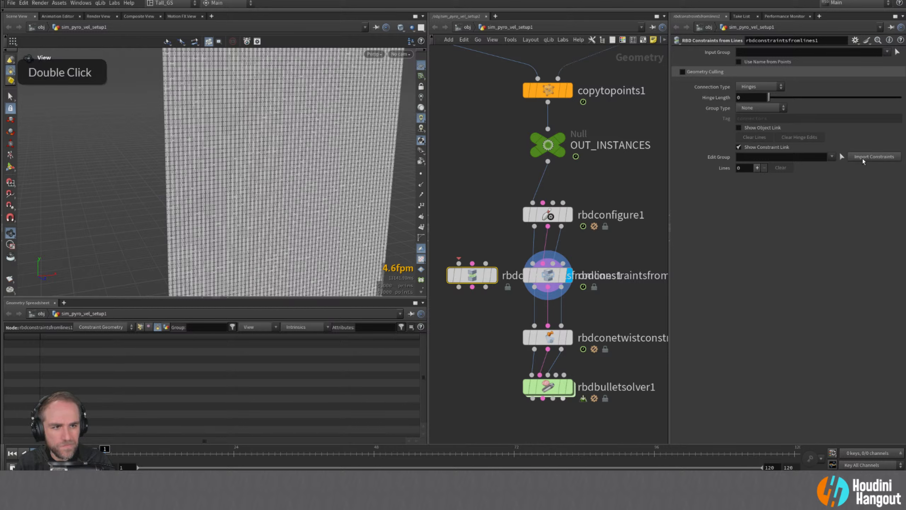
double_click(477, 276)
key("y")
key("u")
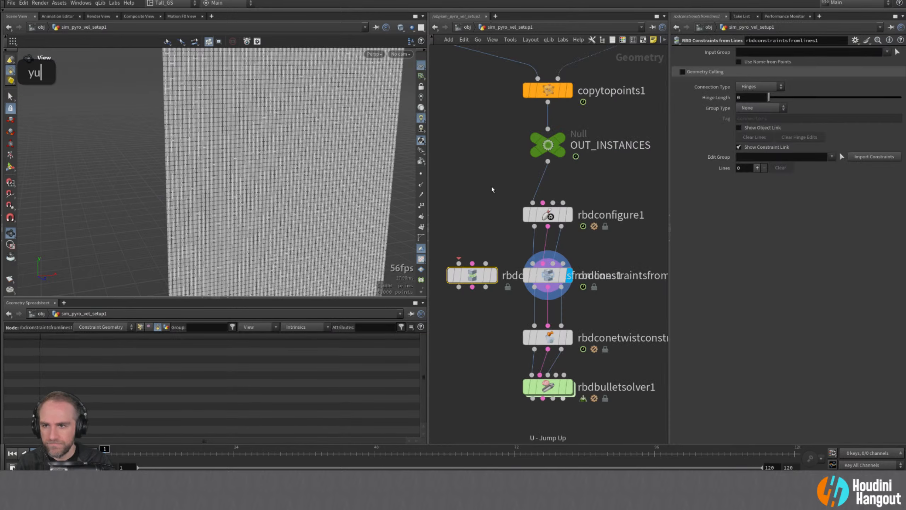
- Try the RBD Constraints from Lines node between rbdconfigure1 and rbdconstraintsfromrules1 with its viewport tool, and delete the node
mouse_move(466, 277)
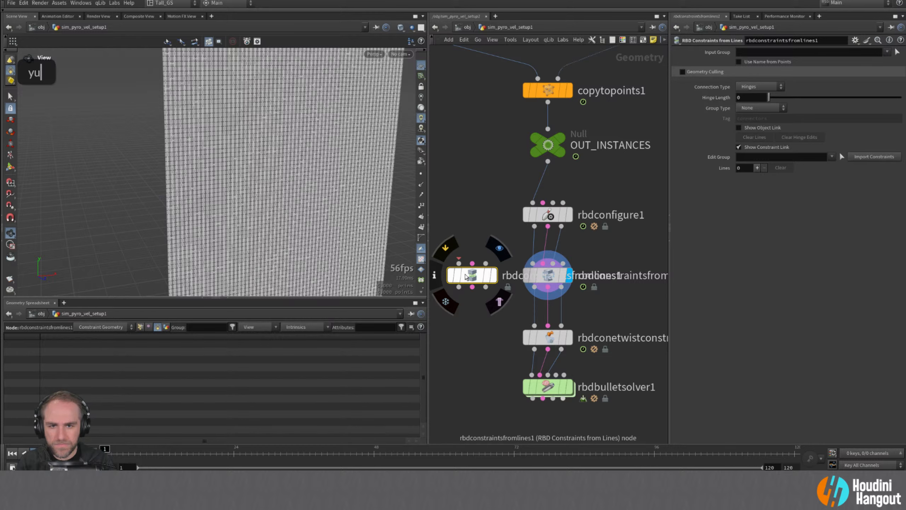
left_click_drag(465, 277, 539, 264)
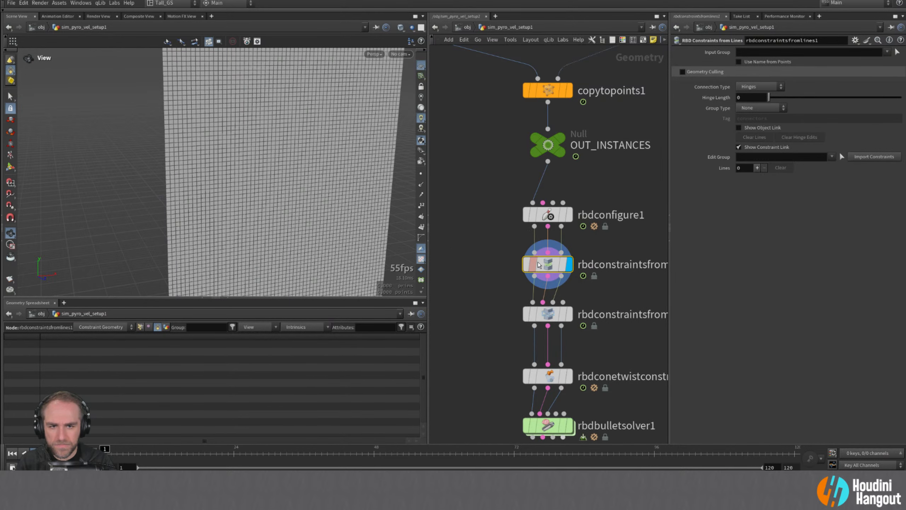
key("Escape")
key("Return")
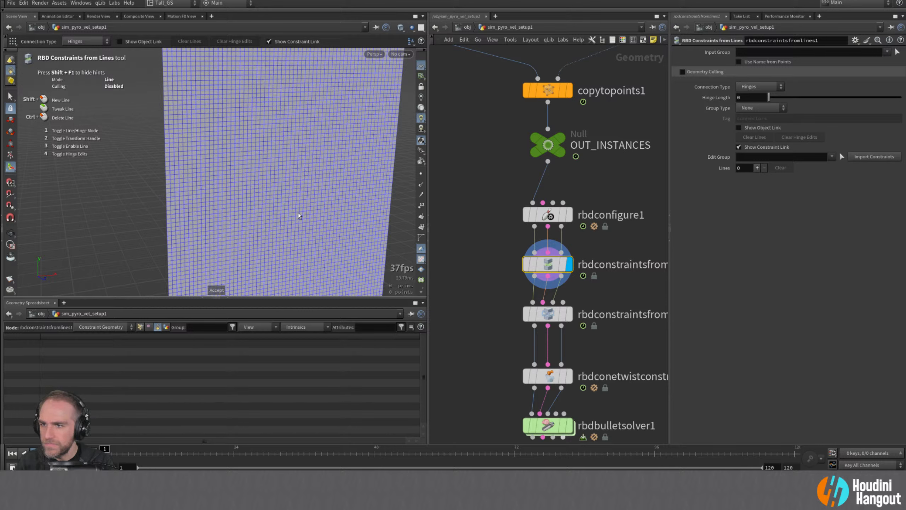
key("Delete")
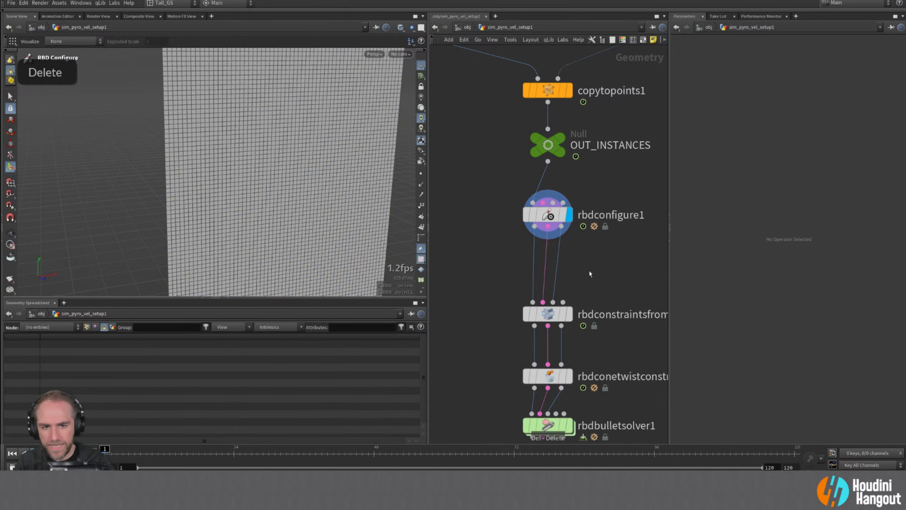
- Insert an RBD Constraints from Curves node between rbdconfigure1 and rbdconstraintsfromrules1, check its node info and display it
key("Tab")
type("rbd cur")
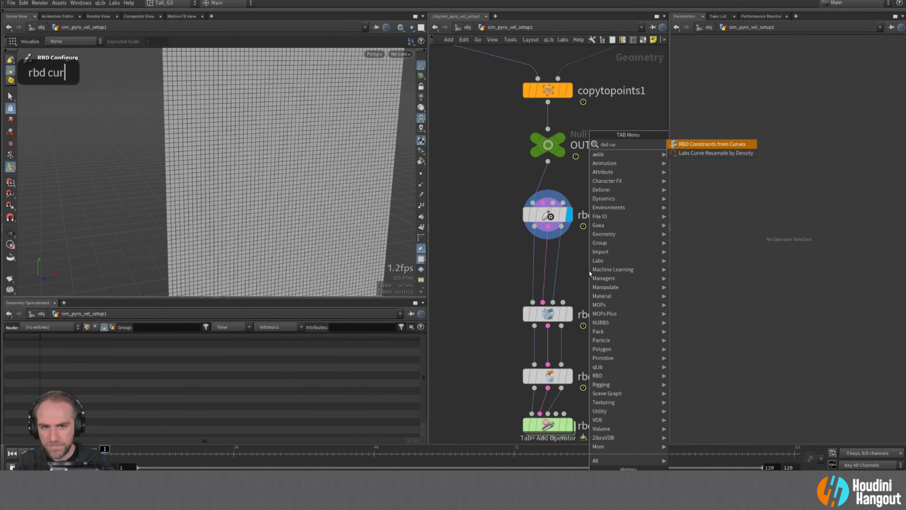
key("Return")
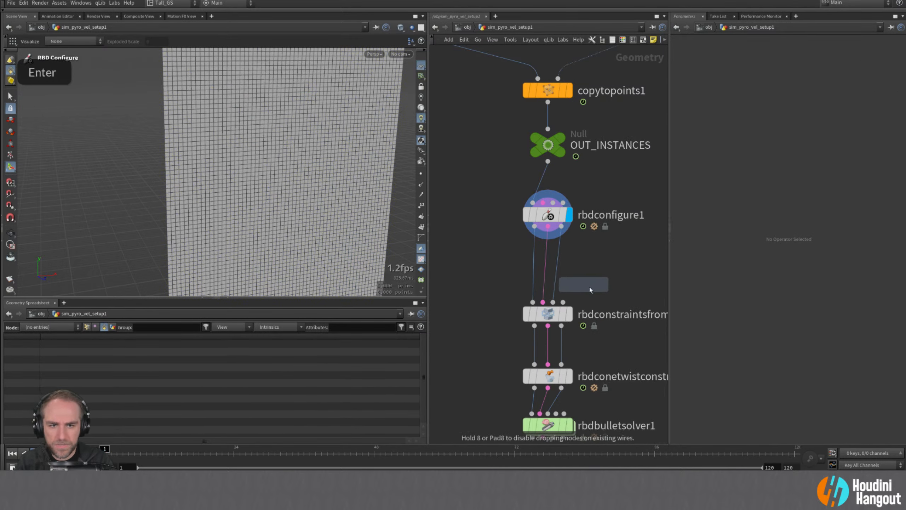
left_click(548, 262)
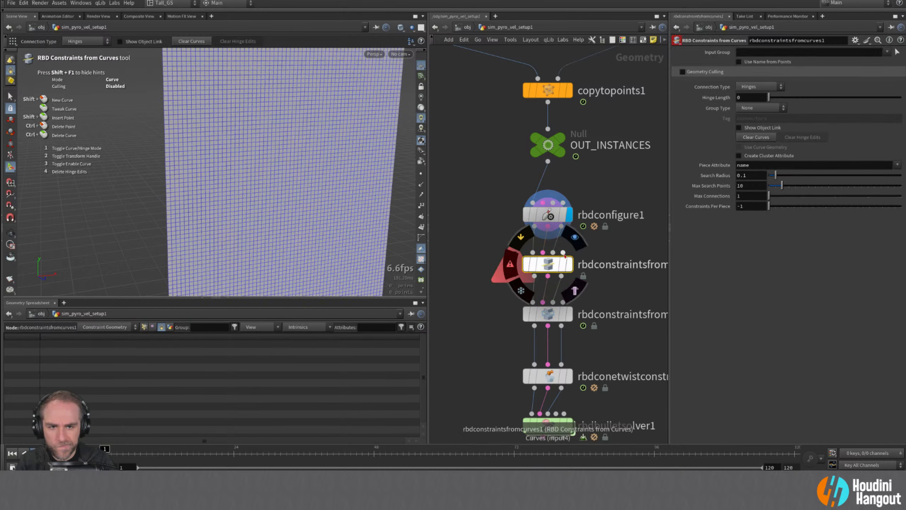
left_click(462, 302)
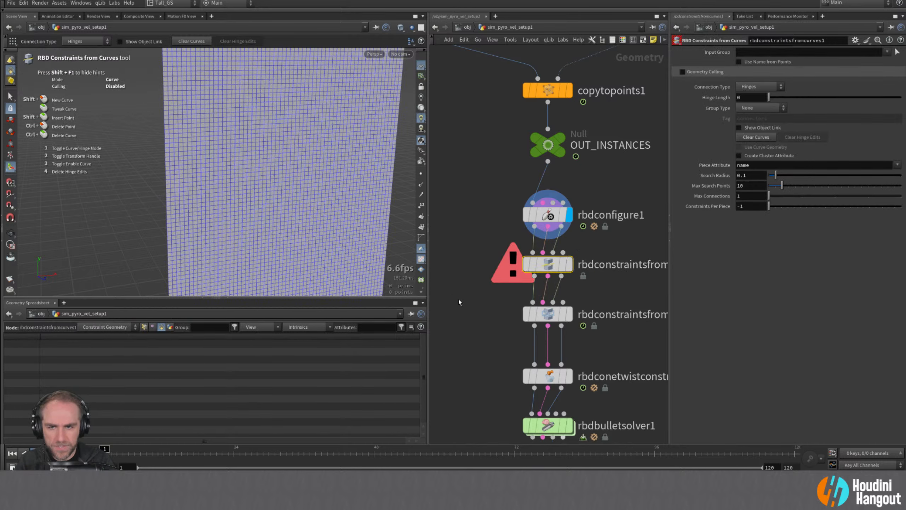
double_click(556, 266)
middle_click(554, 267)
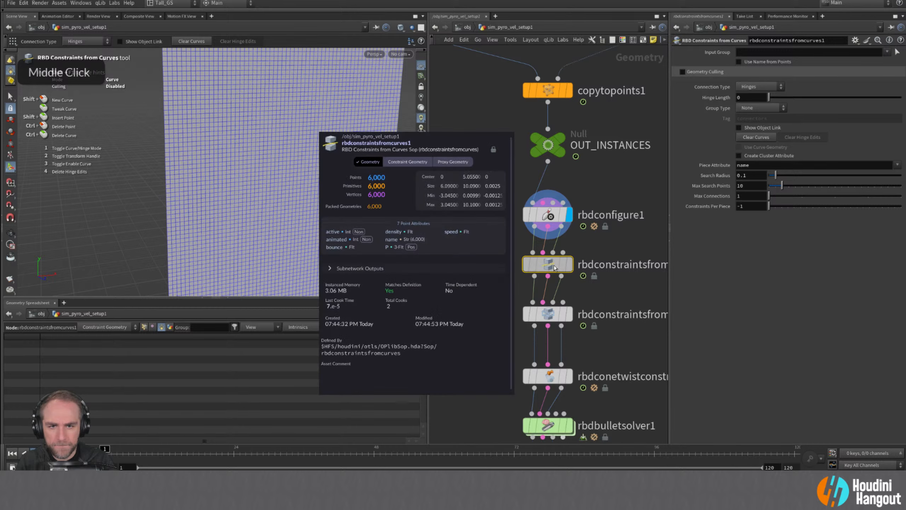
left_click(570, 264)
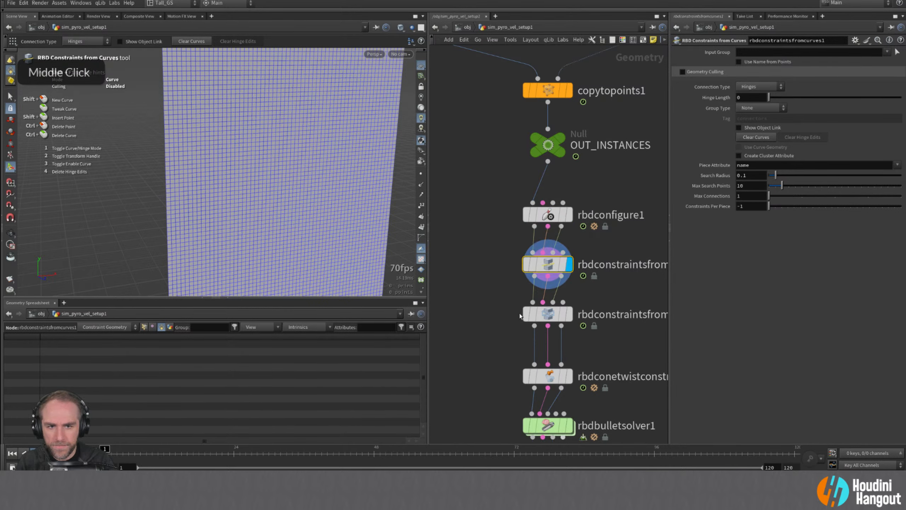
- Delete rbdconstraintsfromrules1 and move the cone twist constraint and RBD Bullet Solver nodes up below the curves constraint node
left_click_drag(498, 299, 593, 344)
key("Delete")
left_click_drag(501, 359, 582, 432)
left_click_drag(548, 380, 548, 322)
- Examine the rows of flaps near the grid's upper edge and display rbdconfigure1 with its parameters
right_click_drag(221, 121, 232, 113, "alt")
middle_click_drag(232, 113, 221, 208, "alt")
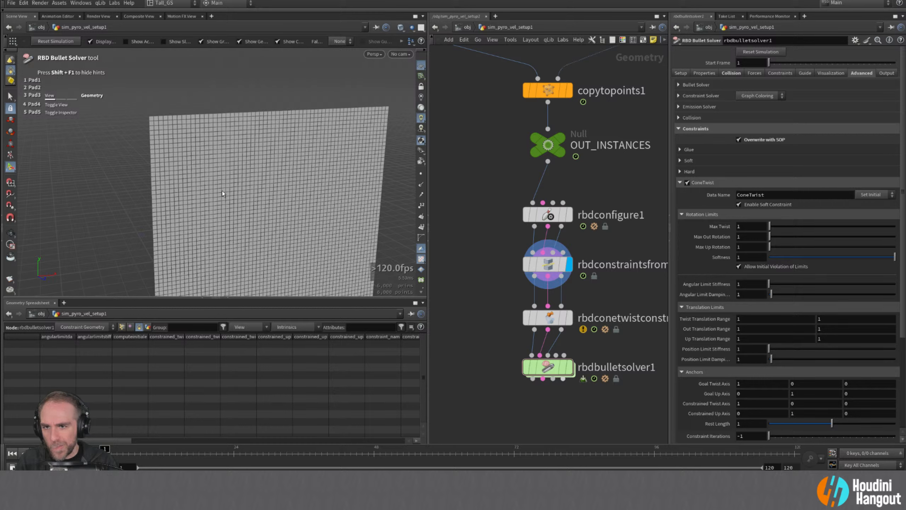
right_click_drag(222, 193, 172, 118, "alt")
left_click_drag(172, 118, 140, 111, "alt")
right_click_drag(140, 111, 149, 110, "alt")
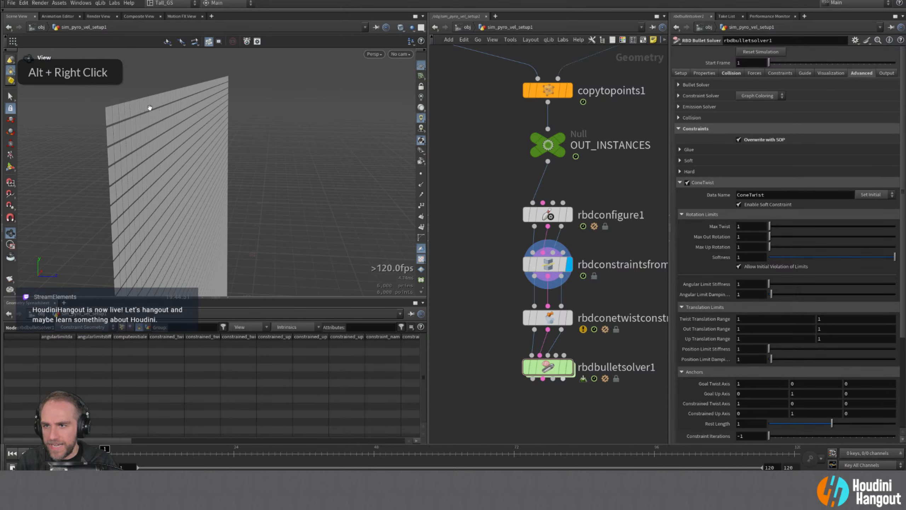
left_click_drag(150, 110, 95, 106, "alt")
middle_click_drag(95, 106, 227, 136, "alt")
left_click_drag(168, 140, 133, 139, "alt")
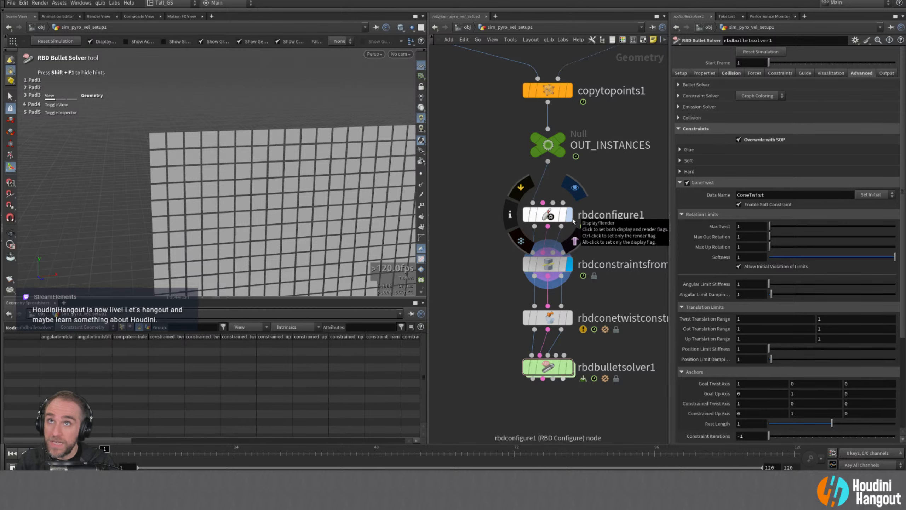
double_click(547, 216)
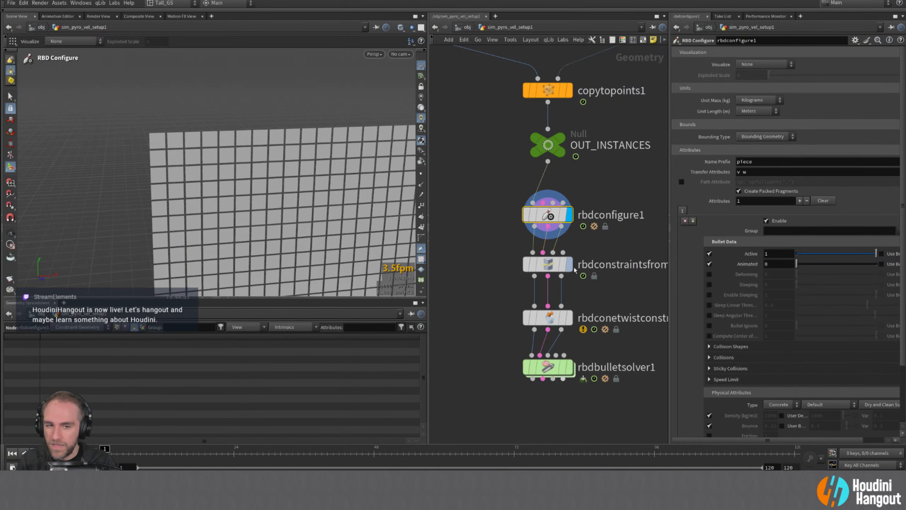
- Compare the hinge curves of rbdconstraintsfromcurves1 with the flaps by displaying that node and then OUT_INSTANCES
double_click(544, 269)
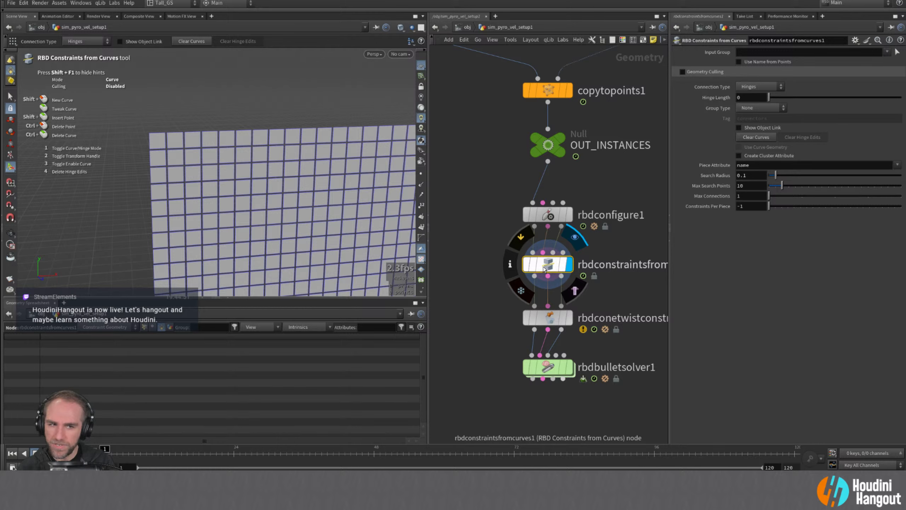
middle_click_drag(619, 243, 504, 266)
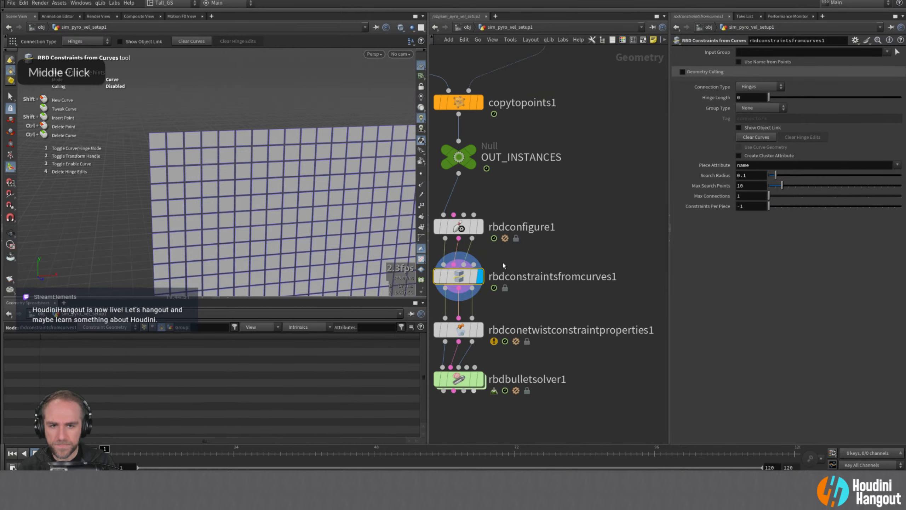
double_click(460, 163)
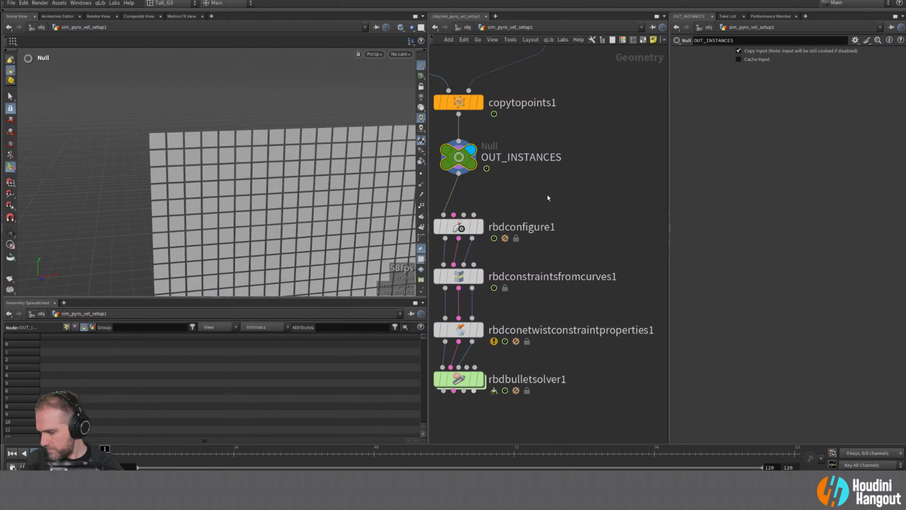
middle_click_drag(571, 196, 584, 204)
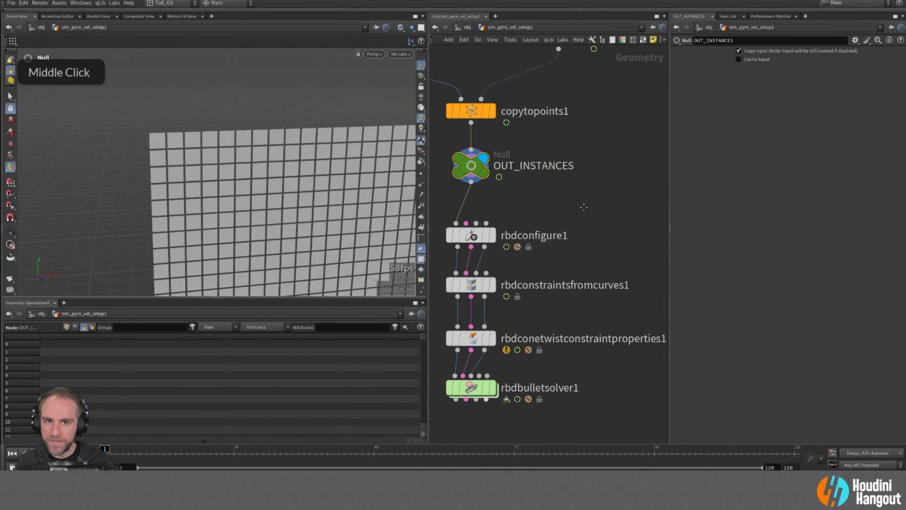
right_click_drag(584, 204, 601, 204)
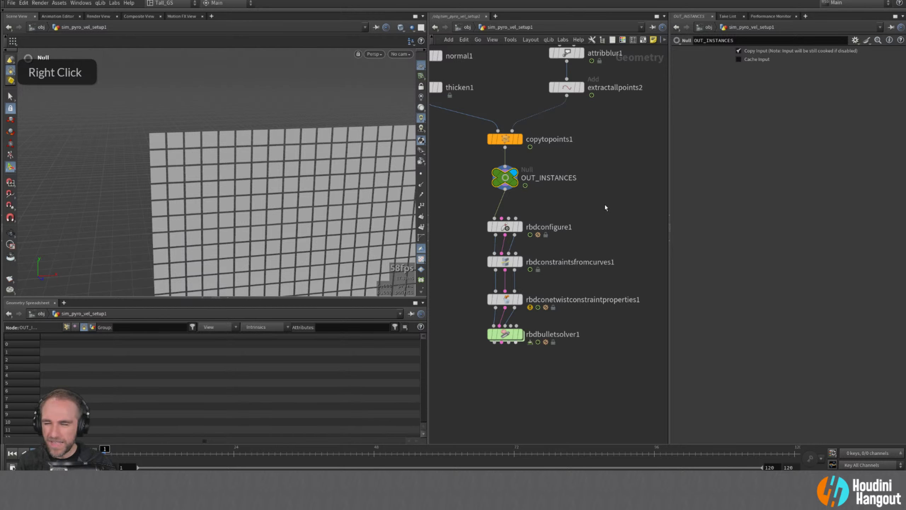
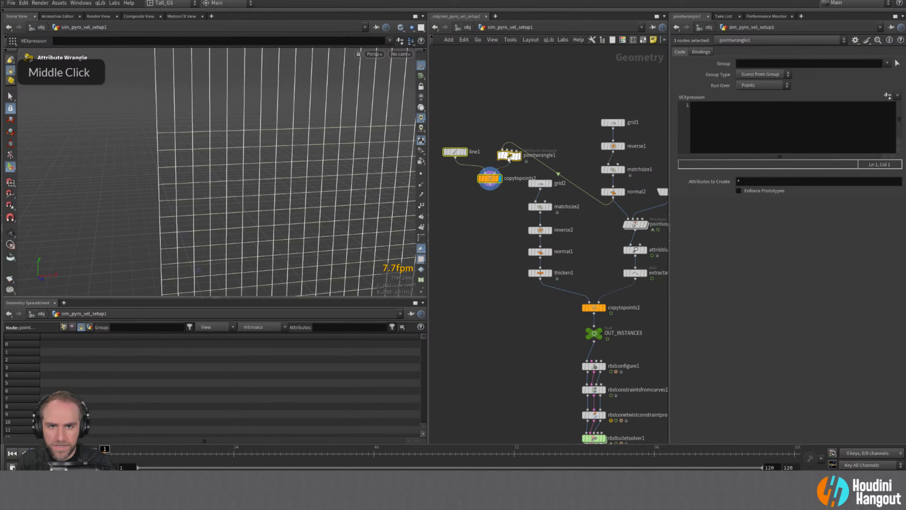
- Move line1, pointwrangle1 and copytopoints2 together up above the grid2 chain and deselect them
left_click_drag(508, 157, 502, 133)
left_click(481, 234)
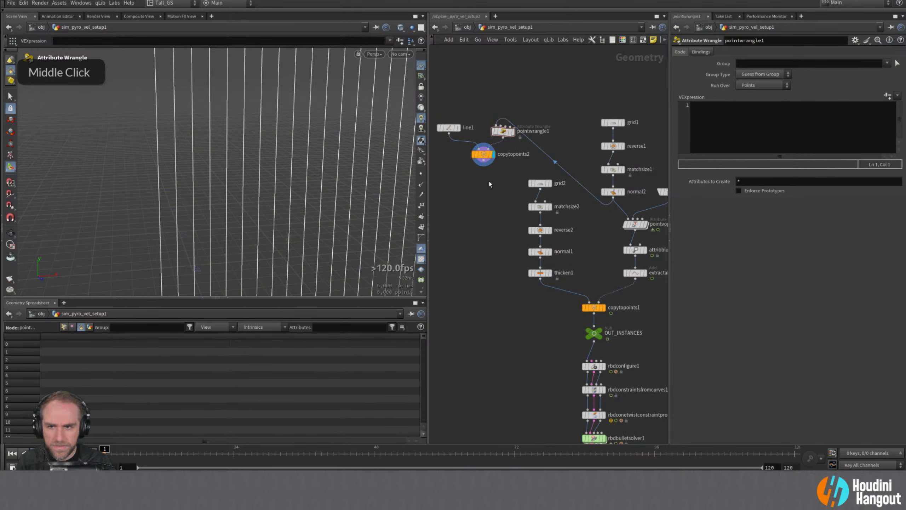
key("Escape")
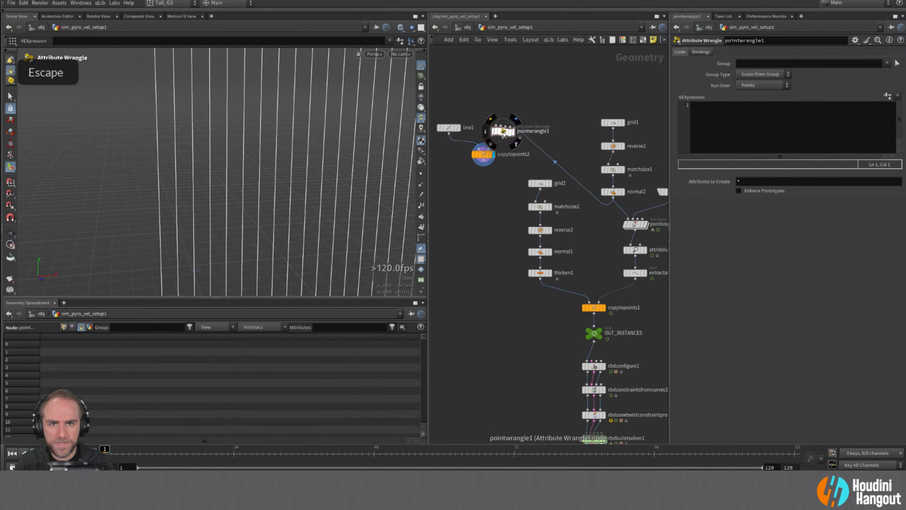
- Write v@N = {1,0,0}; in pointwrangle1 and apply the code
left_click(504, 132)
left_click(723, 125)
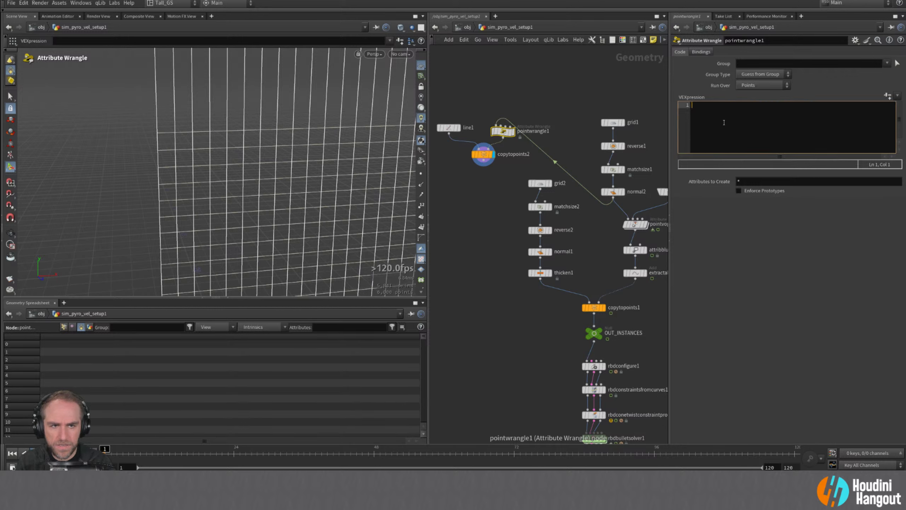
type("v@N")
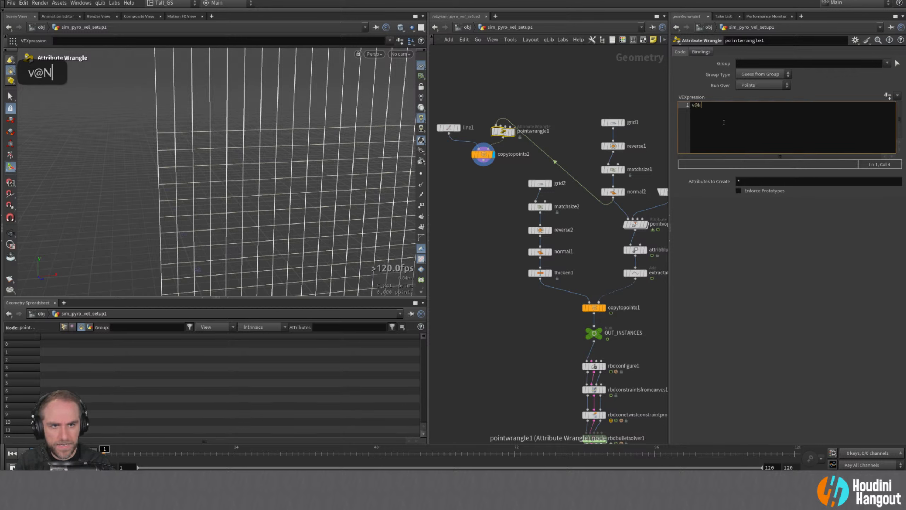
type(" = {")
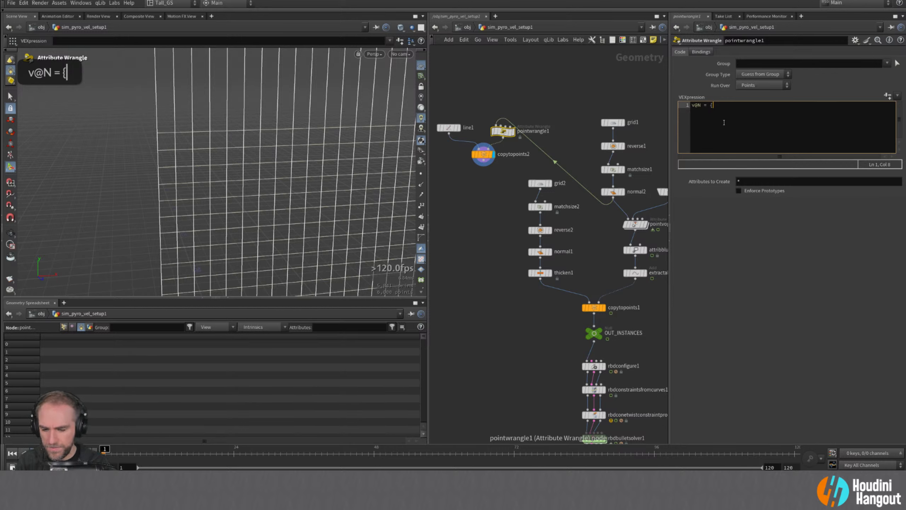
type("0")
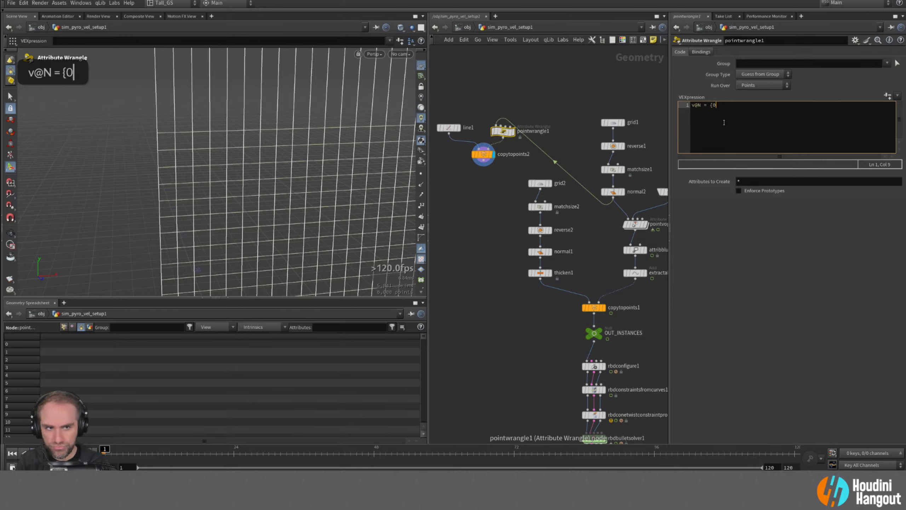
key("BackSpace")
type("1,0,0")
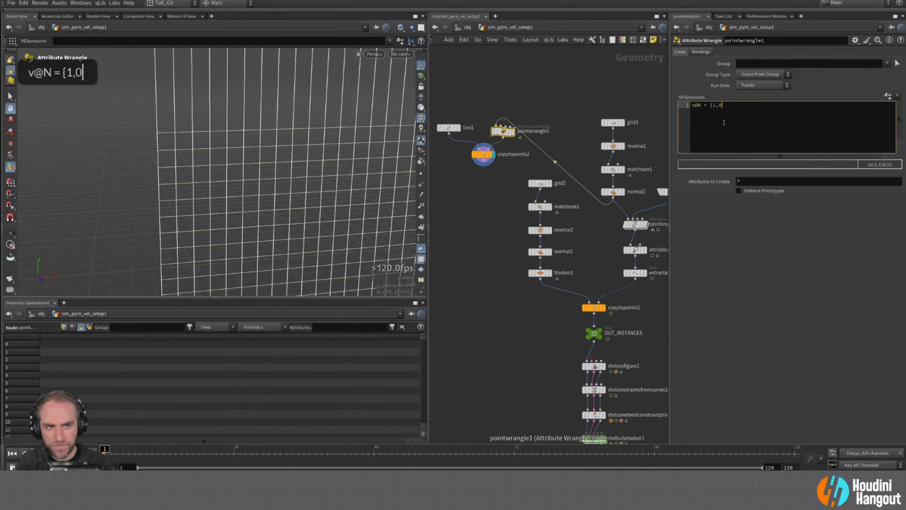
type("};")
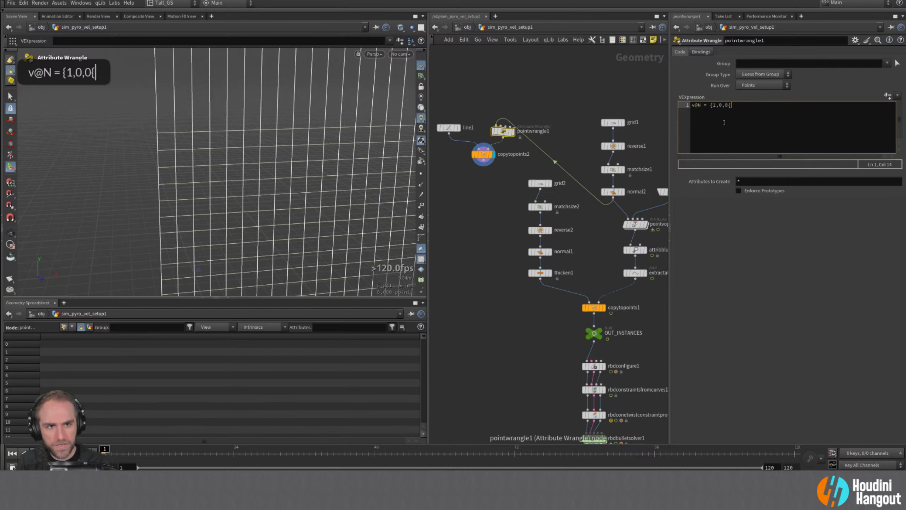
key("ctrl+Return")
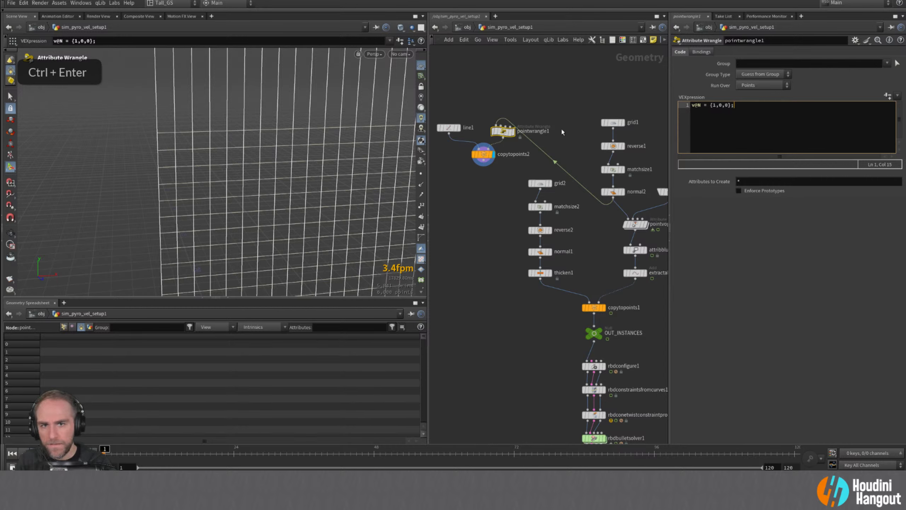
- Display pointwrangle1 and examine its grid with the new normals from an angle and up close
double_click(503, 132)
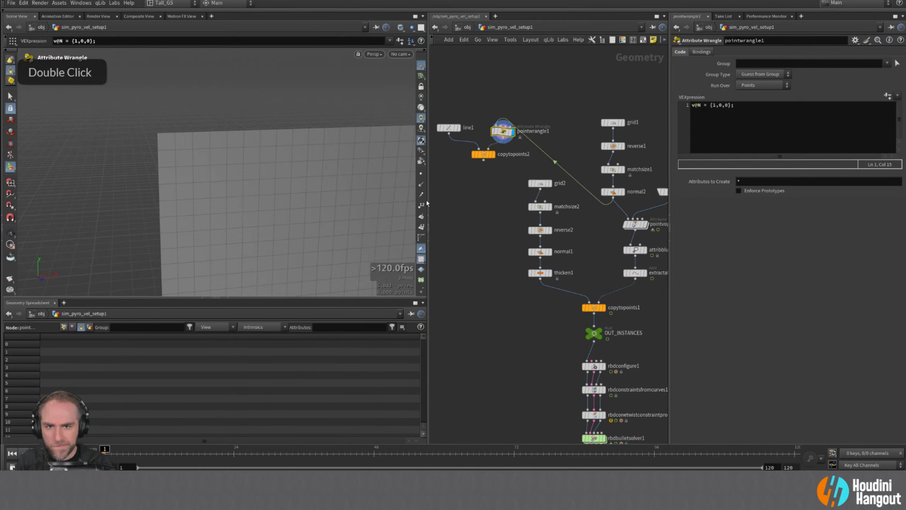
left_click_drag(262, 173, 314, 168, "alt")
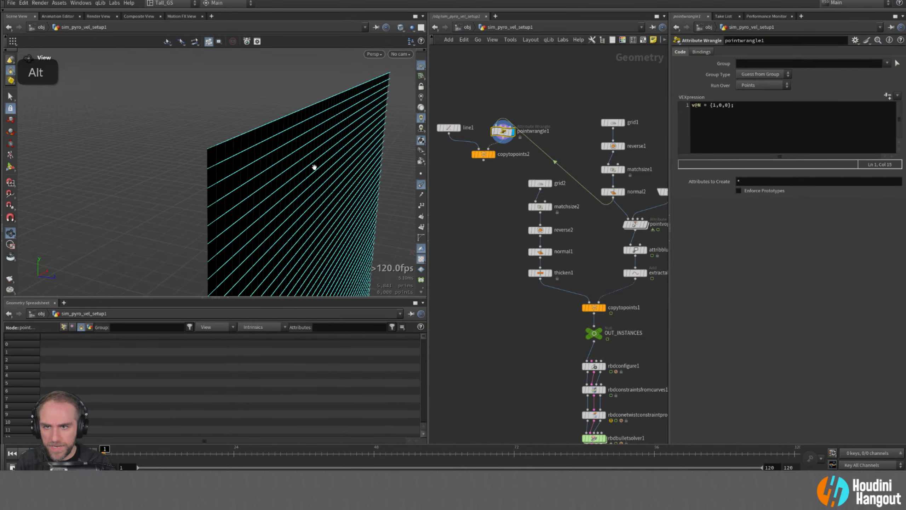
middle_click_drag(313, 168, 272, 193, "alt")
left_click_drag(272, 192, 253, 190, "alt")
- Set line1's direction to 0, 0, 1 and display the copied lines from copytopoints2
left_click(448, 127)
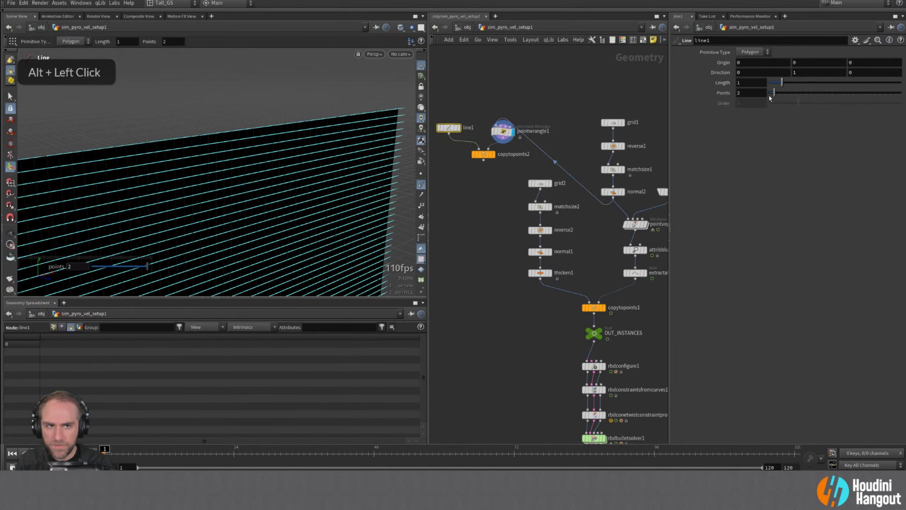
double_click(793, 74)
type("0")
key("Tab")
type("1")
key("Return")
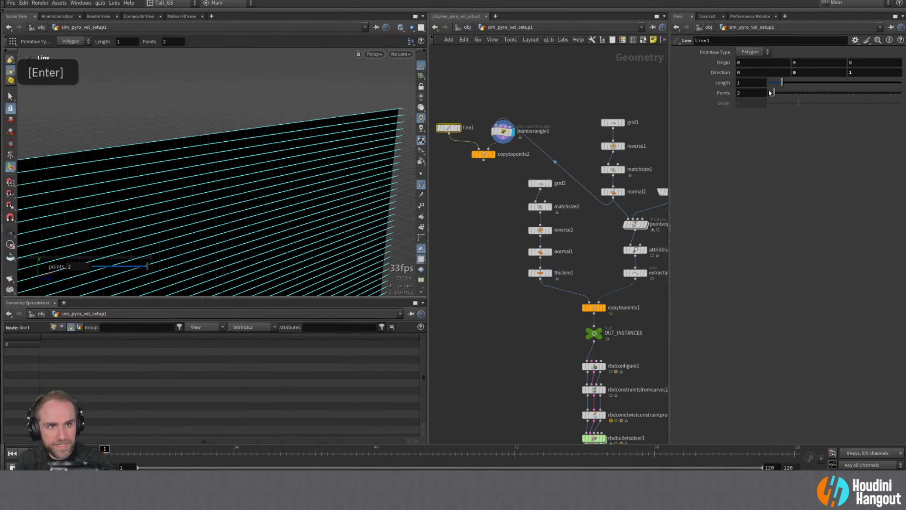
double_click(483, 154)
left_click_drag(348, 156, 291, 154, "alt")
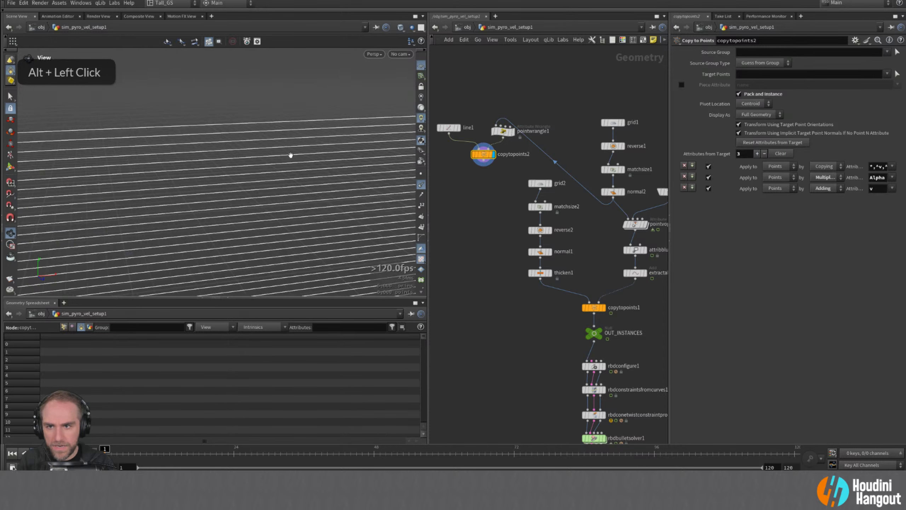
right_click_drag(291, 153, 359, 157, "alt")
- Add the line f@pscale = 0; to pointwrangle1 and apply the code
left_click(503, 131)
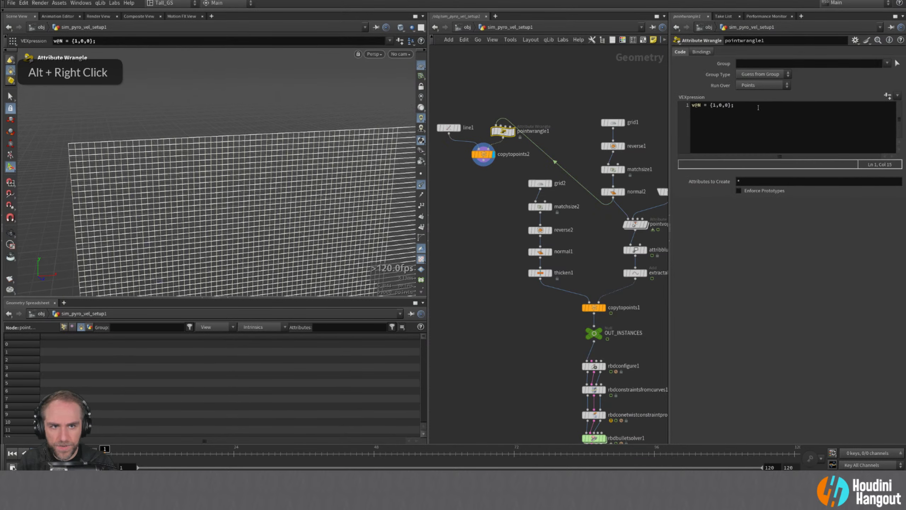
left_click(758, 107)
key("Return")
type("f@")
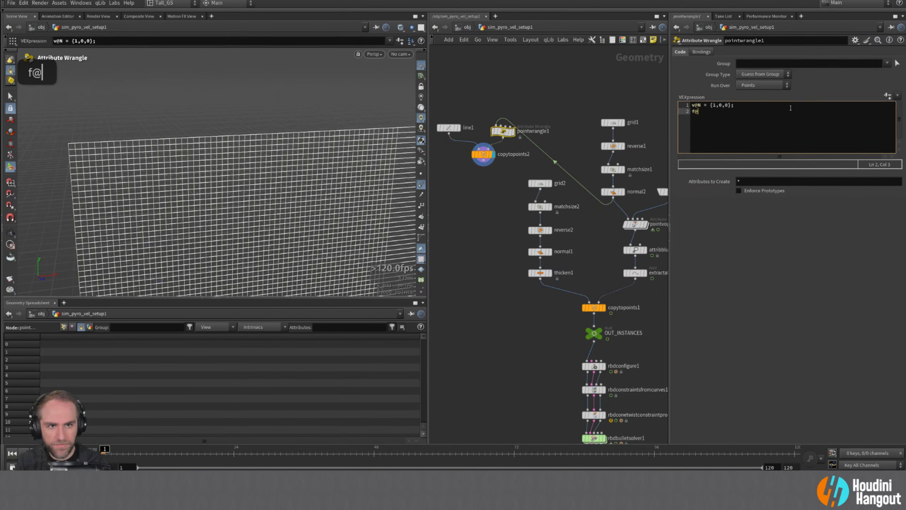
type("pscale")
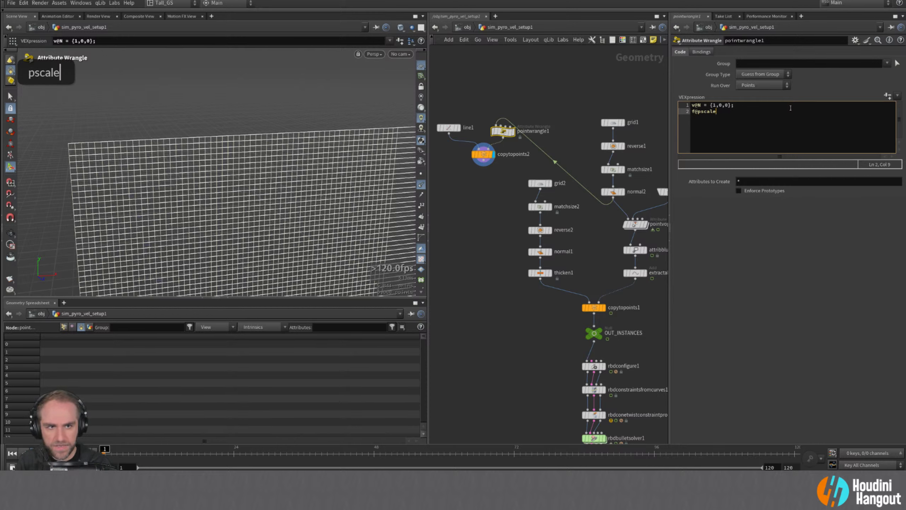
type(" = 0;")
key("ctrl+Return")
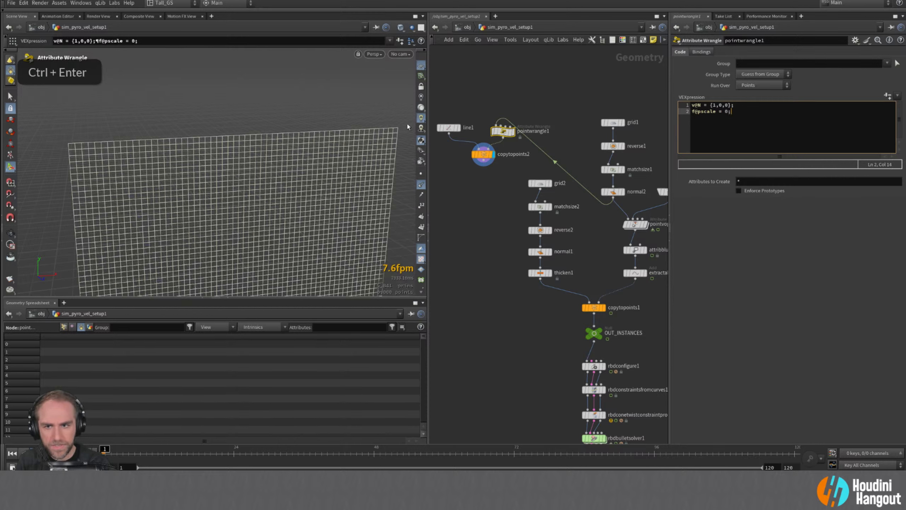
- Display copytopoints2 and turn off its Pack and Instance option
double_click(484, 154)
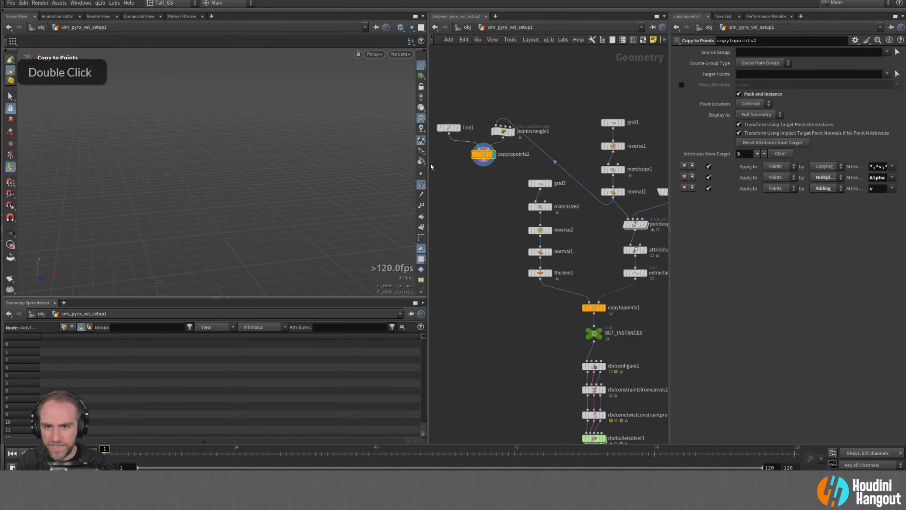
mouse_move(485, 156)
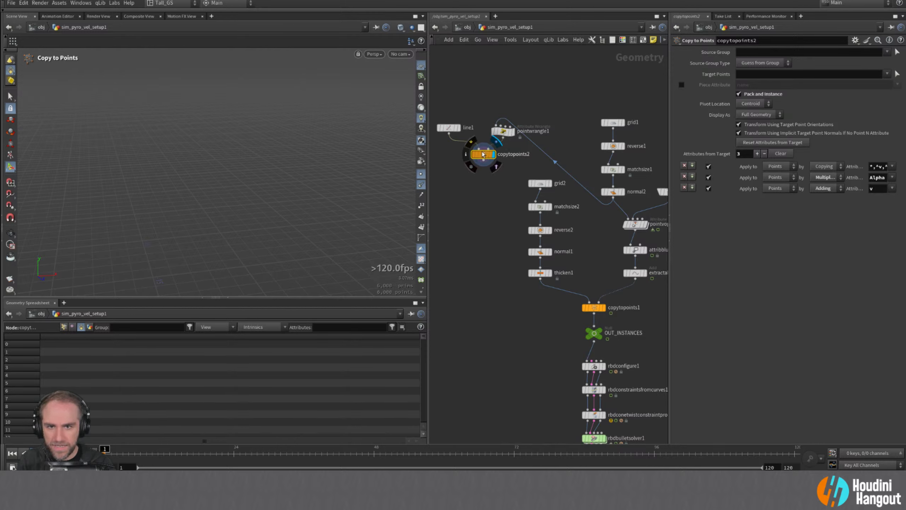
left_click(738, 94)
right_click_drag(168, 139, 285, 117, "alt")
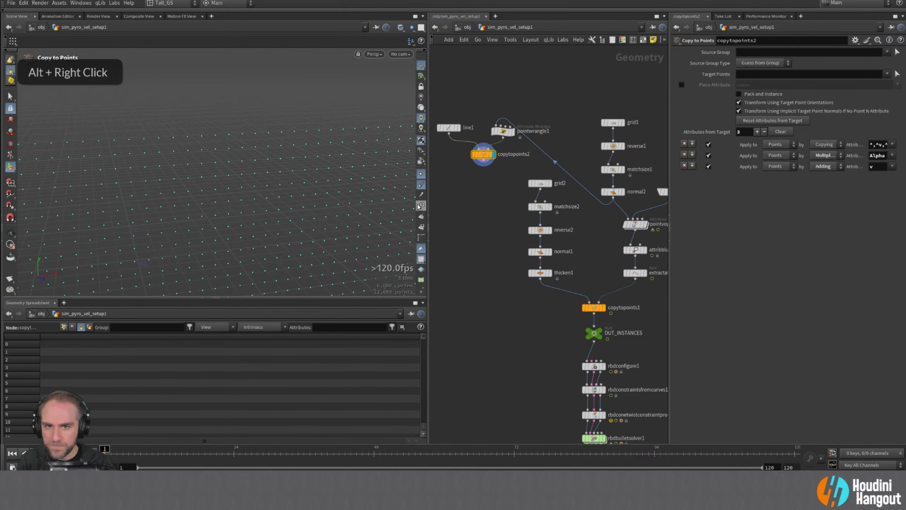
- Examine the primitive and point numbers of copytopoints2 in the viewport and list its point attributes in the Geometry Spreadsheet
left_click(420, 215)
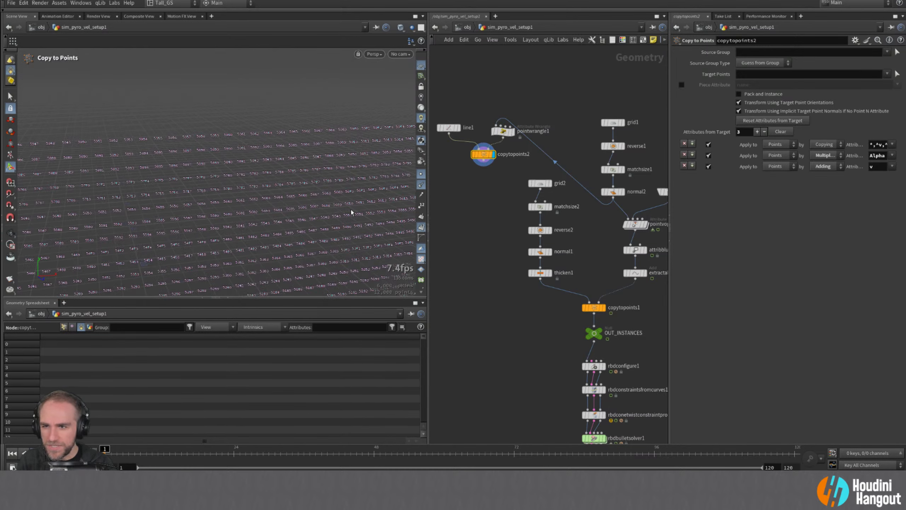
right_click(217, 126, "alt")
right_click_drag(217, 126, 389, 180, "alt")
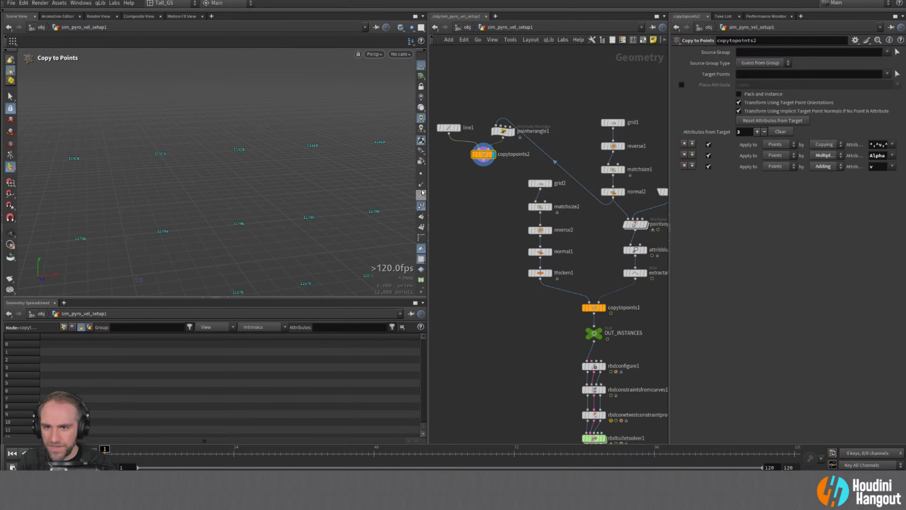
right_click_drag(253, 148, 269, 137, "alt")
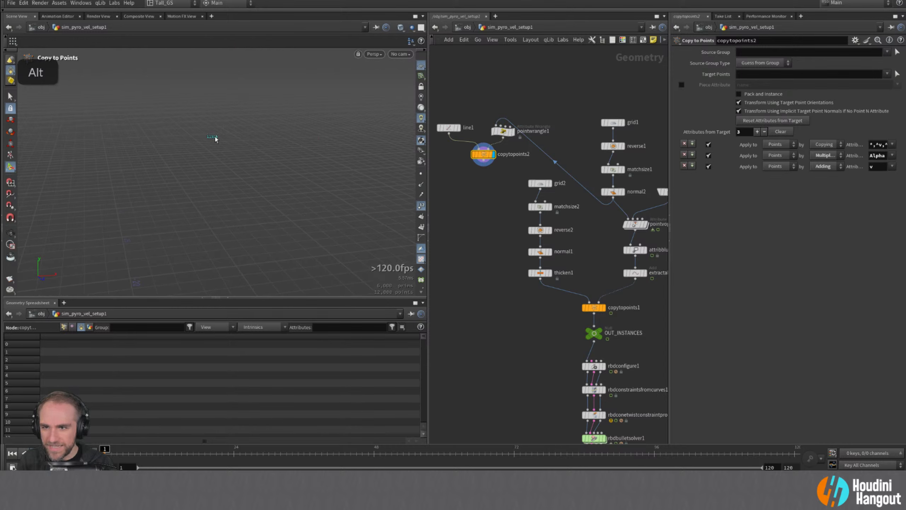
left_click_drag(207, 136, 213, 135, "alt")
right_click_drag(213, 135, 101, 162, "alt")
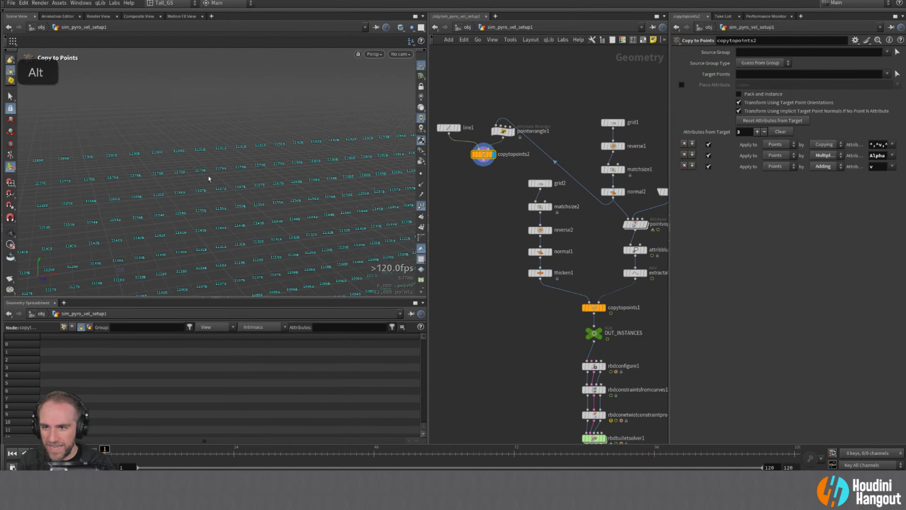
right_click_drag(209, 178, 132, 196, "alt")
middle_click_drag(133, 196, 156, 175, "alt")
right_click_drag(157, 175, 116, 187, "alt")
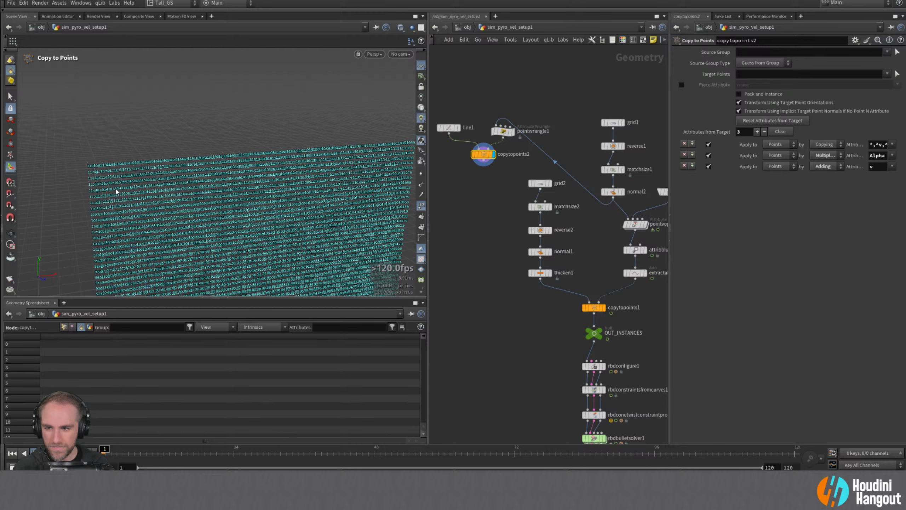
left_click(64, 327)
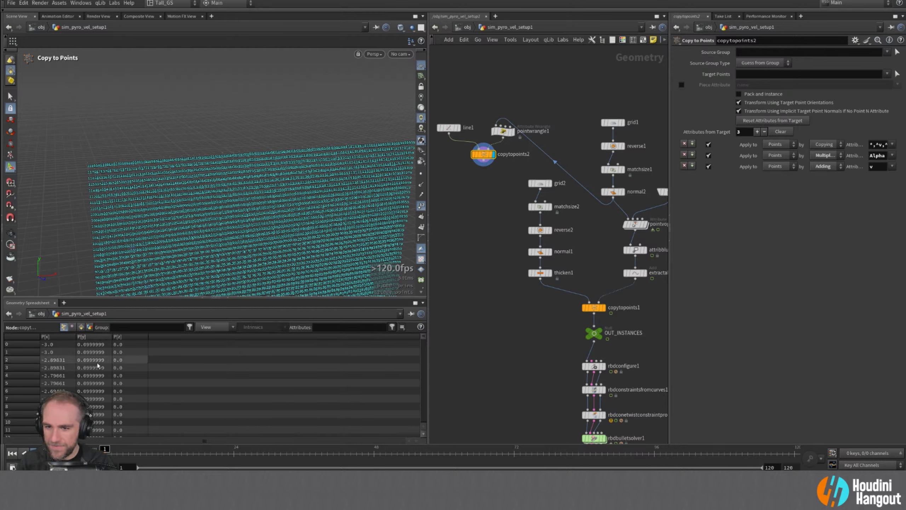
- Move line1, pointwrangle1 and copytopoints2 down beside the rbdconfigure1 and rbdconstraintsfromcurves1 nodes
left_click_drag(456, 96, 517, 186)
left_click_drag(483, 155, 505, 393)
left_click(489, 334)
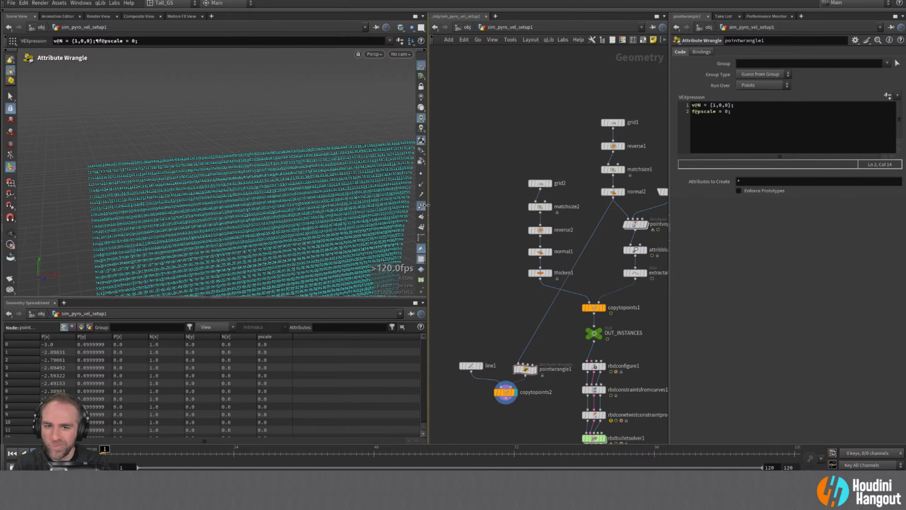
- Switch the viewport from point numbers to primitive numbers and inspect the copied lines
left_click(421, 206)
left_click(421, 227)
right_click_drag(157, 149, 184, 130, "alt")
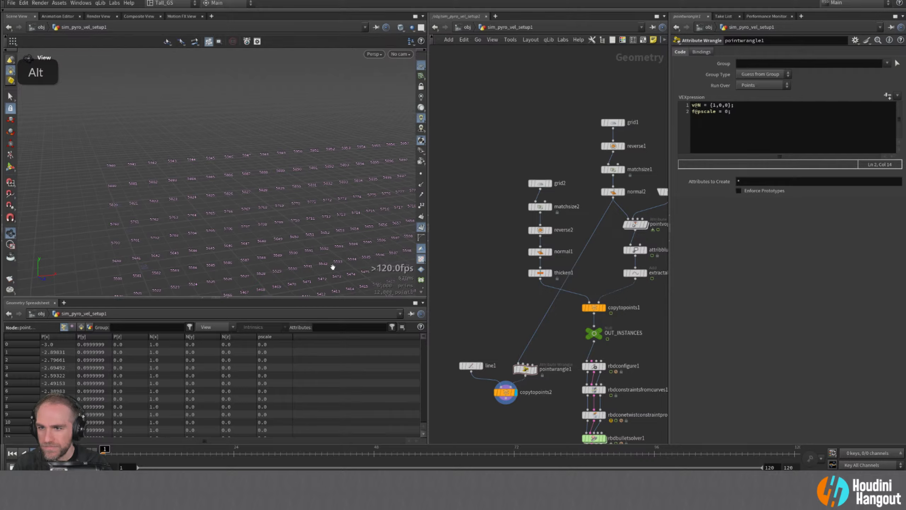
- Examine the primitive numbers across the whole grid of lines copied by copytopoints2, down to its lowest row
right_click_drag(333, 270, 345, 278, "alt")
middle_click_drag(344, 278, 335, 200, "alt")
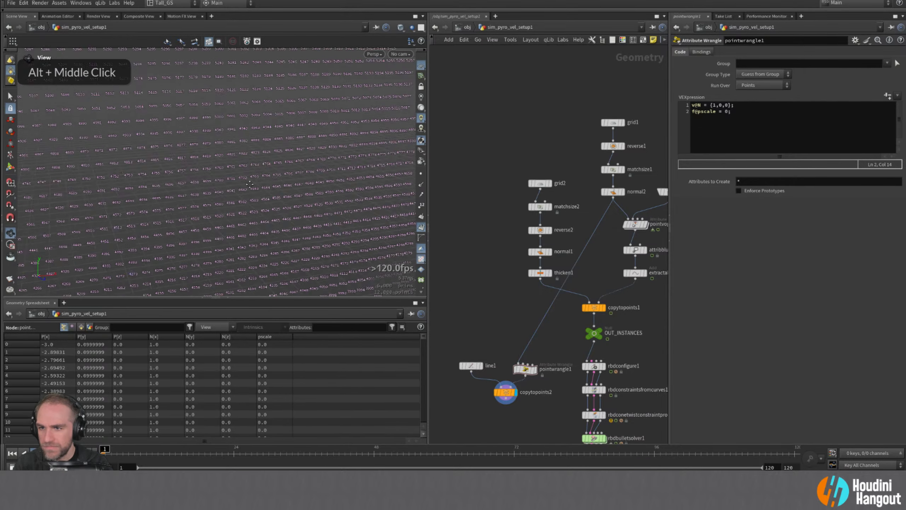
right_click_drag(321, 207, 236, 239, "alt")
middle_click_drag(236, 239, 243, 48, "alt")
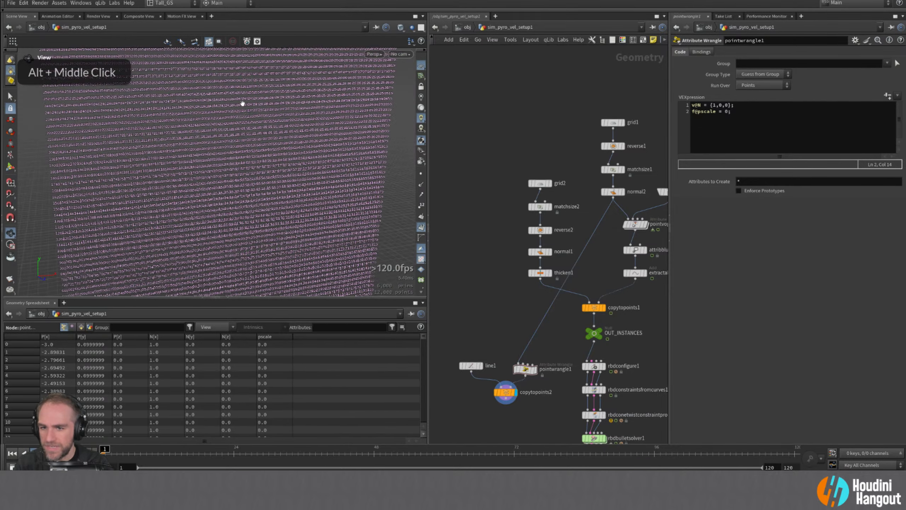
middle_click_drag(240, 232, 241, 158, "alt")
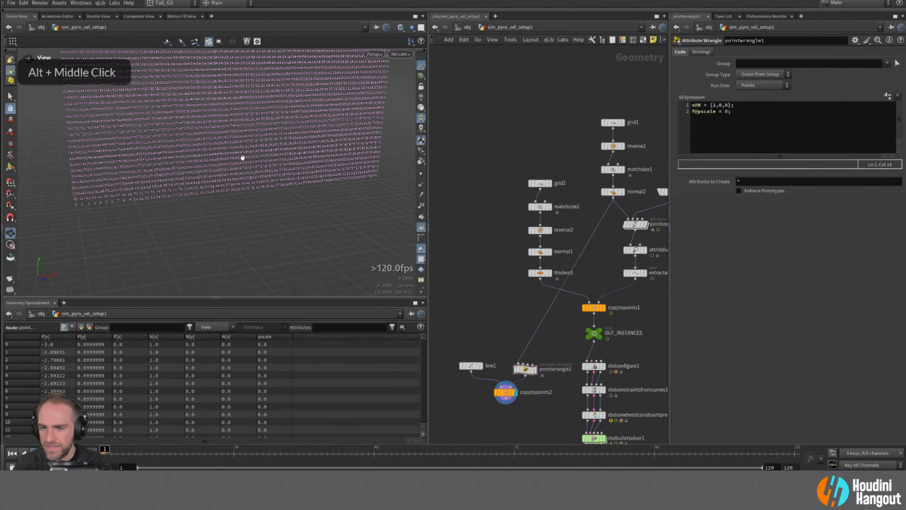
right_click_drag(240, 157, 257, 145, "alt")
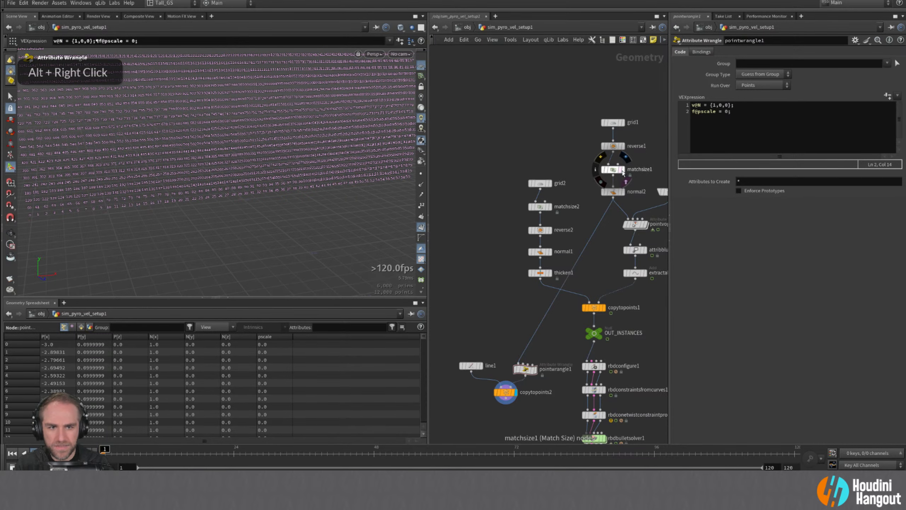
- Display rbdconfigure1 with point numbers turned on, then inspect its packed pieces and node information
left_click(591, 368)
double_click(591, 369)
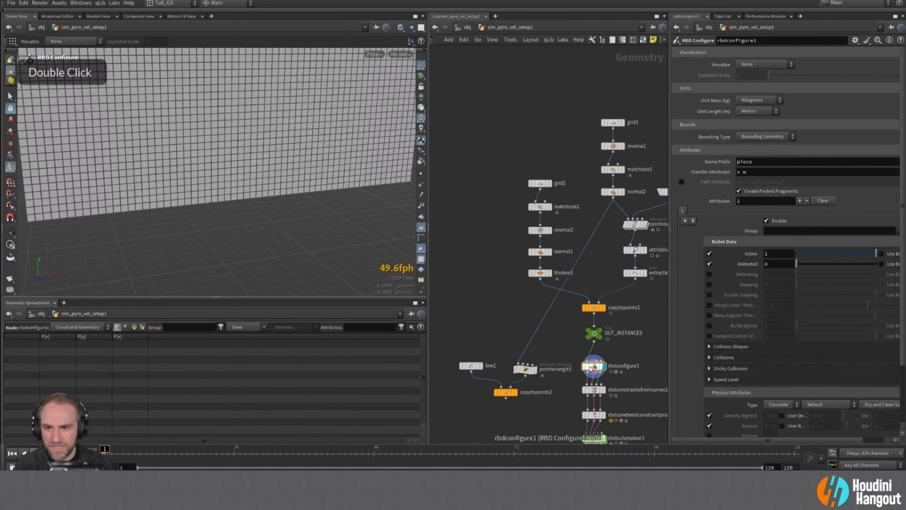
left_click(422, 206)
middle_click_drag(116, 193, 168, 193, "alt")
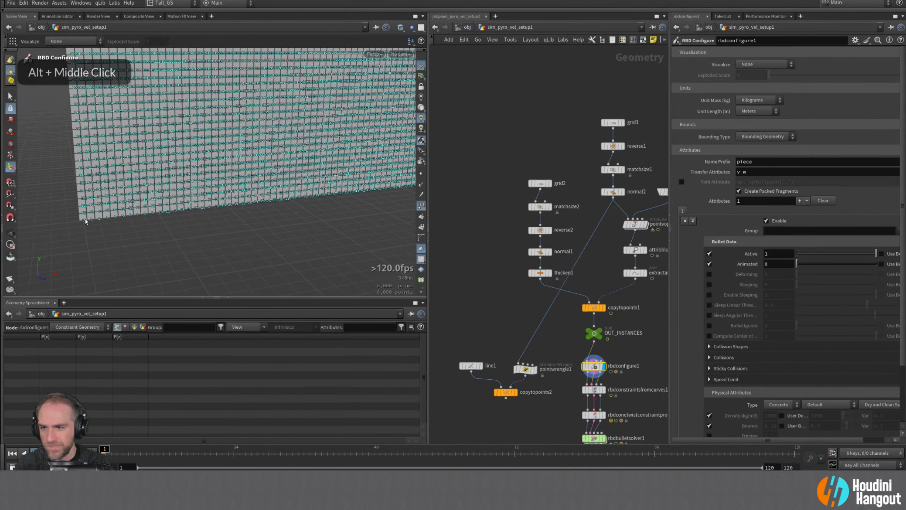
left_click_drag(168, 192, 154, 178, "alt")
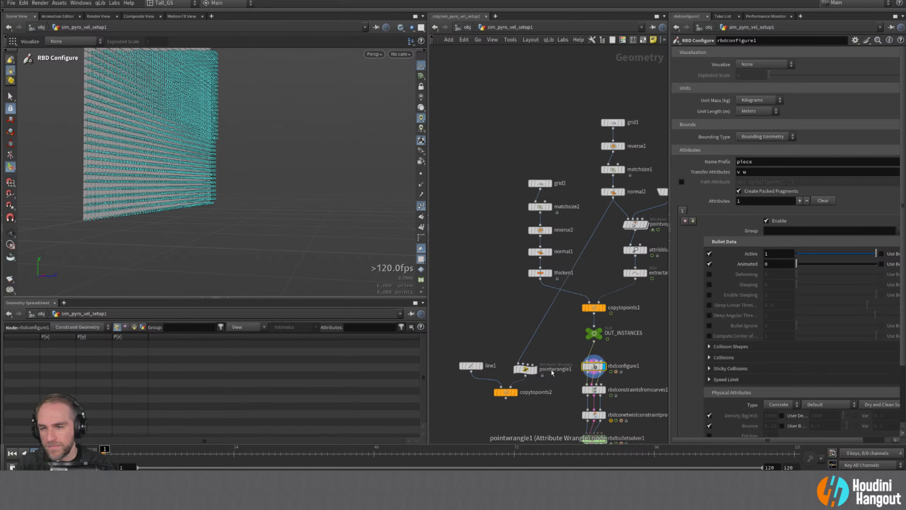
middle_click(595, 368)
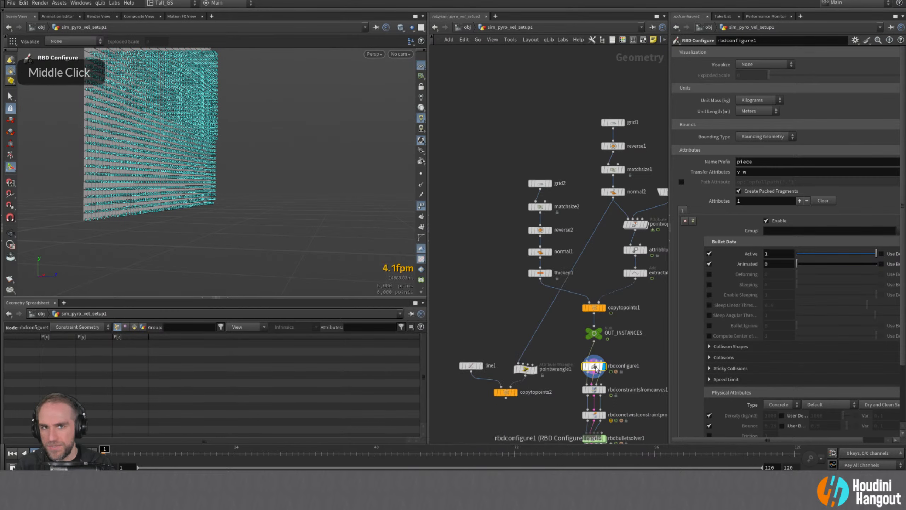
- Move copytopoints2 slightly down and add an Extract All Points node to the network
mouse_move(508, 394)
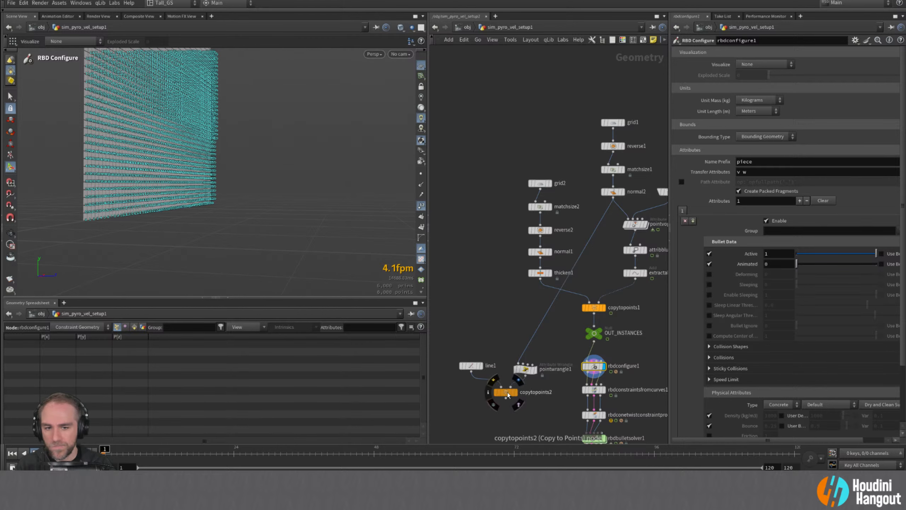
left_click_drag(508, 394, 508, 406)
key("Tab")
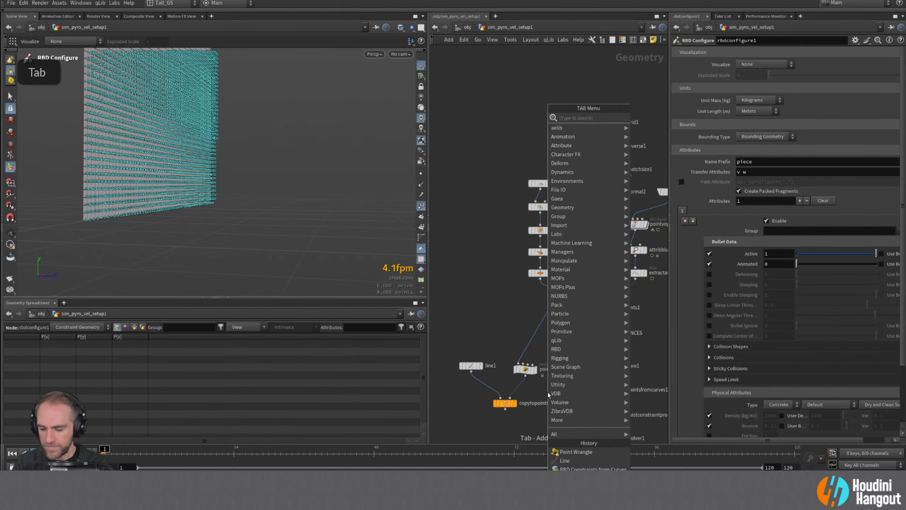
type("extr")
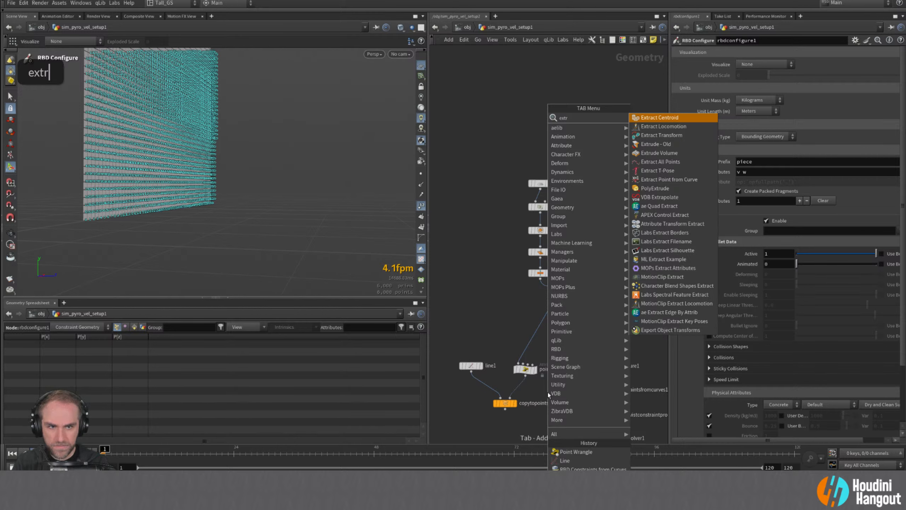
left_click(667, 161)
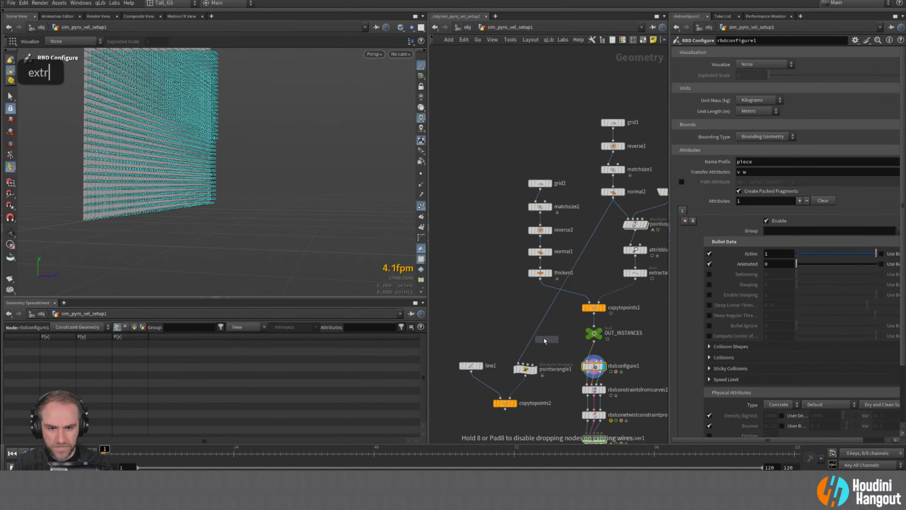
- Place an Extract All Points node fed by rbdconfigure1 and display its points in the viewport
left_click(553, 349)
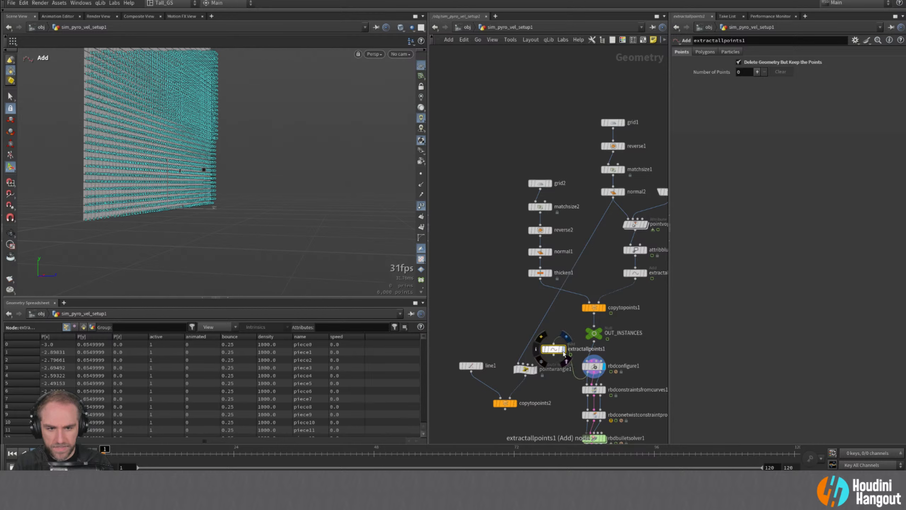
double_click(556, 351)
left_click_drag(279, 212, 126, 178, "alt")
right_click_drag(125, 178, 149, 172, "alt")
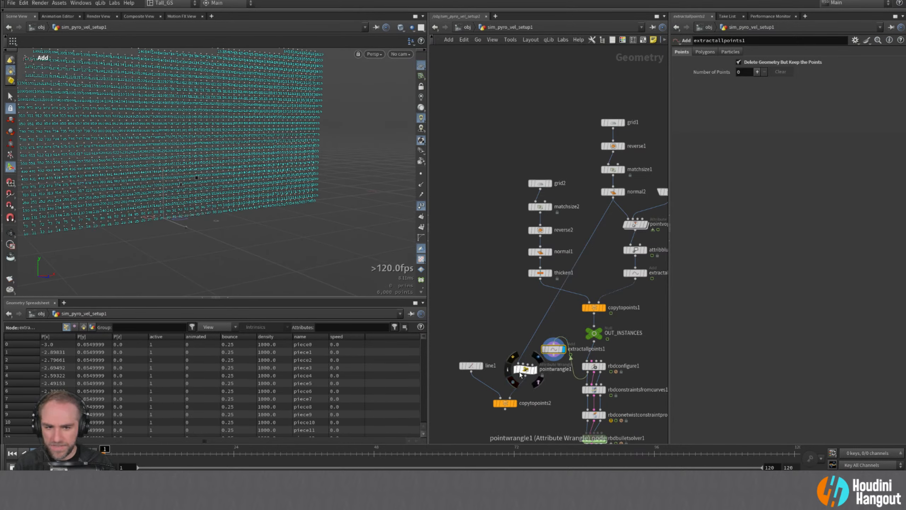
- Insert extractallpoints1 above pointwrangle1, replacing the normal2 input, shift the line branch down and display pointwrangle1
left_click_drag(458, 342, 552, 414)
mouse_move(524, 370)
left_mouse_down()
mouse_move(517, 410)
mouse_move(512, 352)
mouse_move(517, 386)
left_mouse_up()
left_click(549, 391)
double_click(516, 410)
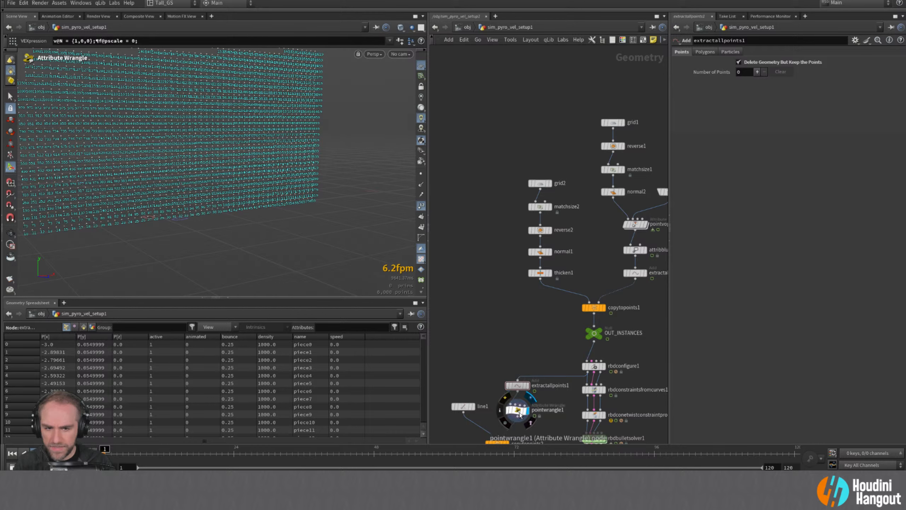
- Display copytopoints2 and examine its primitive and point attributes in the geometry spreadsheet
middle_click_drag(468, 351, 494, 290, "alt")
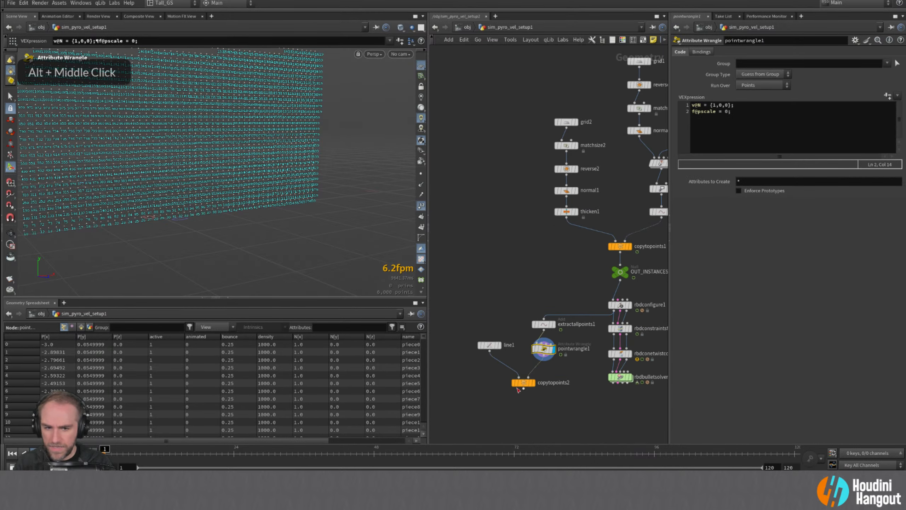
double_click(511, 383)
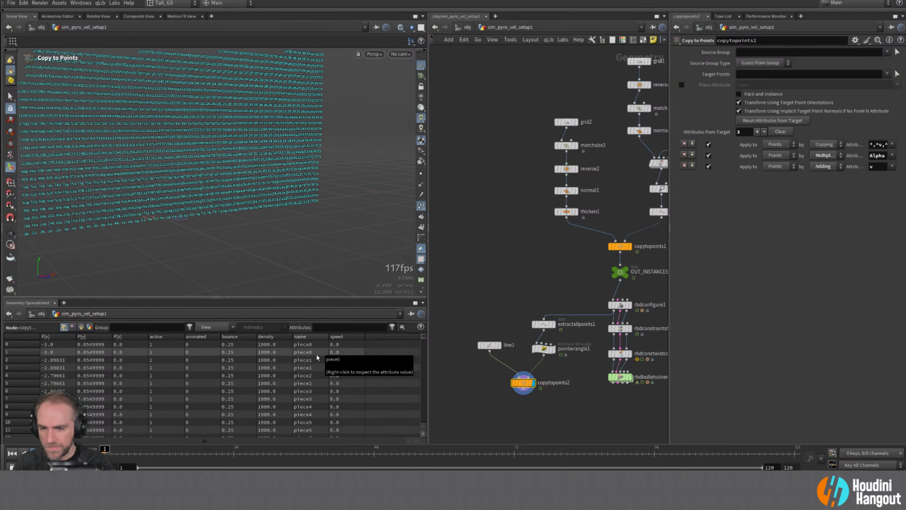
left_click(81, 327)
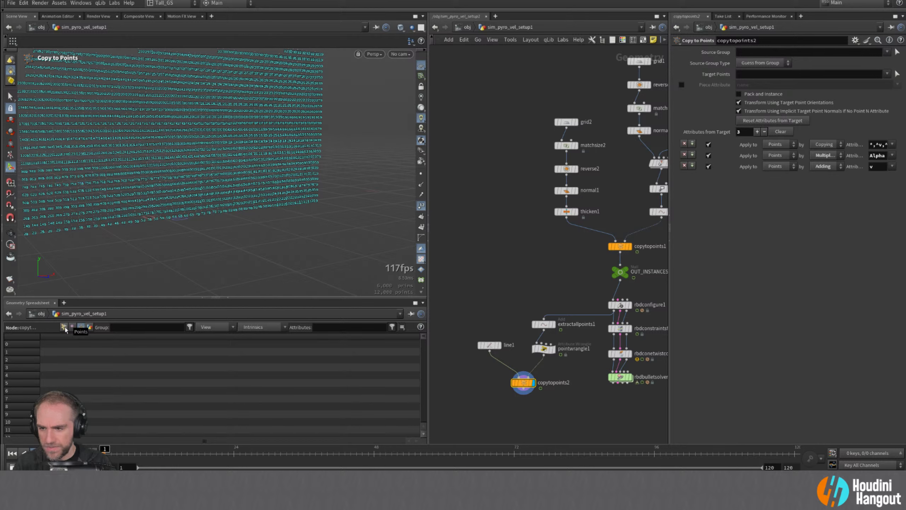
left_click(64, 328)
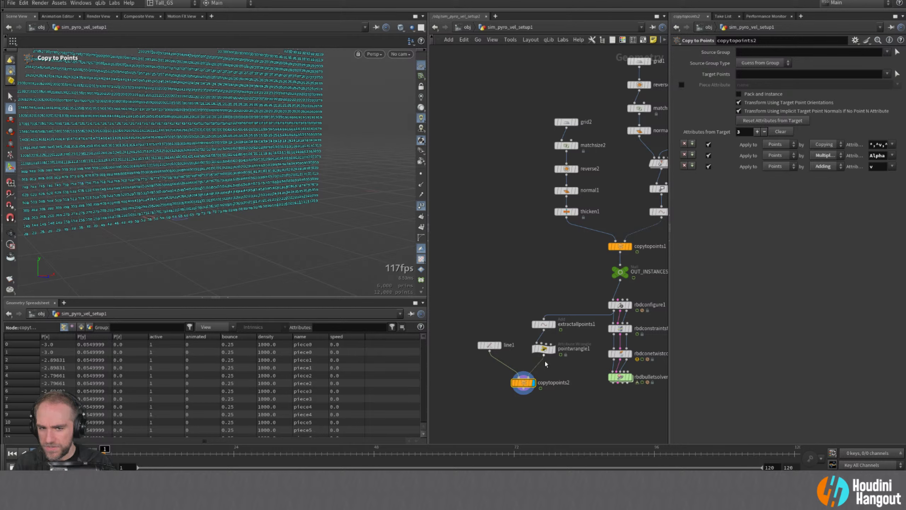
- Tidy the positions of line1 and copytopoints2 and add a Group by Range node directly below copytopoints2
left_click_drag(490, 345, 489, 350)
left_click_drag(524, 382, 517, 379)
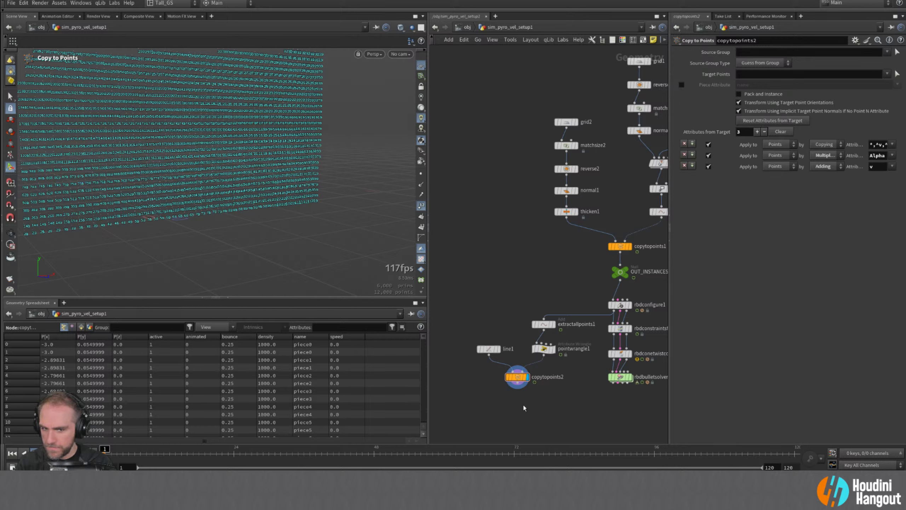
key("Tab")
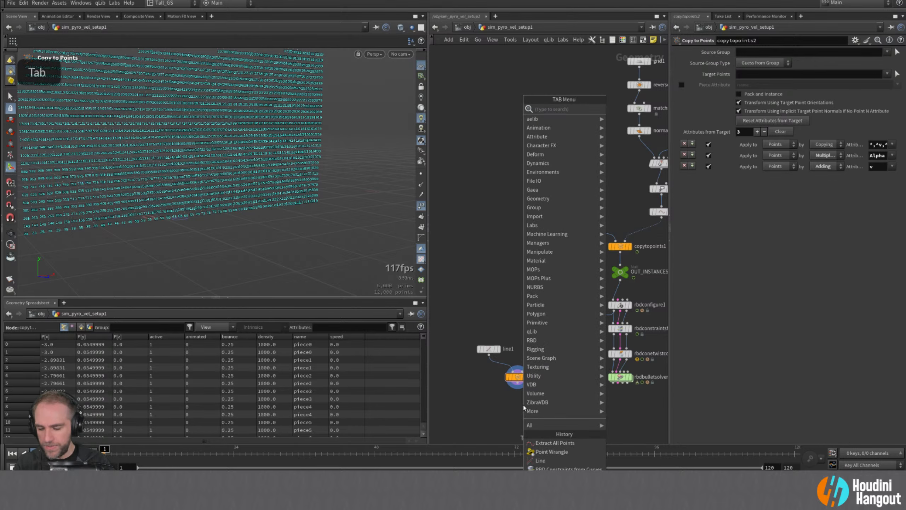
type("group by")
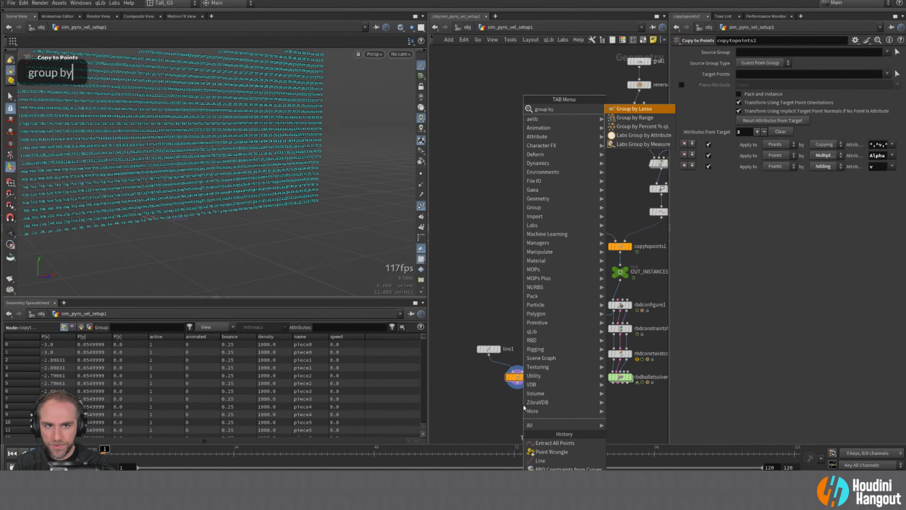
key("Down")
key("Return")
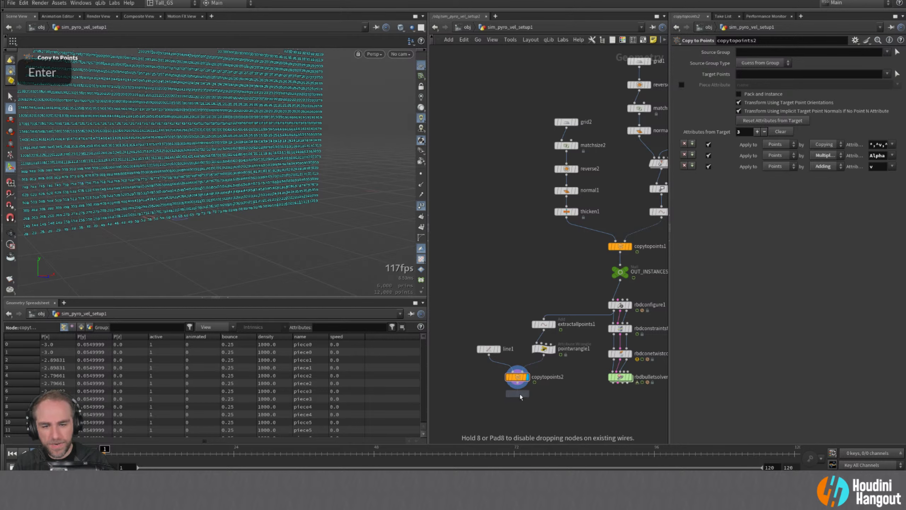
left_click(528, 405)
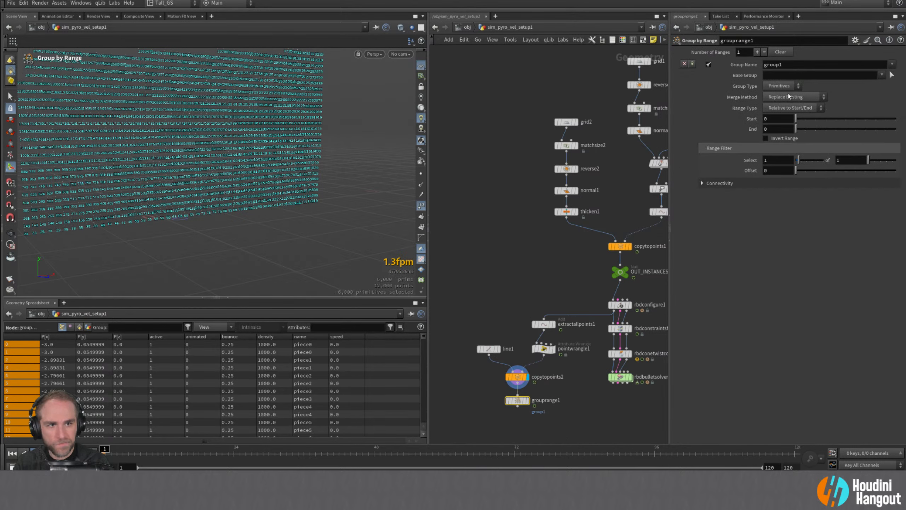
- Set the range group's type to Points and its range filter to select 1 of 2 with an offset of 0
left_click_drag(799, 160, 798, 161)
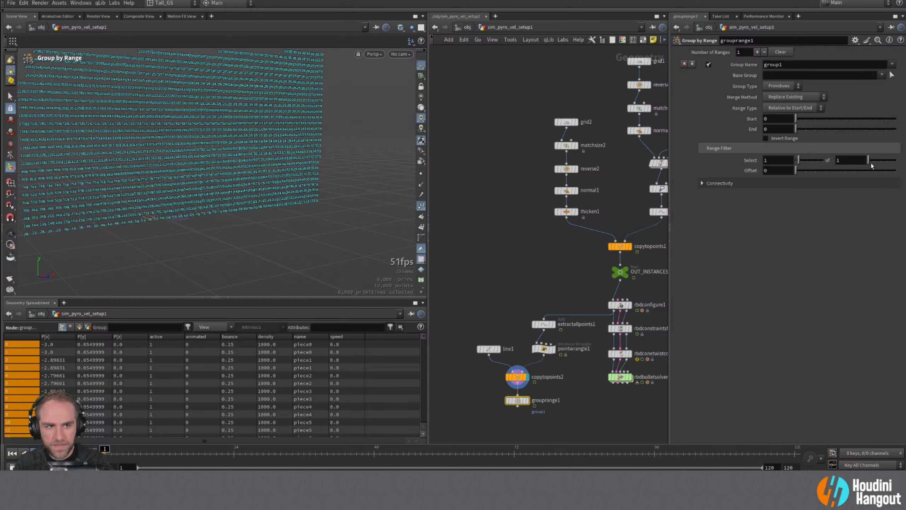
left_click_drag(869, 162, 871, 163)
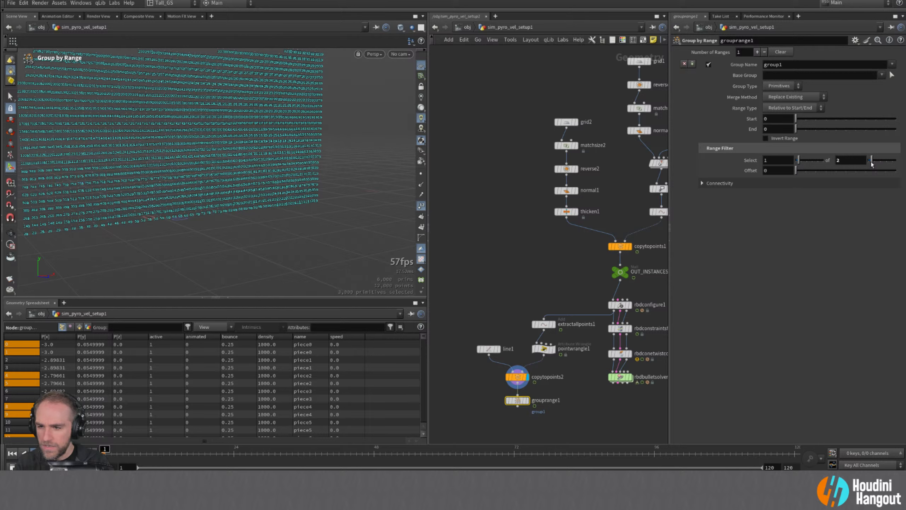
left_click(781, 85)
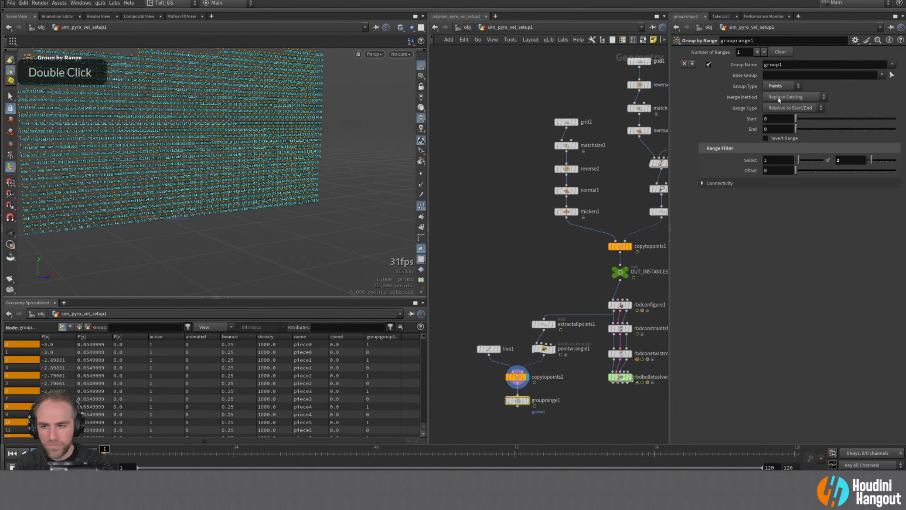
left_click(780, 101)
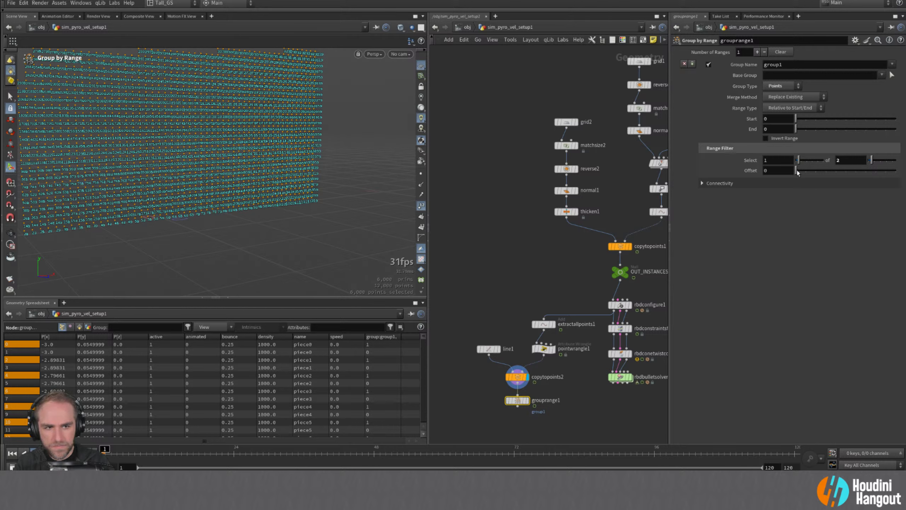
left_click_drag(798, 172, 802, 173)
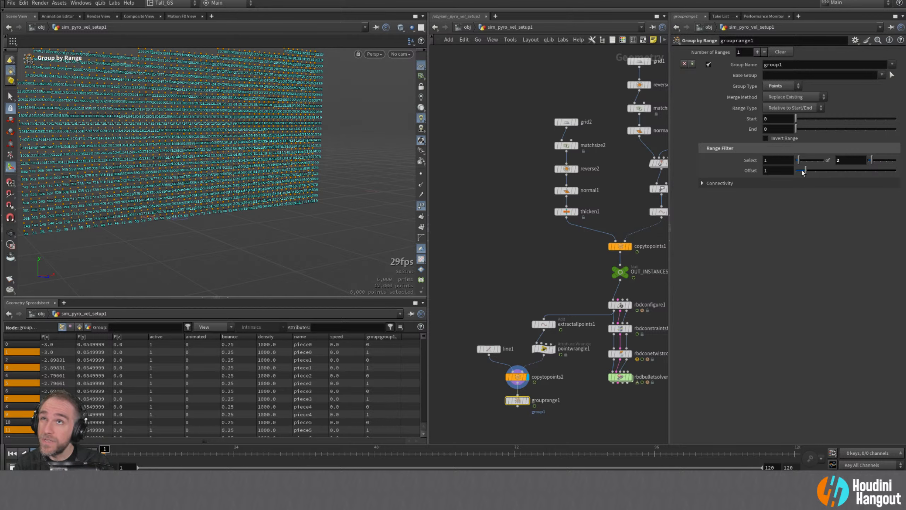
left_click_drag(803, 173, 796, 173)
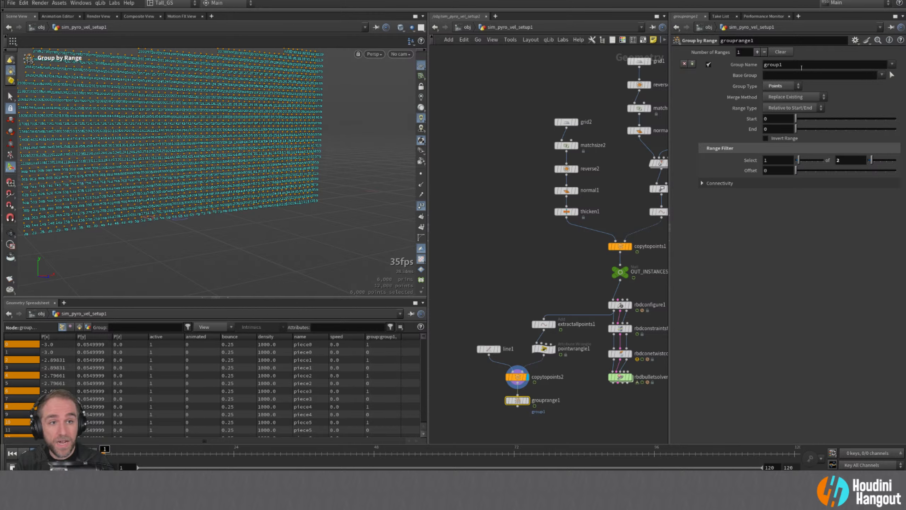
- Name the range group anchors and display the Group by Range node
double_click(801, 66)
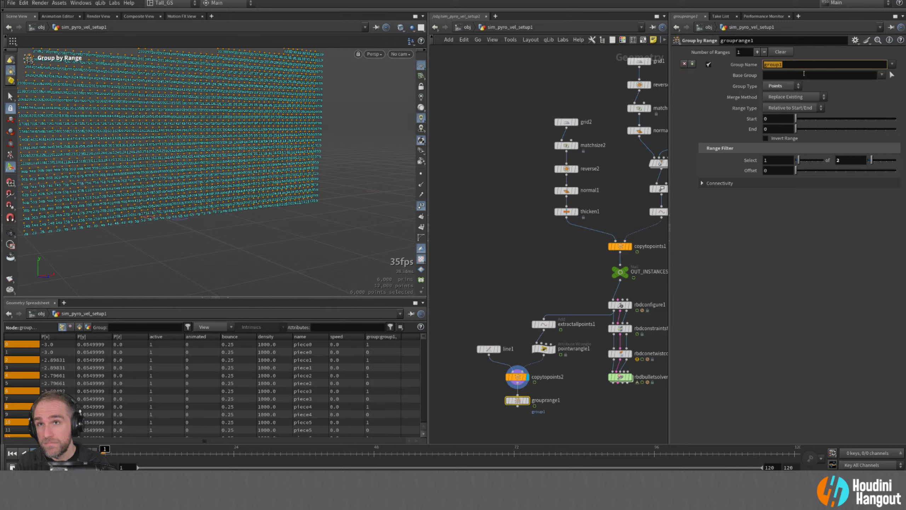
type("anchor")
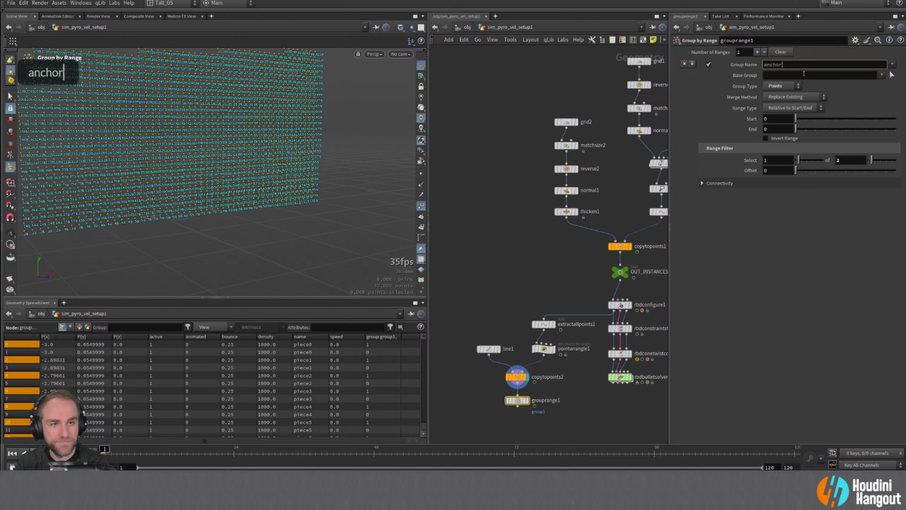
type("s")
key("Return")
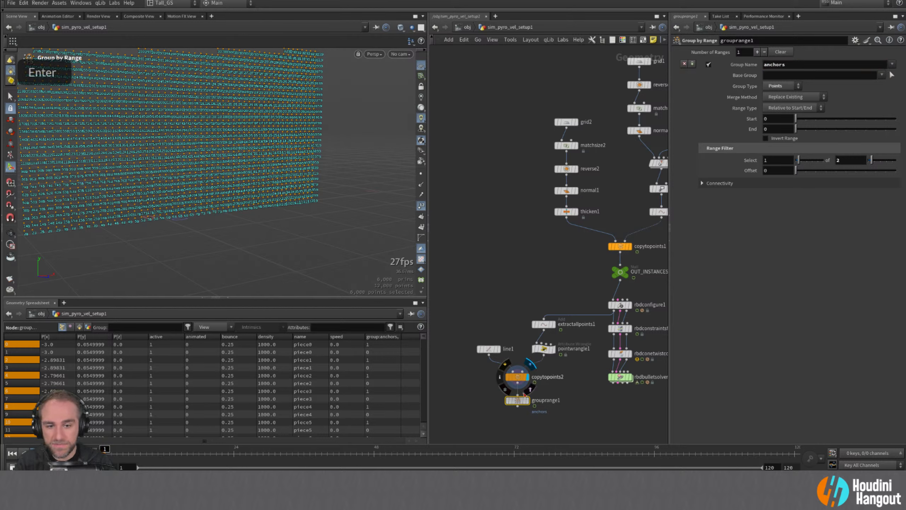
double_click(517, 399)
- Add a Name node below grouprange1 and display it
middle_click_drag(511, 424, 509, 371)
key("Tab")
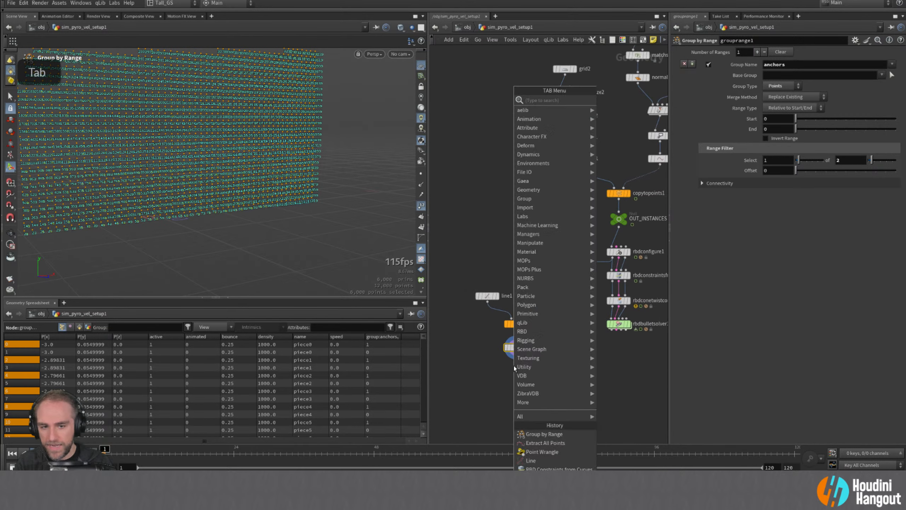
type("name")
key("Return")
left_click(513, 367)
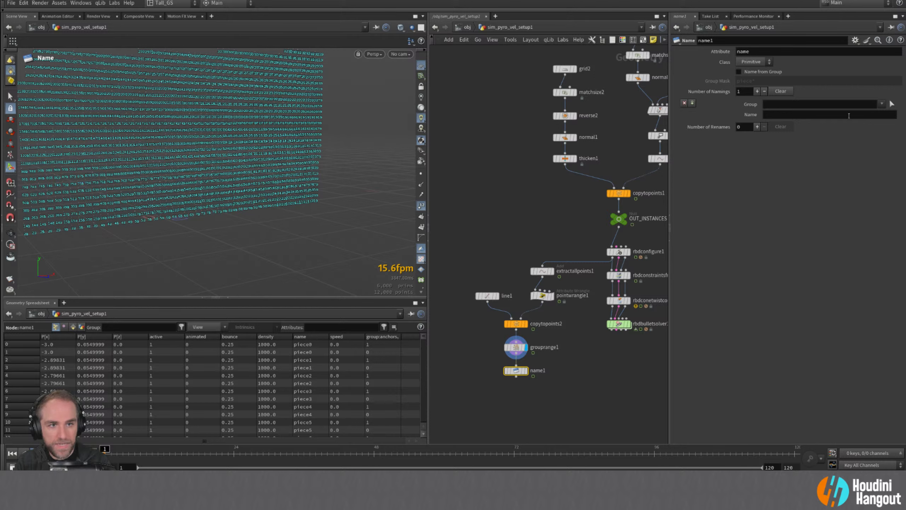
double_click(526, 371)
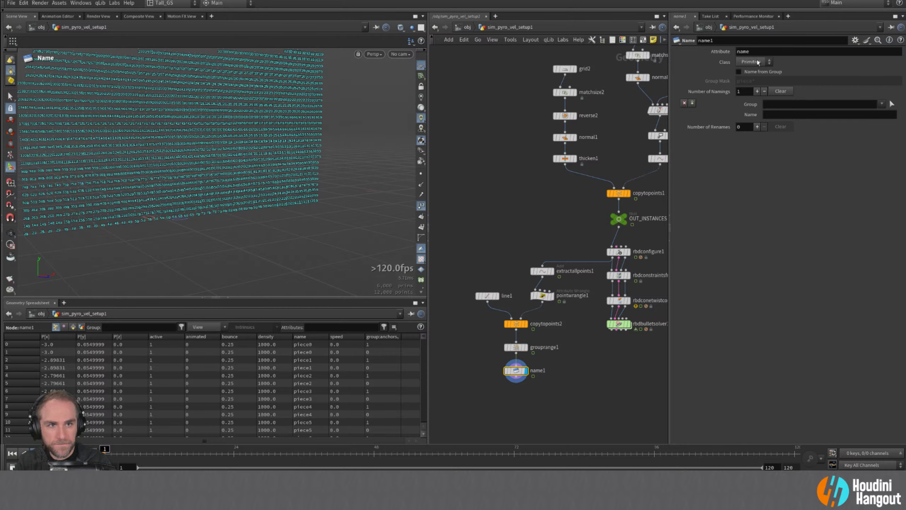
- Set the Name node's class to Point and enter anchor as its naming group
left_click(758, 62)
left_click(748, 79)
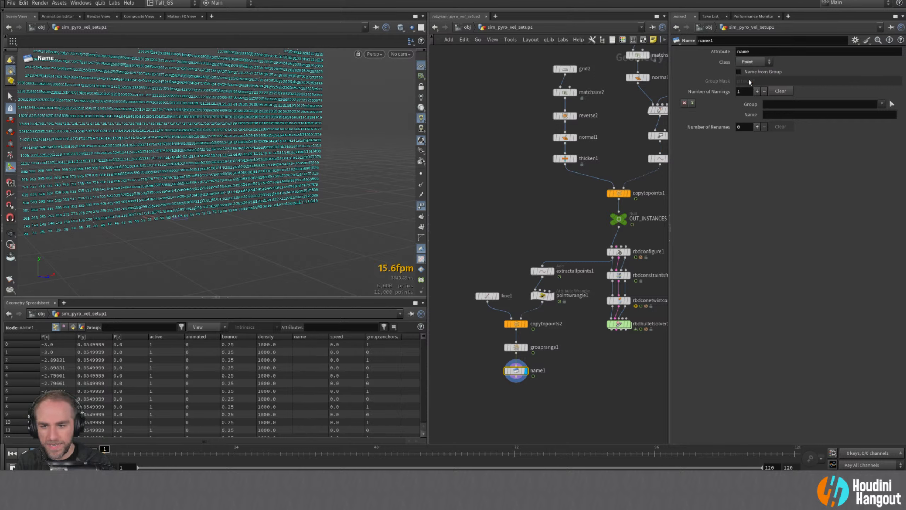
left_click(880, 104)
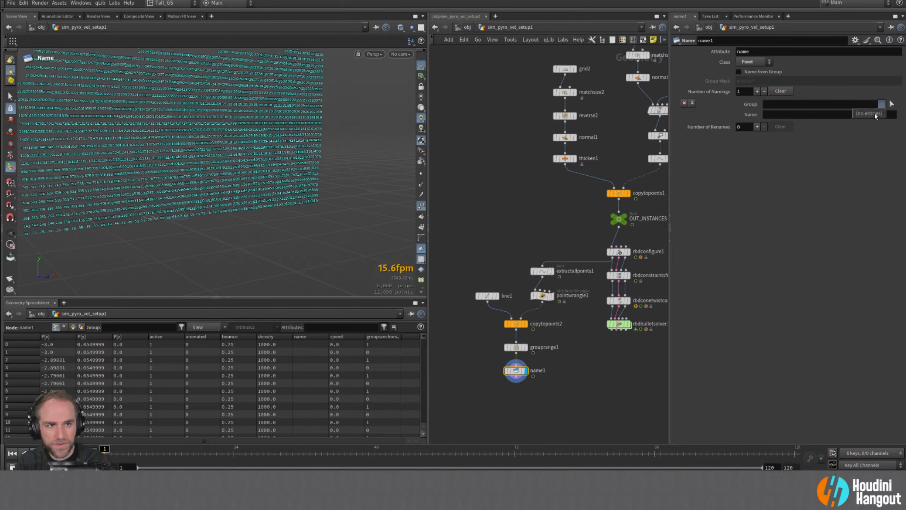
left_click(839, 183)
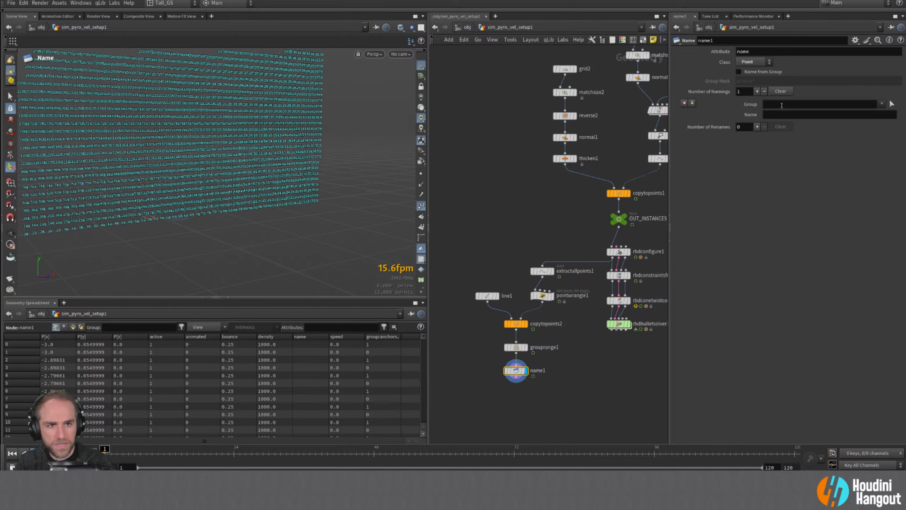
left_click(781, 104)
type("anc")
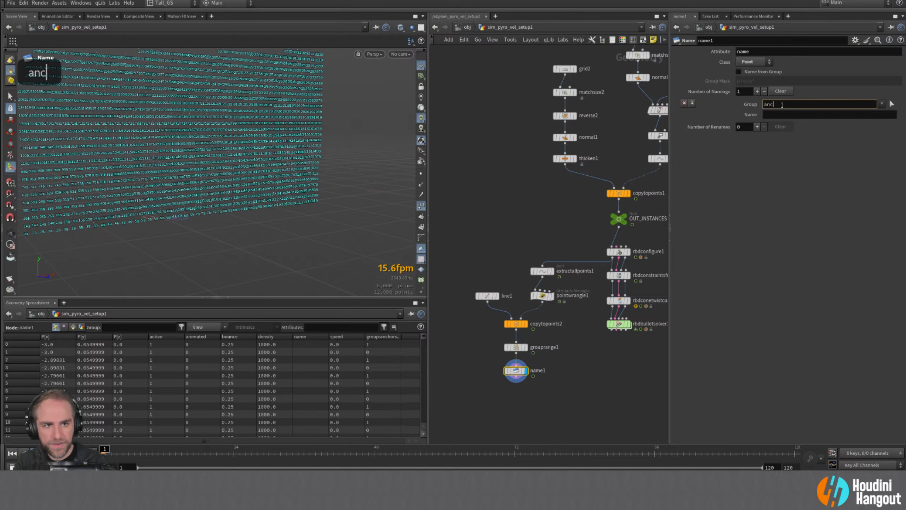
type("hor")
key("Return")
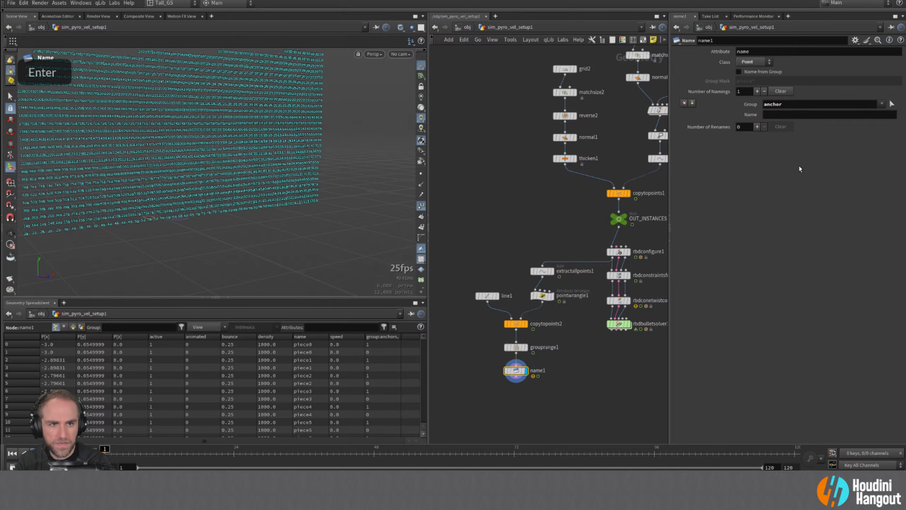
- Check the point group's name on grouprange1 and correct the Name node's group to anchors
middle_click(515, 347)
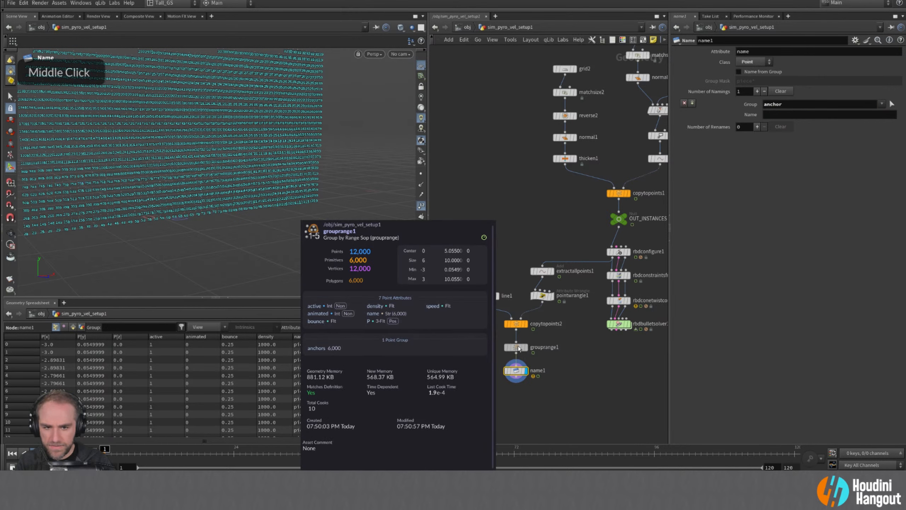
left_click(796, 104)
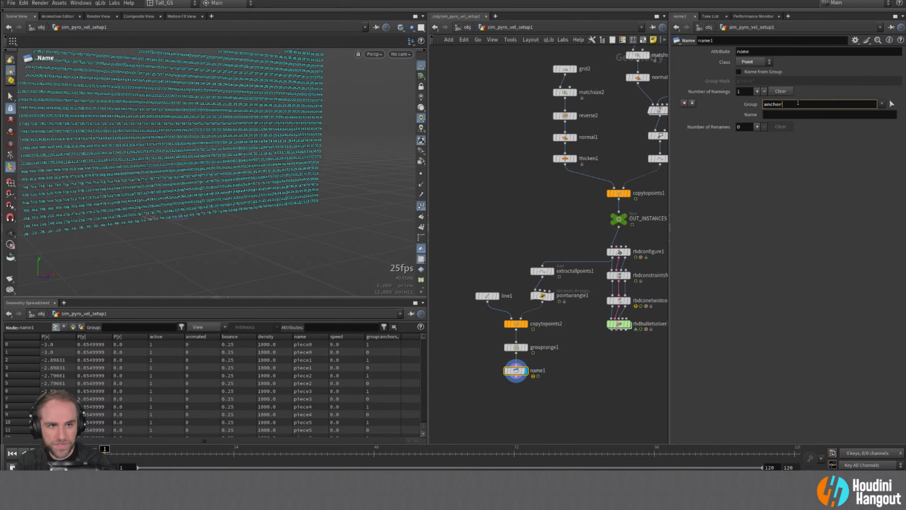
type("s")
left_click(796, 230)
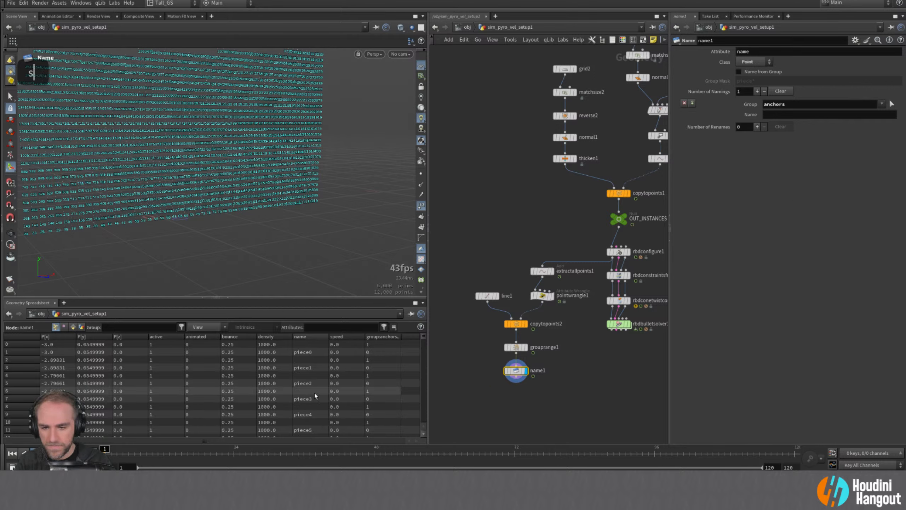
- Move the constraints-from-curves, cone twist and bullet solver nodes together further down the network, level with name1
middle_click_drag(568, 404, 545, 401)
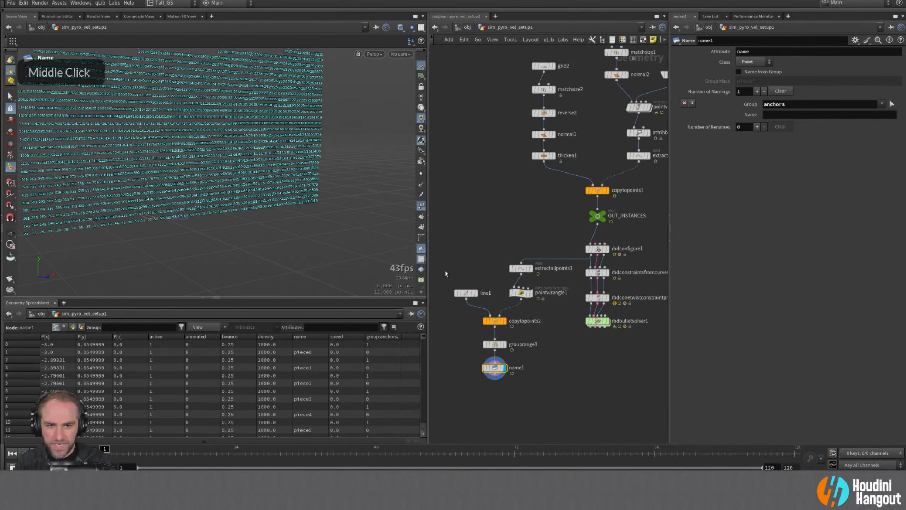
left_click_drag(579, 278, 622, 366)
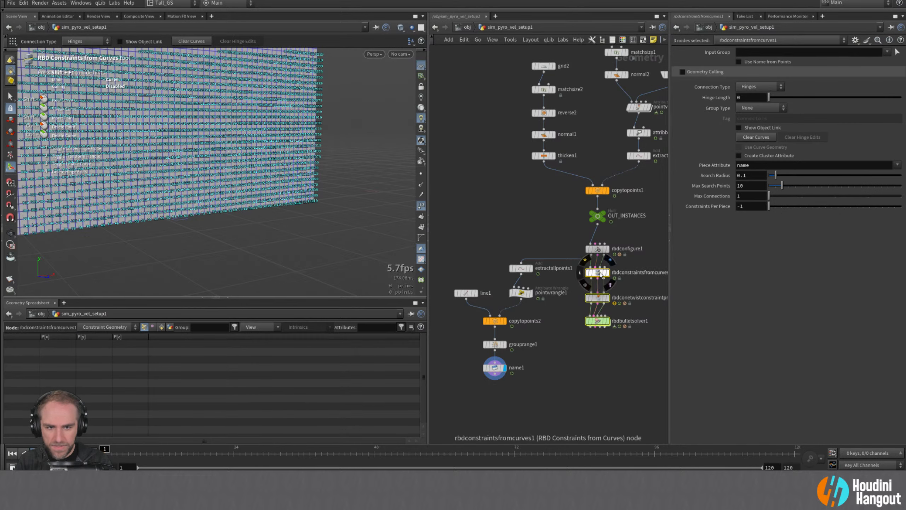
left_click_drag(599, 272, 599, 367)
- Wire name1 into the curve geometry input of rbdconstraintsfromcurves1 and display that node
left_click(599, 367)
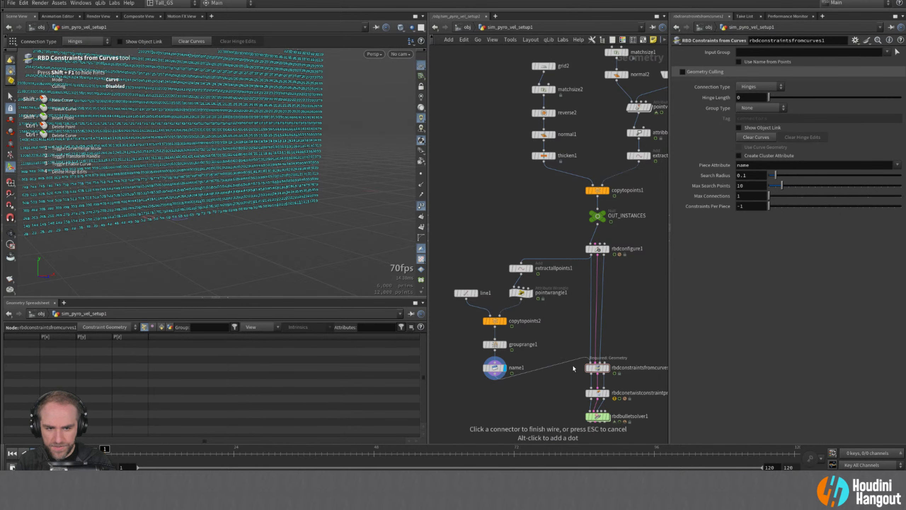
left_click(606, 367)
right_click_drag(209, 182, 152, 186, "alt")
middle_click_drag(151, 186, 225, 218, "alt")
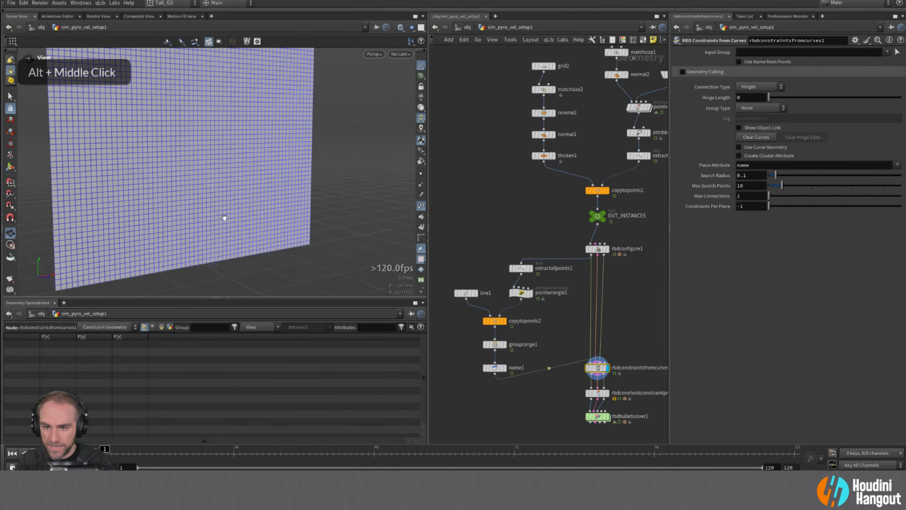
right_click_drag(225, 218, 170, 269, "alt")
double_click(153, 328)
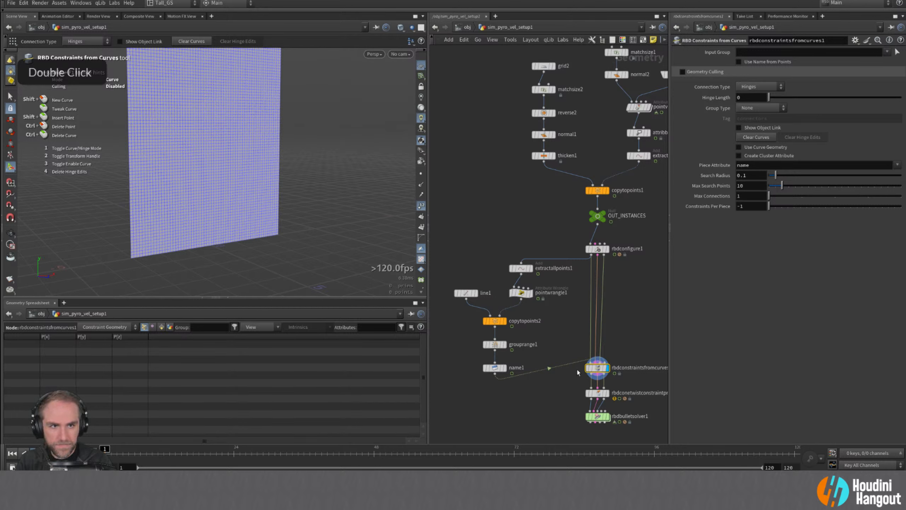
left_click(756, 87)
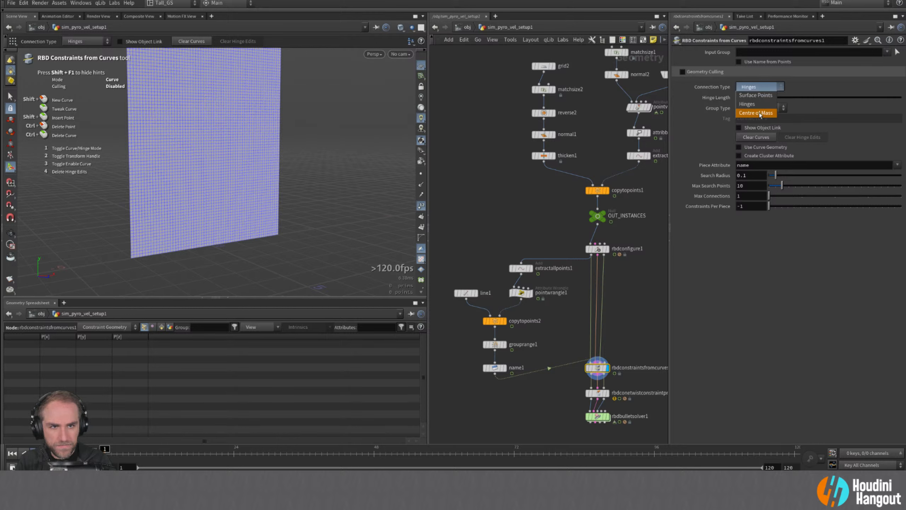
left_click(848, 85)
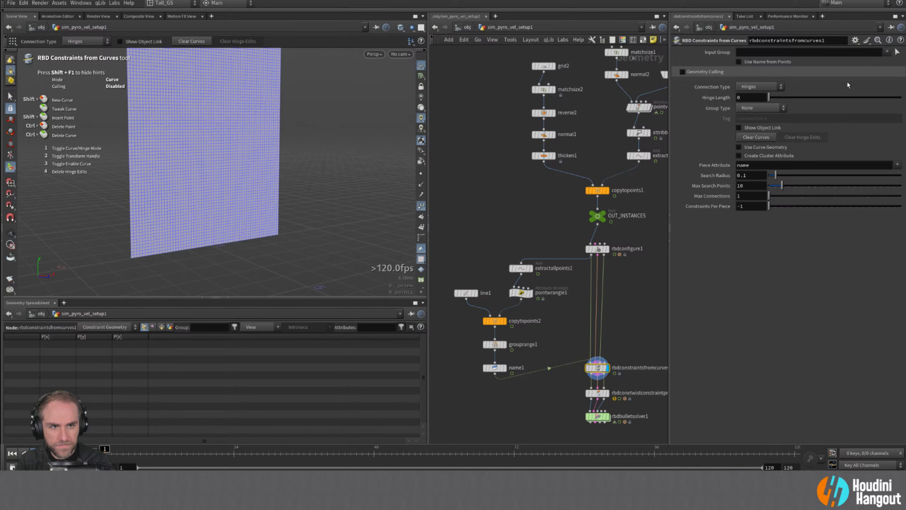
left_click(739, 128)
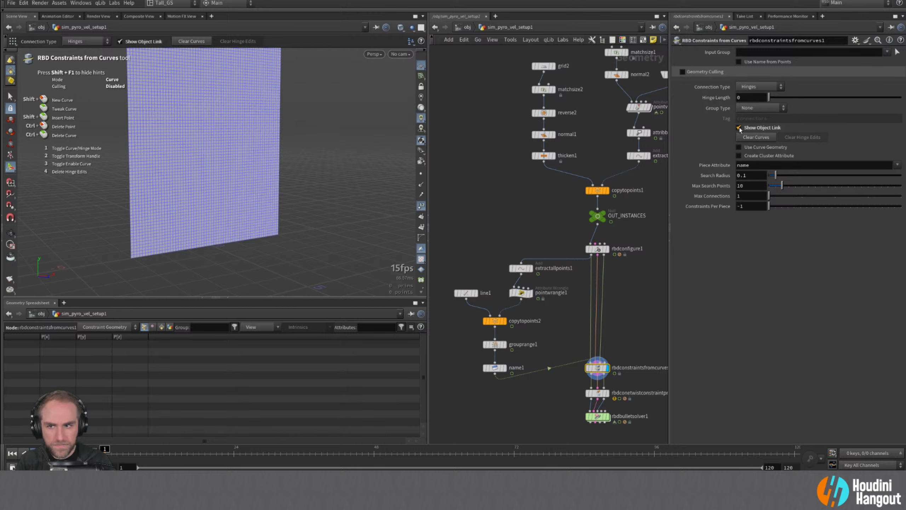
left_click(738, 128)
- Display rbdconetwistconstraintproperties1 and turn off the point numbers in the viewport
left_click(607, 393)
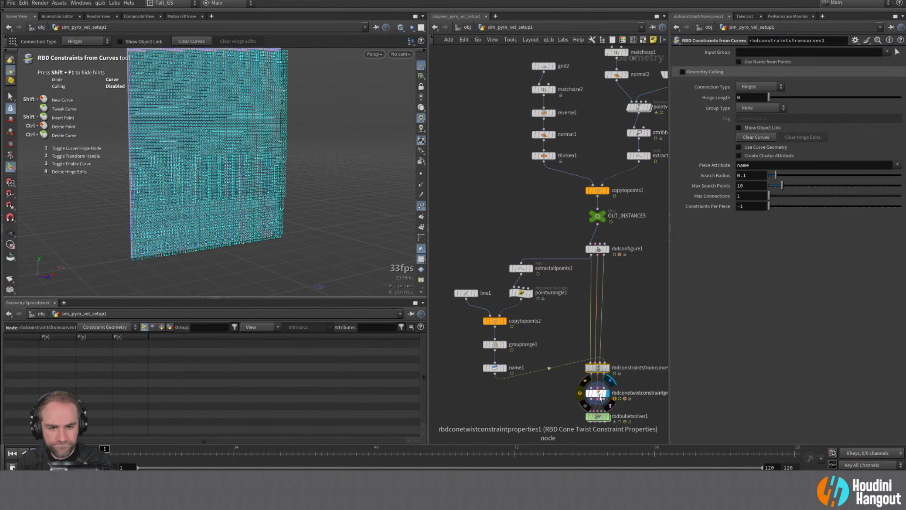
right_click_drag(198, 202, 242, 199, "alt")
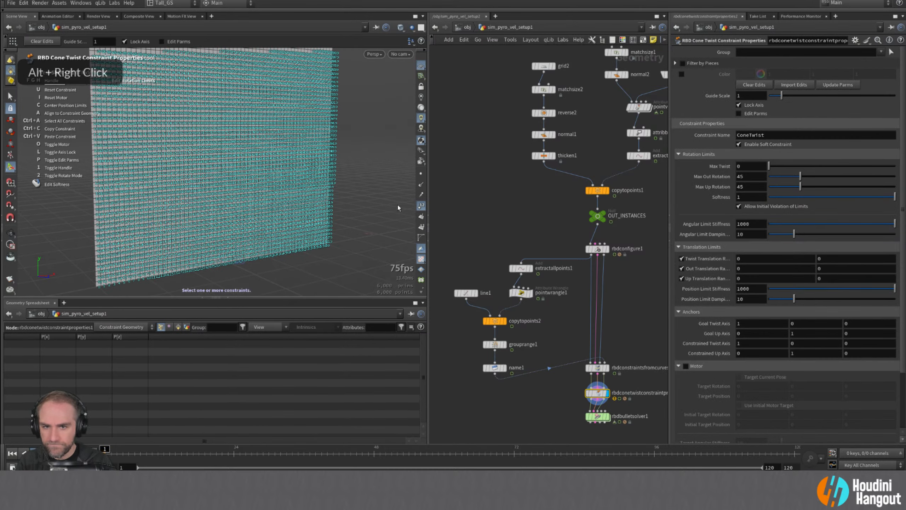
left_click(421, 206)
- Enable Use Curve Geometry on rbdconstraintsfromcurves1 and set its Connection Type to Surface Points
double_click(600, 368)
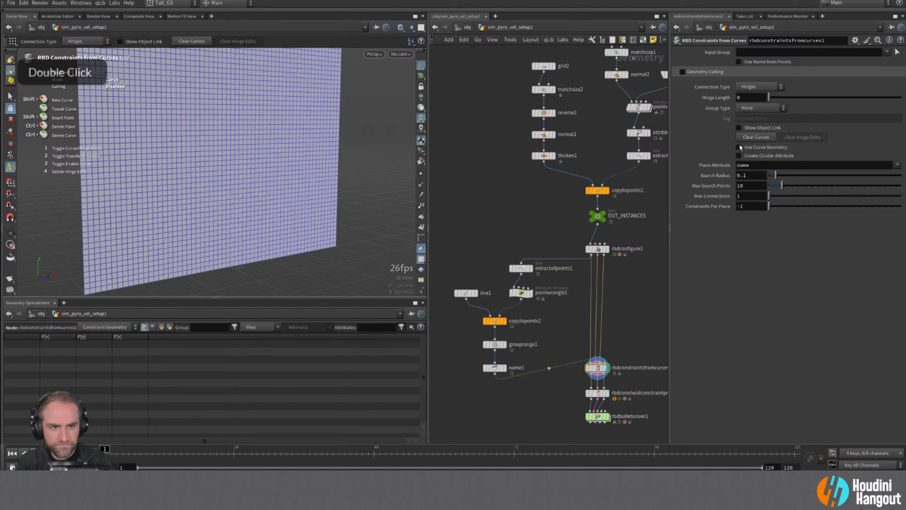
left_click(738, 147)
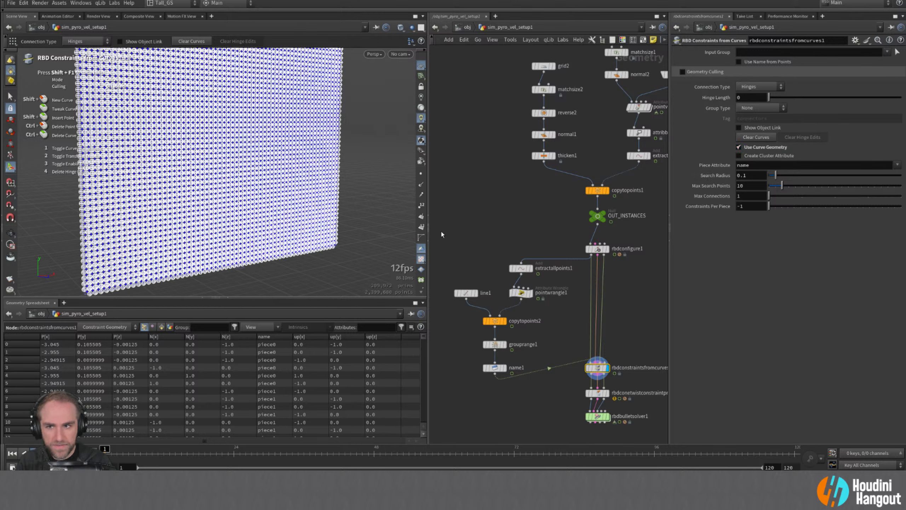
middle_click_drag(84, 202, 83, 202, "alt")
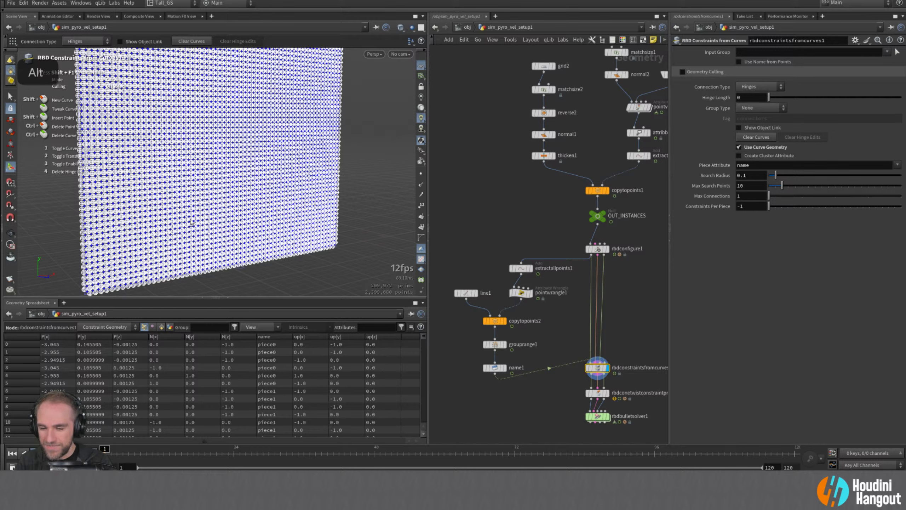
key("1")
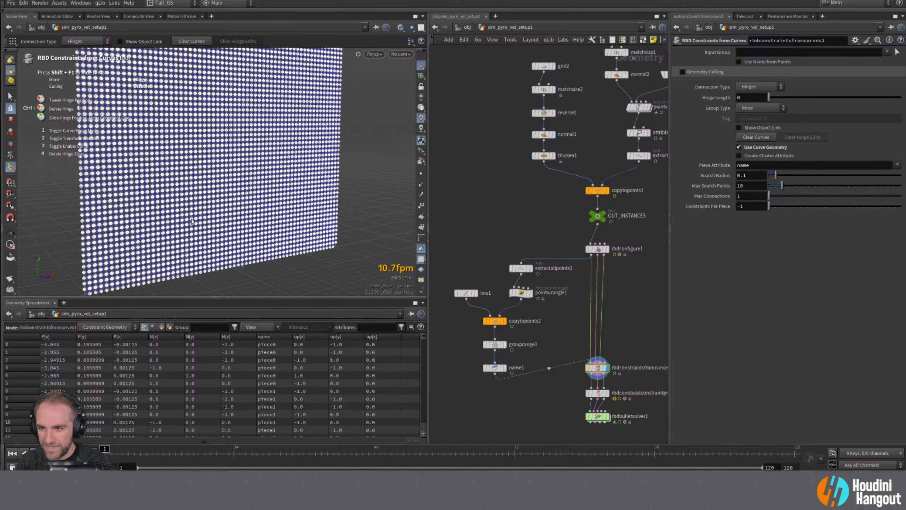
left_click(193, 216, "alt")
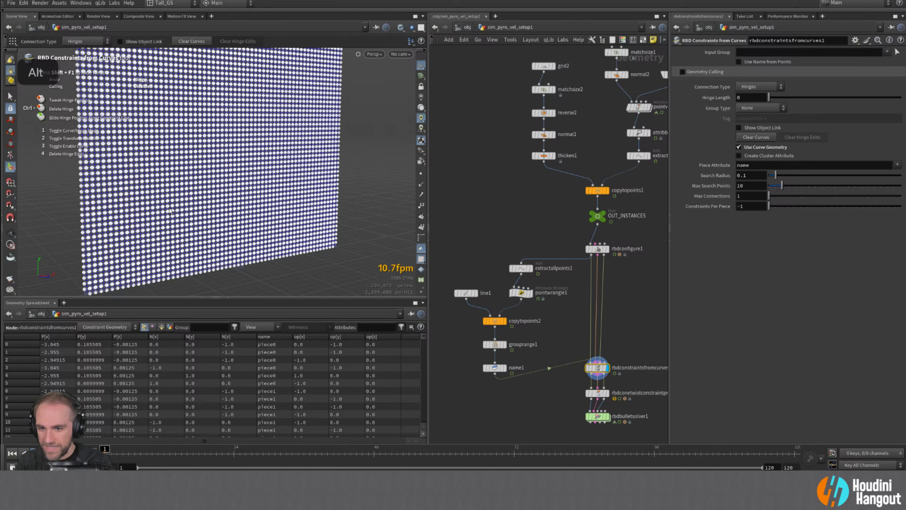
key("alt")
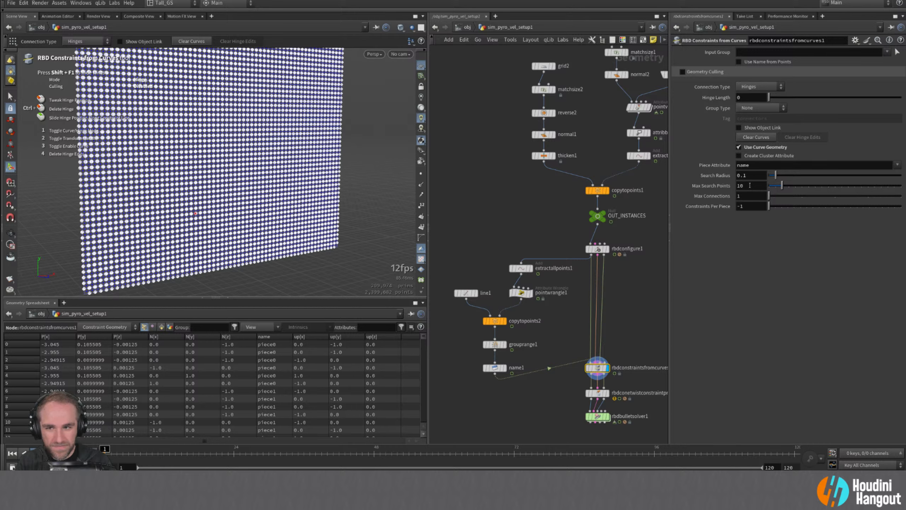
left_click(758, 86)
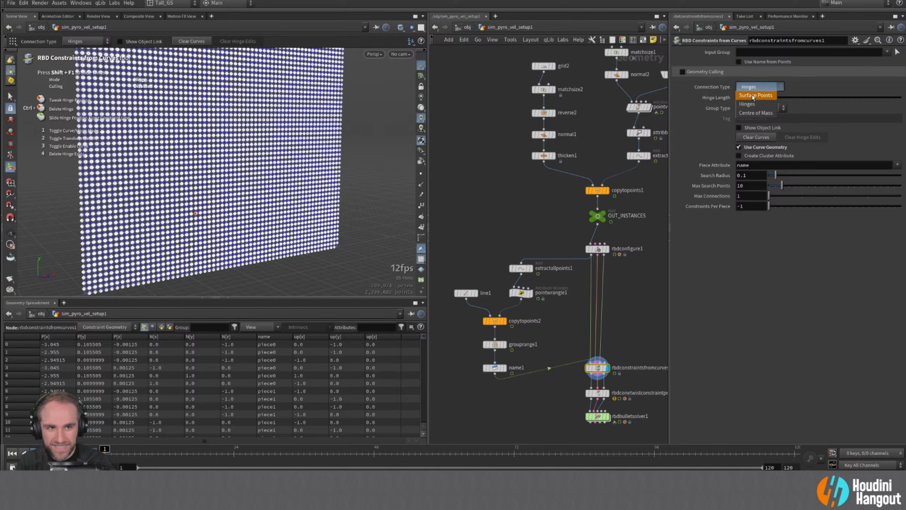
left_click(752, 94)
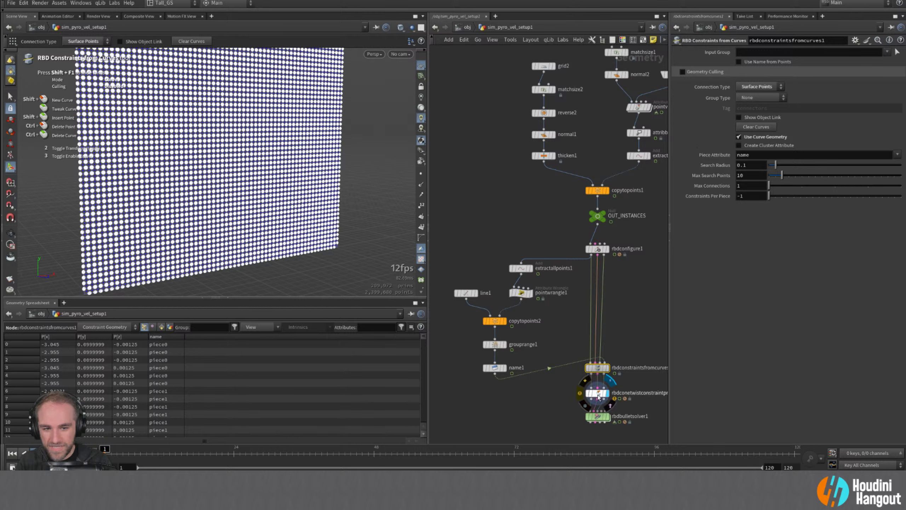
- Display rbdconetwistconstraintproperties1 and examine the generated constraints from several angles
left_click(609, 396)
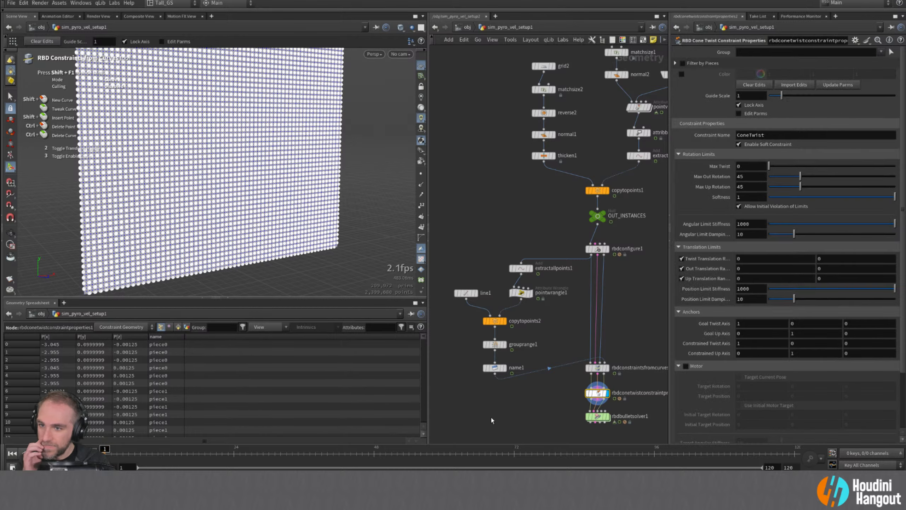
key("alt")
right_click_drag(118, 223, 188, 194, "alt")
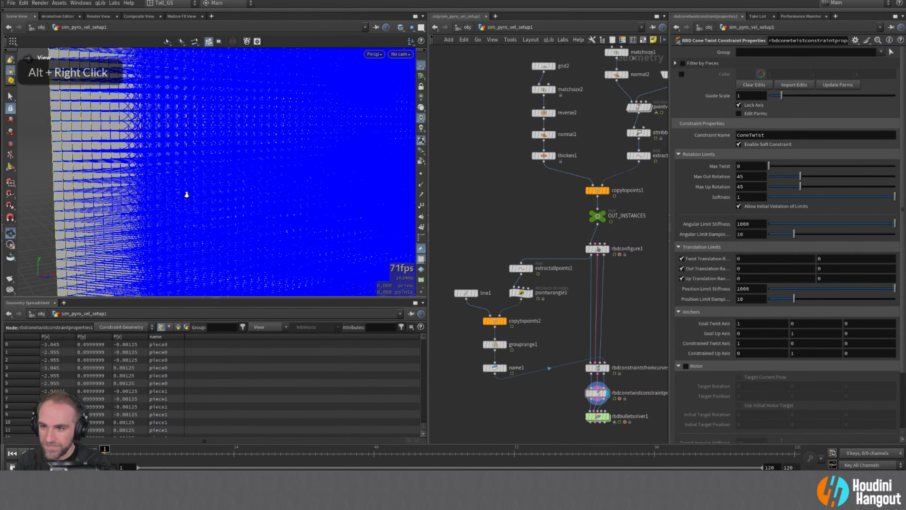
left_click_drag(85, 206, 229, 202, "alt")
right_click_drag(229, 202, 132, 225, "alt")
middle_click_drag(132, 225, 205, 200, "alt")
right_click_drag(205, 200, 123, 214, "alt")
left_click_drag(123, 213, 28, 227, "alt")
middle_click_drag(142, 202, 148, 240, "alt")
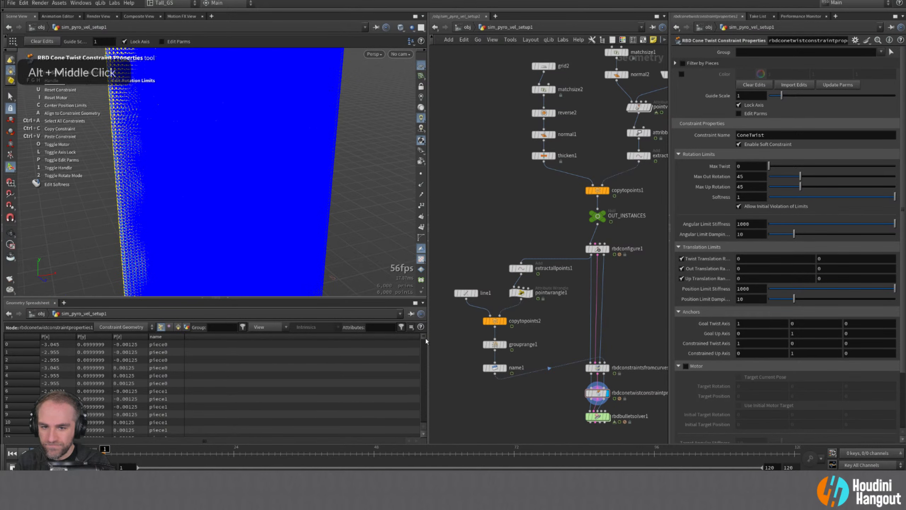
mouse_move(424, 336)
left_mouse_down()
mouse_move(430, 427)
mouse_move(416, 333)
left_mouse_up()
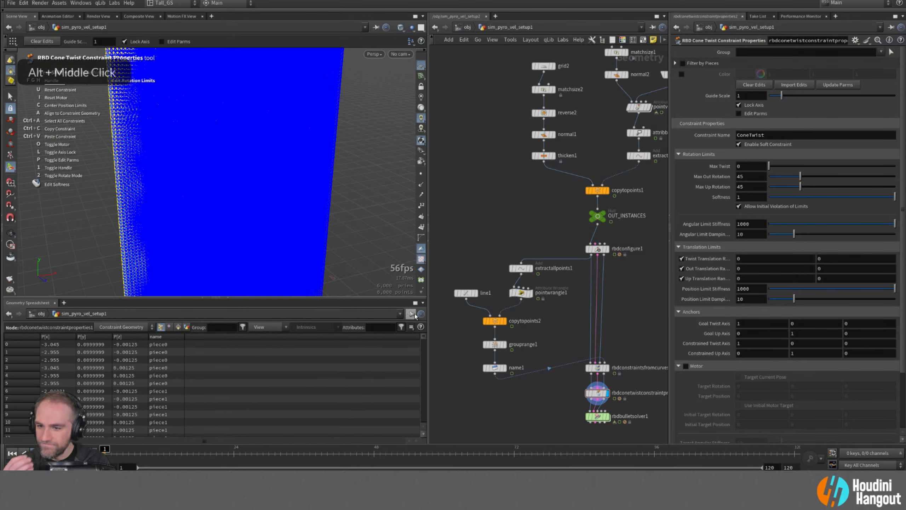
- Display name1 and read the inputs and parameters on the help page of the RBD Constraints From Curves node
double_click(495, 367)
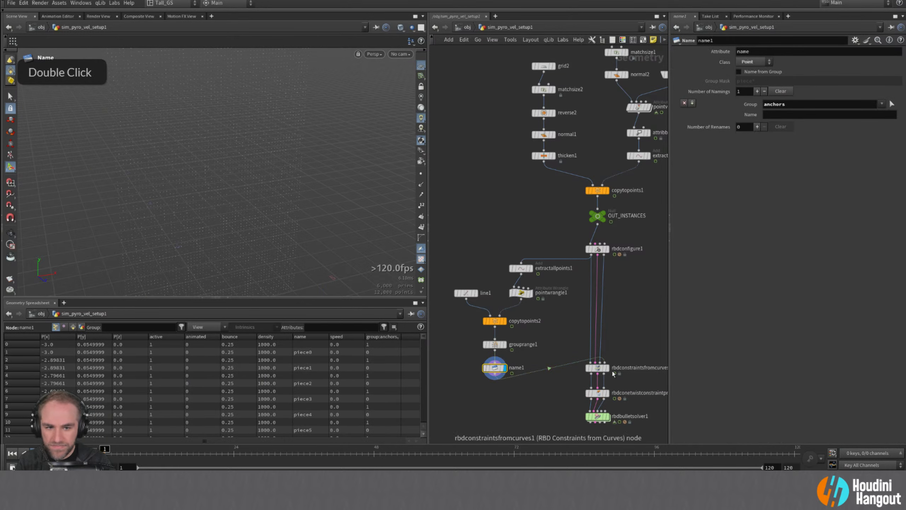
left_click(601, 369)
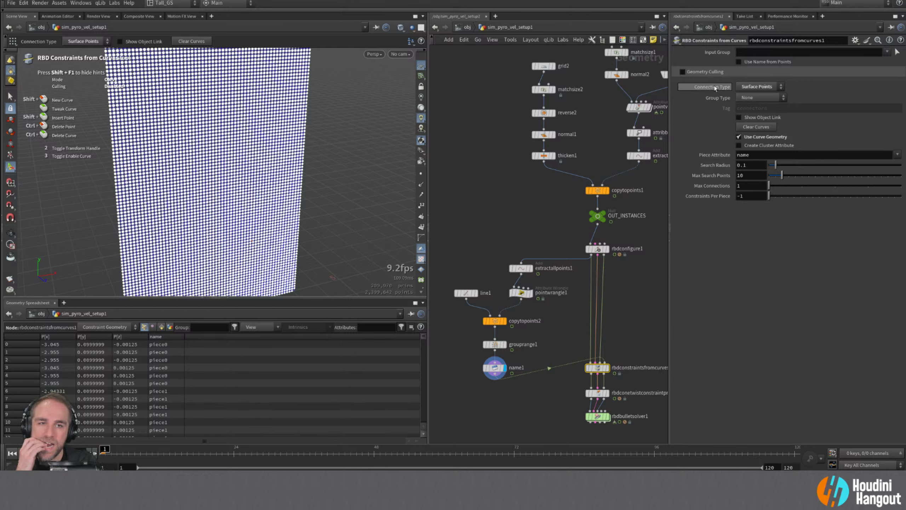
left_click(900, 40)
left_click_drag(227, 204, 2, 205)
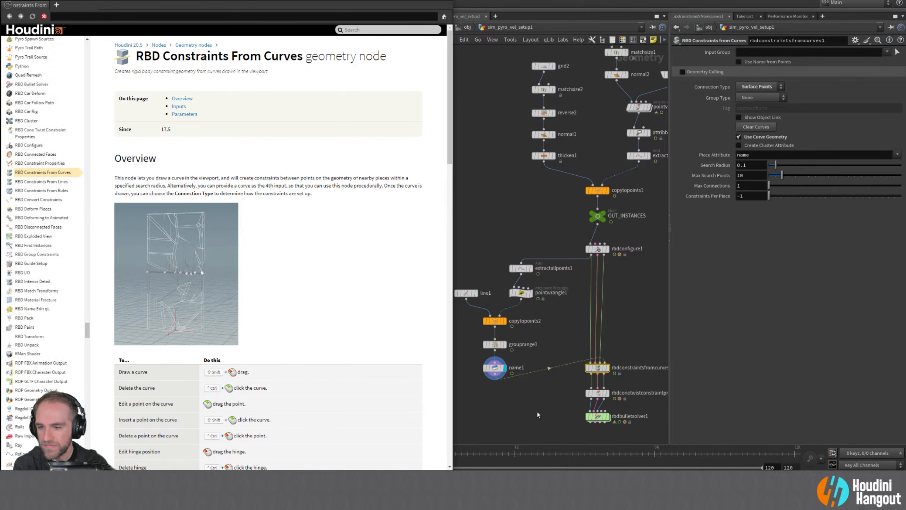
scroll(297, 266, "down", 6)
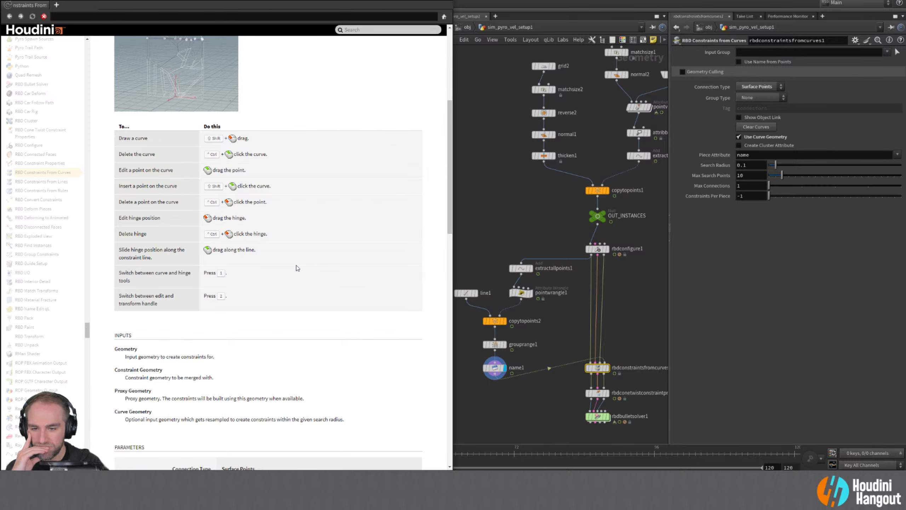
scroll(298, 268, "down", 6)
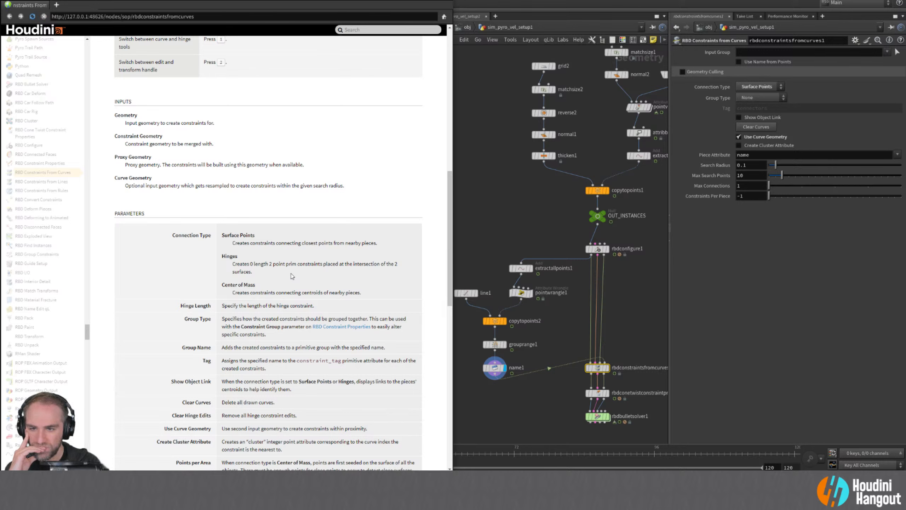
scroll(291, 273, "down", 3)
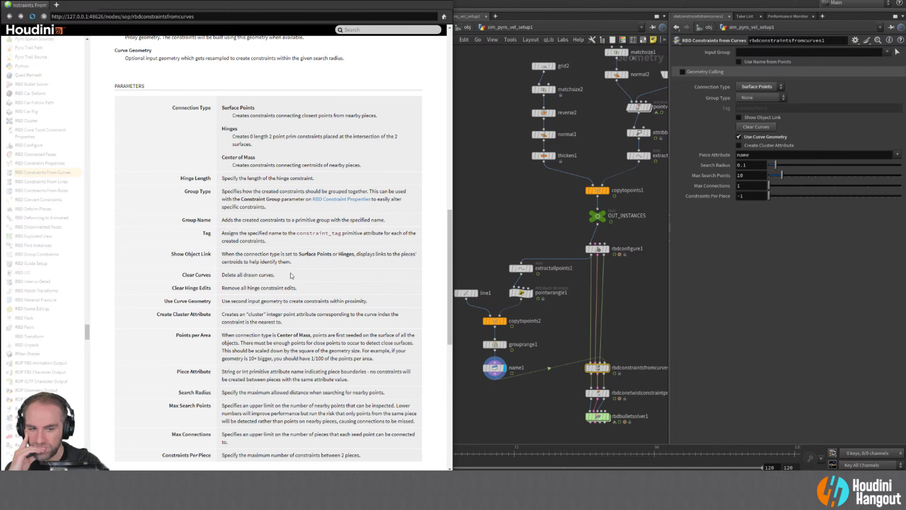
scroll(291, 274, "down", 3)
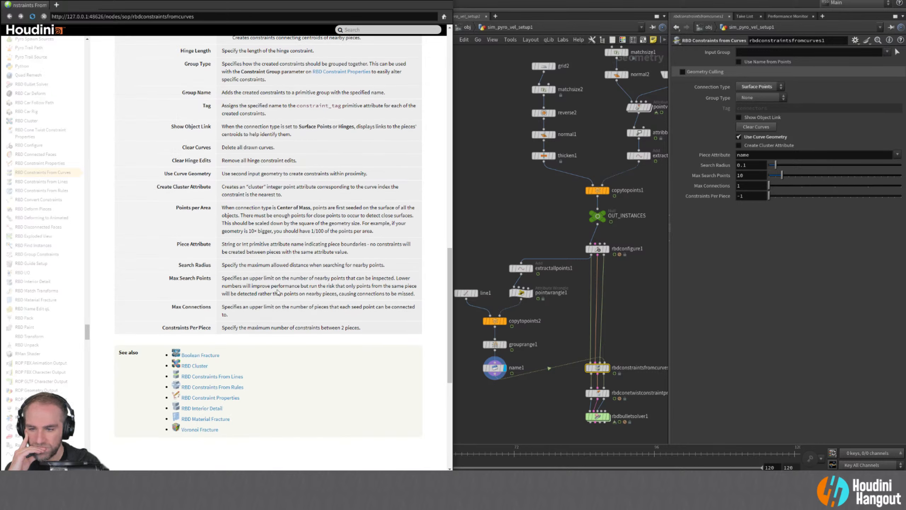
- Check the RBD Constraints From Lines help page, return to the previous page and close the help
left_click(213, 377)
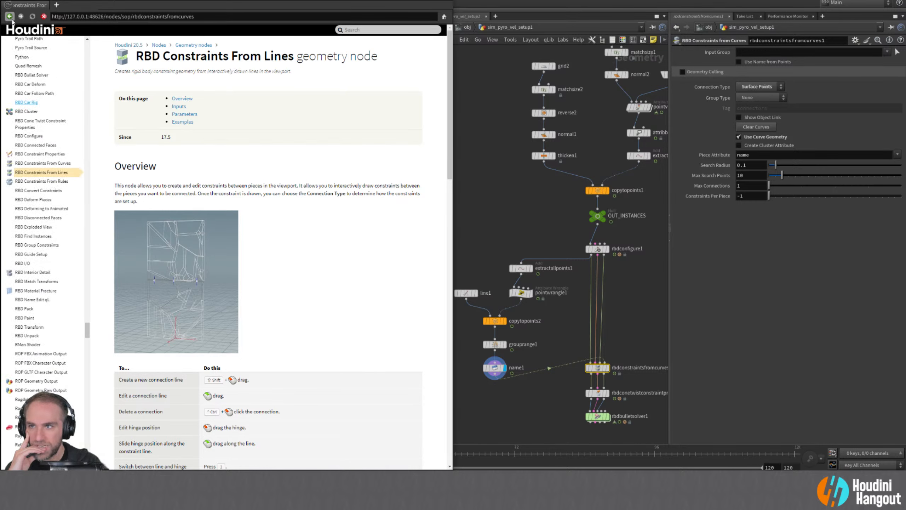
double_click(11, 16)
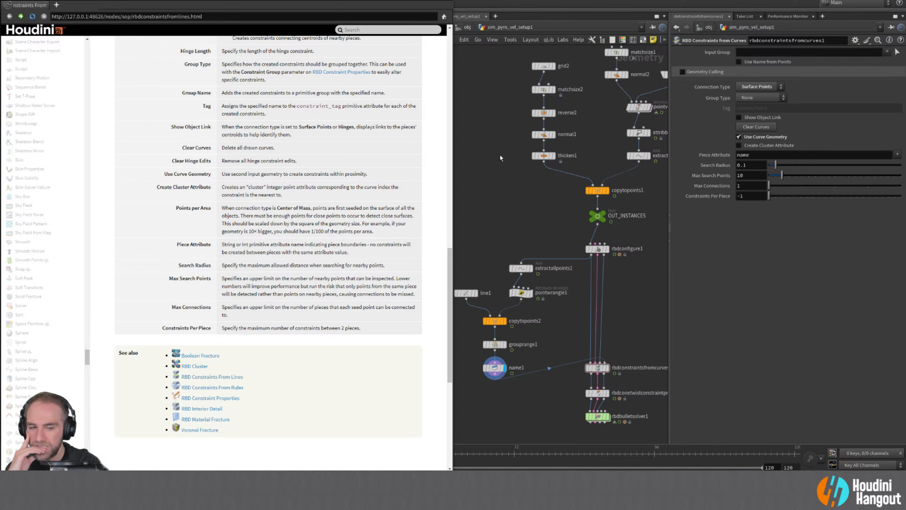
left_click(421, 3)
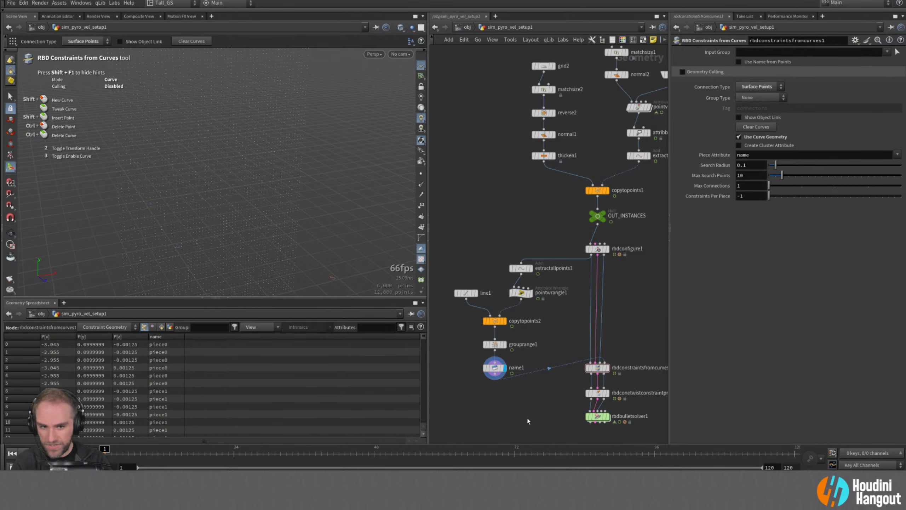
- Add a Merge node between name1 and the constraint chain
key("Tab")
key("Return")
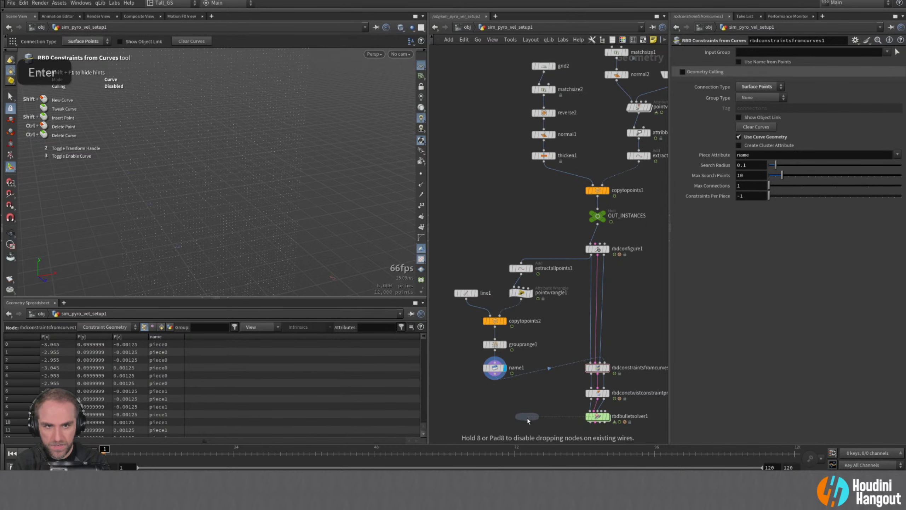
left_click(543, 385)
- Detach rbdconstraintsfromcurves1 and feed name1 plus rbdconfigure1's constraint output through merge1 into rbdconetwistconstraintproperties1
key("y")
mouse_move(559, 360)
left_mouse_down()
mouse_move(573, 383)
mouse_move(570, 352)
mouse_move(661, 348)
left_mouse_up()
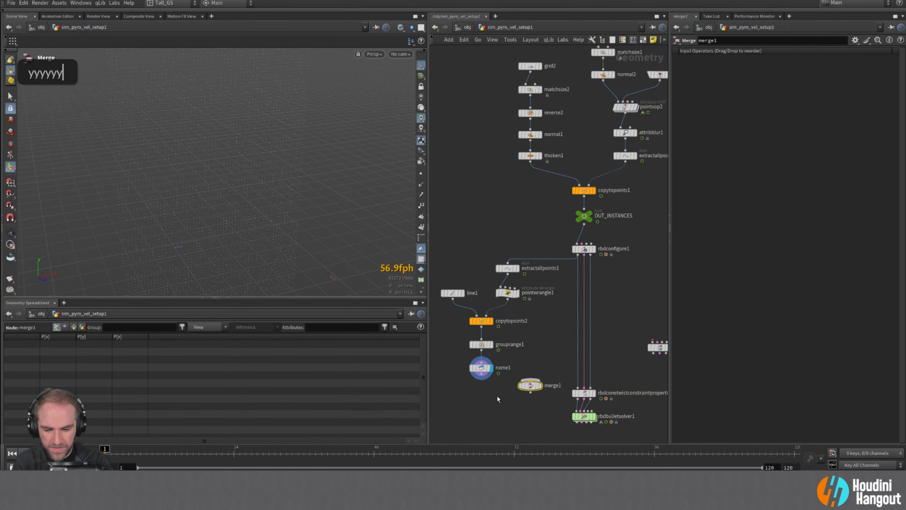
double_click(484, 377)
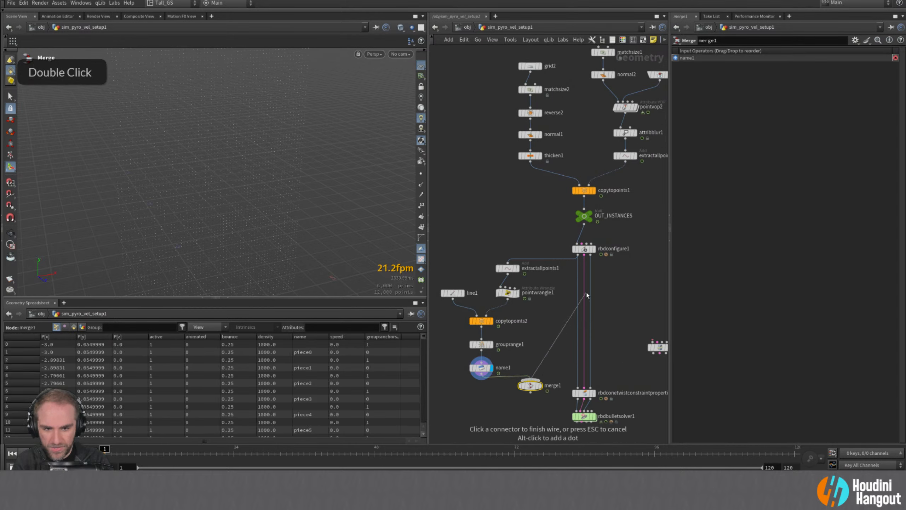
left_click(584, 255)
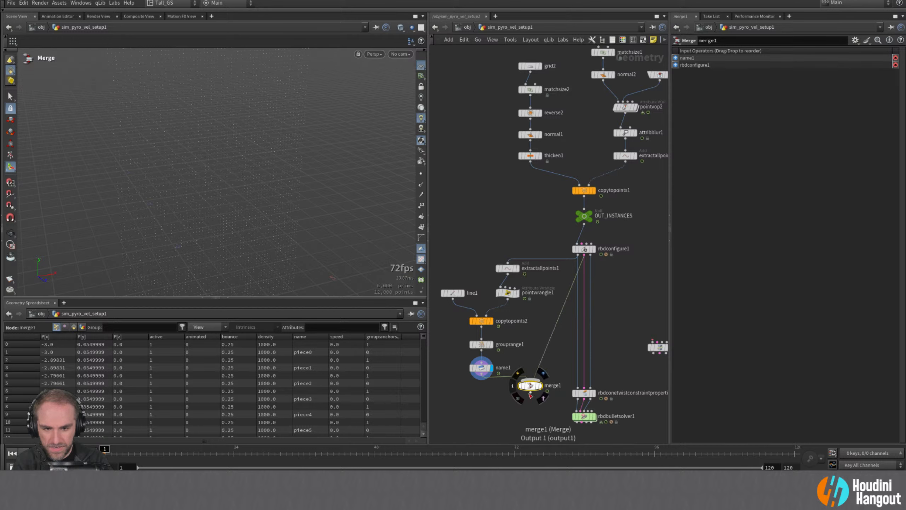
left_click(531, 392)
left_click(576, 386)
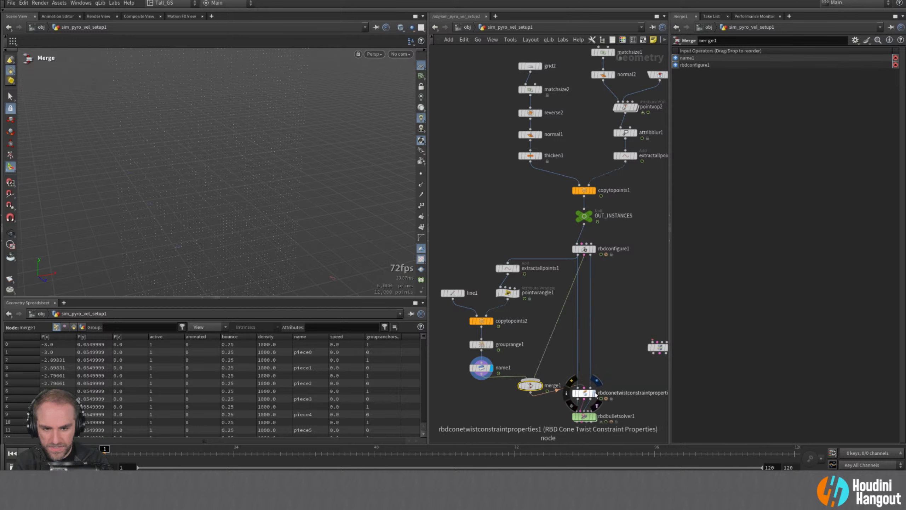
- Display rbdconetwistconstraintproperties1 and examine the merged constraints in the viewport and their point attributes in the spreadsheet
double_click(585, 395)
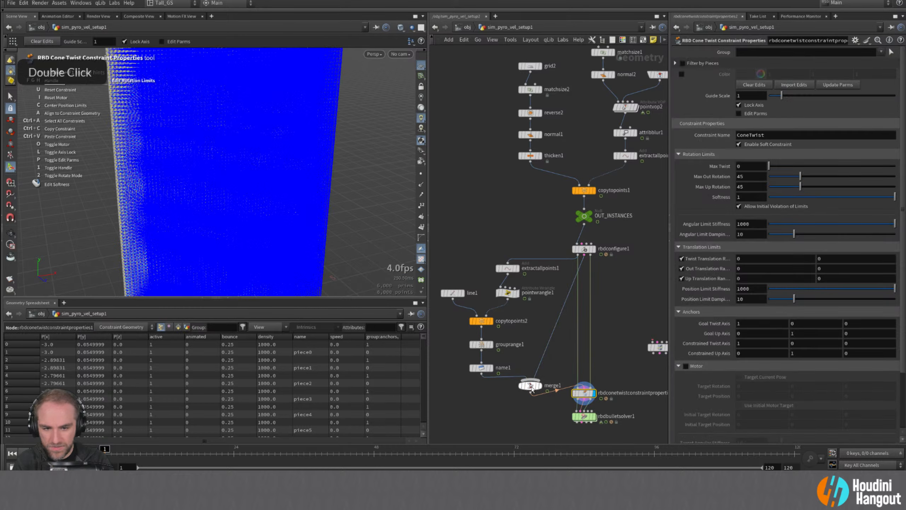
left_click(531, 385)
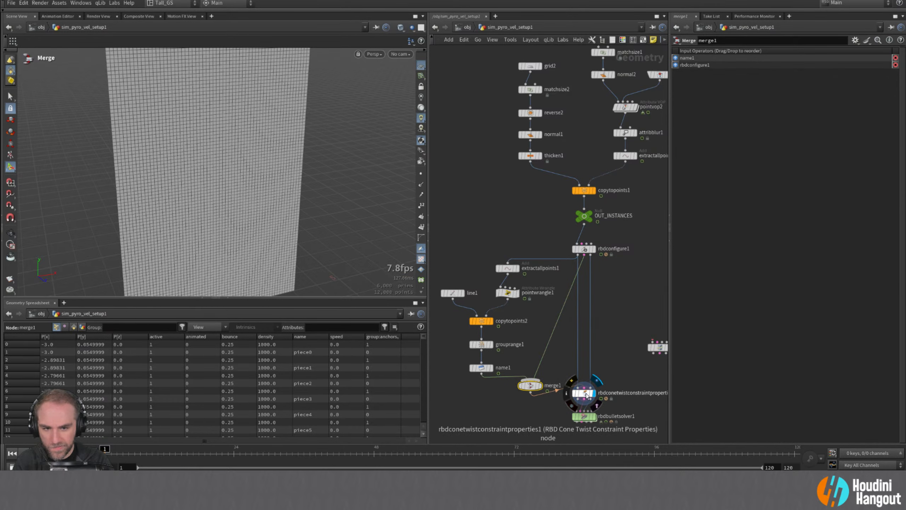
left_click(583, 393)
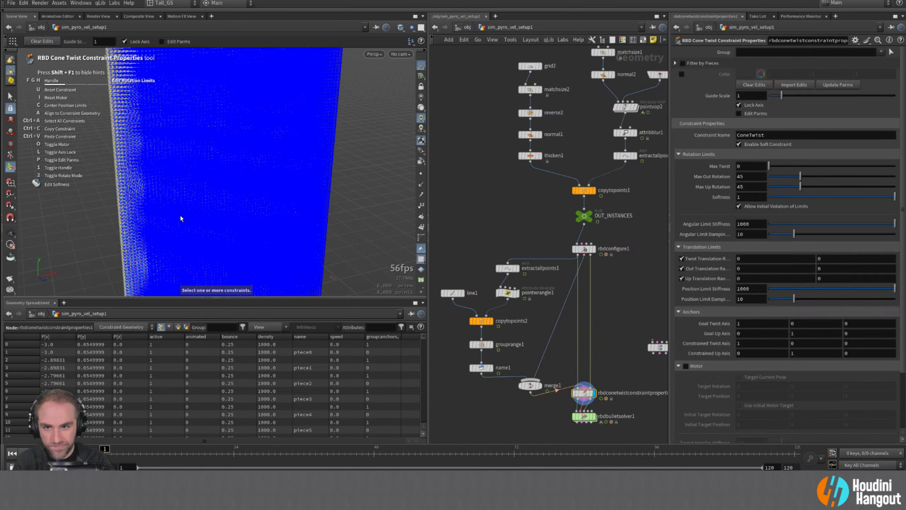
scroll(279, 361, "down", 16)
scroll(279, 360, "down", 20)
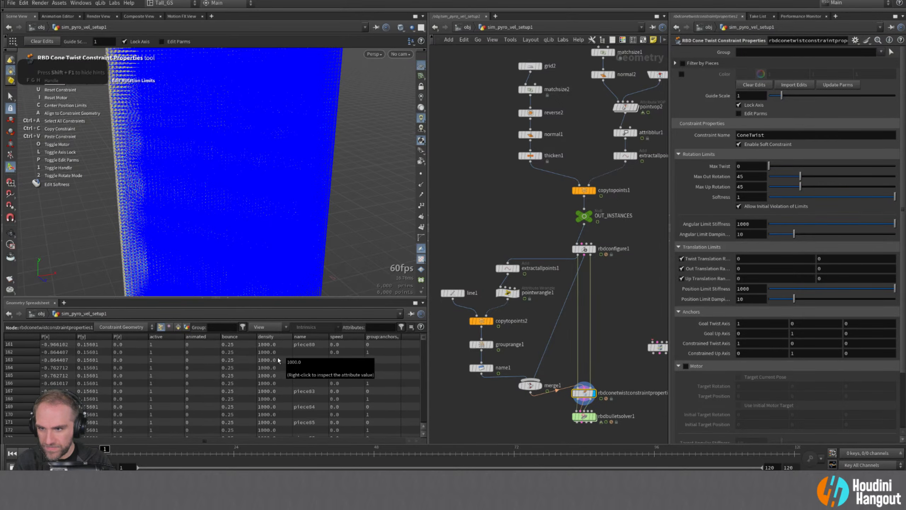
right_click_drag(214, 107, 239, 85, "alt")
left_click_drag(238, 85, 172, 166, "alt")
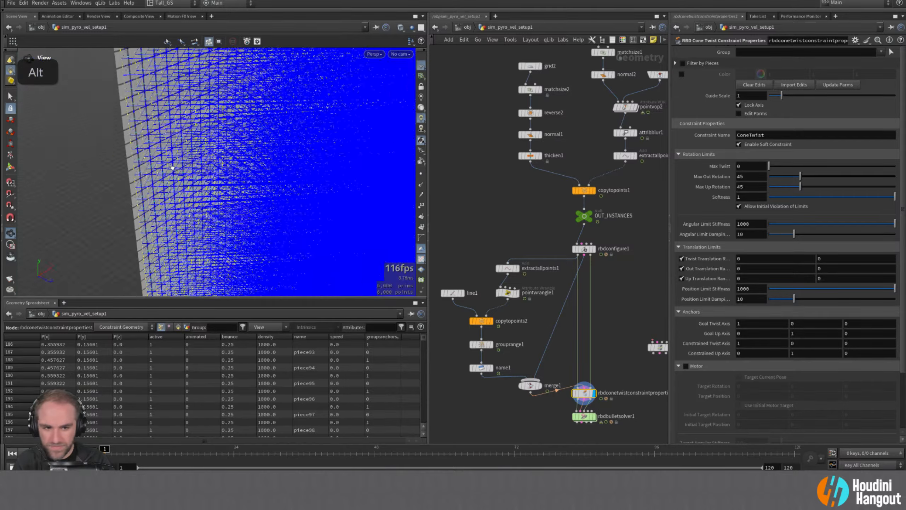
right_click_drag(172, 166, 128, 190, "alt")
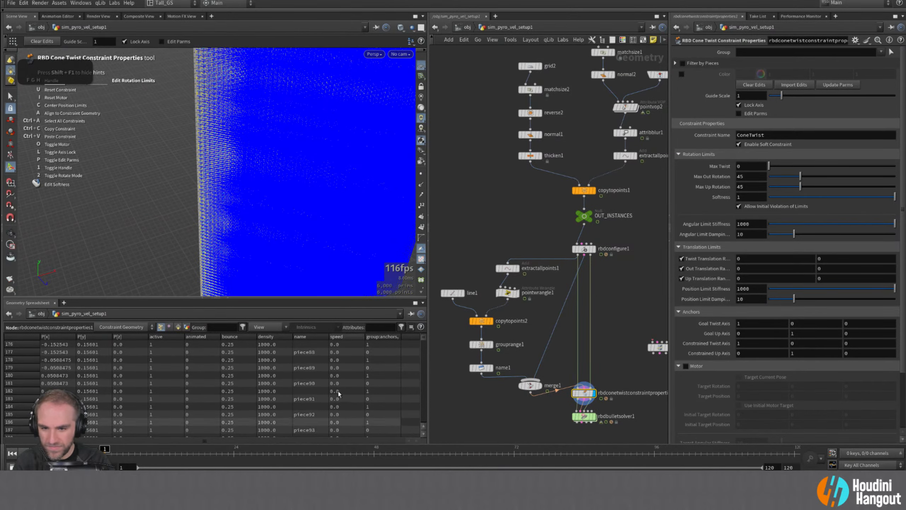
scroll(337, 392, "up", 10)
scroll(337, 392, "up", 3)
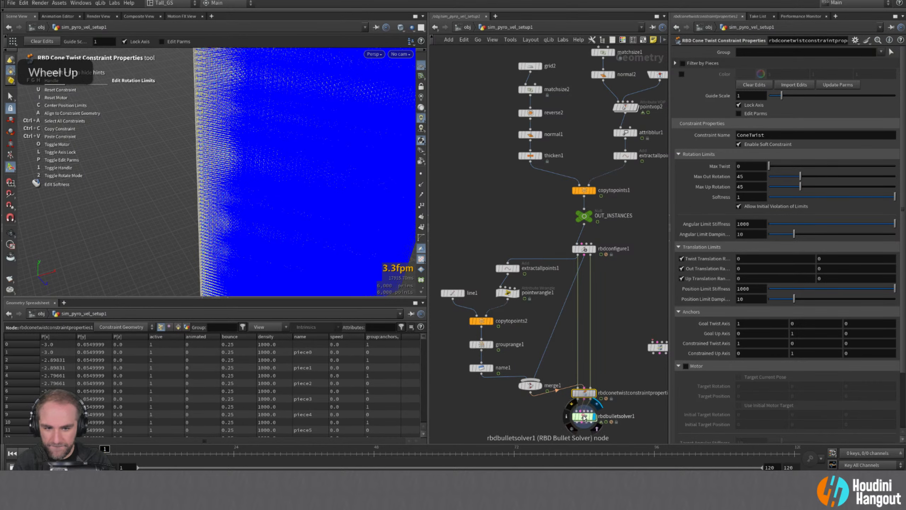
- Display rbdbulletsolver1 and compare its constraint geometry with that of rbdconfigure1
left_click(595, 419)
left_click_drag(285, 214, 309, 199, "alt")
middle_click_drag(309, 198, 296, 193, "alt")
key("Return")
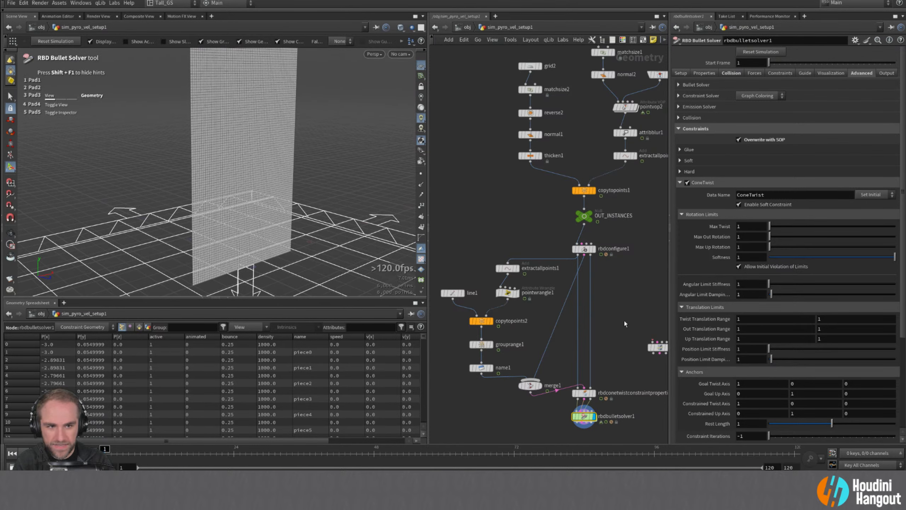
left_click(582, 250)
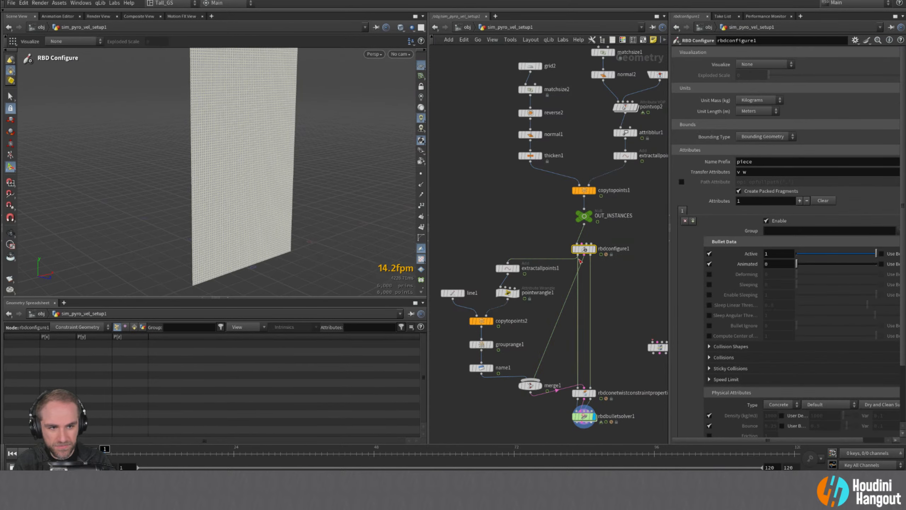
left_click(584, 417)
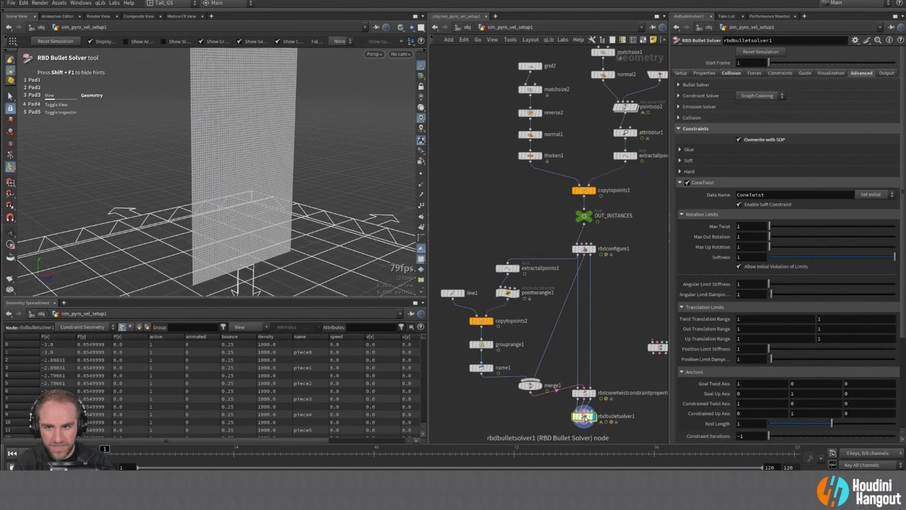
left_click(585, 250)
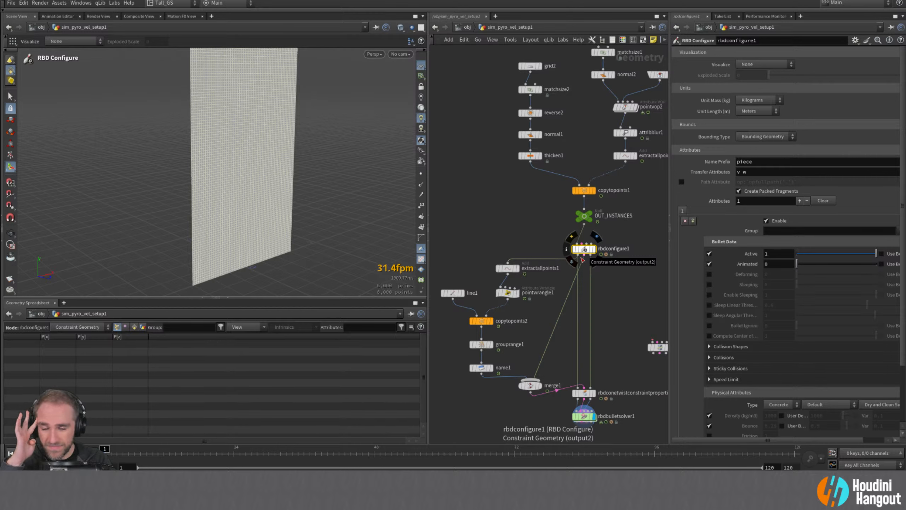
- Add a Point Wrangle node in the network between normal2 and copytopoints1
middle_click_drag(549, 211, 491, 268)
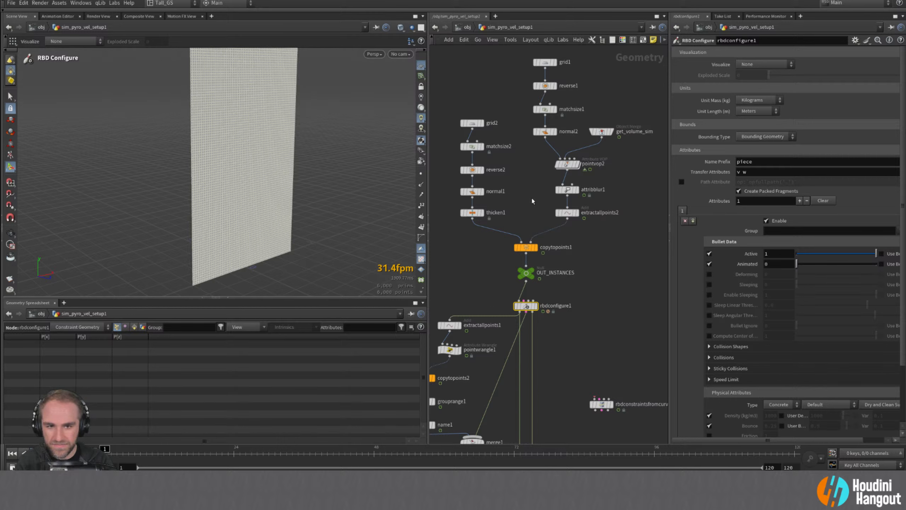
key("Tab")
type("norma;l")
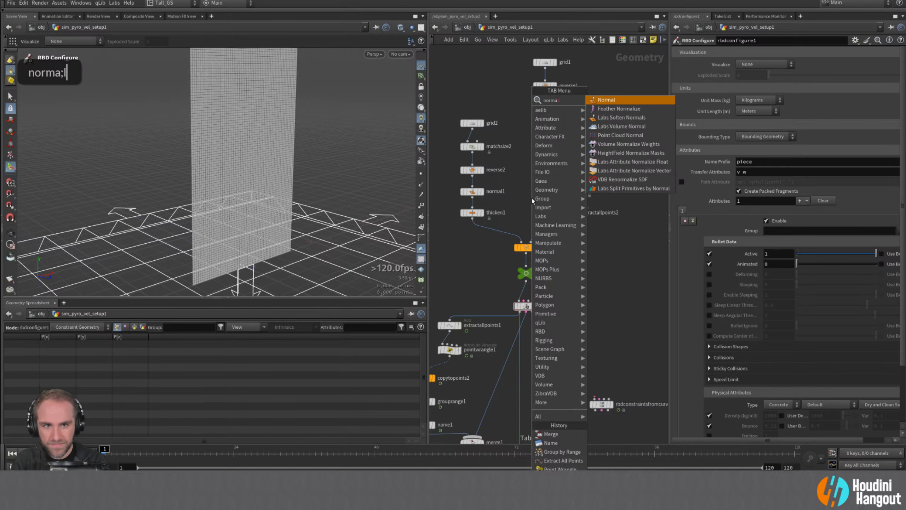
key("BackSpace")
key("BackSpace")
key("BackSpace")
key("BackSpace")
key("BackSpace")
key("BackSpace")
key("BackSpace")
type("p")
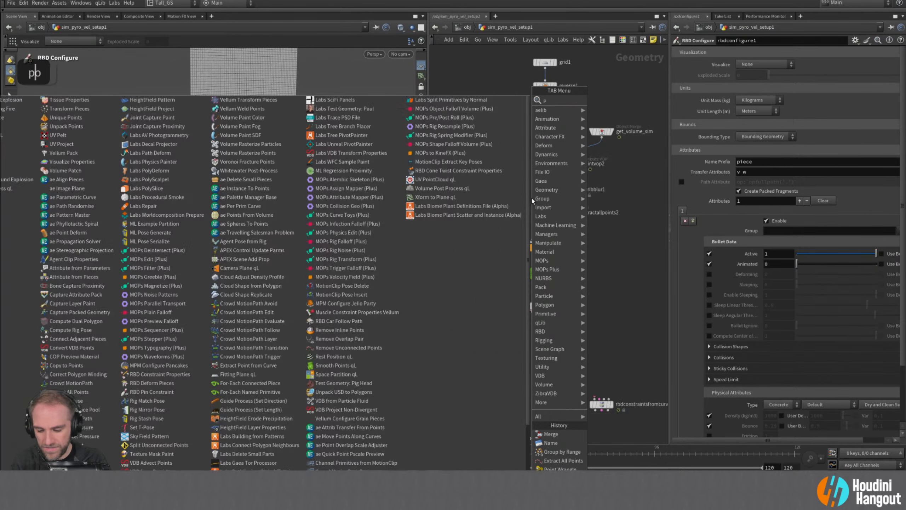
type("oint wr")
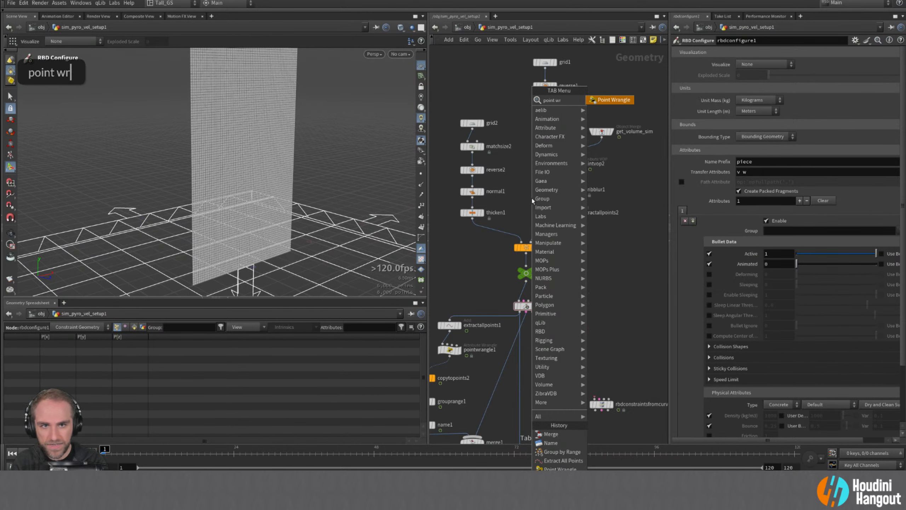
key("Return")
left_click(530, 214)
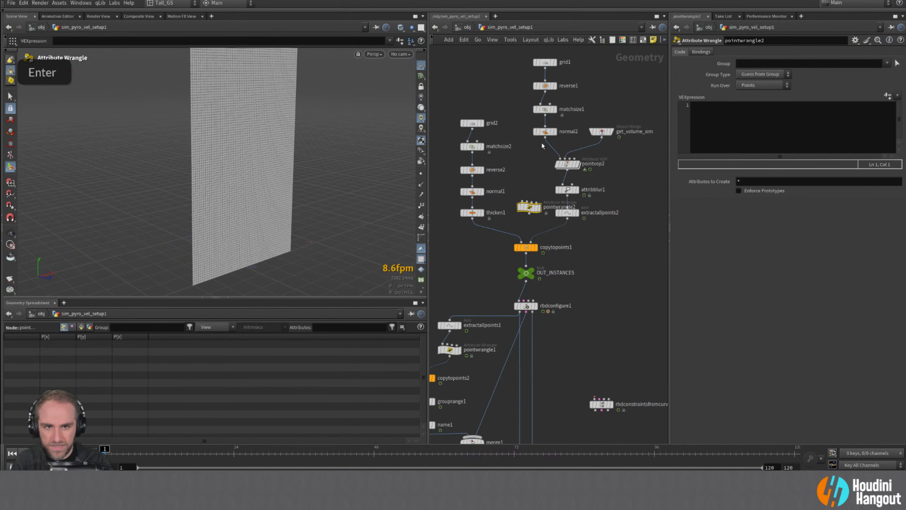
- Connect normal2 to the first input of pointwrangle2 and its output to the target points input of copytopoints1
left_click(544, 136)
left_click(522, 202)
left_click(529, 214)
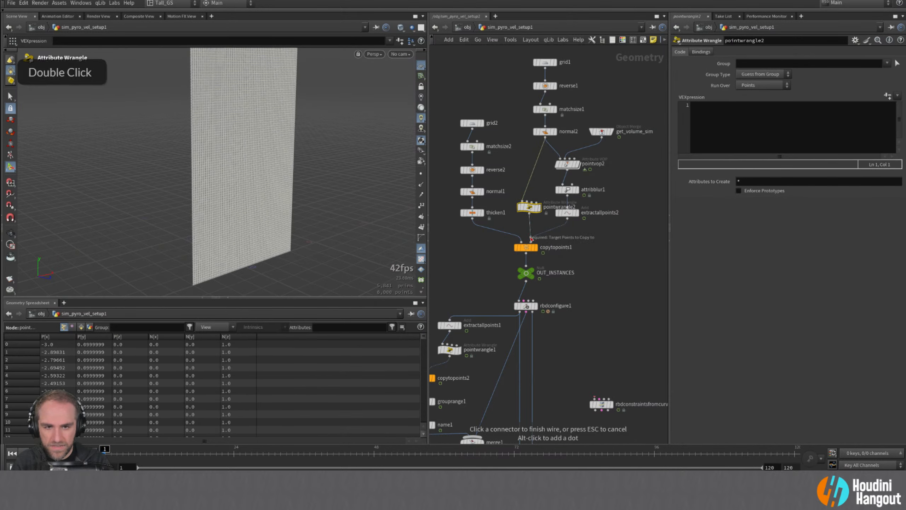
left_click(530, 242)
- Write the expression v@N = {0,1,0}; in pointwrangle2 and apply it
left_click(708, 120)
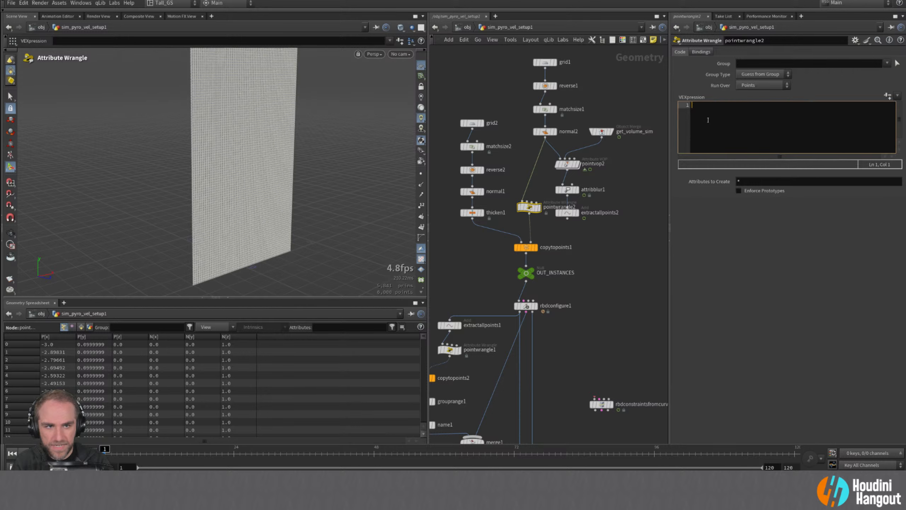
type("v@N")
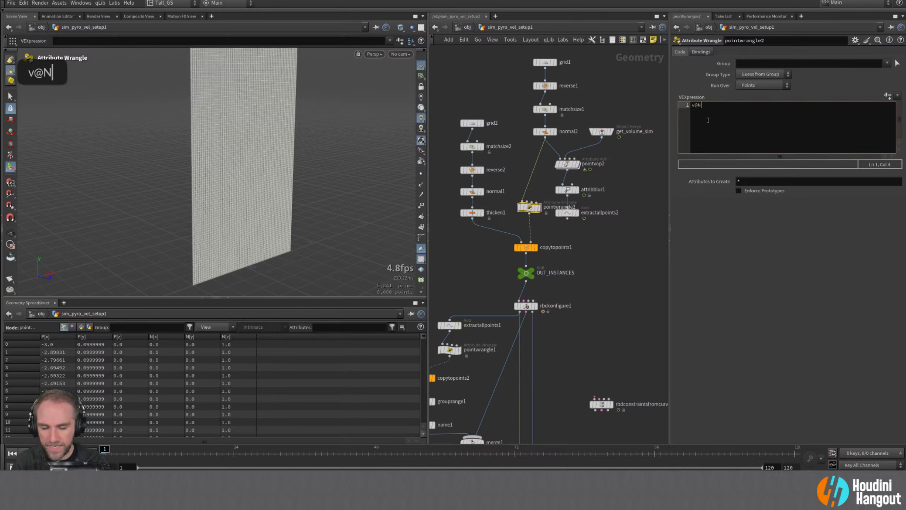
type(" = ")
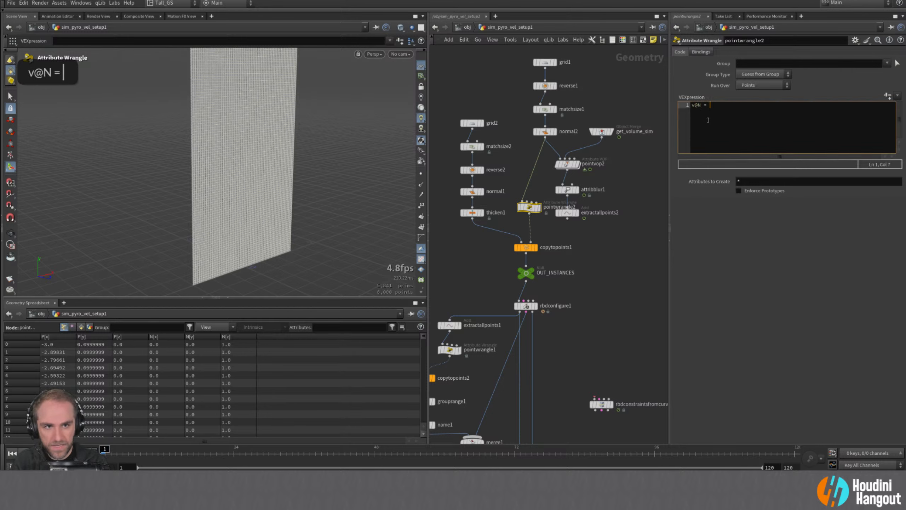
type("{")
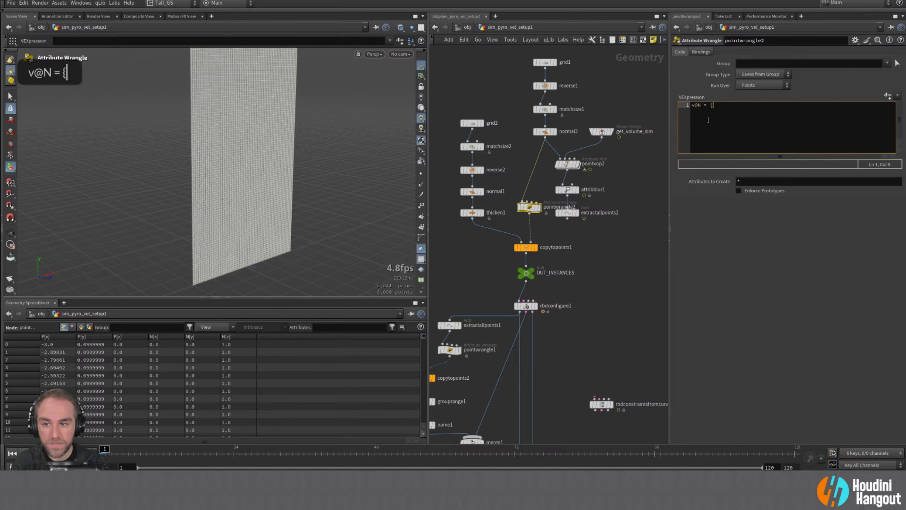
type("0,1")
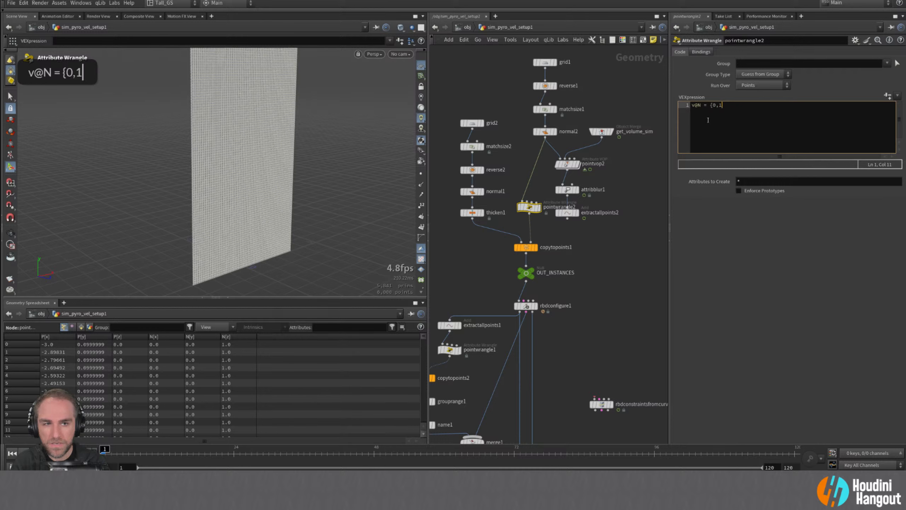
type(",0};")
key("ctrl+Return")
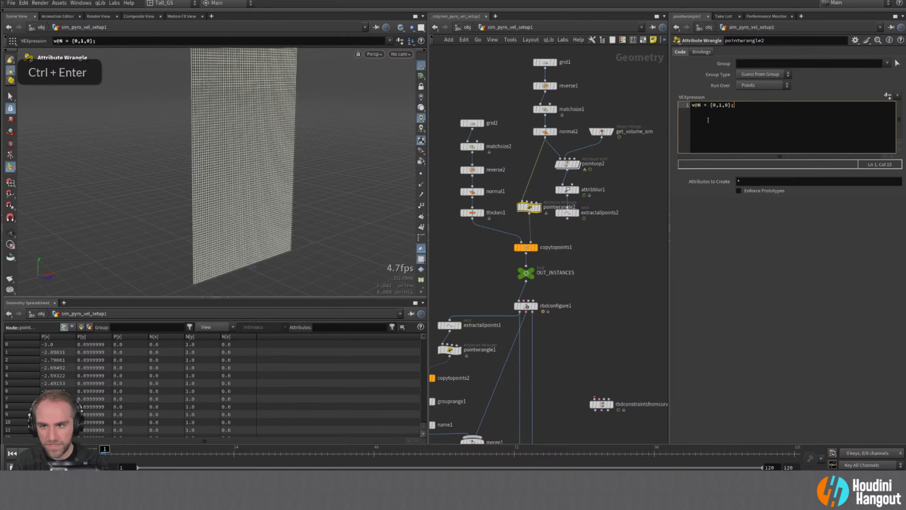
- Examine the reoriented pieces, displaying rbdconfigure1 and the constraints of rbdconetwistconstraintproperties1
right_click(259, 214, "alt")
right_click_drag(290, 156, 271, 154, "alt")
left_click_drag(271, 155, 320, 157, "alt")
middle_click_drag(478, 248, 473, 201, "alt")
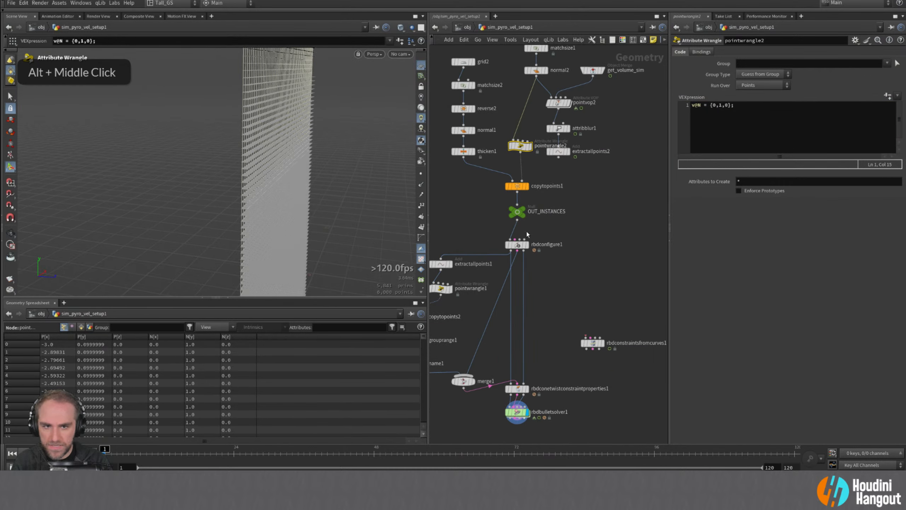
double_click(517, 245)
middle_click_drag(533, 380, 533, 316, "alt")
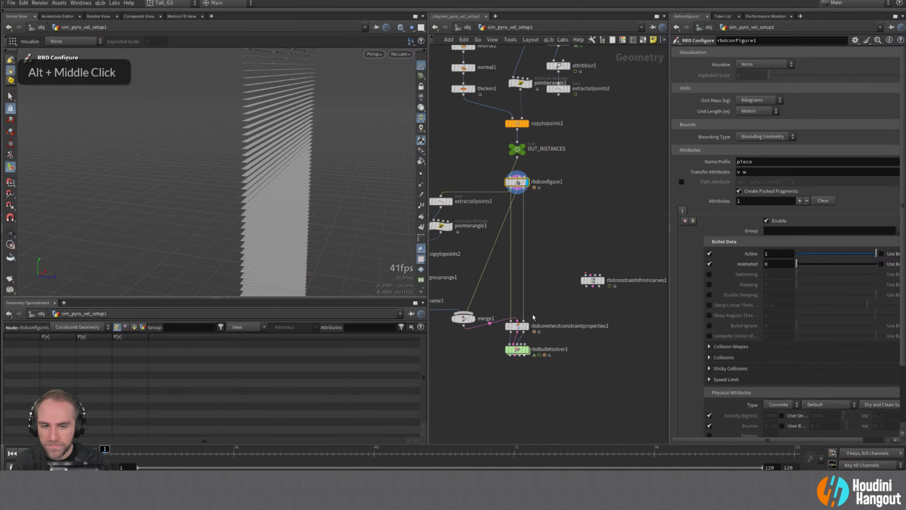
double_click(516, 325)
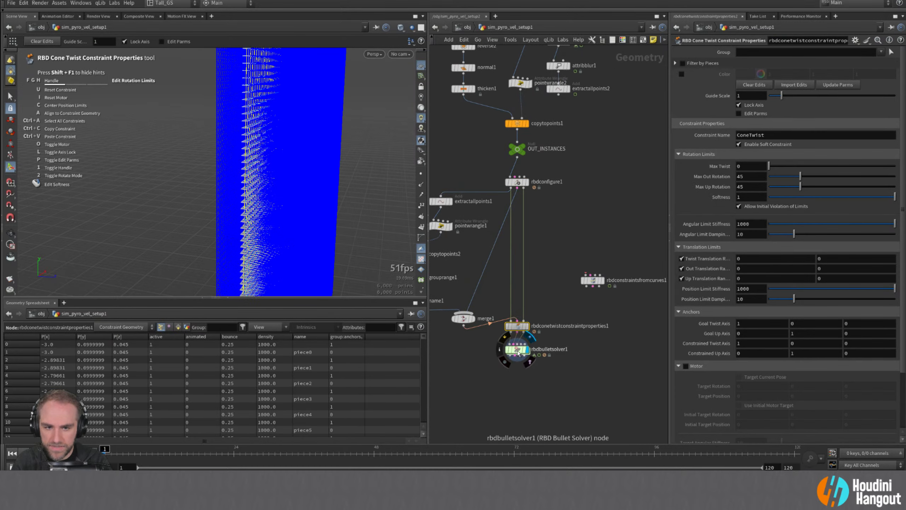
- Display rbdbulletsolver1, play the simulation while viewing the whole panel, and rewind to frame 1
double_click(518, 352)
left_click_drag(317, 238, 361, 208, "alt")
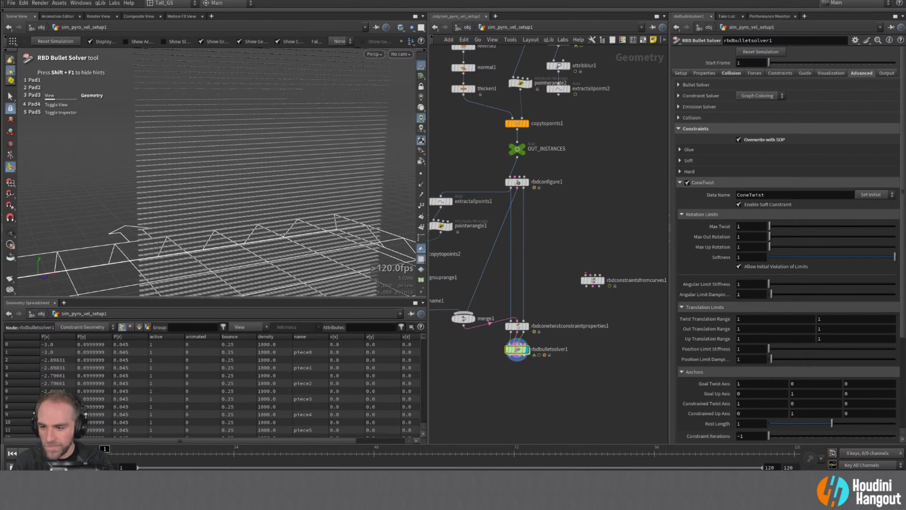
key("Up")
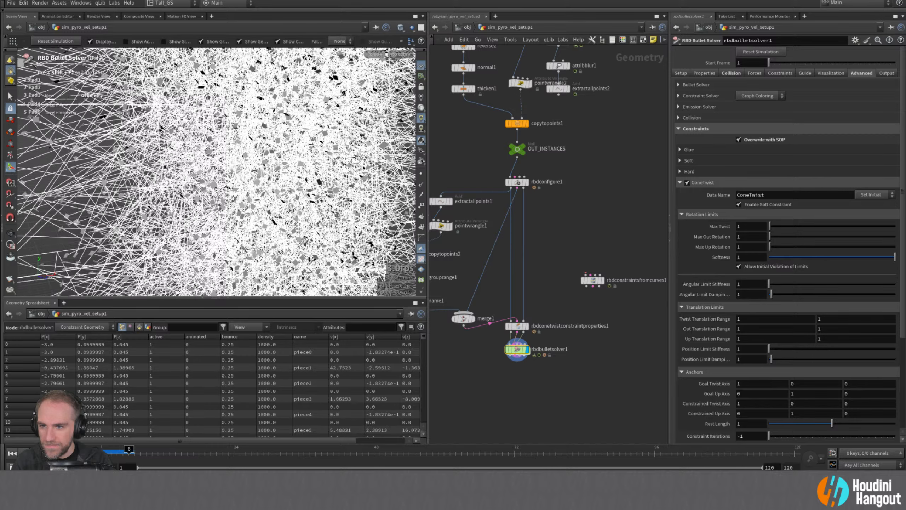
left_click(12, 453)
right_click_drag(112, 214, 67, 233, "alt")
left_click(57, 454)
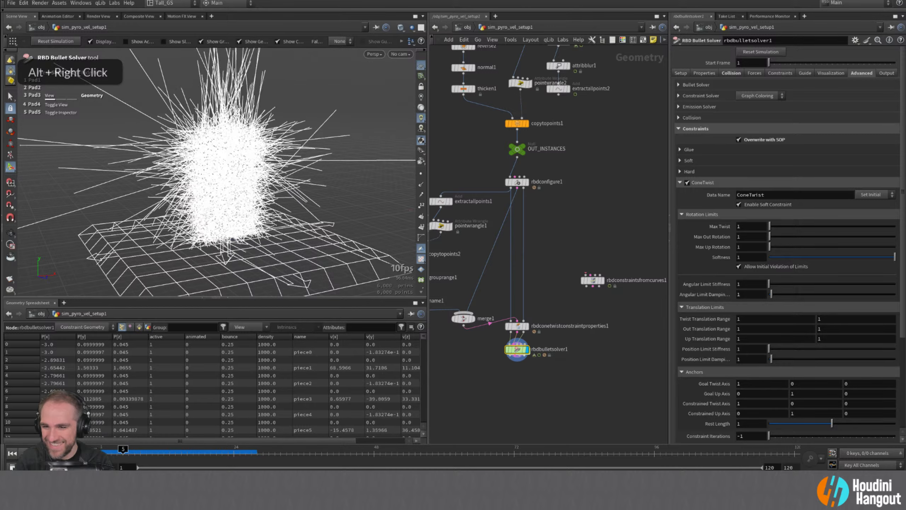
left_click(12, 453)
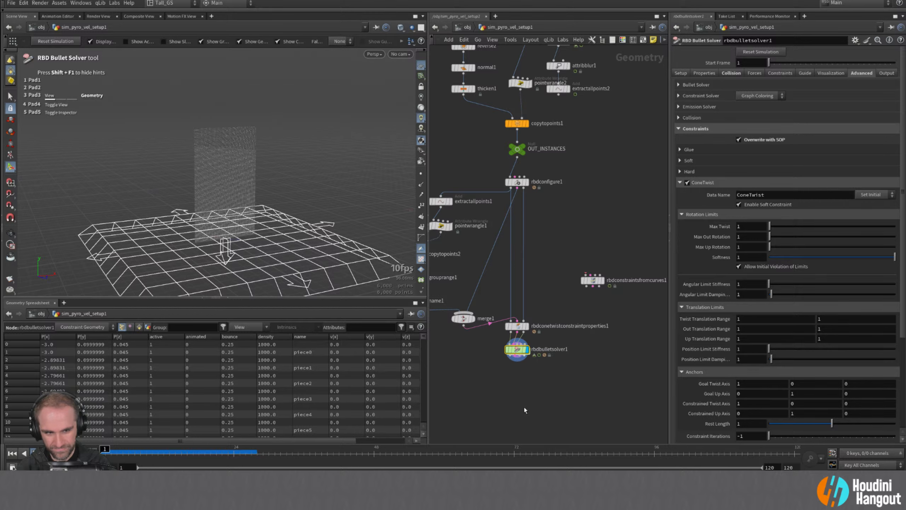
- Display rbdconetwistconstraintproperties1 and set its Max Out Rotation to 0
double_click(526, 326)
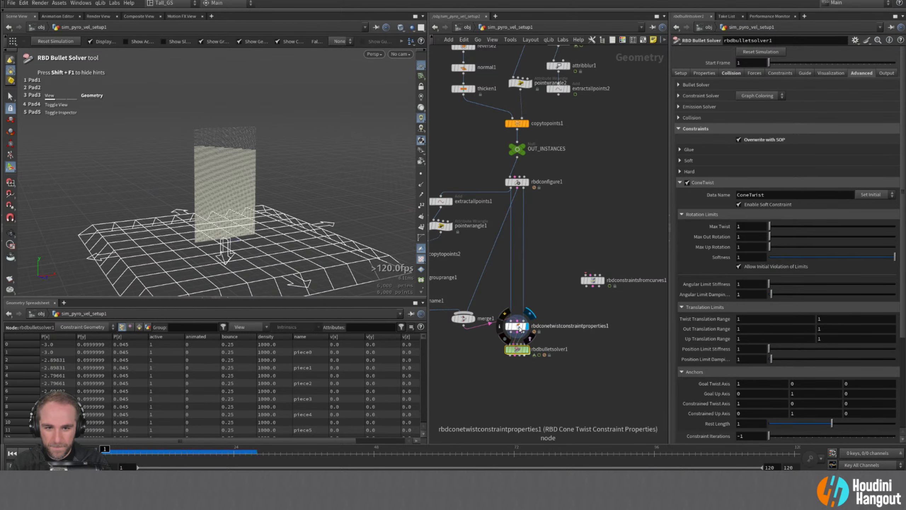
right_click_drag(204, 211, 311, 130, "alt")
right_click_drag(212, 120, 213, 128, "alt")
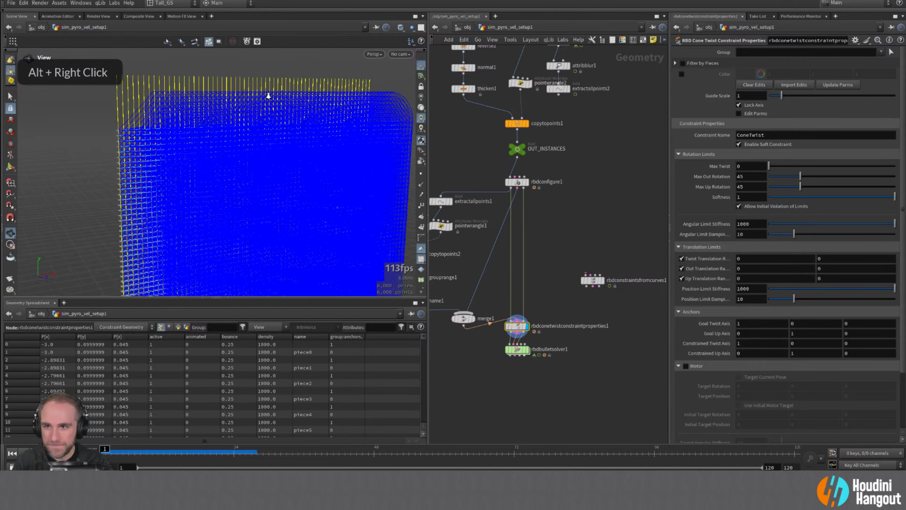
left_click_drag(213, 128, 314, 128, "alt")
key("Return")
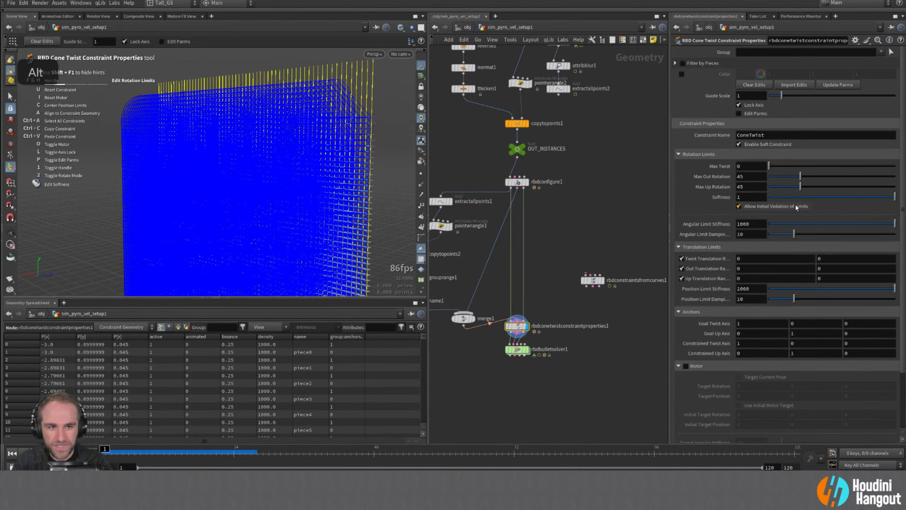
left_click_drag(801, 175, 751, 180)
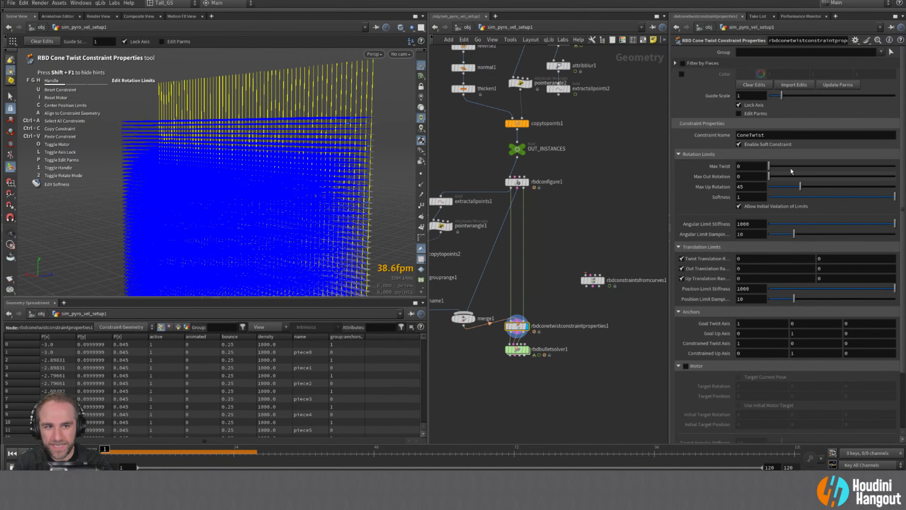
- Set Max Up Rotation to 0 and Max Out Rotation to 28.8, and inspect the constraint guides from several angles
left_click_drag(357, 228, 413, 244, "alt")
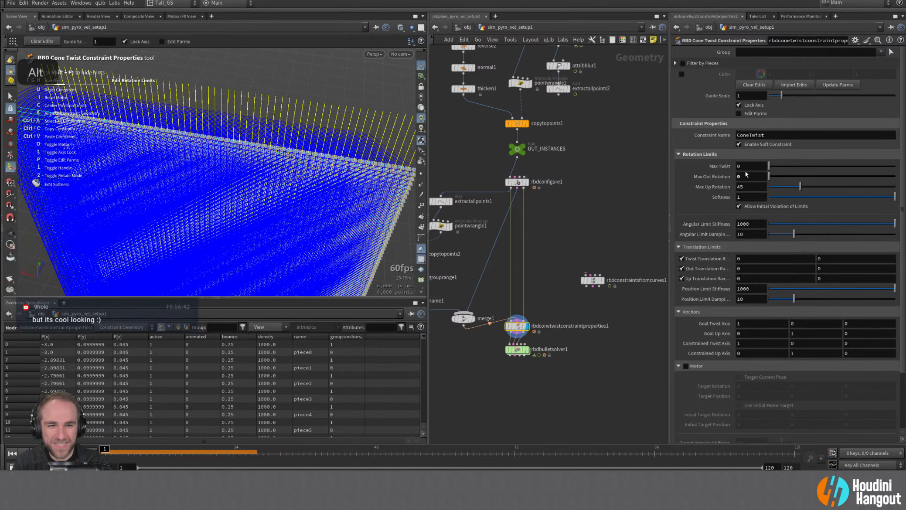
mouse_move(794, 187)
left_mouse_down()
mouse_move(753, 187)
mouse_move(789, 179)
left_mouse_up()
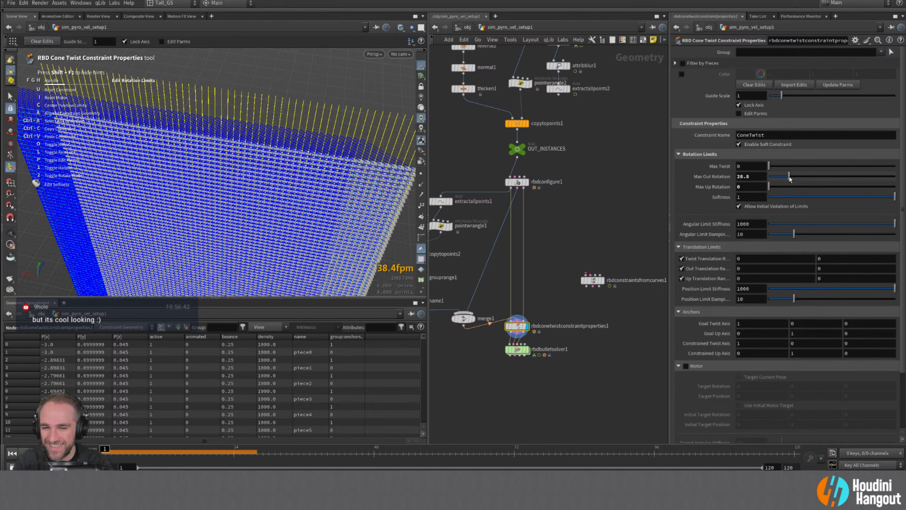
middle_click_drag(243, 157, 169, 125, "alt")
left_click_drag(169, 125, 369, 75, "alt")
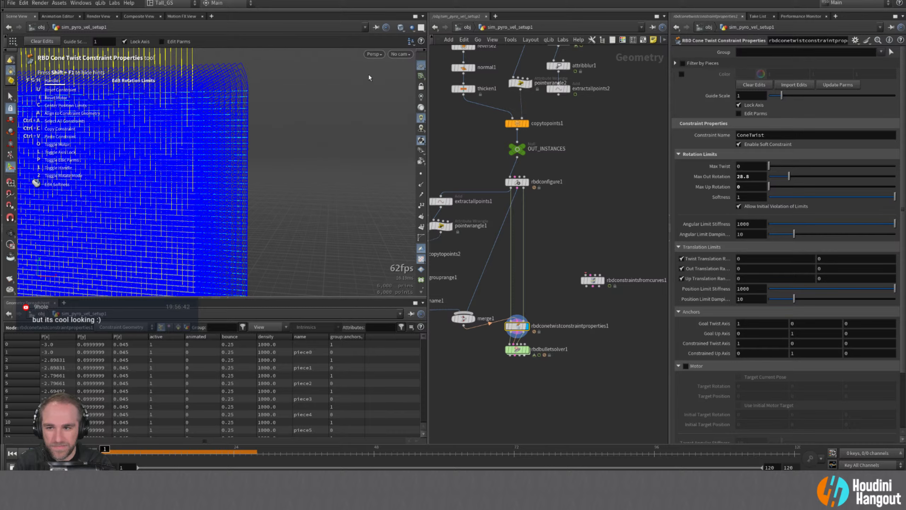
left_click_drag(369, 78, 273, 115, "alt")
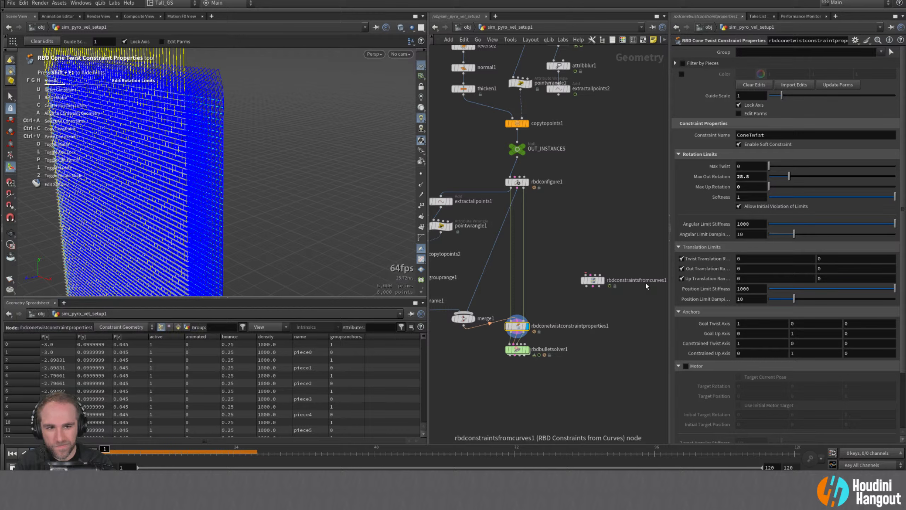
- Set Max Twist to 50.1 and inspect the twist guides around the pieces
left_click_drag(771, 167, 805, 168)
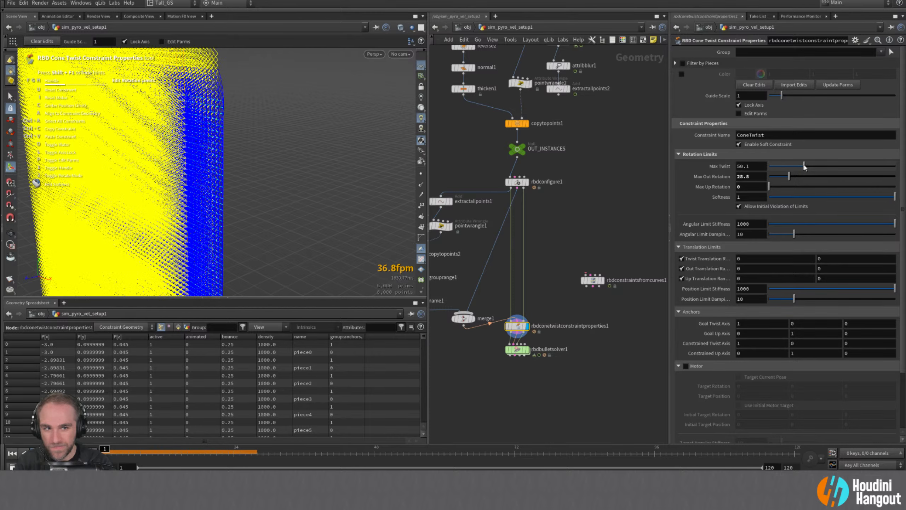
left_click_drag(202, 97, 114, 94, "alt")
middle_click_drag(172, 82, 125, 119, "alt")
left_click_drag(125, 119, 254, 147, "alt")
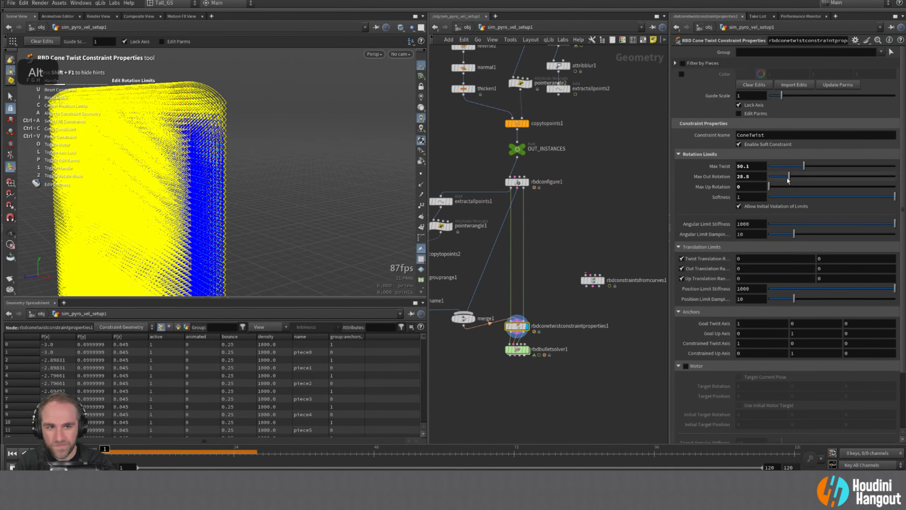
- Set Max Out Rotation to 0 and inspect the remaining twist guides up close
left_click_drag(788, 176, 765, 181)
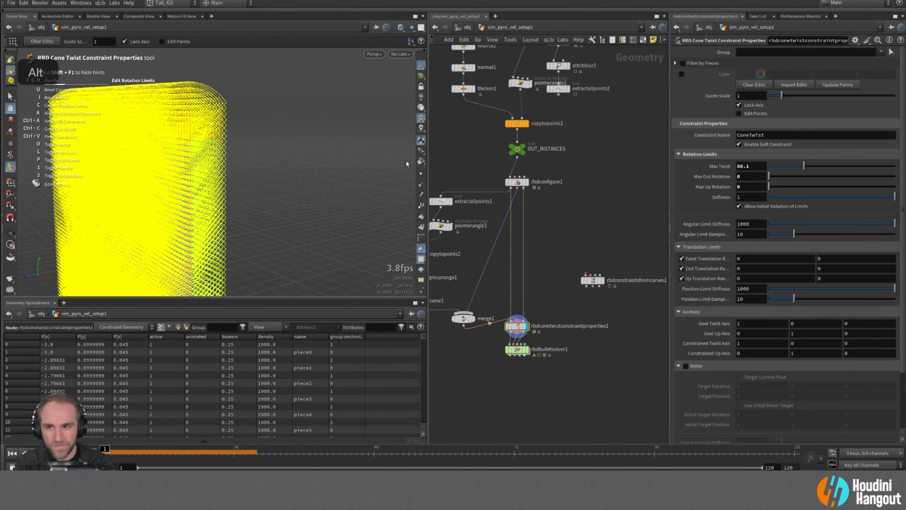
left_click_drag(118, 123, 139, 122, "alt")
right_click_drag(139, 121, 168, 118, "alt")
left_click_drag(168, 117, 118, 108, "alt")
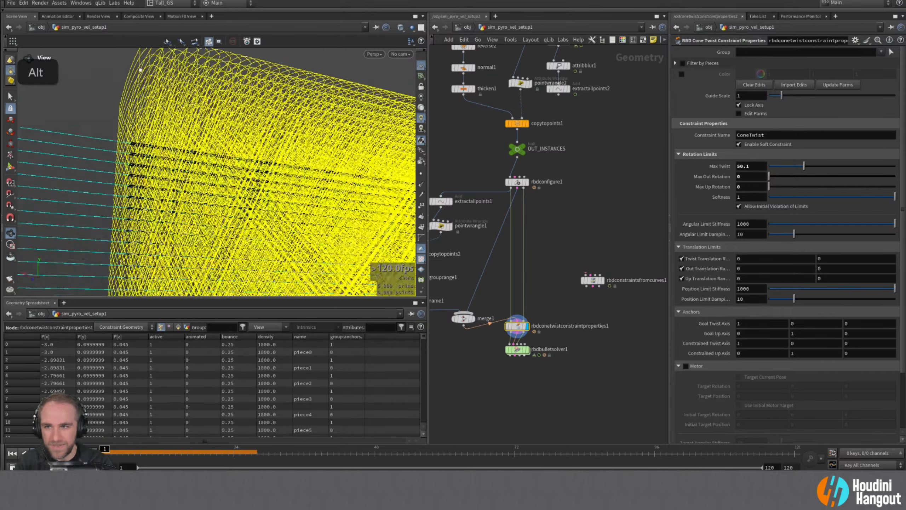
right_click_drag(118, 107, 91, 100, "alt")
left_click_drag(92, 100, 212, 154, "alt")
- Set Max Twist to 120 and view the constraint guides from the front
double_click(754, 167)
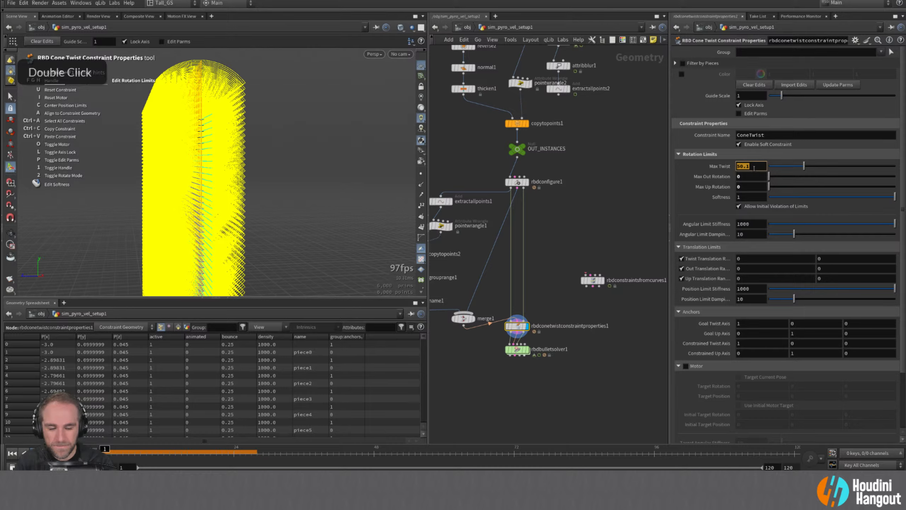
type("120")
key("Return")
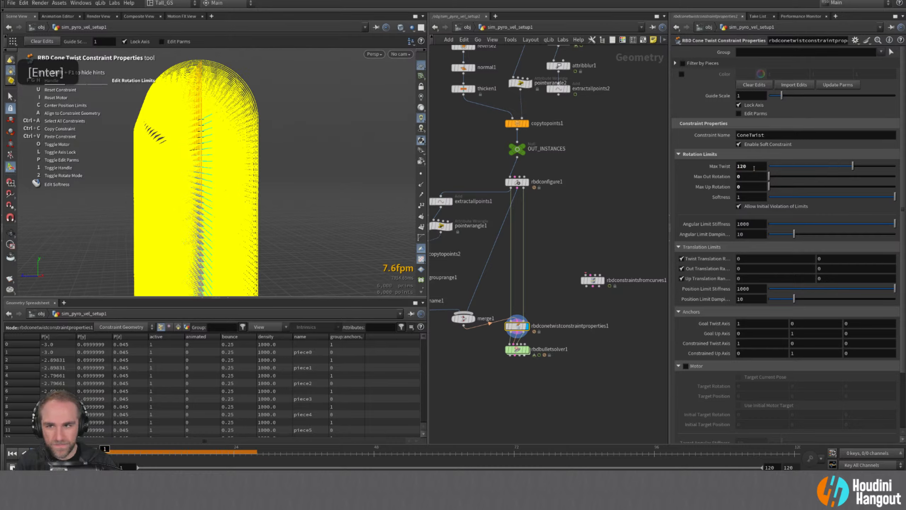
left_click_drag(222, 154, 105, 135, "alt")
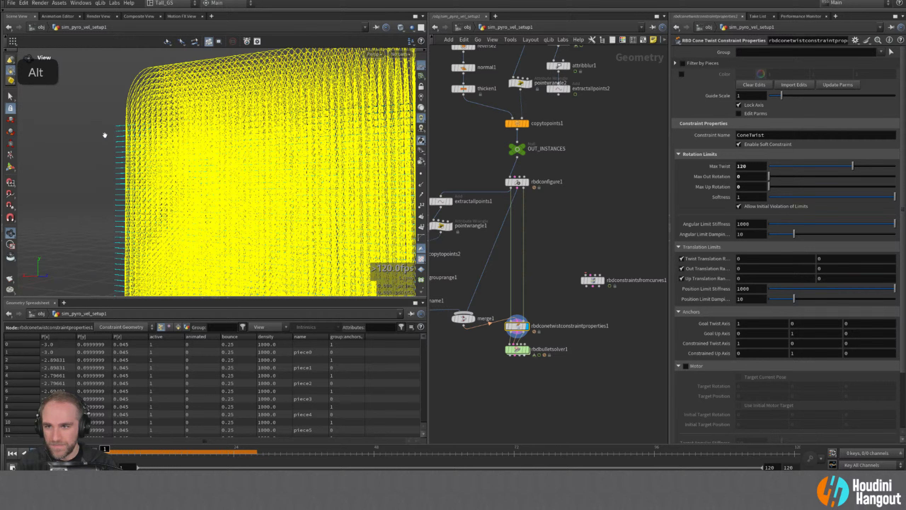
- Display rbdbulletsolver1, play the simulation with the 120 twist limit, and rewind to frame 1
double_click(517, 351)
right_click_drag(287, 224, 313, 230, "alt")
left_click_drag(314, 230, 249, 138, "alt")
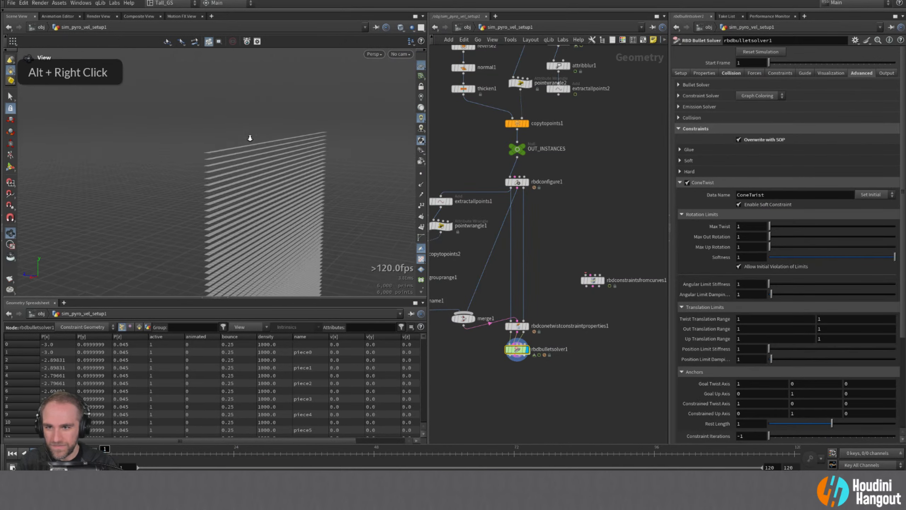
right_click_drag(248, 137, 232, 128, "alt")
key("Up")
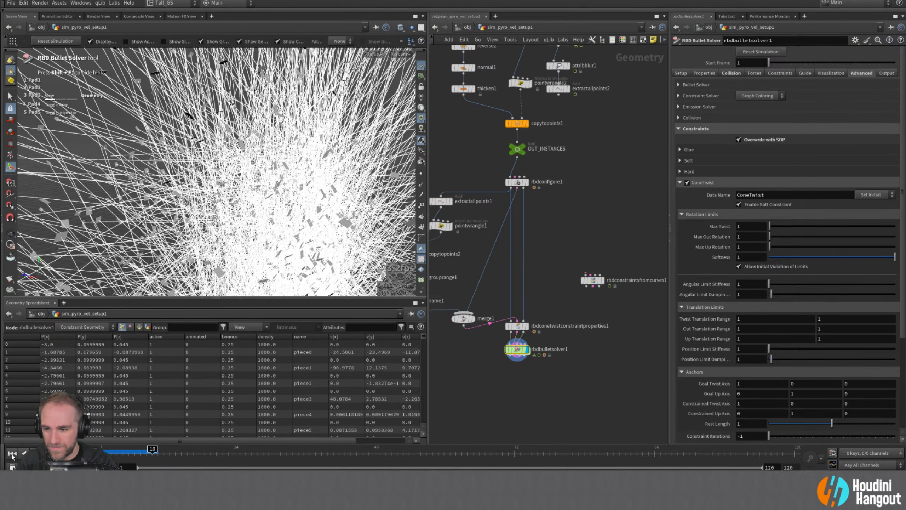
key("ctrl+Up")
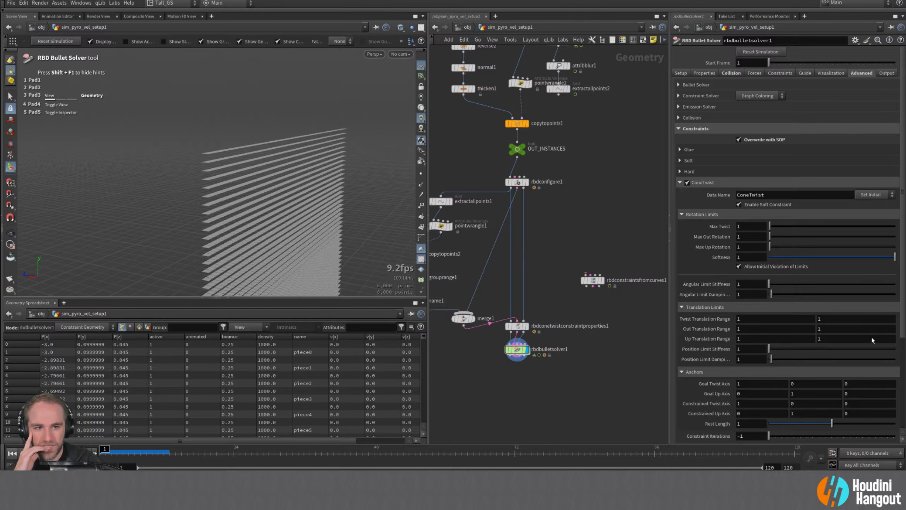
- Turn off Enable Soft Constraint in the ConeTwist settings of rbdbulletsolver1, leaving ConeTwist itself enabled
left_click(738, 205)
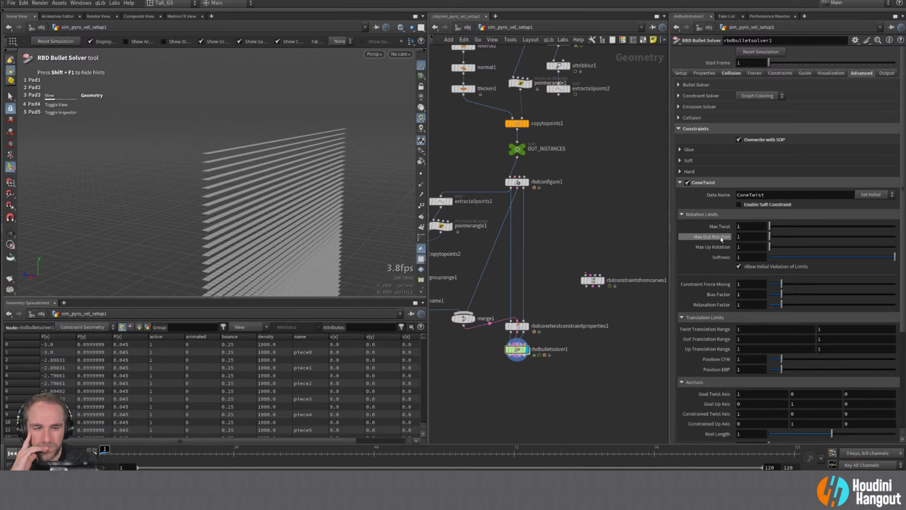
left_click(739, 205)
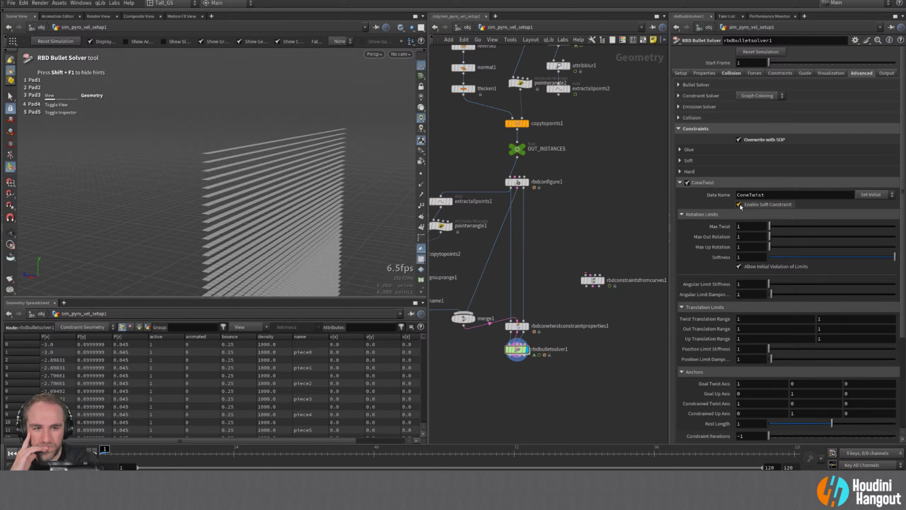
left_click(738, 205)
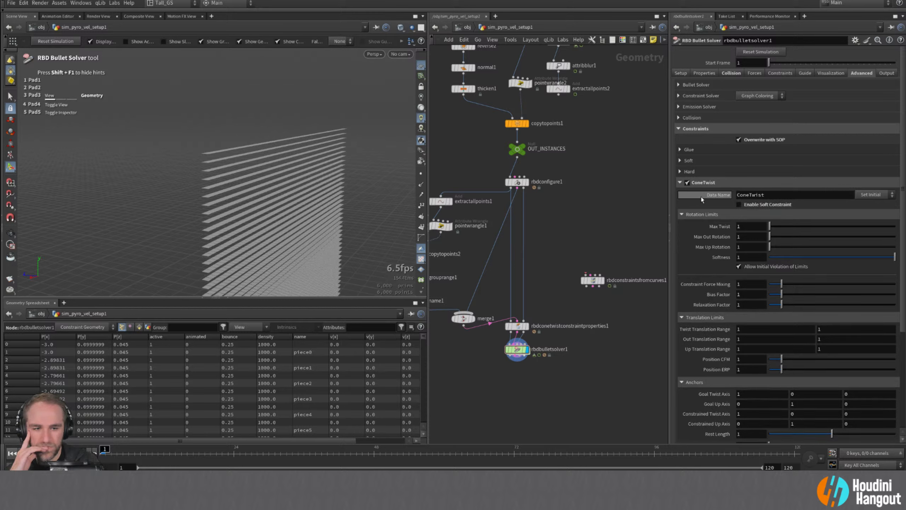
scroll(695, 224, "down", 2)
scroll(692, 210, "up", 1)
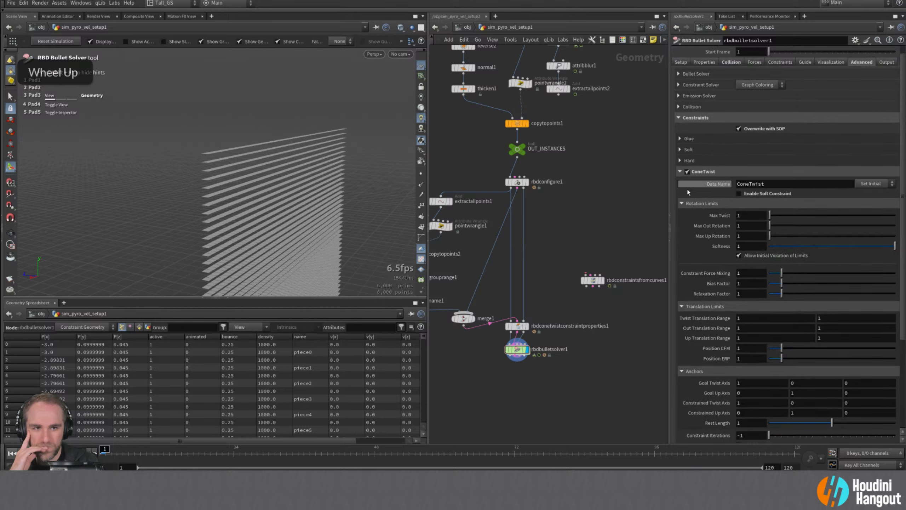
left_click(688, 171)
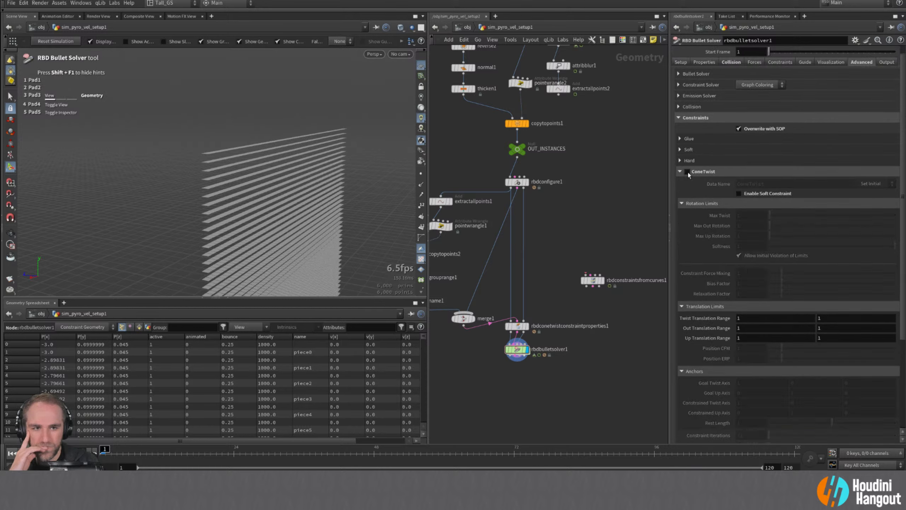
left_click(687, 171)
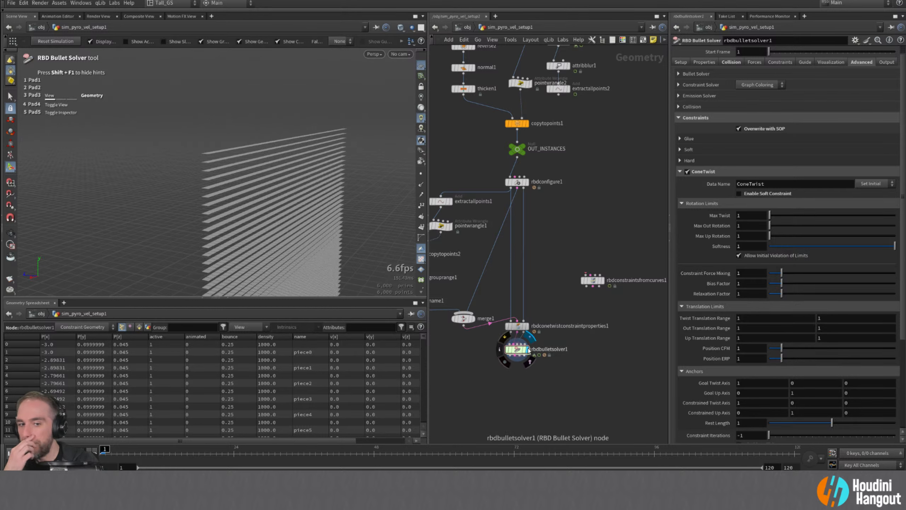
- Turn off Enable Soft Constraint on rbdconetwistconstraintproperties1 and review its remaining parameters
left_click(516, 326)
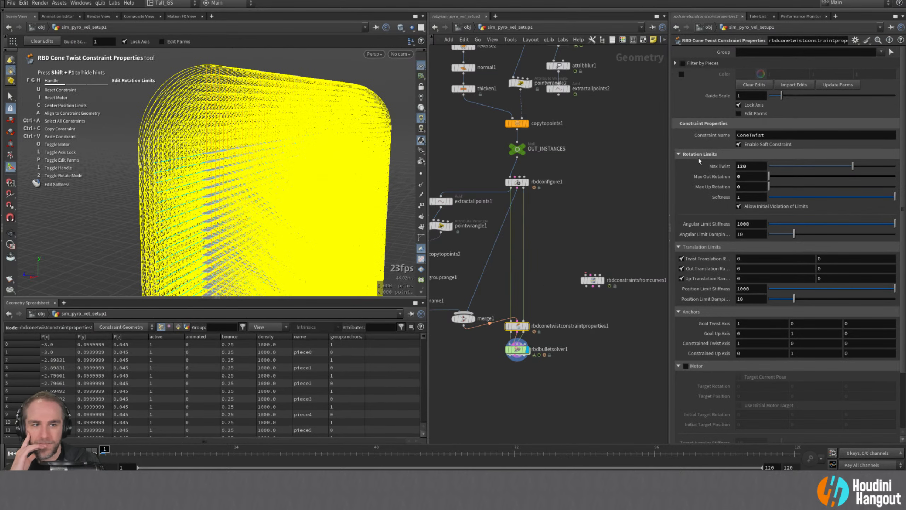
left_click(741, 145)
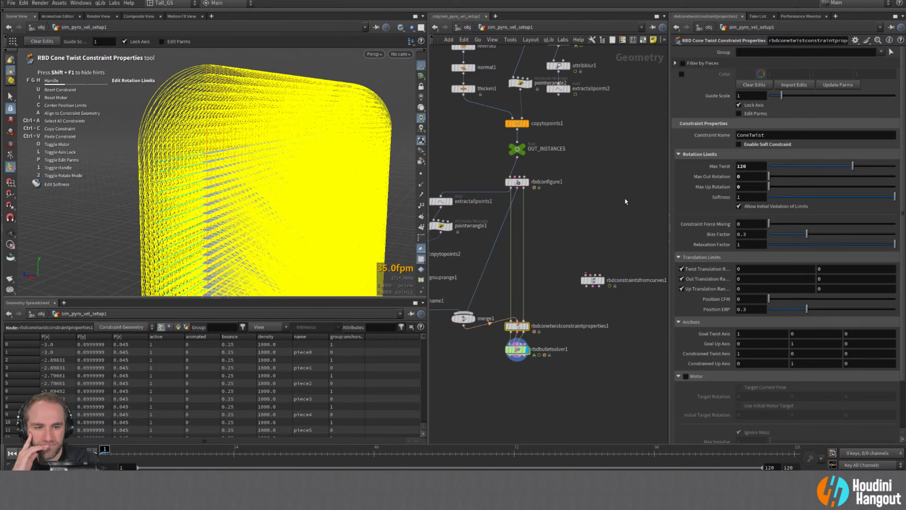
scroll(673, 241, "down", 3)
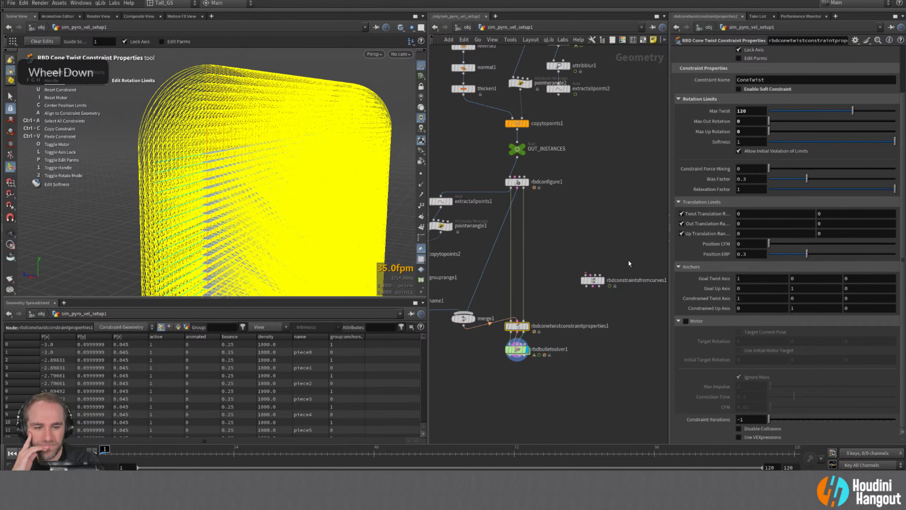
- Select rbdbulletsolver1, play the simulation with soft constraints disabled, and rewind to frame 1
left_click(517, 349)
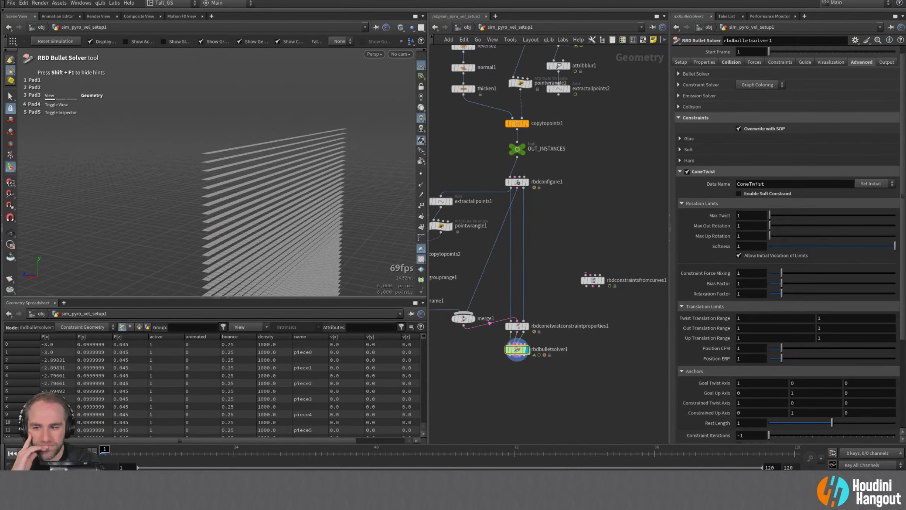
key("Up")
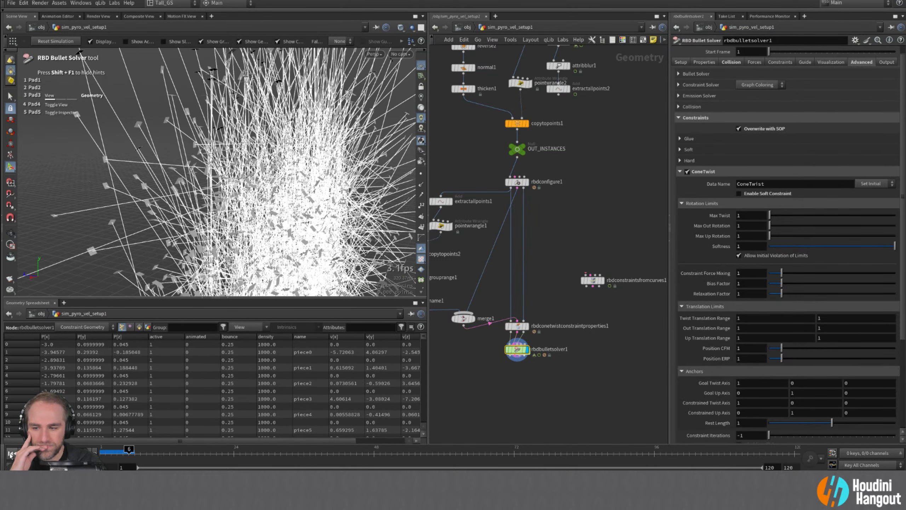
key("ctrl+Up")
- Change the f@pscale value in the pointwrangle1 expression to 0.1 and apply it
middle_click_drag(472, 246, 550, 272)
left_click(524, 252)
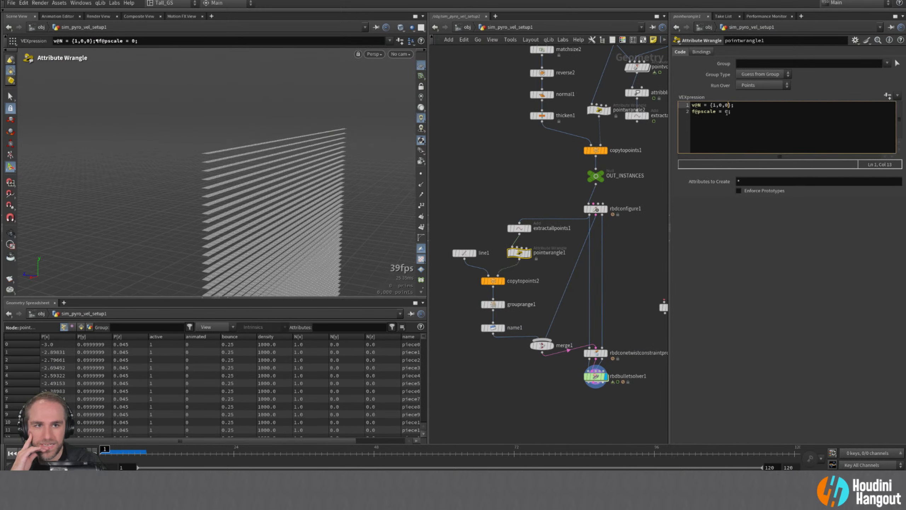
double_click(726, 112)
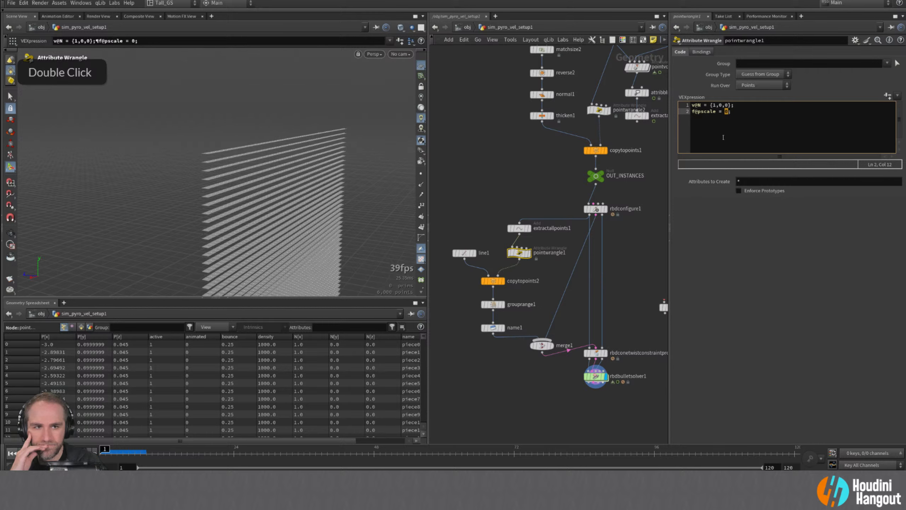
type("0.1")
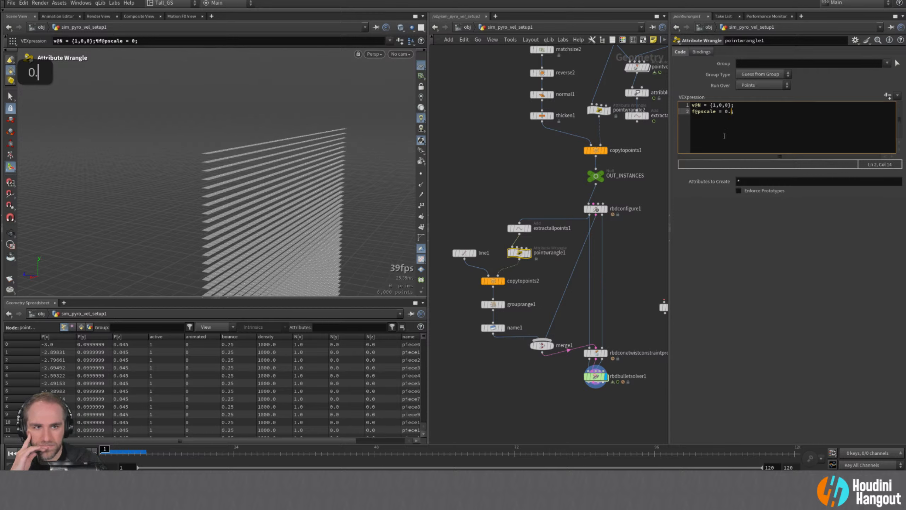
key("Return")
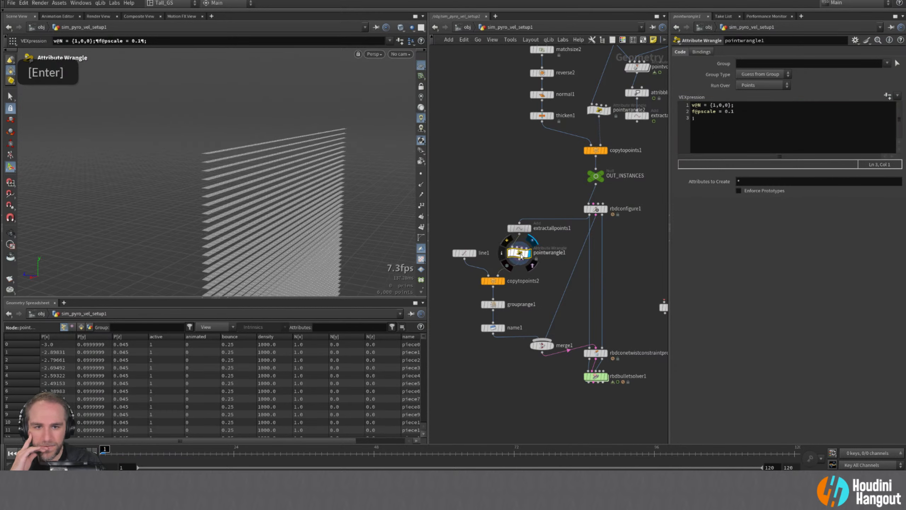
- Display copytopoints2 and examine the rescaled anchor lines
double_click(502, 281)
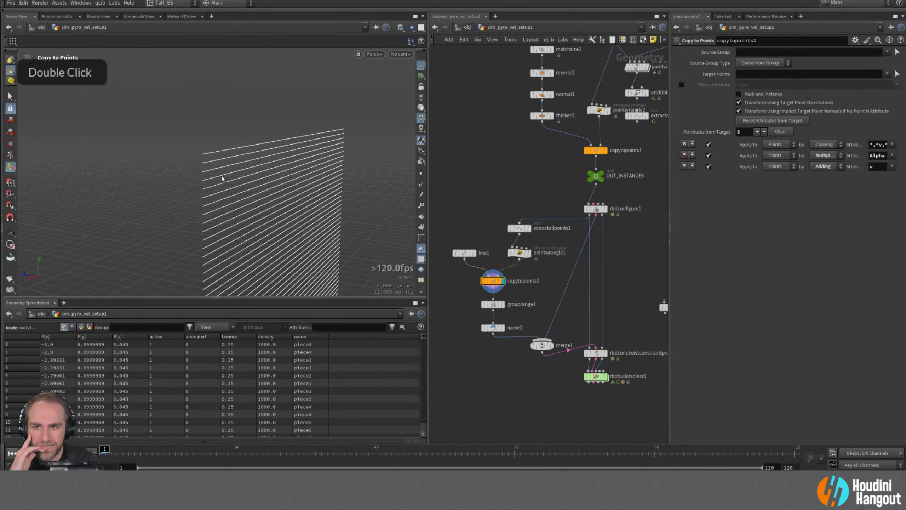
right_click(202, 148)
left_click(175, 164)
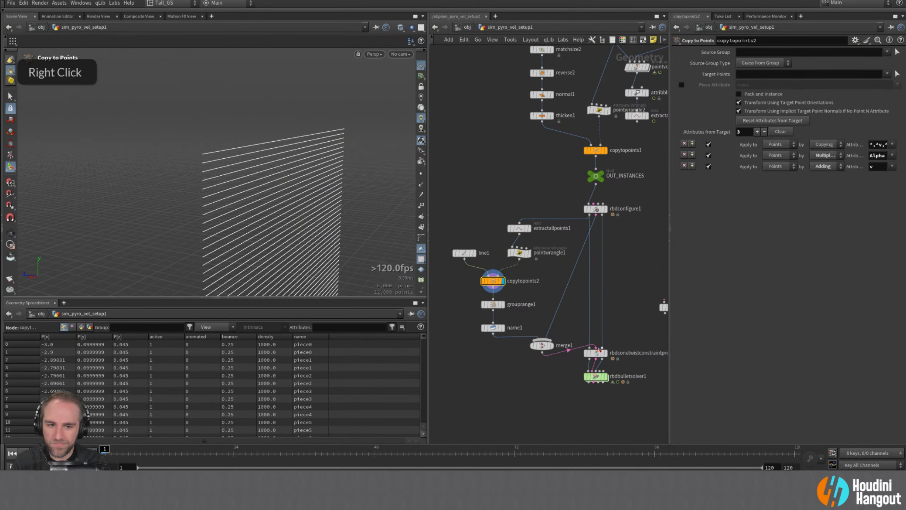
- Display rbdconetwistconstraintproperties1 and inspect its constraint guides around the pieces from another angle
double_click(595, 352)
key("Return")
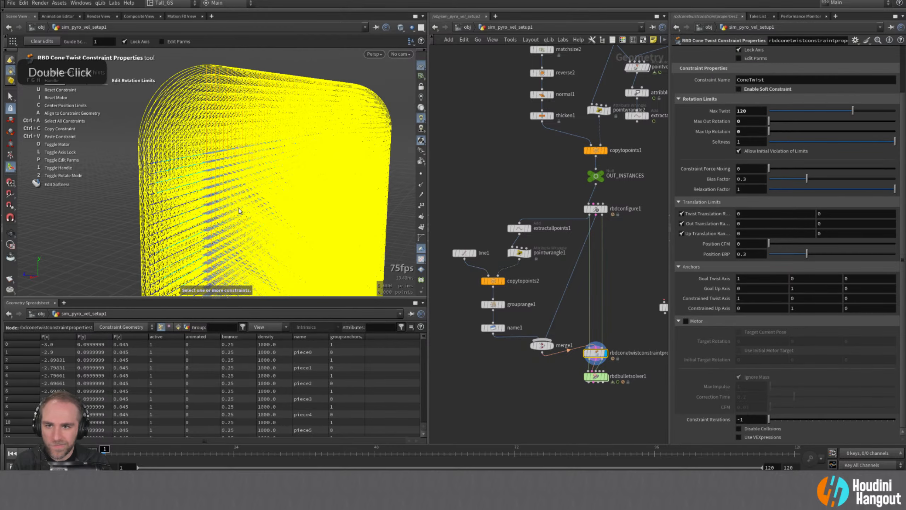
left_click_drag(239, 211, 315, 154, "alt")
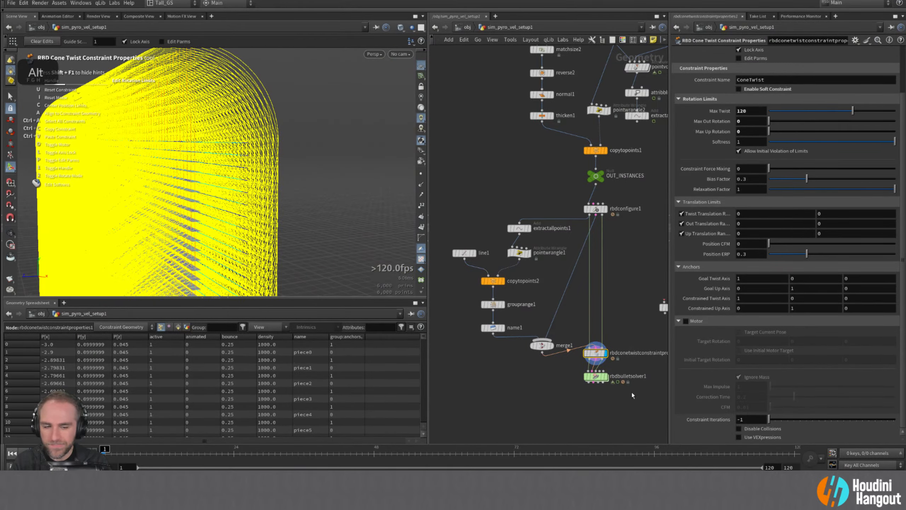
- Display rbdbulletsolver1, play the simulation while inspecting the strips up close, and rewind to frame 1
double_click(596, 376)
mouse_move(107, 195)
left_mouse_down("alt")
mouse_move(133, 196)
mouse_move(115, 198)
left_mouse_up("alt")
left_click(53, 453)
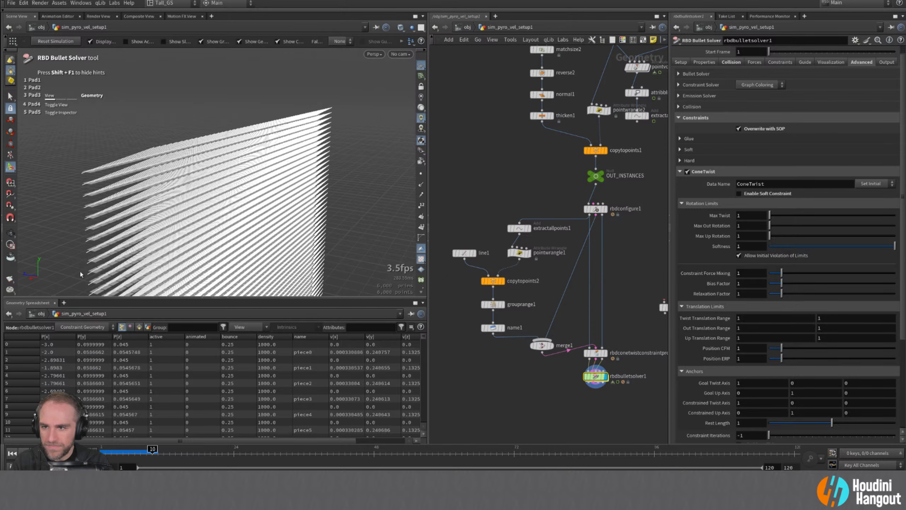
left_click_drag(164, 211, 277, 148, "alt")
right_click_drag(326, 139, 408, 137, "alt")
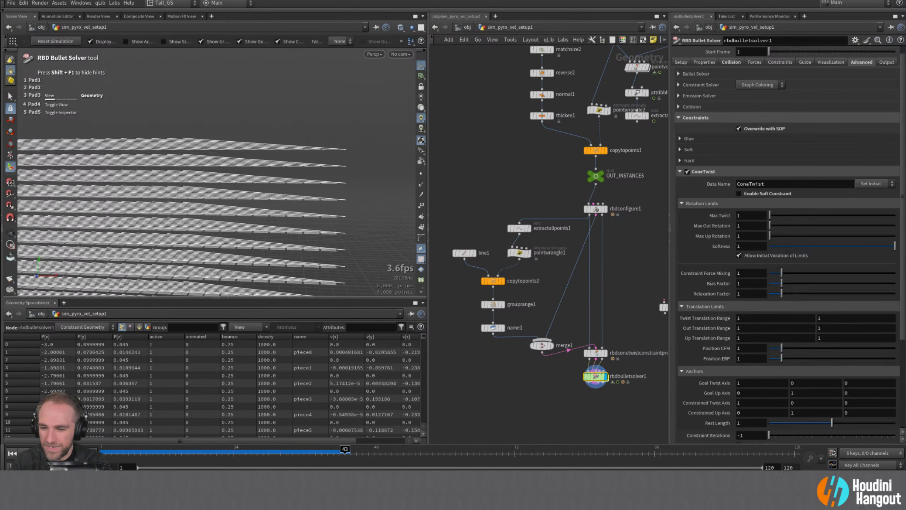
left_click(12, 453)
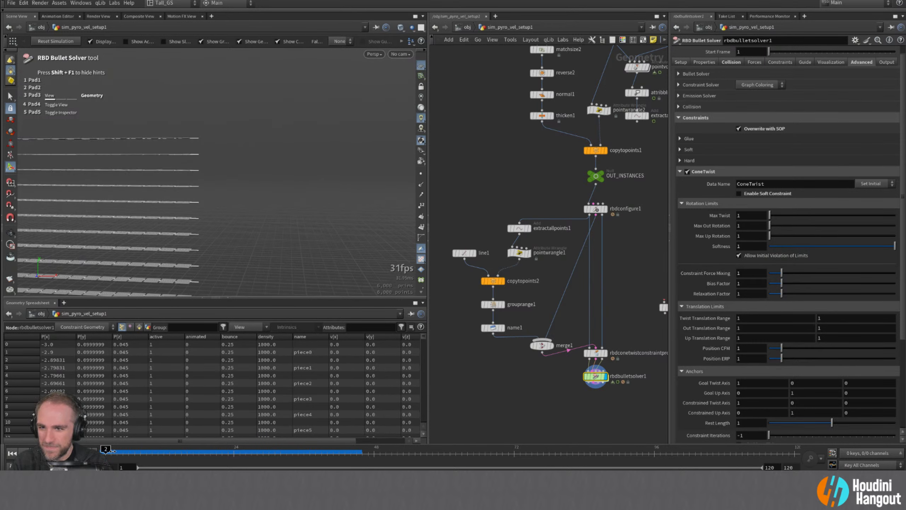
- Scrub back and forth through frames 1 to 3 and examine how the pieces shift at the simulation start
left_click_drag(113, 451, 114, 451)
left_click_drag(214, 196, 228, 247, "alt")
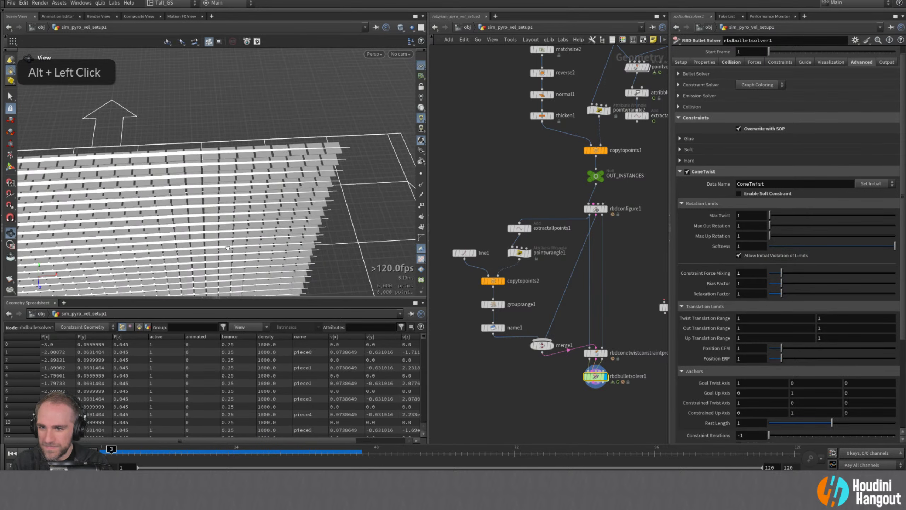
mouse_move(112, 451)
left_mouse_down()
mouse_move(143, 451)
mouse_move(103, 451)
mouse_move(118, 451)
left_mouse_up()
left_click_drag(112, 452, 106, 452)
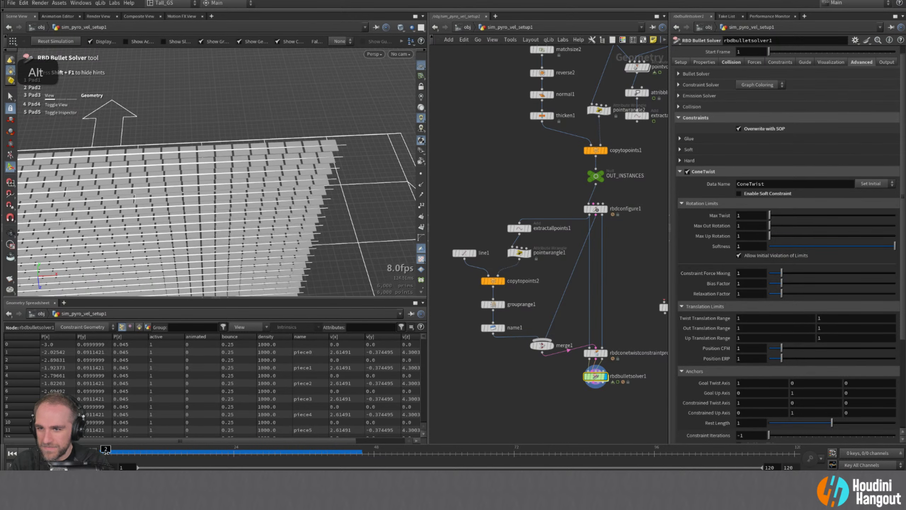
right_click_drag(228, 154, 234, 148, "alt")
middle_click_drag(233, 148, 214, 161, "alt")
right_click_drag(214, 161, 221, 158, "alt")
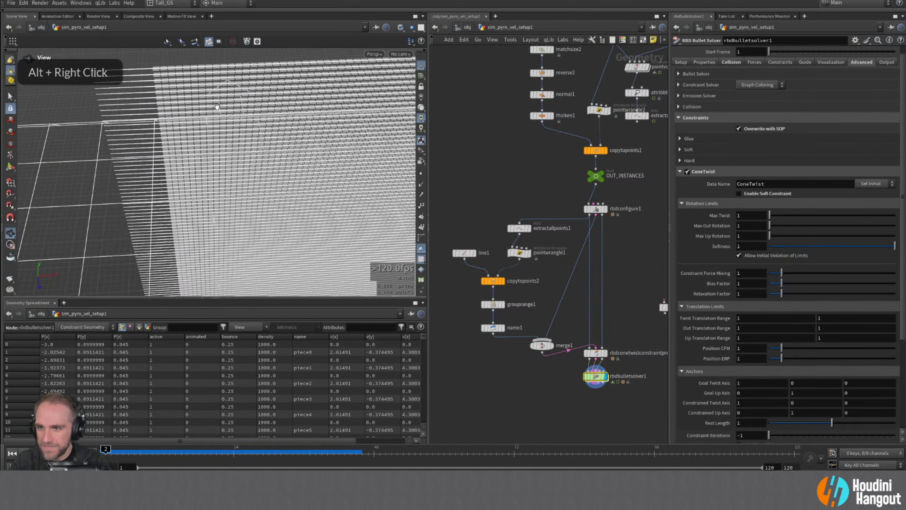
middle_click_drag(221, 157, 250, 150, "alt")
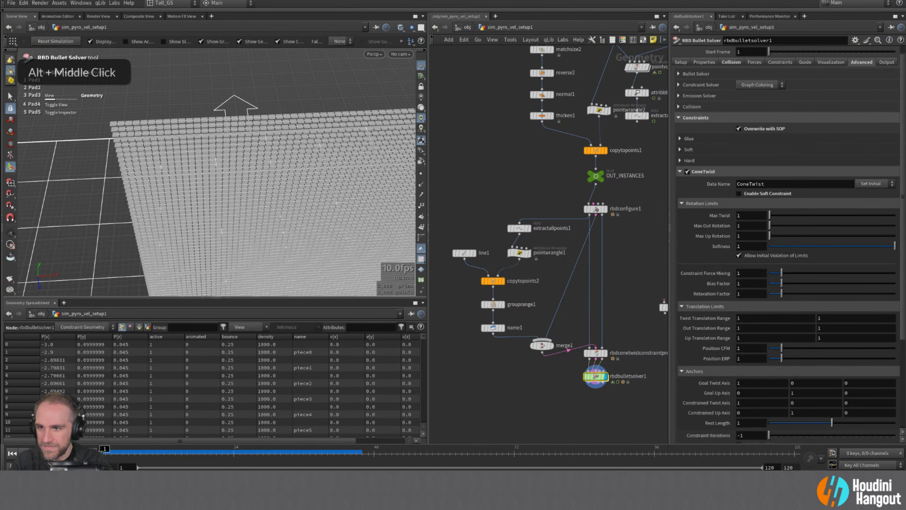
mouse_move(104, 450)
left_mouse_down()
mouse_move(118, 451)
mouse_move(104, 450)
left_mouse_up()
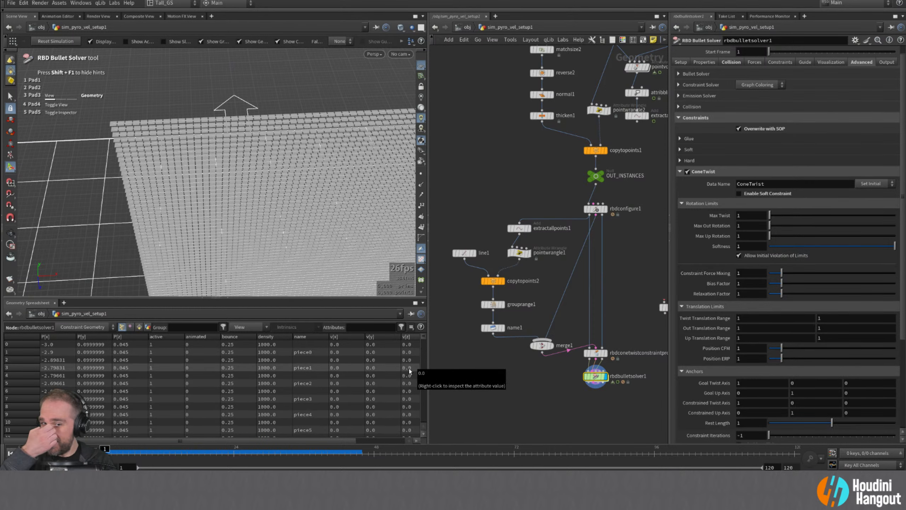
- Set the Range Filter Offset of grouprange1 to 1 so the anchors group takes the other line points
left_click(492, 304)
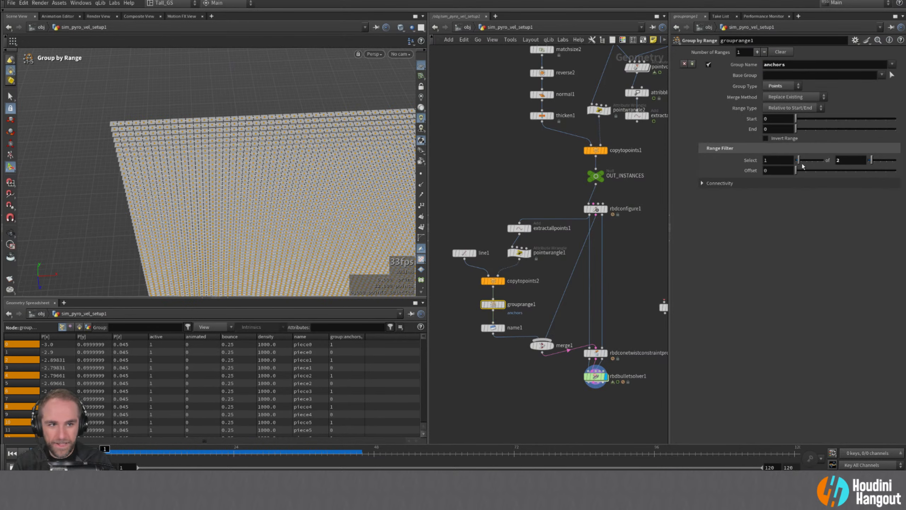
left_click(772, 170)
type("1")
key("Return")
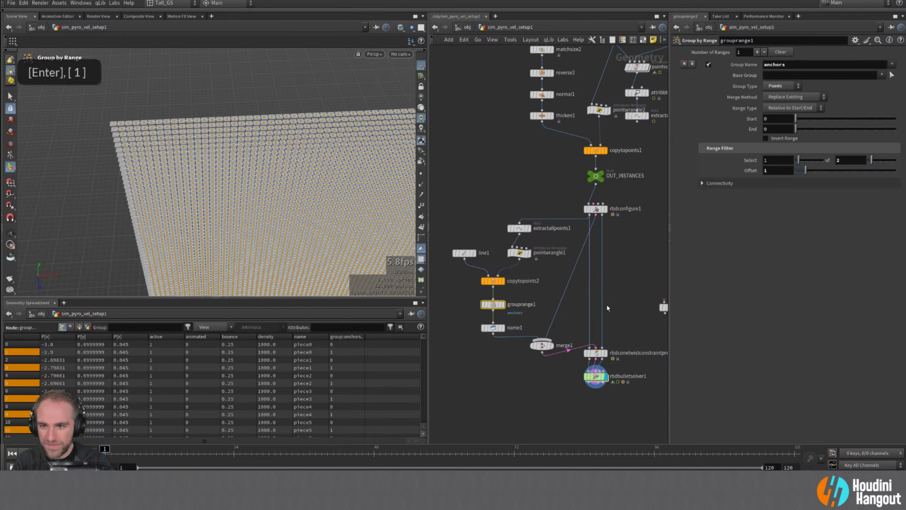
- Select rbdbulletsolver1, play the simulation with the offset anchors group, and rewind to frame 1
left_click(595, 376)
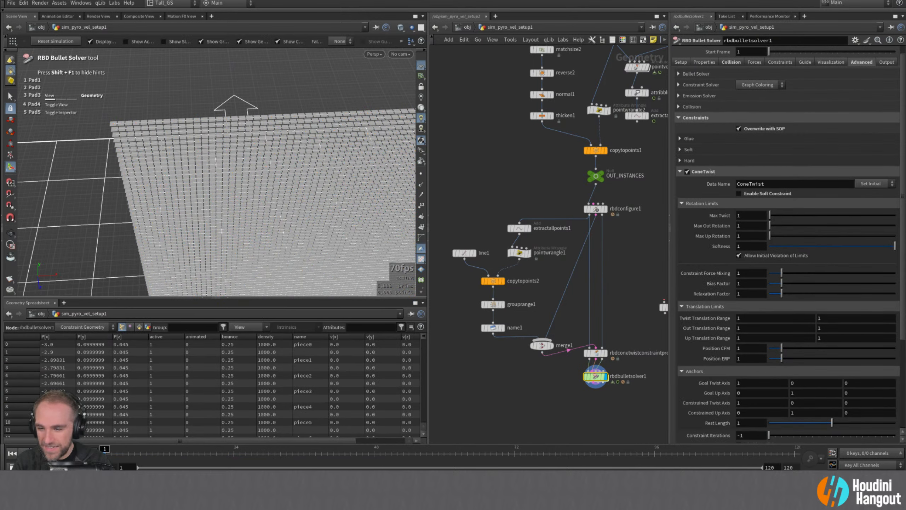
key("Up")
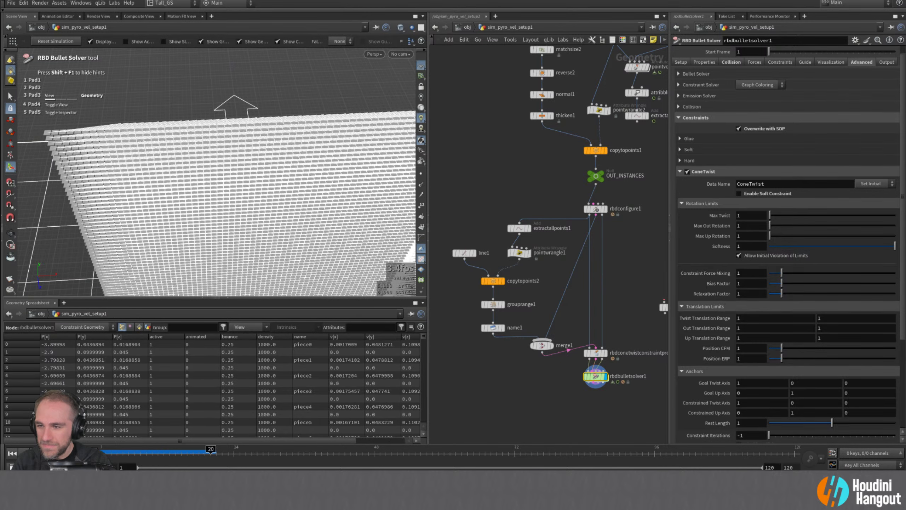
left_click(12, 454)
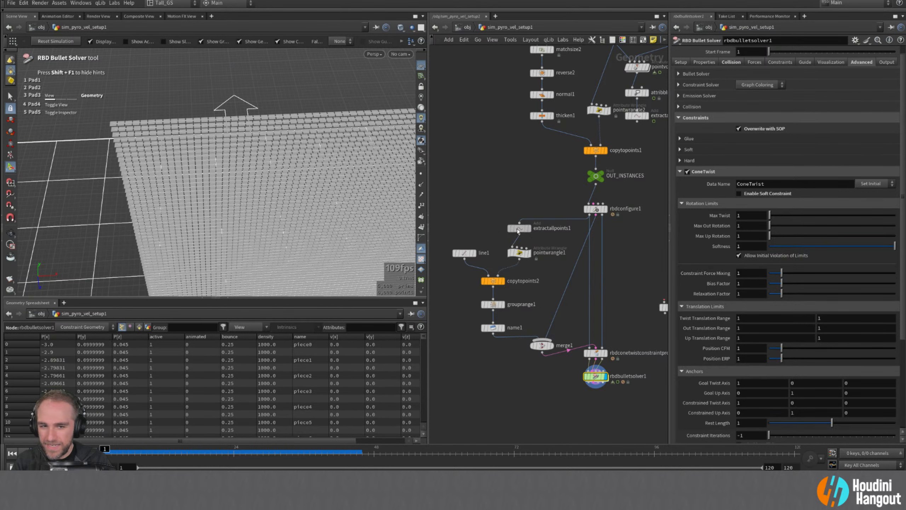
- Change the f@pscale value in the pointwrangle1 expression to 0.01 and apply it
left_click(518, 229)
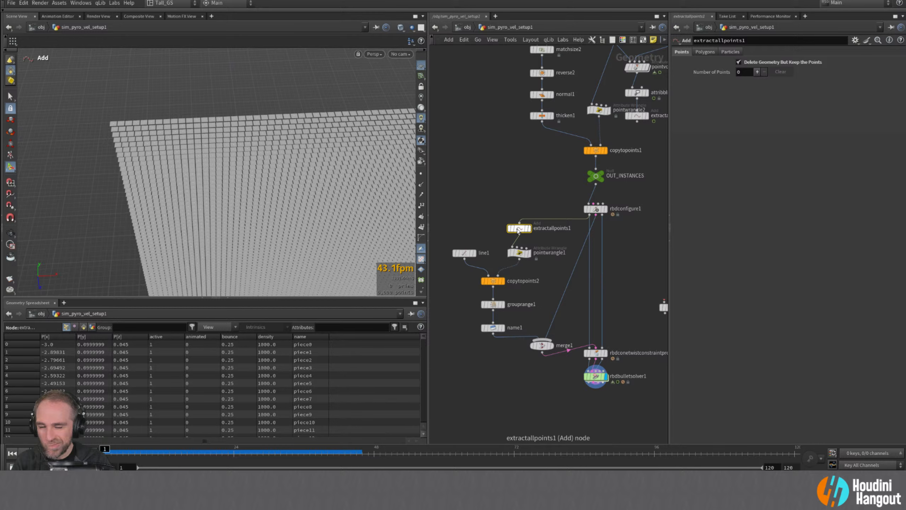
left_click(518, 252)
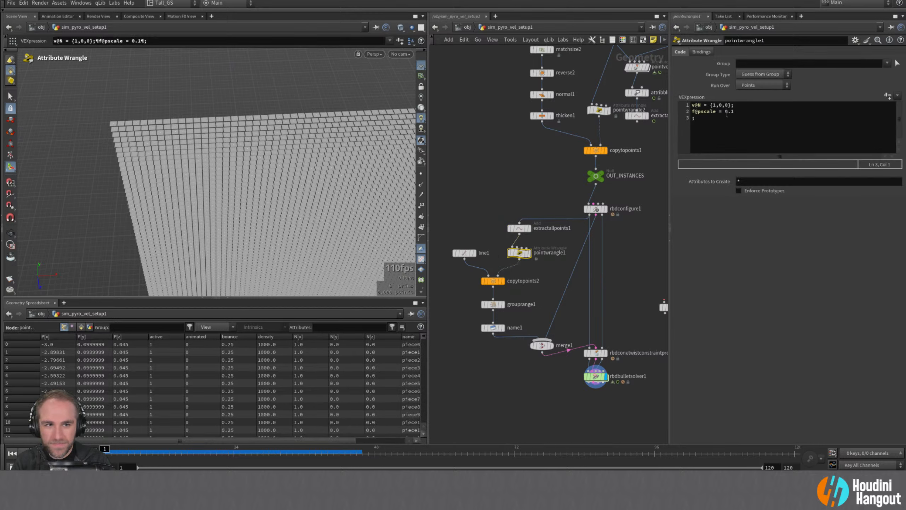
left_click(729, 117)
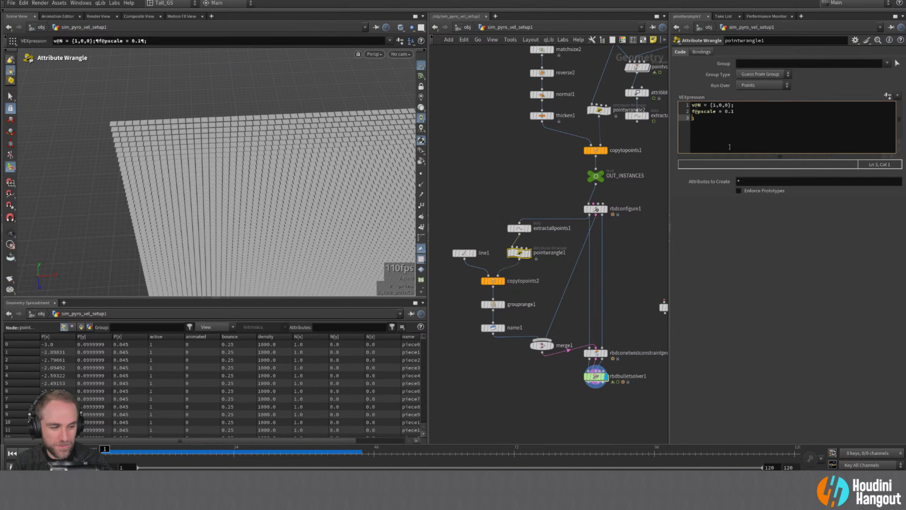
key("BackSpace")
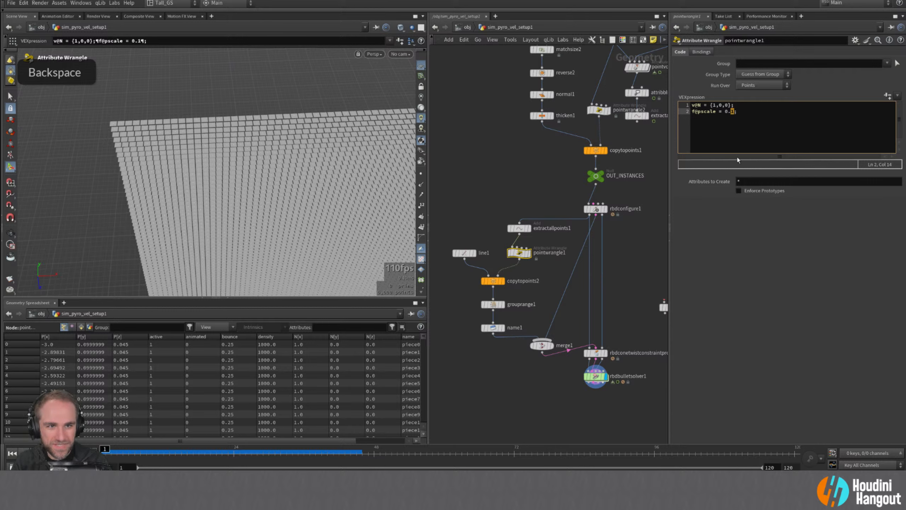
type("0")
key("Right")
key("Return")
key("BackSpace")
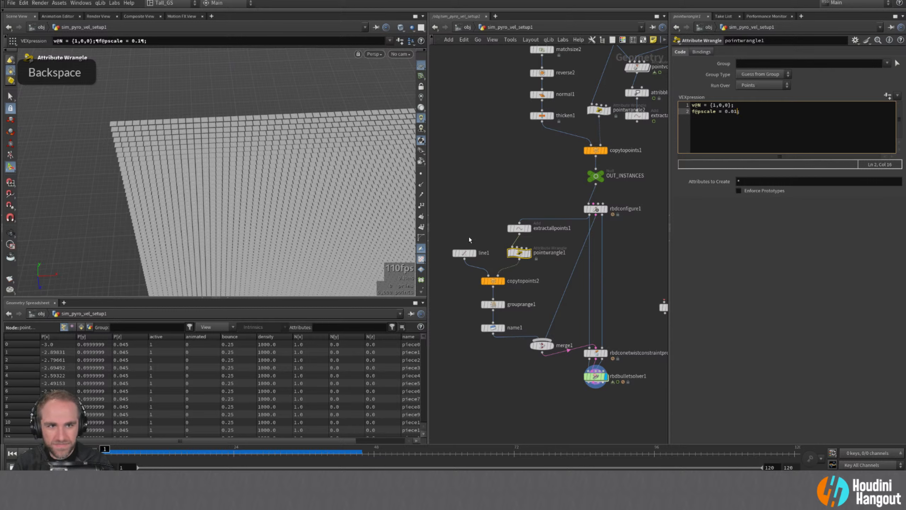
key("ctrl+Return")
- Select rbdbulletsolver1, play the simulation with the shortened anchor lines, and return to frame 1
left_click(601, 379)
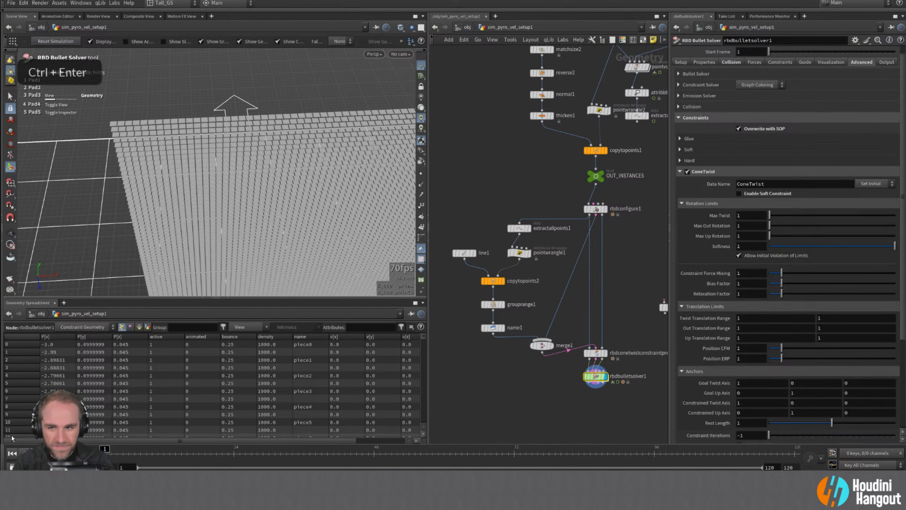
key("Up")
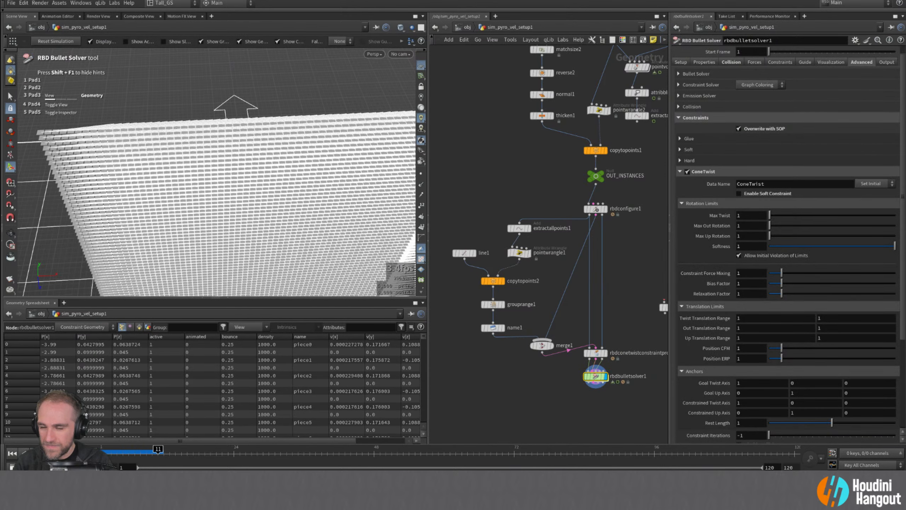
key("ctrl+Up")
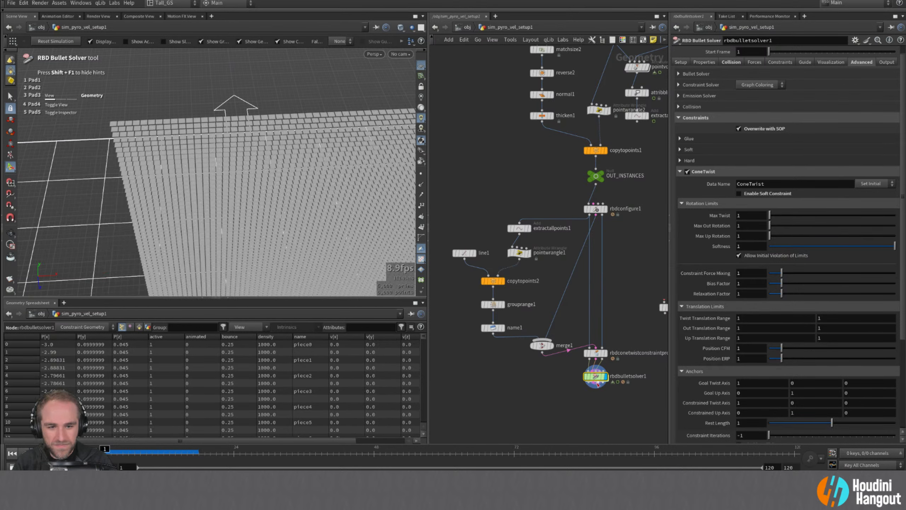
- Set the Goal Twist Axis of rbdconetwistconstraintproperties1 to 0, 0, 1
left_click(596, 353)
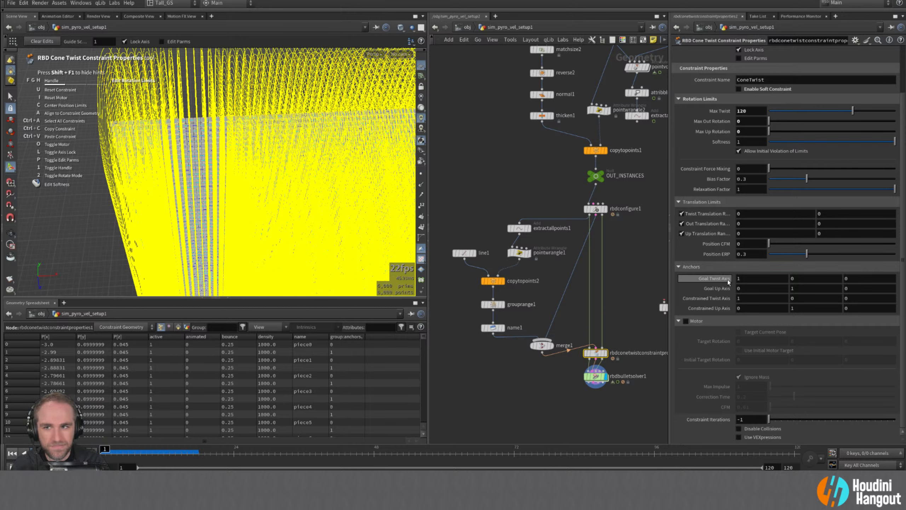
mouse_move(728, 279)
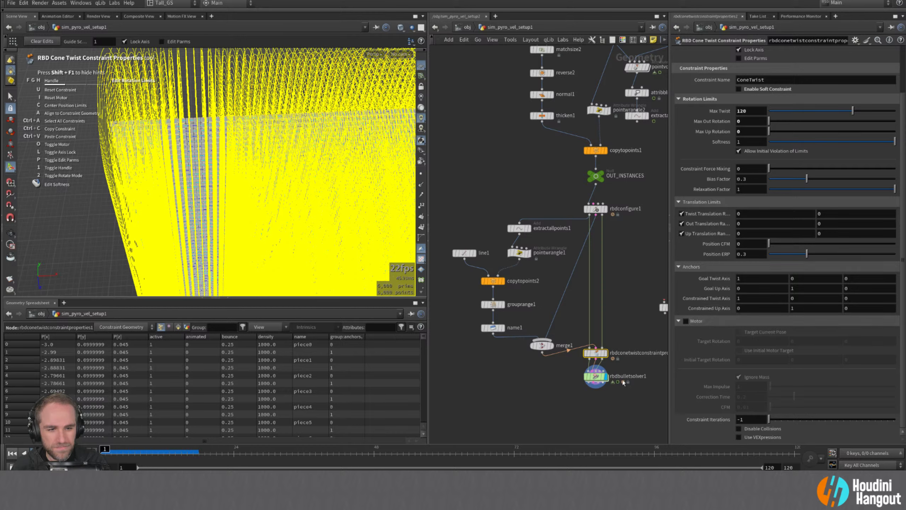
scroll(708, 265, "up", 3)
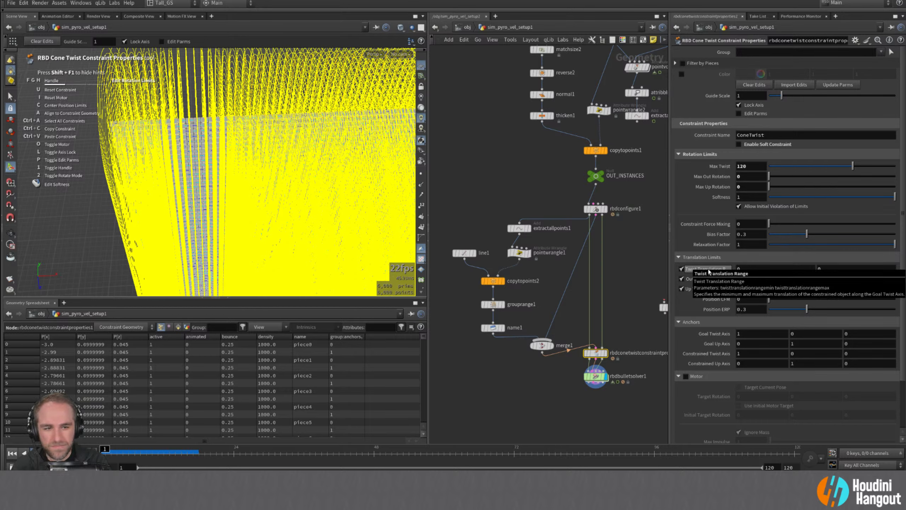
type("0")
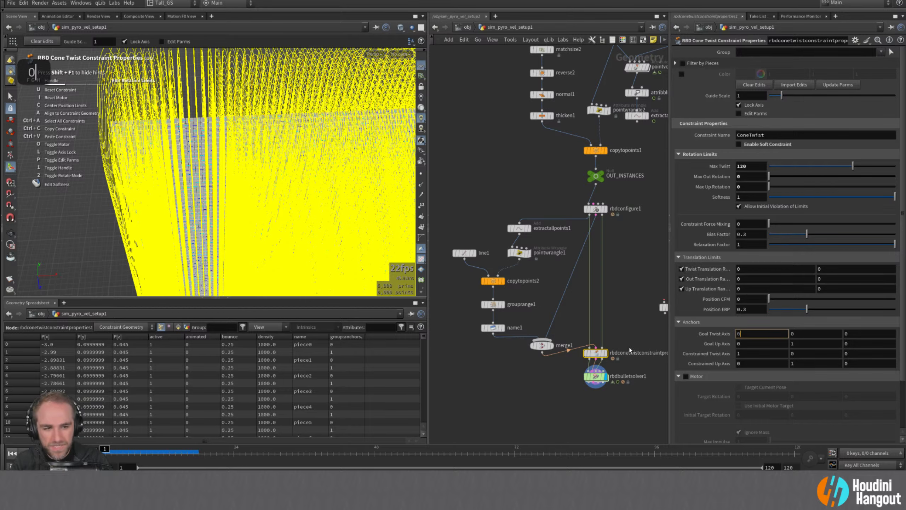
key("Tab")
key("Tab")
type("1")
key("Return")
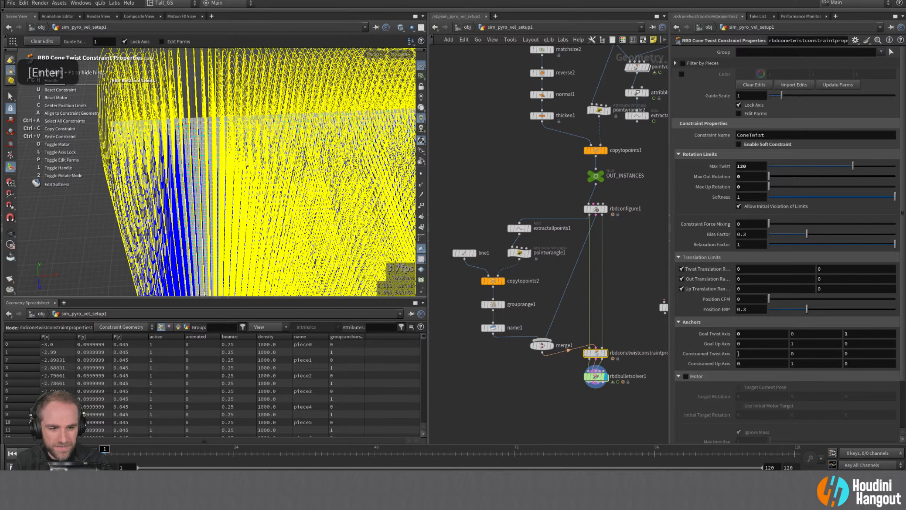
- Set the Constrained Twist Axis of the cone twist constraint to 0, 0, 1
left_click(738, 353)
key("Tab")
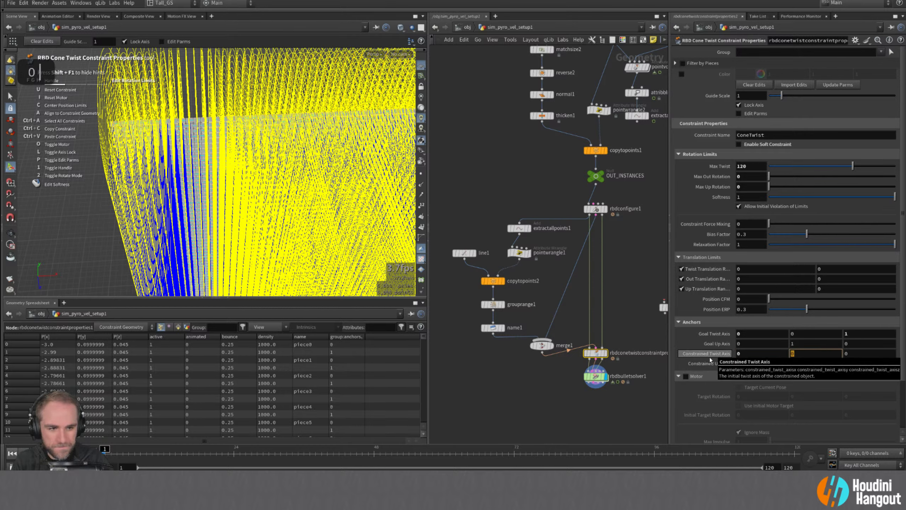
key("Tab")
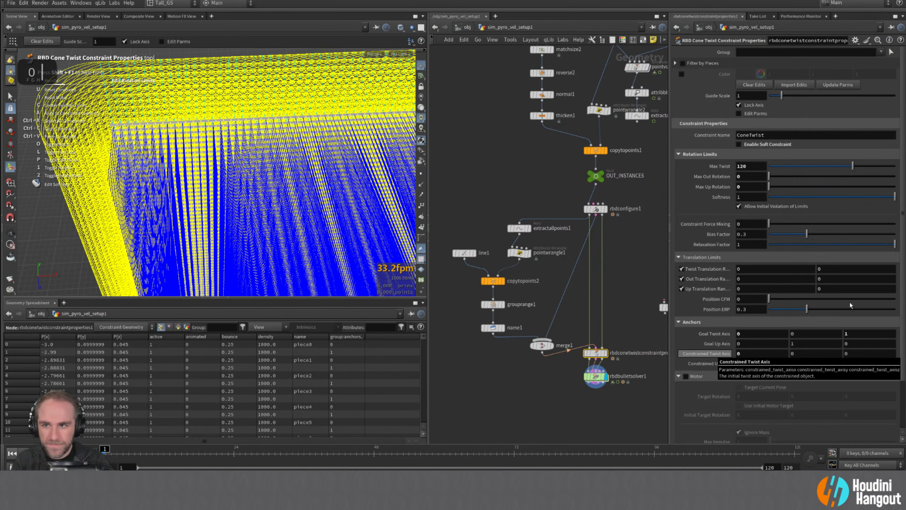
double_click(855, 353)
type("1")
key("Return")
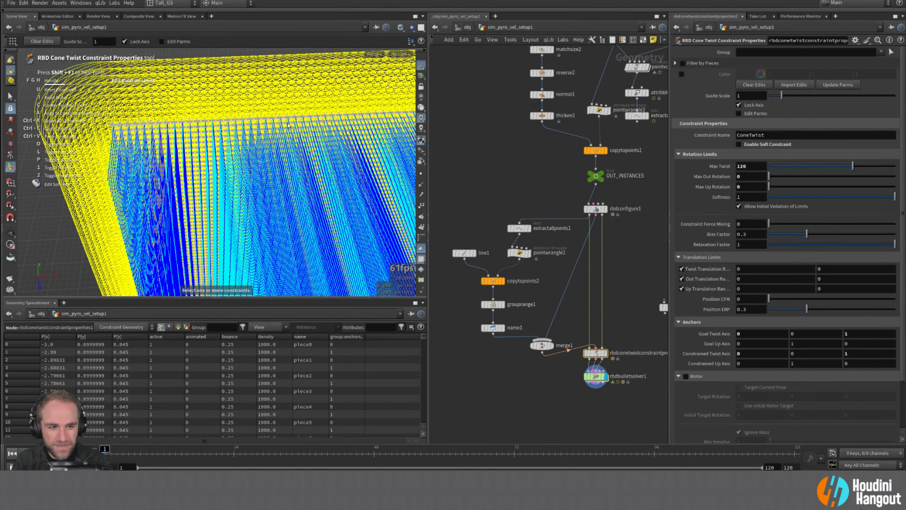
- Reset the Max Twist of rbdconetwistconstraintproperties1 to 0
left_click_drag(259, 165, 328, 171, "alt")
middle_click(725, 165, "ctrl")
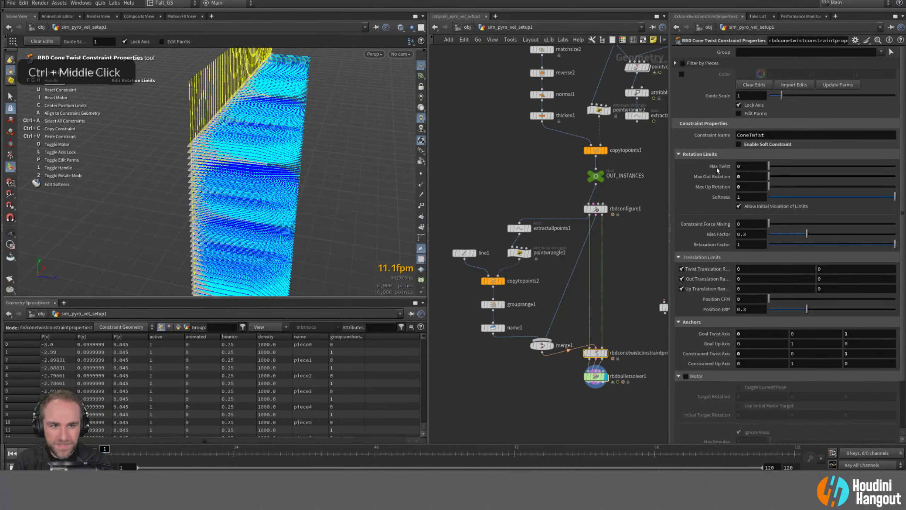
left_click_drag(300, 130, 335, 108, "alt")
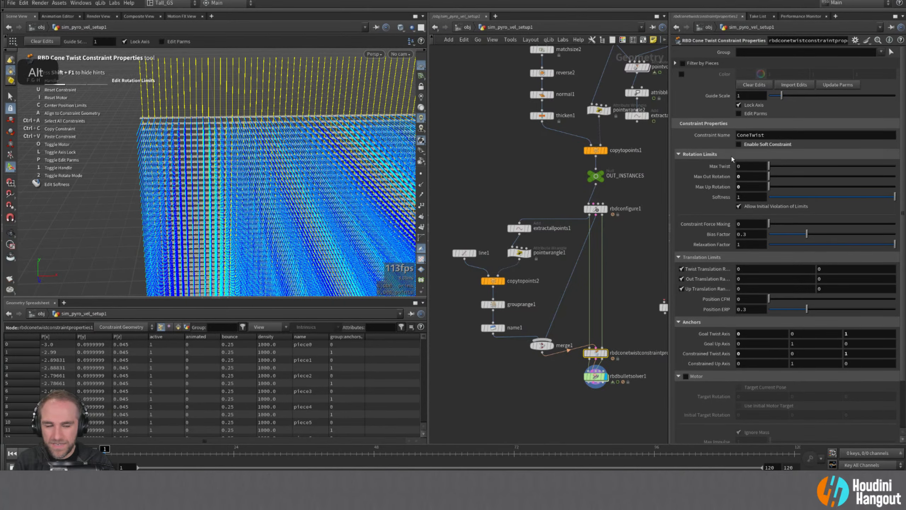
- Raise the constraint's Max Out Rotation to about 83.9 degrees
left_click(742, 177)
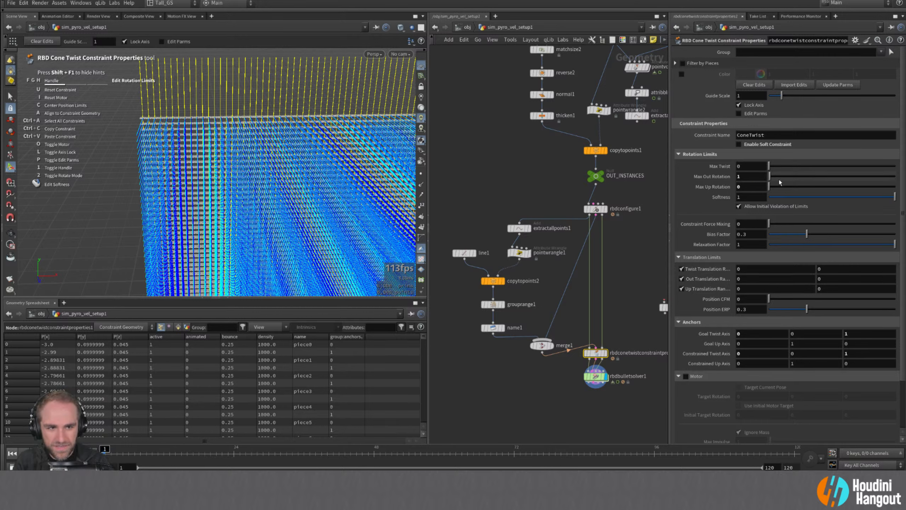
left_click(797, 180)
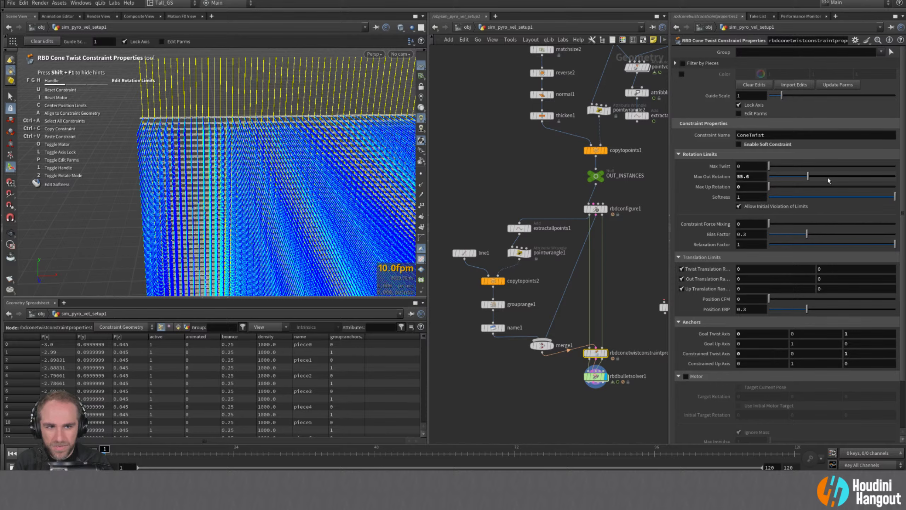
left_click(828, 176)
- Raise the constraint's Max Up Rotation to about 57.6 degrees and inspect the rotation guides around the pieces
left_click_drag(142, 117, 235, 77, "alt")
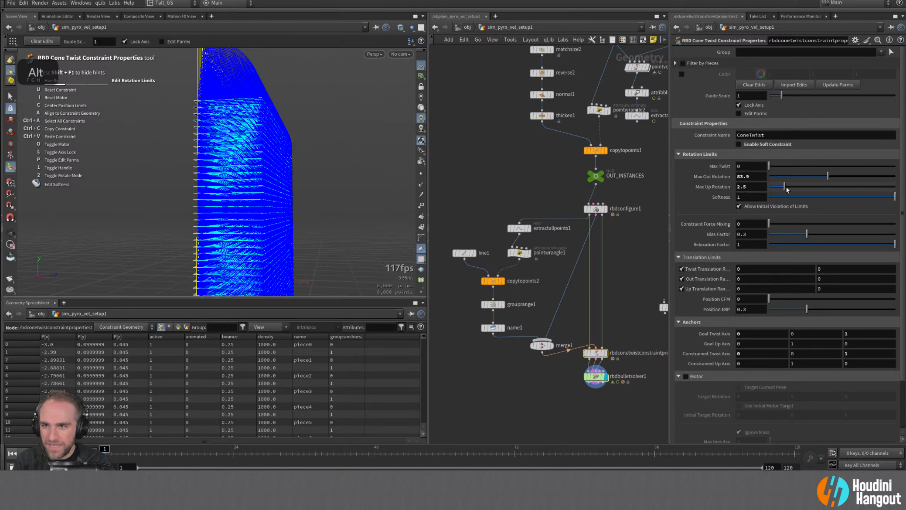
left_click_drag(796, 189, 806, 187)
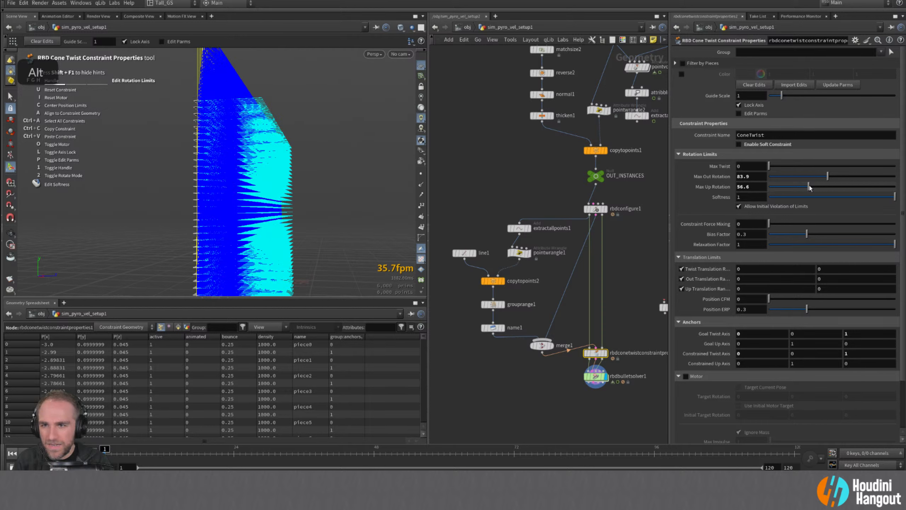
mouse_move(253, 124)
left_mouse_down("alt")
mouse_move(255, 142)
mouse_move(236, 121)
mouse_move(259, 108)
left_mouse_up("alt")
right_click_drag(259, 108, 338, 119, "alt")
left_click_drag(337, 120, 378, 103, "alt")
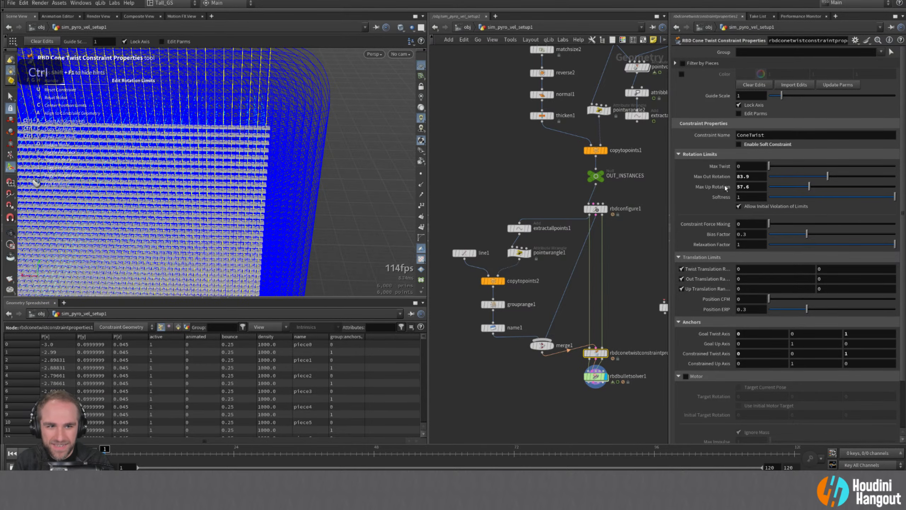
- Reset the constraint's Max Up Rotation and set it to 0
middle_click(724, 196, "ctrl")
middle_click(728, 187, "ctrl")
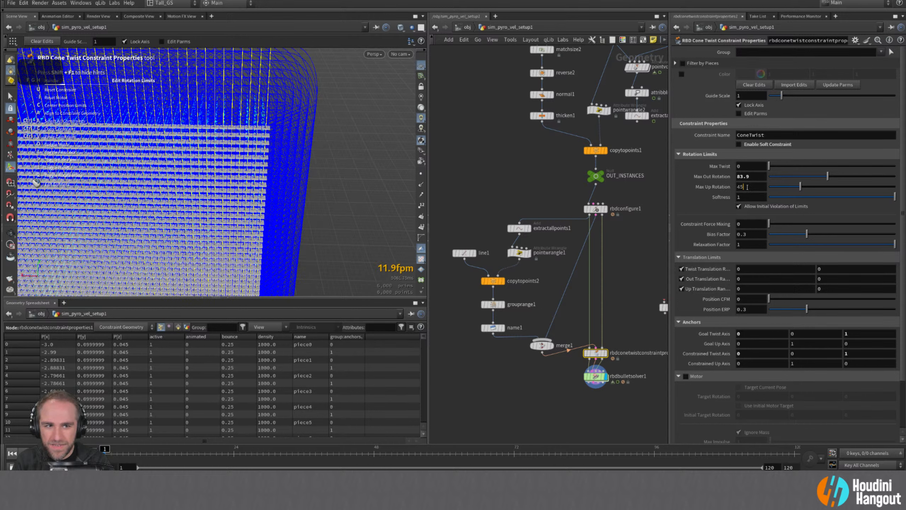
double_click(747, 187)
type("0")
key("Return")
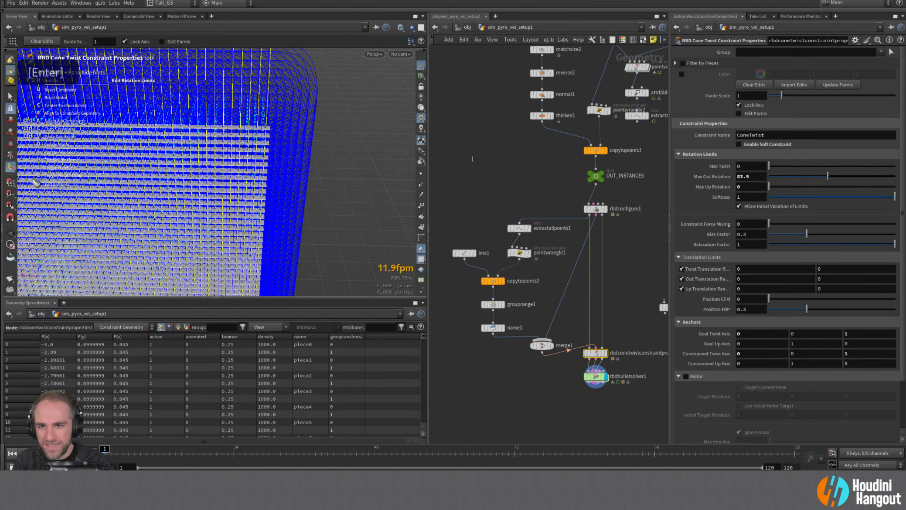
- Set the constraint's Max Out Rotation to 90
left_click_drag(277, 138, 152, 123, "alt")
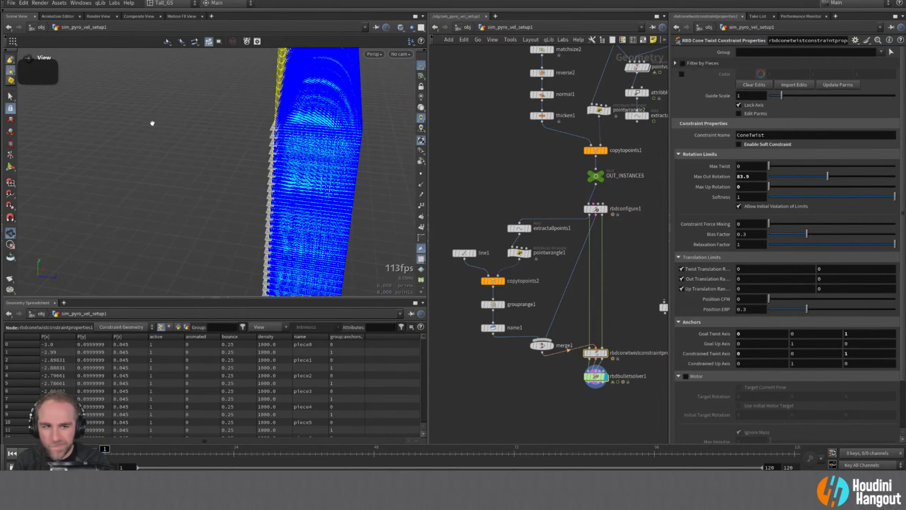
left_click(744, 177)
type("9")
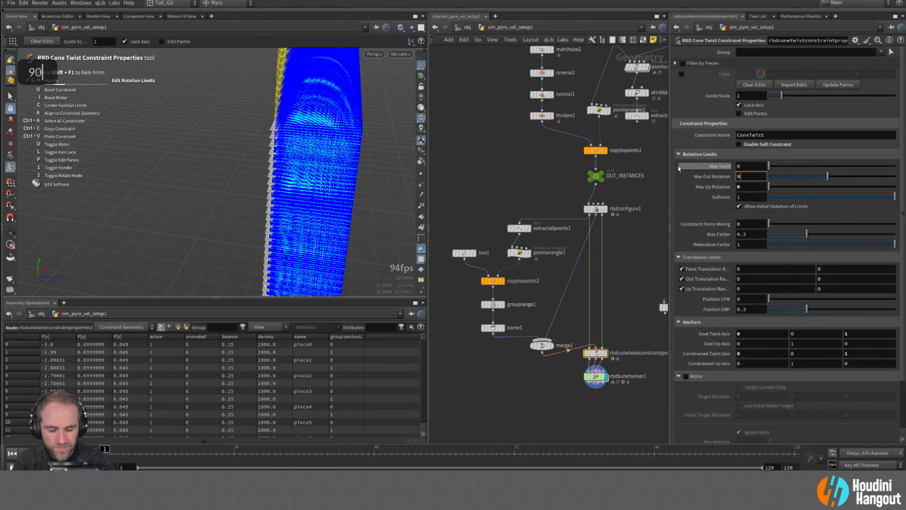
type("0")
key("Return")
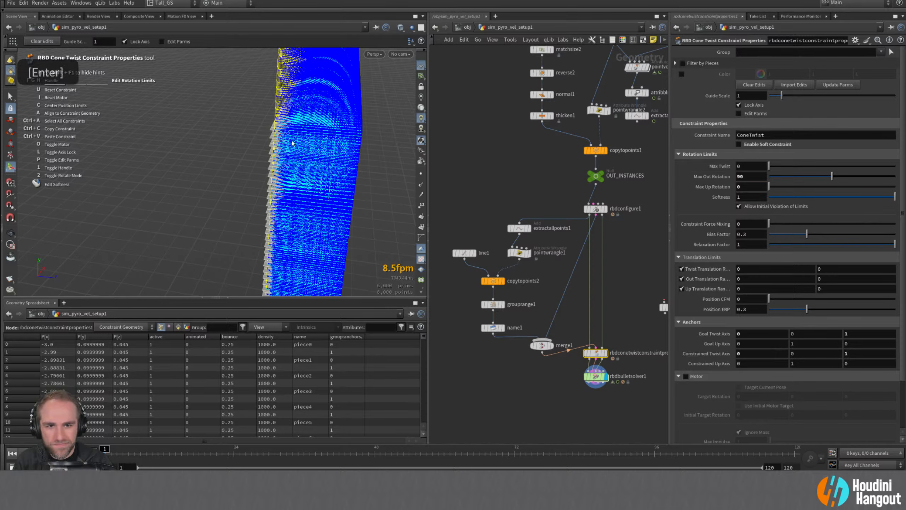
- Select rbdbulletsolver1, play the simulation with the new rotation limits while inspecting the pieces from the side, and return to frame 1
right_click_drag(292, 143, 289, 121, "alt")
mouse_move(289, 121)
left_mouse_down("alt")
mouse_move(303, 91)
mouse_move(289, 107)
left_mouse_up("alt")
middle_click_drag(289, 107, 279, 103, "alt")
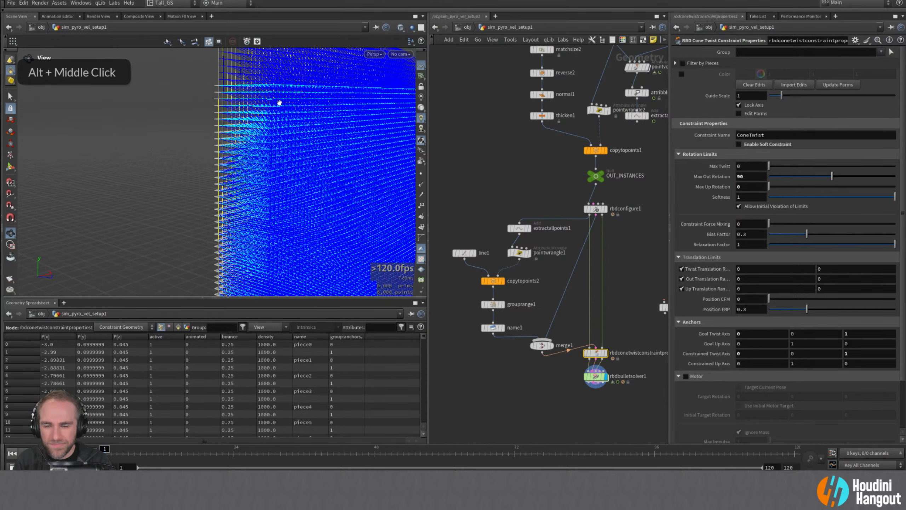
left_click_drag(279, 102, 310, 116, "alt")
left_click(594, 377)
left_click_drag(321, 203, 283, 214, "alt")
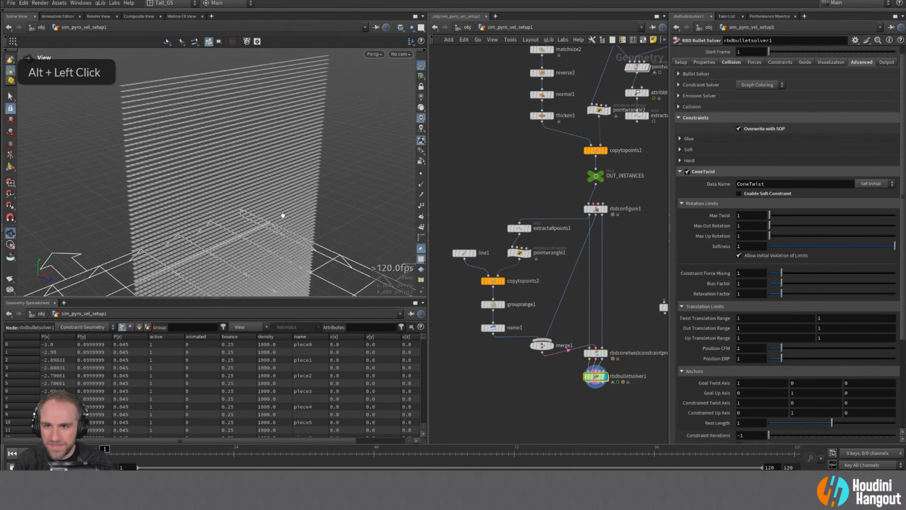
key("Return")
key("Up")
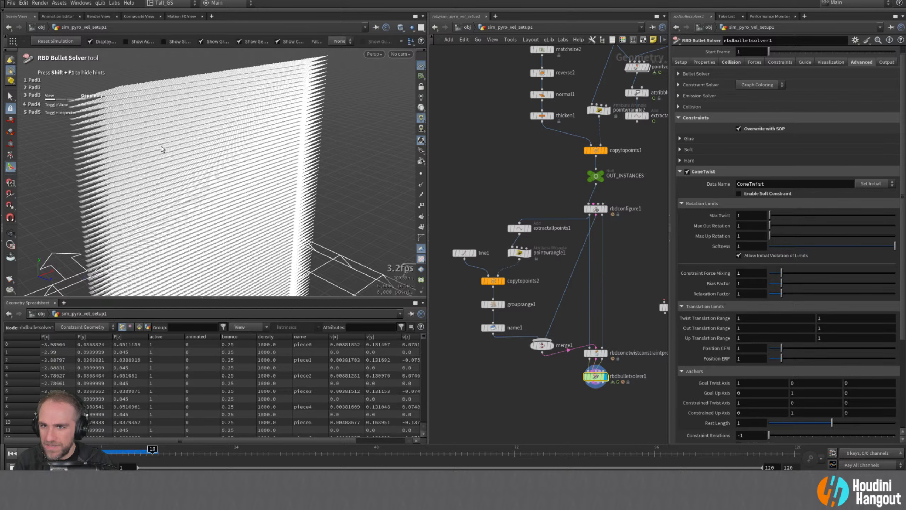
left_click_drag(163, 147, 222, 156, "alt")
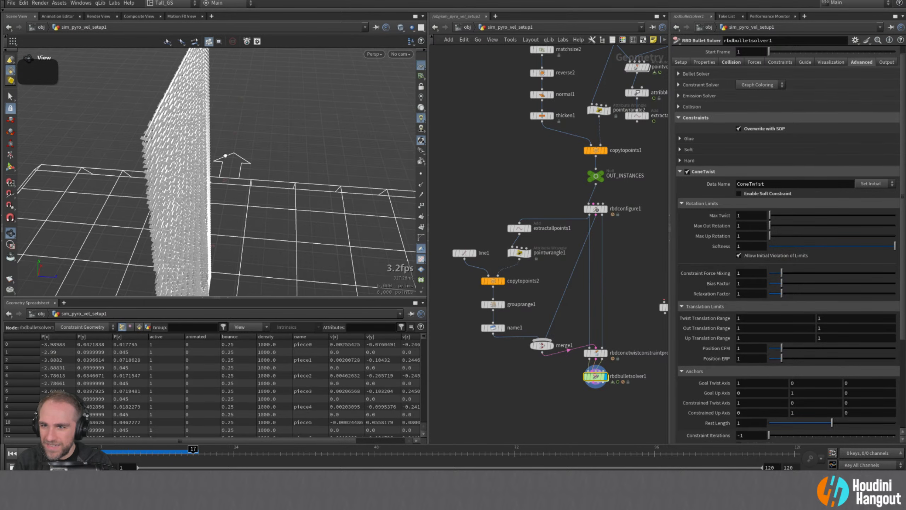
right_click_drag(160, 134, 241, 116, "alt")
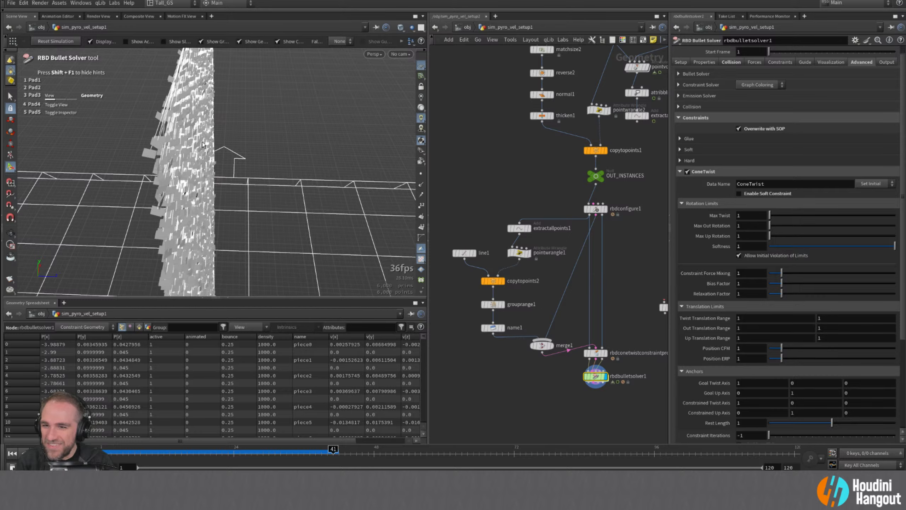
key("ctrl+Up")
- Replay the simulation with a closer view of the wall's upper corner and return to frame 1
left_click_drag(190, 160, 248, 152, "alt")
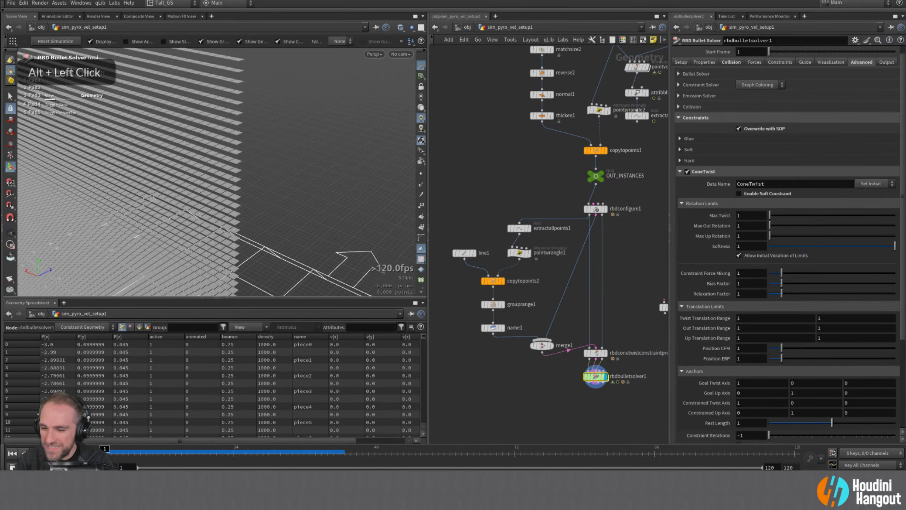
key("Up")
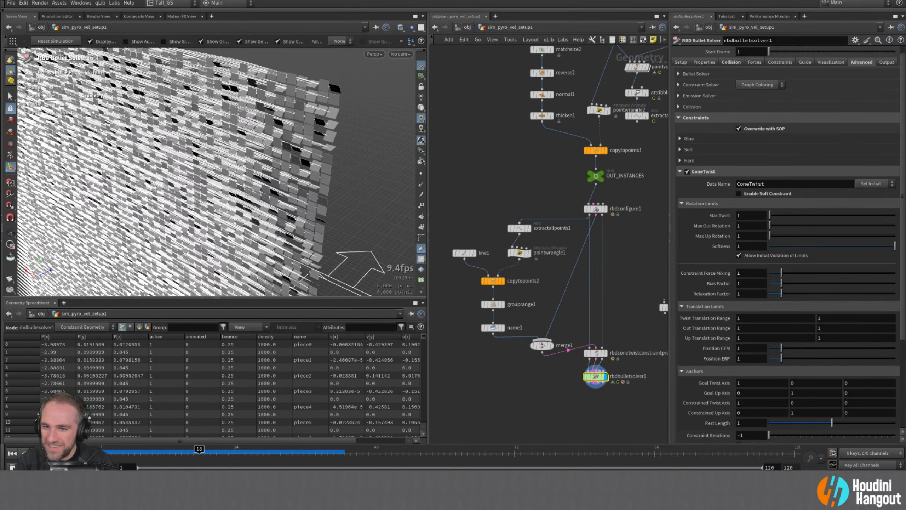
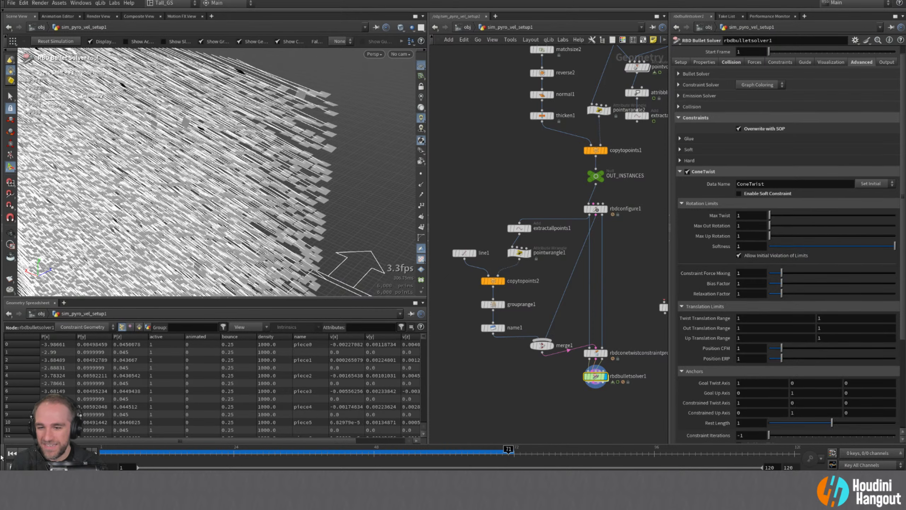
left_click(12, 453)
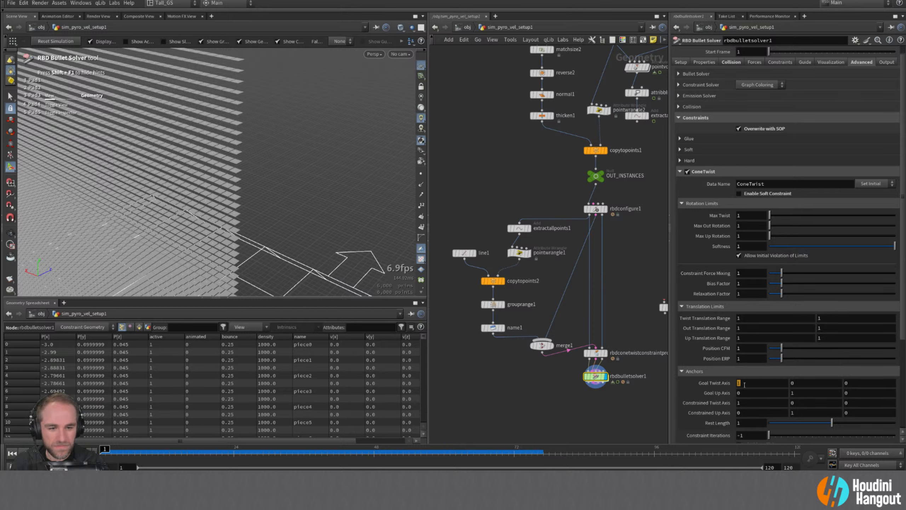
- Set the Goal Twist Axis in the ConeTwist settings of rbdbulletsolver1 to 0, 0, 1
type("0")
key("Tab")
key("Tab")
type("1")
key("Return")
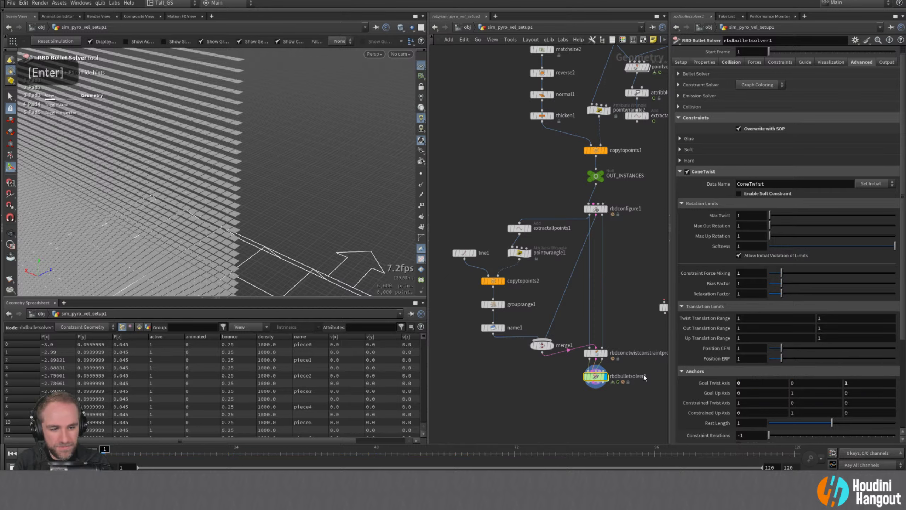
- Set the solver's ConeTwist Constrained Twist Axis to 0, 0, 1 and return to frame 1 after a test playback
type("0")
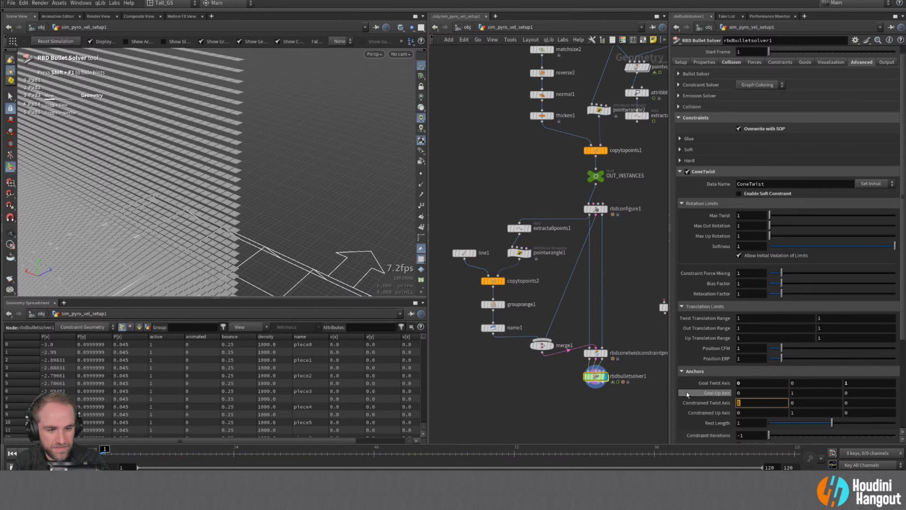
key("Tab")
key("Tab")
type("1")
key("Return")
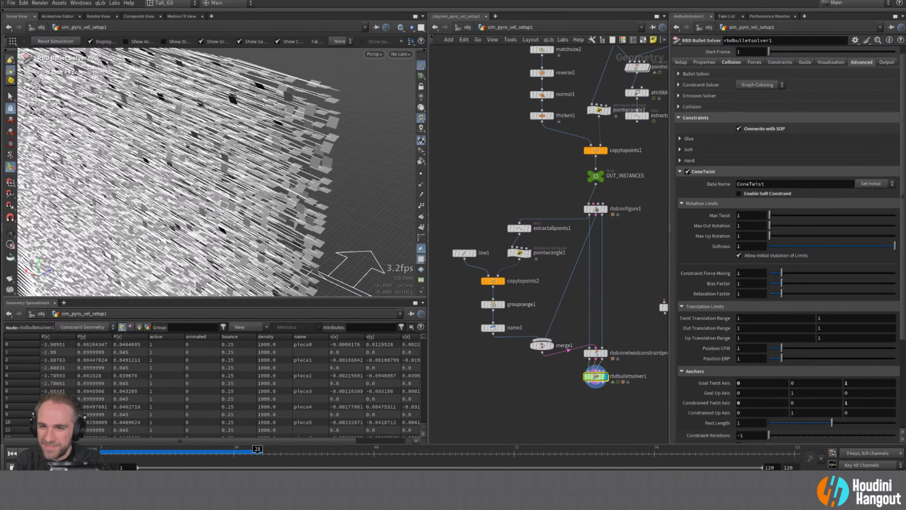
left_click(14, 453)
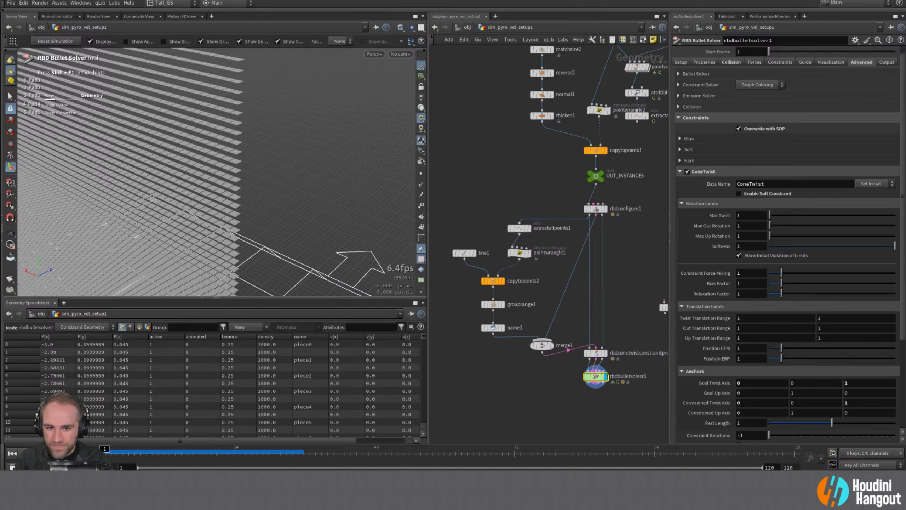
- Display merge1 and select extractallpoints1 to examine the constraint anchor points and their attributes
left_click(551, 346)
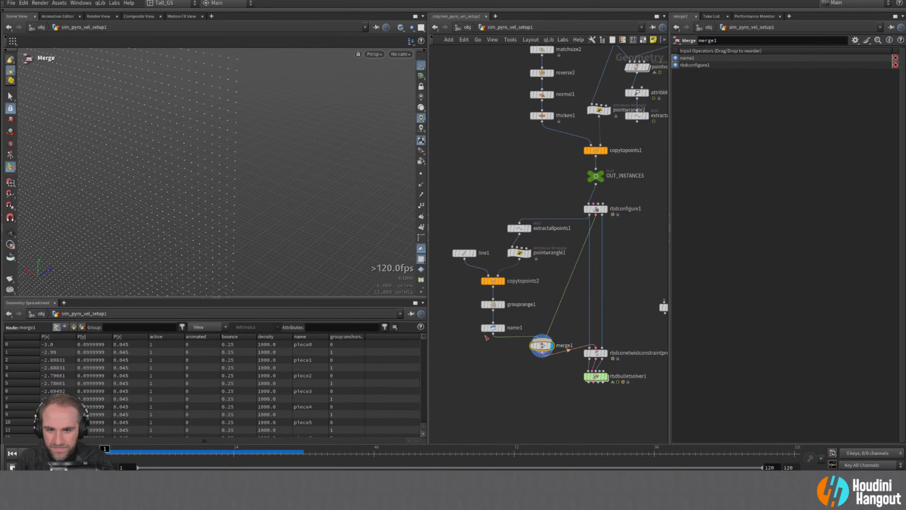
left_click(519, 228)
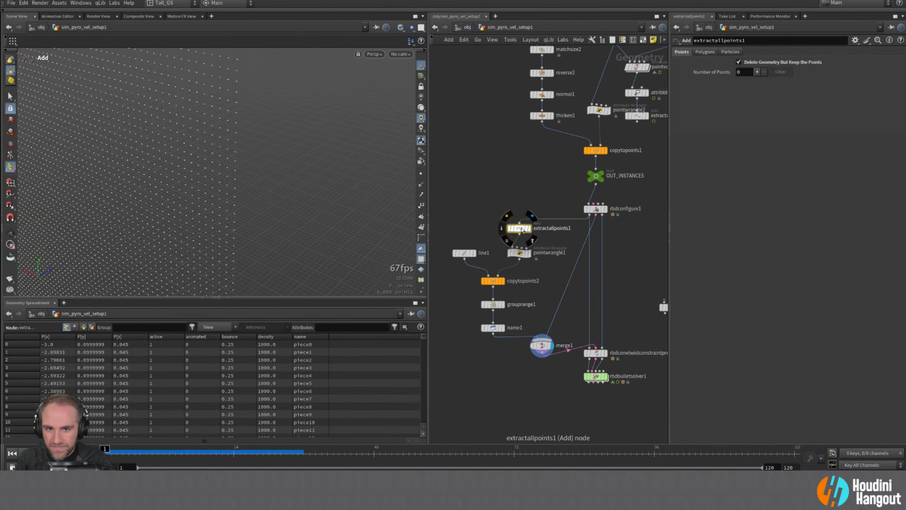
left_click_drag(152, 132, 108, 134, "alt")
middle_click_drag(108, 134, 172, 182, "alt")
left_click_drag(172, 182, 223, 162, "alt")
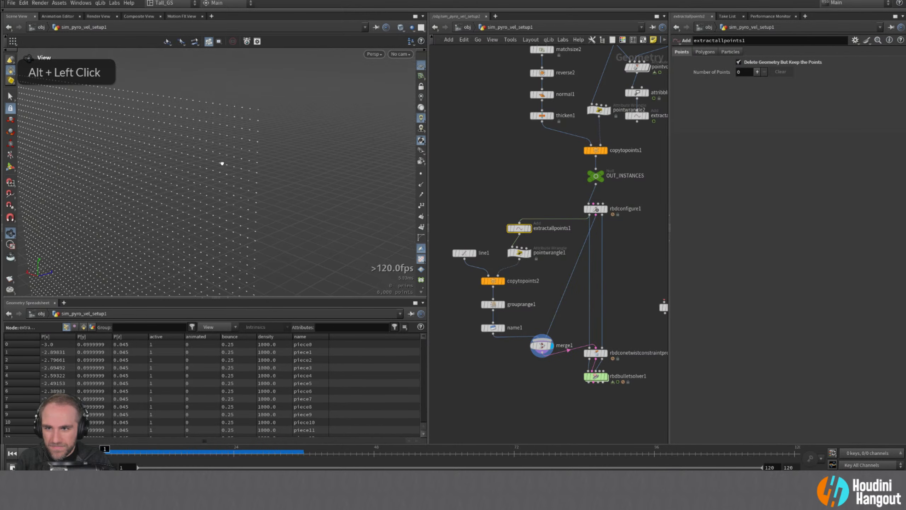
key("Return")
middle_click_drag(546, 150, 508, 219)
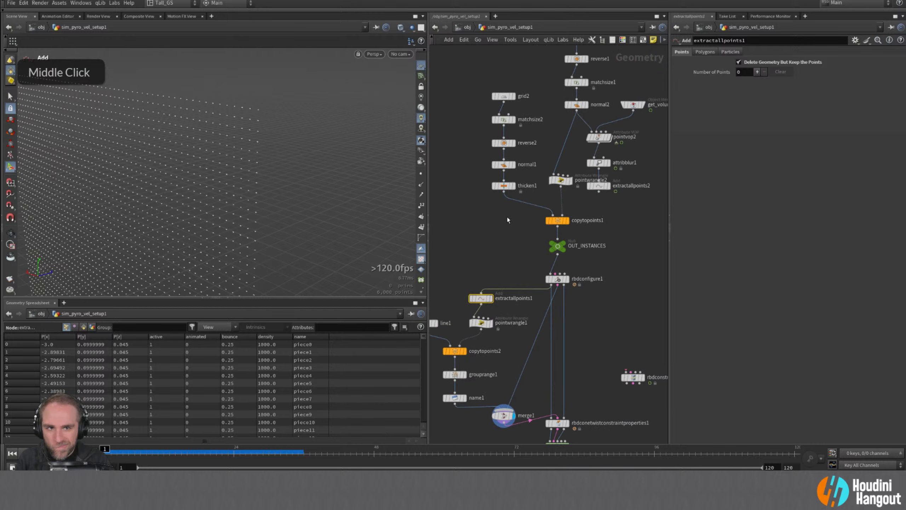
- Display pointwrangle2 and examine its normal expression and the instancing grid
double_click(563, 180)
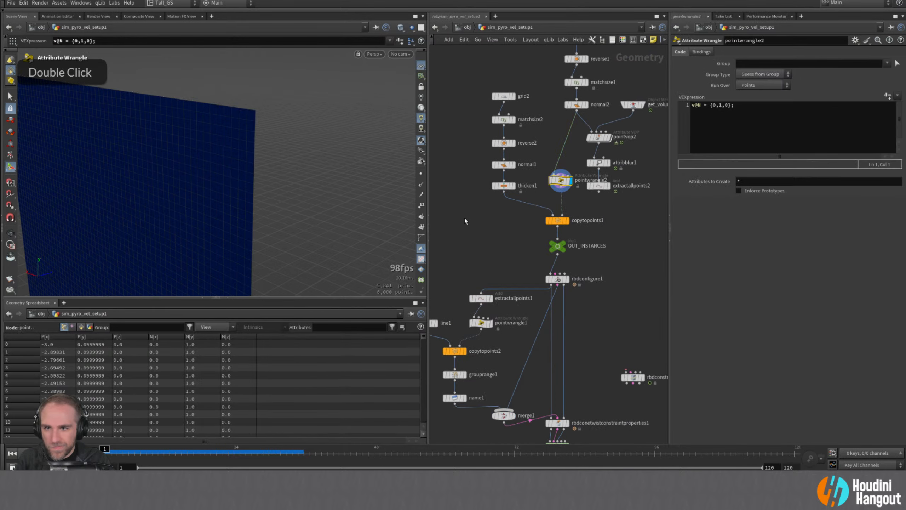
left_click_drag(261, 130, 172, 123, "alt")
right_click_drag(172, 123, 260, 111, "alt")
left_click_drag(259, 112, 291, 127, "alt")
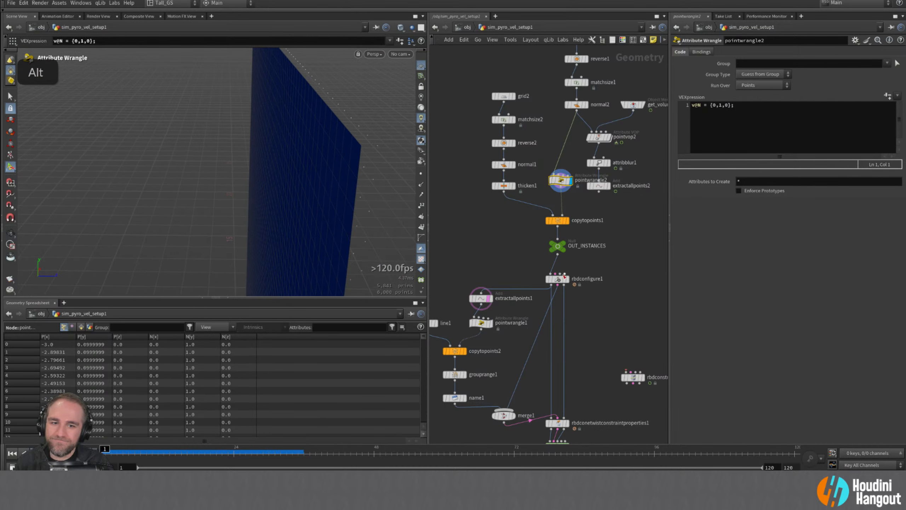
- Display rbdconfigure1 and extractallpoints1 in turn to compare the packed pieces with their extracted points
left_click(568, 281)
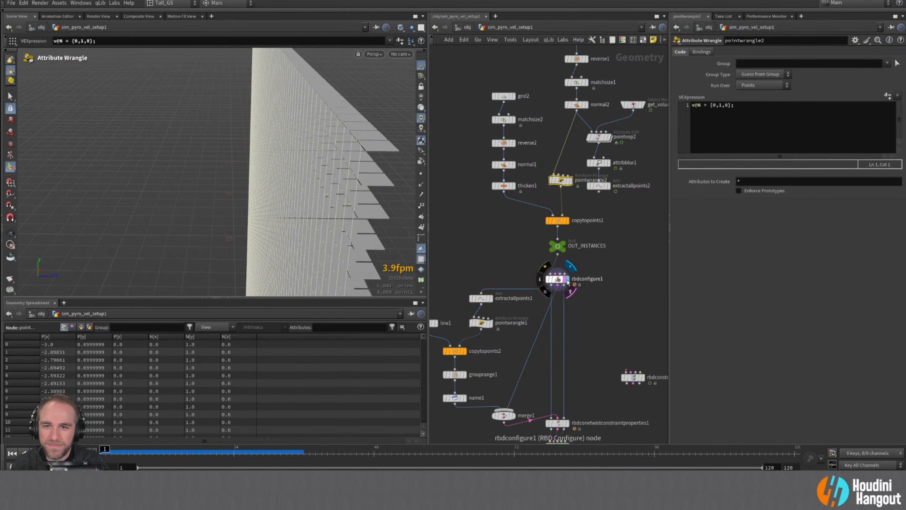
left_click(558, 283)
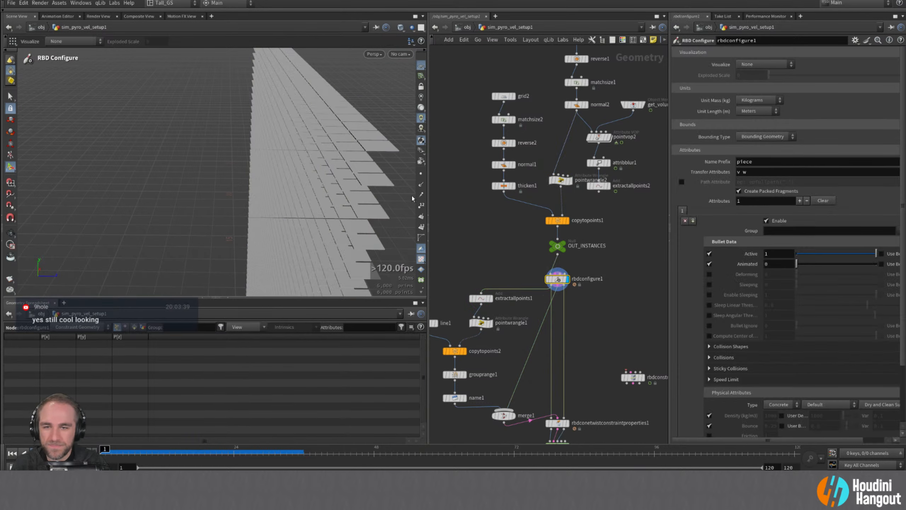
left_click_drag(339, 168, 321, 171, "alt")
middle_click_drag(321, 172, 303, 179, "alt")
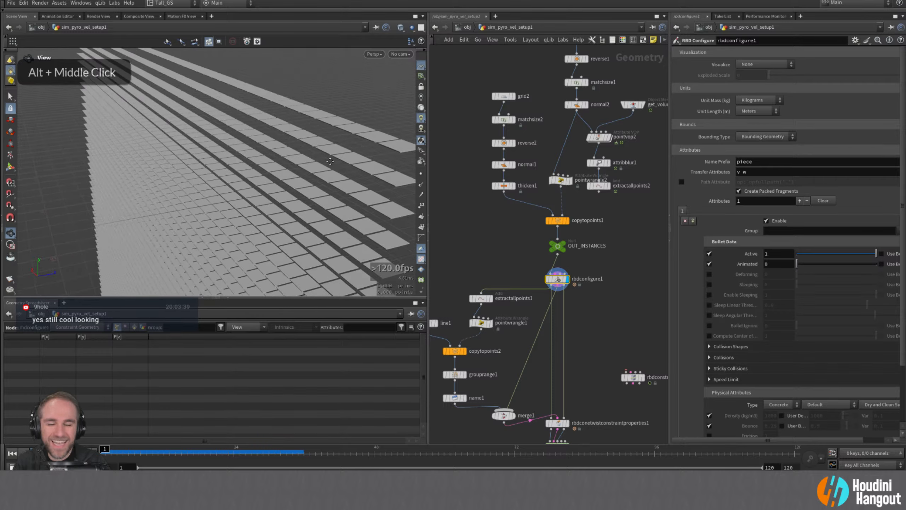
left_click_drag(303, 178, 278, 168, "alt")
left_click(491, 298)
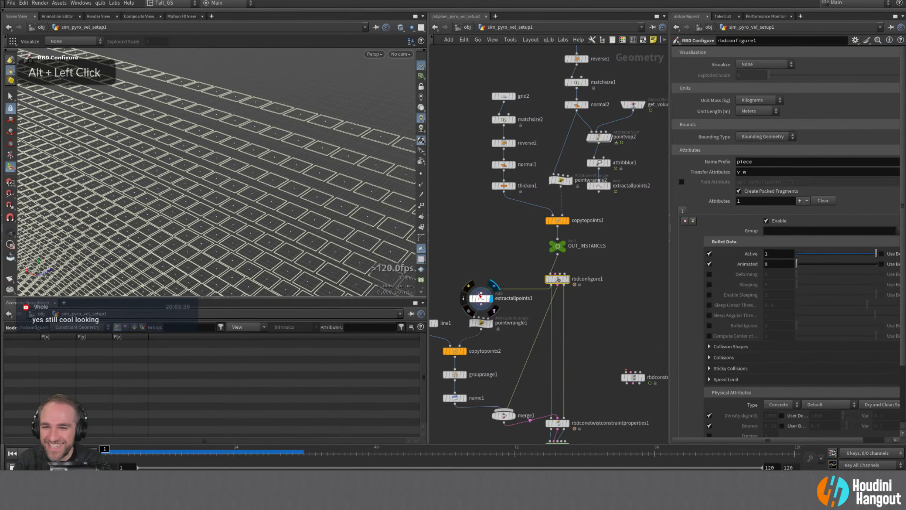
- Try replacing extractallpoints1 with an Extract Centroid node wired between rbdconfigure1 and pointwrangle1
left_click_drag(323, 147, 307, 157, "alt")
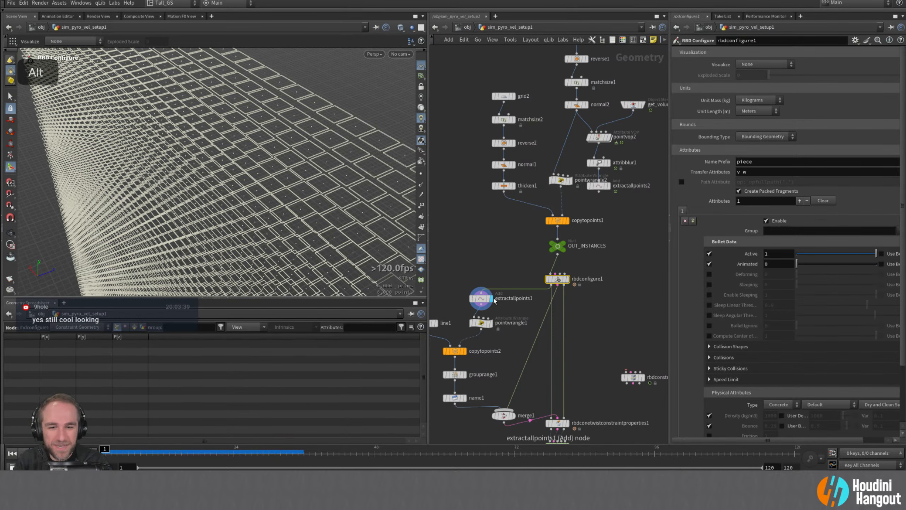
left_click(481, 298)
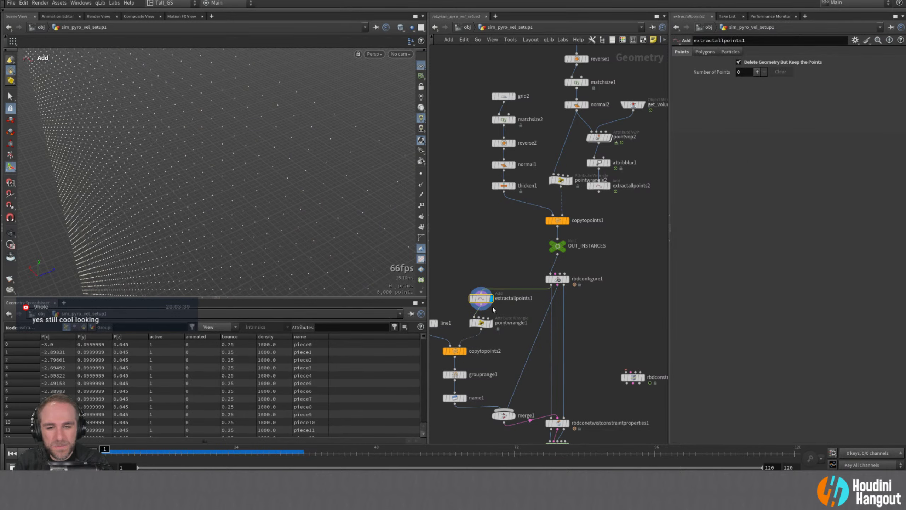
key("Delete")
key("Tab")
type("extrac")
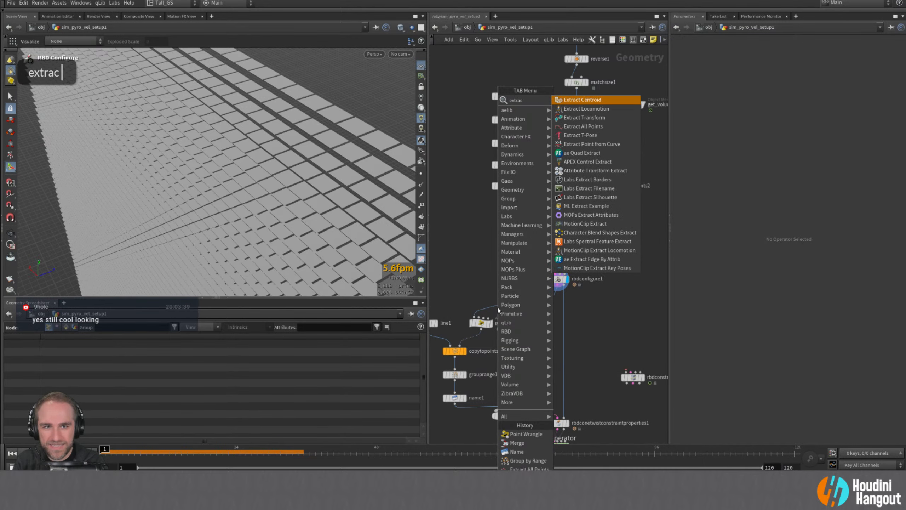
key("Return")
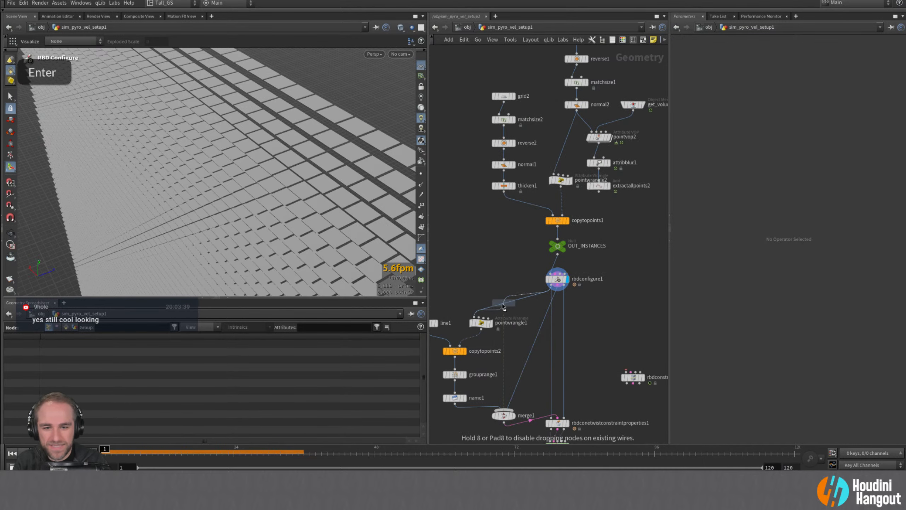
left_click(503, 307)
double_click(506, 303)
left_click_drag(507, 306, 484, 305)
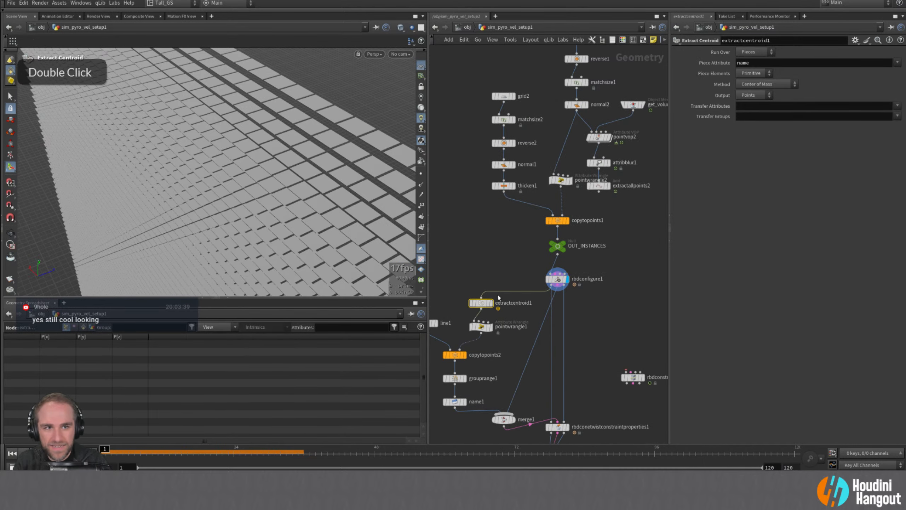
- Set the Extract Centroid method to Convex Hull Center, display the node and check its Piece Elements and Output options
left_click(770, 76)
left_click(780, 85)
left_click(775, 86)
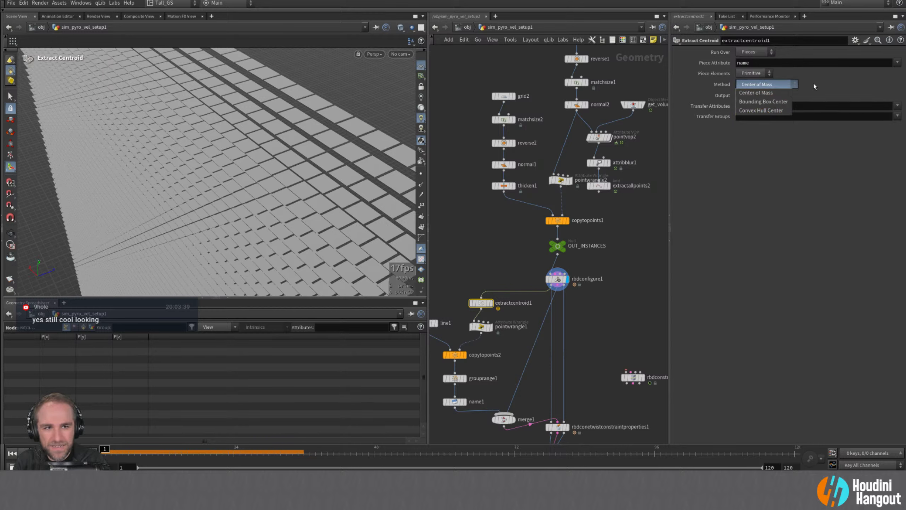
left_click(767, 110)
double_click(482, 303)
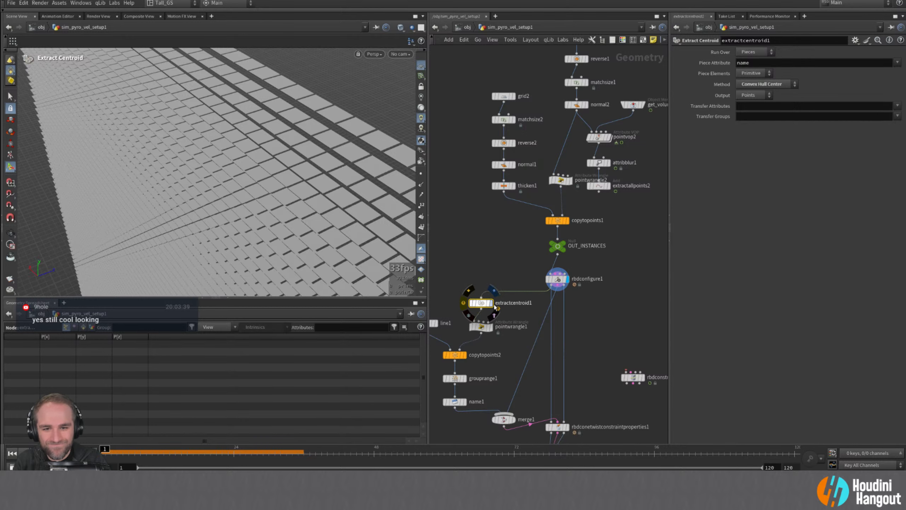
left_click(758, 73)
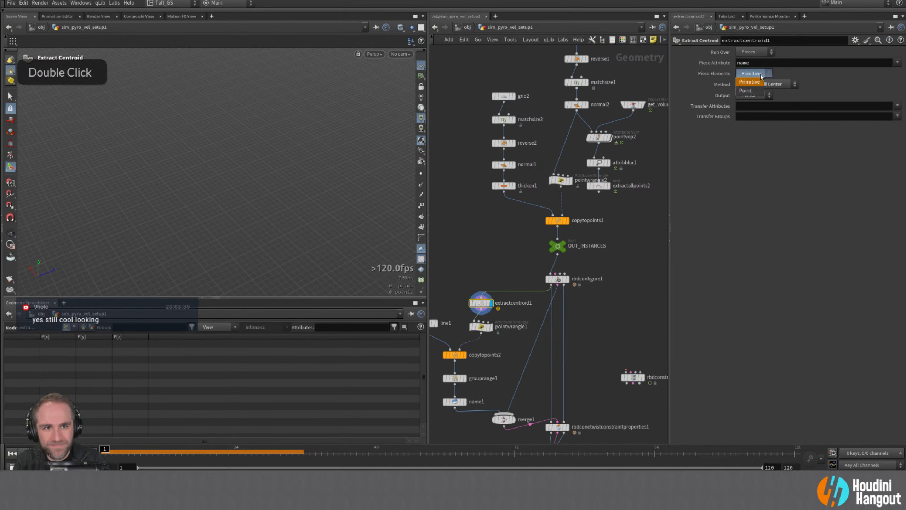
left_click(761, 76)
left_click(760, 75)
left_click(757, 82)
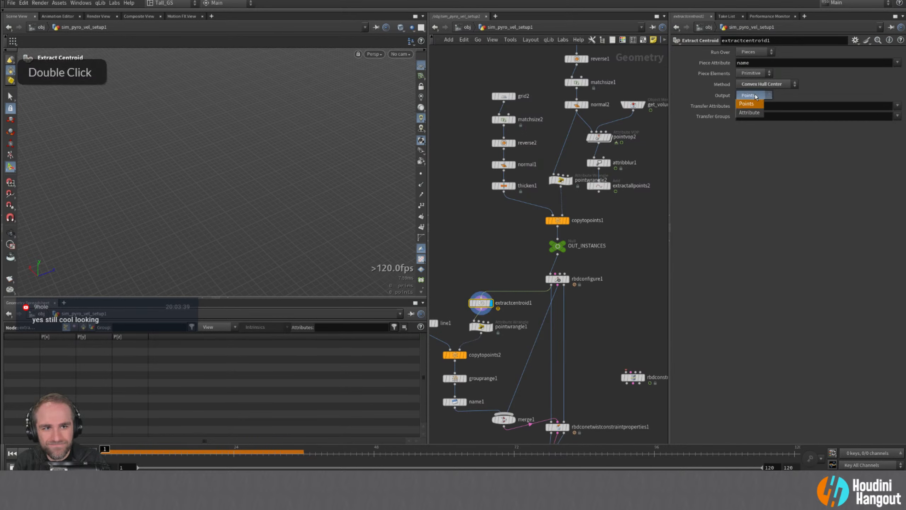
left_click(817, 100)
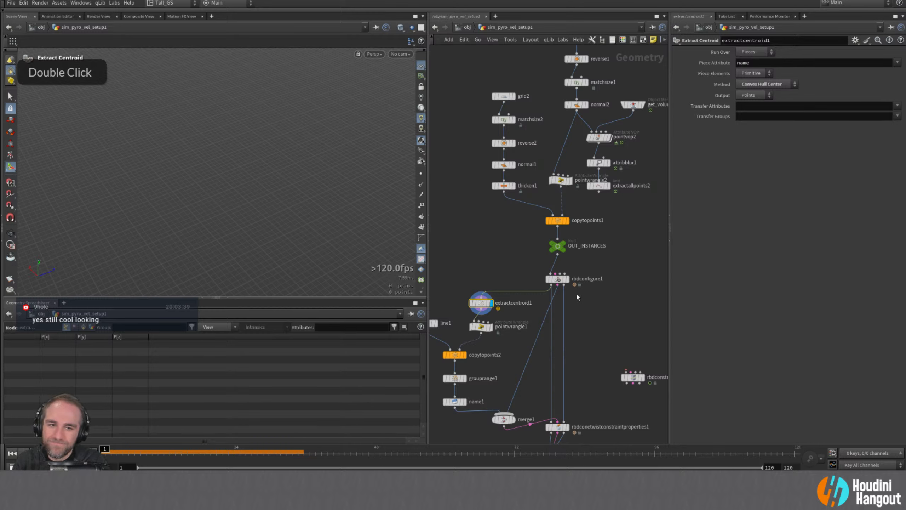
- Set the Pivot Location of copytopoints1 to Origin and display rbdconfigure1 with the updated pieces
double_click(559, 280)
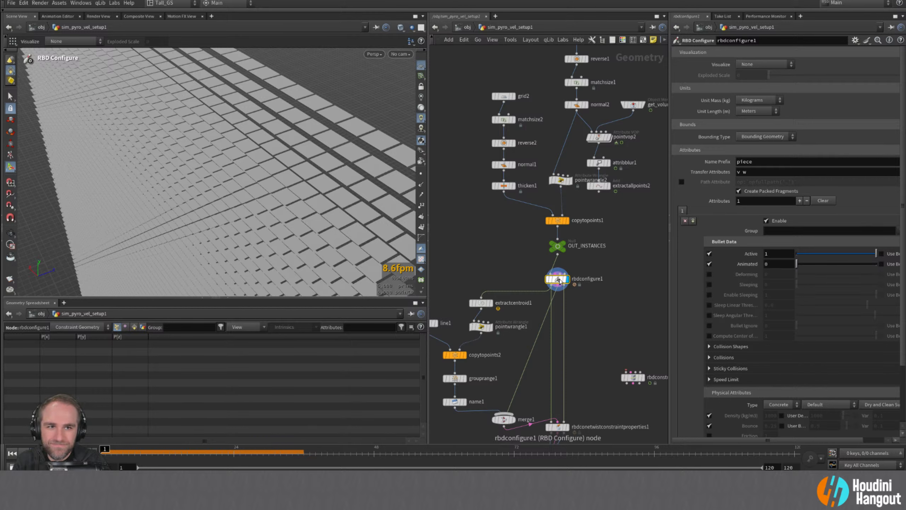
scroll(694, 199, "down", 3)
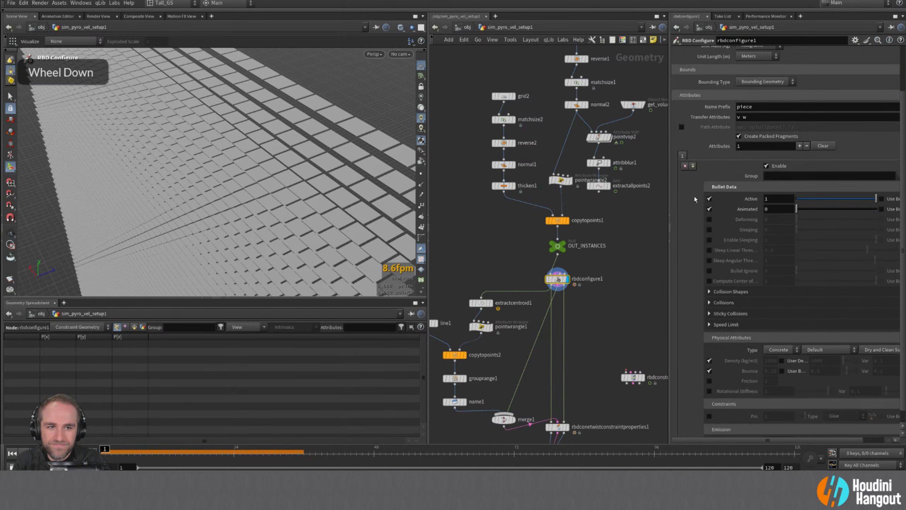
scroll(667, 212, "down", 3)
scroll(631, 223, "up", 5)
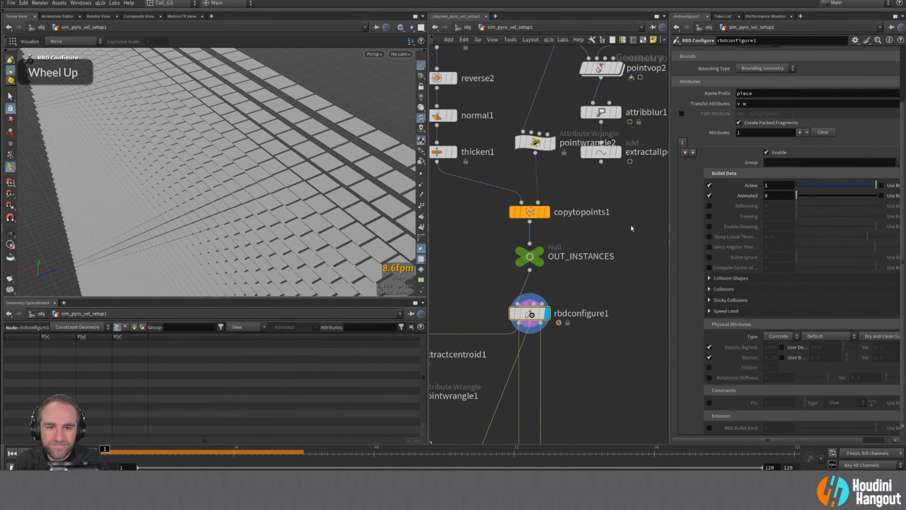
scroll(697, 137, "up", 1)
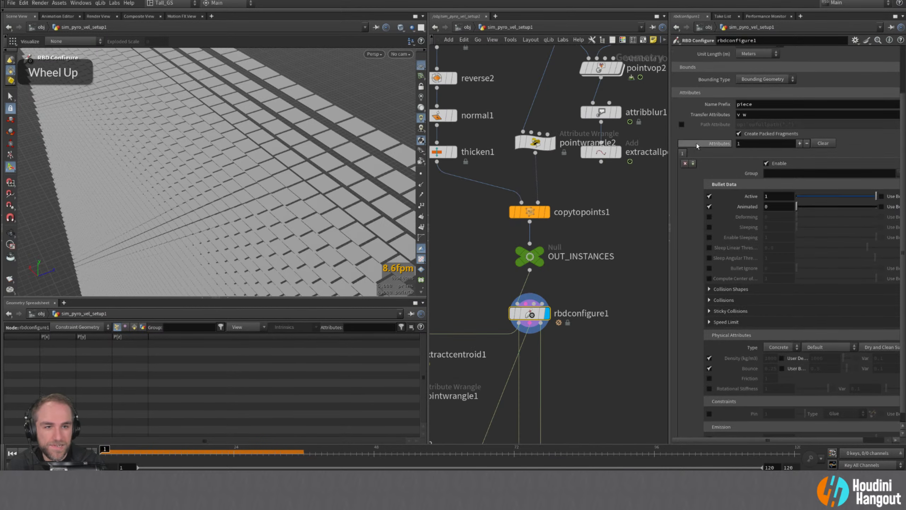
left_click(546, 212)
left_click(528, 217)
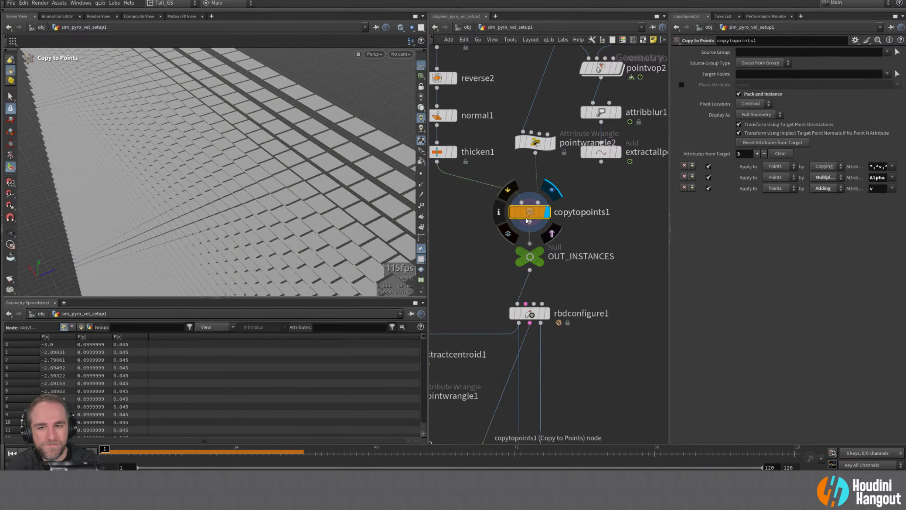
left_click(750, 104)
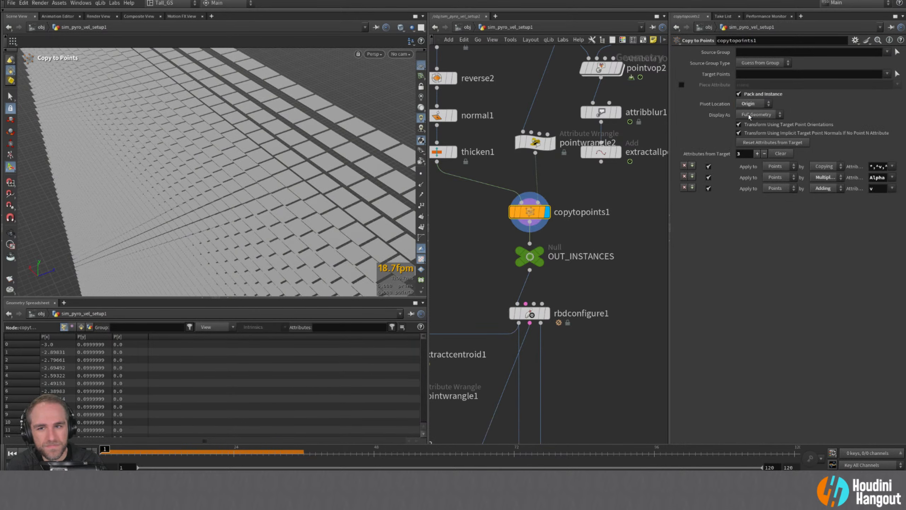
left_click(546, 313)
left_click(530, 314)
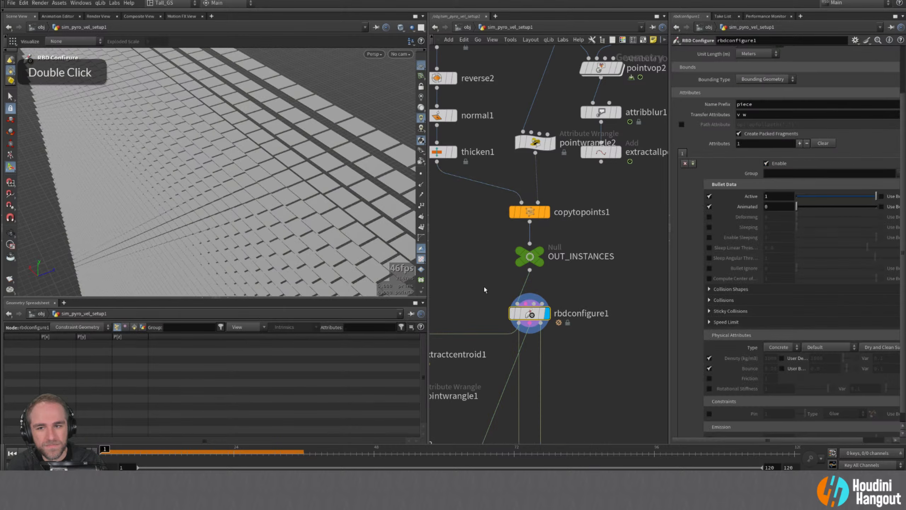
- Replace the Extract Centroid node with an Extract All Points node between rbdconfigure1 and pointwrangle1
middle_click_drag(486, 289, 577, 257)
left_click(501, 318)
key("Delete")
key("Tab")
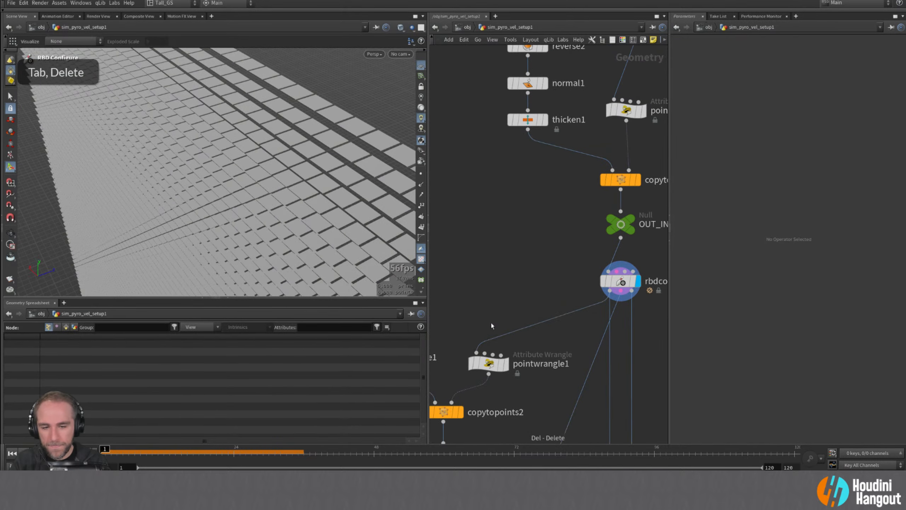
type("extrr")
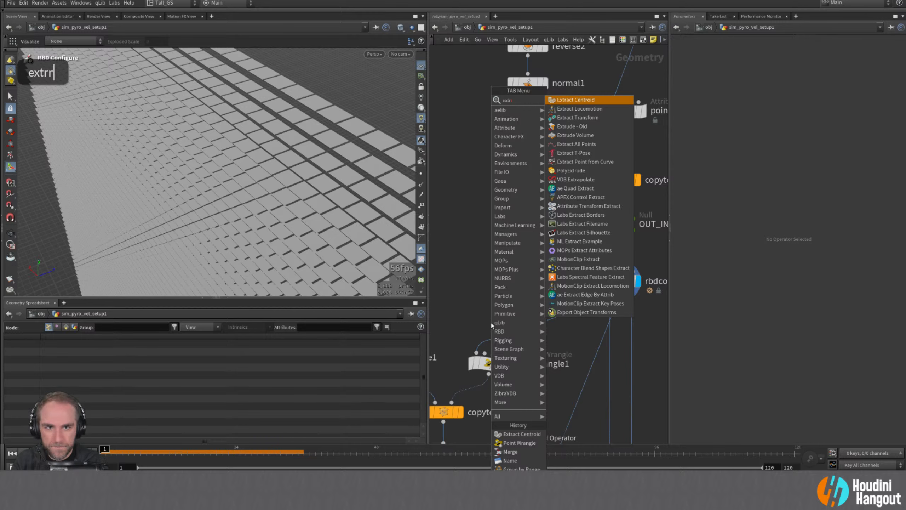
type("as")
key("BackSpace")
key("BackSpace")
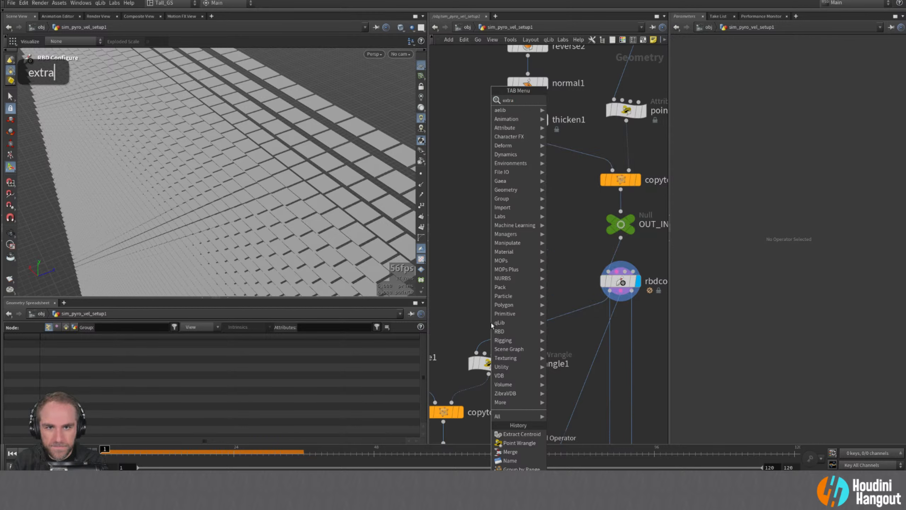
type("act all")
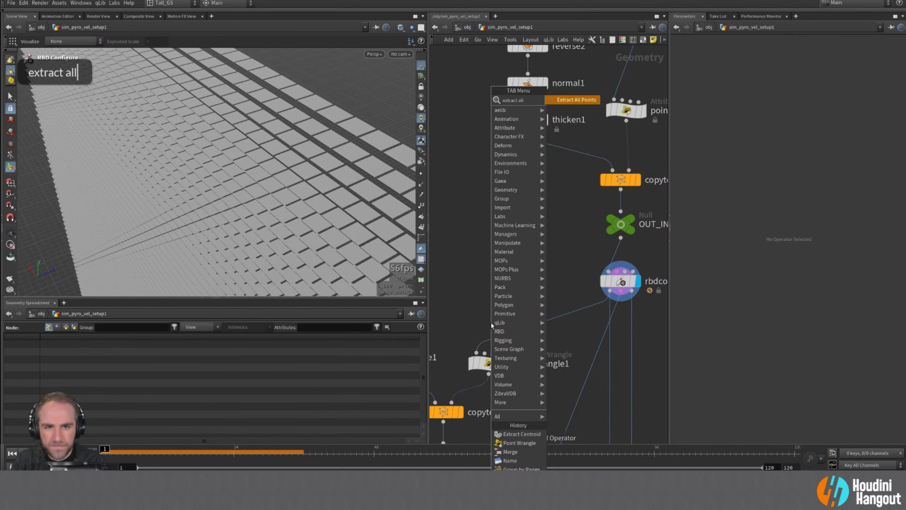
key("Return")
double_click(488, 333)
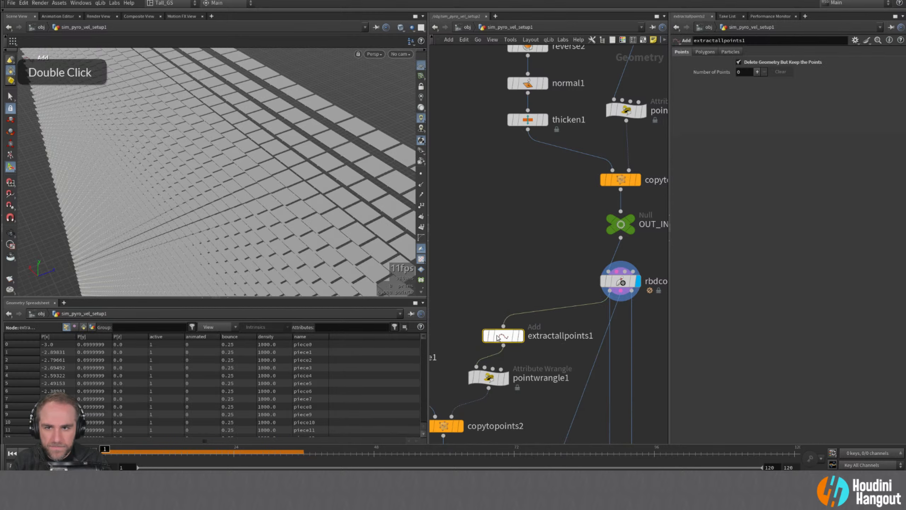
- Display pointwrangle1, rbdconfigure1 and copytopoints2 in turn to check the constraint anchor points against the pieces
left_click(504, 377)
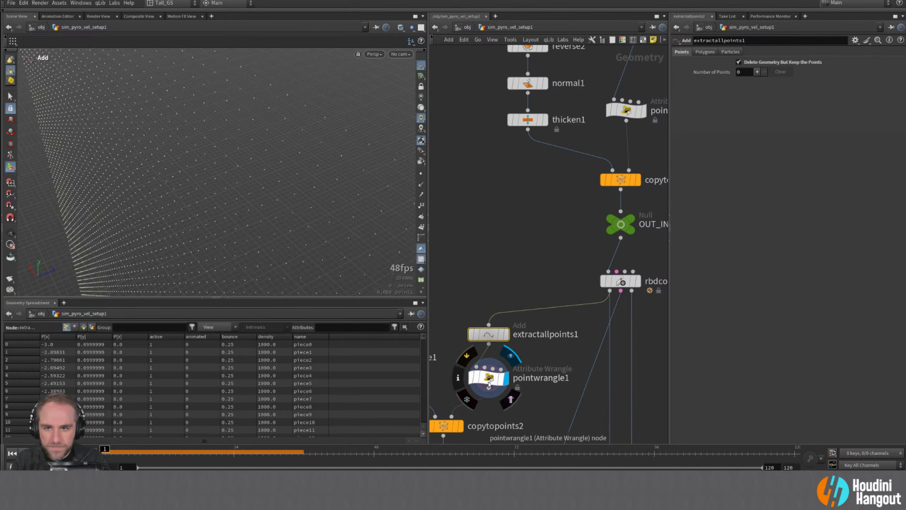
left_click(488, 377)
left_click(638, 281)
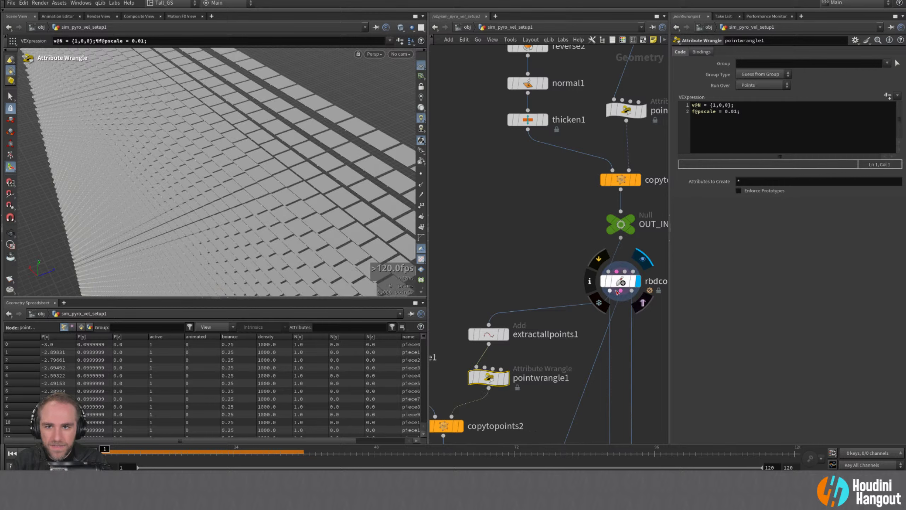
middle_click_drag(486, 280, 514, 160, "alt")
double_click(489, 306)
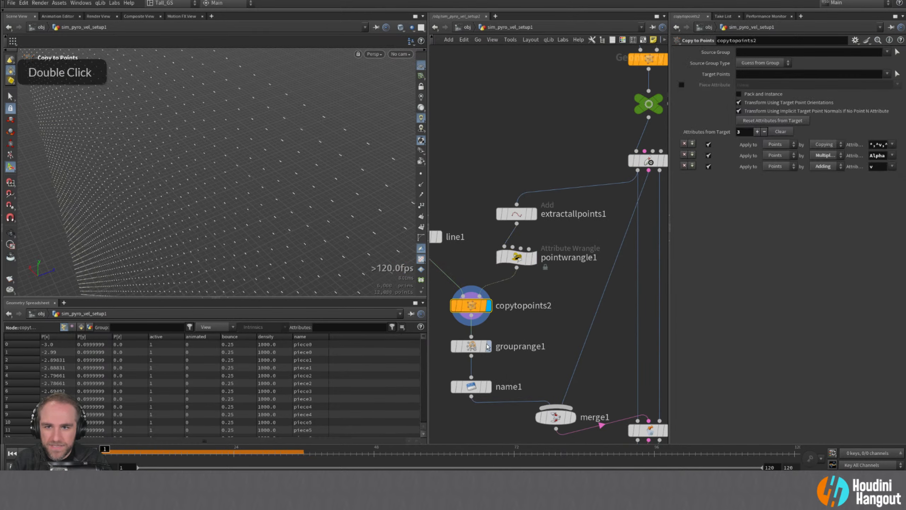
- Display rbdbulletsolver1, play the simulation to inspect how the hinged pieces move, and return to frame 1
middle_click_drag(513, 371, 458, 269, "alt")
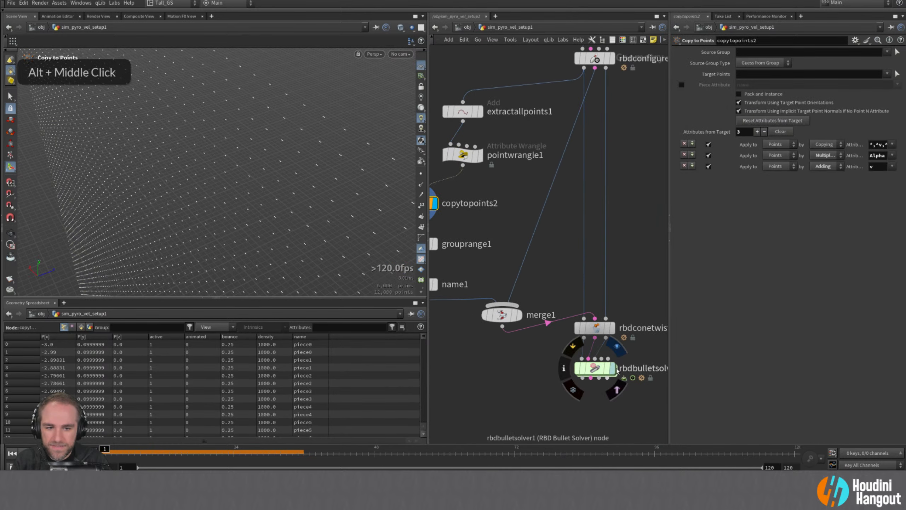
double_click(597, 371)
right_click_drag(264, 161, 273, 162, "alt")
left_click_drag(272, 162, 264, 168, "alt")
middle_click_drag(264, 168, 348, 137, "alt")
left_click_drag(348, 137, 303, 186, "alt")
key("Up")
right_click_drag(303, 186, 200, 176, "alt")
middle_click_drag(293, 185, 321, 190, "alt")
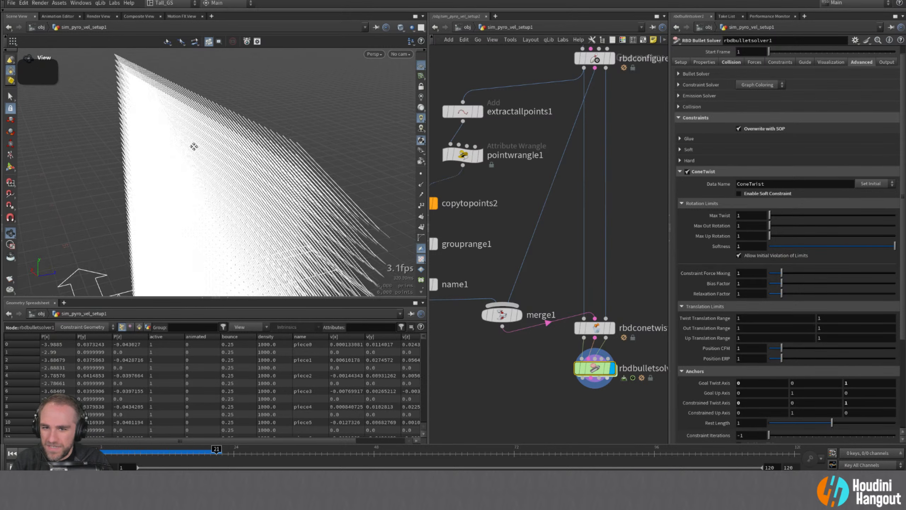
key("Return")
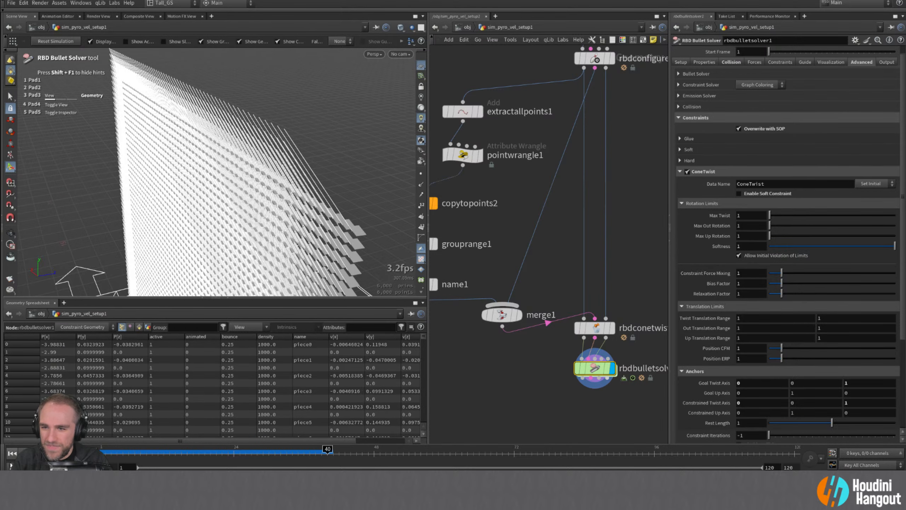
double_click(12, 454)
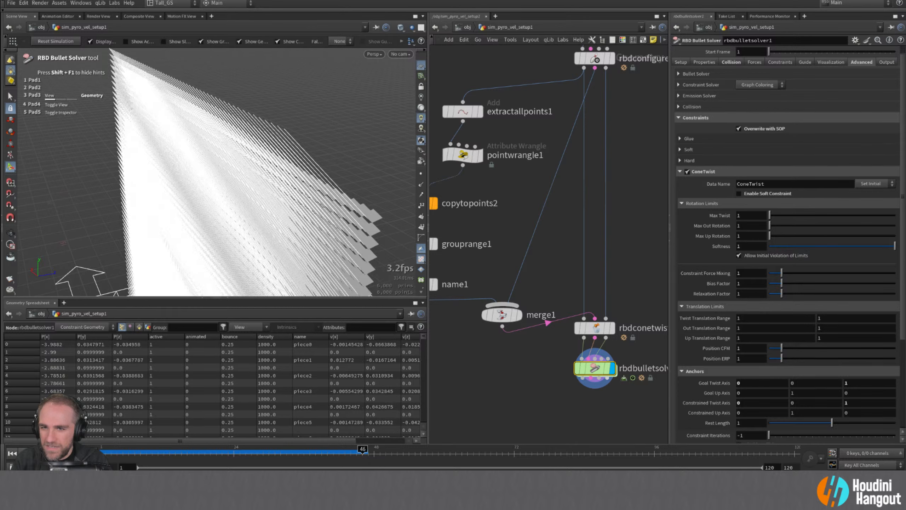
left_click(11, 453)
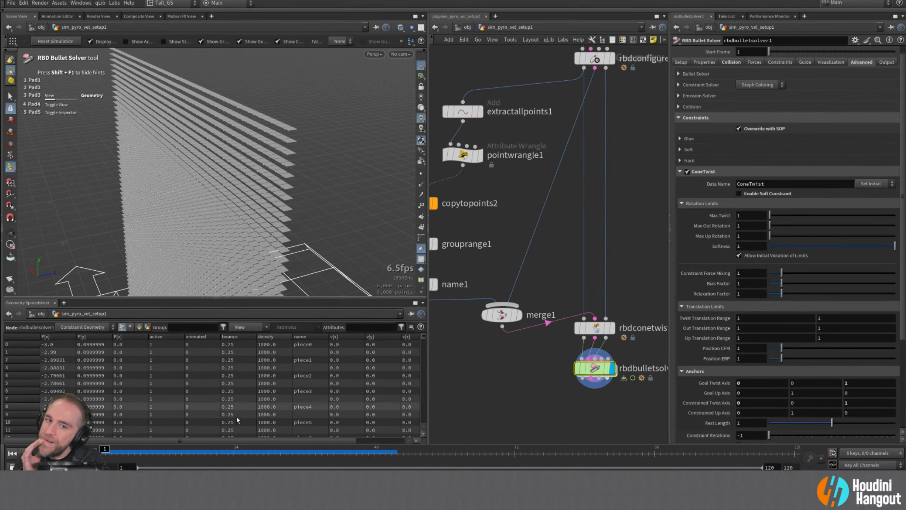
- Set f@pscale to 0 in the pointwrangle1 expression and apply the code
middle_click(423, 363)
middle_click_drag(458, 359, 495, 388)
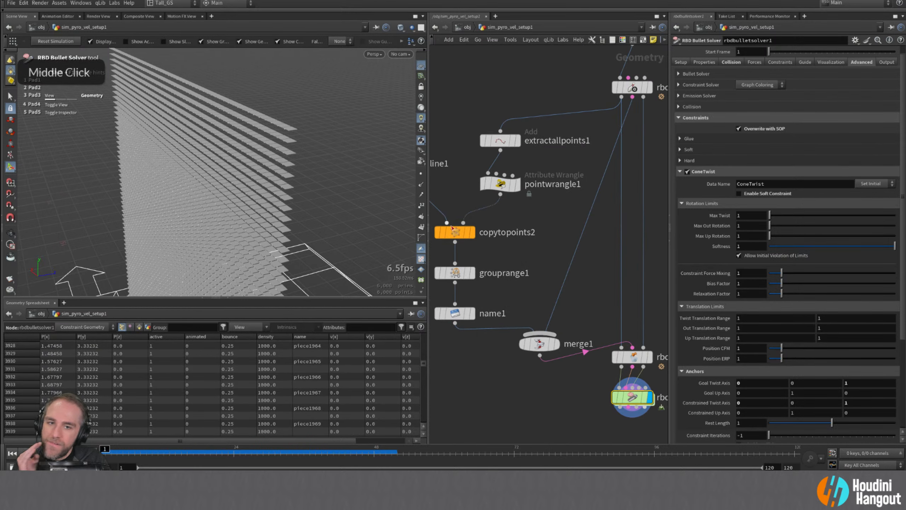
double_click(511, 187)
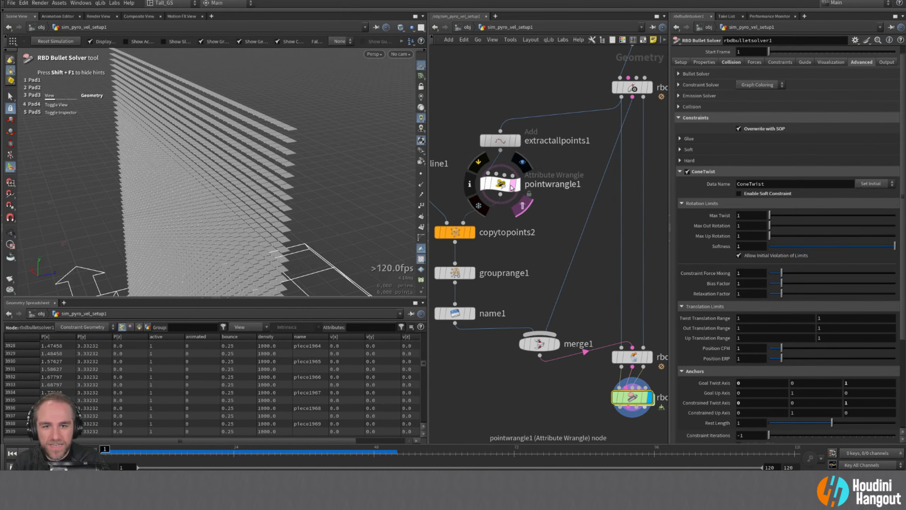
left_click_drag(736, 112, 721, 114)
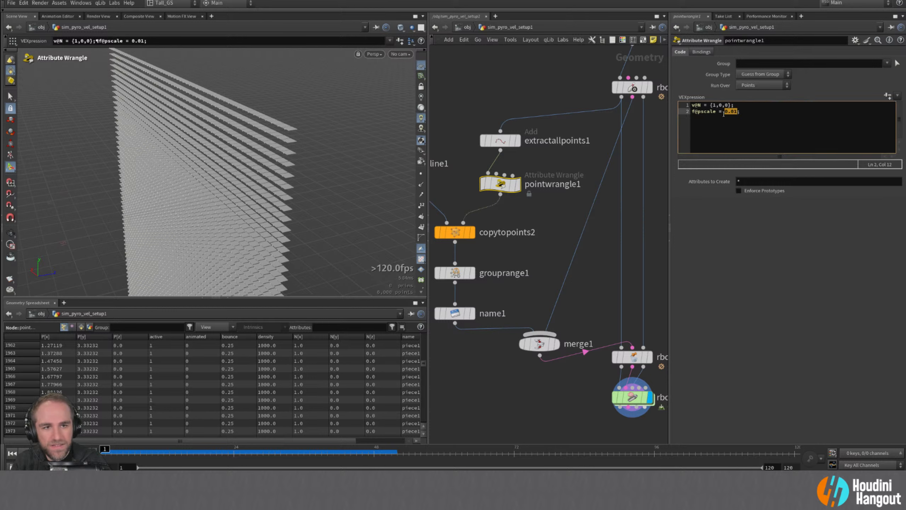
type("0")
key("Return")
key("BackSpace")
key("ctrl+Return")
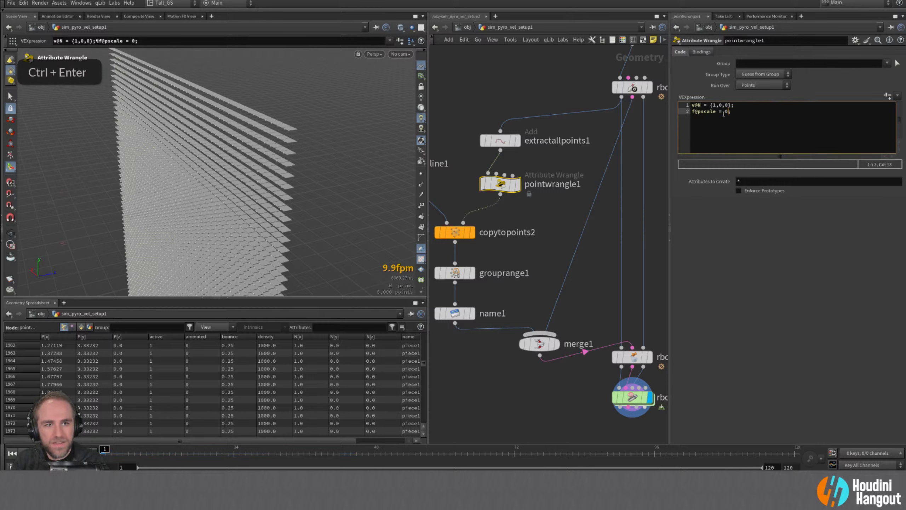
- Insert a Convert Line node between name1 and merge1 and list its primitive attributes in the geometry spreadsheet
key("Tab")
type("cenvert lin")
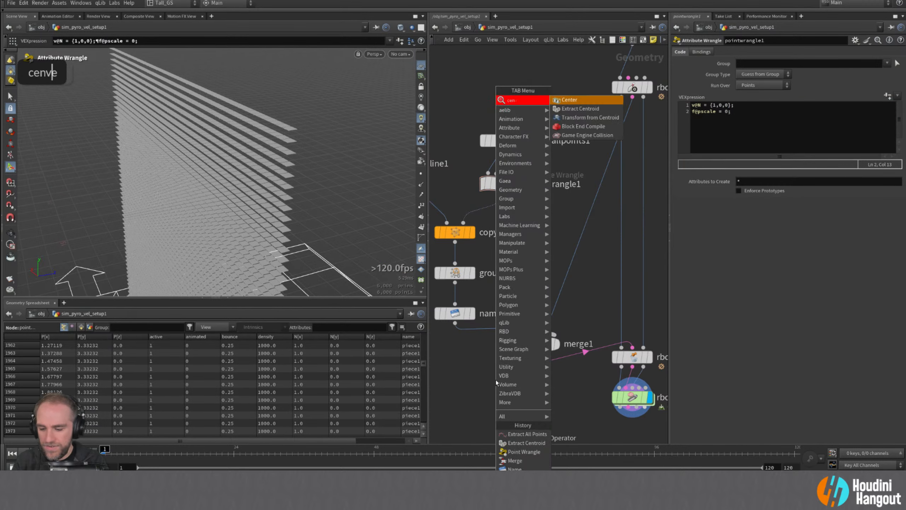
key("BackSpace")
key("BackSpace")
key("BackSpace")
key("BackSpace")
key("BackSpace")
key("BackSpace")
key("BackSpace")
key("BackSpace")
key("BackSpace")
key("BackSpace")
key("BackSpace")
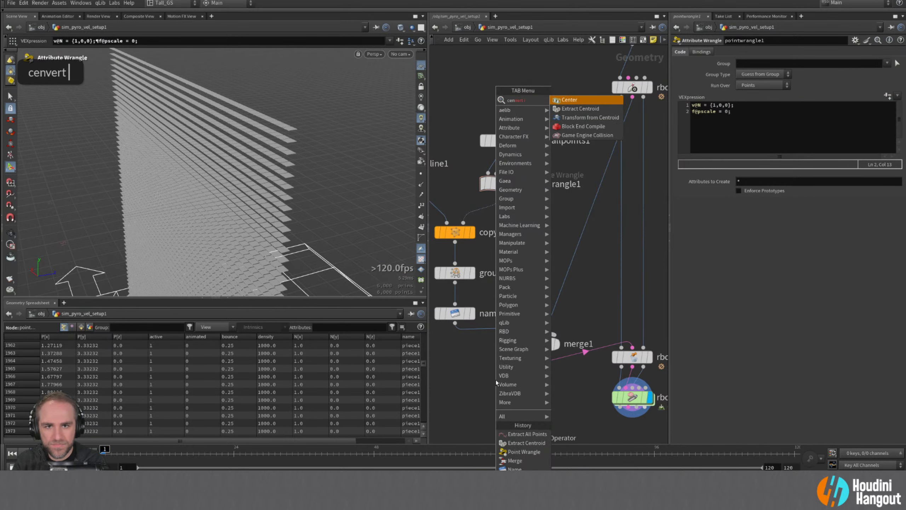
type("o")
key("BackSpace")
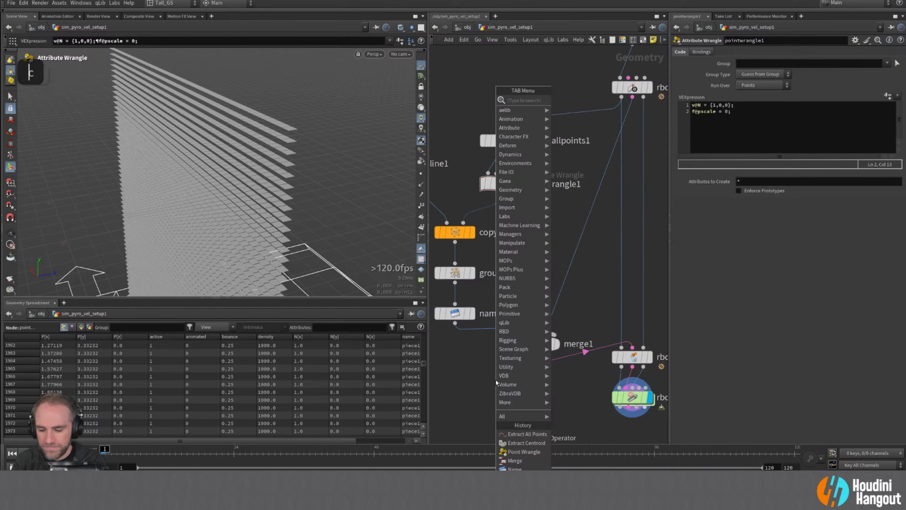
type("convert loin")
key("Return")
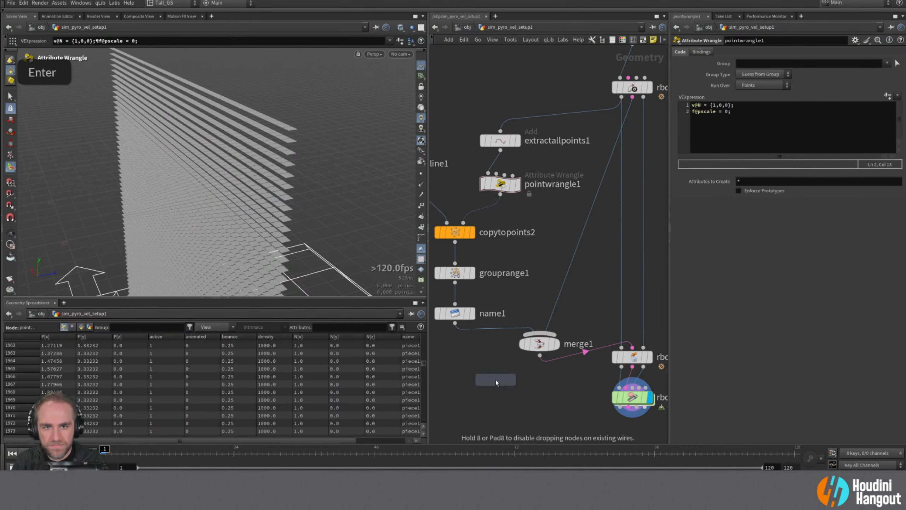
left_click(473, 353)
left_click_drag(473, 353, 460, 352)
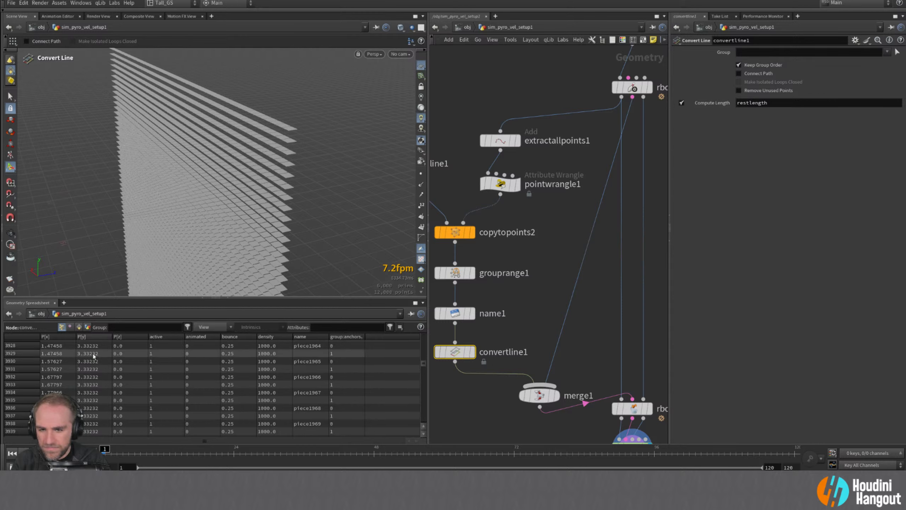
left_click(79, 326)
- Play the rbdbulletsolver1 simulation, inspect how the hinged pieces move, and return to frame 1
middle_click_drag(606, 428, 550, 294)
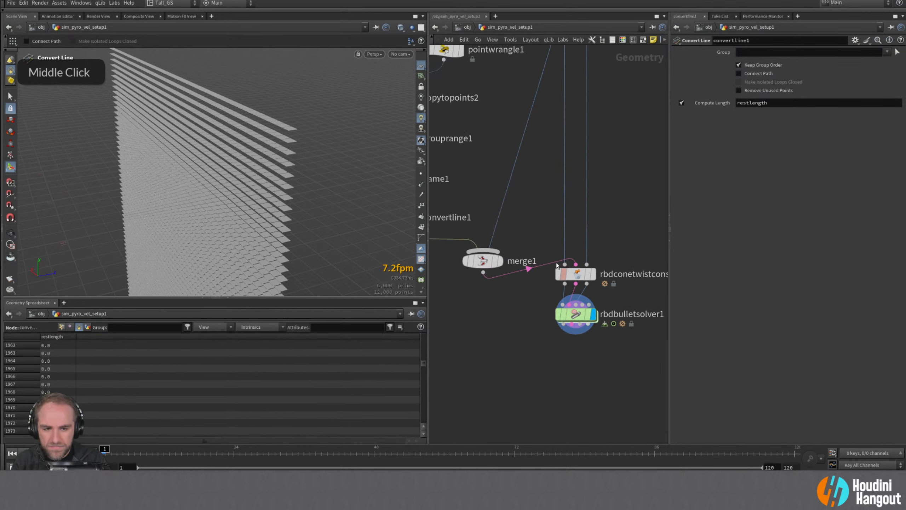
left_click(577, 319)
left_click_drag(207, 157, 310, 164, "alt")
double_click(47, 453)
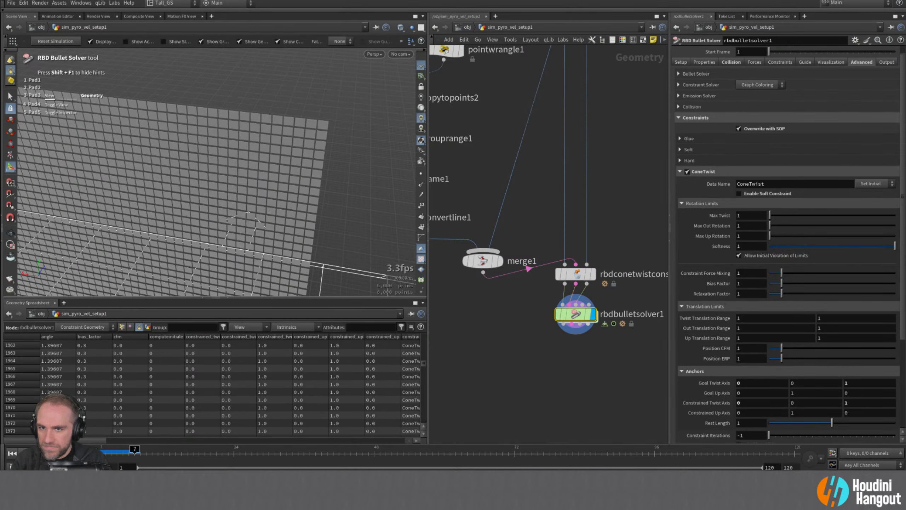
right_click_drag(283, 143, 325, 132, "alt")
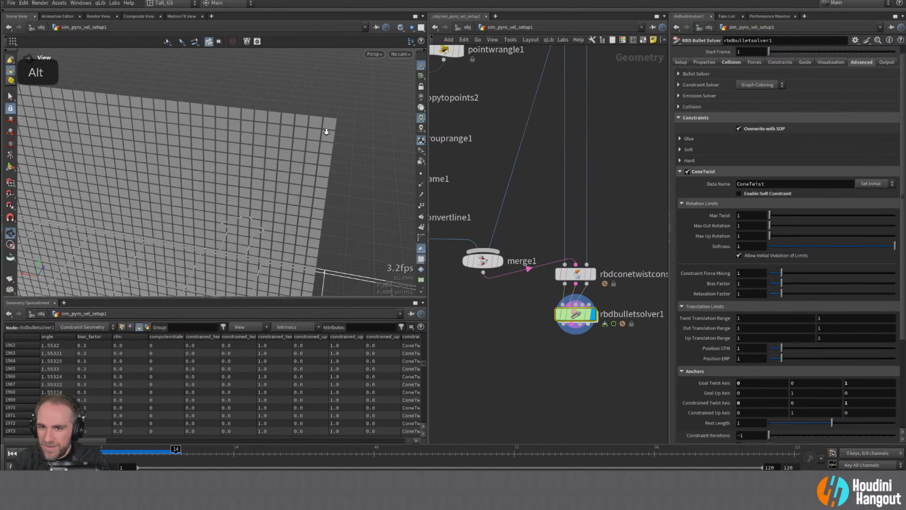
left_click_drag(269, 168, 250, 128, "alt")
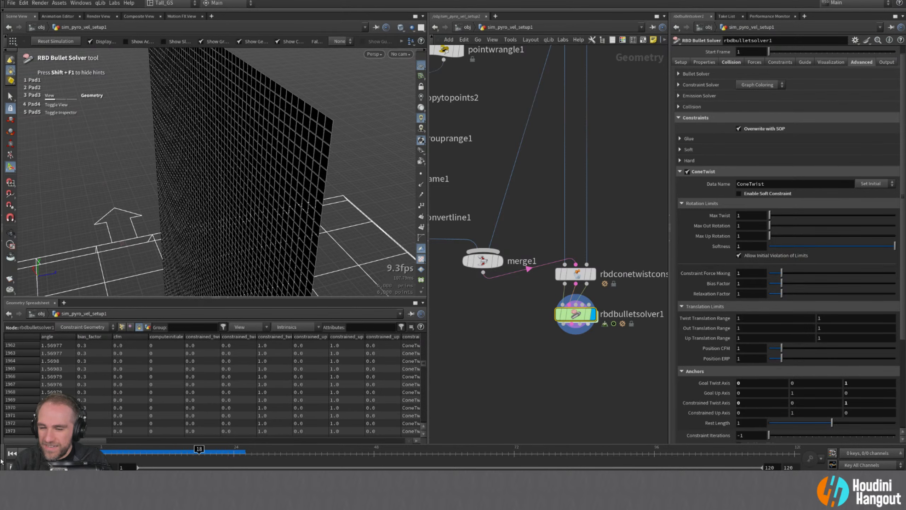
left_click(11, 454)
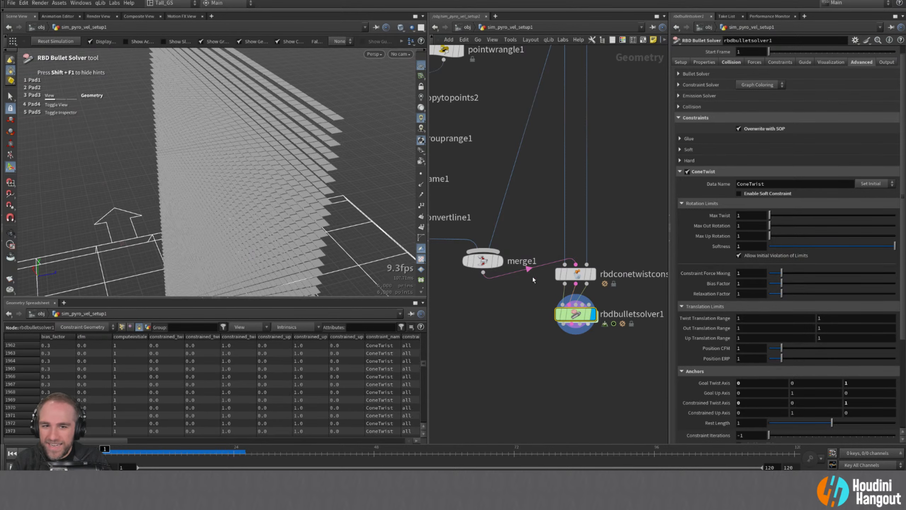
- Try a Max Up Rotation of -90 on the cone twist constraint and inspect the constraint guides
left_click(576, 273)
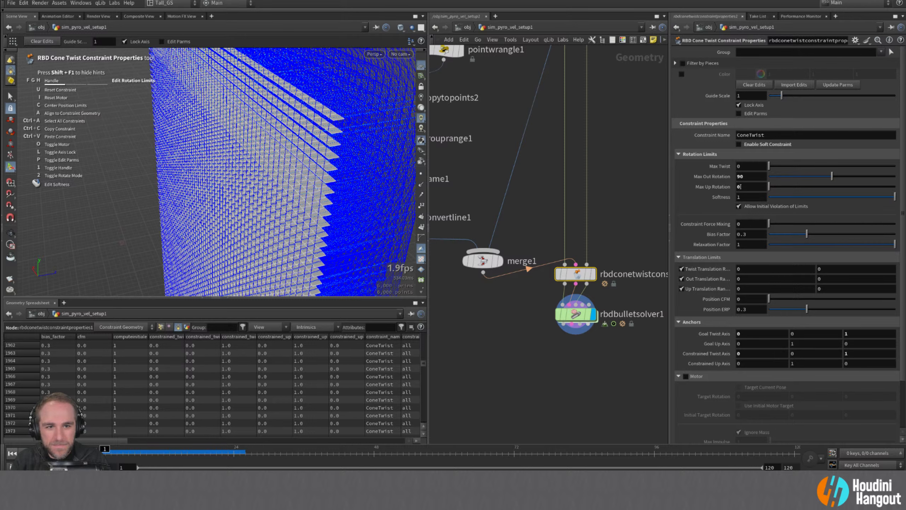
type("-900")
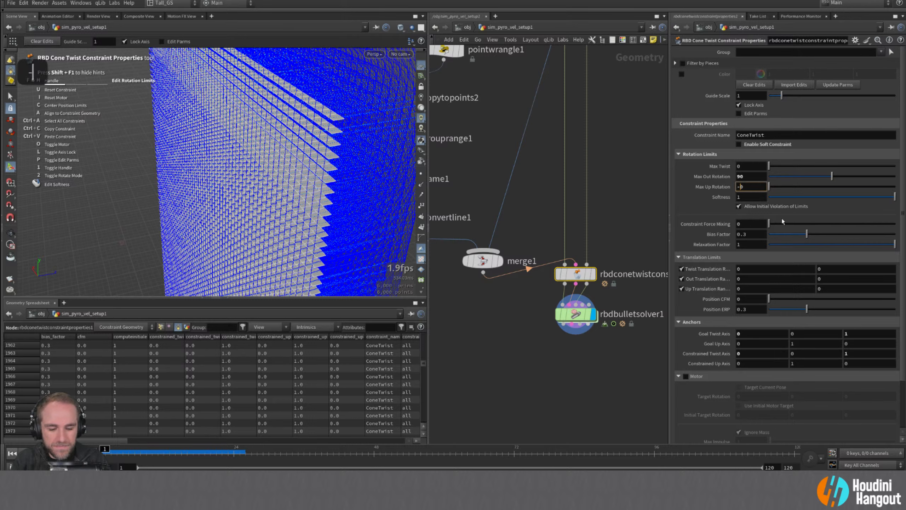
key("Return")
left_click(762, 187)
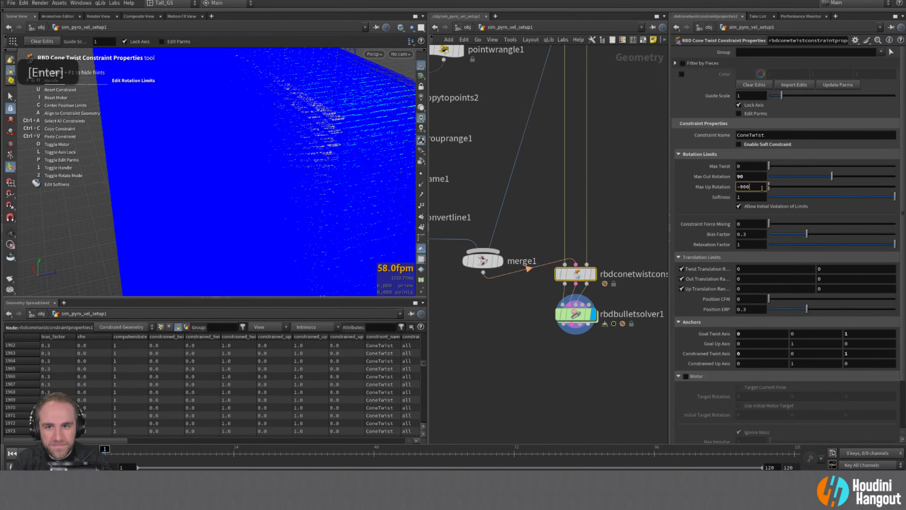
key("BackSpace")
right_click_drag(323, 141, 329, 128, "alt")
left_click_drag(330, 127, 281, 107, "alt")
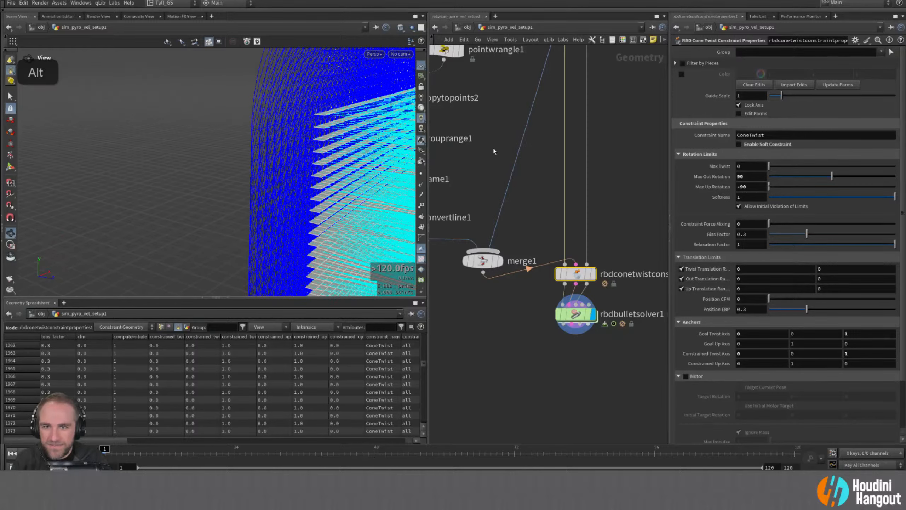
- Reset Max Up Rotation on the cone twist constraint to its default of 45 and check the guides
middle_click(718, 190, "ctrl")
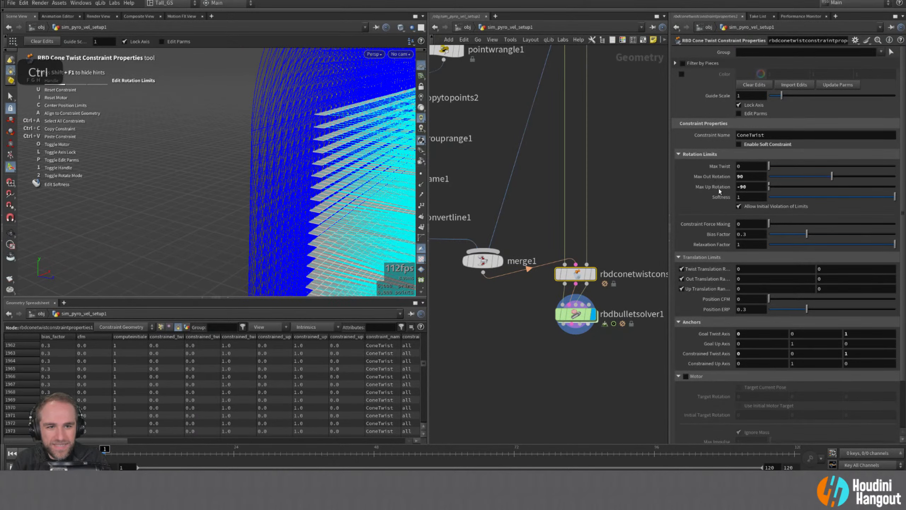
middle_click(718, 192, "ctrl")
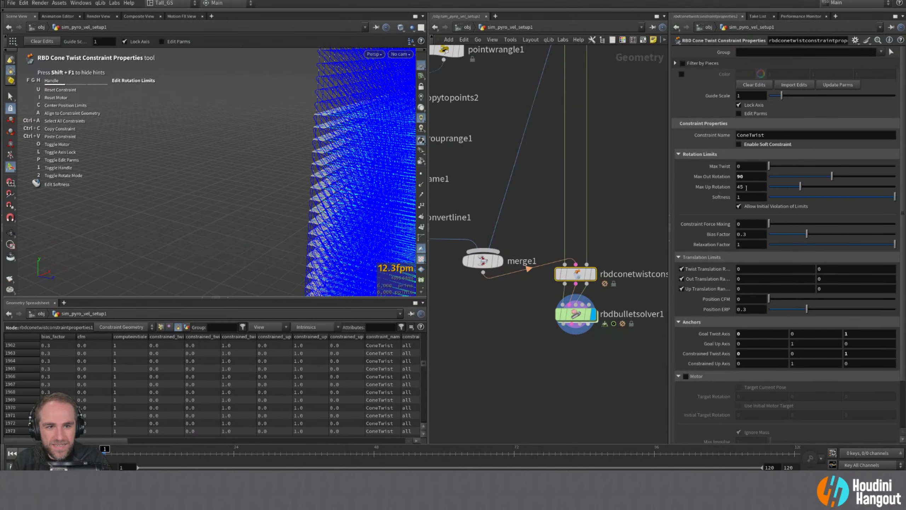
left_click(357, 175, "alt")
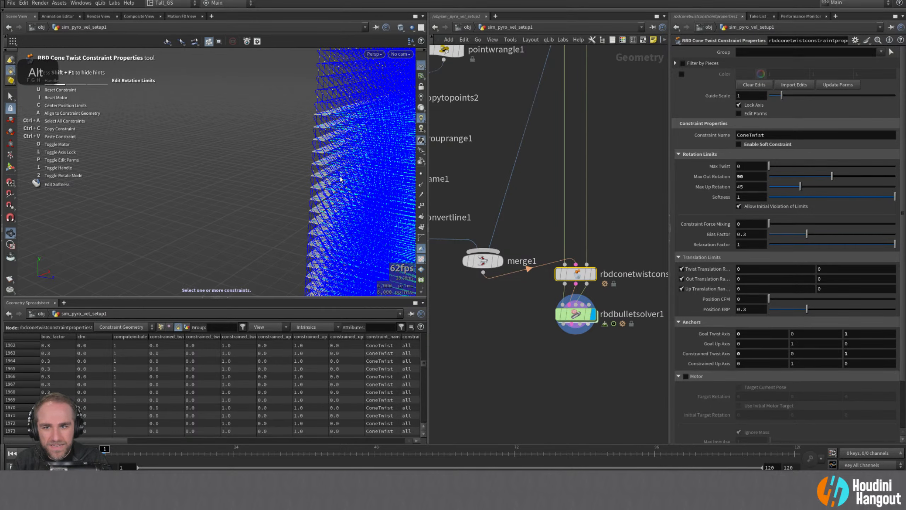
left_click_drag(356, 176, 496, 173, "alt")
middle_click_drag(396, 169, 324, 175, "alt")
left_click_drag(325, 173, 225, 165, "alt")
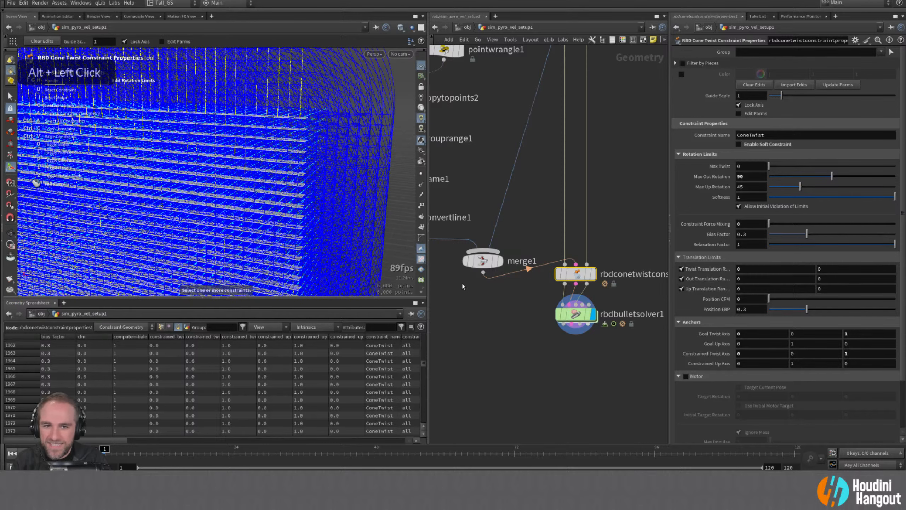
- Insert a Blast node between pointwrangle1 and copytopoints2
middle_click_drag(465, 306, 525, 360, "alt")
left_click(509, 359)
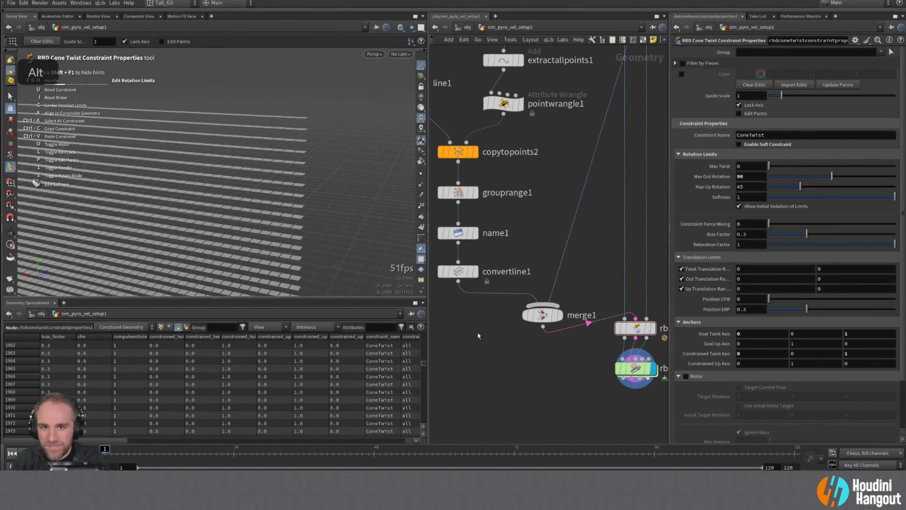
middle_click_drag(477, 334, 493, 399, "alt")
key("Tab")
type("blast")
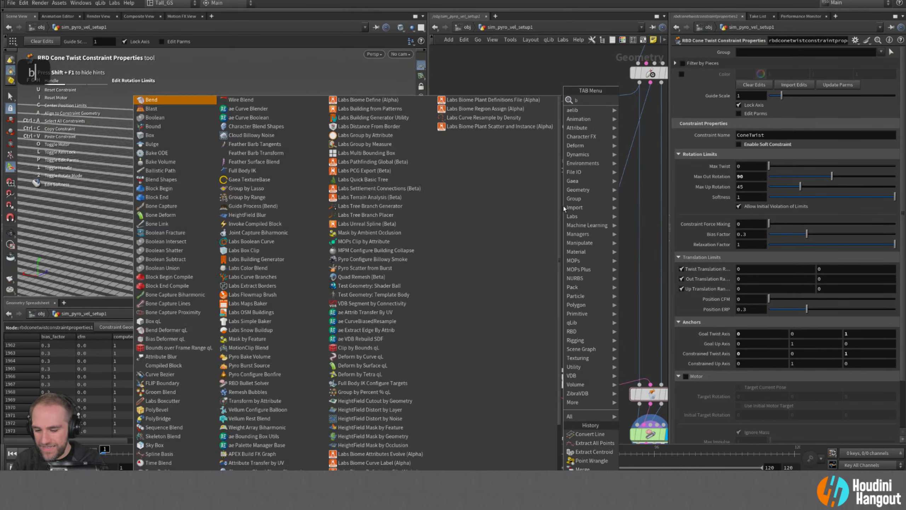
key("Return")
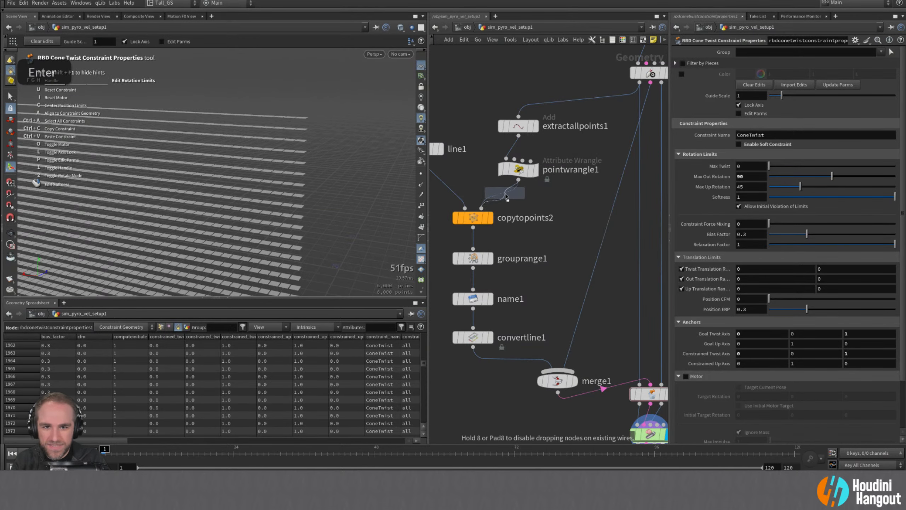
left_click(510, 212)
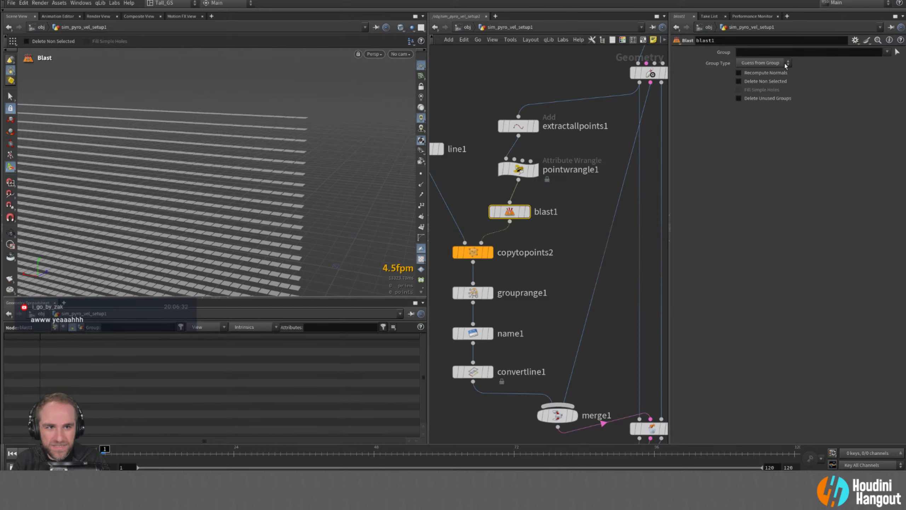
- Set blast1 to group type Points with group 0, display it, and enable Delete Non Selected
left_click(753, 64)
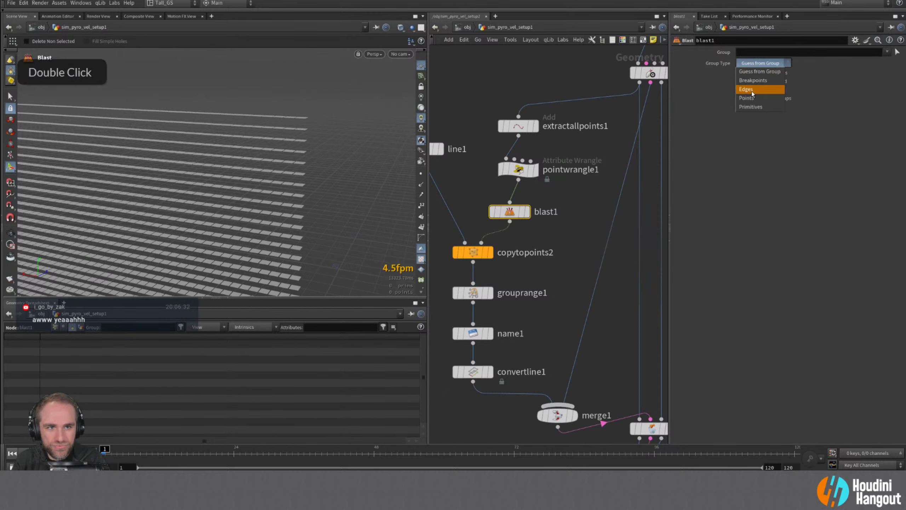
left_click(752, 98)
left_click(750, 53)
type("0")
key("Return")
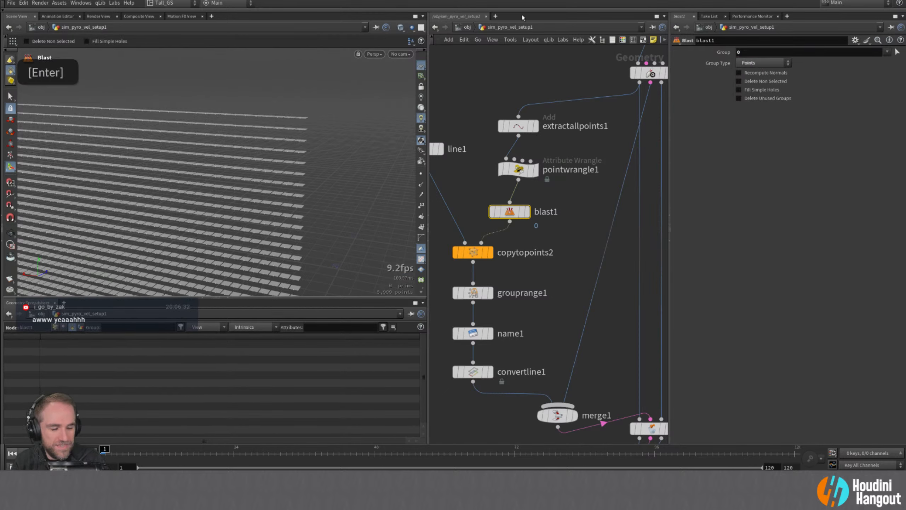
double_click(521, 210)
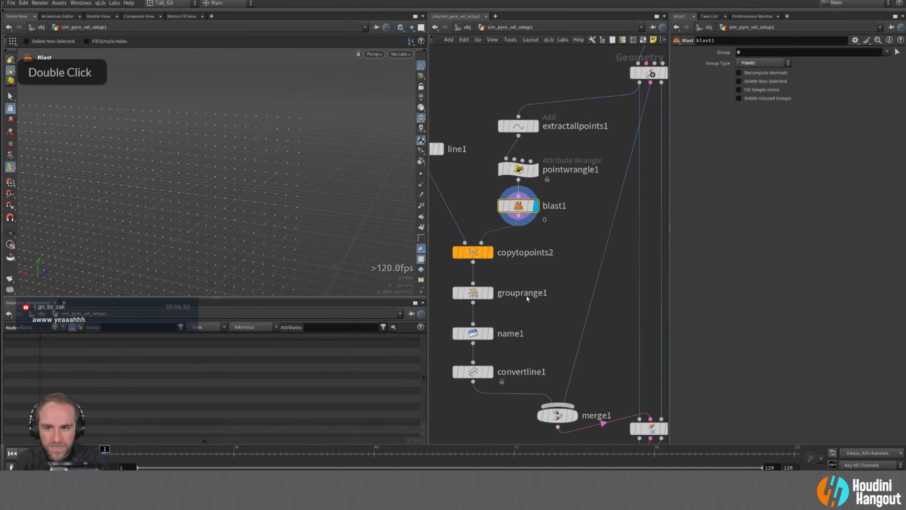
left_click(780, 81)
- Display the cone twist constraint node and examine the rotation limit guide on the single remaining constraint from several angles
middle_click_drag(616, 330, 640, 71, "alt")
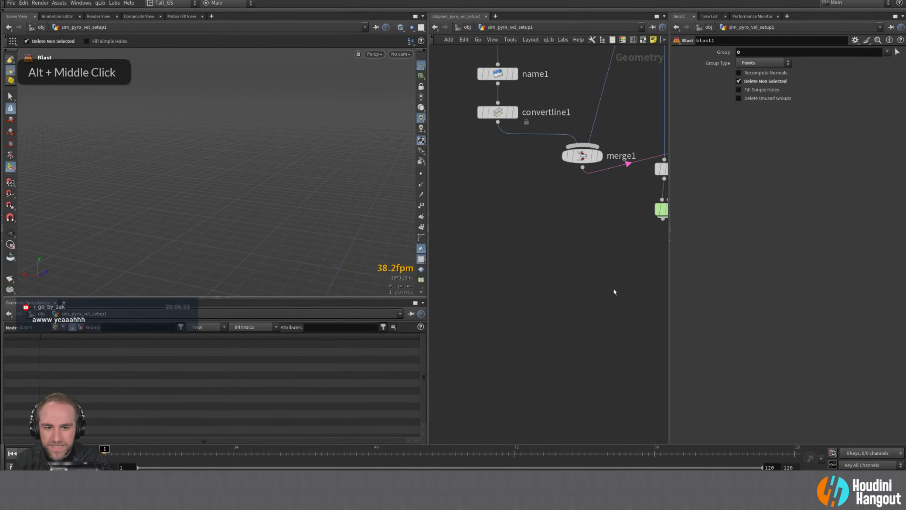
middle_click_drag(647, 215, 552, 298)
double_click(579, 248)
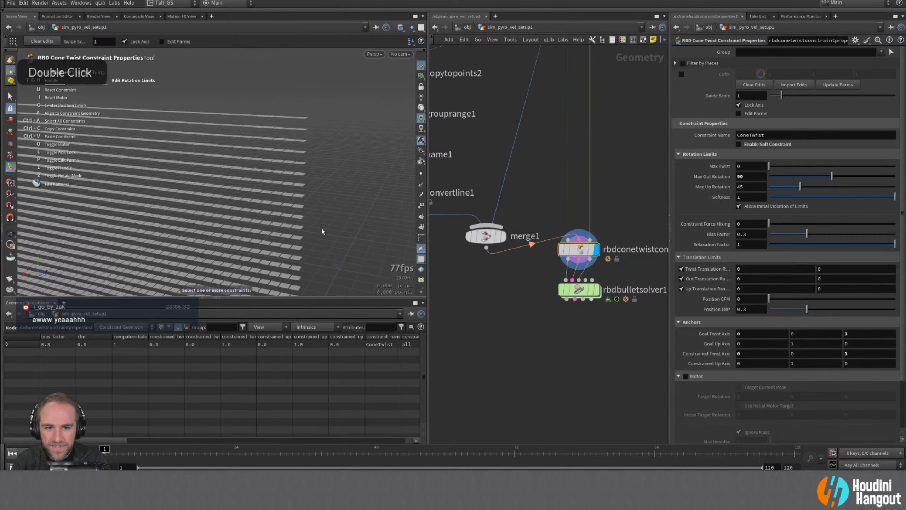
middle_click_drag(321, 228, 330, 113, "alt")
scroll(329, 112, "down", 10)
middle_click_drag(257, 233, 213, 236, "alt")
middle_click_drag(338, 221, 330, 222, "alt")
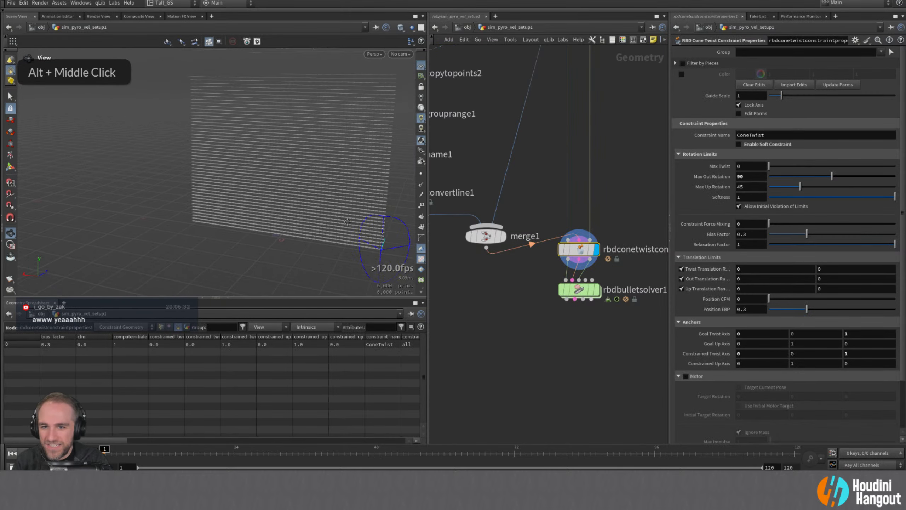
left_click_drag(330, 222, 298, 247, "alt")
middle_click_drag(297, 247, 339, 231, "alt")
right_click_drag(339, 232, 356, 194, "alt")
middle_click_drag(356, 194, 211, 228, "alt")
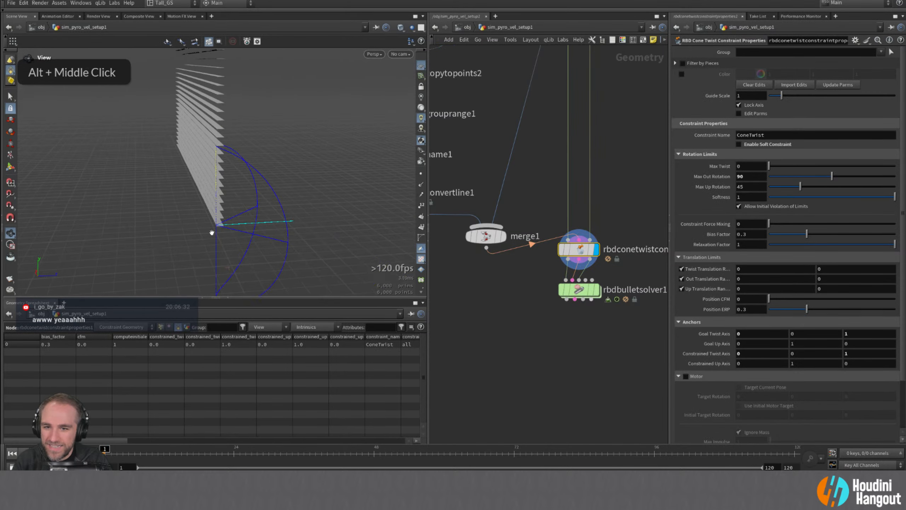
scroll(235, 221, "up", 3)
right_click_drag(235, 220, 250, 214, "alt")
left_click_drag(250, 215, 229, 218, "alt")
key("Return")
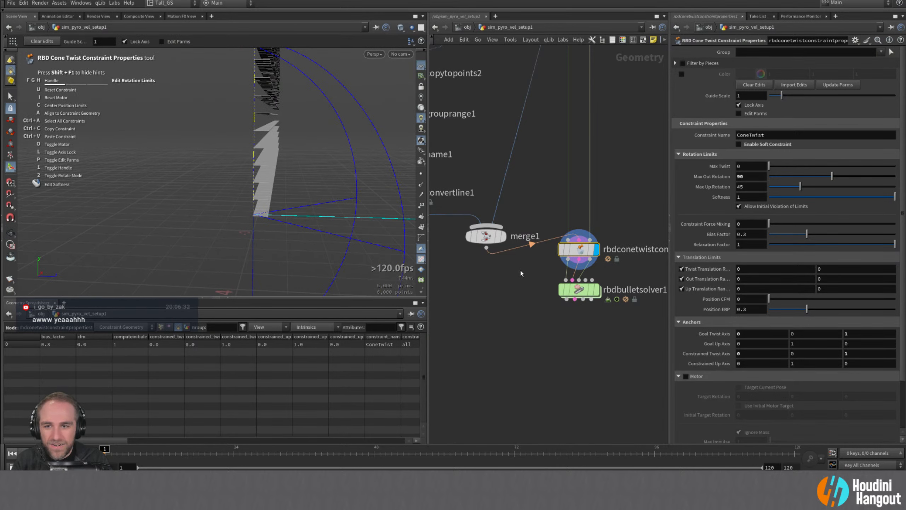
- Reset the Goal and Constrained Twist Axis on rbdbulletsolver1 to 1, 0, 0, and display and play the simulation
left_click(578, 290)
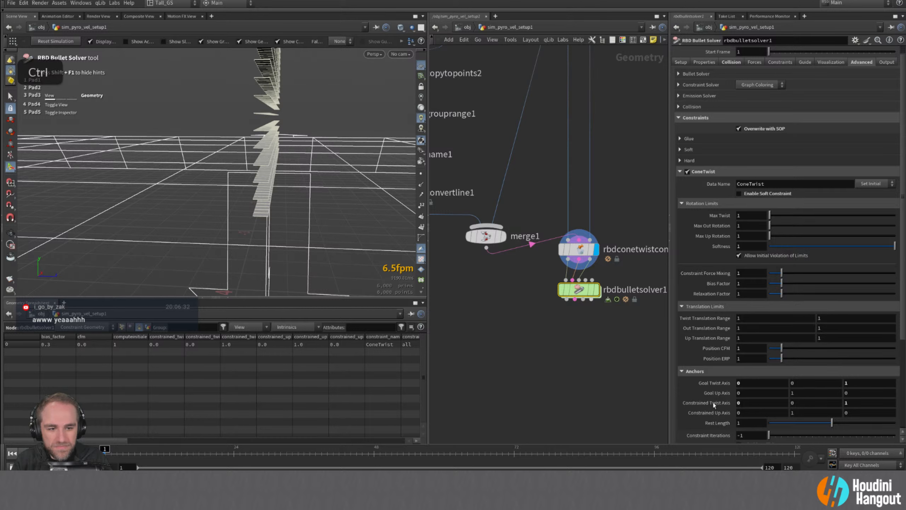
middle_click(714, 402, "ctrl")
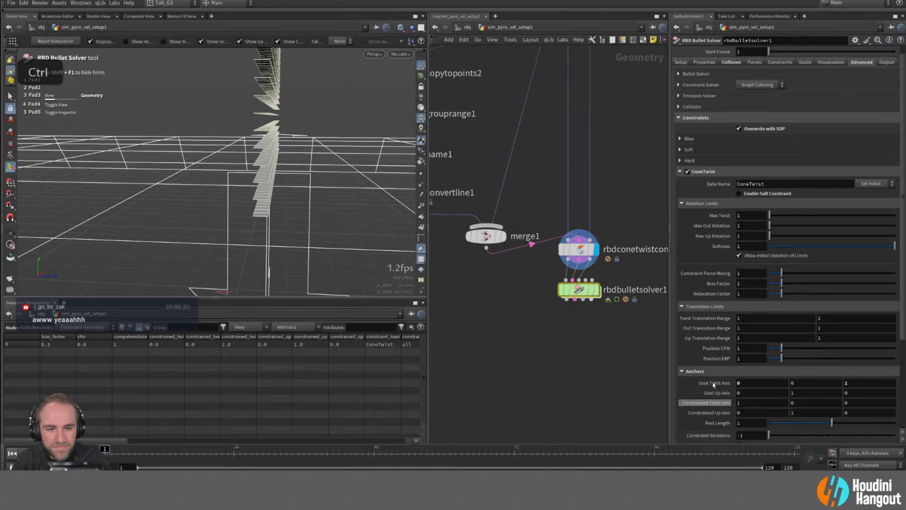
middle_click(714, 382, "ctrl")
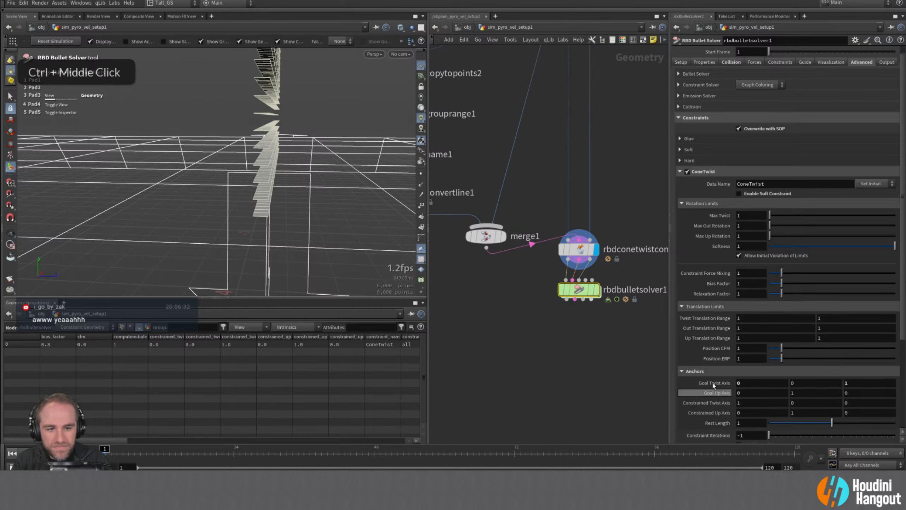
double_click(576, 290)
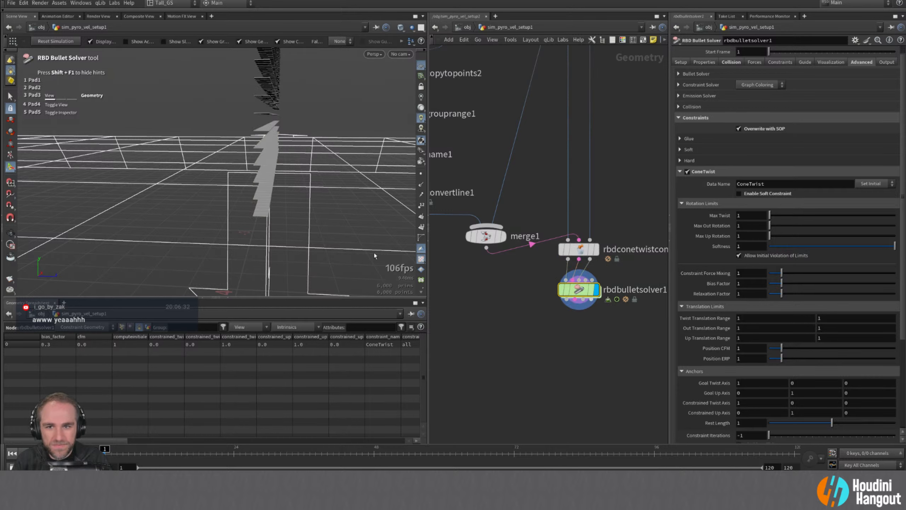
left_click(48, 453)
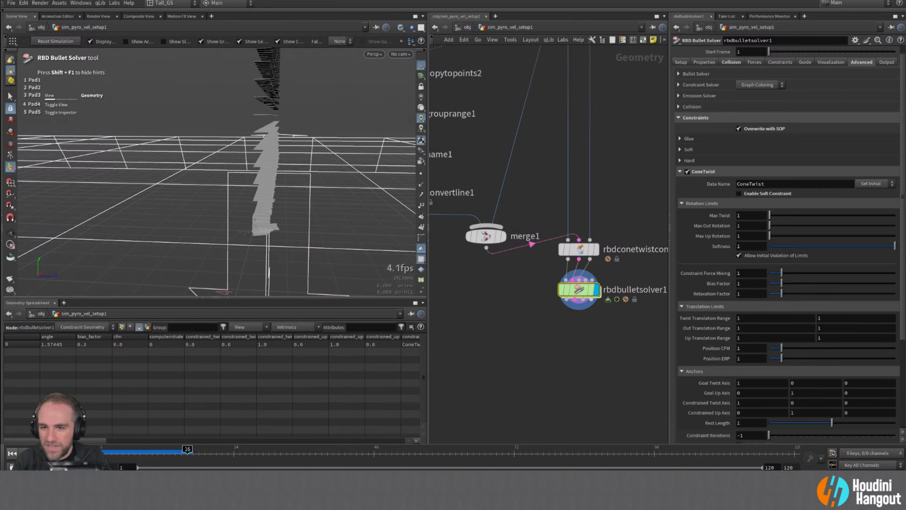
- Rewind to frame 1 and insert a Blast node between pointwrangle2 and copytopoints1
key("ctrl+Up")
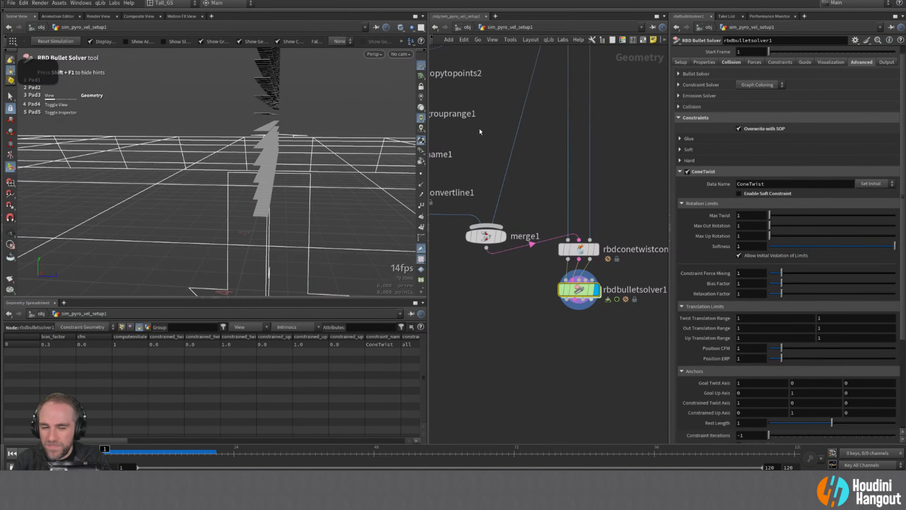
middle_click_drag(480, 132, 519, 313, "alt")
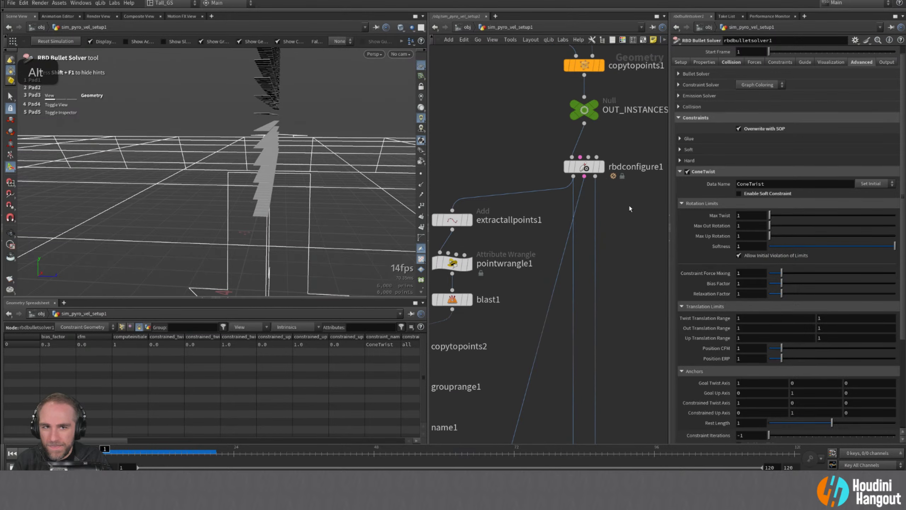
middle_click_drag(629, 208, 579, 359, "alt")
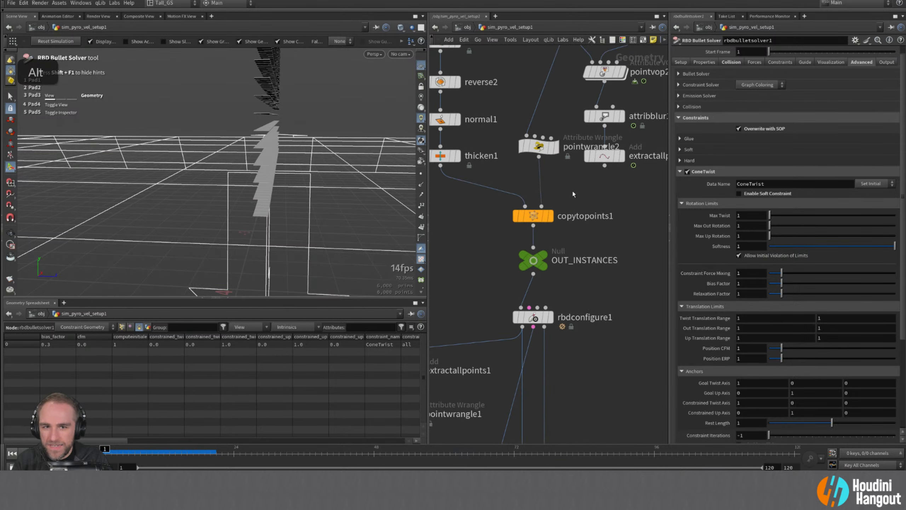
key("Tab")
type("blast")
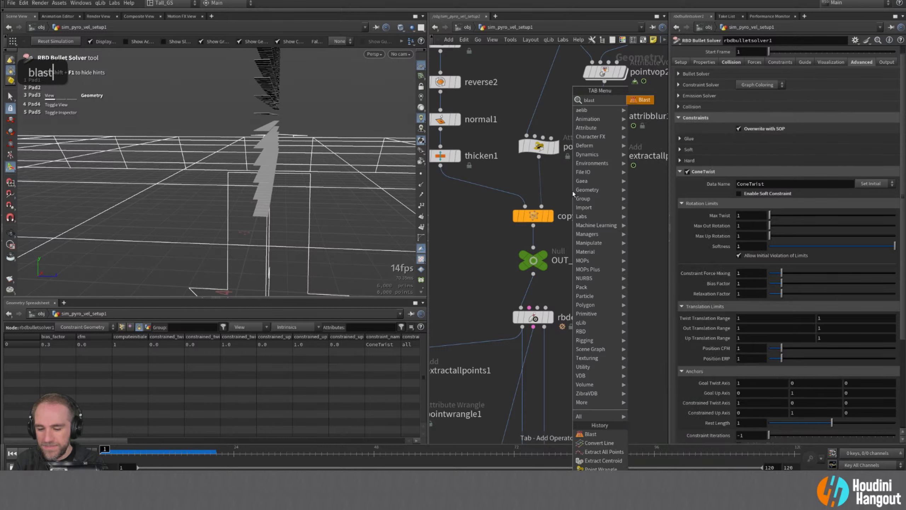
key("Return")
left_click(538, 181)
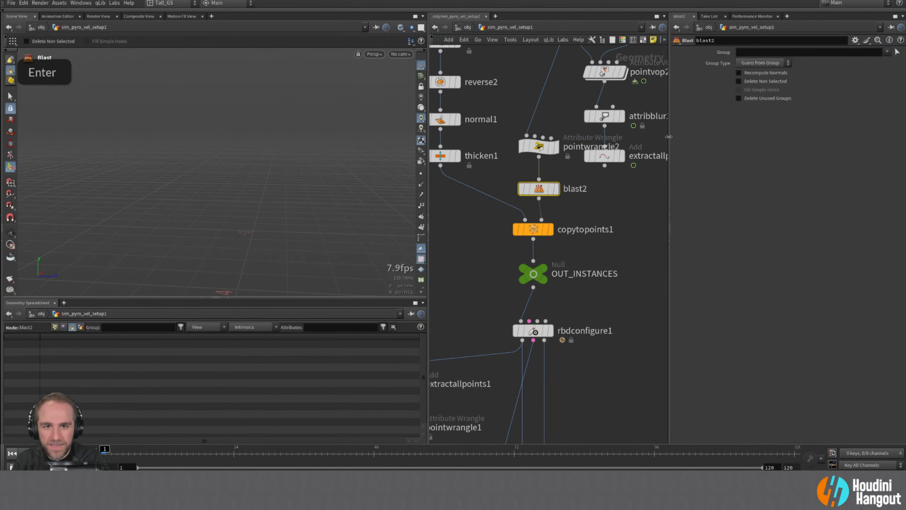
- Set blast2 to group type Points with group 0 and enable Delete Non Selected
left_click(762, 63)
left_click(753, 90)
left_click(752, 82)
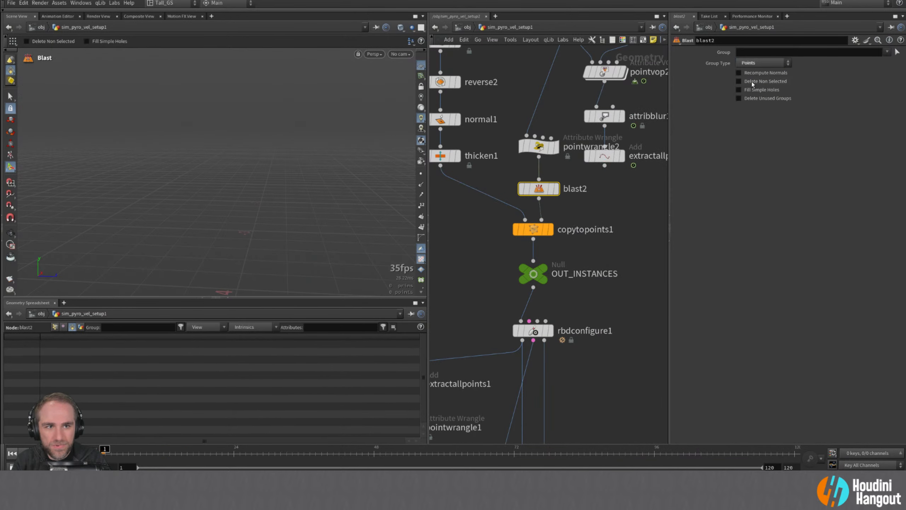
left_click(764, 52)
type("0")
key("Return")
- Select rbdbulletsolver1, play the simulation of the single remaining piece, and return to frame 1
middle_click_drag(596, 393, 601, 189)
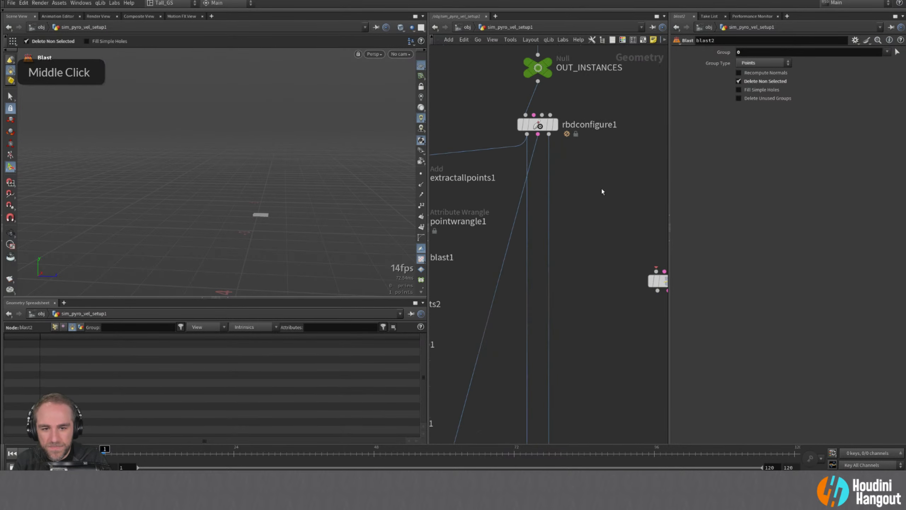
middle_click_drag(509, 414, 577, 168)
left_click(605, 276)
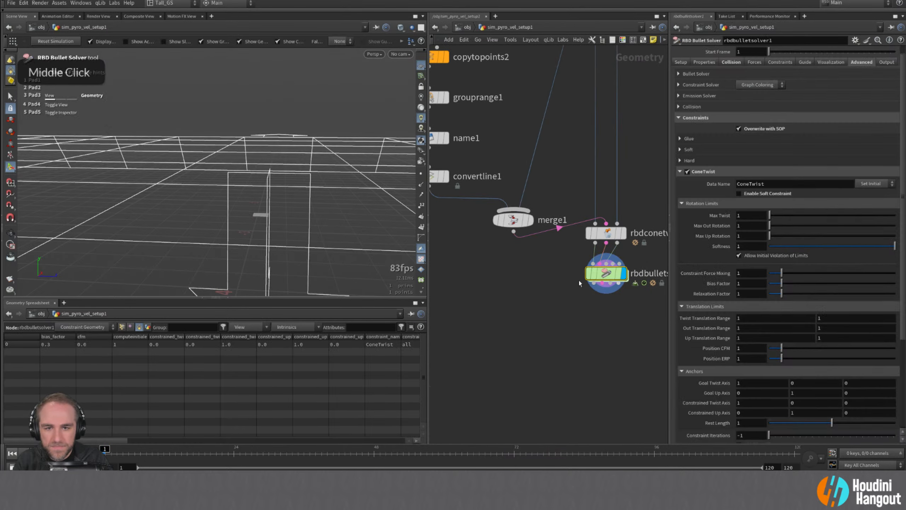
left_click_drag(257, 219, 274, 266, "alt")
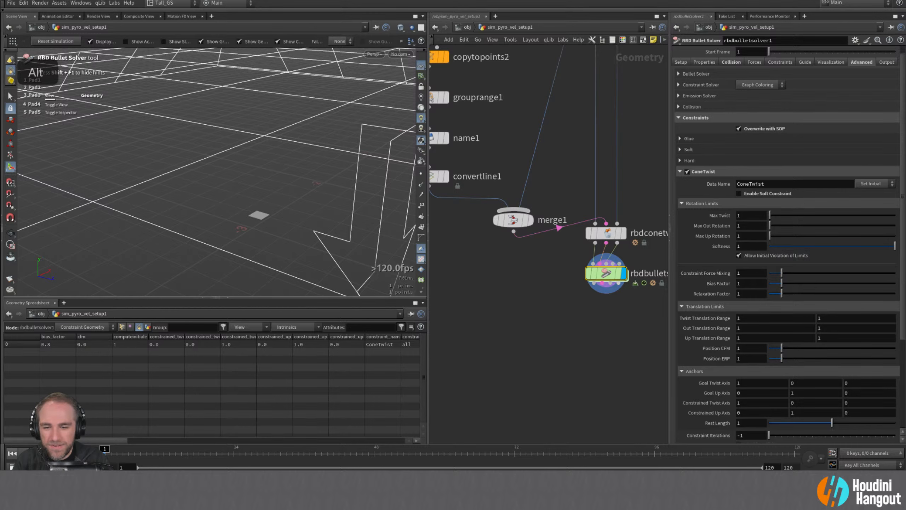
left_click(39, 454)
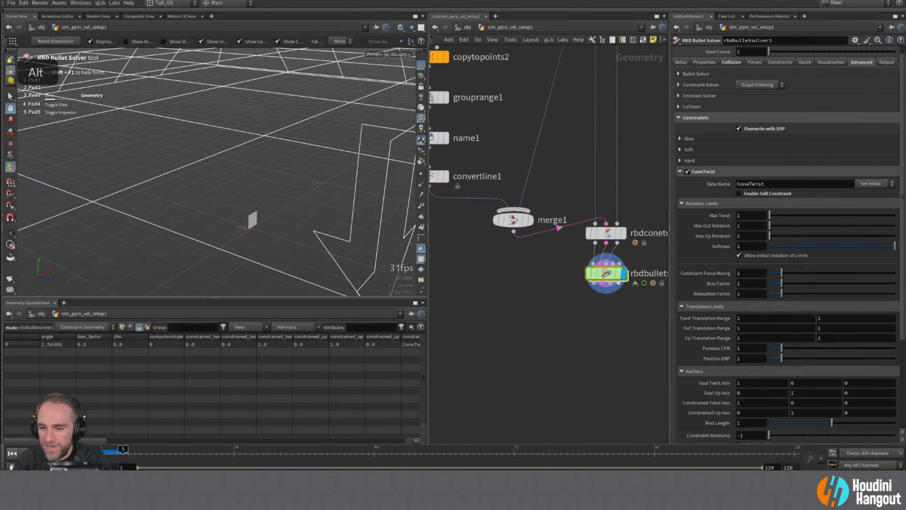
left_click(13, 453)
- On the cone twist constraint node, try a Max Up Rotation of 0 and settle on 12.1, checking the limit guide
left_click(606, 233)
right_click_drag(311, 232, 268, 213, "alt")
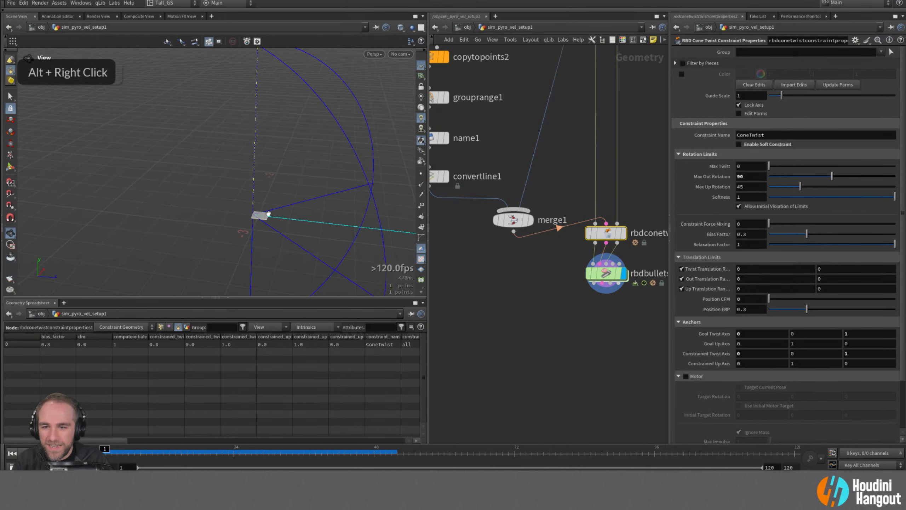
left_click_drag(268, 213, 388, 215, "alt")
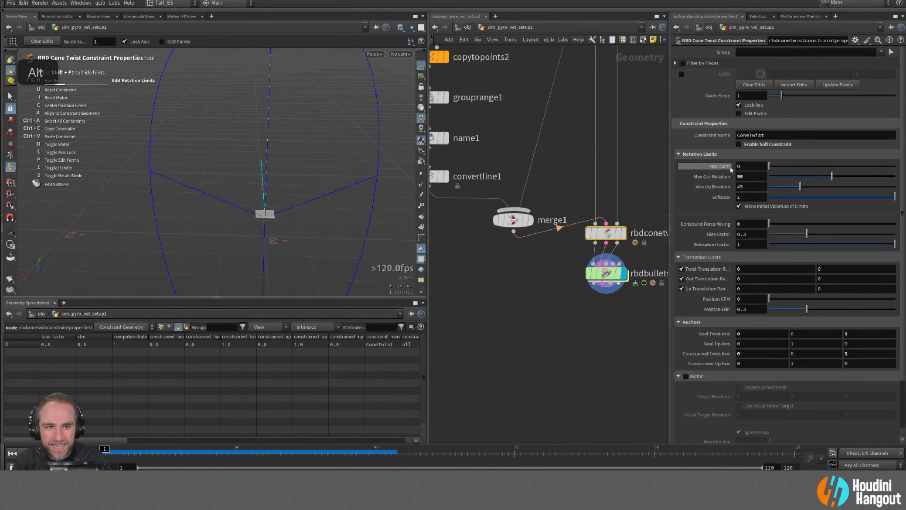
type("0")
key("Return")
left_click_drag(249, 210, 215, 217, "alt")
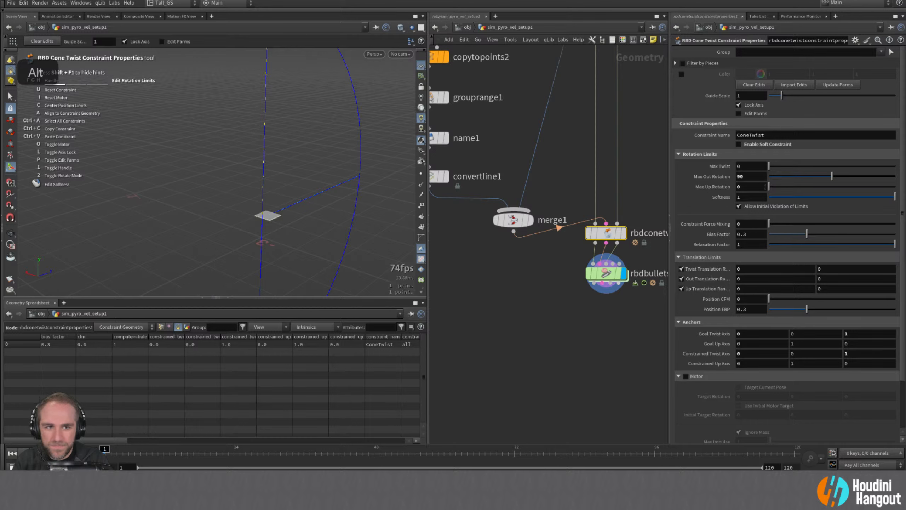
left_click_drag(770, 190, 778, 190)
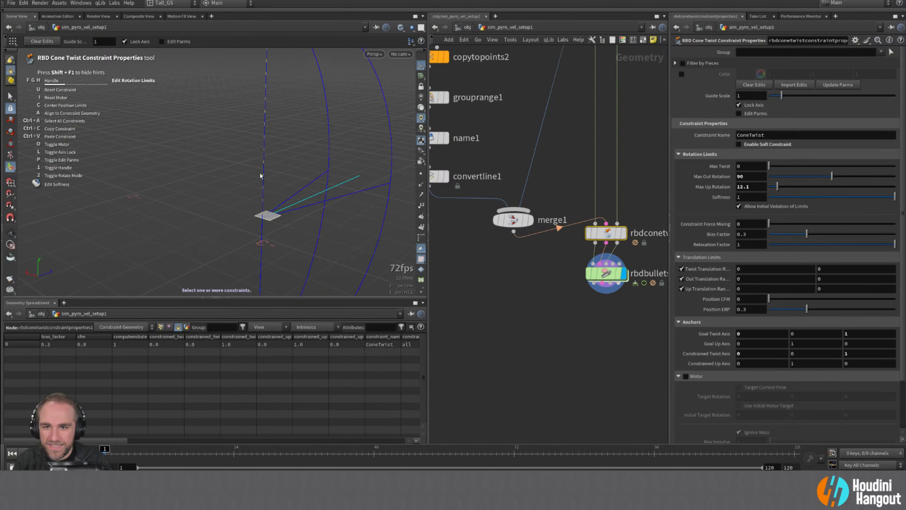
left_click_drag(260, 176, 250, 192, "alt")
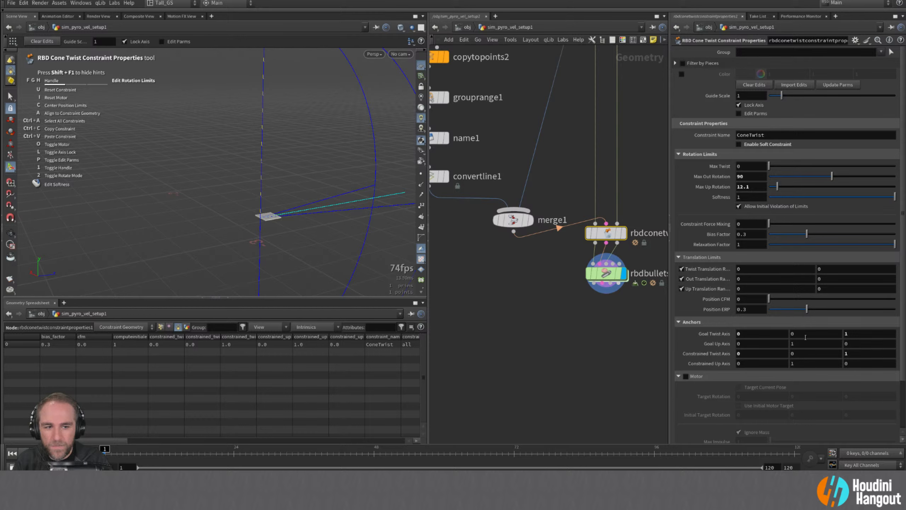
- Try adjusting the constraint's Goal and Constrained anchor axis values, undoing each change
middle_click_drag(755, 335, 754, 354)
key("ctrl+z")
key("ctrl+z")
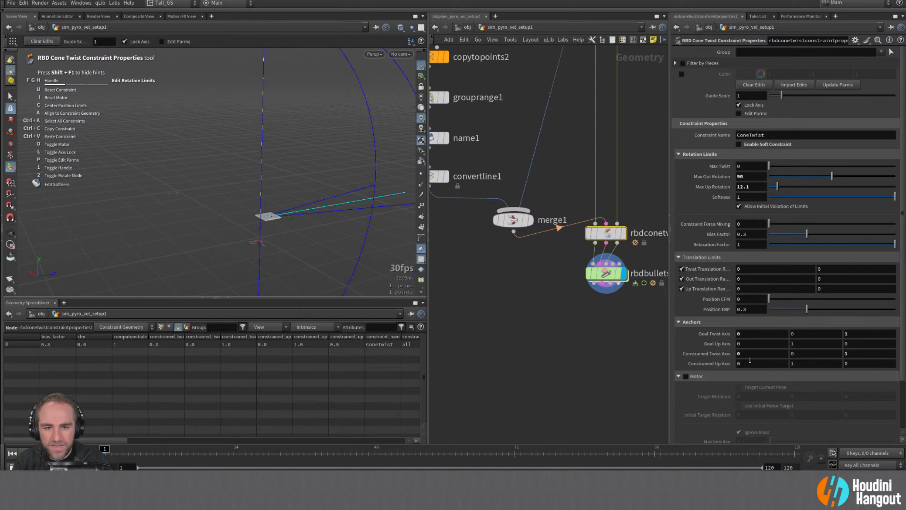
middle_click_drag(747, 336, 816, 343)
key("ctrl+z")
key("ctrl+z")
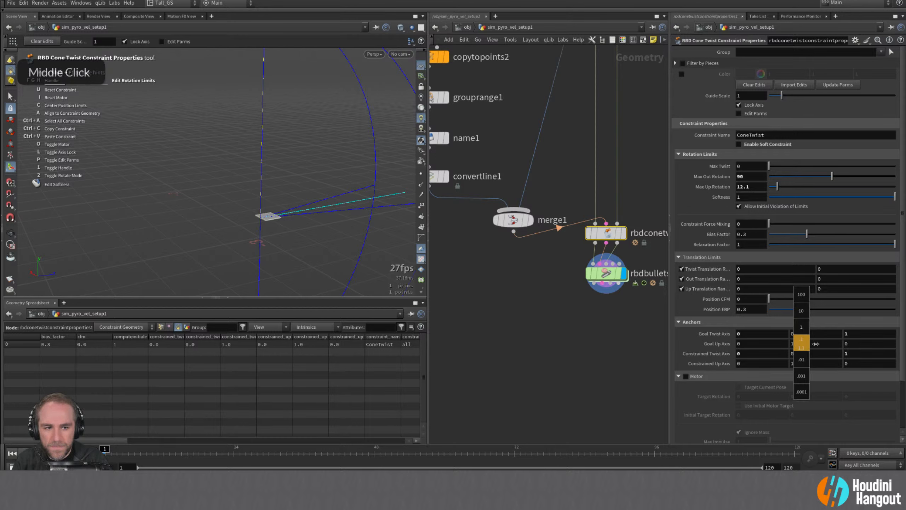
key("ctrl+z")
middle_click(856, 345)
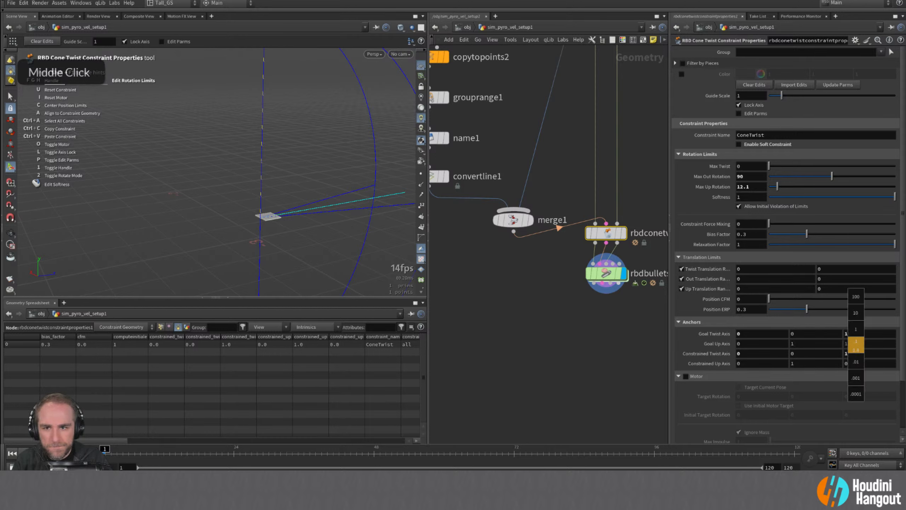
key("ctrl+z")
middle_click_drag(828, 343, 775, 364)
key("ctrl+z")
key("ctrl+z")
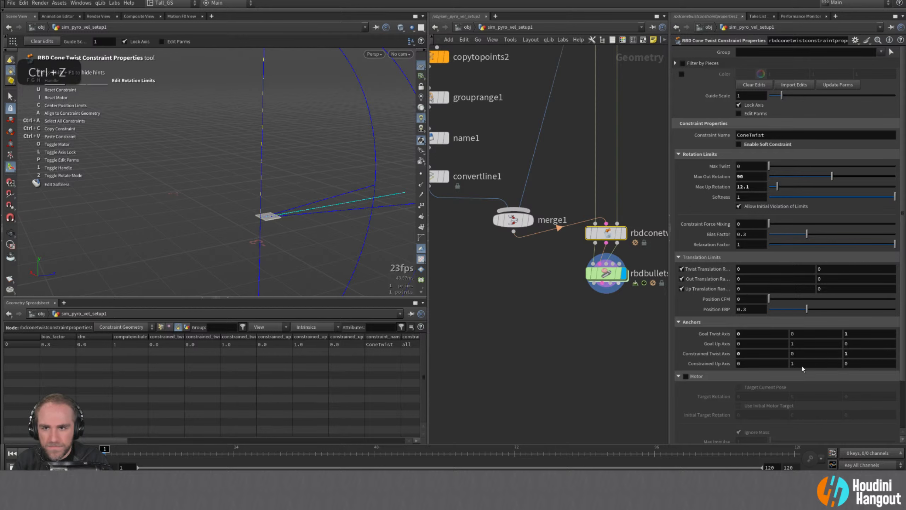
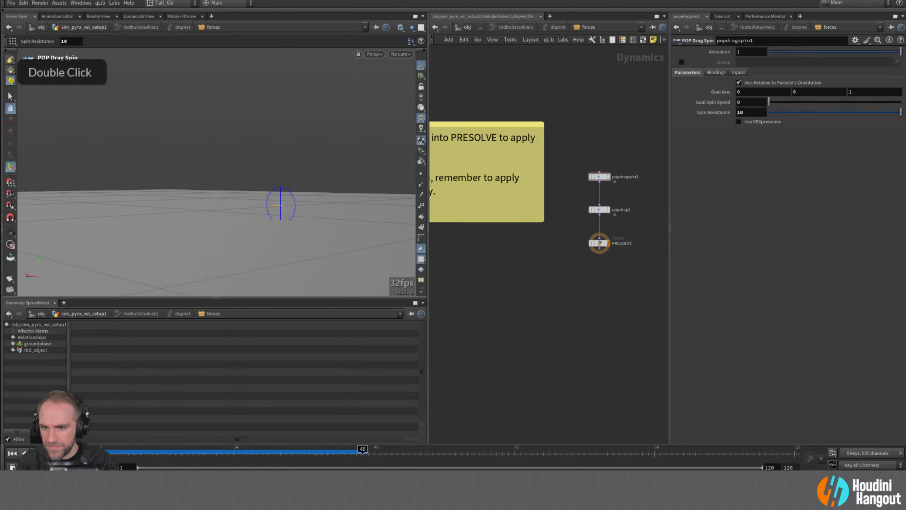
- Go back up from the solver's forces network to sim_pyro_vel_setup1 and inspect rbdbulletsolver1's node info
key("u")
key("u")
key("u")
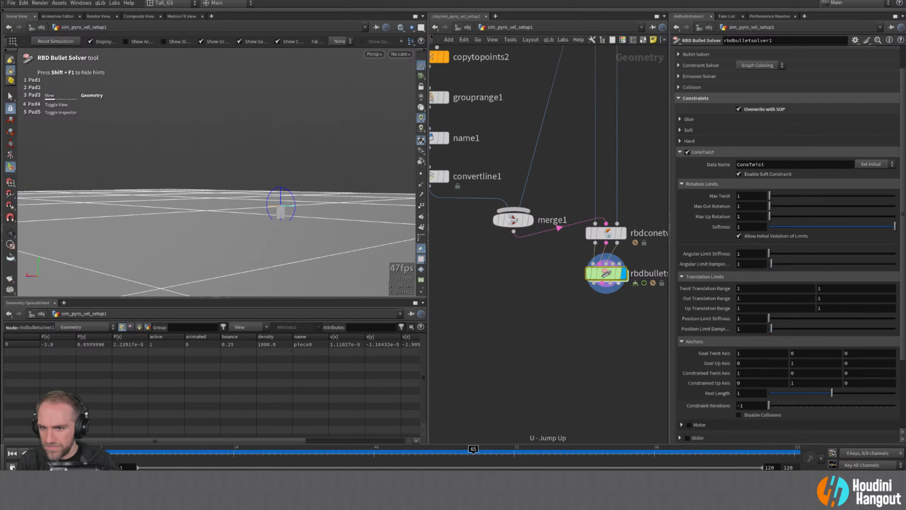
middle_click(605, 273, "alt")
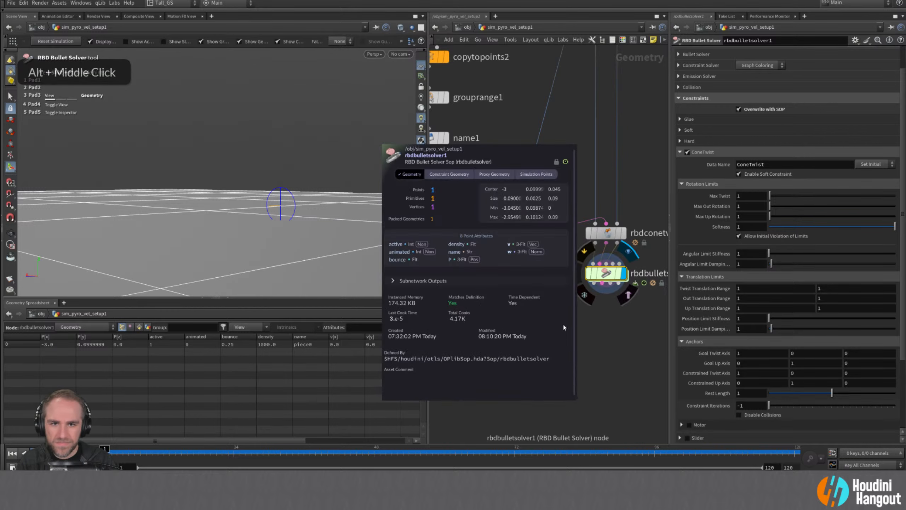
- Delete the blast2 and blast1 nodes to restore all pieces and constraints
middle_click_drag(555, 178, 552, 286, "alt")
scroll(560, 265, "down", 3)
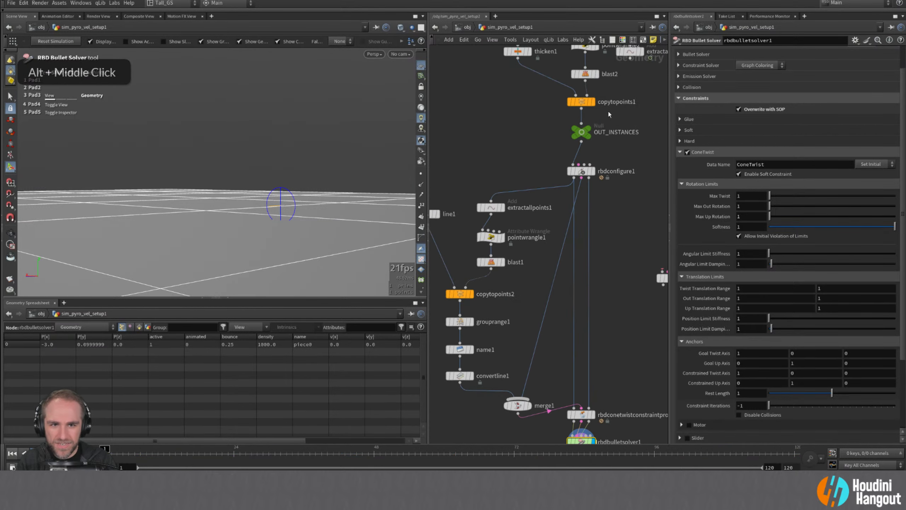
middle_click_drag(530, 98, 511, 188, "alt")
left_click(561, 163)
key("Delete")
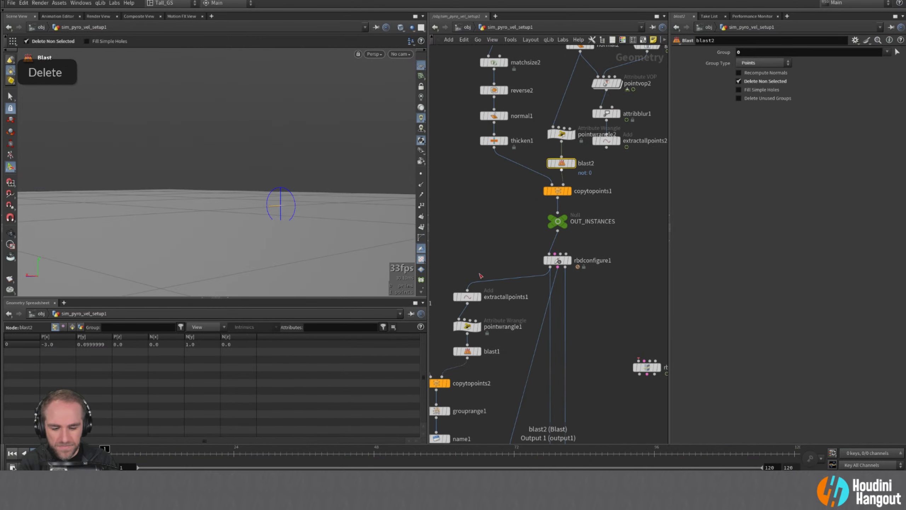
left_click_drag(502, 365, 463, 344)
key("Delete")
middle_click_drag(507, 378, 516, 307)
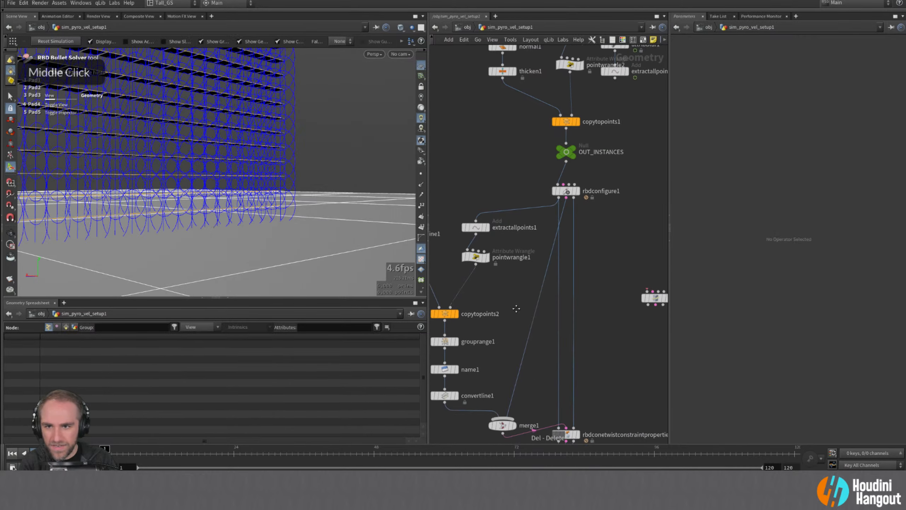
- Select rbdbulletsolver1 and view the whole wall of constrained pieces in the viewport
middle_click_drag(572, 437, 569, 367)
left_click(566, 390)
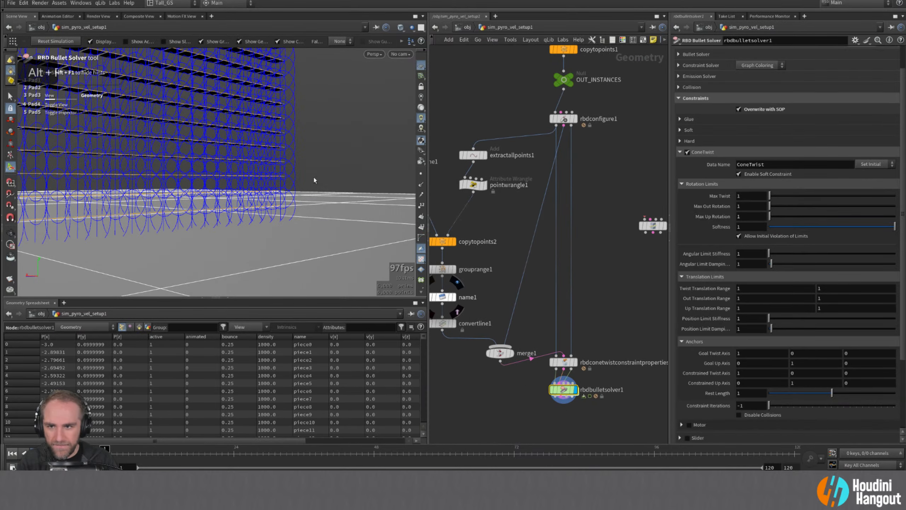
scroll(249, 245, "down", 4)
middle_click_drag(314, 178, 248, 278, "alt")
right_click_drag(248, 279, 248, 169, "alt")
middle_click_drag(249, 168, 213, 243, "alt")
right_click_drag(213, 243, 178, 243, "alt")
scroll(750, 71, "up", 2)
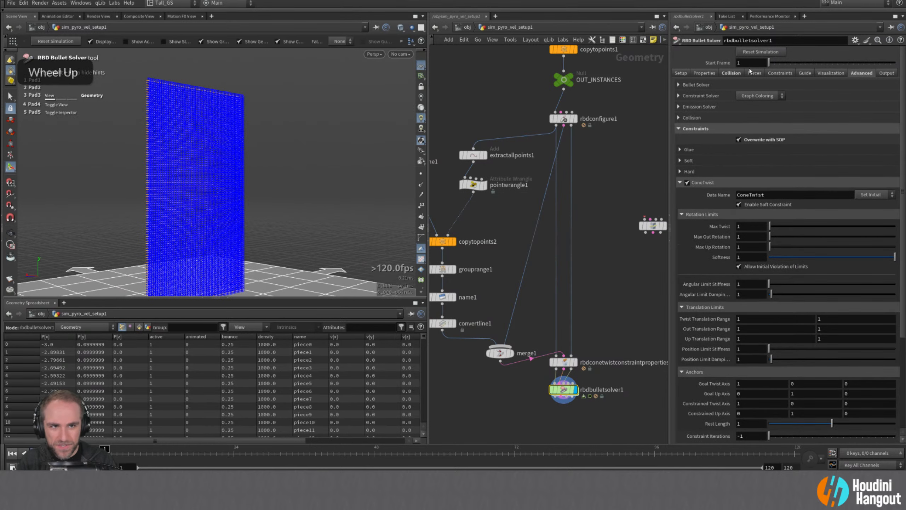
- Try hiding the blue constraint guides by toggling Constraint Geometry and Visualize Geometries on rbdbulletsolver1
left_click(840, 73)
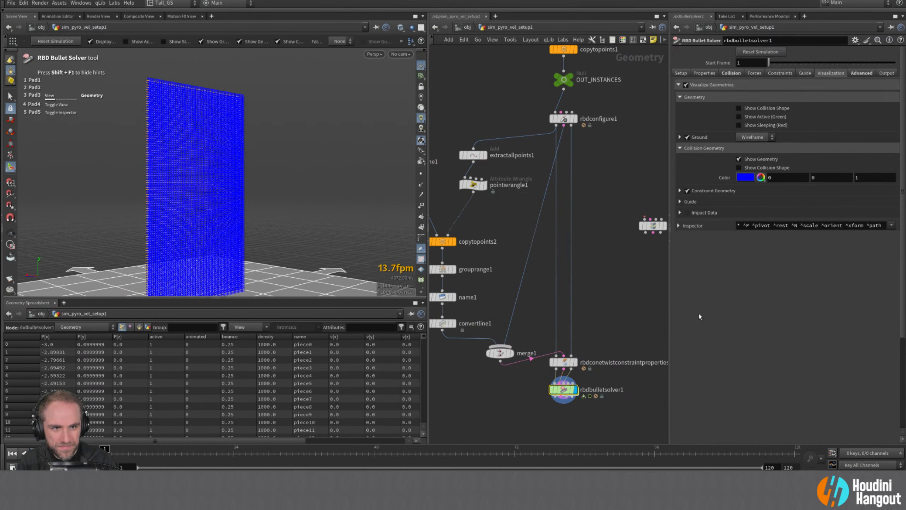
left_click(686, 190)
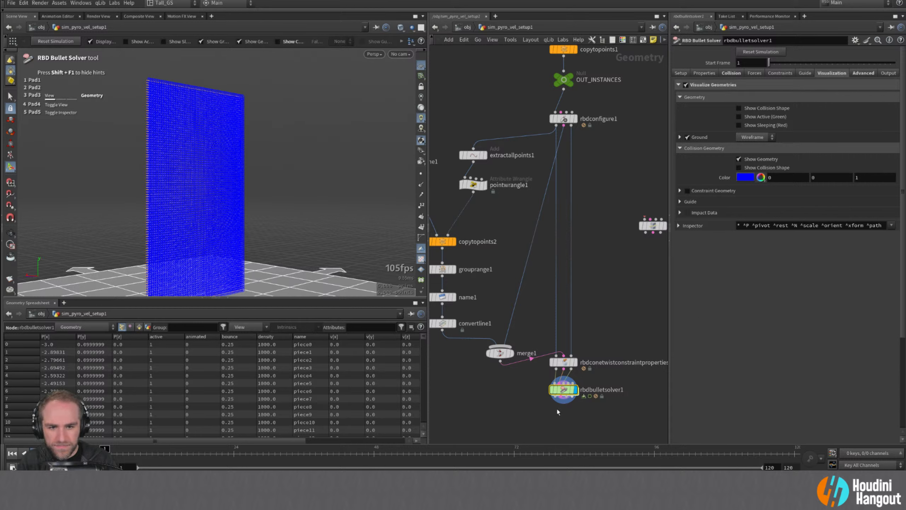
mouse_move(593, 368)
left_click(685, 85)
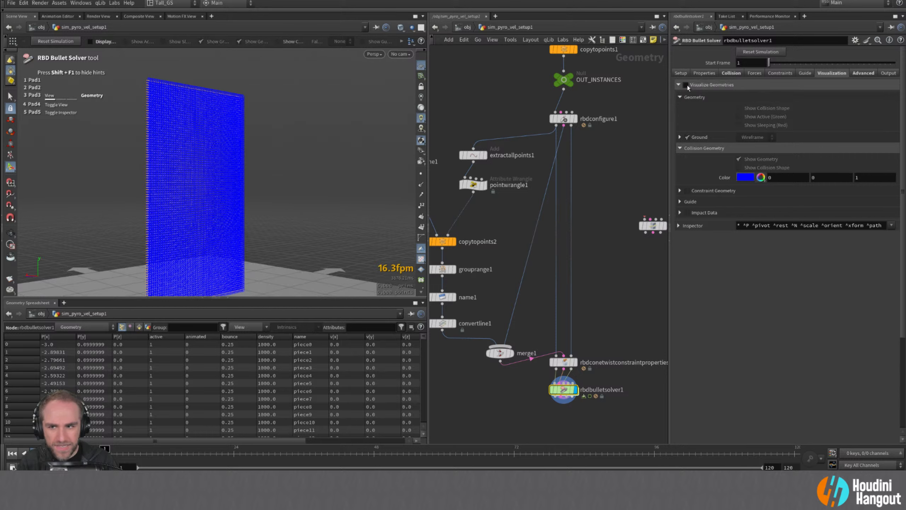
left_click(686, 85)
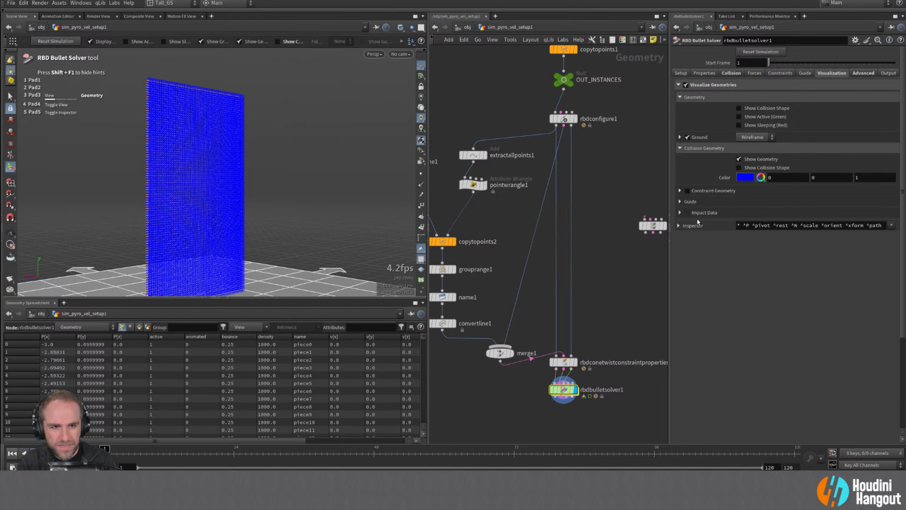
left_click(679, 202)
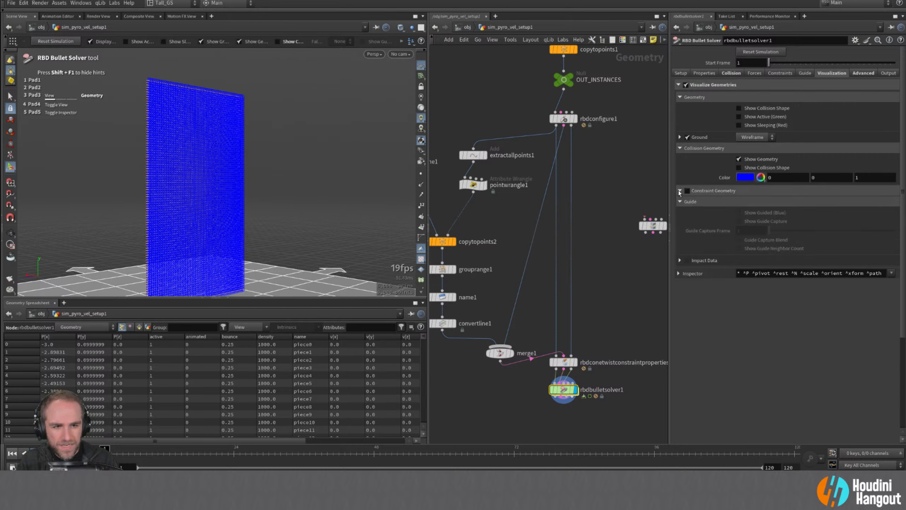
left_click(679, 190)
left_click(687, 190)
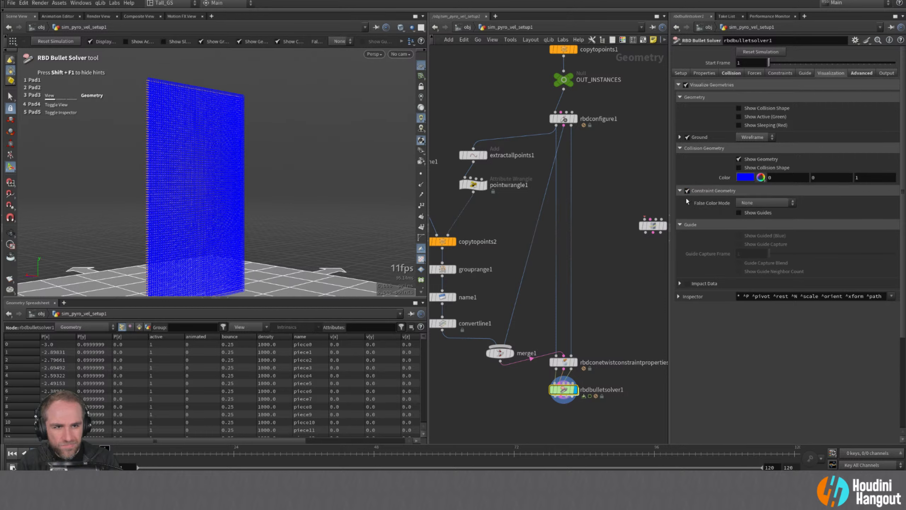
- Exit the solver's viewport tool and open a second Scene View pane for the viewport
key("Escape")
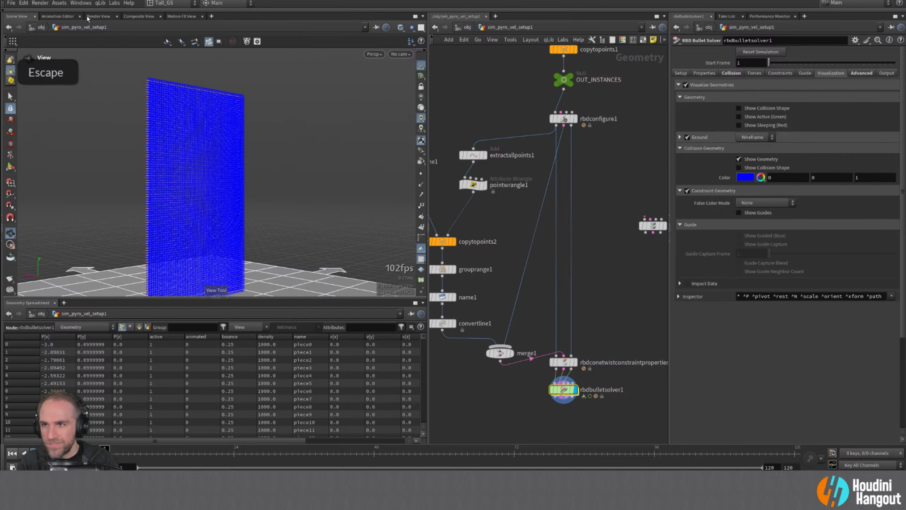
left_click(115, 3)
left_click(120, 34)
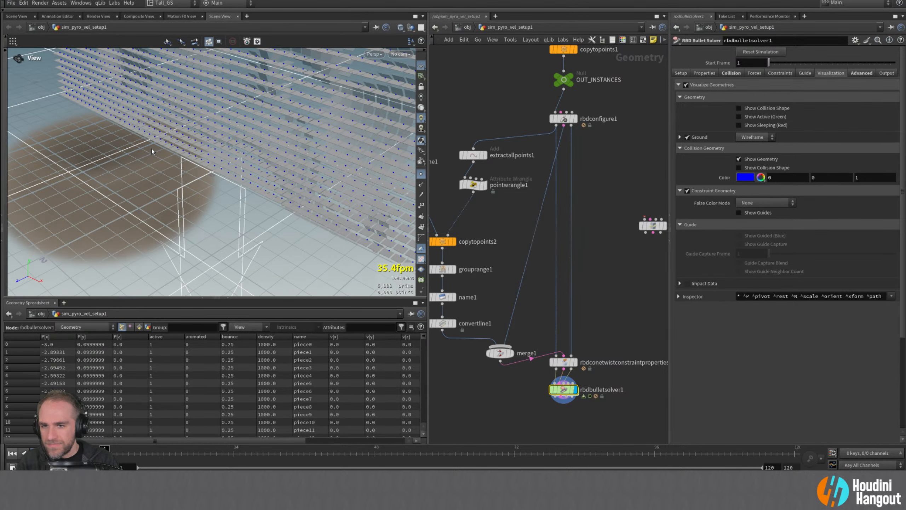
- Save the scene, and view the whole wall in the viewport while playing the simulation, returning to frame 1
key("ctrl+s")
middle_click_drag(196, 197, 277, 229, "alt")
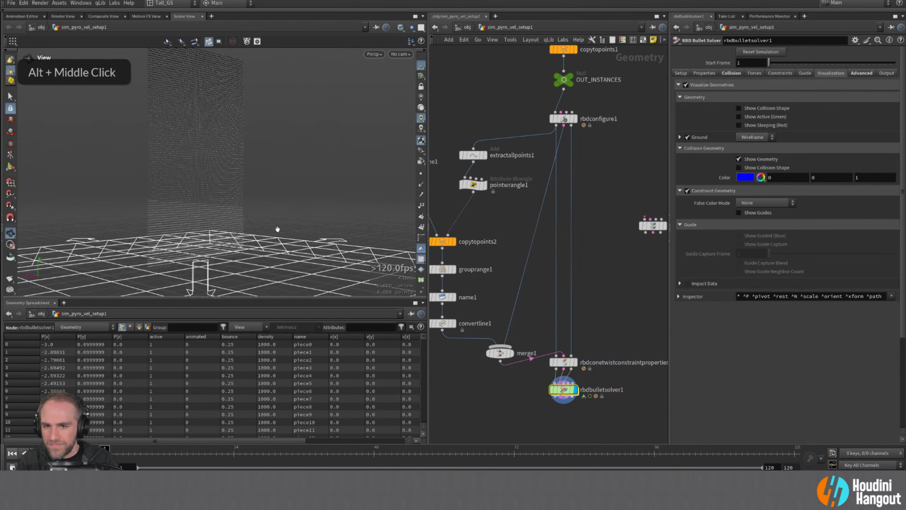
right_click_drag(250, 222, 228, 196, "alt")
middle_click_drag(228, 196, 250, 166, "alt")
left_click_drag(251, 166, 247, 204, "alt")
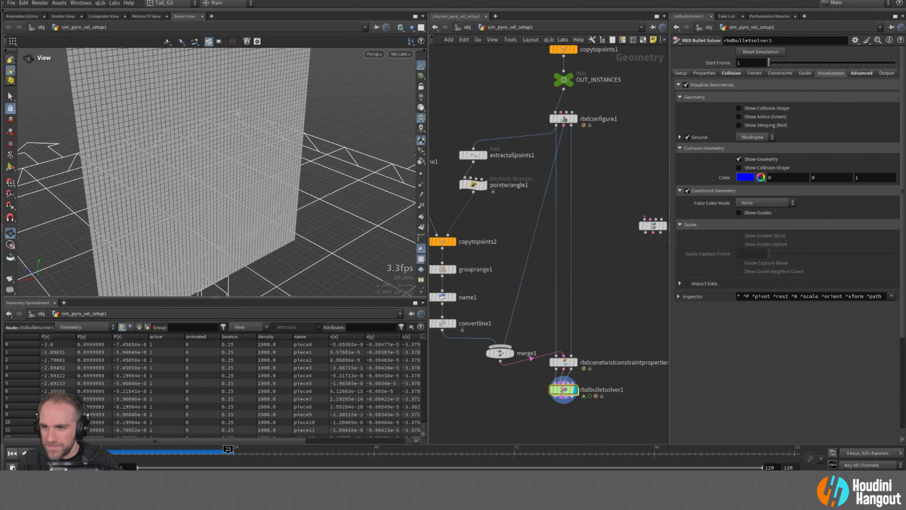
left_click(13, 453)
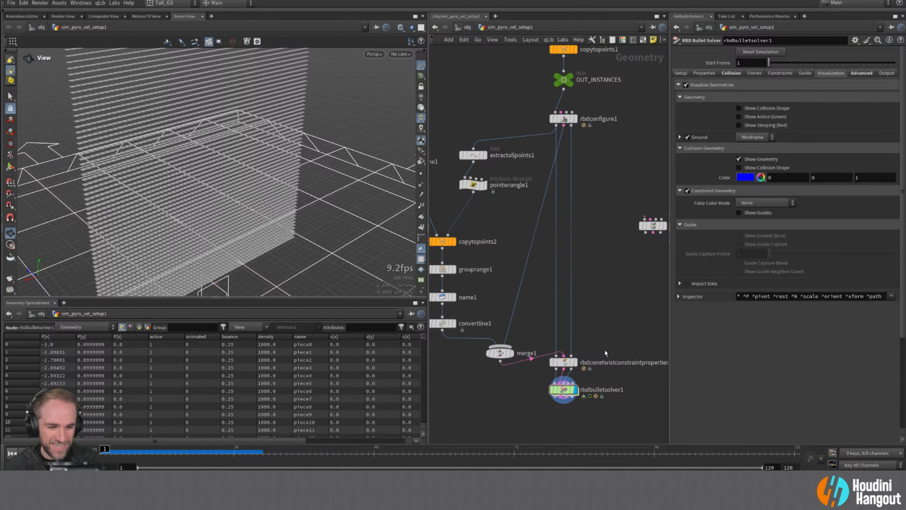
- On rbdconetwistconstraintproperties1, reset Angular Limit Damping to its default of 10 and set Max Up Rotation to 135
left_click_drag(605, 353, 574, 396)
middle_click_drag(529, 424, 519, 371)
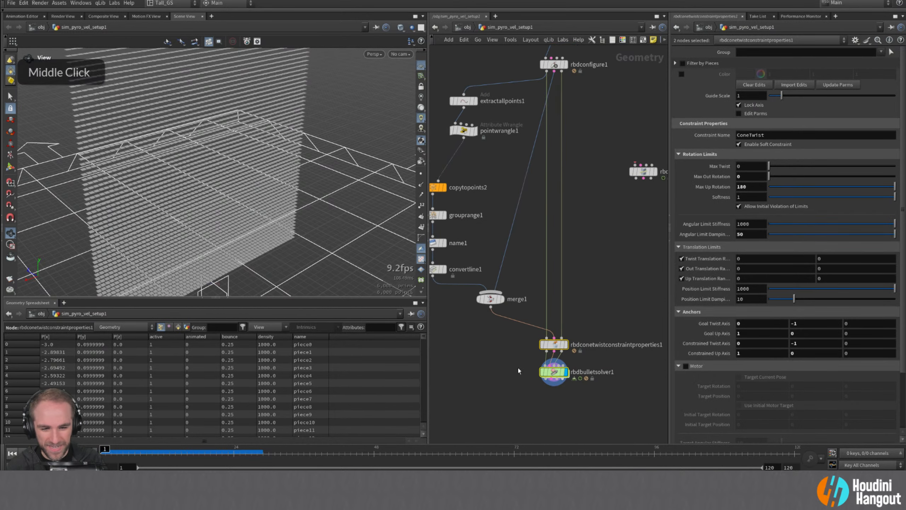
left_click(552, 345)
left_click_drag(552, 344, 553, 337)
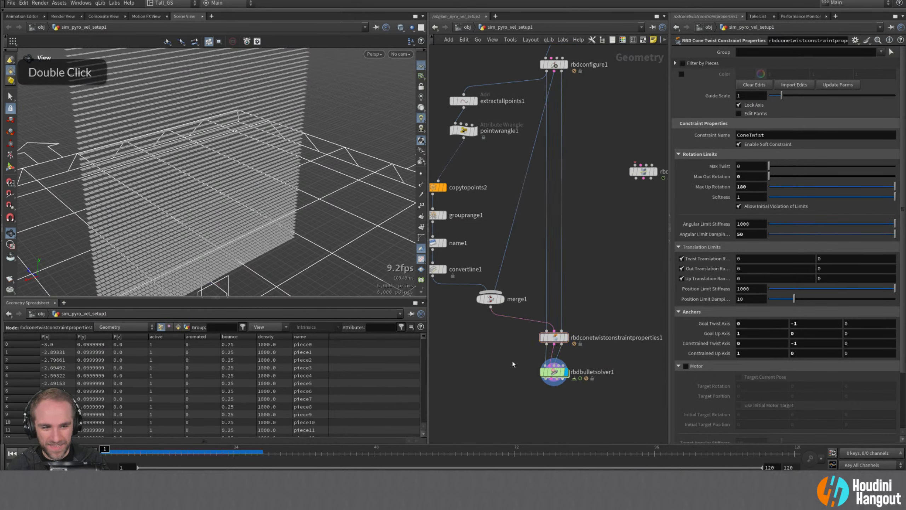
middle_click(709, 237, "ctrl")
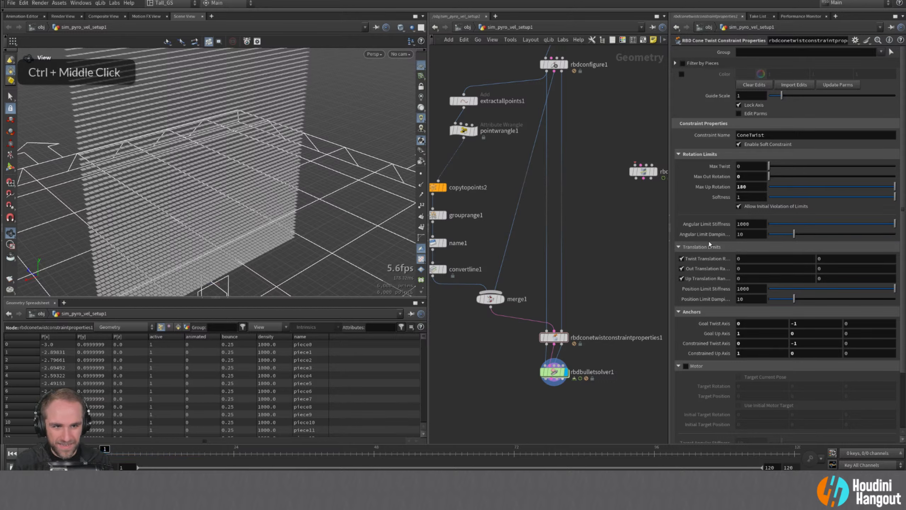
double_click(756, 191)
type("135")
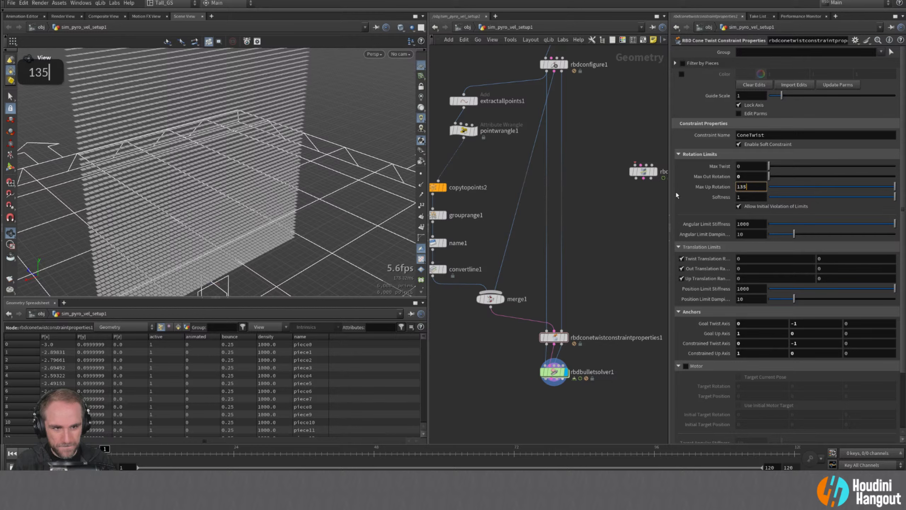
key("Return")
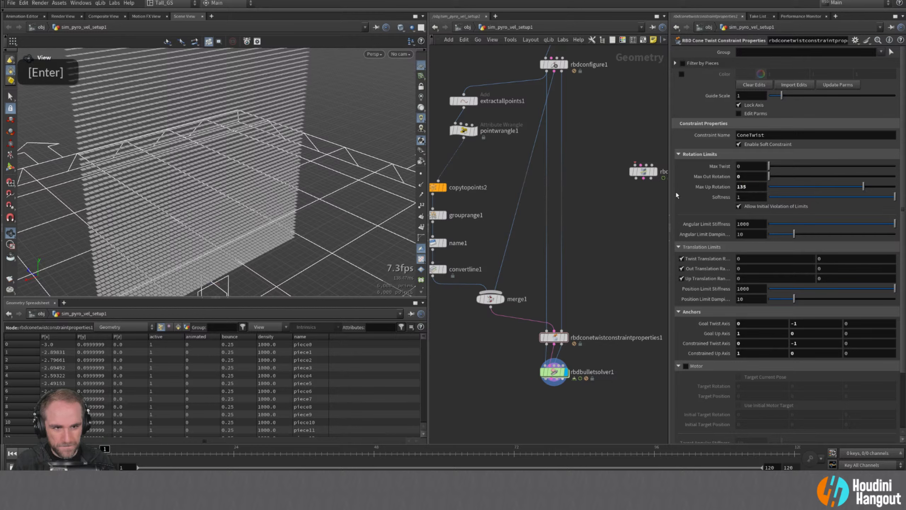
- Select rbdbulletsolver1 and play the simulation to check the new rotation limit, returning to the first frame
left_click(542, 373)
key("Up")
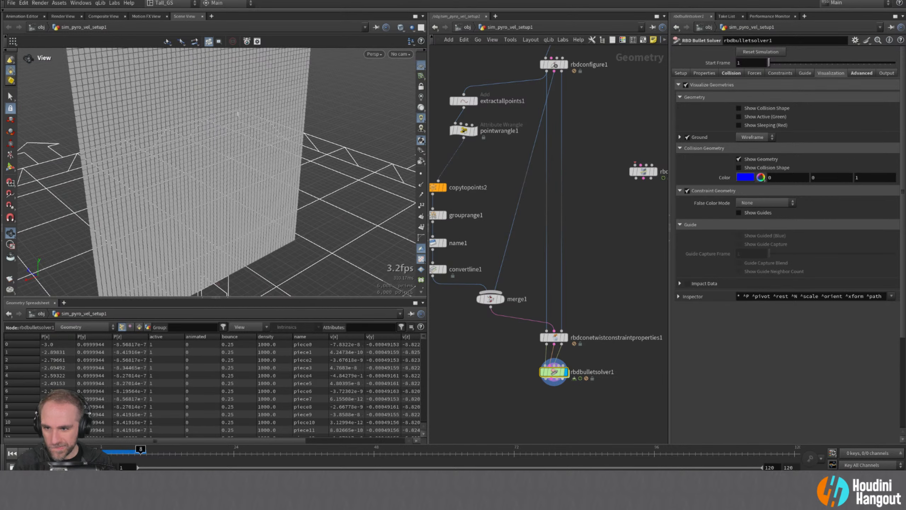
left_click(12, 453)
- Inside rbdbulletsolver1's forces network, set popdragspin1's Spin Resistance to 1, and replay the simulation from the geometry network
left_click(554, 337)
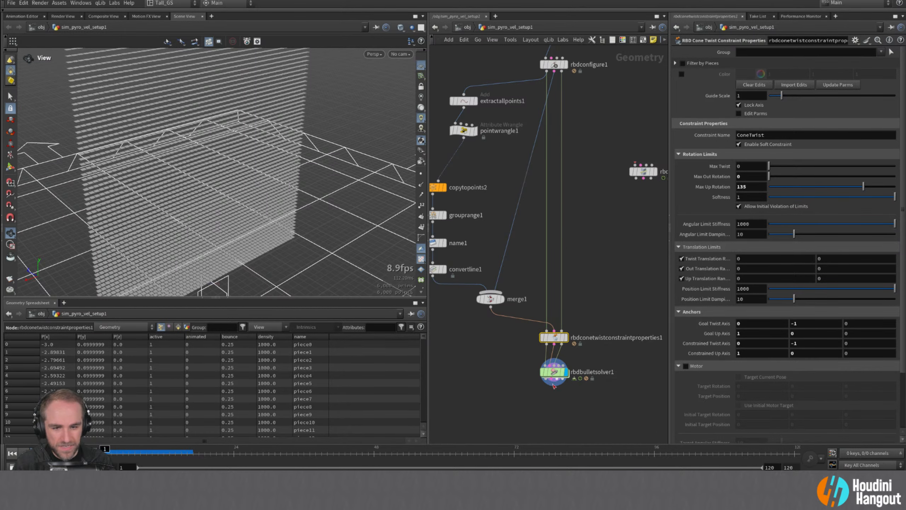
double_click(553, 371)
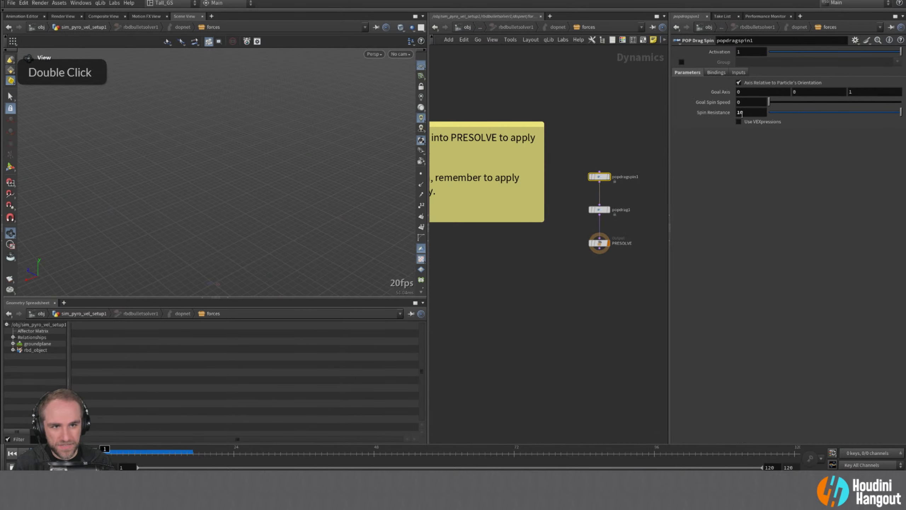
type("1")
key("Return")
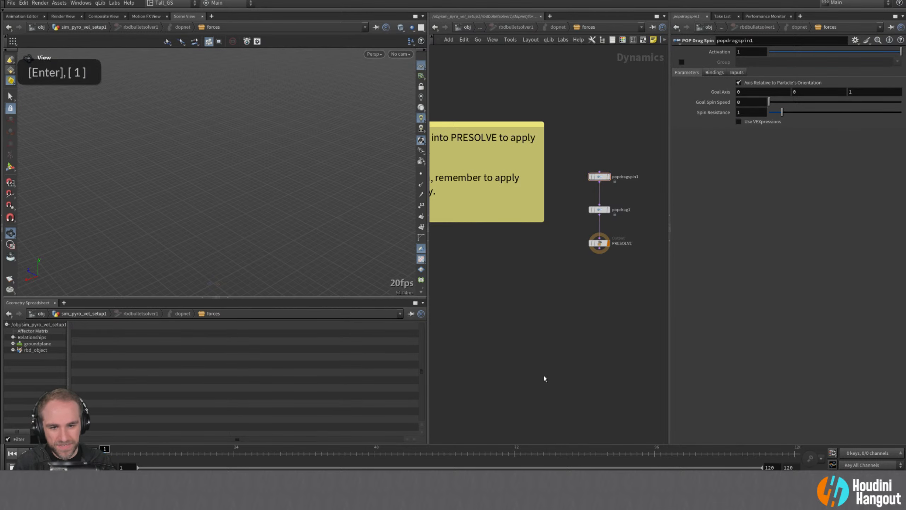
key("u")
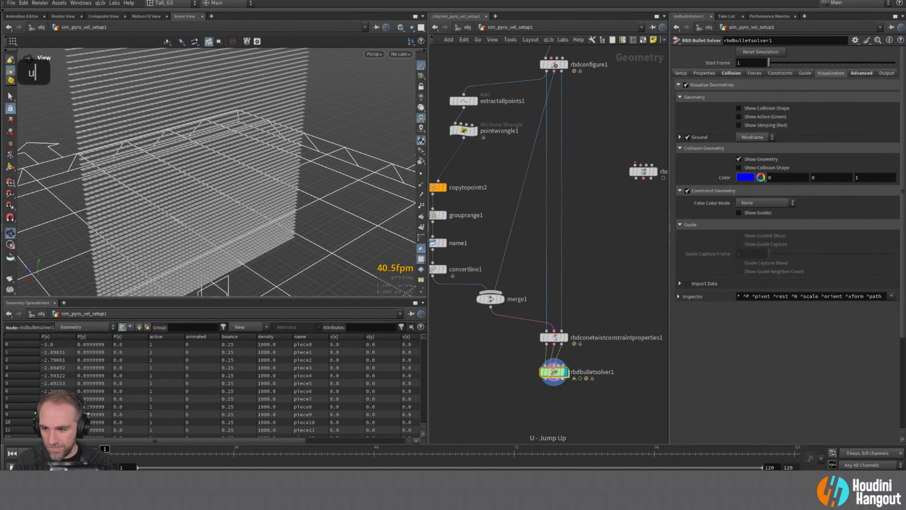
key("Up")
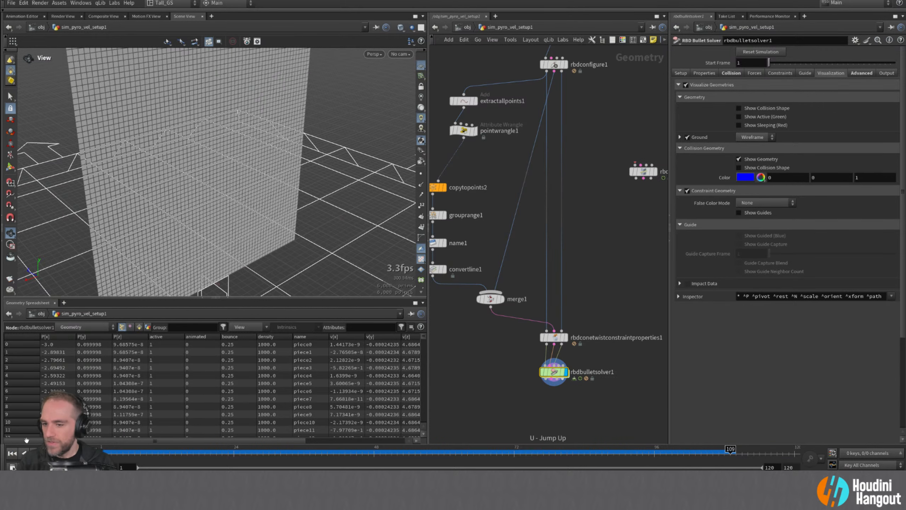
key("ctrl+Up")
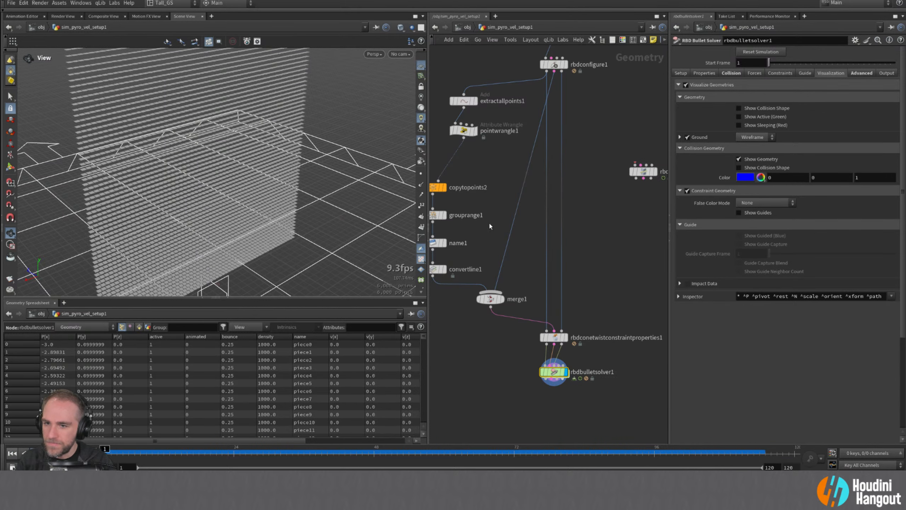
- Wire extractallpoints2 into copytopoints1's target points input and delete pointwrangle2, ignoring future Python callback errors
middle_click_drag(487, 211, 497, 348)
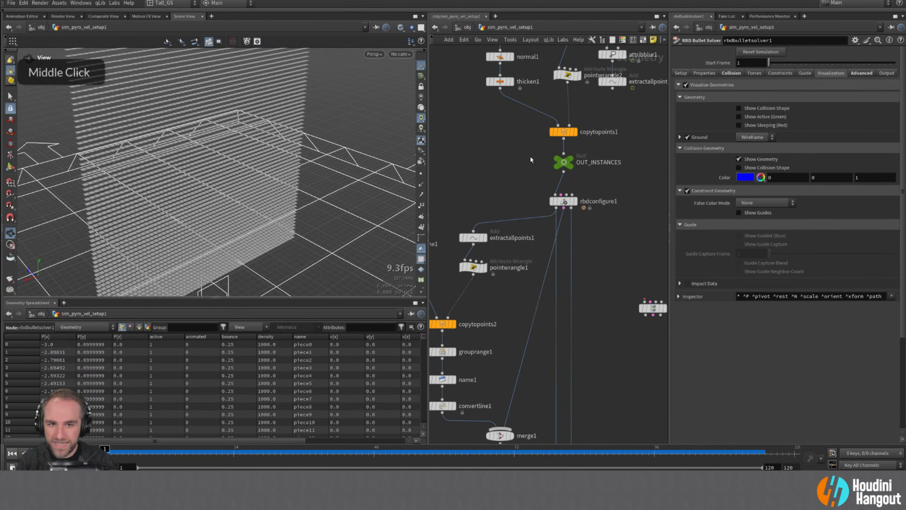
middle_click_drag(565, 69, 542, 137)
left_click_drag(546, 193, 589, 157)
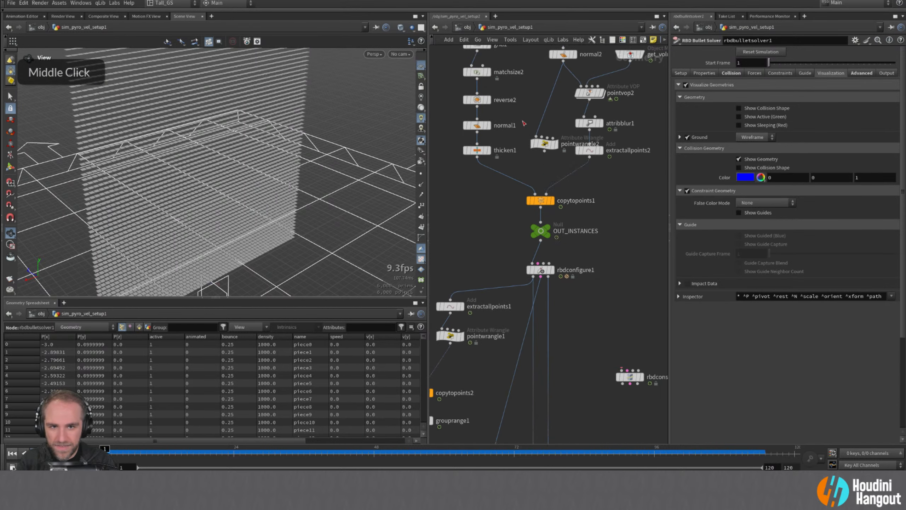
left_click(549, 145)
key("Delete")
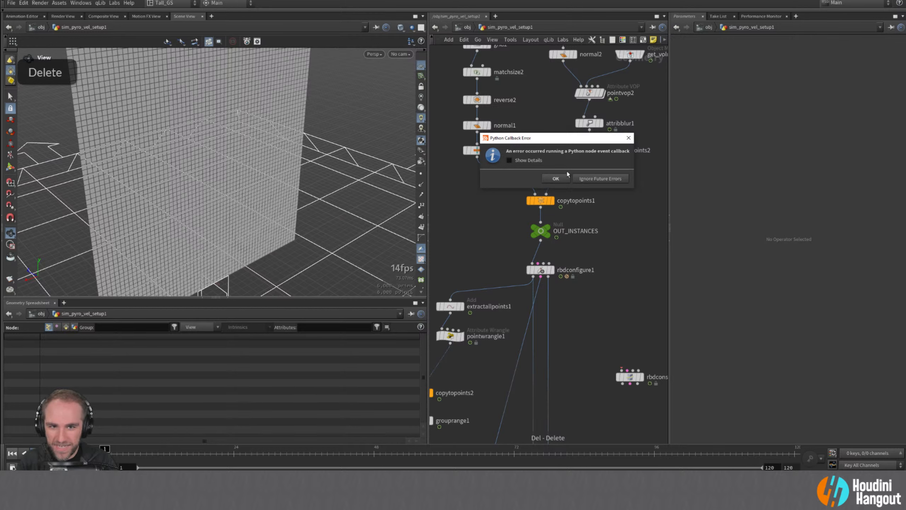
left_click(593, 177)
- Select rbdbulletsolver1 and play the simulation with the rewired target points, stopping and returning to frame 1
middle_click_drag(633, 264, 639, 202)
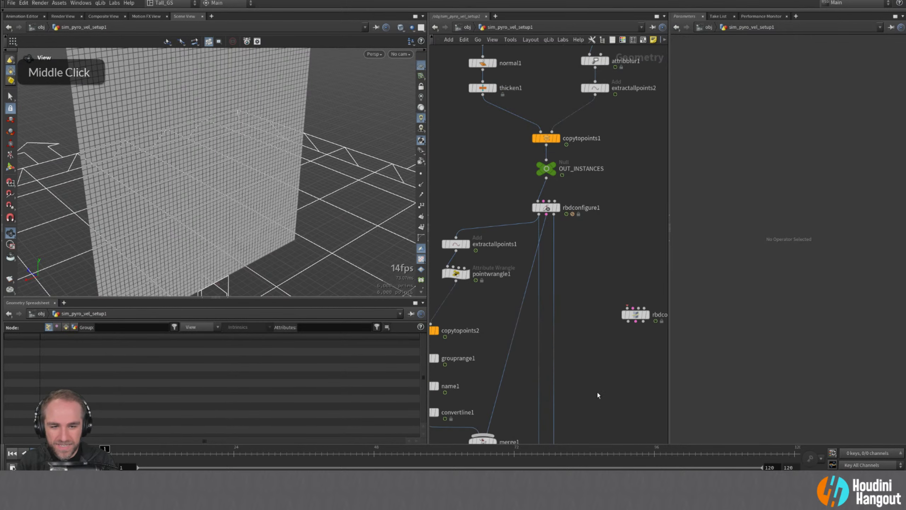
middle_click_drag(598, 395, 599, 242)
left_click(556, 361)
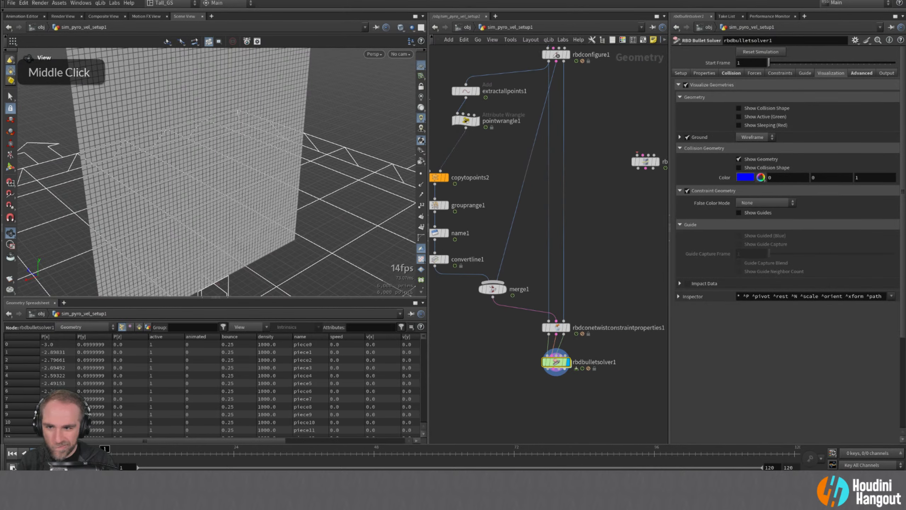
key("Up")
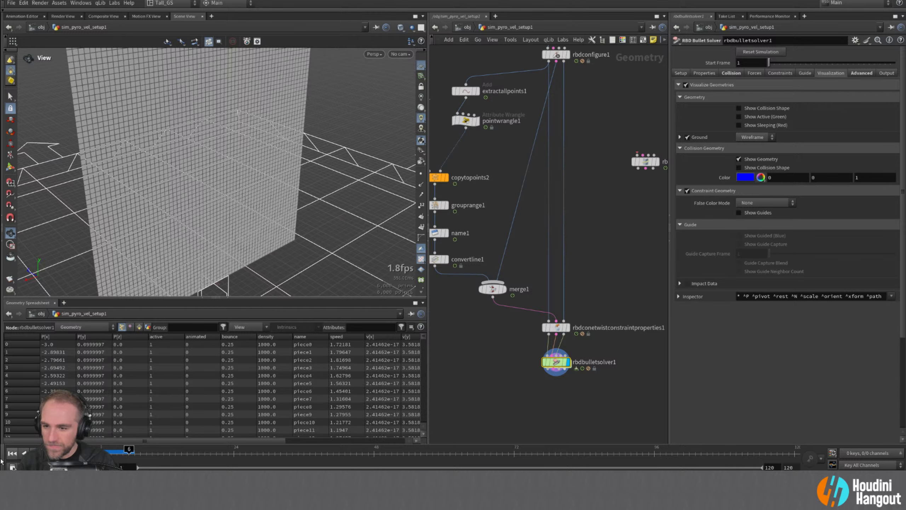
key("Escape")
double_click(12, 453)
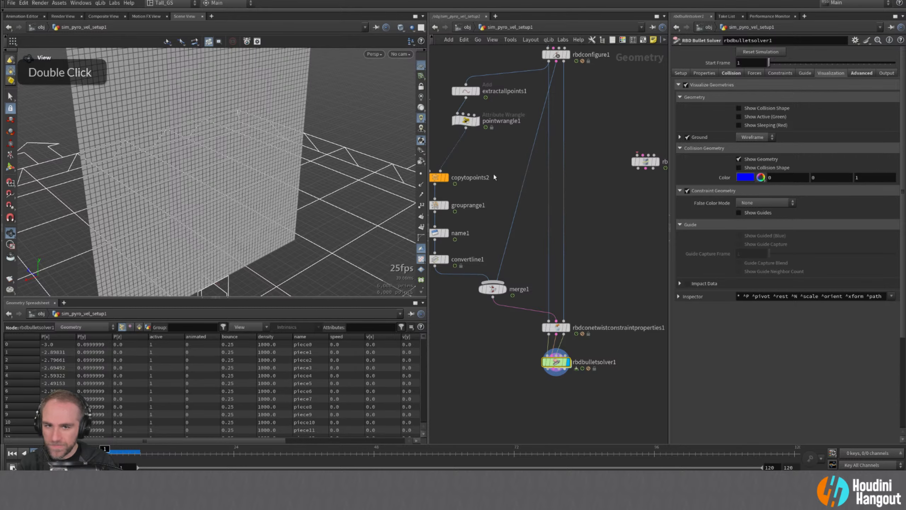
- Set grid1's Grid Division Scale to 0.2 and play the simulation with the coarser wall
middle_click_drag(492, 172, 577, 301)
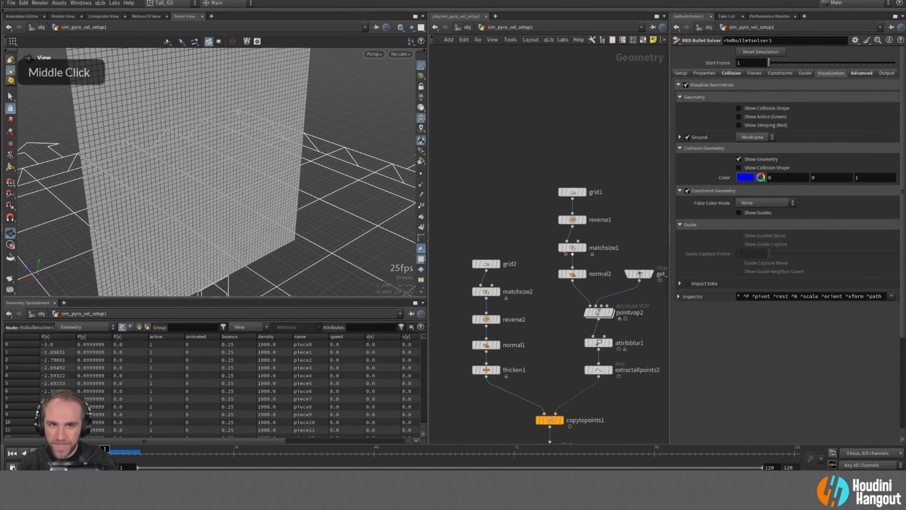
left_click(572, 192)
double_click(743, 181)
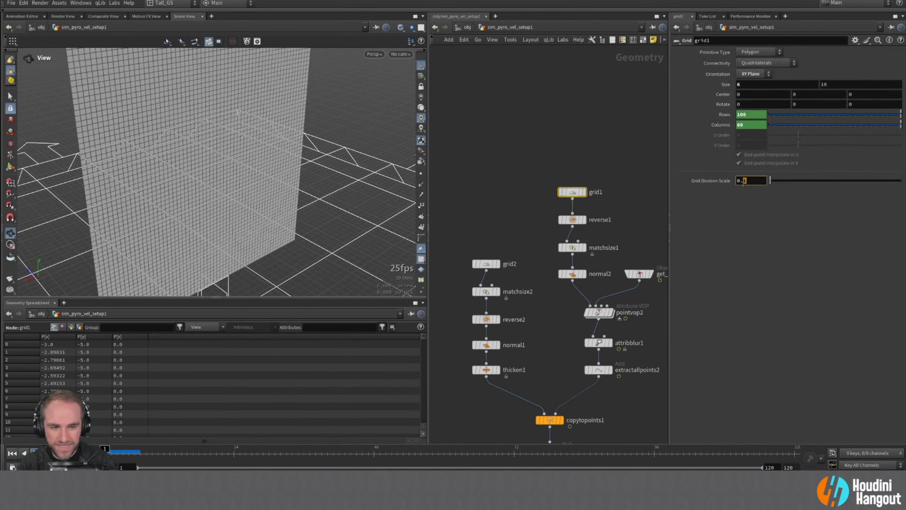
type("2")
key("Return")
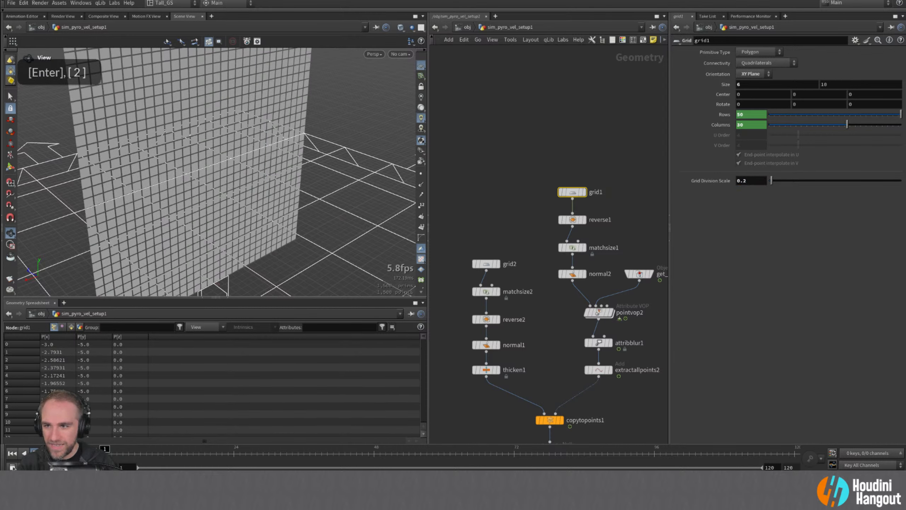
key("Up")
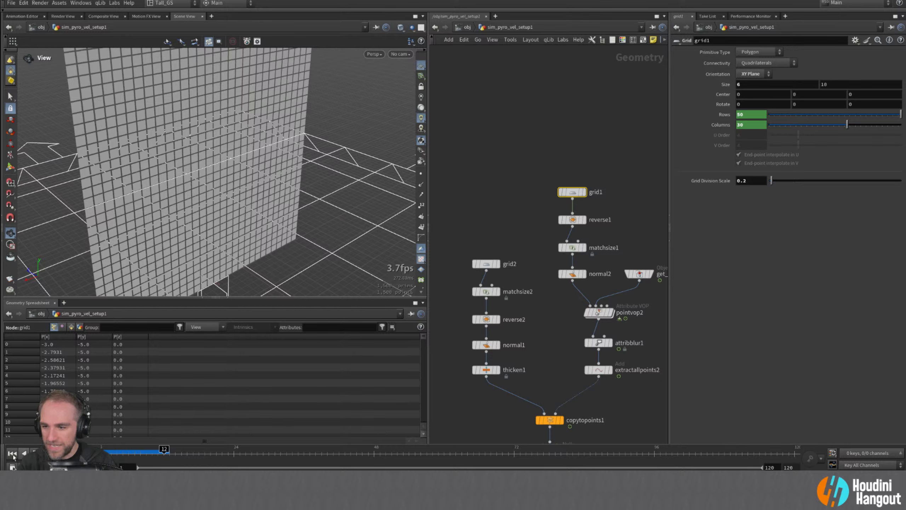
- Trace the network between the solver and the grids, and open rbdconfigure1's Bullet Data attributes for inspection
middle_click_drag(483, 384, 497, 145)
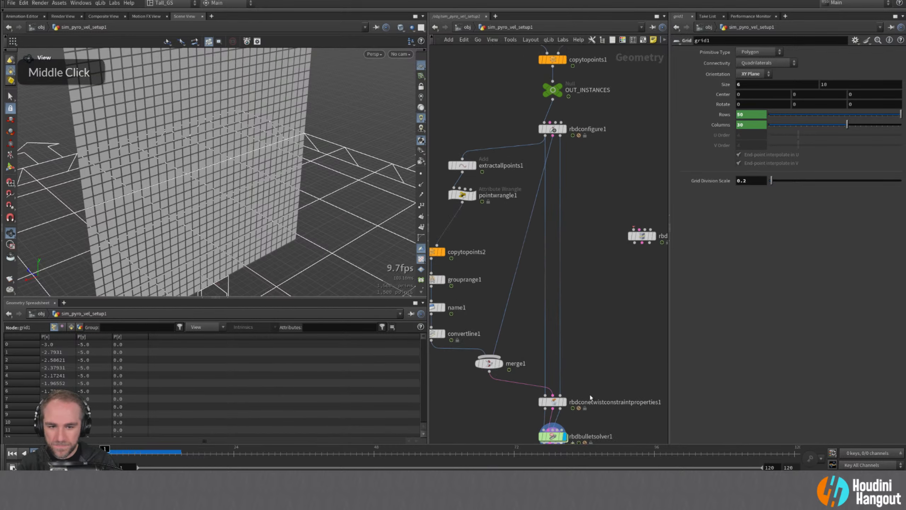
middle_click_drag(554, 441, 550, 325)
left_click(550, 325)
middle_click_drag(566, 227, 536, 388)
middle_click_drag(540, 294, 546, 411)
left_click(524, 296)
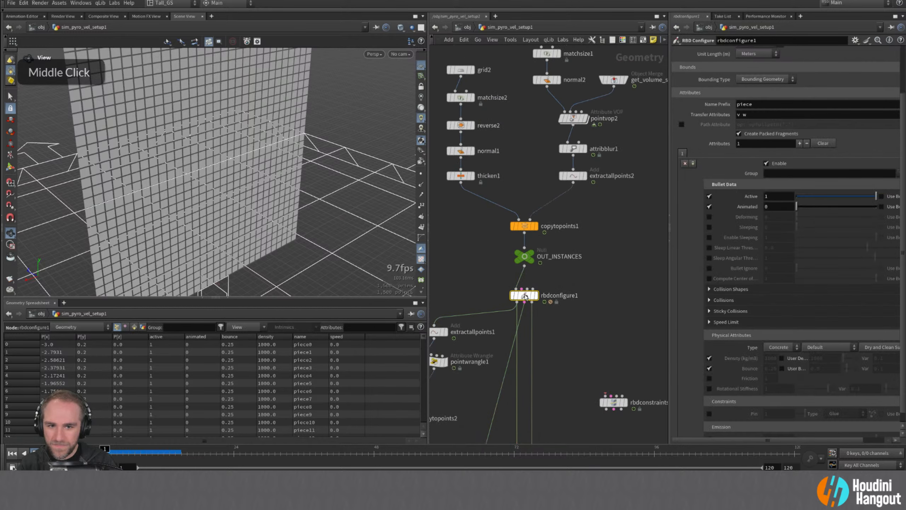
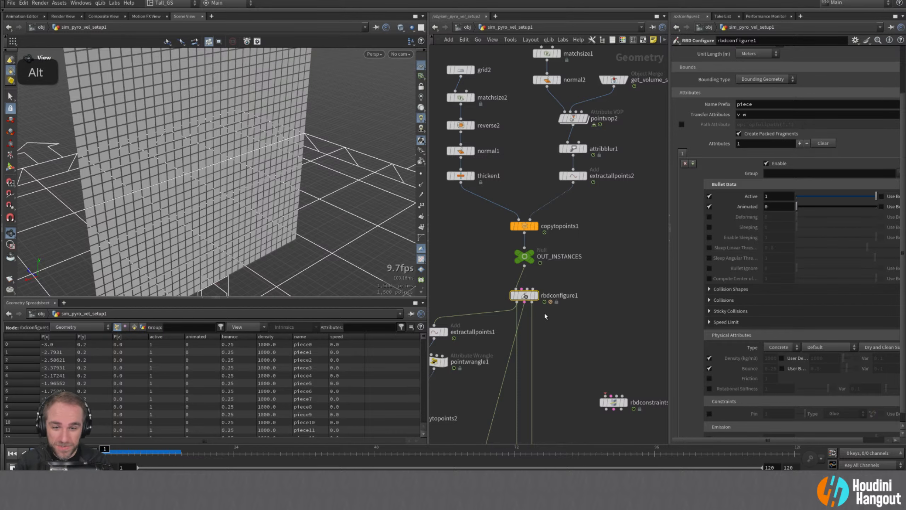
middle_click_drag(525, 296, 574, 273, "alt")
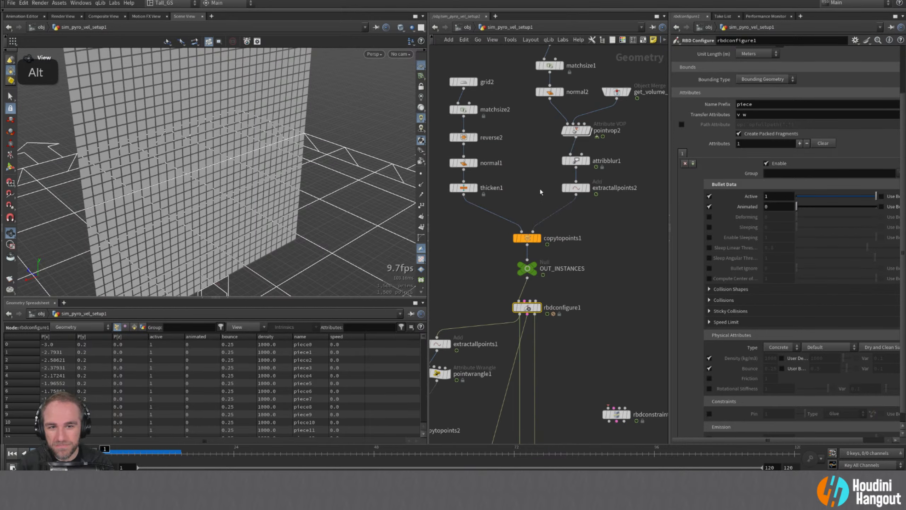
key("Tab")
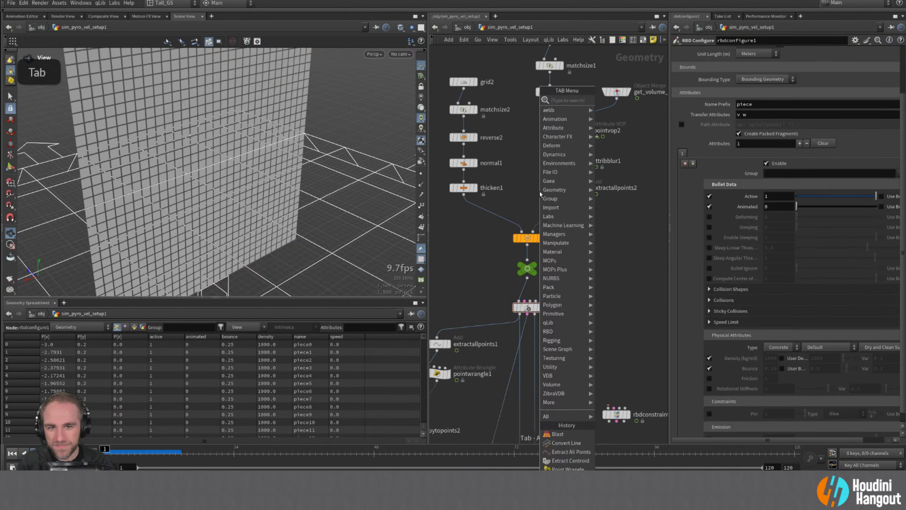
key("Escape")
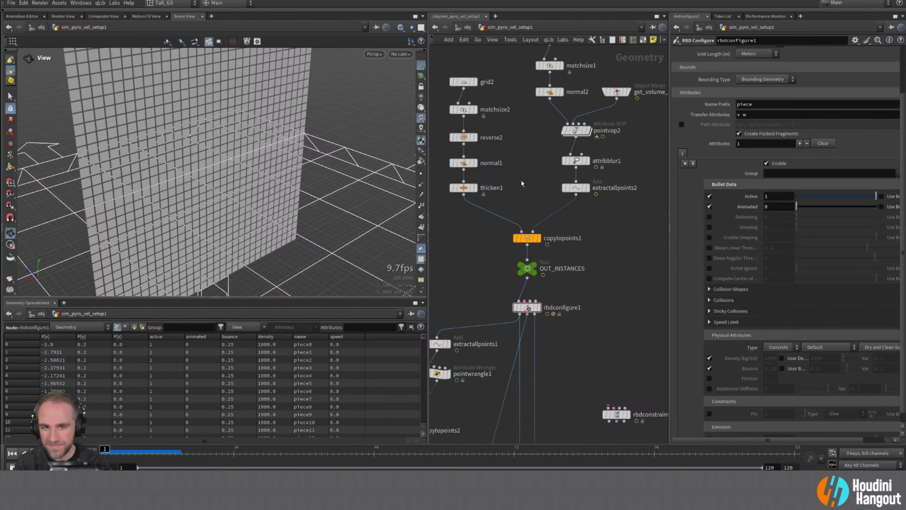
- Display copytopoints1's output to inspect the copied pieces, and return the display to rbdbulletsolver1
double_click(527, 239)
middle_click_drag(567, 372, 549, 161)
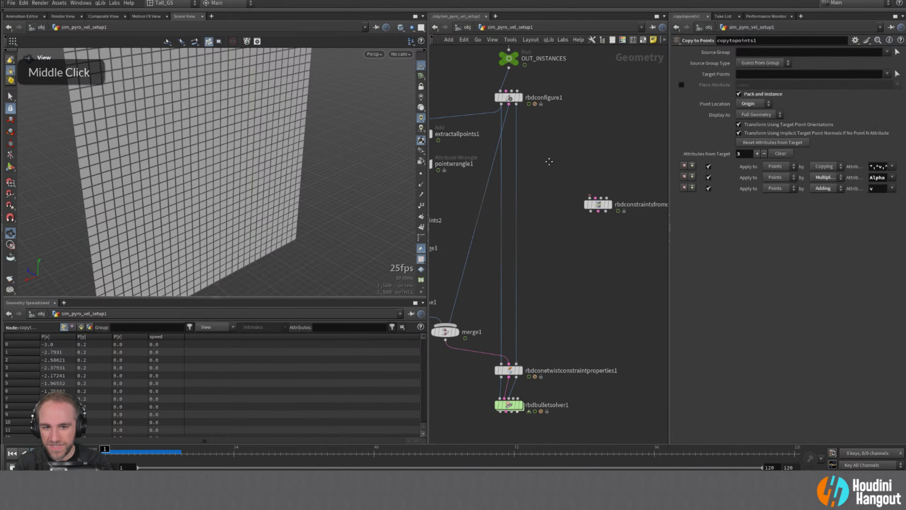
double_click(509, 404)
- Set the Bullet Data attributes of rbdconfigure1 to Active 0 and Animated 1
middle_click_drag(565, 277, 547, 400)
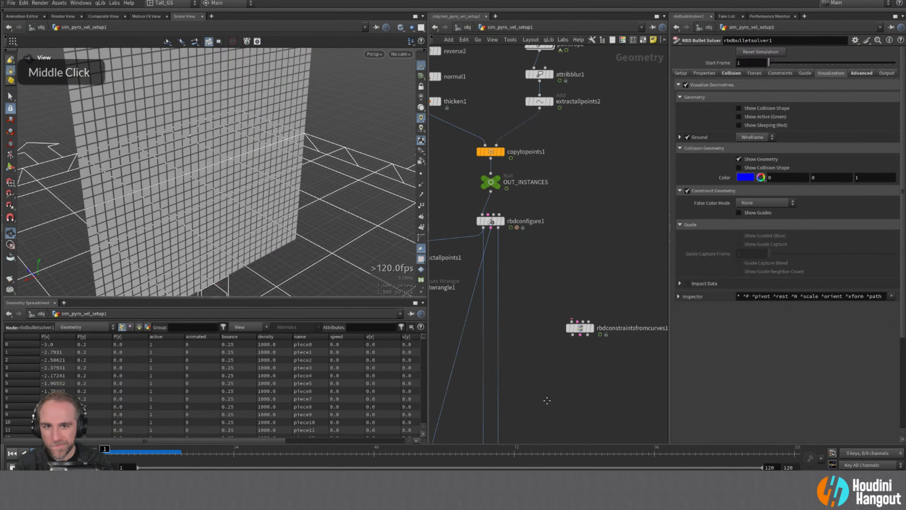
left_click(491, 223)
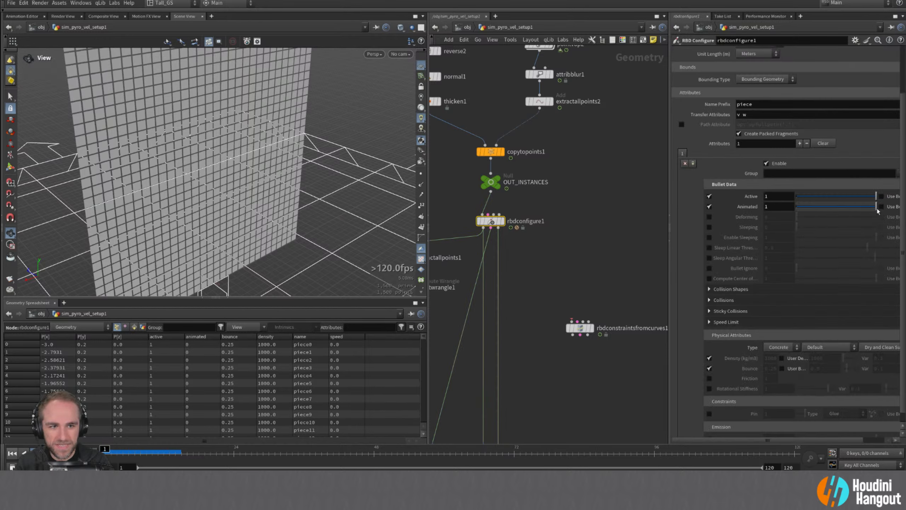
left_click_drag(875, 196, 796, 196)
middle_click_drag(517, 428, 517, 256)
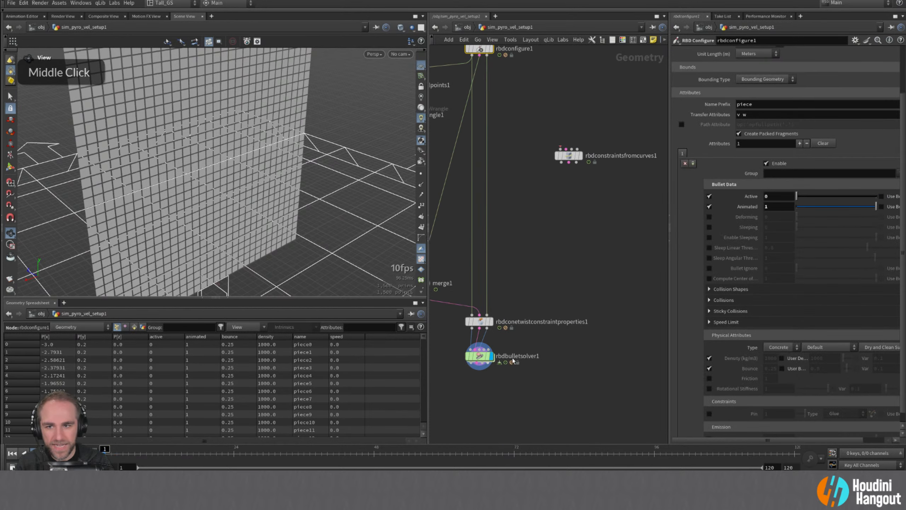
- Play the rbdbulletsolver1 simulation, viewing the moving wall from the side, and return to frame 1
left_click(478, 360)
key("Up")
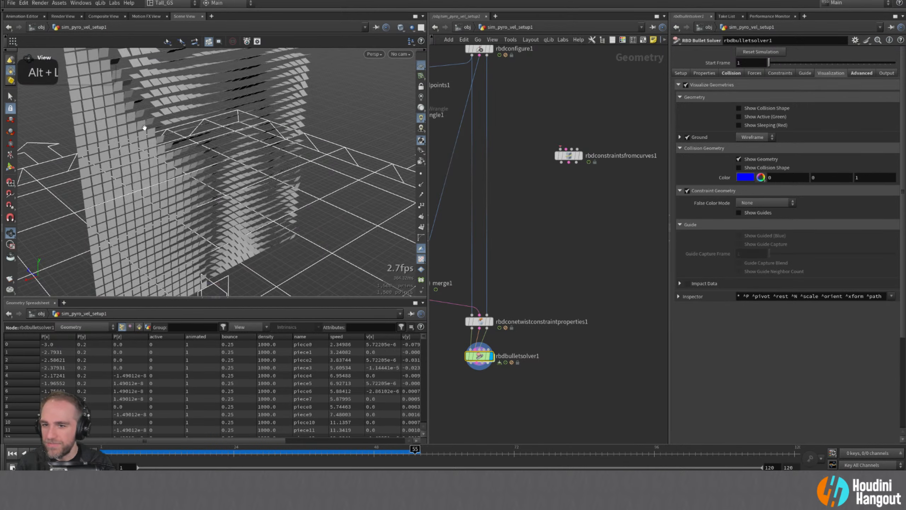
key("ctrl+Up")
left_click_drag(179, 142, 283, 117, "alt")
right_click_drag(284, 117, 219, 176, "alt")
left_click_drag(218, 176, 193, 168, "alt")
key("Up")
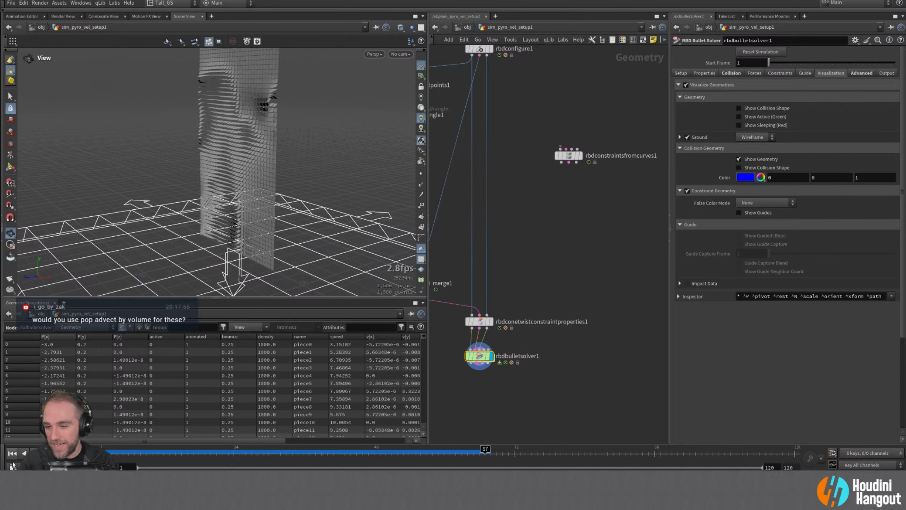
key("ctrl+Up")
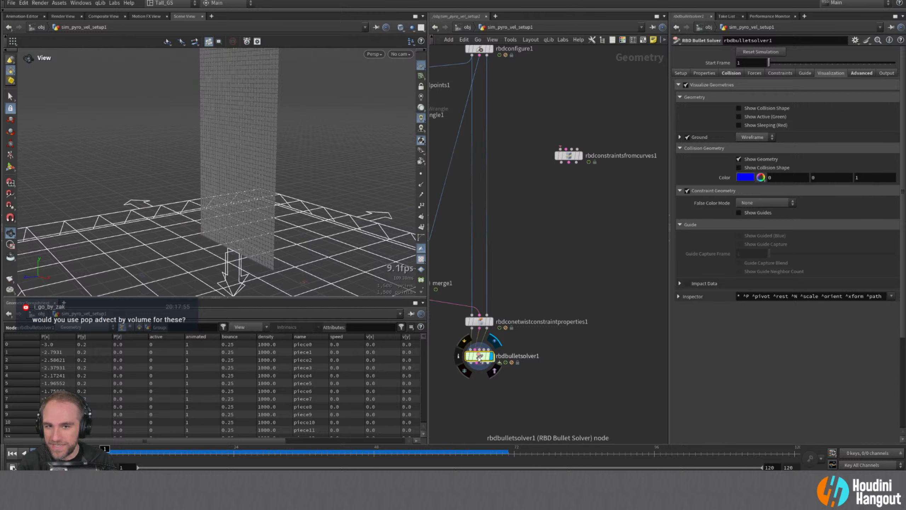
- Disable the Animated attribute on rbdconfigure1 and set Active to 1
middle_click_drag(538, 162, 556, 412)
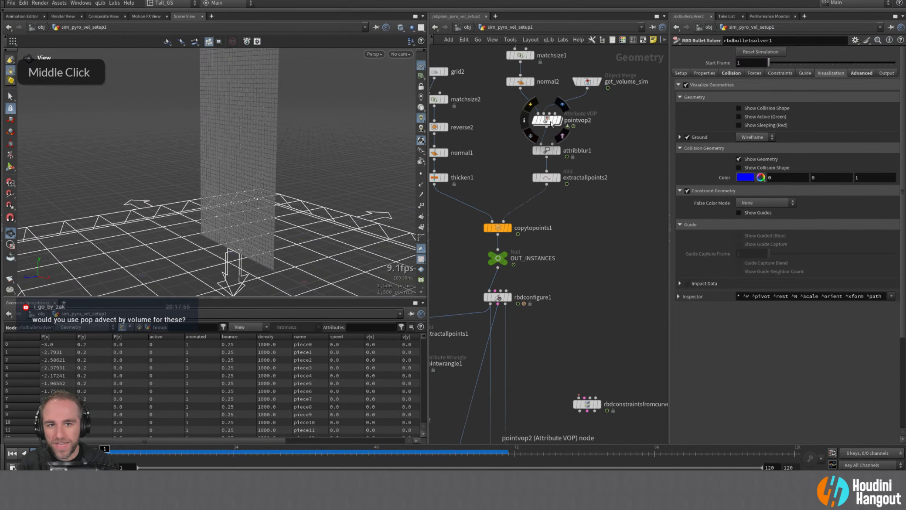
middle_click_drag(562, 326, 575, 147)
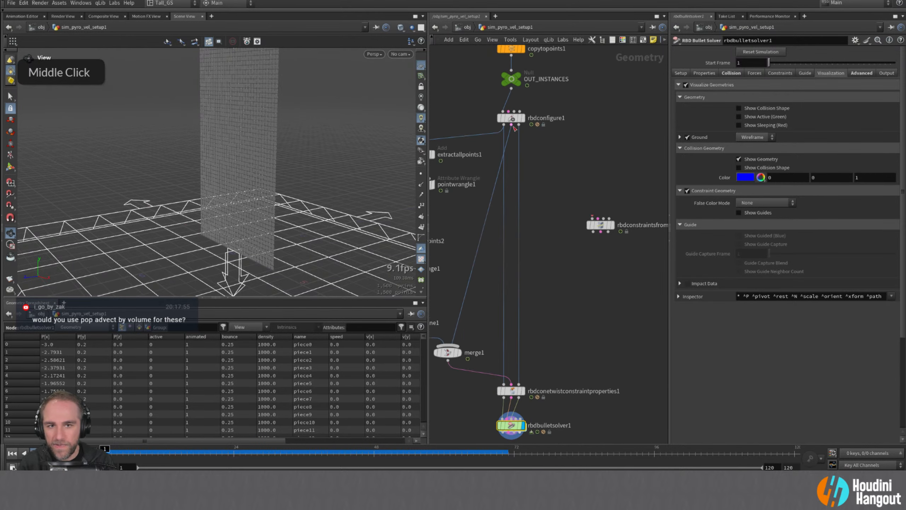
left_click(512, 119)
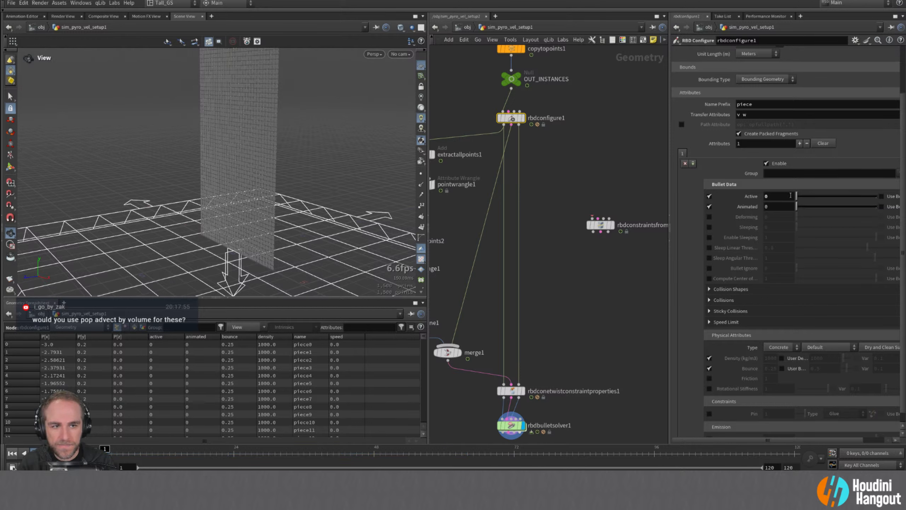
left_click(709, 207)
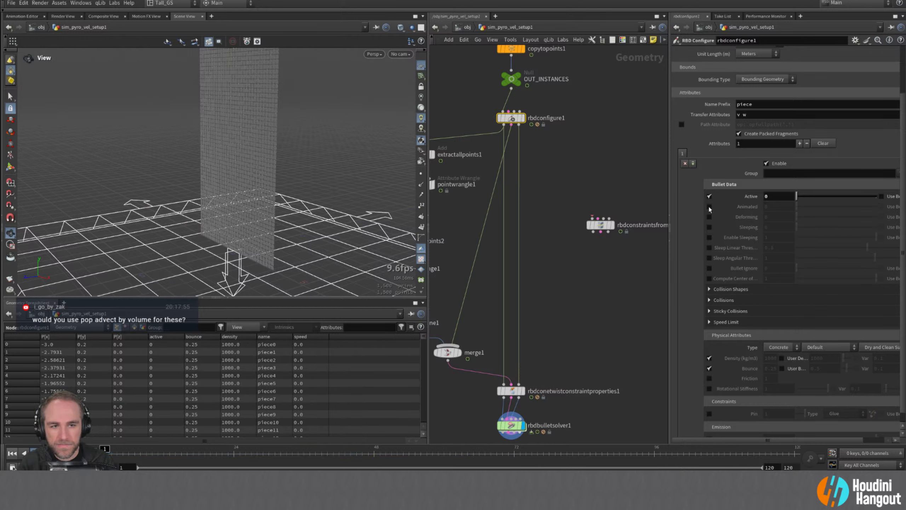
middle_click_drag(590, 352, 589, 317)
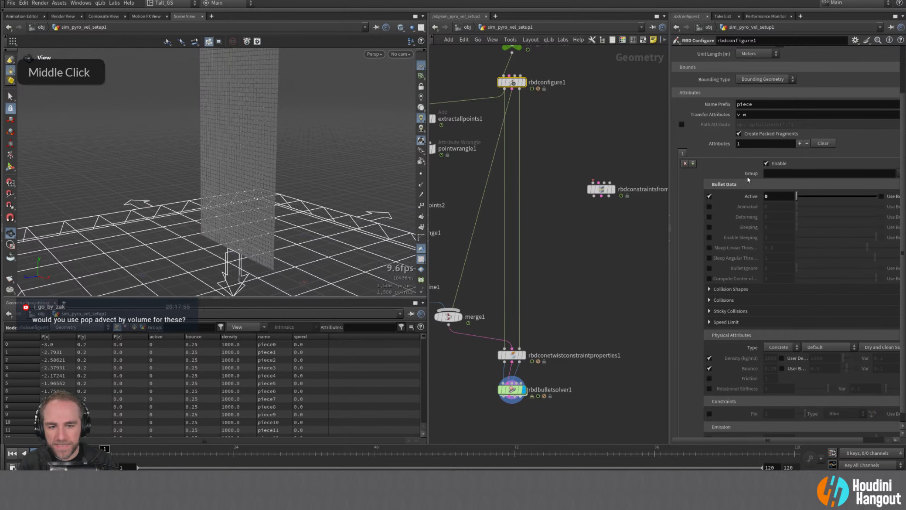
left_click_drag(796, 196, 876, 196)
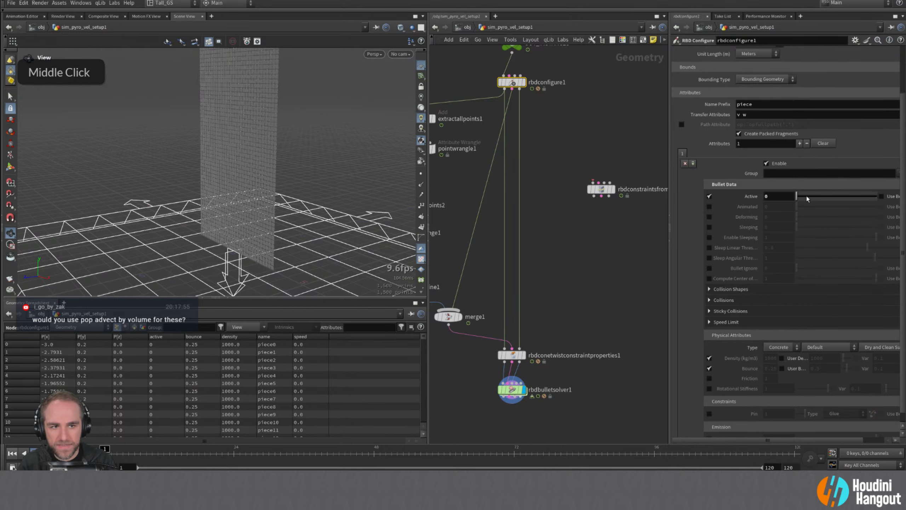
- Add a POP Advect by Volumes node in rbdbulletsolver1's forces network and wire it into popdragspin1
double_click(506, 396)
middle_click_drag(577, 173, 519, 234)
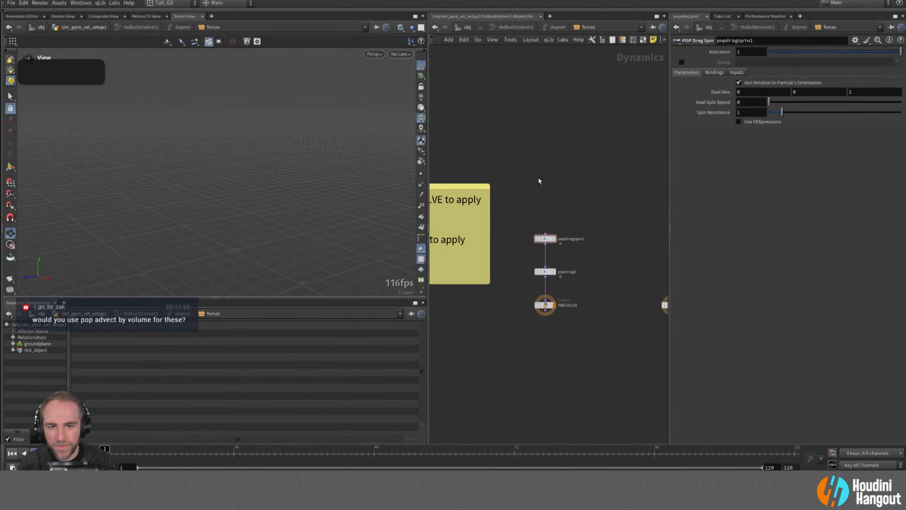
key("Tab")
type("pop adv")
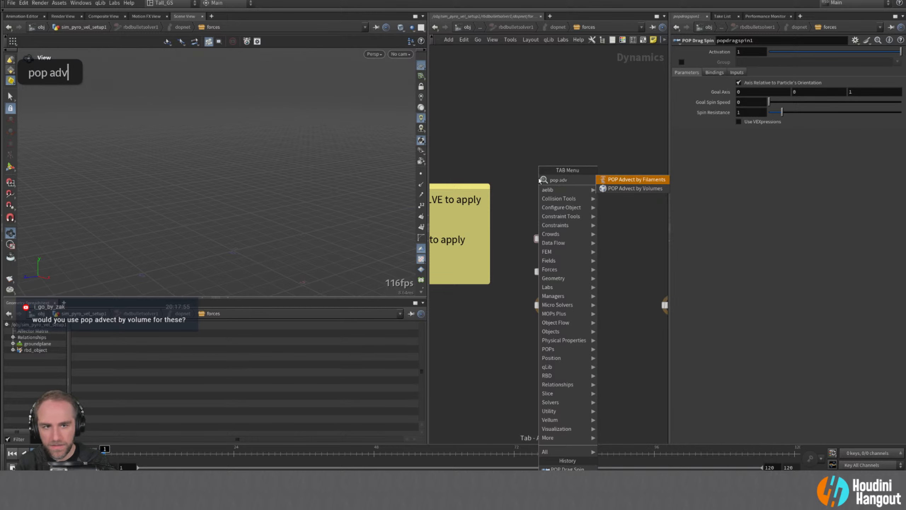
key("Return")
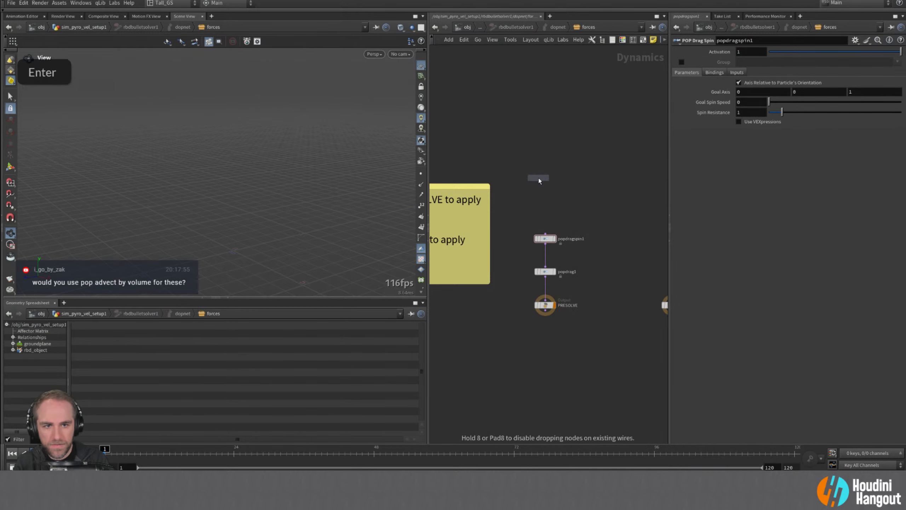
left_click(544, 205)
left_click(545, 210)
left_click(545, 233)
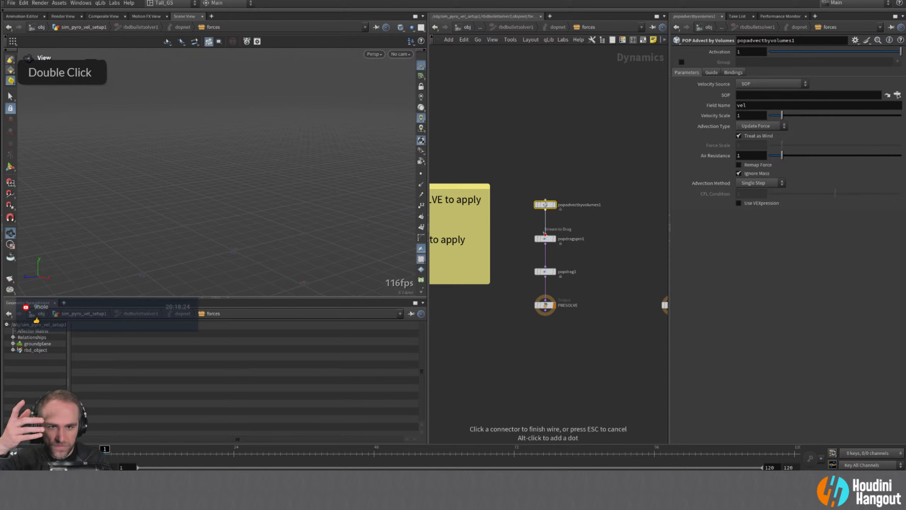
left_click(545, 234)
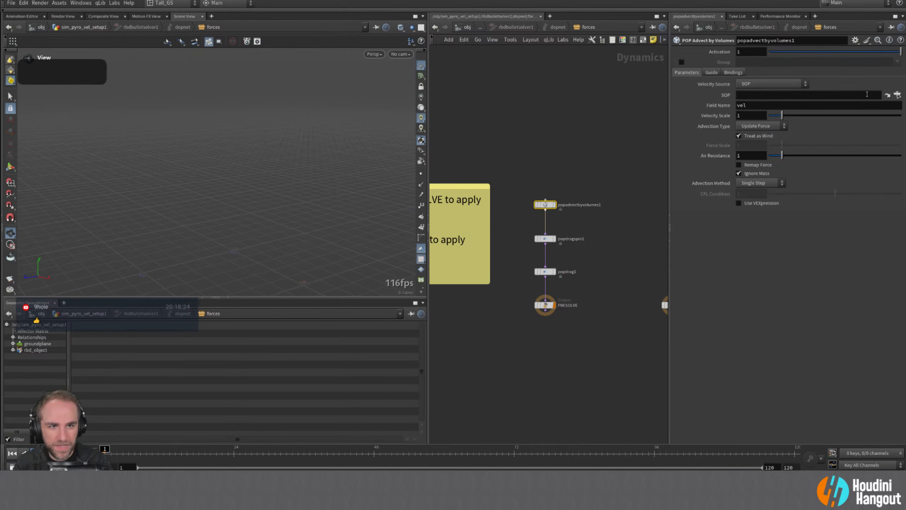
- Set the velocity source SOP of popadvectbyvolumes1 to /obj/sim_pyro_vel_setup
left_click(898, 95)
scroll(843, 71, "up", 5)
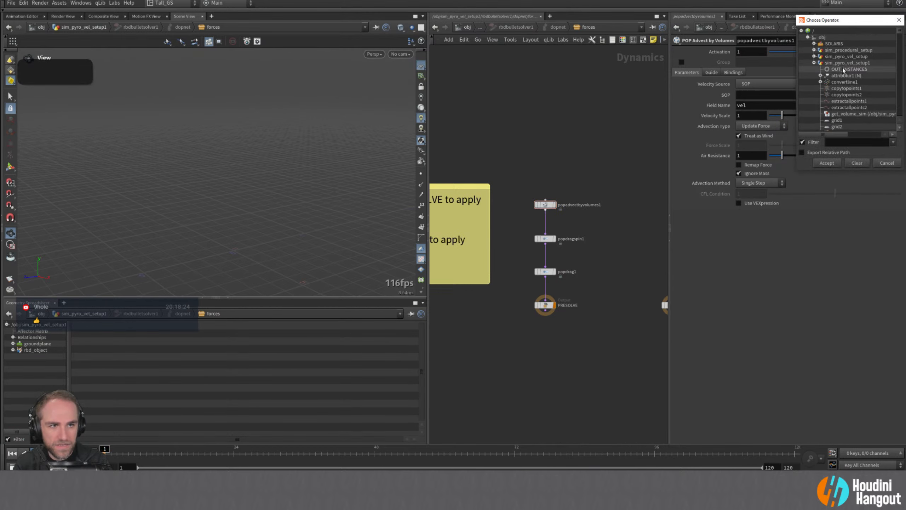
scroll(845, 73, "down", 10)
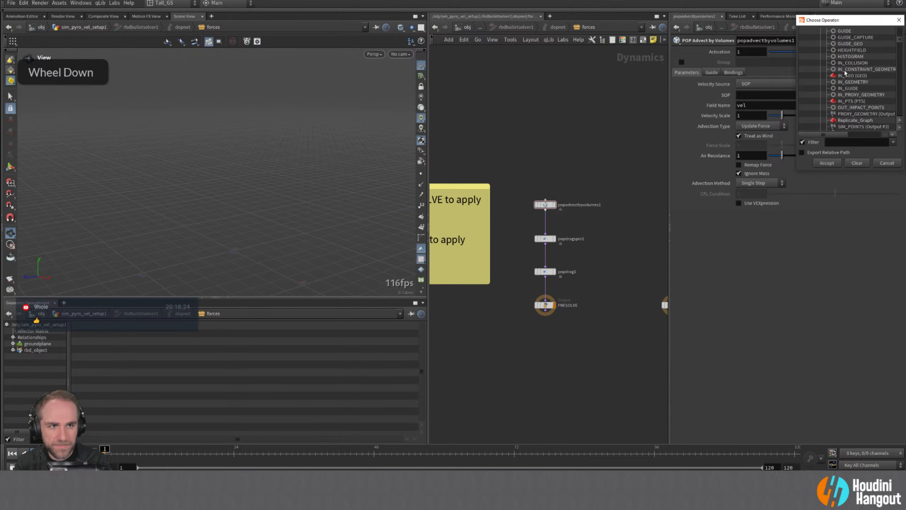
scroll(845, 73, "down", 15)
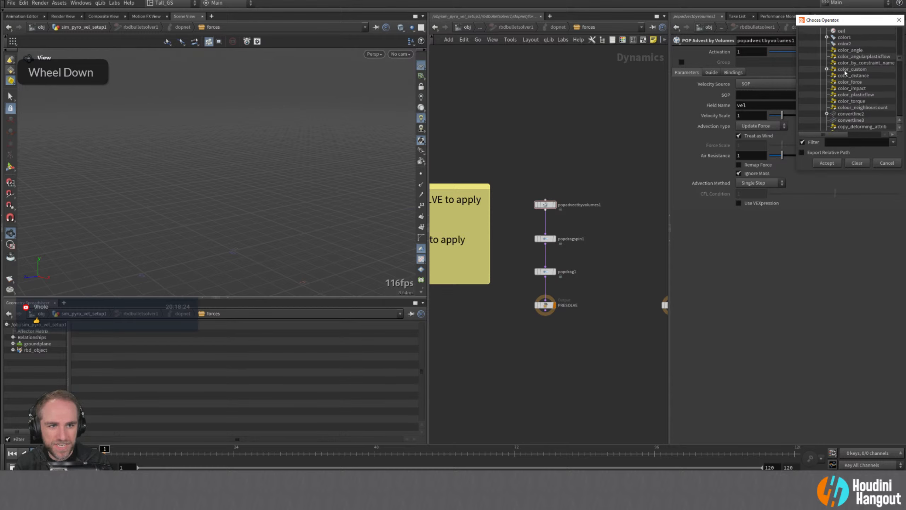
scroll(845, 74, "up", 5)
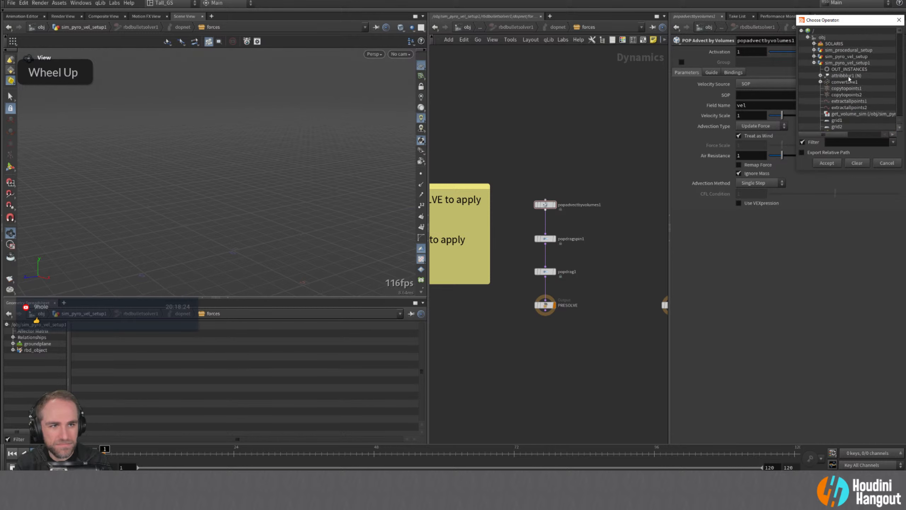
scroll(842, 84, "down", 10)
scroll(831, 95, "up", 5)
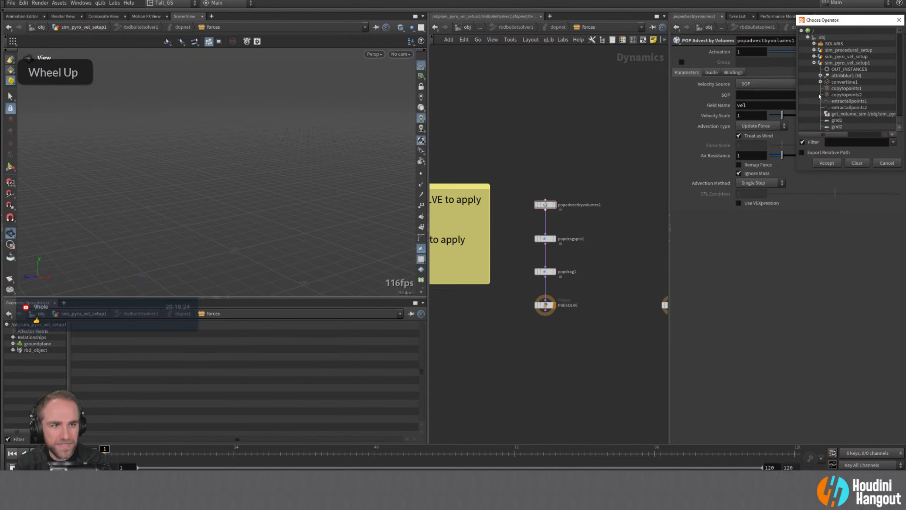
scroll(815, 78, "down", 5)
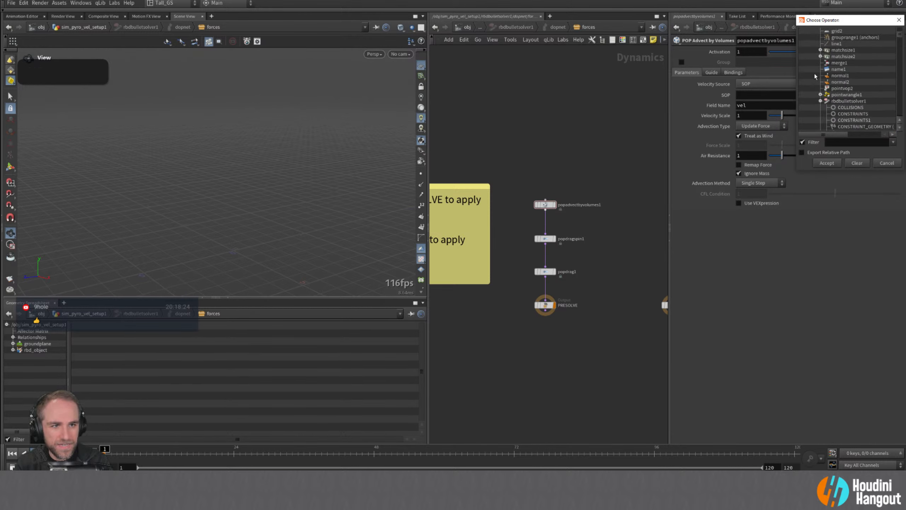
scroll(815, 76, "up", 5)
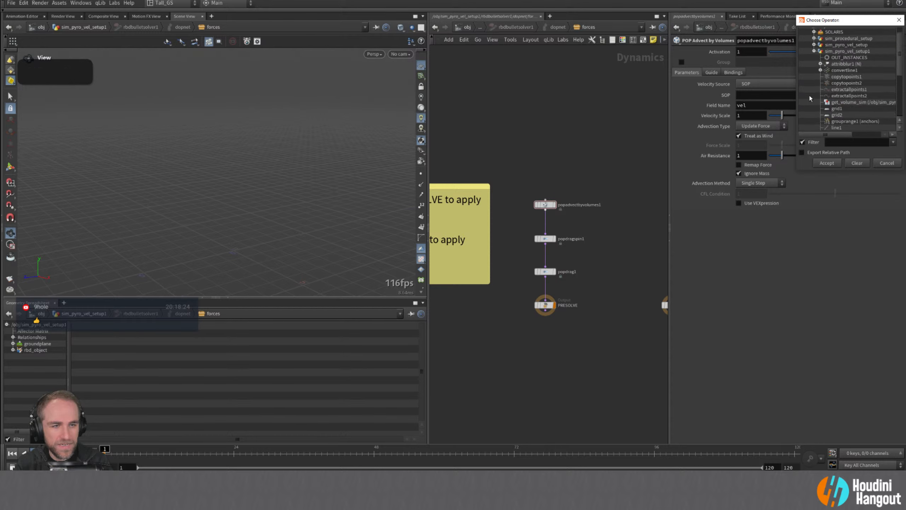
scroll(809, 98, "up", 2)
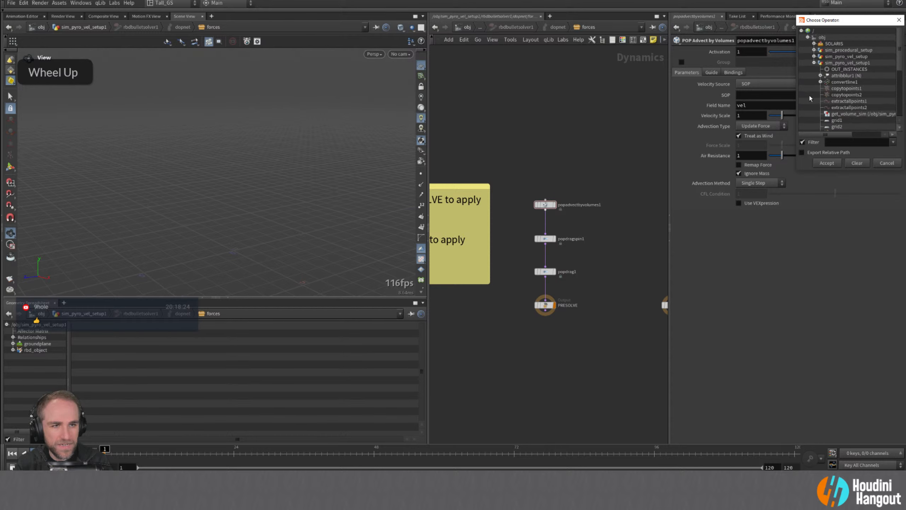
left_click(814, 57)
left_click(830, 76)
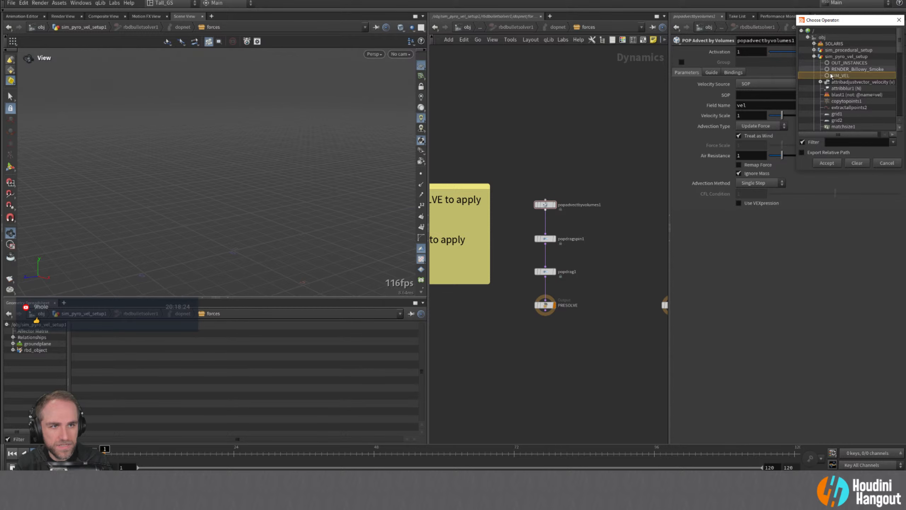
left_click(814, 56)
left_click(814, 56)
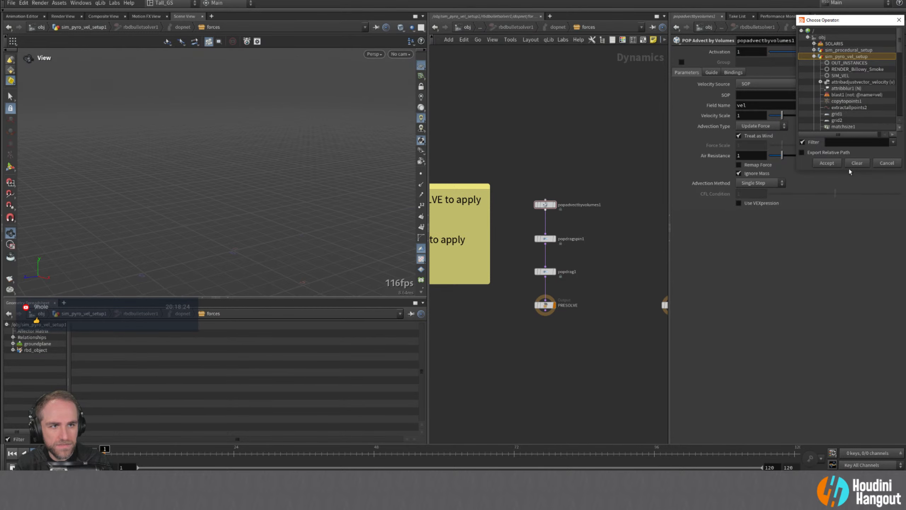
left_click(826, 163)
- Go up to the object level and rename sim_pyro_vel_setup1 to sim_rbd_hinges
key("u")
key("u")
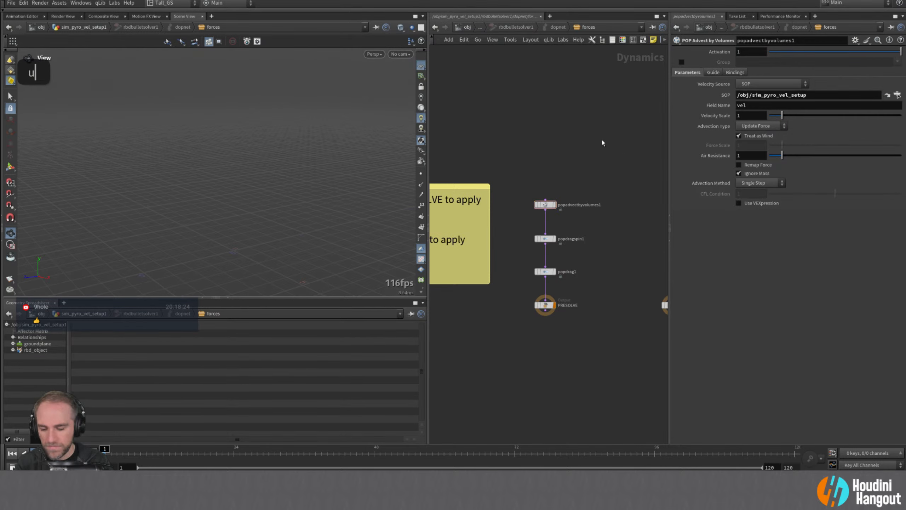
double_click(597, 242)
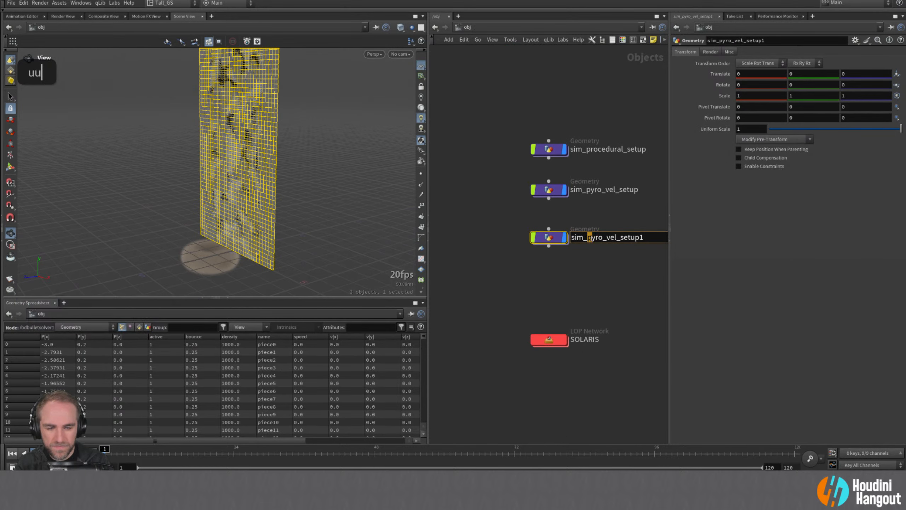
left_click_drag(589, 238, 616, 238)
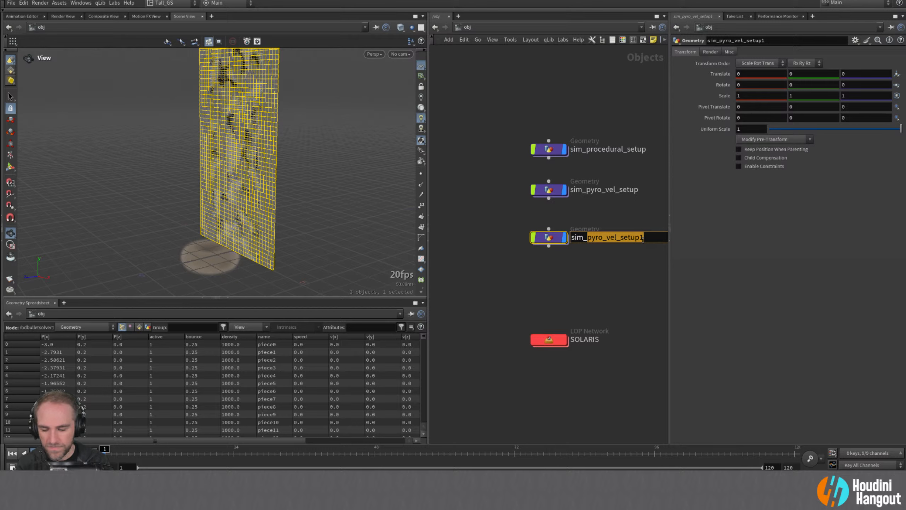
type("rbd")
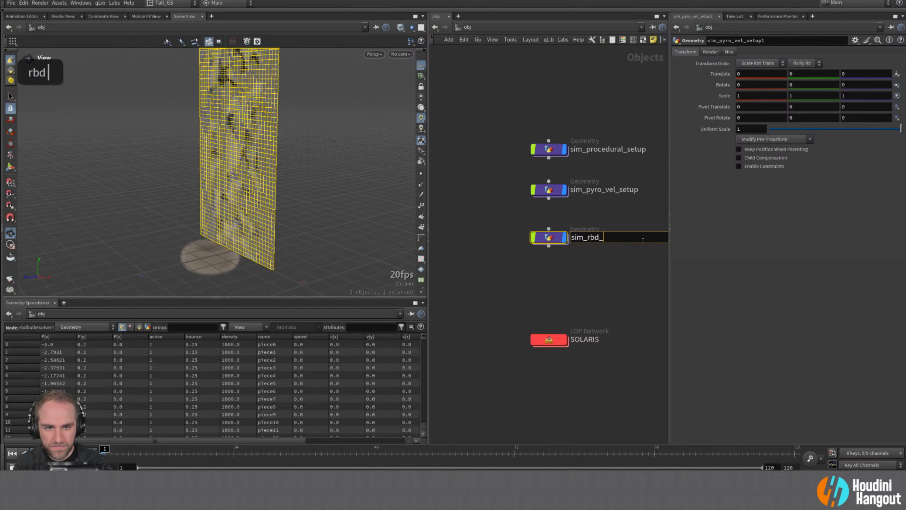
type("_hinges")
key("Return")
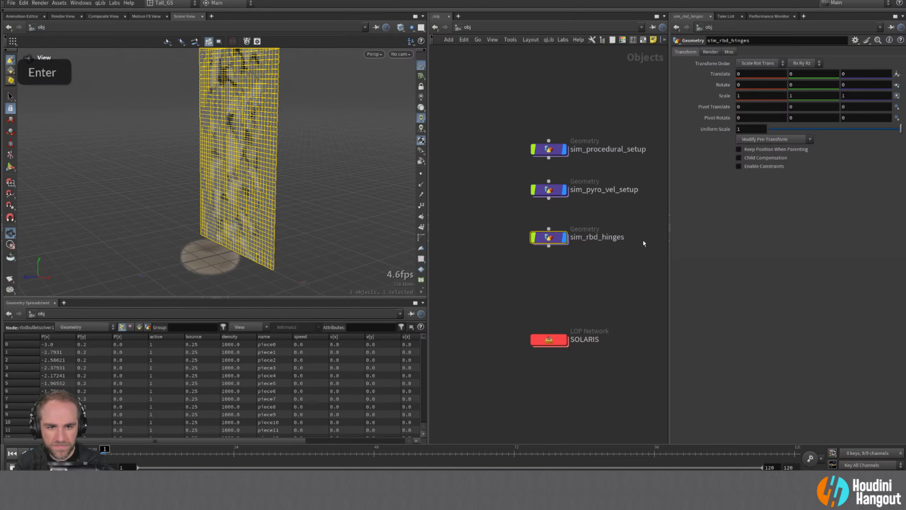
- Review popadvectbyvolumes1 inside the sim_rbd_hinges solver, and play the simulation with the volume advection from the geometry level
double_click(548, 237)
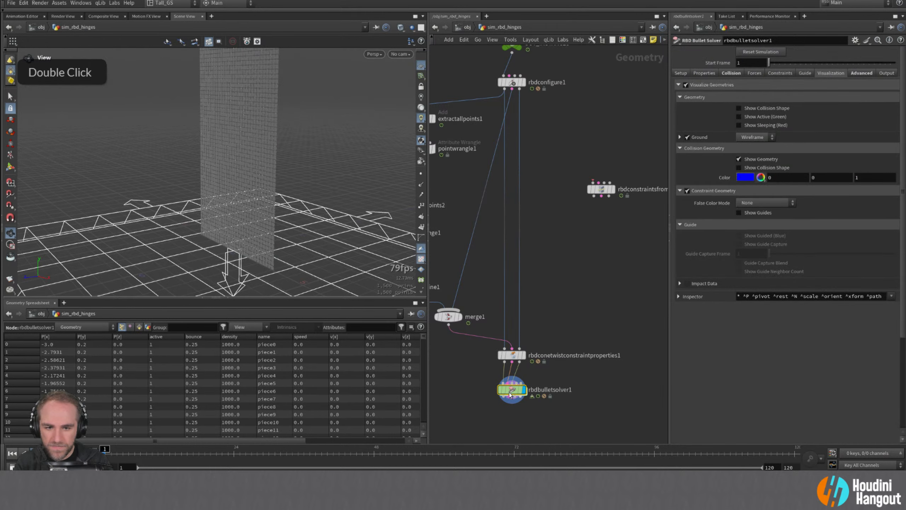
double_click(509, 390)
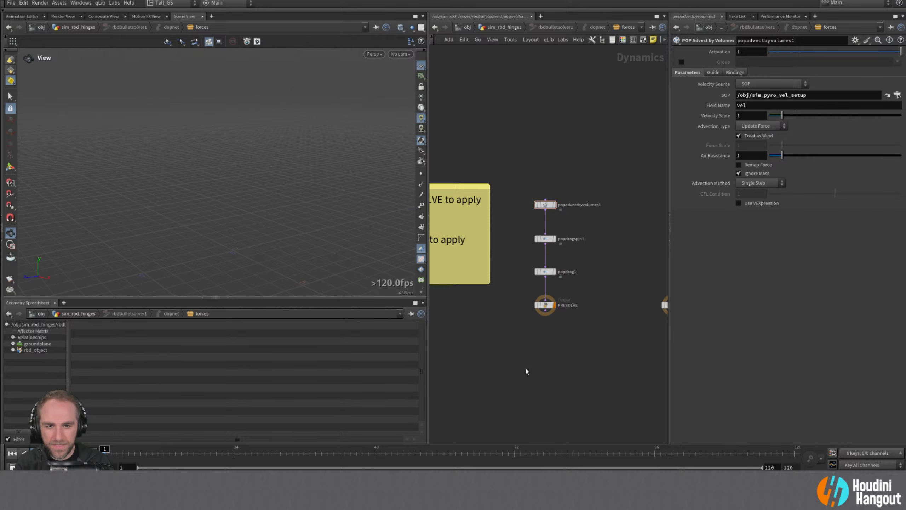
key("u")
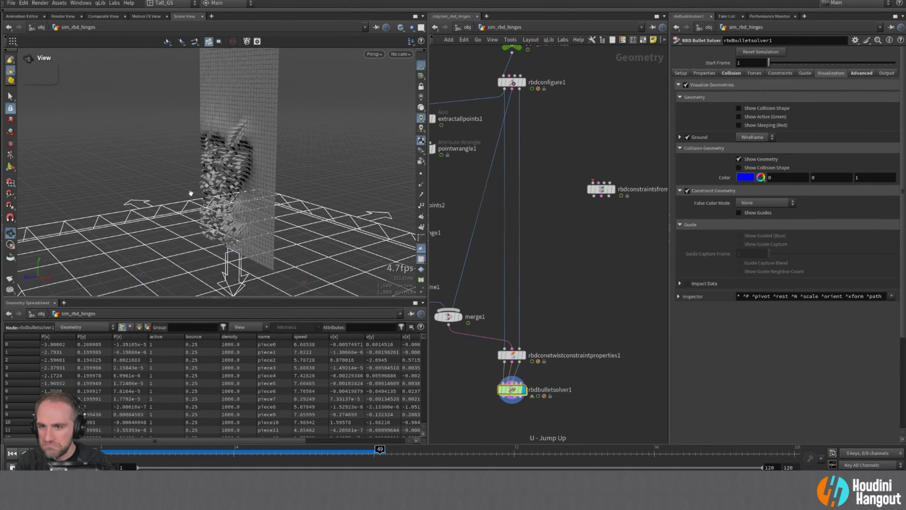
- Examine the moving wall pieces up close during playback, and return the simulation to the first frame
left_click_drag(191, 193, 299, 187, "alt")
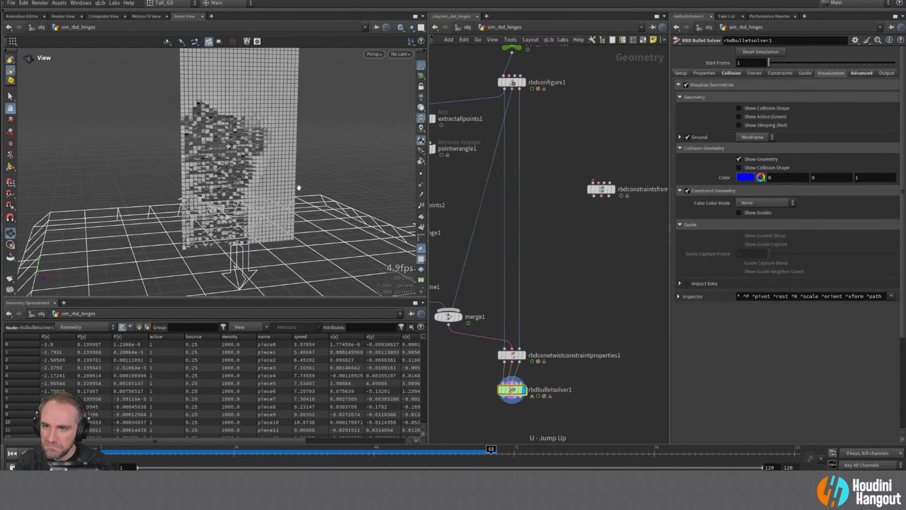
right_click_drag(250, 110, 372, 87, "alt")
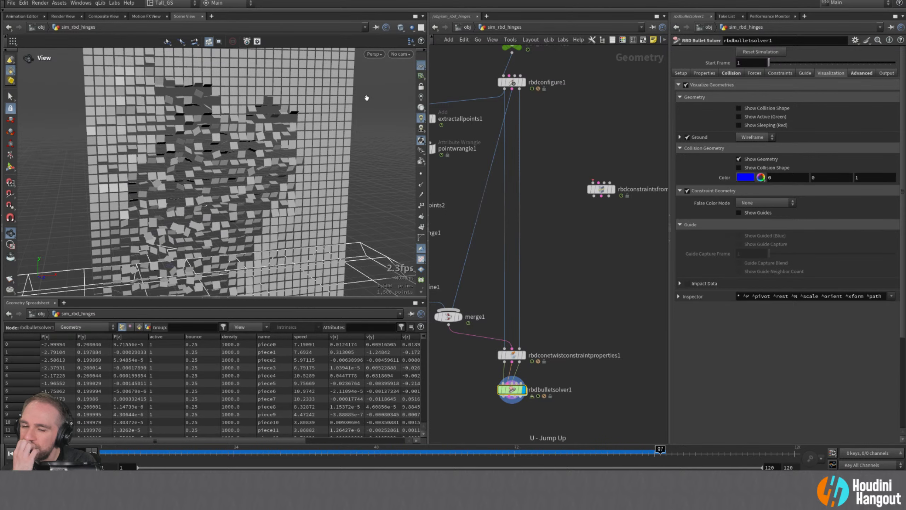
key("ctrl+Up")
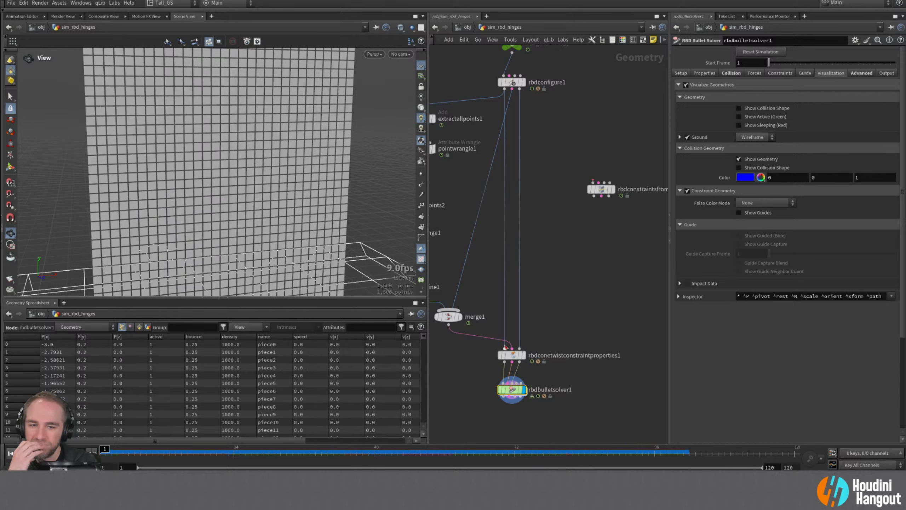
- Turn off Treat as Wind on popadvectbyvolumes1 inside rbdbulletsolver1's forces network, and return to the sim_rbd_hinges geometry level
double_click(512, 393)
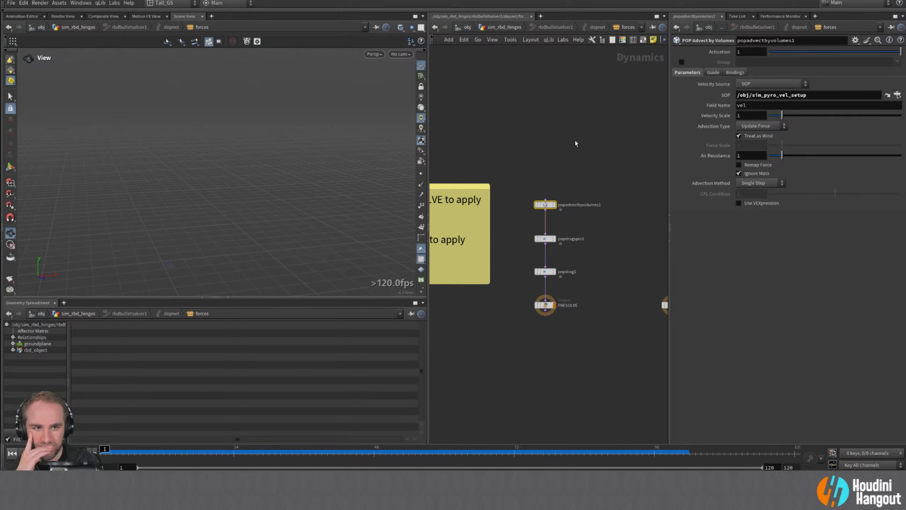
left_click(738, 136)
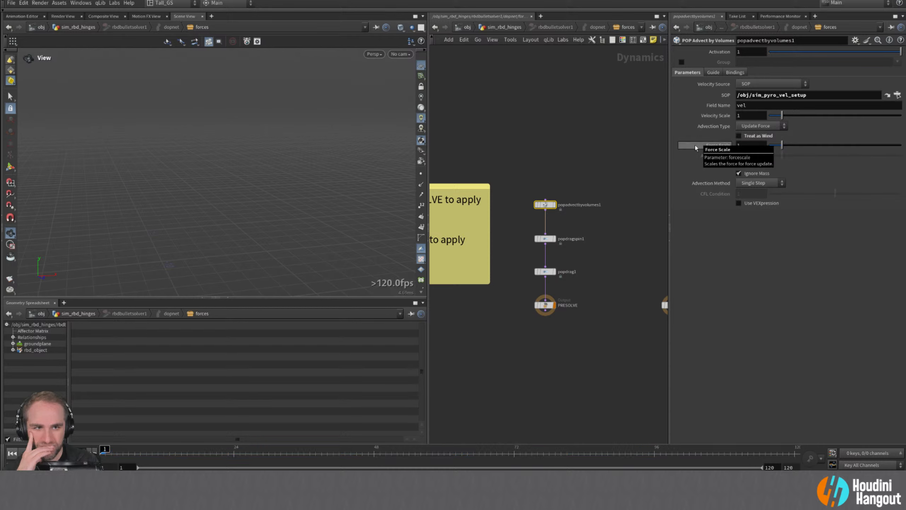
left_click(564, 351)
key("u")
key("u")
key("u")
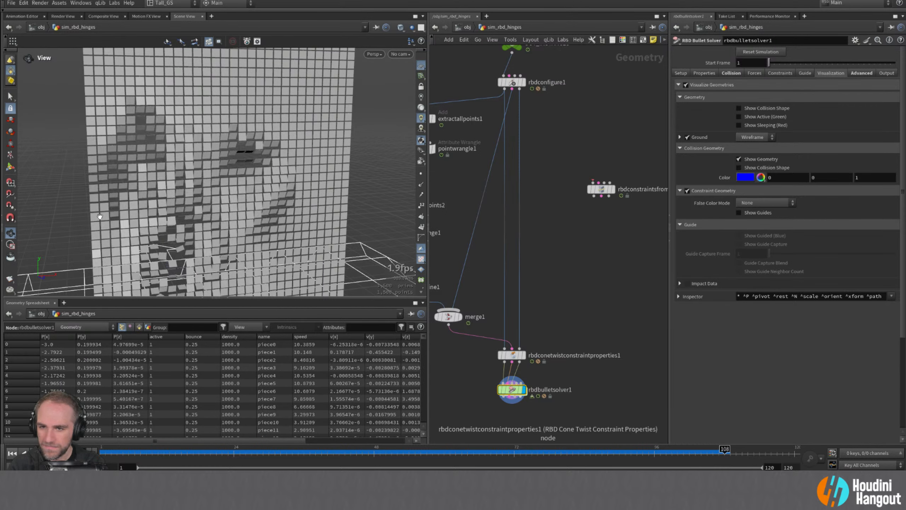
- Review the wall simulation without the wind option from further back, and scrub through it again from the start
right_click(232, 164, "alt")
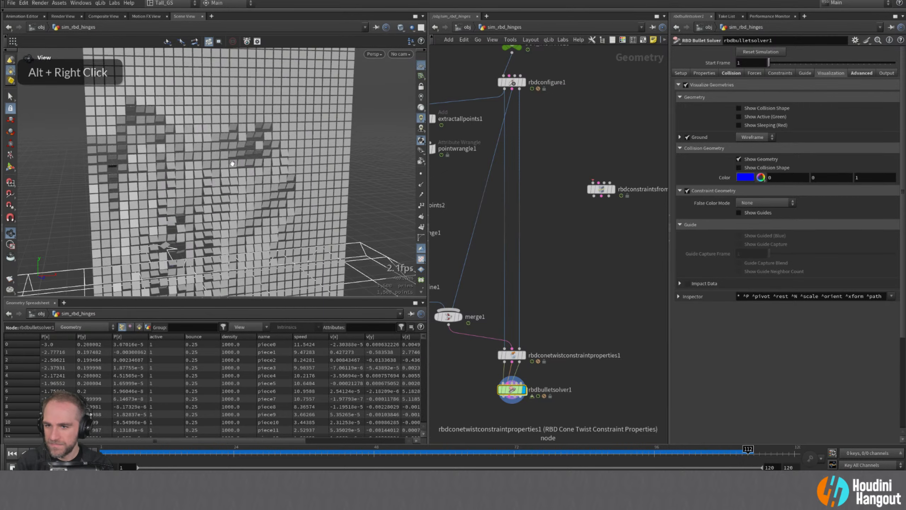
right_click_drag(232, 163, 124, 211, "alt")
key("ctrl+Up")
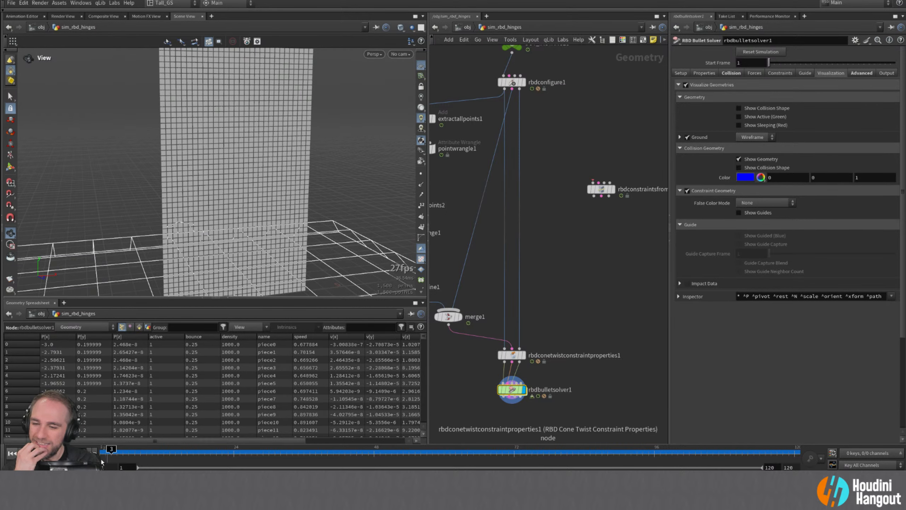
left_click_drag(109, 450, 411, 449)
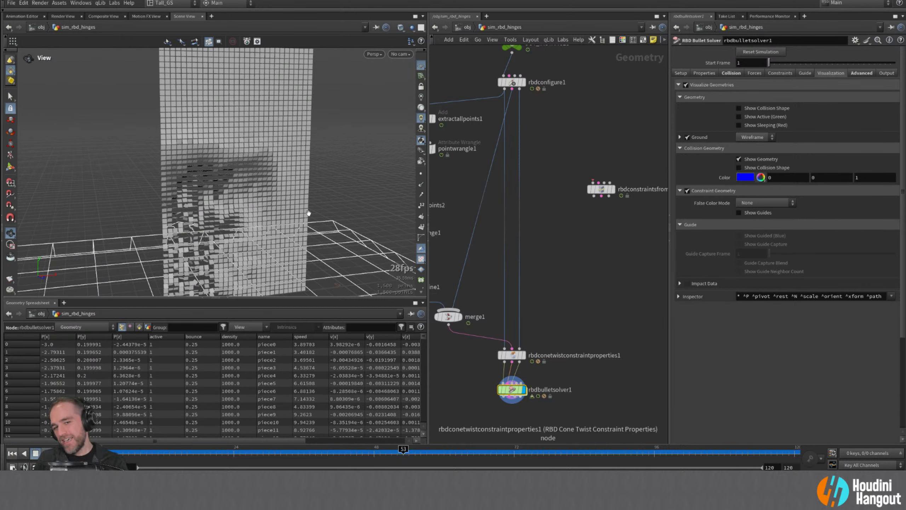
- Inspect the get_volume_sim object merge's source and node information, and display the points of extractallpoints2
middle_click_drag(605, 105, 554, 336)
middle_click_drag(580, 134, 574, 165)
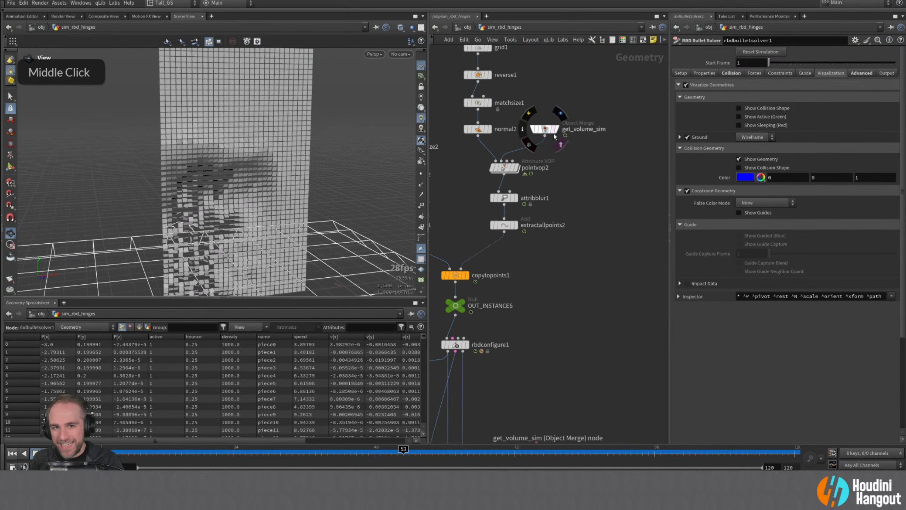
double_click(544, 129)
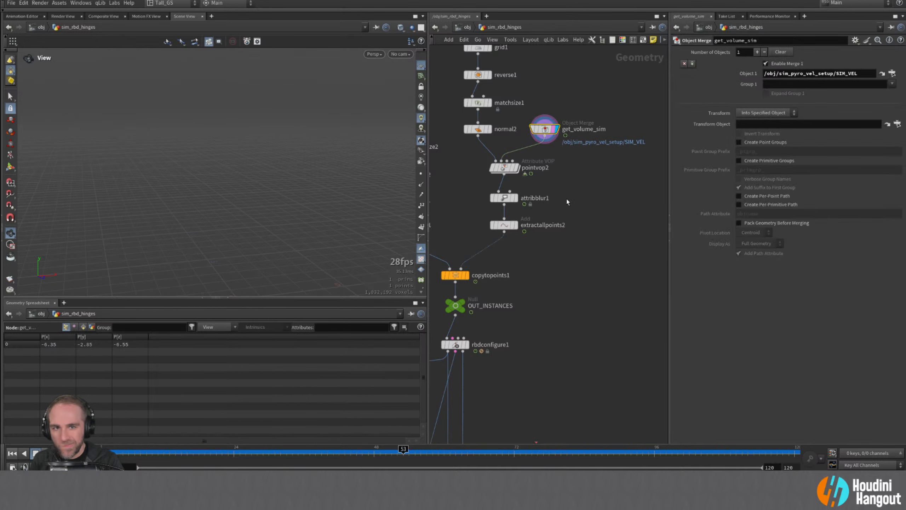
left_click(515, 224)
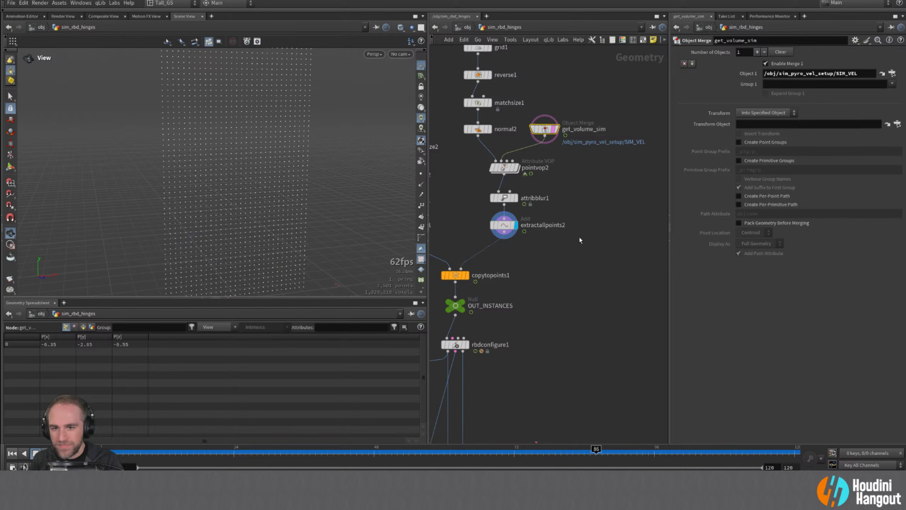
middle_click(546, 131)
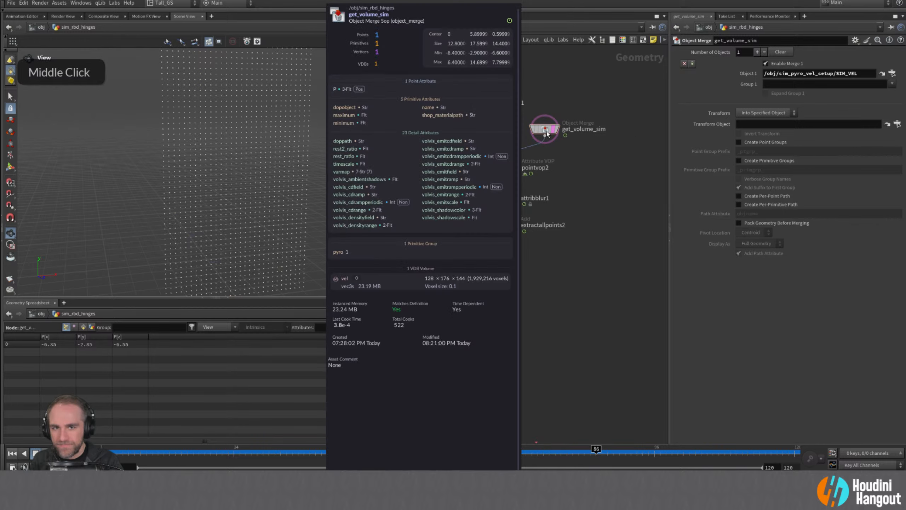
- Delete the unconnected rbdconstraintsfromcurves1 node from the sim_rbd_hinges network
middle_click_drag(583, 361, 597, 96)
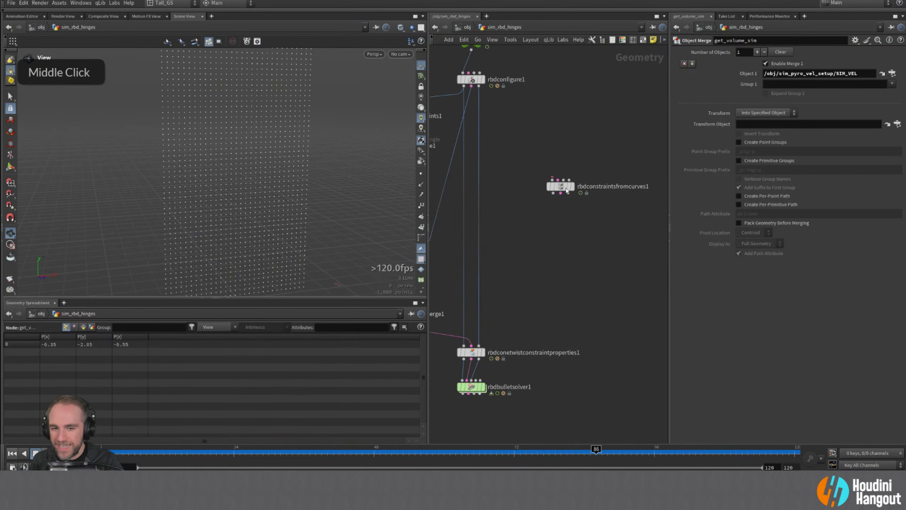
middle_click_drag(526, 297, 512, 433)
left_click_drag(527, 291, 568, 351)
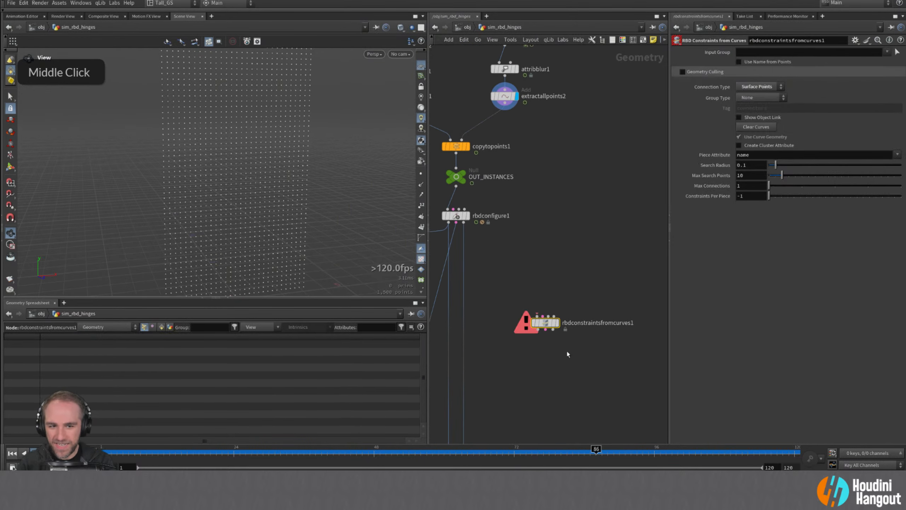
key("Delete")
- Review the sim_rbd_hinges node network from the grid setup down to rbdbulletsolver1, along with the displayed wall points
middle_click_drag(518, 367, 604, 227)
right_click_drag(604, 227, 602, 280)
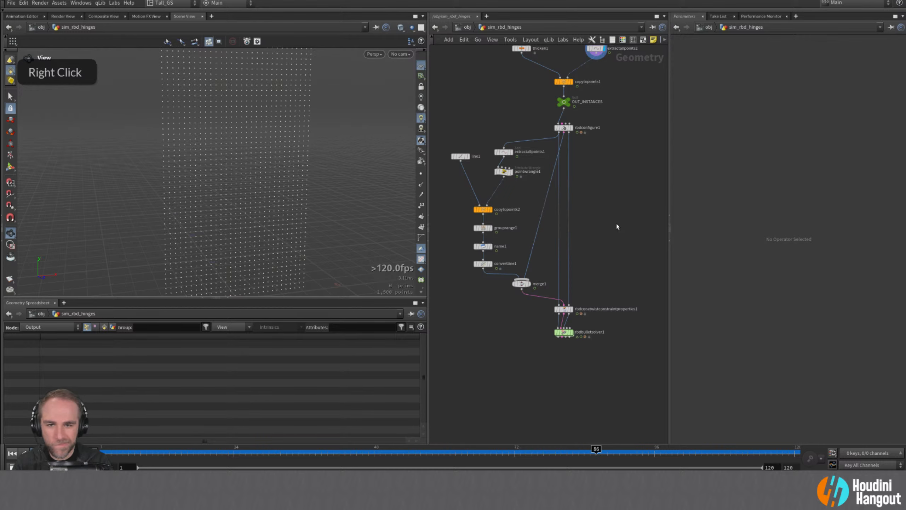
middle_click_drag(618, 227, 570, 239)
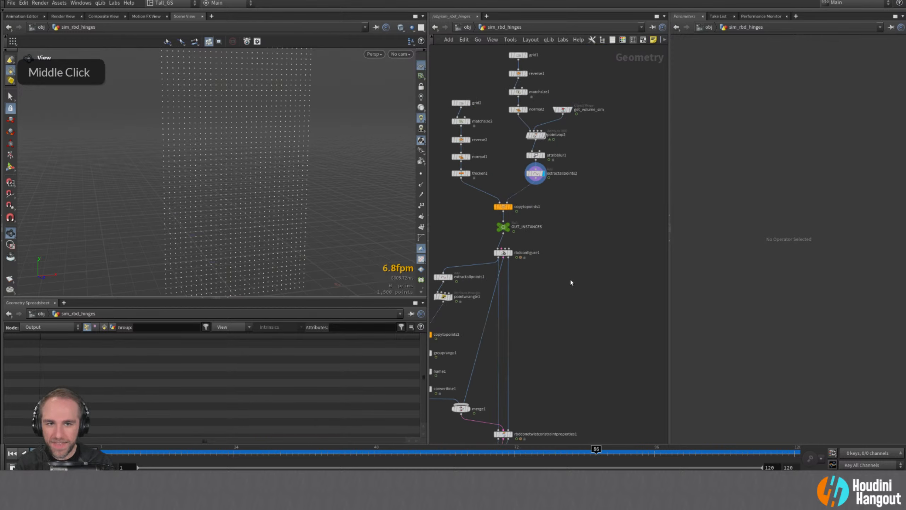
middle_click_drag(460, 279, 452, 208)
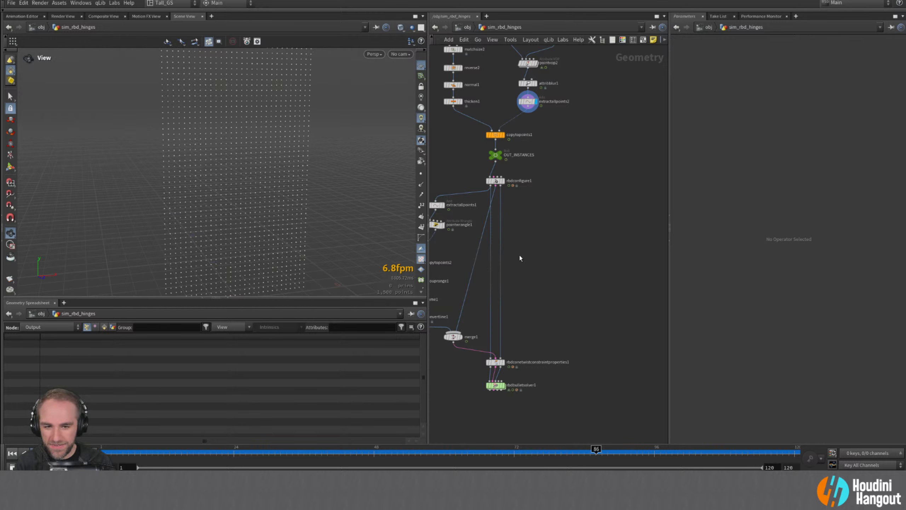
left_click_drag(202, 235, 259, 185, "alt")
middle_click_drag(259, 186, 226, 207, "alt")
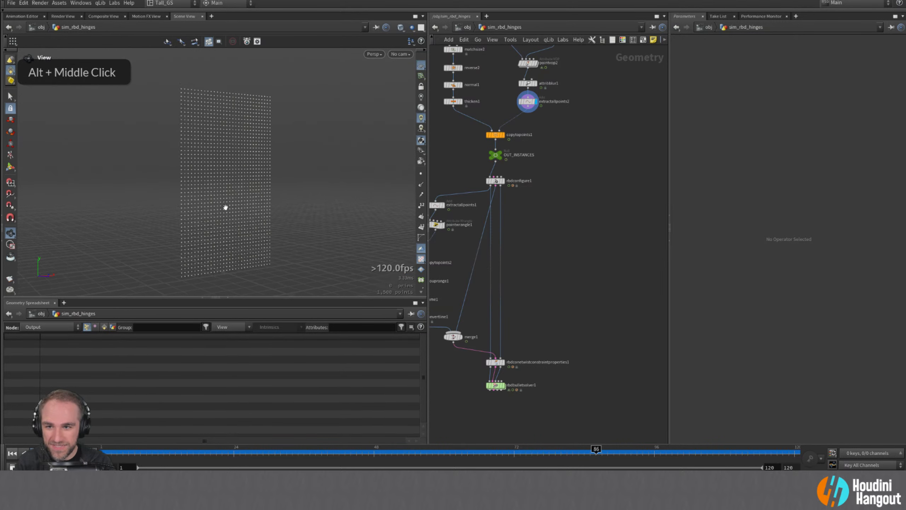
left_click_drag(226, 207, 237, 205, "alt")
middle_click_drag(613, 237, 585, 365)
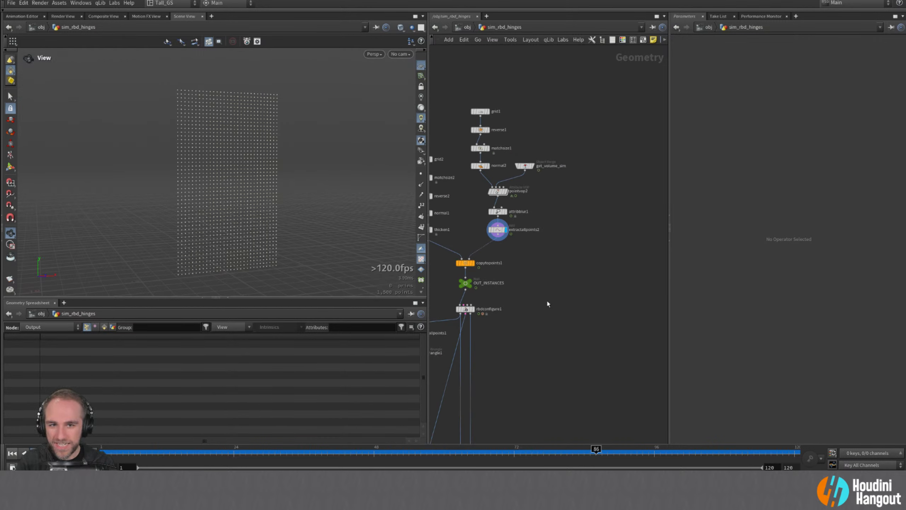
middle_click_drag(546, 299, 585, 233)
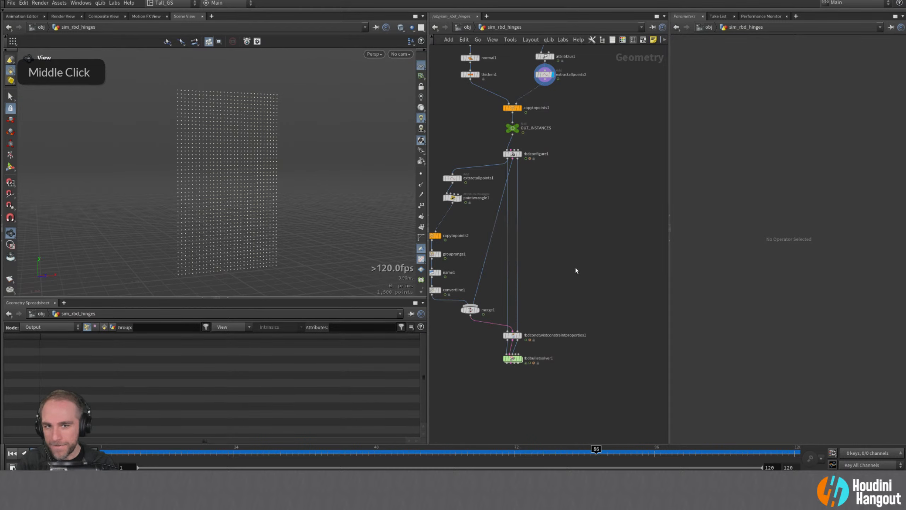